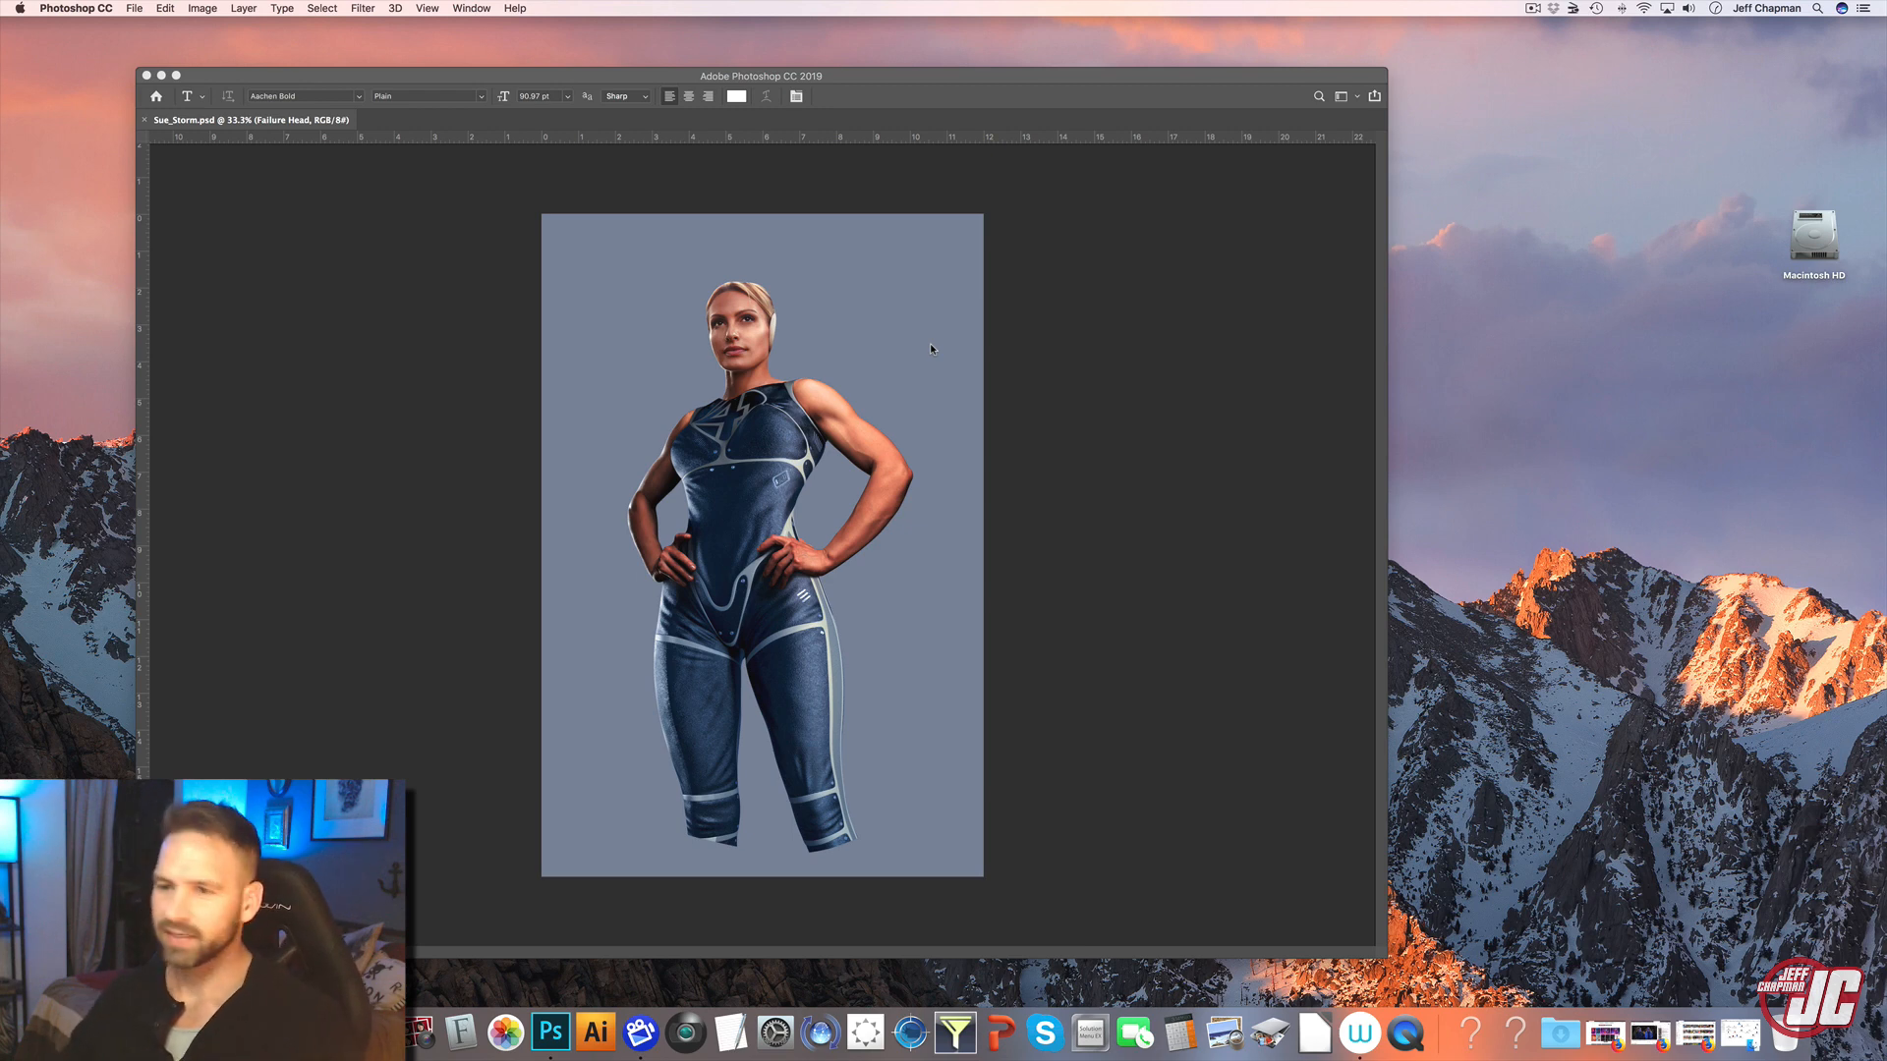
# - Expand the Suit group and select its 4 copy layer, which holds the chest emblem
pyautogui.click(860, 75)
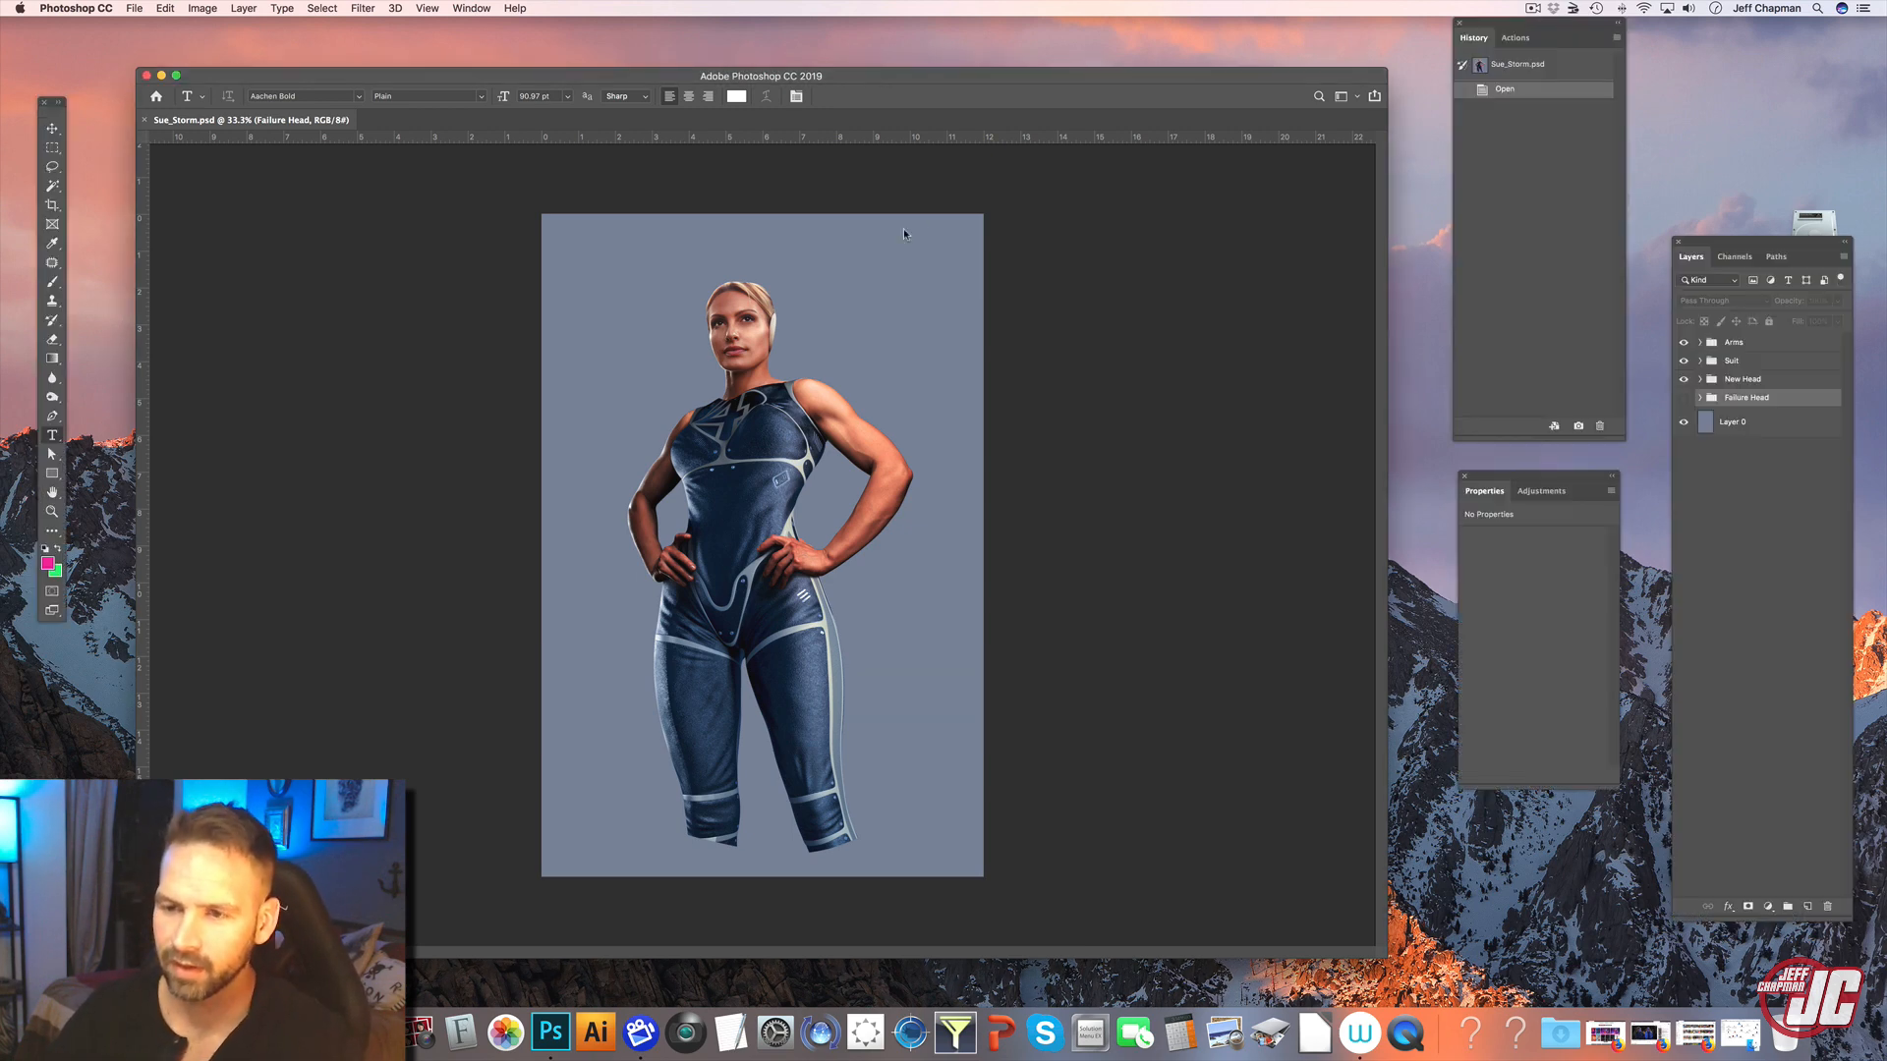
pyautogui.click(53, 511)
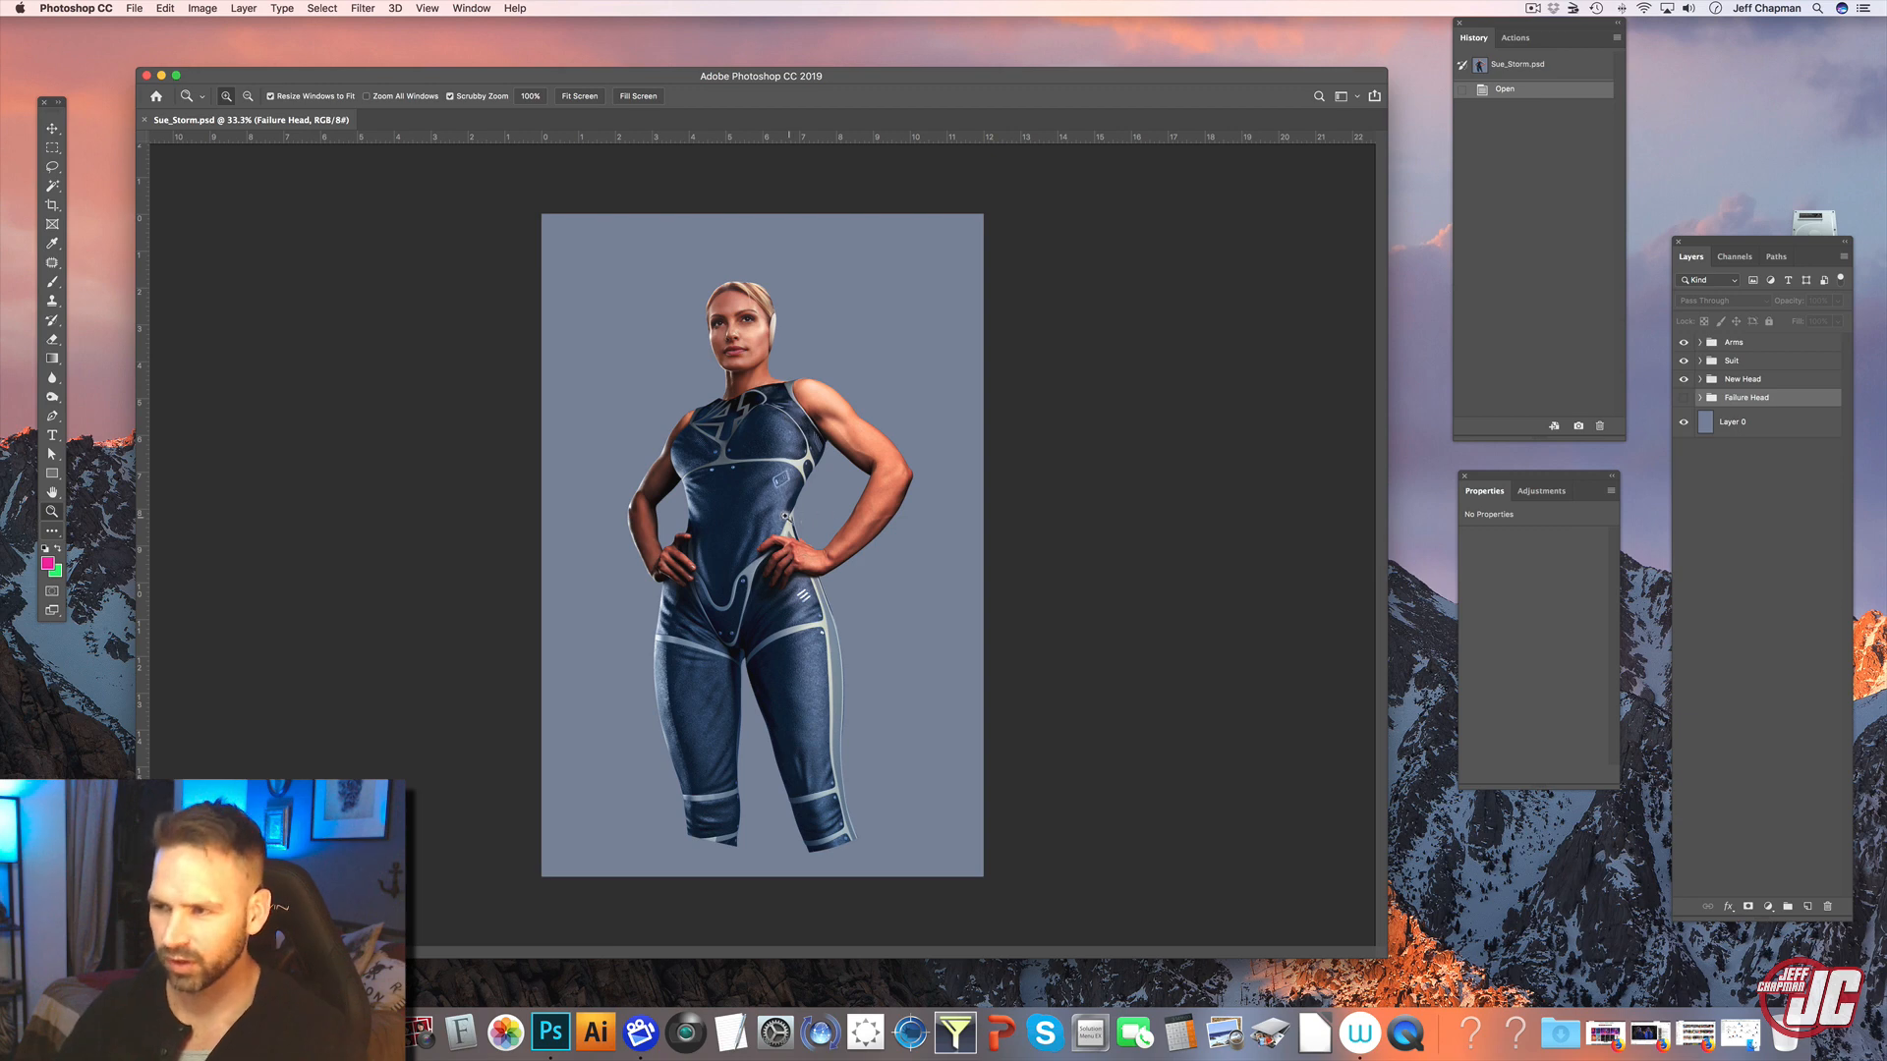
pyautogui.click(785, 516)
pyautogui.click(754, 455)
pyautogui.click(728, 394)
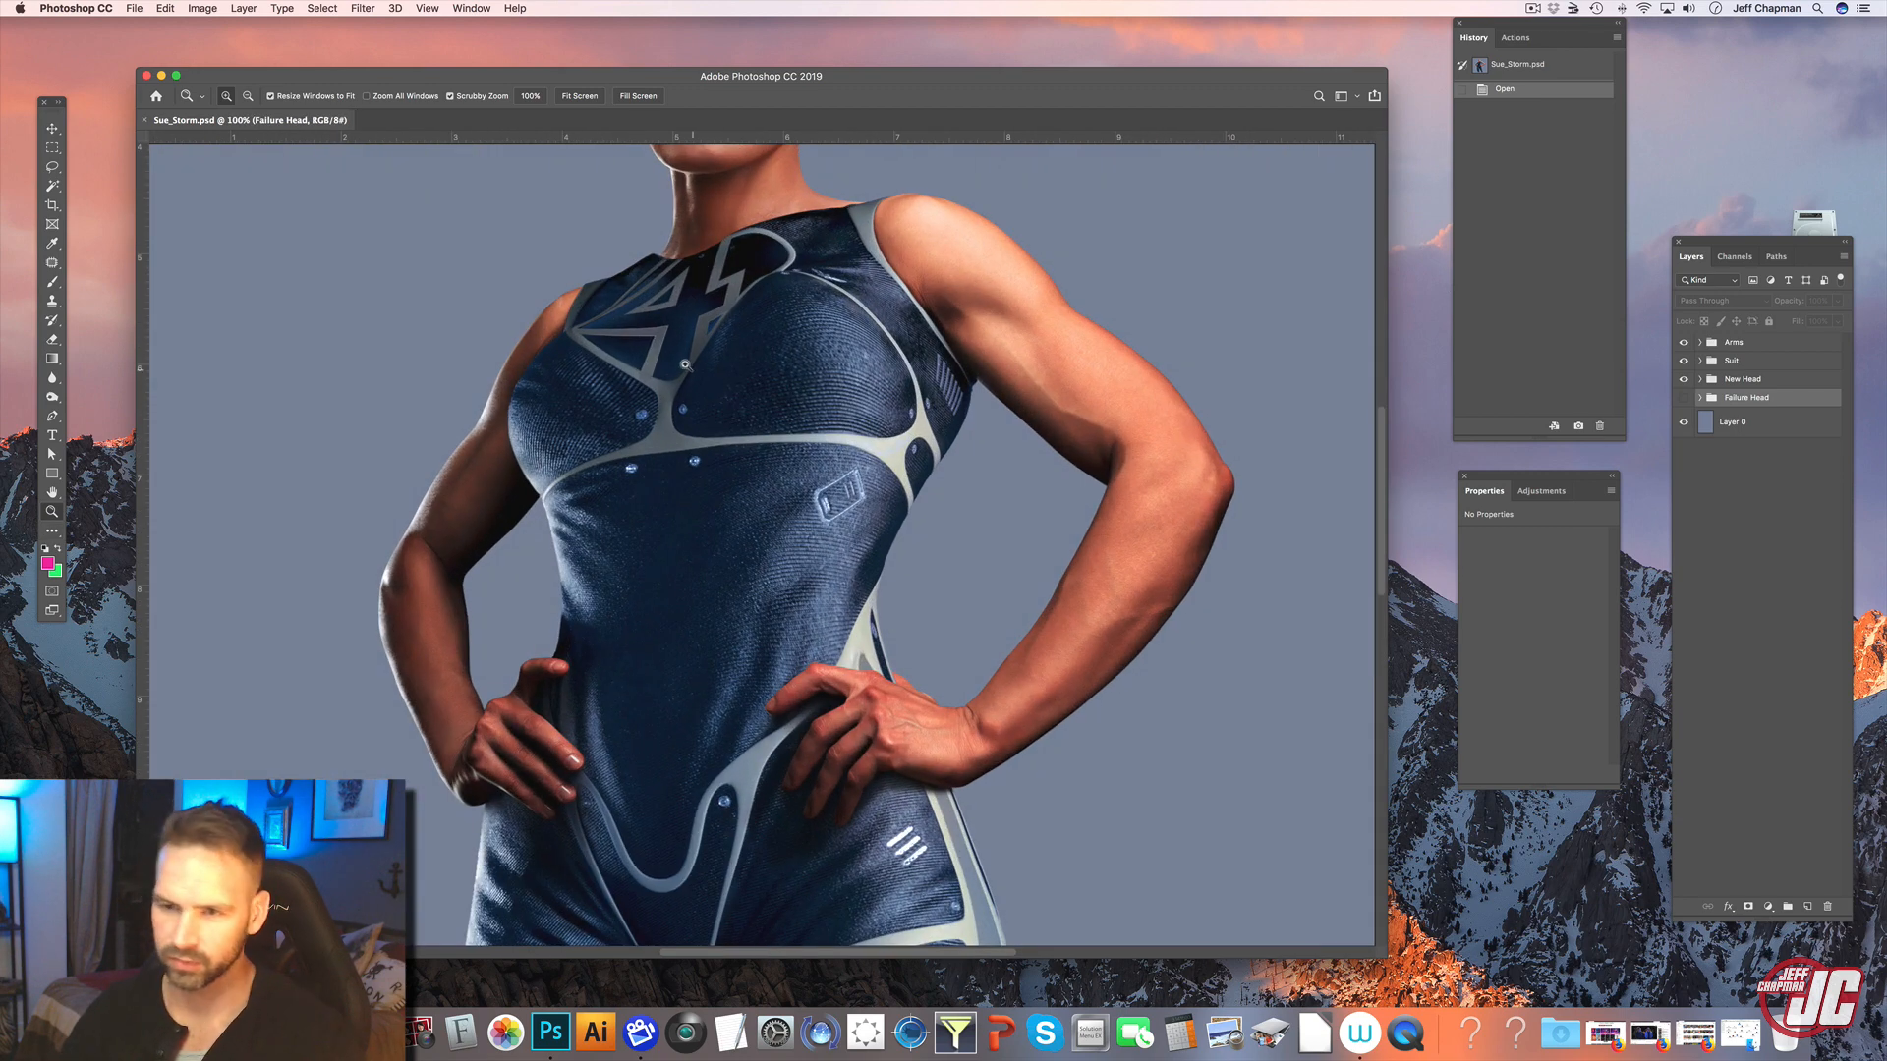
pyautogui.click(685, 364)
pyautogui.click(691, 351)
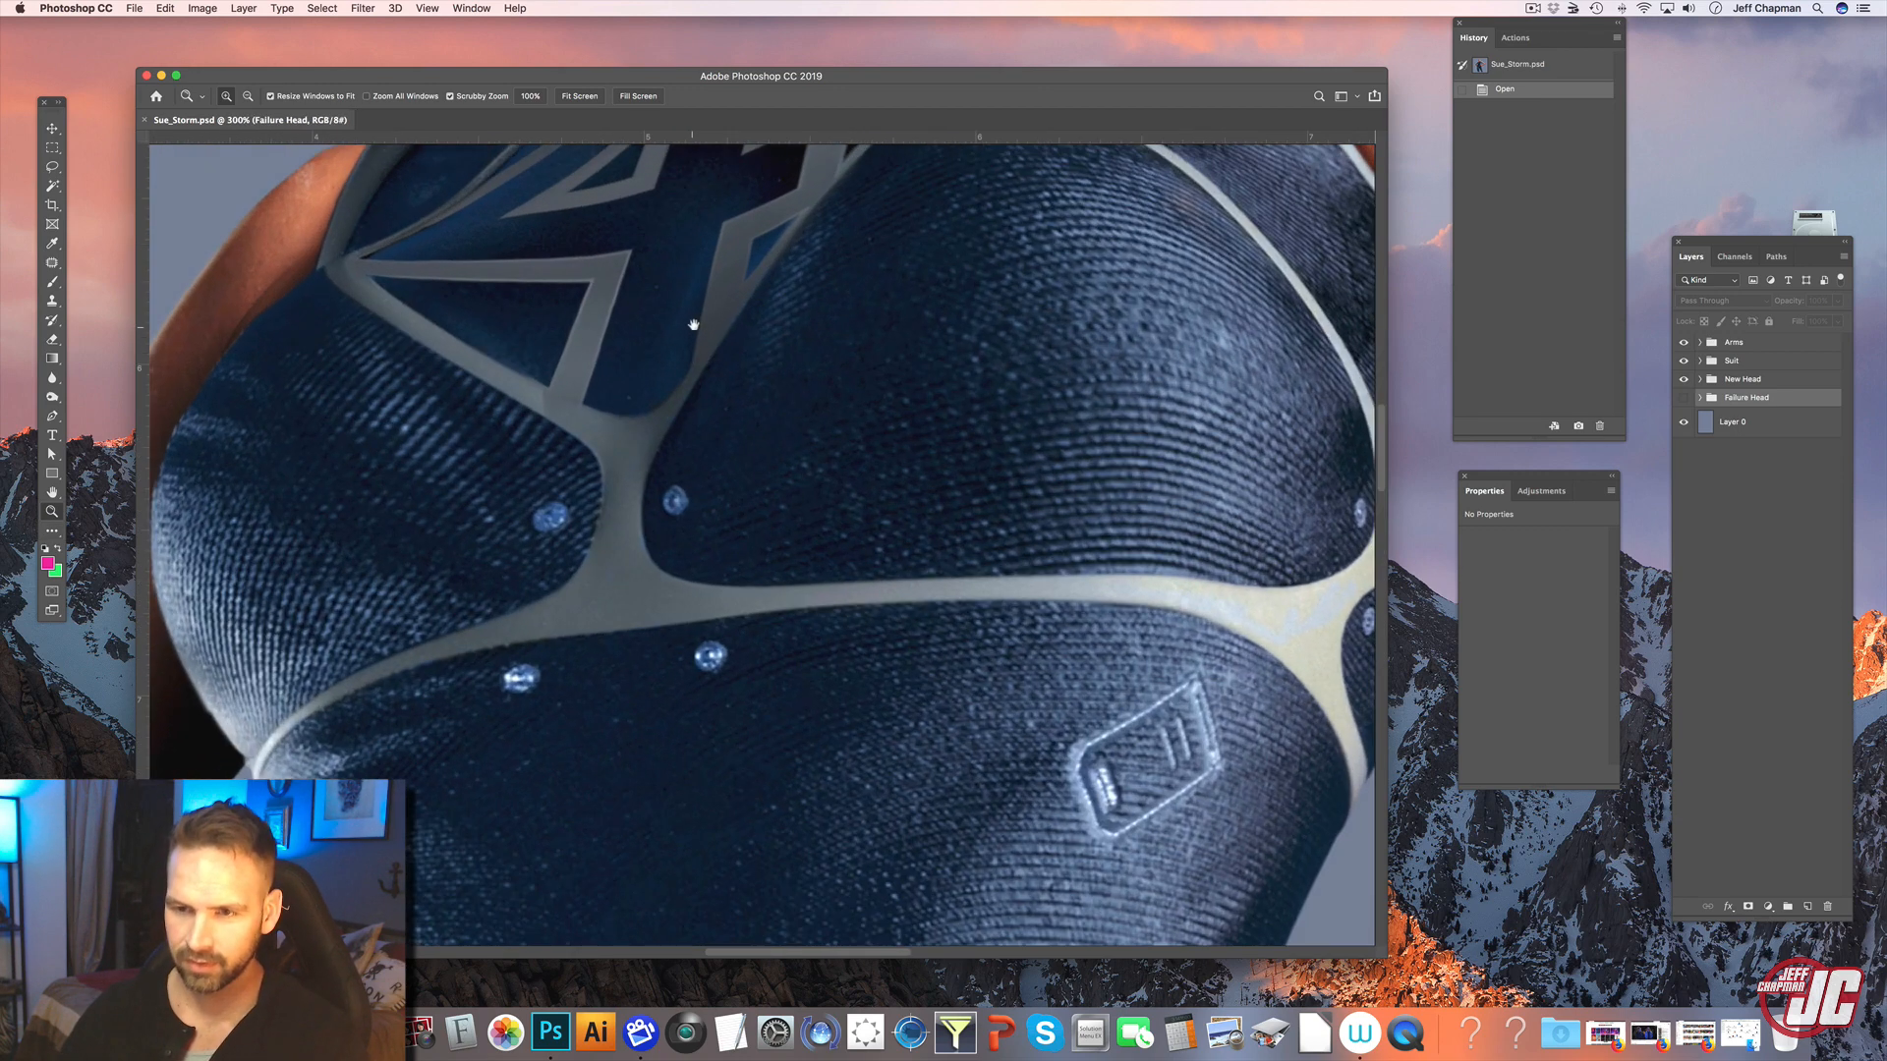
pyautogui.moveTo(694, 324); pyautogui.dragTo(728, 535)
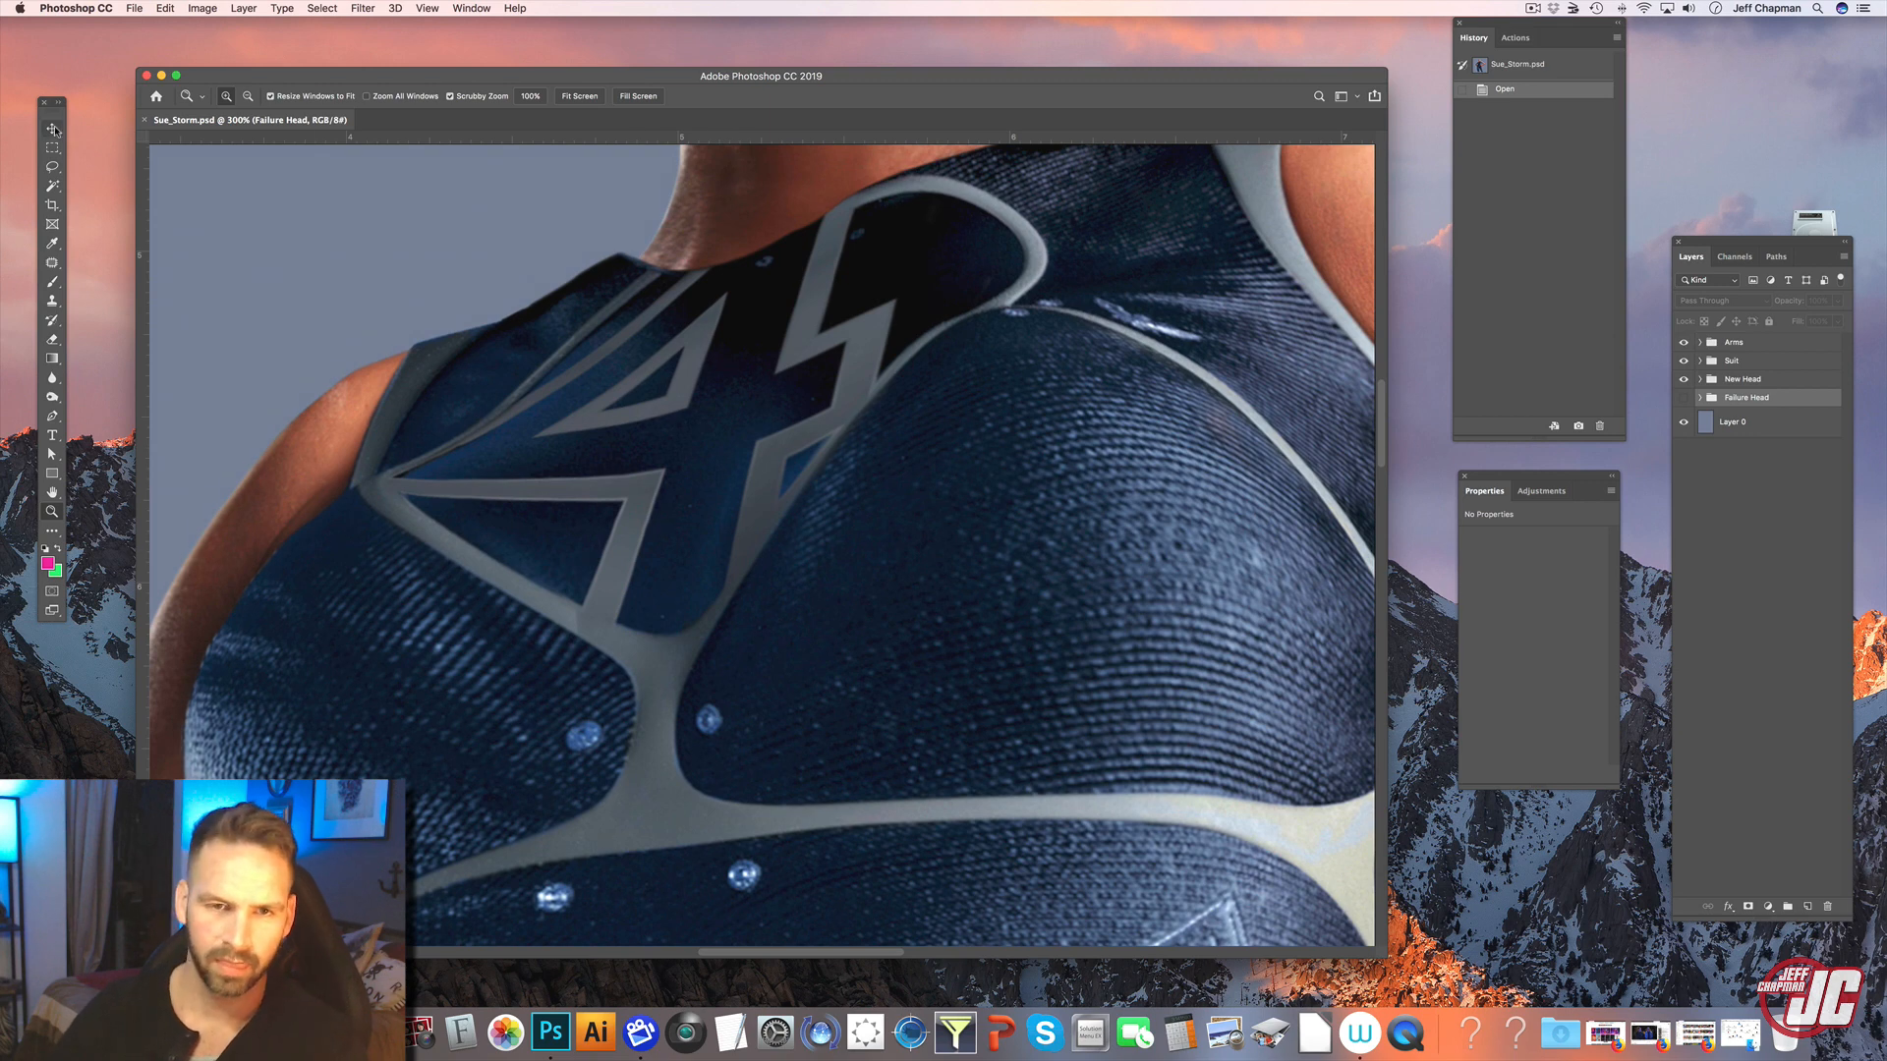
pyautogui.click(54, 129)
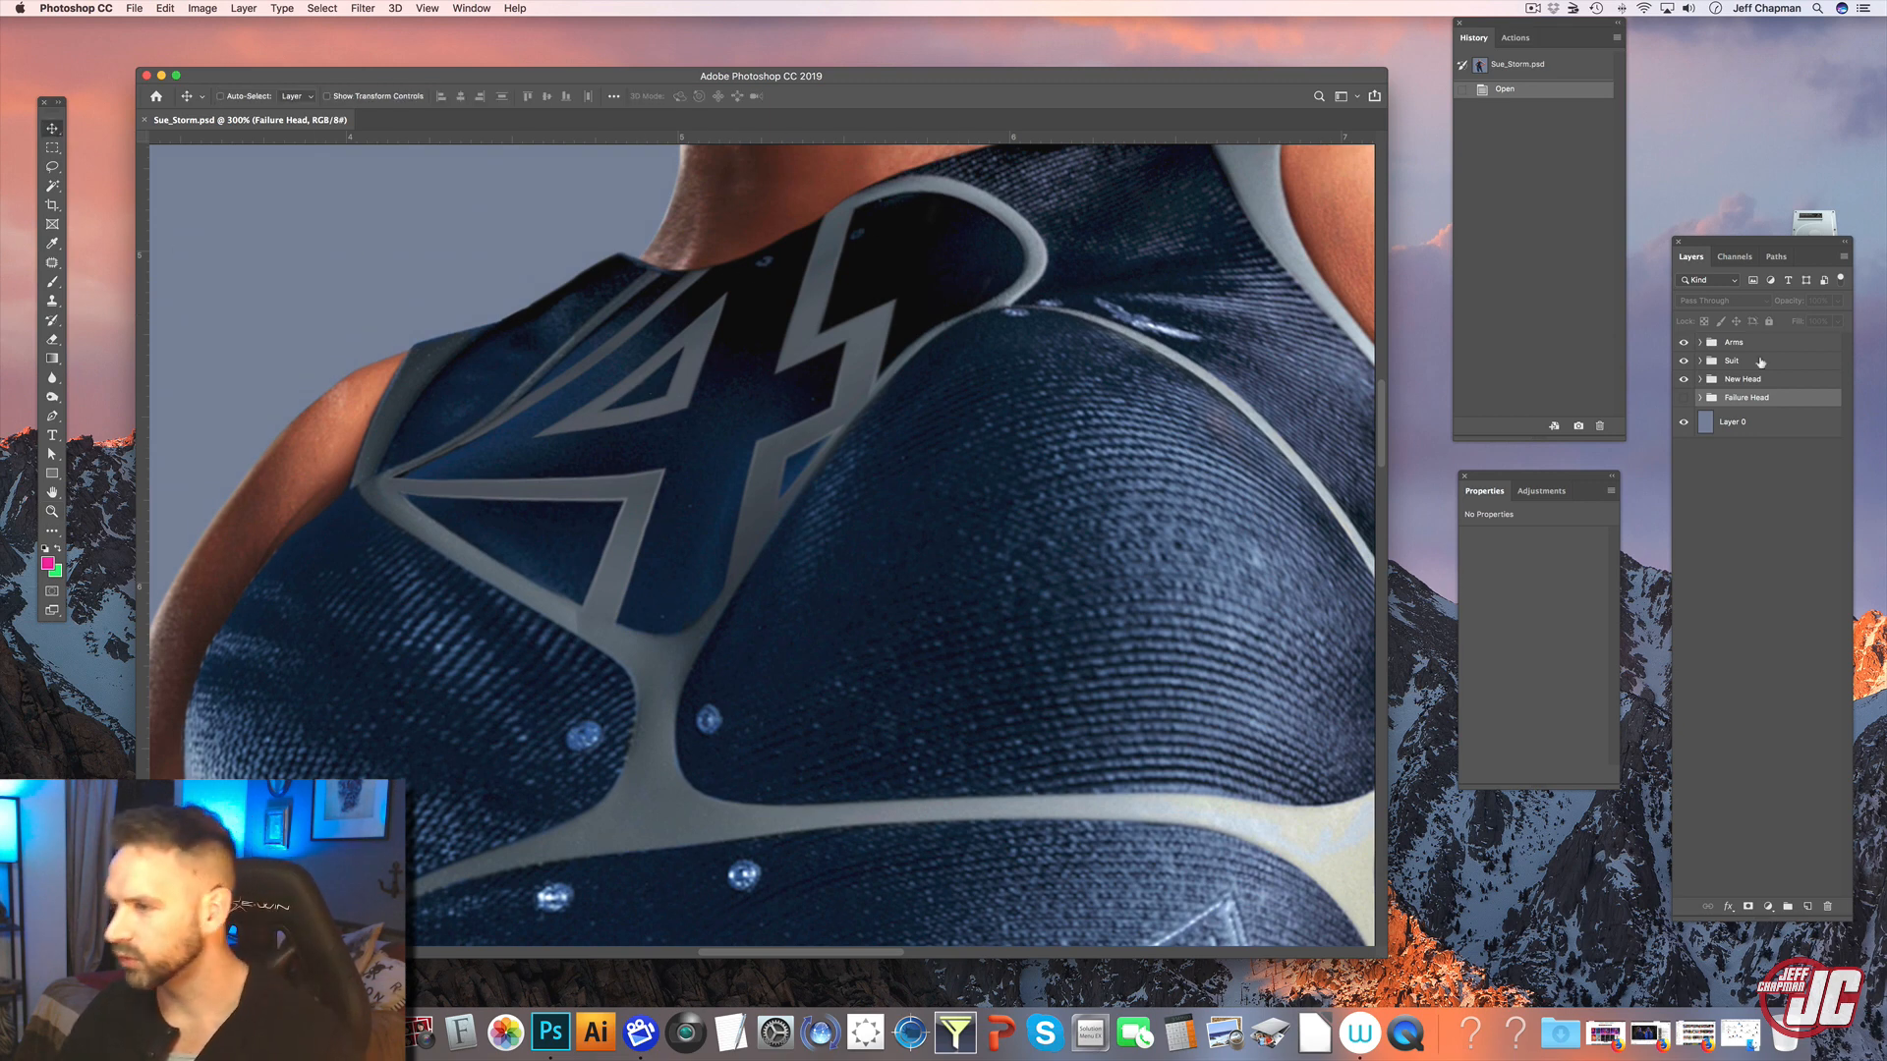
pyautogui.click(1705, 362)
pyautogui.click(1700, 362)
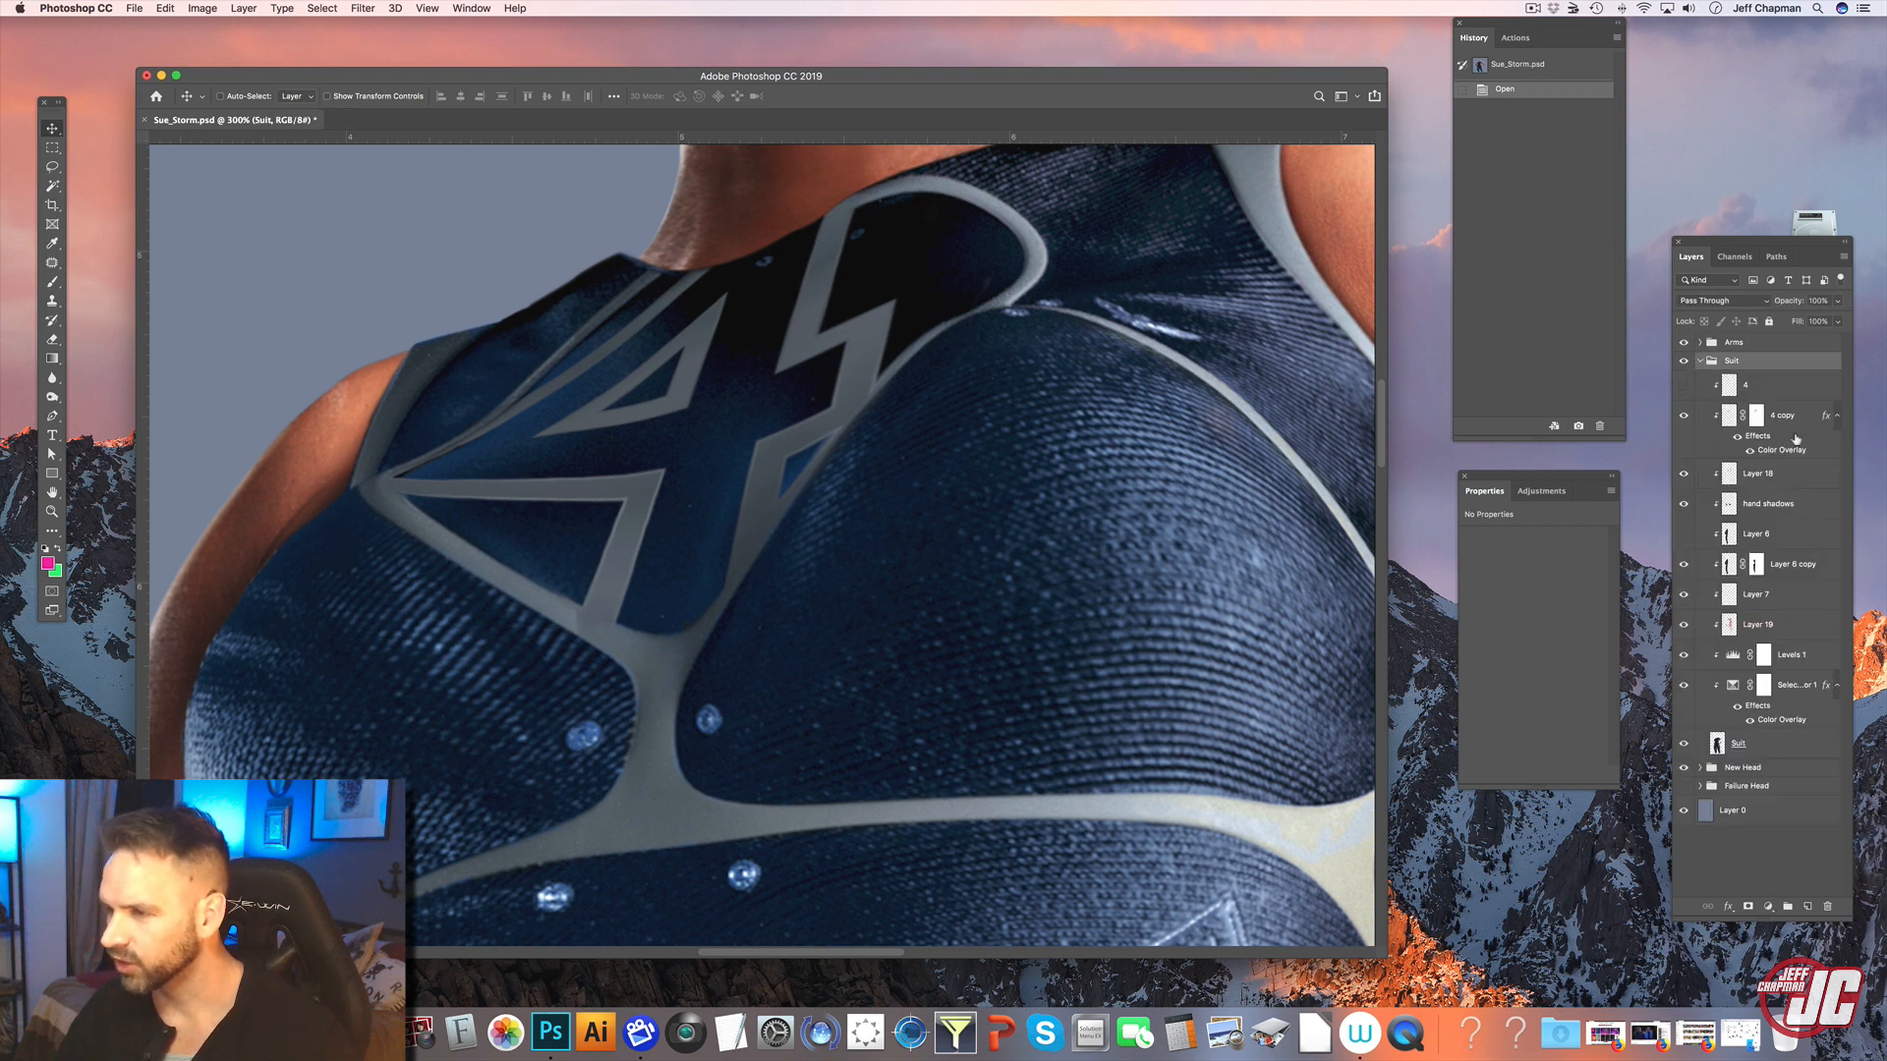
pyautogui.click(1759, 422)
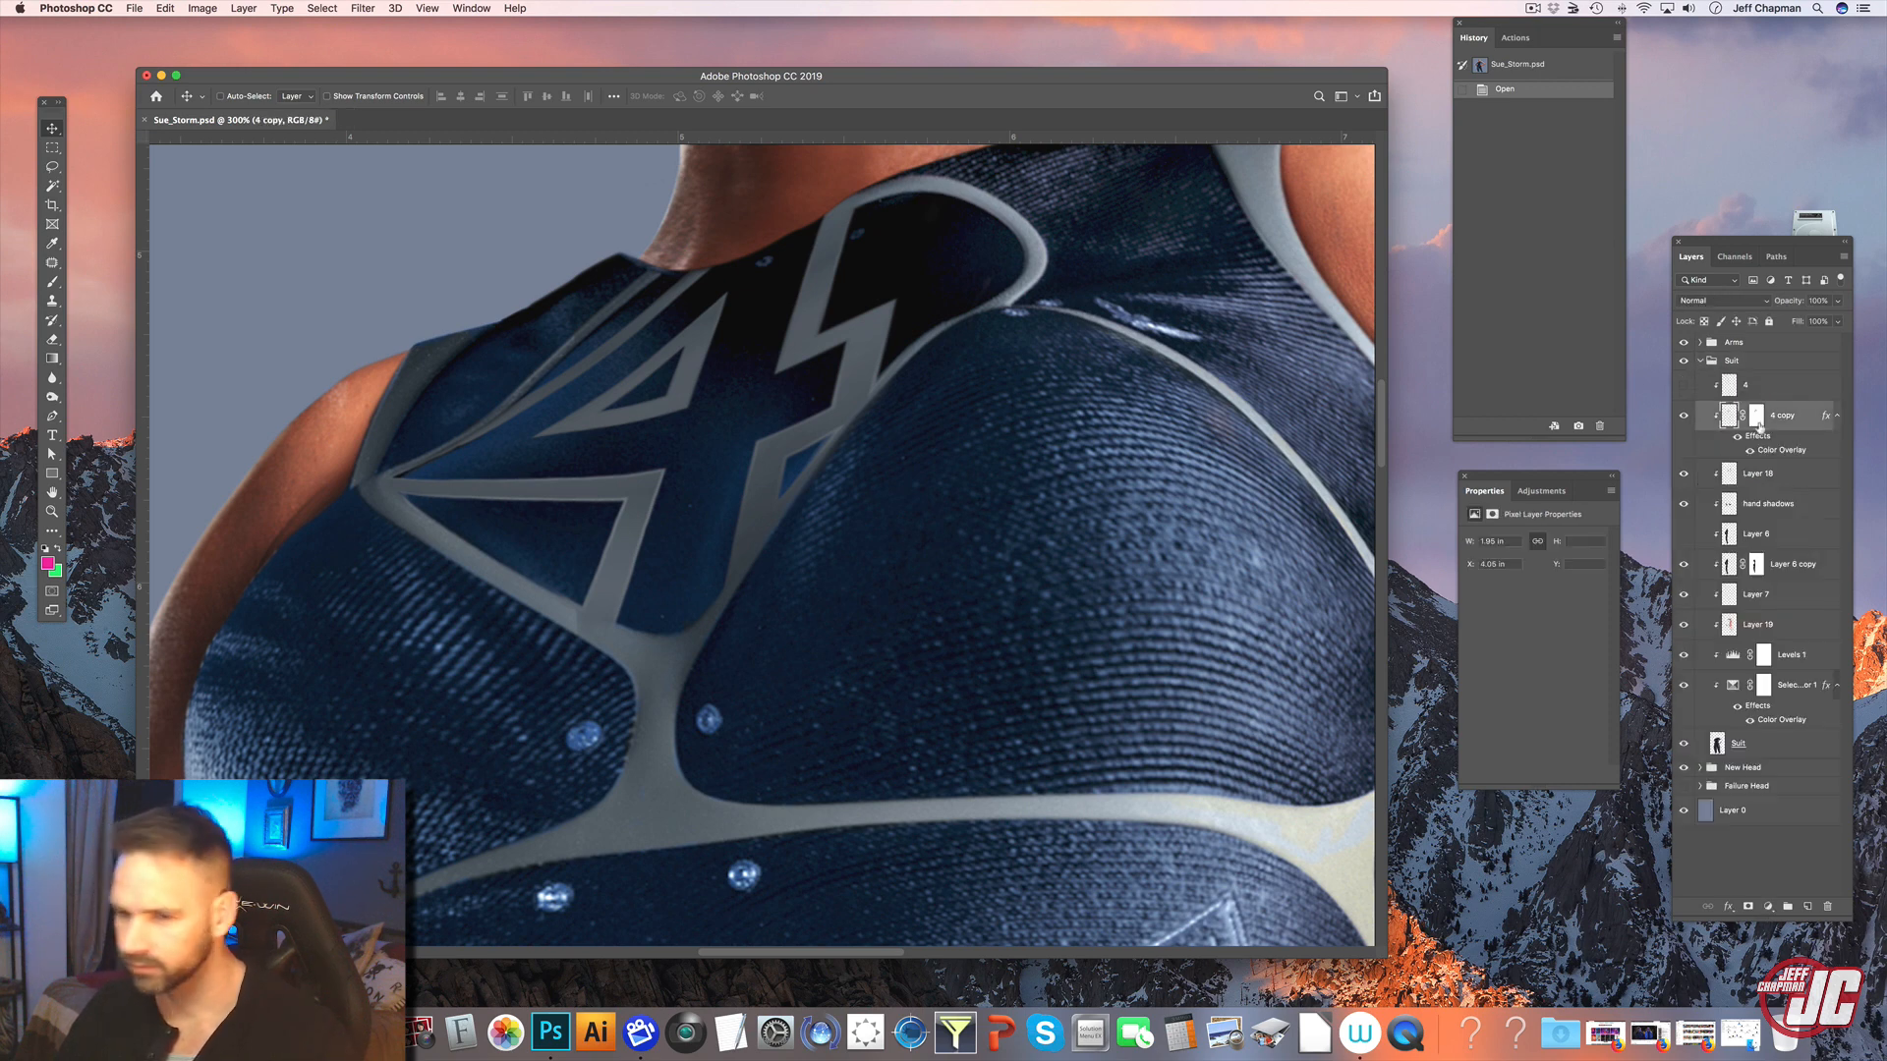
# - Add 2% uniform monochromatic noise to the chest emblem layer, and soften it with the basic Blur filter
pyautogui.click(363, 10)
pyautogui.moveTo(462, 226)
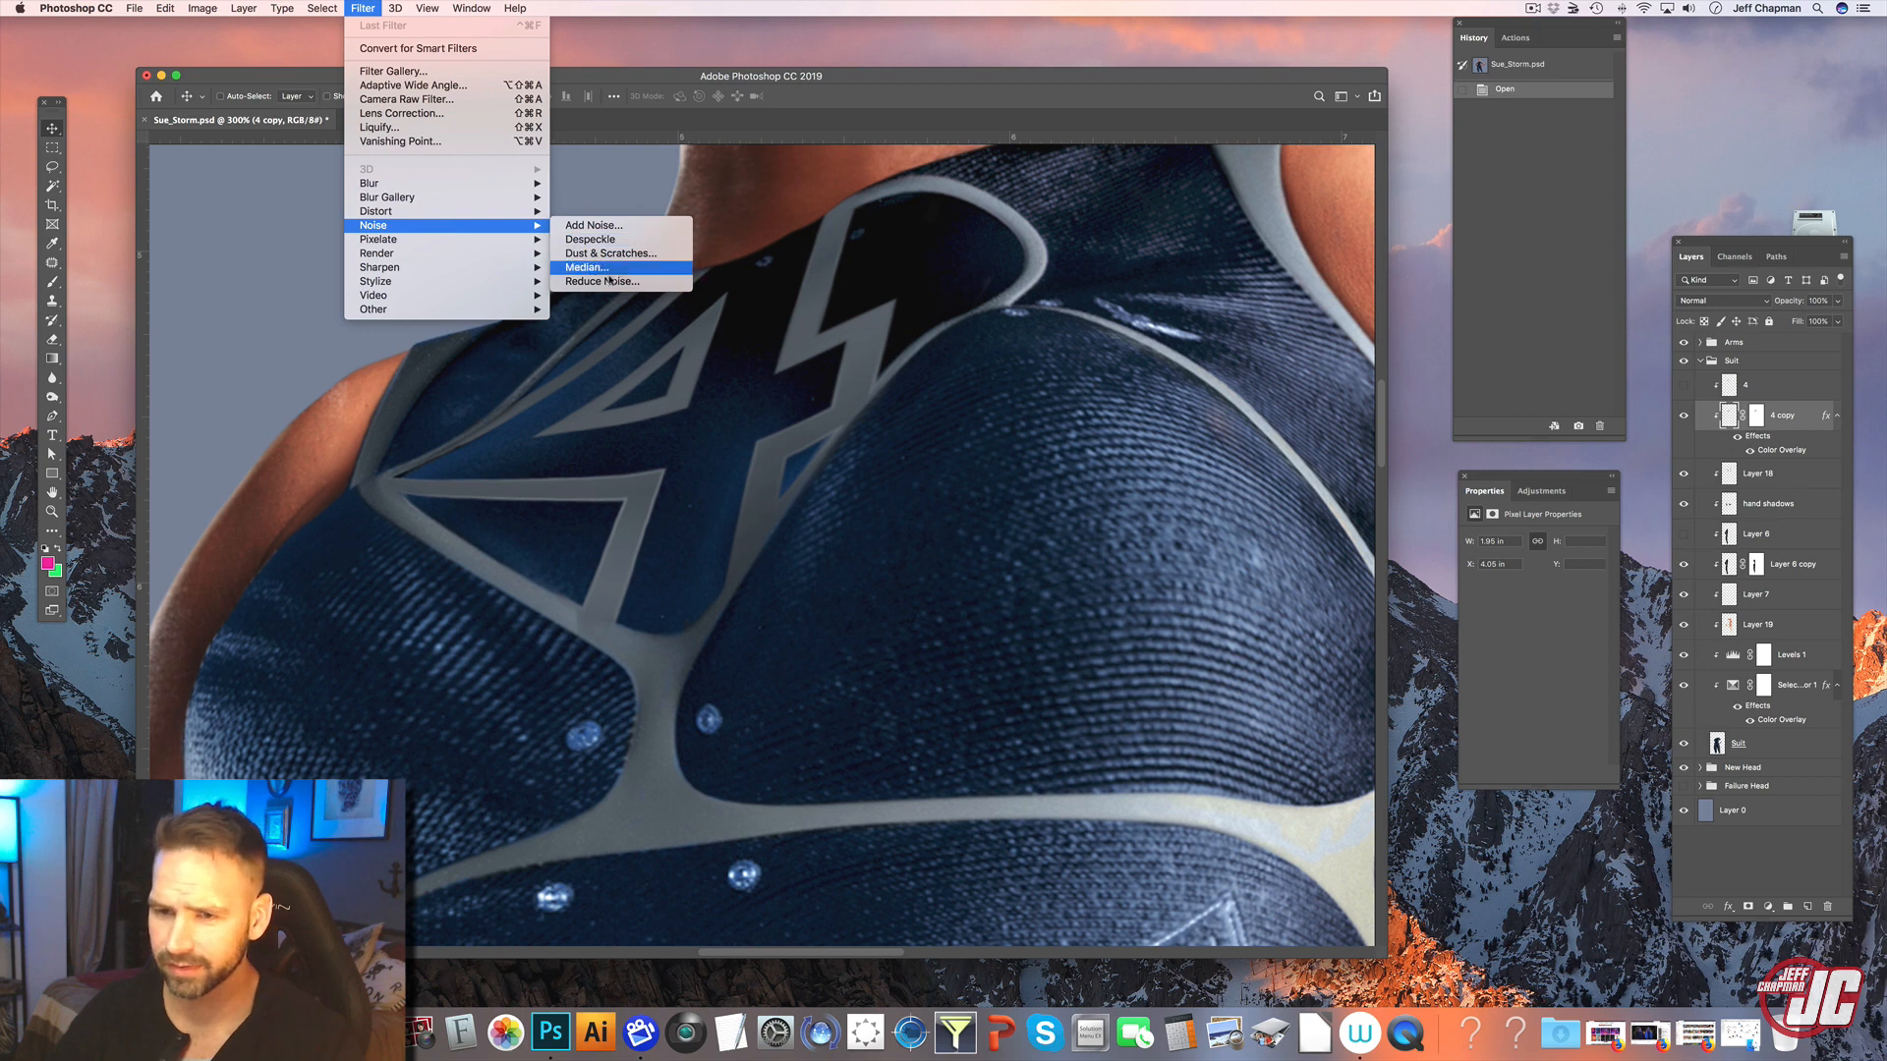
pyautogui.click(592, 225)
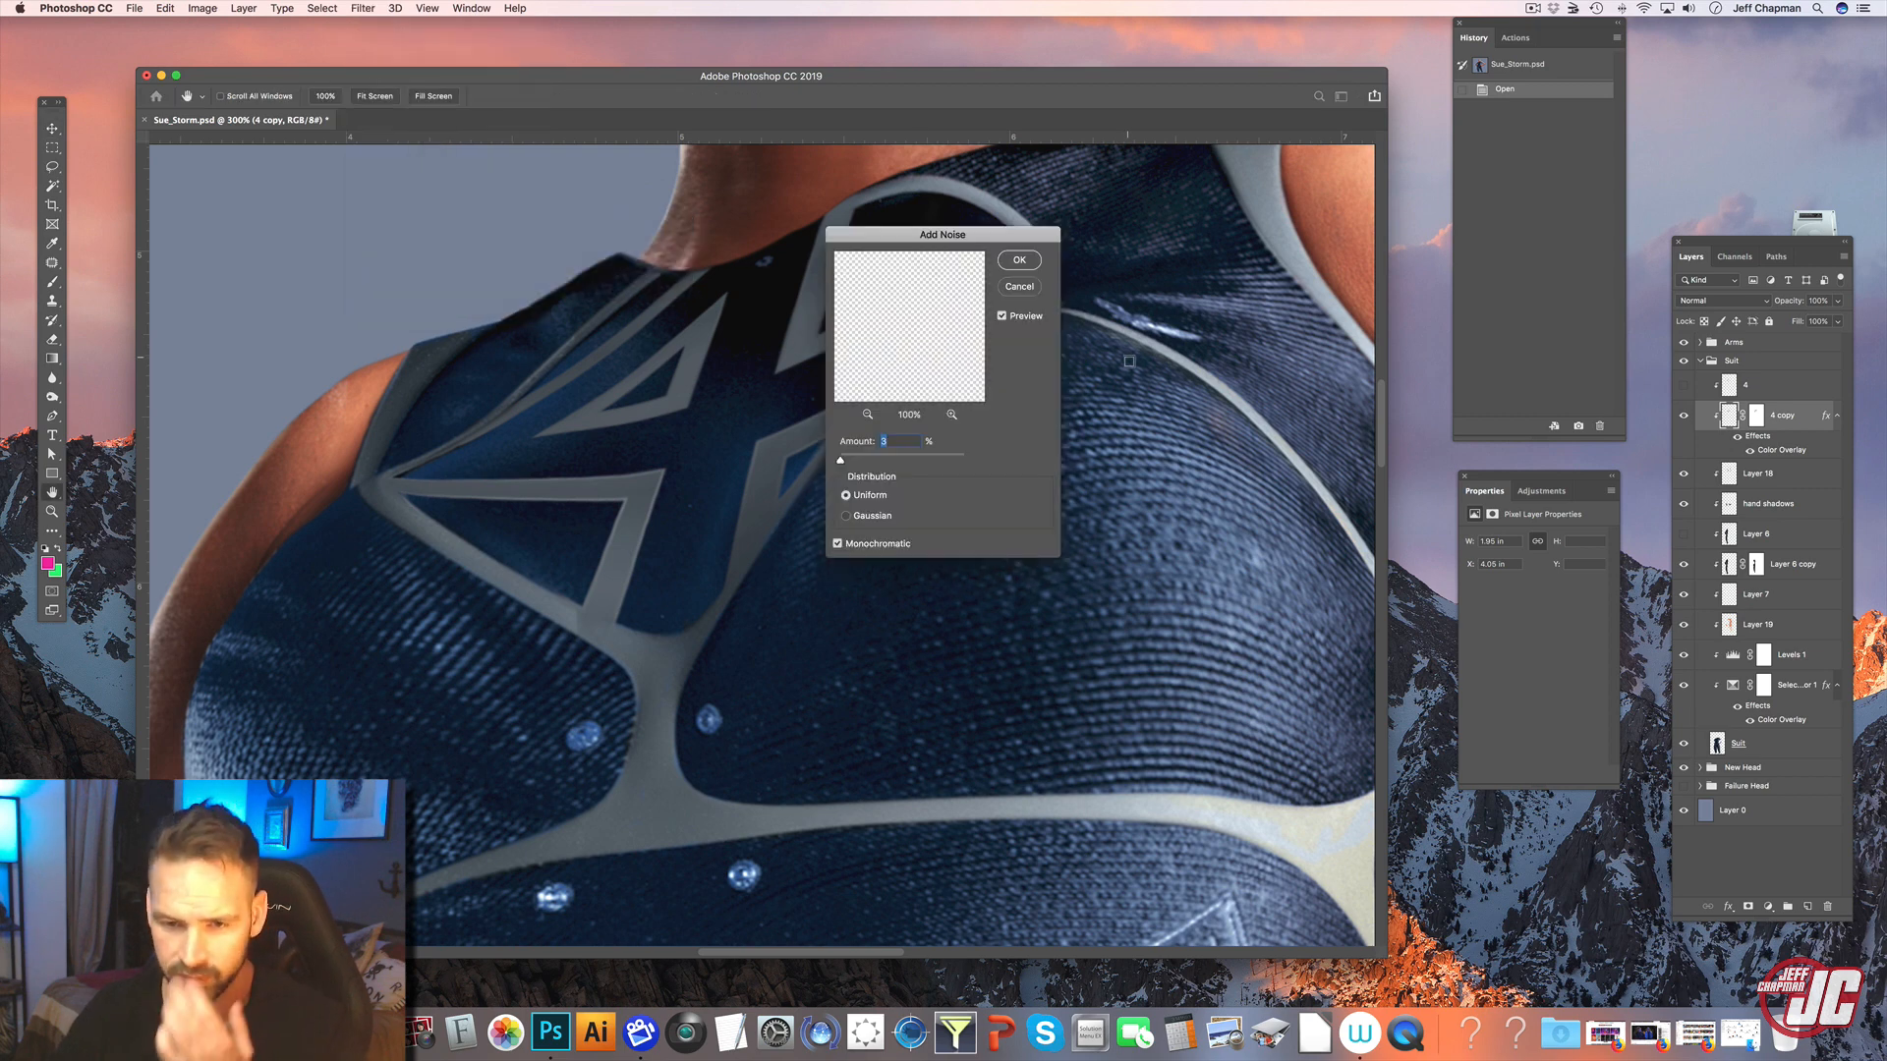
pyautogui.write('2')
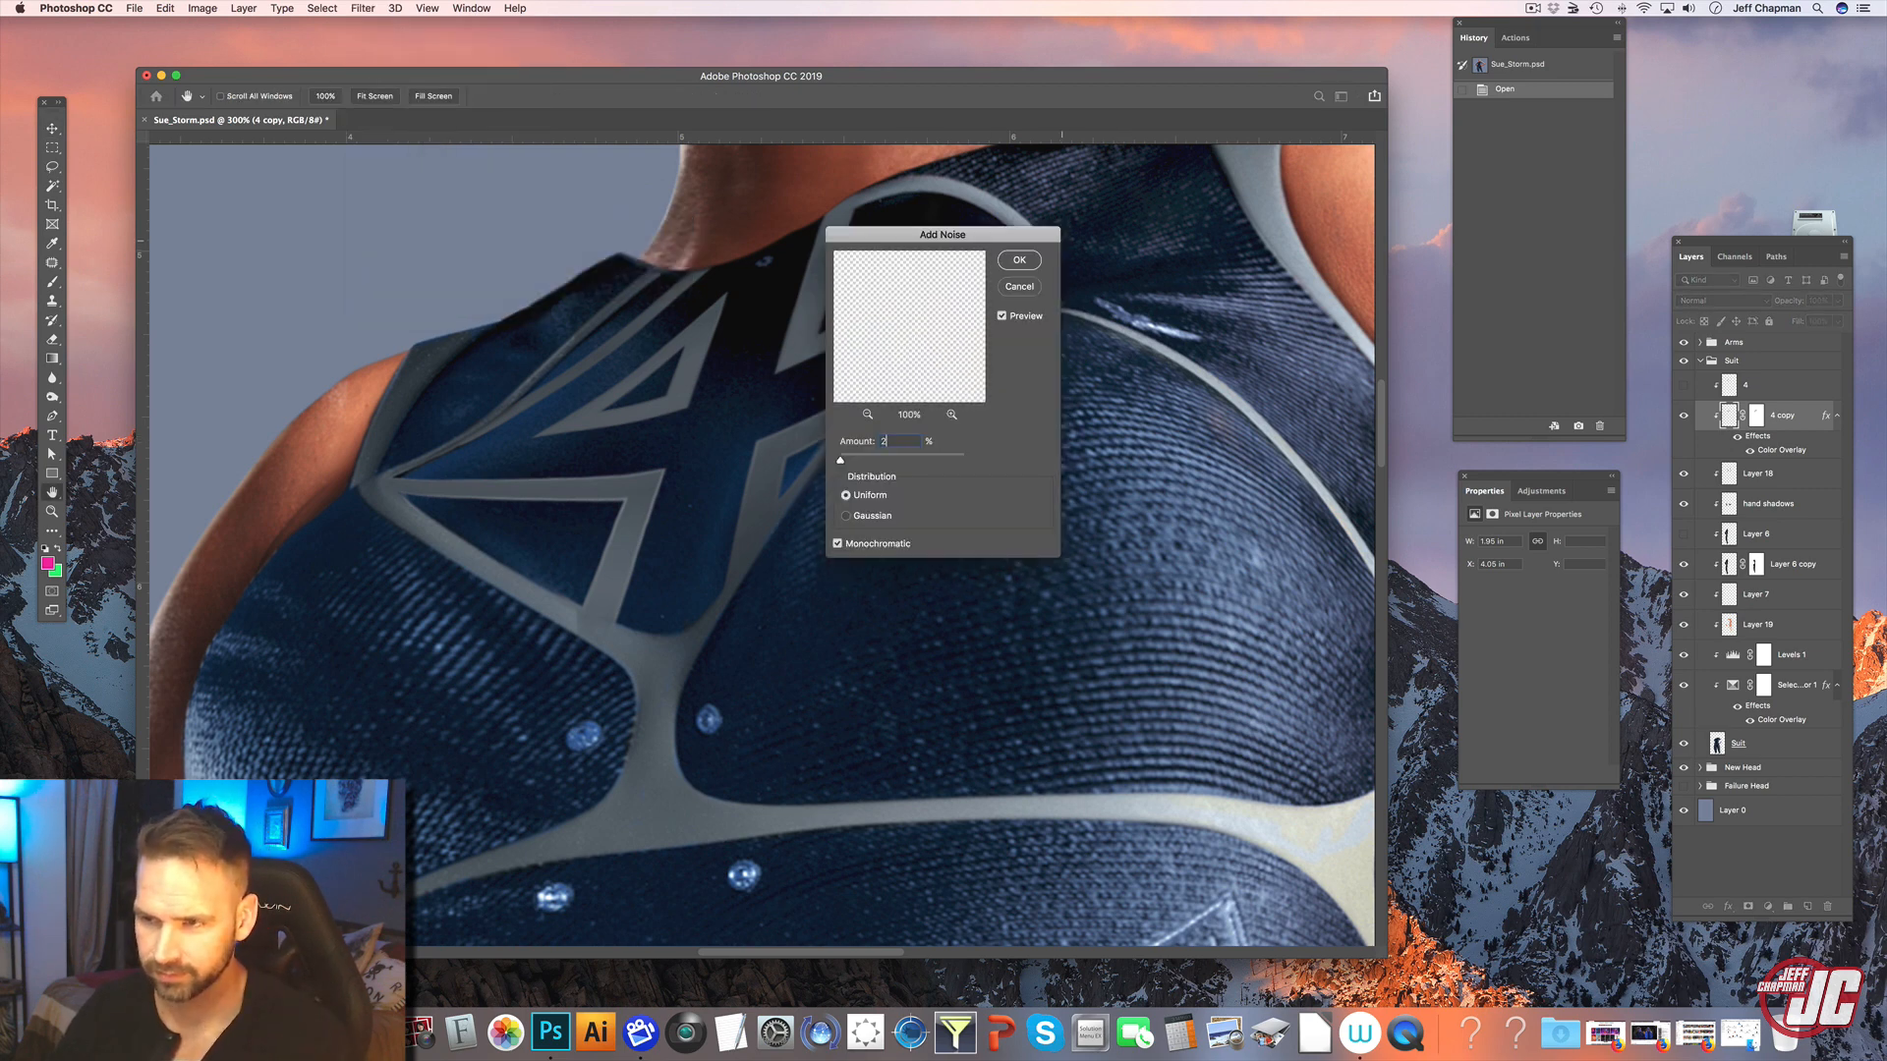
pyautogui.press('Return')
pyautogui.click(362, 8)
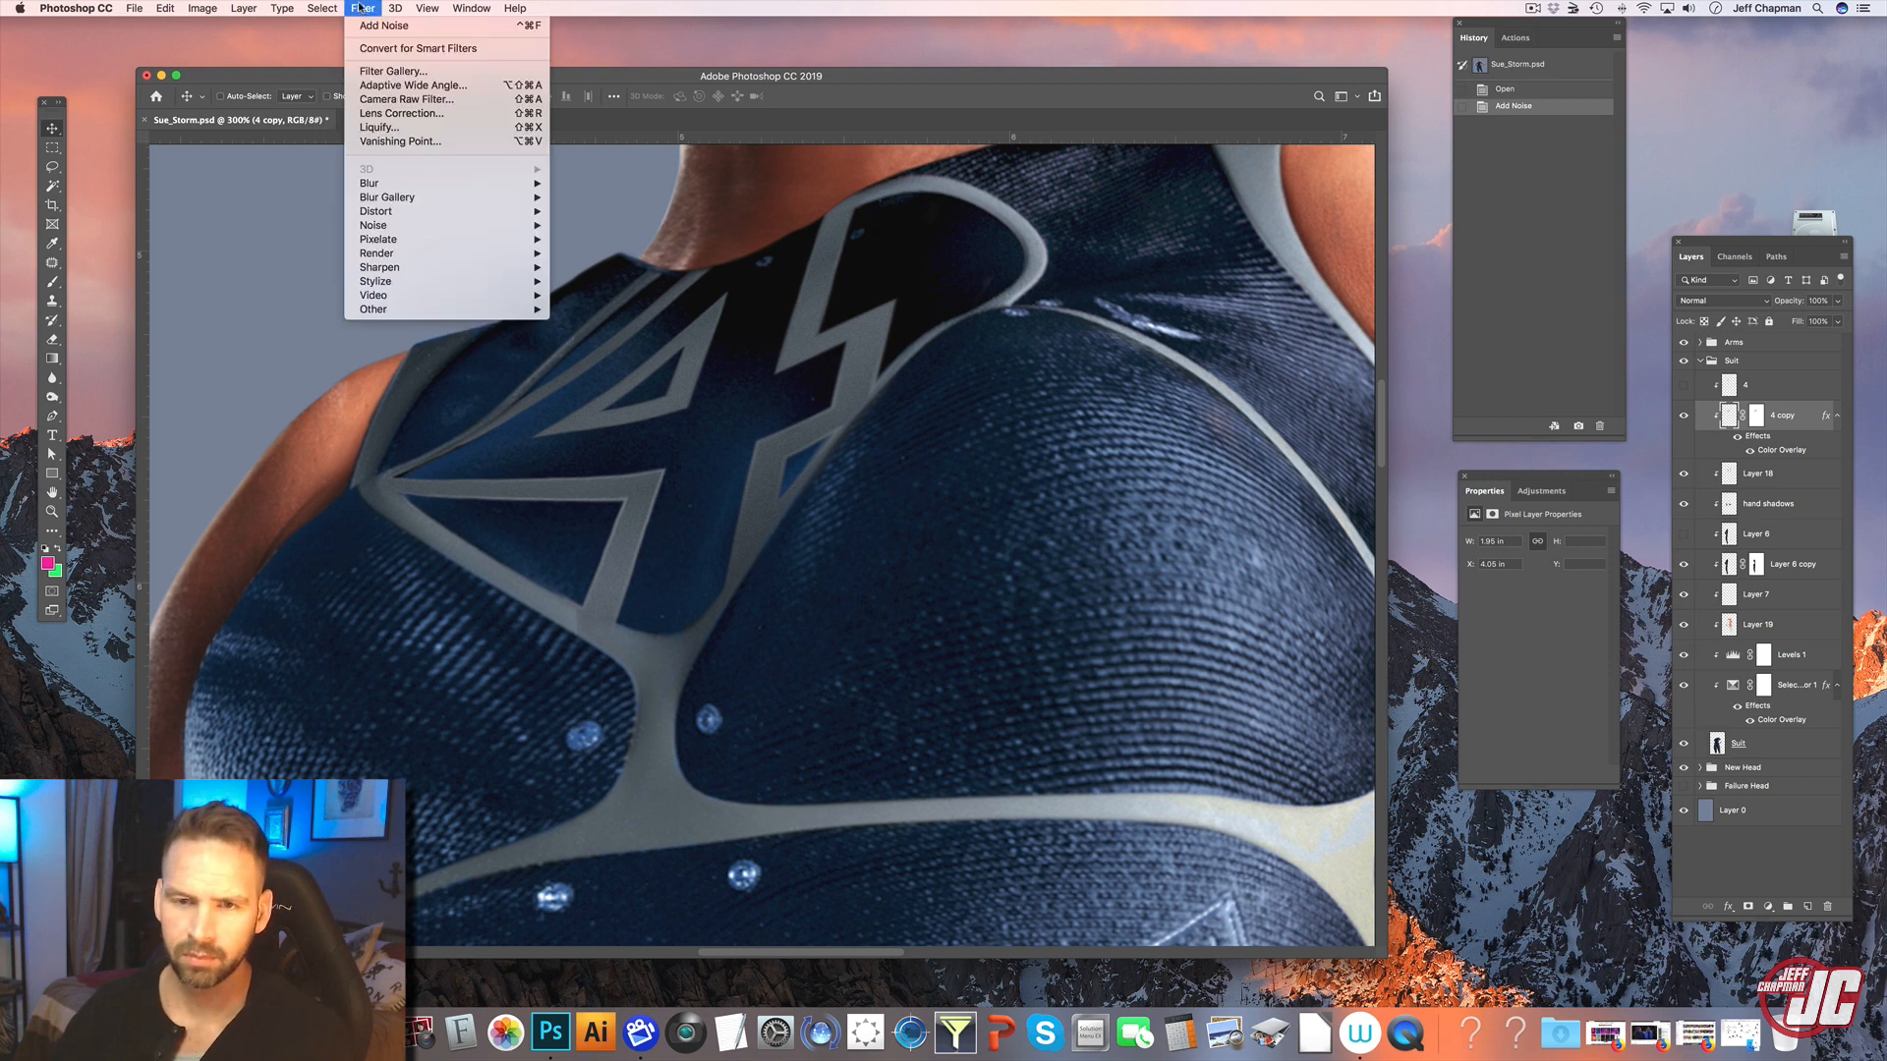
pyautogui.moveTo(511, 184)
pyautogui.click(600, 200)
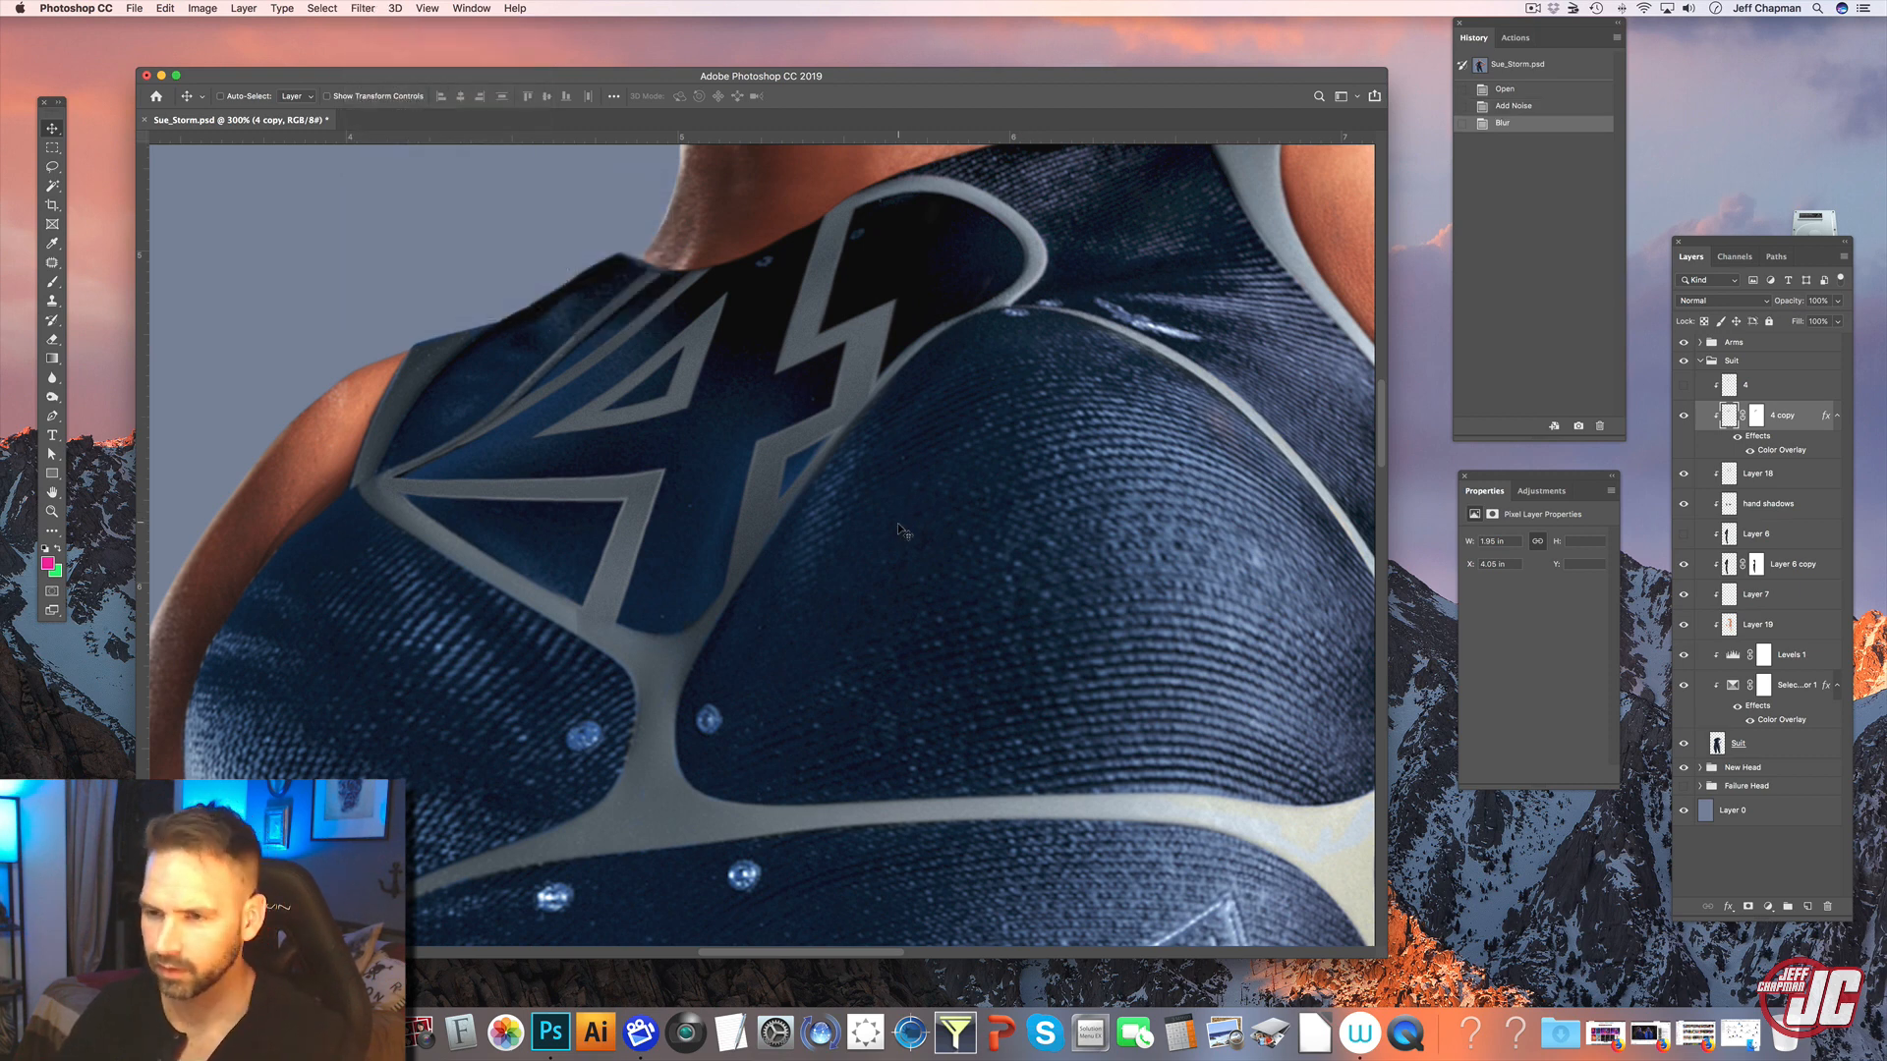
# - Give the chest emblem layer a tight black Multiply drop shadow at a -151° angle, with global light off
pyautogui.doubleClick(1804, 417)
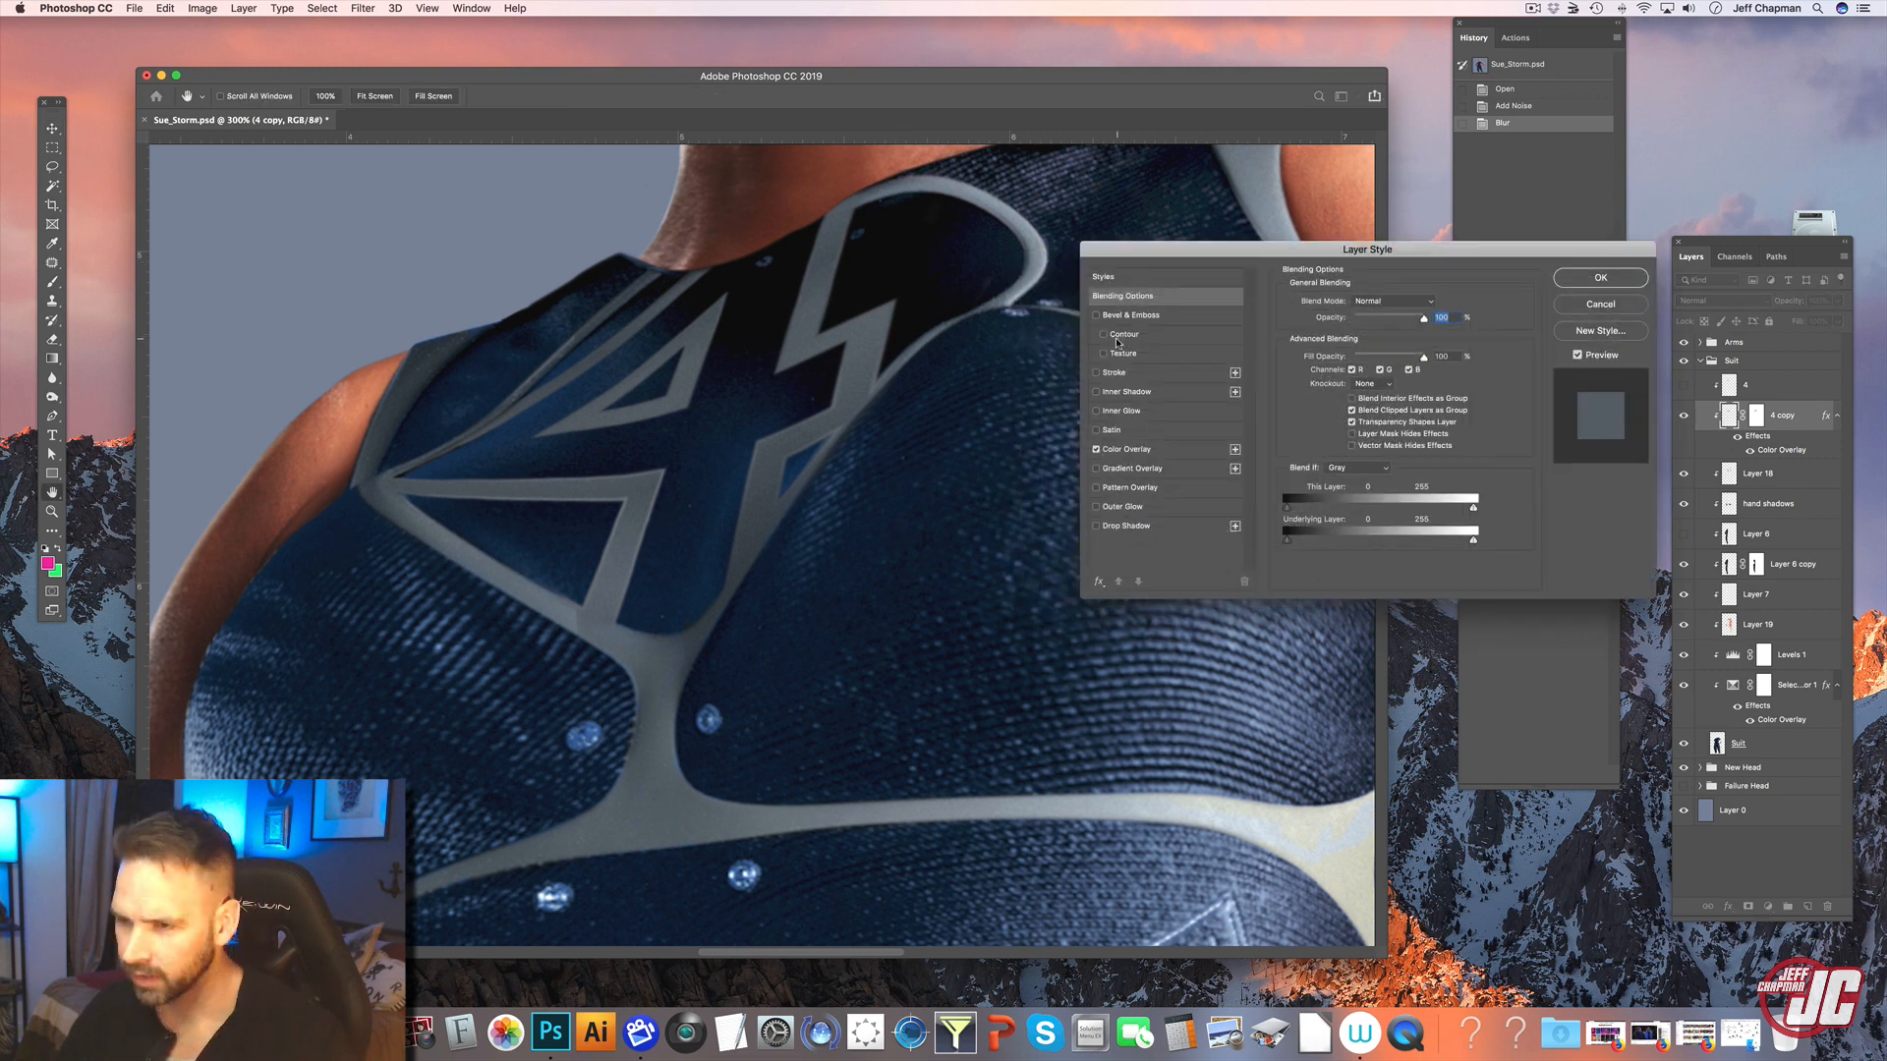
pyautogui.click(1120, 526)
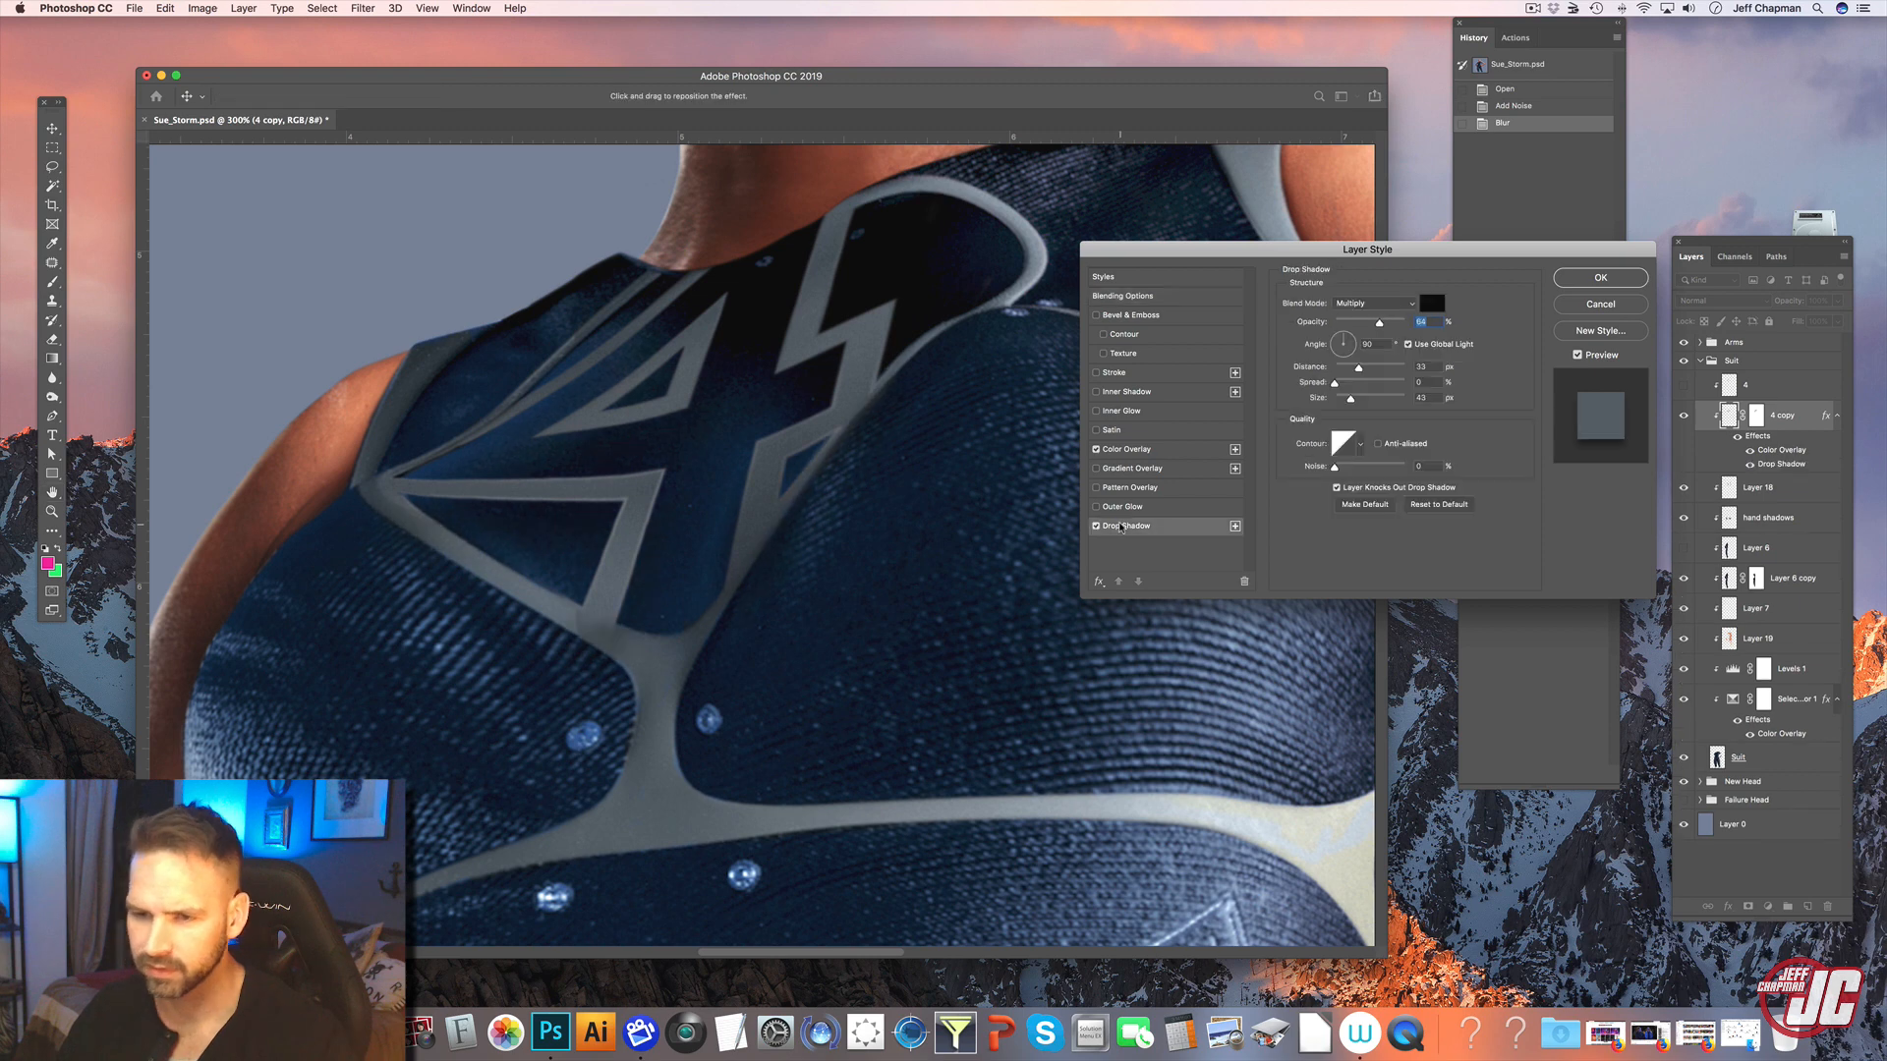
pyautogui.click(1096, 527)
pyautogui.click(1097, 528)
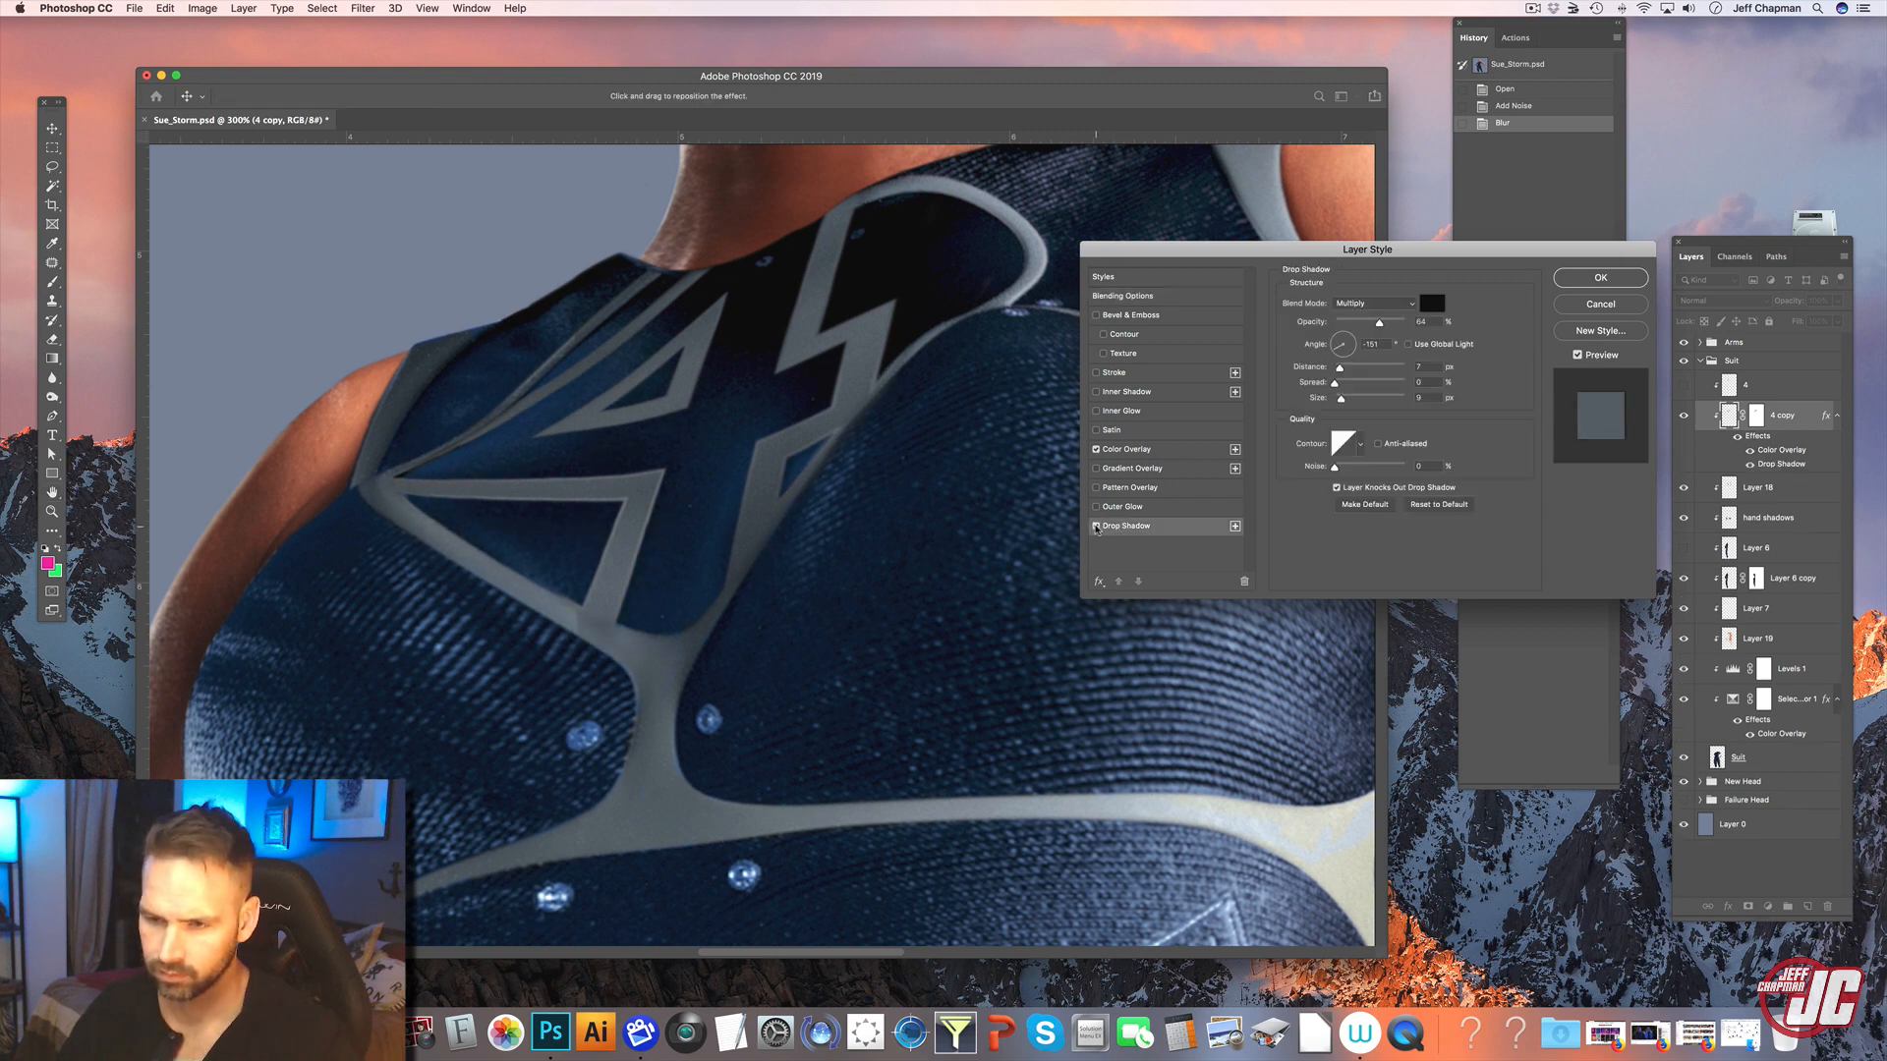
pyautogui.click(1097, 527)
pyautogui.click(1096, 528)
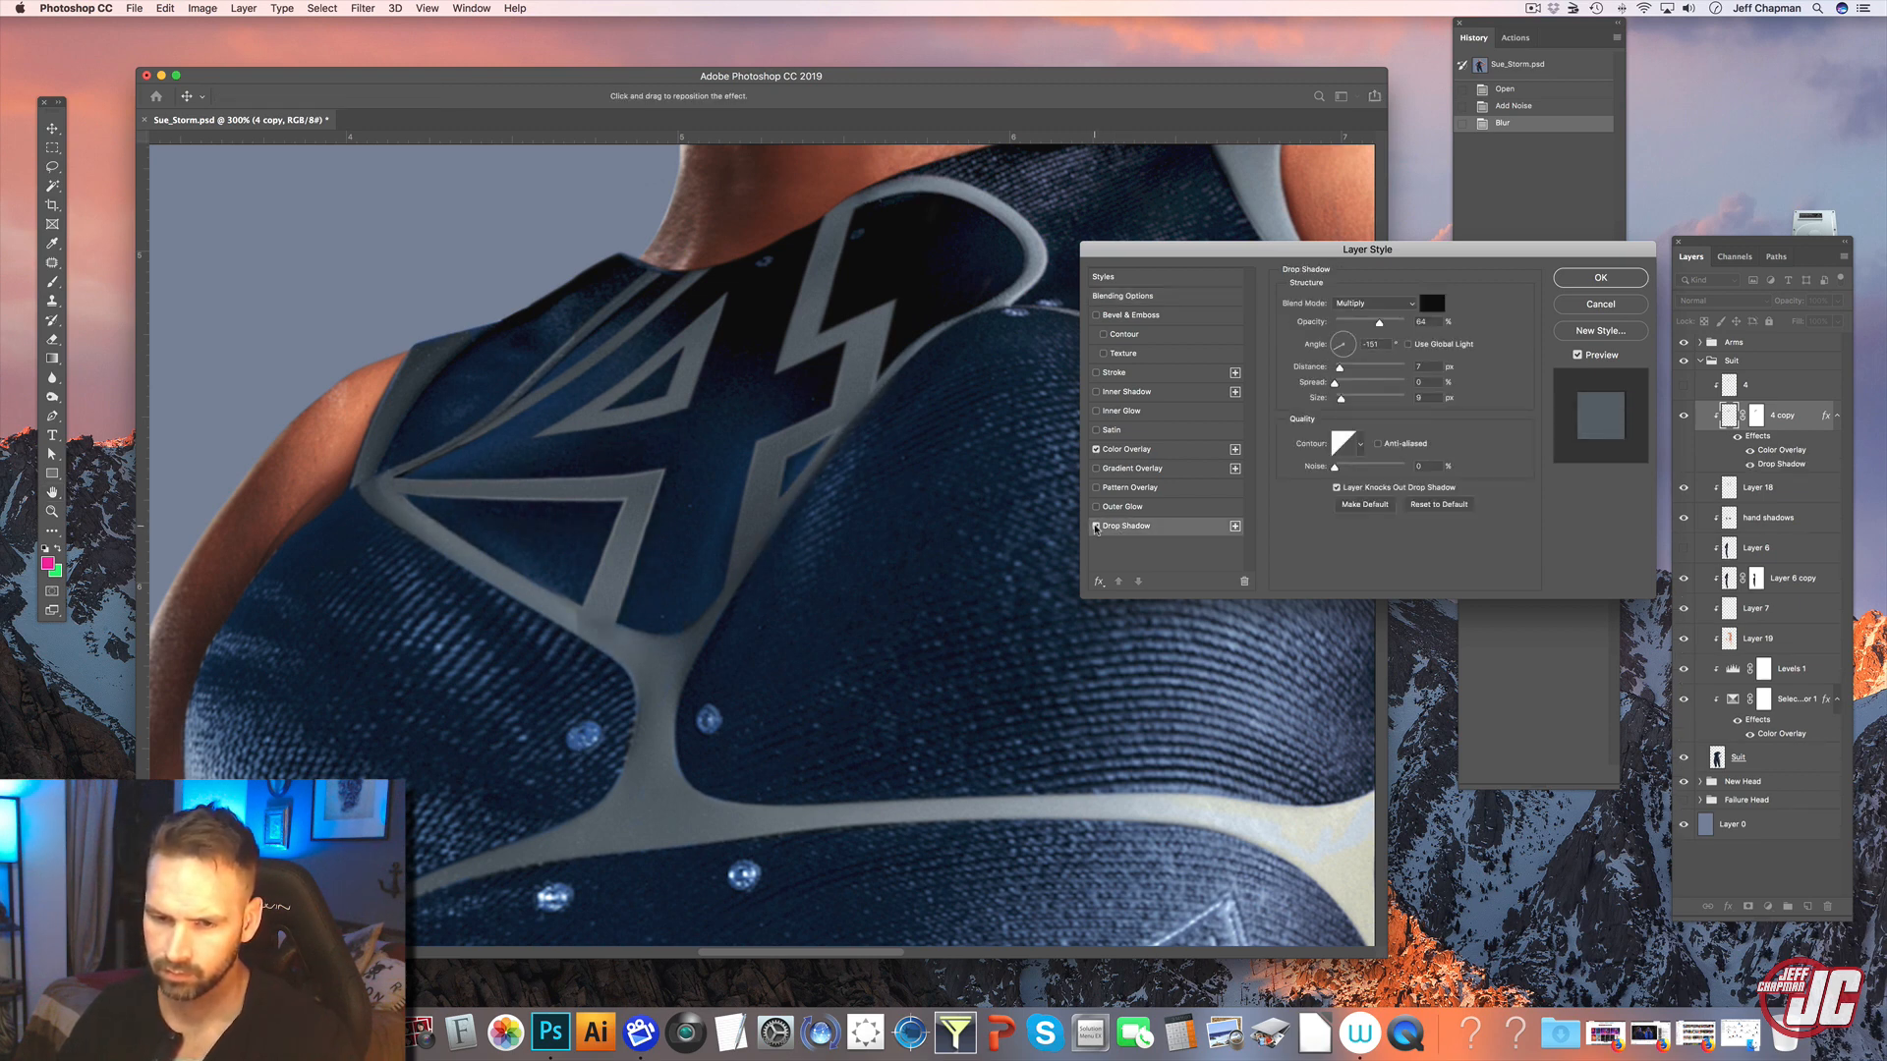
pyautogui.click(1097, 528)
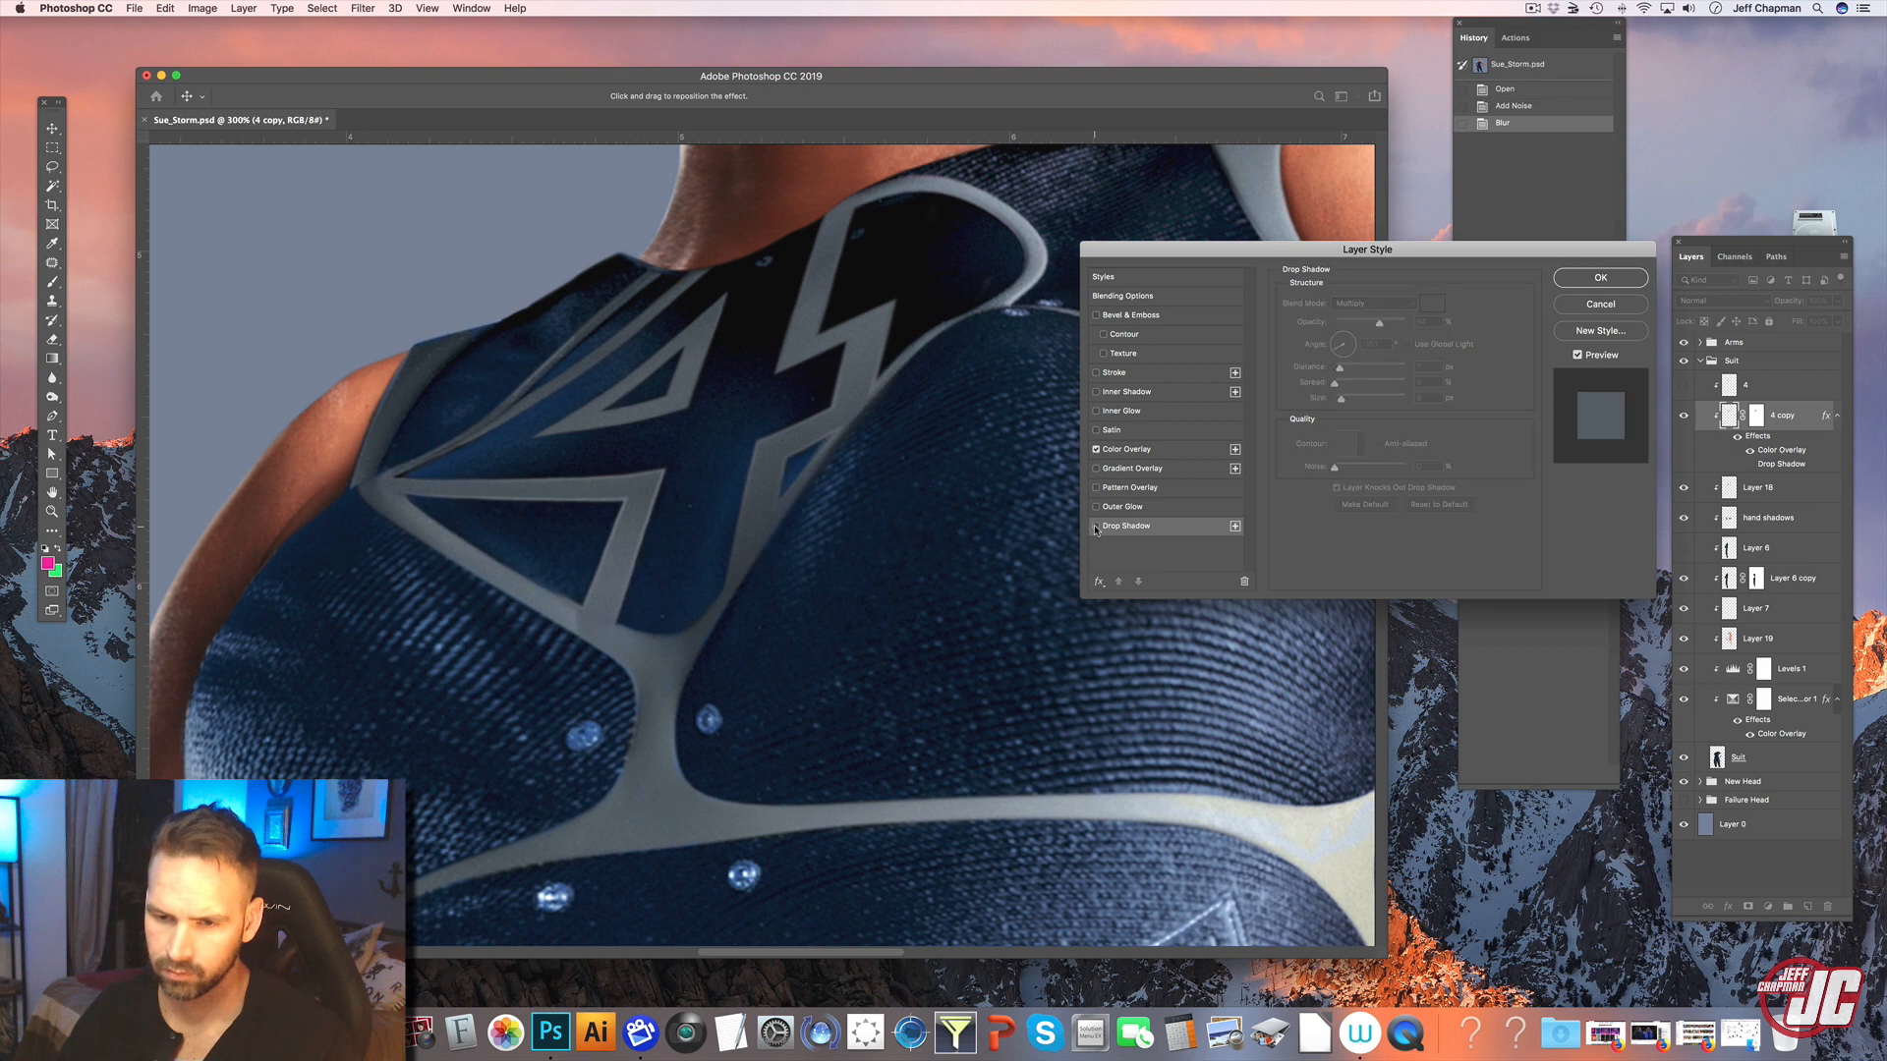
pyautogui.click(1097, 528)
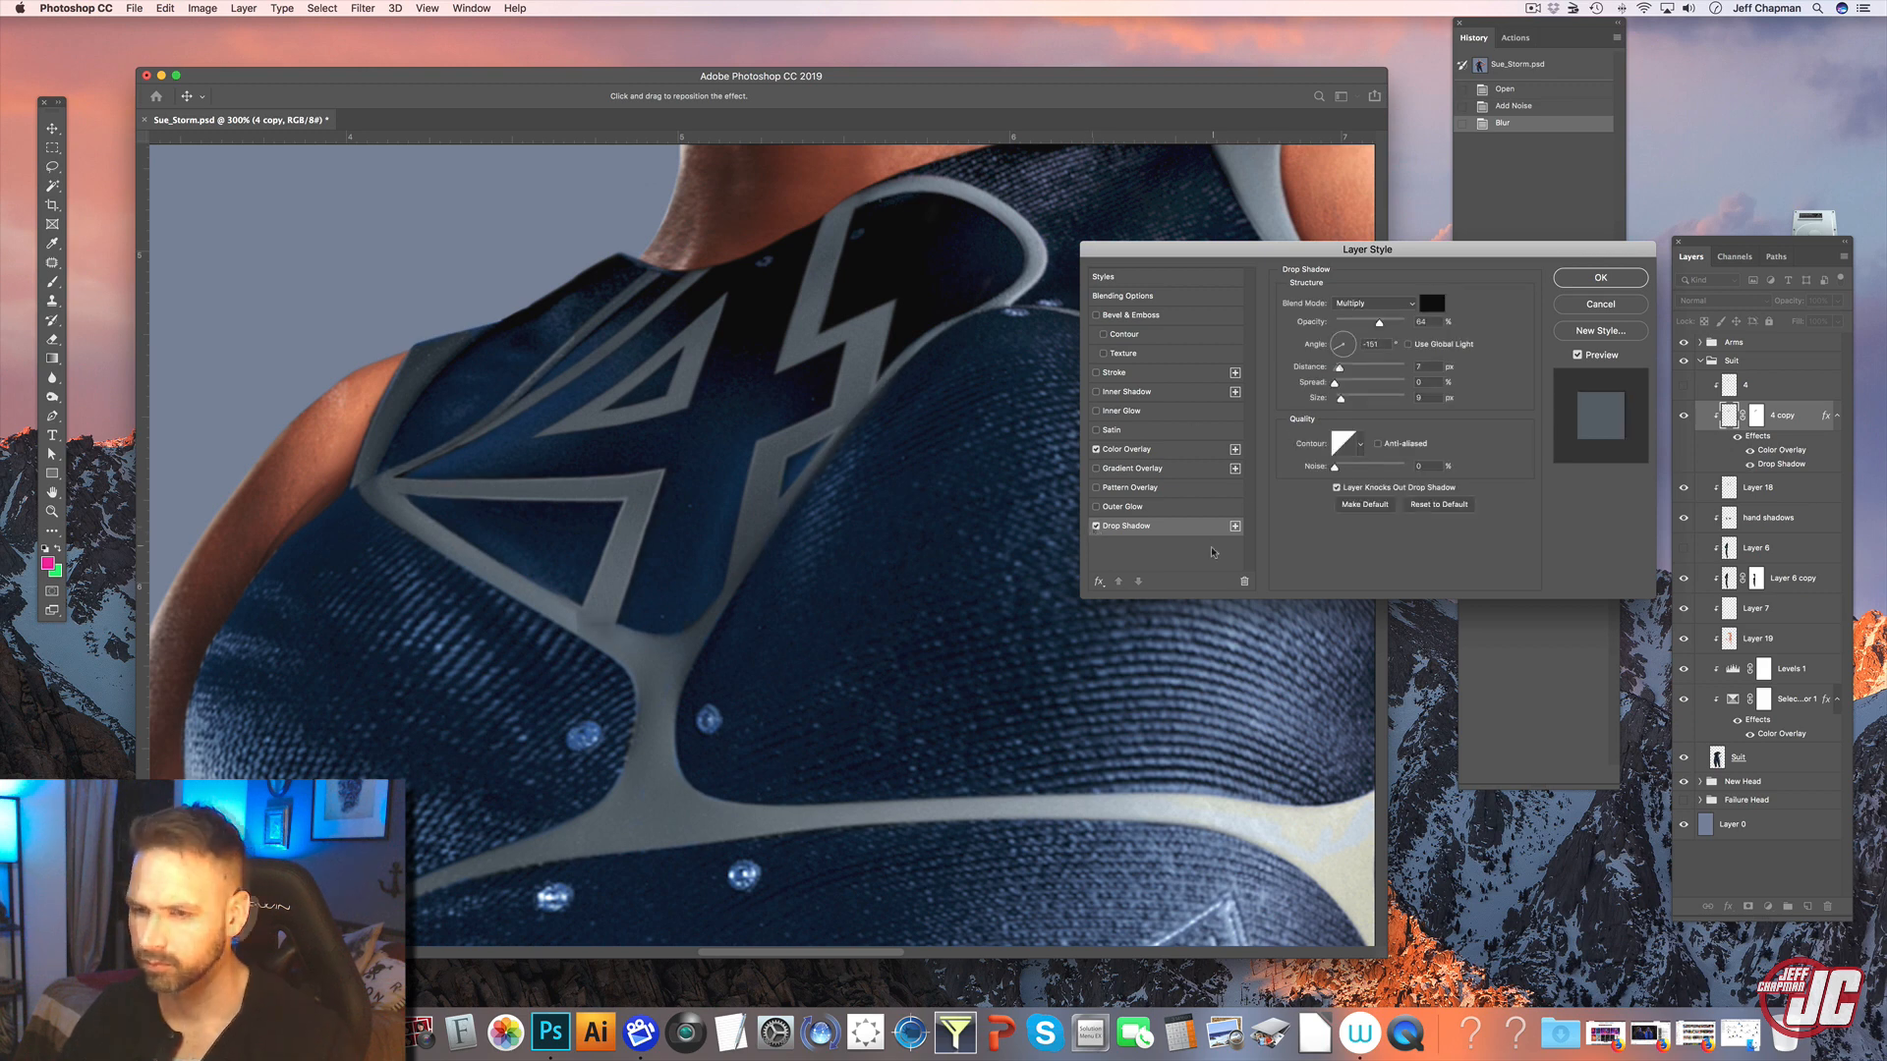
pyautogui.click(1097, 528)
pyautogui.click(1097, 528)
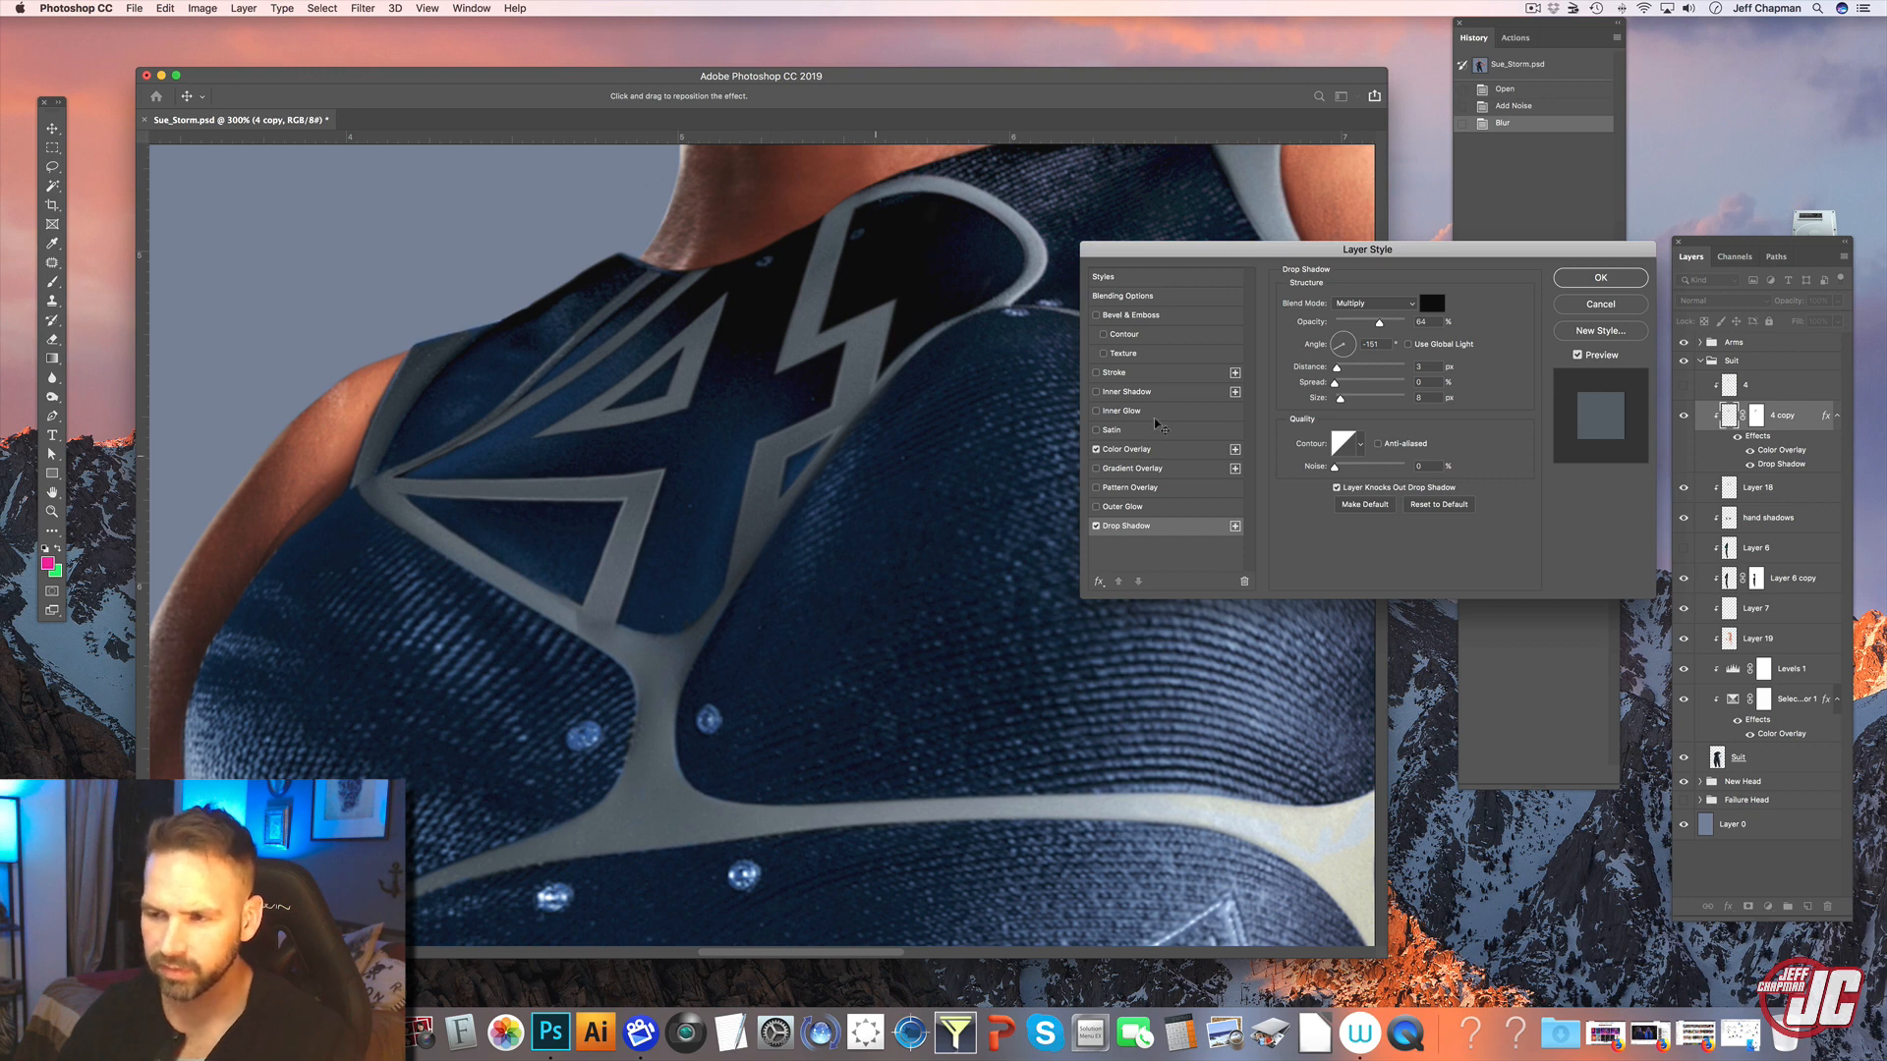
pyautogui.click(1589, 282)
# - Select the Color-mode Layer 18 in the Suit group and set the foreground colour to light grey-blue #a0abb8
pyautogui.press('z')
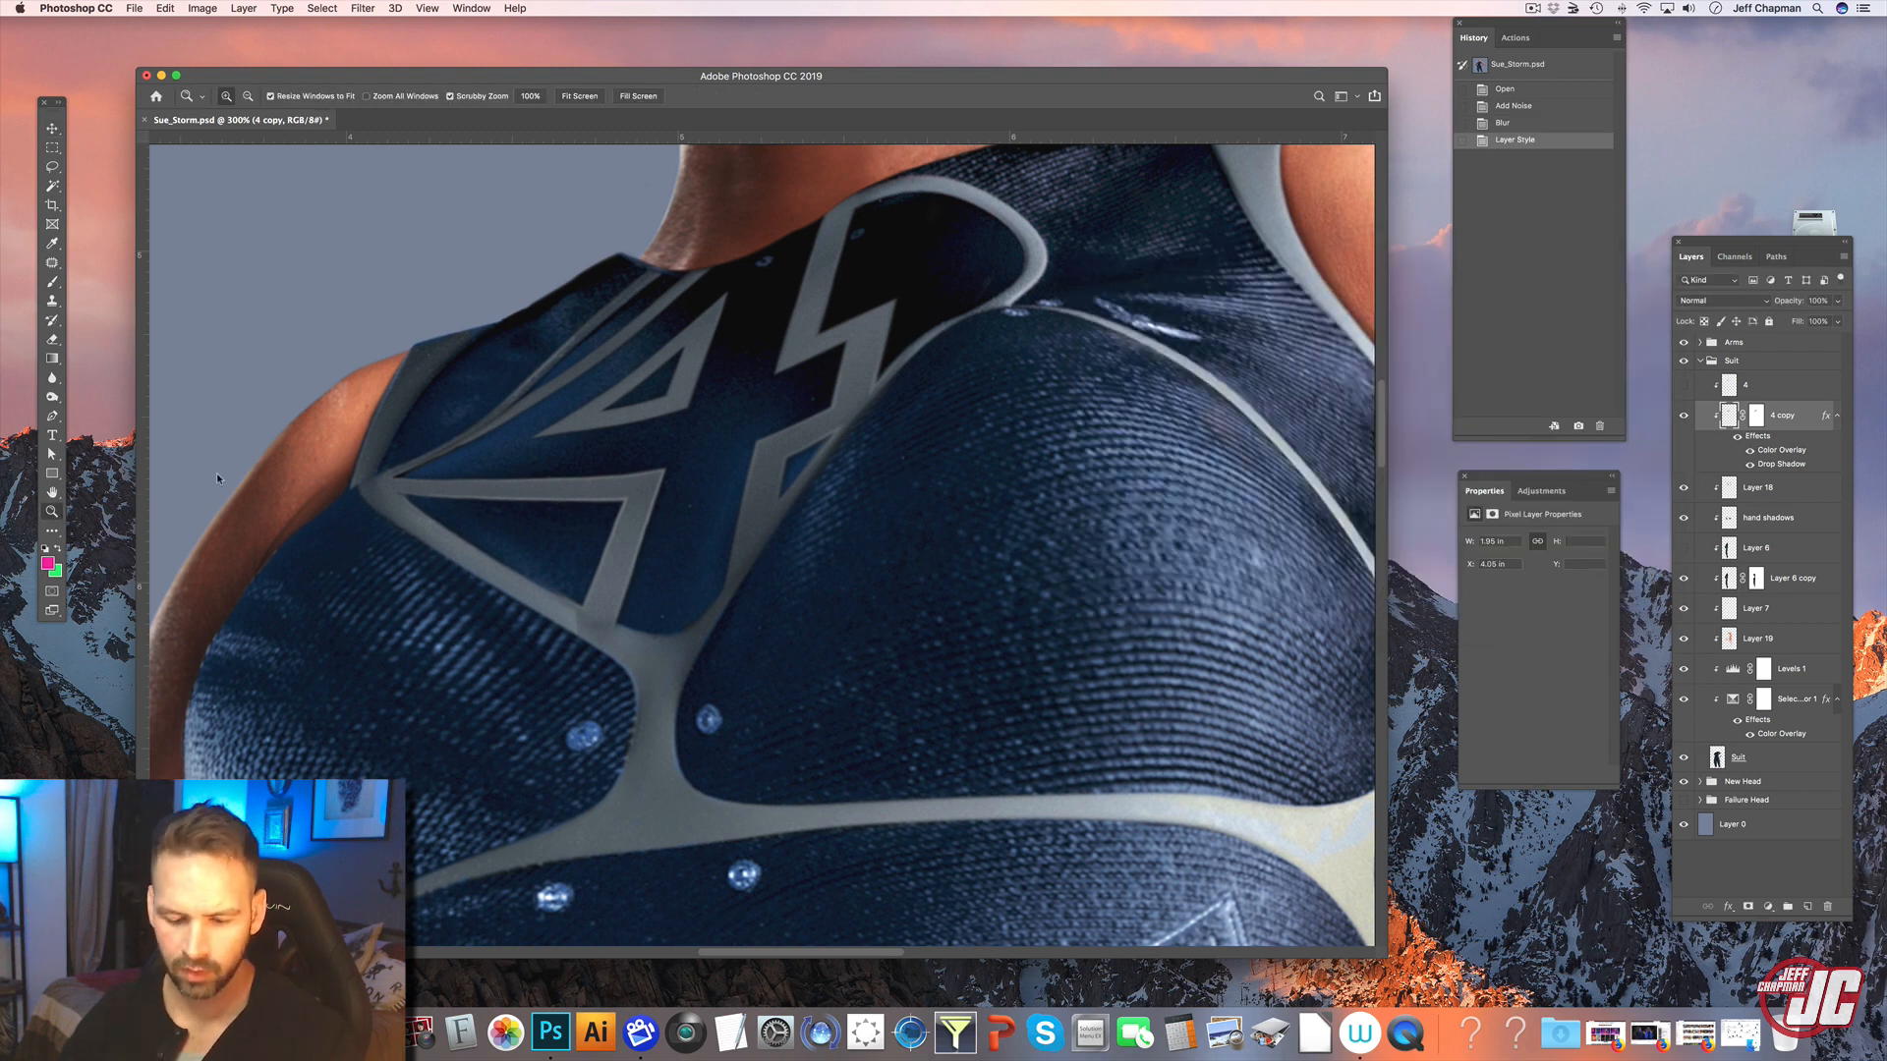
pyautogui.press('alt')
pyautogui.keyDown('alt'); pyautogui.click(774, 586); pyautogui.keyUp('alt')
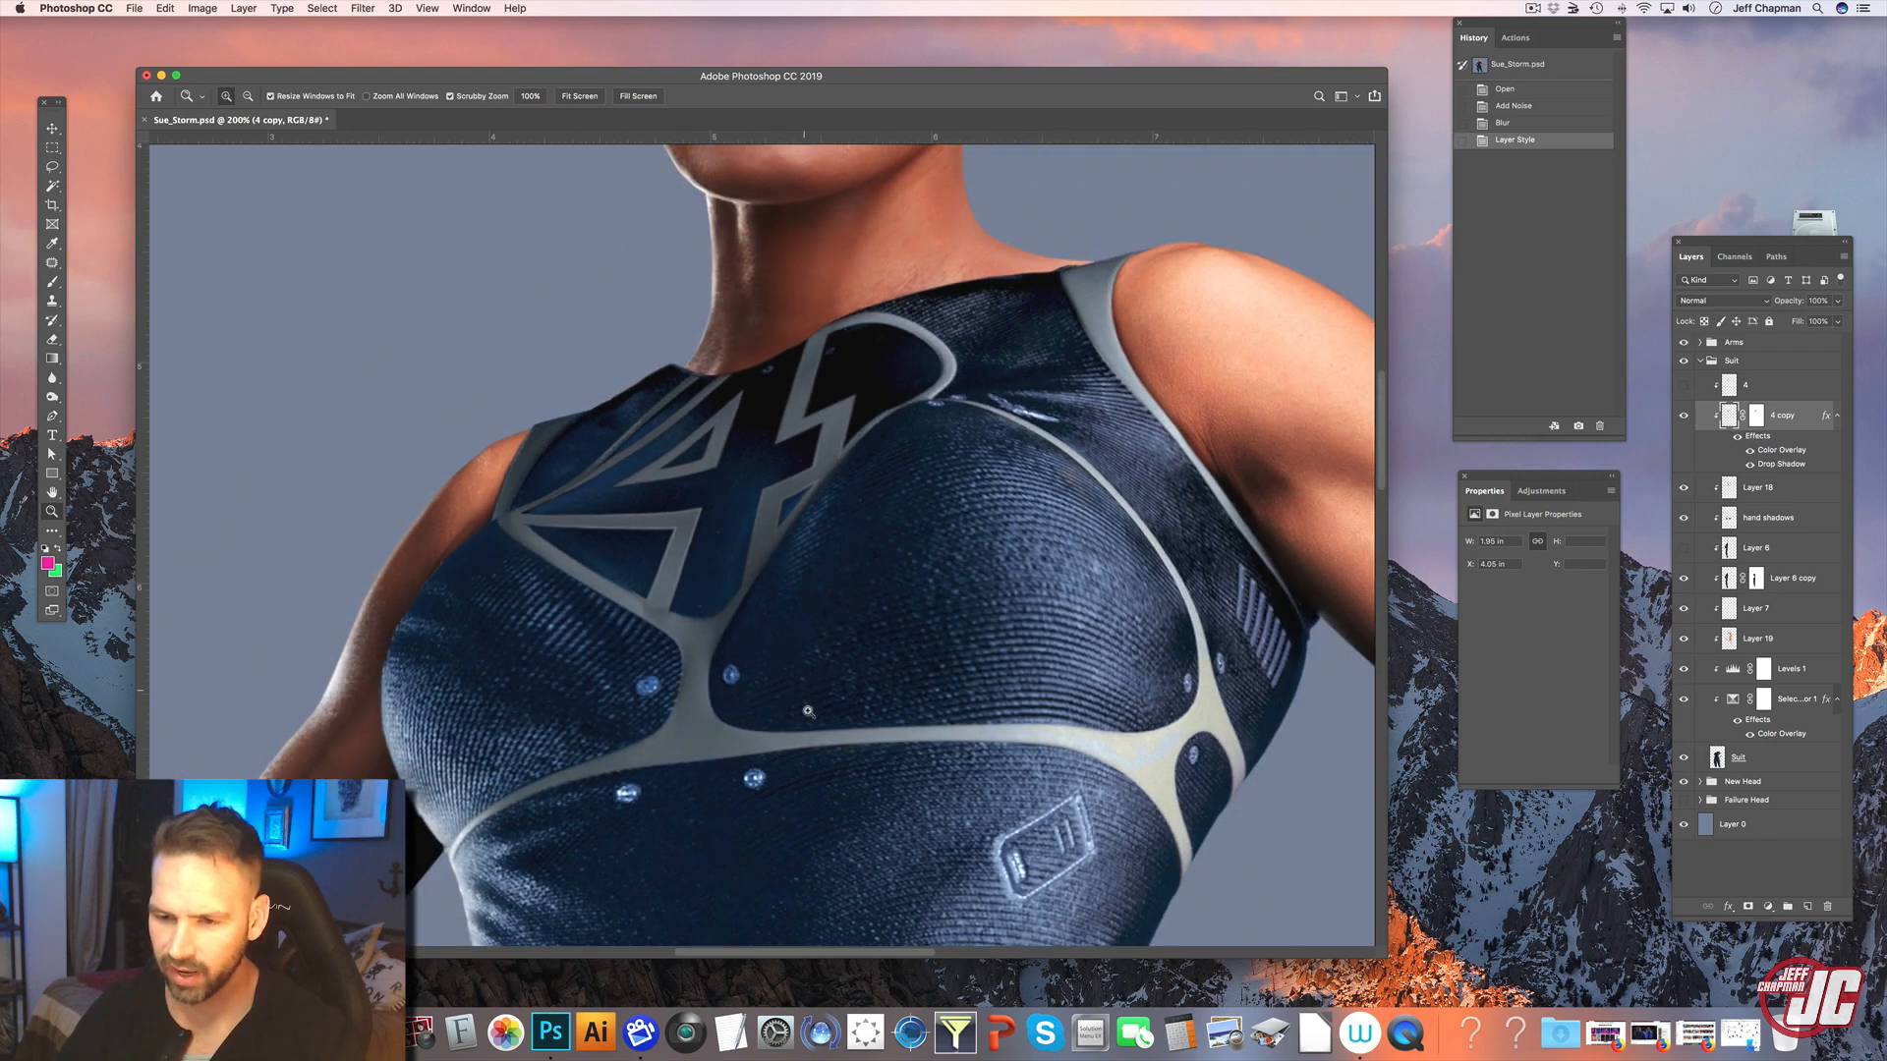
pyautogui.moveTo(808, 711); pyautogui.dragTo(828, 485)
pyautogui.scroll(-15, 875, 581)
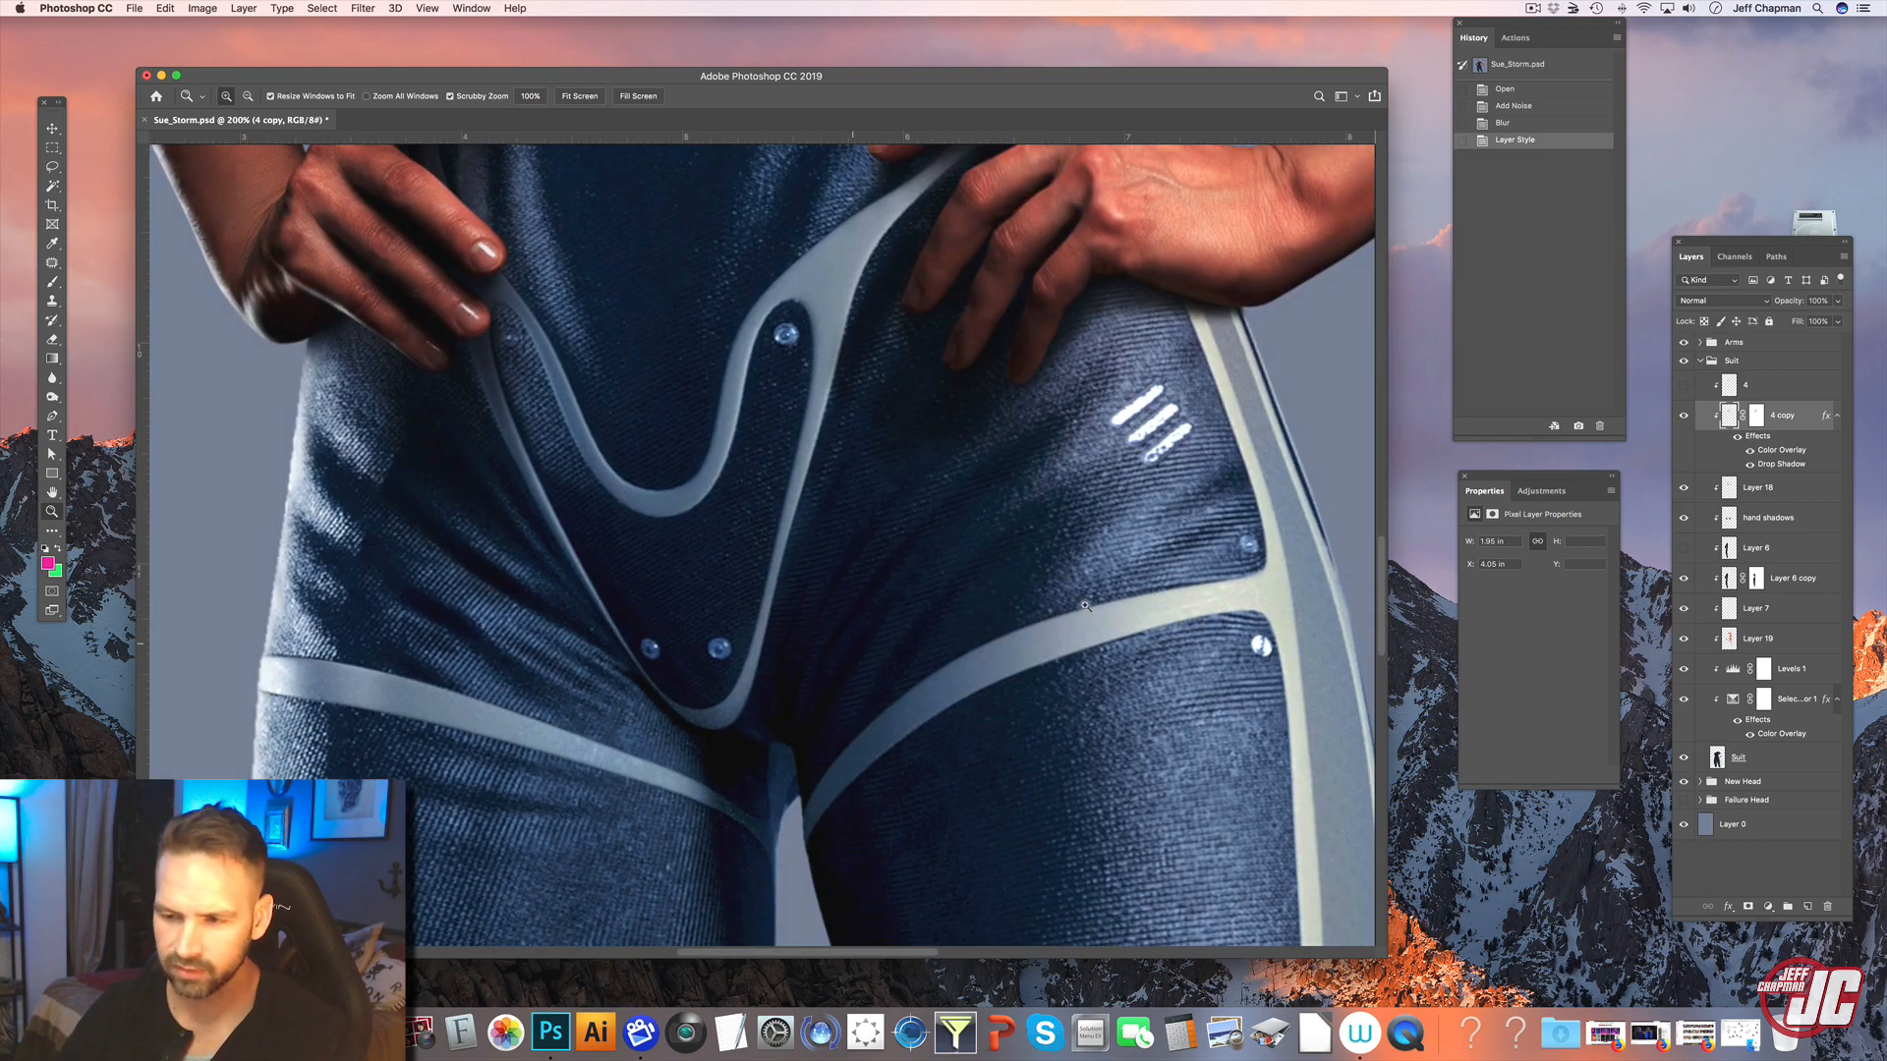
pyautogui.scroll(15, 910, 669)
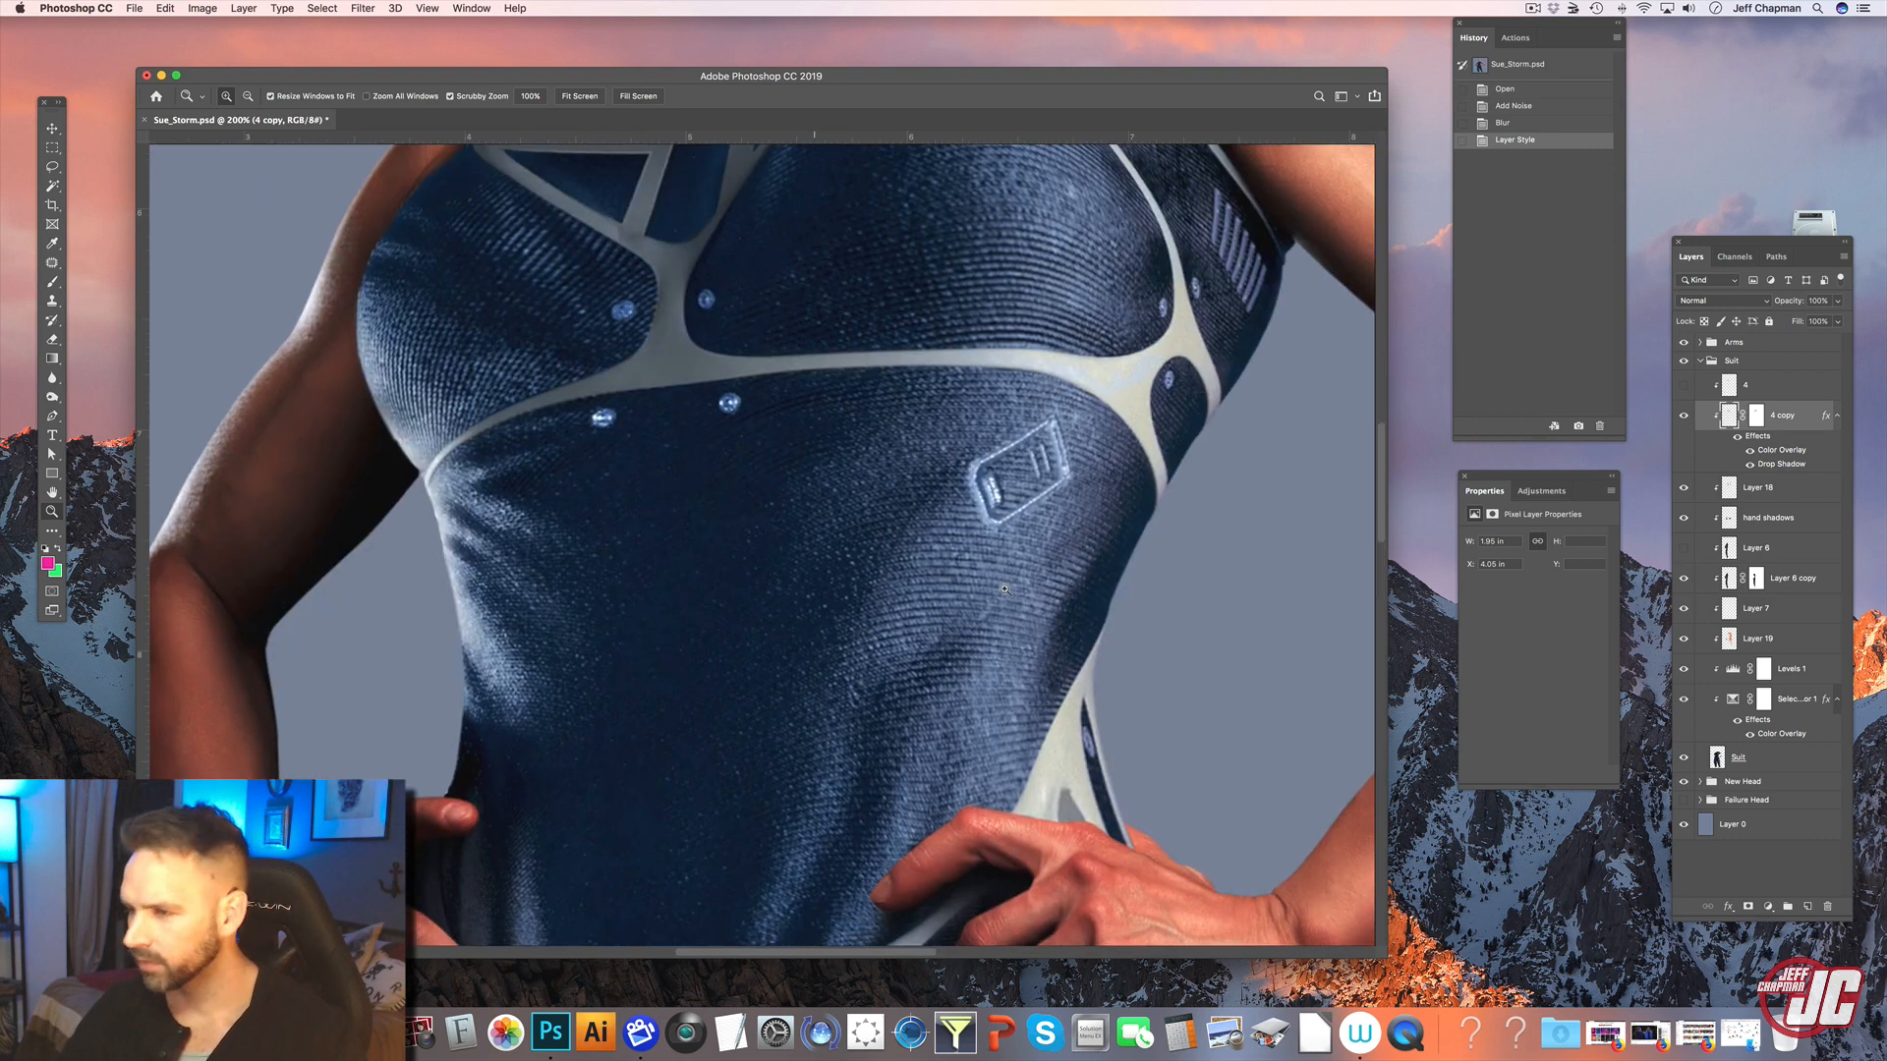
pyautogui.click(1796, 489)
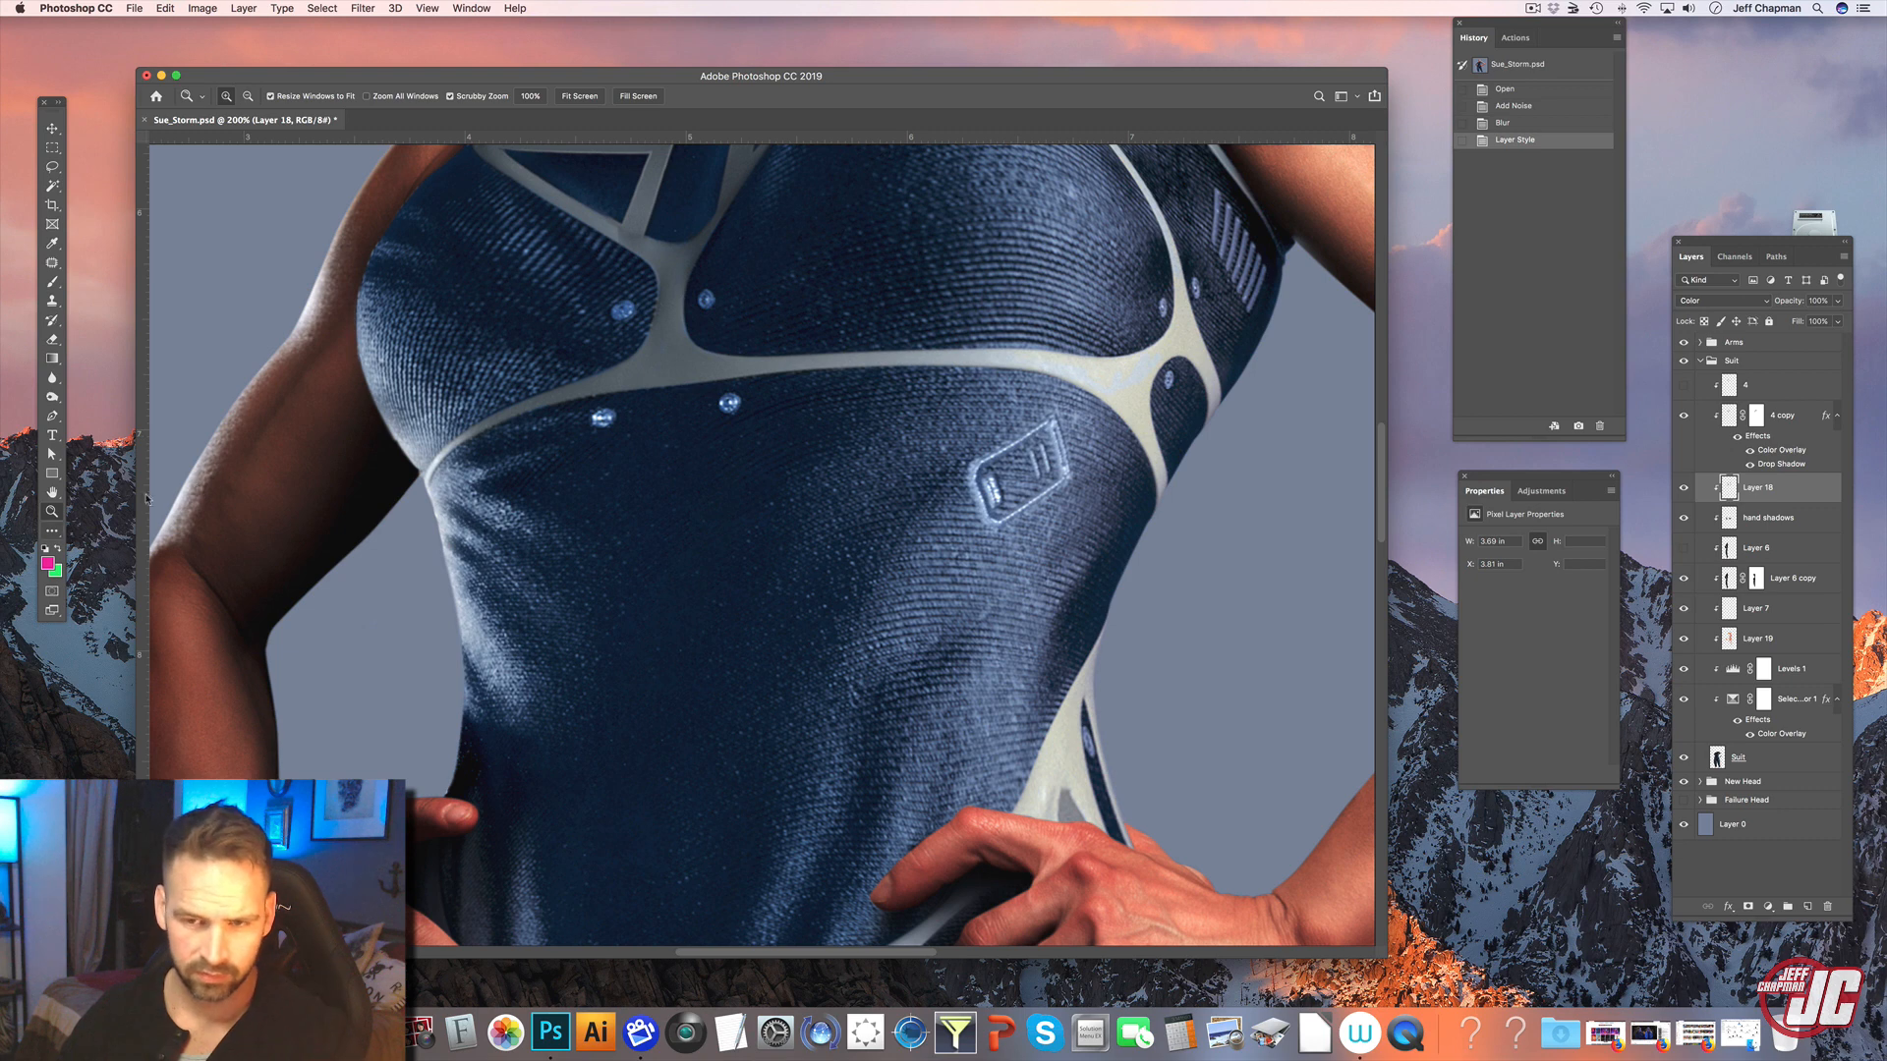
pyautogui.click(736, 341)
pyautogui.press('i')
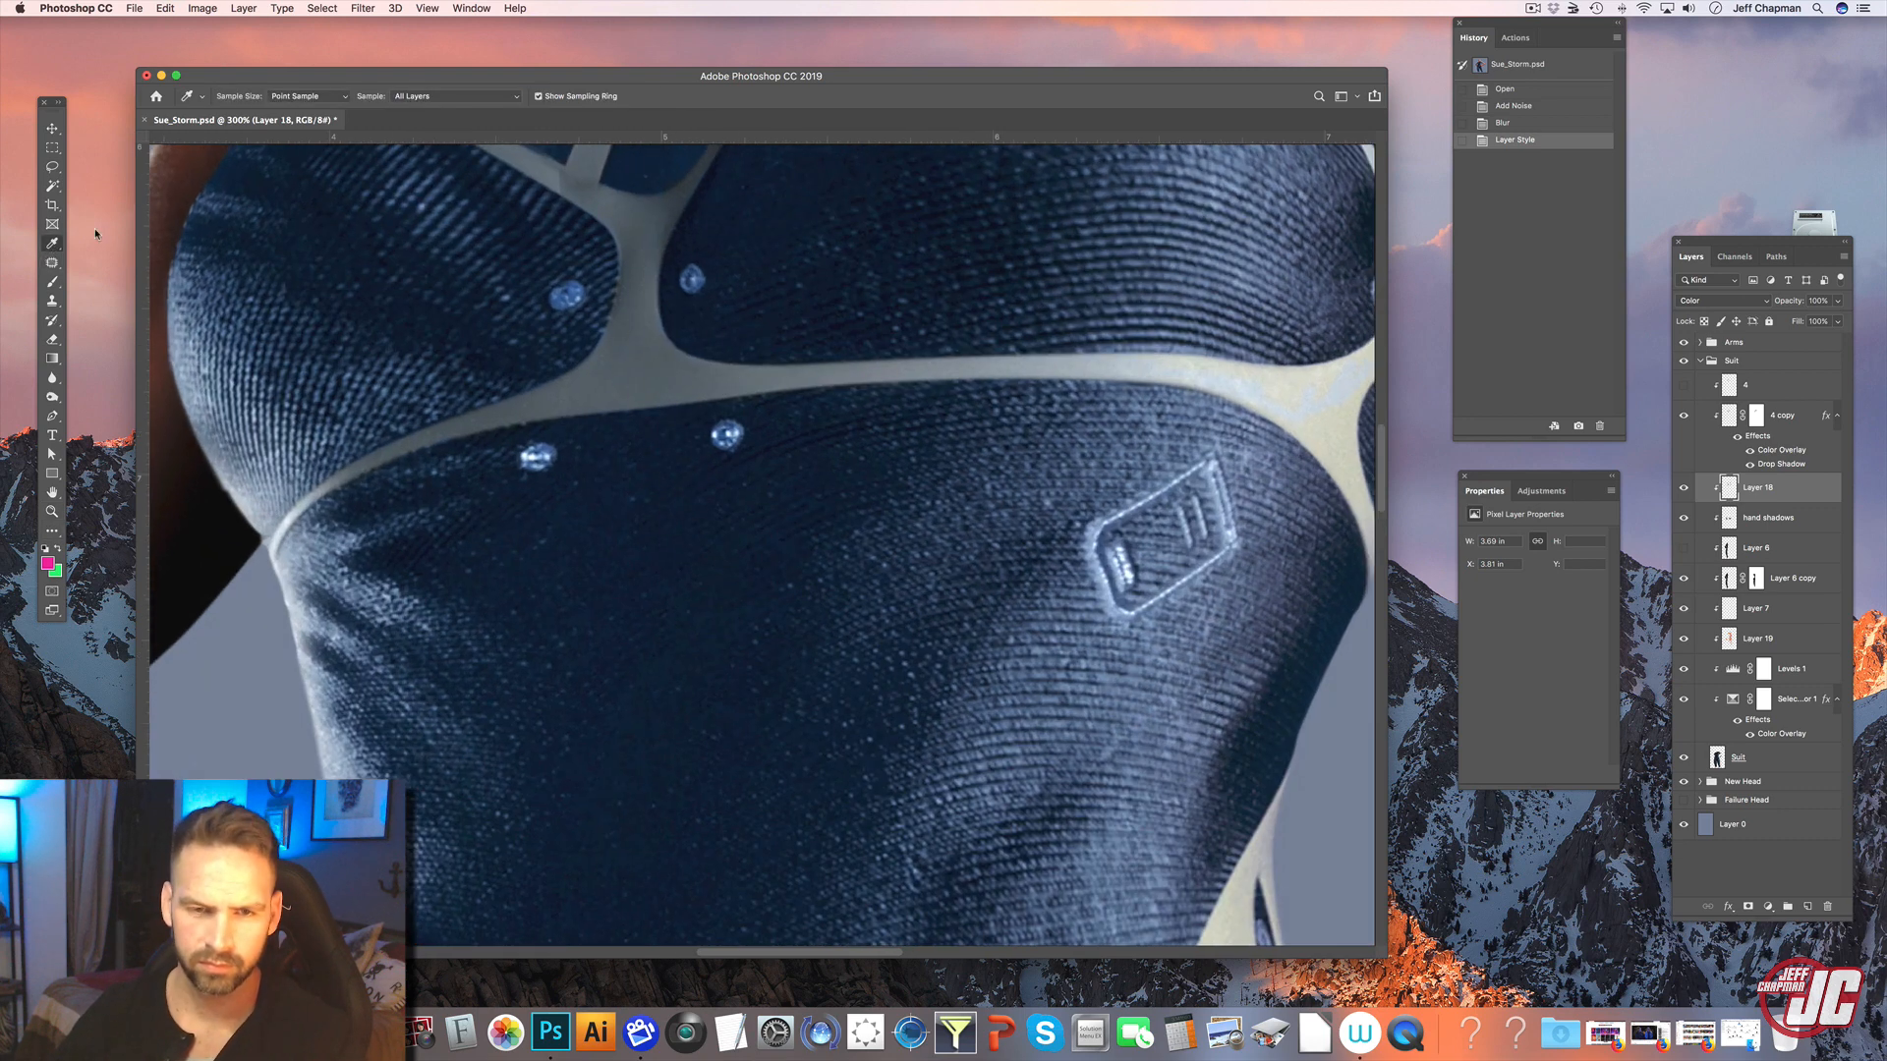
pyautogui.moveTo(700, 337); pyautogui.dragTo(685, 580)
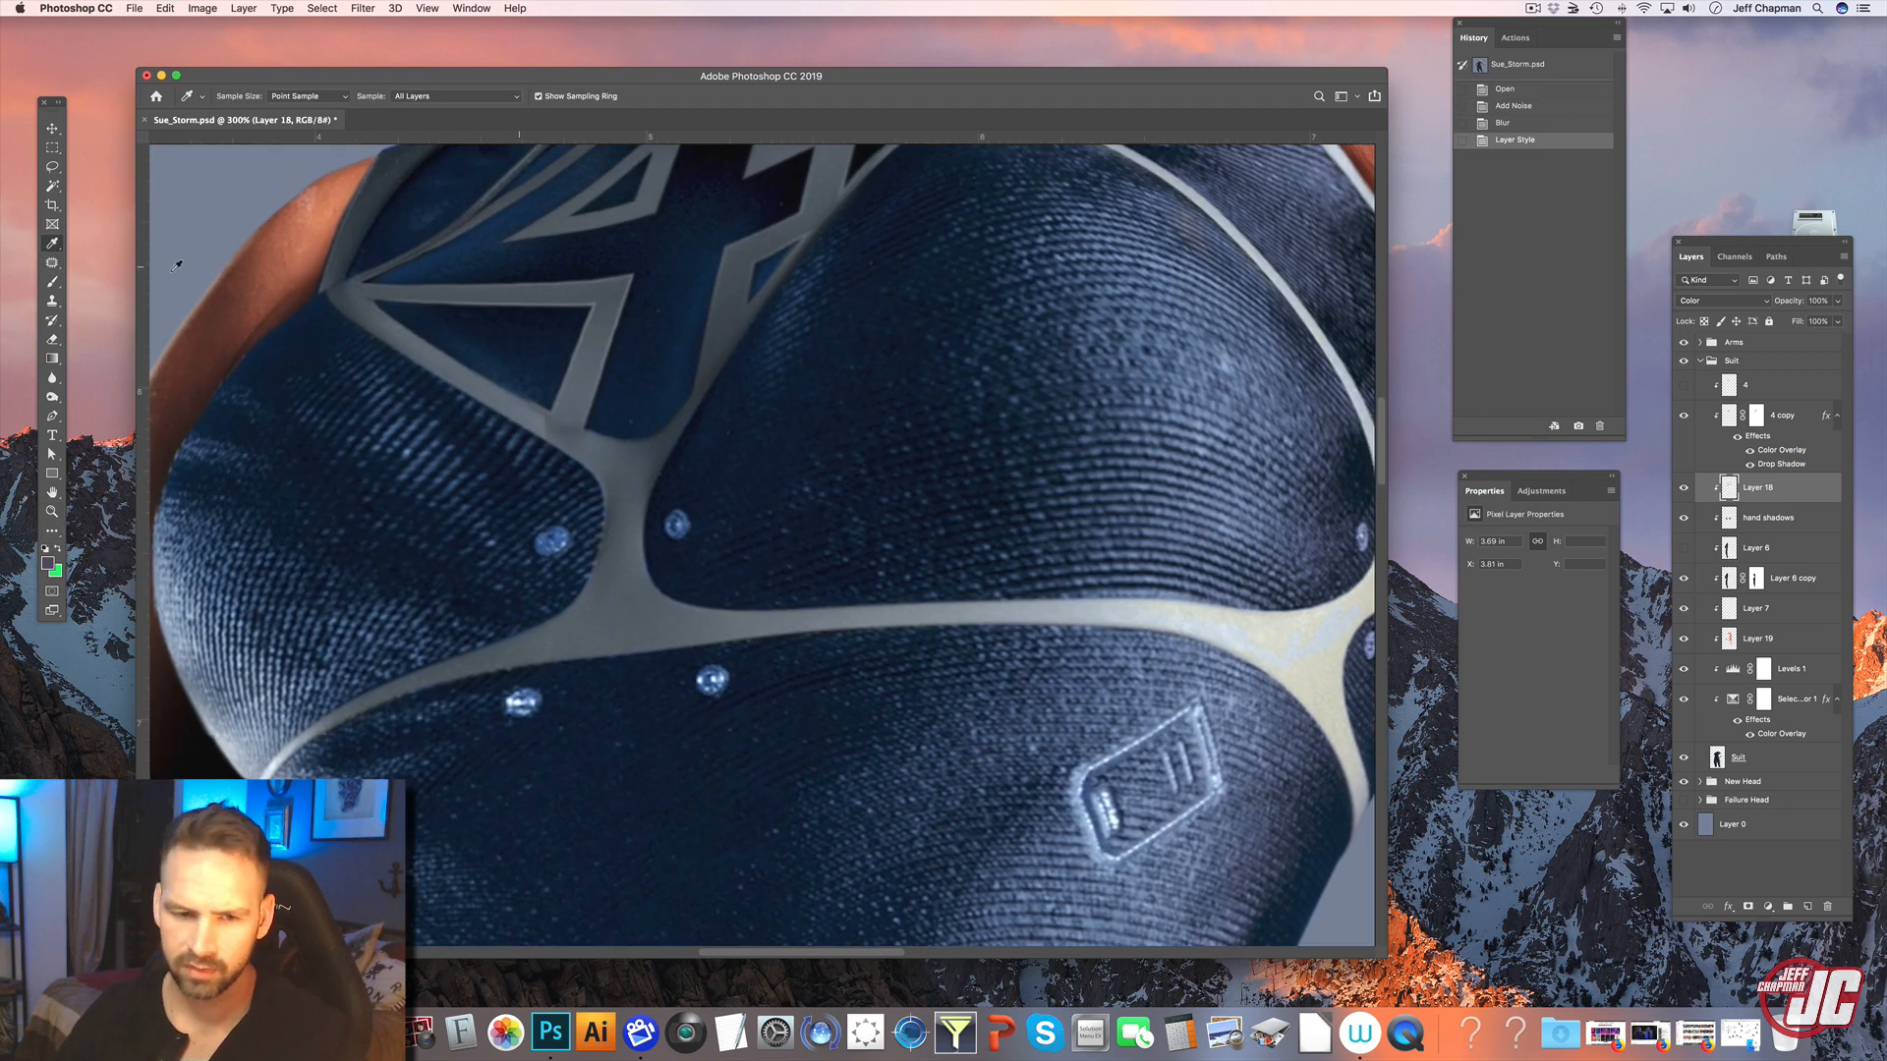
pyautogui.click(46, 563)
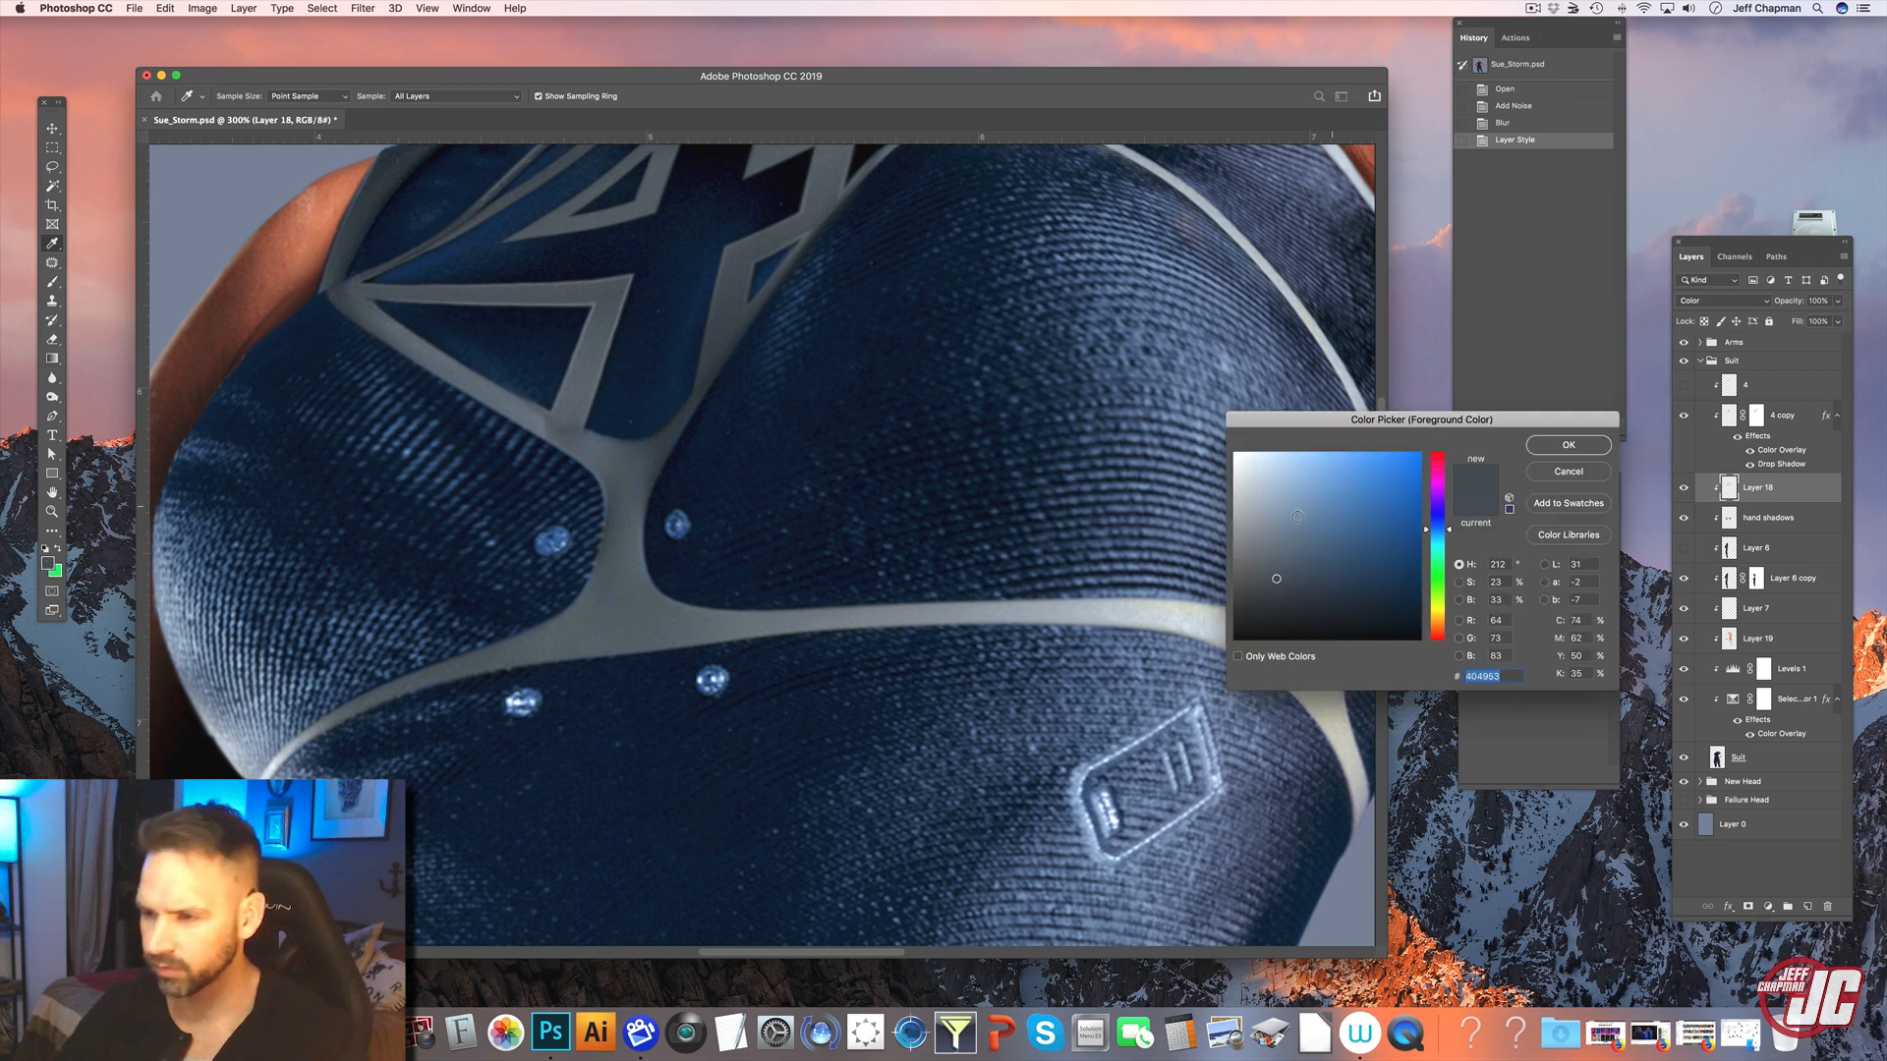
pyautogui.click(1257, 504)
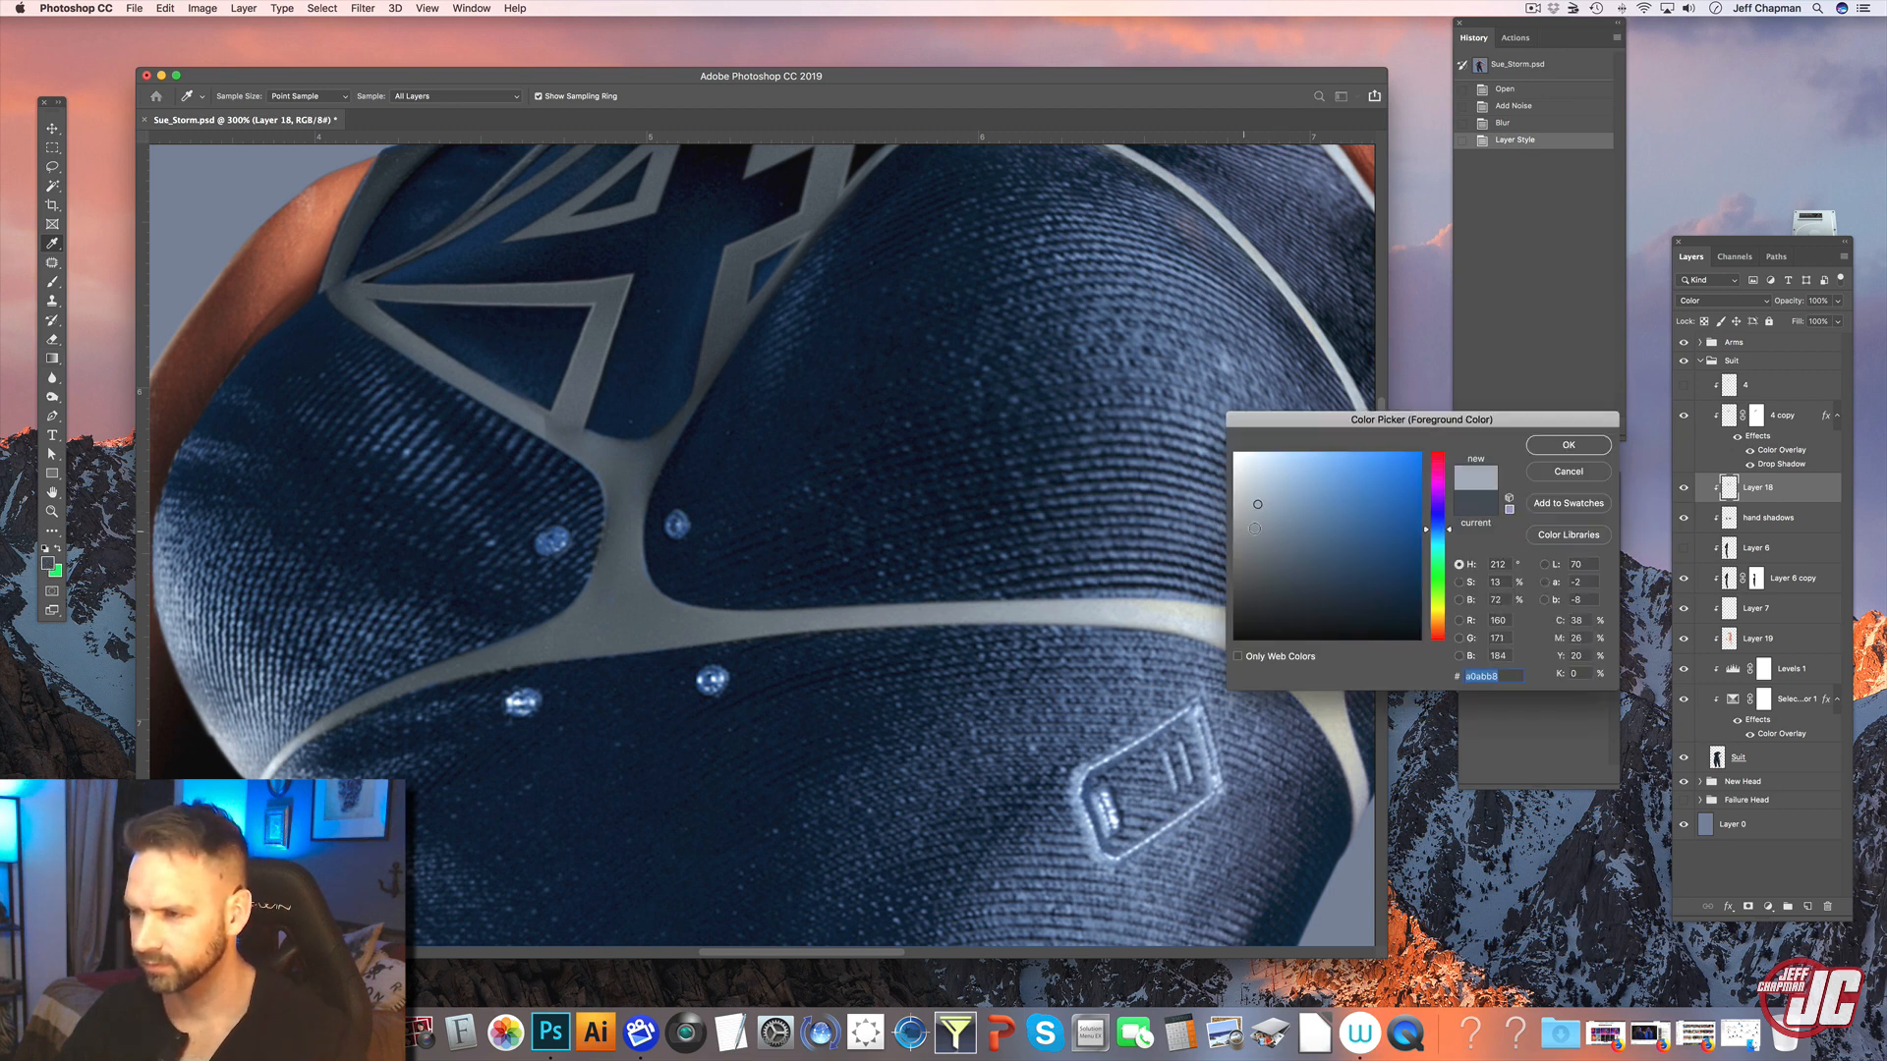
pyautogui.click(1566, 445)
# - With a small soft brush, paint the grey over the rivet beside the suit's central chest trim on Layer 18
pyautogui.click(52, 282)
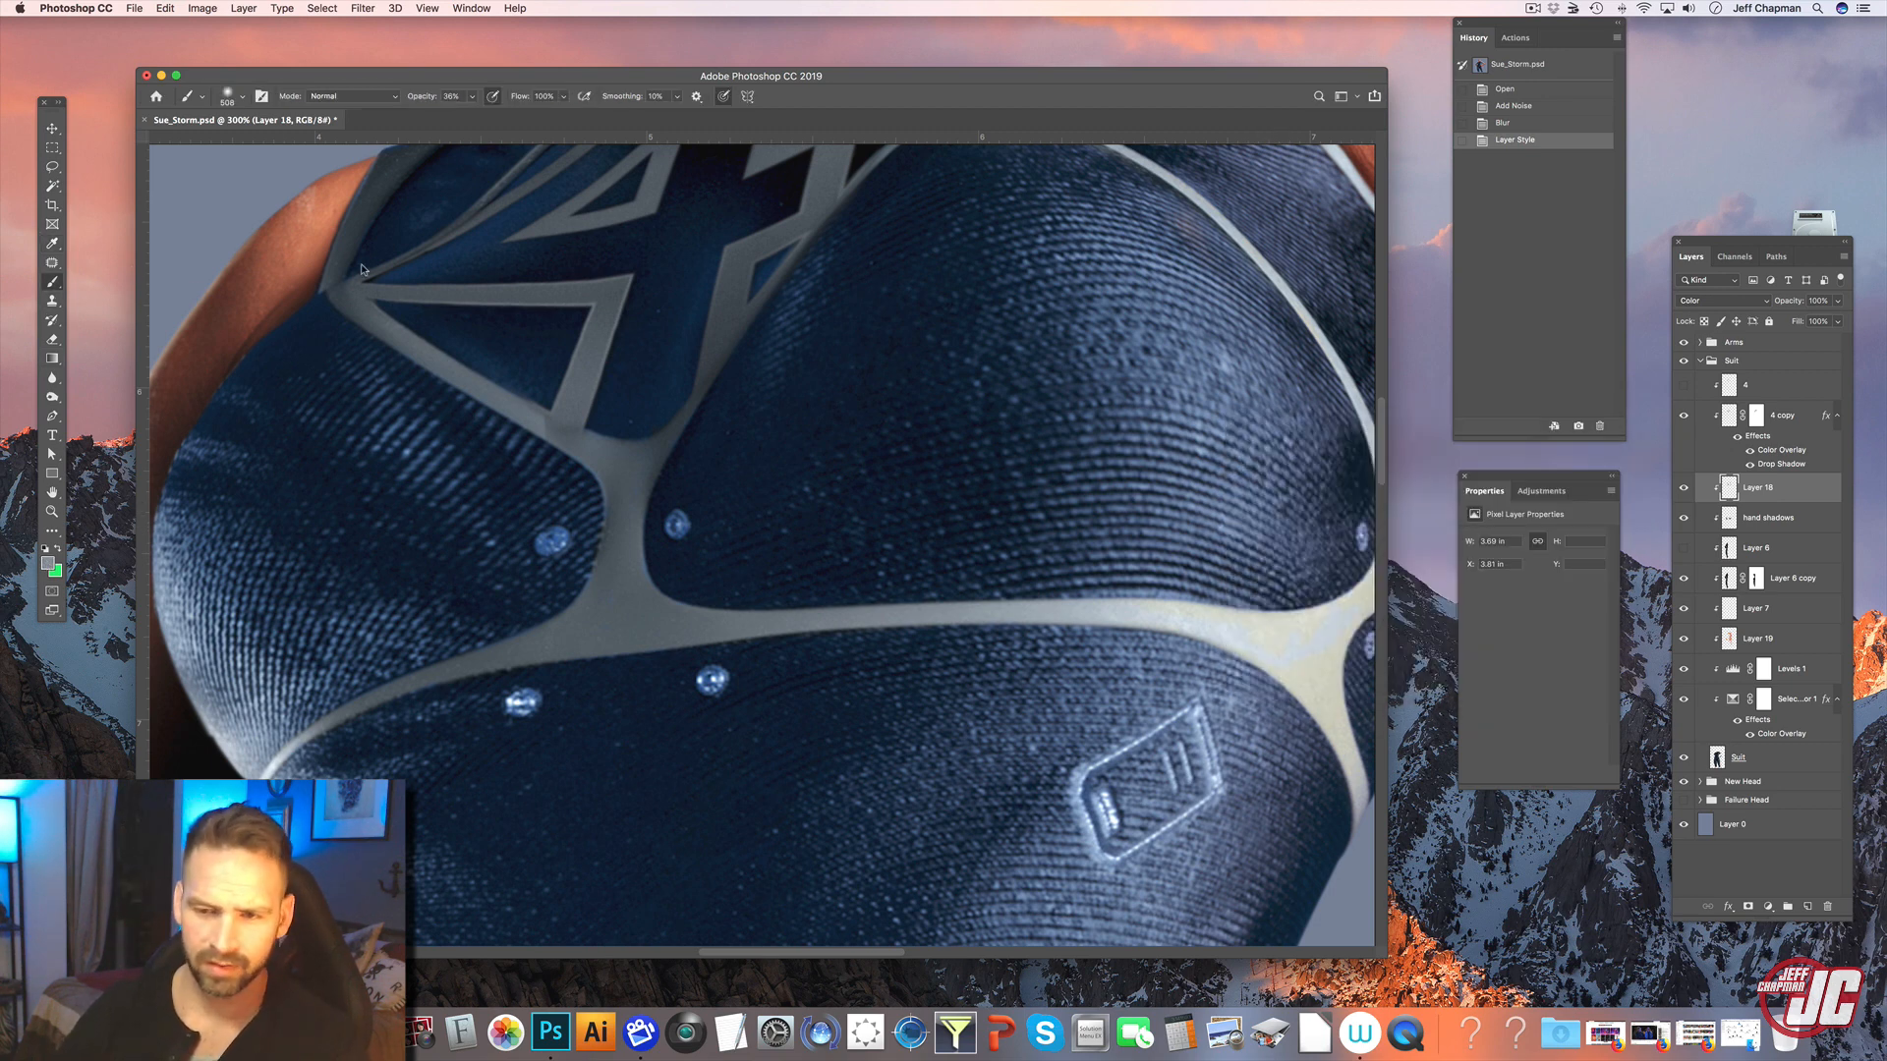
pyautogui.rightClick(892, 463)
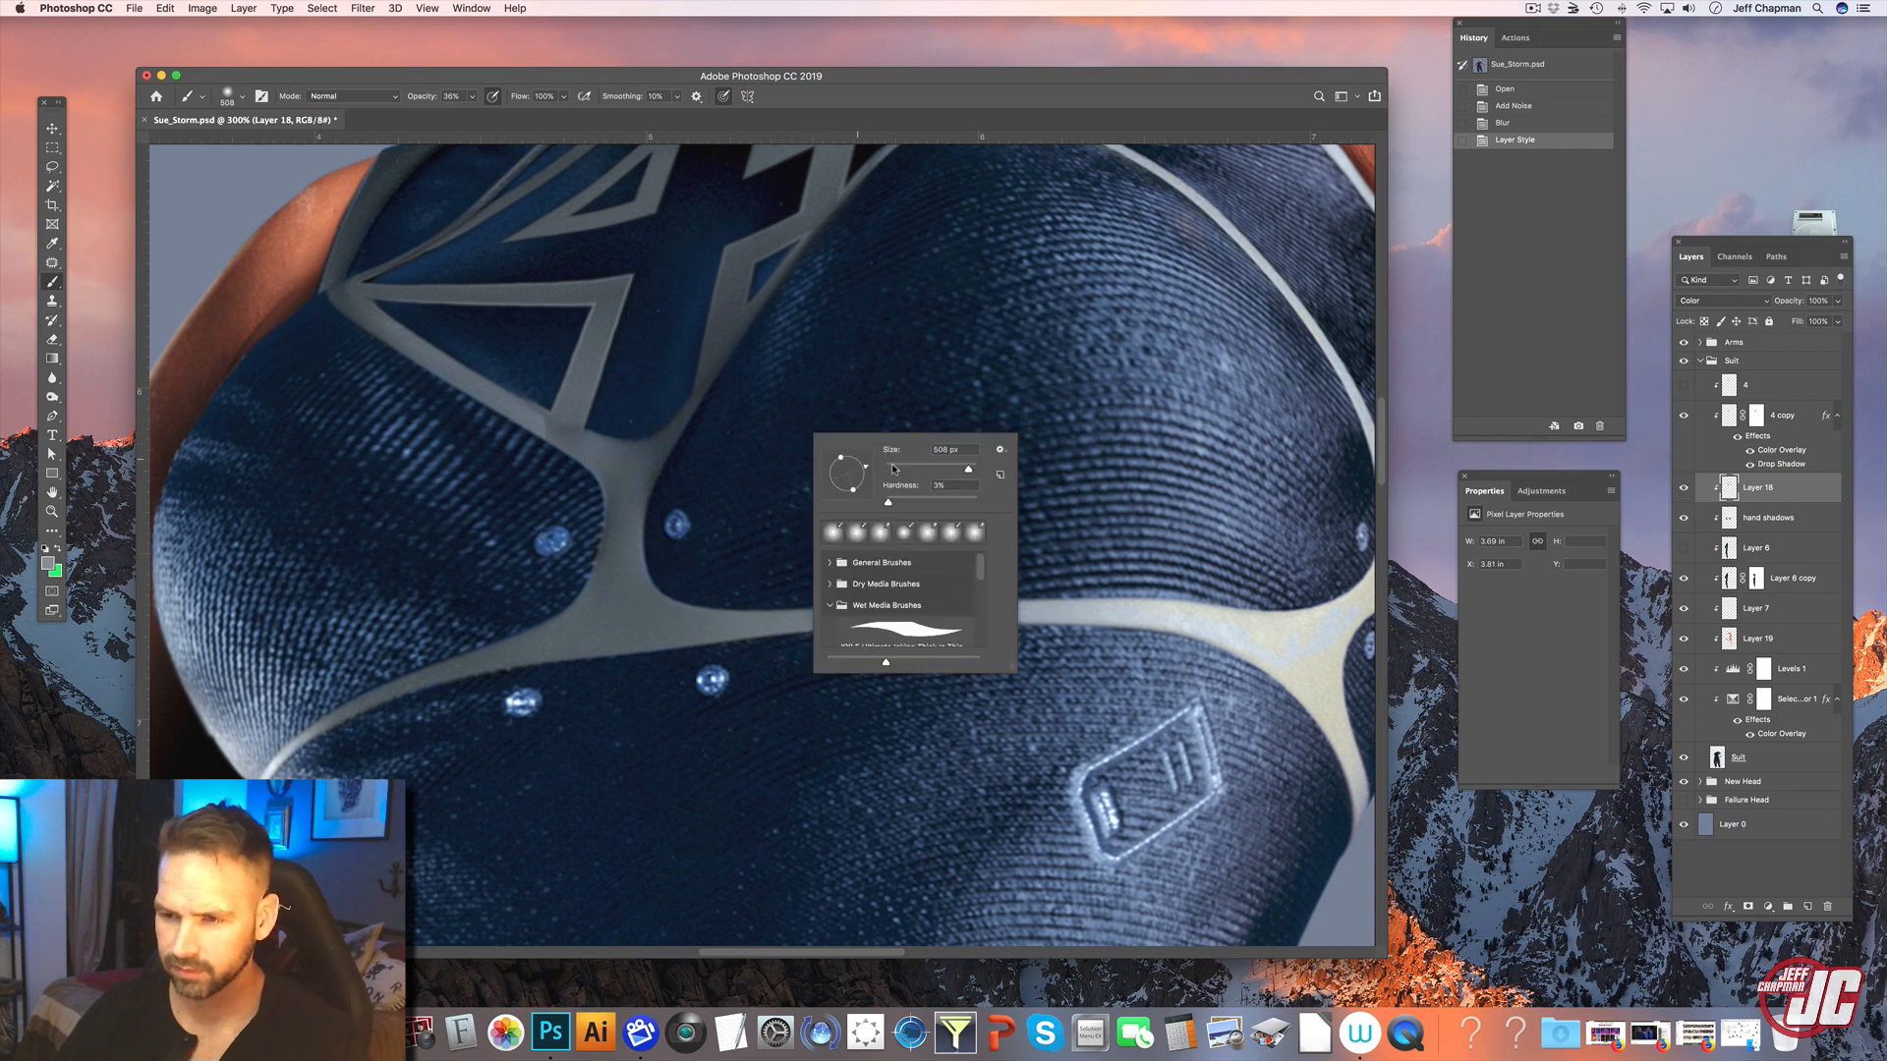
pyautogui.click(894, 466)
pyautogui.click(676, 524)
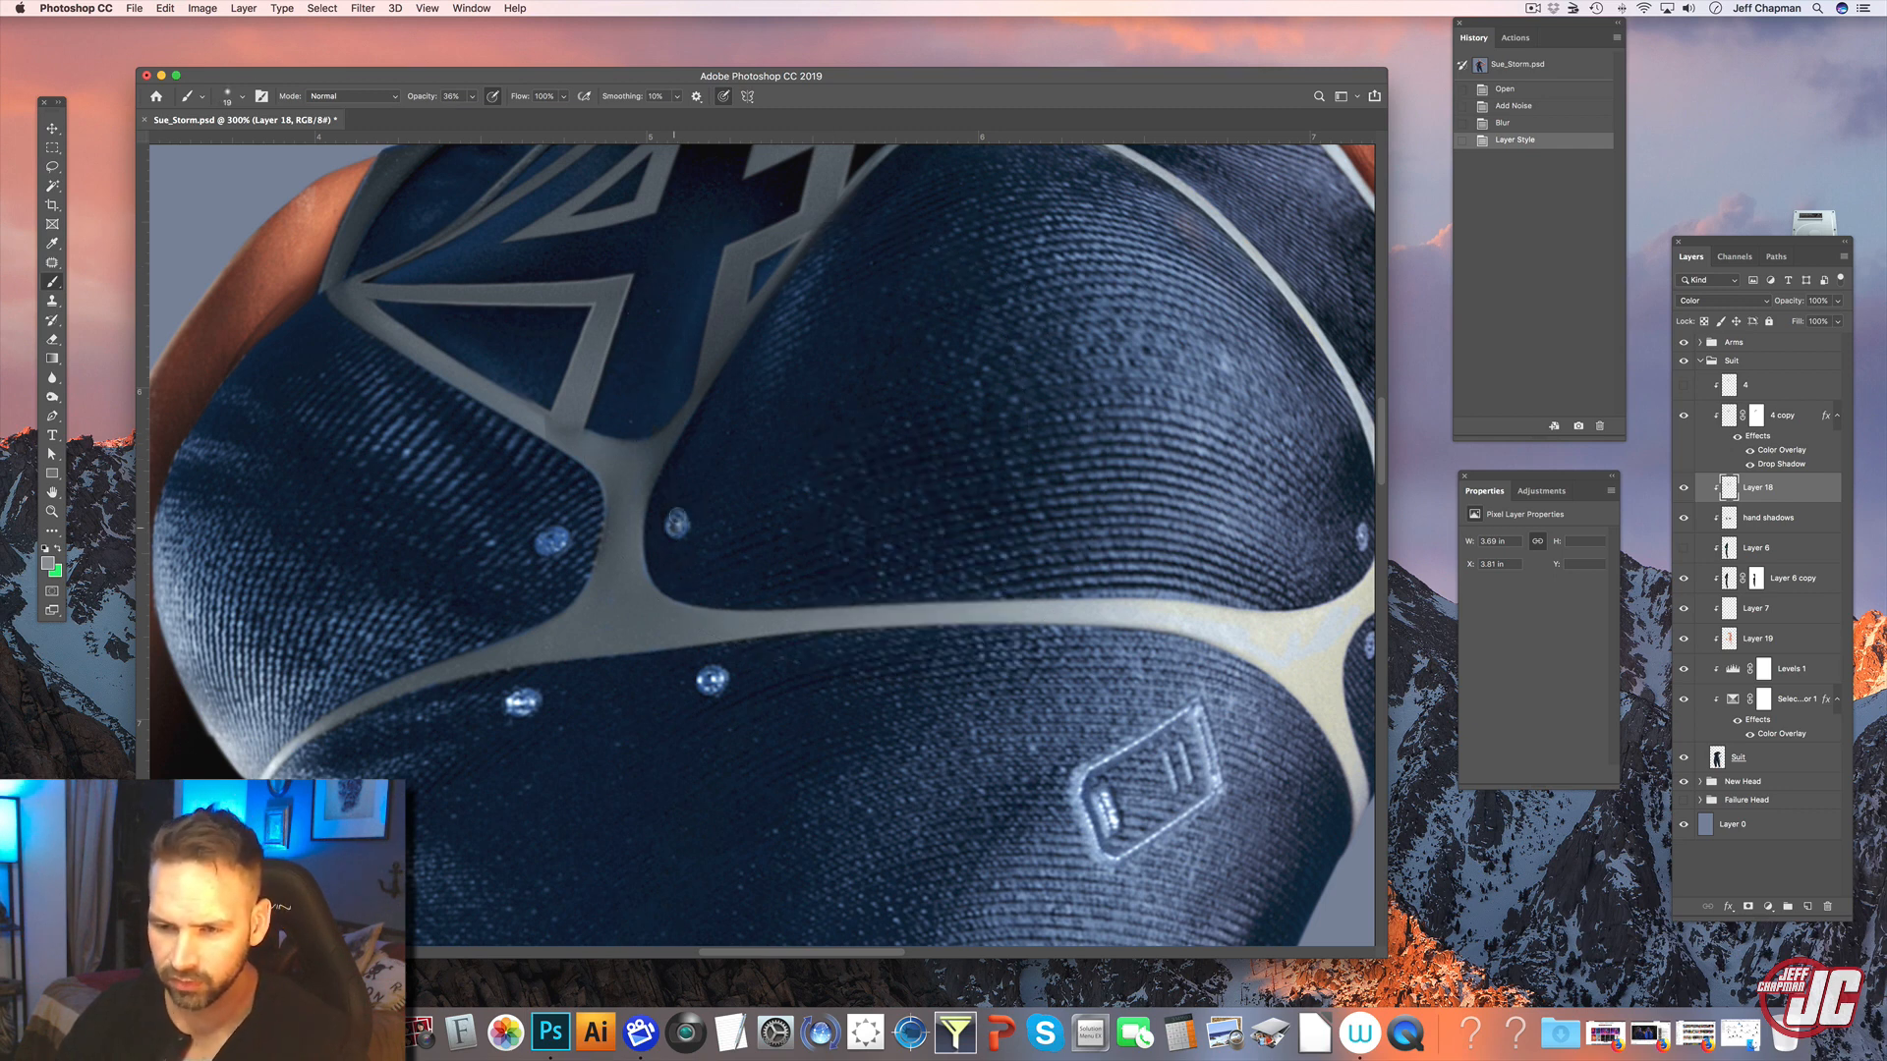
pyautogui.click(675, 529)
# - Raise the brush opacity to 100% and paint the grey over the other blue rivets and the suit's waist trim
pyautogui.moveTo(473, 99); pyautogui.dragTo(536, 121)
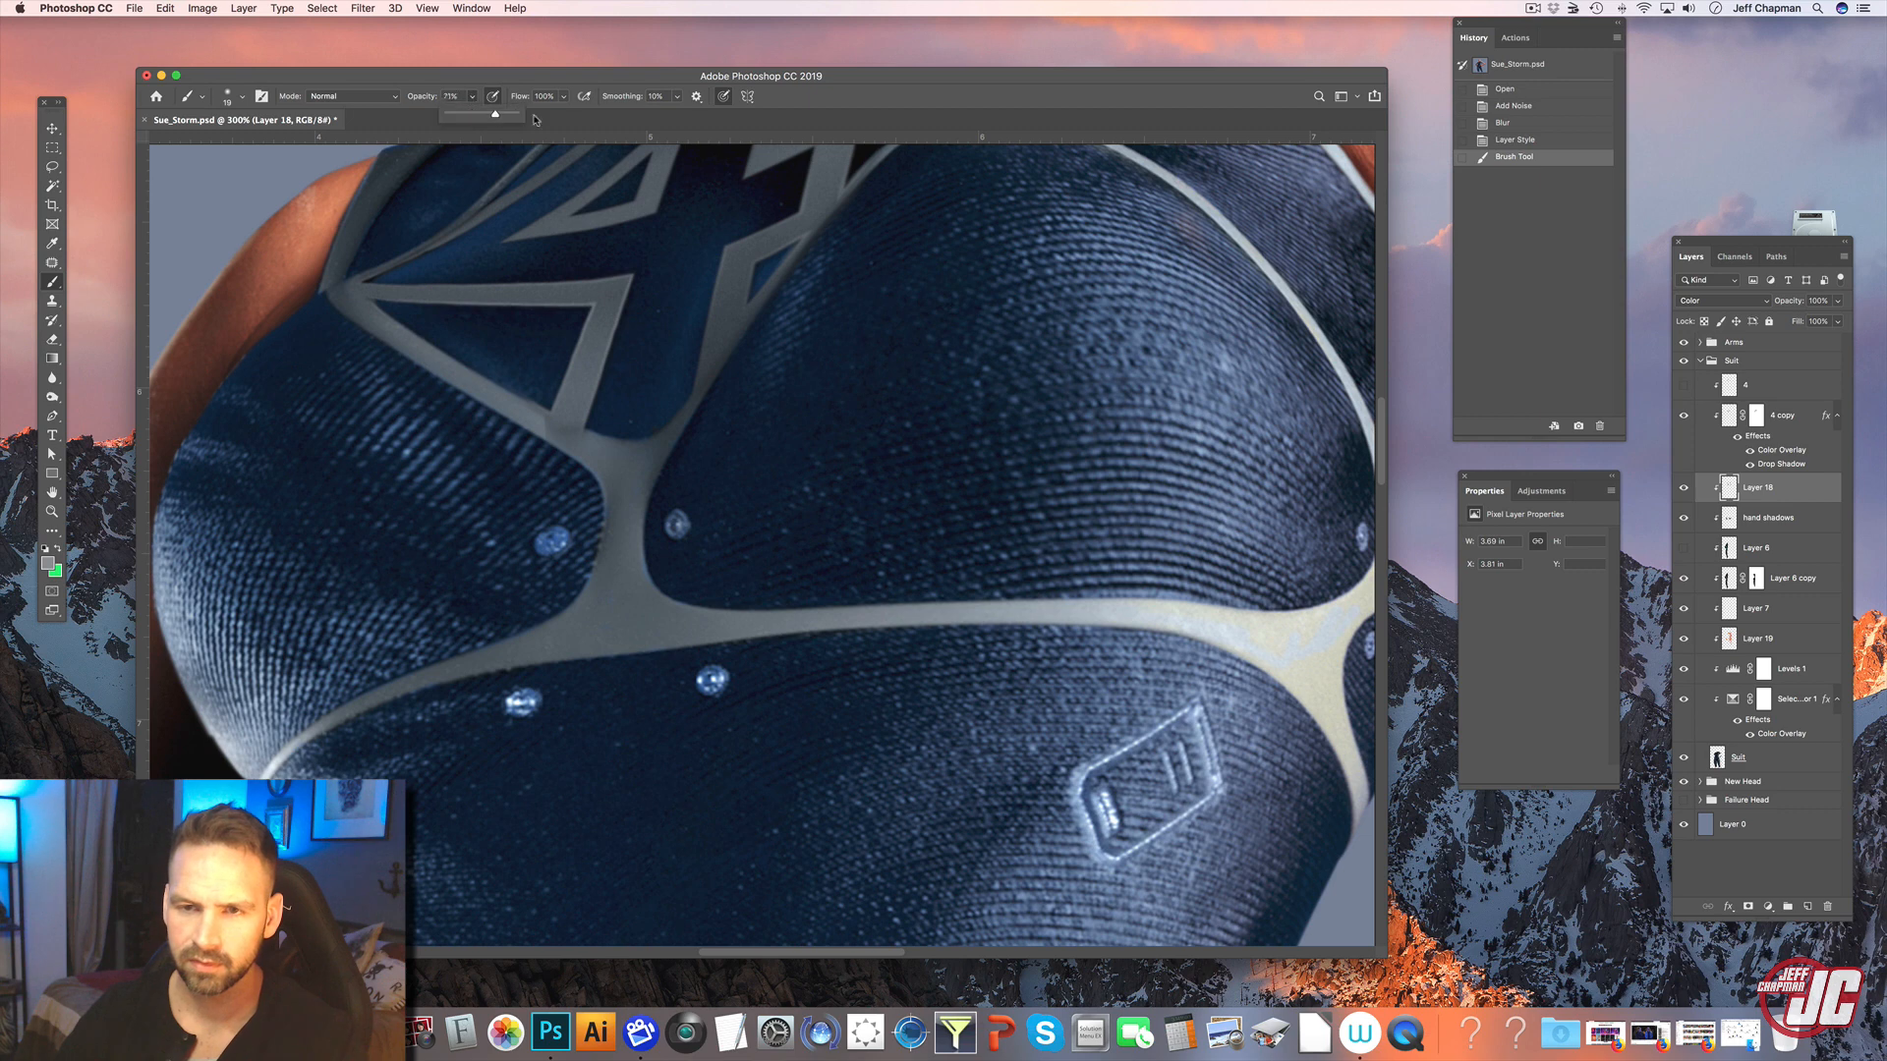
pyautogui.click(552, 540)
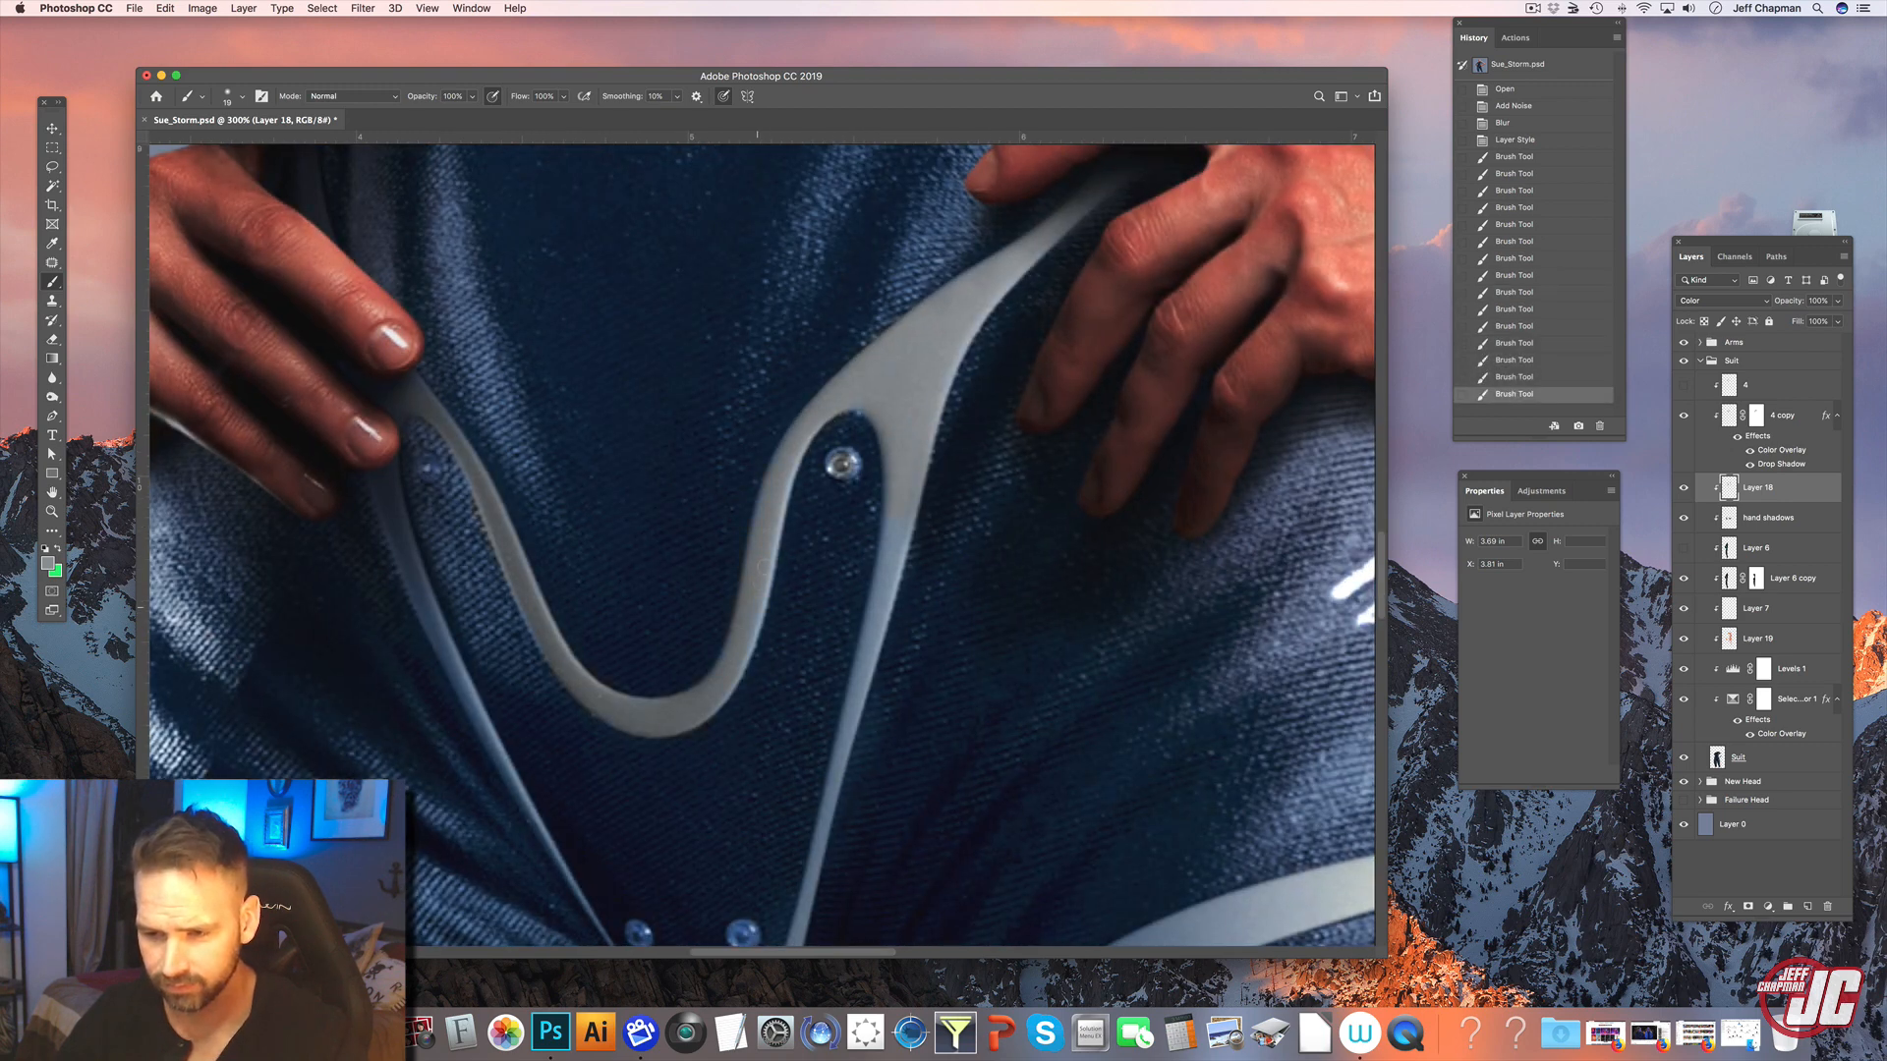
pyautogui.moveTo(764, 567); pyautogui.dragTo(741, 636)
pyautogui.moveTo(627, 616); pyautogui.dragTo(739, 514)
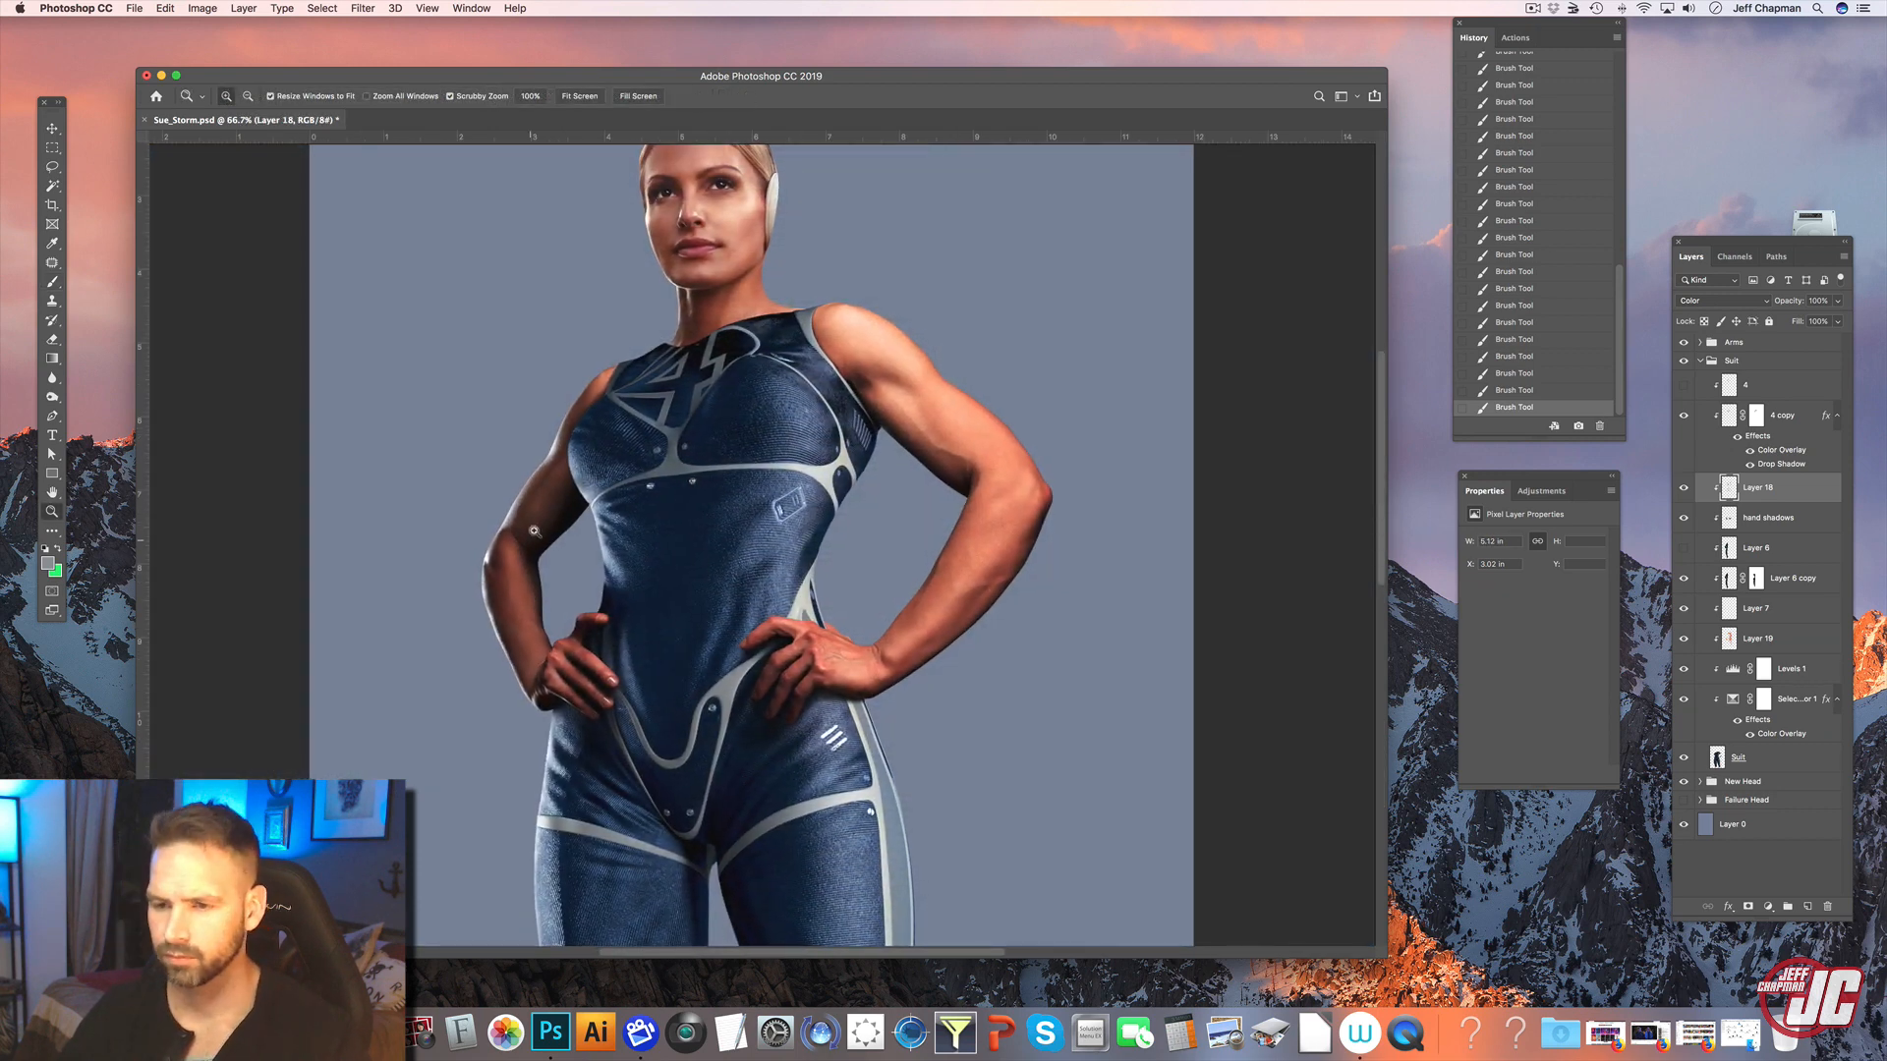
# - Add a new layer clipped to the suit in the Suit group and reduce the brush size for painting the chest emblem
pyautogui.click(700, 403)
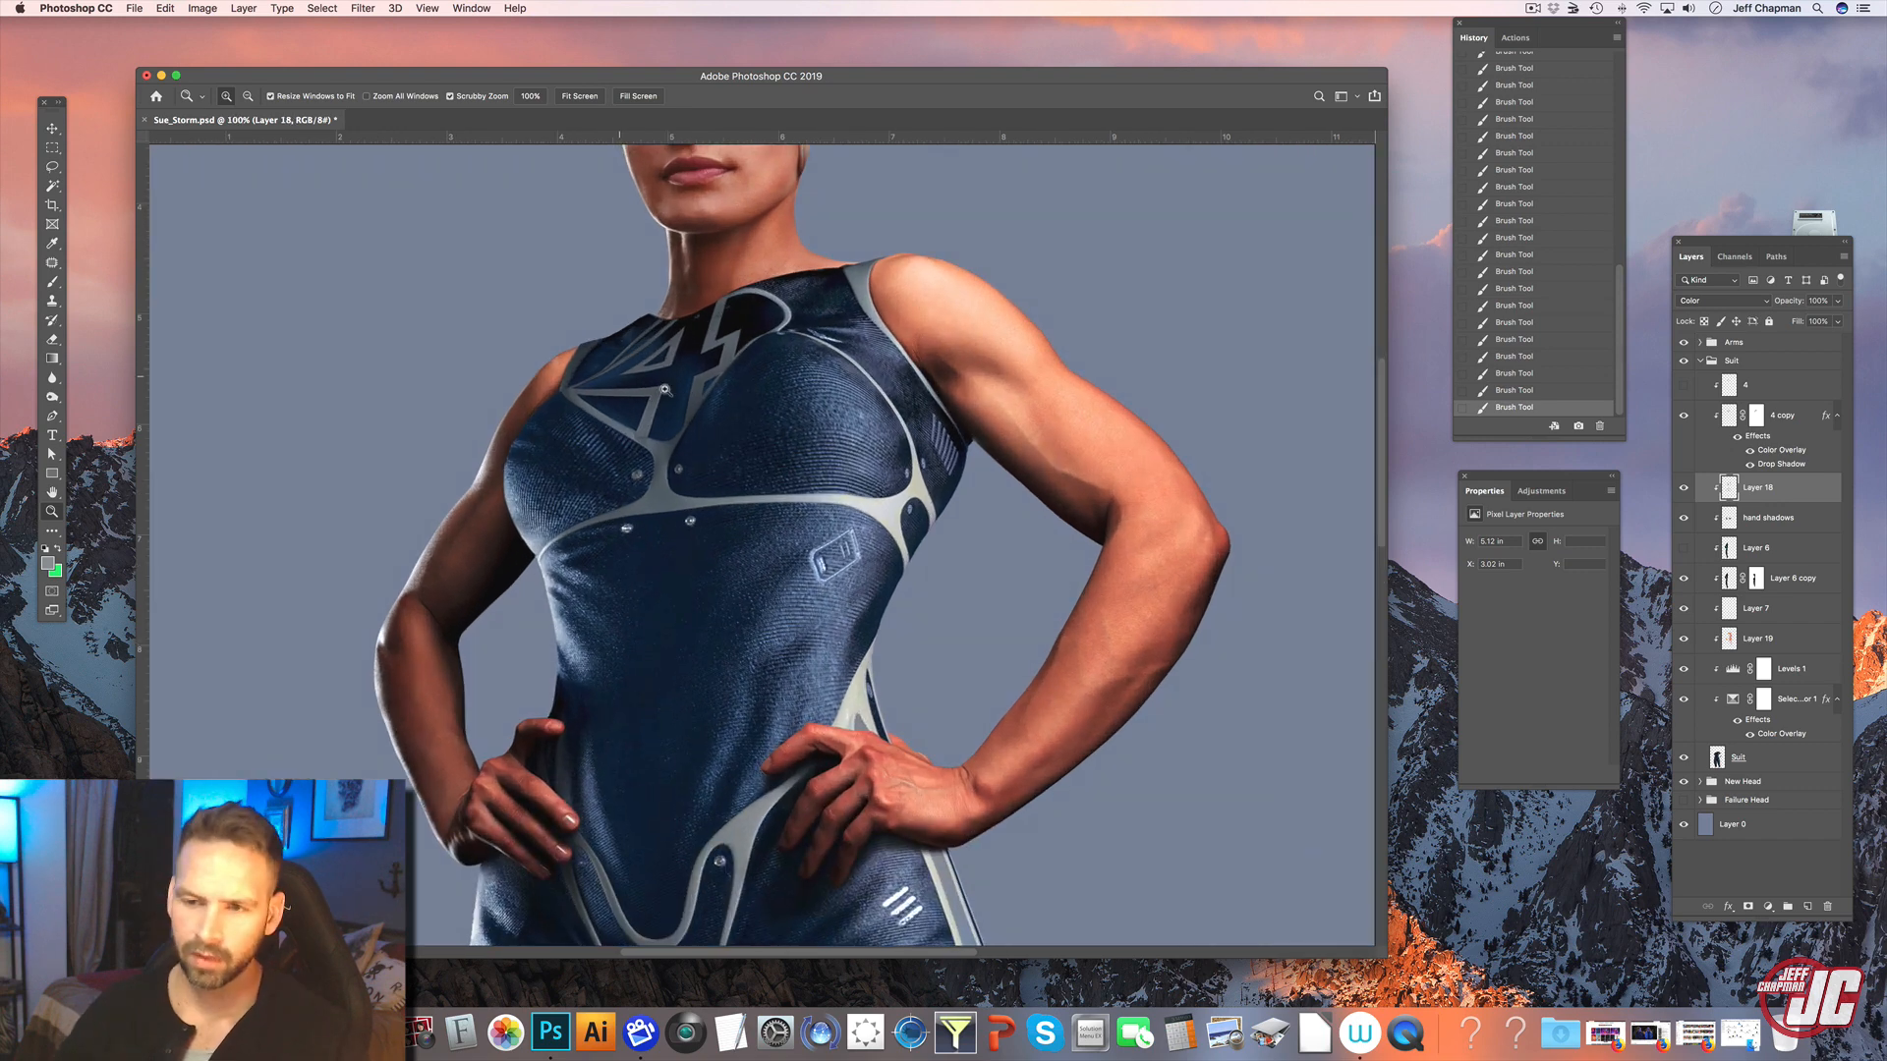
pyautogui.click(691, 370)
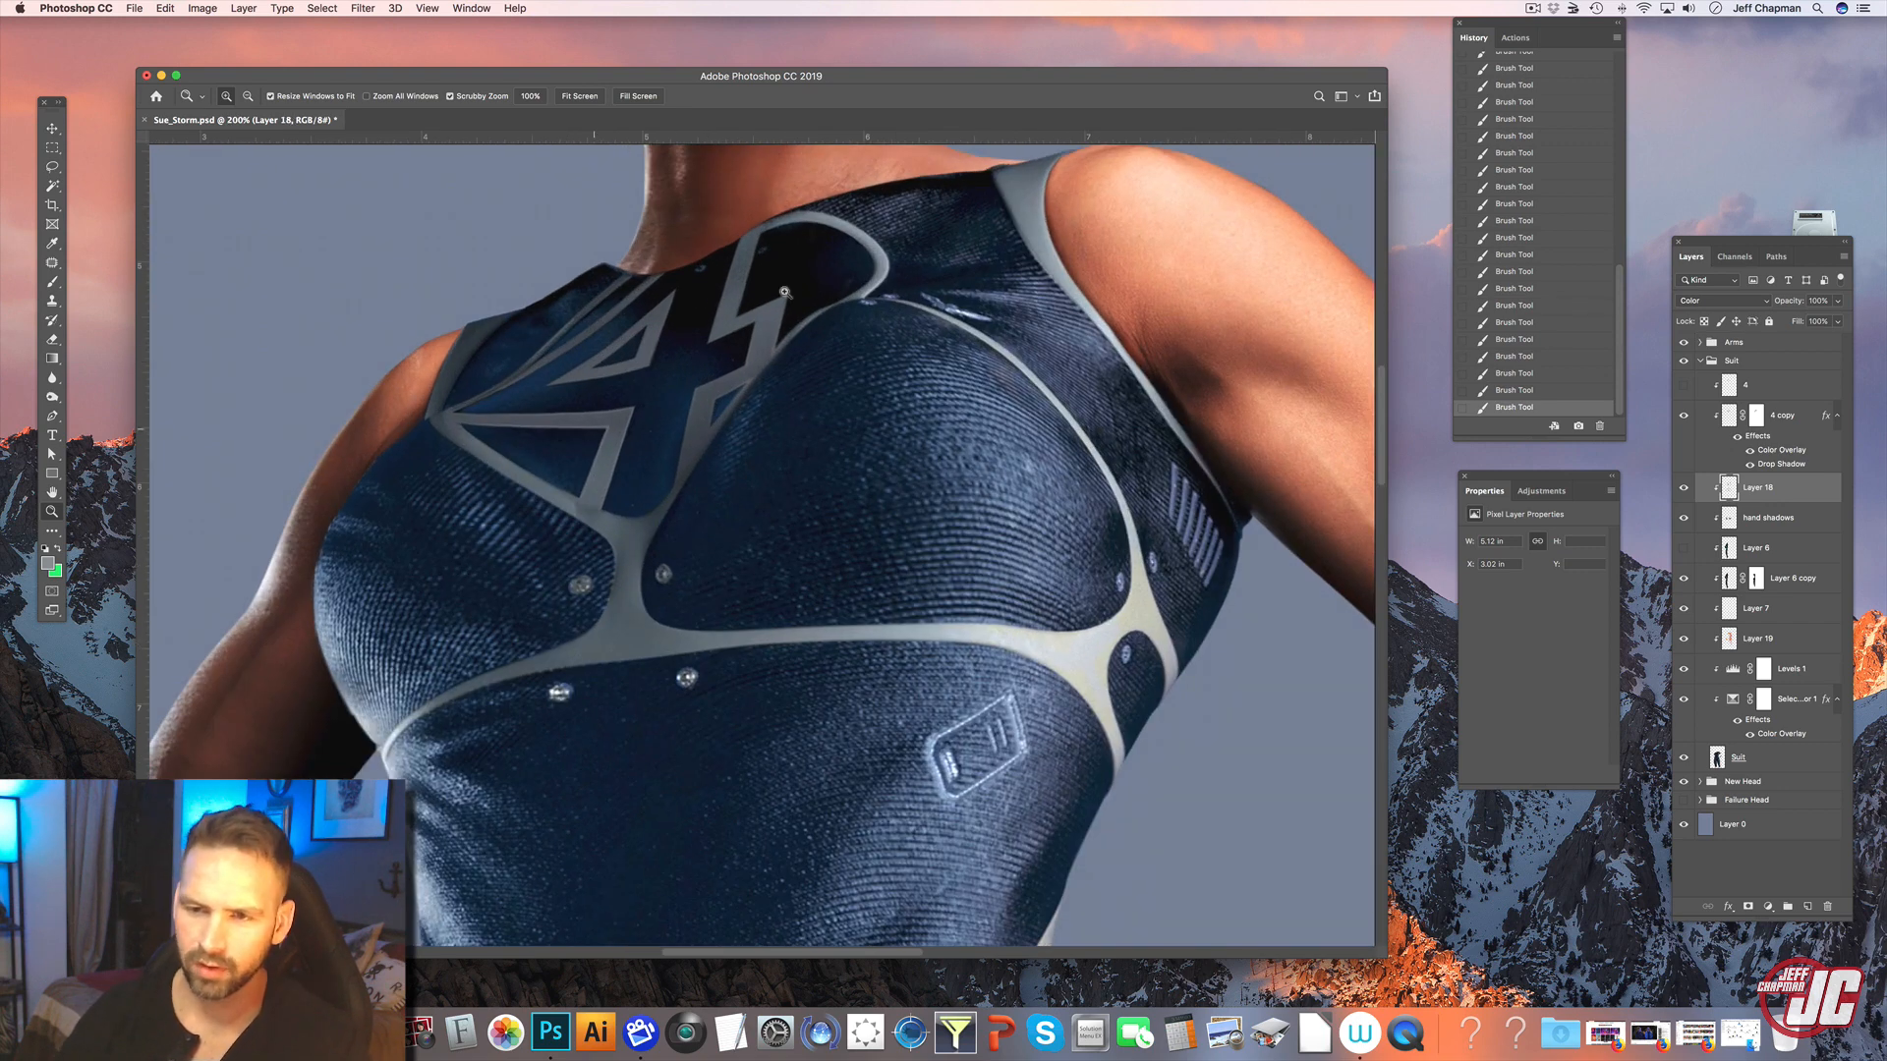
pyautogui.click(667, 367)
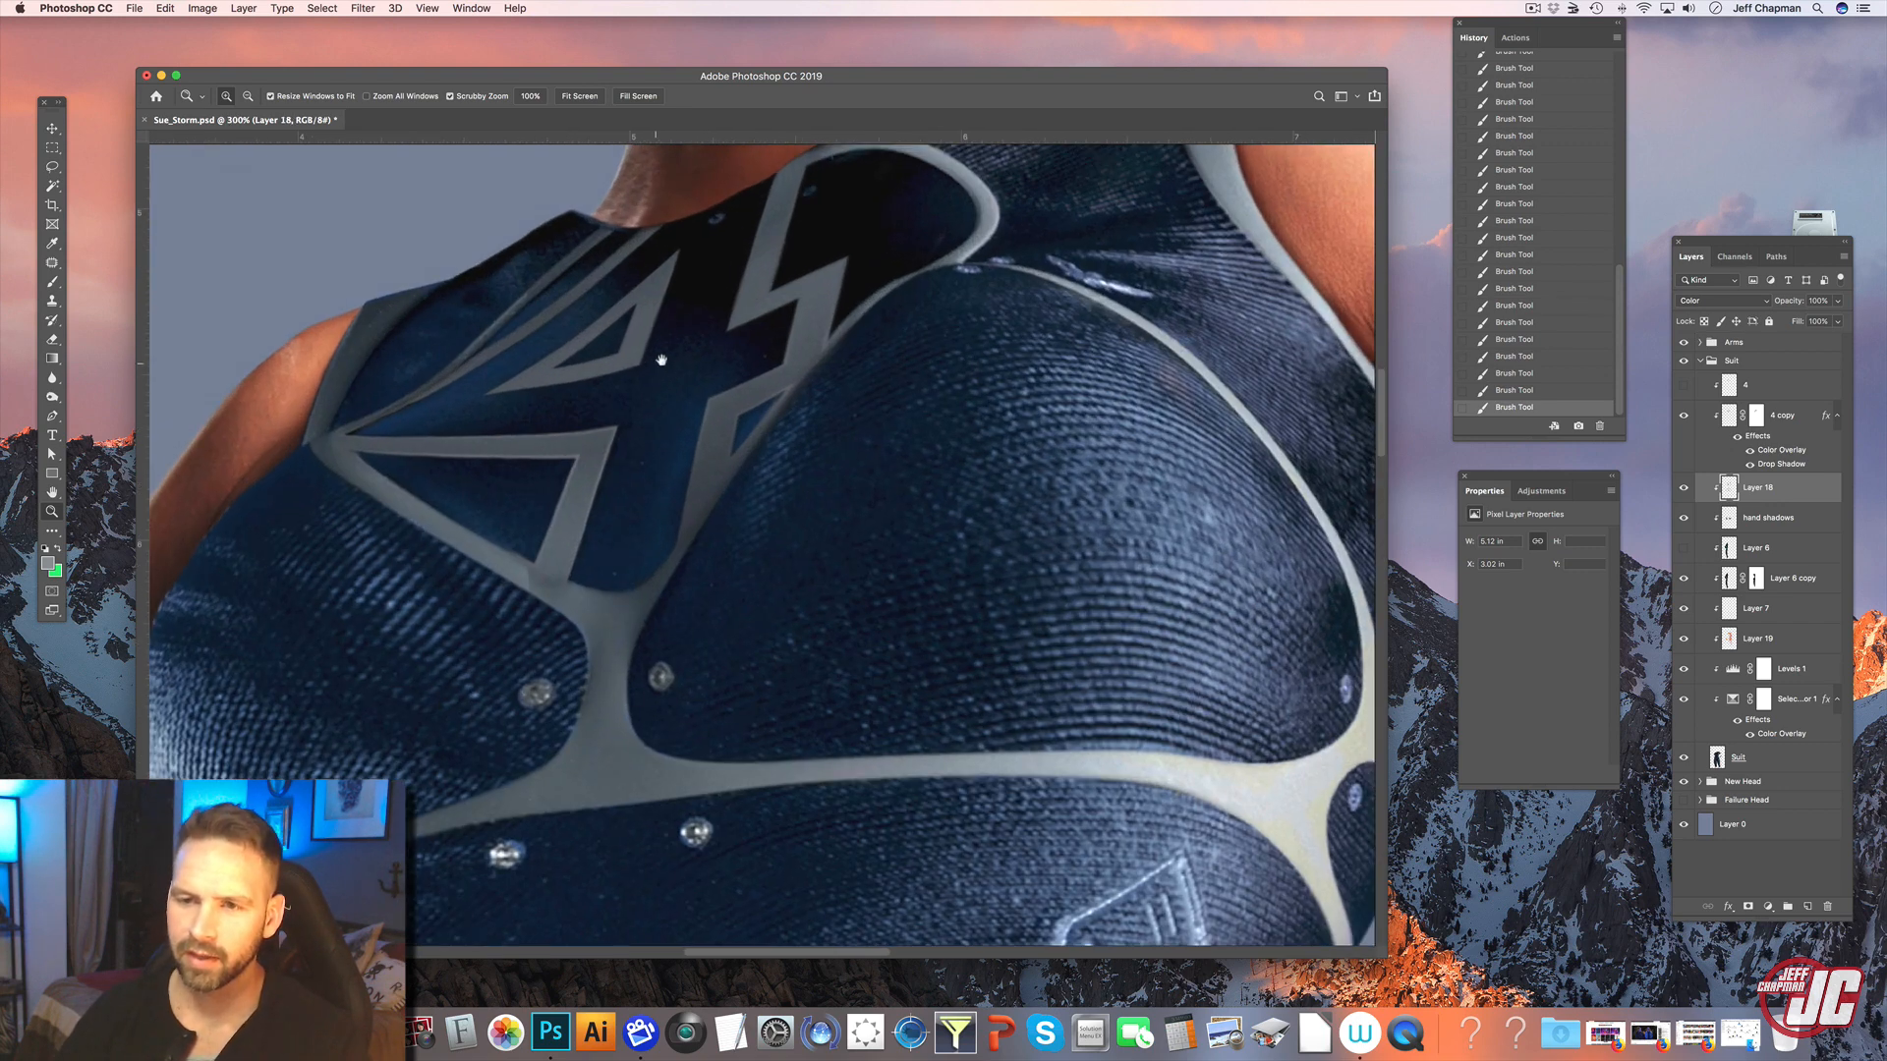
pyautogui.moveTo(661, 360); pyautogui.dragTo(702, 435)
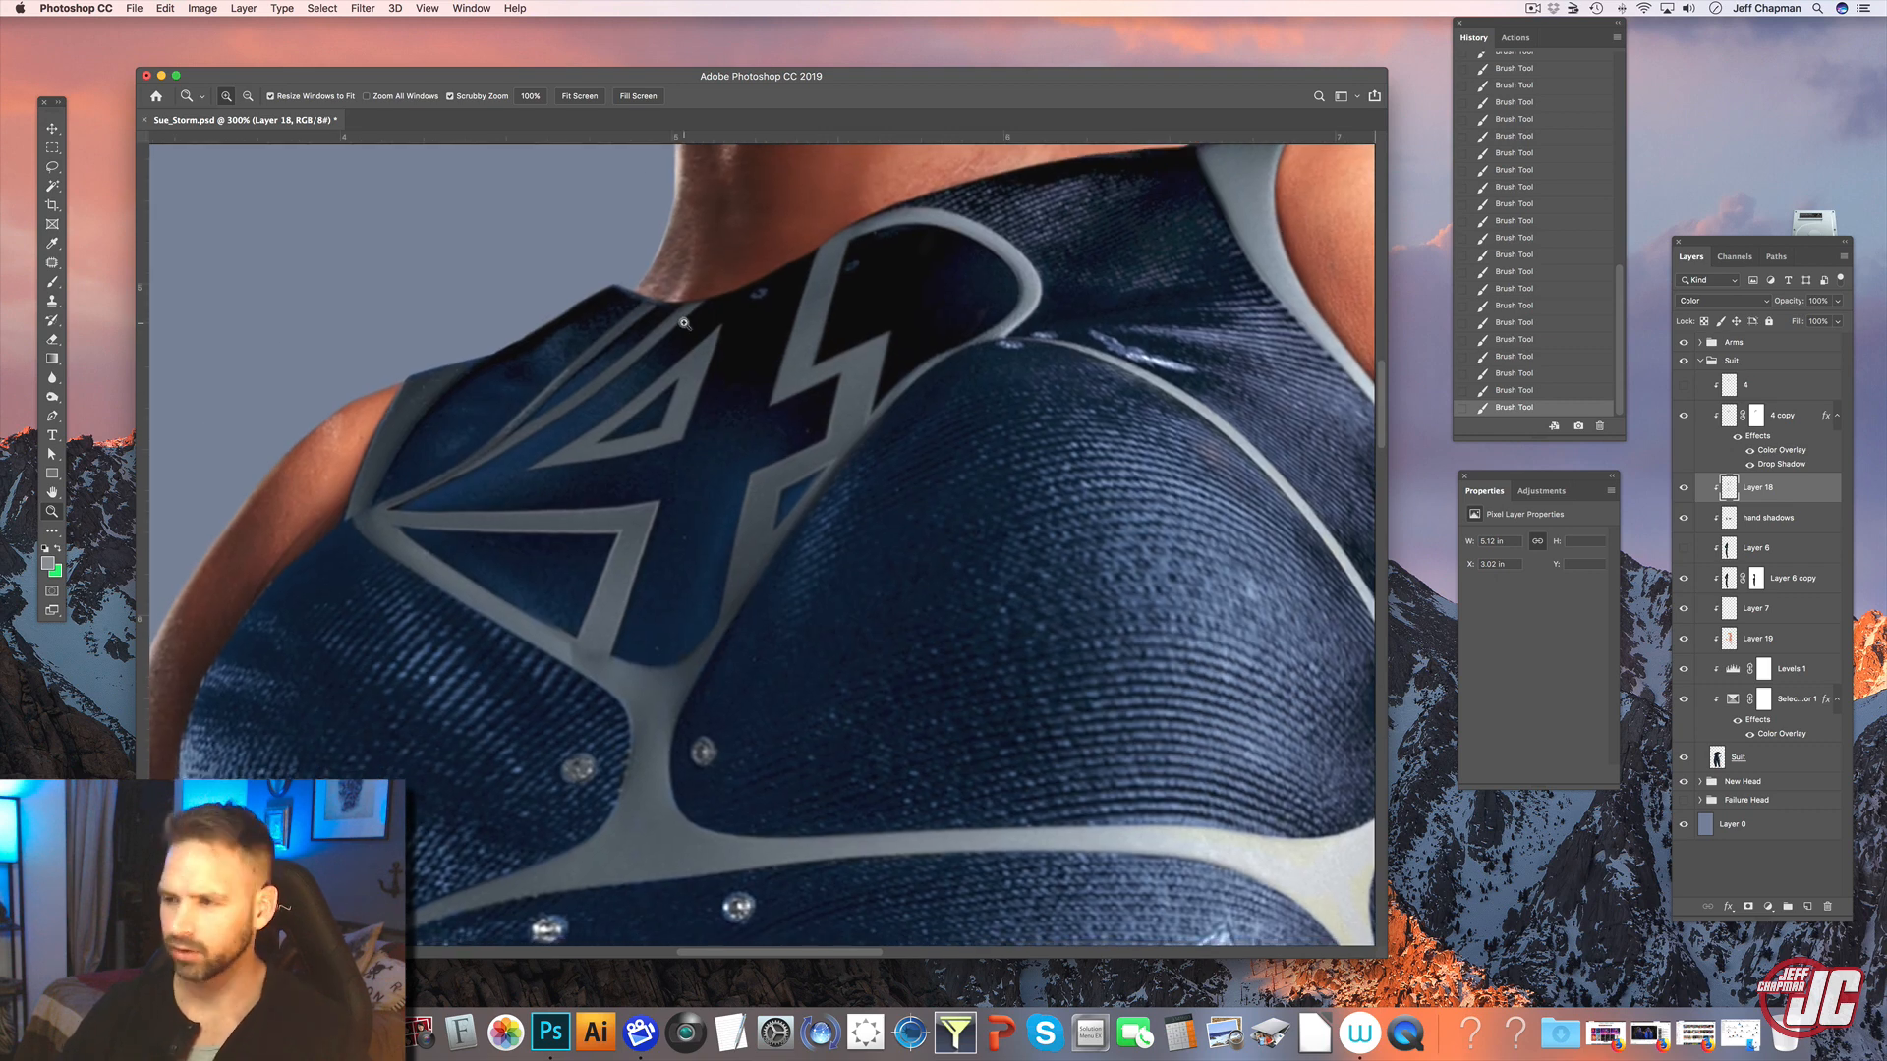
pyautogui.click(1791, 509)
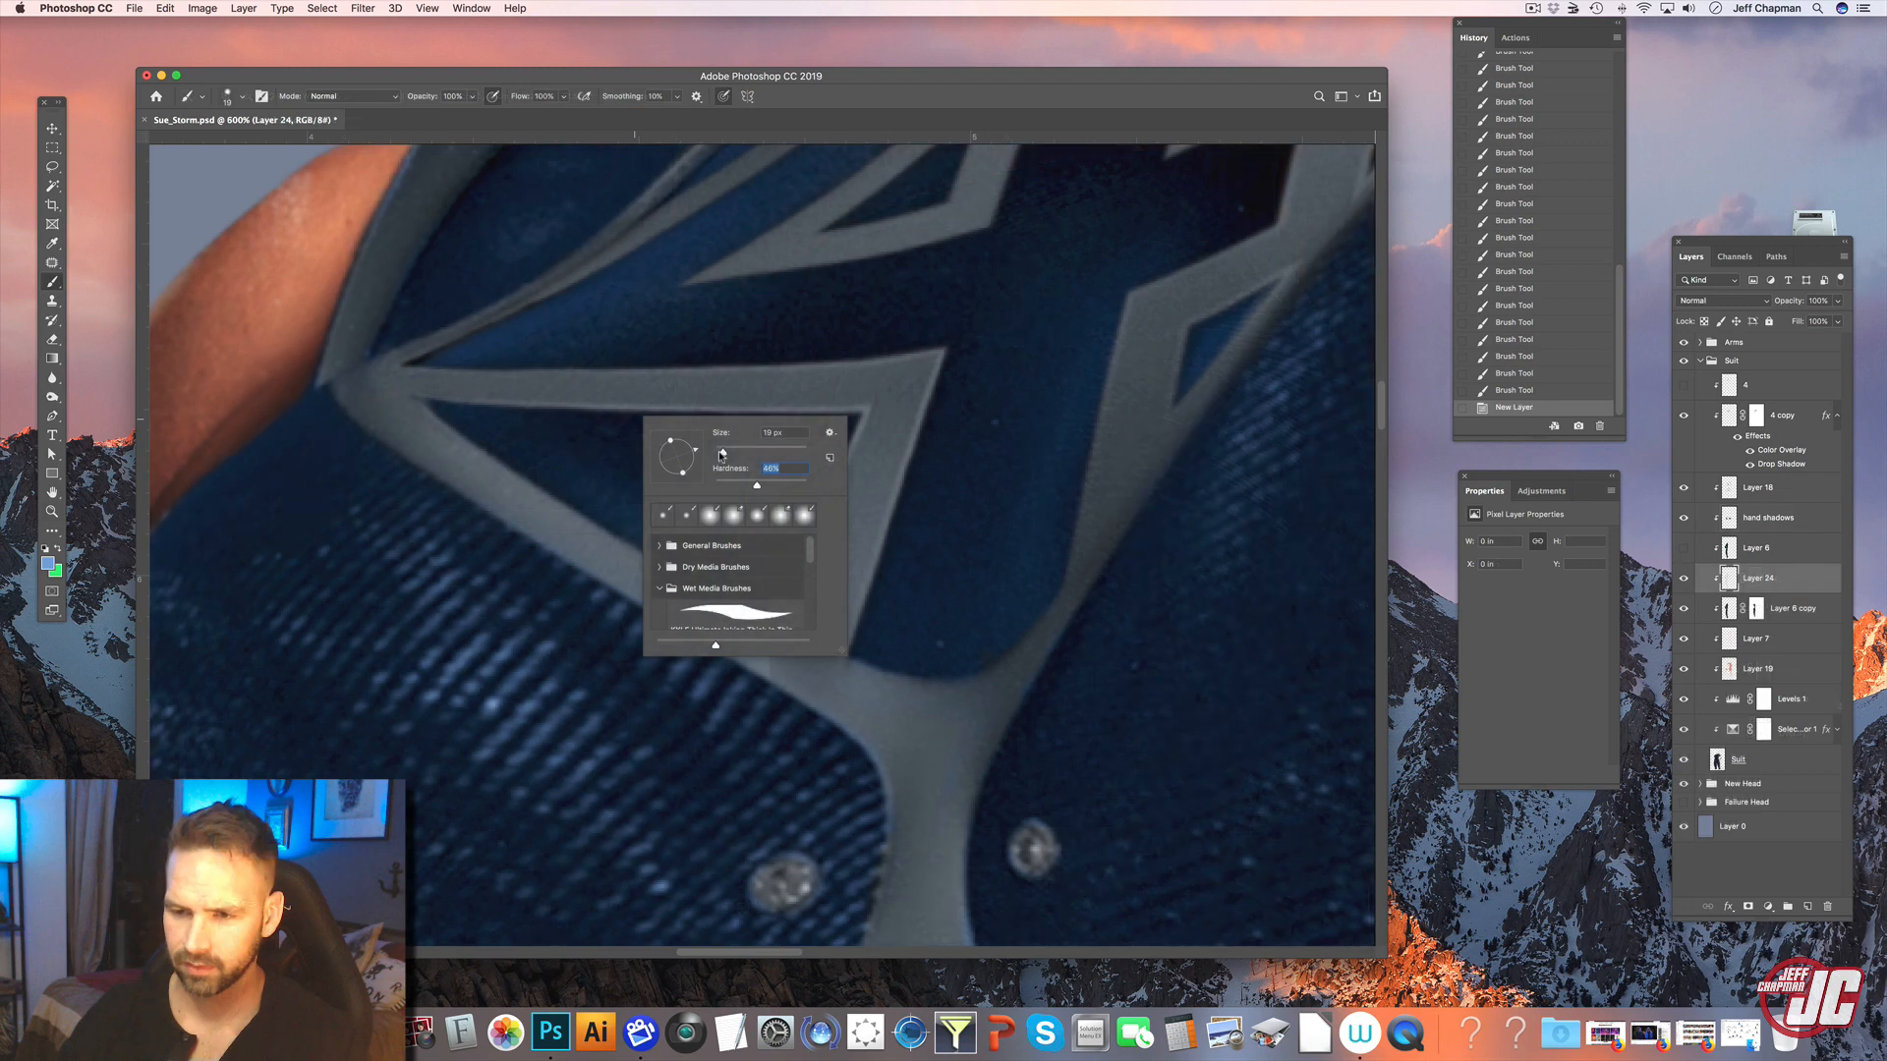
pyautogui.moveTo(721, 453); pyautogui.dragTo(718, 453)
# - Paint light blue over the fabric panels between the emblem's lines, including the lower triangle, the lightning shapes and the shoulder strip
pyautogui.moveTo(555, 422)
pyautogui.mouseDown()
pyautogui.moveTo(452, 411)
pyautogui.moveTo(580, 482)
pyautogui.moveTo(759, 420)
pyautogui.moveTo(787, 466)
pyautogui.moveTo(830, 462)
pyautogui.moveTo(580, 454)
pyautogui.mouseUp()
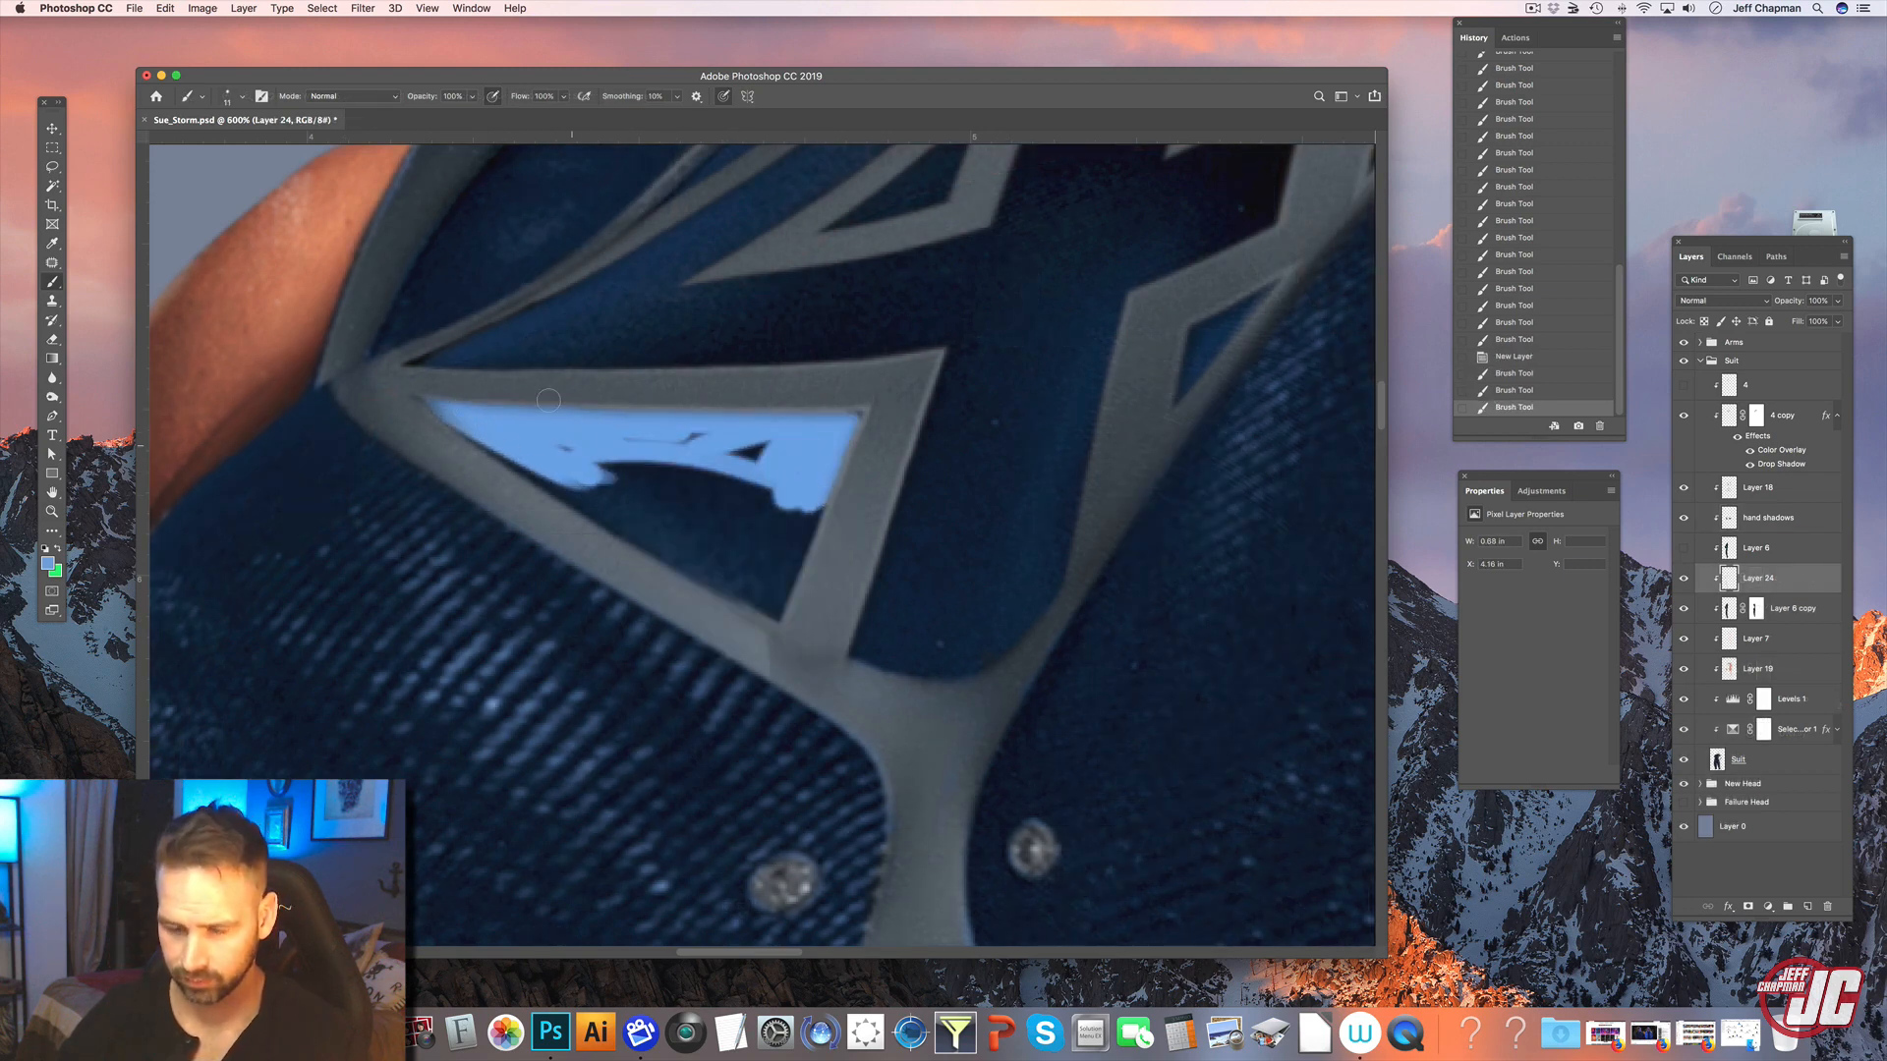
pyautogui.moveTo(471, 430); pyautogui.dragTo(659, 541)
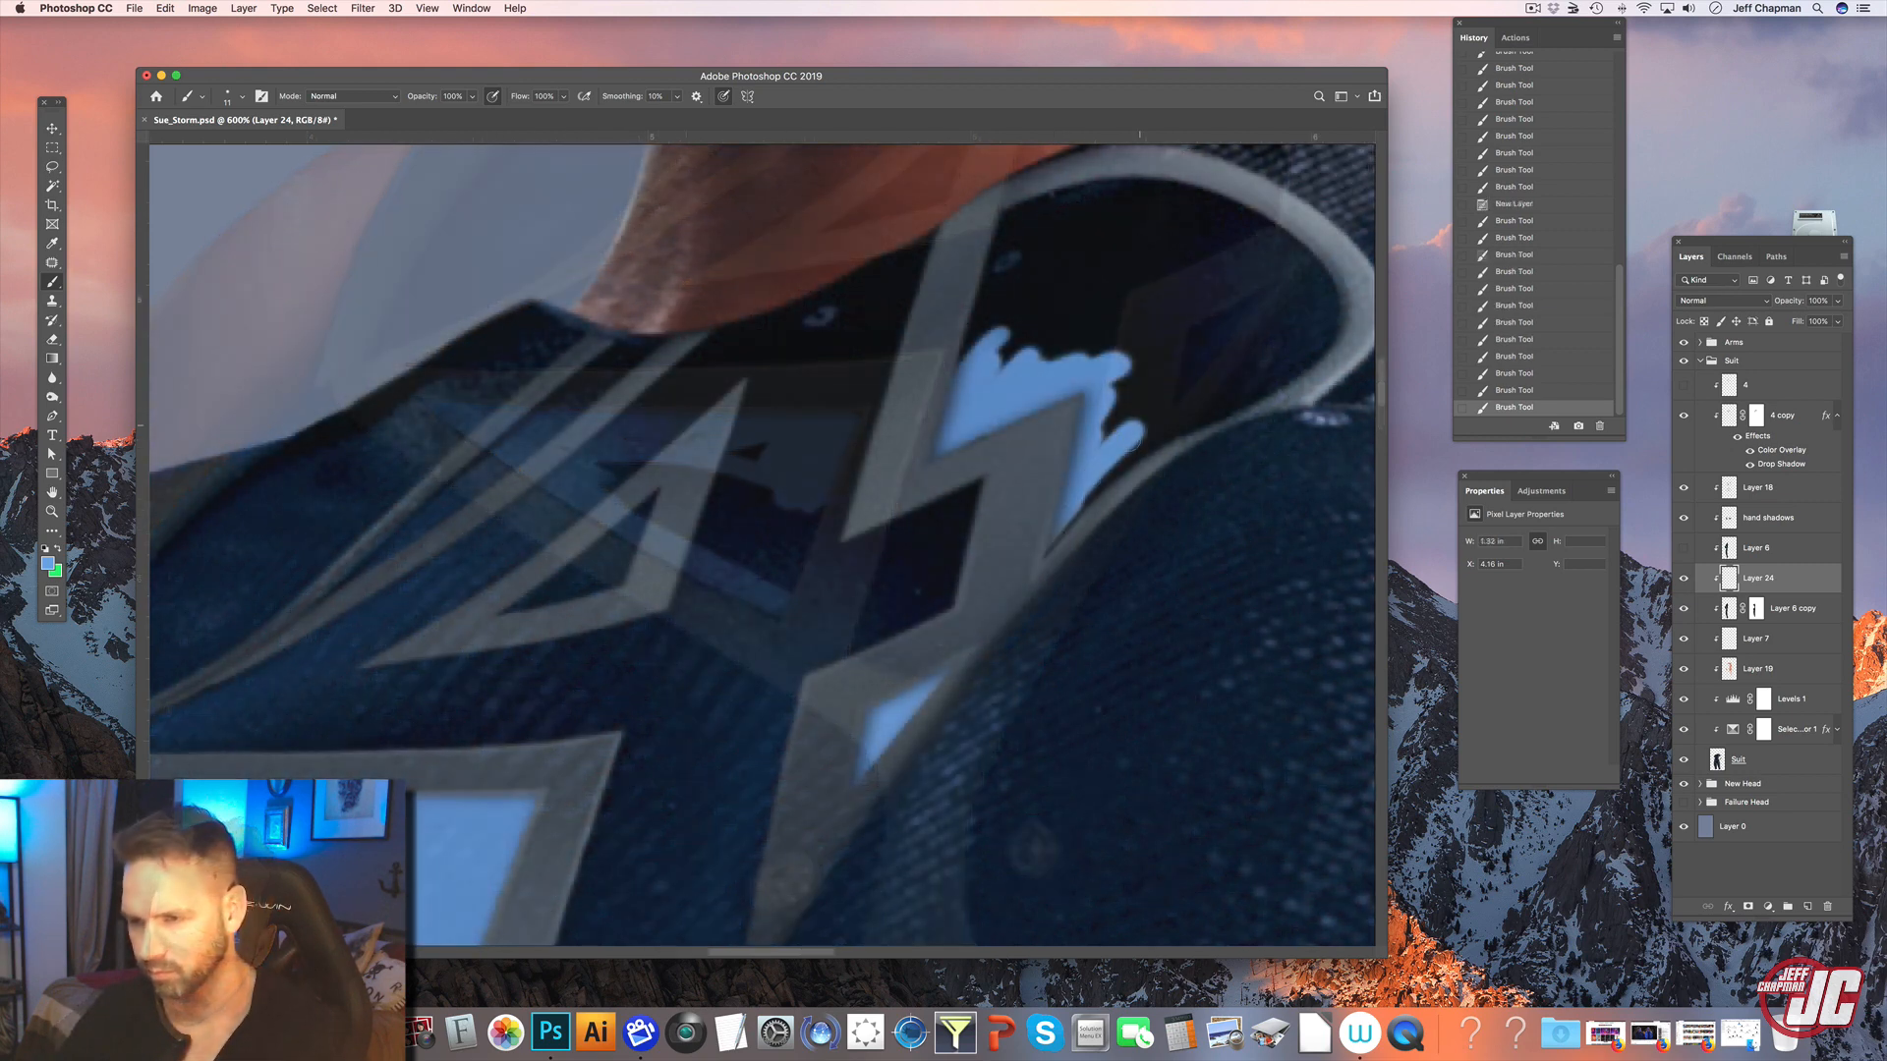
pyautogui.moveTo(1091, 491)
pyautogui.mouseDown()
pyautogui.moveTo(1139, 431)
pyautogui.moveTo(1125, 460)
pyautogui.moveTo(1185, 415)
pyautogui.moveTo(985, 291)
pyautogui.moveTo(971, 347)
pyautogui.moveTo(1000, 366)
pyautogui.moveTo(1089, 298)
pyautogui.moveTo(1089, 333)
pyautogui.moveTo(1034, 383)
pyautogui.moveTo(1200, 312)
pyautogui.moveTo(1096, 426)
pyautogui.moveTo(1140, 413)
pyautogui.mouseUp()
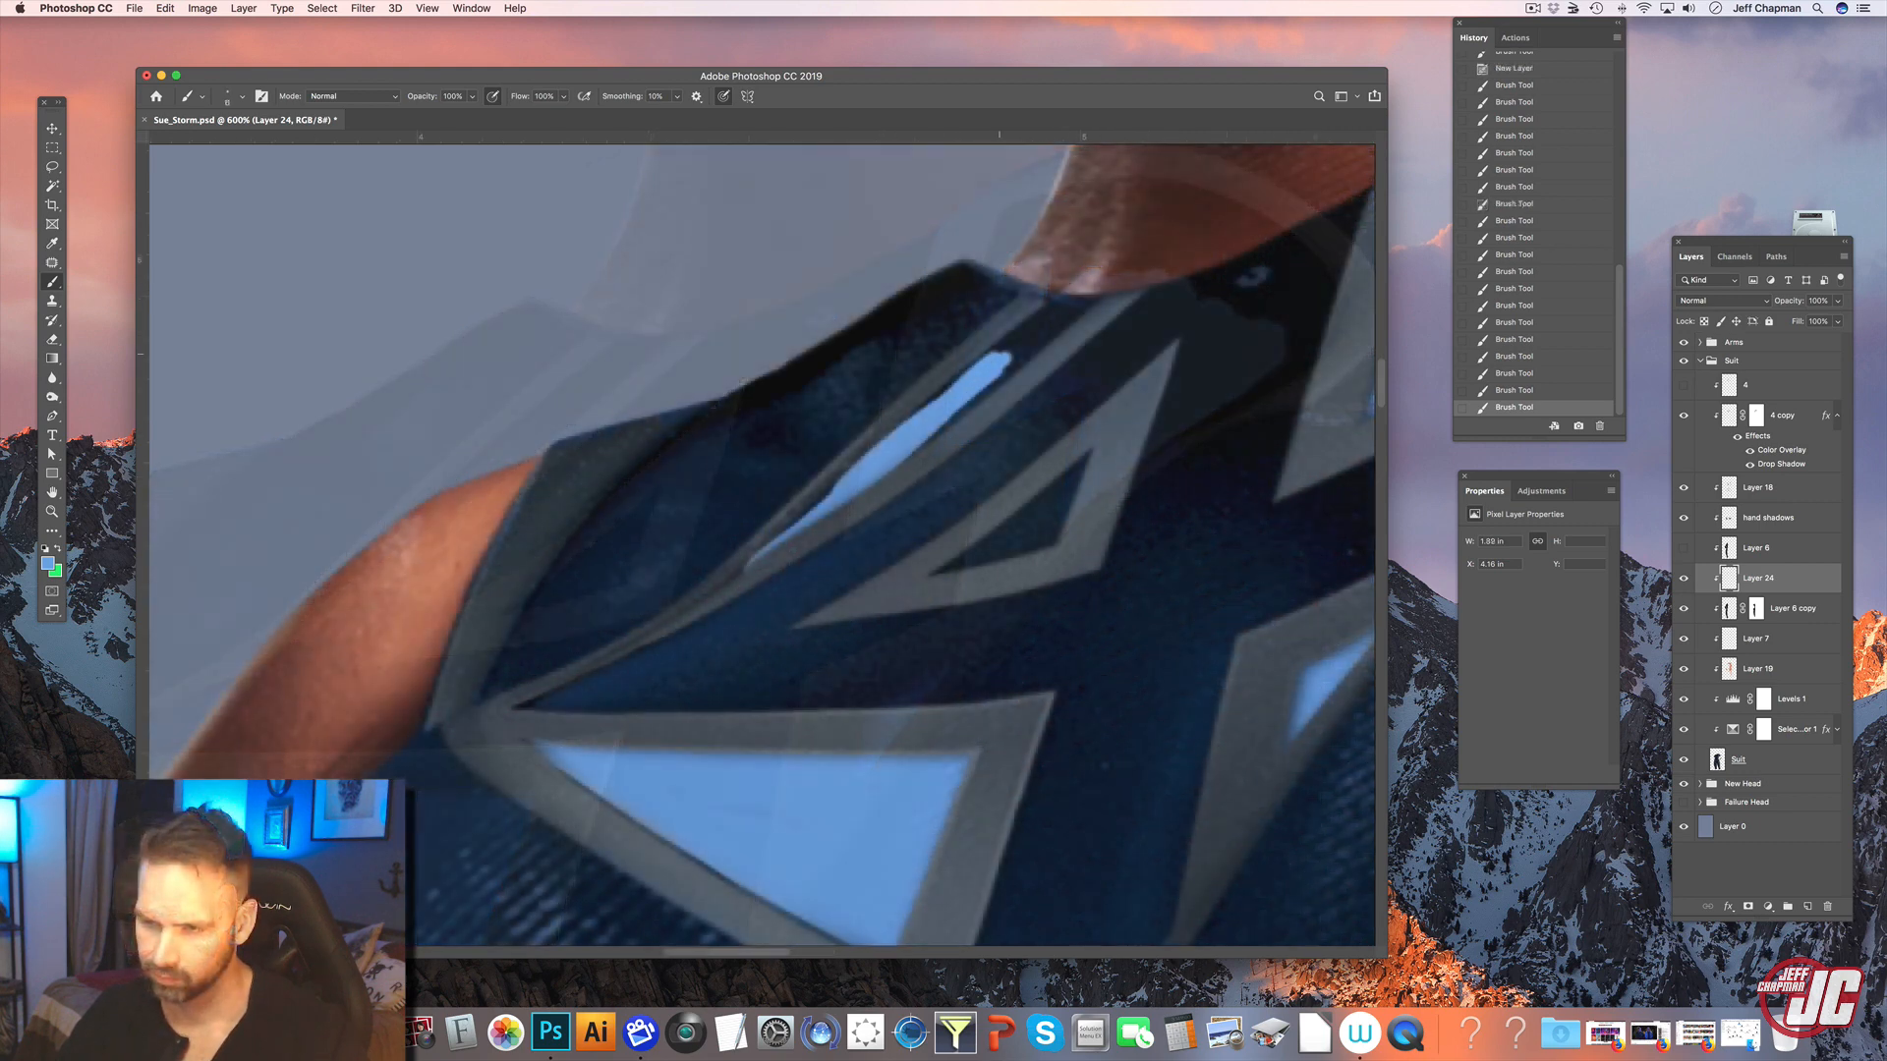
pyautogui.moveTo(978, 365)
pyautogui.mouseDown()
pyautogui.moveTo(1081, 307)
pyautogui.moveTo(929, 438)
pyautogui.moveTo(959, 375)
pyautogui.moveTo(1096, 302)
pyautogui.mouseUp()
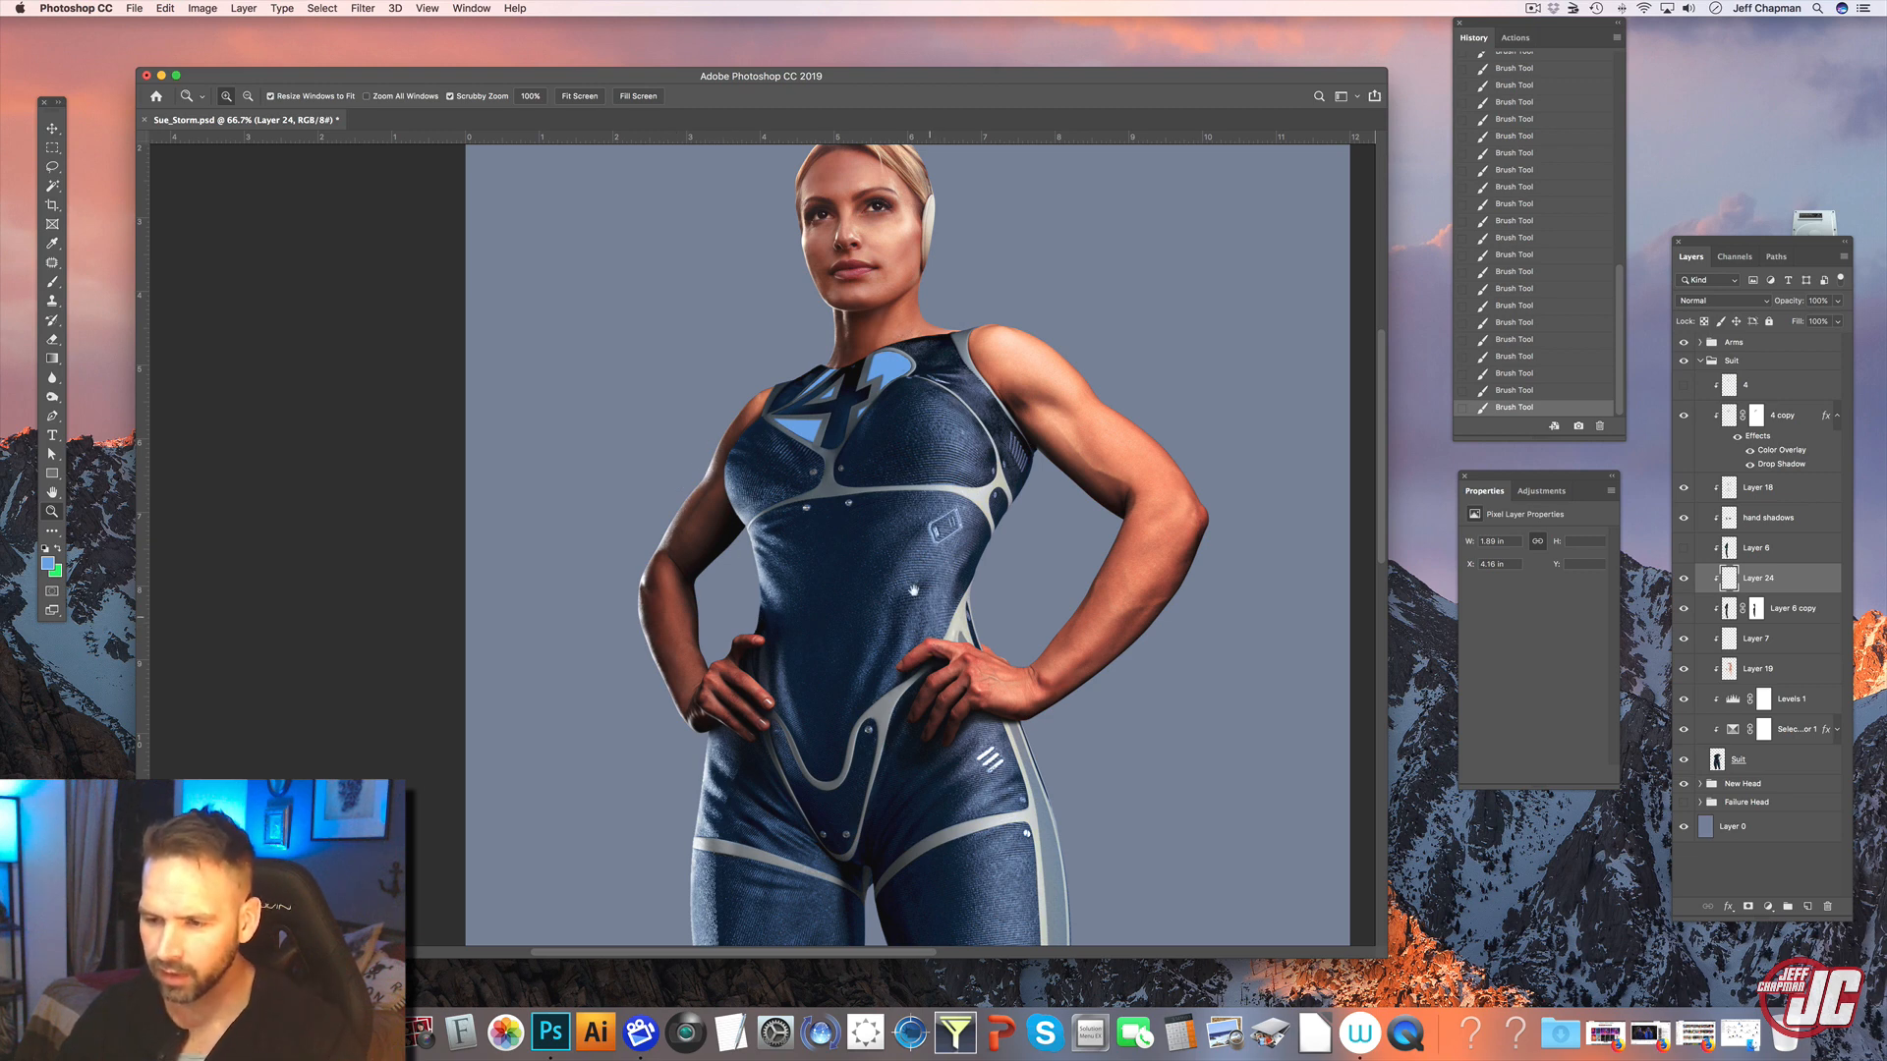
# - Paint the small oval panel beside the side chest trim light blue on Layer 24
pyautogui.moveTo(914, 590); pyautogui.dragTo(854, 499)
pyautogui.click(876, 421)
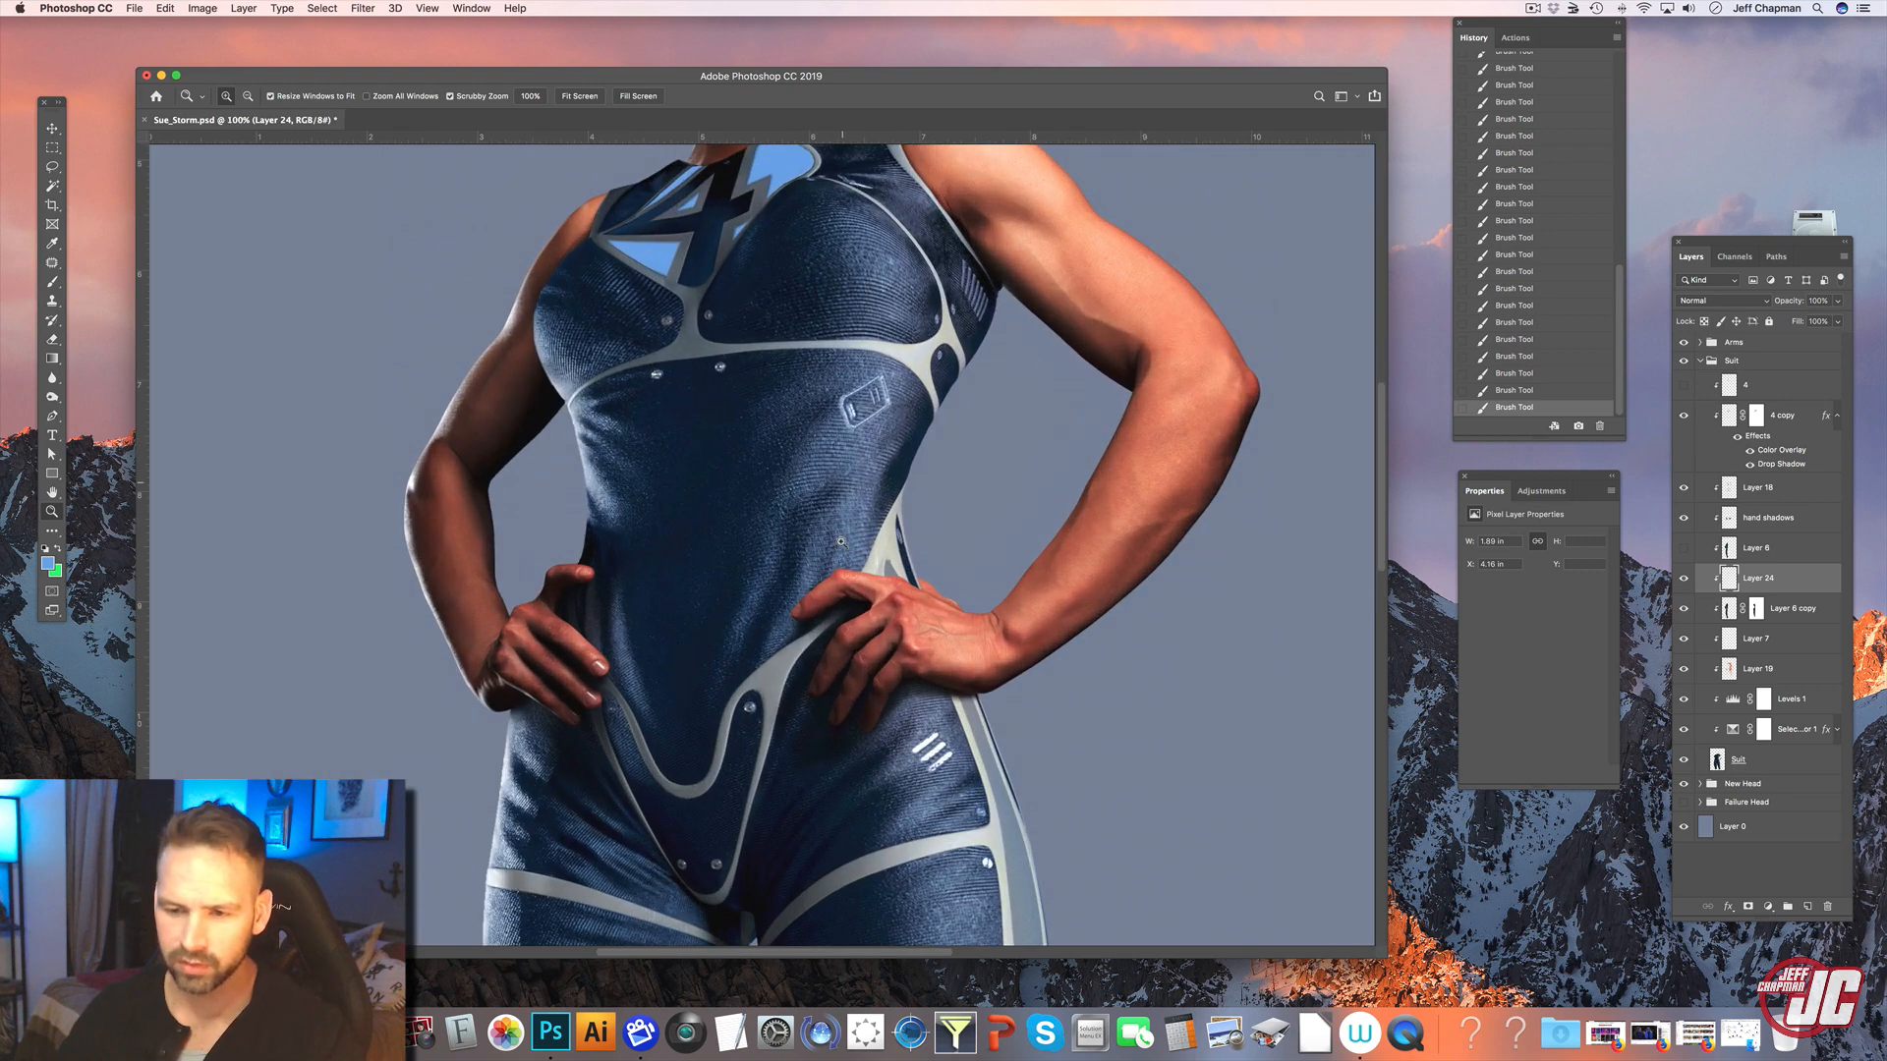
pyautogui.click(905, 415)
pyautogui.click(919, 378)
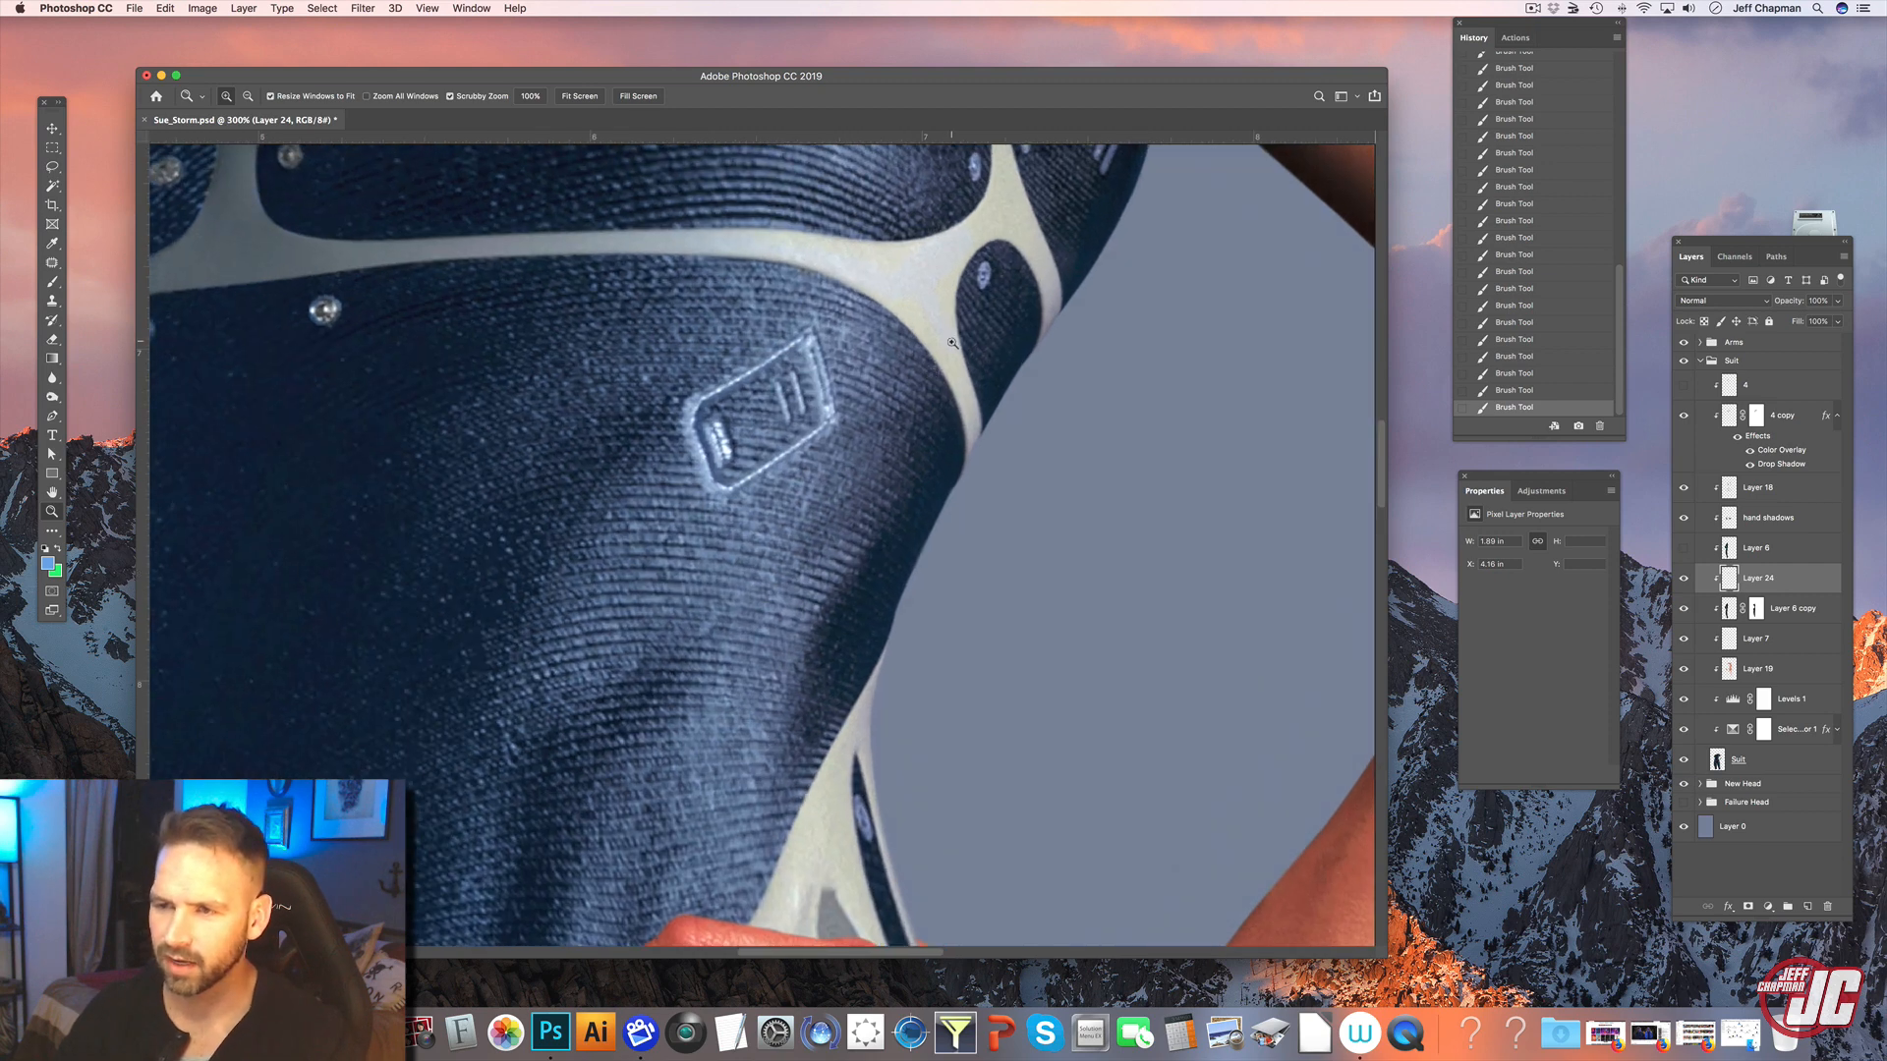
pyautogui.click(951, 342)
pyautogui.moveTo(970, 312)
pyautogui.mouseDown()
pyautogui.moveTo(896, 467)
pyautogui.moveTo(914, 514)
pyautogui.moveTo(922, 448)
pyautogui.moveTo(902, 428)
pyautogui.moveTo(894, 482)
pyautogui.mouseUp()
pyautogui.click(53, 285)
pyautogui.rightClick(949, 456)
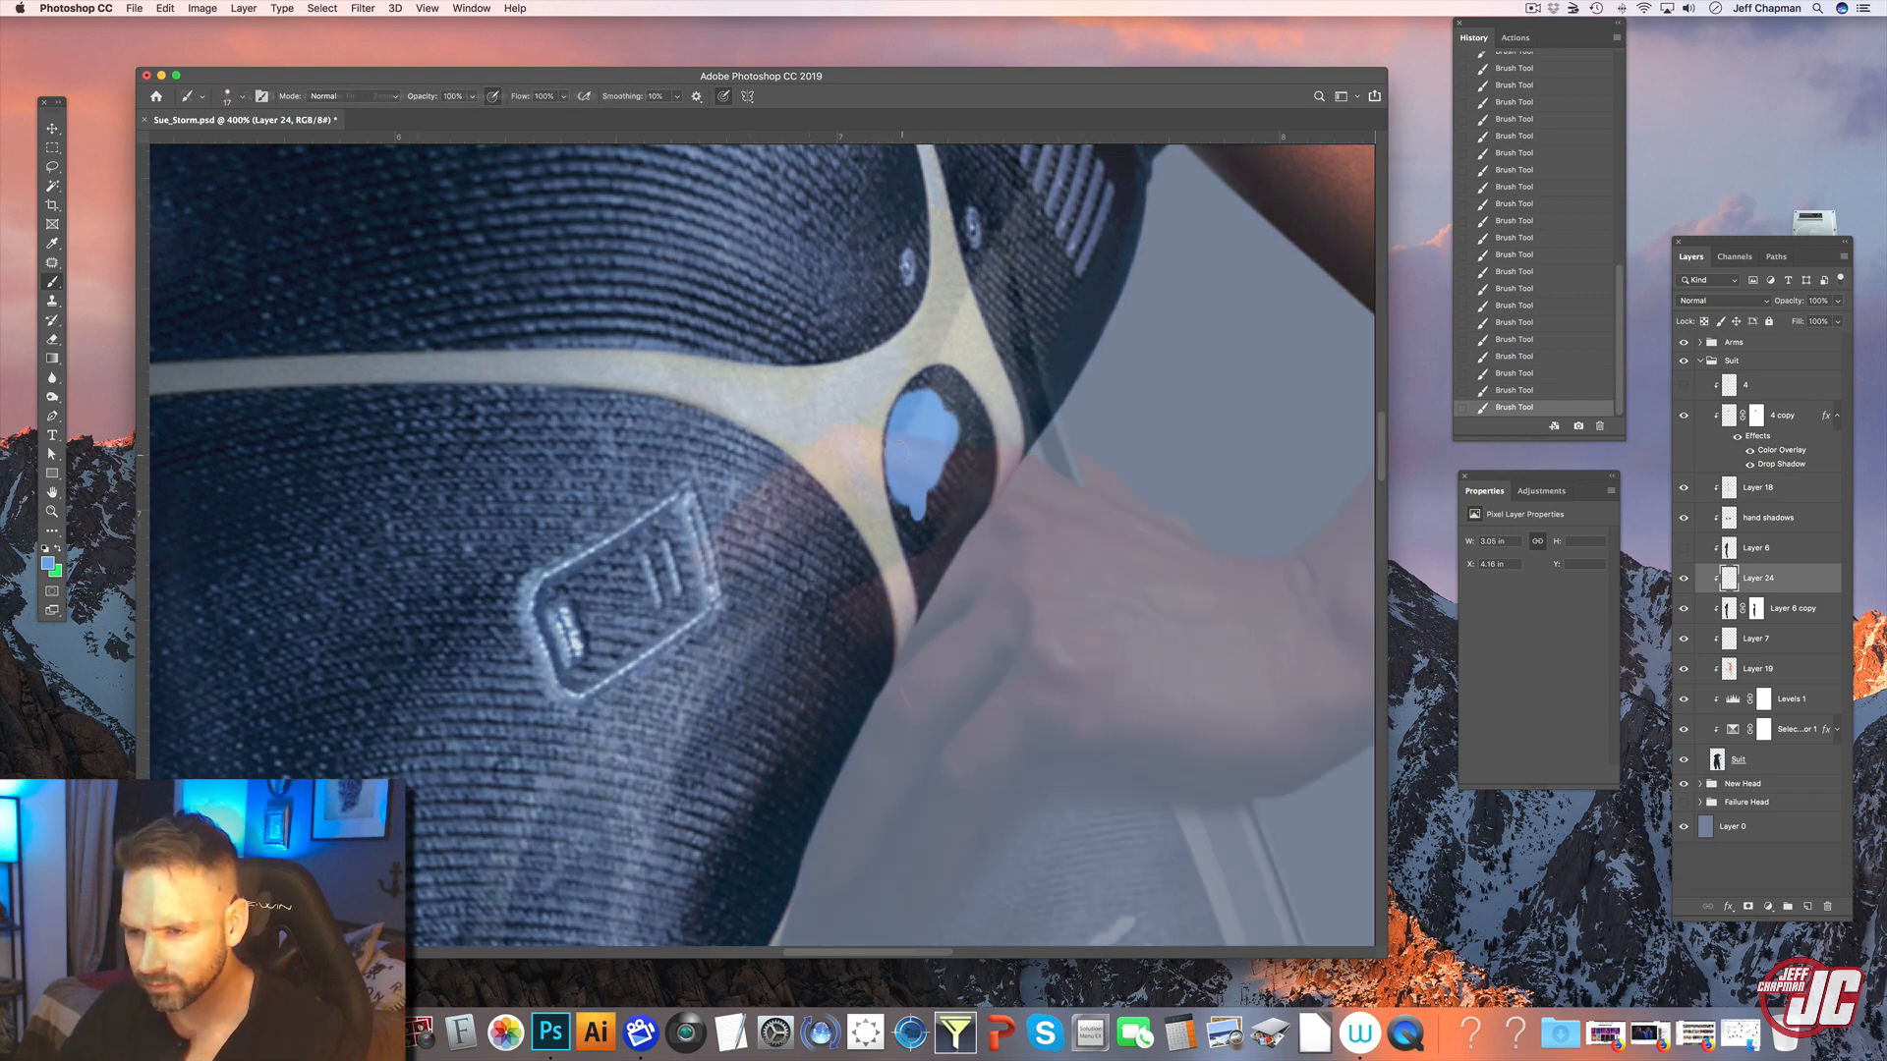
# - Enlarge the brush and paint light blue over the thigh beside the suit's long side stripe, between the upper-thigh trim and knee band
pyautogui.keyDown('alt'); pyautogui.click(813, 585); pyautogui.keyUp('alt')
pyautogui.keyDown('alt'); pyautogui.click(814, 584); pyautogui.keyUp('alt')
pyautogui.keyDown('alt'); pyautogui.click(813, 584); pyautogui.keyUp('alt')
pyautogui.keyDown('alt'); pyautogui.click(814, 584); pyautogui.keyUp('alt')
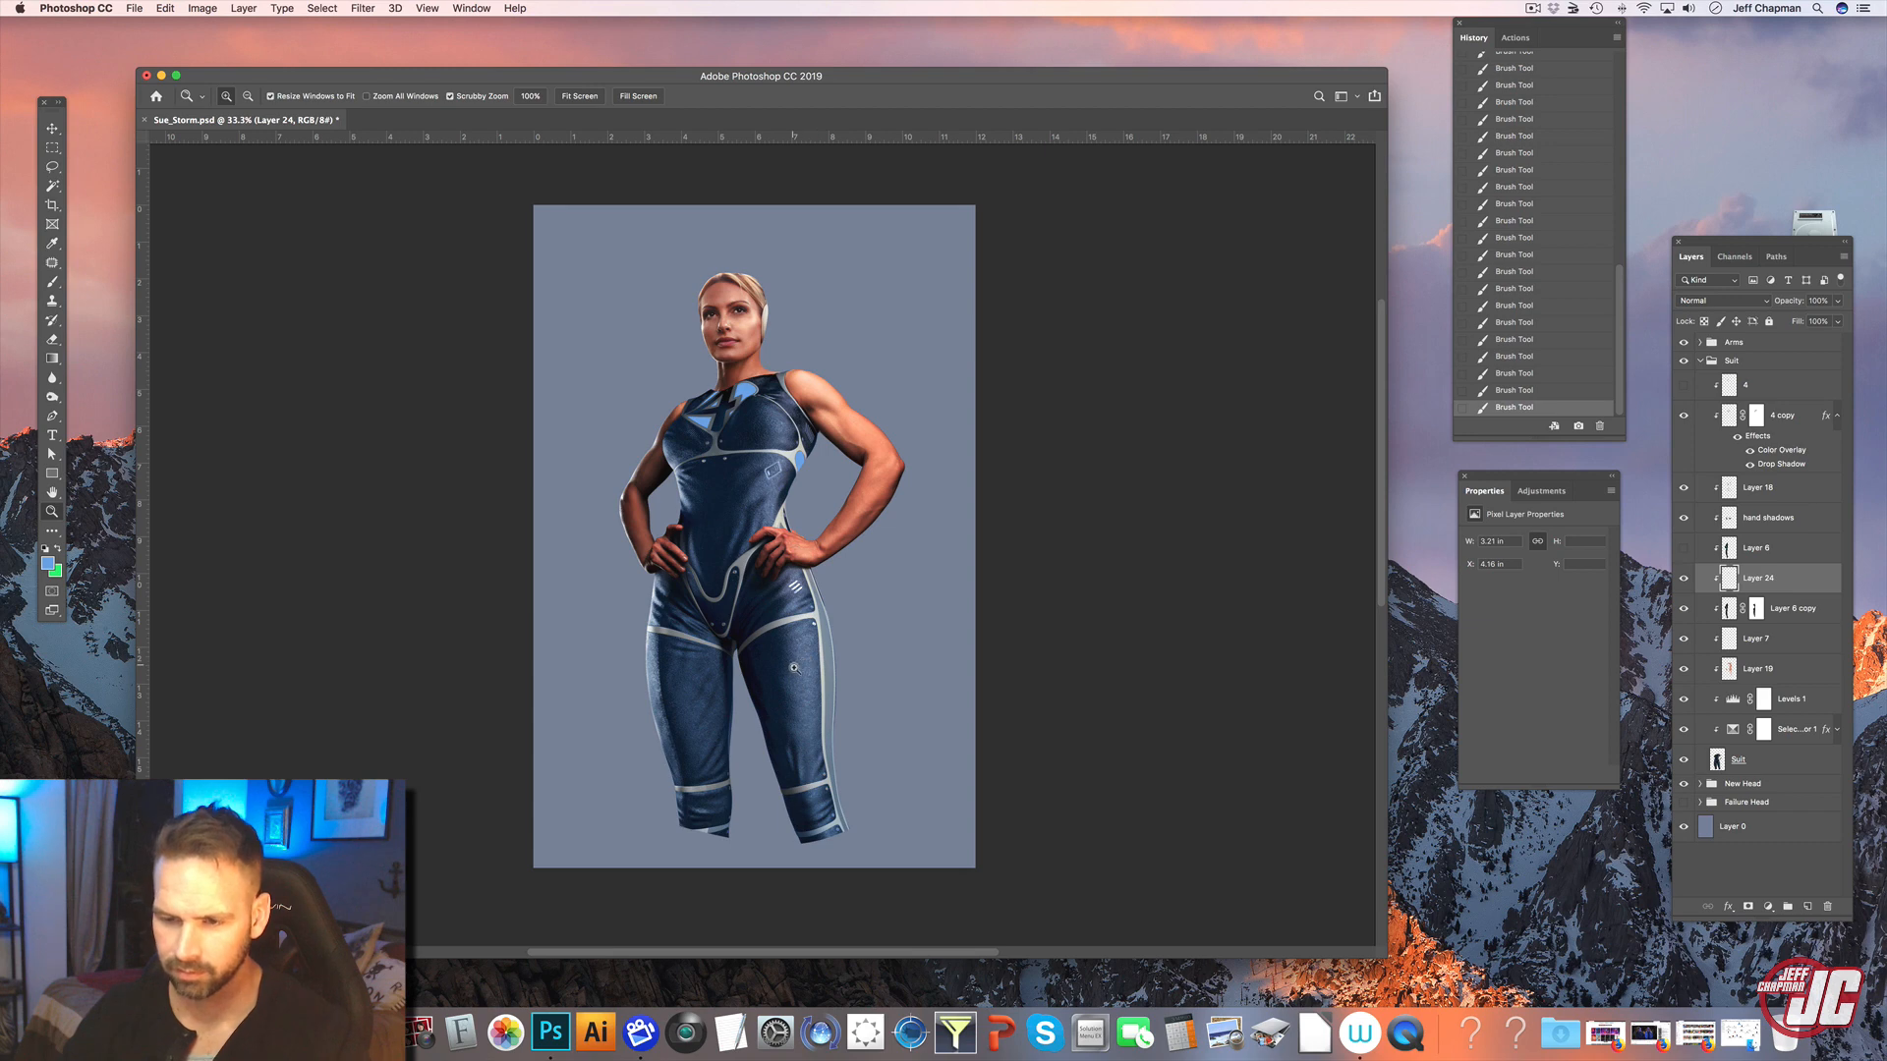
pyautogui.click(794, 669)
pyautogui.click(794, 668)
pyautogui.click(794, 668)
pyautogui.click(746, 634)
pyautogui.press('b')
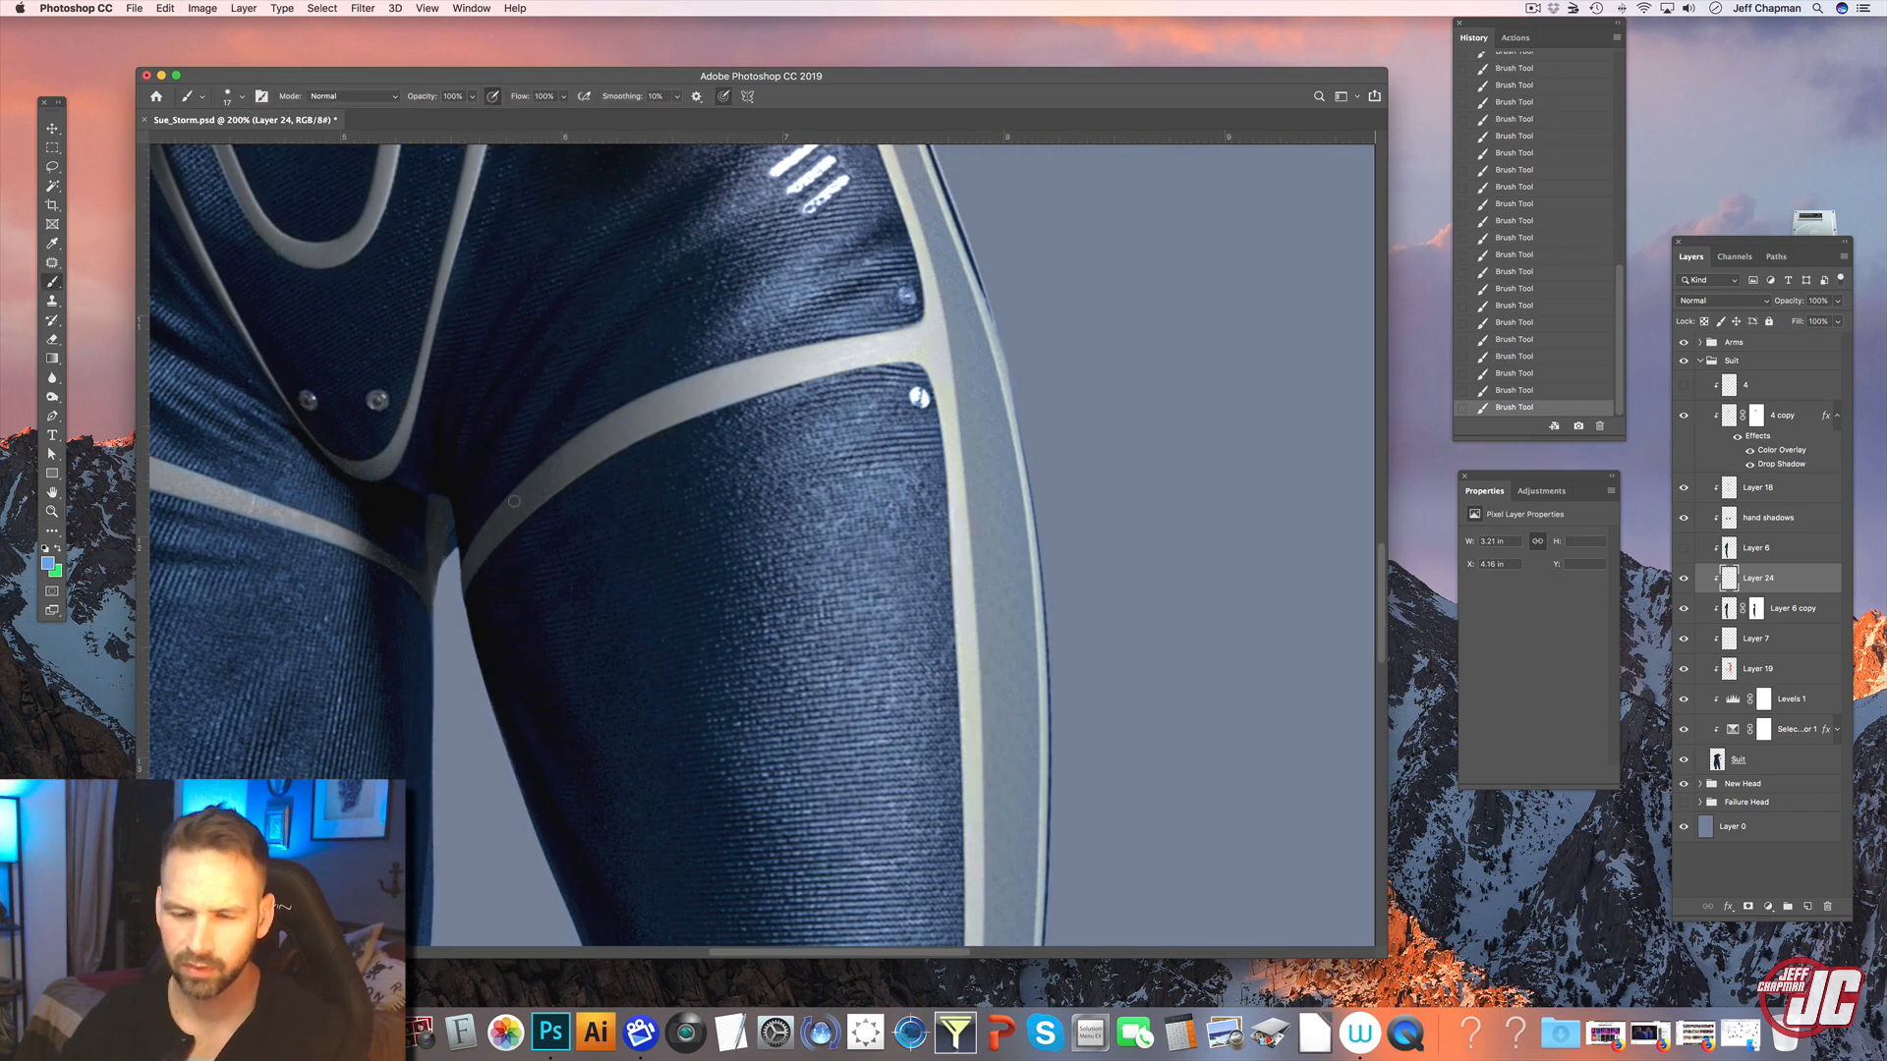
pyautogui.rightClick(665, 598)
pyautogui.click(776, 628)
pyautogui.moveTo(535, 722)
pyautogui.mouseDown()
pyautogui.moveTo(639, 577)
pyautogui.moveTo(614, 806)
pyautogui.mouseUp()
pyautogui.moveTo(659, 676)
pyautogui.mouseDown()
pyautogui.moveTo(731, 525)
pyautogui.moveTo(708, 826)
pyautogui.moveTo(884, 462)
pyautogui.moveTo(732, 450)
pyautogui.mouseUp()
pyautogui.moveTo(616, 504)
pyautogui.mouseDown()
pyautogui.moveTo(639, 412)
pyautogui.moveTo(786, 324)
pyautogui.moveTo(914, 285)
pyautogui.moveTo(948, 305)
pyautogui.mouseUp()
pyautogui.moveTo(837, 530); pyautogui.dragTo(701, 409)
pyautogui.moveTo(800, 269)
pyautogui.mouseDown()
pyautogui.moveTo(780, 756)
pyautogui.moveTo(807, 394)
pyautogui.moveTo(691, 587)
pyautogui.moveTo(797, 432)
pyautogui.moveTo(885, 589)
pyautogui.moveTo(747, 707)
pyautogui.moveTo(617, 519)
pyautogui.mouseUp()
pyautogui.moveTo(801, 551); pyautogui.dragTo(1204, 571)
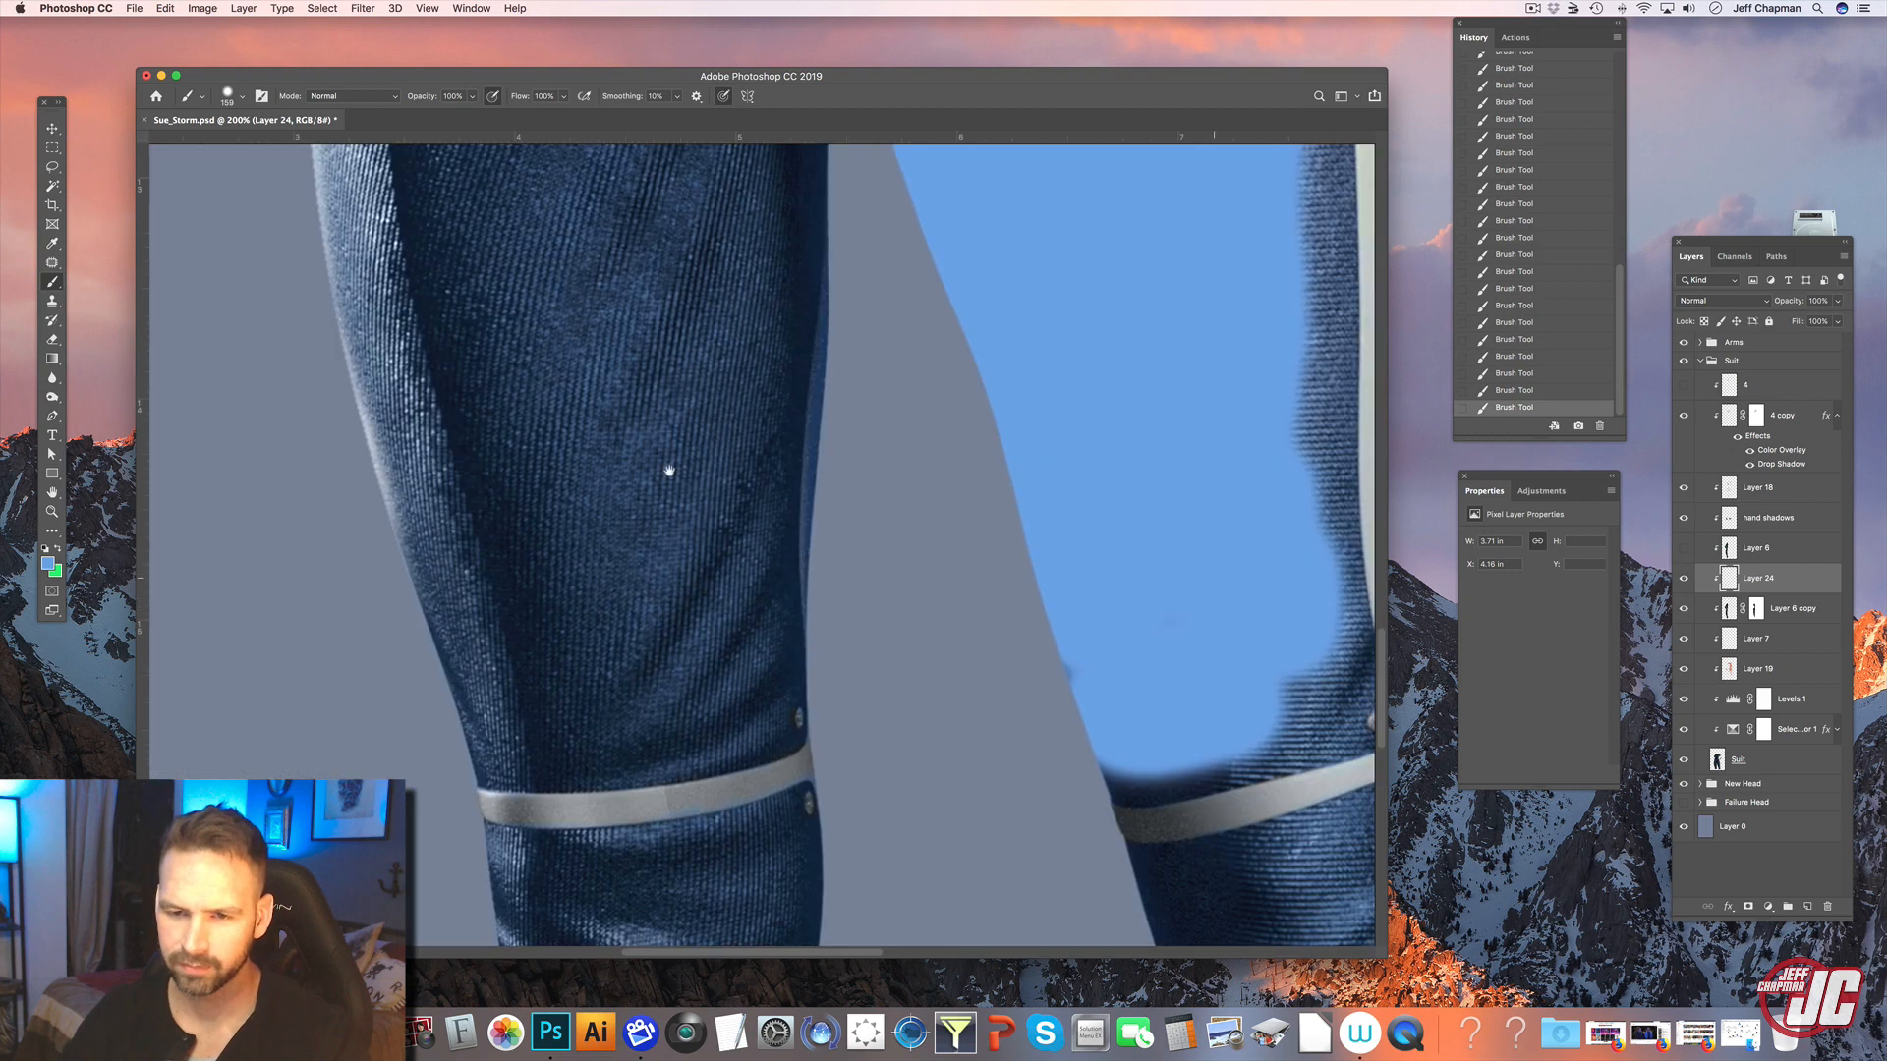
# - Fill the other thigh with light blue and extend the paint neatly up to the upper-thigh trim and knee bands
pyautogui.moveTo(665, 467)
pyautogui.mouseDown()
pyautogui.moveTo(532, 541)
pyautogui.moveTo(500, 486)
pyautogui.moveTo(500, 427)
pyautogui.mouseUp()
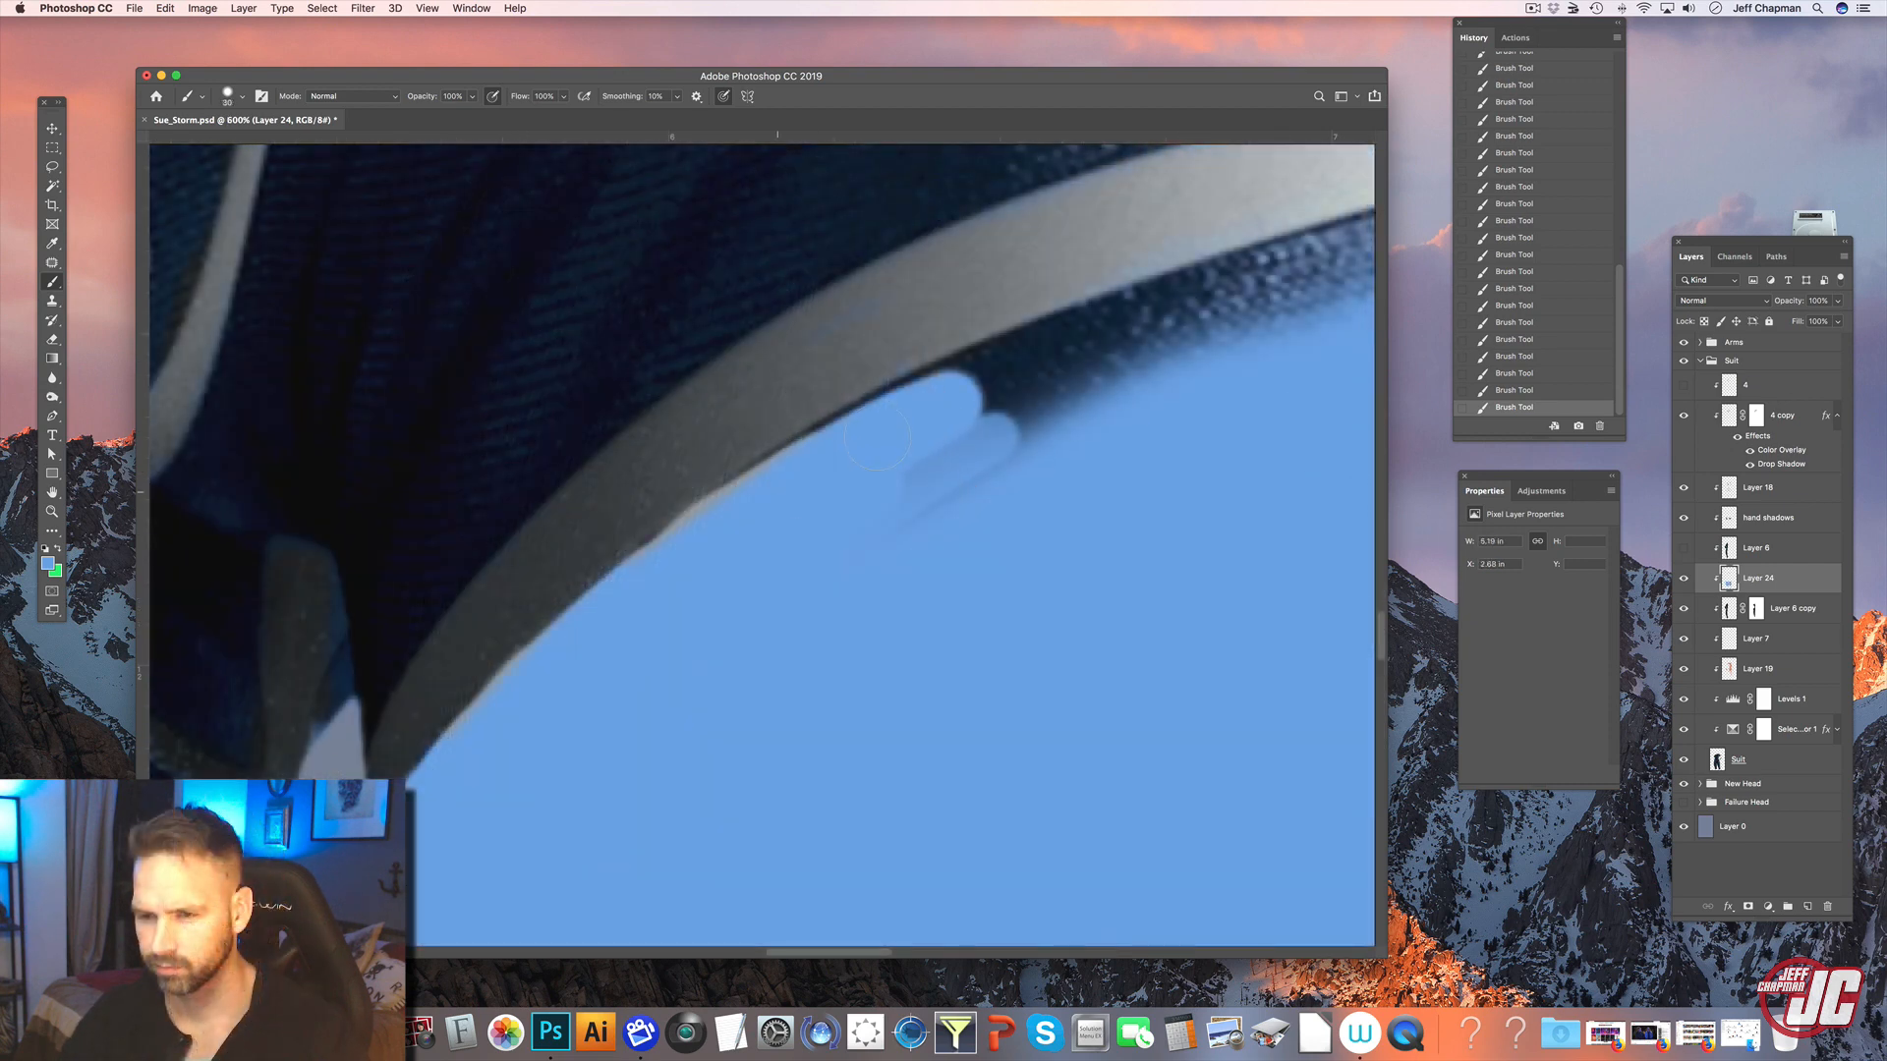
pyautogui.moveTo(949, 401)
pyautogui.mouseDown()
pyautogui.moveTo(1092, 336)
pyautogui.moveTo(1084, 406)
pyautogui.mouseUp()
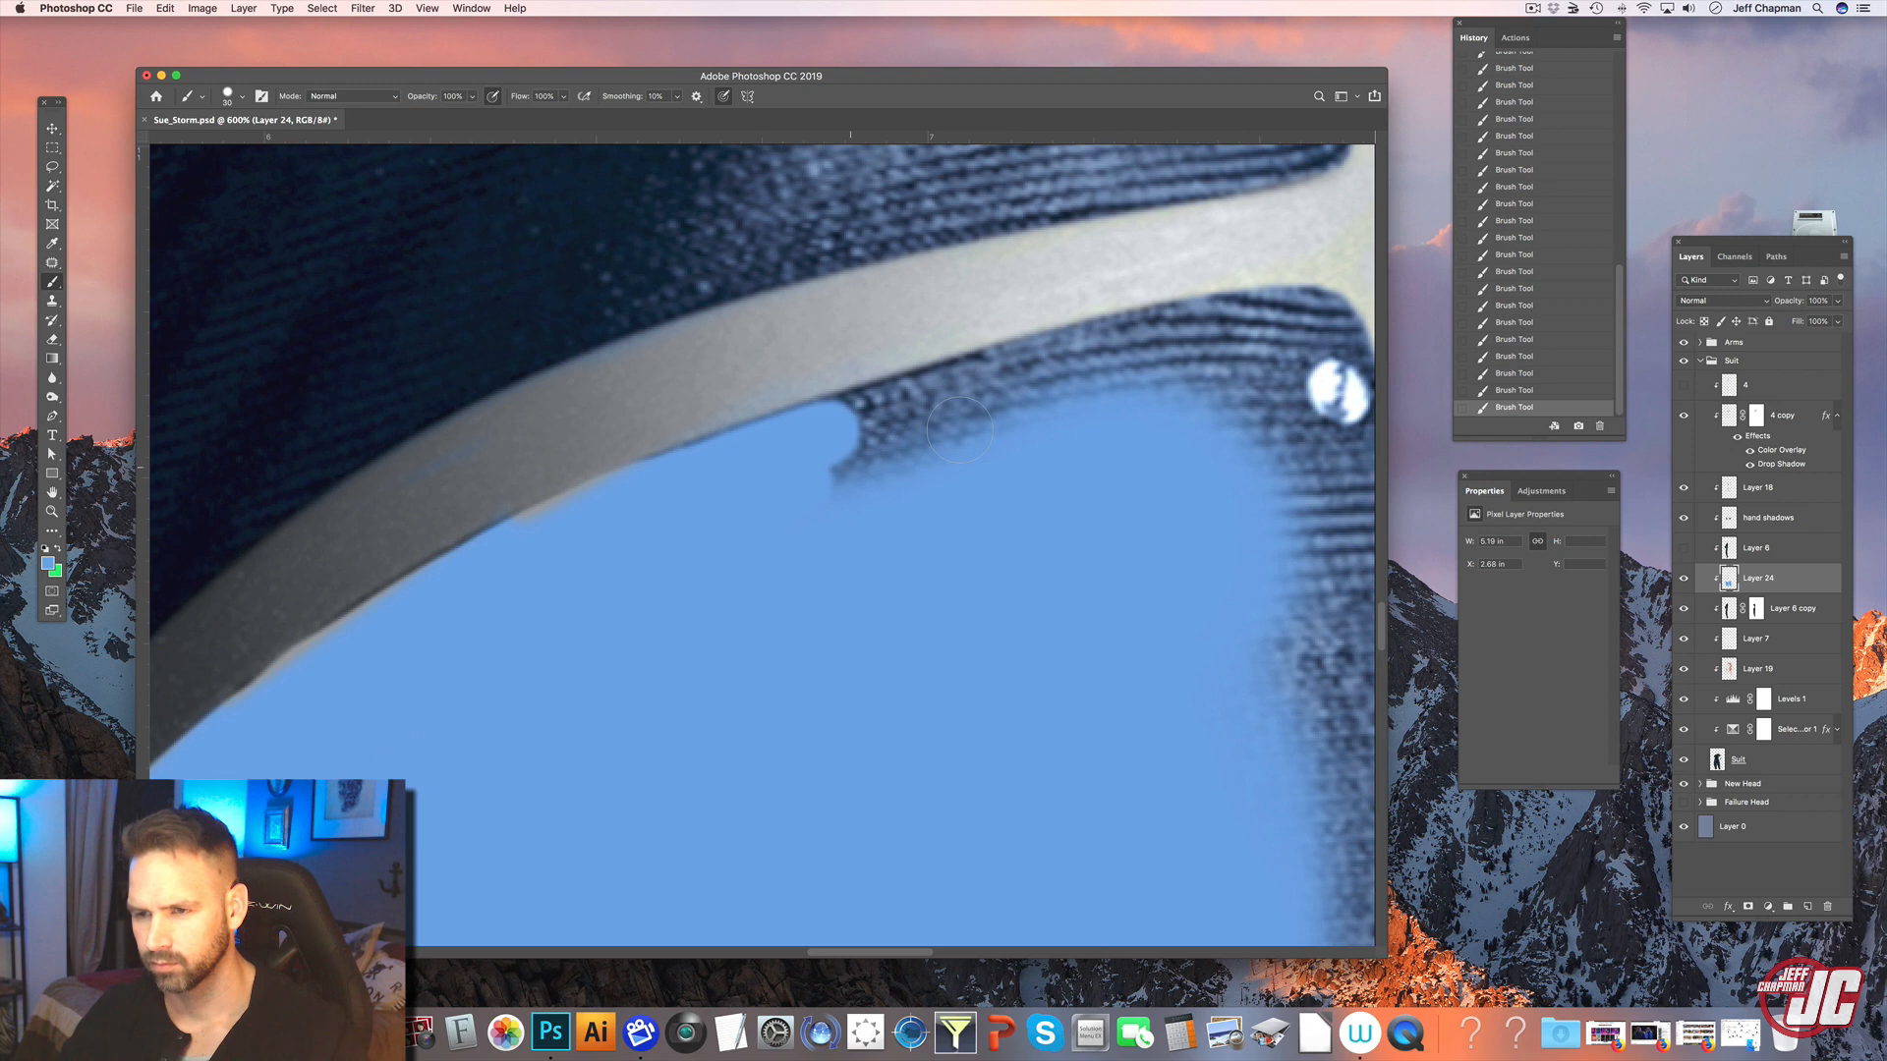
pyautogui.moveTo(845, 472); pyautogui.dragTo(1032, 378)
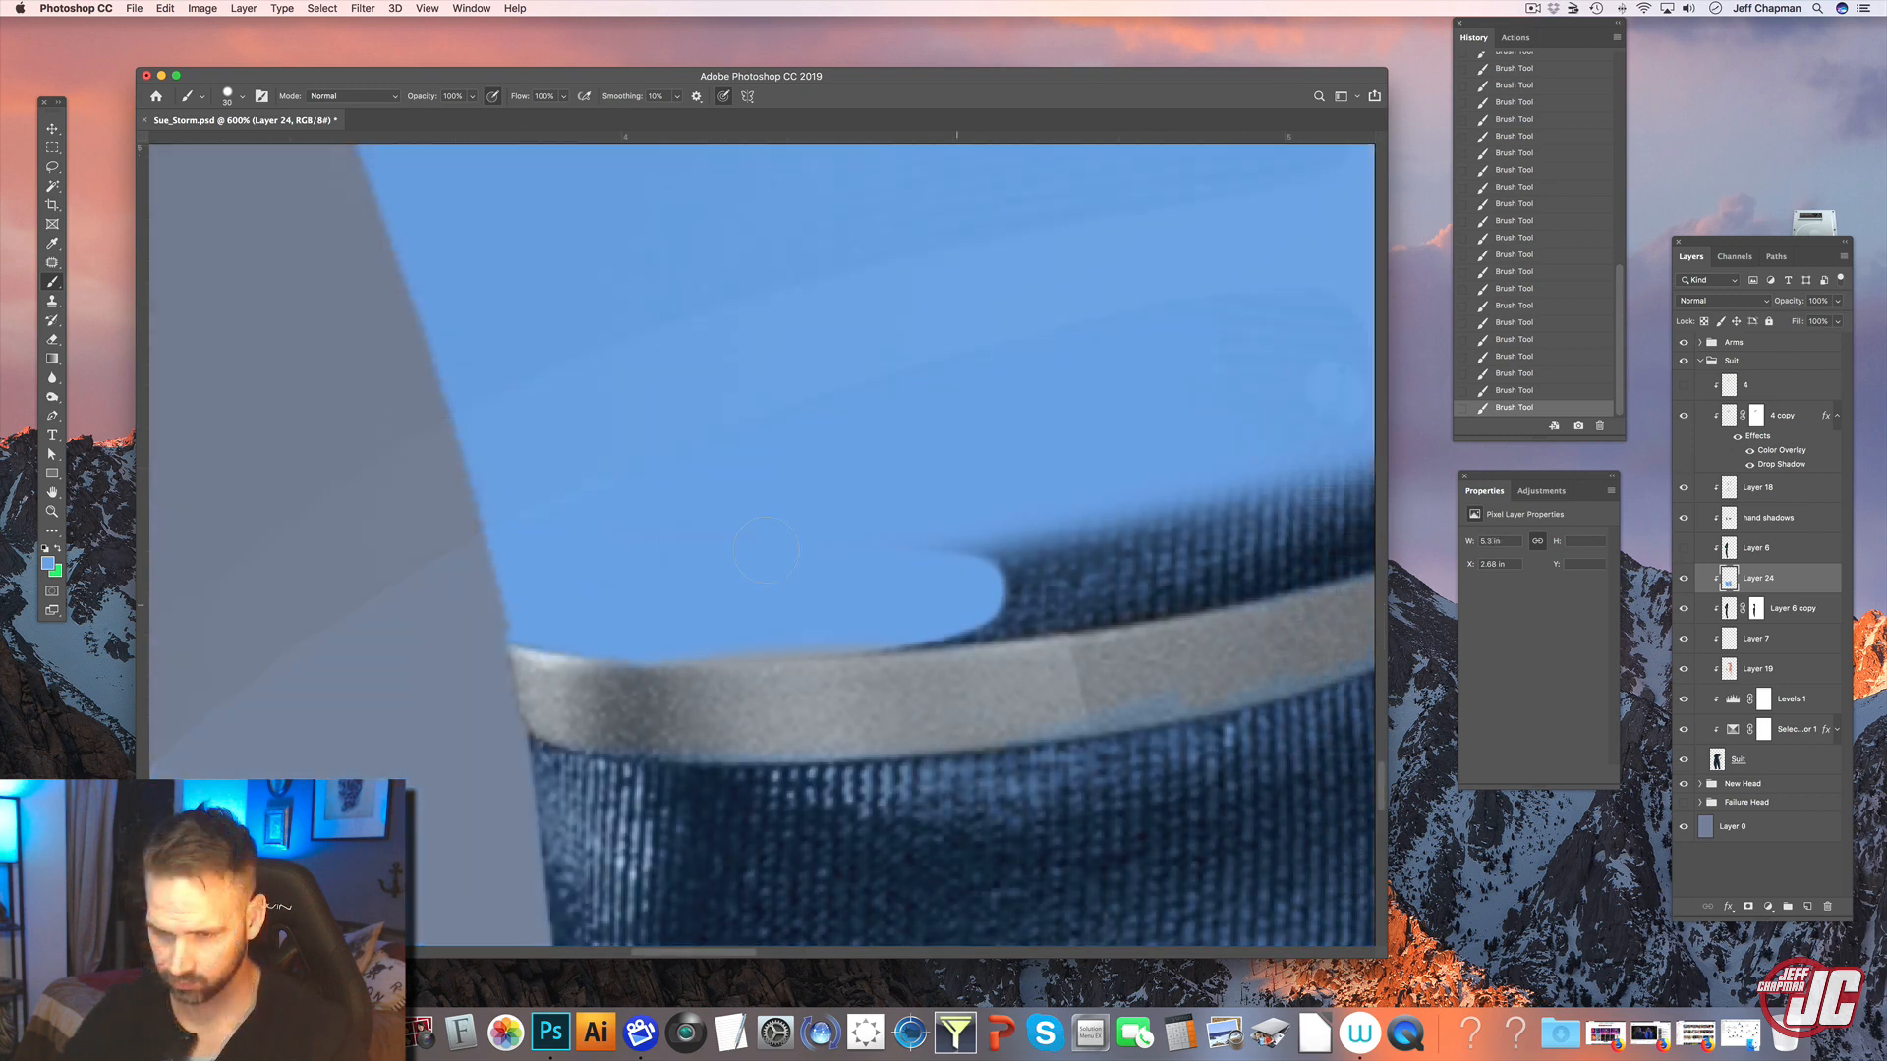
pyautogui.moveTo(963, 550)
pyautogui.mouseDown()
pyautogui.moveTo(1164, 555)
pyautogui.moveTo(983, 629)
pyautogui.moveTo(1254, 561)
pyautogui.mouseUp()
pyautogui.moveTo(1069, 534); pyautogui.dragTo(808, 510)
pyautogui.moveTo(896, 457)
pyautogui.mouseDown()
pyautogui.moveTo(663, 492)
pyautogui.moveTo(855, 535)
pyautogui.mouseUp()
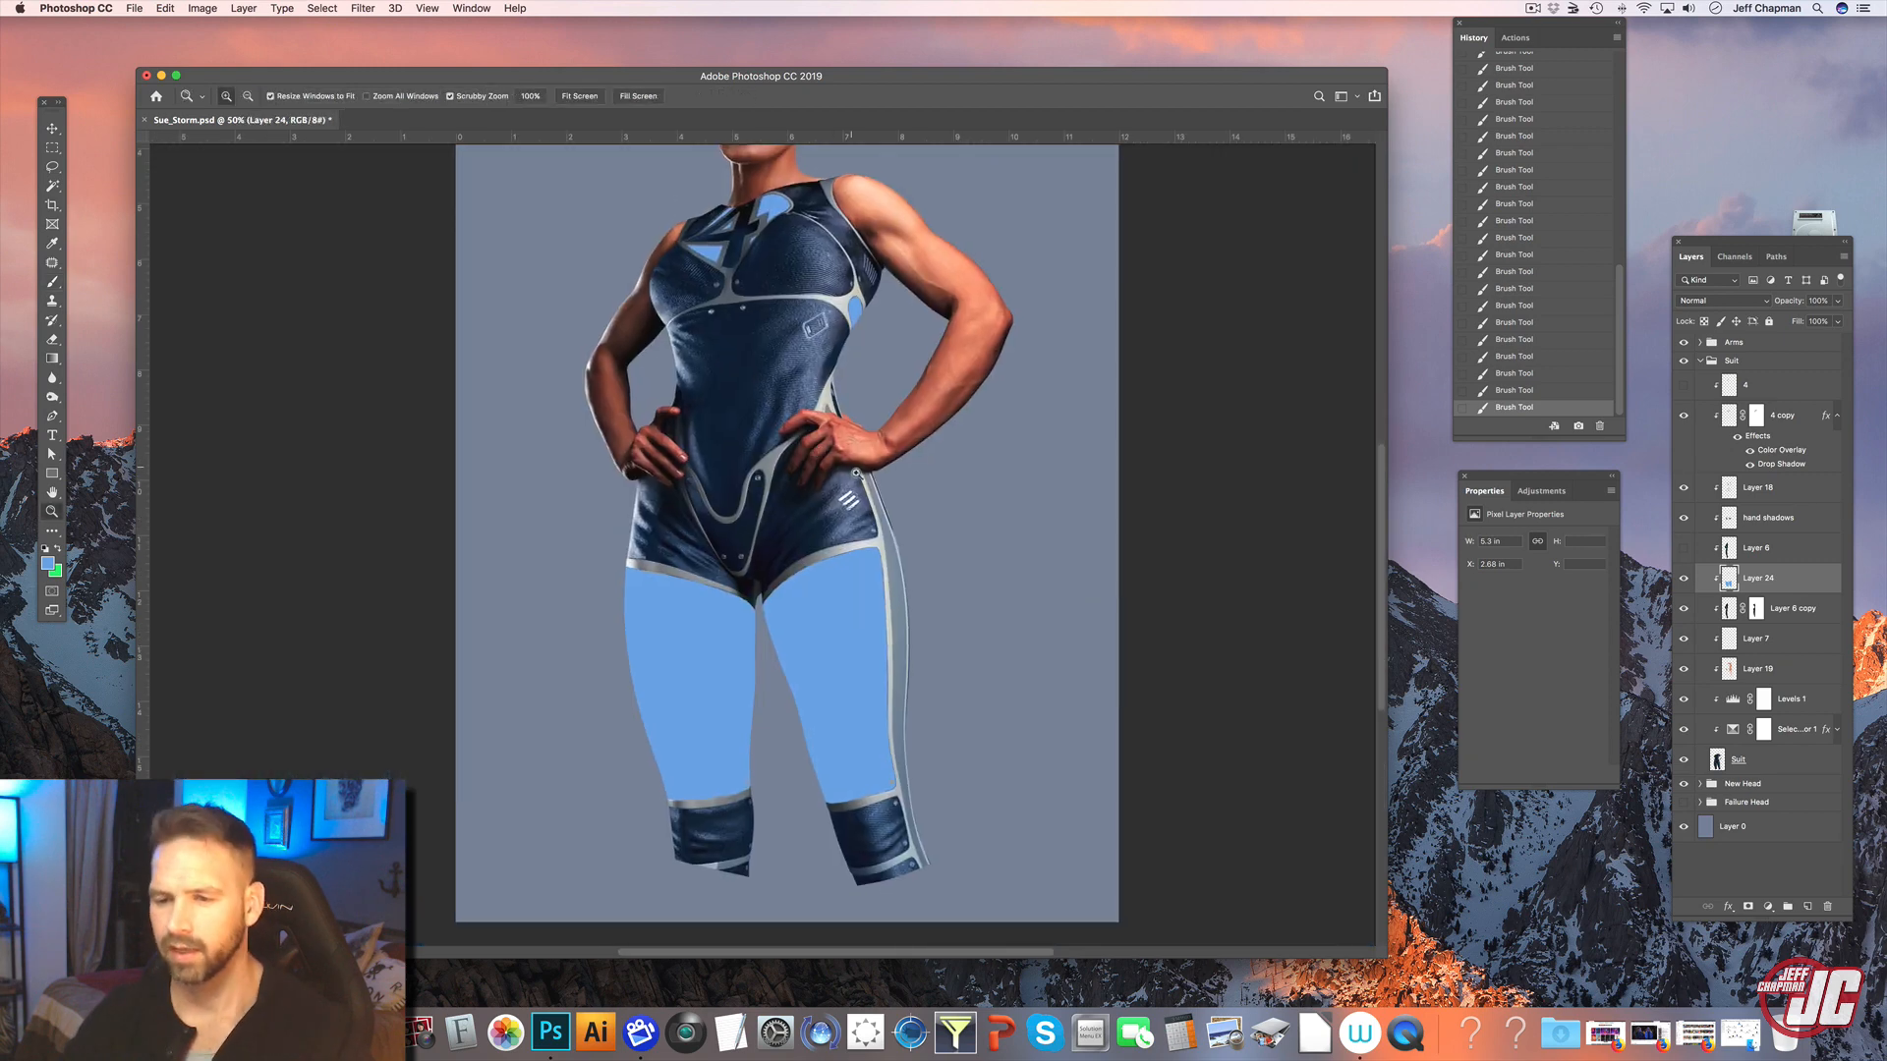
# - Set Layer 24's blend mode to Lighten and lower its opacity
pyautogui.click(38, 108)
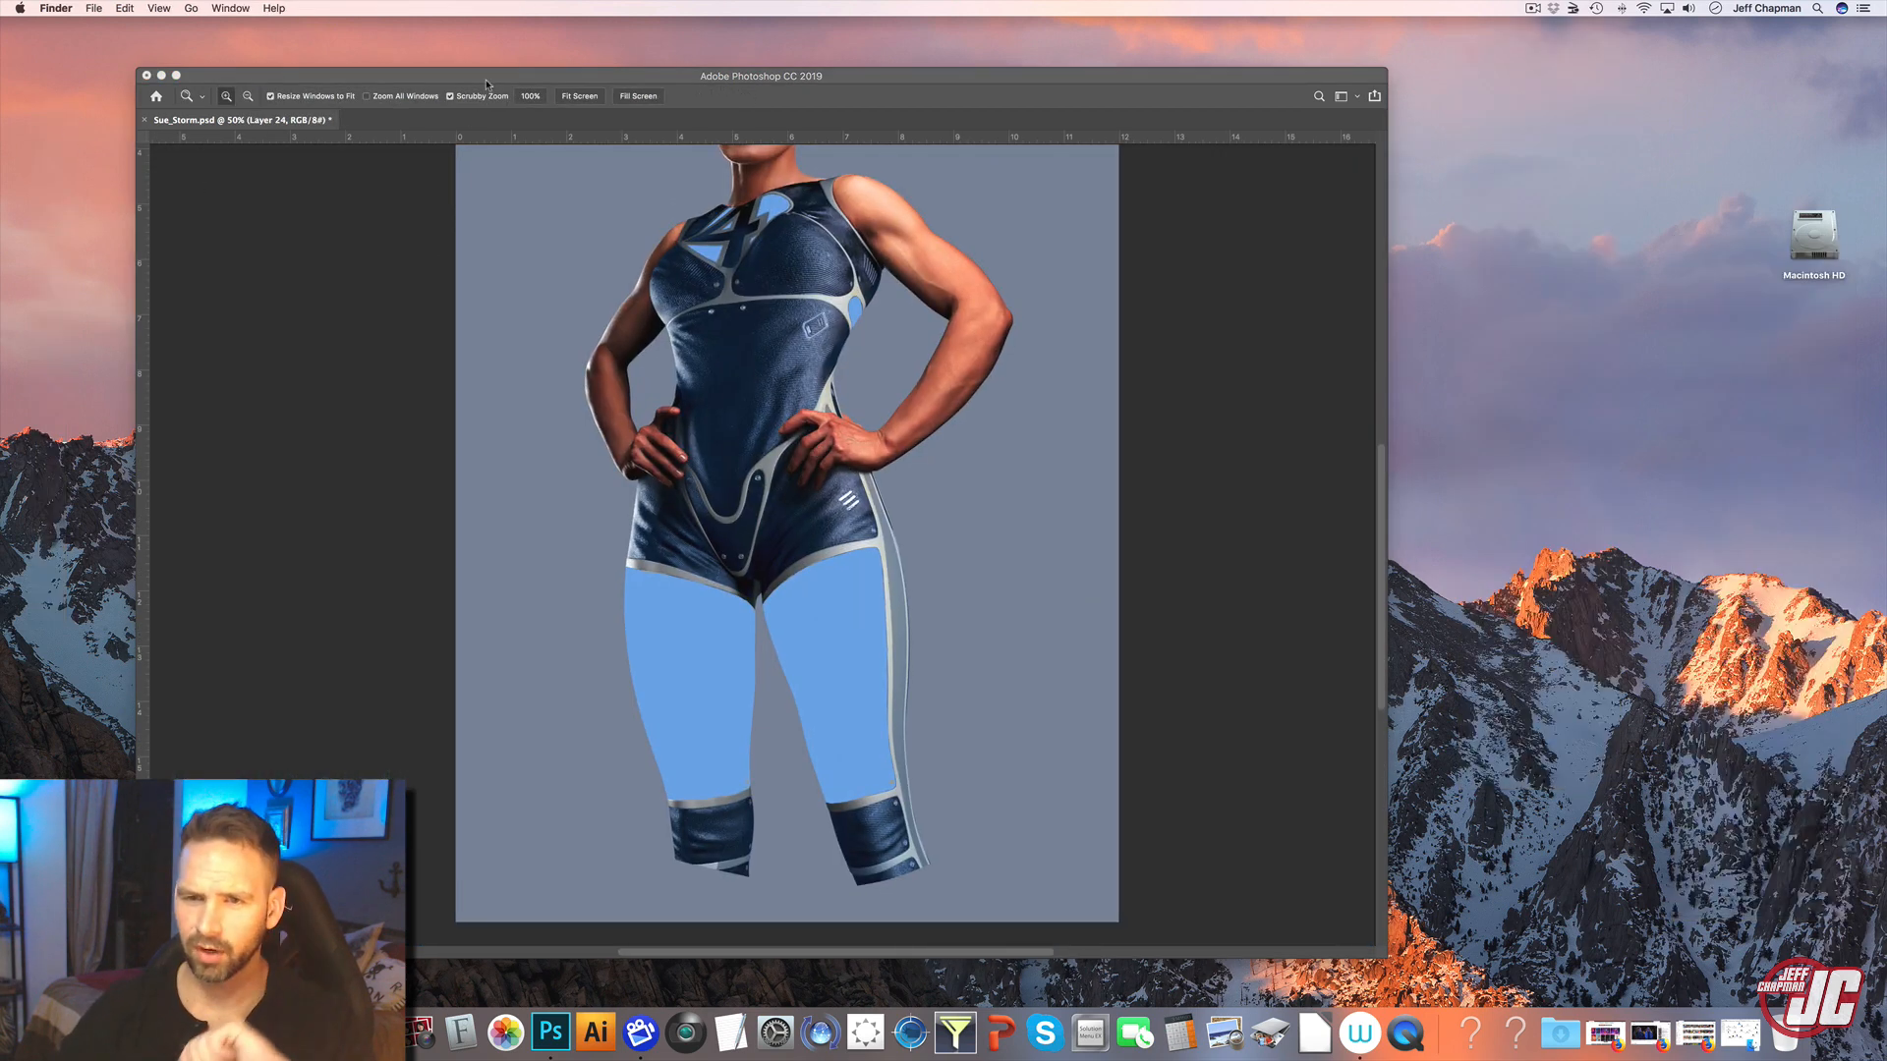
pyautogui.click(485, 84)
pyautogui.press('v')
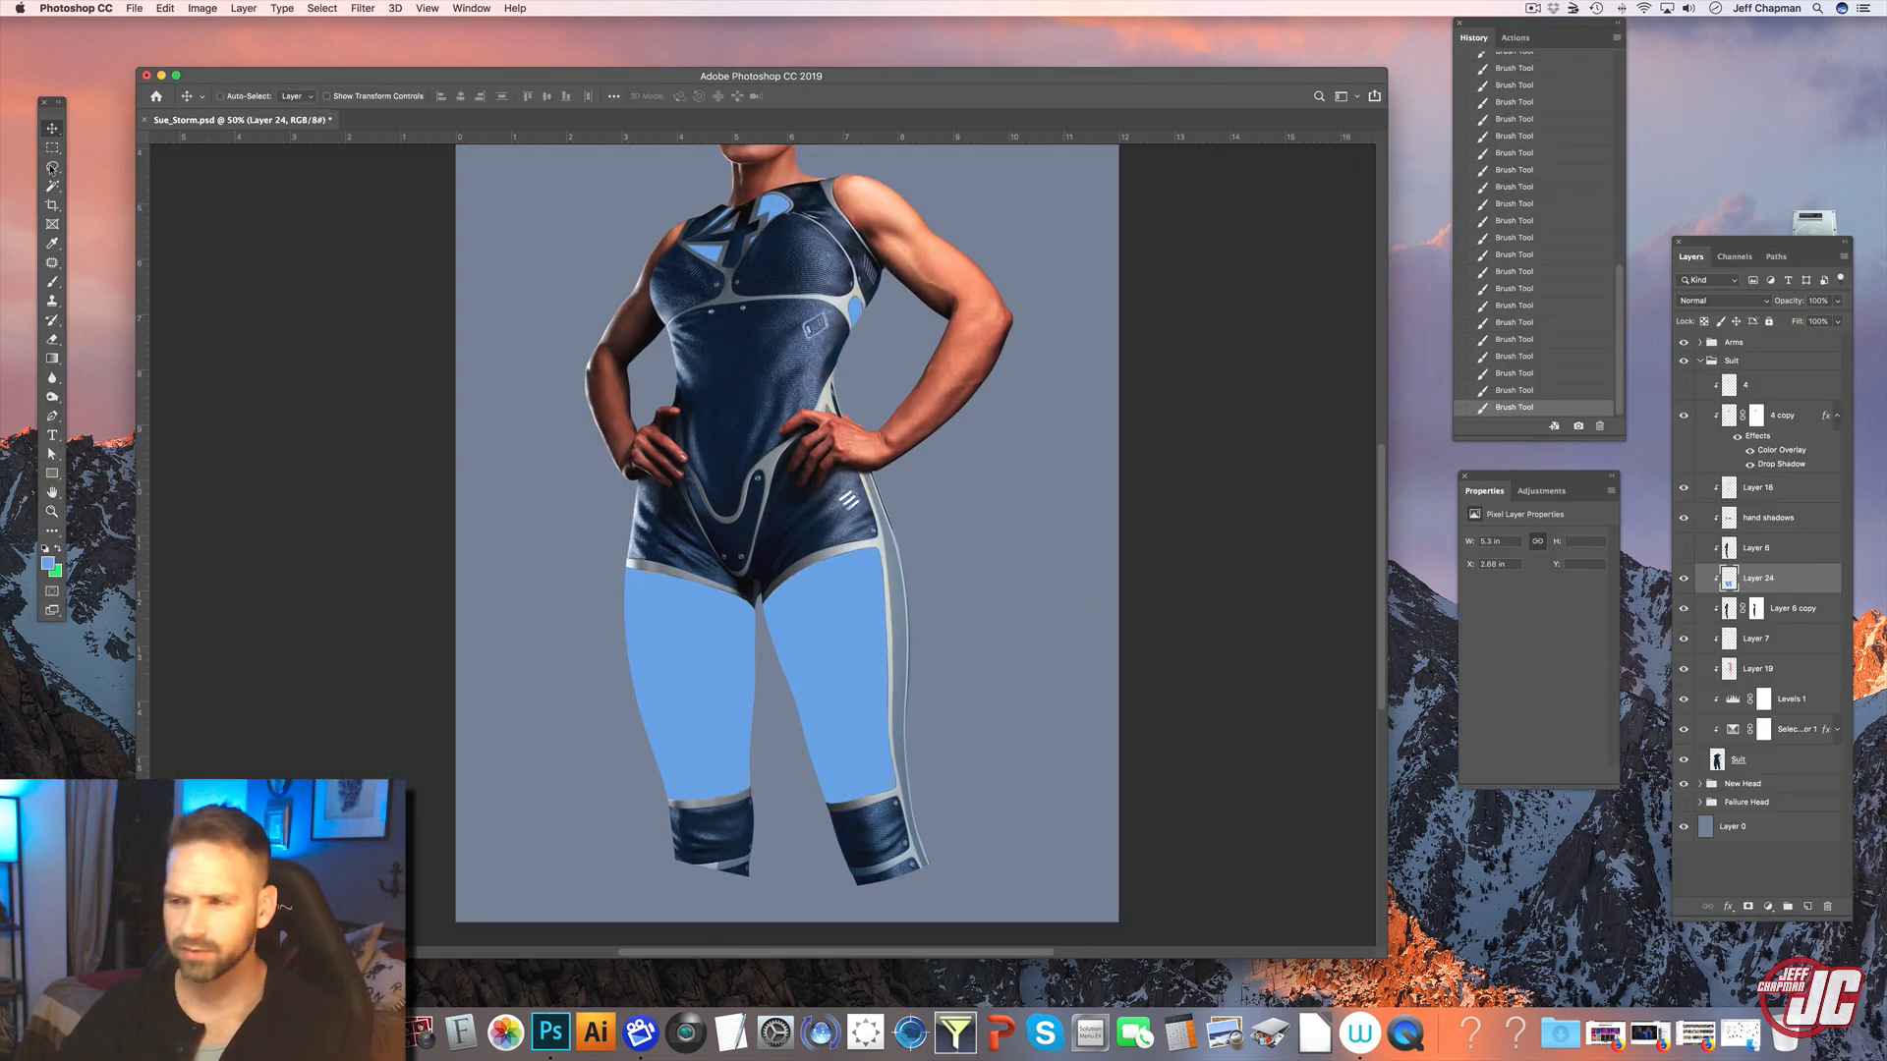
pyautogui.click(1764, 301)
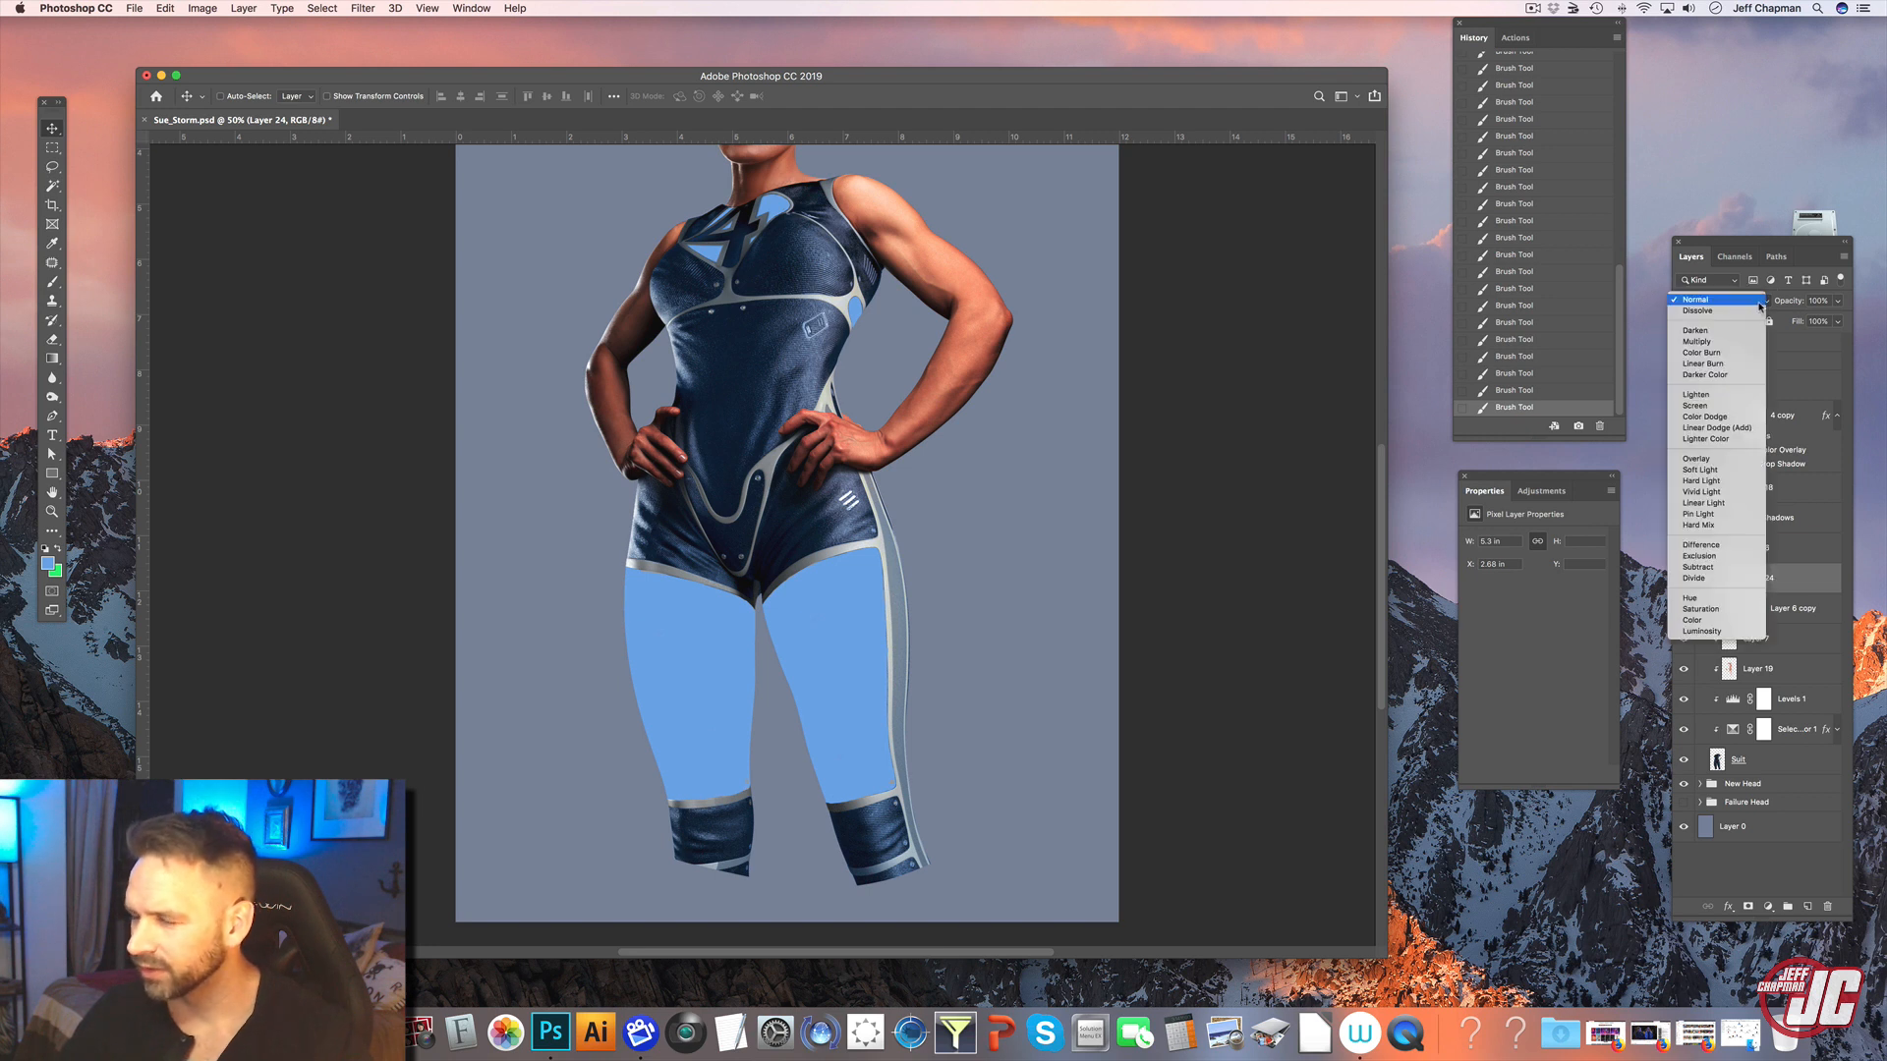
pyautogui.click(1717, 395)
pyautogui.click(1835, 305)
pyautogui.moveTo(1829, 321); pyautogui.dragTo(1803, 324)
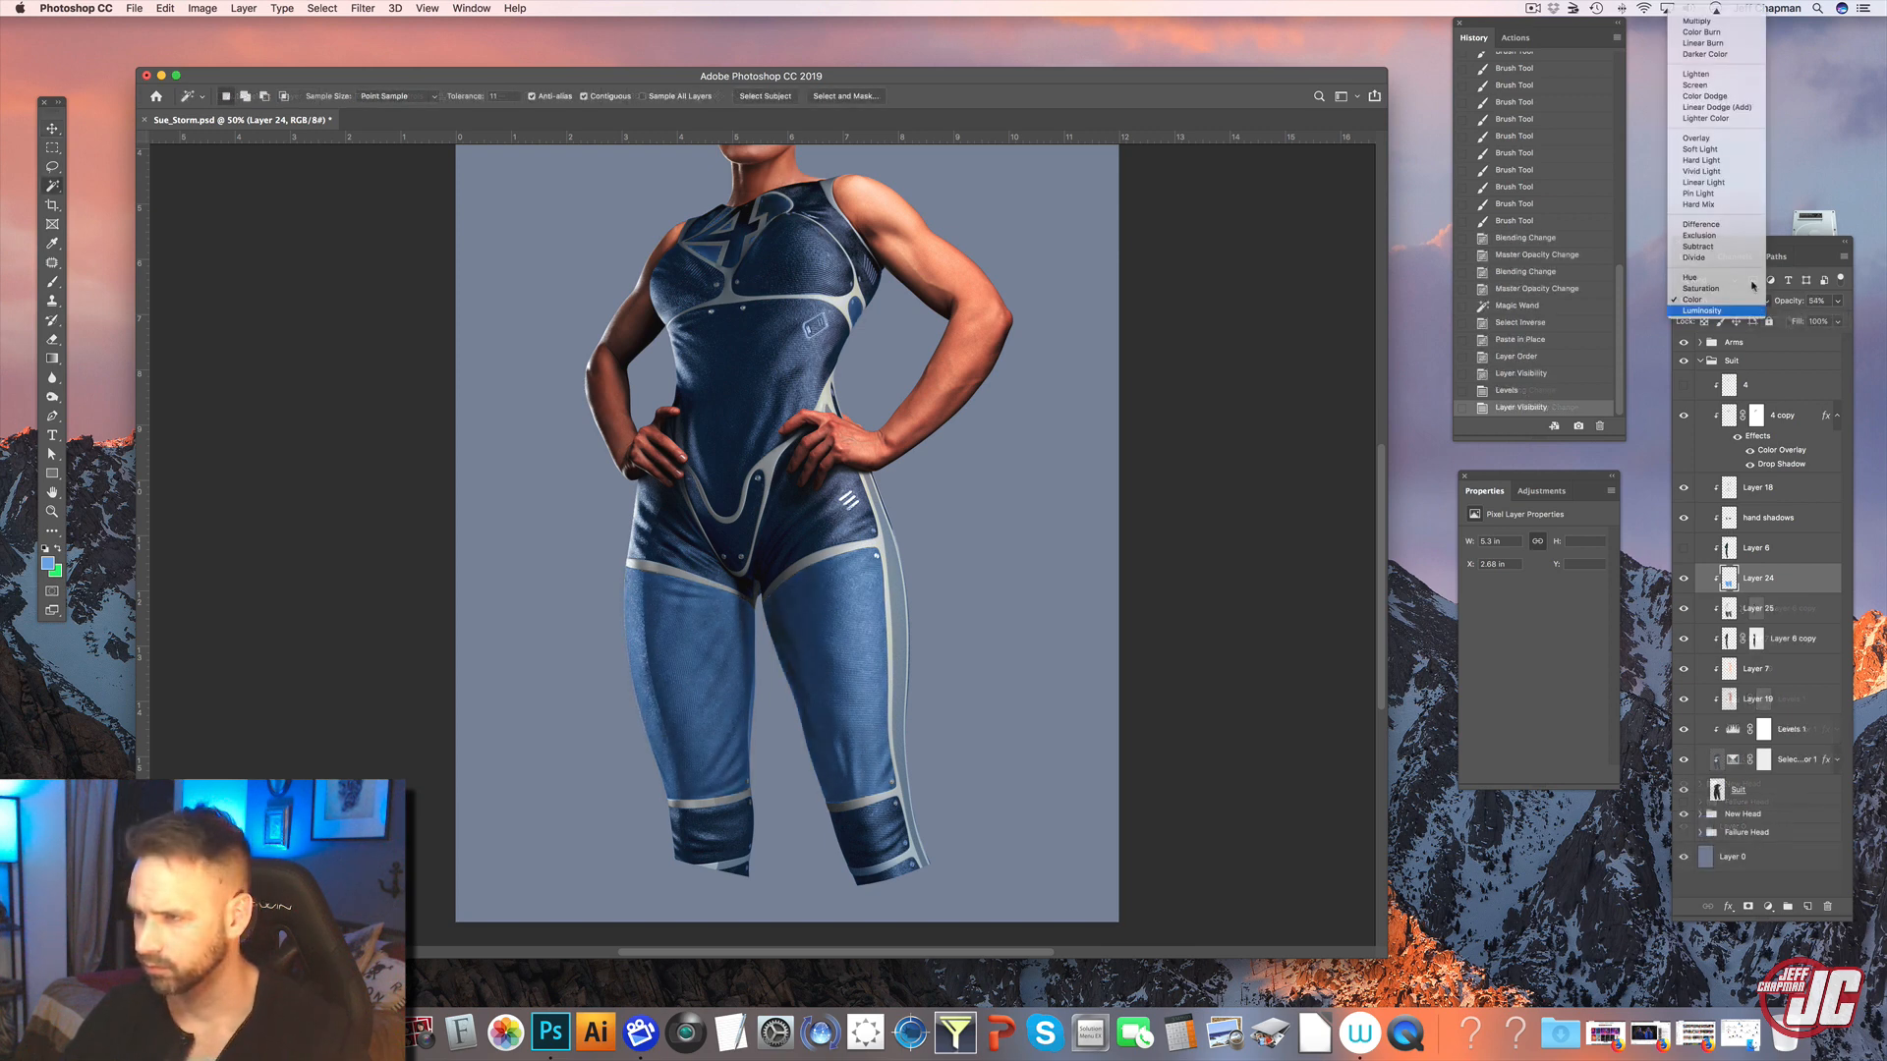
# - Return Layer 24 to the Lighten blend mode and toggle its visibility to compare the tint on the suit
pyautogui.click(1708, 75)
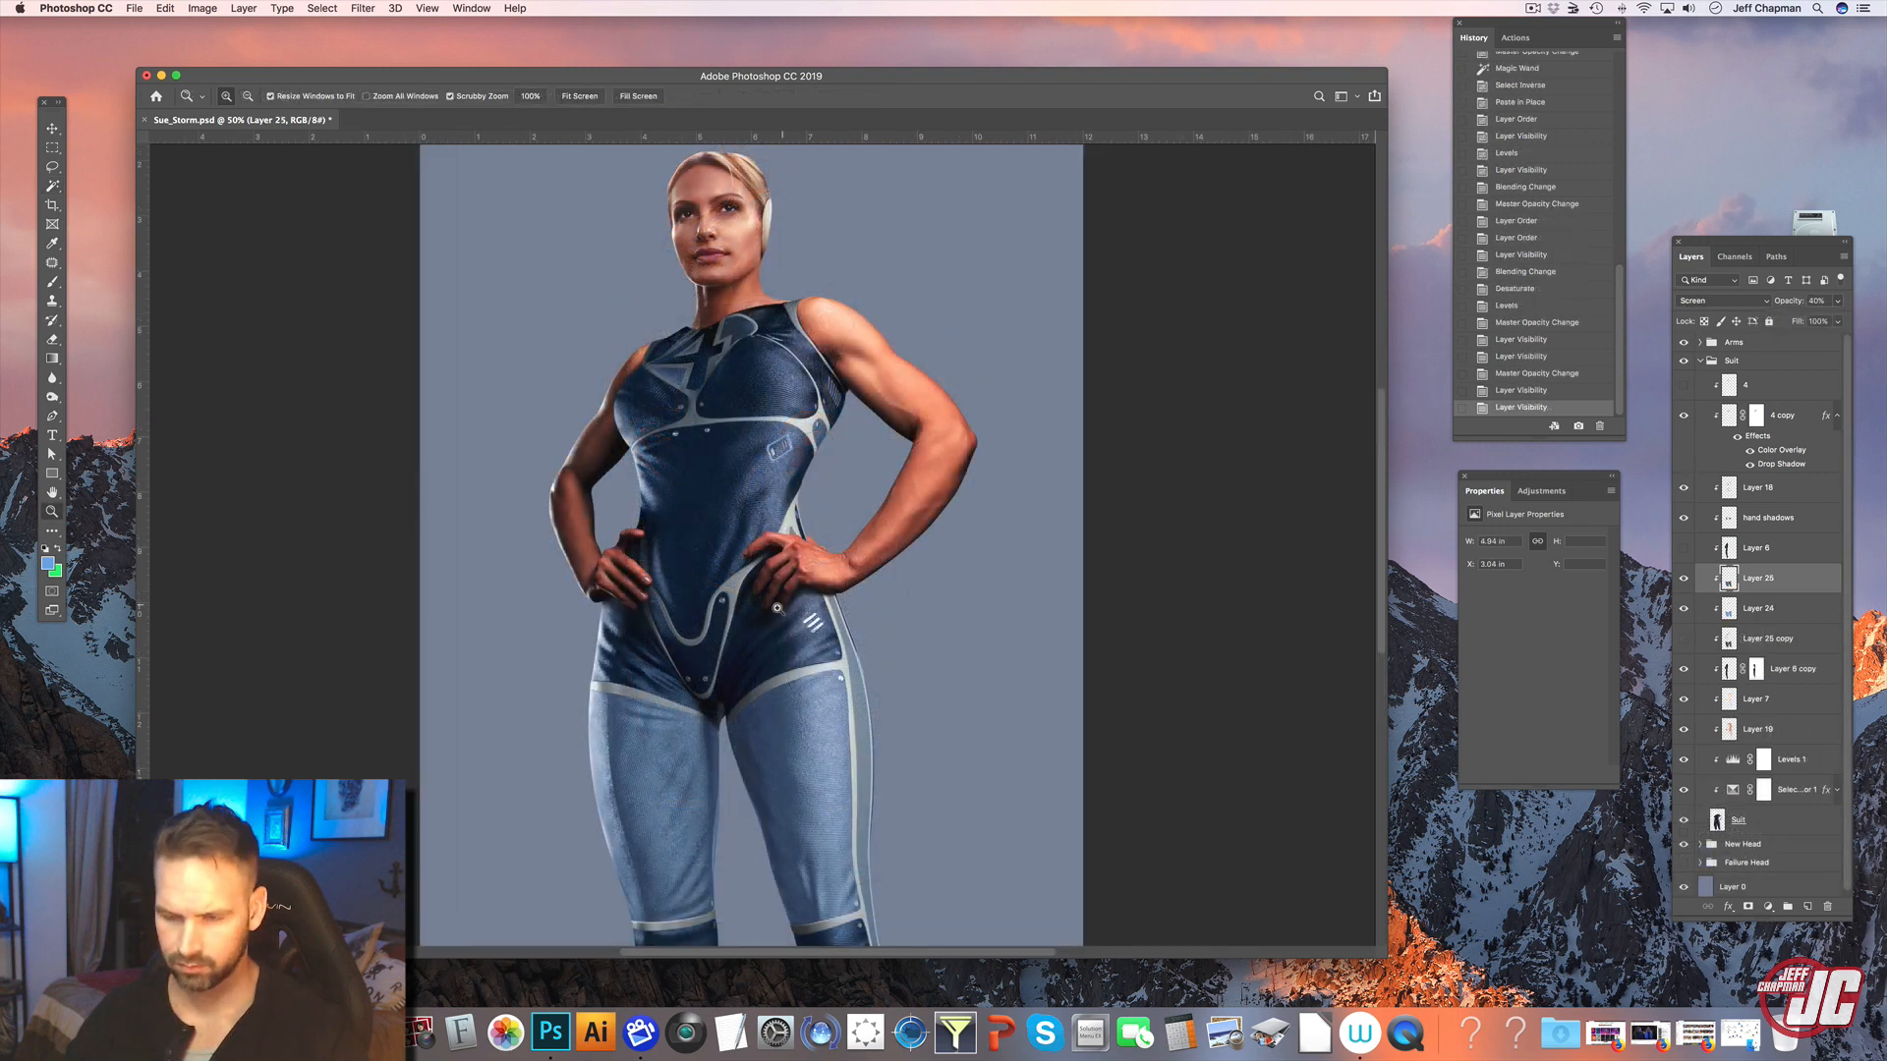
pyautogui.keyDown('alt'); pyautogui.click(776, 607); pyautogui.keyUp('alt')
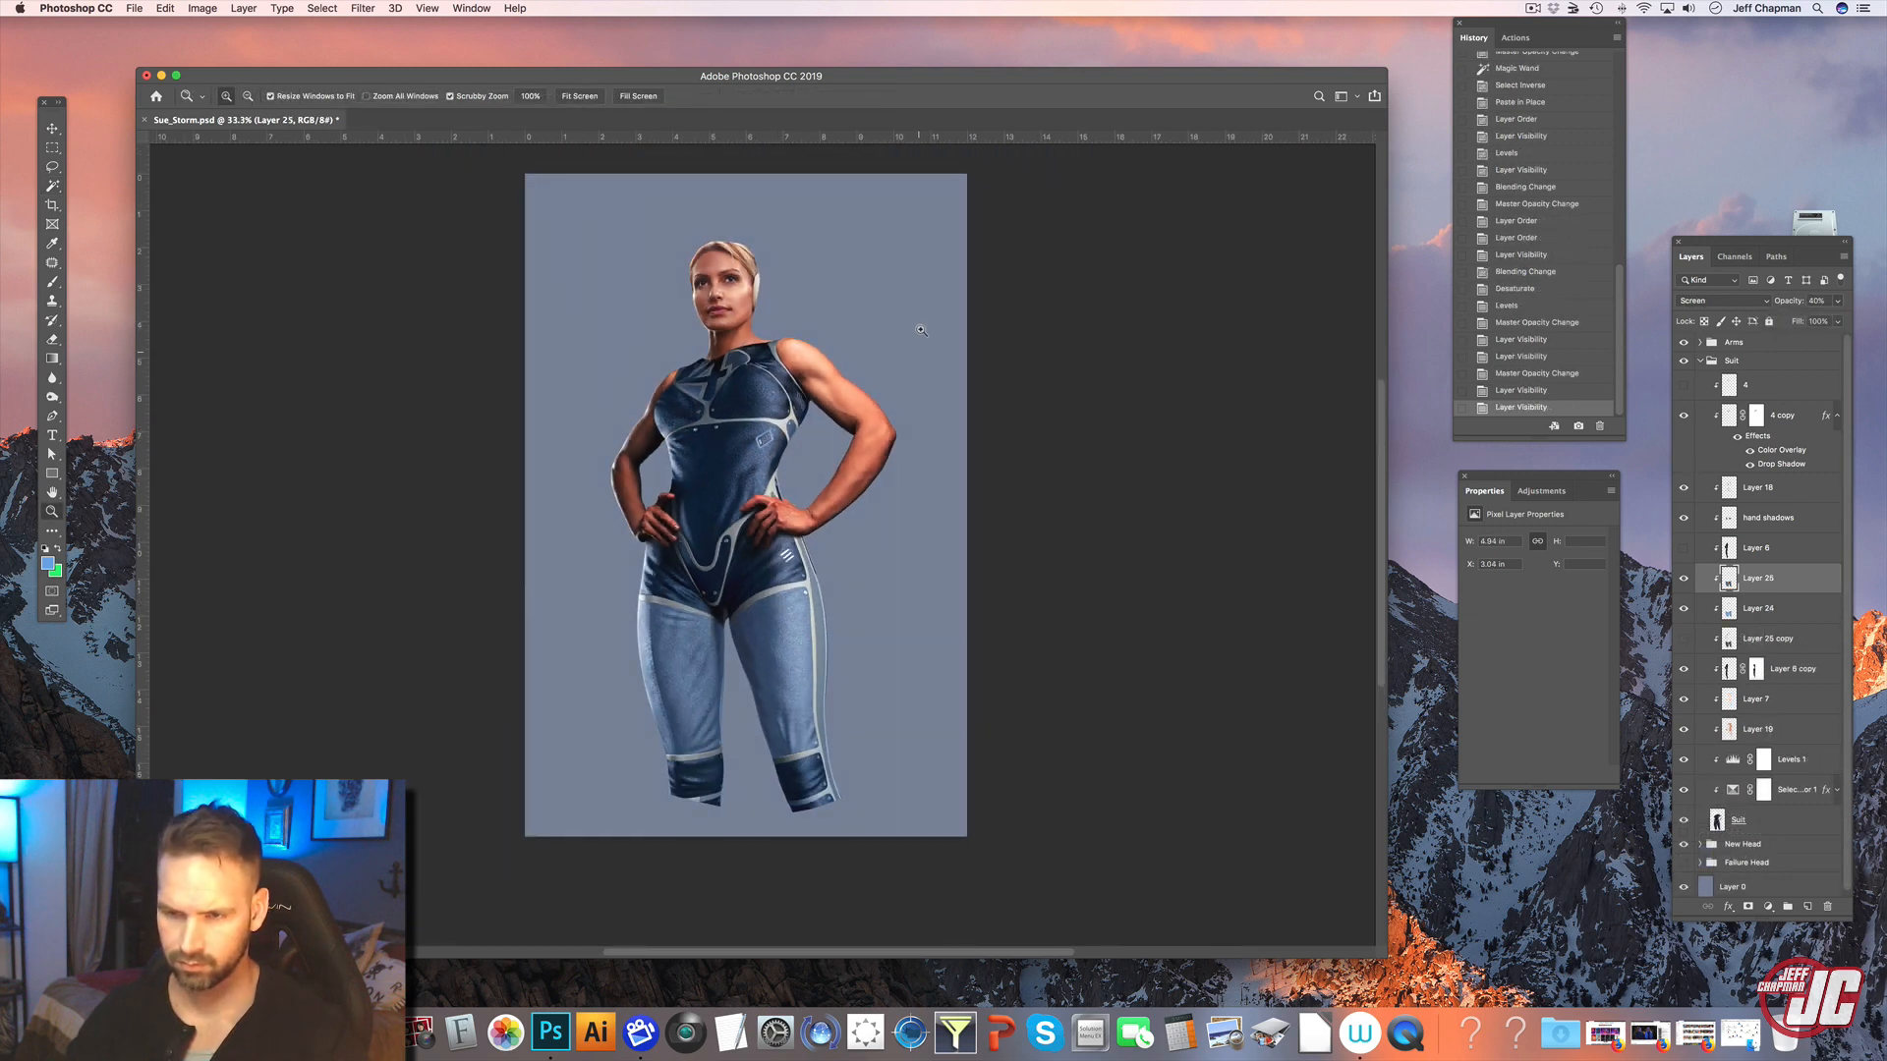
pyautogui.click(744, 644)
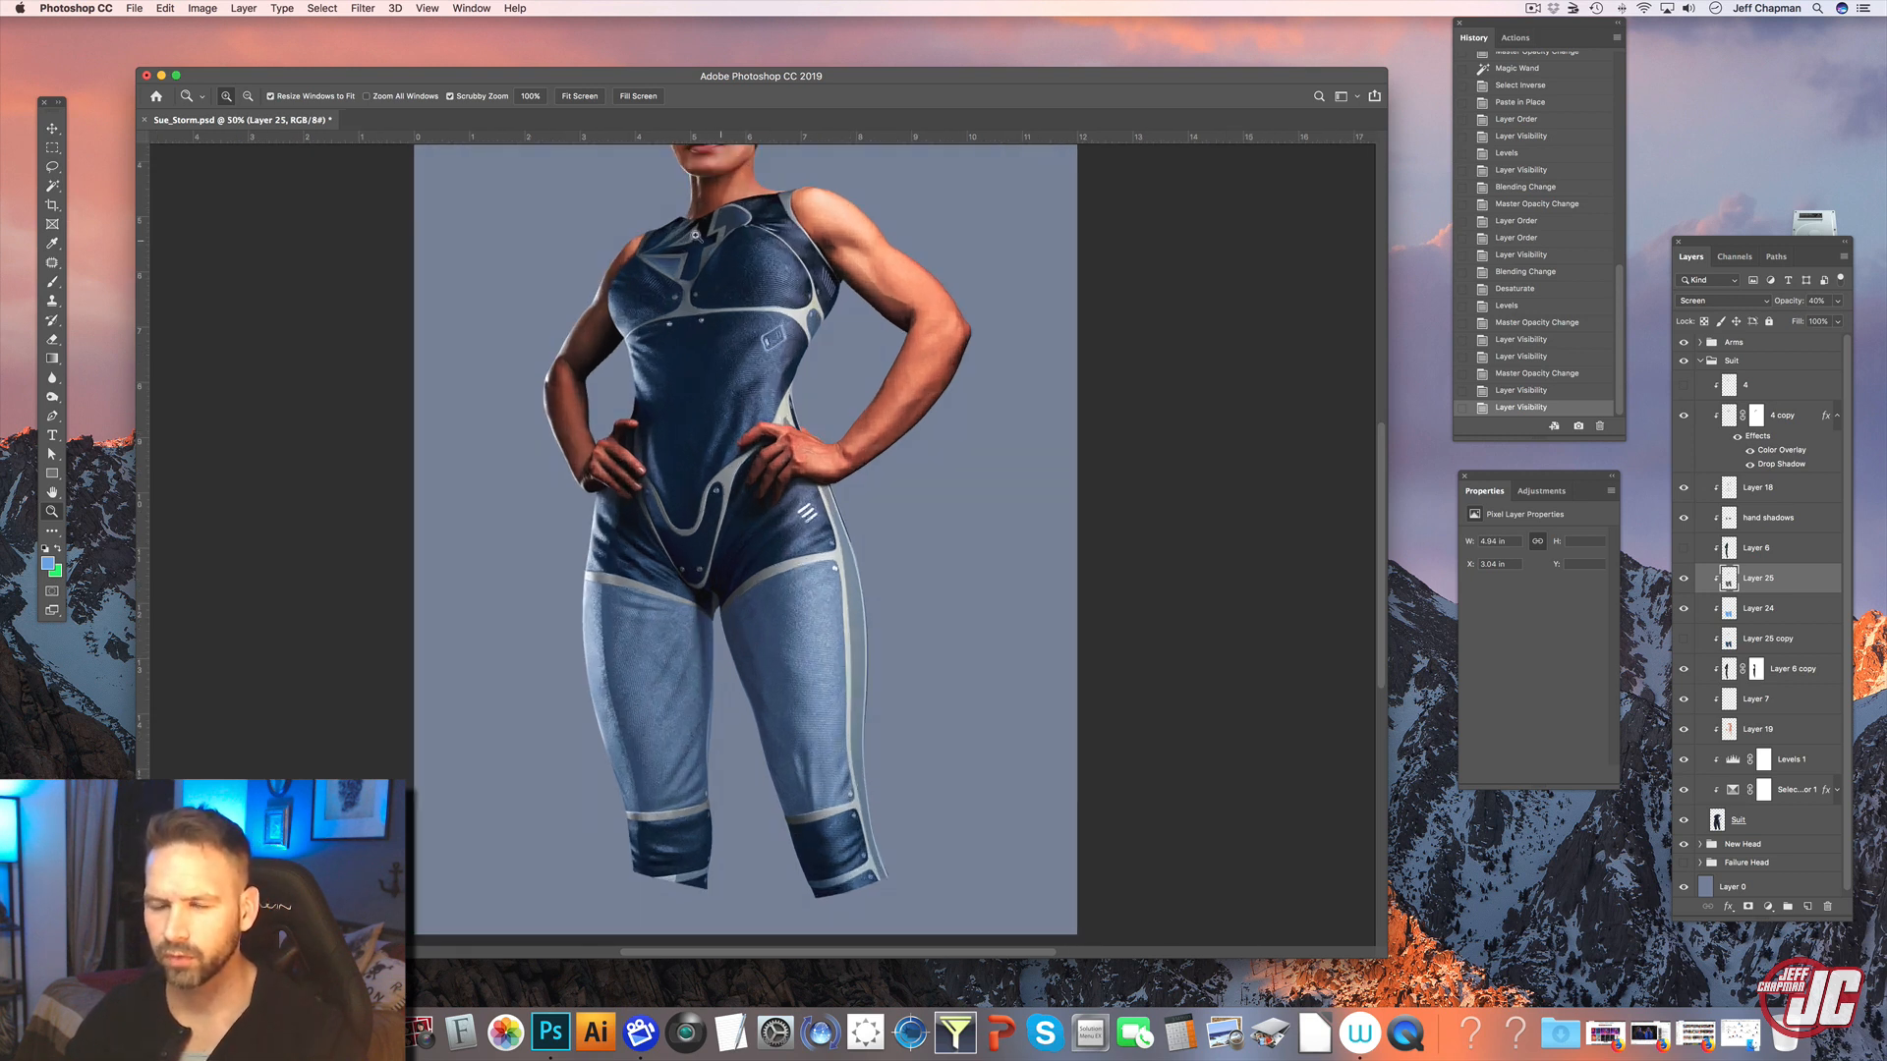
pyautogui.click(1684, 608)
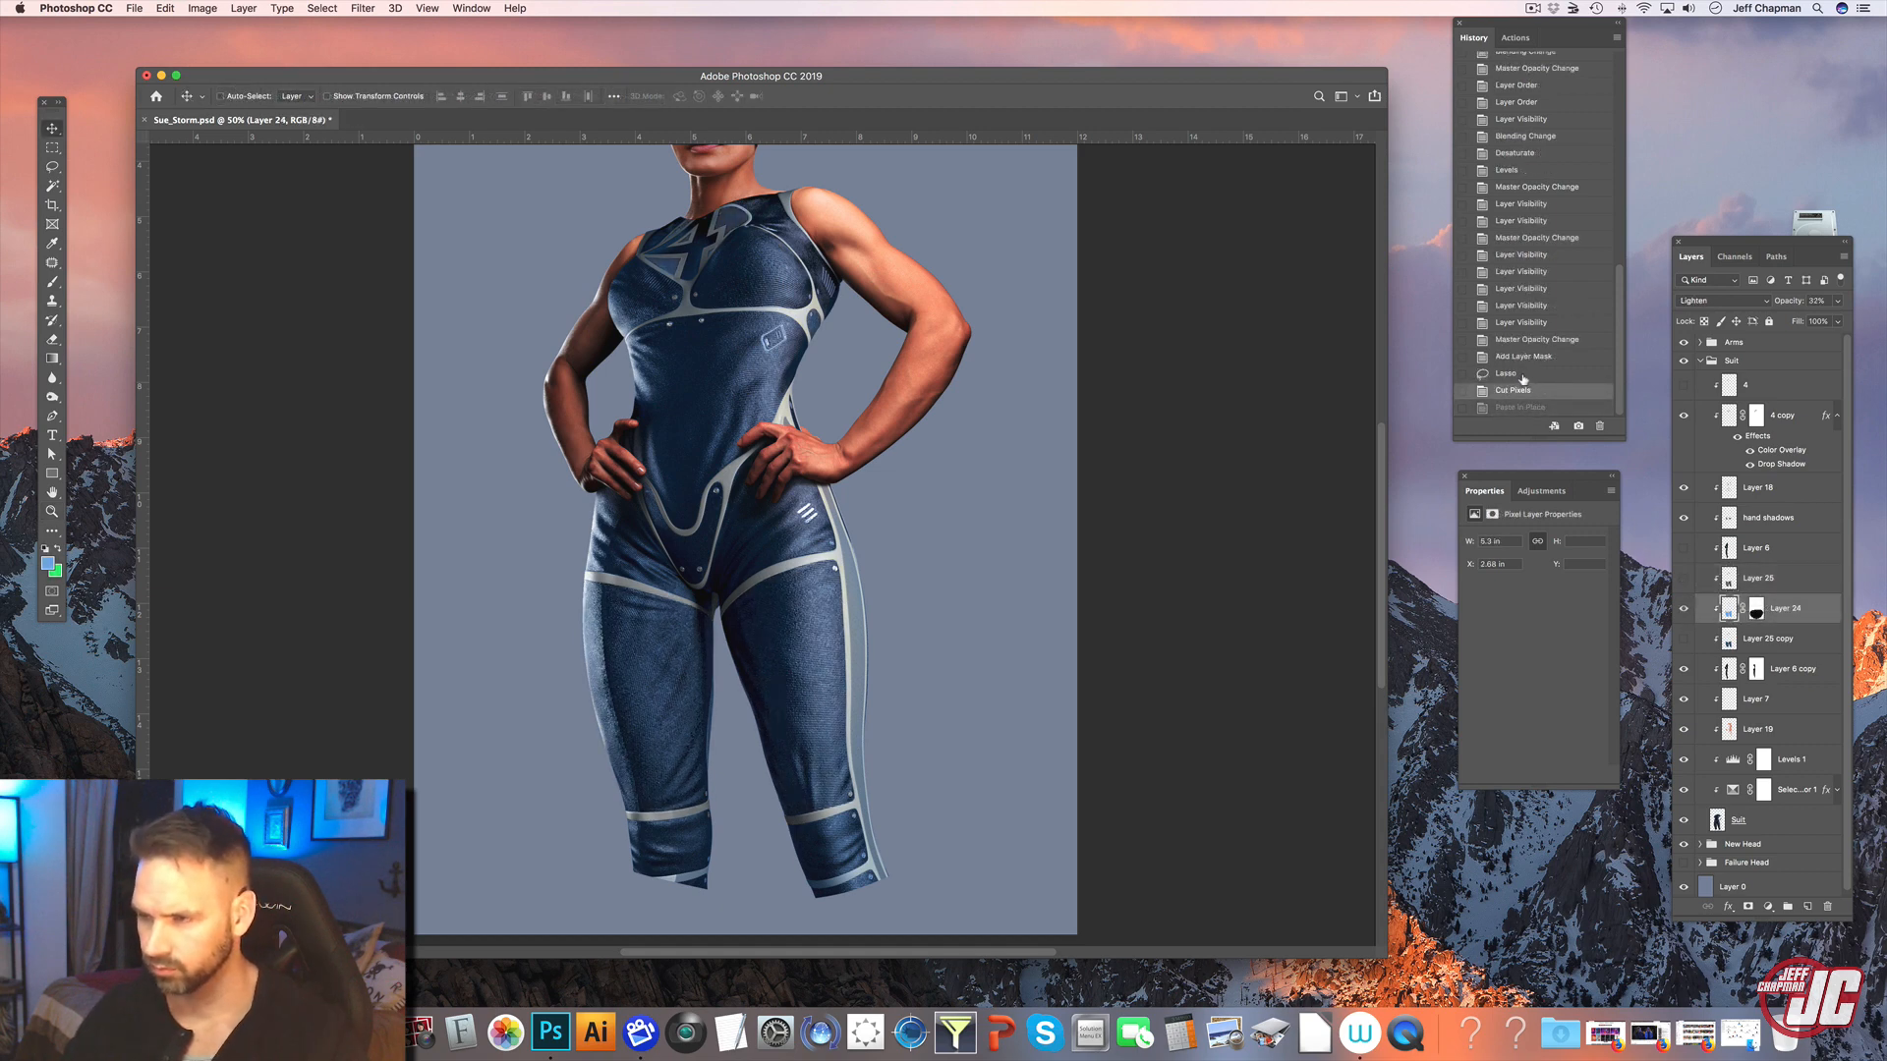
# - Restore the lasso selection around the legs, then cut the thigh paint from Layer 24 and paste it in place on its own layer
pyautogui.click(1522, 375)
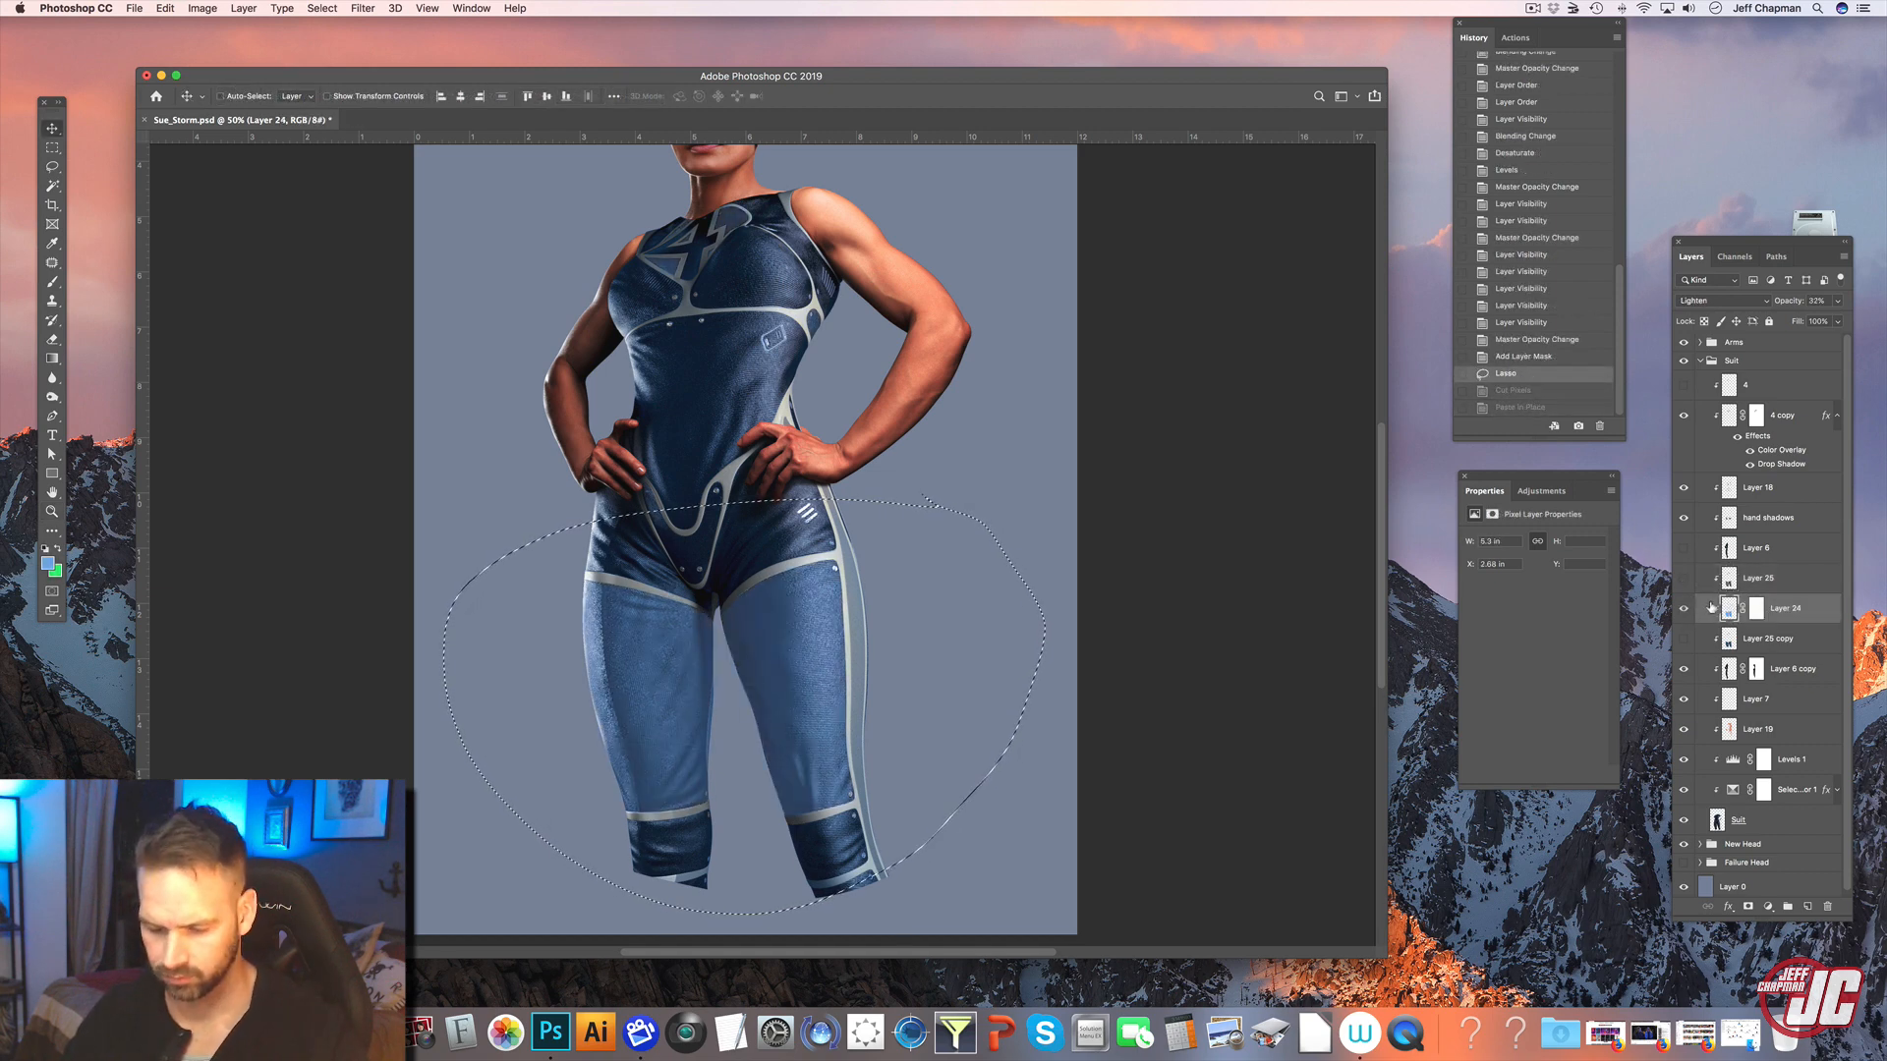
pyautogui.press('super+x')
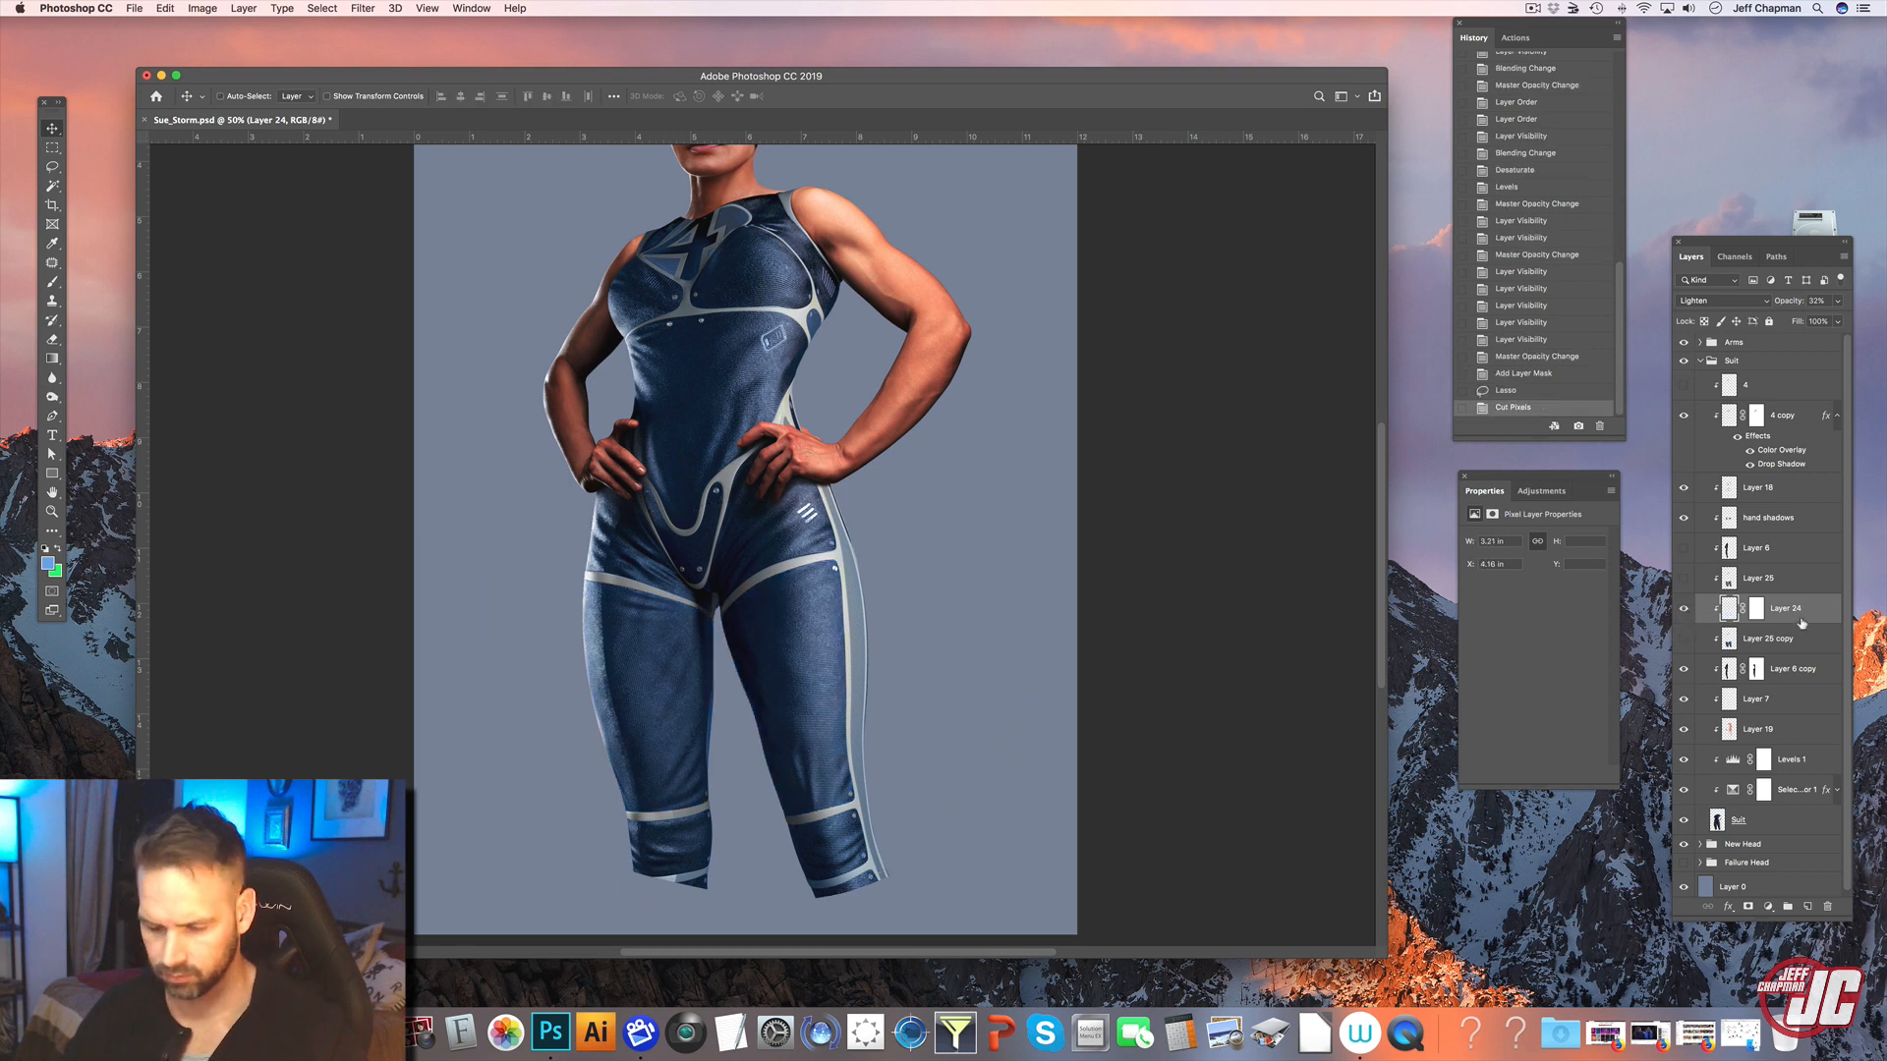
pyautogui.press('shift+super+v')
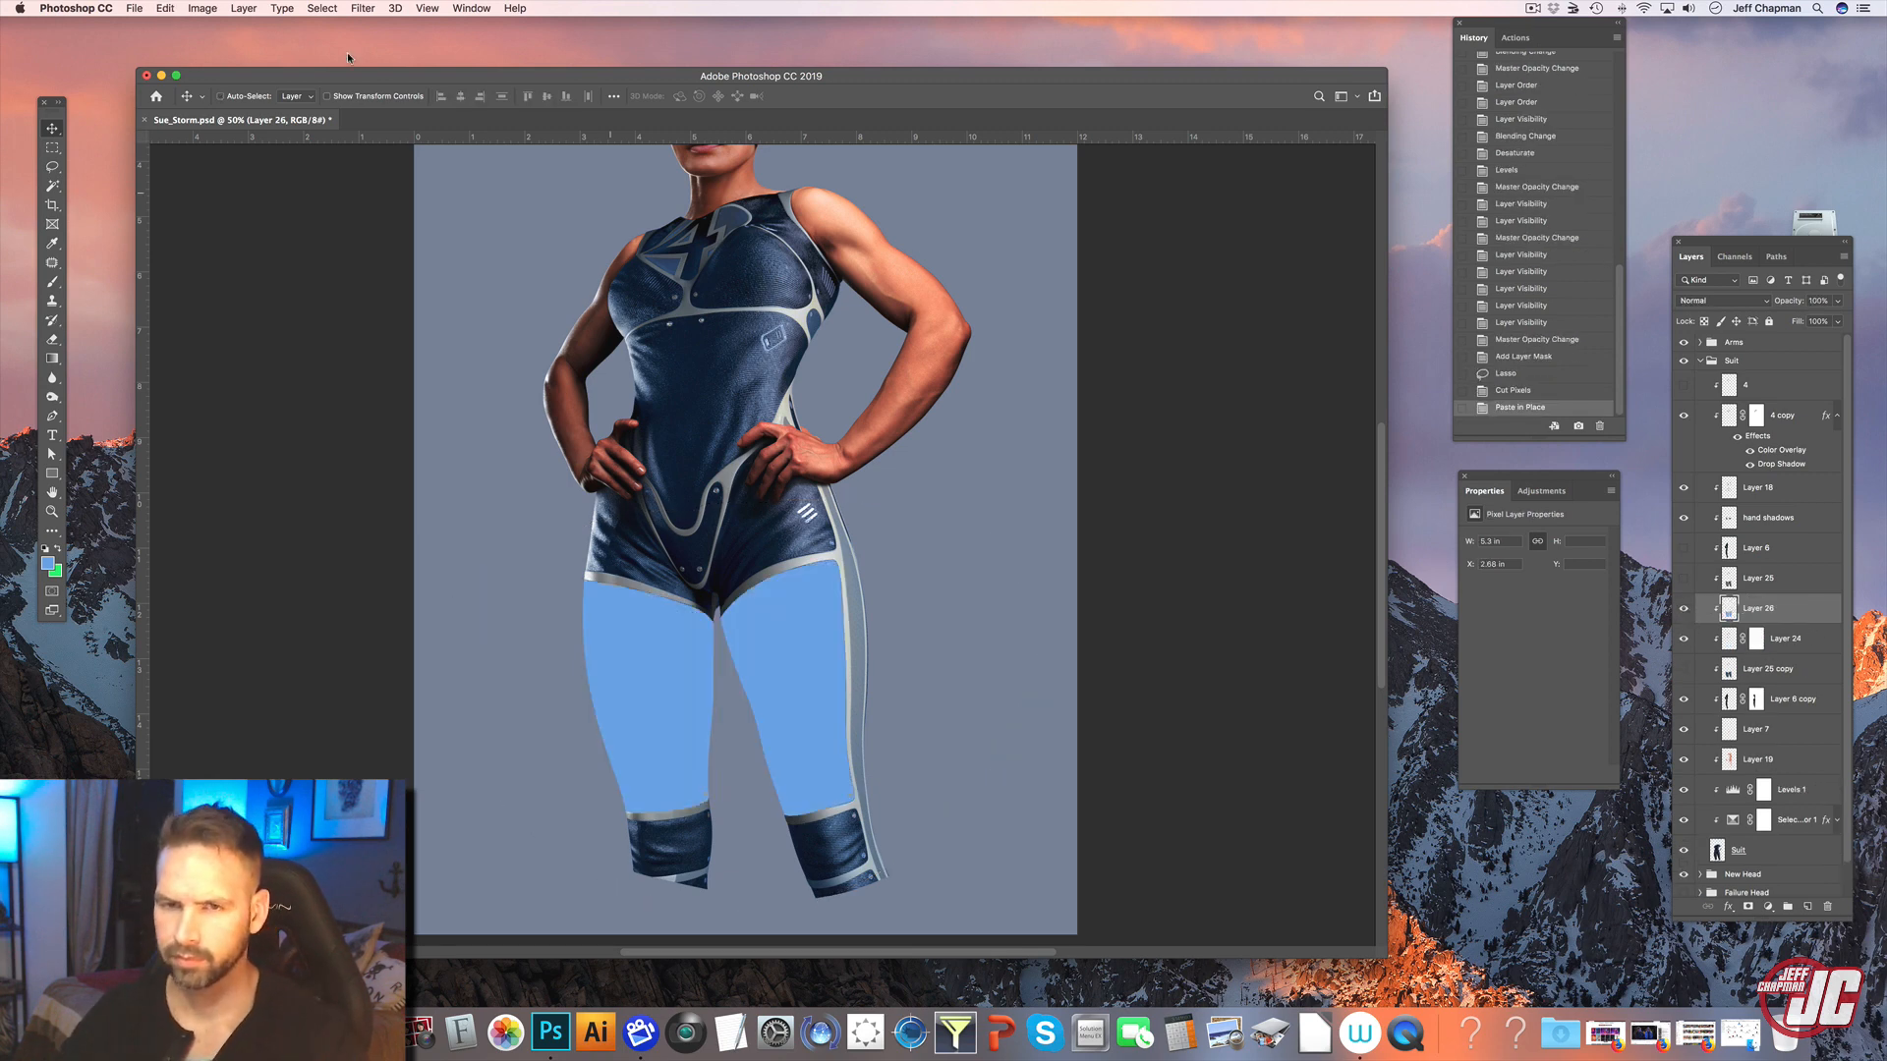
# - Try Darken and Multiply on the pasted thigh layer, keep Multiply, and move the layer directly above Layer 7
pyautogui.click(204, 8)
pyautogui.click(1747, 304)
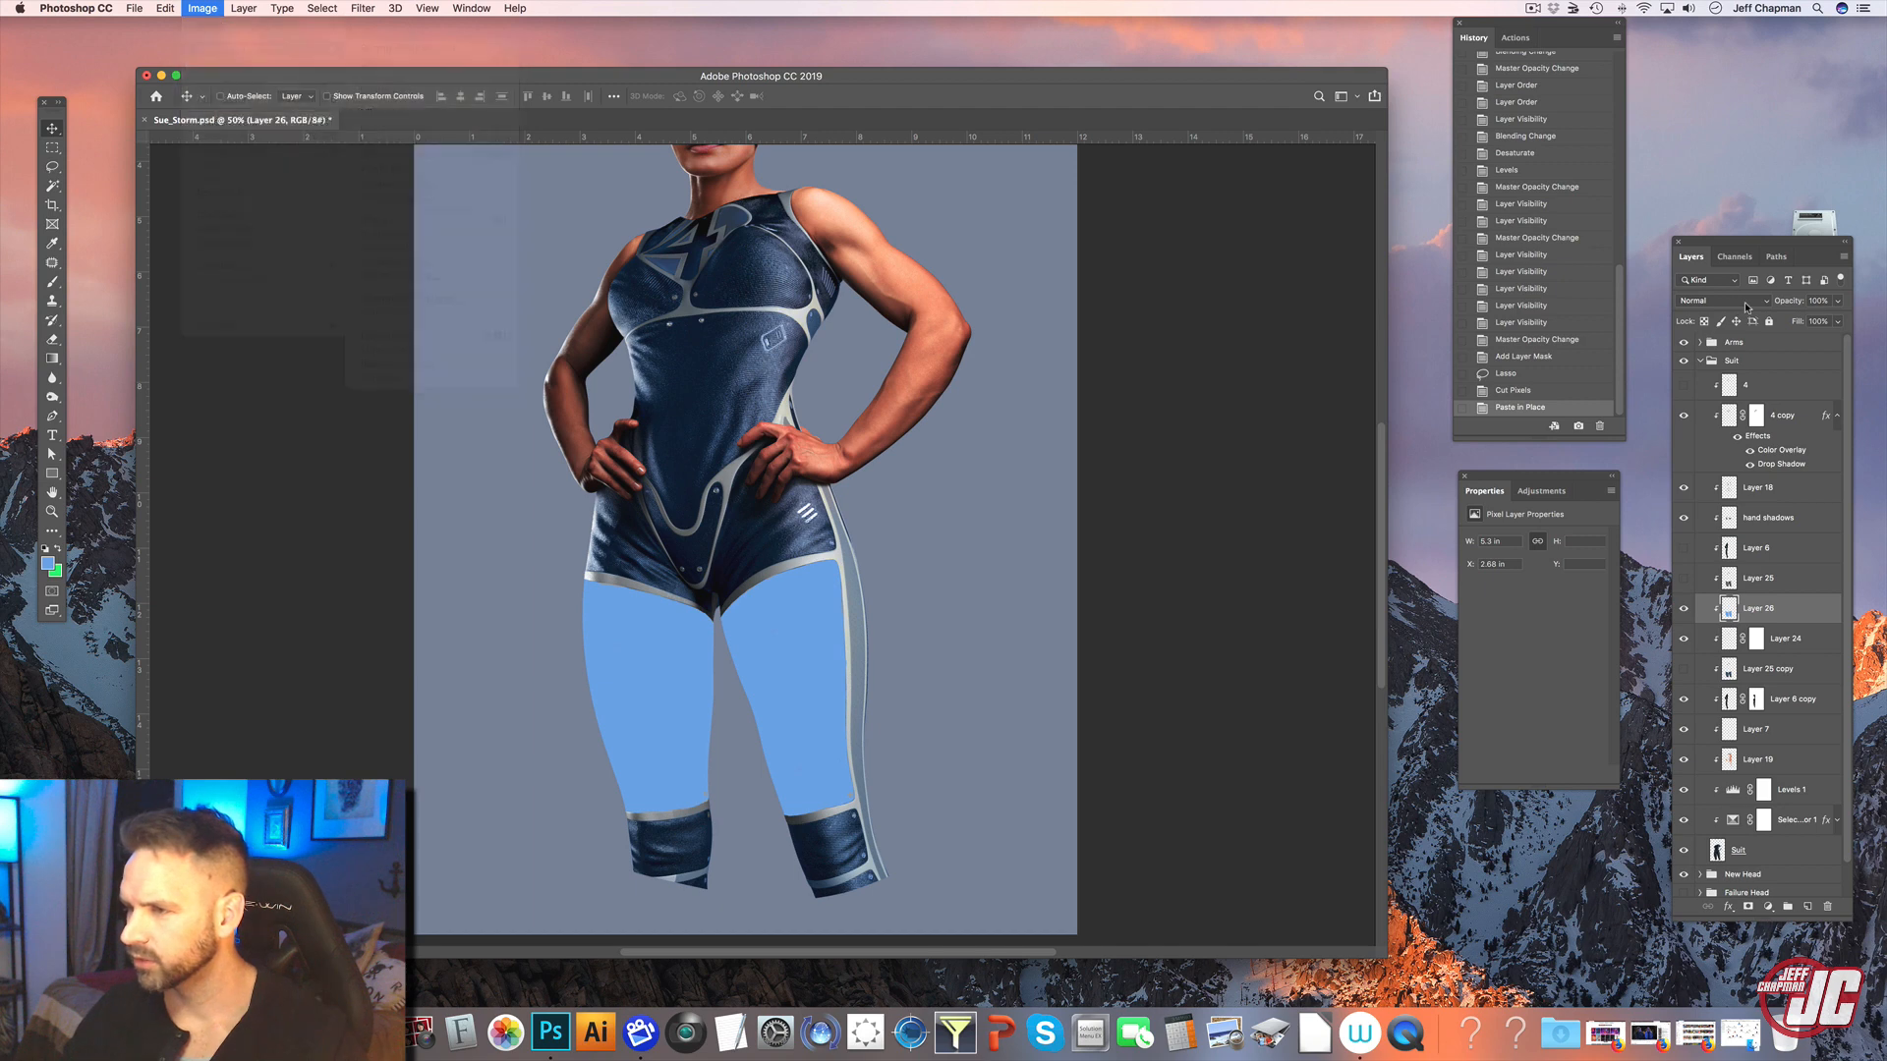
pyautogui.click(1750, 304)
pyautogui.click(1732, 342)
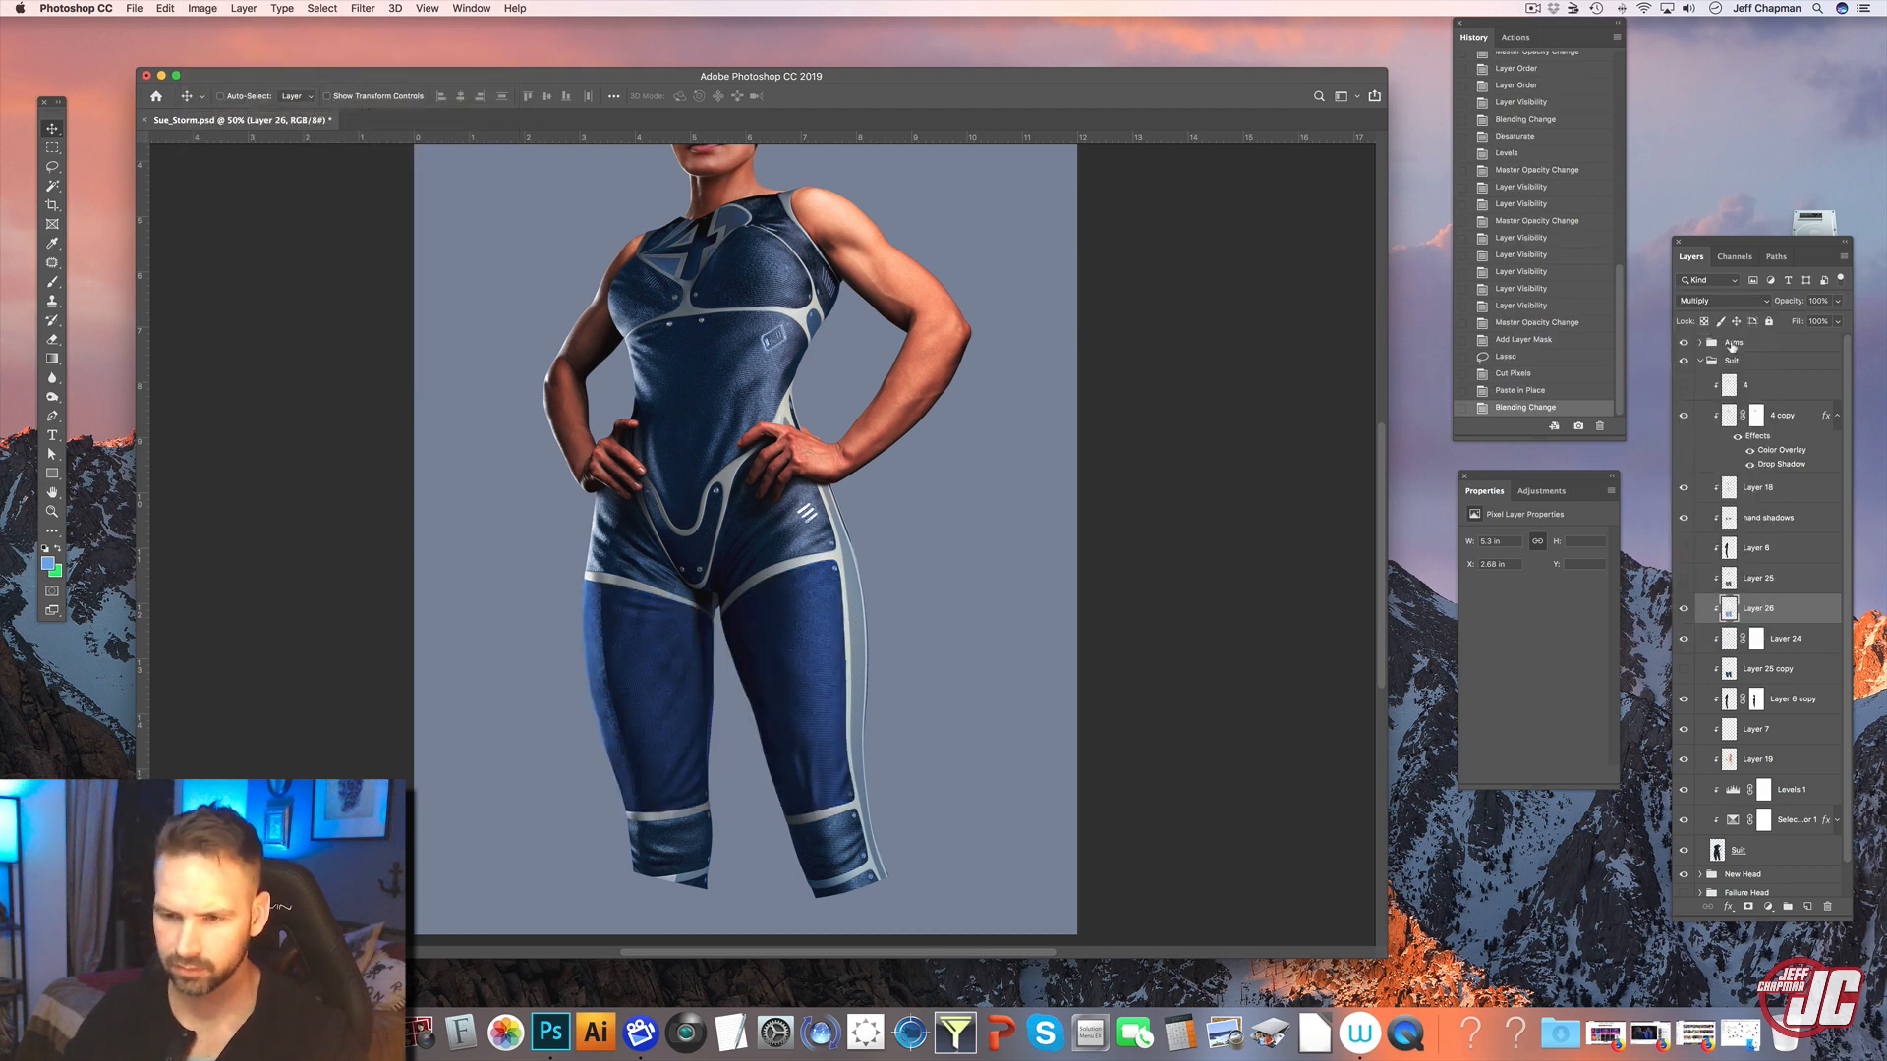
pyautogui.click(1736, 303)
pyautogui.click(1718, 289)
pyautogui.click(1708, 301)
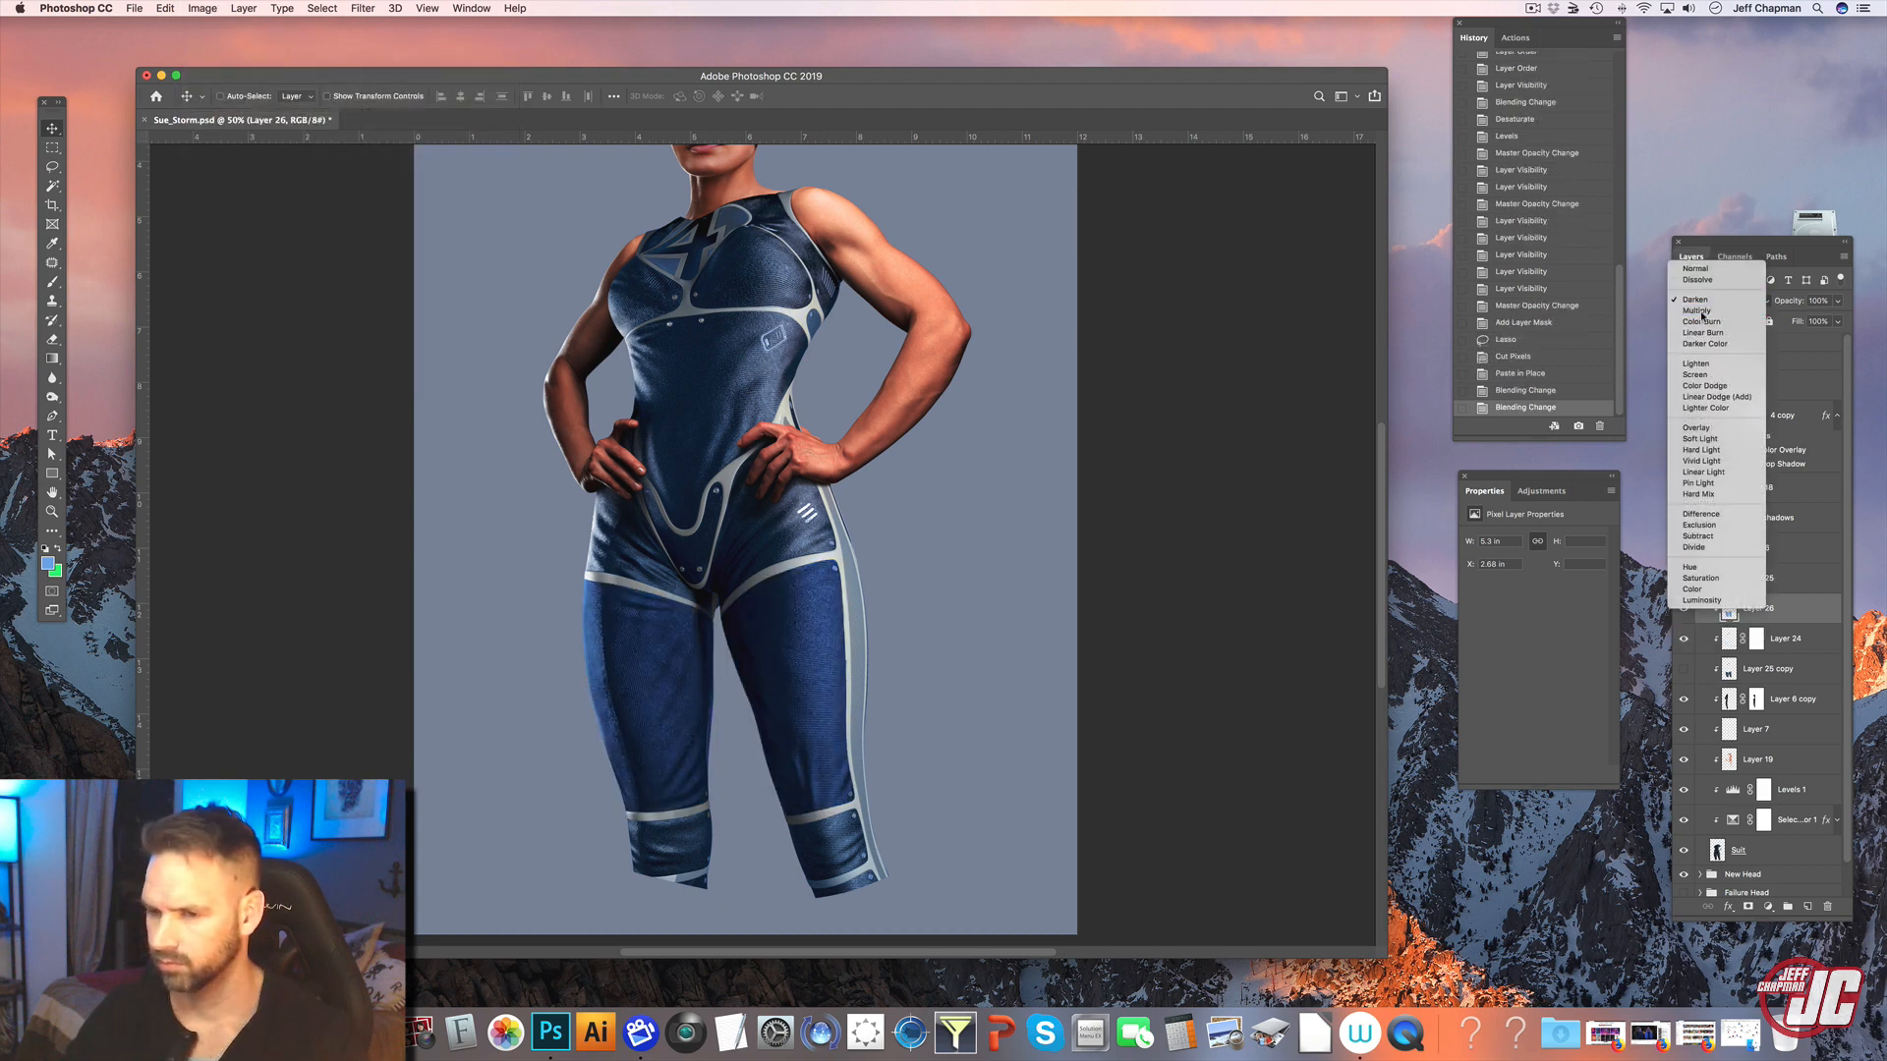
pyautogui.click(1693, 314)
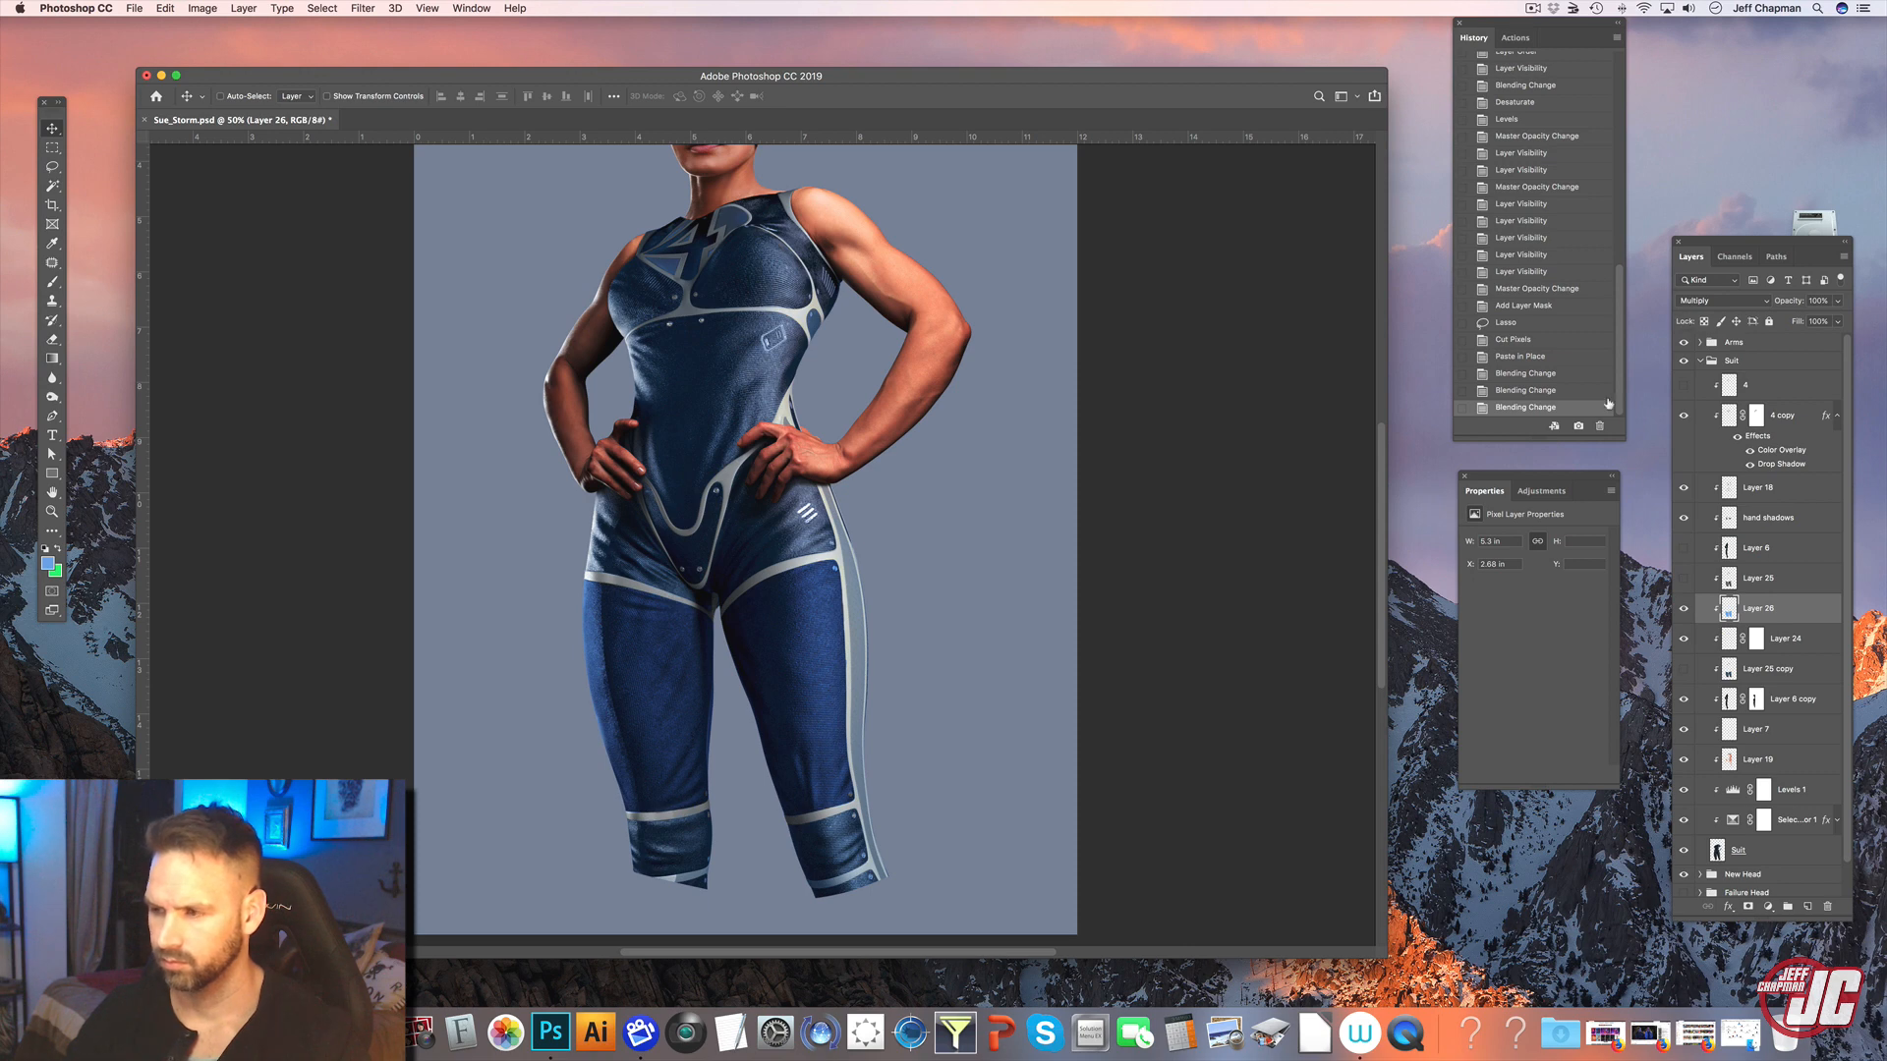
pyautogui.moveTo(1791, 616); pyautogui.dragTo(1817, 715)
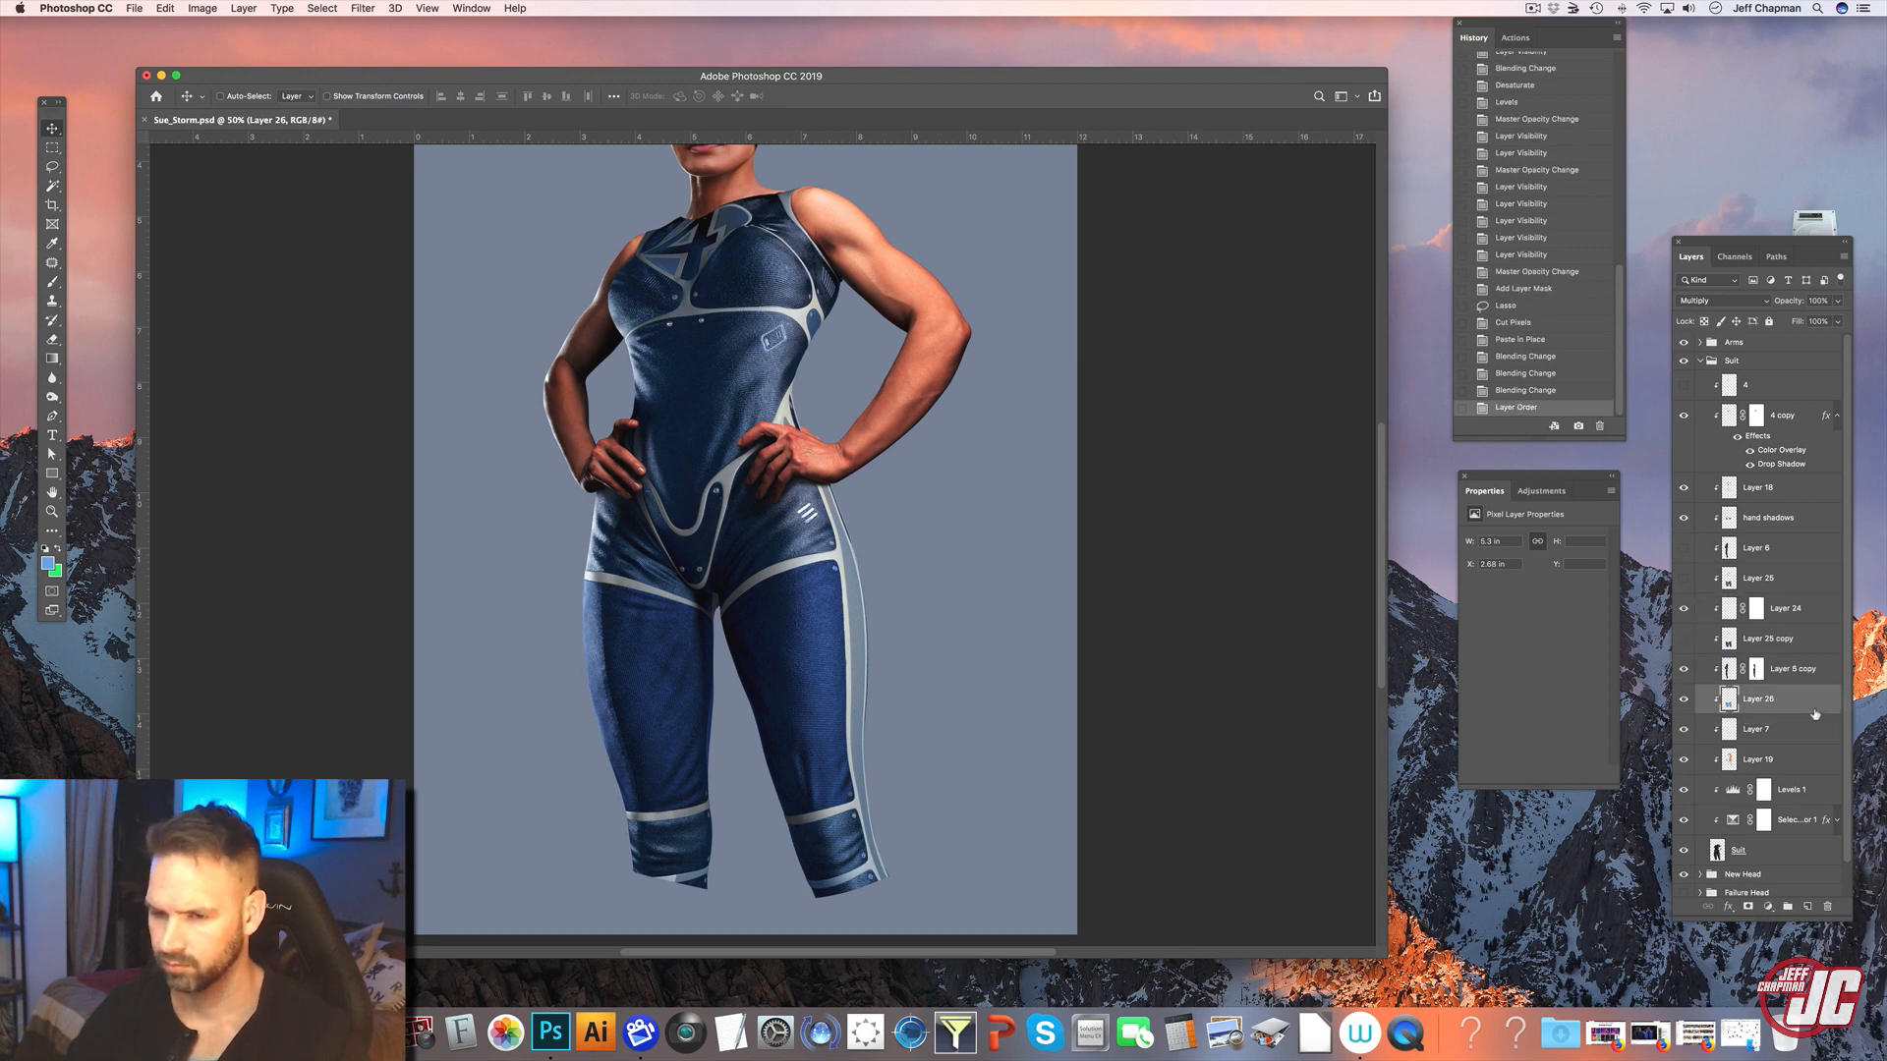
# - Mute the blue of the pasted thigh layer with Hue/Saturation and reduce the layer's opacity to 76%
pyautogui.click(202, 8)
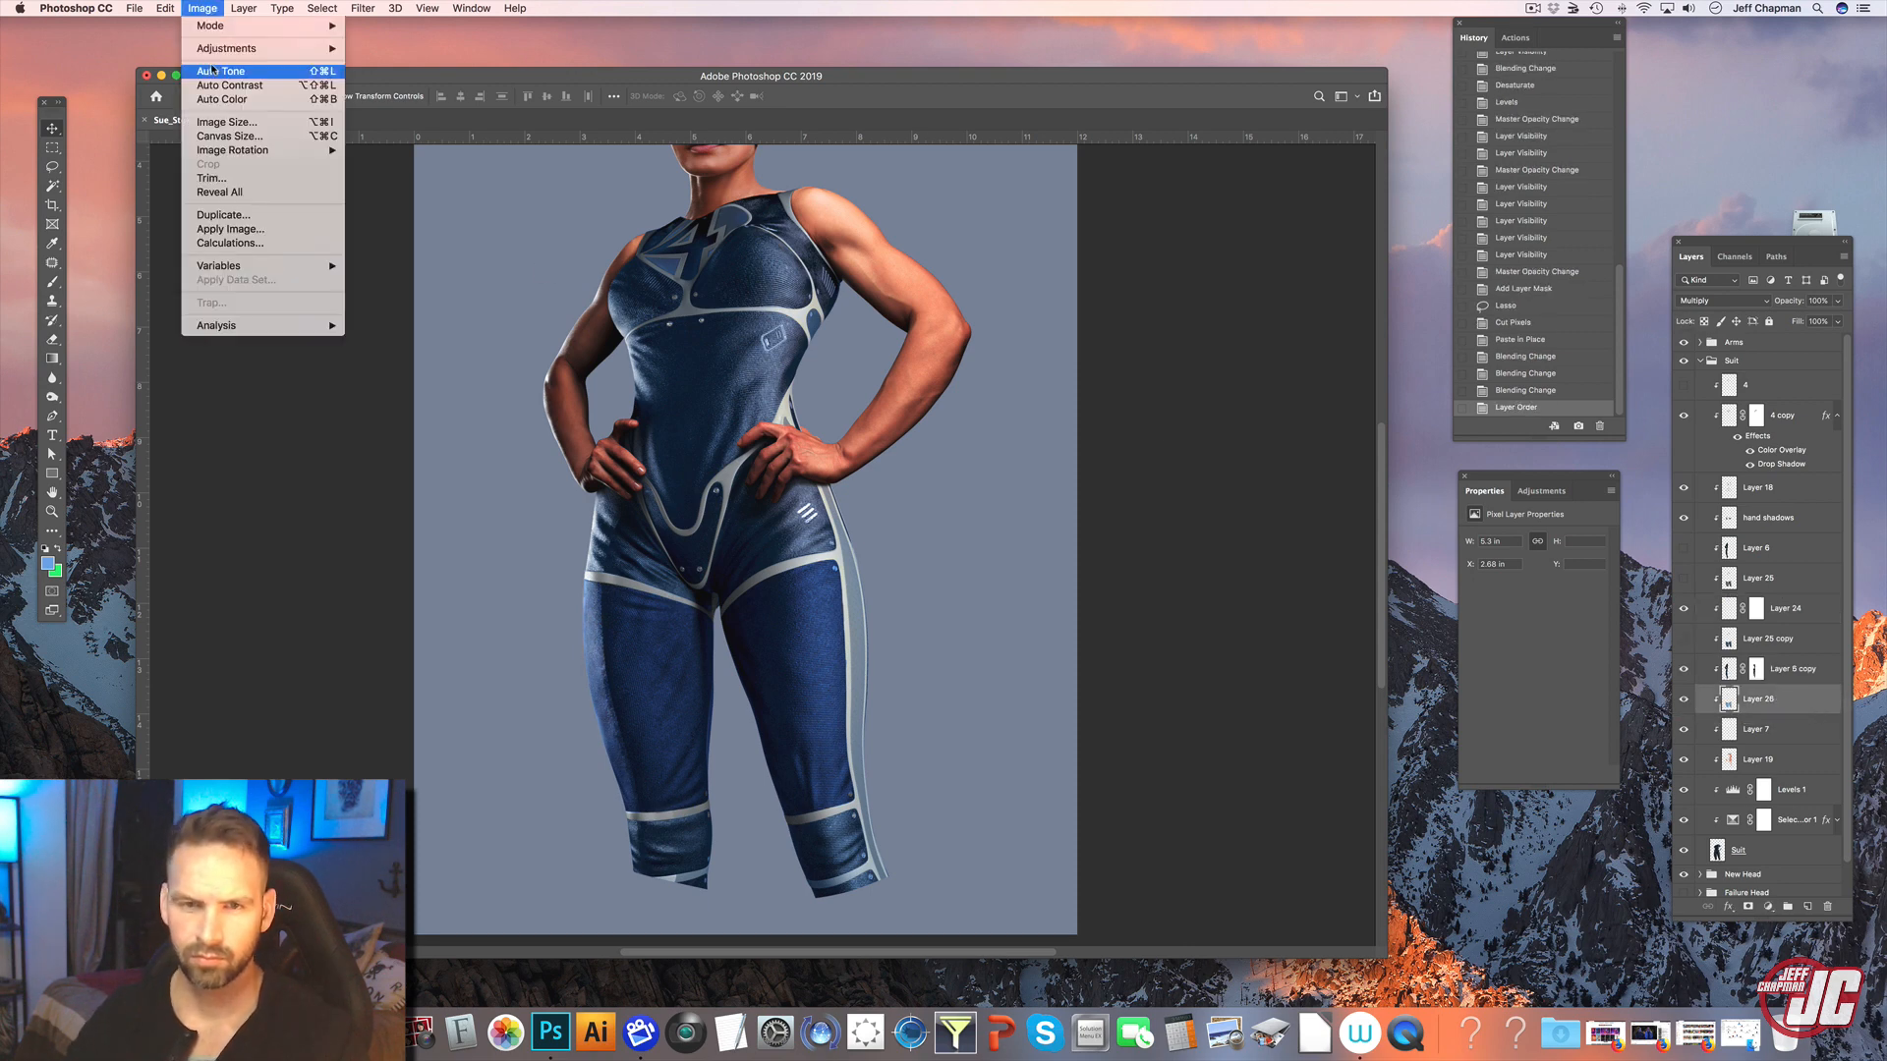
pyautogui.moveTo(255, 48)
pyautogui.click(422, 129)
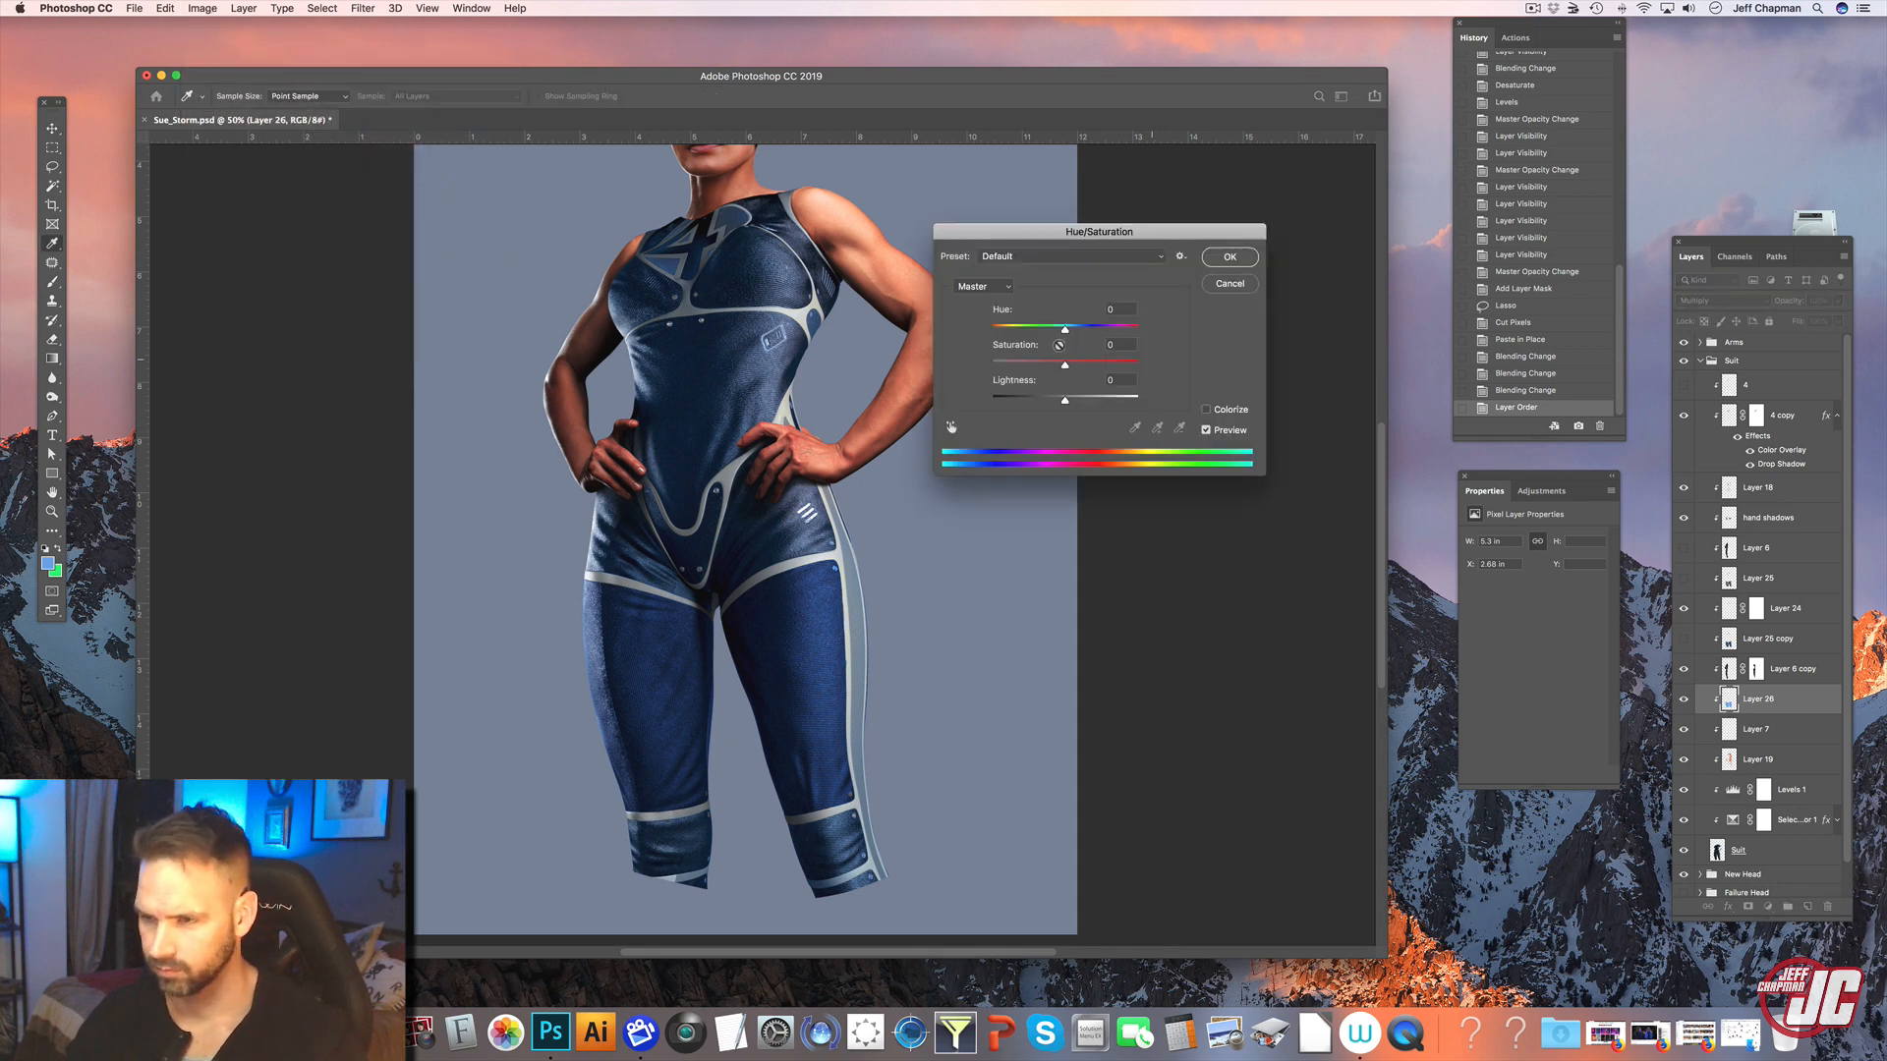
pyautogui.moveTo(1047, 403); pyautogui.dragTo(1041, 403)
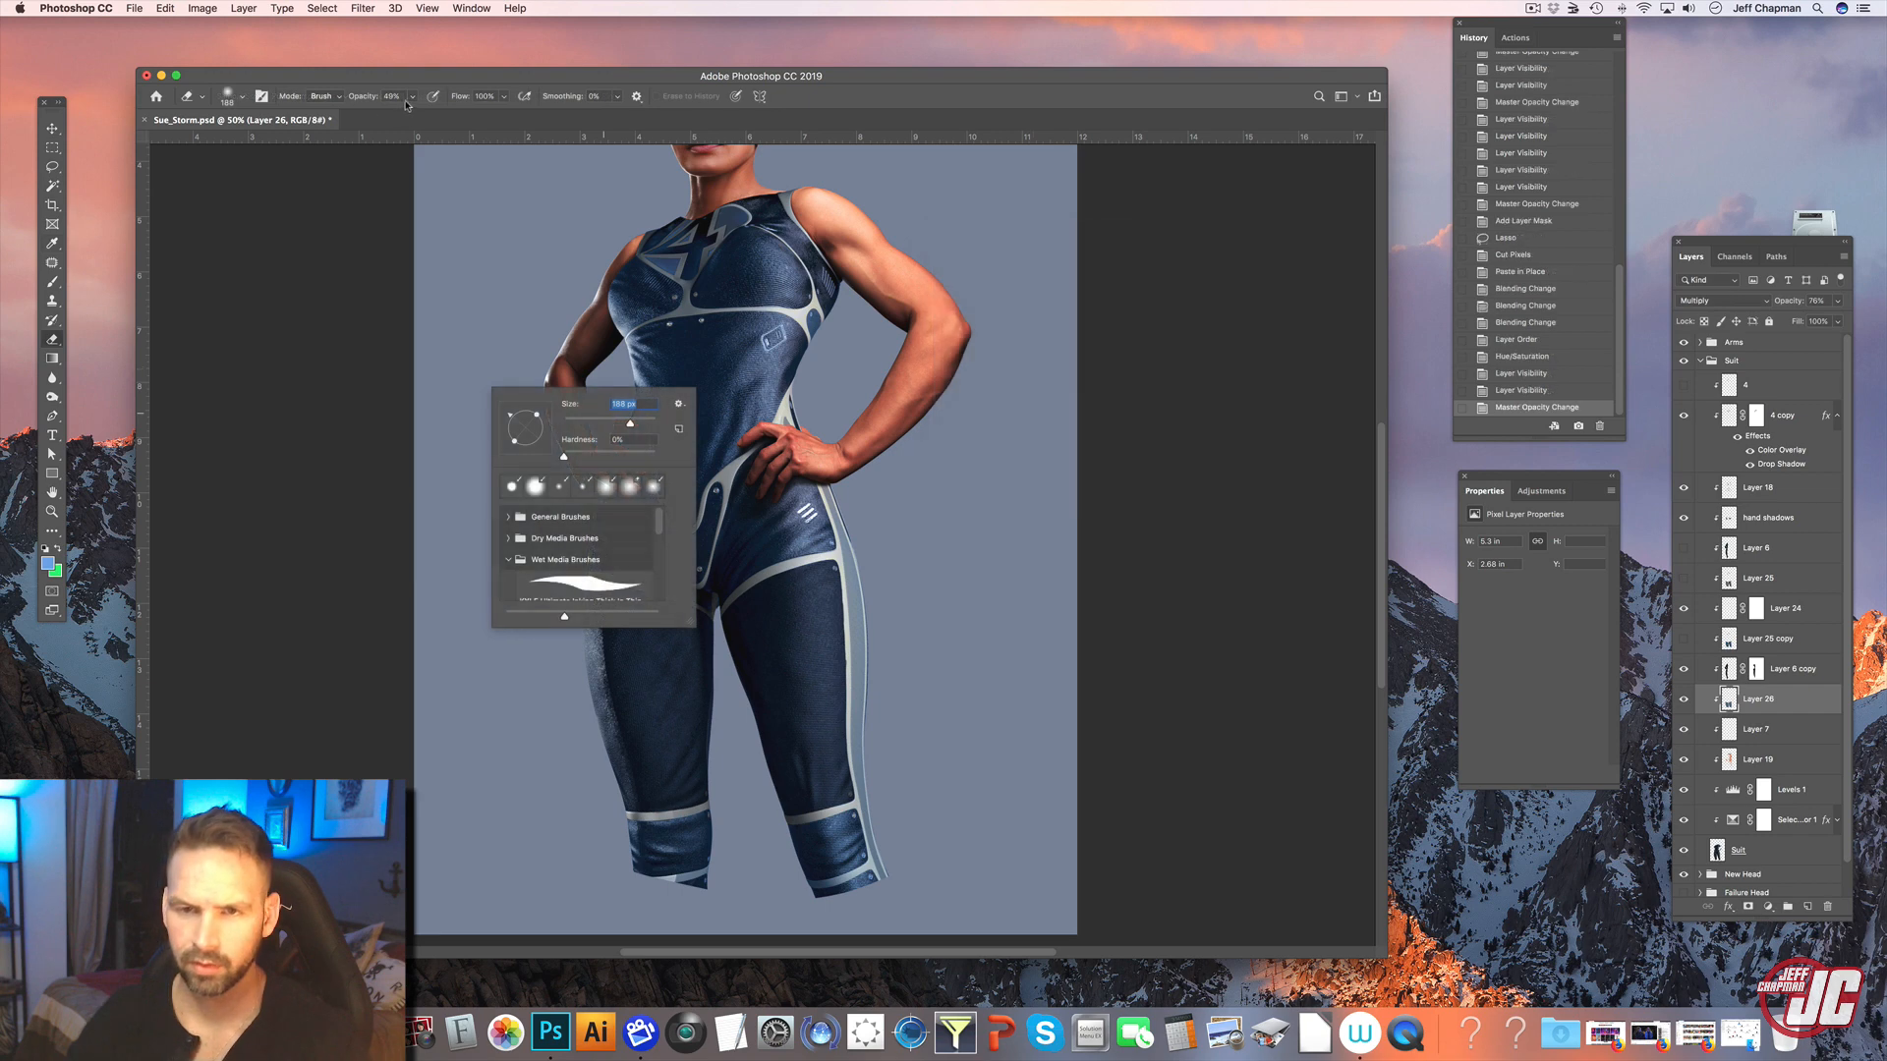
# - Softly erase the tint along the outer edges of both thighs and the hip, lowering the eraser's opacity to 13%
pyautogui.press('Return')
pyautogui.moveTo(587, 671)
pyautogui.mouseDown()
pyautogui.moveTo(614, 801)
pyautogui.moveTo(607, 742)
pyautogui.mouseUp()
pyautogui.rightClick(610, 762)
pyautogui.click(412, 97)
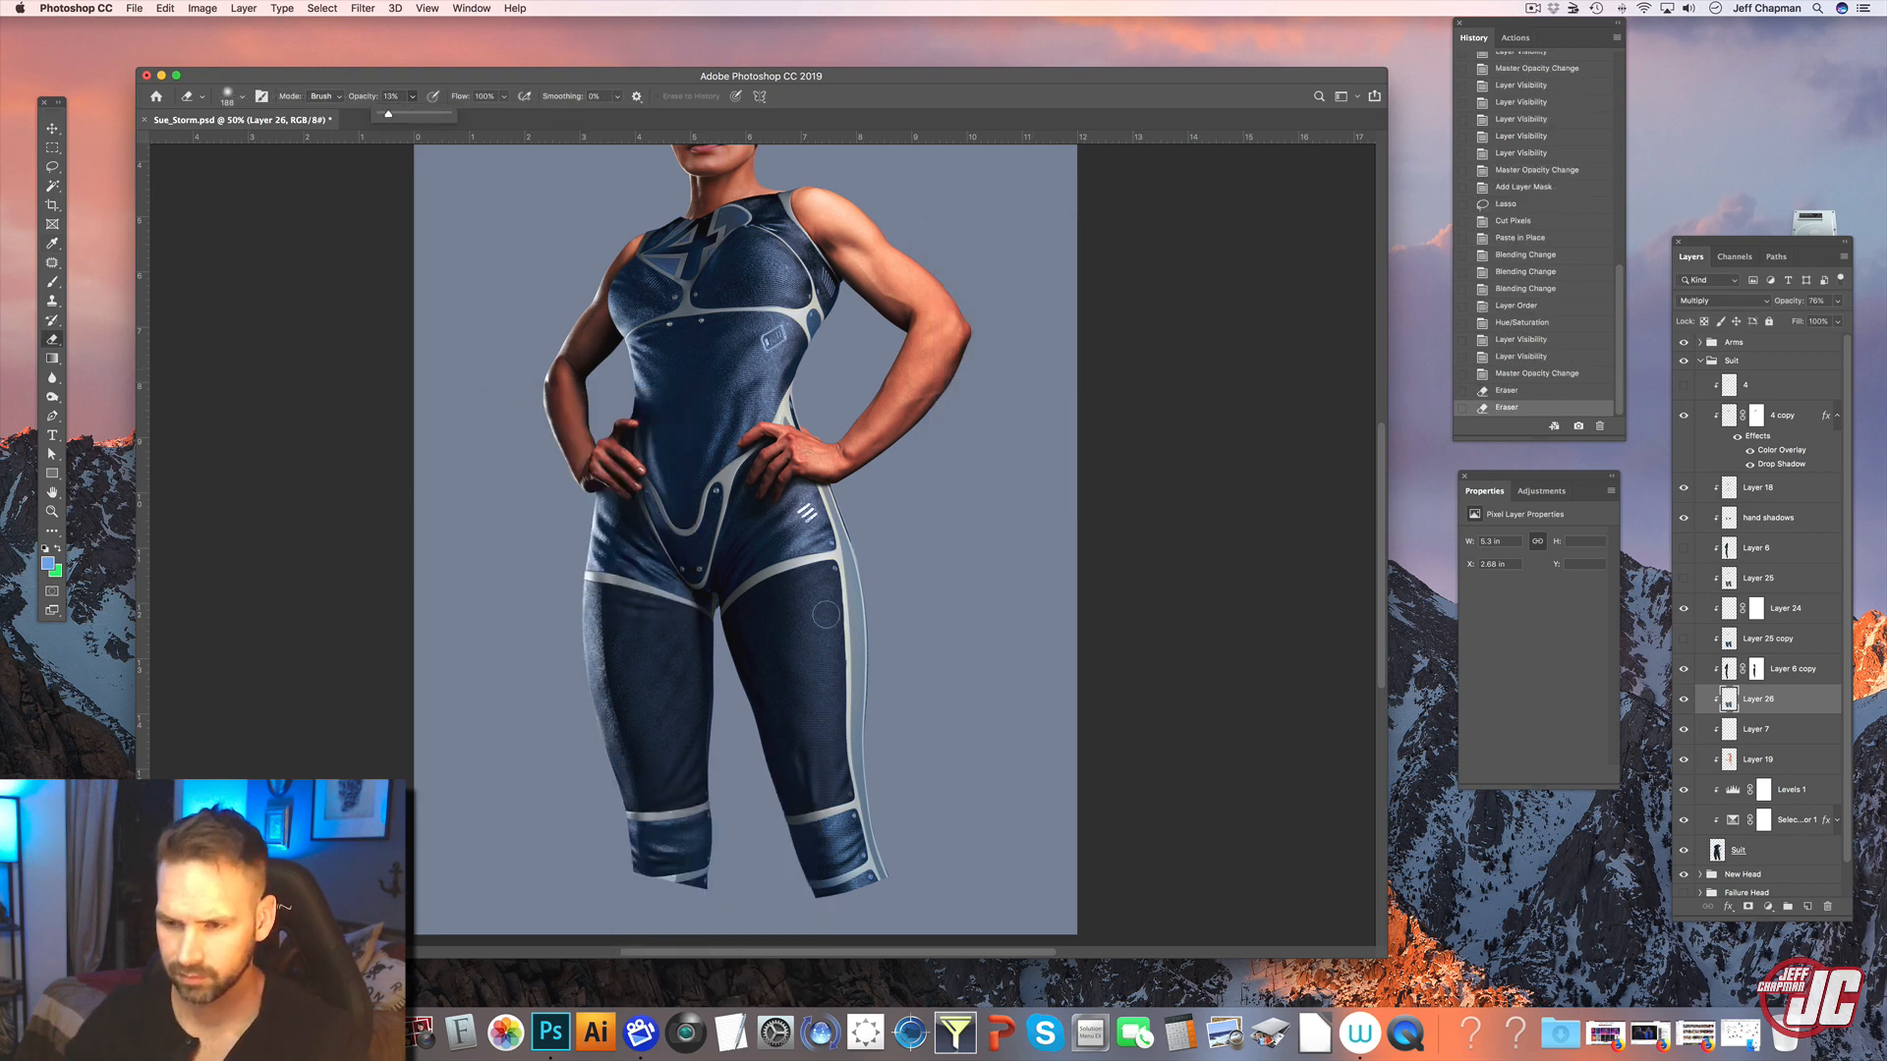
pyautogui.moveTo(826, 615)
pyautogui.mouseDown()
pyautogui.moveTo(835, 756)
pyautogui.moveTo(834, 737)
pyautogui.mouseUp()
pyautogui.moveTo(831, 649)
pyautogui.mouseDown()
pyautogui.moveTo(846, 837)
pyautogui.moveTo(829, 799)
pyautogui.mouseUp()
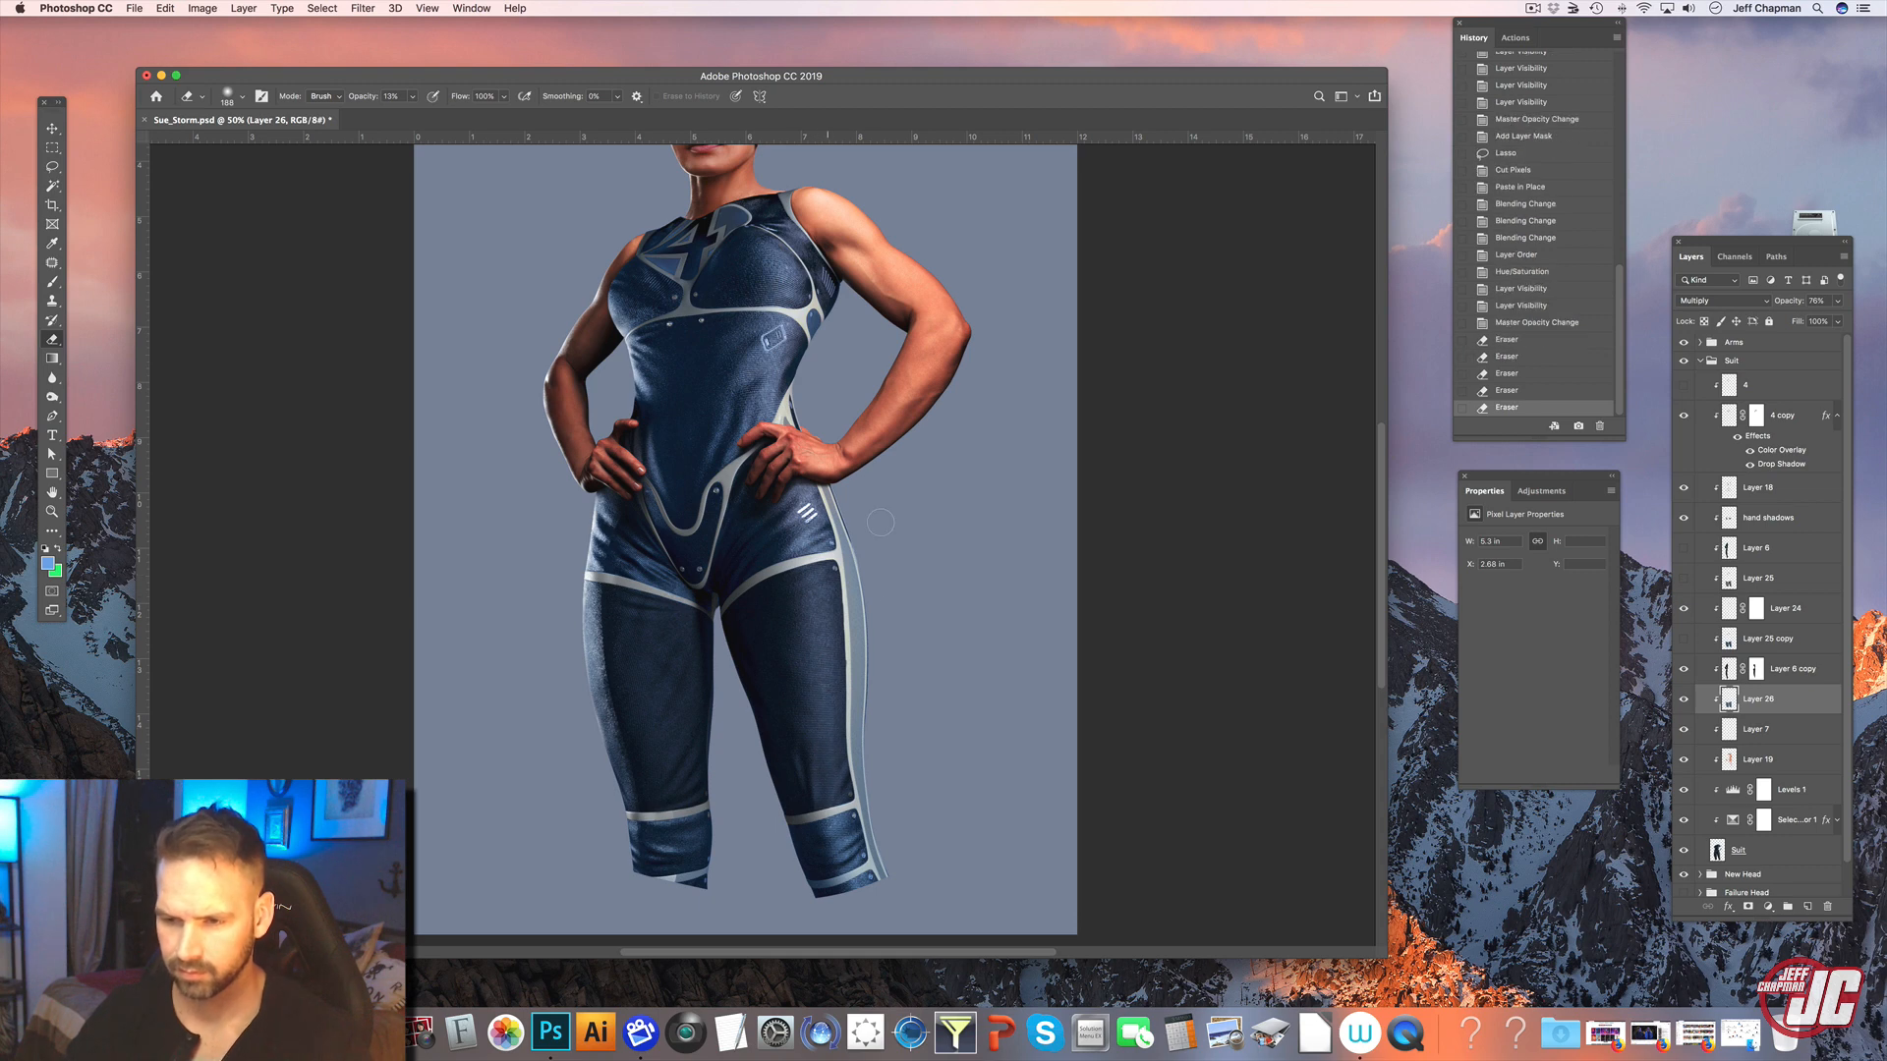
pyautogui.moveTo(849, 501)
pyautogui.mouseDown()
pyautogui.moveTo(834, 551)
pyautogui.moveTo(837, 516)
pyautogui.mouseUp()
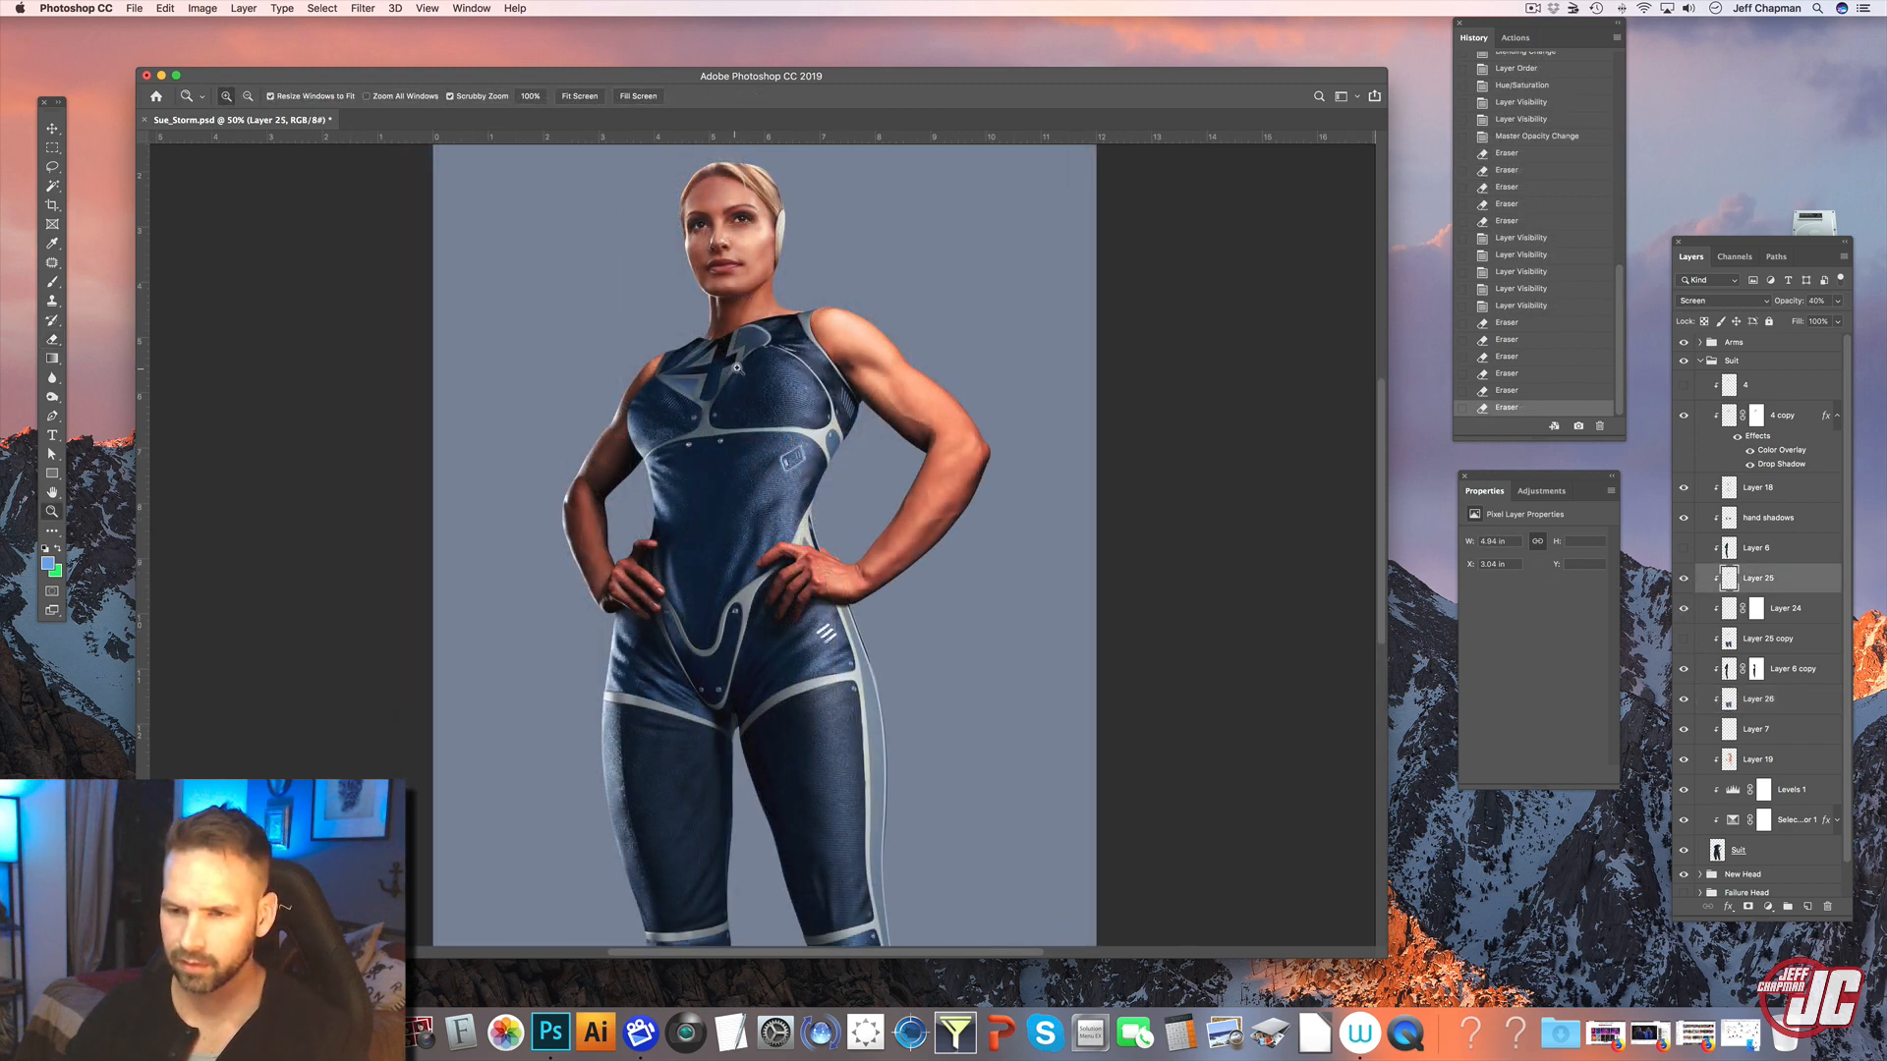
# - Start a new pen path along the neckline above the 4 emblem, reaching the rounded panel's trim
pyautogui.click(737, 368)
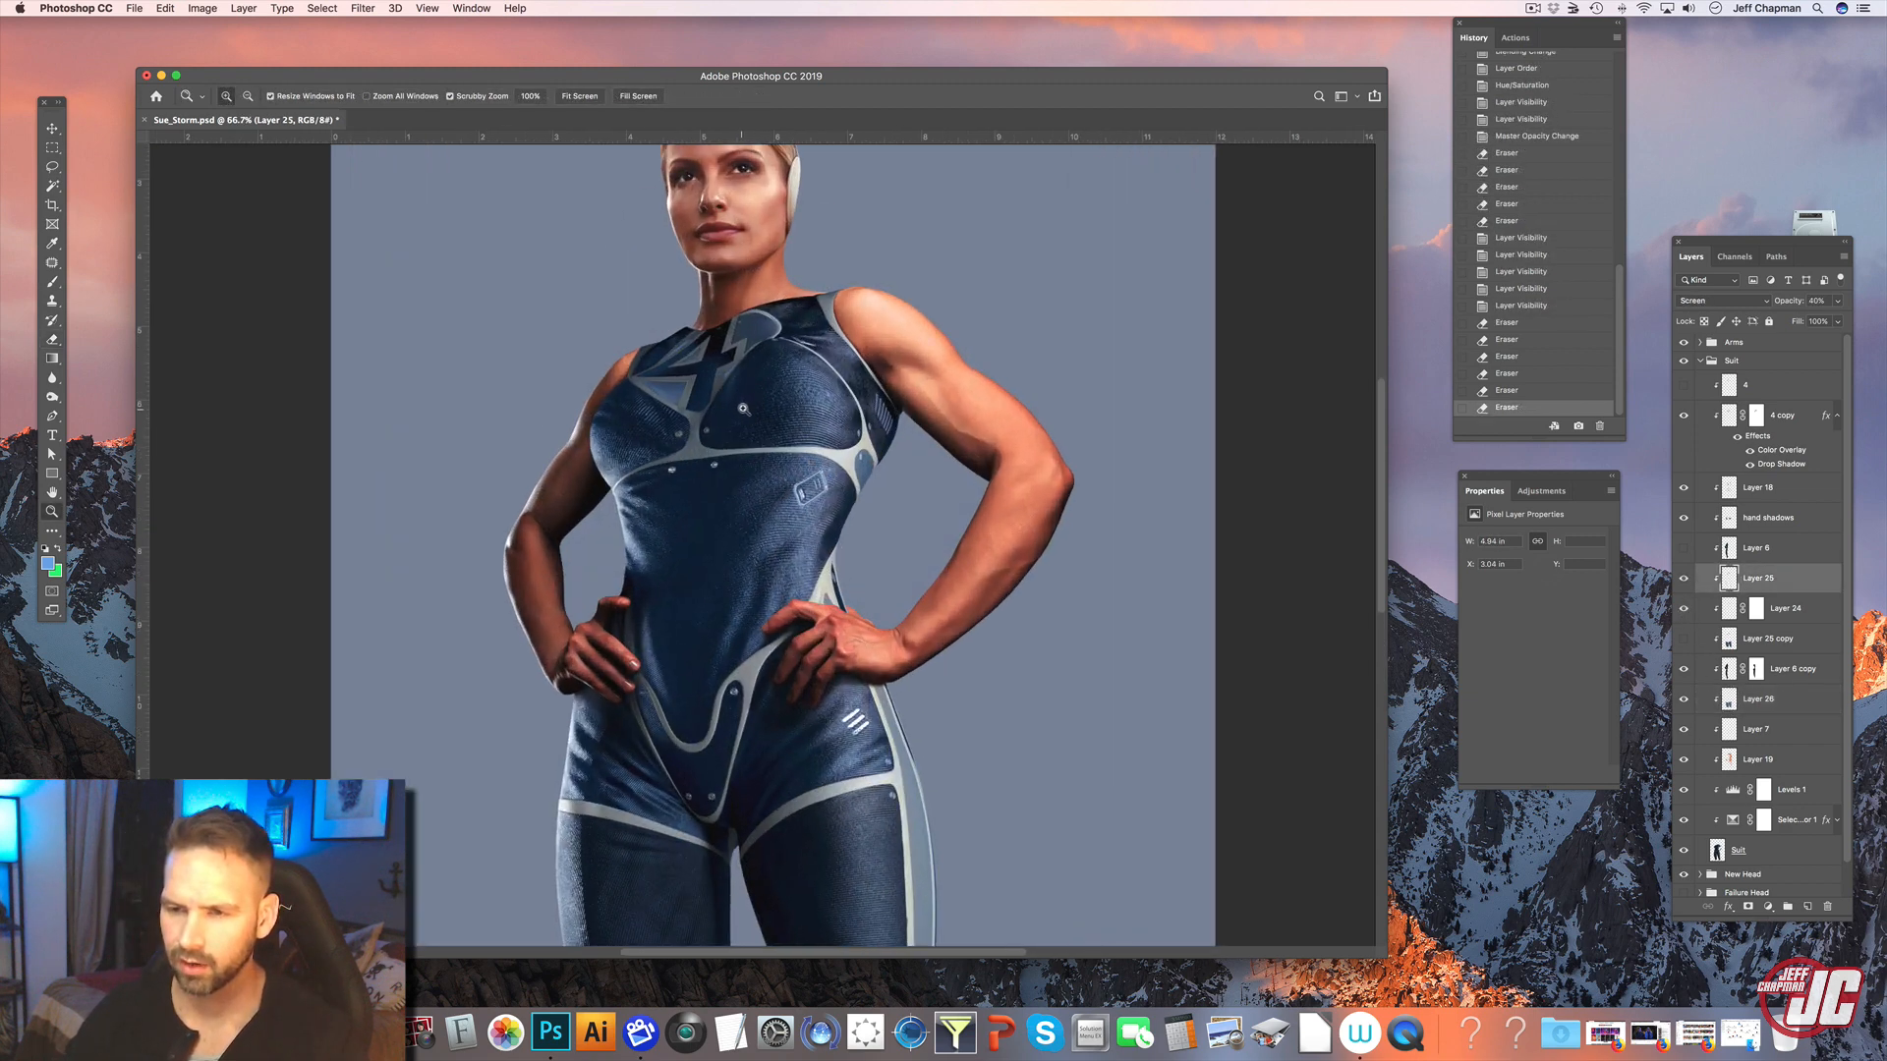
pyautogui.click(747, 409)
pyautogui.click(747, 410)
pyautogui.moveTo(781, 323); pyautogui.dragTo(825, 563)
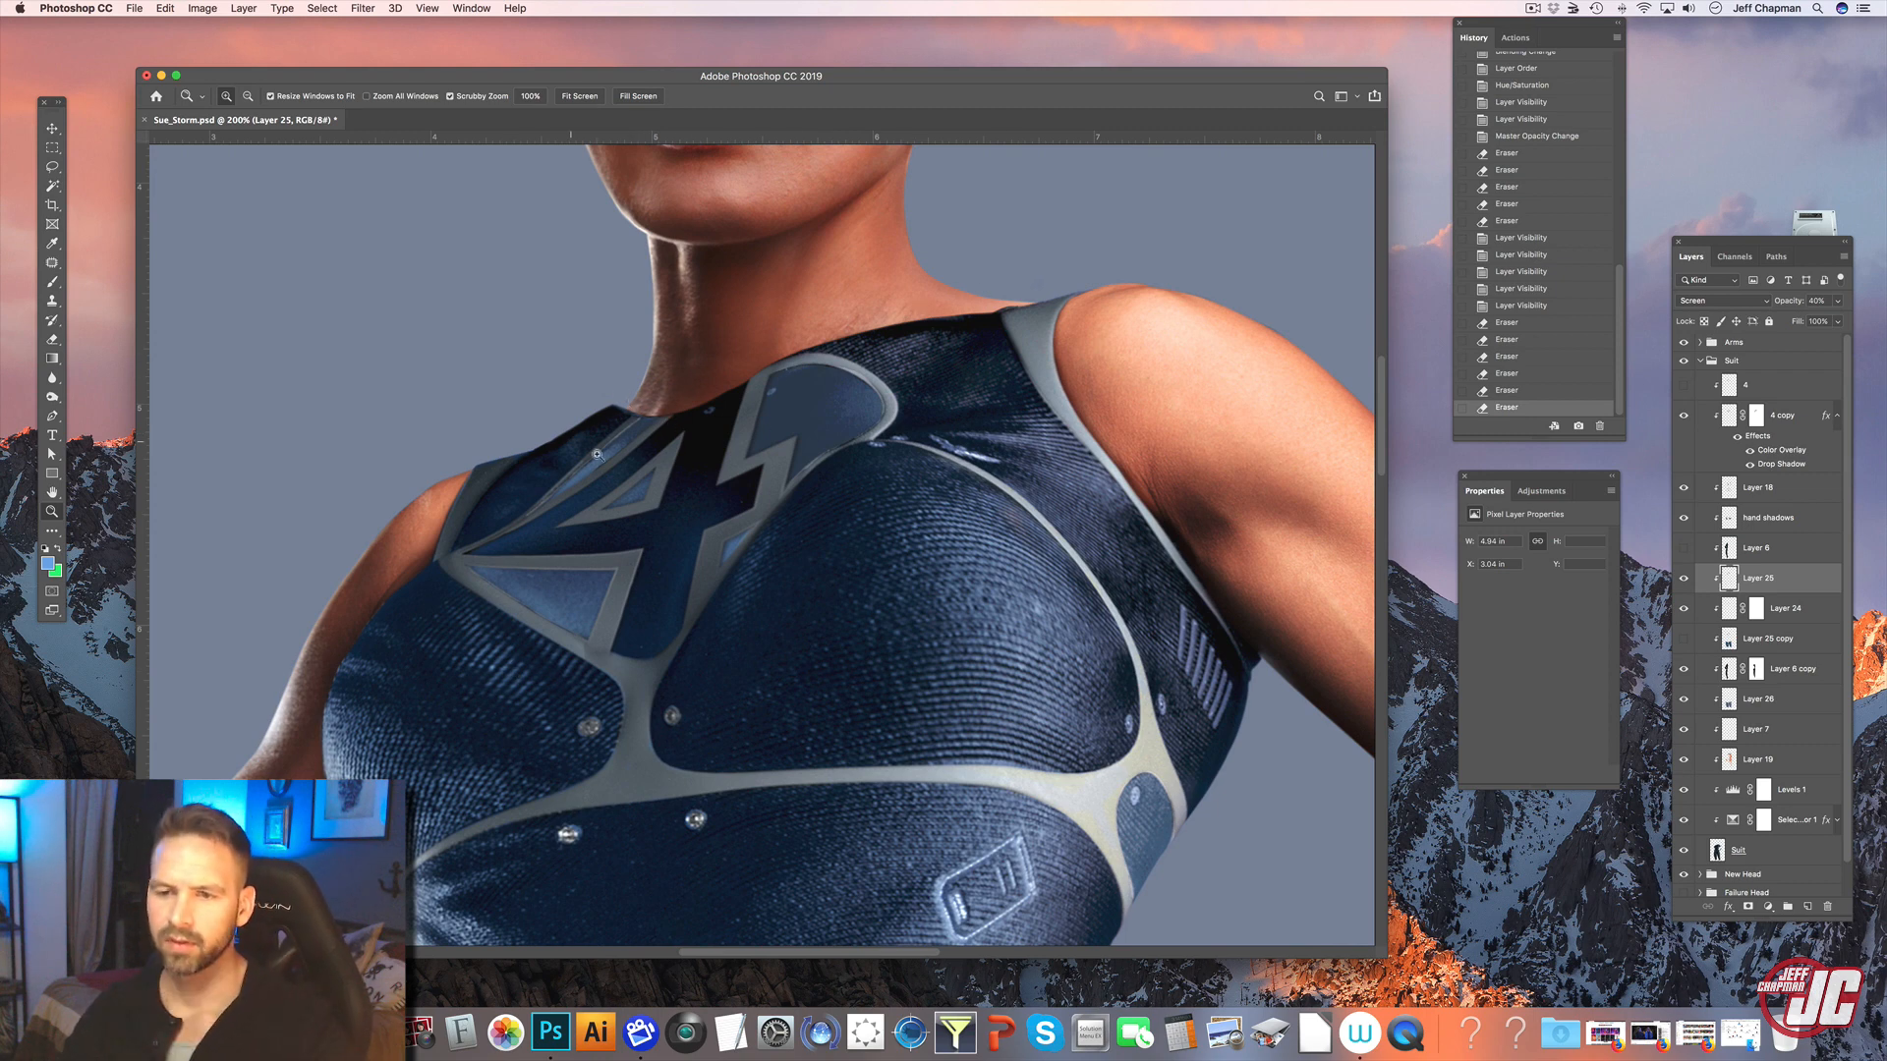
pyautogui.click(661, 426)
pyautogui.click(650, 413)
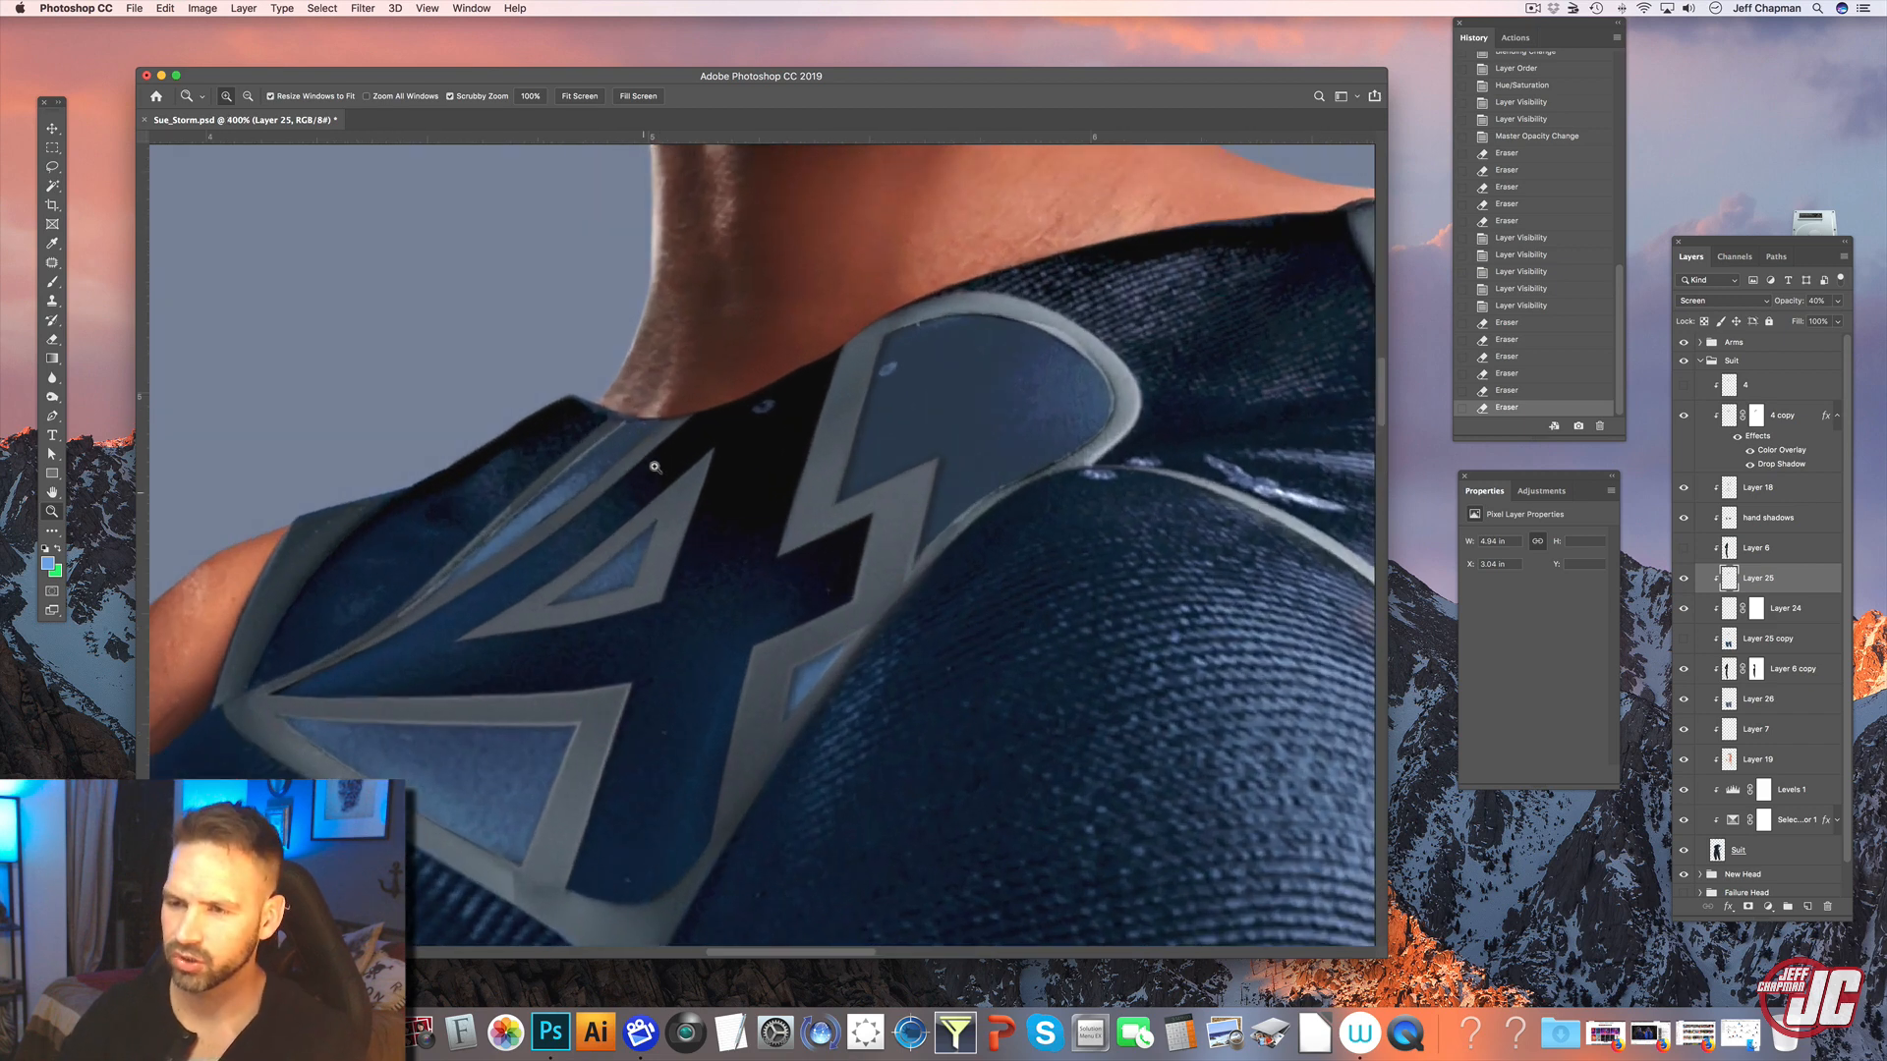
pyautogui.click(653, 421)
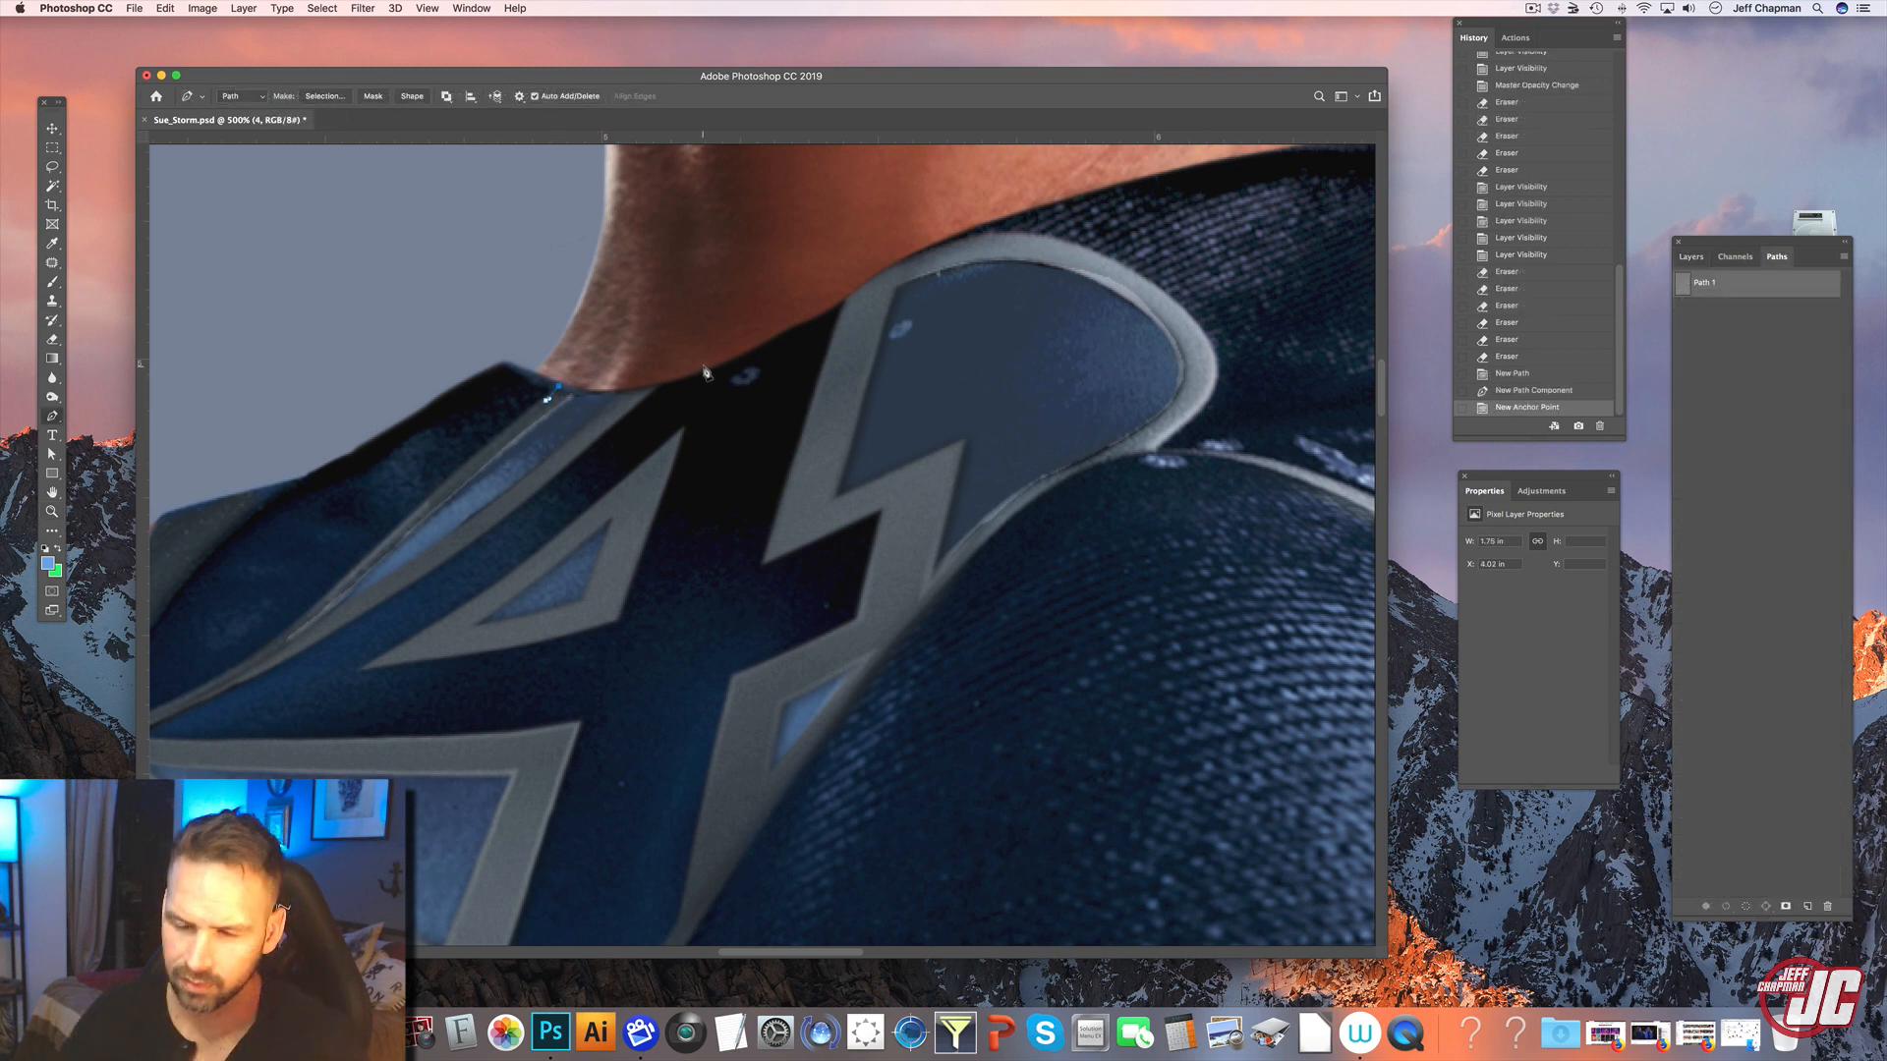
pyautogui.moveTo(879, 272); pyautogui.dragTo(887, 268)
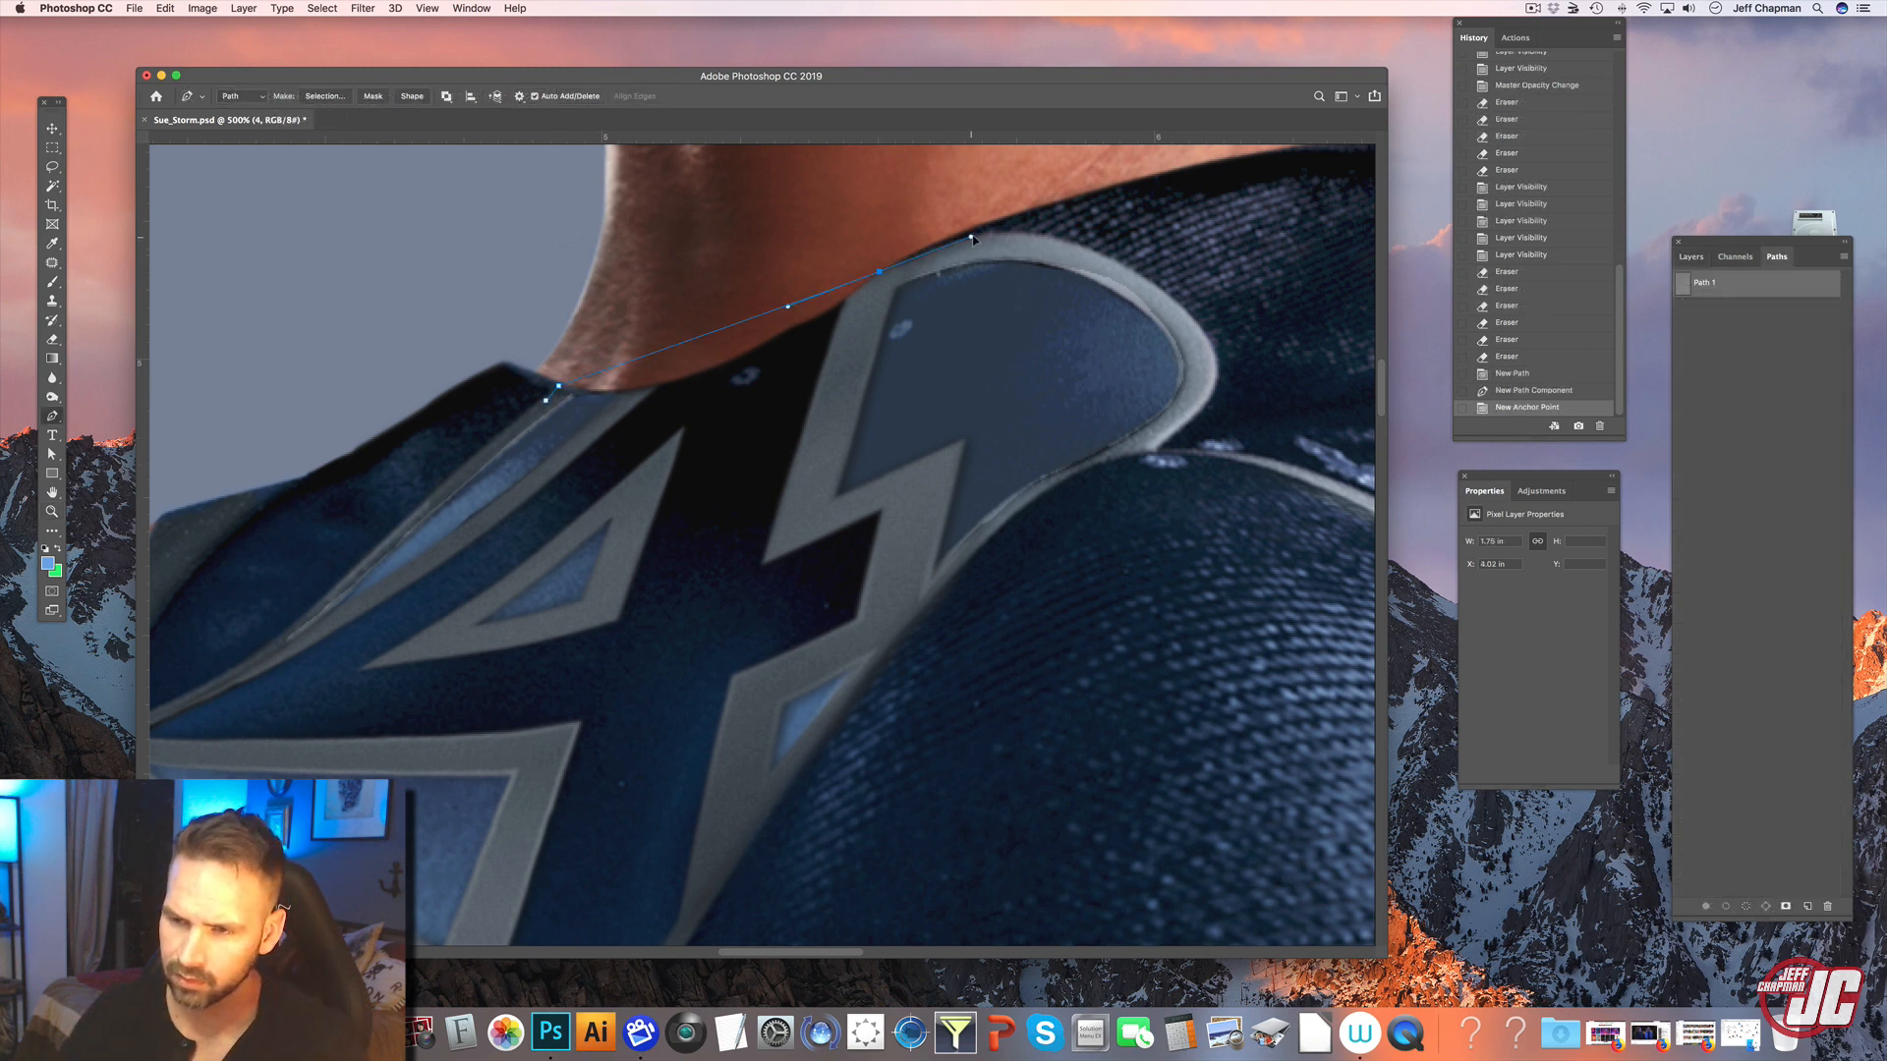
pyautogui.click(984, 230)
pyautogui.keyDown('alt'); pyautogui.click(879, 272); pyautogui.keyUp('alt')
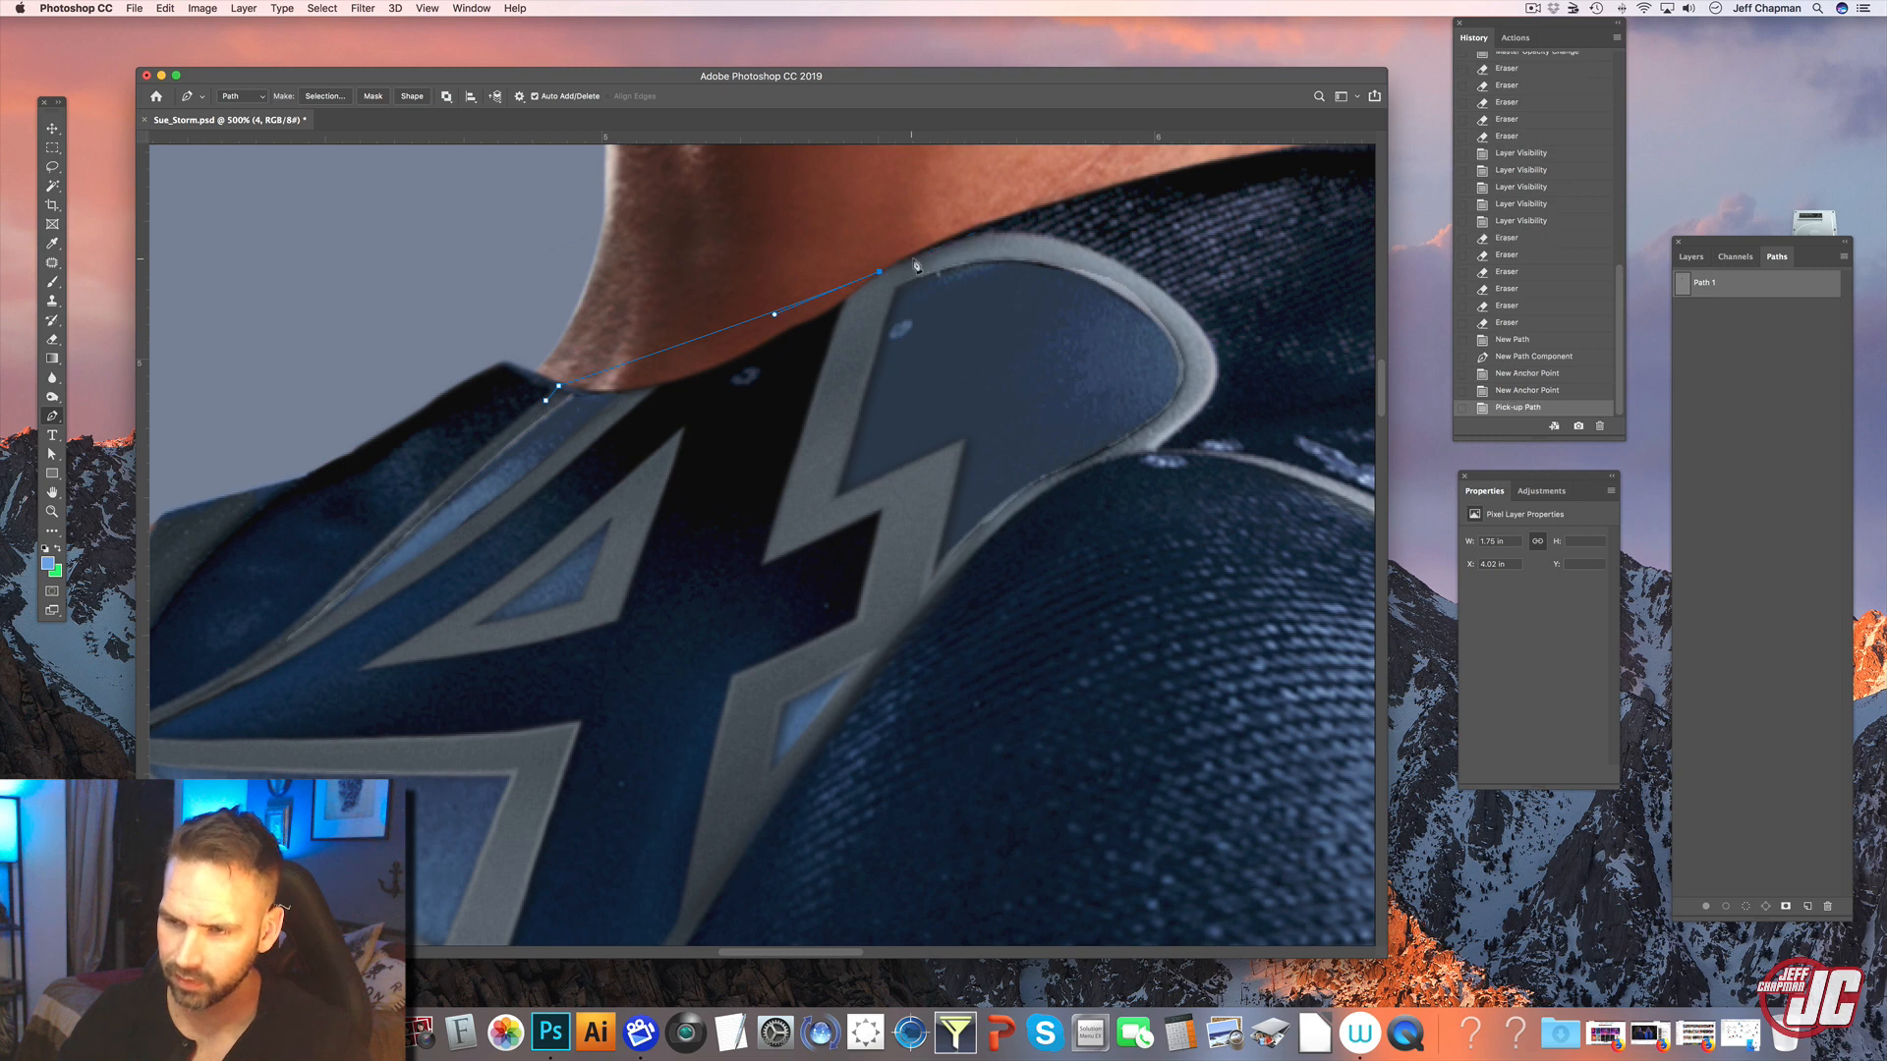
pyautogui.click(911, 260)
pyautogui.click(910, 282)
# - Bring the pen path back along the suit's neck edge and close it into a thin collar strip
pyautogui.moveTo(789, 331); pyautogui.dragTo(740, 353)
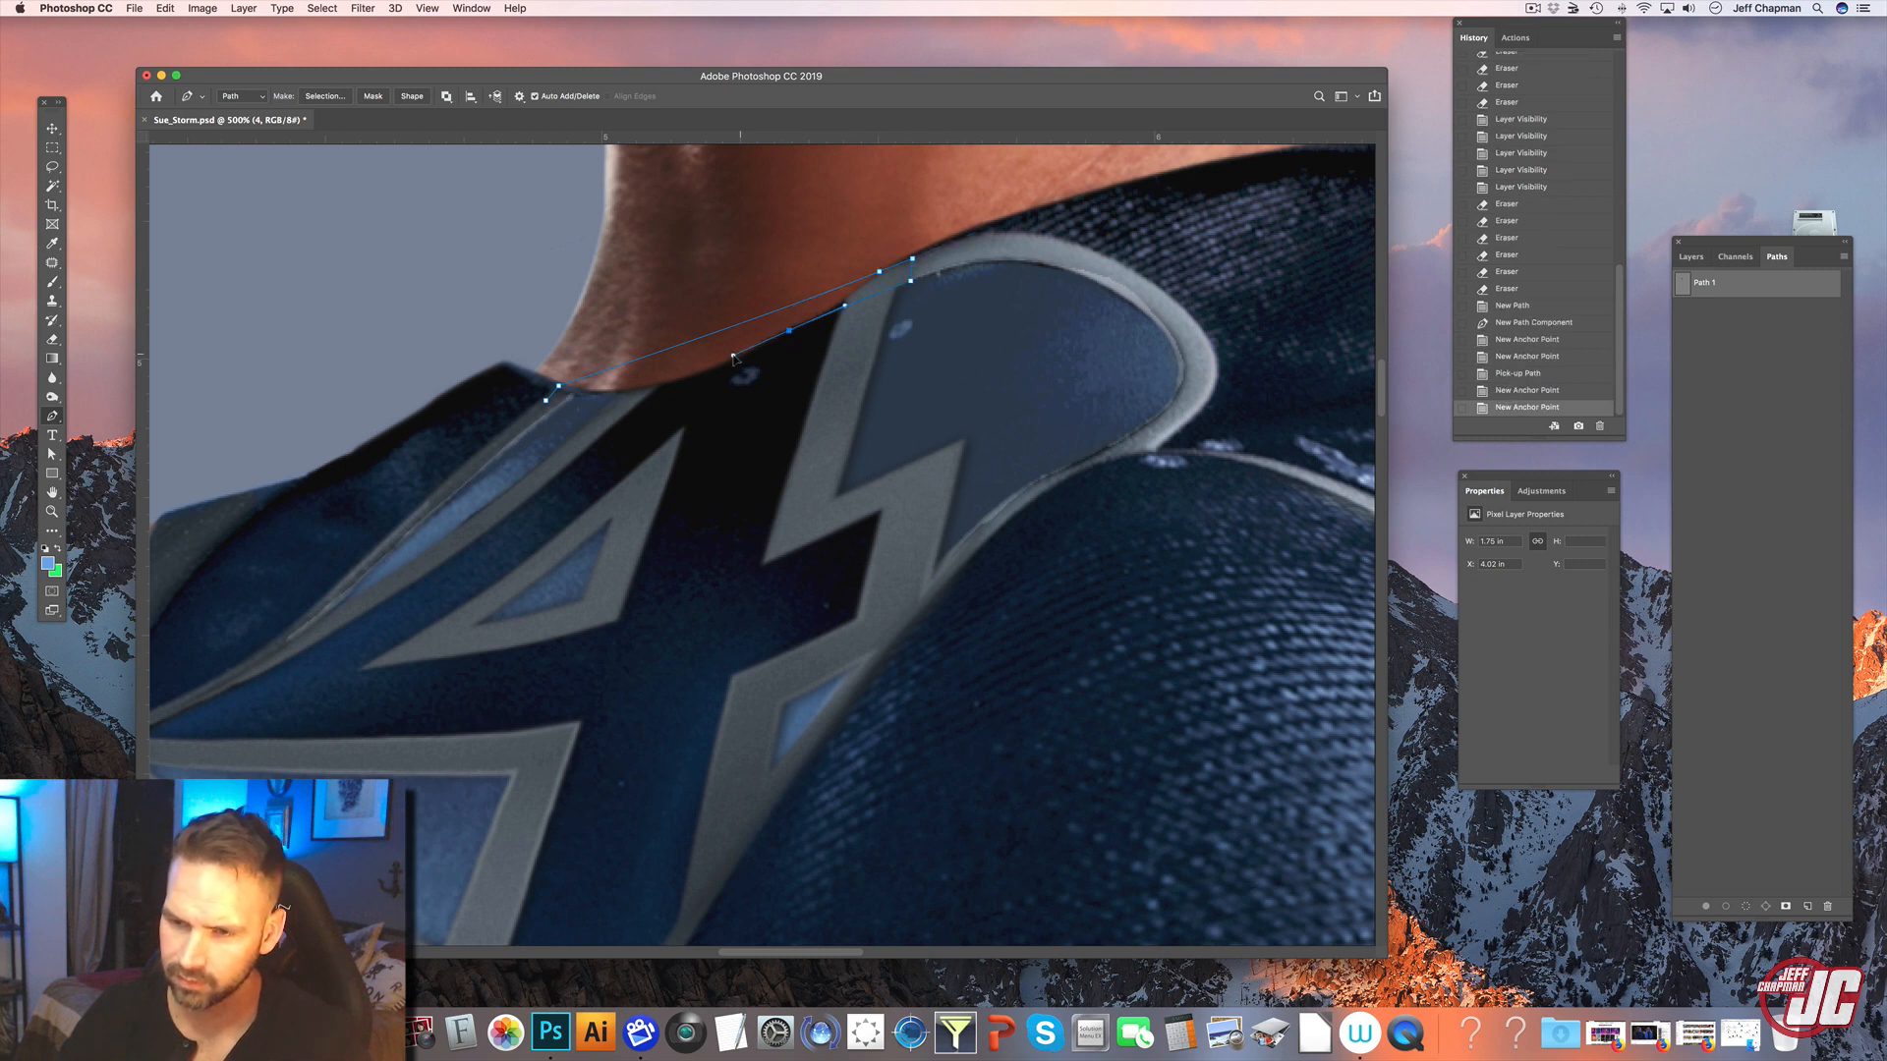
pyautogui.click(730, 356)
pyautogui.moveTo(569, 398); pyautogui.dragTo(547, 415)
pyautogui.click(570, 398)
pyautogui.click(546, 400)
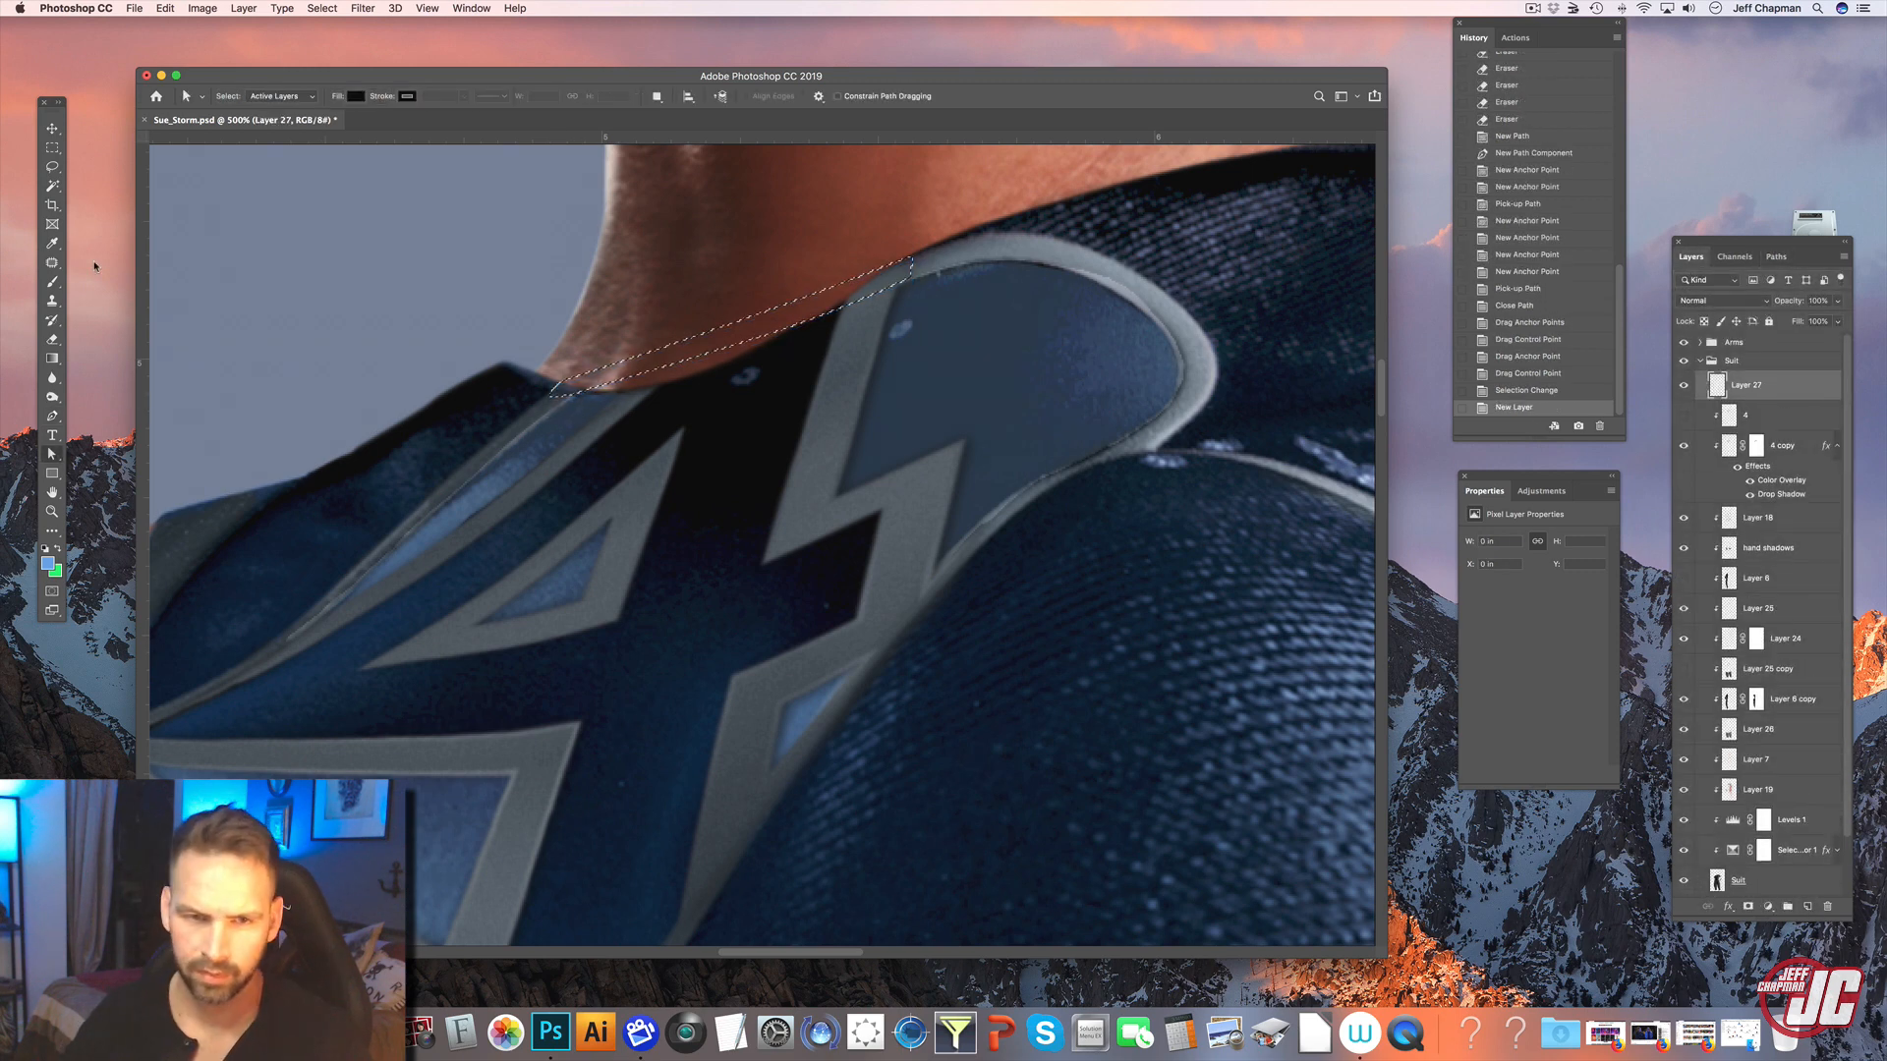
# - On new Layer 27, brush the collar-strip selection with grey sampled from the emblem trim and deselect it
pyautogui.press('i')
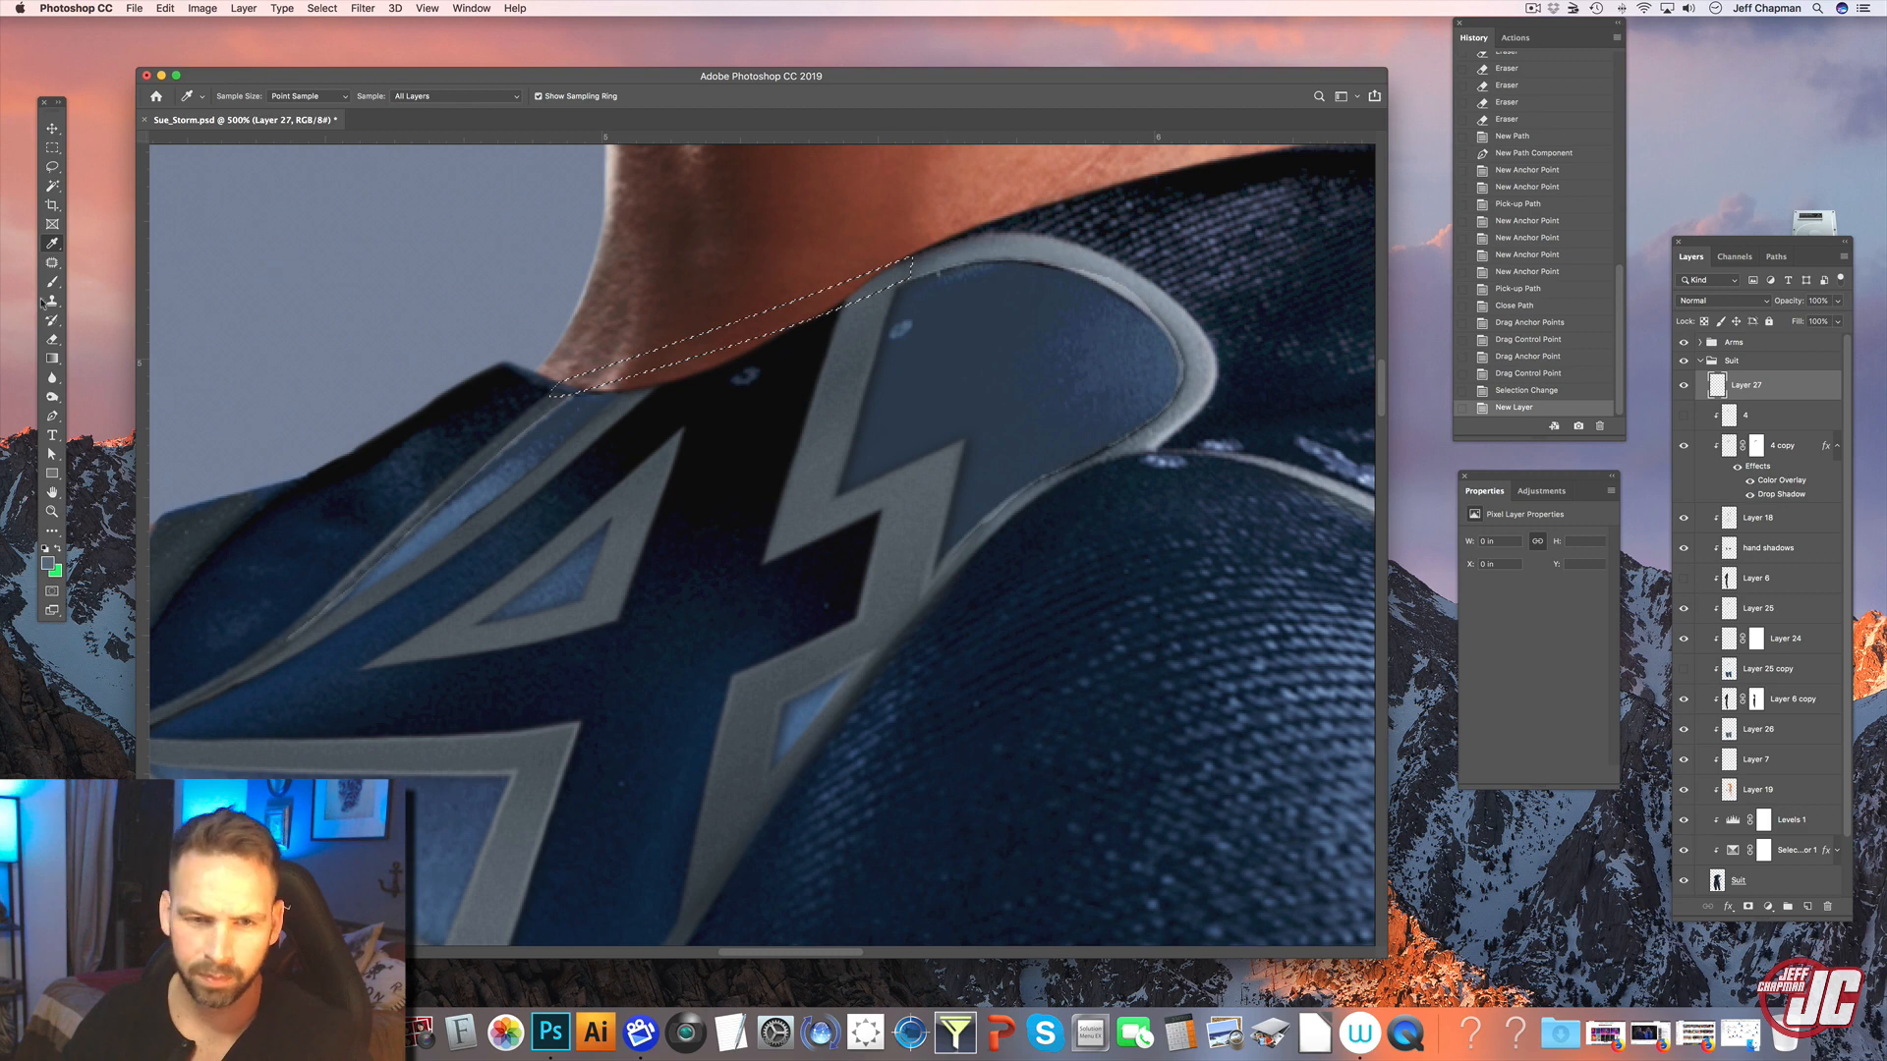
pyautogui.click(52, 282)
pyautogui.moveTo(702, 339)
pyautogui.mouseDown()
pyautogui.moveTo(580, 384)
pyautogui.moveTo(925, 263)
pyautogui.mouseUp()
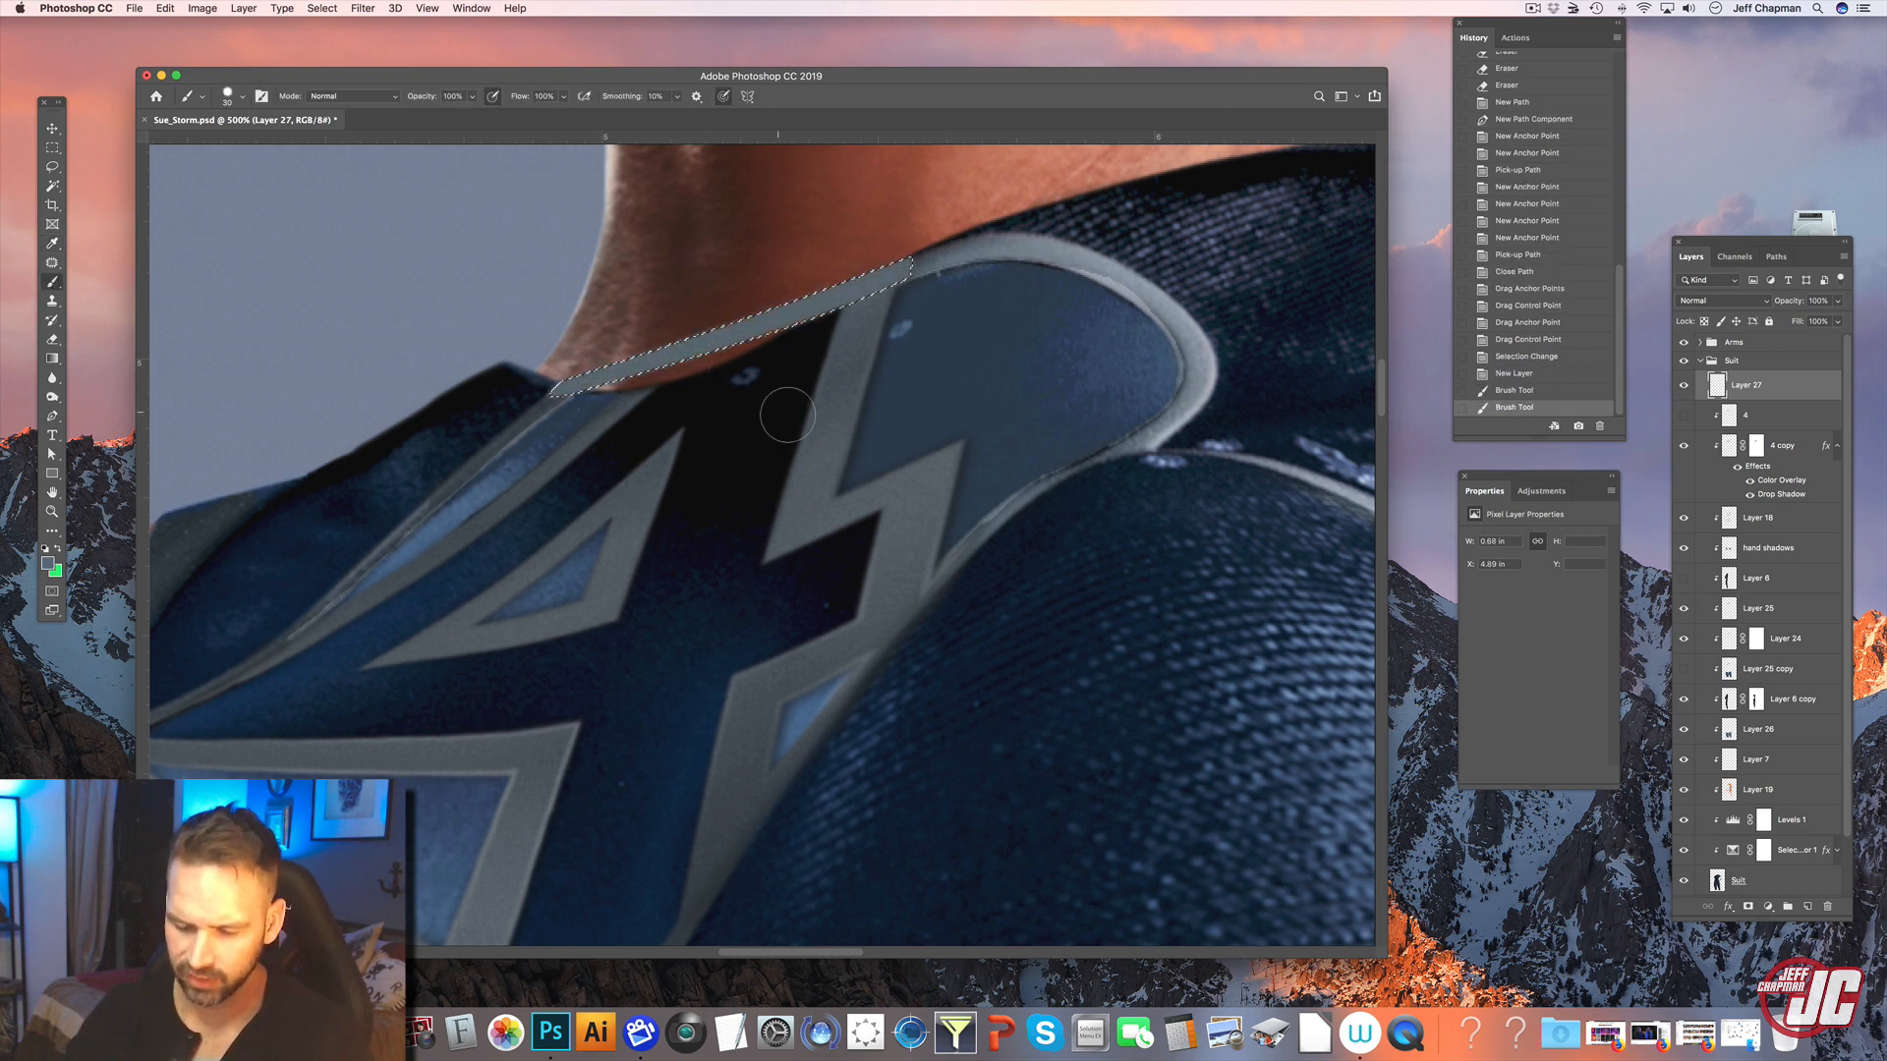
pyautogui.press('super+d')
# - Shade the grey collar strip with the Burn and Dodge tools, burning midtones at 13% exposure
pyautogui.click(52, 397)
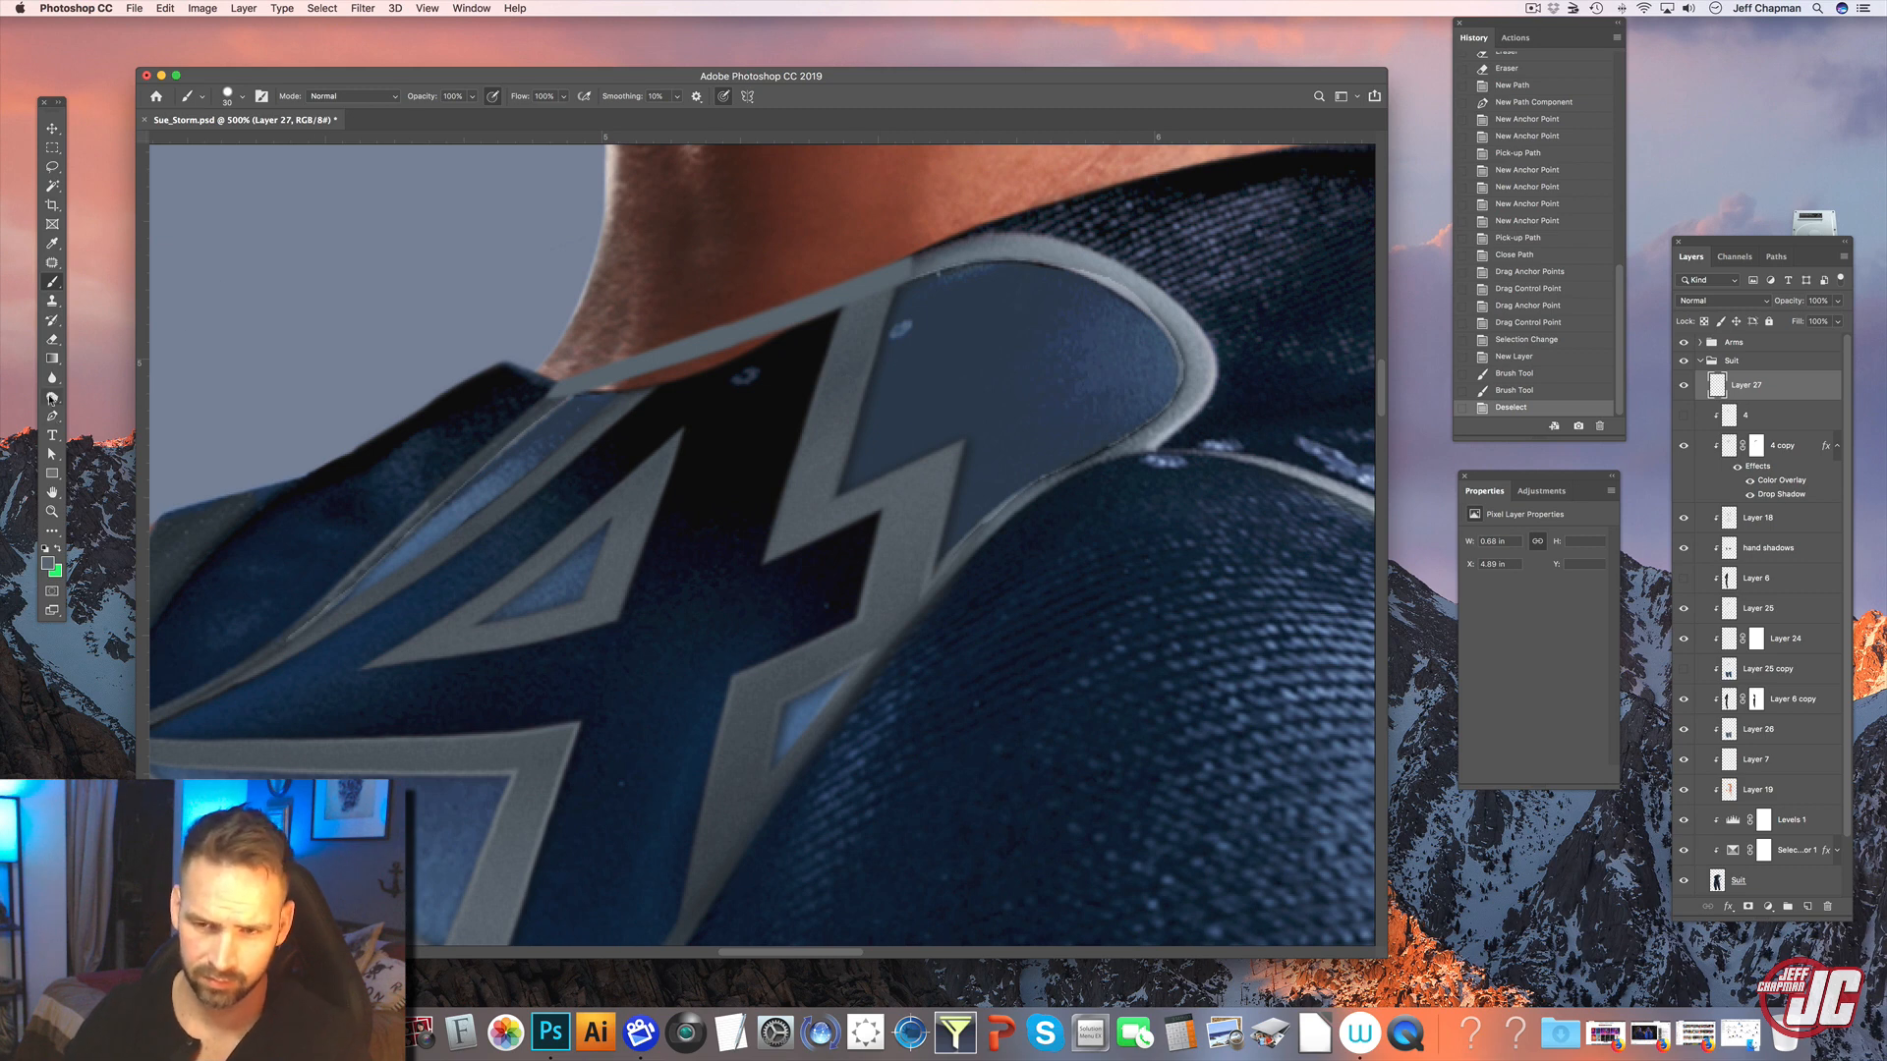
pyautogui.rightClick(554, 366)
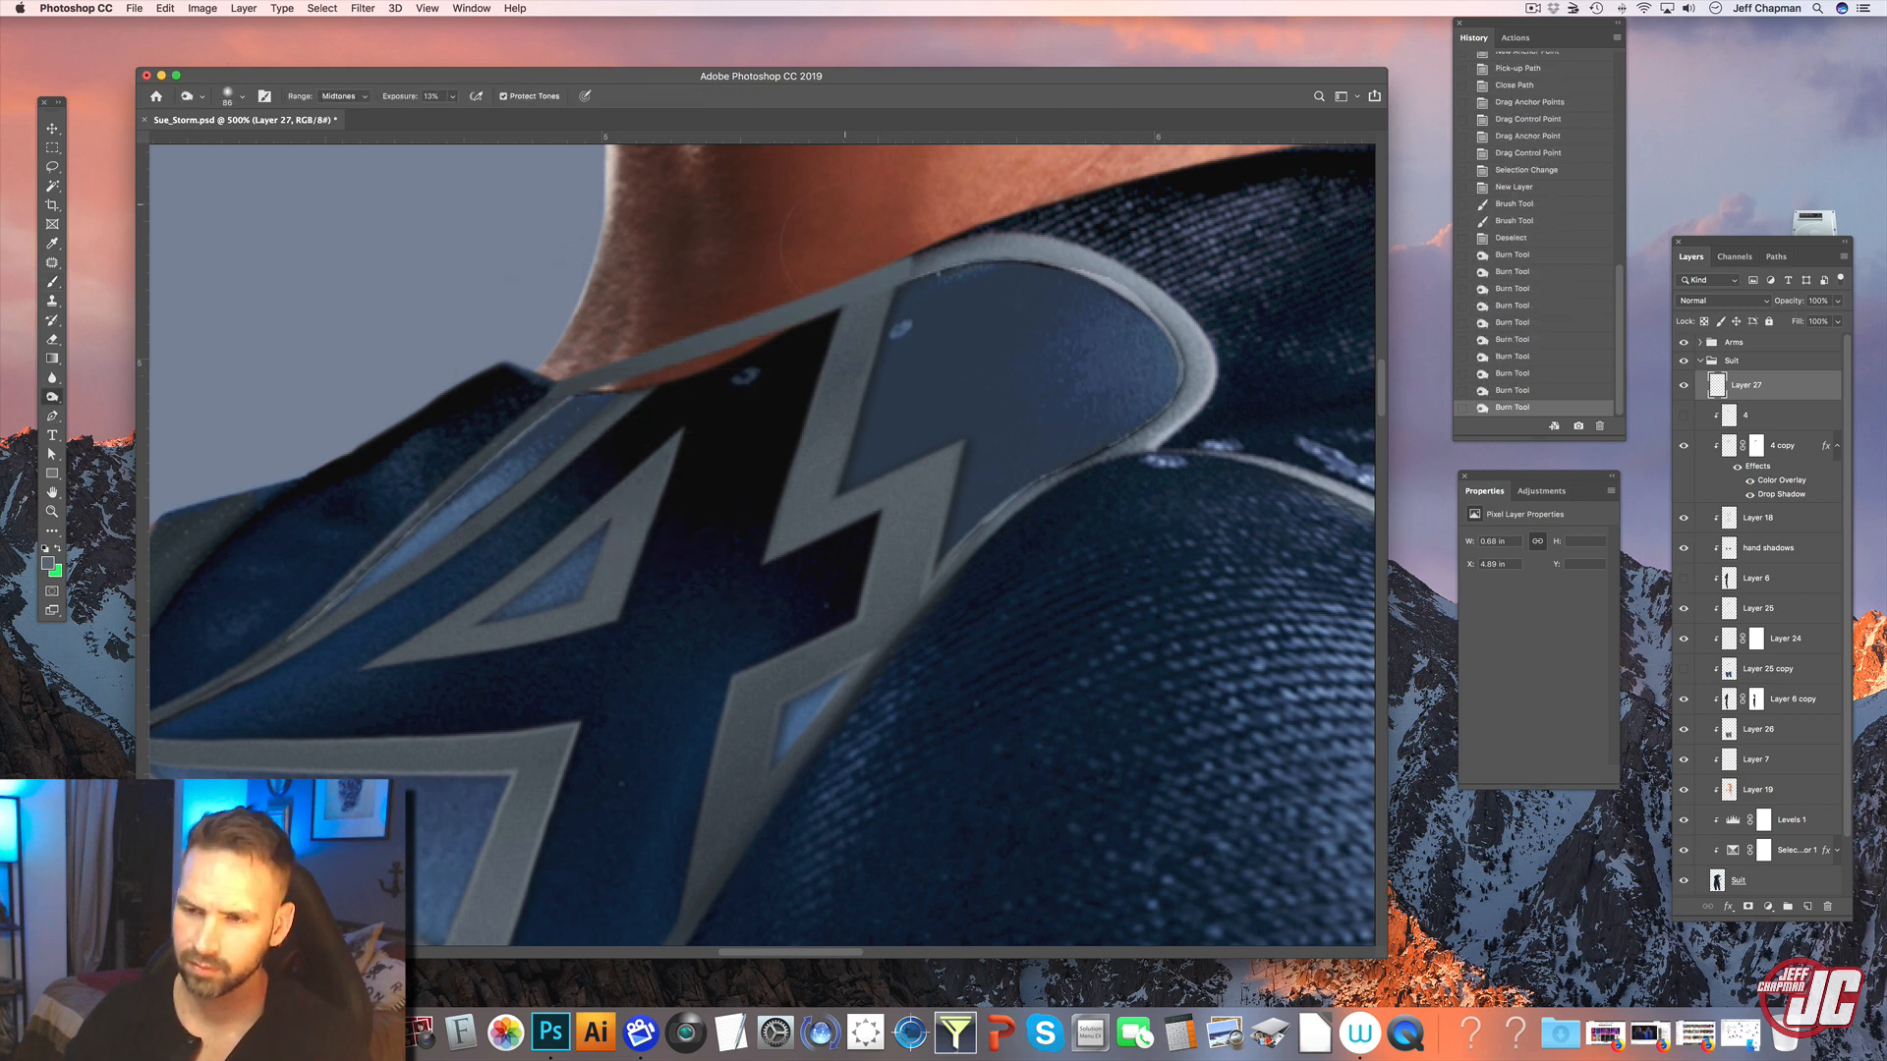
pyautogui.moveTo(844, 245); pyautogui.dragTo(740, 387)
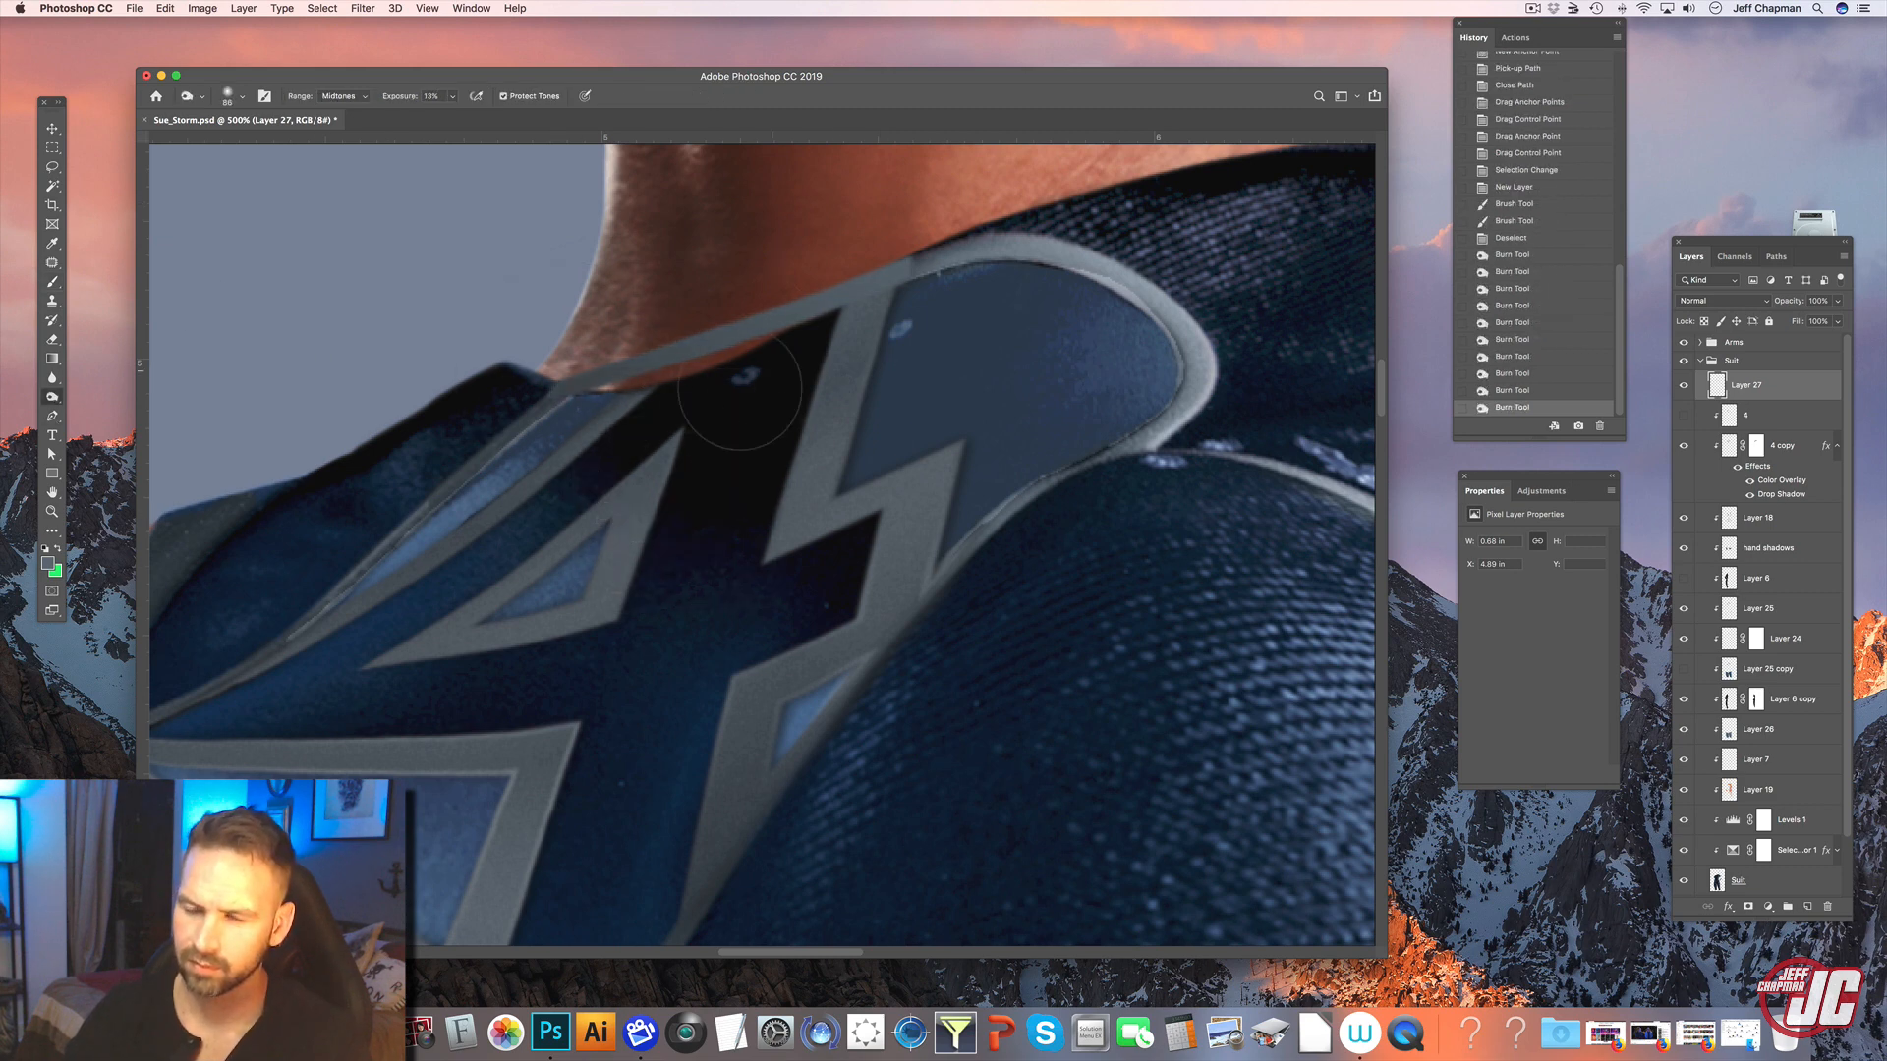
pyautogui.rightClick(879, 343)
pyautogui.click(958, 357)
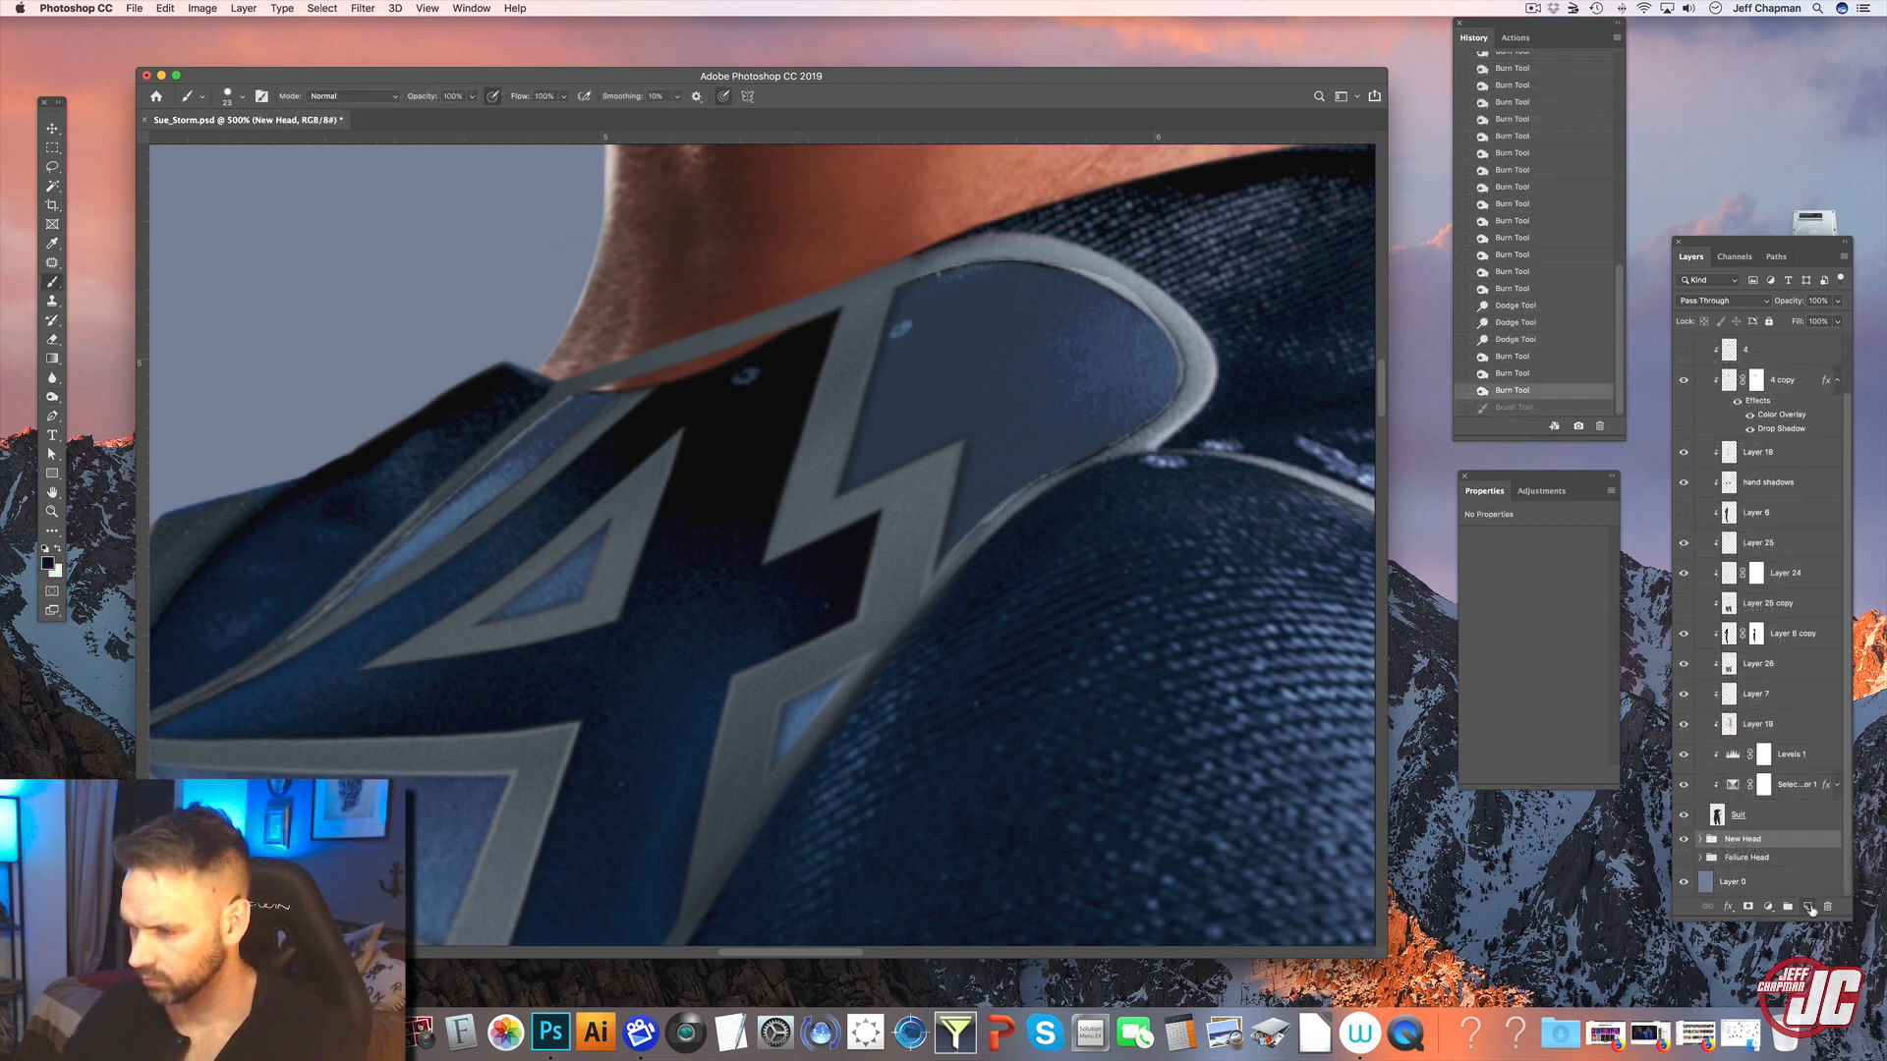
# - Add a new layer above the New Head group and paint black over the skin gap beneath the collar strip
pyautogui.click(1809, 907)
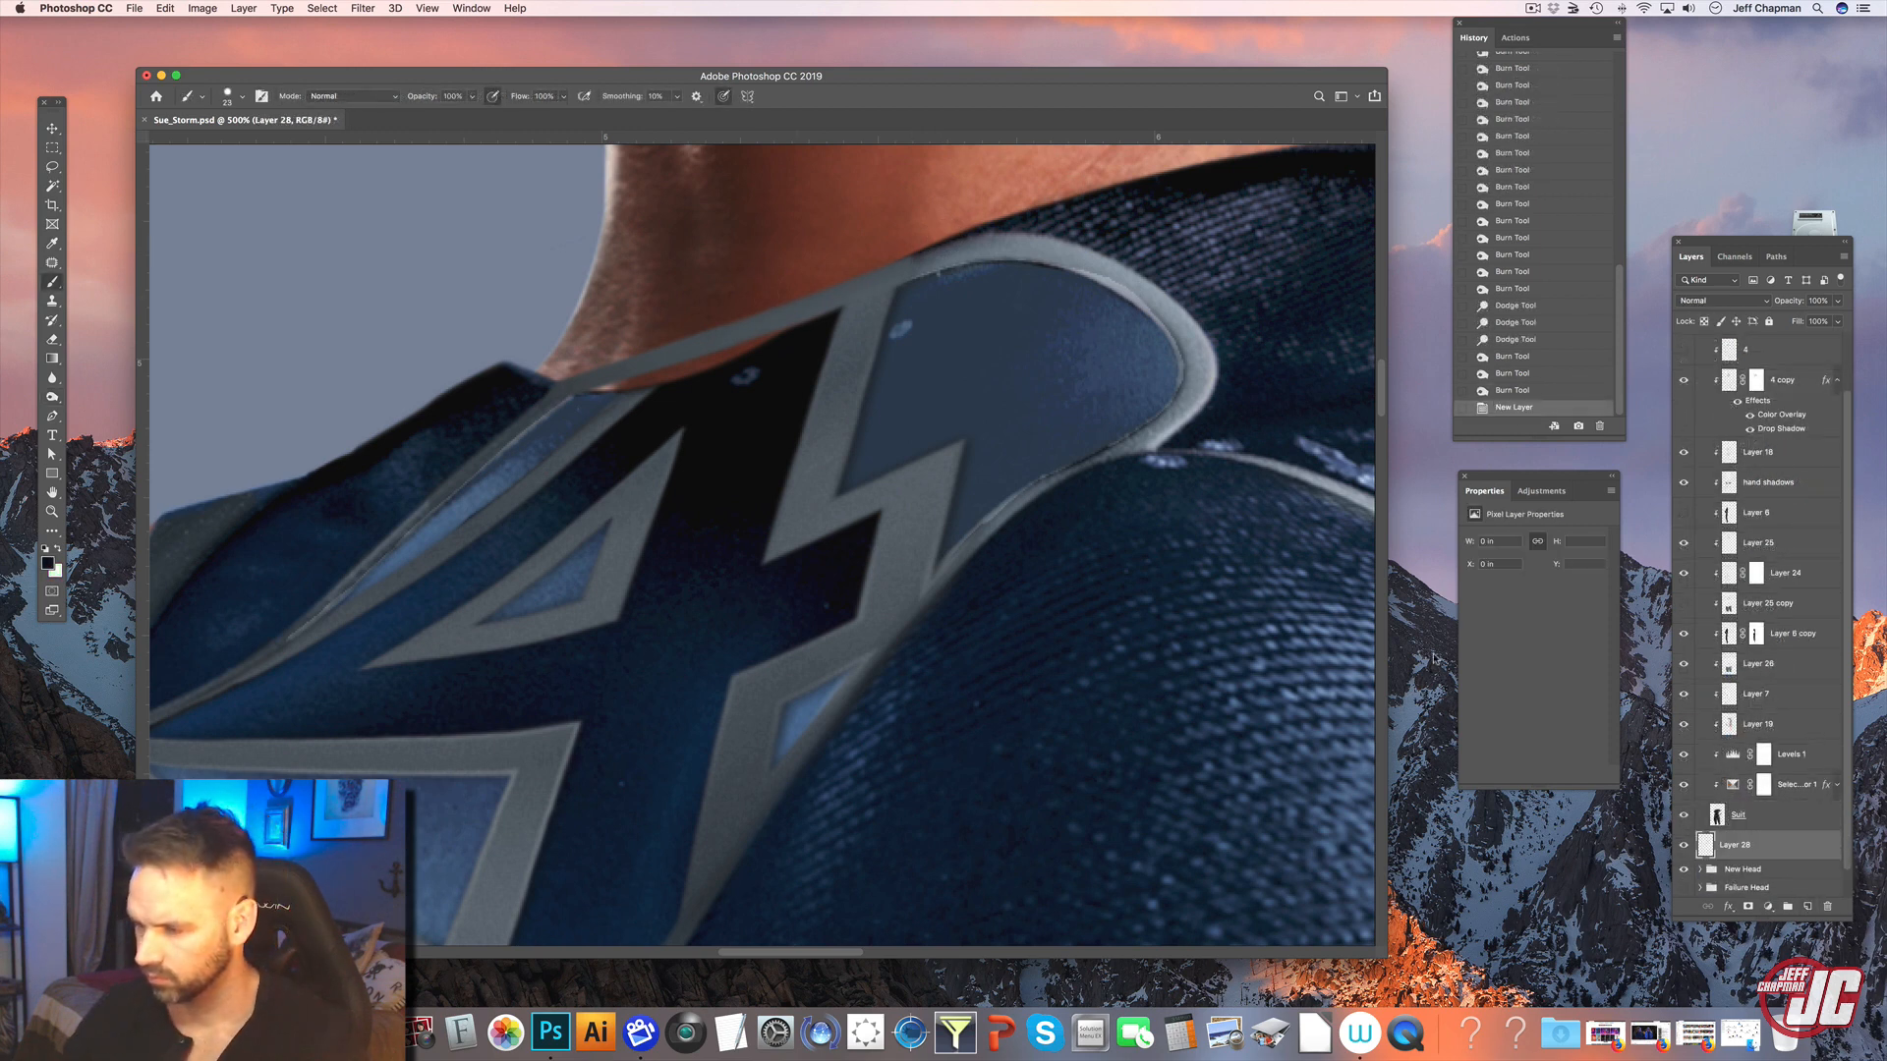
pyautogui.rightClick(688, 407)
pyautogui.moveTo(716, 389)
pyautogui.mouseDown()
pyautogui.moveTo(672, 387)
pyautogui.moveTo(817, 331)
pyautogui.moveTo(570, 416)
pyautogui.moveTo(629, 394)
pyautogui.mouseUp()
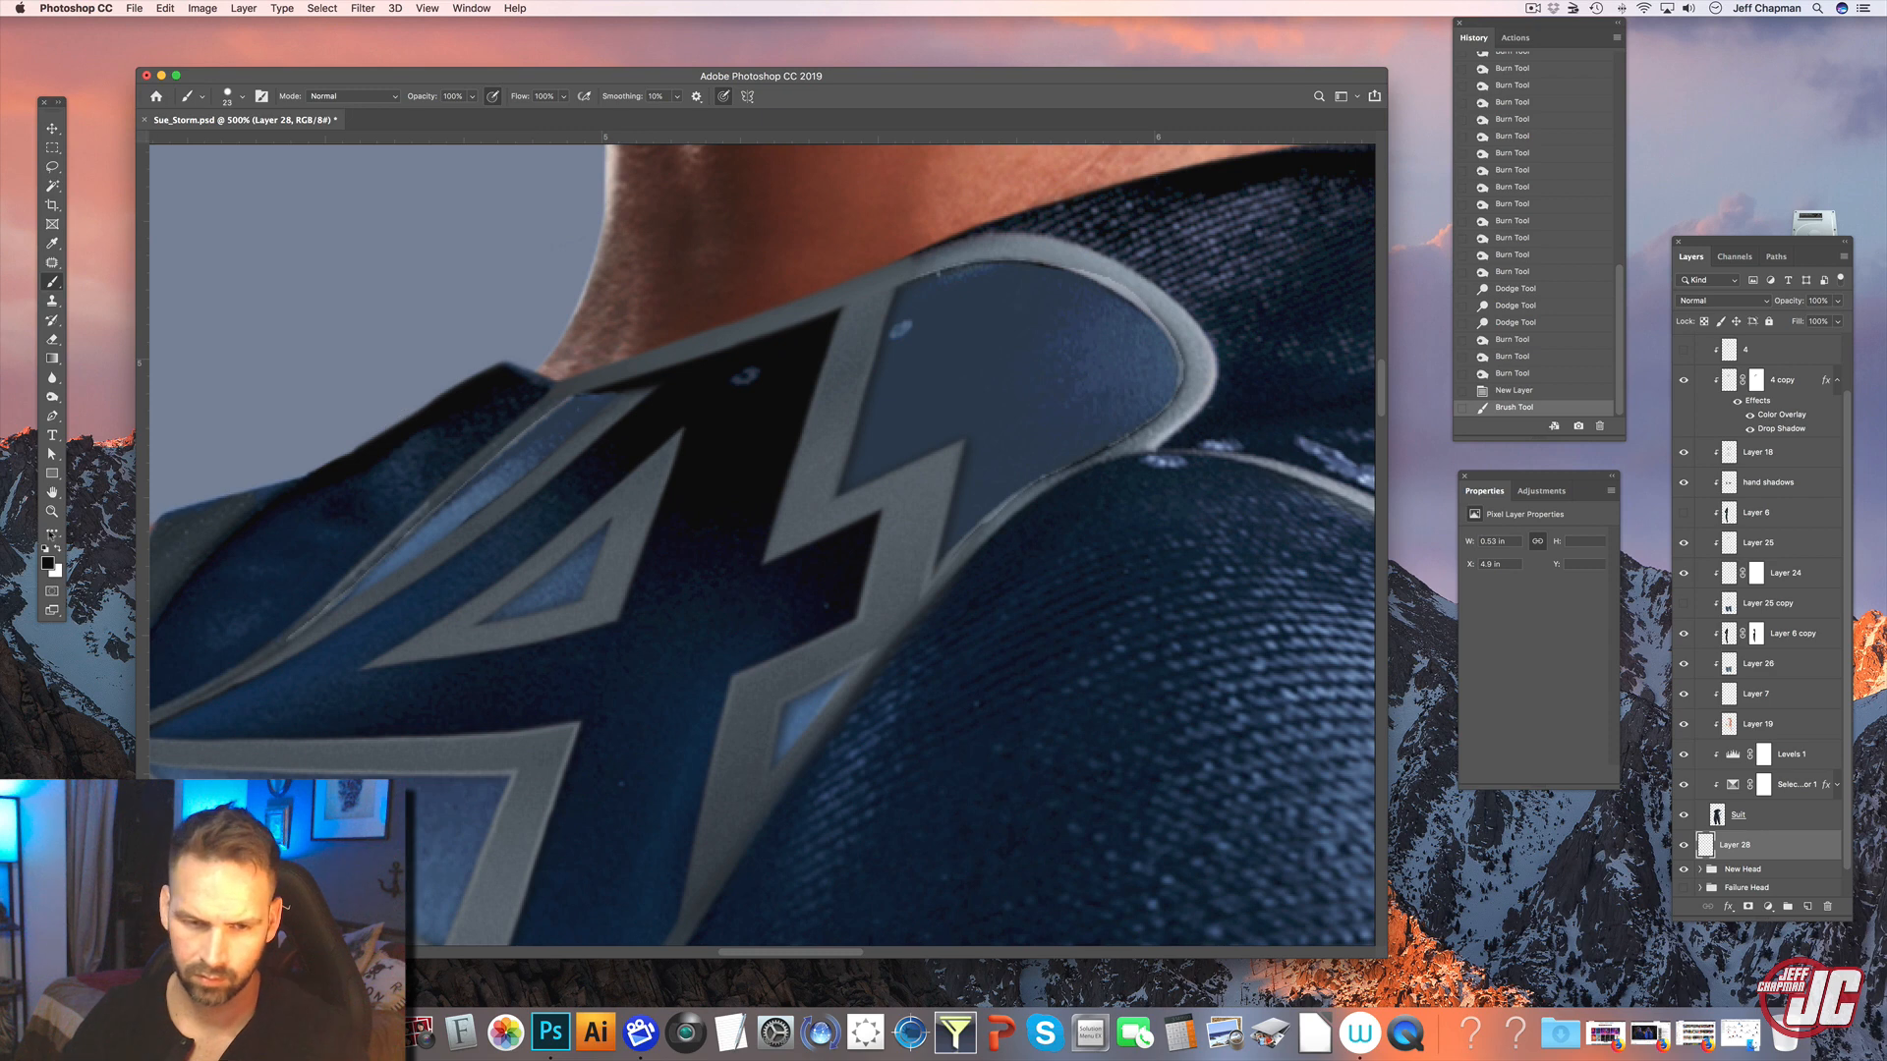
# - Touch up the collar strip's joins with the emblem using a small brush and colours sampled from the suit
pyautogui.press('z')
pyautogui.click(636, 424)
pyautogui.click(649, 399)
pyautogui.press('i')
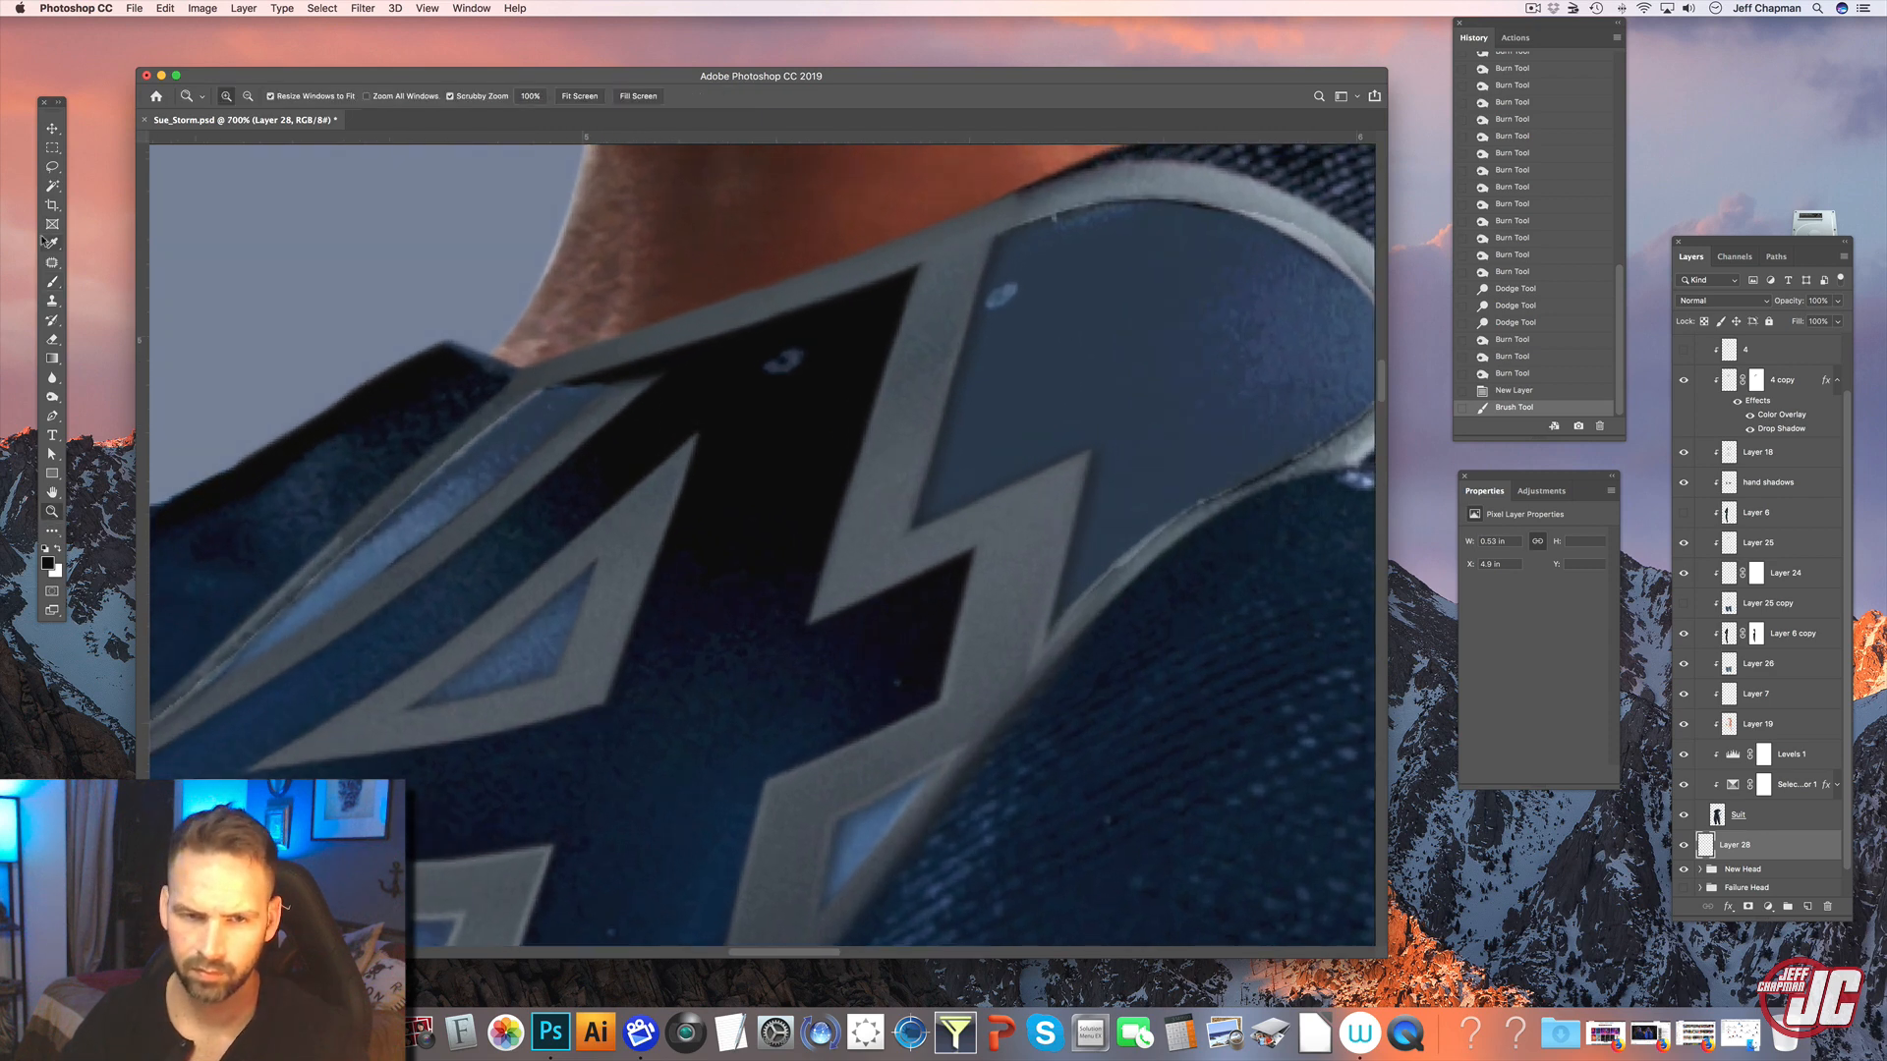
pyautogui.click(54, 281)
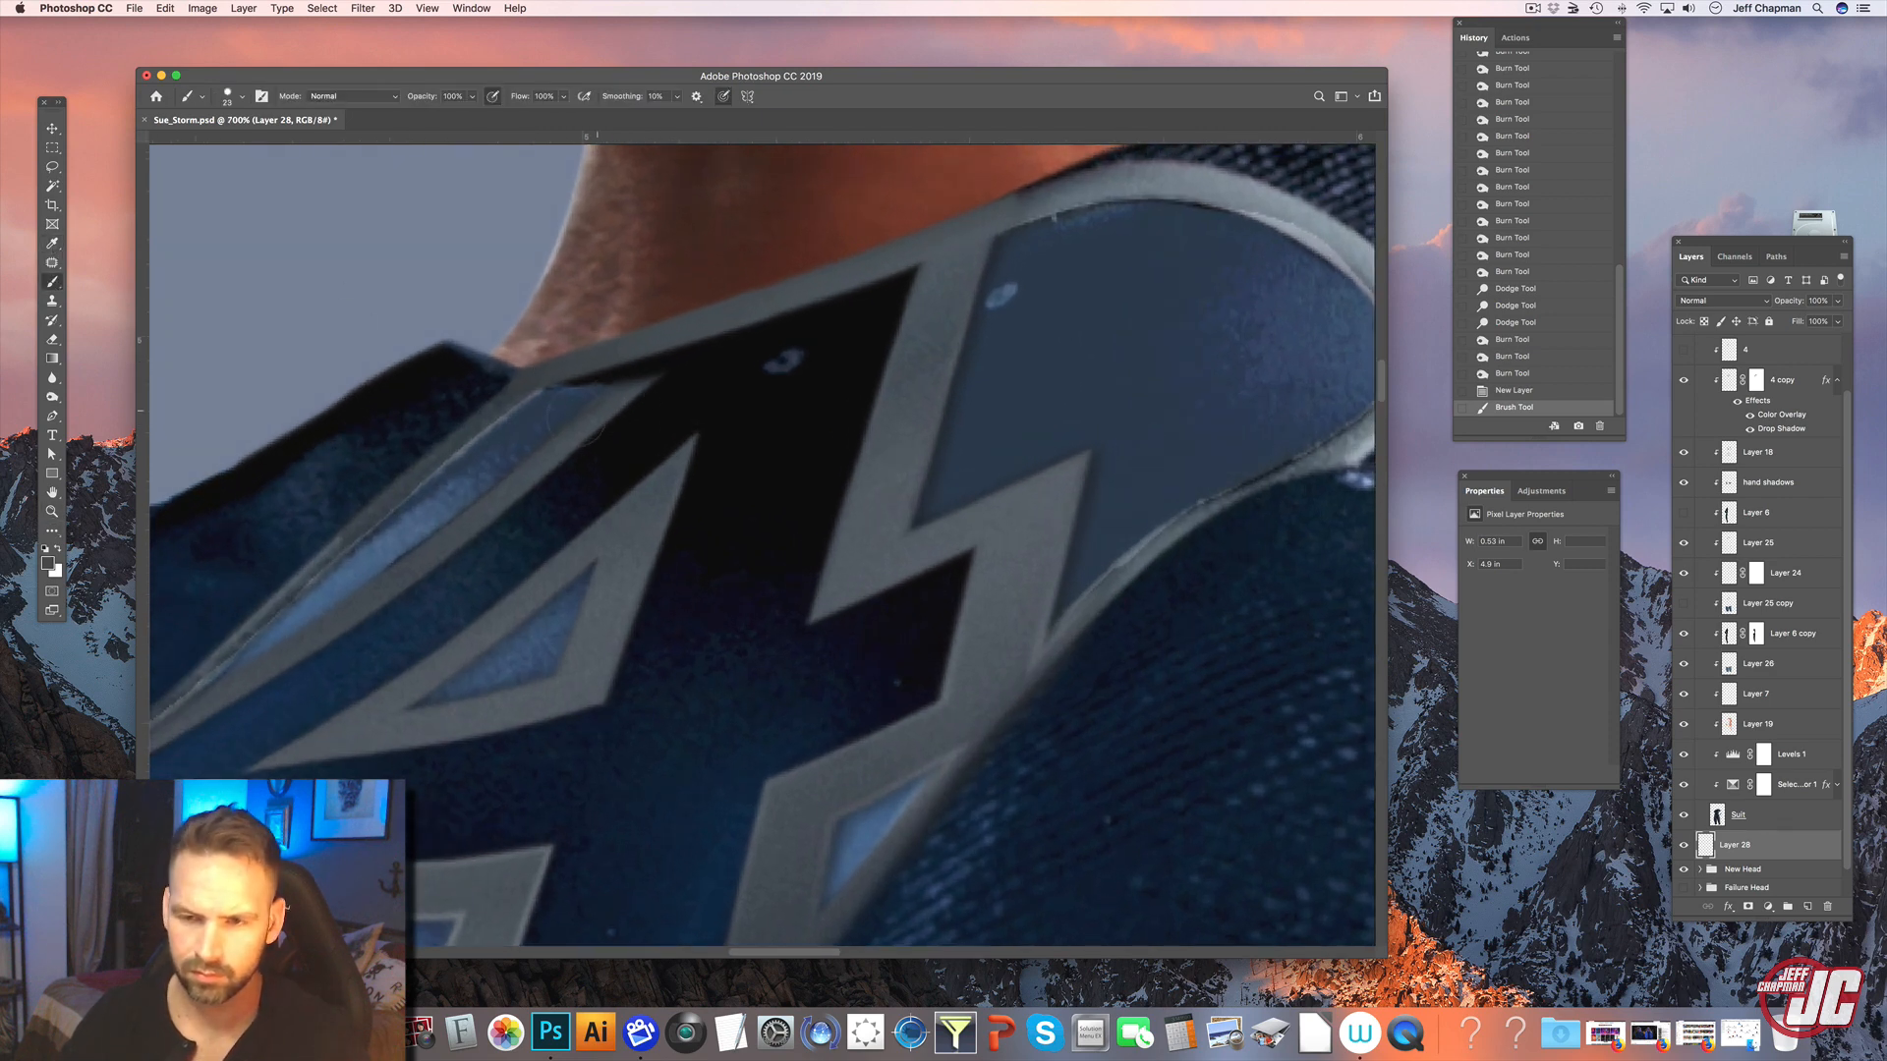
pyautogui.rightClick(754, 433)
pyautogui.moveTo(706, 440); pyautogui.dragTo(699, 440)
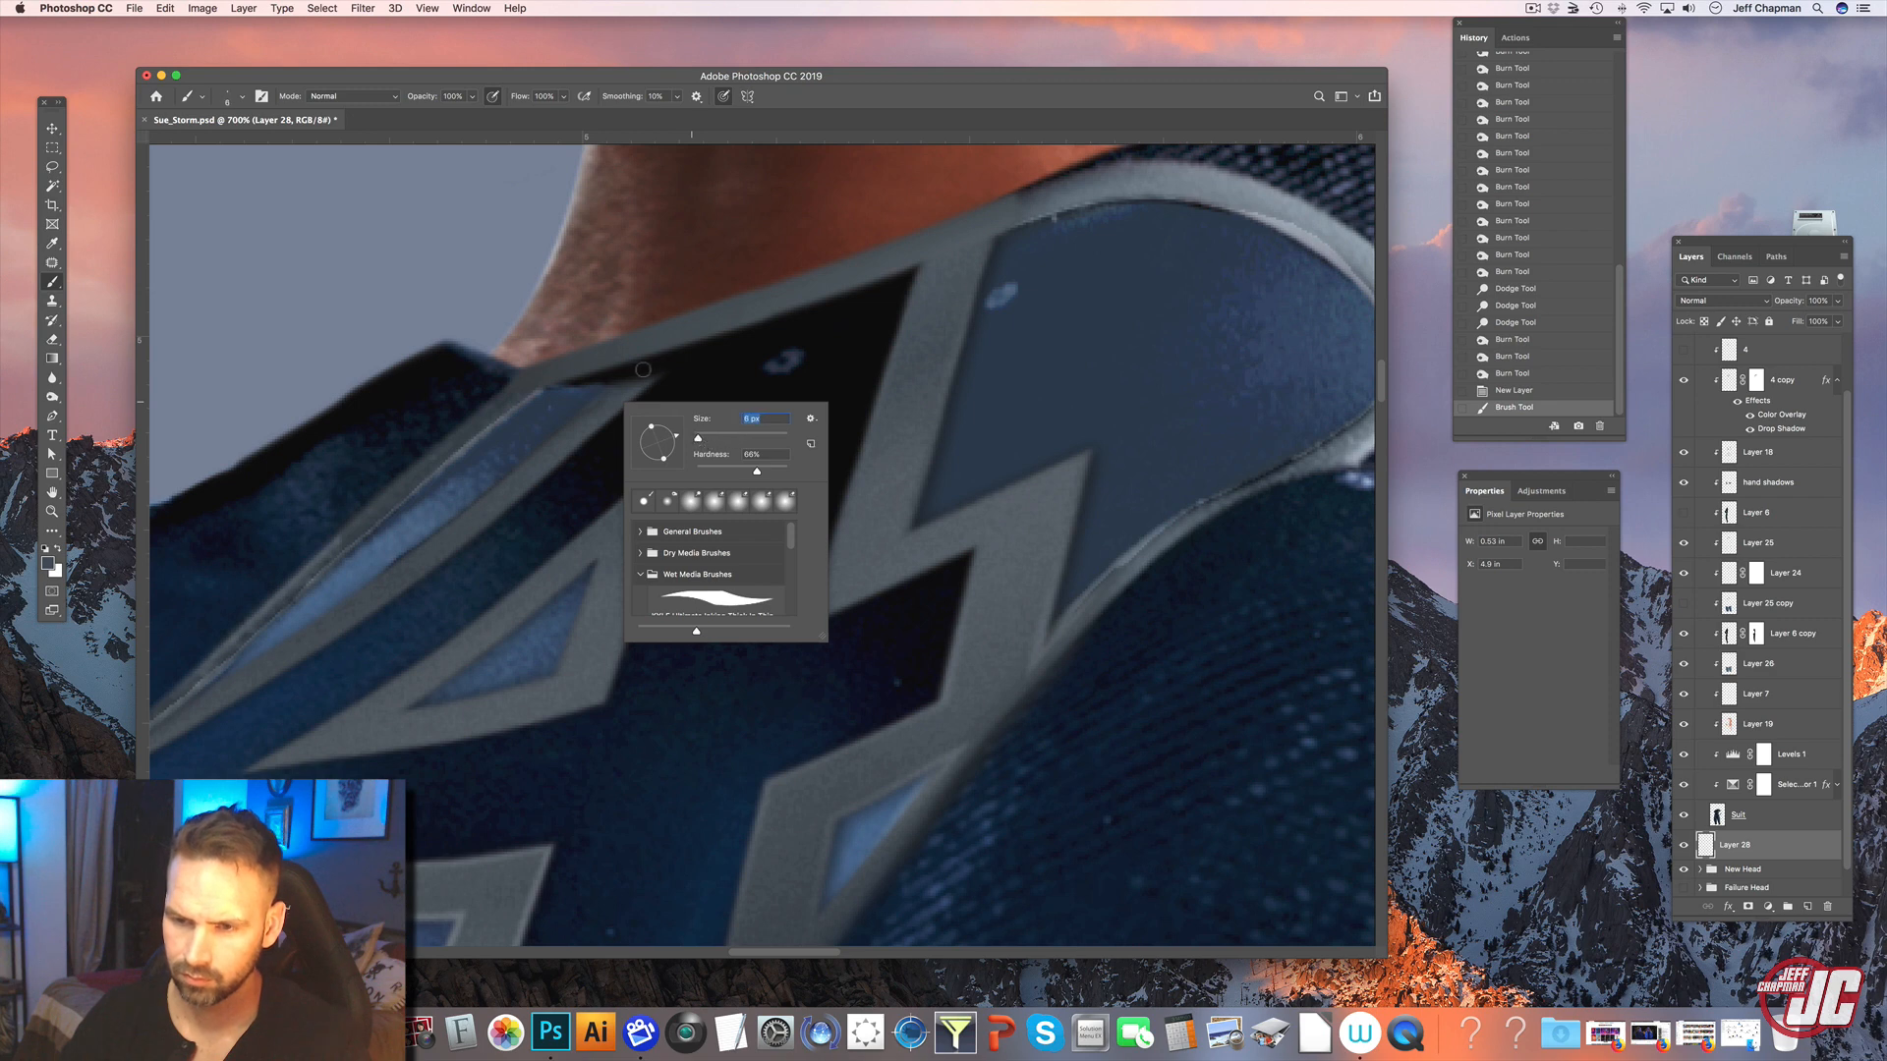
pyautogui.moveTo(638, 366)
pyautogui.mouseDown()
pyautogui.moveTo(614, 392)
pyautogui.moveTo(678, 345)
pyautogui.mouseUp()
pyautogui.moveTo(564, 395); pyautogui.dragTo(557, 403)
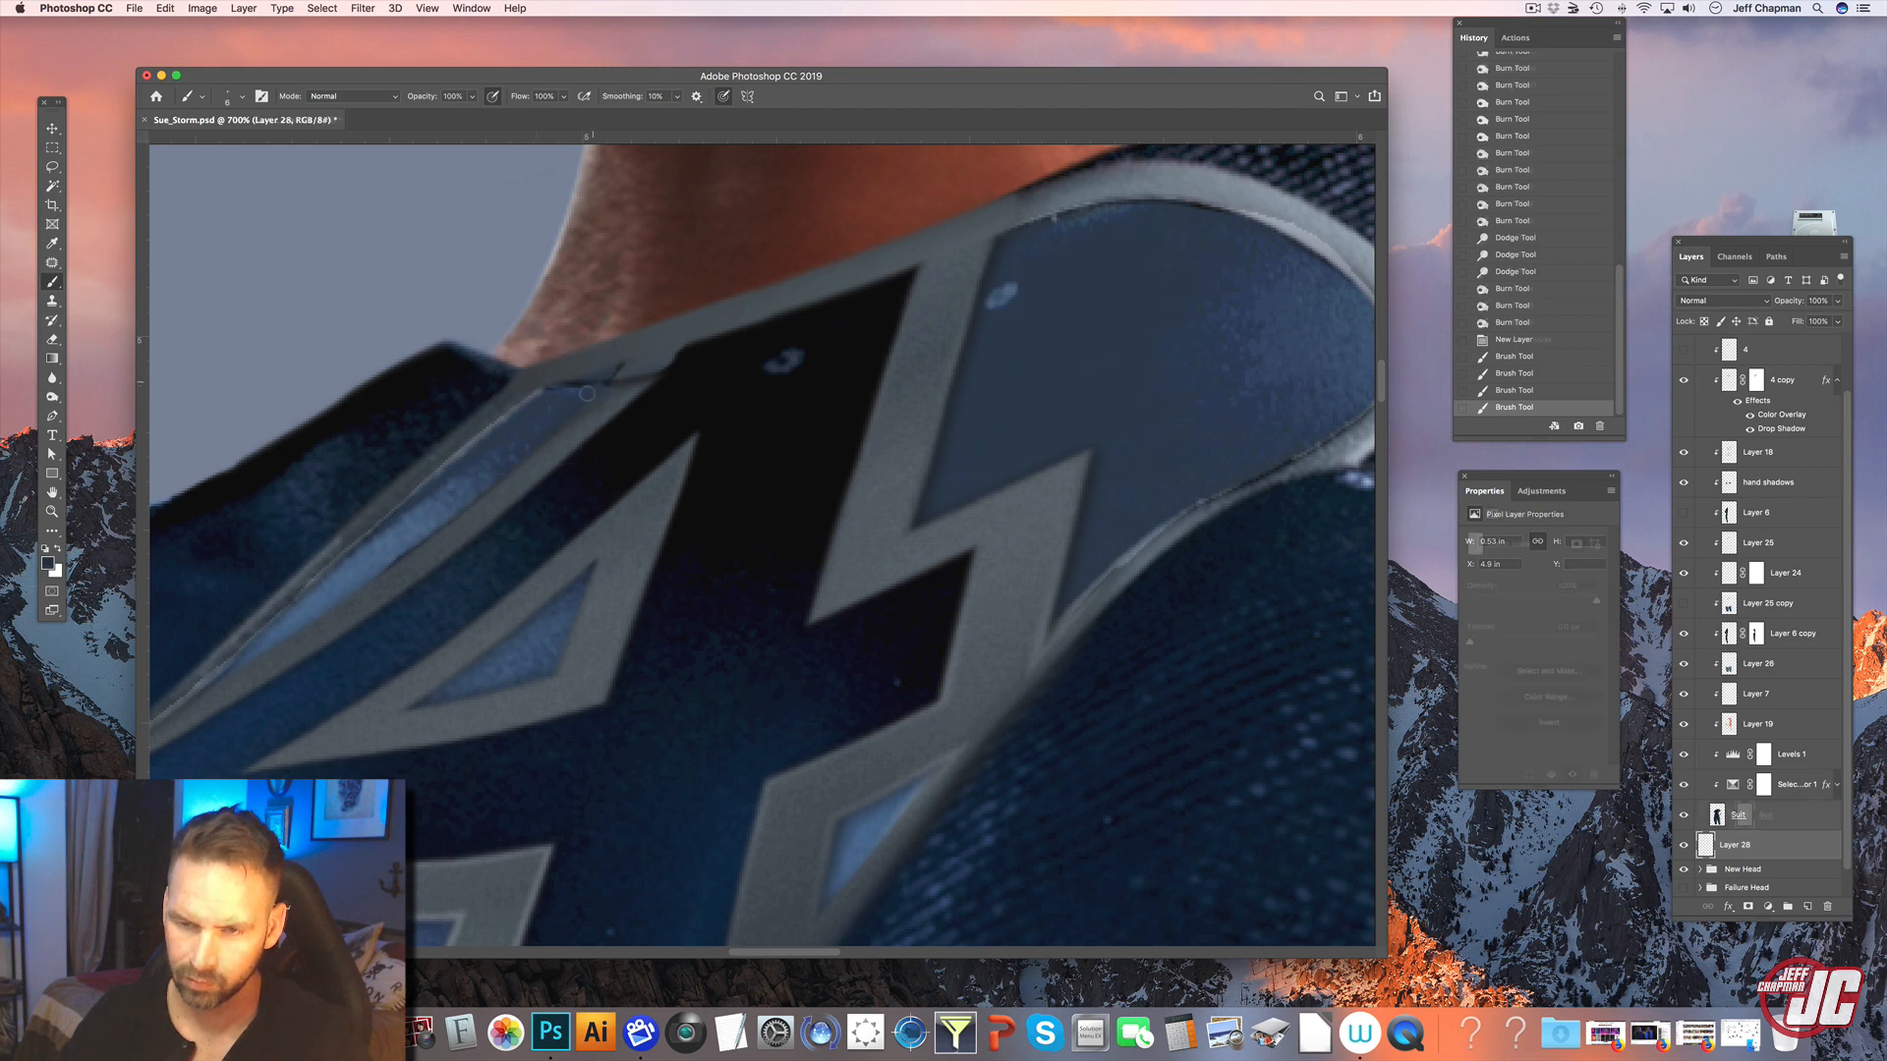
pyautogui.moveTo(572, 383)
pyautogui.mouseDown()
pyautogui.moveTo(773, 346)
pyautogui.moveTo(568, 386)
pyautogui.moveTo(689, 366)
pyautogui.mouseUp()
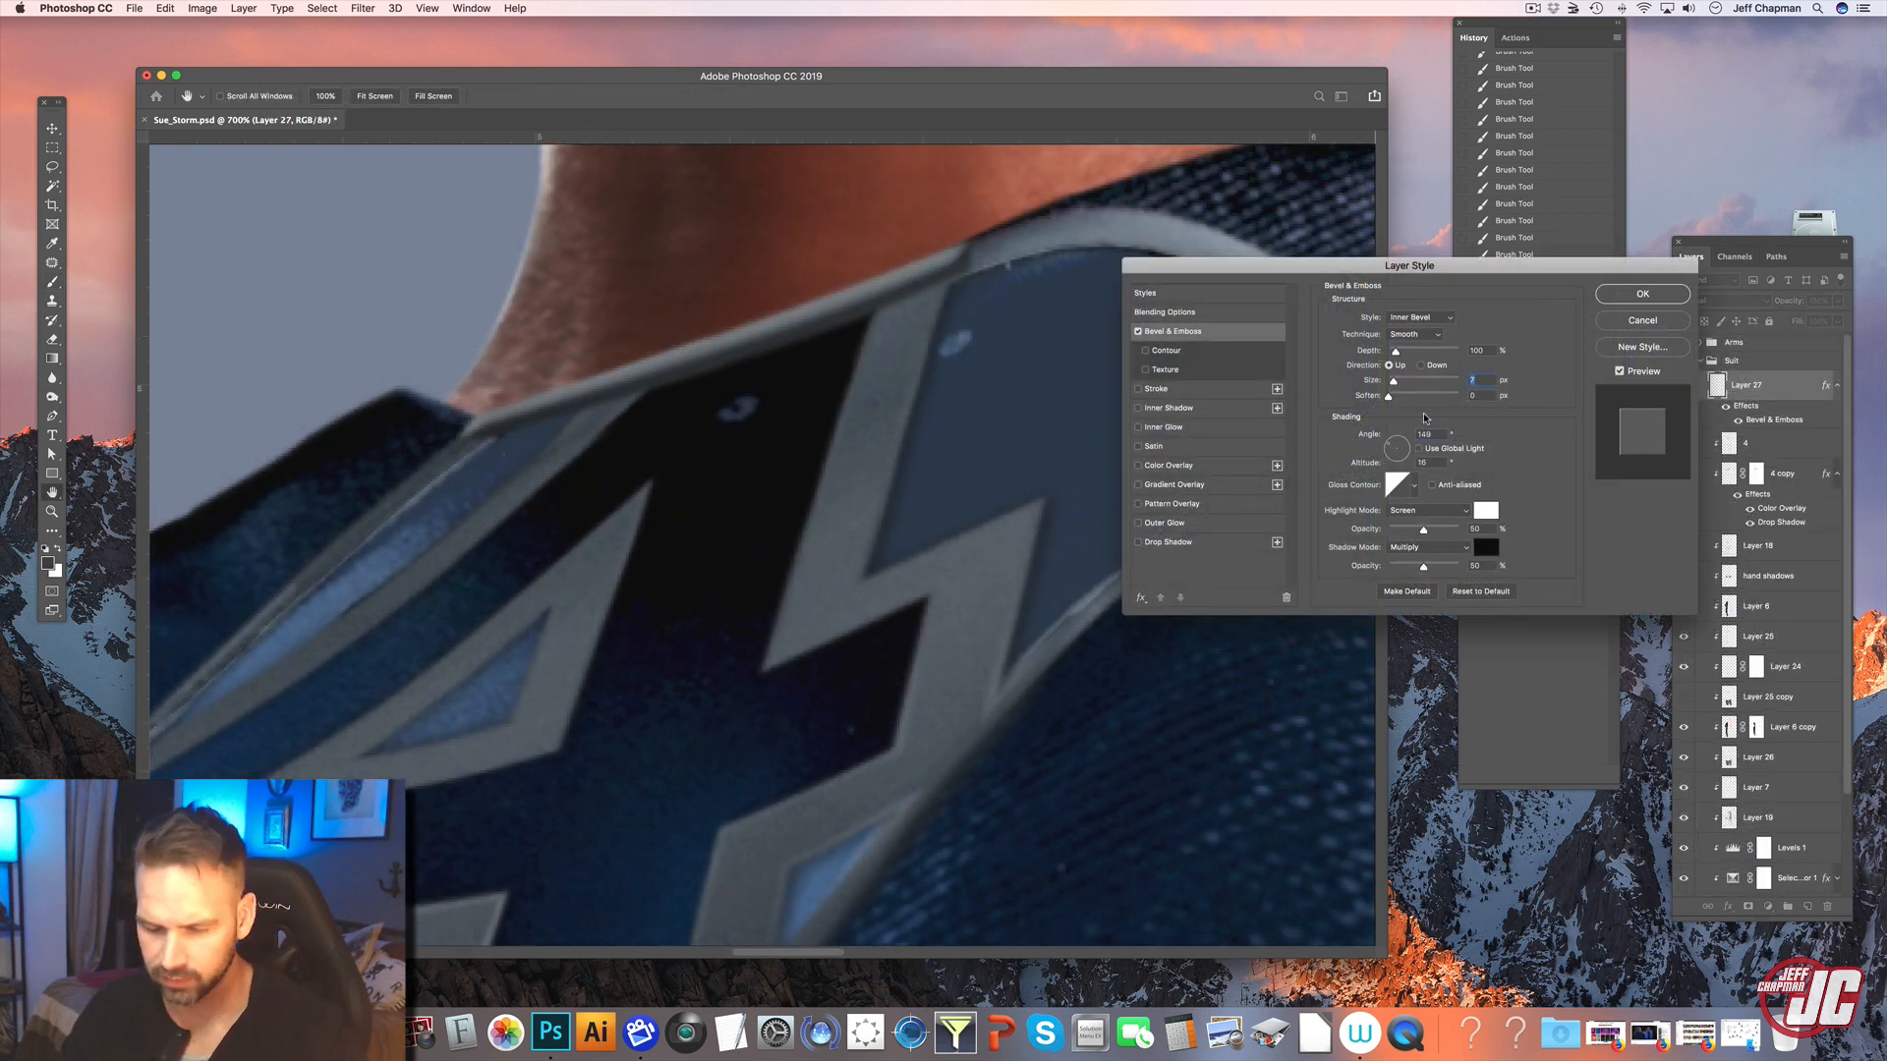
# - Give Layer 27 a Bevel & Emboss of 2 px with 0% shadow opacity and adjust its lighting angle
pyautogui.write('2')
pyautogui.moveTo(1423, 566); pyautogui.dragTo(1386, 567)
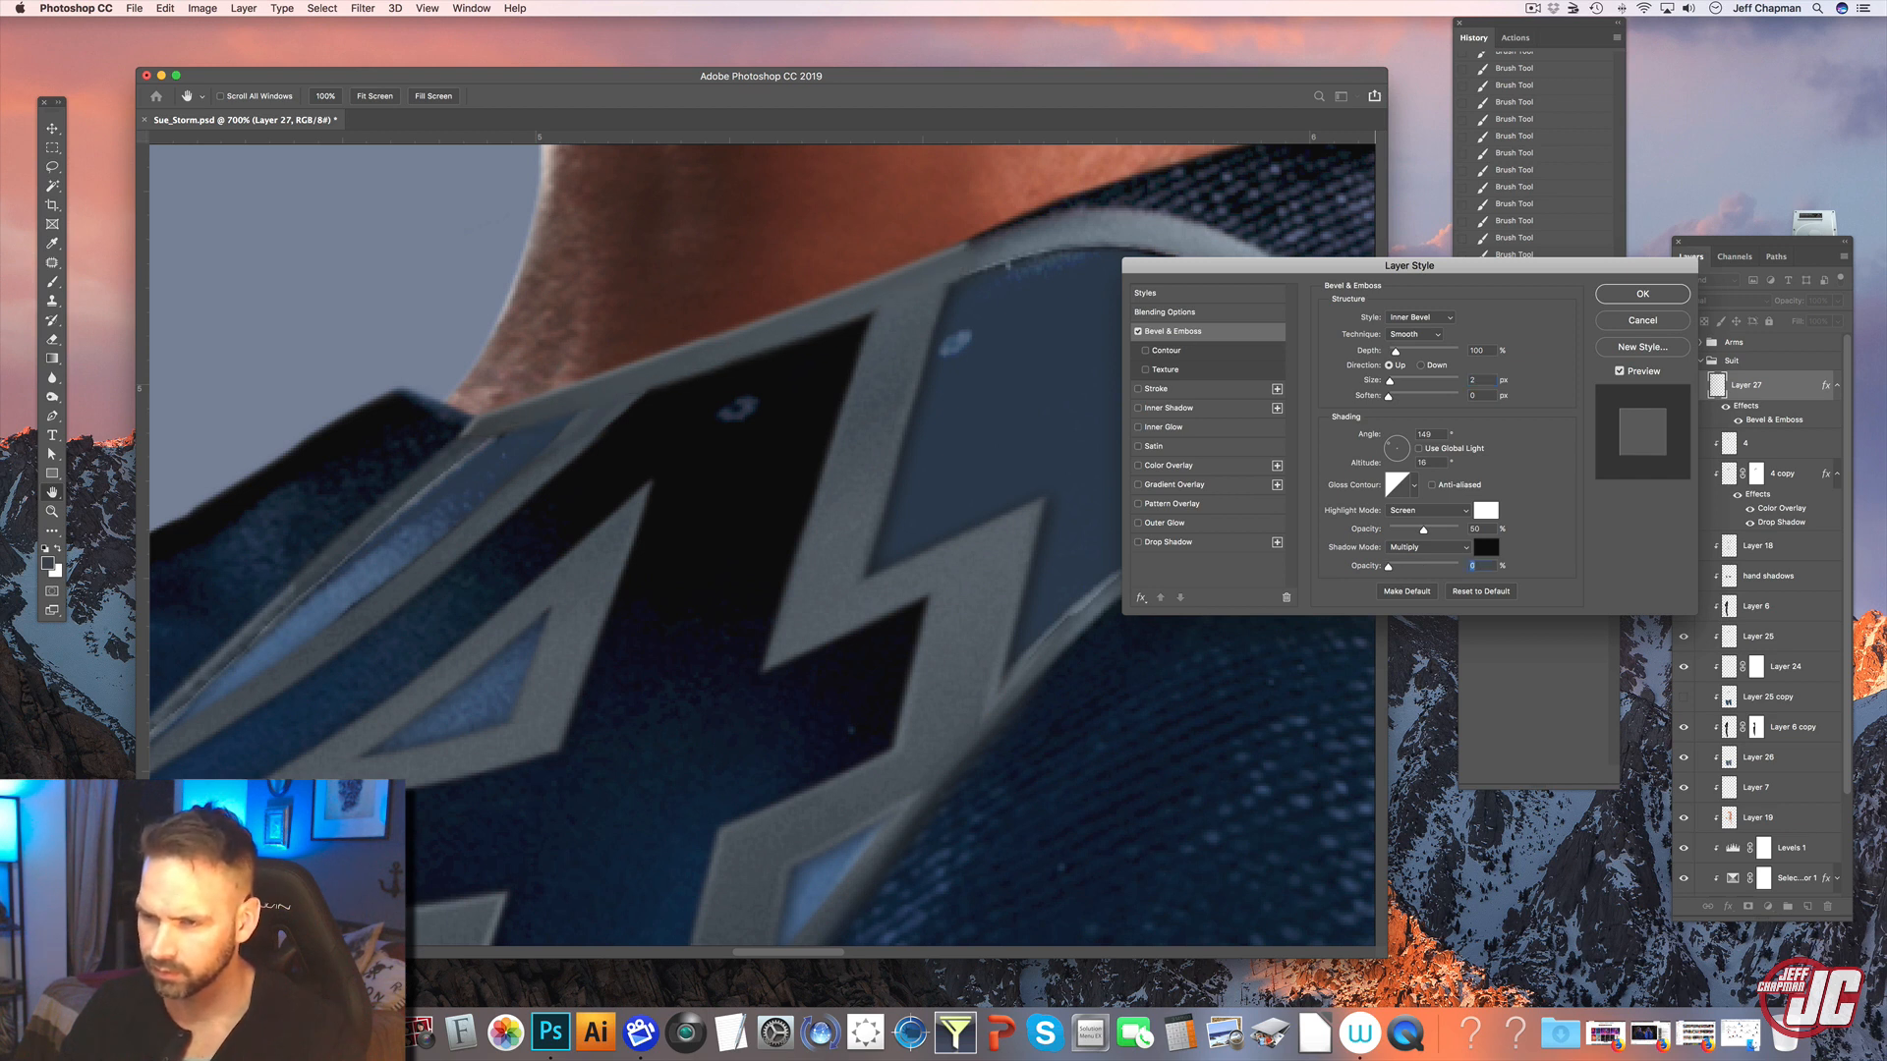
pyautogui.click(1389, 454)
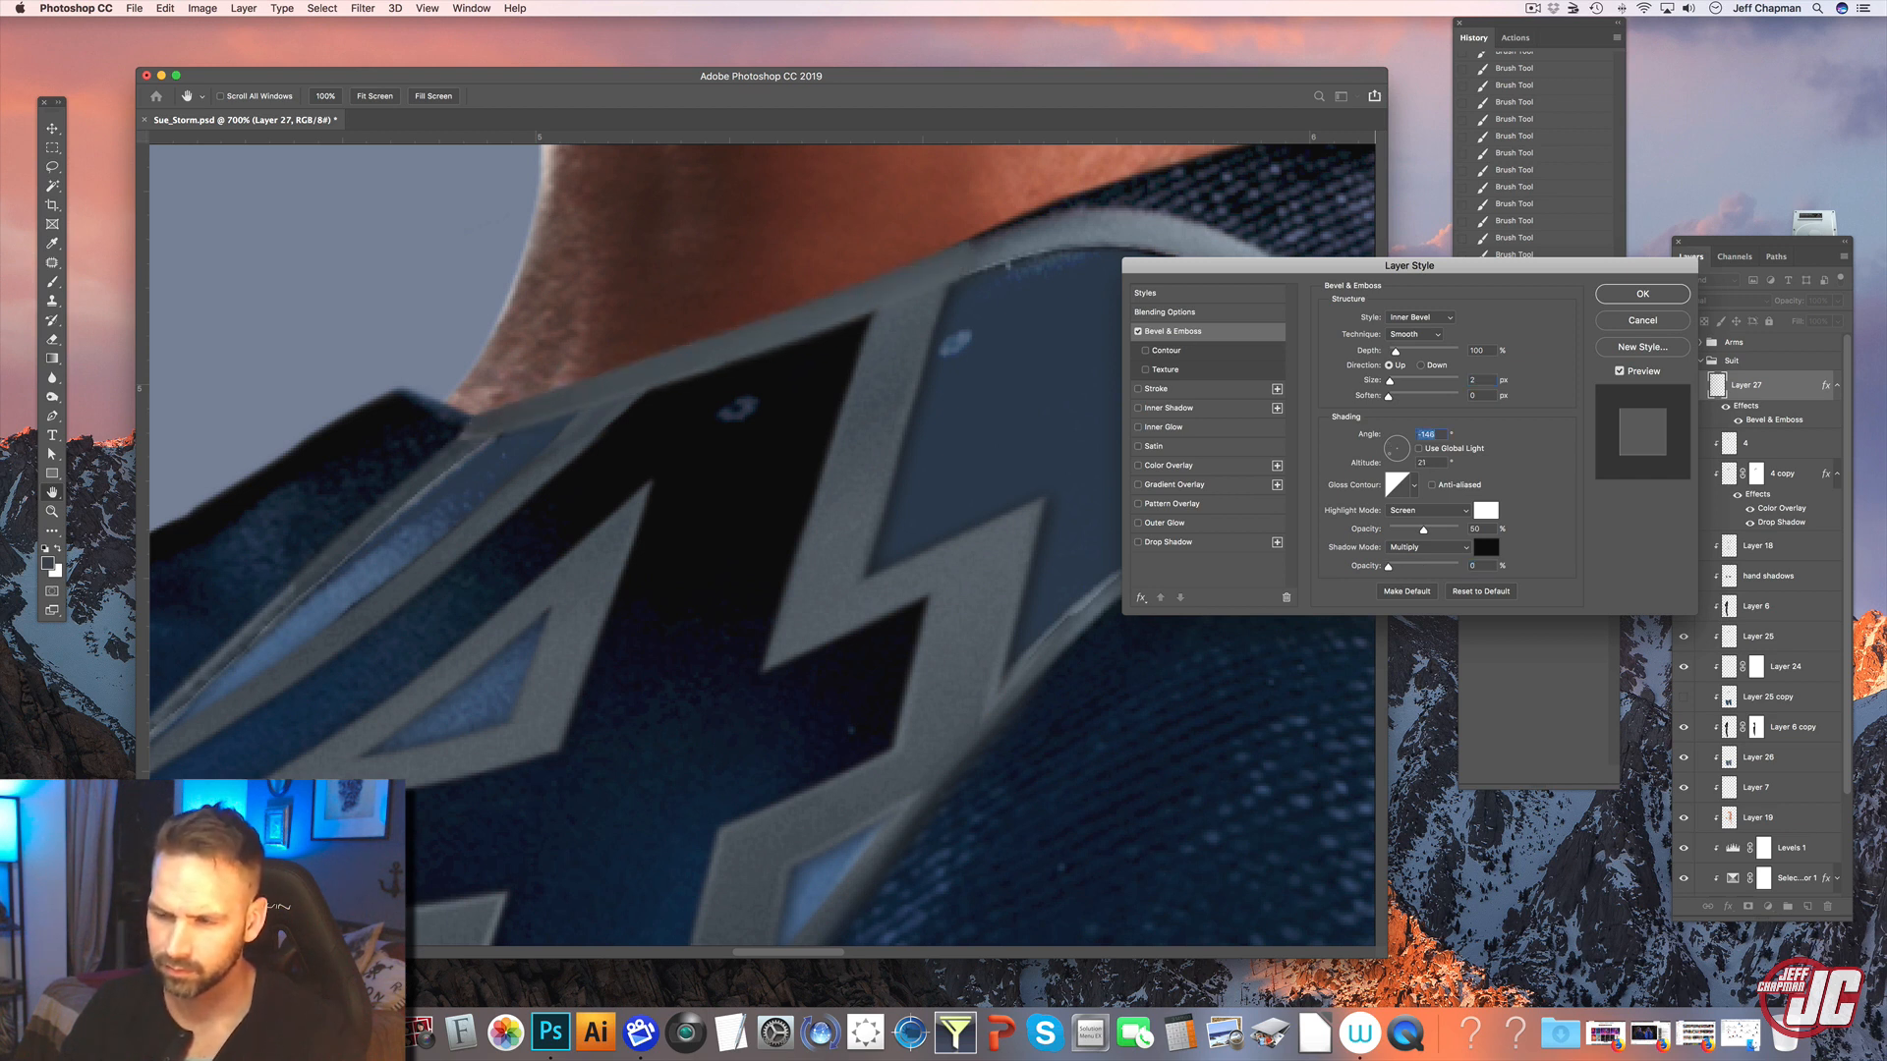
pyautogui.click(1391, 436)
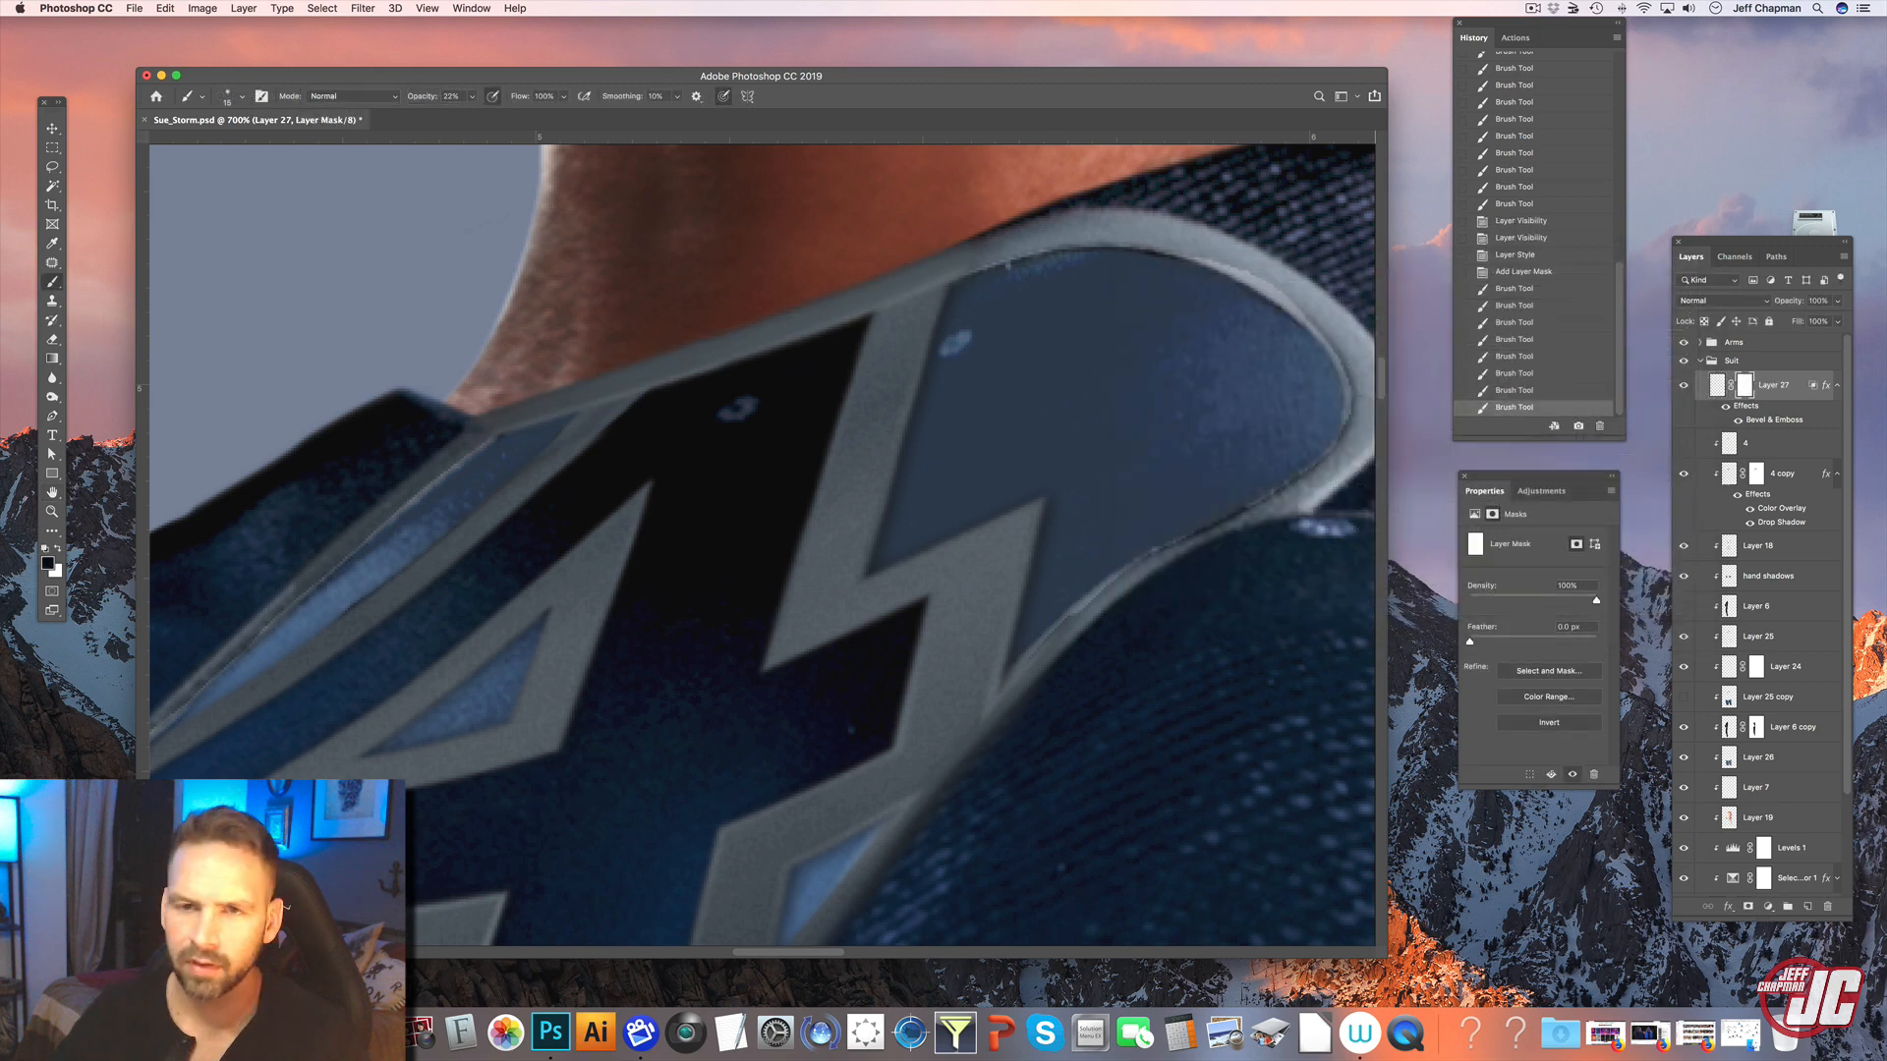
# - Apply the Add Noise filter with Uniform distribution to the collar strip on Layer 27
pyautogui.click(362, 8)
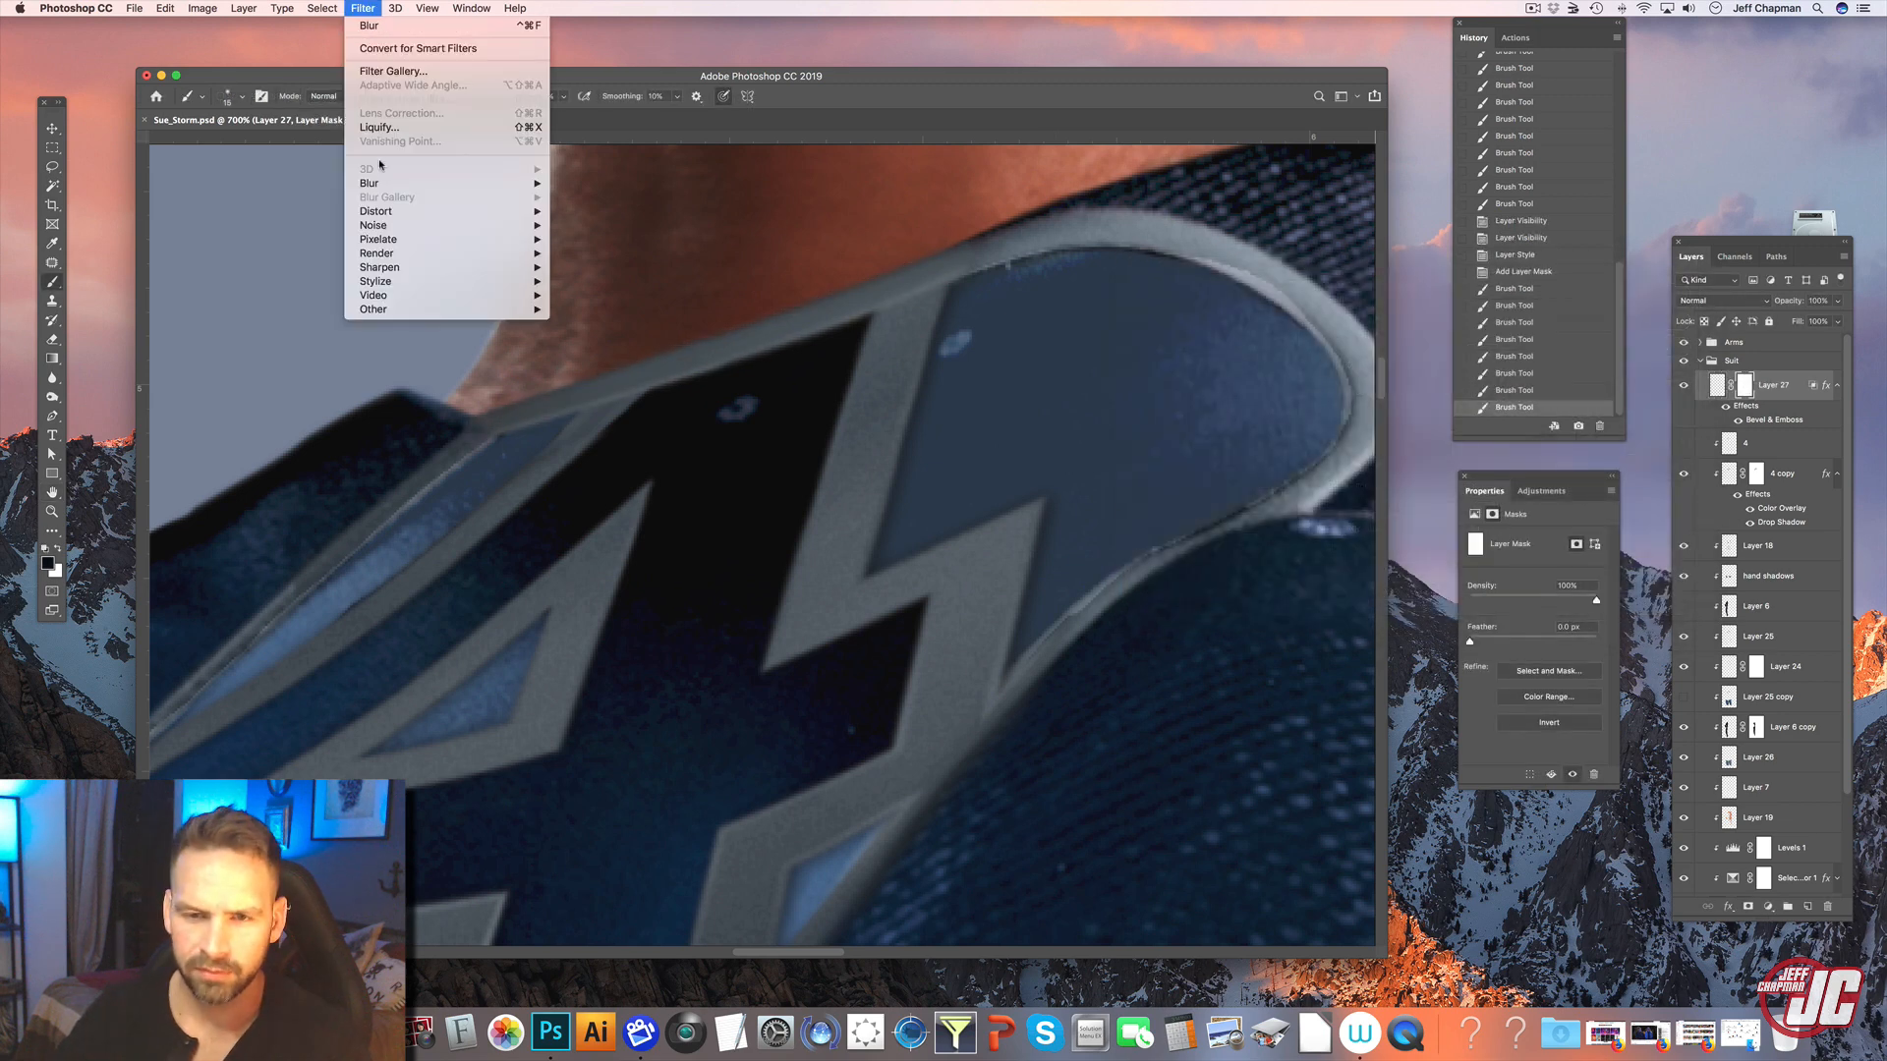
pyautogui.moveTo(397, 218)
pyautogui.click(590, 225)
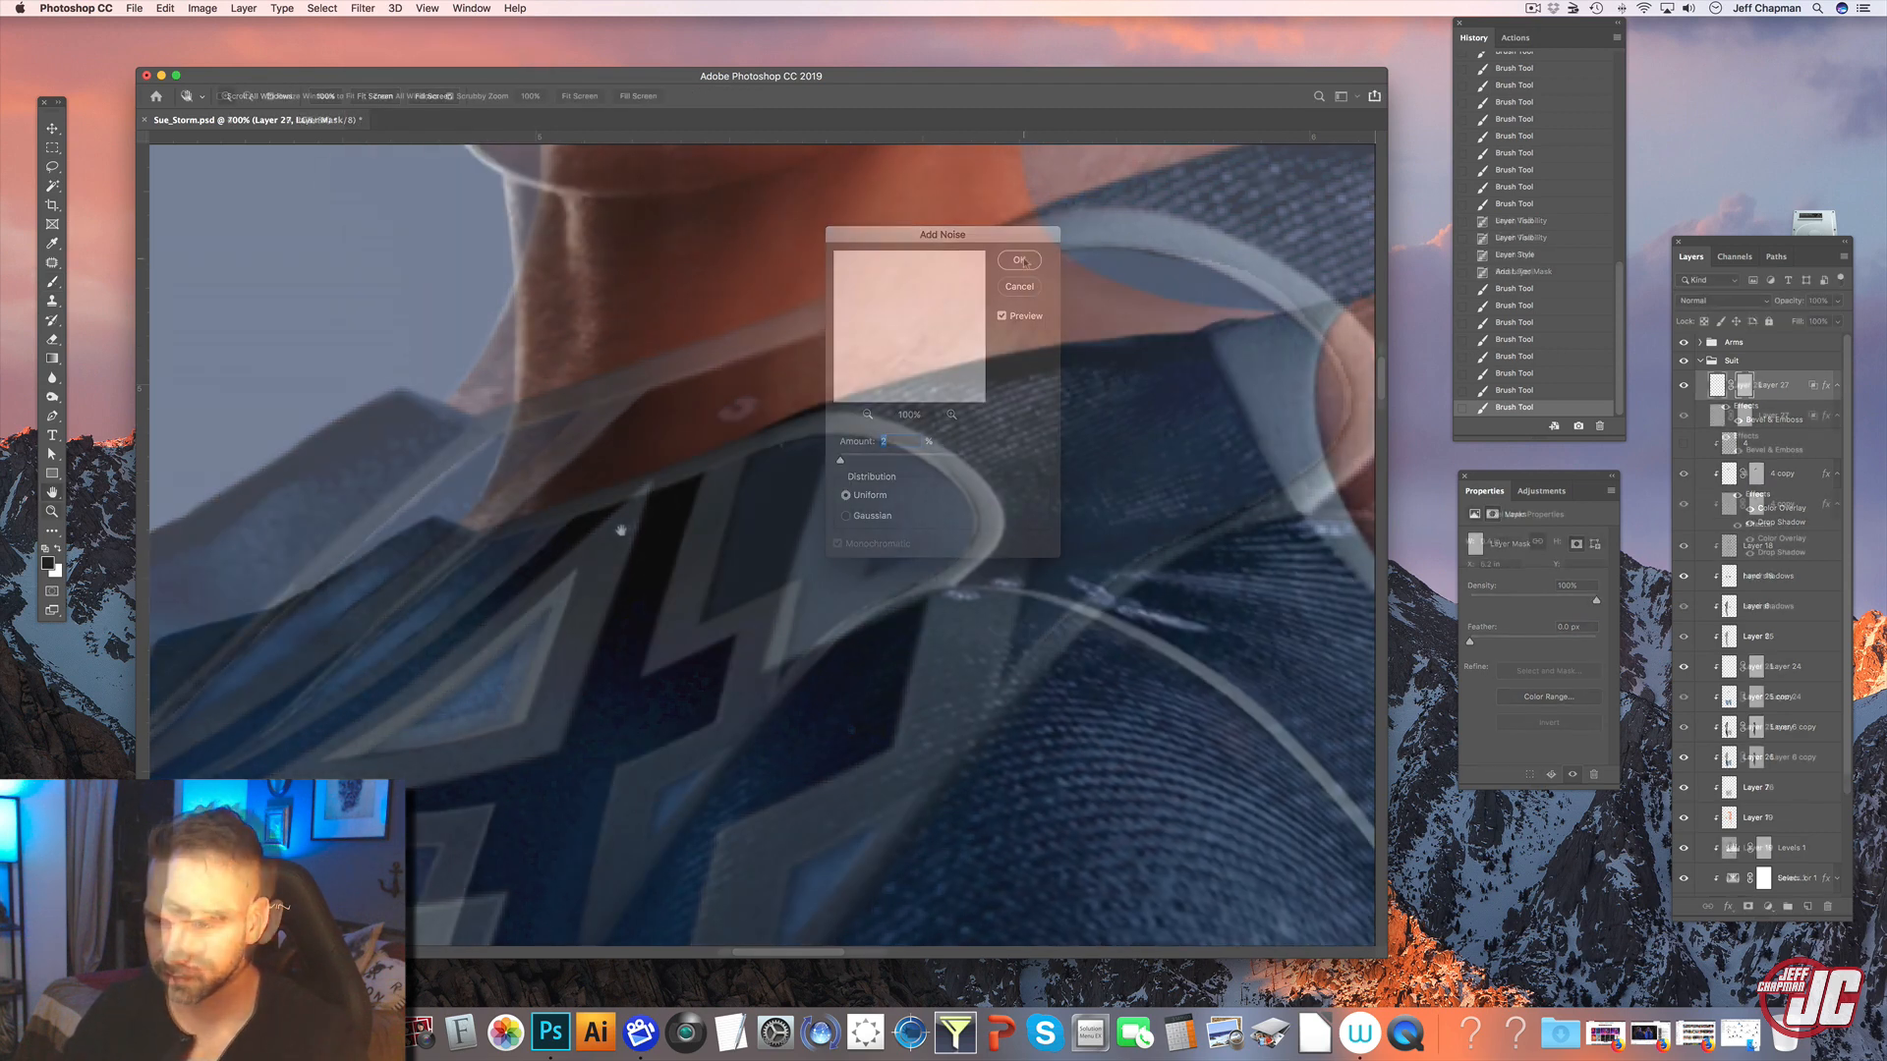
# - Draw a pen path from the collar across the base of the neck towards the far shoulder, undoing the last anchor
pyautogui.click(53, 417)
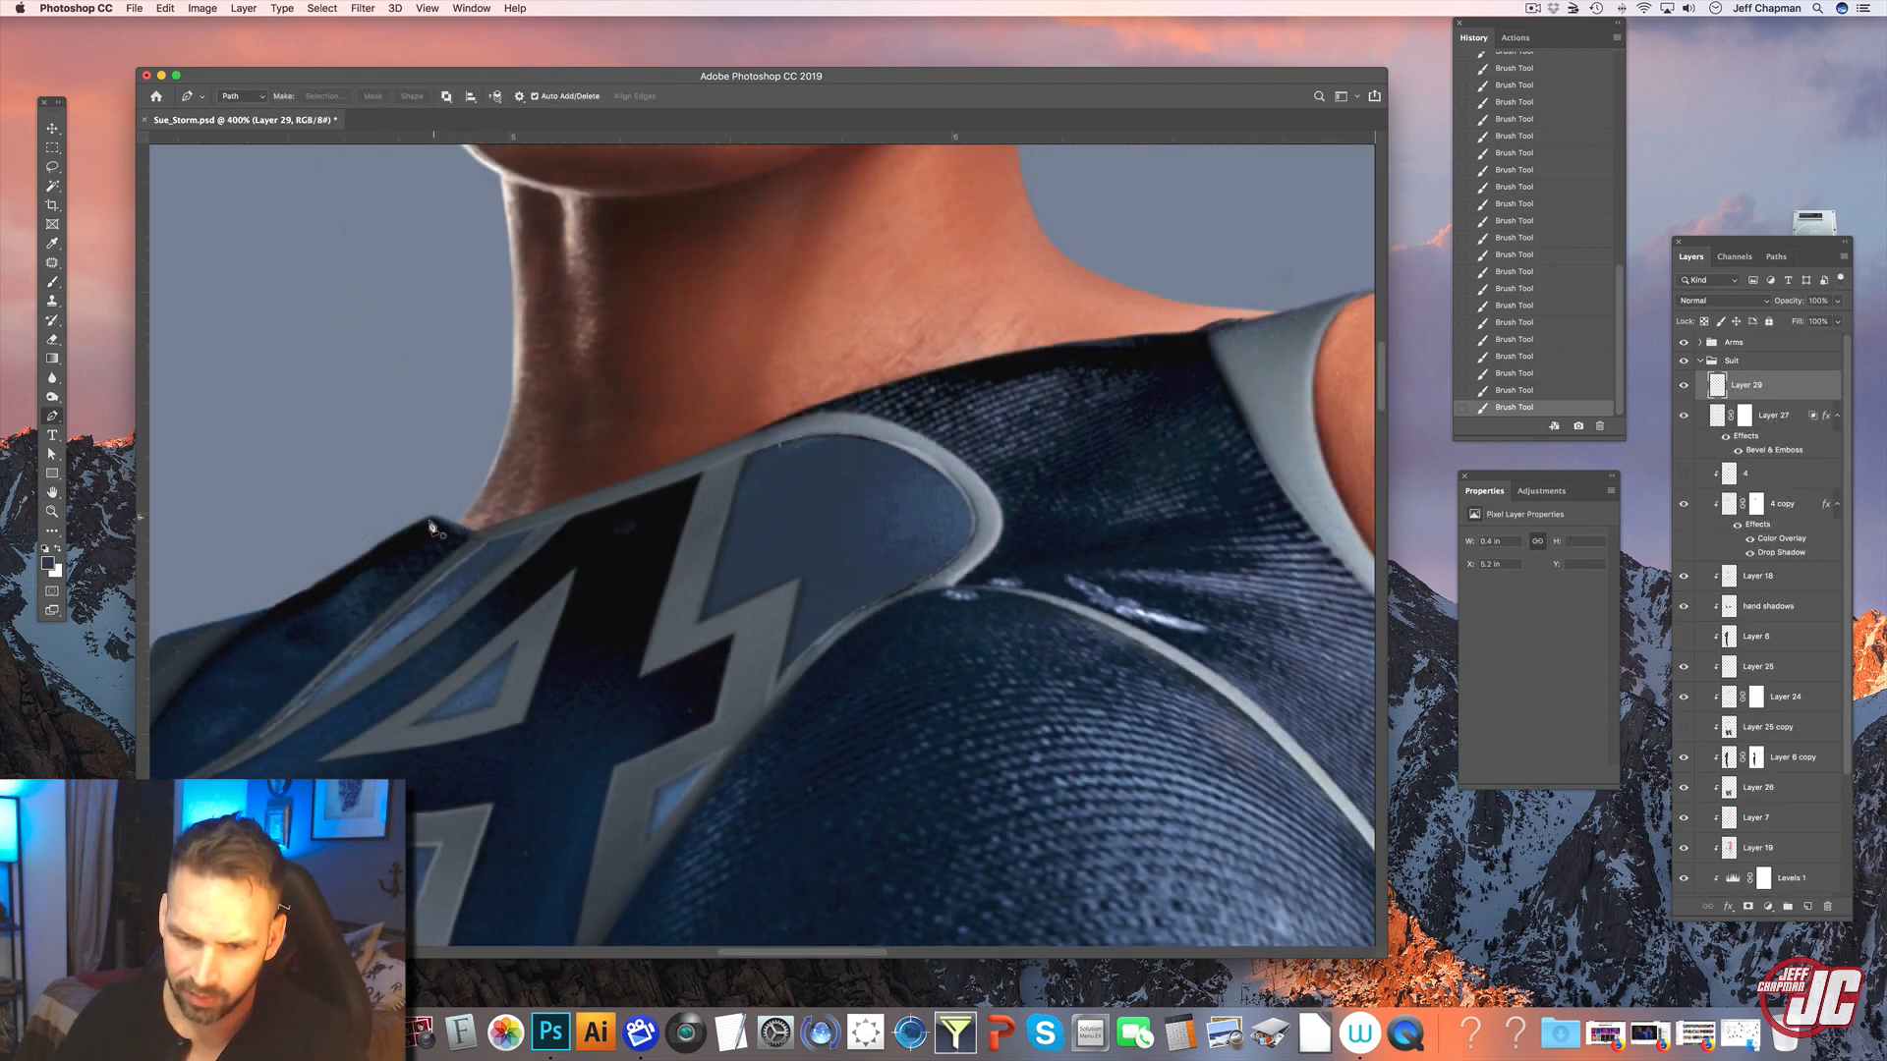
pyautogui.moveTo(472, 480); pyautogui.dragTo(484, 464)
pyautogui.click(499, 447)
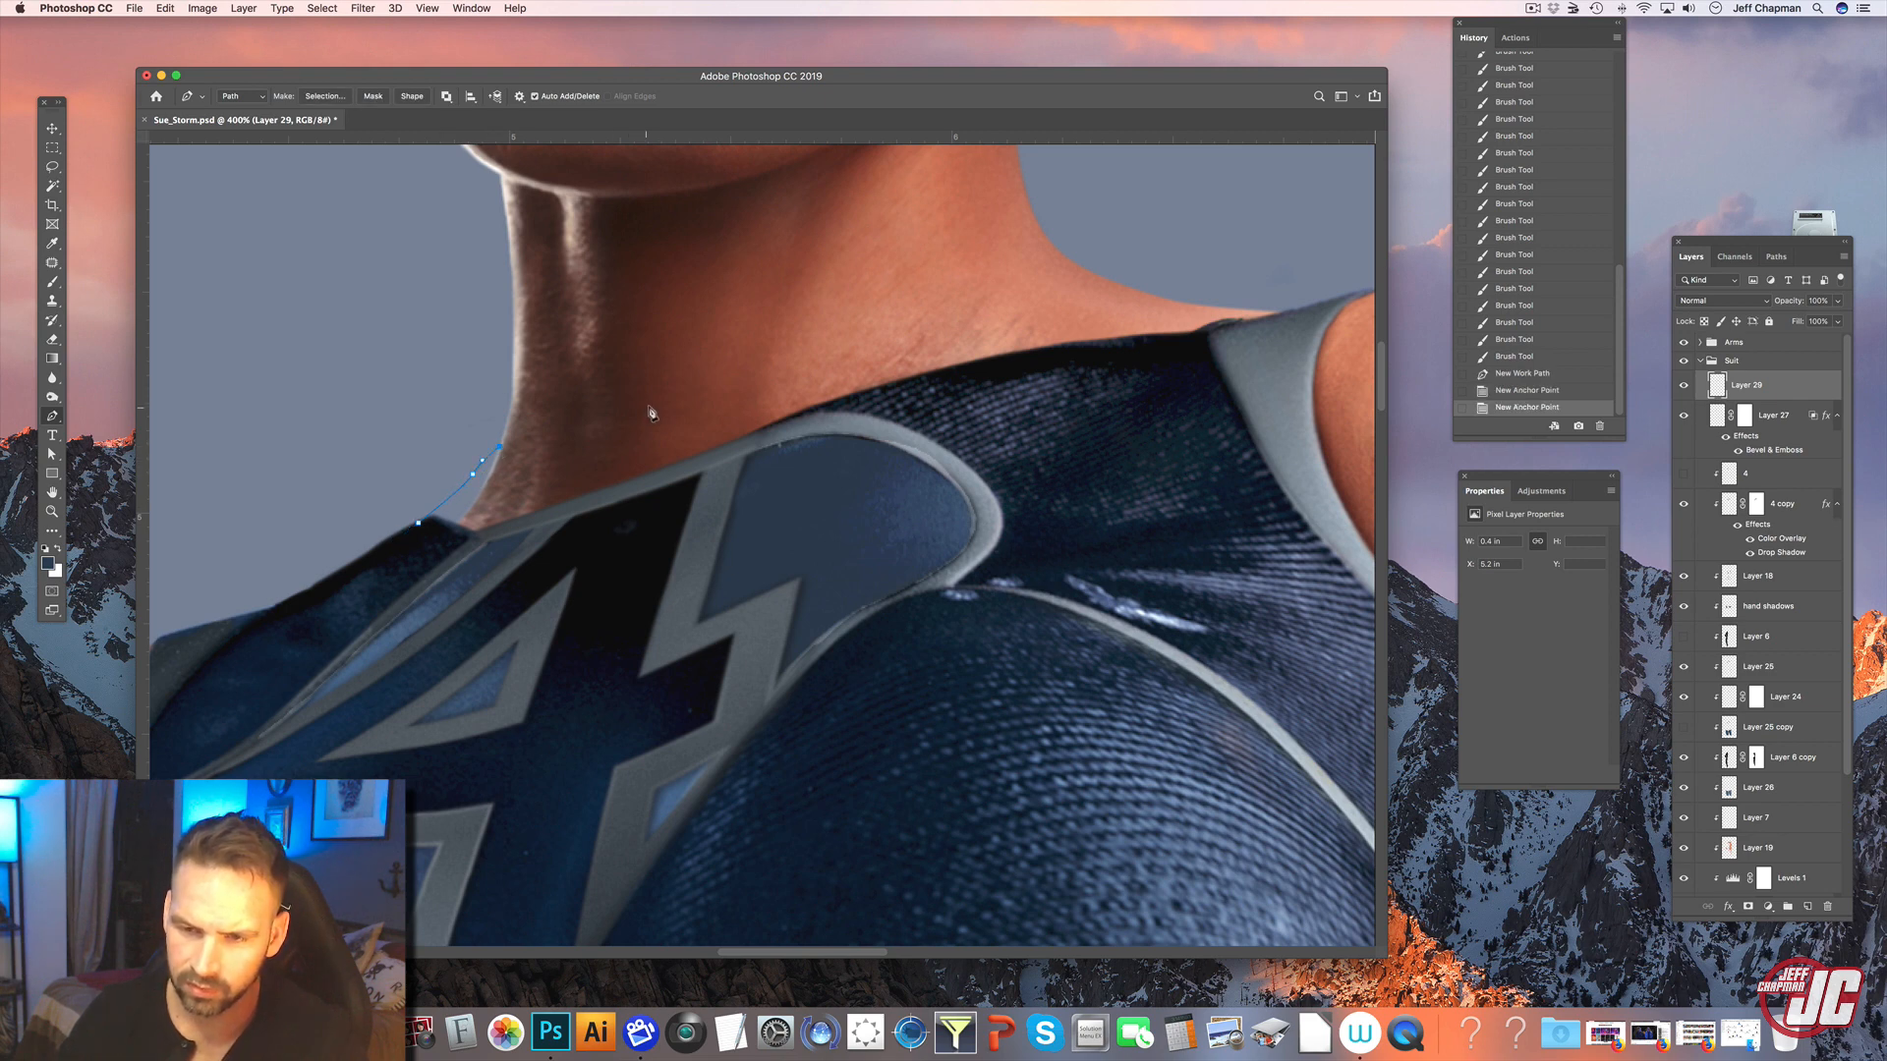
pyautogui.moveTo(649, 404); pyautogui.dragTo(727, 380)
pyautogui.moveTo(903, 323); pyautogui.dragTo(1121, 276)
pyautogui.press('super+z')
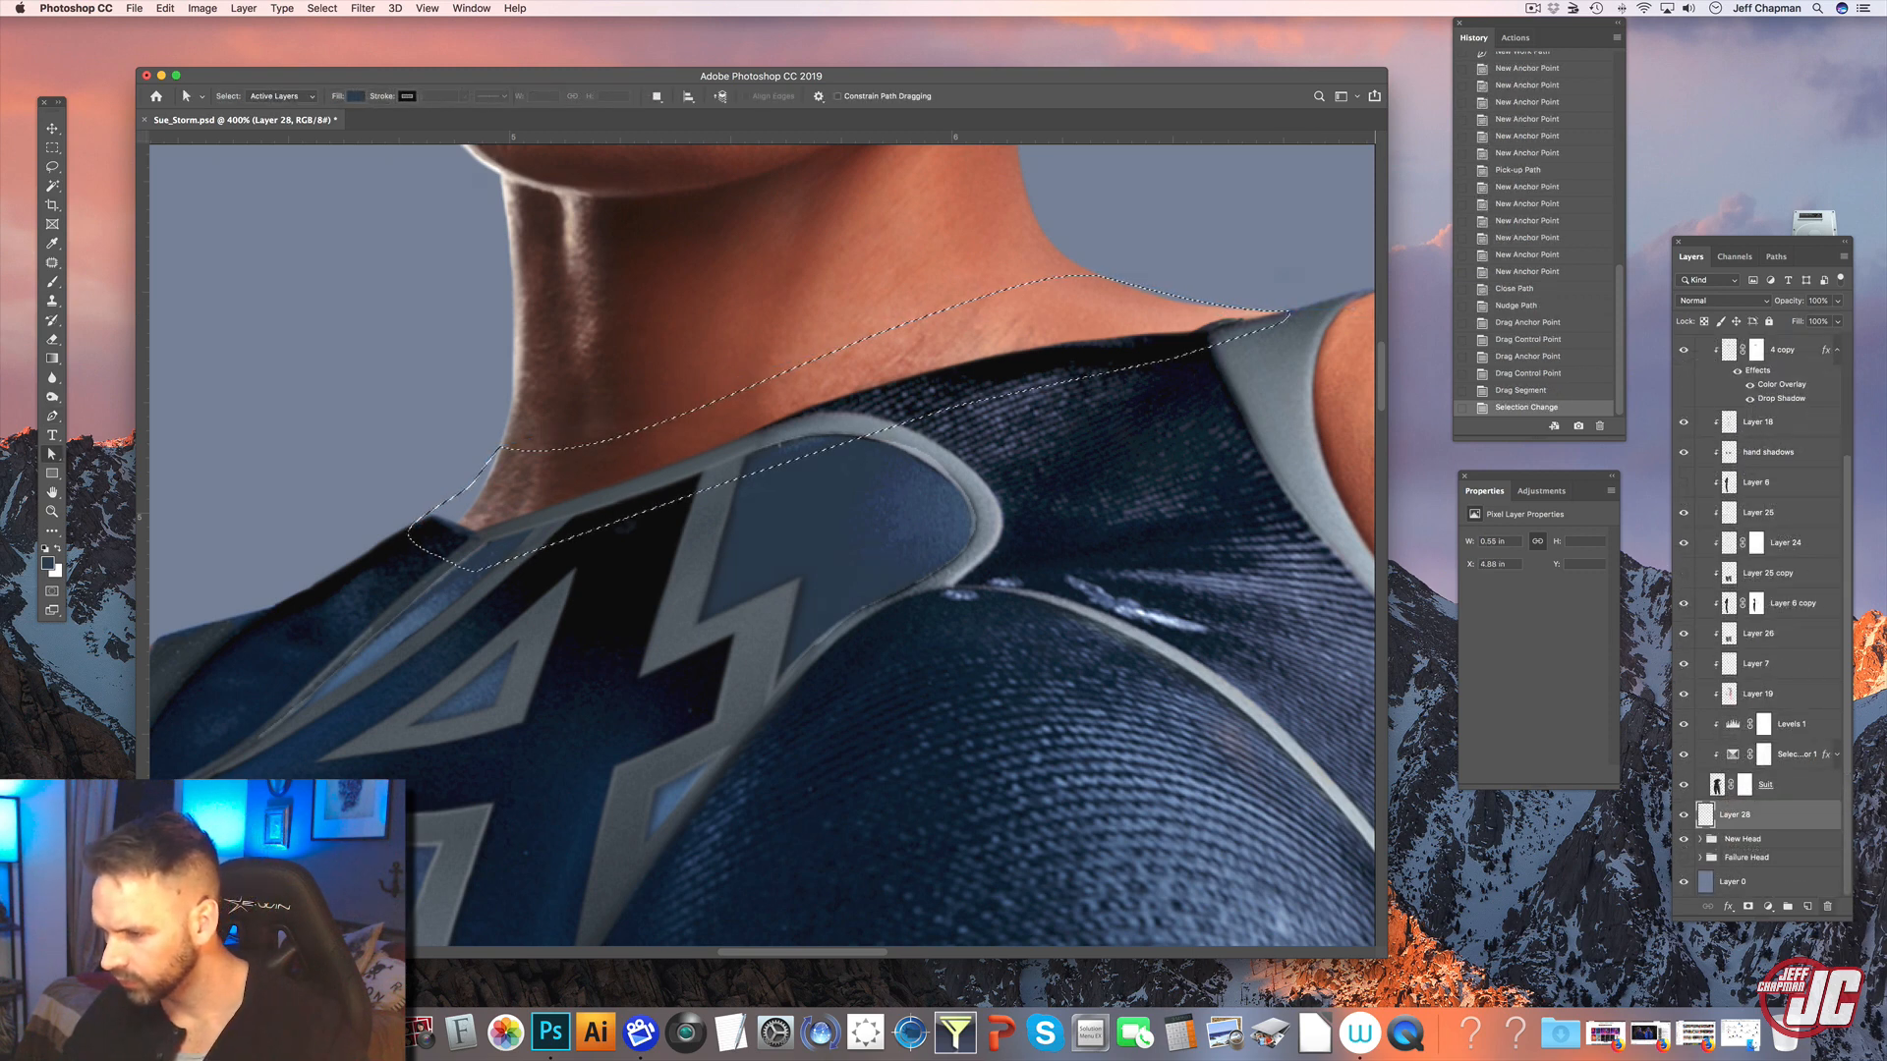
# - Create a layer named collar below Layer 28 and mask it with the neckline selection
pyautogui.click(1807, 907)
pyautogui.click(1735, 845)
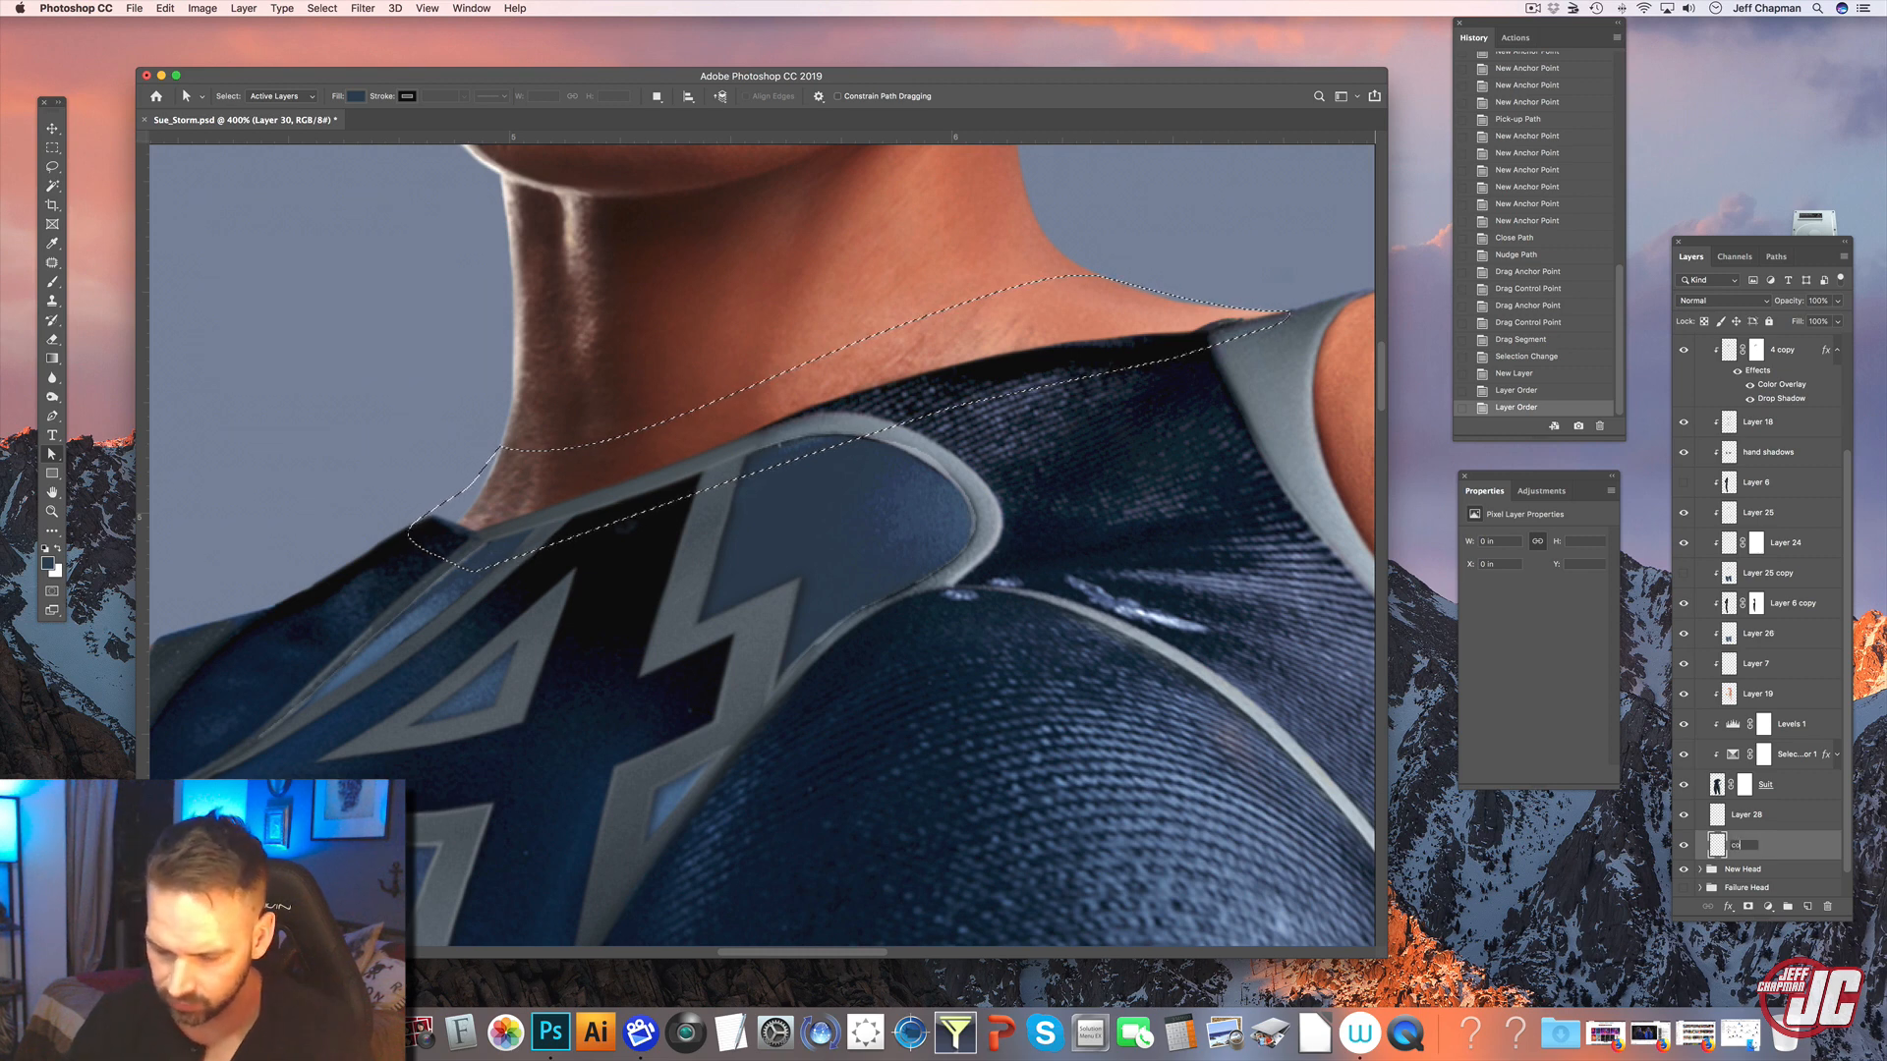
pyautogui.write('llar')
pyautogui.press('Return')
pyautogui.click(1748, 907)
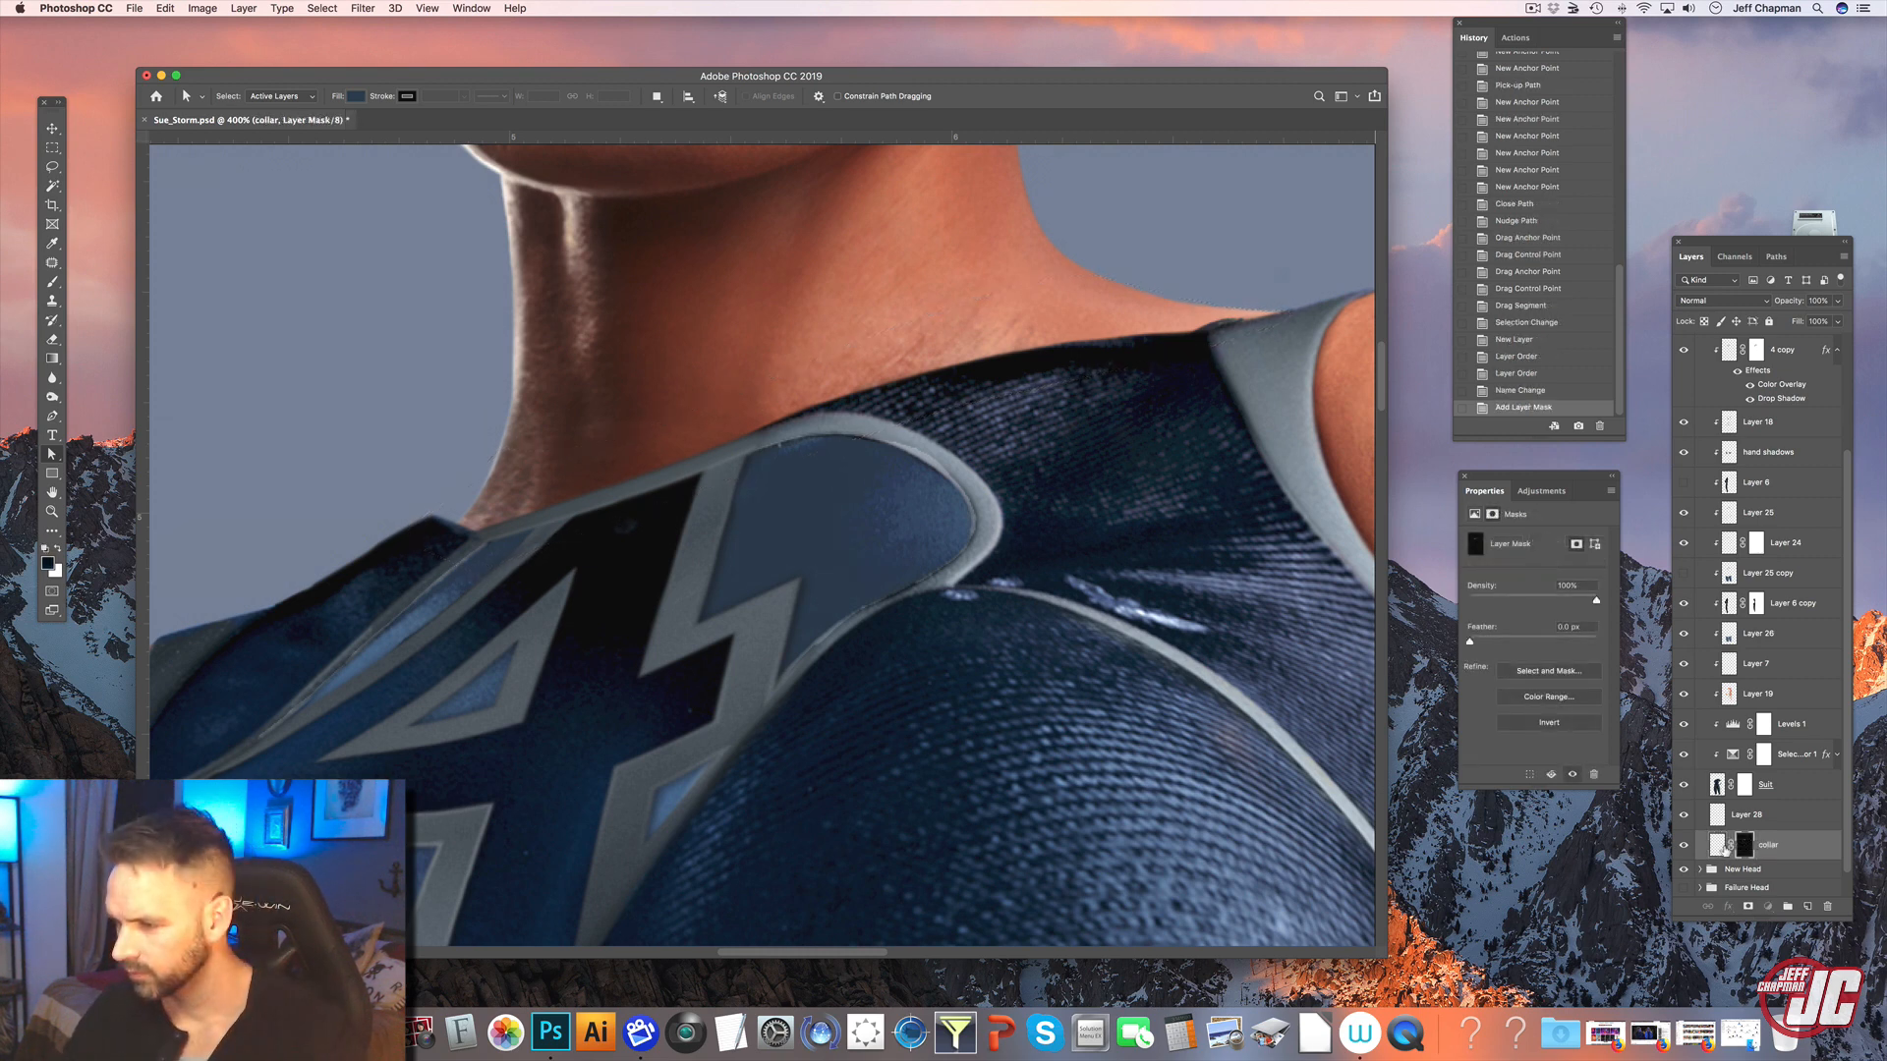
# - Paint the collar band across the base of the neck on the collar layer in a near-black tone, raising the brush opacity to 62%
pyautogui.click(1719, 847)
pyautogui.press('i')
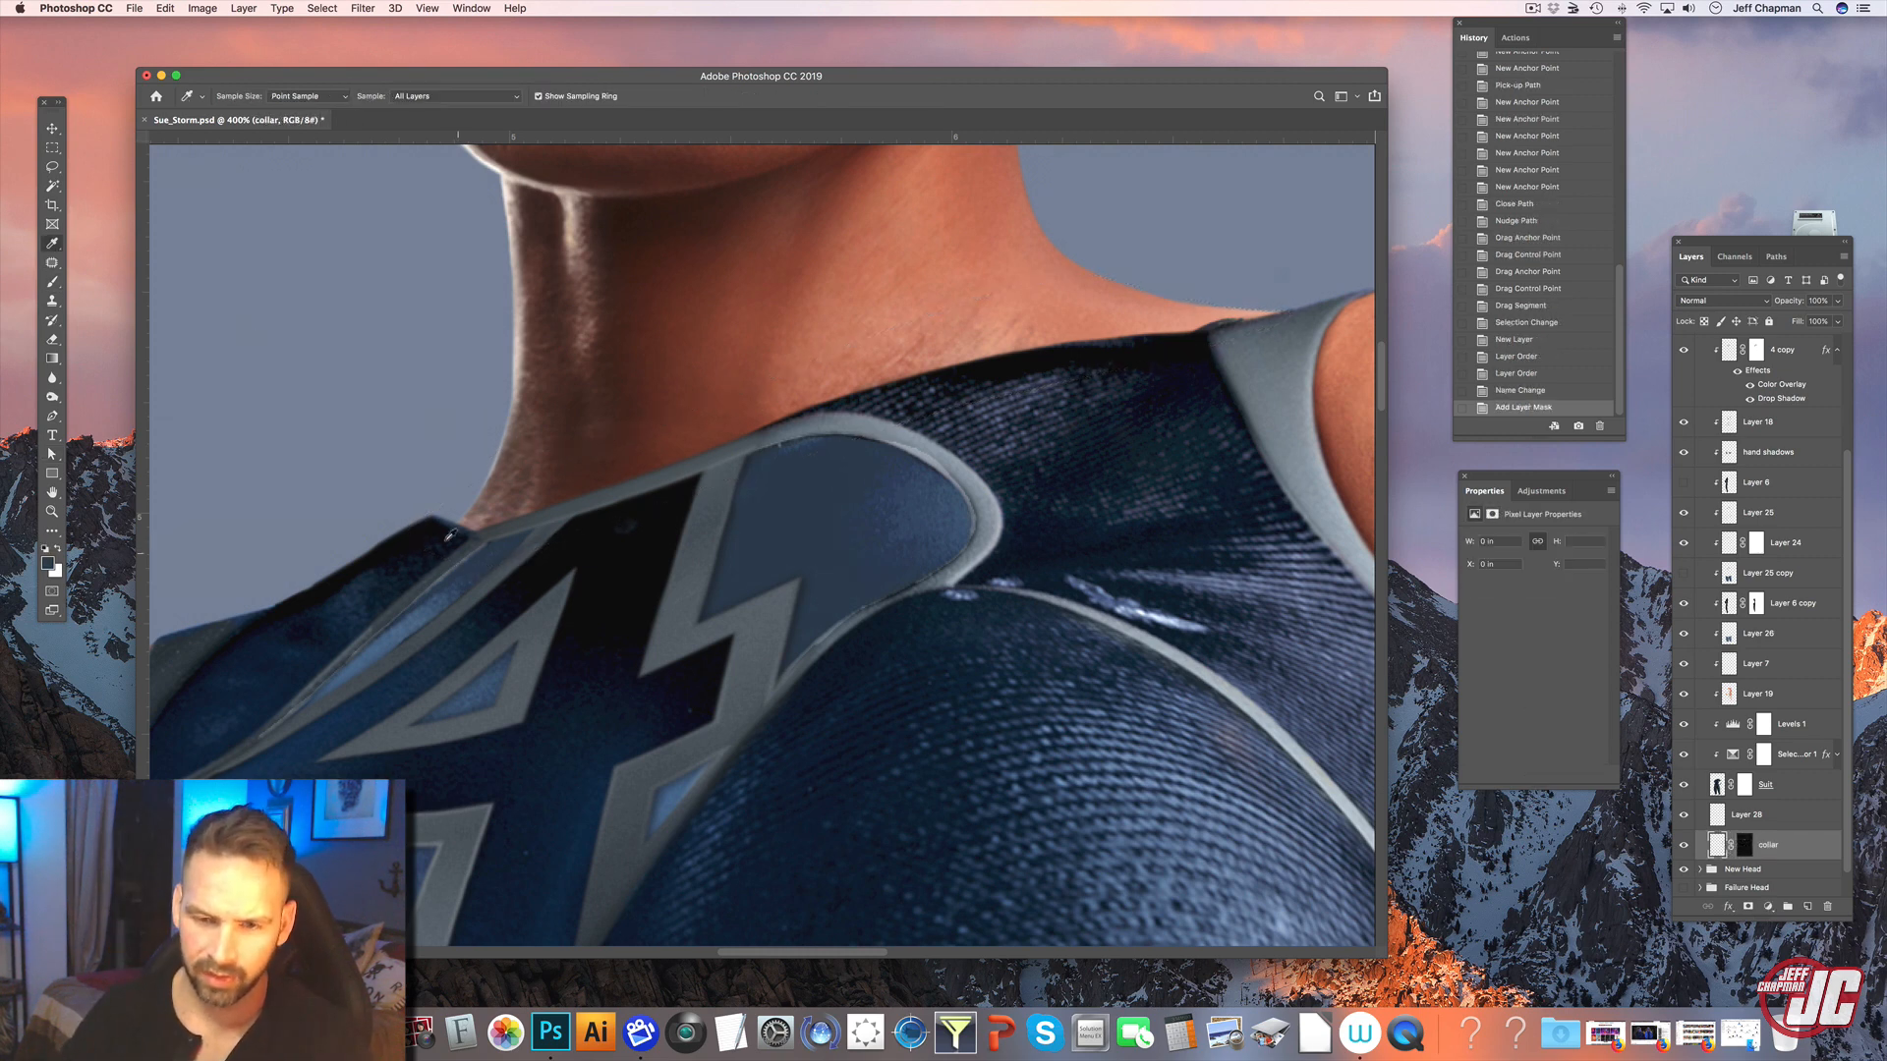
pyautogui.press('b')
pyautogui.rightClick(528, 477)
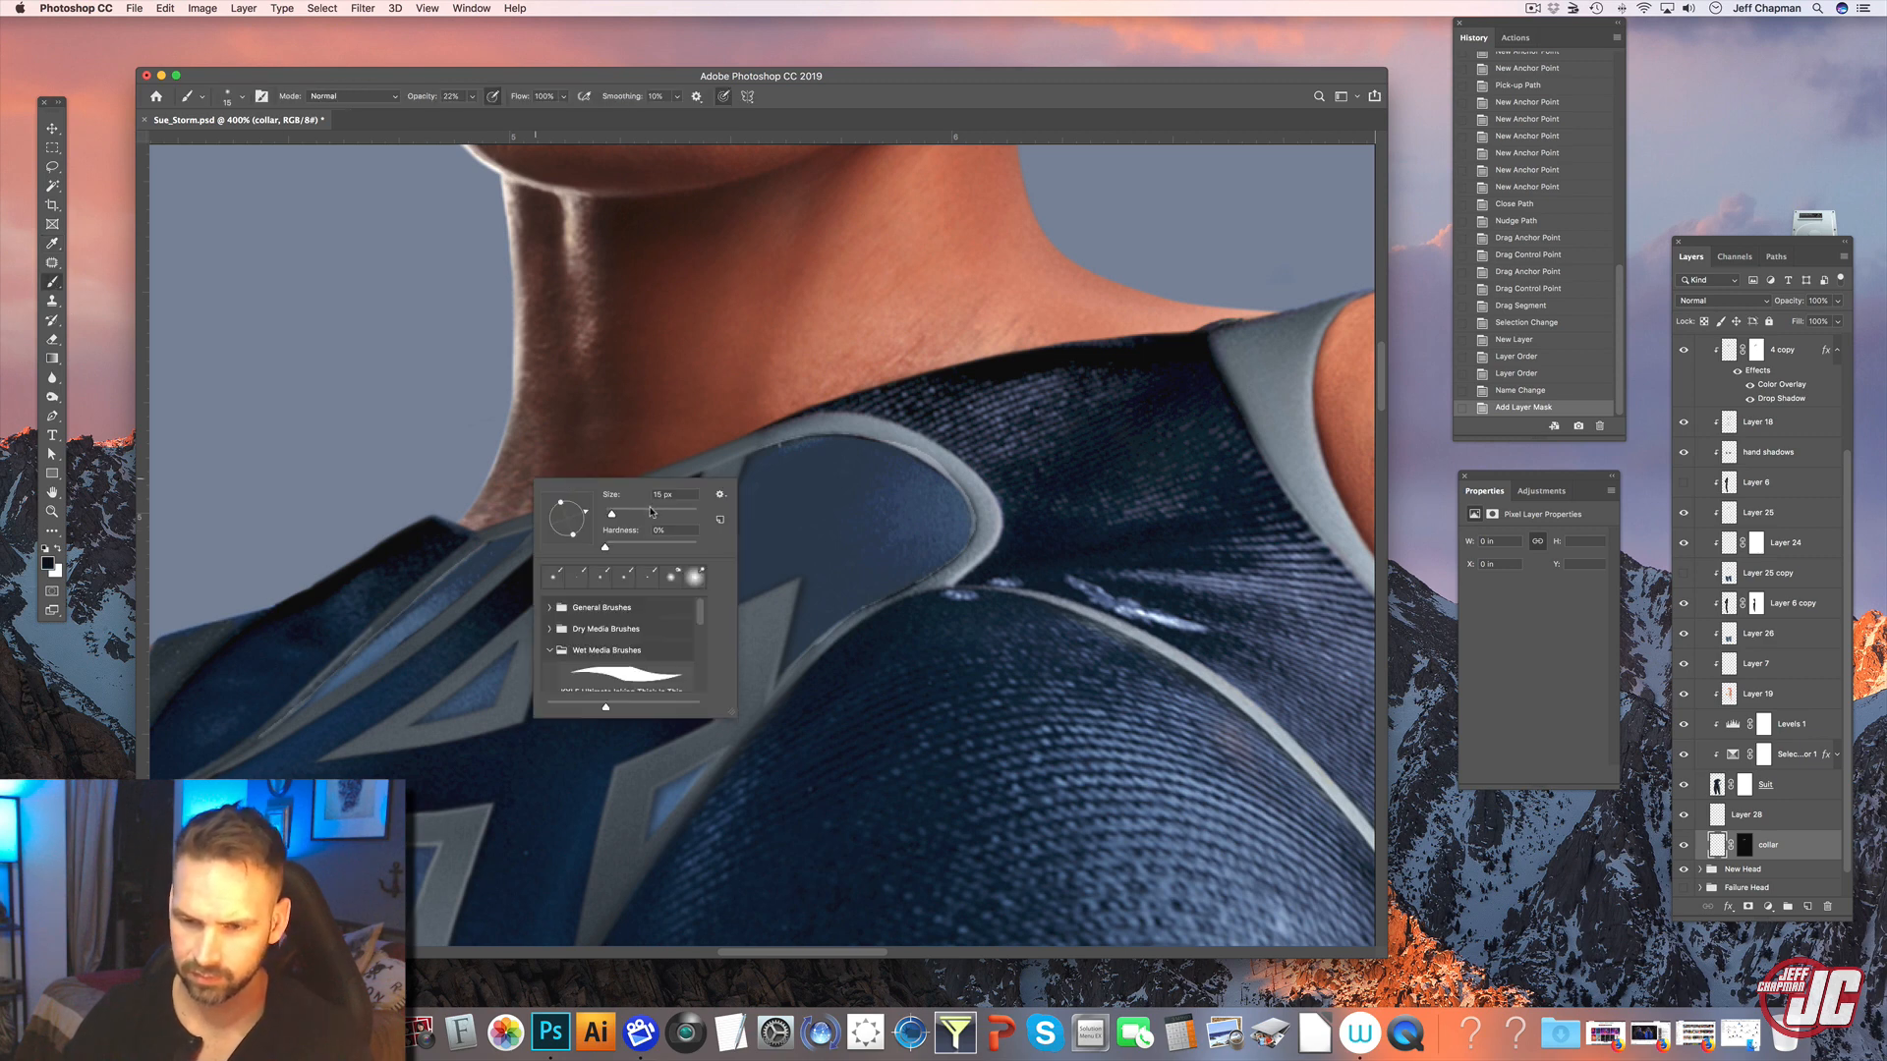
pyautogui.click(651, 510)
pyautogui.moveTo(686, 432)
pyautogui.mouseDown()
pyautogui.moveTo(511, 494)
pyautogui.moveTo(538, 484)
pyautogui.mouseUp()
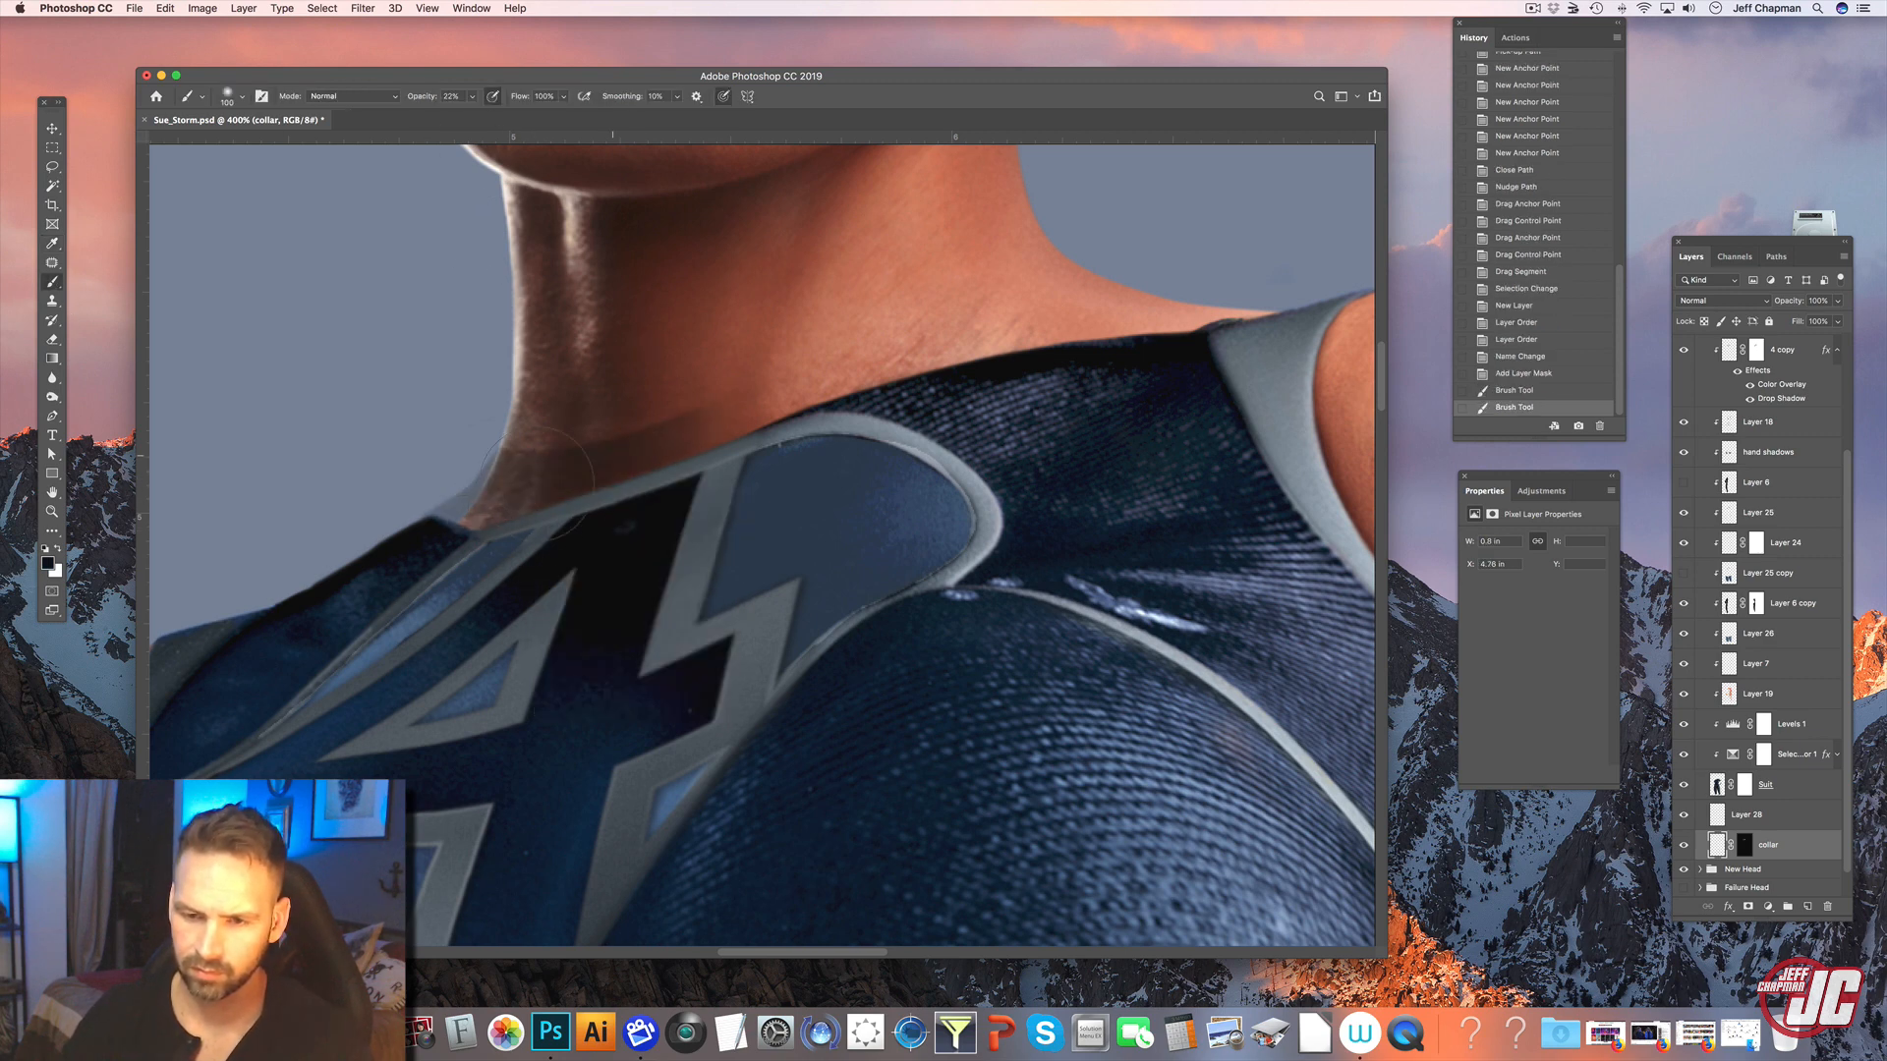
pyautogui.click(473, 98)
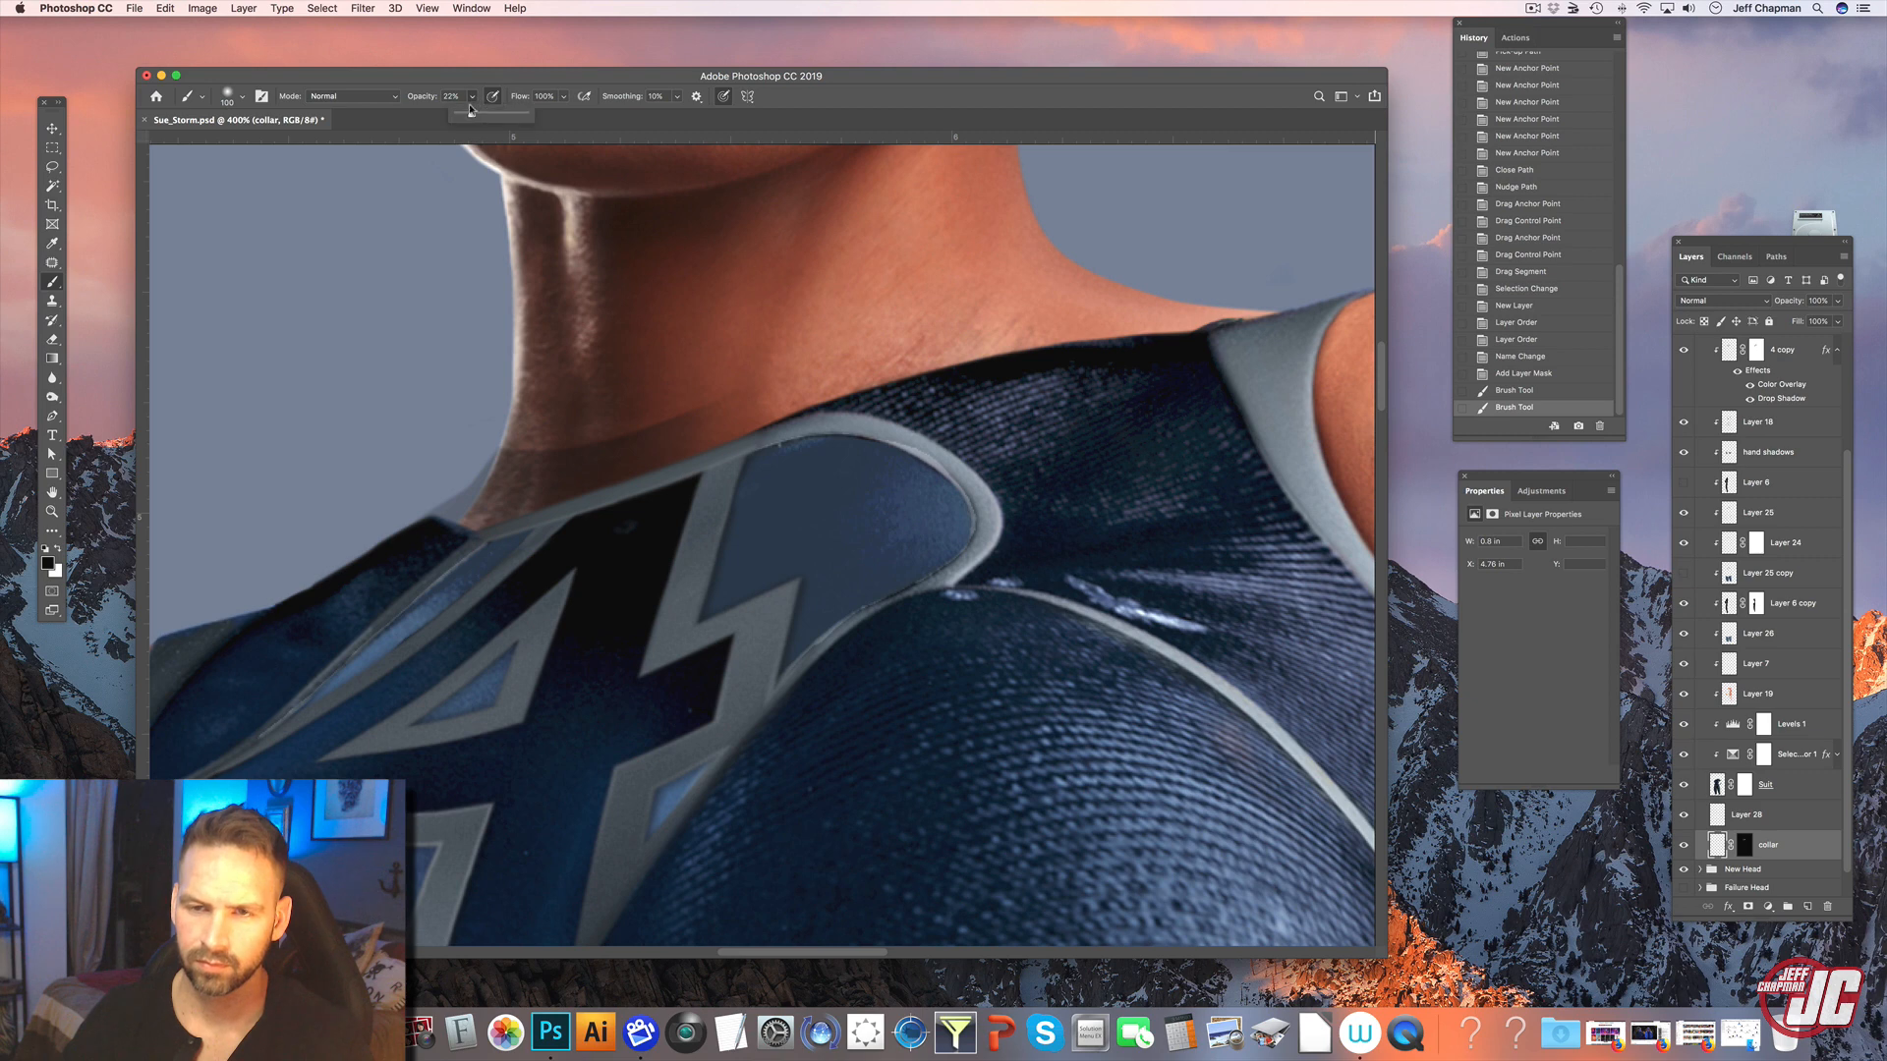
pyautogui.click(514, 113)
pyautogui.moveTo(531, 490); pyautogui.dragTo(667, 439)
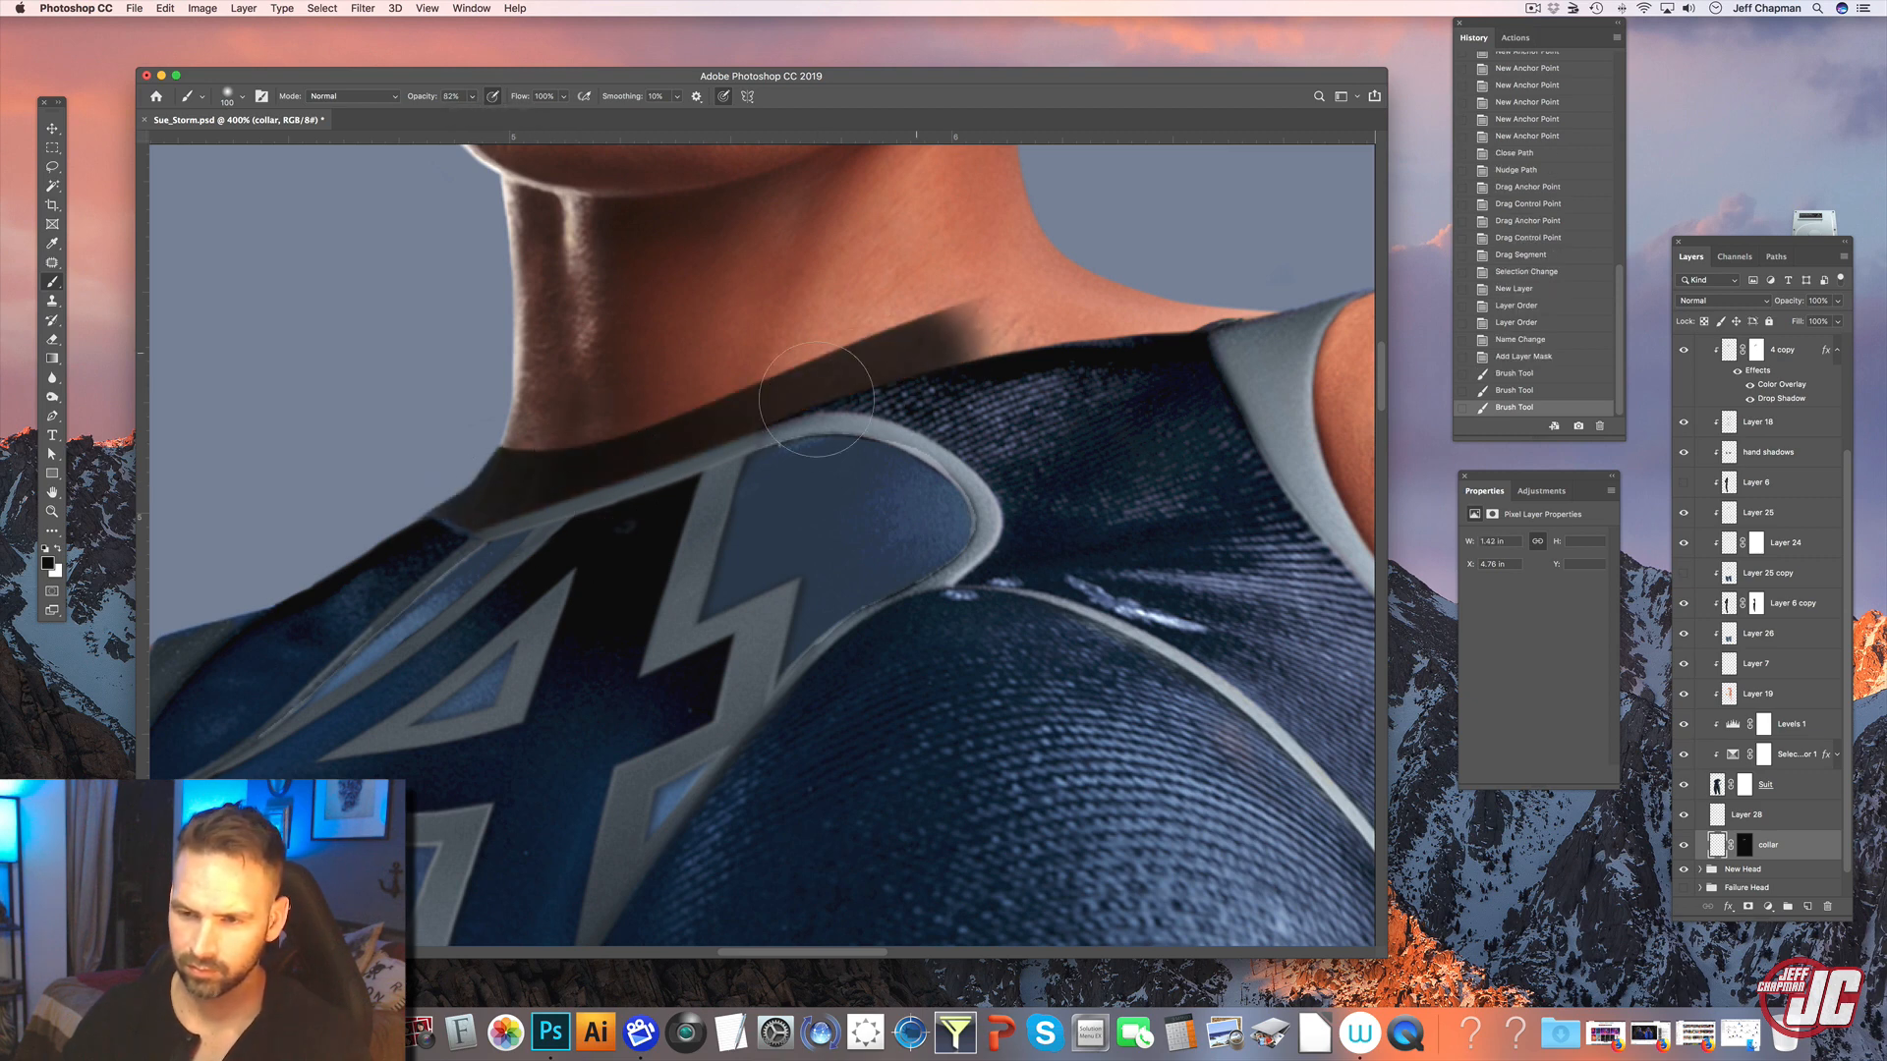
# - Blend the suit's upper edge into the collar on the Suit layer mask with a small, soft brush at 13% opacity
pyautogui.rightClick(538, 524)
pyautogui.press('Return')
pyautogui.rightClick(540, 523)
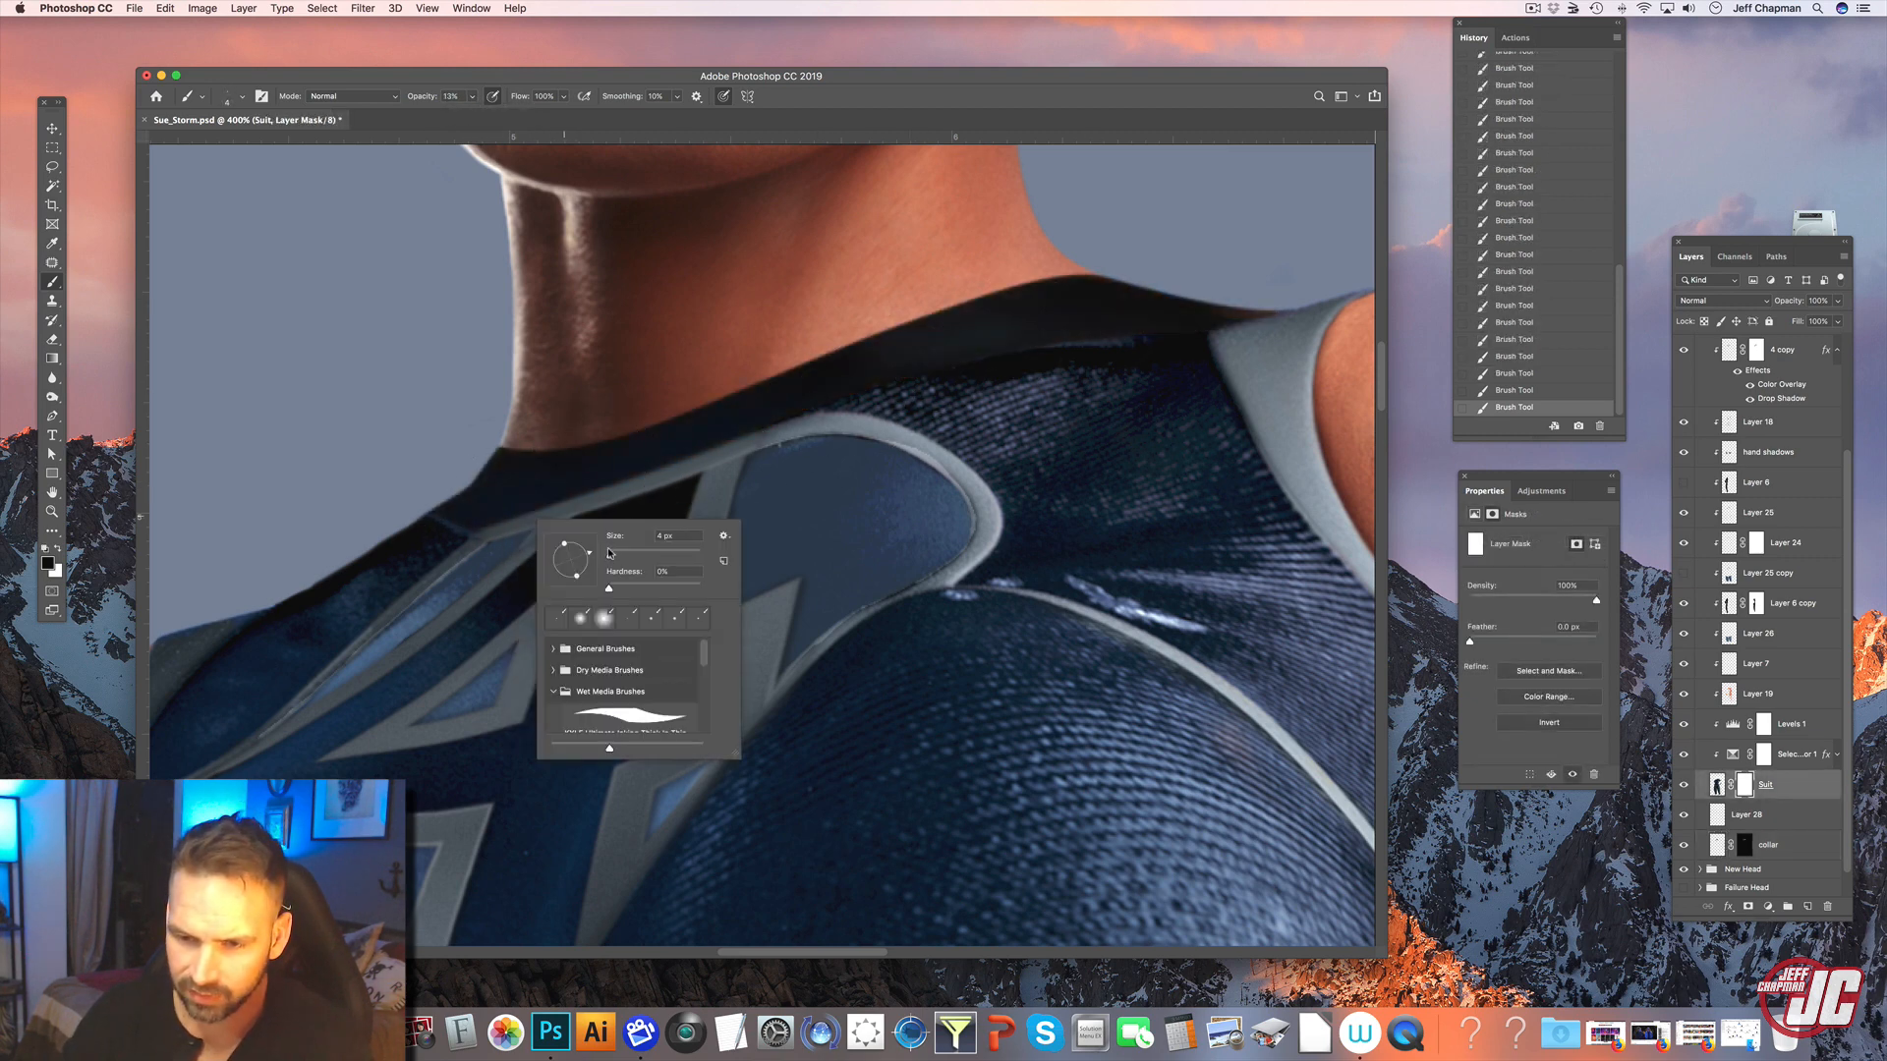
pyautogui.press('Return')
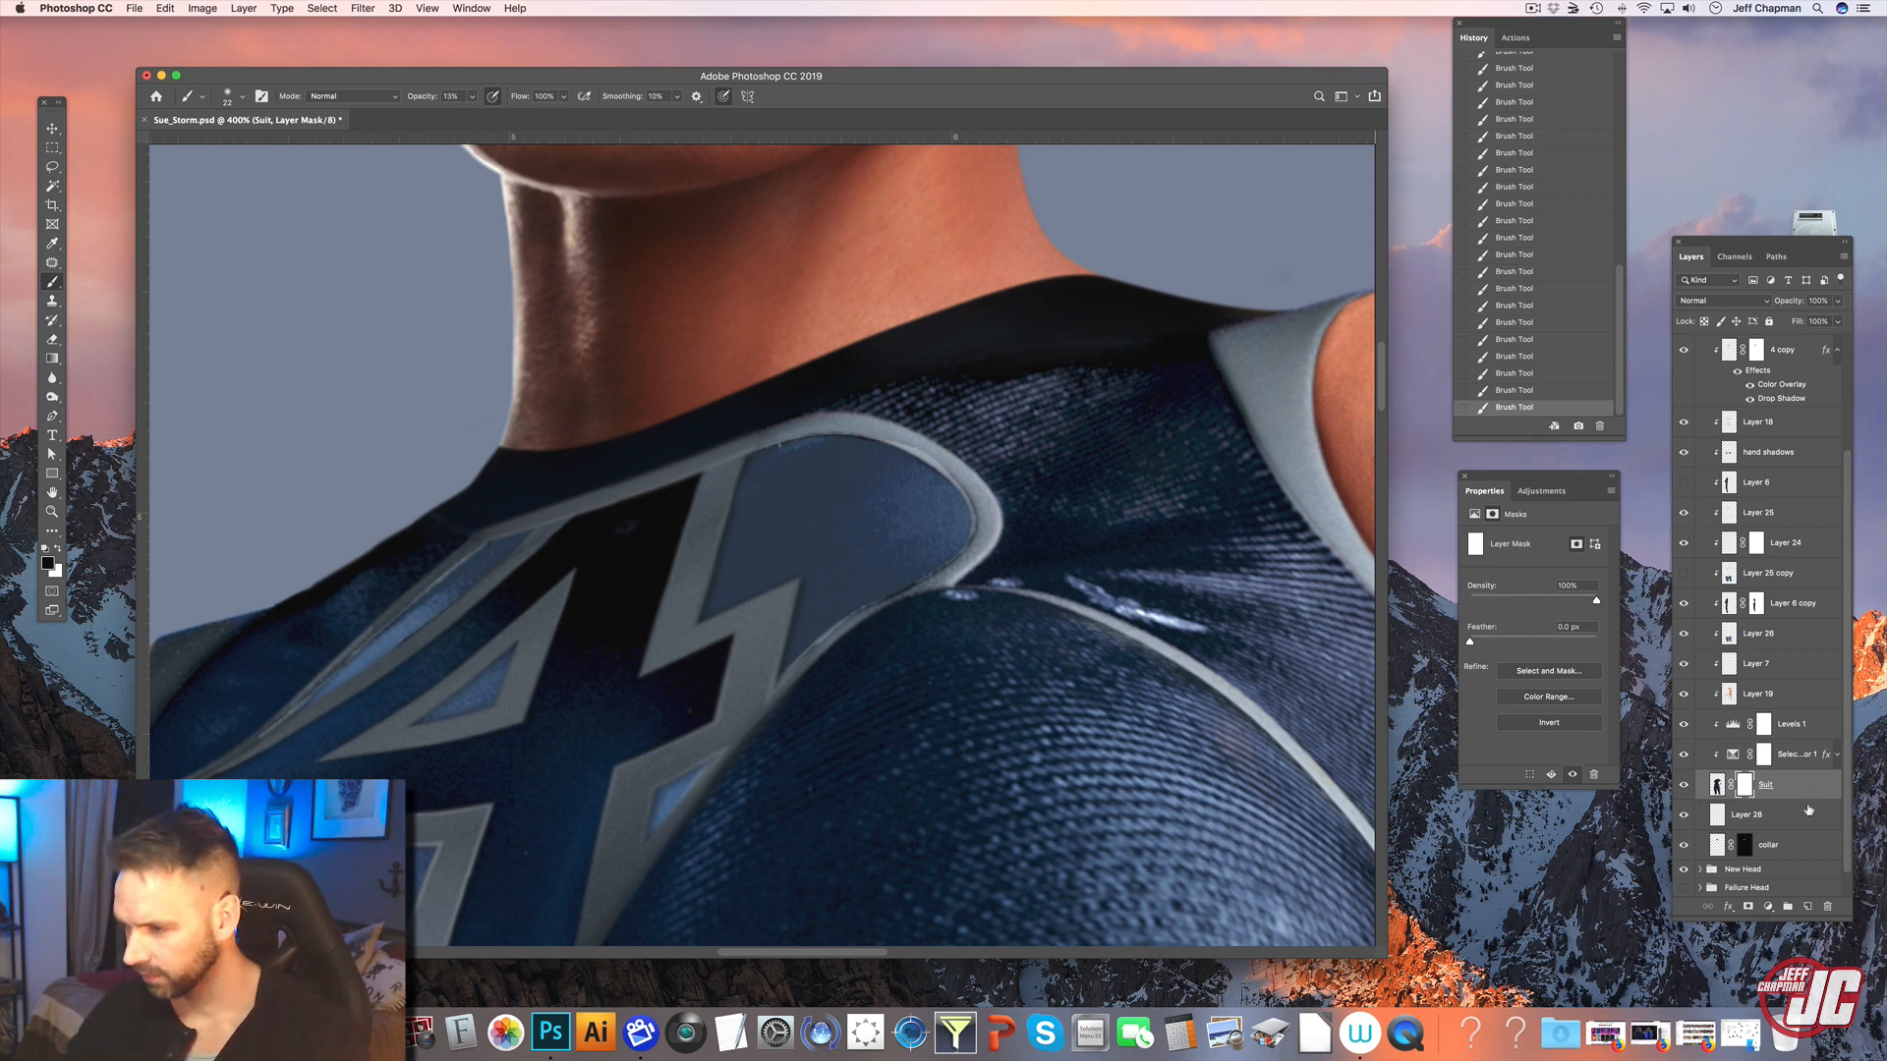
# - Give the collar layer an Inner Bevel with 0% shadow opacity and a reduced highlight opacity
pyautogui.click(1808, 809)
pyautogui.doubleClick(1808, 847)
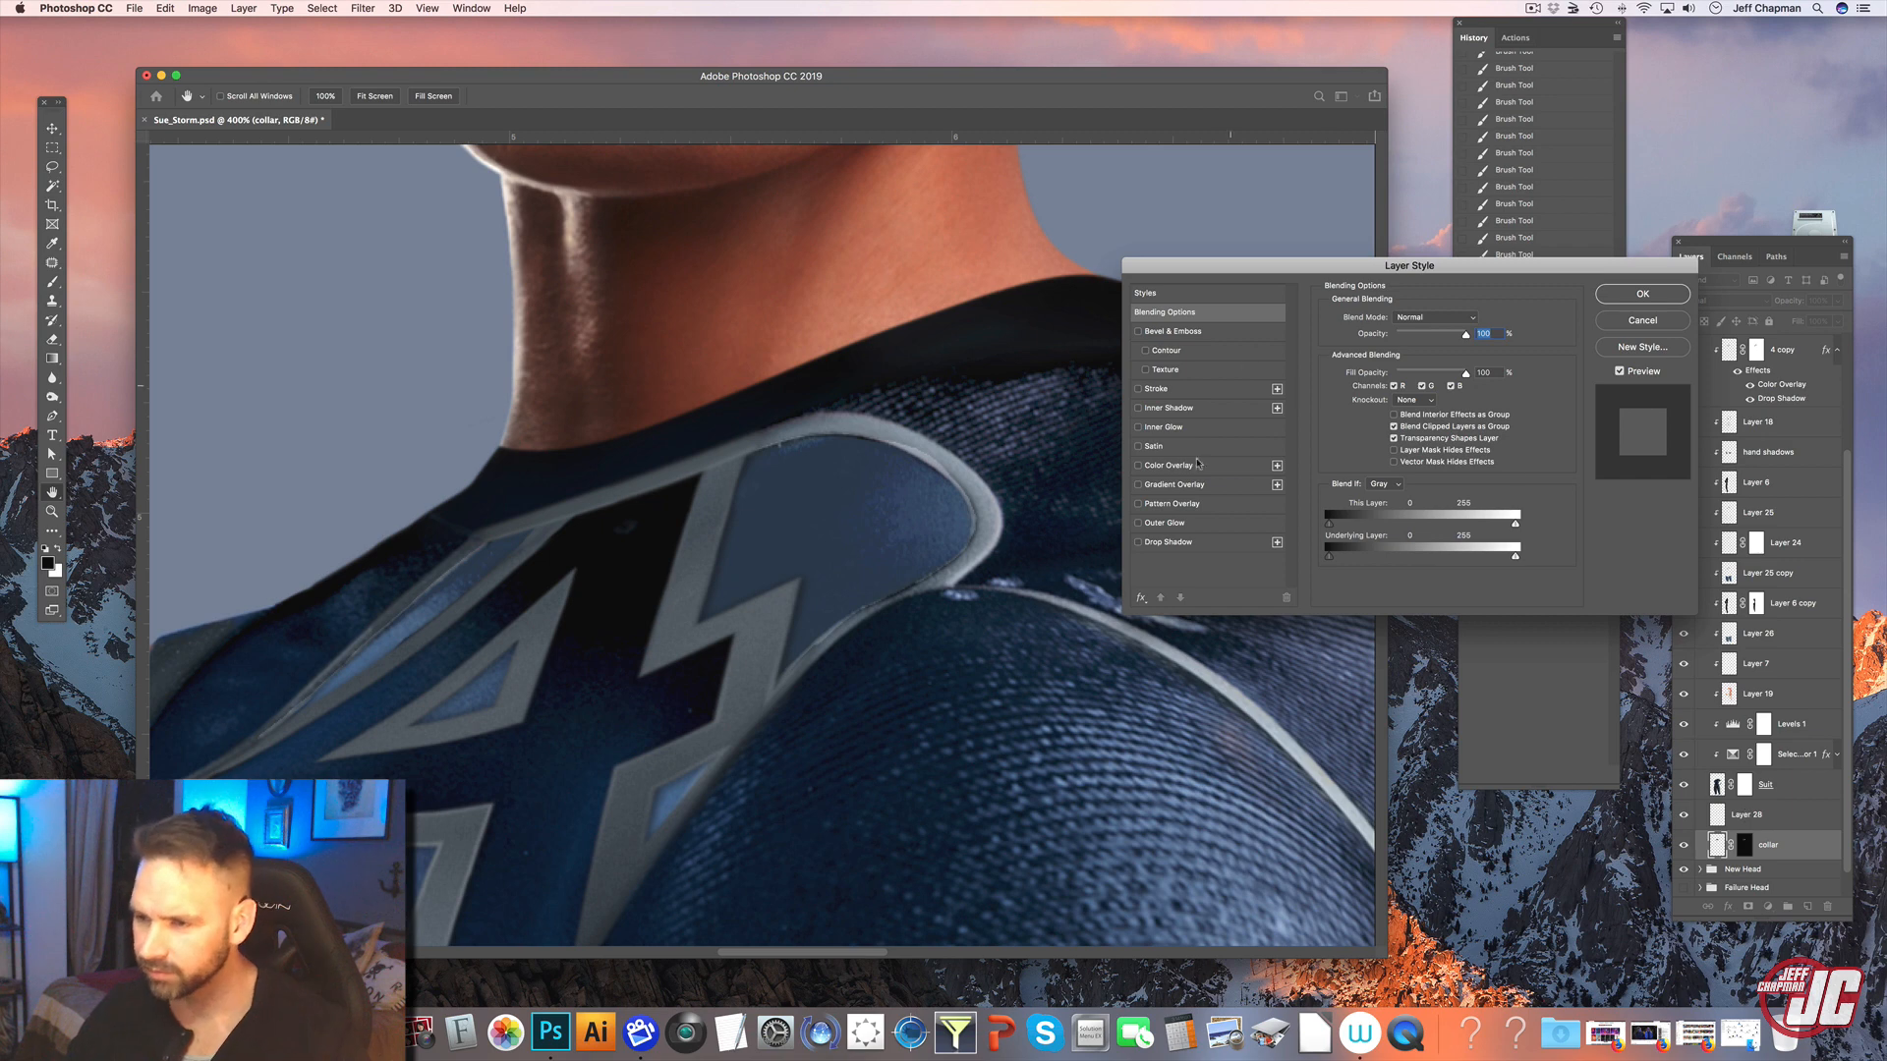
pyautogui.click(1185, 332)
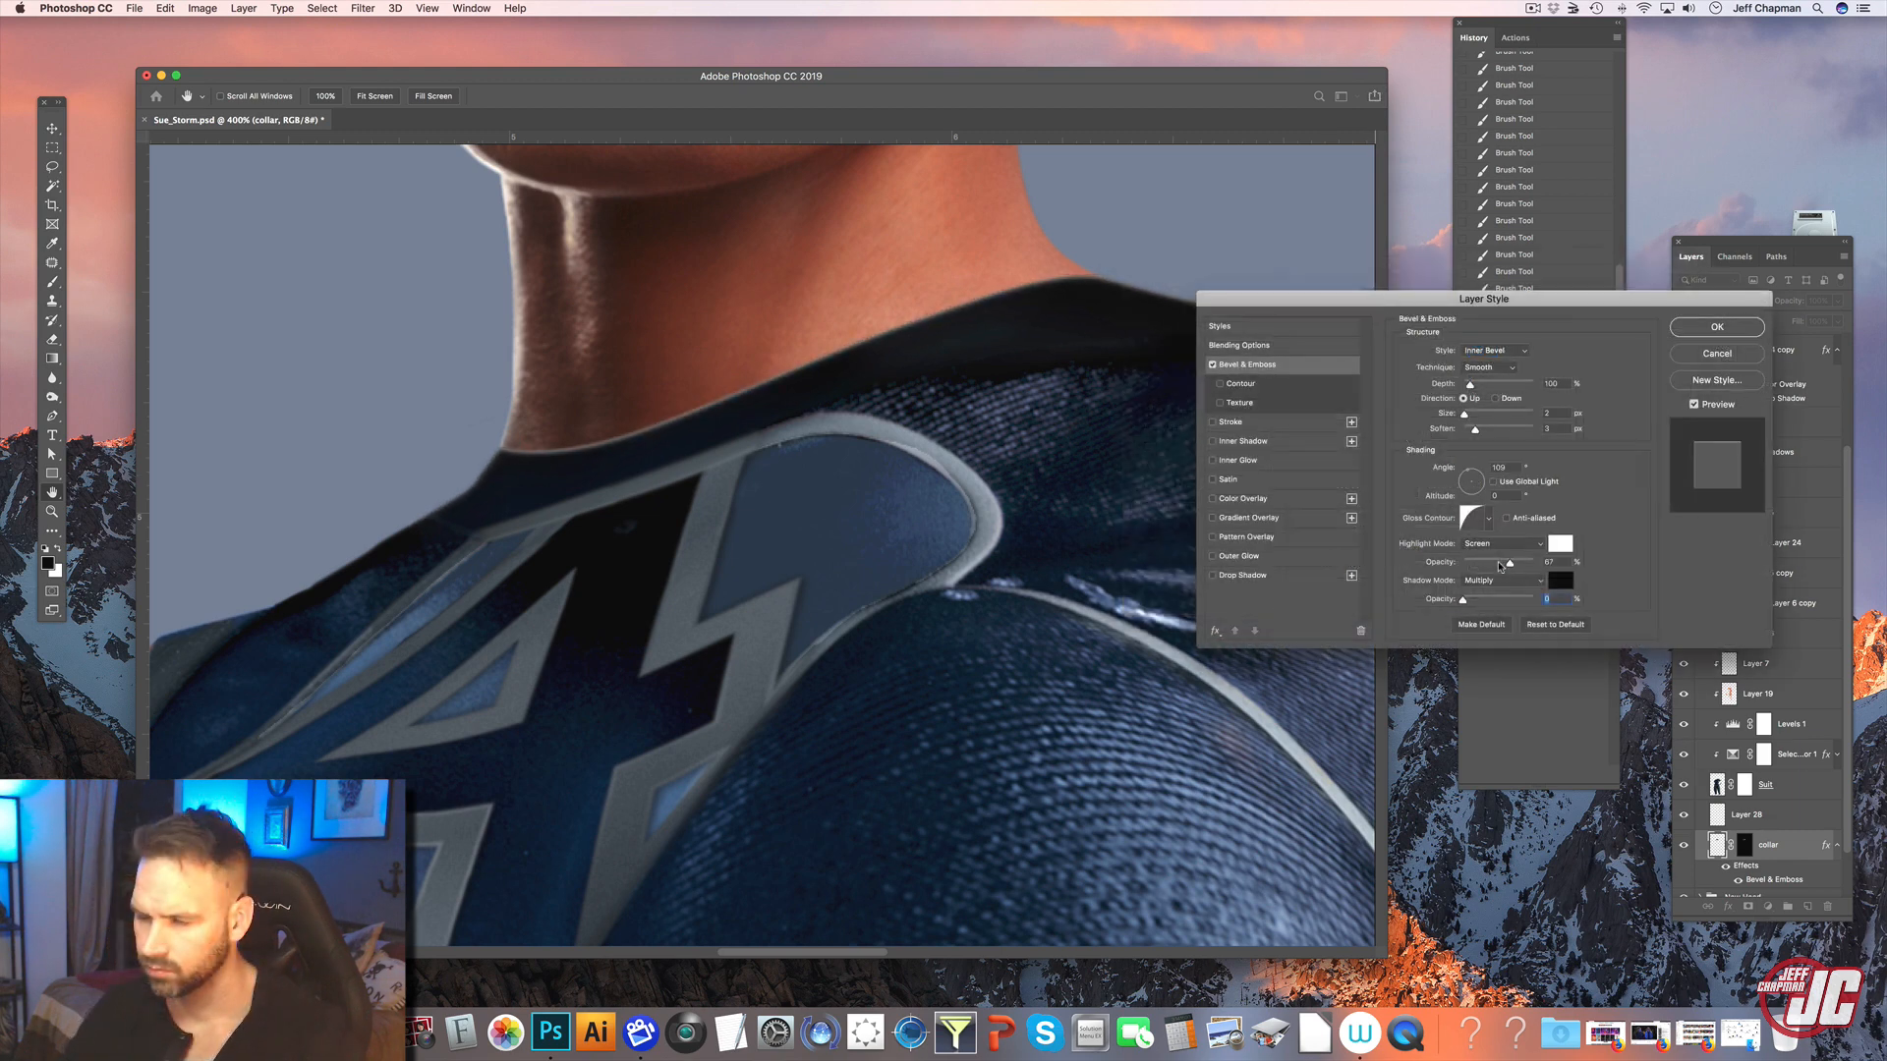
pyautogui.moveTo(1484, 564); pyautogui.dragTo(1473, 567)
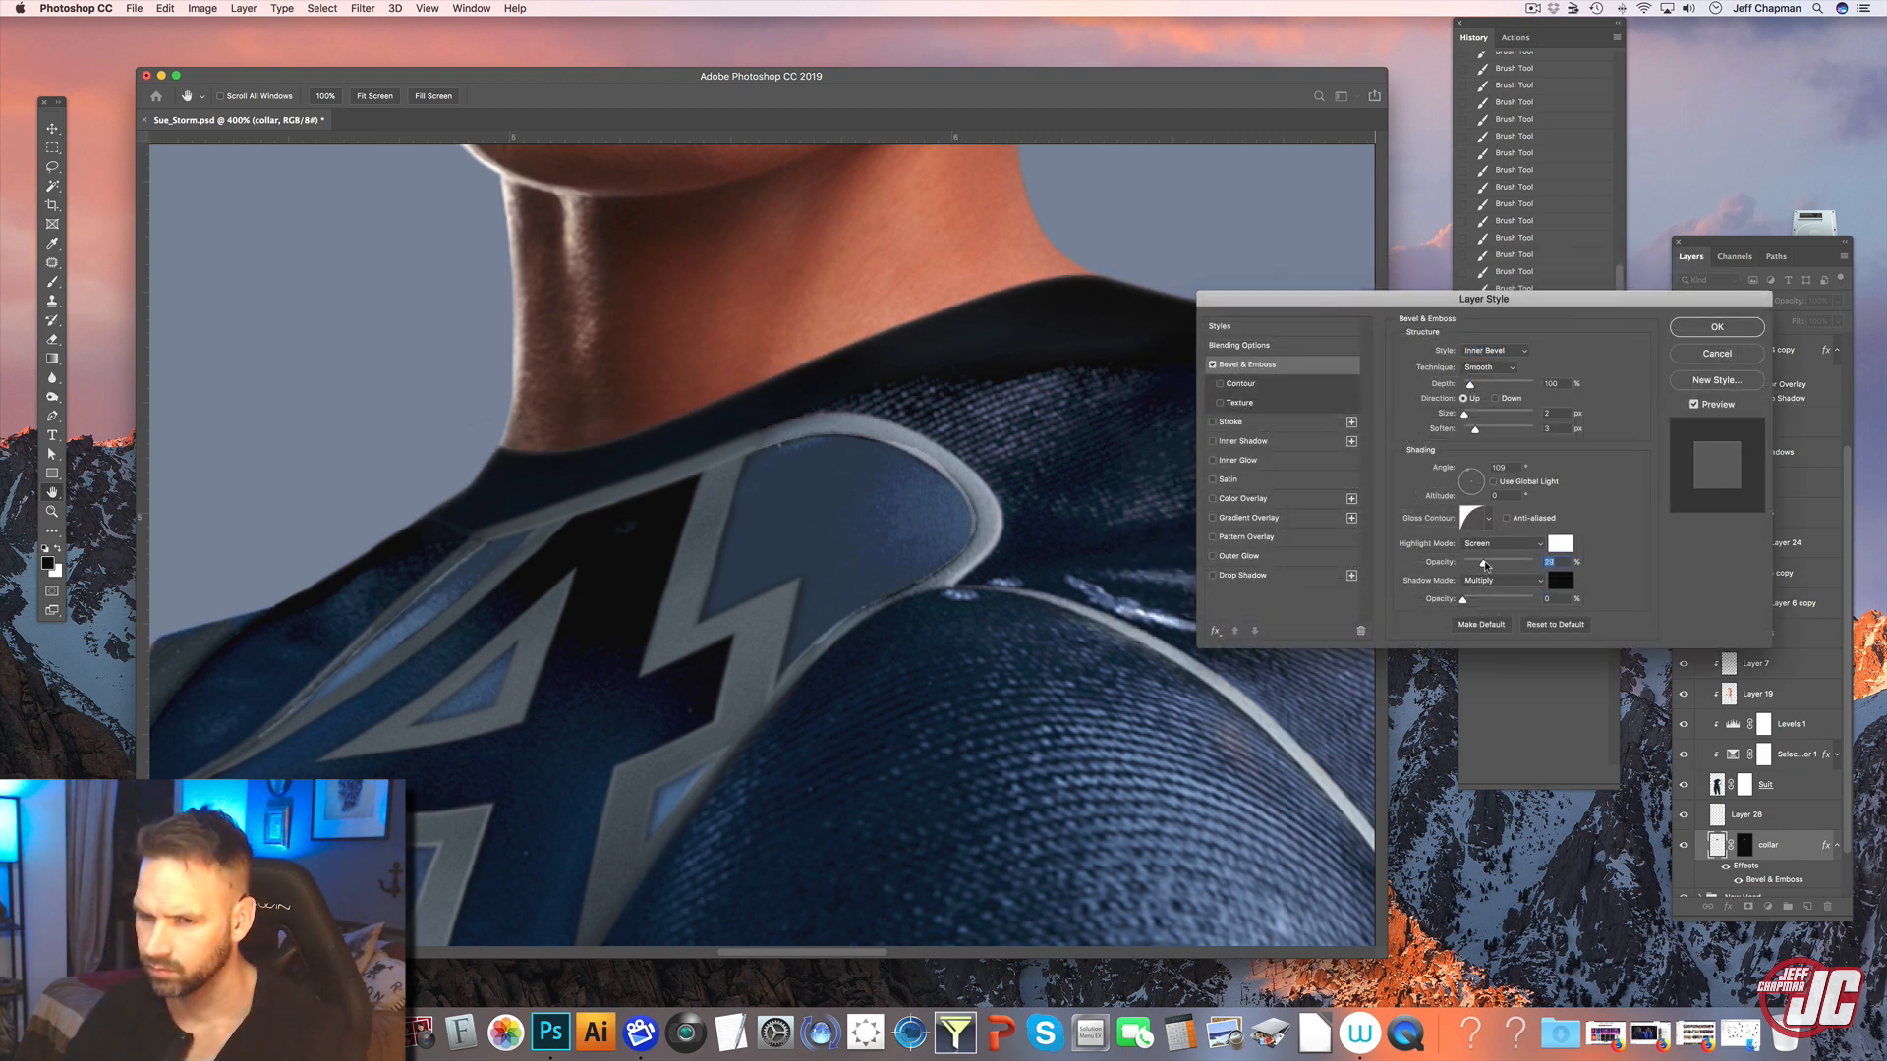
pyautogui.click(1717, 329)
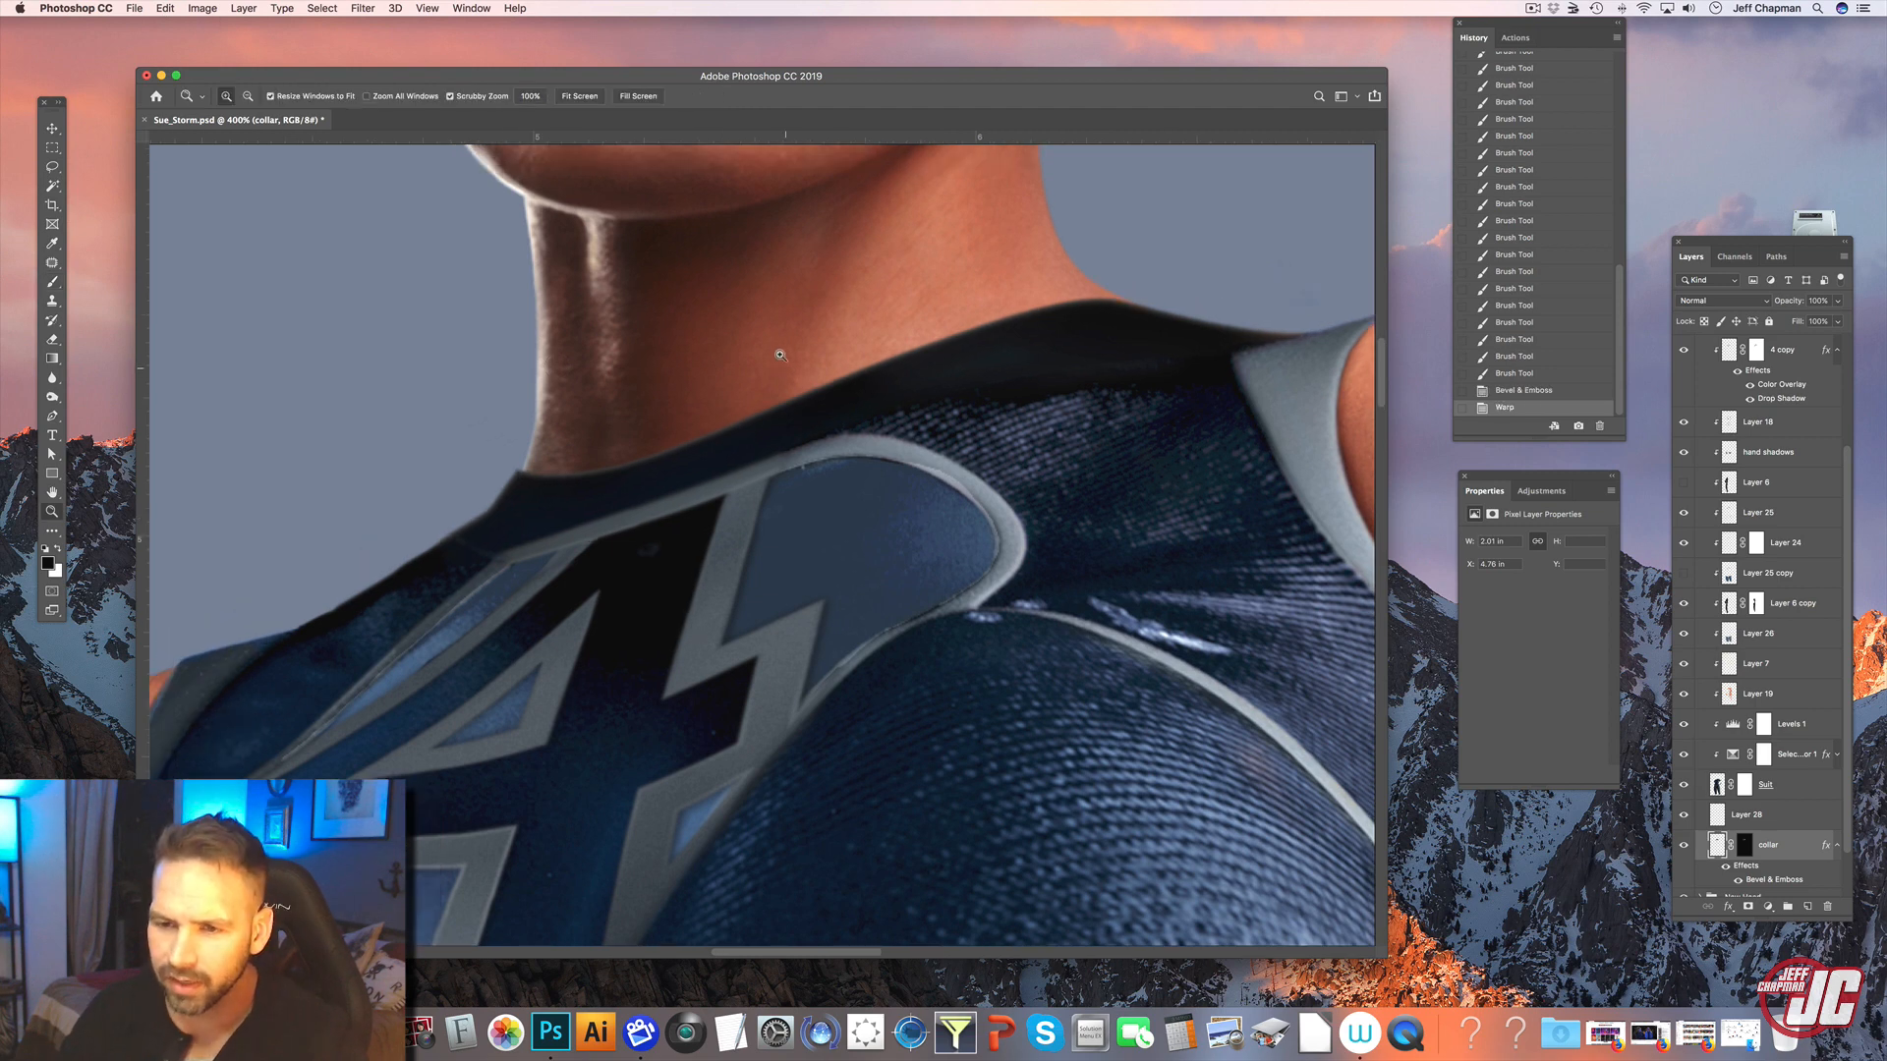
# - Add a clipped Multiply layer in the New Head group and start shading the skin where the neck meets the collar
pyautogui.press('alt')
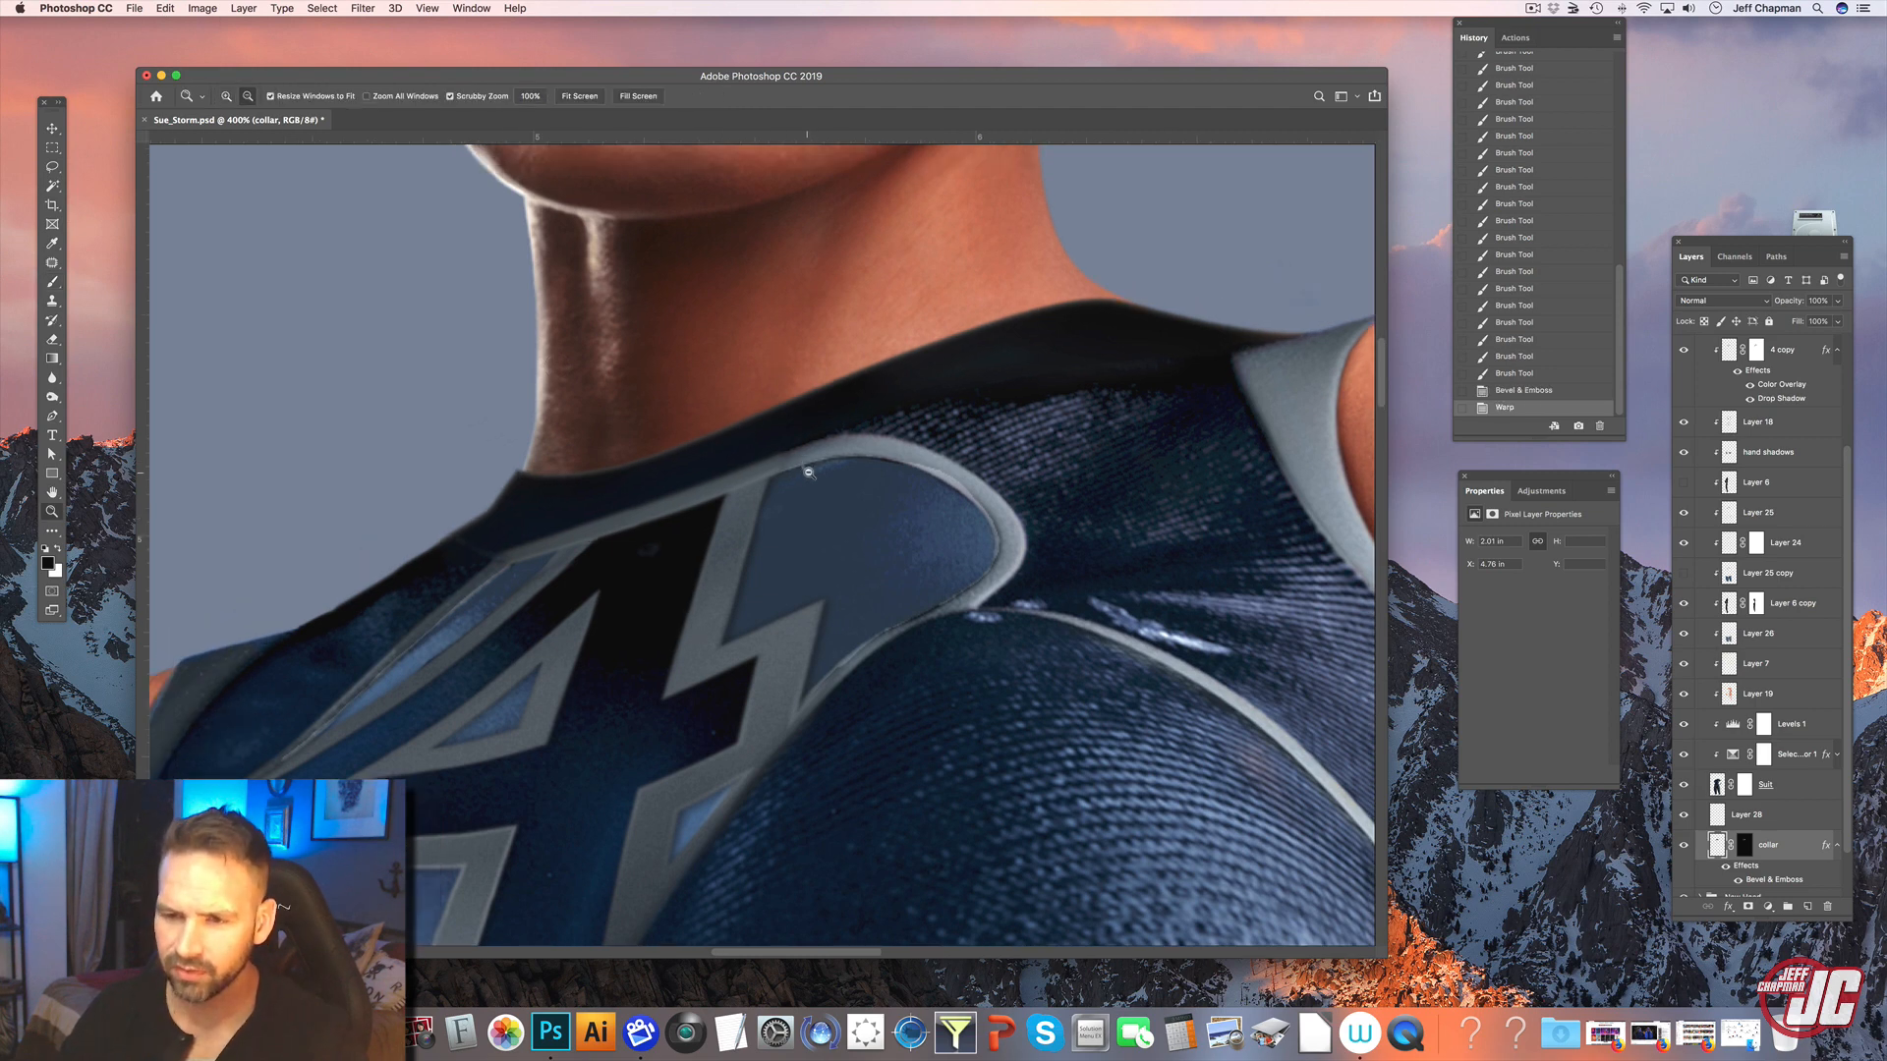
pyautogui.keyDown('alt'); pyautogui.click(808, 472); pyautogui.keyUp('alt')
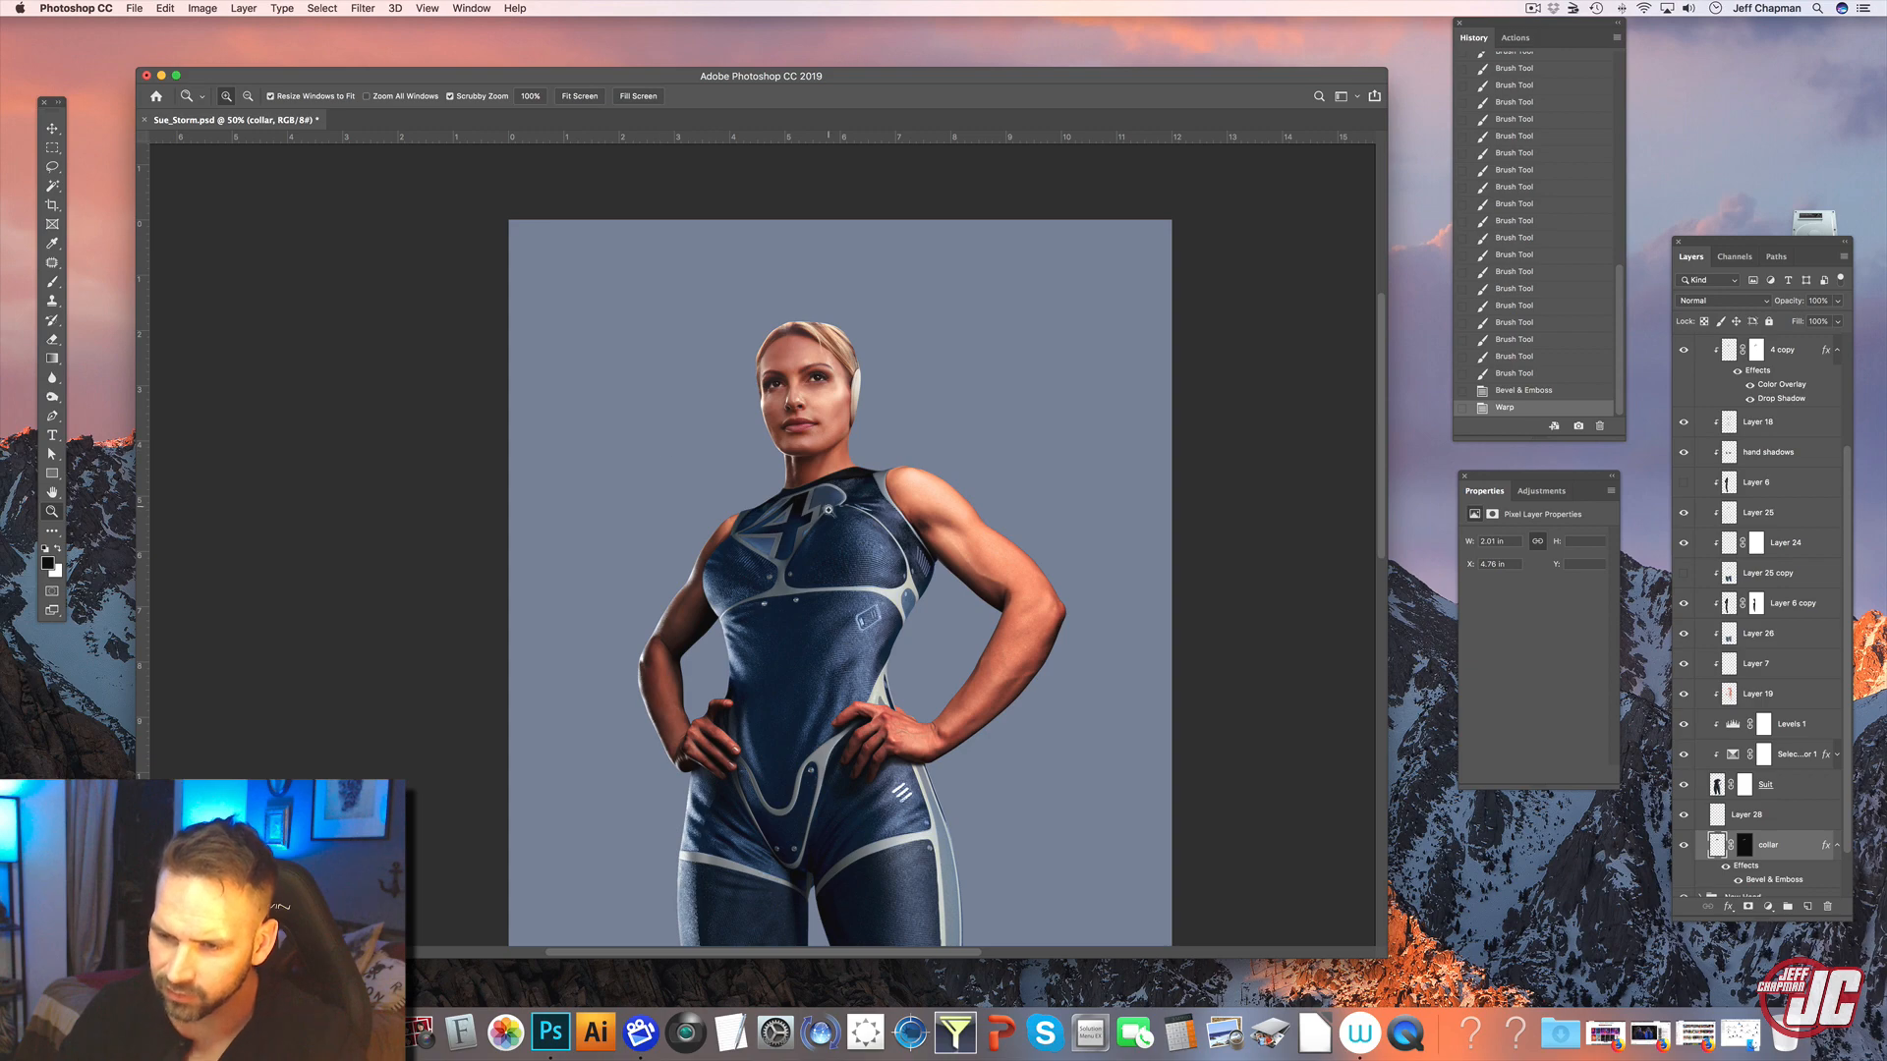
pyautogui.moveTo(801, 498); pyautogui.dragTo(801, 498)
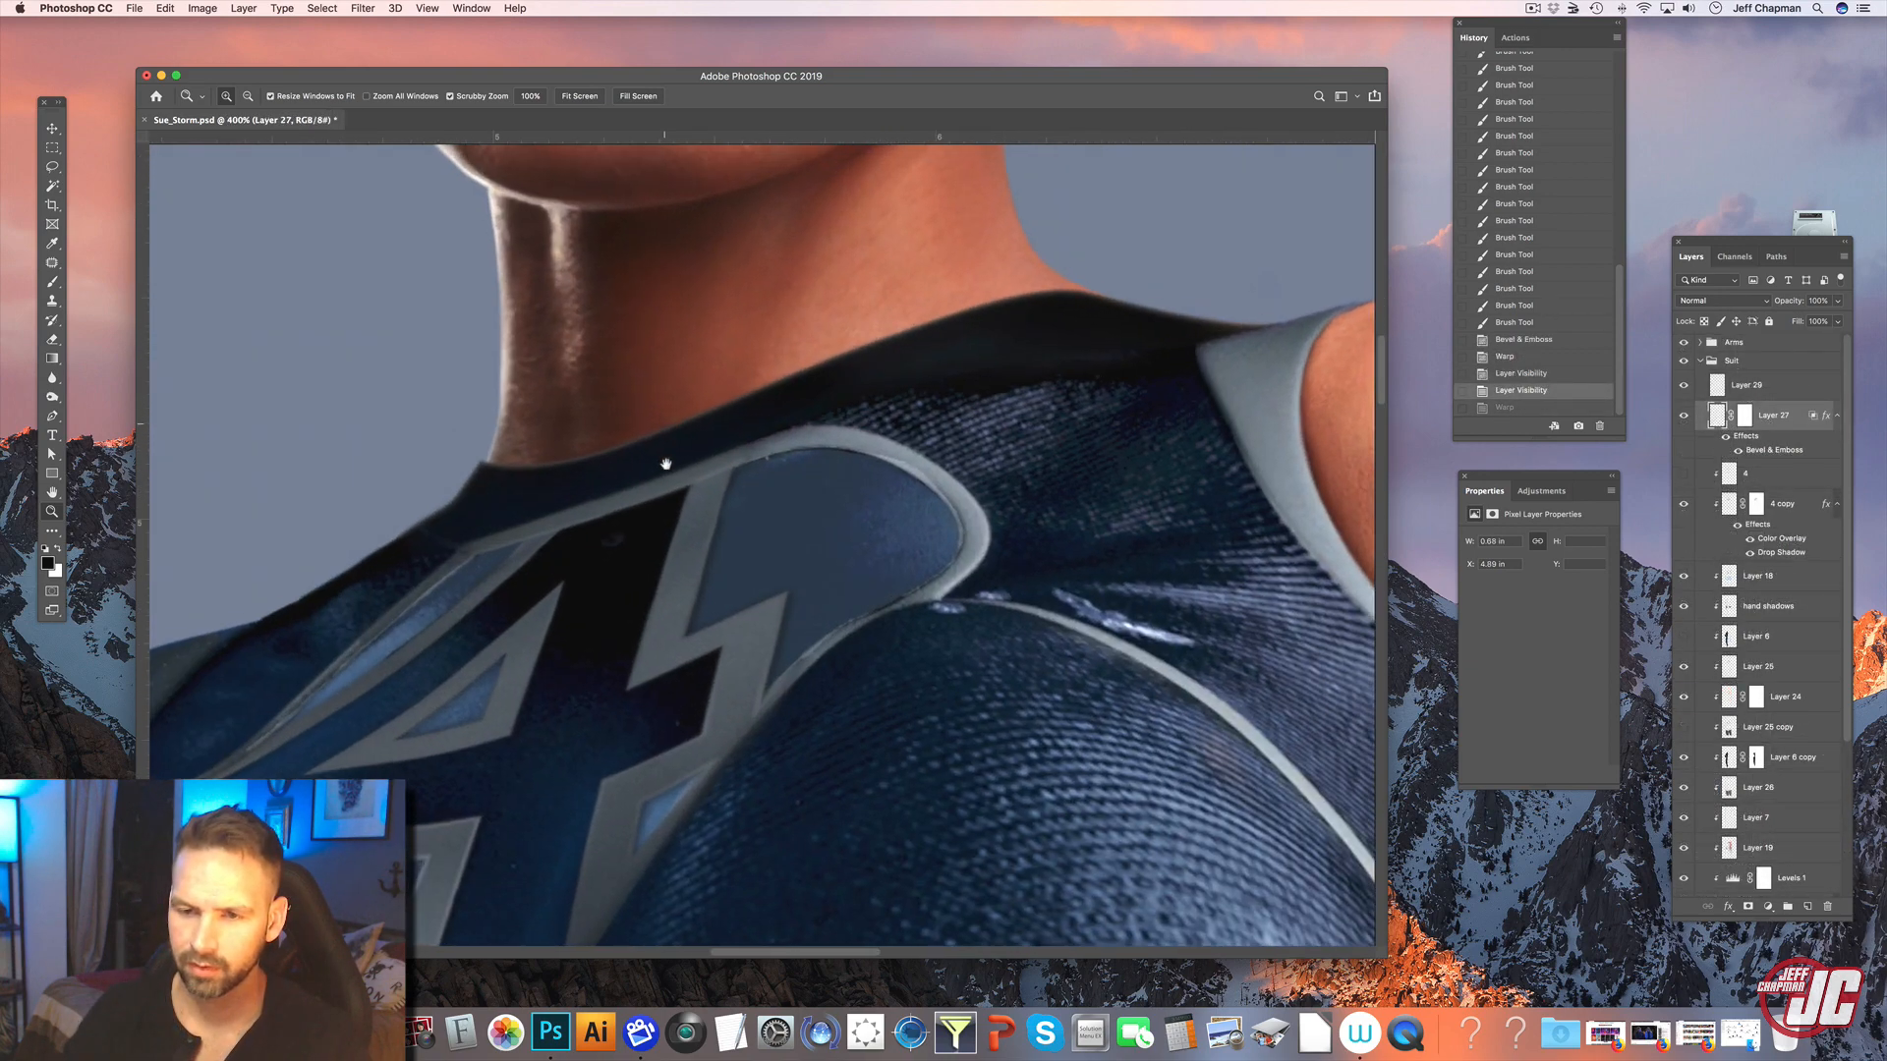
pyautogui.moveTo(662, 459); pyautogui.dragTo(675, 546)
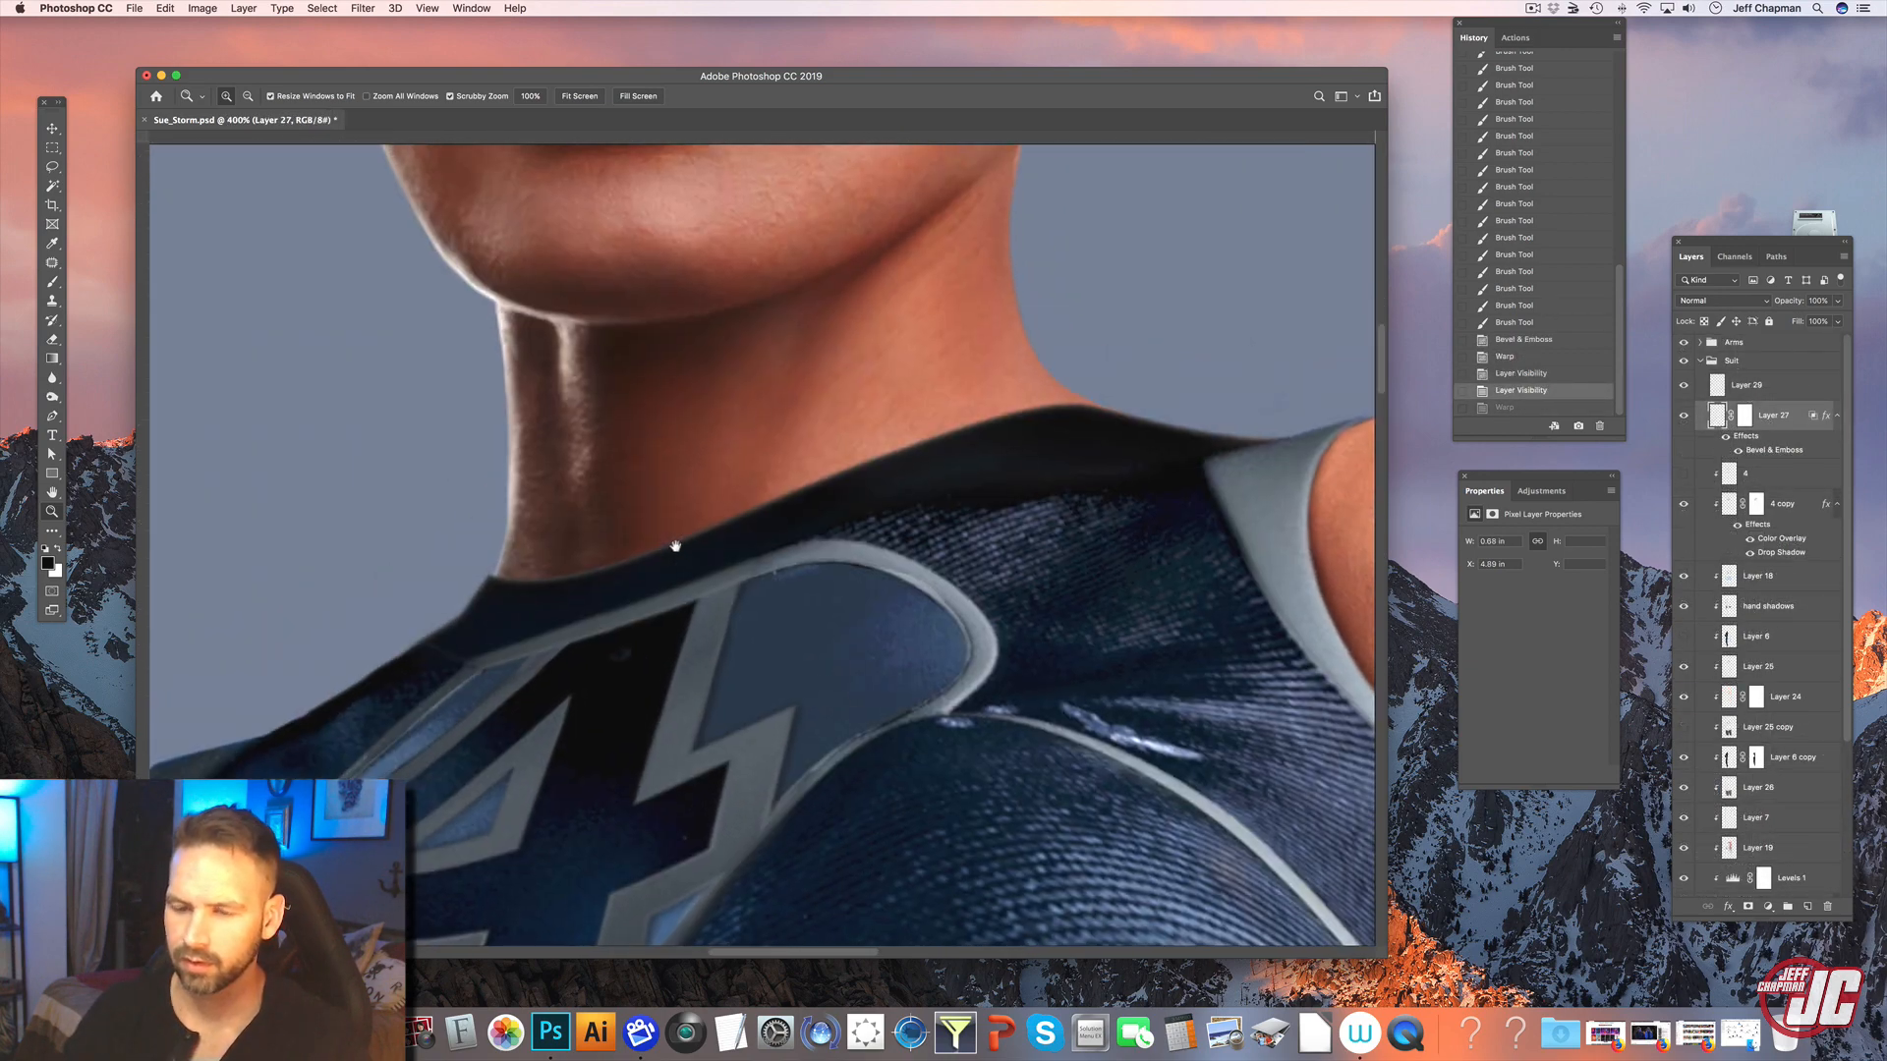
pyautogui.click(1700, 361)
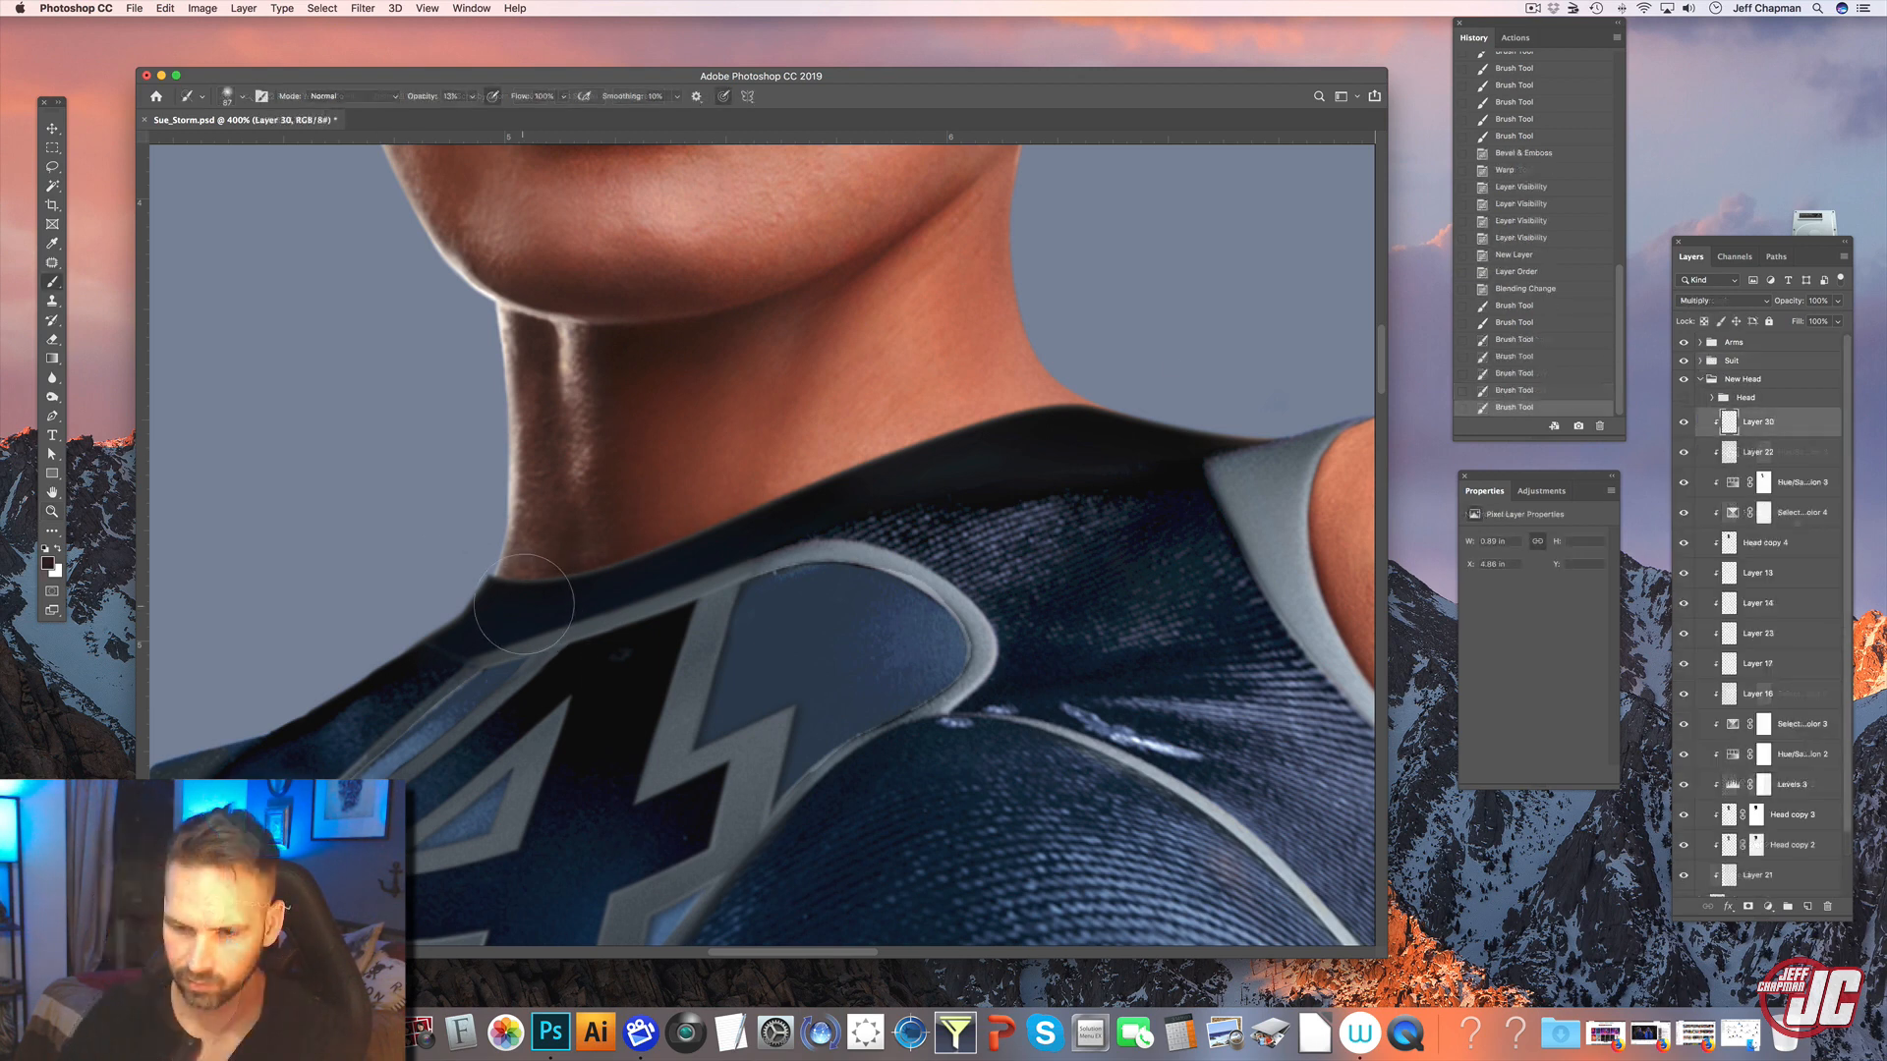
pyautogui.rightClick(575, 578)
pyautogui.click(676, 613)
# - Set the brush opacity to 22% and paint shadow on the skin along the collar's upper edge from the throat towards the far shoulder
pyautogui.click(473, 96)
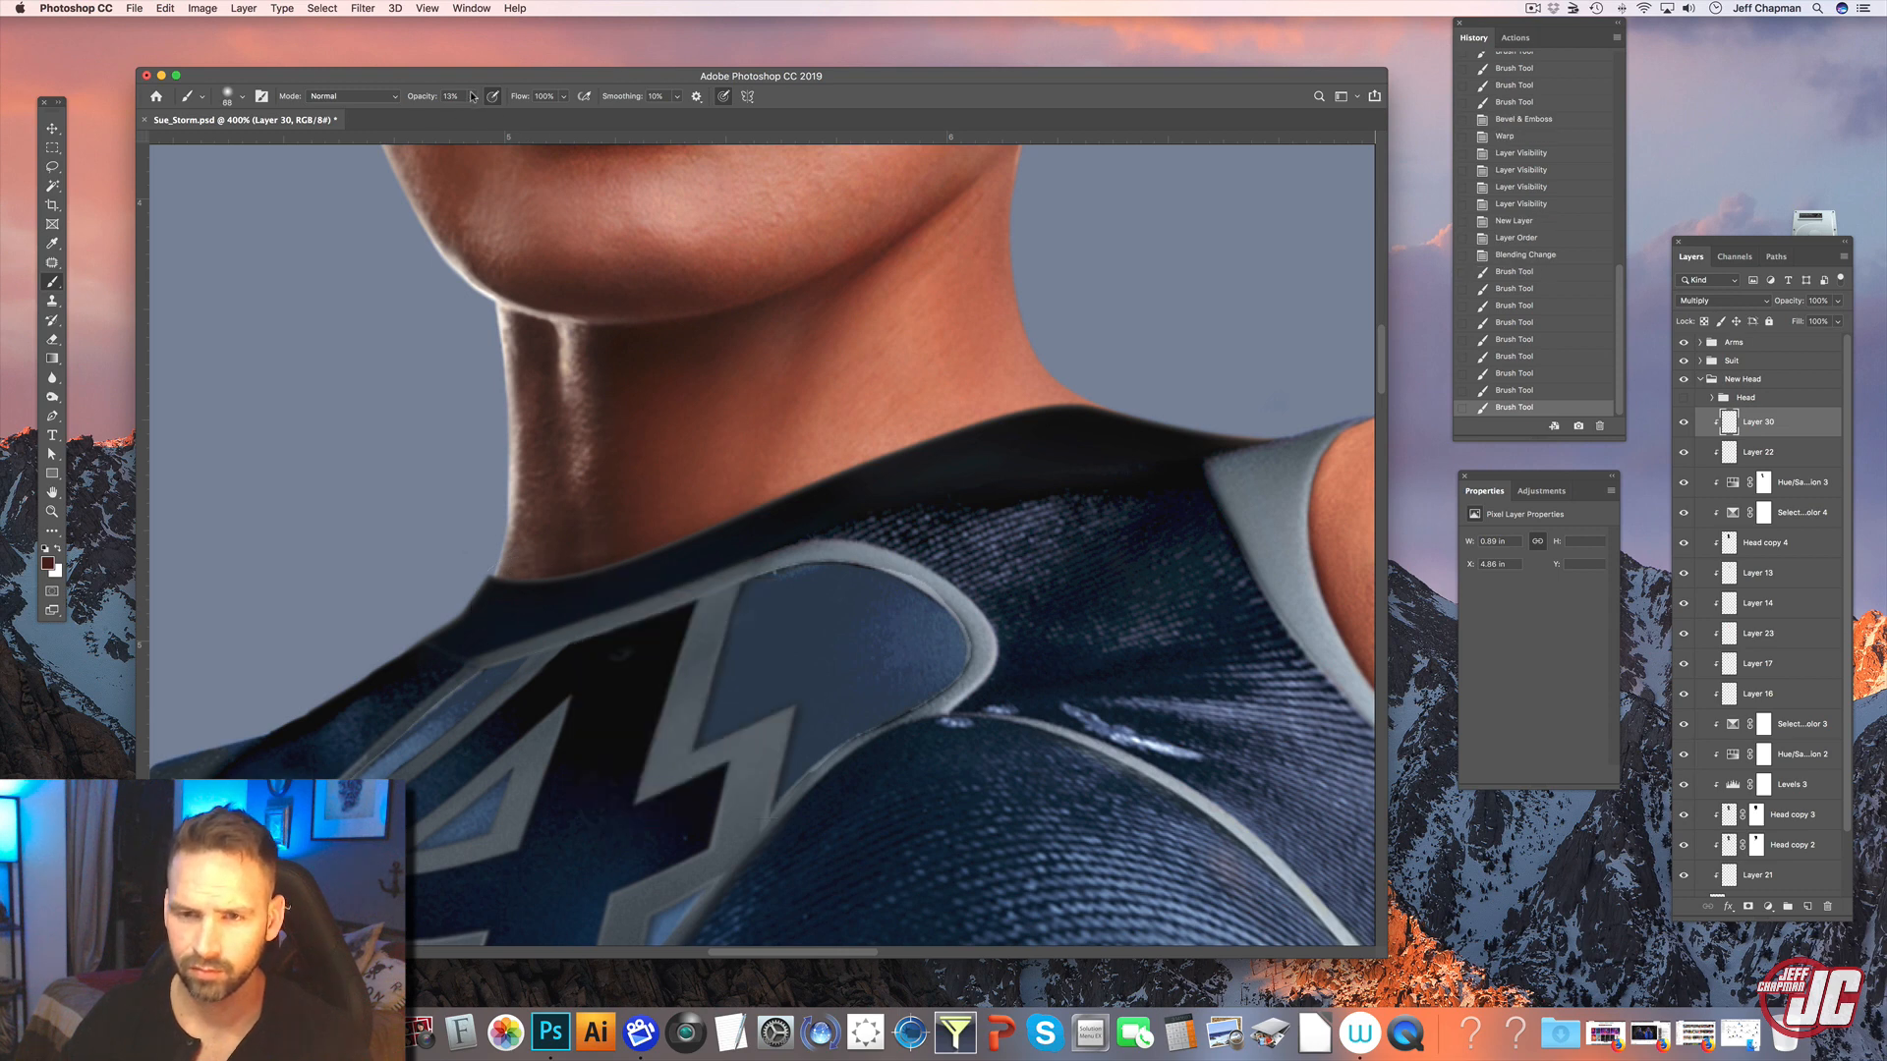
pyautogui.click(476, 115)
pyautogui.click(559, 572)
pyautogui.moveTo(554, 567); pyautogui.dragTo(528, 591)
pyautogui.moveTo(536, 589); pyautogui.dragTo(678, 560)
pyautogui.moveTo(752, 541)
pyautogui.mouseDown()
pyautogui.moveTo(845, 541)
pyautogui.moveTo(967, 462)
pyautogui.mouseUp()
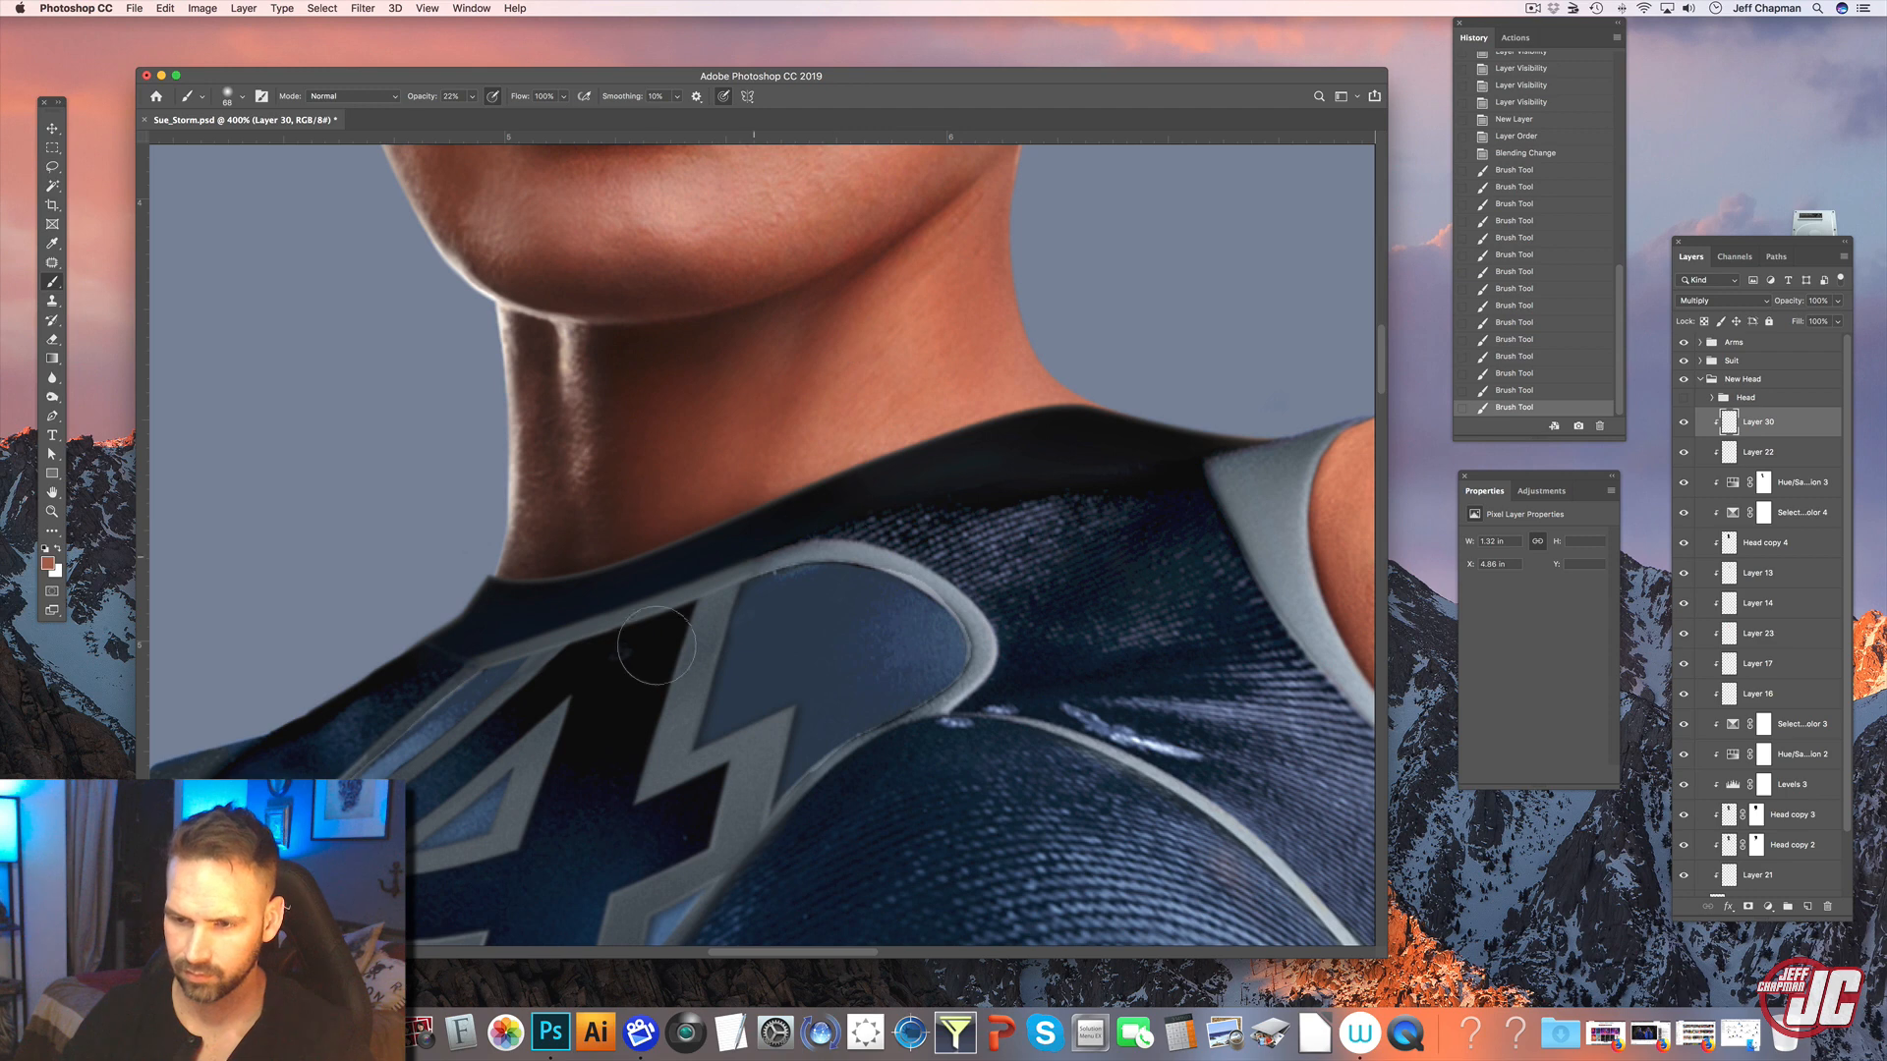
# - Warp the collar layer so its far end fits the shoulder, and apply the warp
pyautogui.moveTo(891, 531); pyautogui.dragTo(1032, 501)
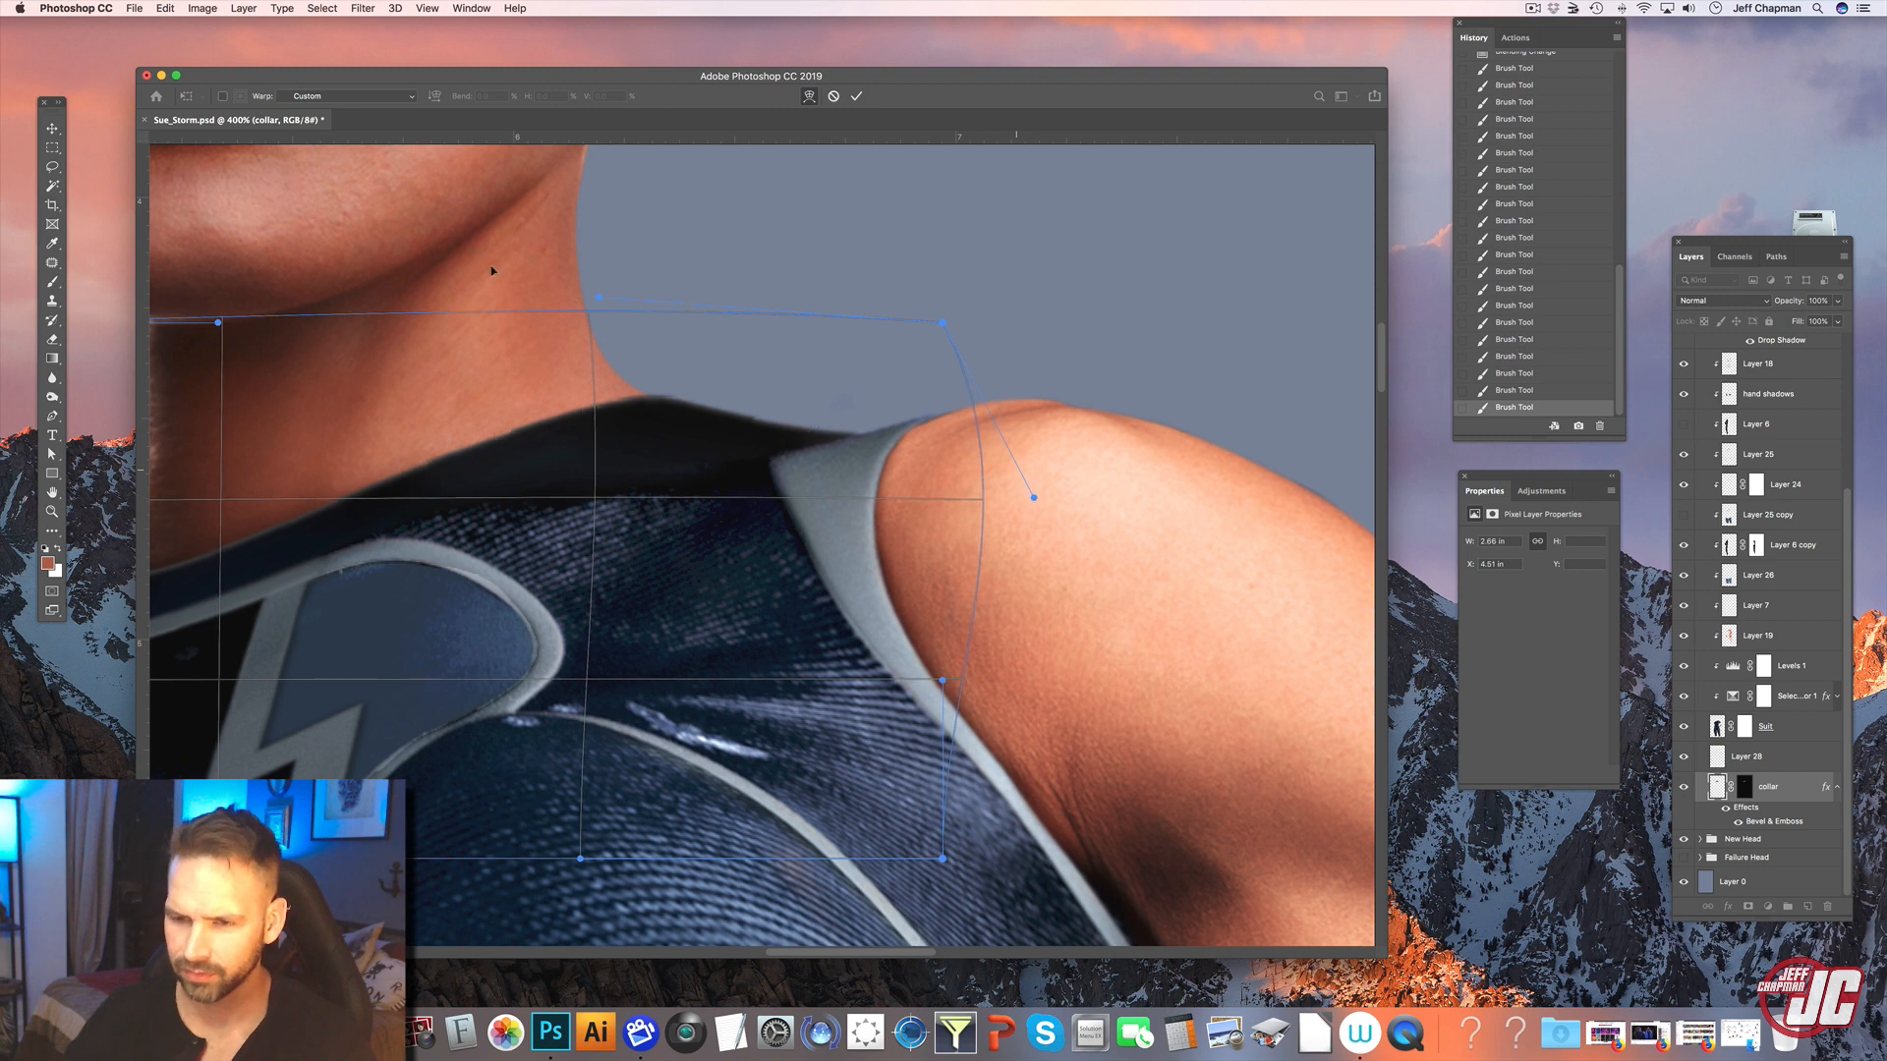
pyautogui.press('Return')
# - Review the collar and suit on the whole figure, and examine the head and neckline up close
pyautogui.click(52, 511)
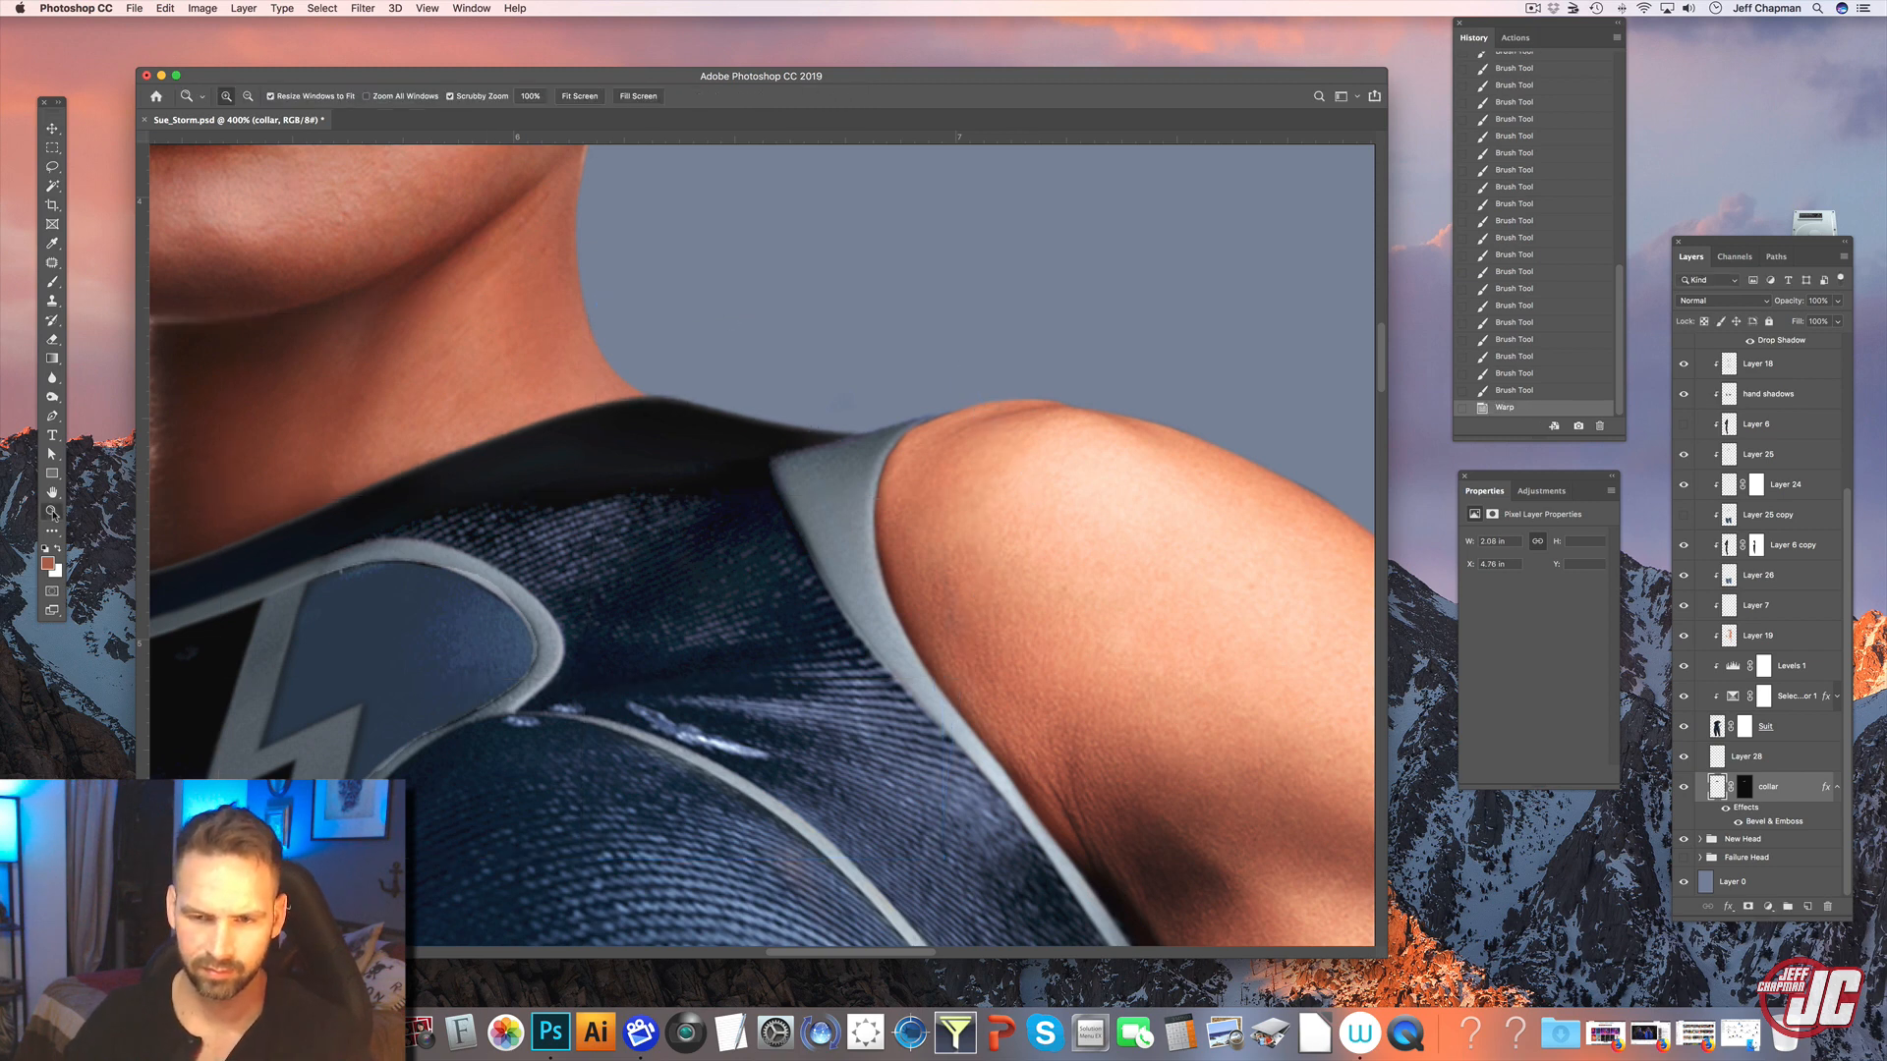
pyautogui.keyDown('alt'); pyautogui.click(720, 528); pyautogui.keyUp('alt')
pyautogui.keyDown('alt'); pyautogui.click(720, 531); pyautogui.keyUp('alt')
pyautogui.keyDown('alt'); pyautogui.click(720, 531); pyautogui.keyUp('alt')
pyautogui.keyDown('alt'); pyautogui.click(720, 531); pyautogui.keyUp('alt')
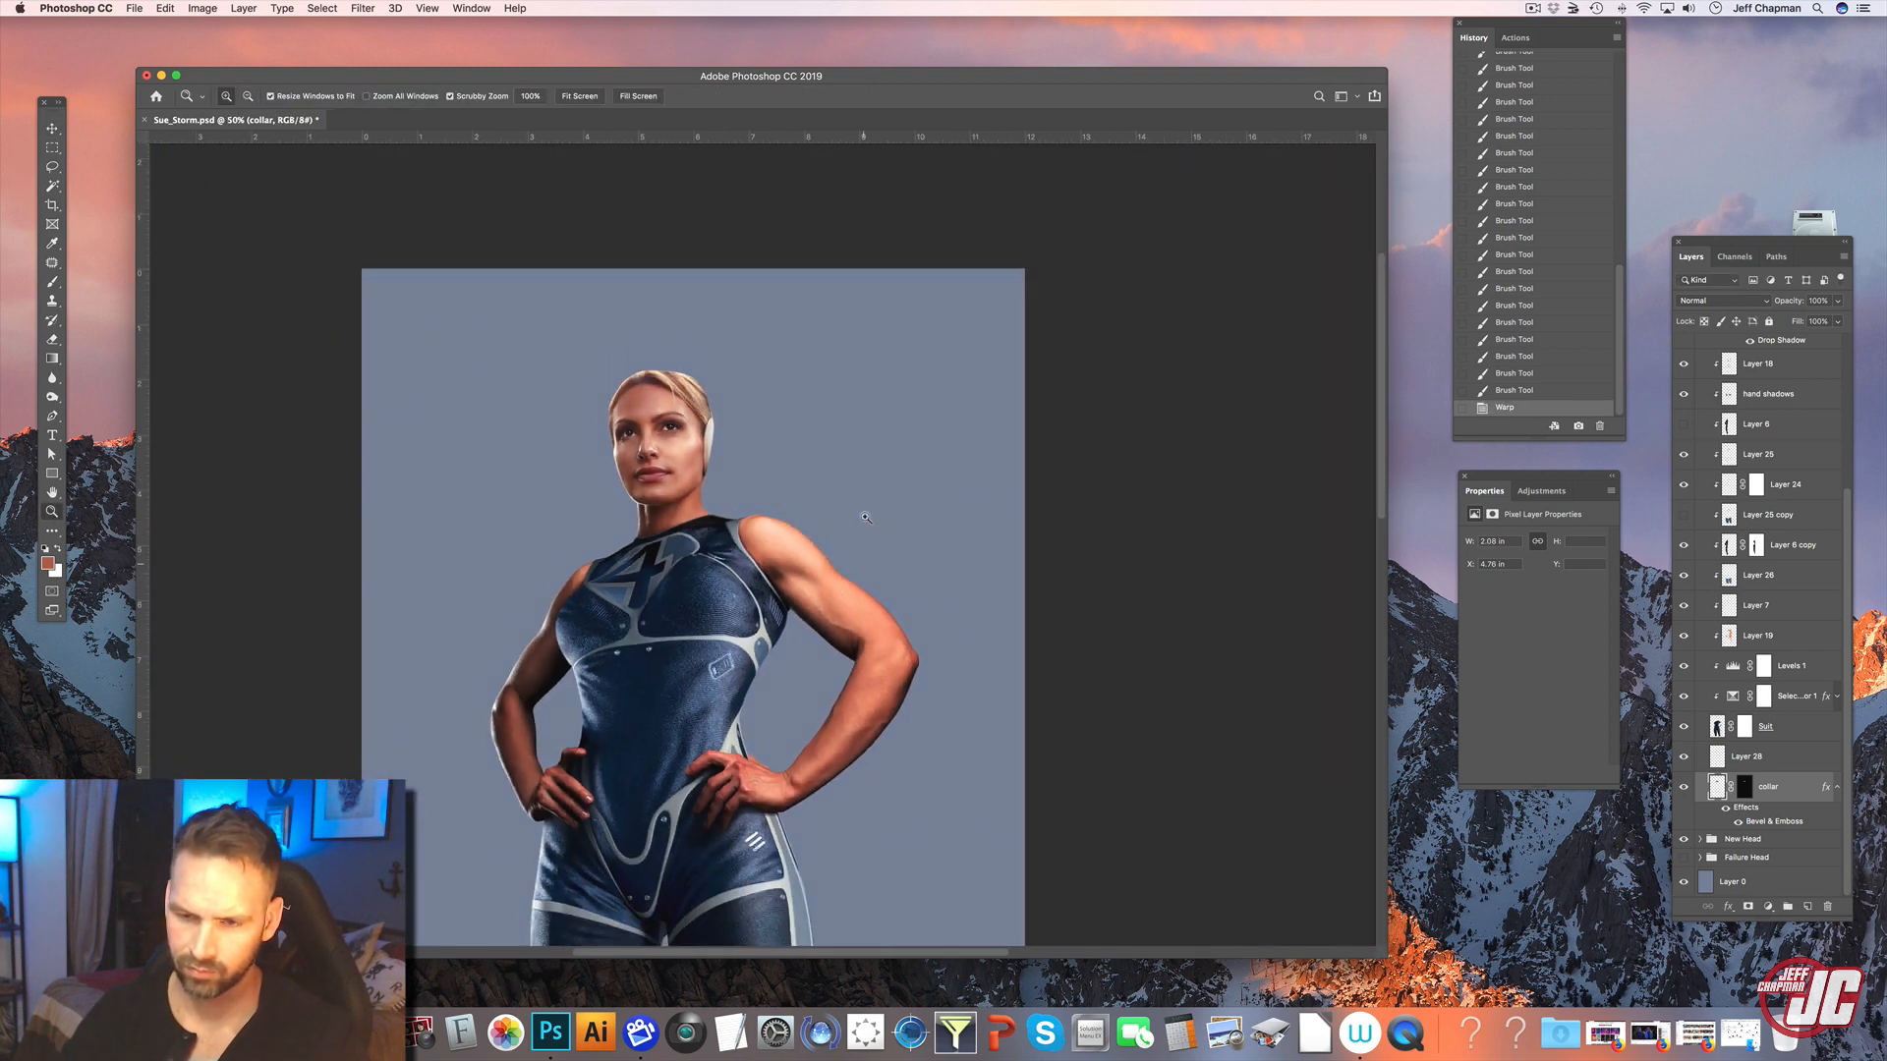
pyautogui.scroll(-3, 796, 555)
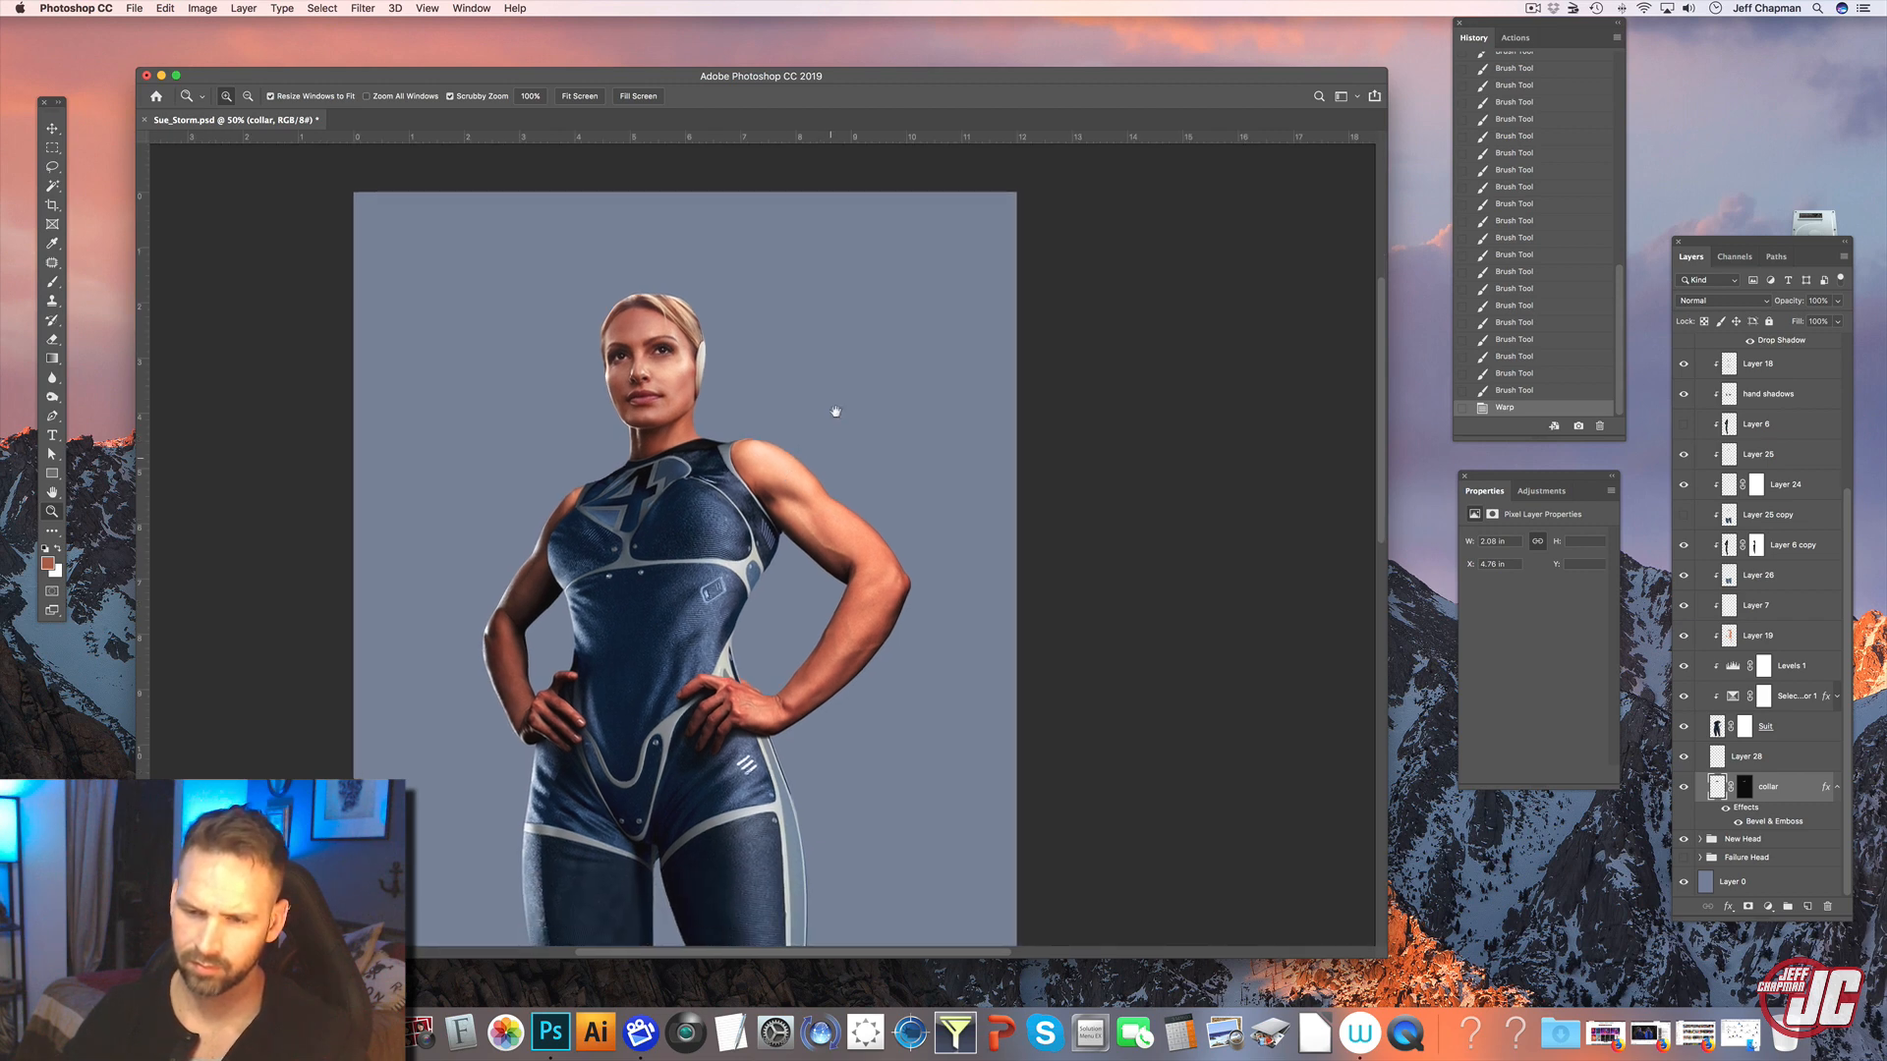
pyautogui.scroll(-2, 834, 409)
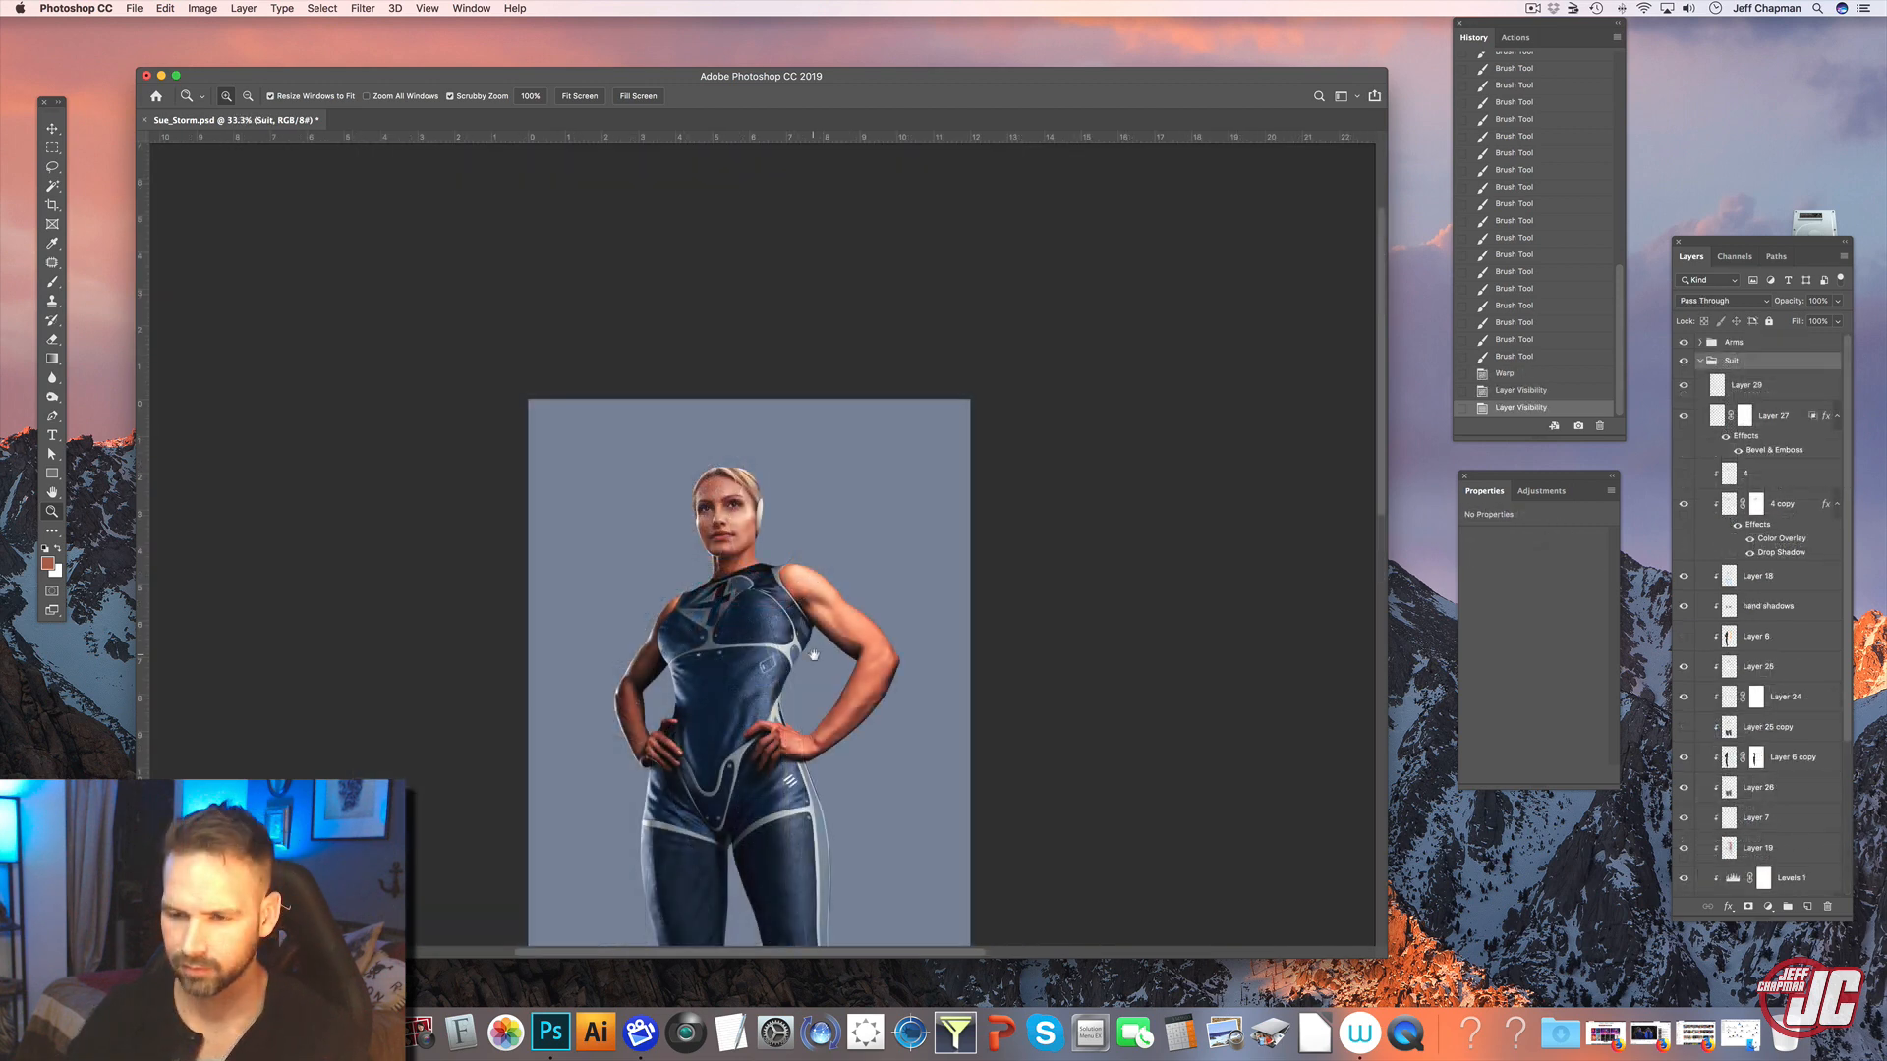
pyautogui.click(755, 503)
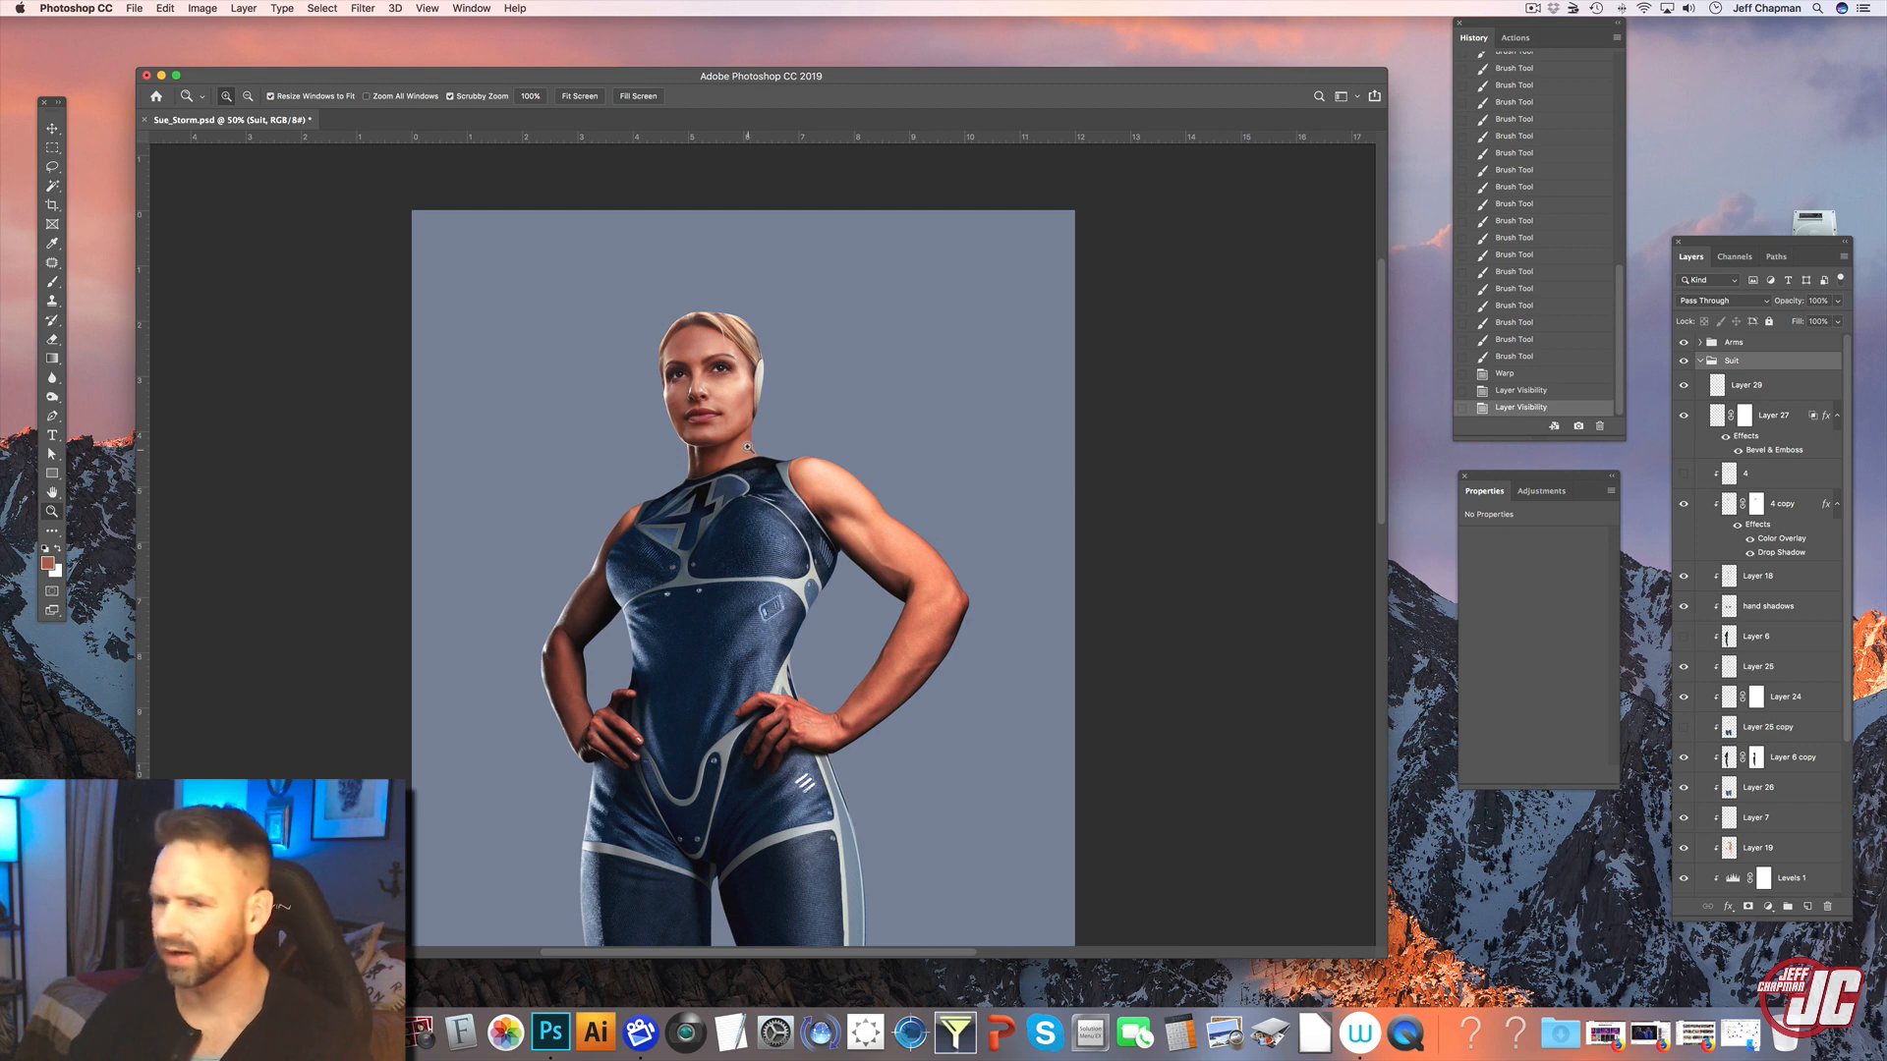
pyautogui.click(750, 454)
pyautogui.click(735, 409)
pyautogui.click(680, 358)
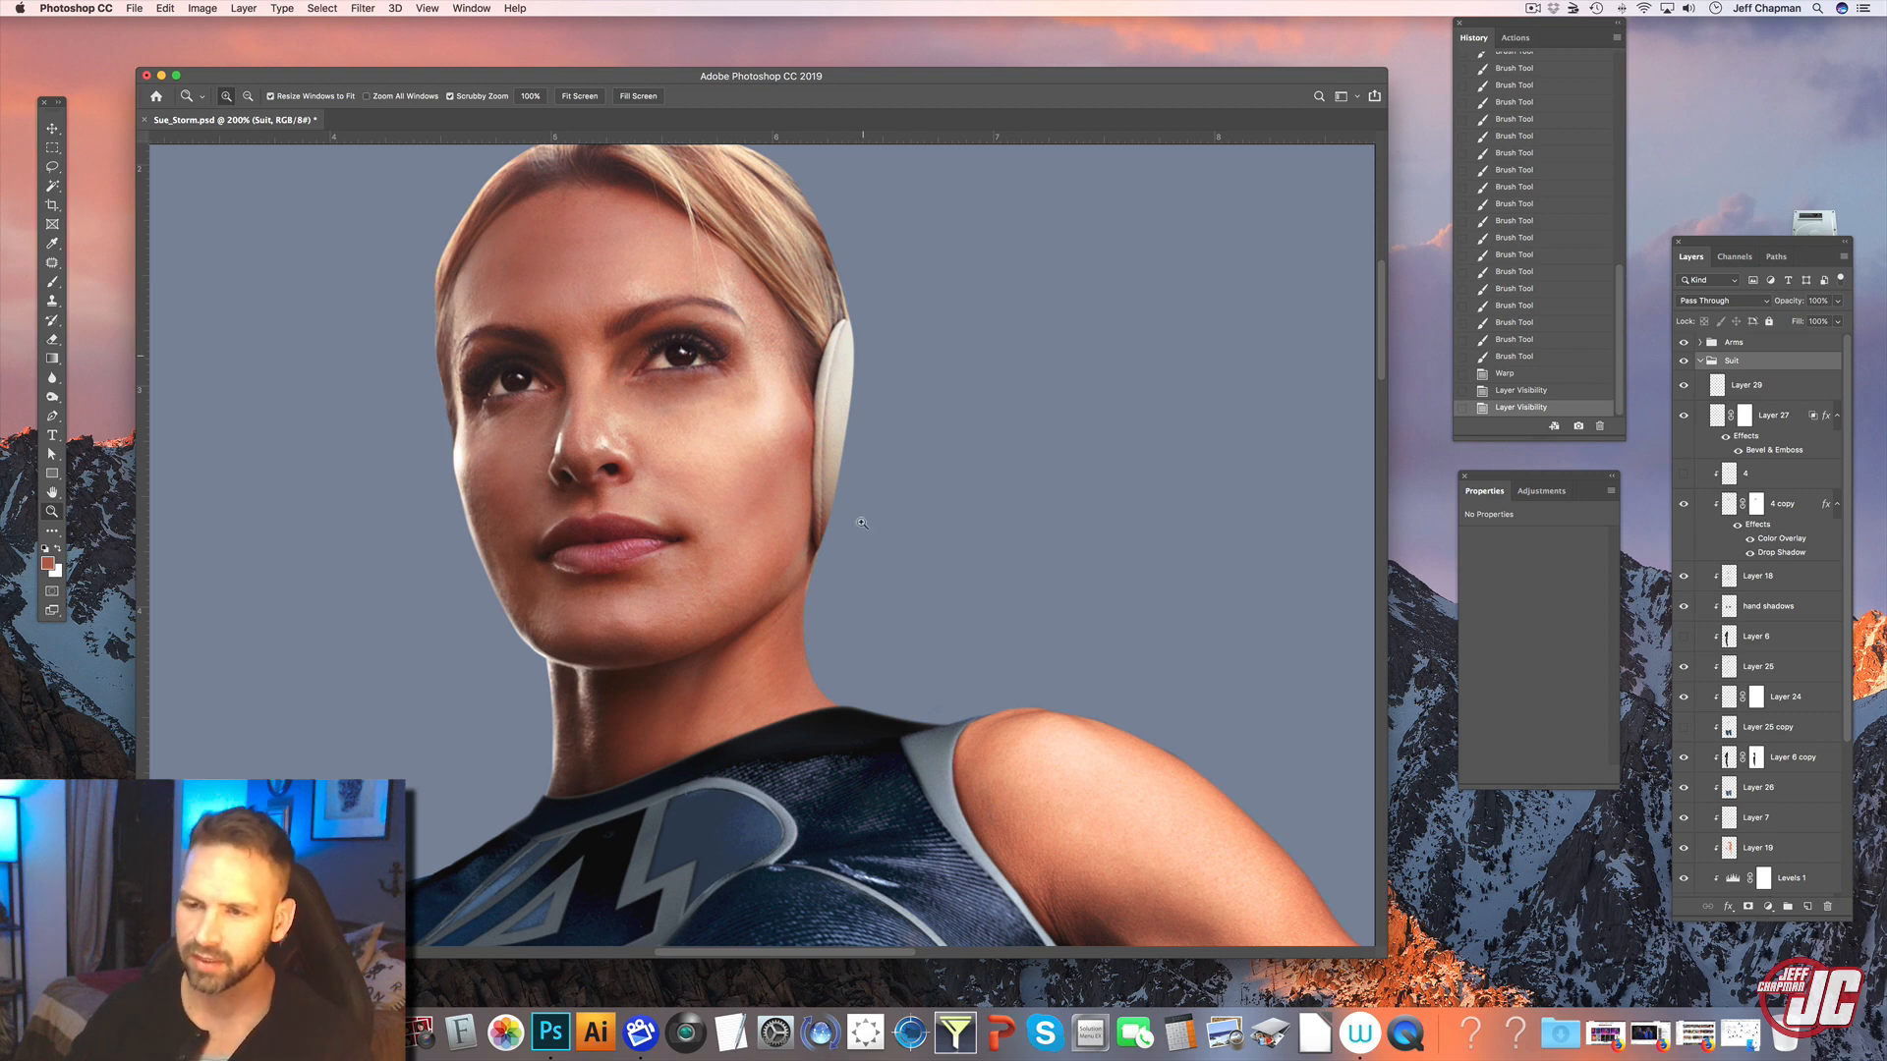
# - Move the document window aside and open the stock photo shutterstock_740573521.jpg from Finder in Photoshop
pyautogui.click(53, 129)
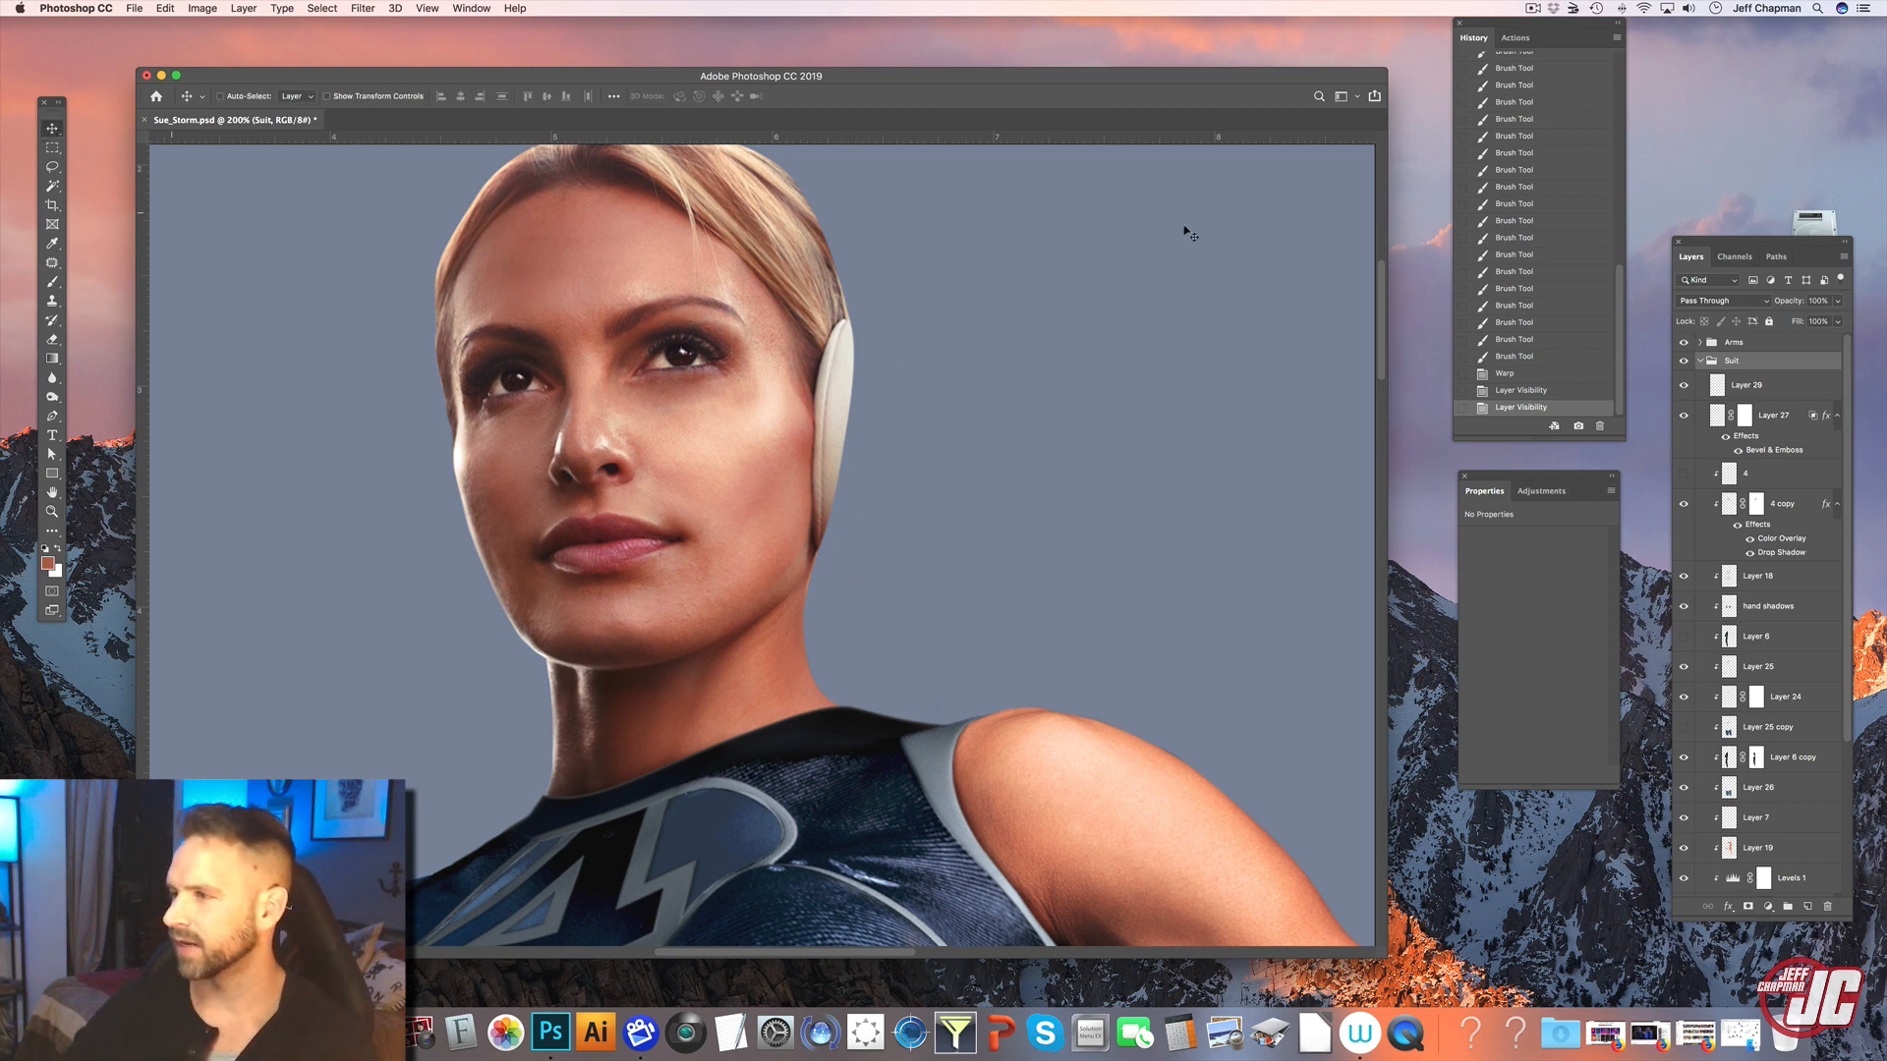
pyautogui.moveTo(1213, 82); pyautogui.dragTo(1161, 84)
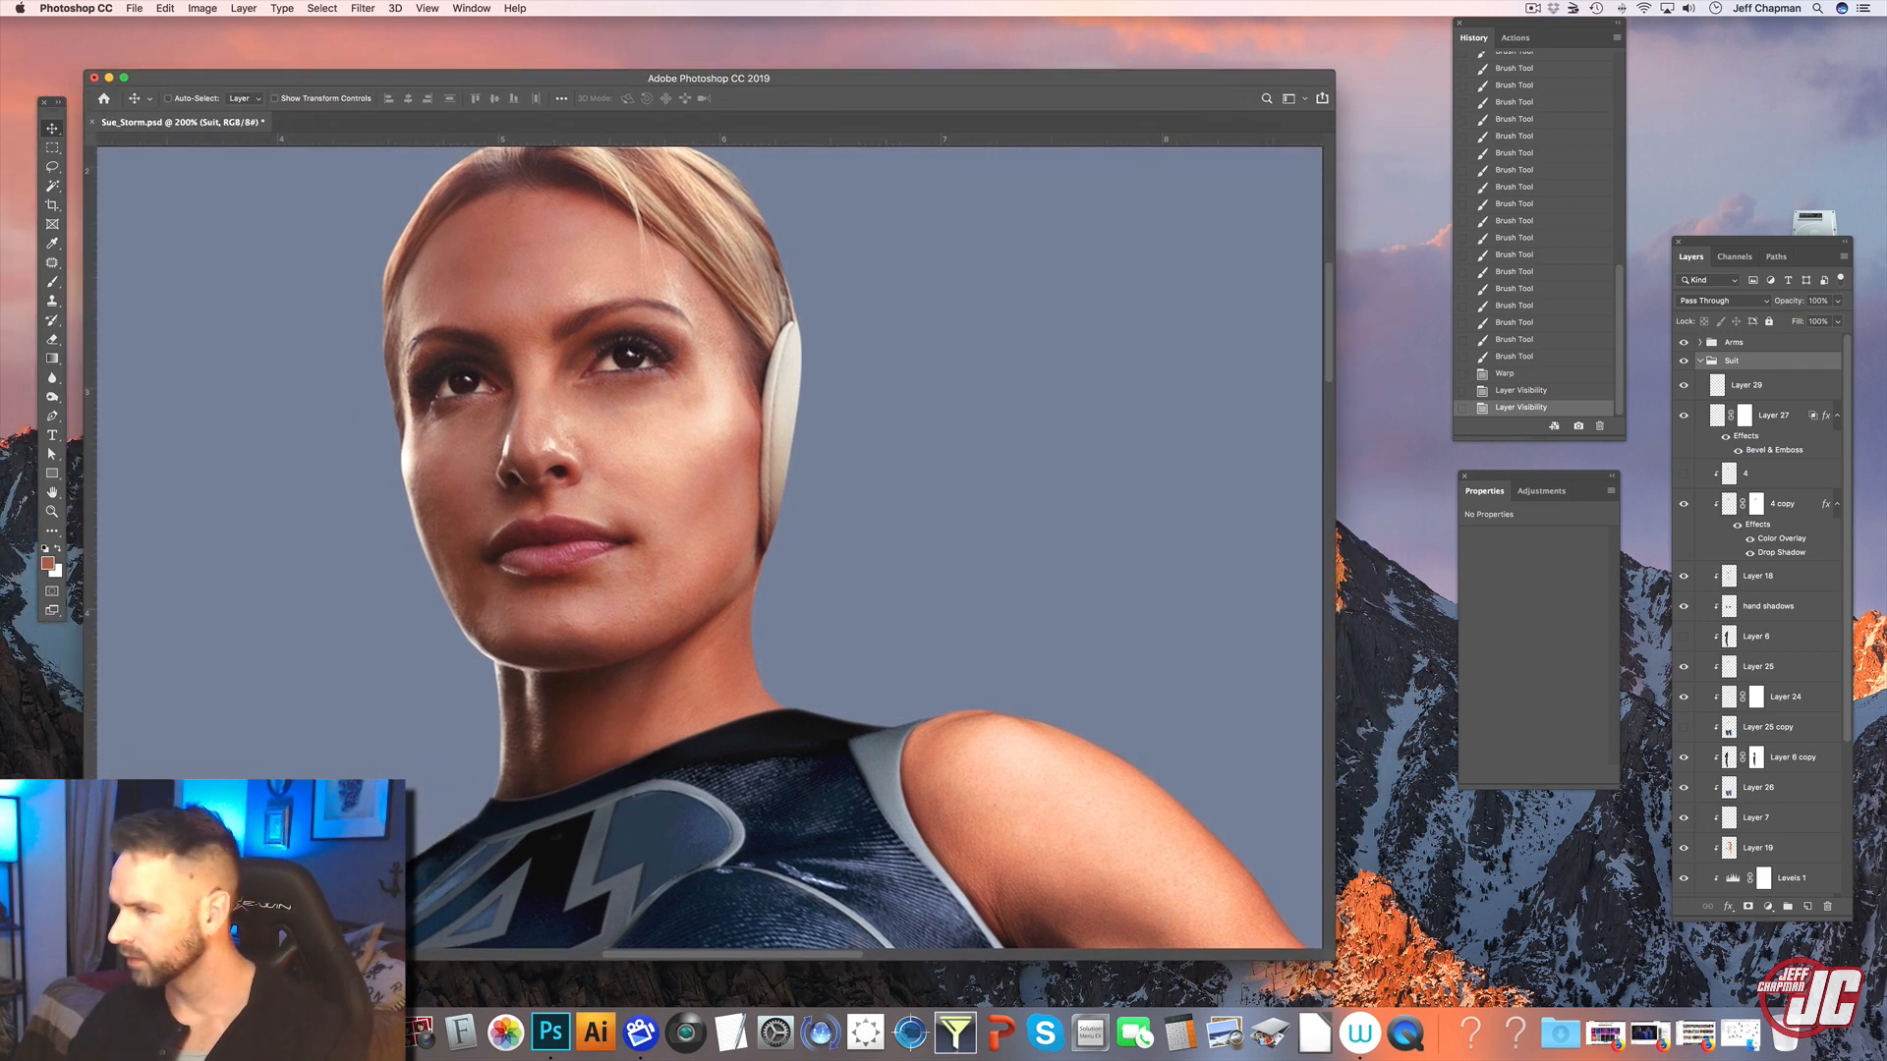
pyautogui.click(1740, 1034)
pyautogui.moveTo(1390, 319); pyautogui.dragTo(1885, 273)
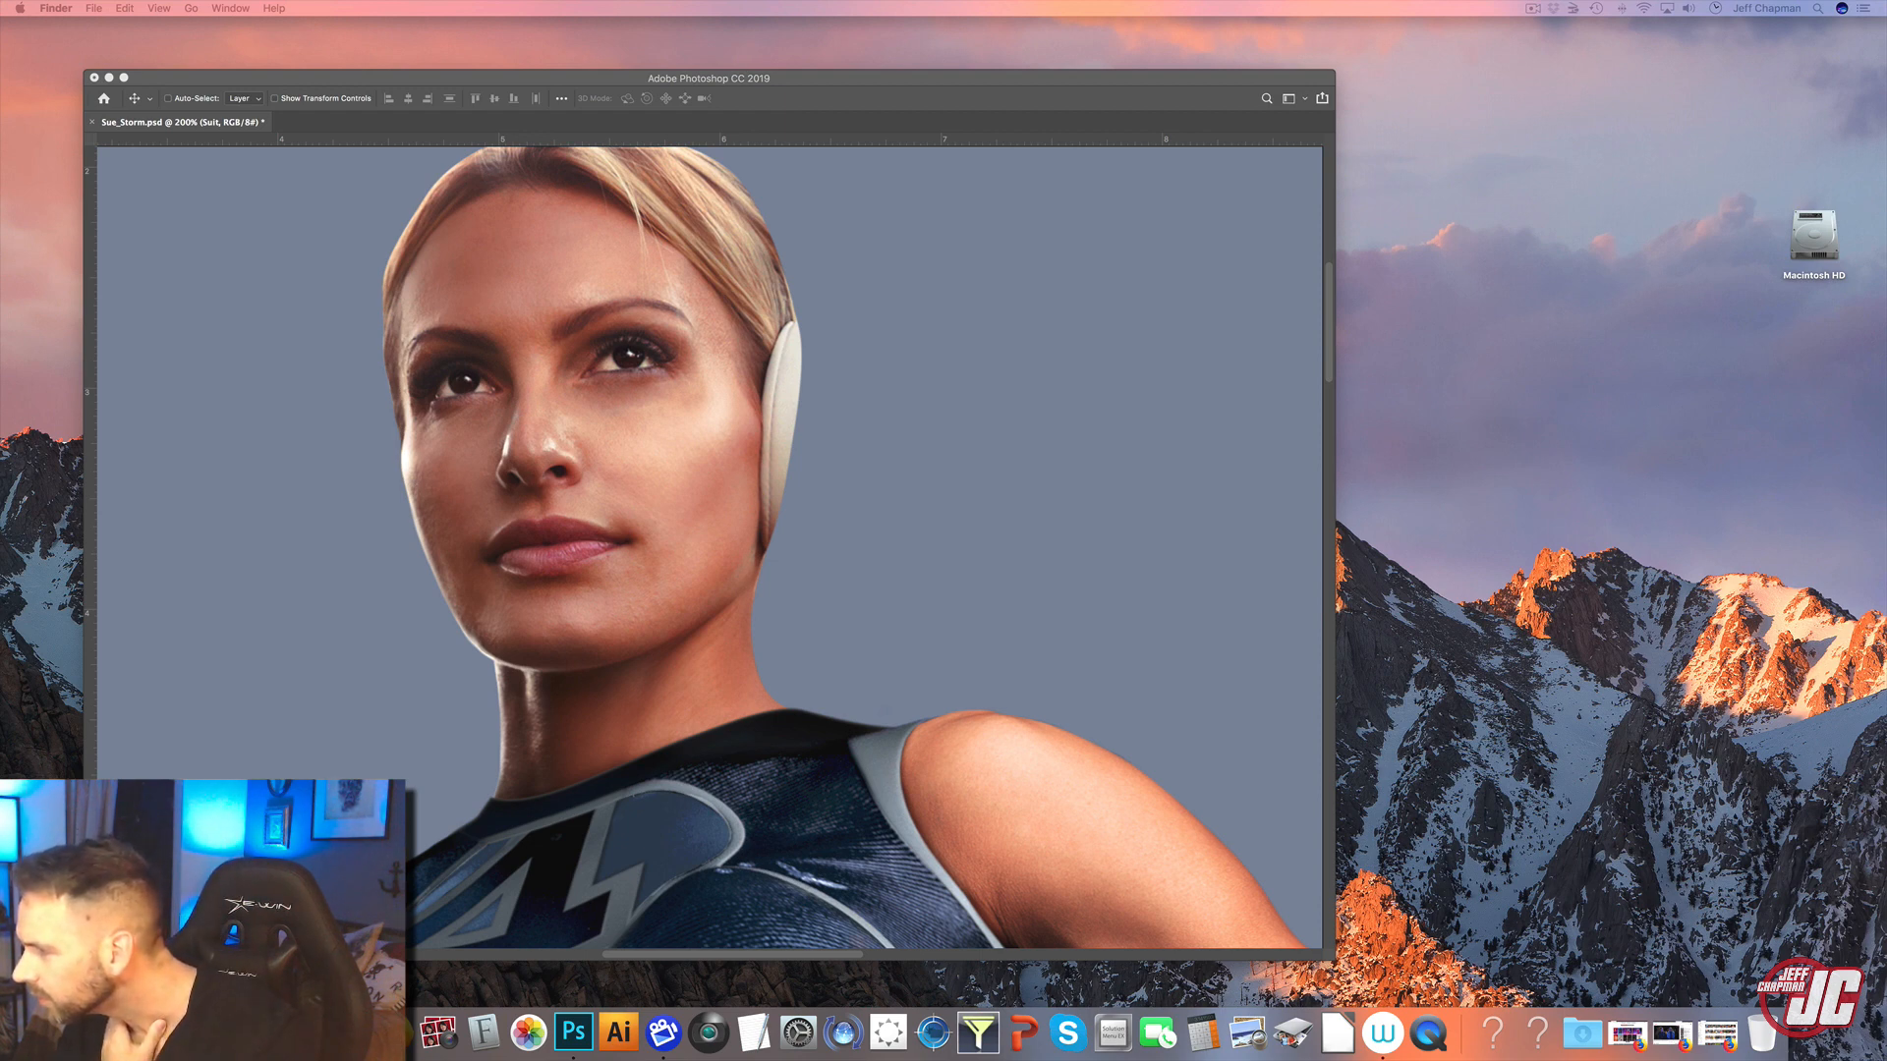
pyautogui.moveTo(1885, 589); pyautogui.dragTo(574, 1030)
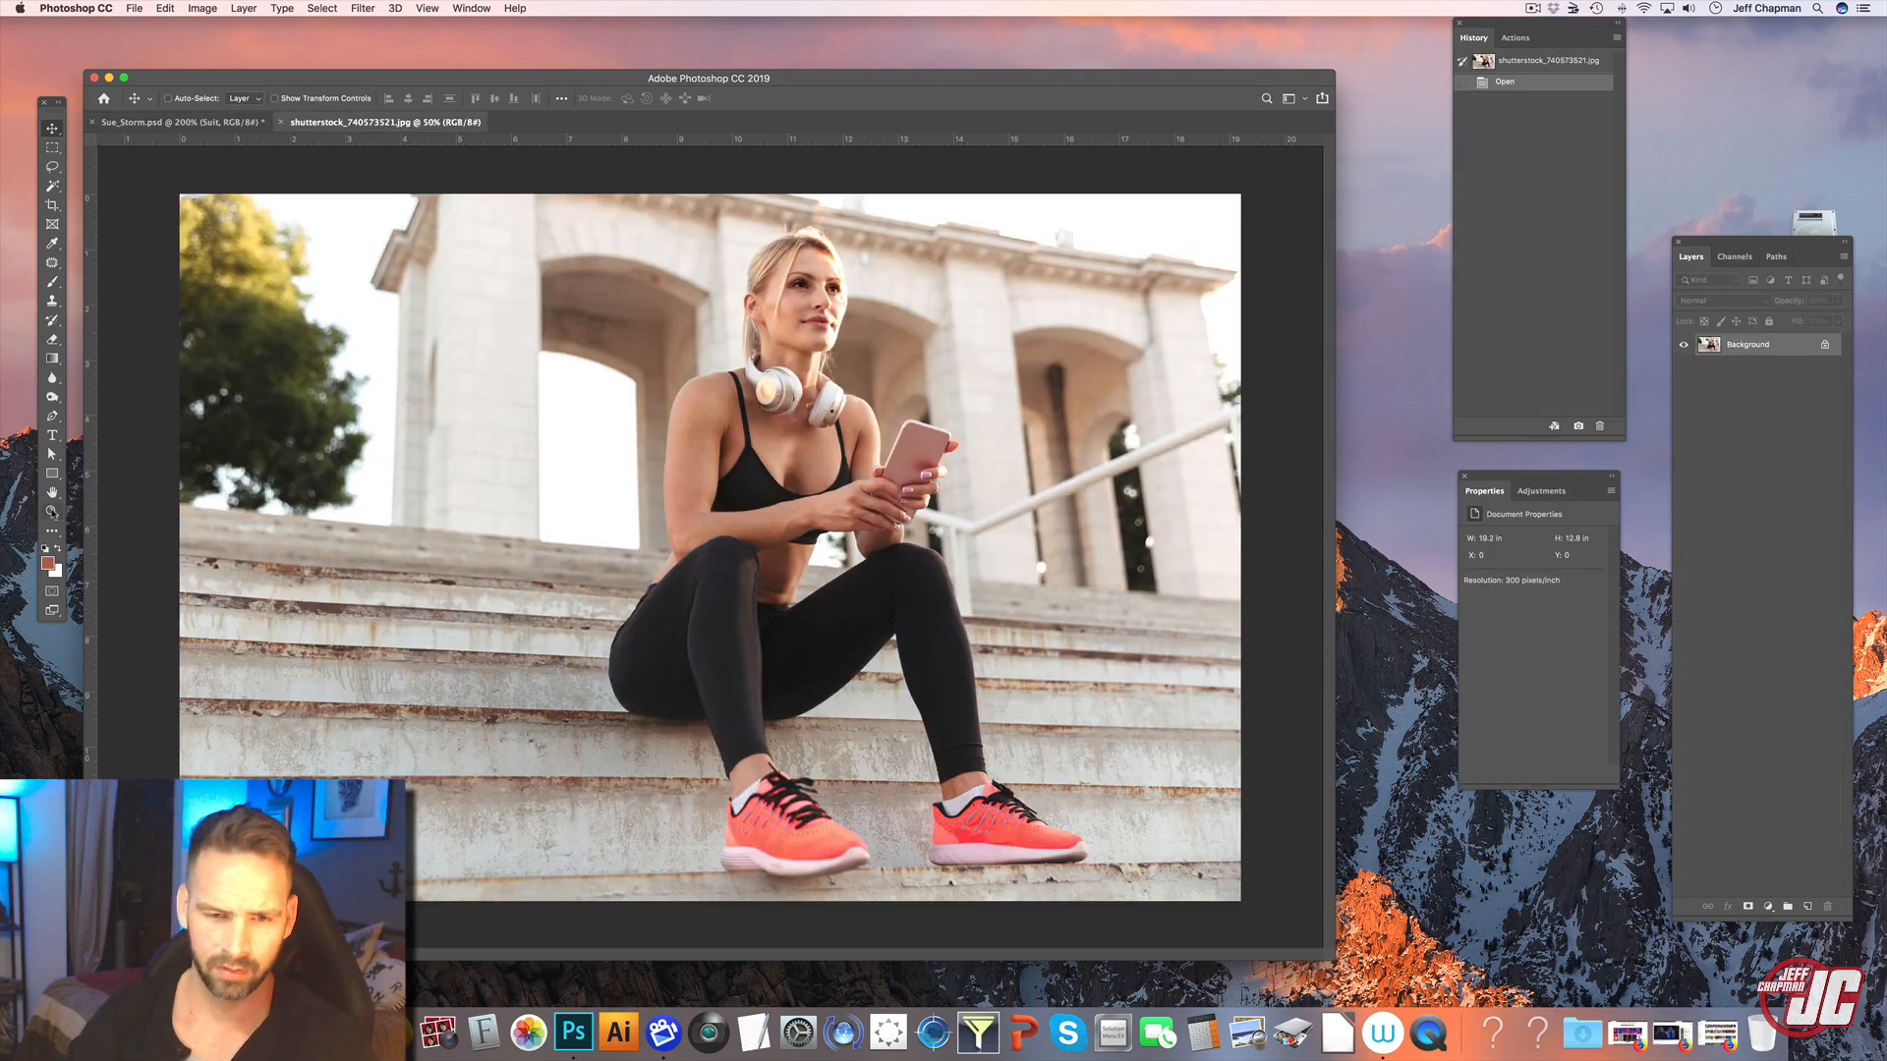
# - Start a Pen path on the stock photo along the hair above the ear and around the ear's outer edge
pyautogui.click(52, 512)
pyautogui.moveTo(816, 380); pyautogui.dragTo(778, 329)
pyautogui.moveTo(796, 261); pyautogui.dragTo(829, 412)
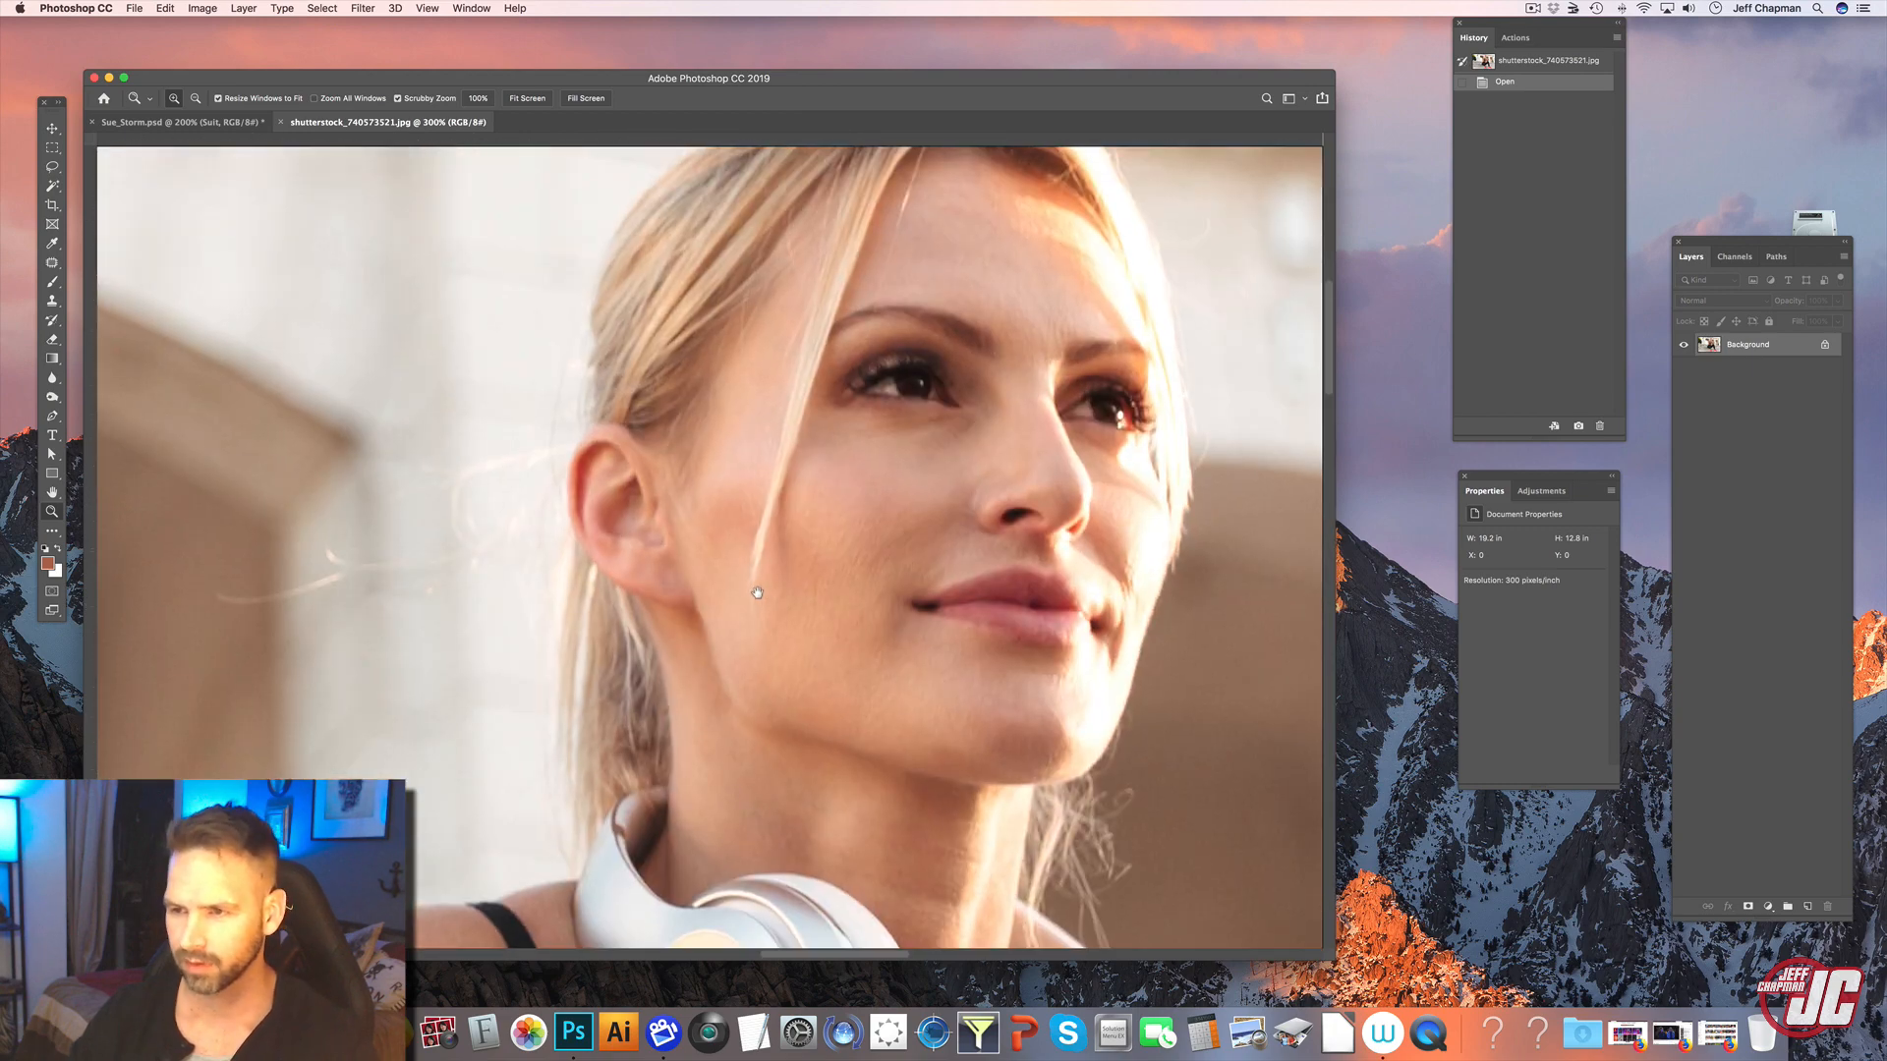
pyautogui.click(655, 515)
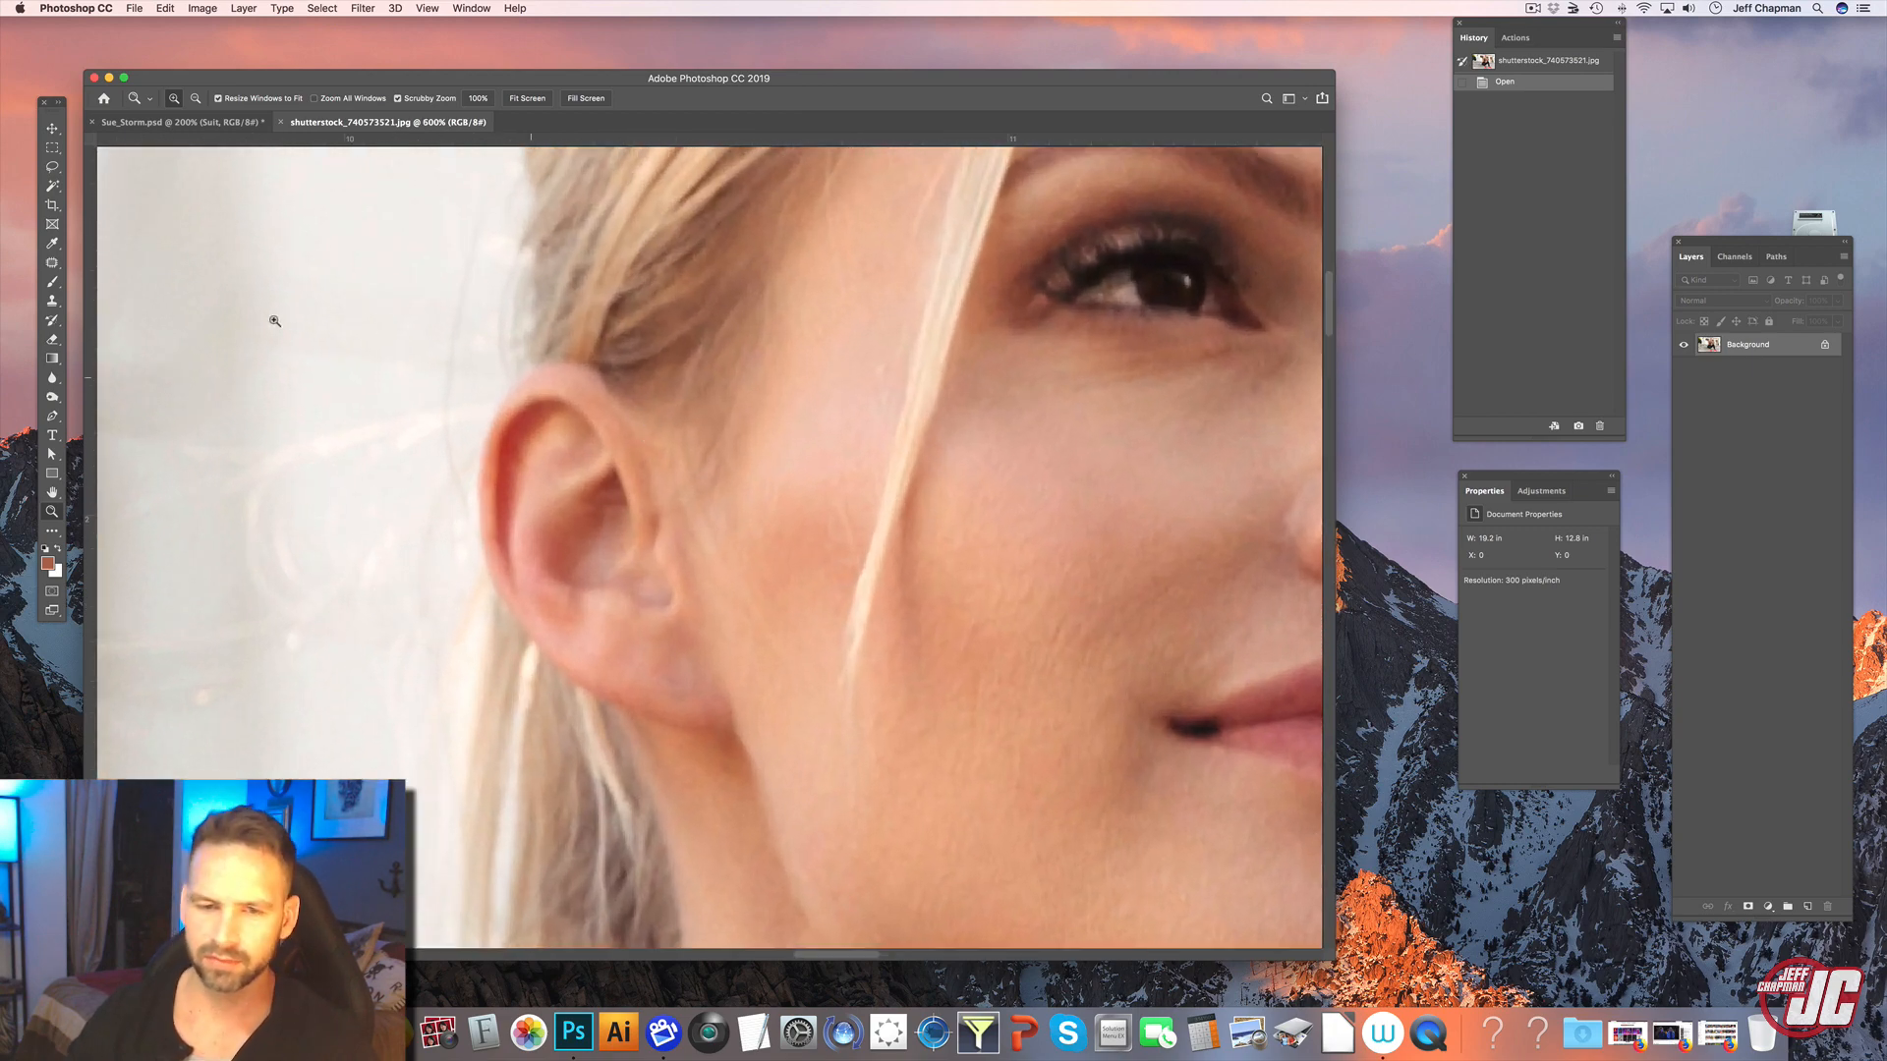
pyautogui.press('p')
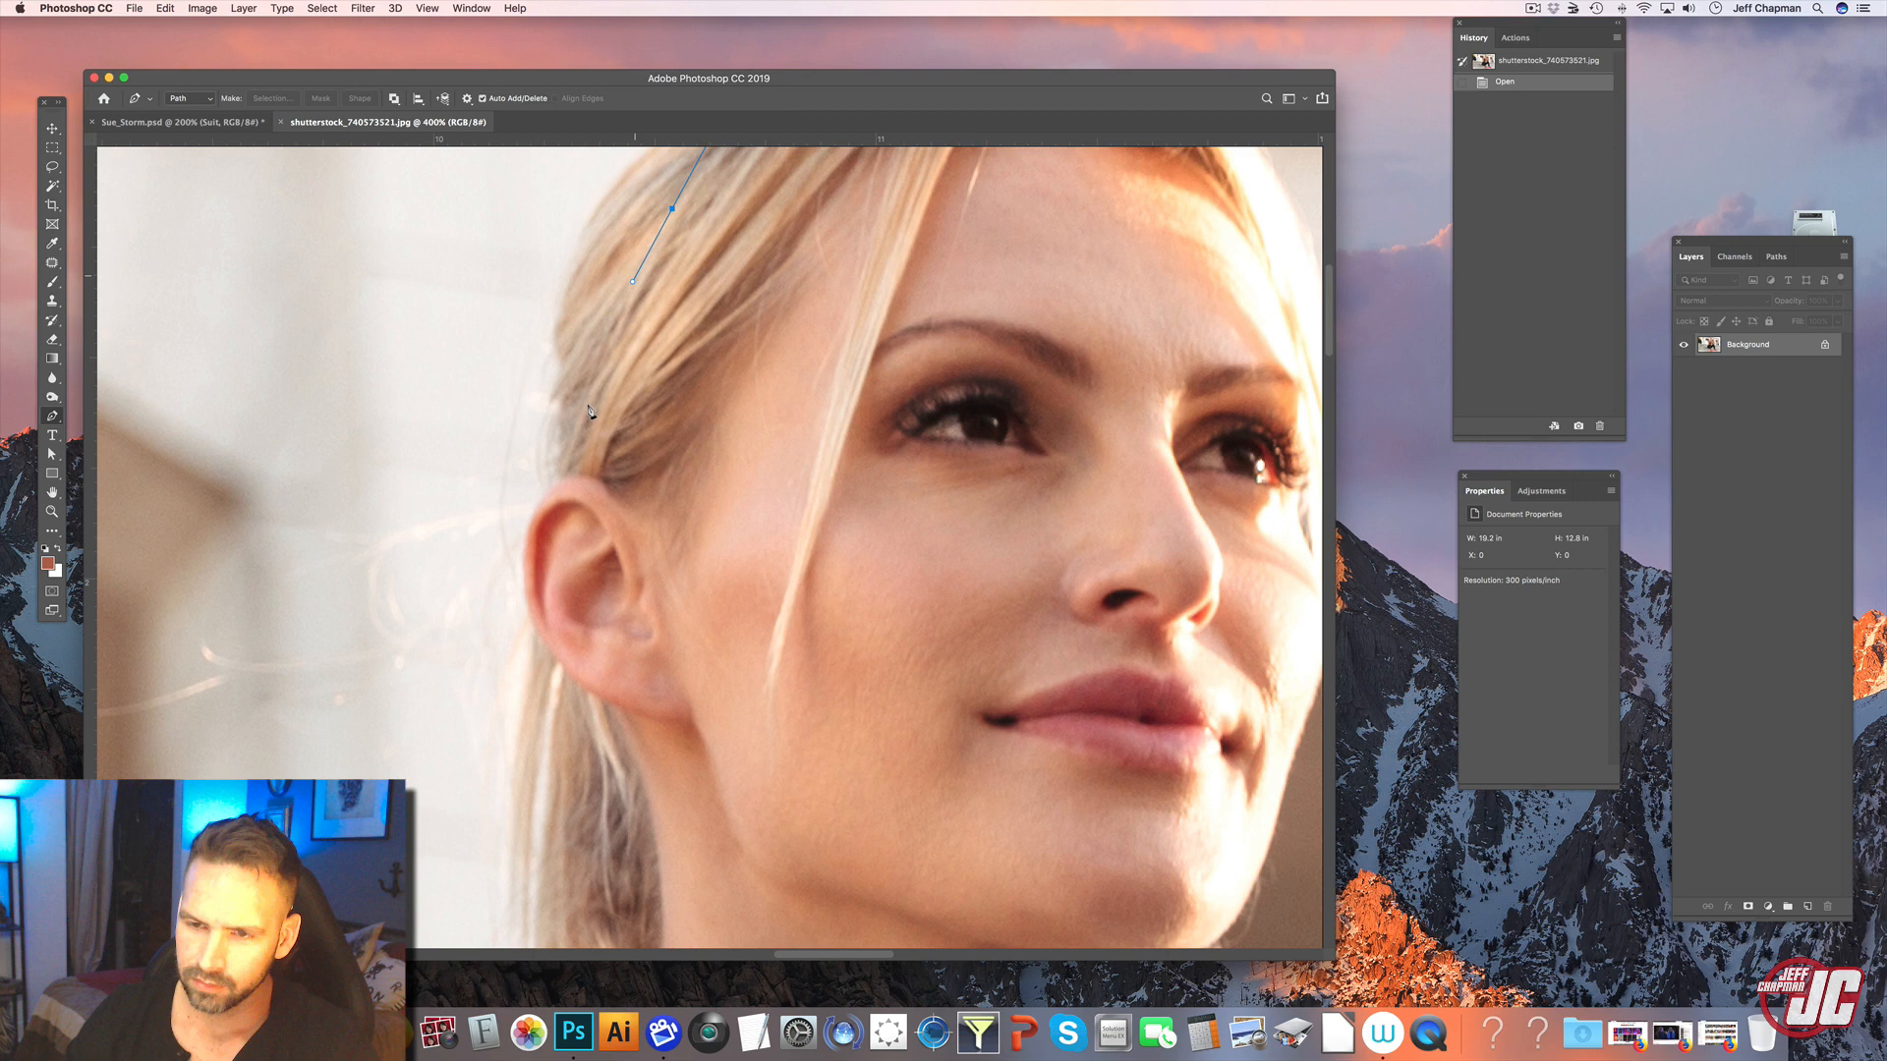
pyautogui.click(673, 208)
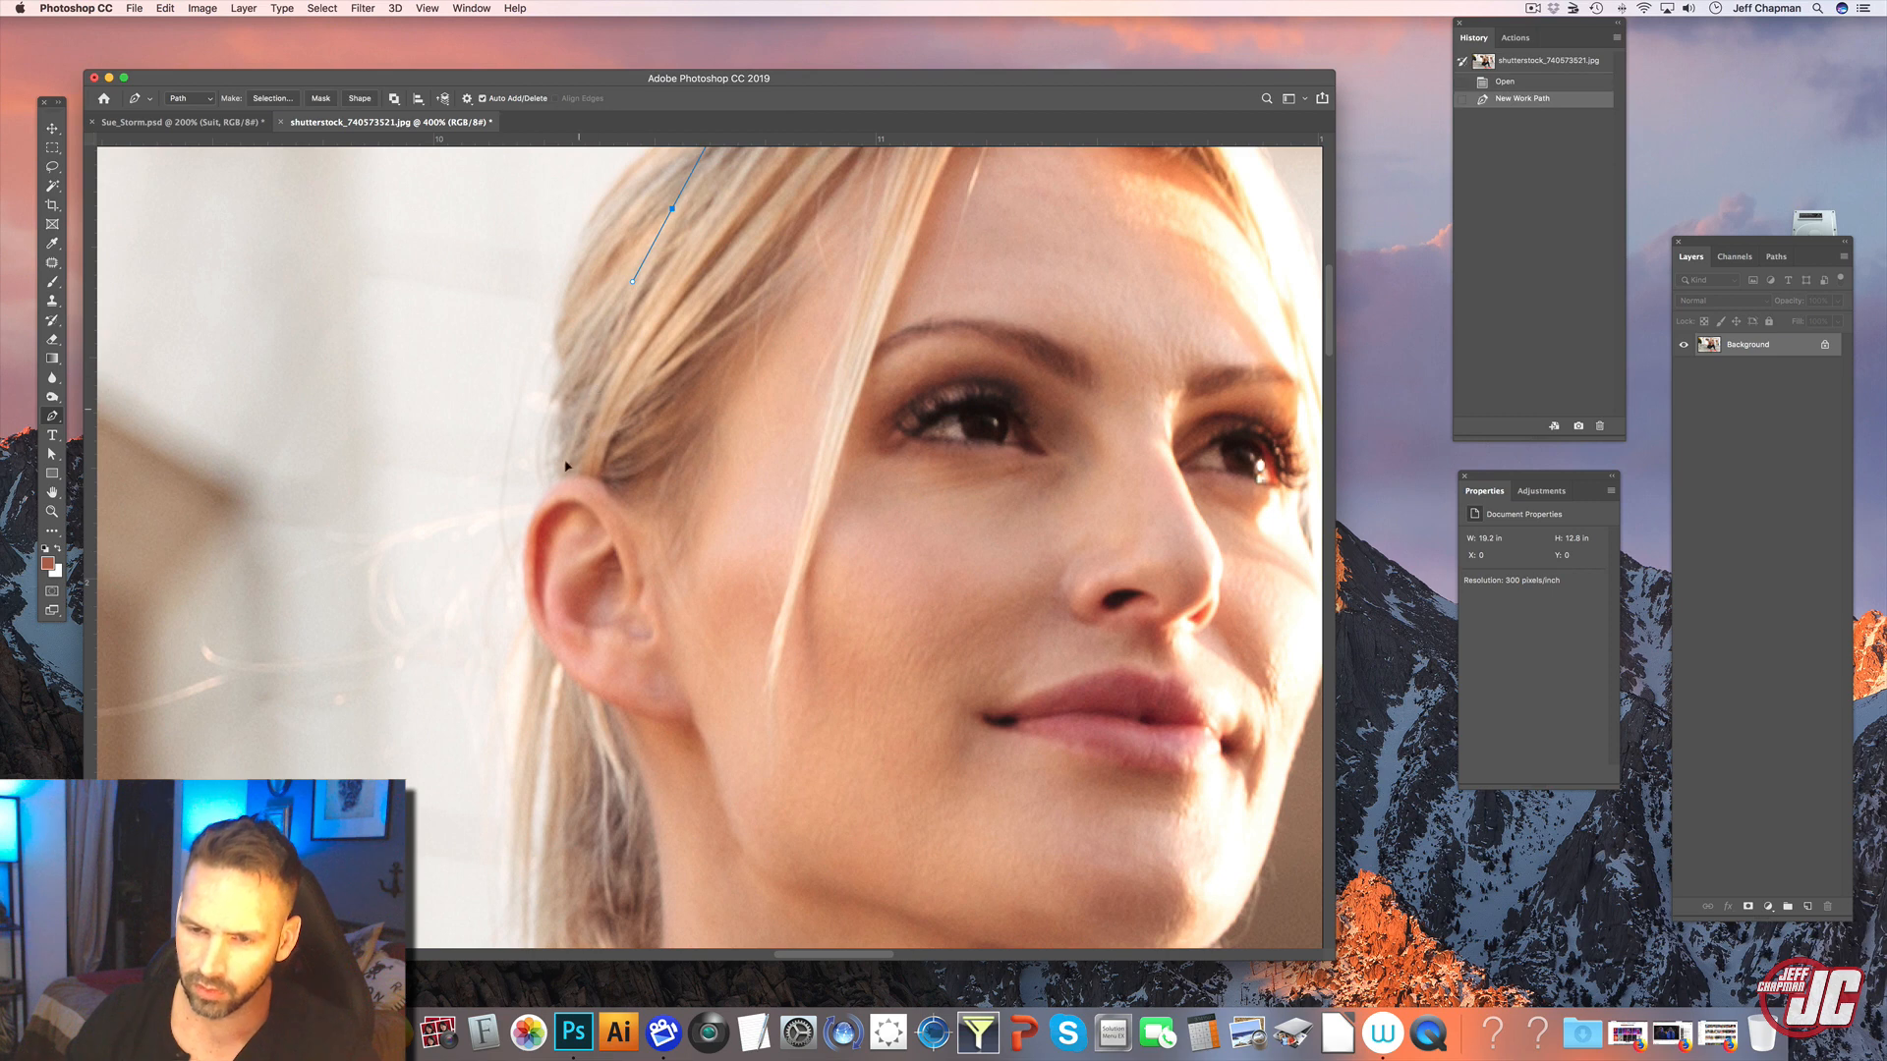
pyautogui.click(590, 388)
pyautogui.click(563, 477)
pyautogui.moveTo(558, 486); pyautogui.dragTo(597, 519)
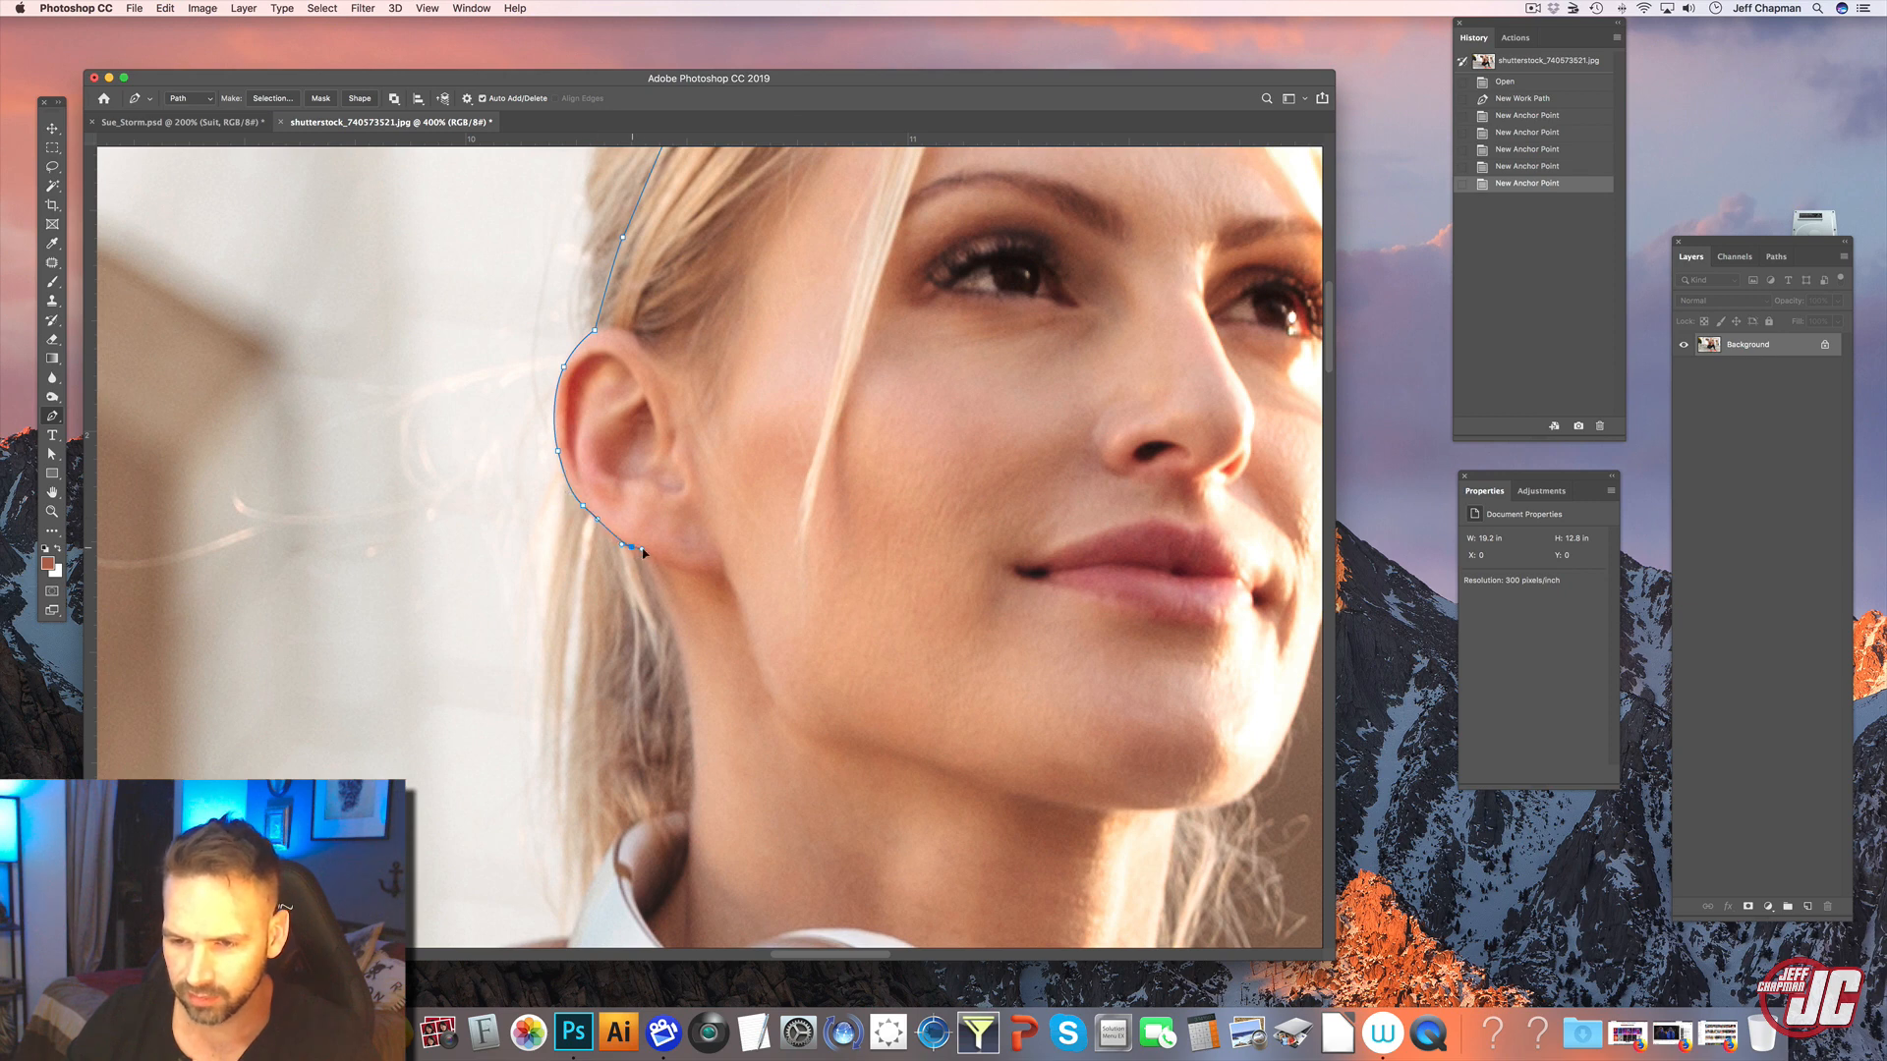
# - Continue the path from the earlobe down the back edge of the neck and along the skin above the headphones
pyautogui.click(644, 553)
pyautogui.click(654, 565)
pyautogui.scroll(-3, 674, 488)
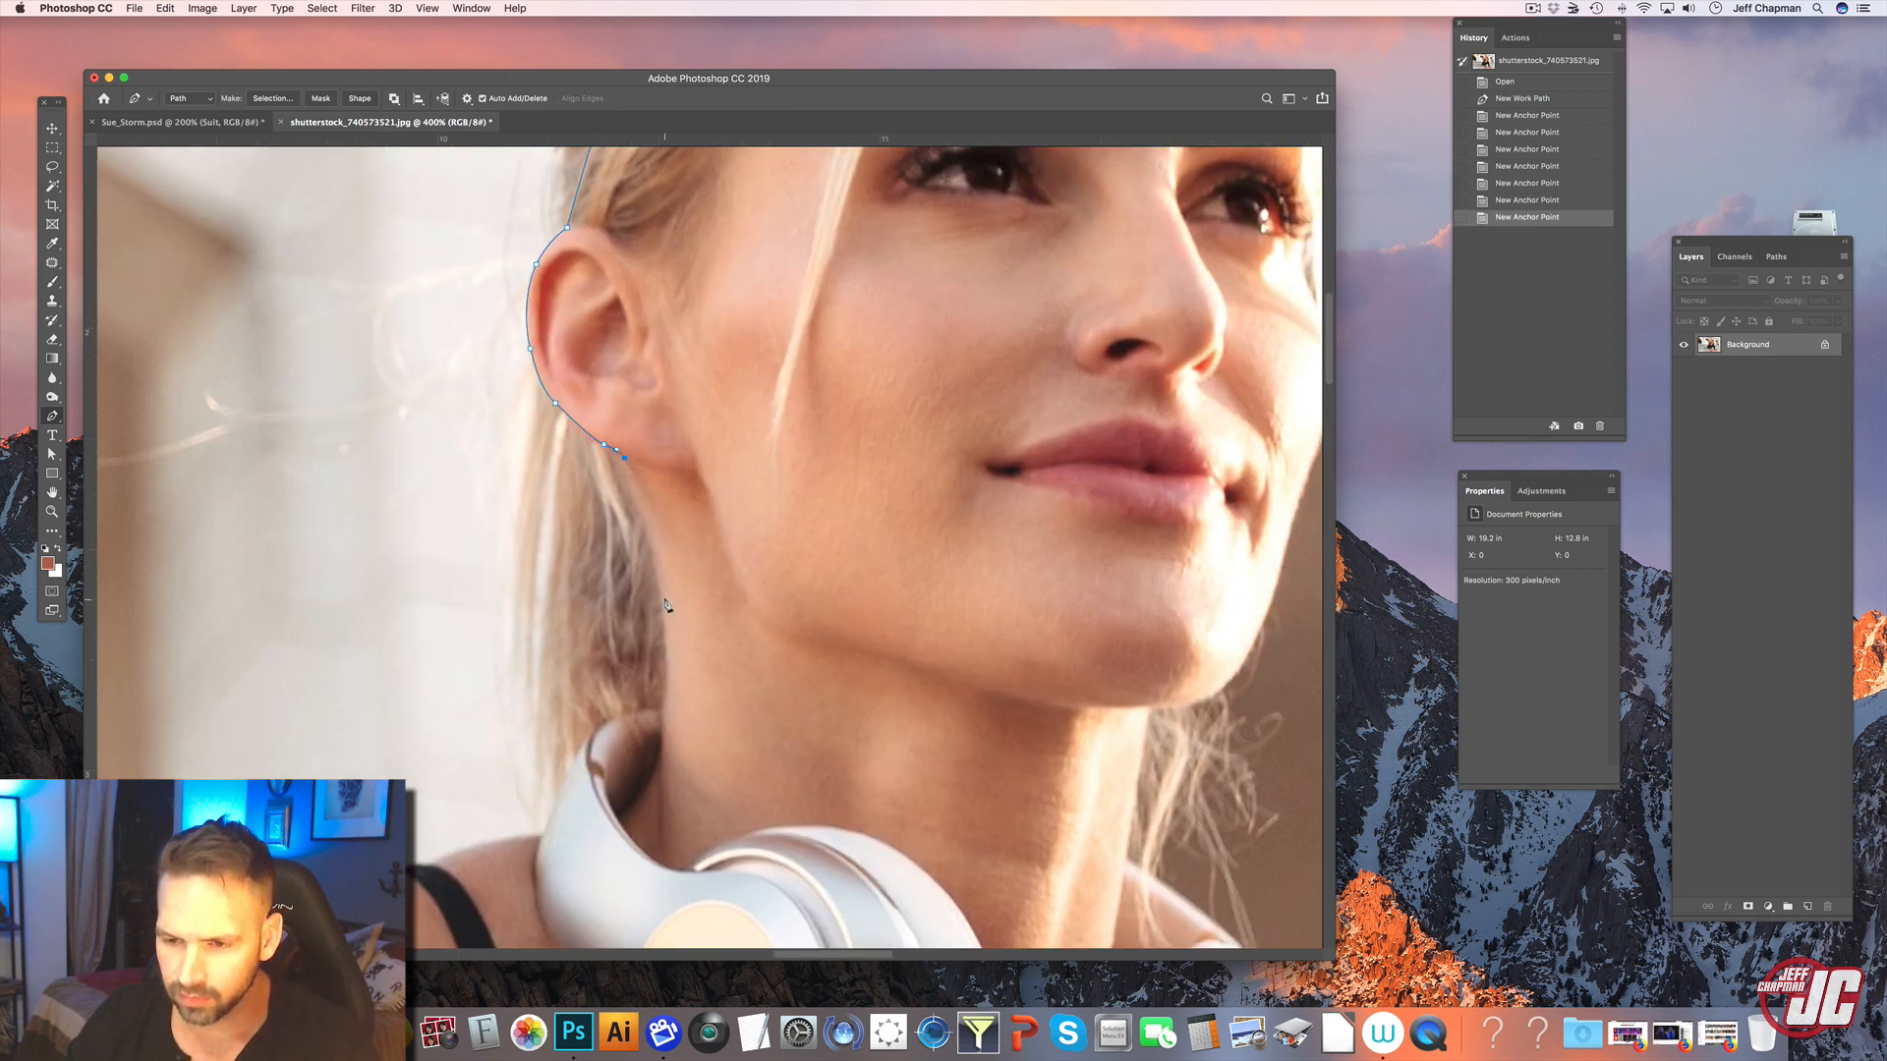
pyautogui.moveTo(667, 597); pyautogui.dragTo(671, 651)
pyautogui.click(668, 737)
pyautogui.moveTo(813, 760); pyautogui.dragTo(825, 752)
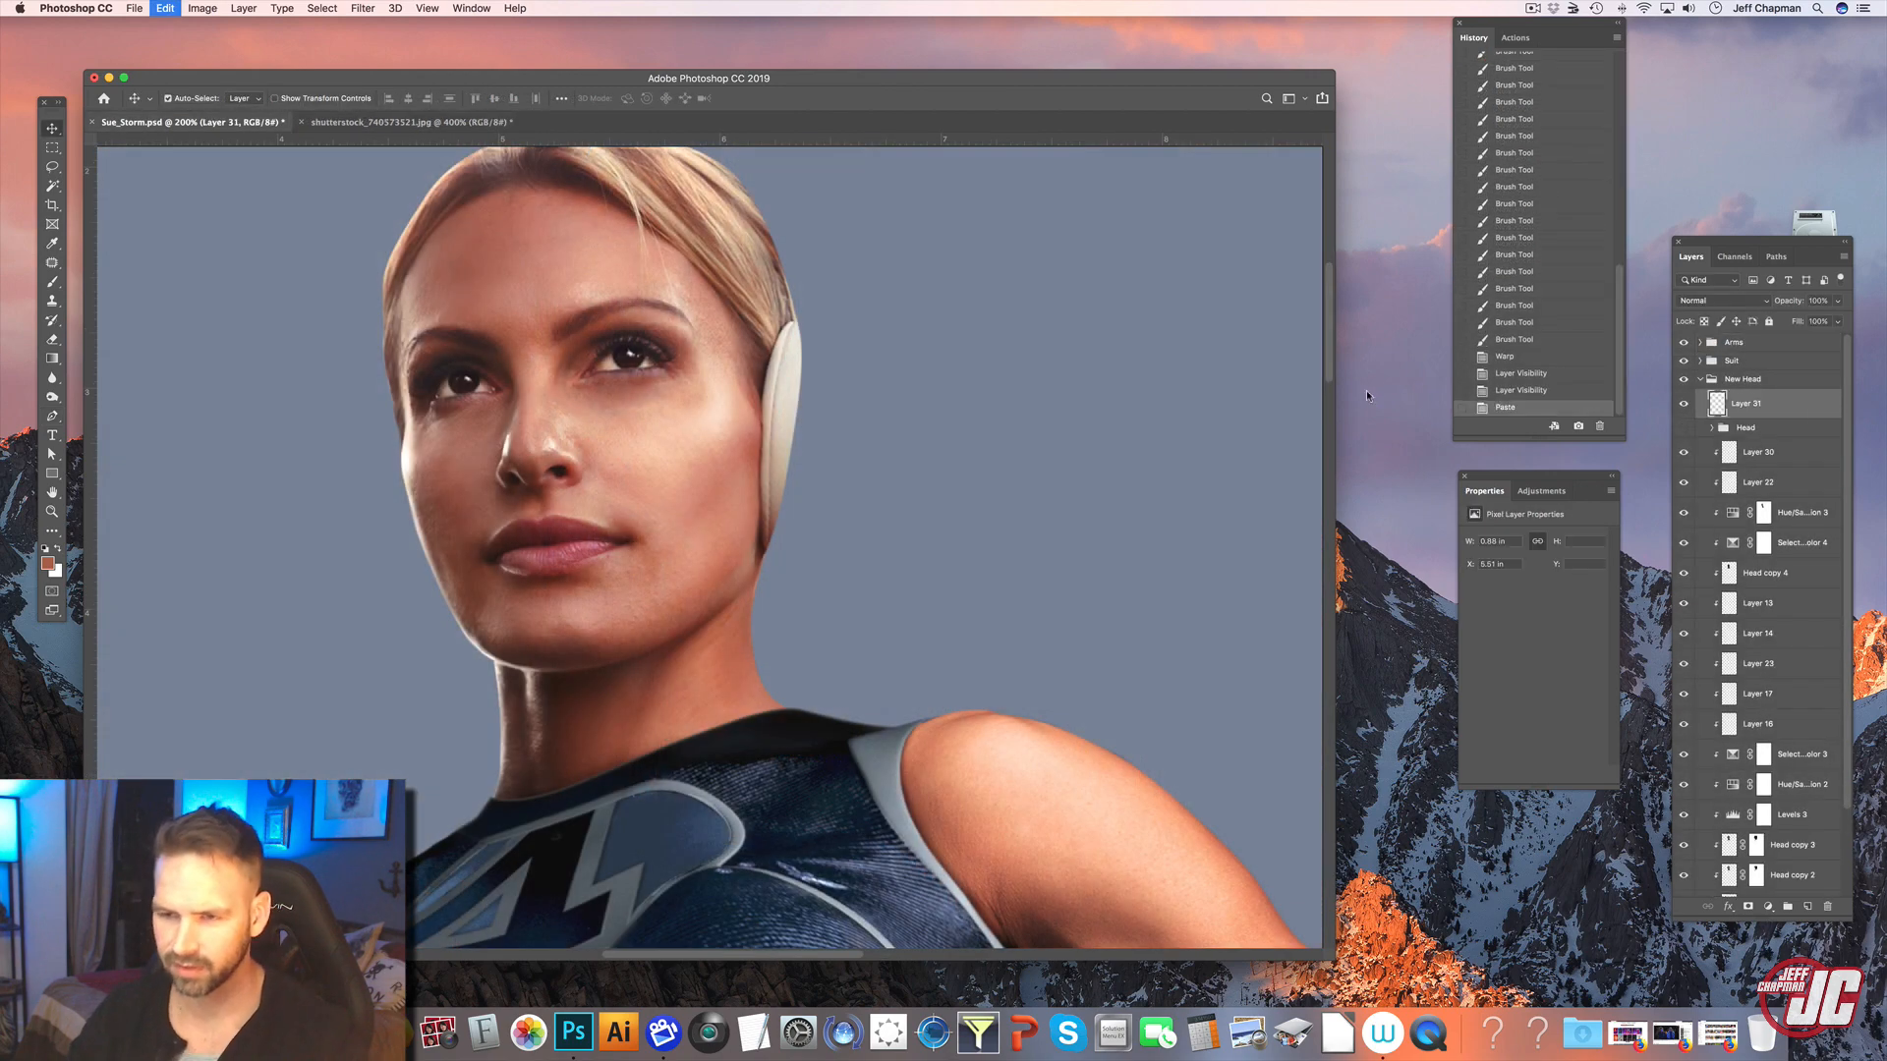
# - Paste the ear and neck cutout into Sue_Storm.psd and flip it horizontally, placing it over the far side of the head
pyautogui.press('super+v')
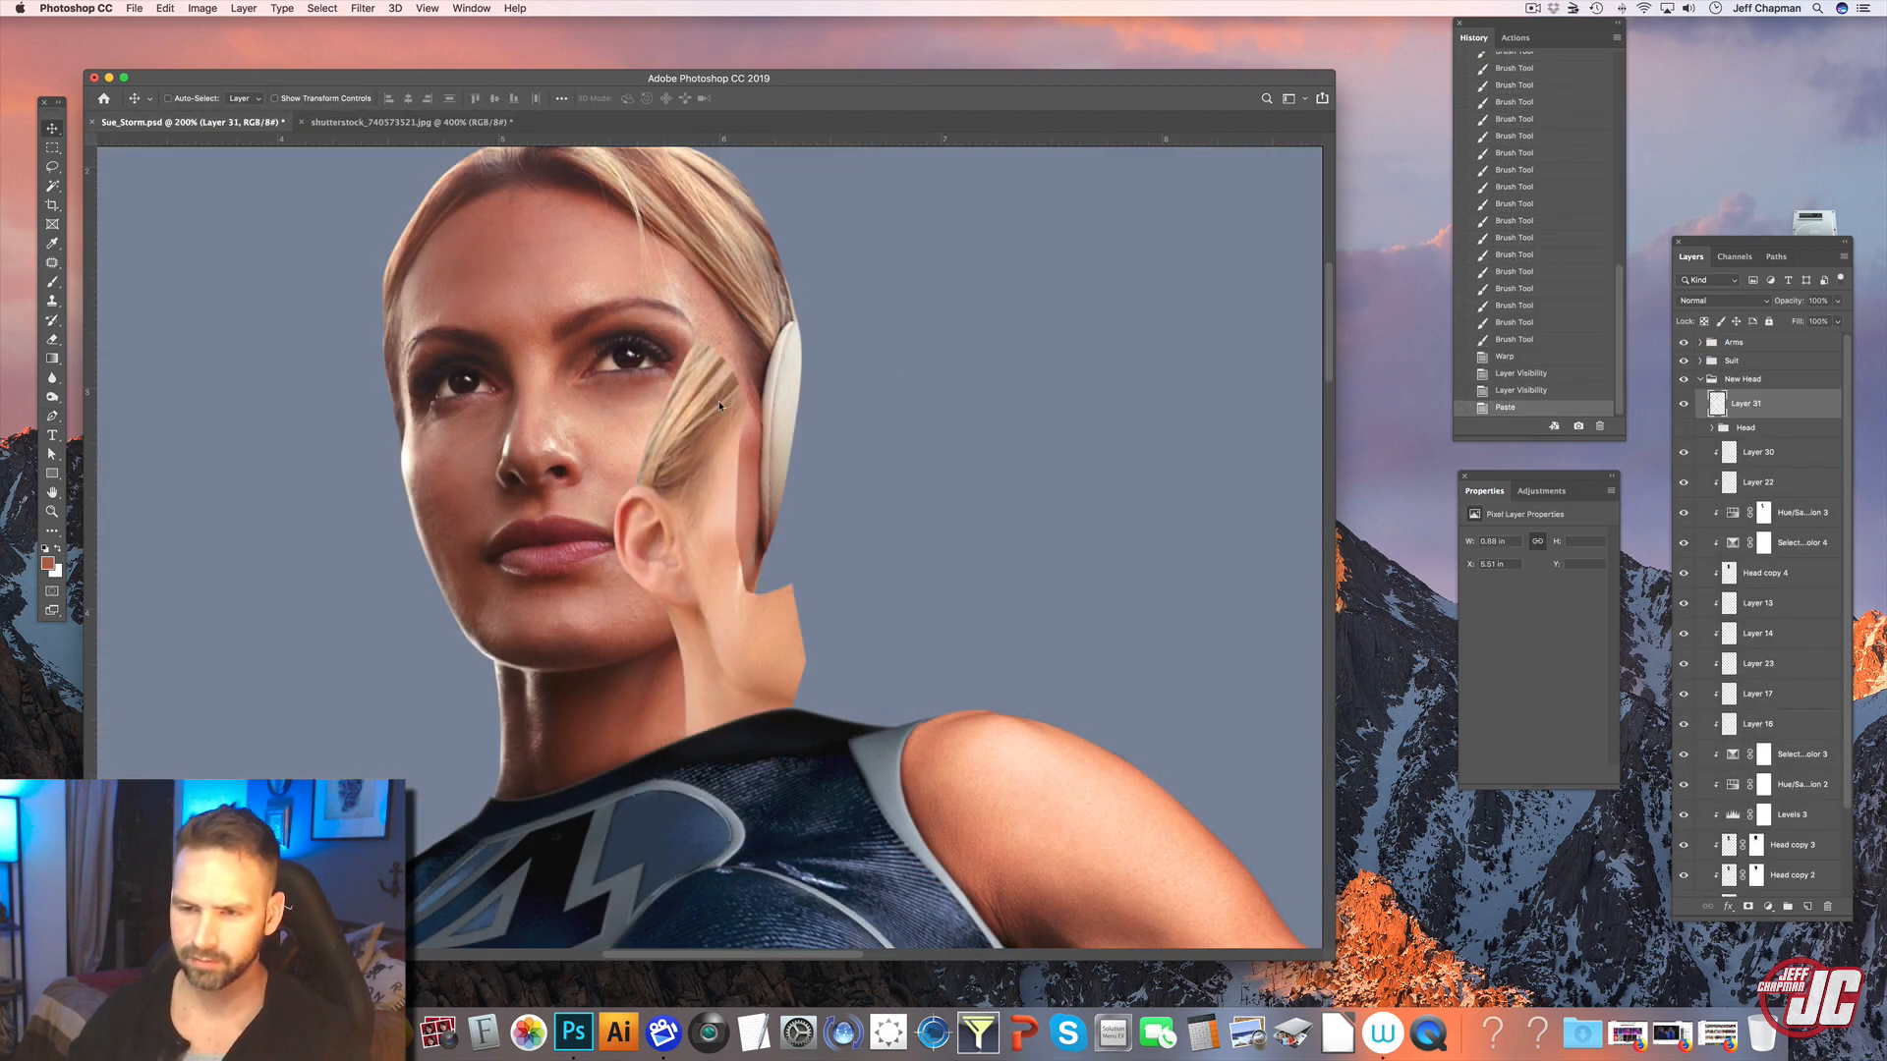
pyautogui.moveTo(720, 593); pyautogui.dragTo(847, 429)
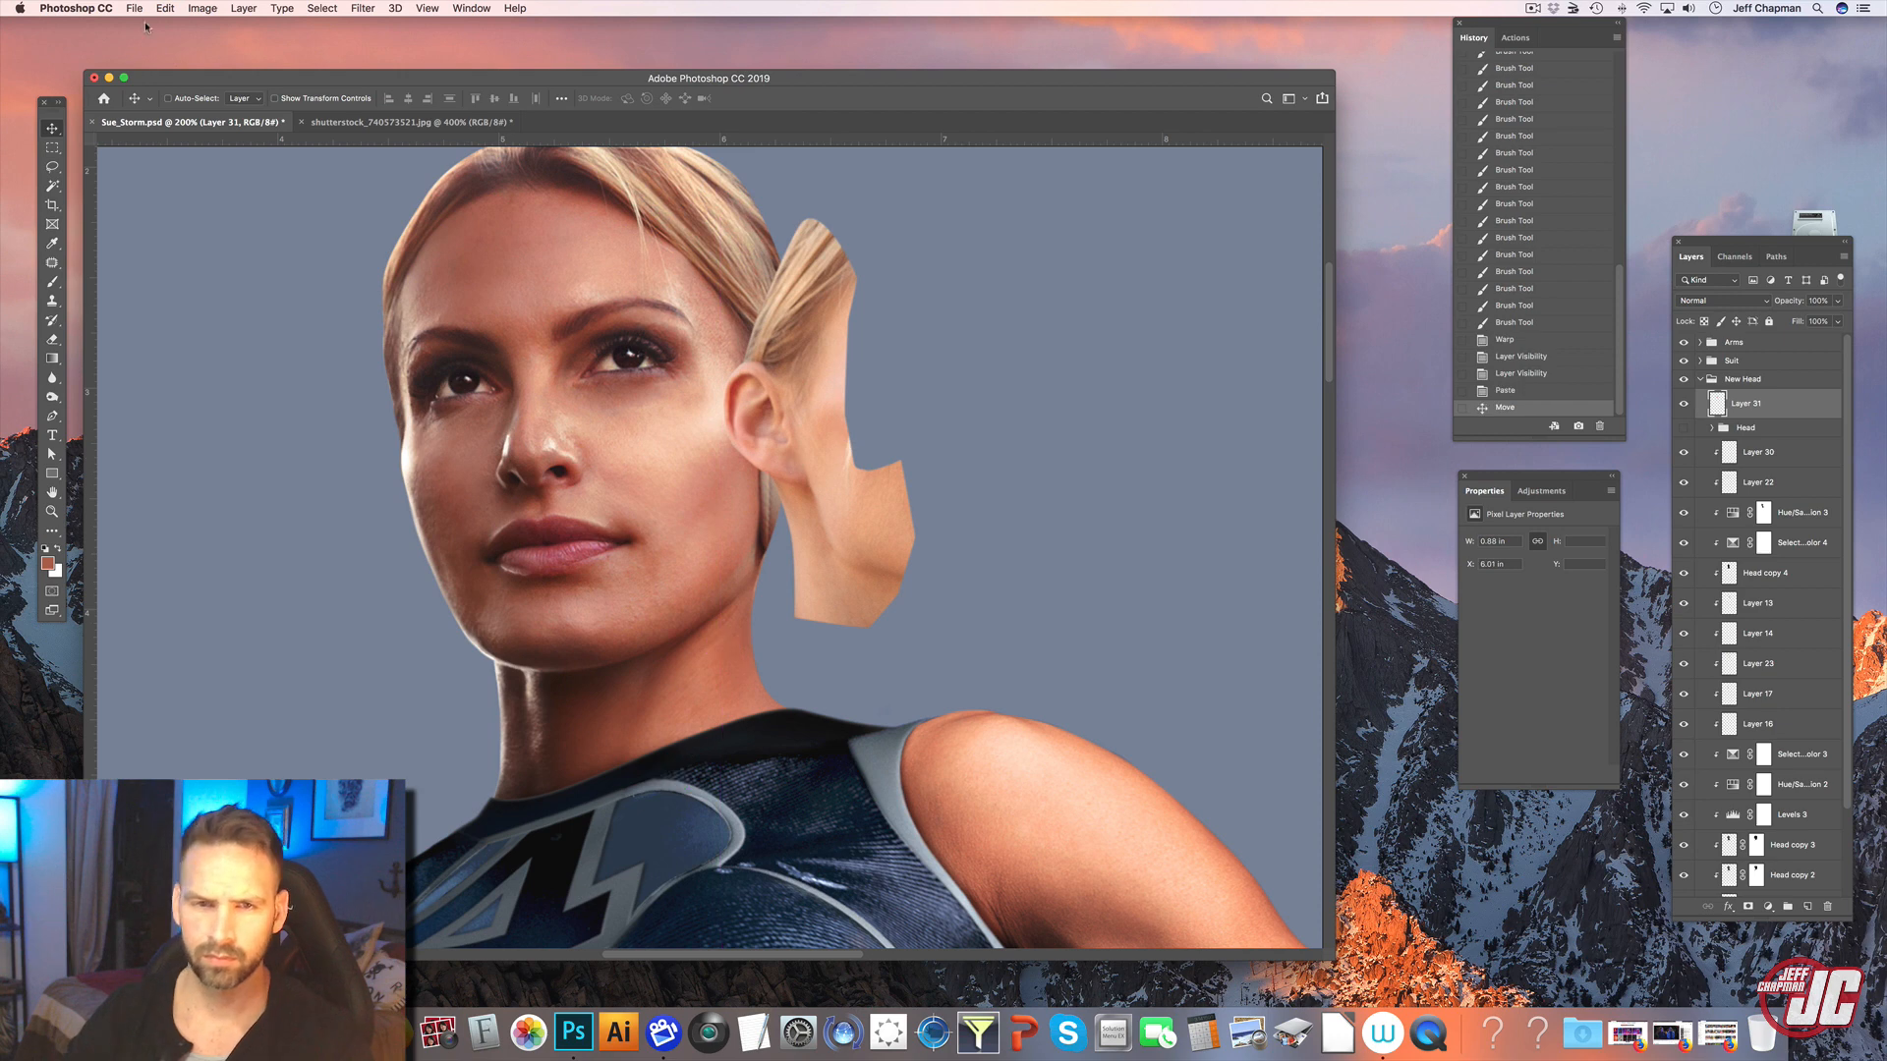
pyautogui.click(166, 8)
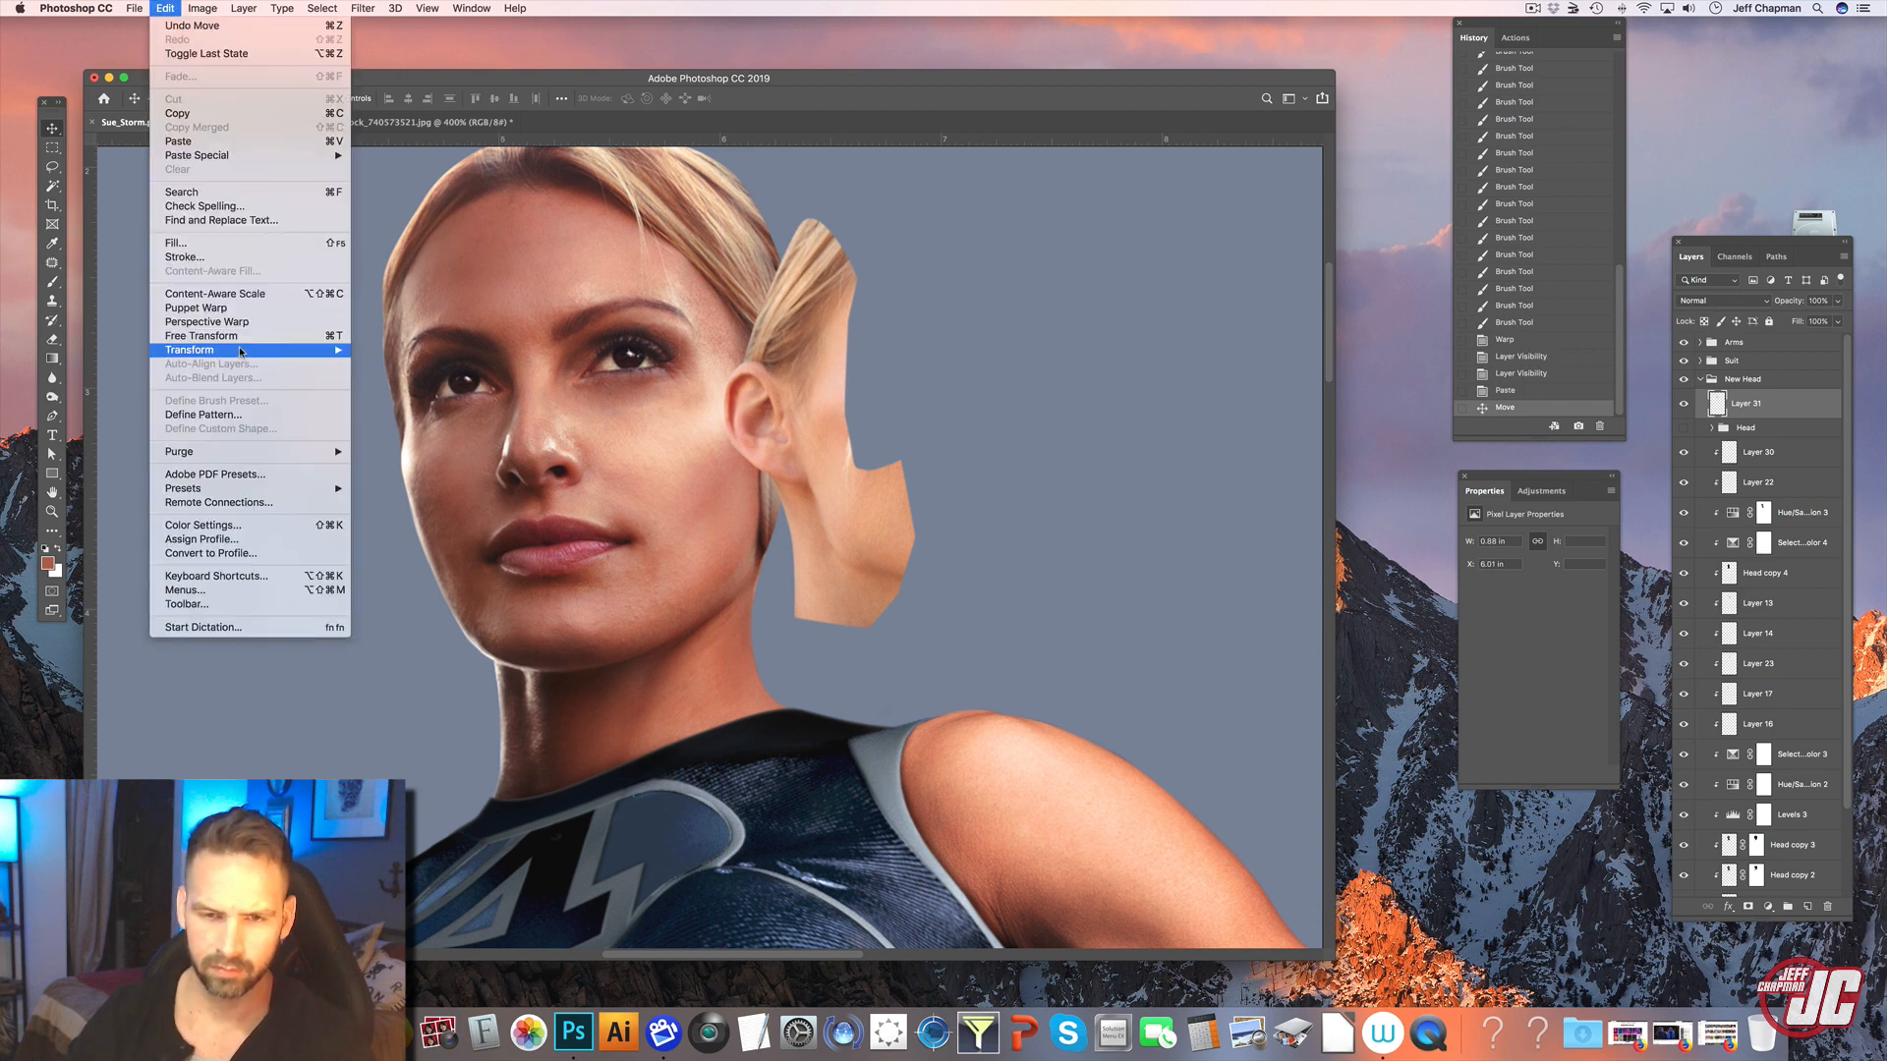
pyautogui.moveTo(244, 350)
pyautogui.click(409, 516)
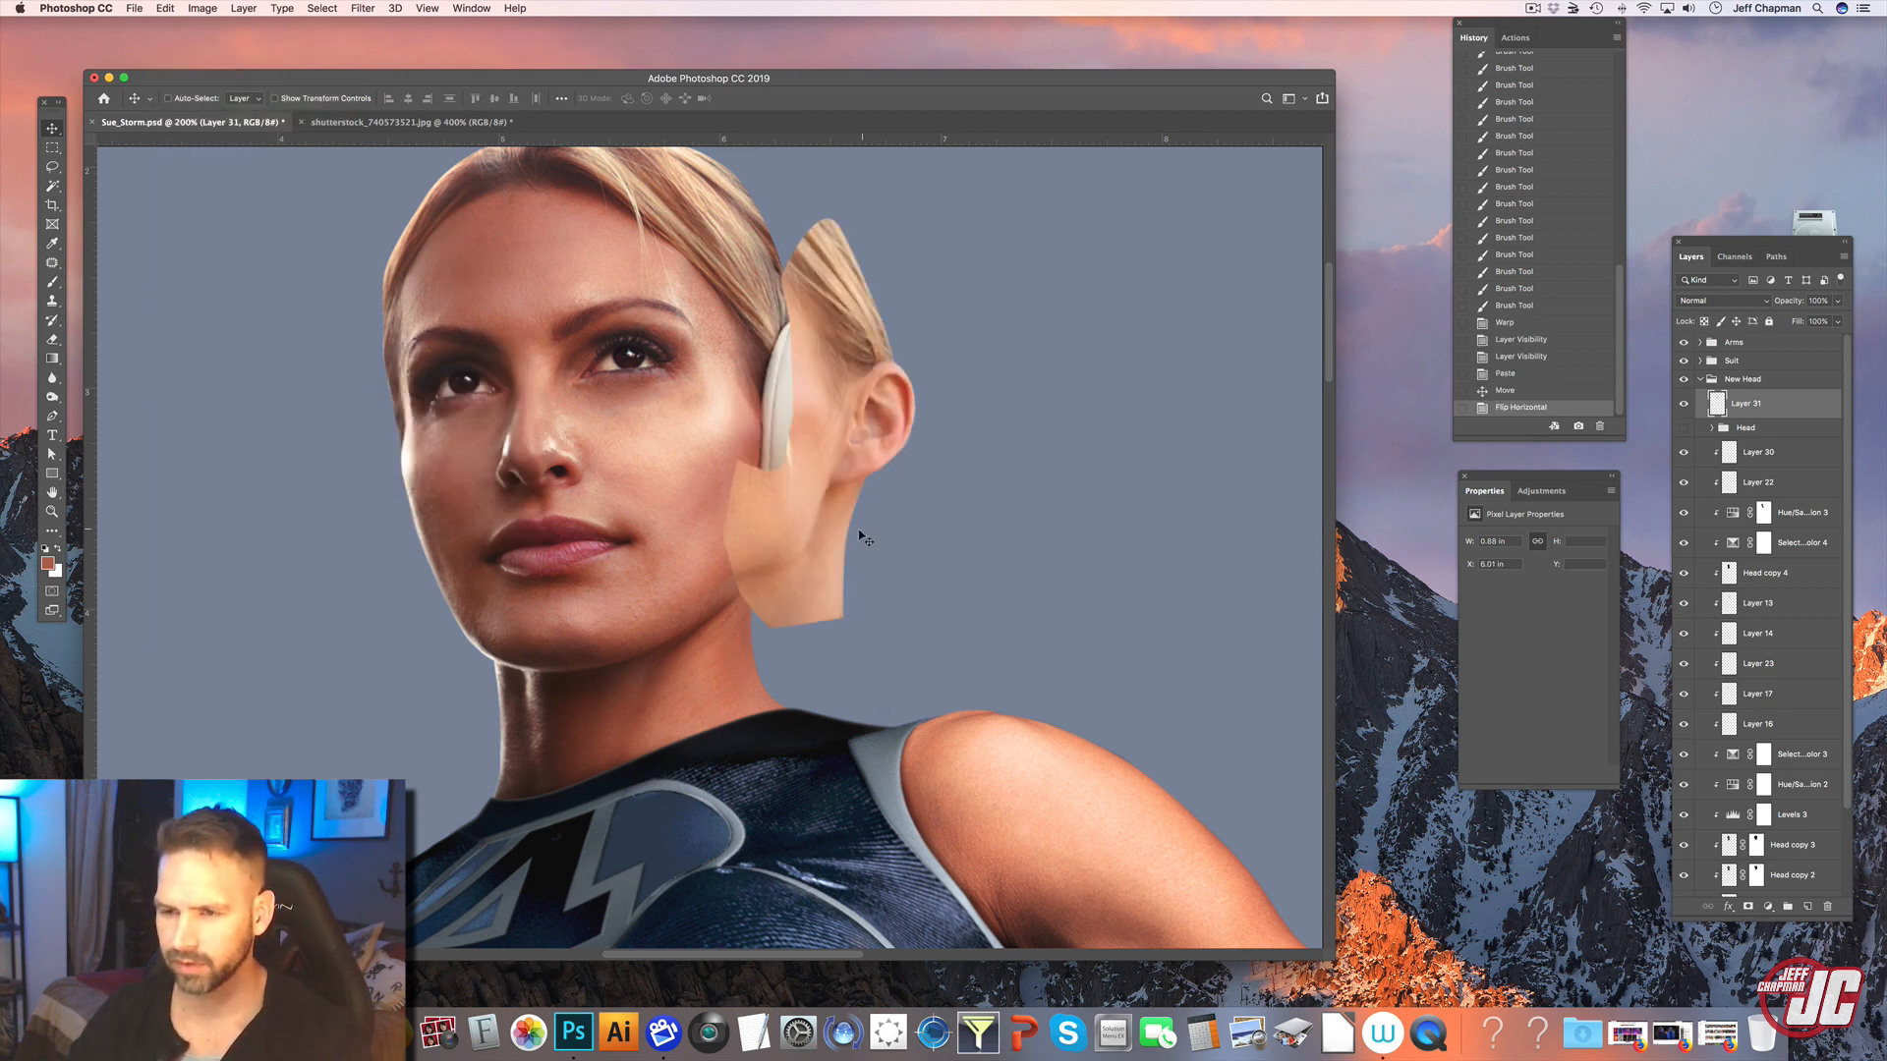
pyautogui.moveTo(859, 527); pyautogui.dragTo(759, 567)
pyautogui.press('super+r')
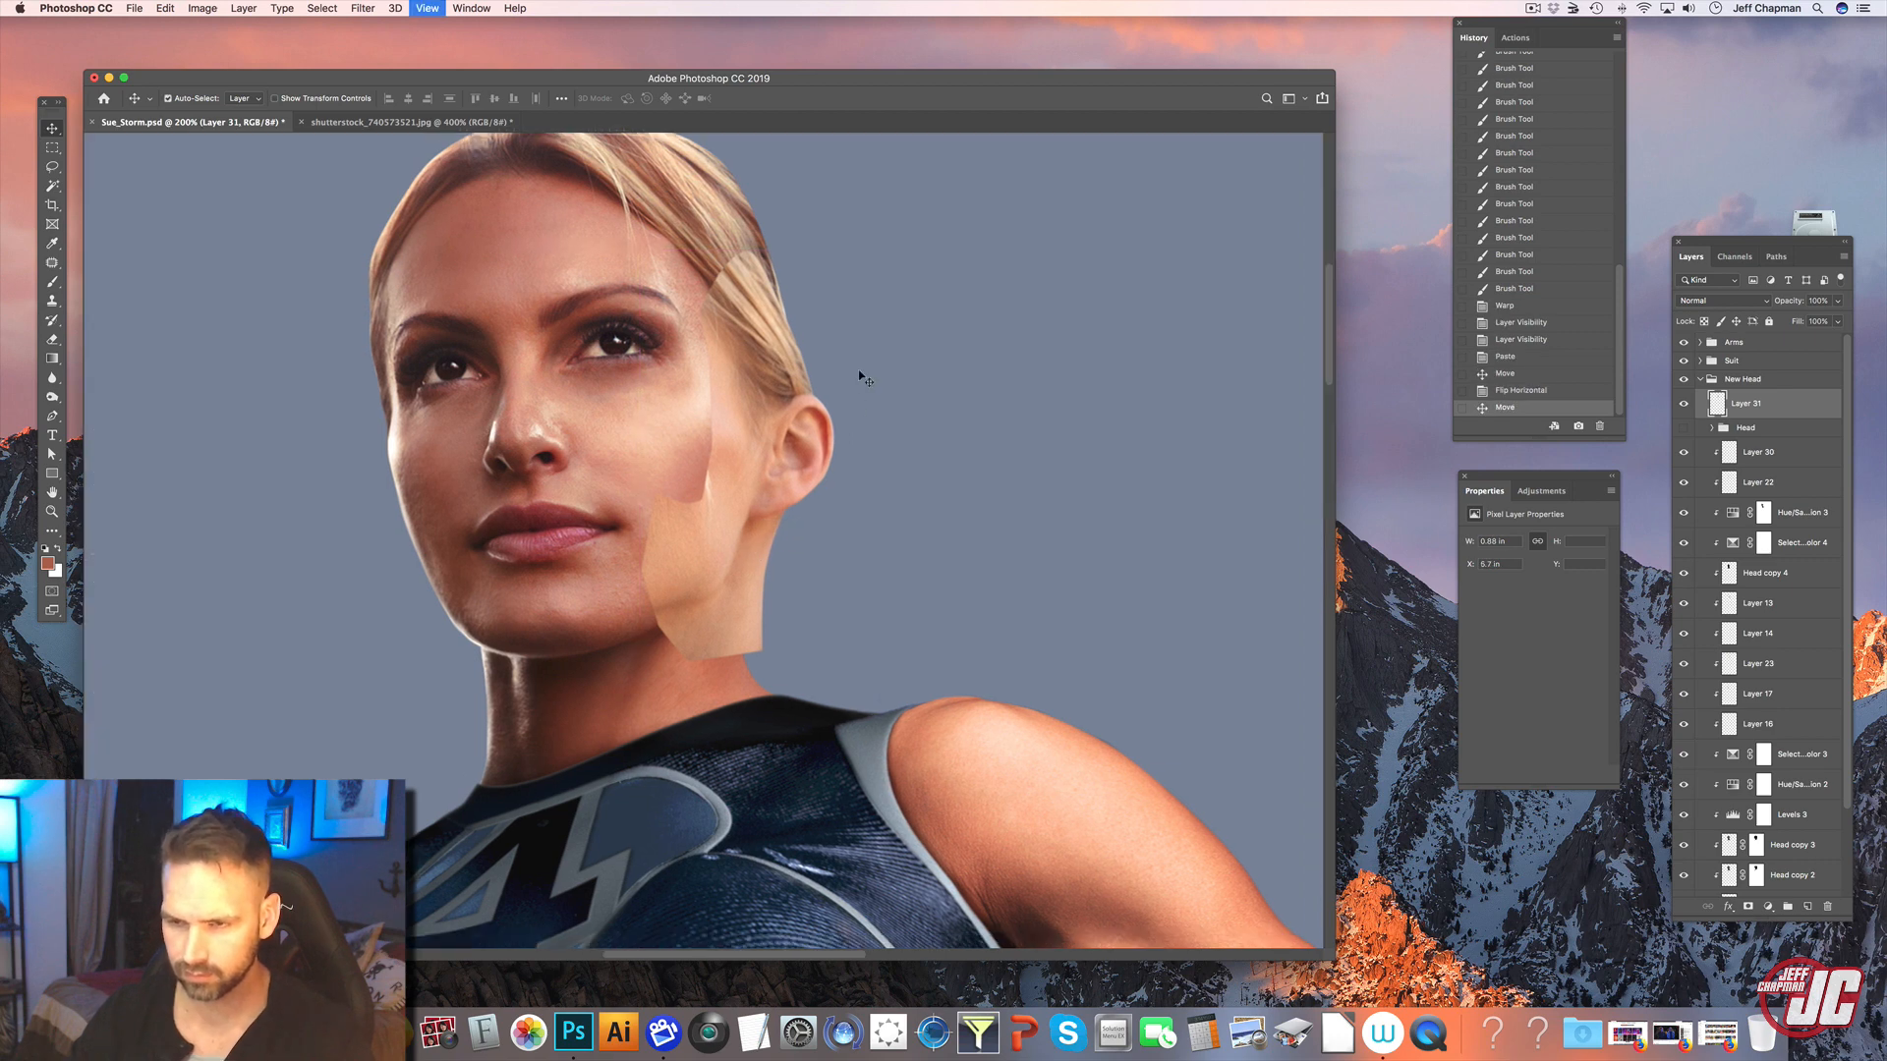
# - Free-transform the pasted ear piece to about 1 inch wide and align it with the hairline and jaw
pyautogui.press('super+t')
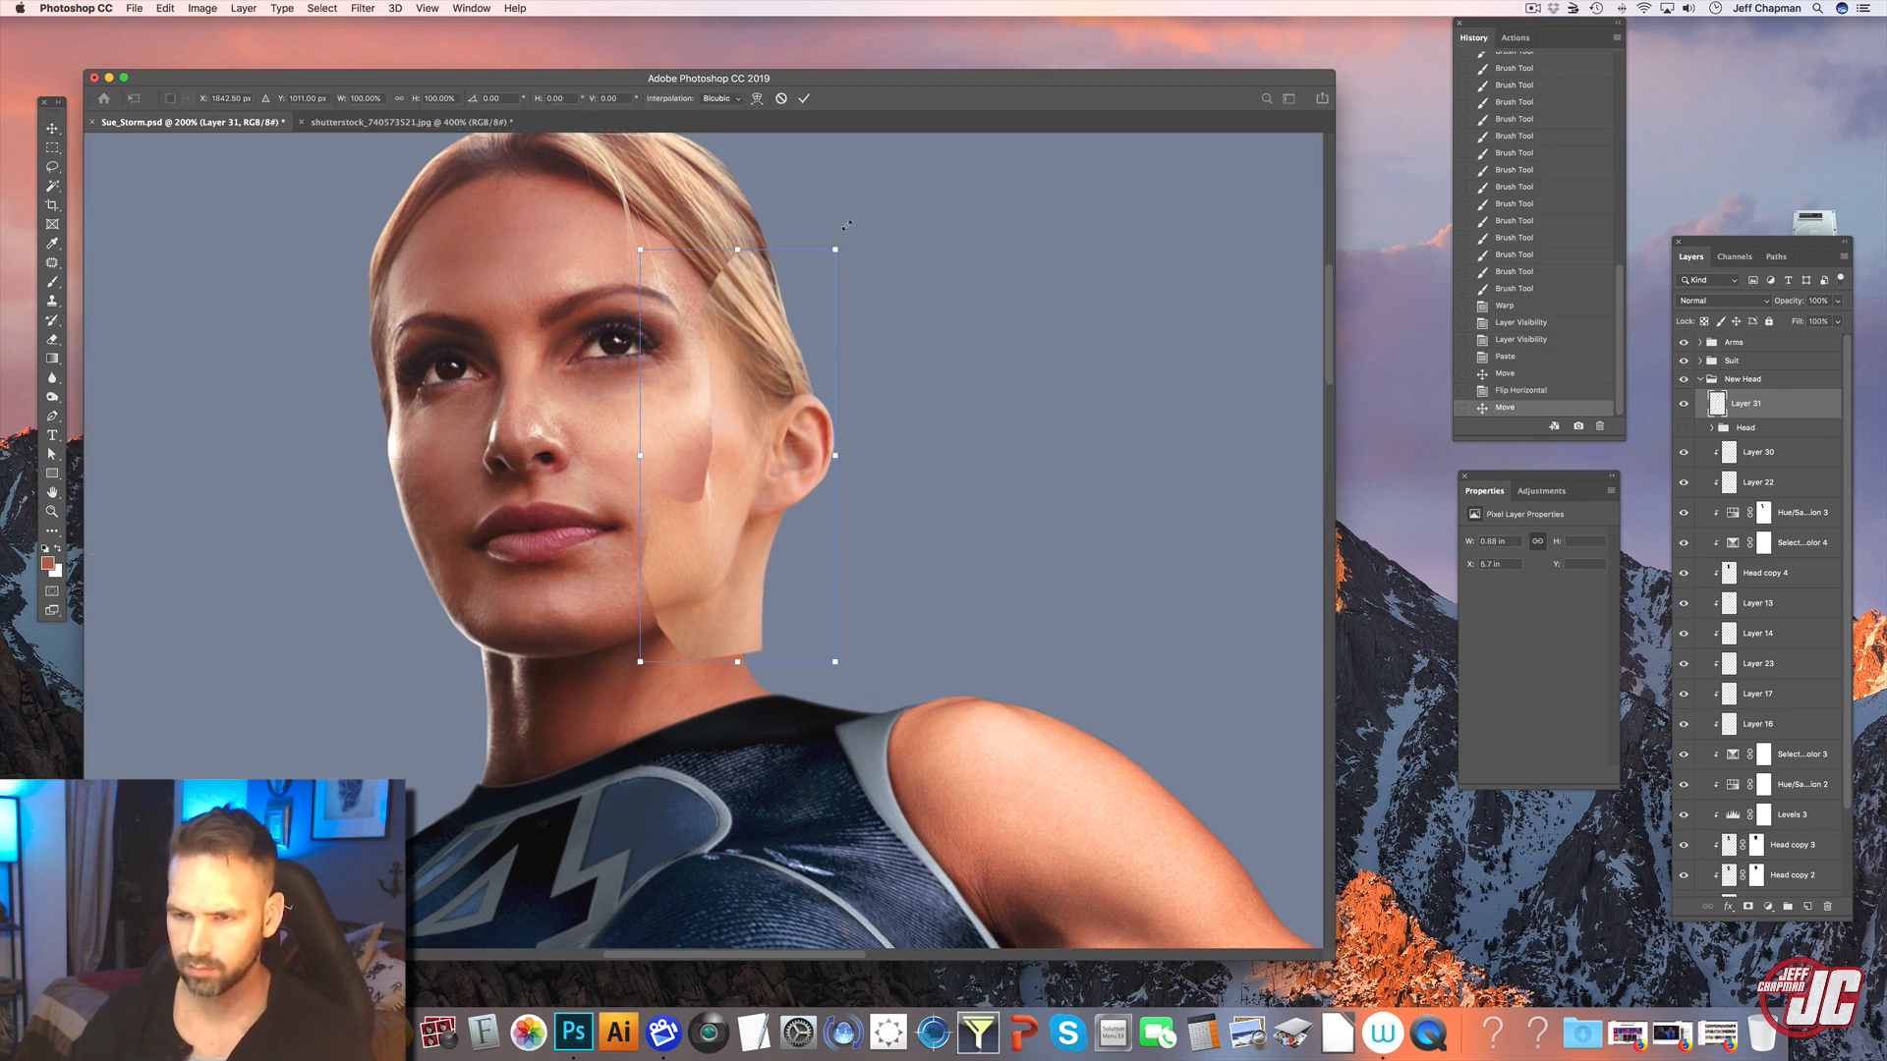
pyautogui.moveTo(846, 225); pyautogui.dragTo(885, 142)
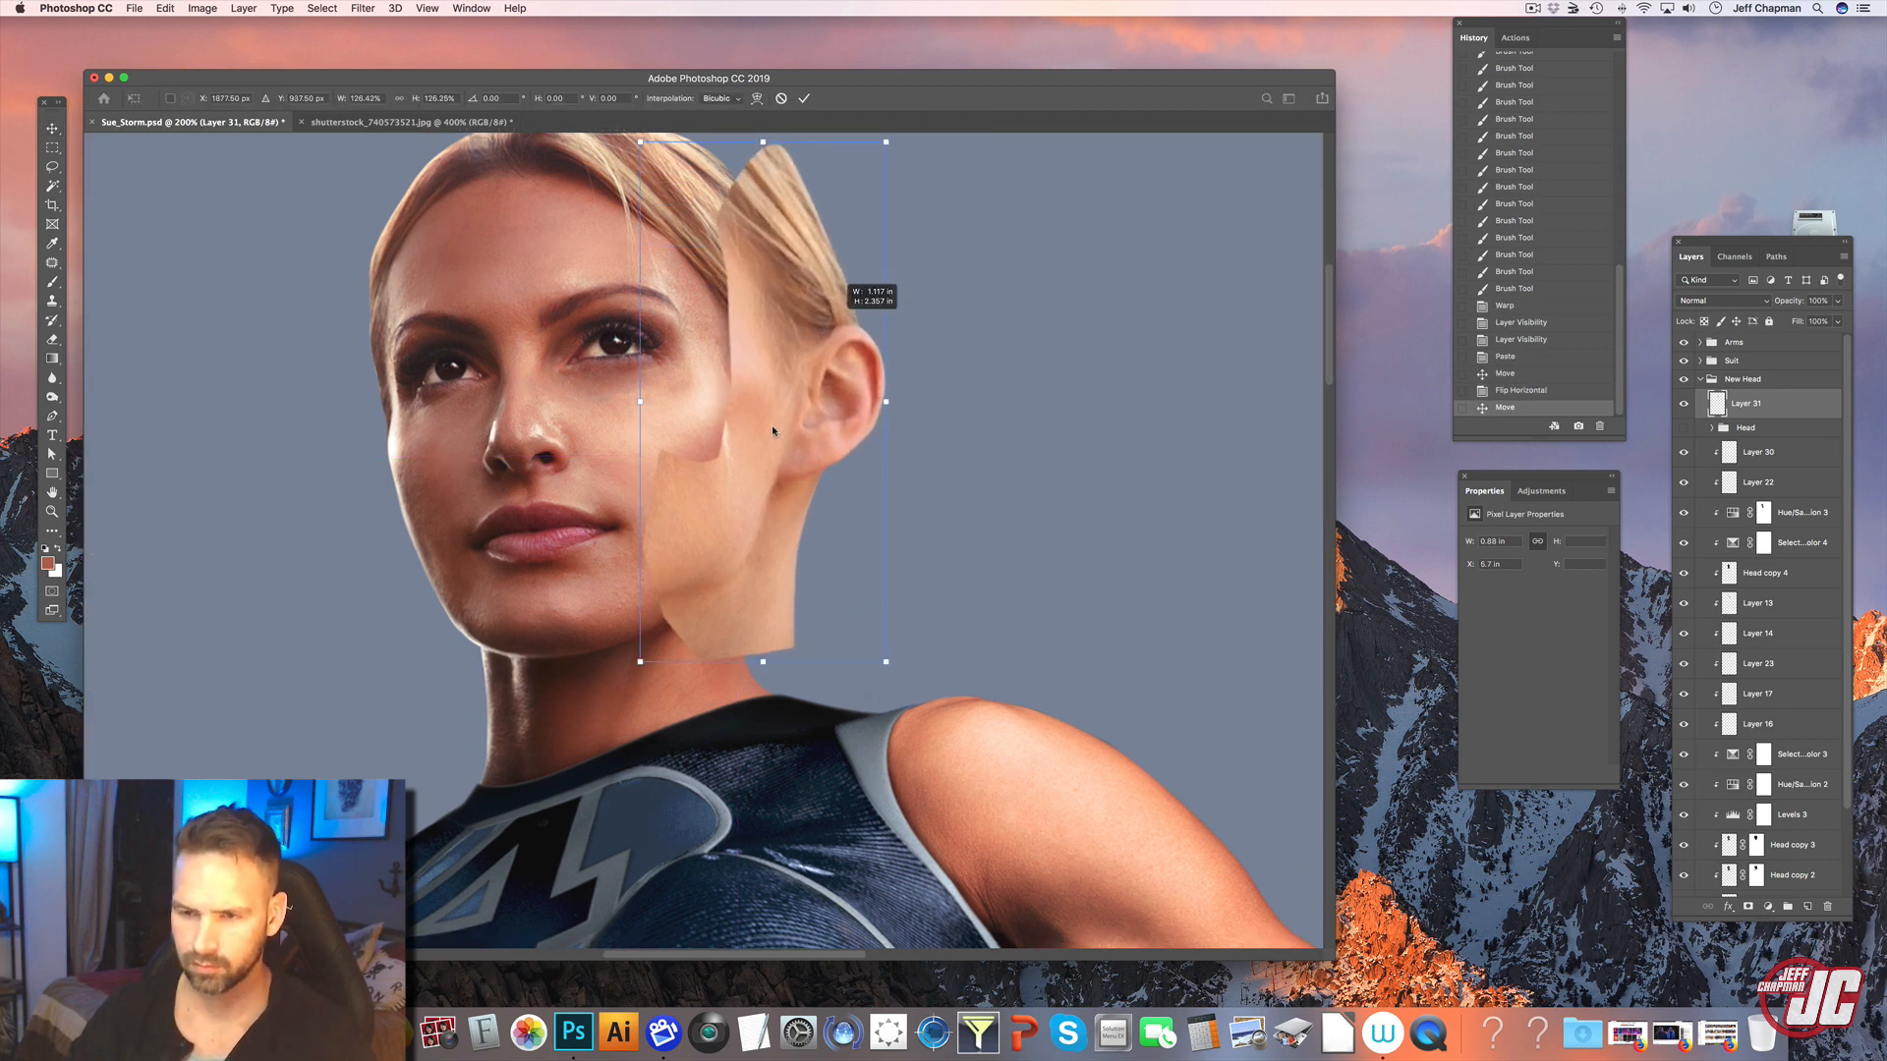
pyautogui.moveTo(772, 429); pyautogui.dragTo(787, 494)
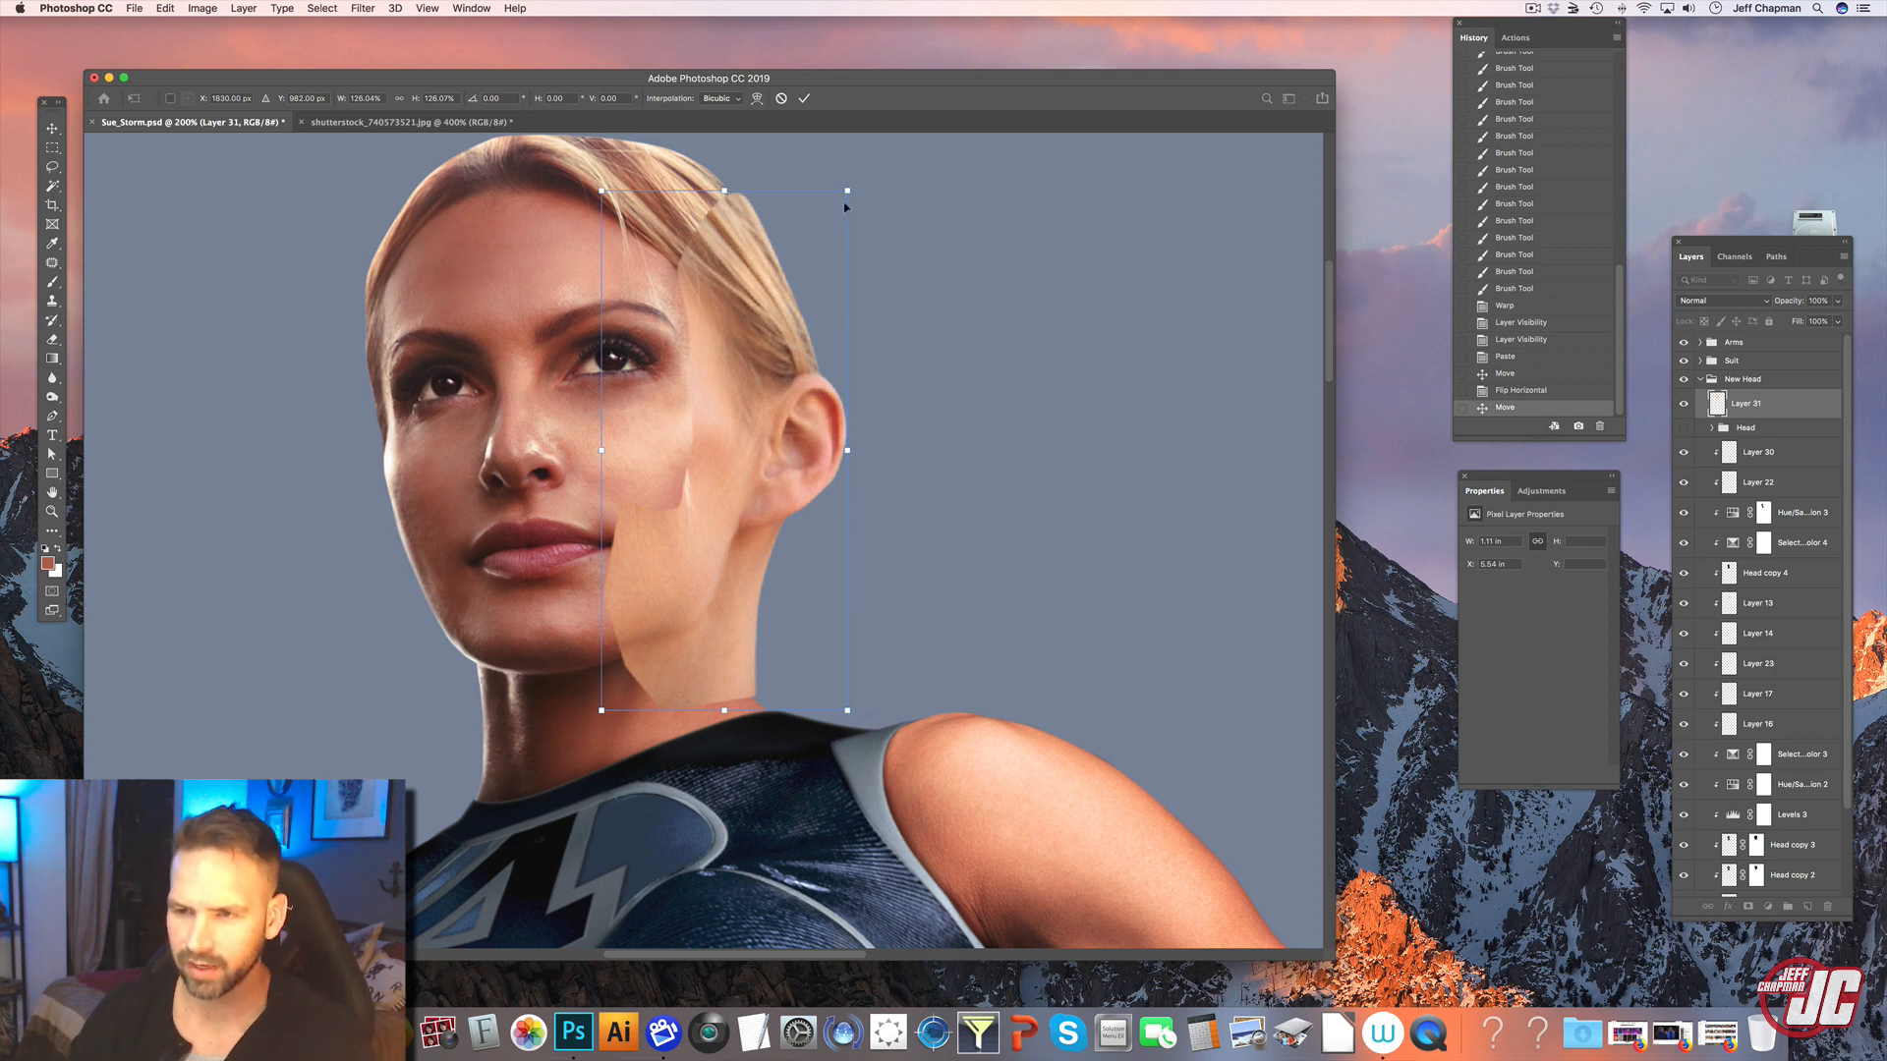
pyautogui.moveTo(848, 192); pyautogui.dragTo(819, 214)
pyautogui.moveTo(839, 705)
pyautogui.mouseDown()
pyautogui.moveTo(825, 676)
pyautogui.moveTo(807, 695)
pyautogui.mouseUp()
pyautogui.press('Return')
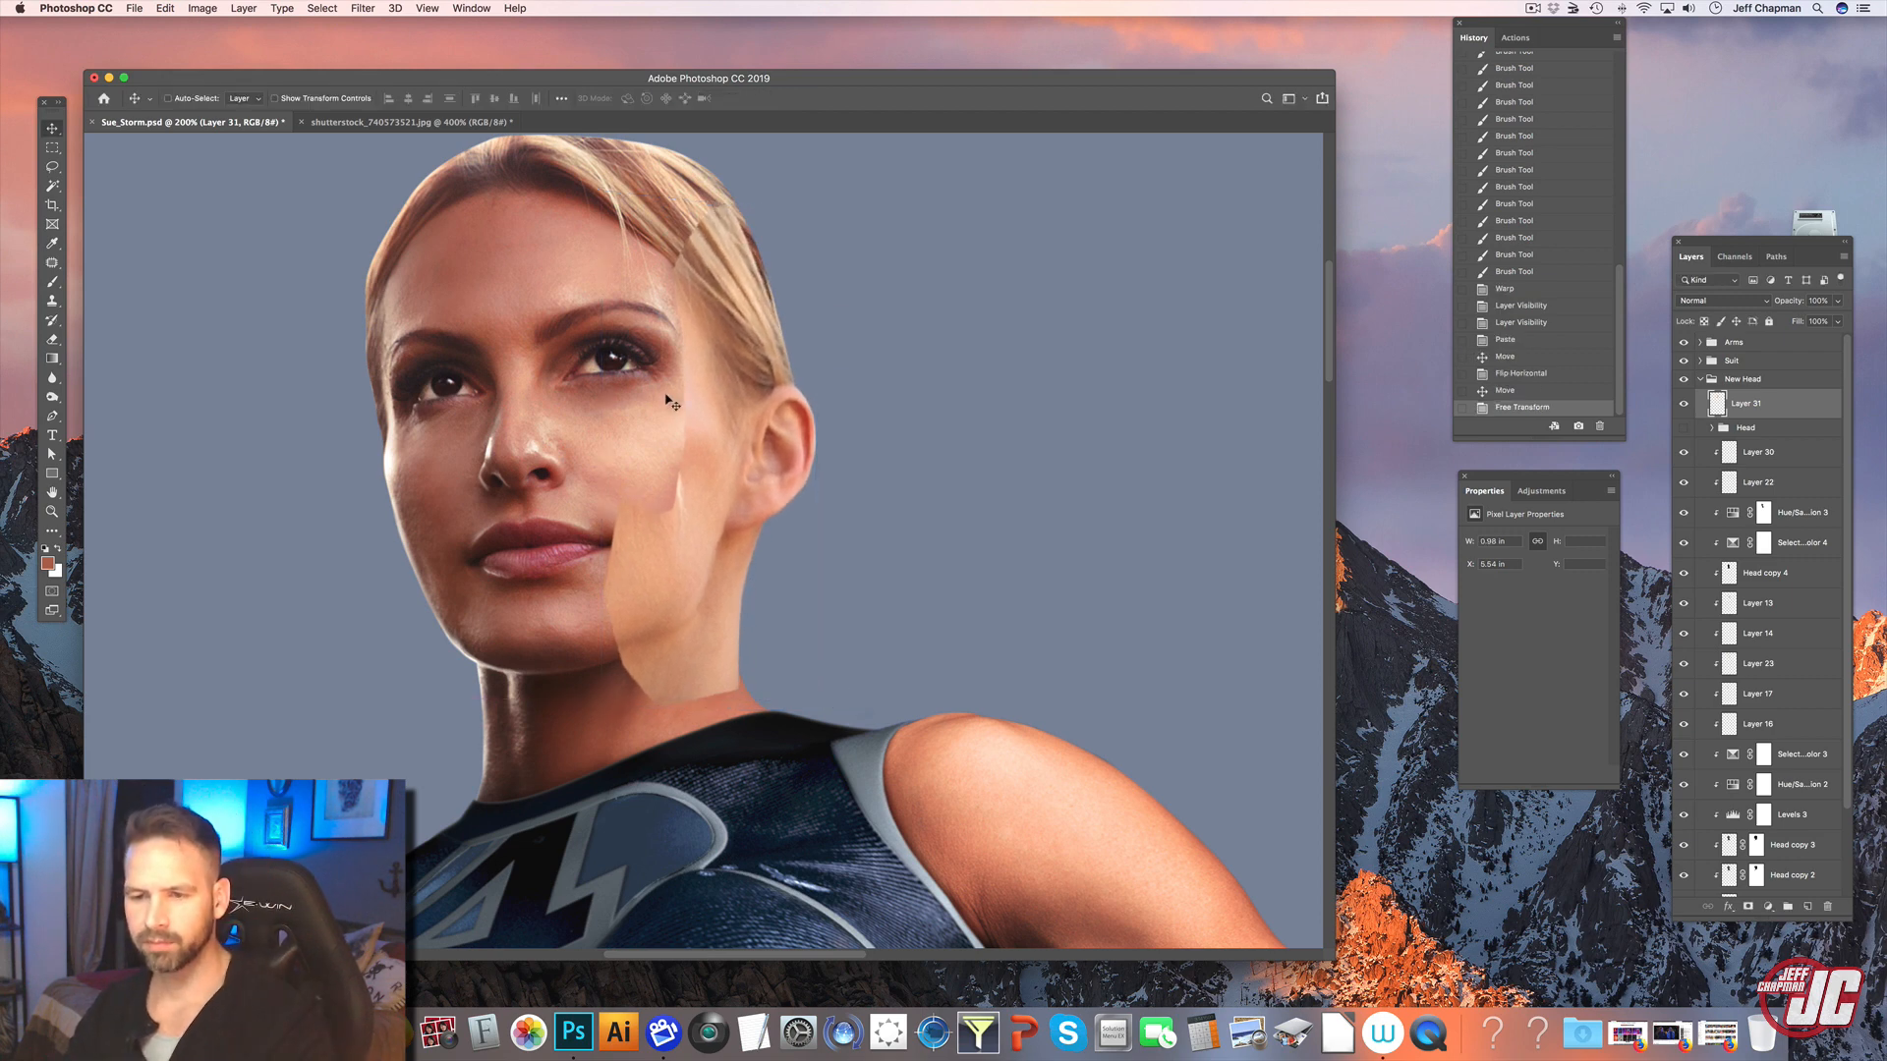
pyautogui.moveTo(751, 422)
pyautogui.mouseDown()
pyautogui.moveTo(875, 413)
pyautogui.moveTo(745, 433)
pyautogui.moveTo(764, 426)
pyautogui.mouseUp()
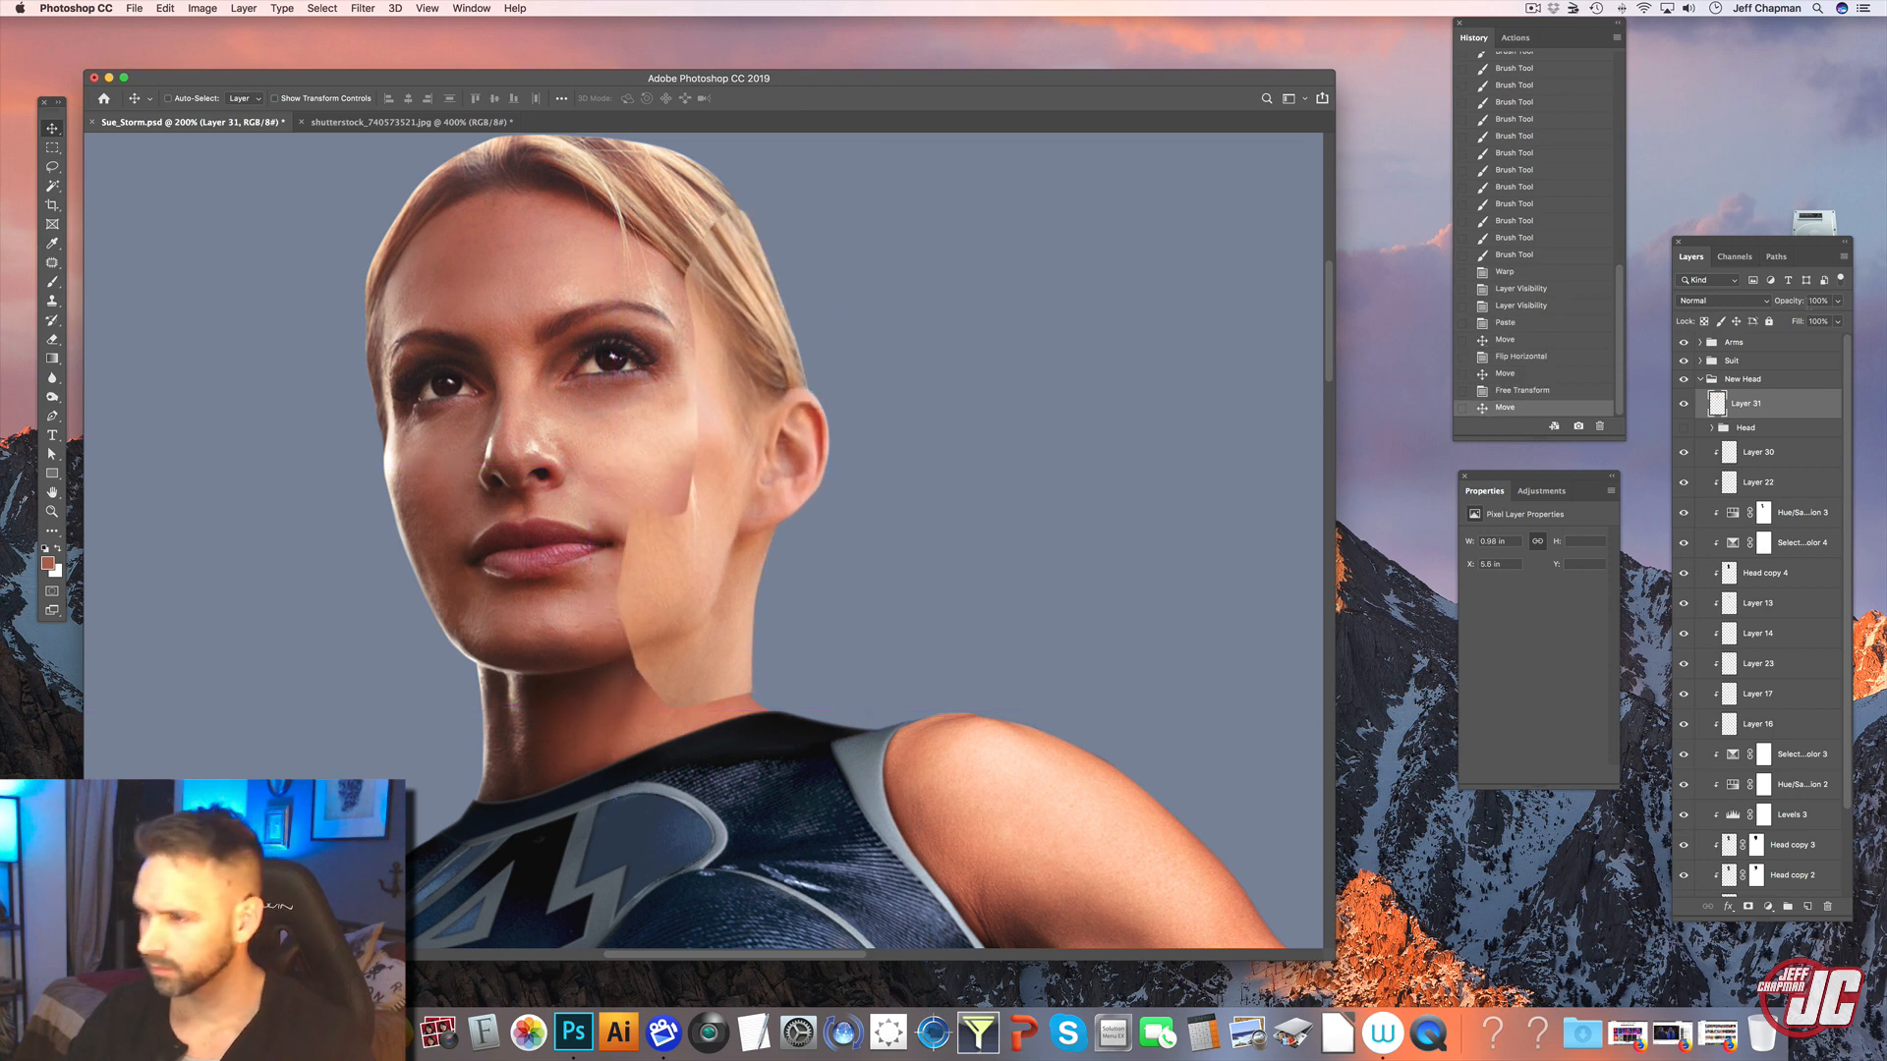
# - Set the ear layer's opacity to 92% and warp it so the hair, ear and neck follow the head's contour
pyautogui.click(1838, 303)
pyautogui.moveTo(1818, 324); pyautogui.dragTo(1834, 315)
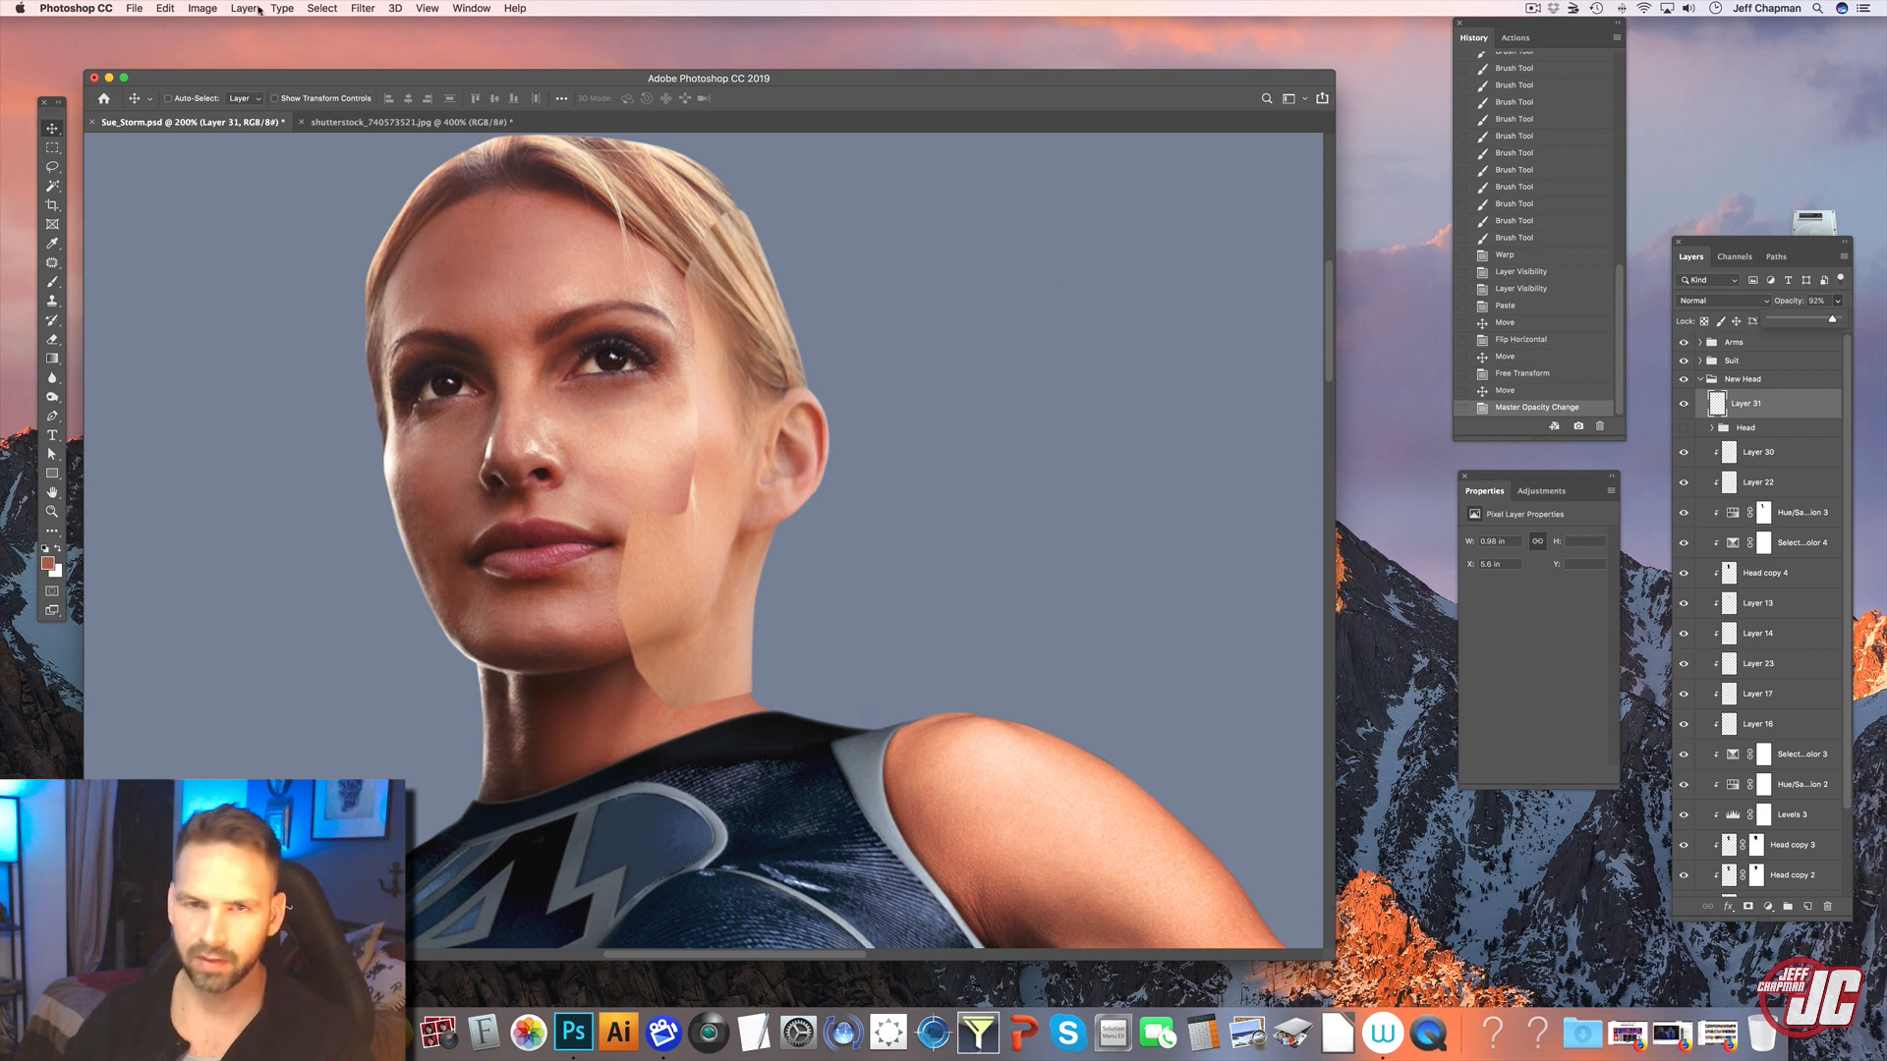
pyautogui.click(165, 8)
pyautogui.moveTo(324, 350)
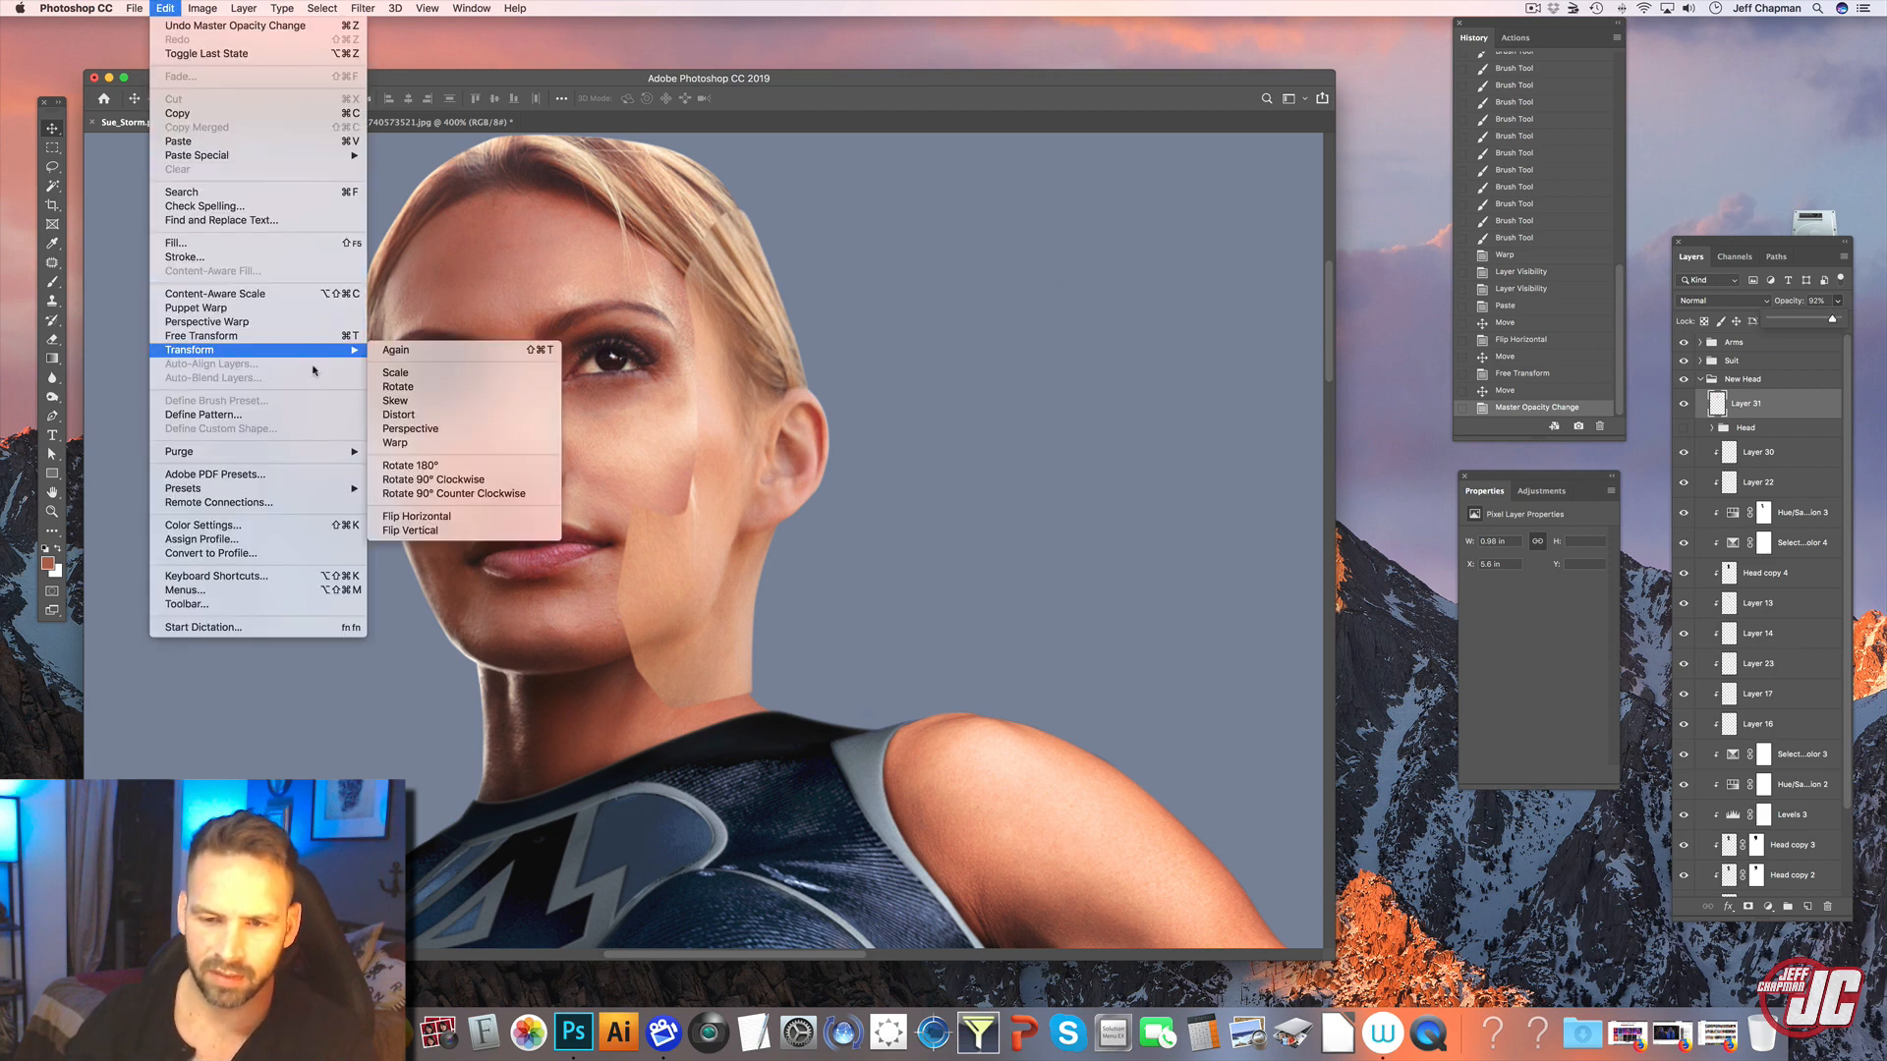
pyautogui.click(408, 447)
pyautogui.moveTo(773, 454); pyautogui.dragTo(755, 452)
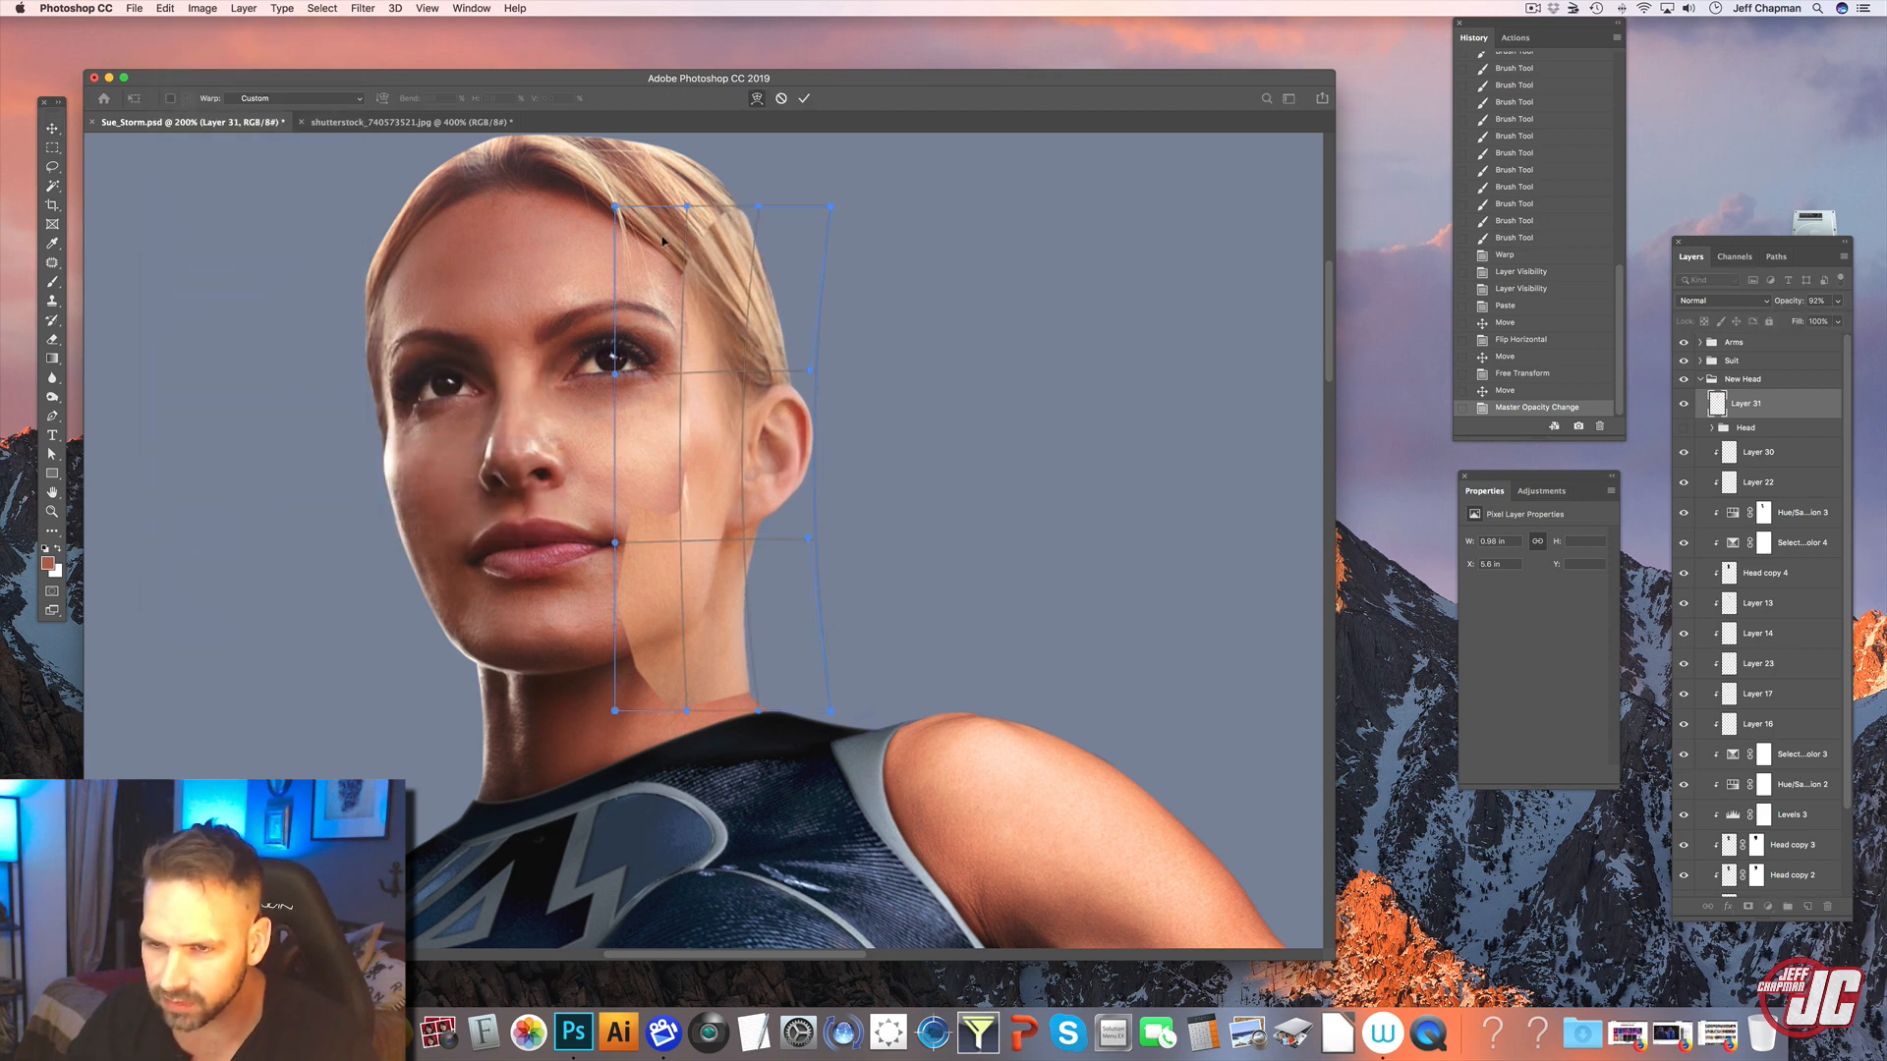
pyautogui.moveTo(690, 245); pyautogui.dragTo(674, 242)
pyautogui.moveTo(779, 292); pyautogui.dragTo(774, 274)
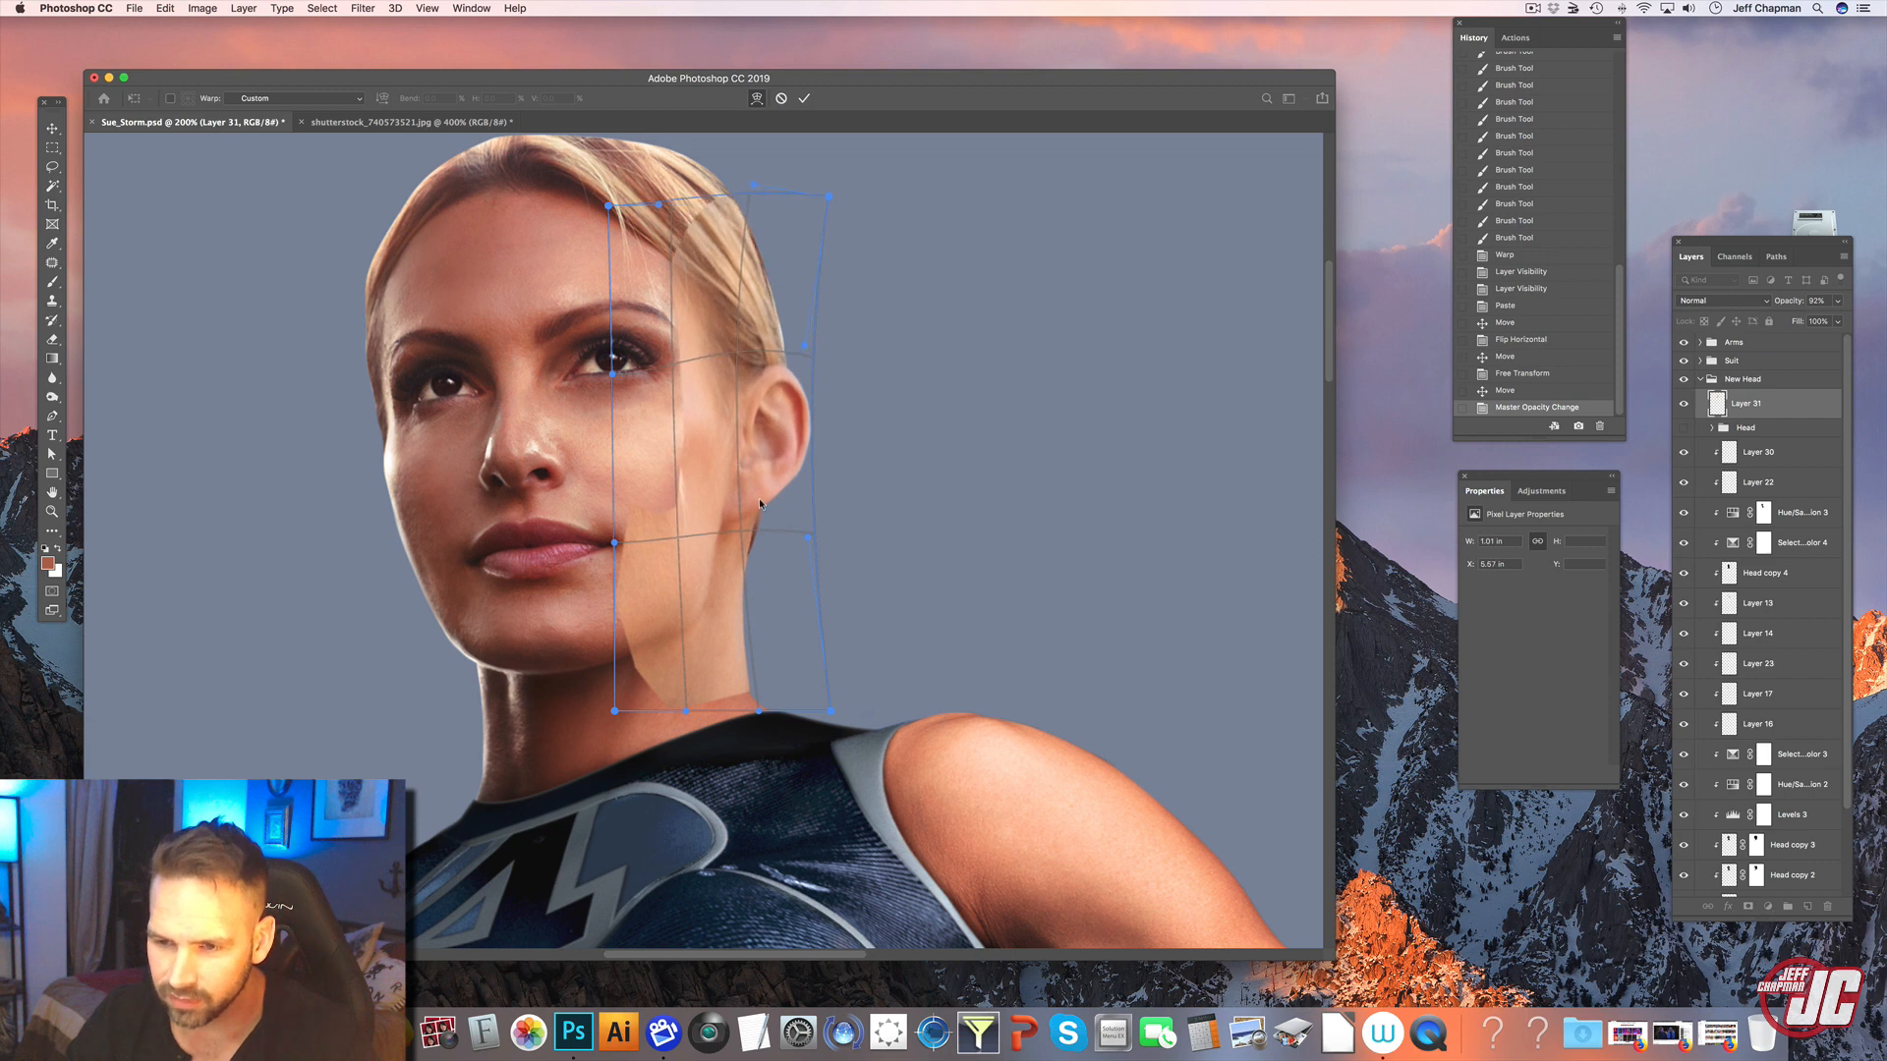
pyautogui.moveTo(734, 508); pyautogui.dragTo(746, 508)
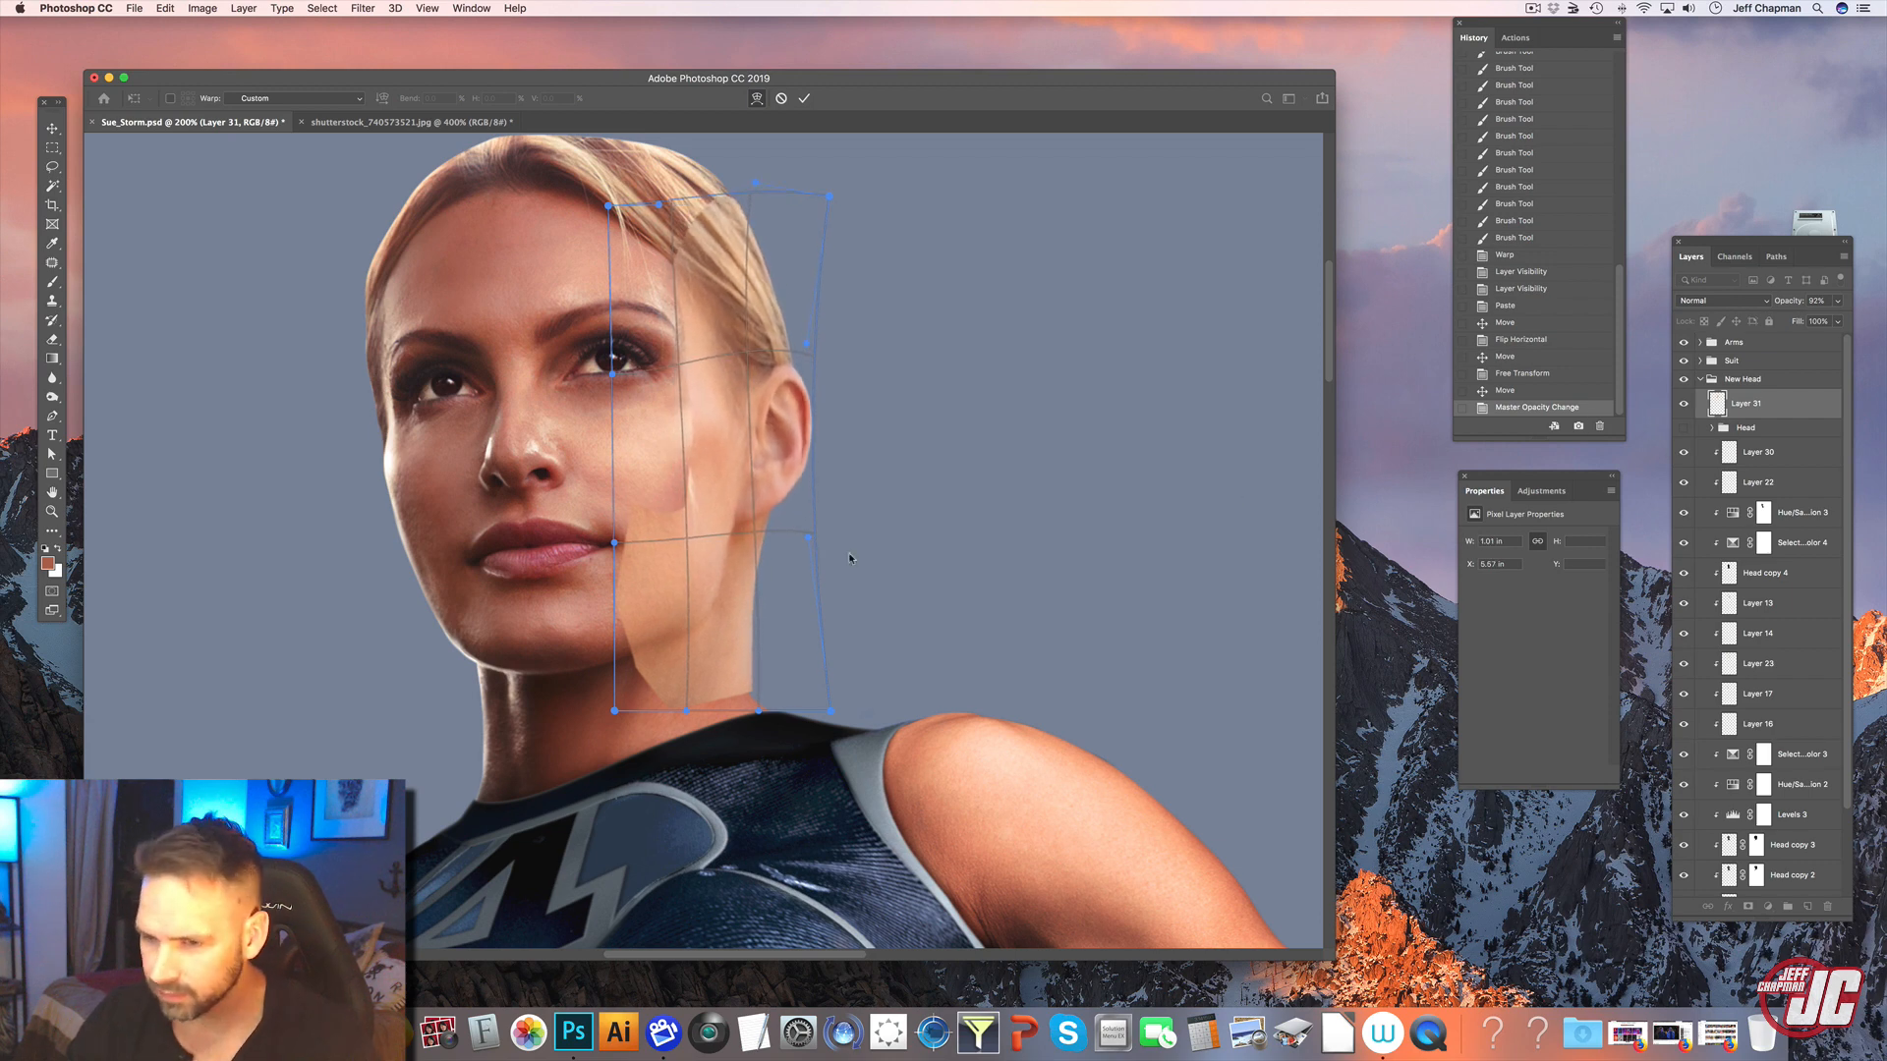
pyautogui.moveTo(744, 585); pyautogui.dragTo(678, 600)
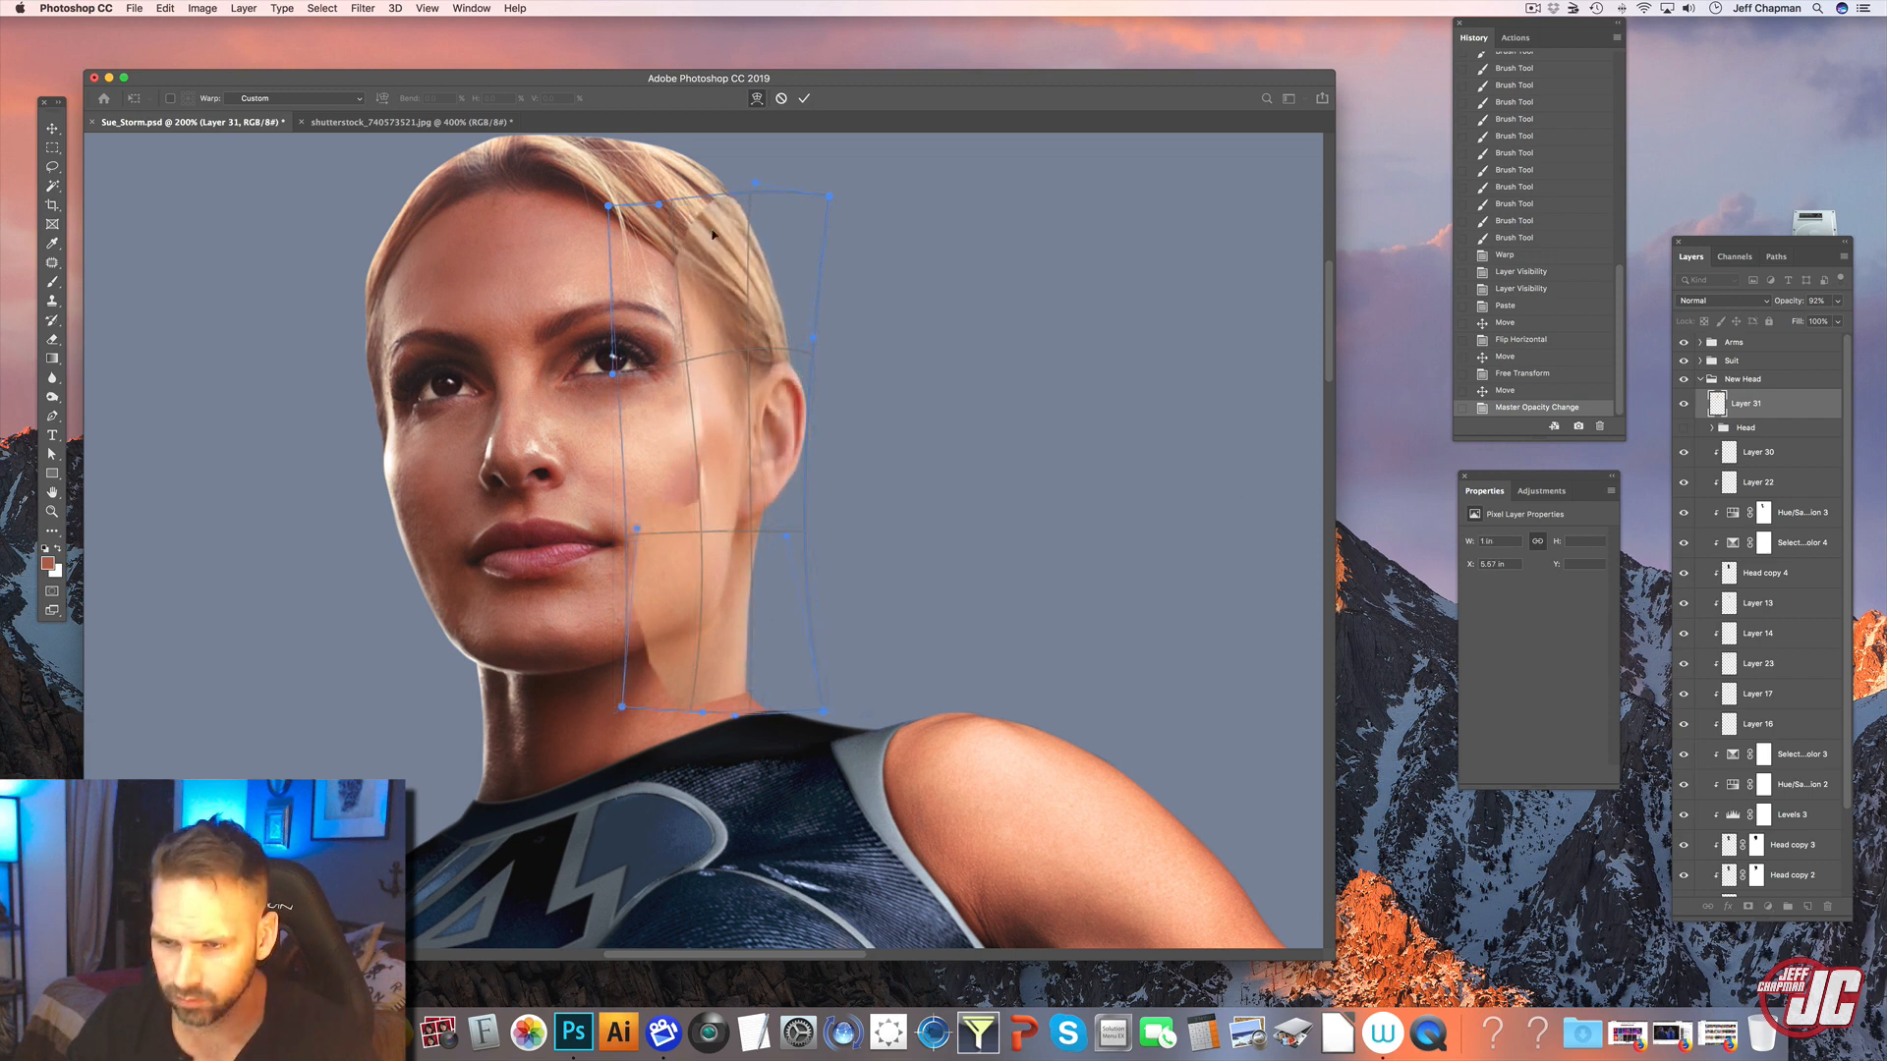
pyautogui.moveTo(712, 239); pyautogui.dragTo(715, 236)
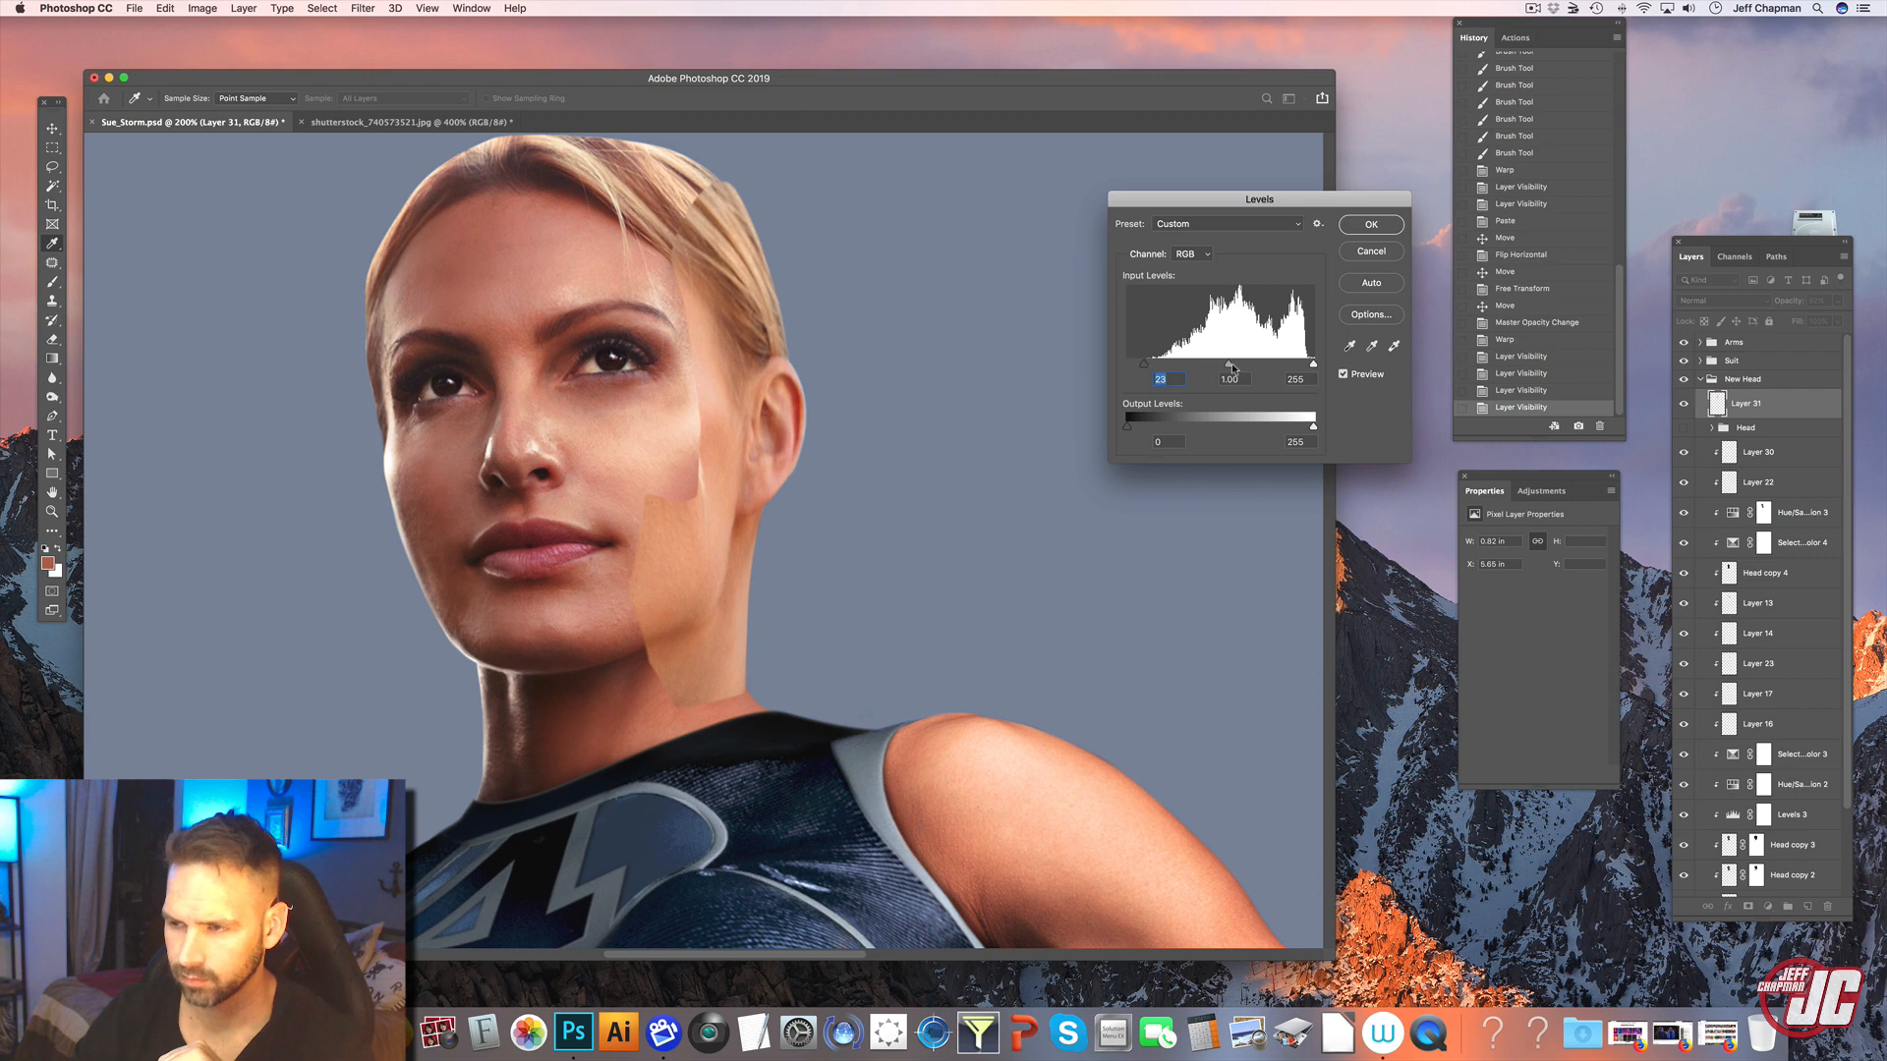
# - Darken the ear layer with Levels at shadows 23 and midtones 0.89, and shift its colour with Hue/Saturation at saturation -8
pyautogui.moveTo(1228, 364); pyautogui.dragTo(1235, 367)
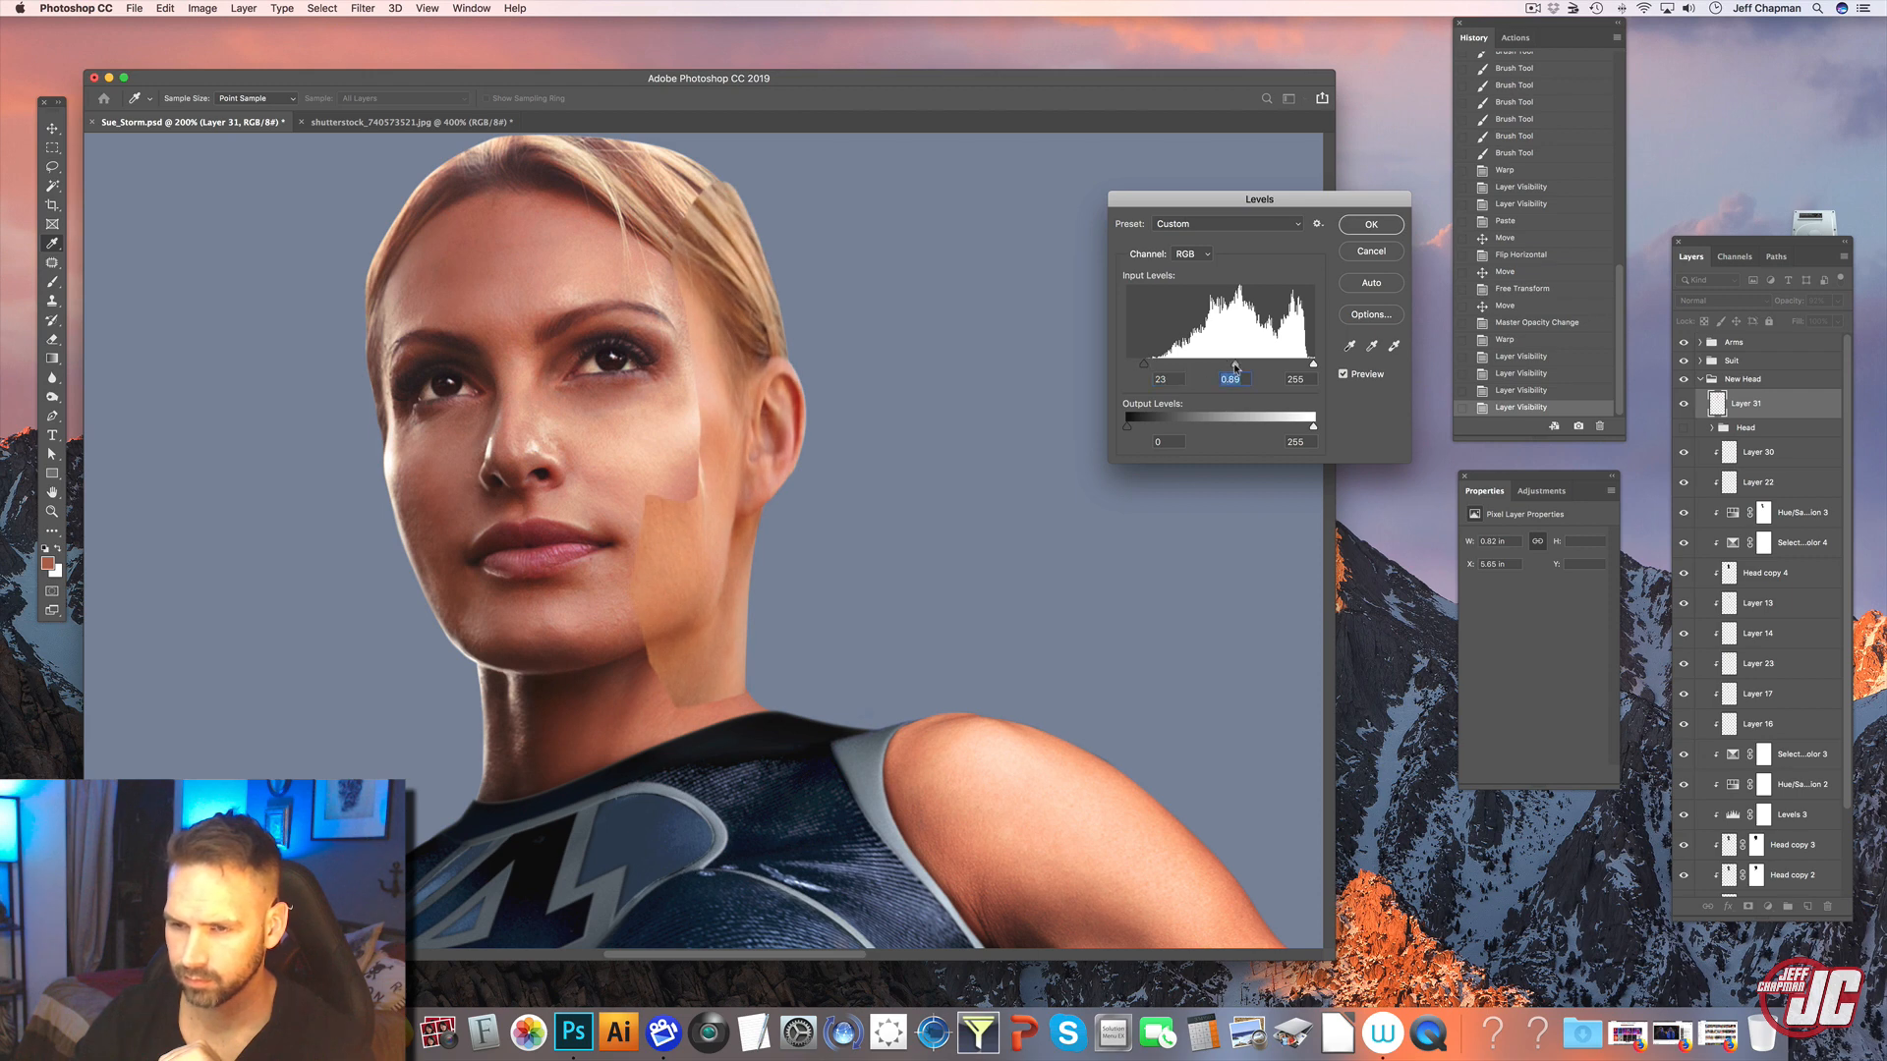
pyautogui.click(1374, 226)
pyautogui.click(205, 9)
pyautogui.moveTo(220, 50)
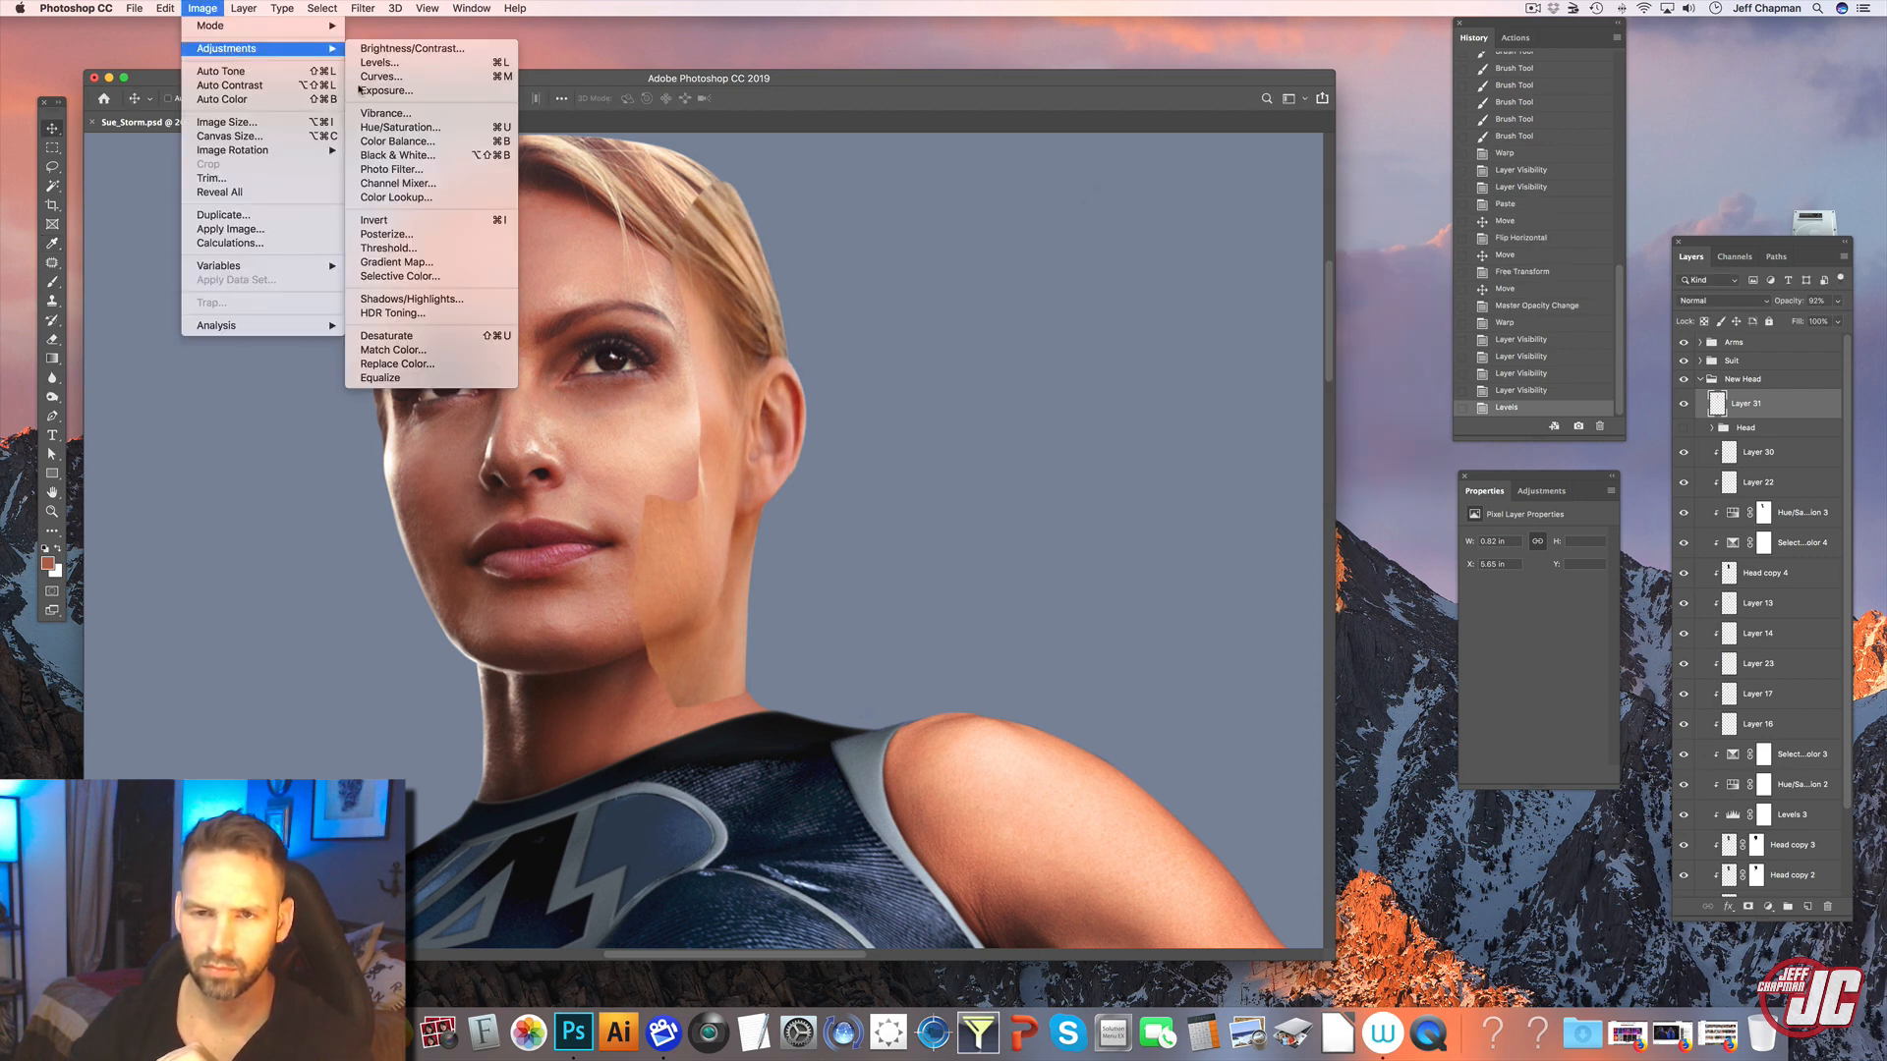
pyautogui.click(411, 129)
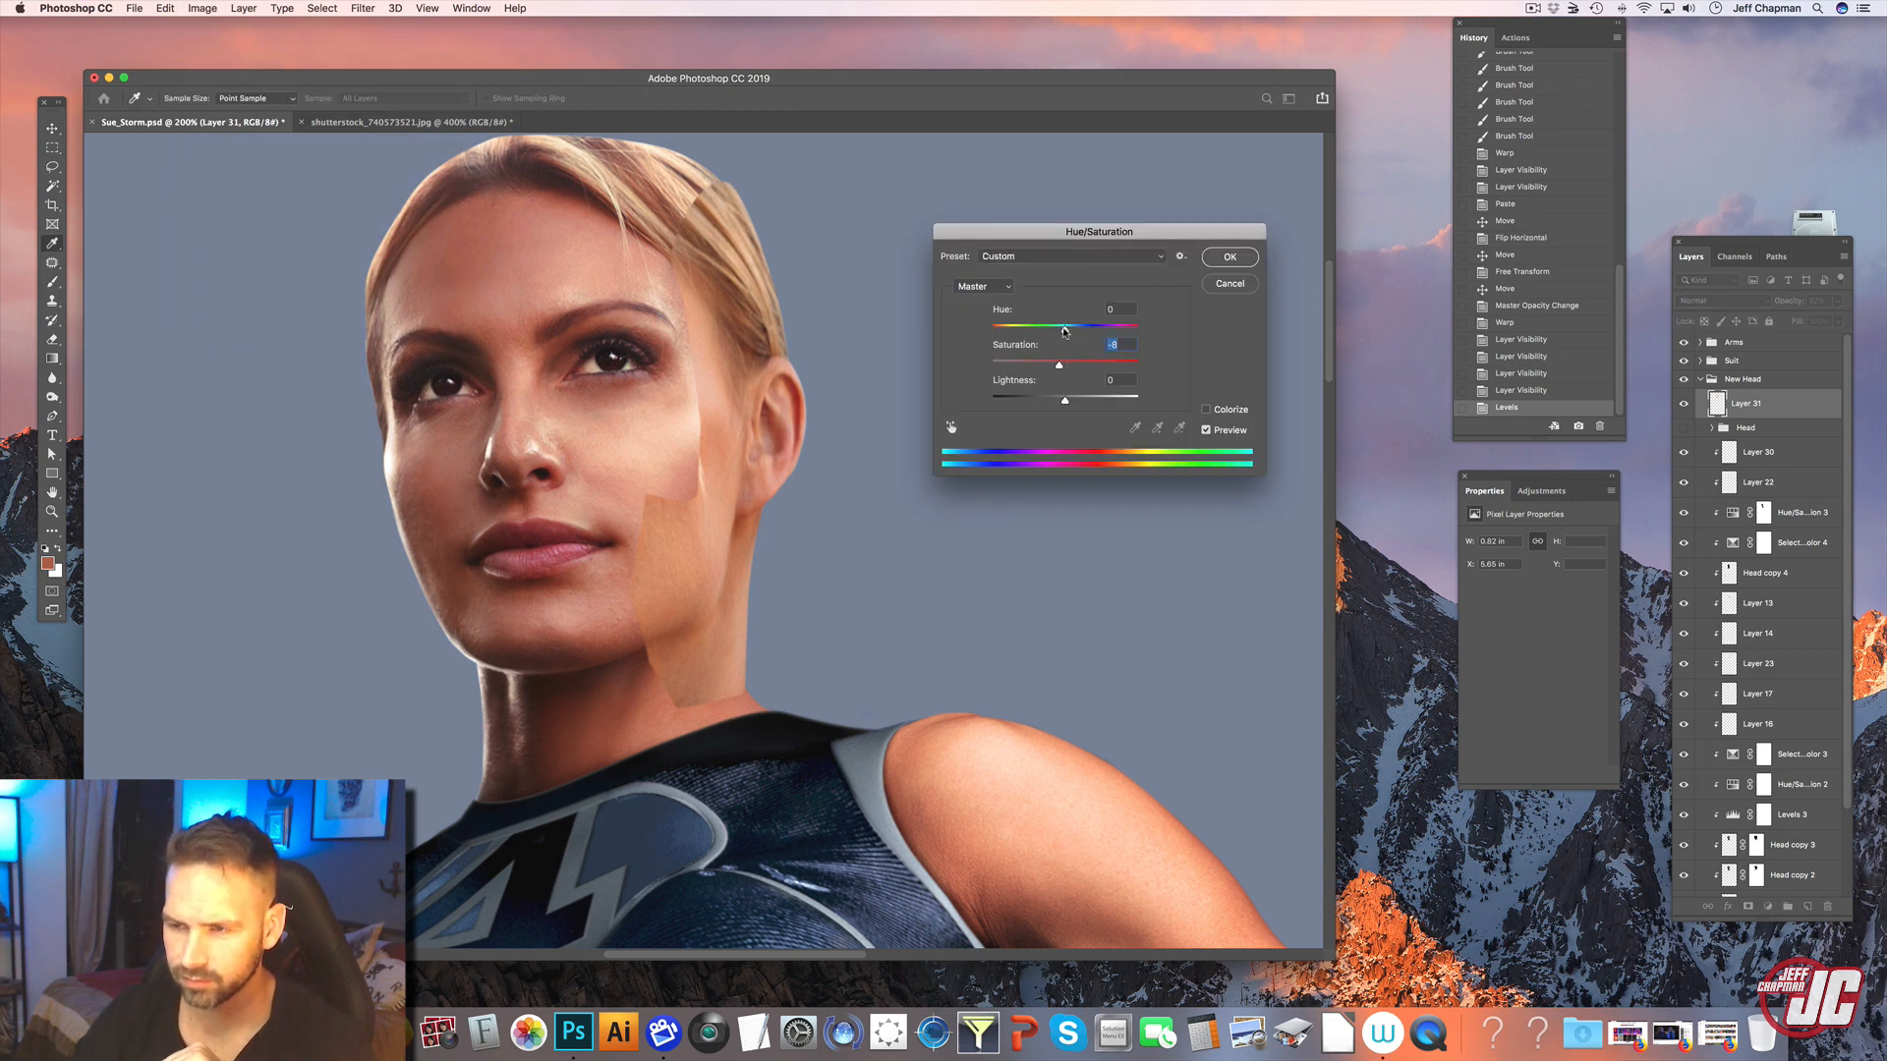
pyautogui.moveTo(1065, 331); pyautogui.dragTo(1063, 332)
pyautogui.press('Return')
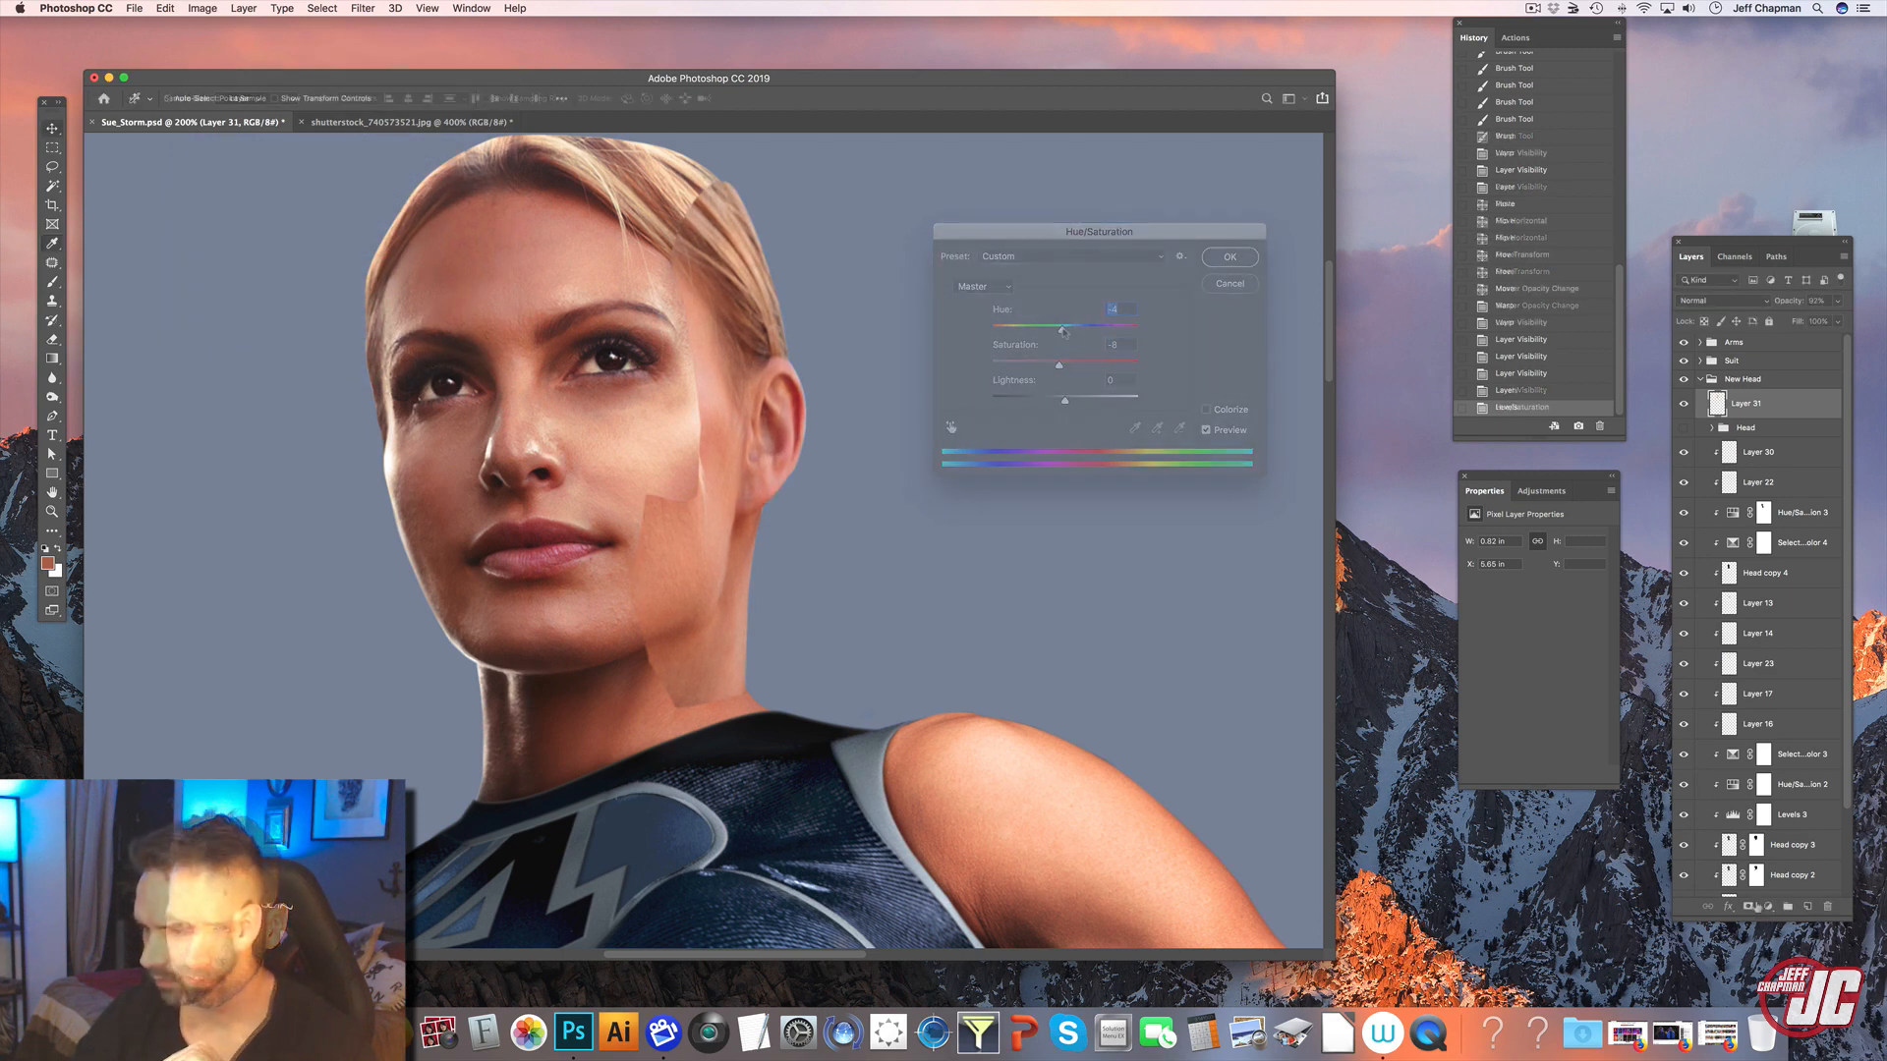
# - Add a mask to the ear layer and brush out its hard edges along the hair, temple and cheek at 27% opacity
pyautogui.click(1748, 906)
pyautogui.click(52, 282)
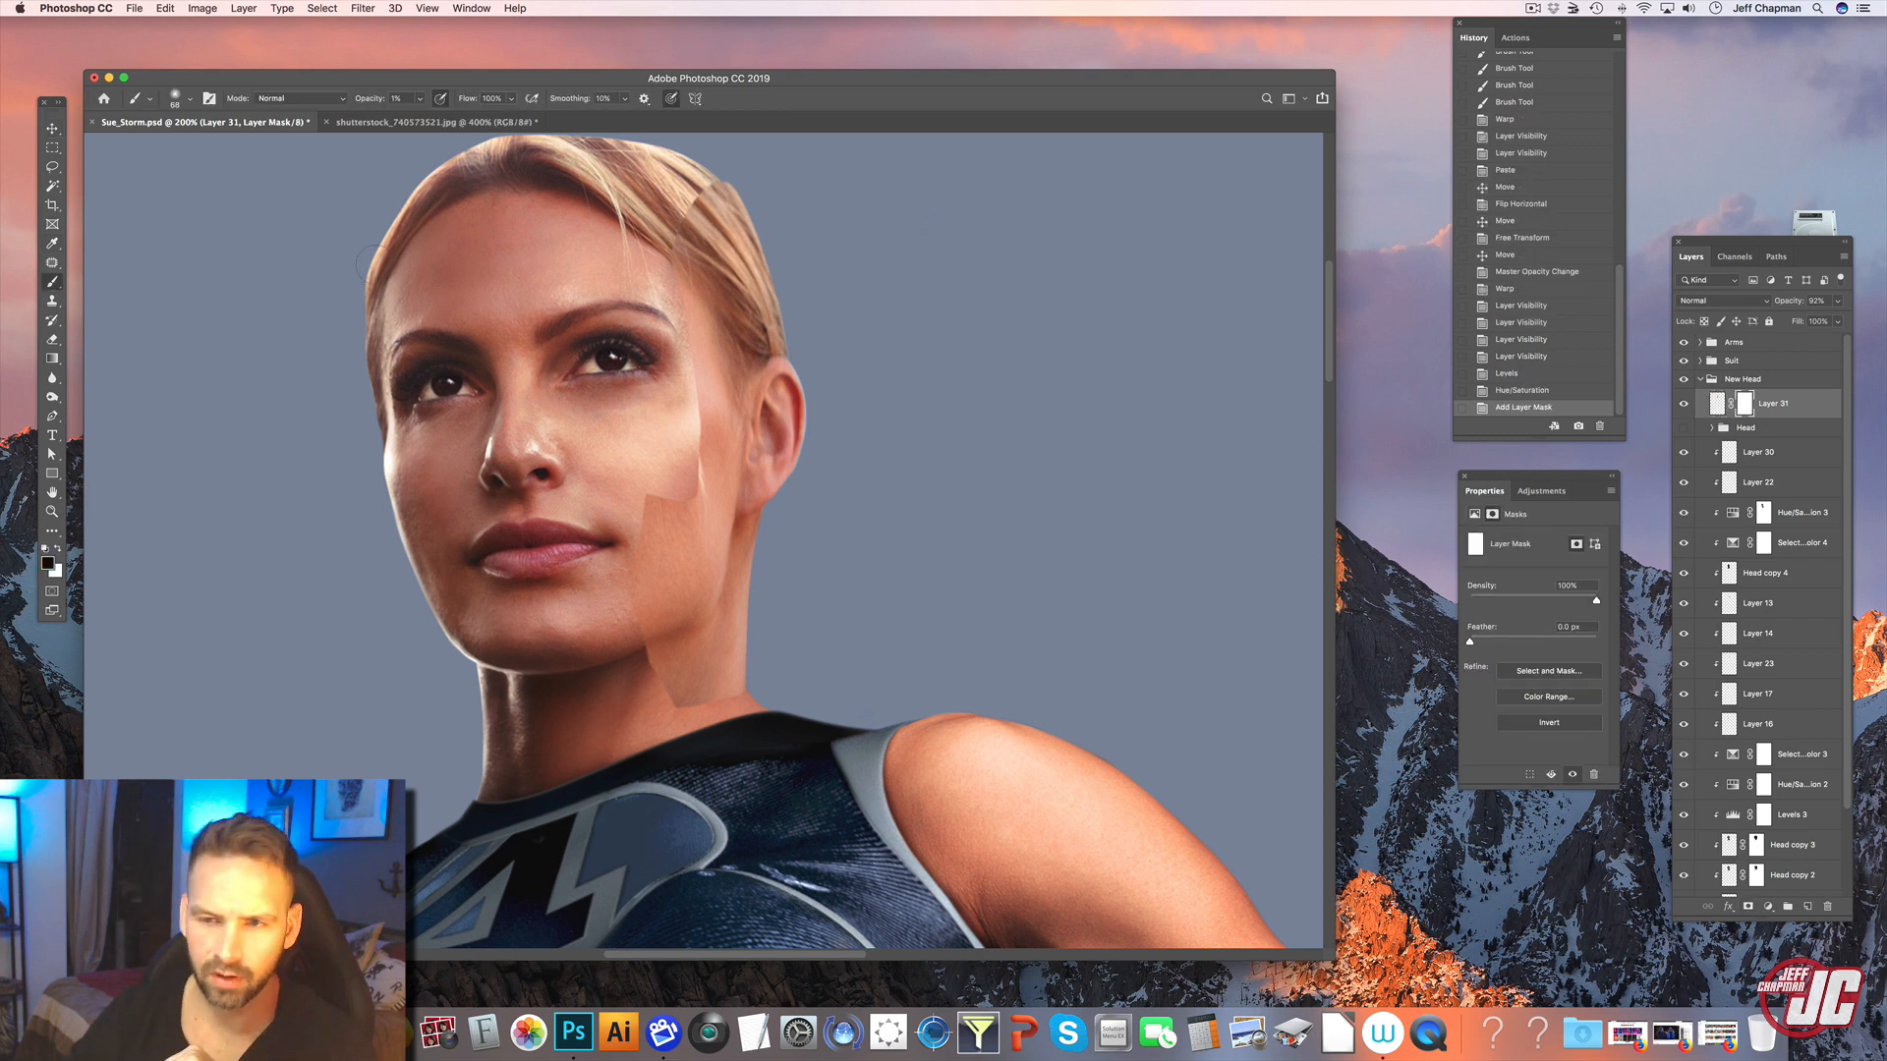
pyautogui.rightClick(596, 283)
pyautogui.click(420, 99)
pyautogui.moveTo(419, 115); pyautogui.dragTo(438, 116)
pyautogui.moveTo(692, 219); pyautogui.dragTo(682, 245)
pyautogui.moveTo(686, 231); pyautogui.dragTo(682, 261)
pyautogui.moveTo(690, 226); pyautogui.dragTo(685, 270)
pyautogui.moveTo(688, 241); pyautogui.dragTo(691, 334)
pyautogui.moveTo(692, 374); pyautogui.dragTo(693, 428)
pyautogui.moveTo(683, 329); pyautogui.dragTo(700, 442)
pyautogui.moveTo(699, 393); pyautogui.dragTo(701, 471)
pyautogui.moveTo(702, 452); pyautogui.dragTo(701, 387)
pyautogui.moveTo(717, 193); pyautogui.dragTo(729, 210)
pyautogui.moveTo(709, 187); pyautogui.dragTo(727, 204)
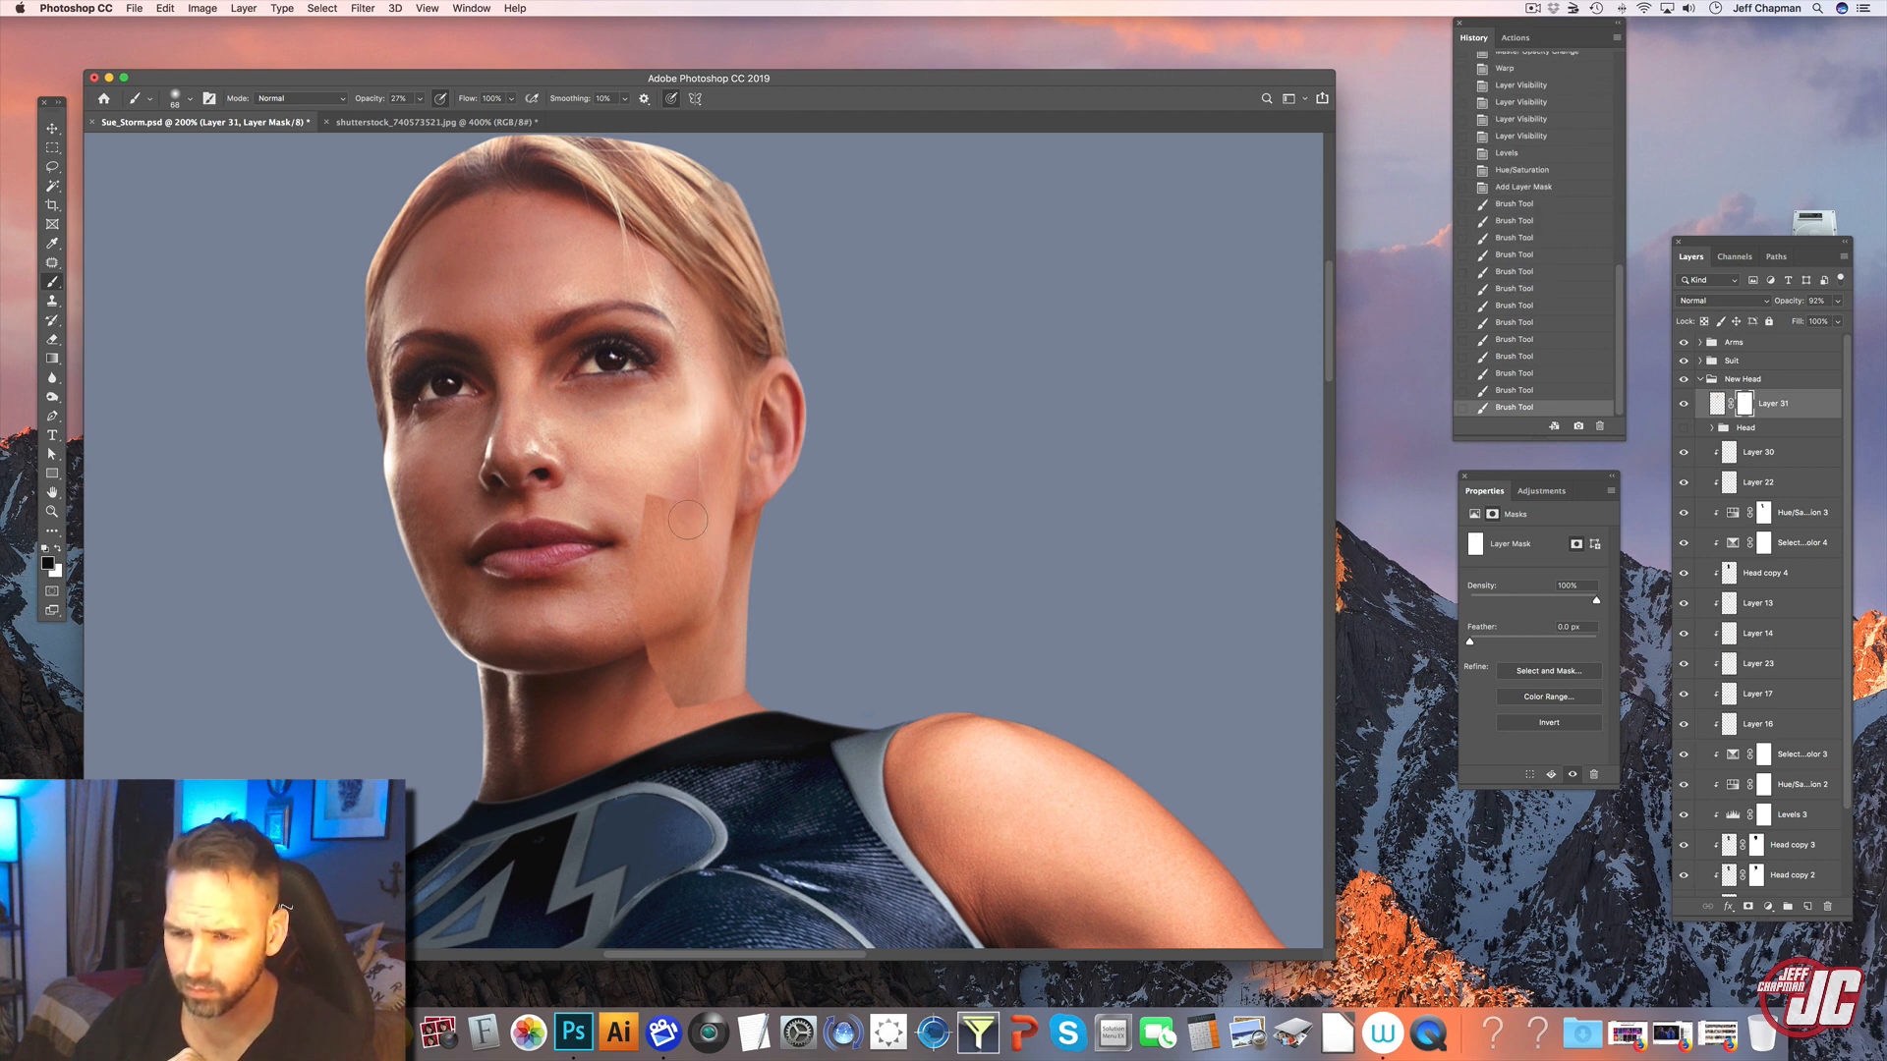
# - Paint the ear layer's mask to blend its remaining hard edge across the lower cheek and jaw
pyautogui.moveTo(702, 413); pyautogui.dragTo(698, 492)
pyautogui.moveTo(702, 418); pyautogui.dragTo(683, 511)
pyautogui.moveTo(688, 460)
pyautogui.mouseDown()
pyautogui.moveTo(644, 548)
pyautogui.moveTo(651, 570)
pyautogui.moveTo(679, 495)
pyautogui.moveTo(645, 570)
pyautogui.mouseUp()
pyautogui.moveTo(652, 531); pyautogui.dragTo(637, 614)
pyautogui.moveTo(637, 580); pyautogui.dragTo(648, 634)
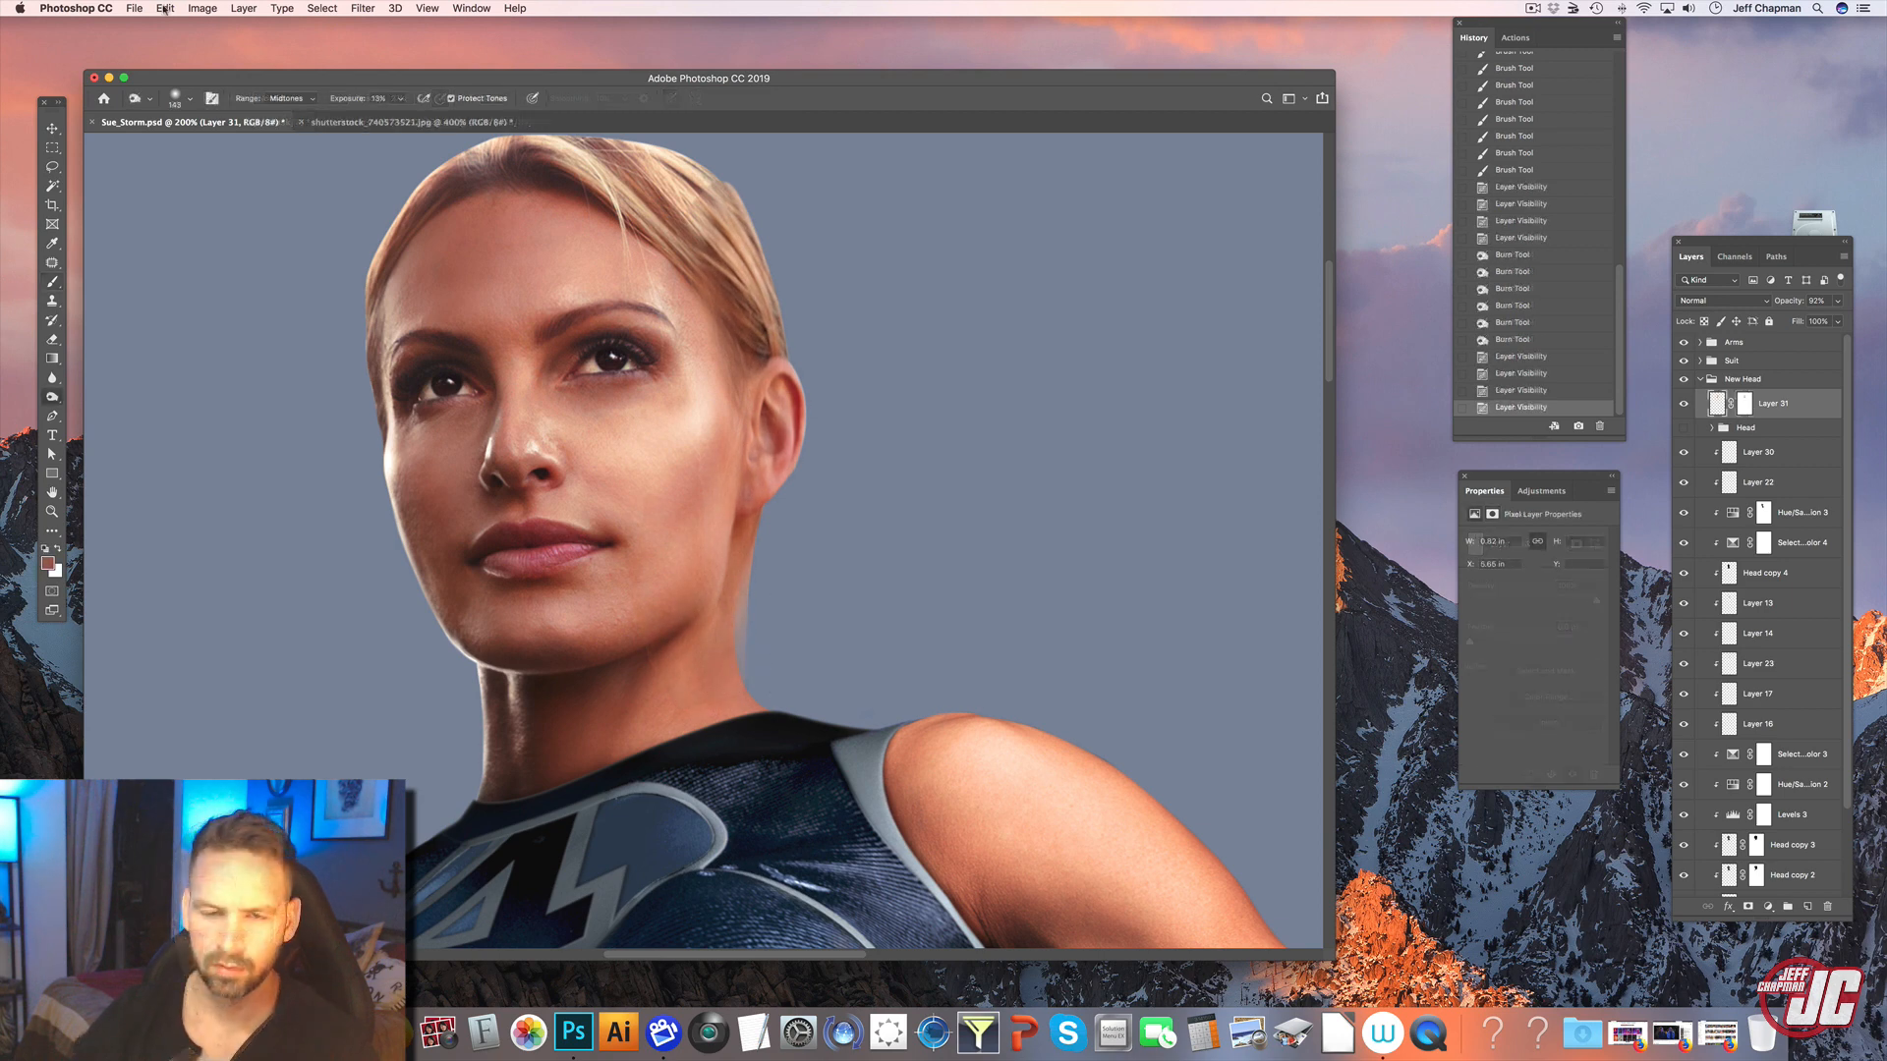
# - Warp the ear layer again to reshape the area below the ear and the edge of the neck
pyautogui.click(165, 8)
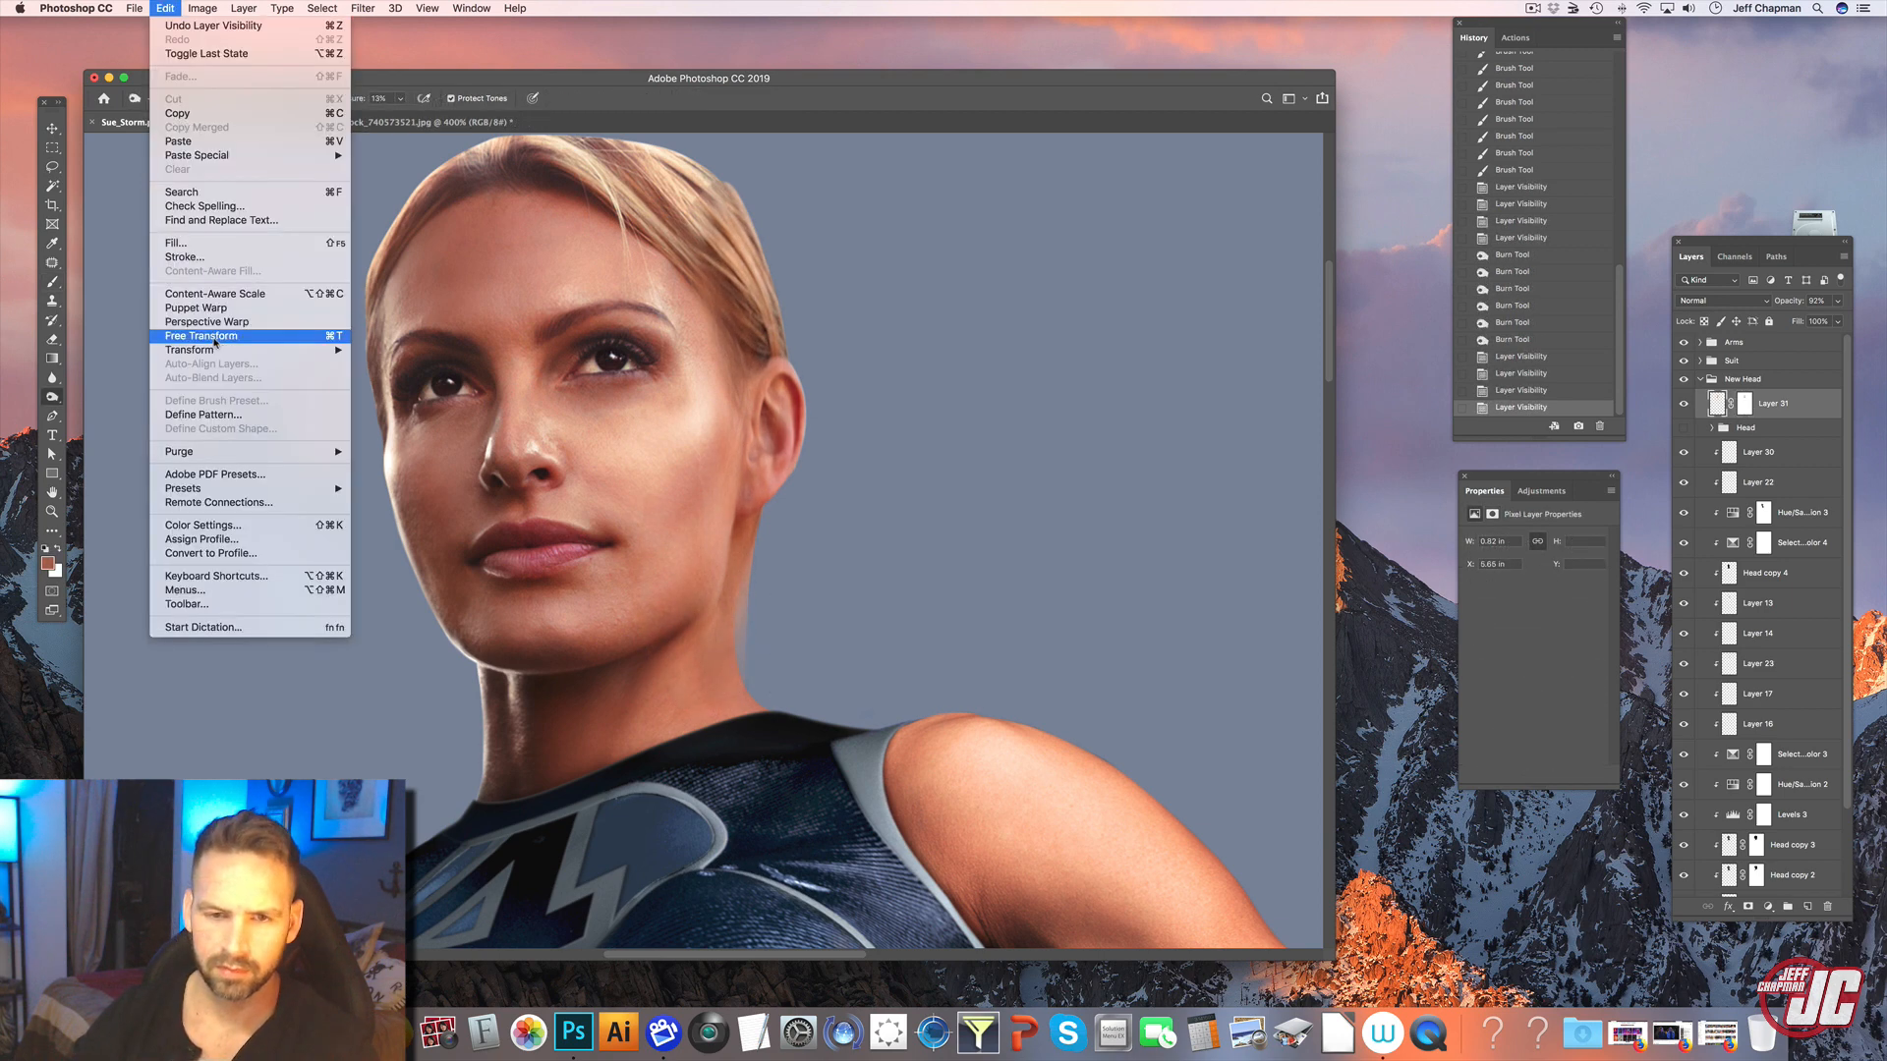
pyautogui.moveTo(295, 350)
pyautogui.click(378, 442)
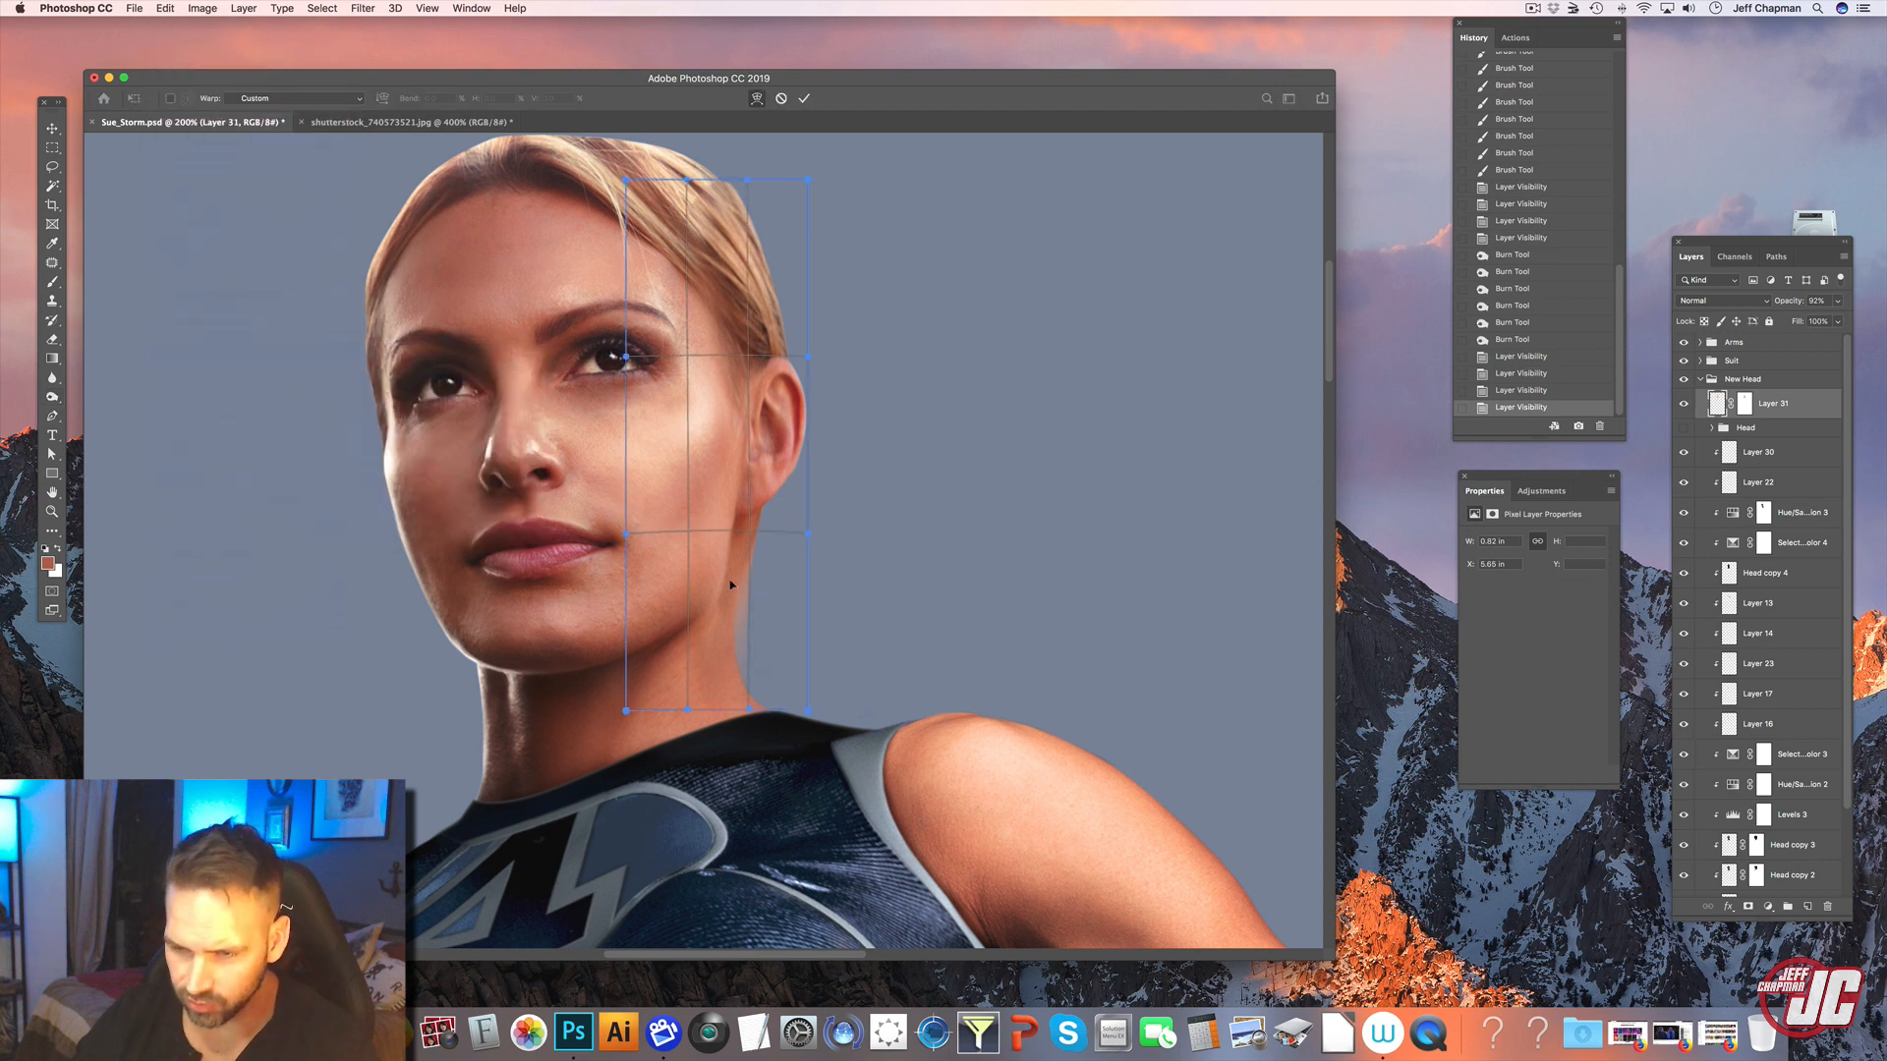
pyautogui.moveTo(731, 575); pyautogui.dragTo(740, 571)
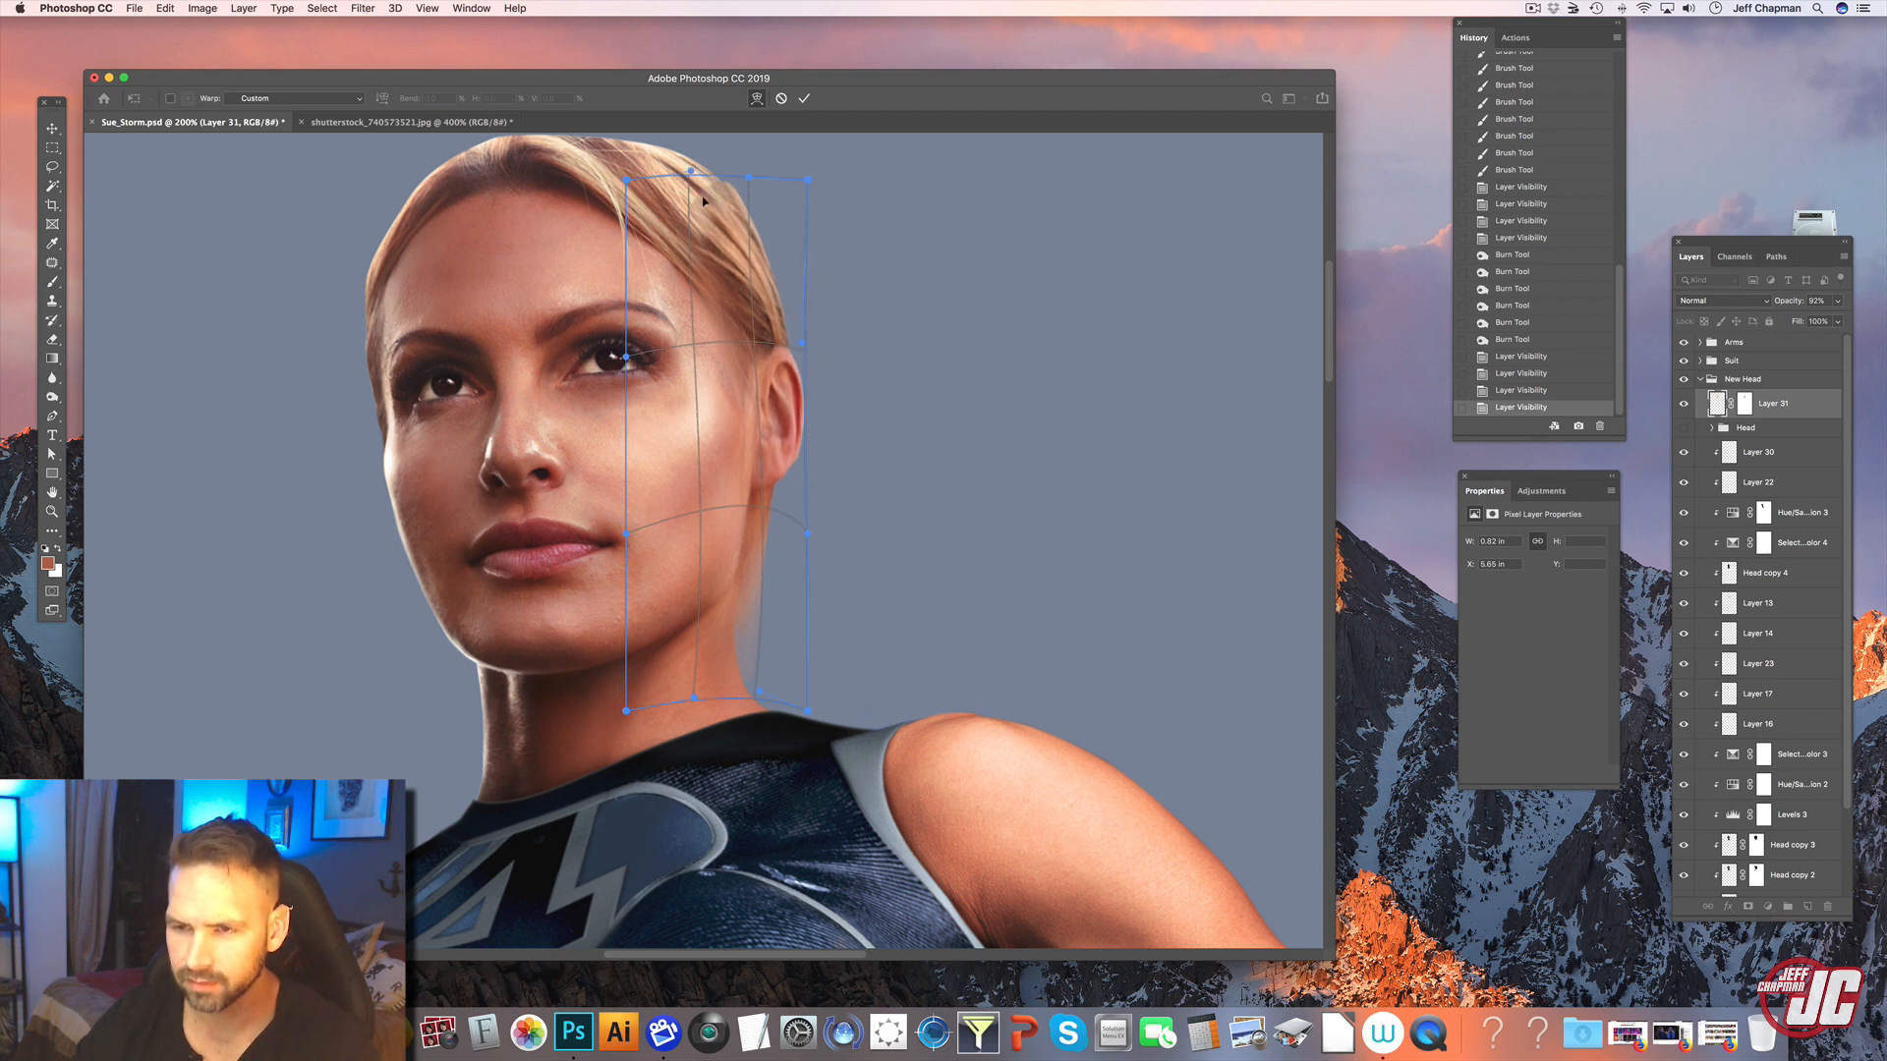
pyautogui.moveTo(761, 503); pyautogui.dragTo(744, 568)
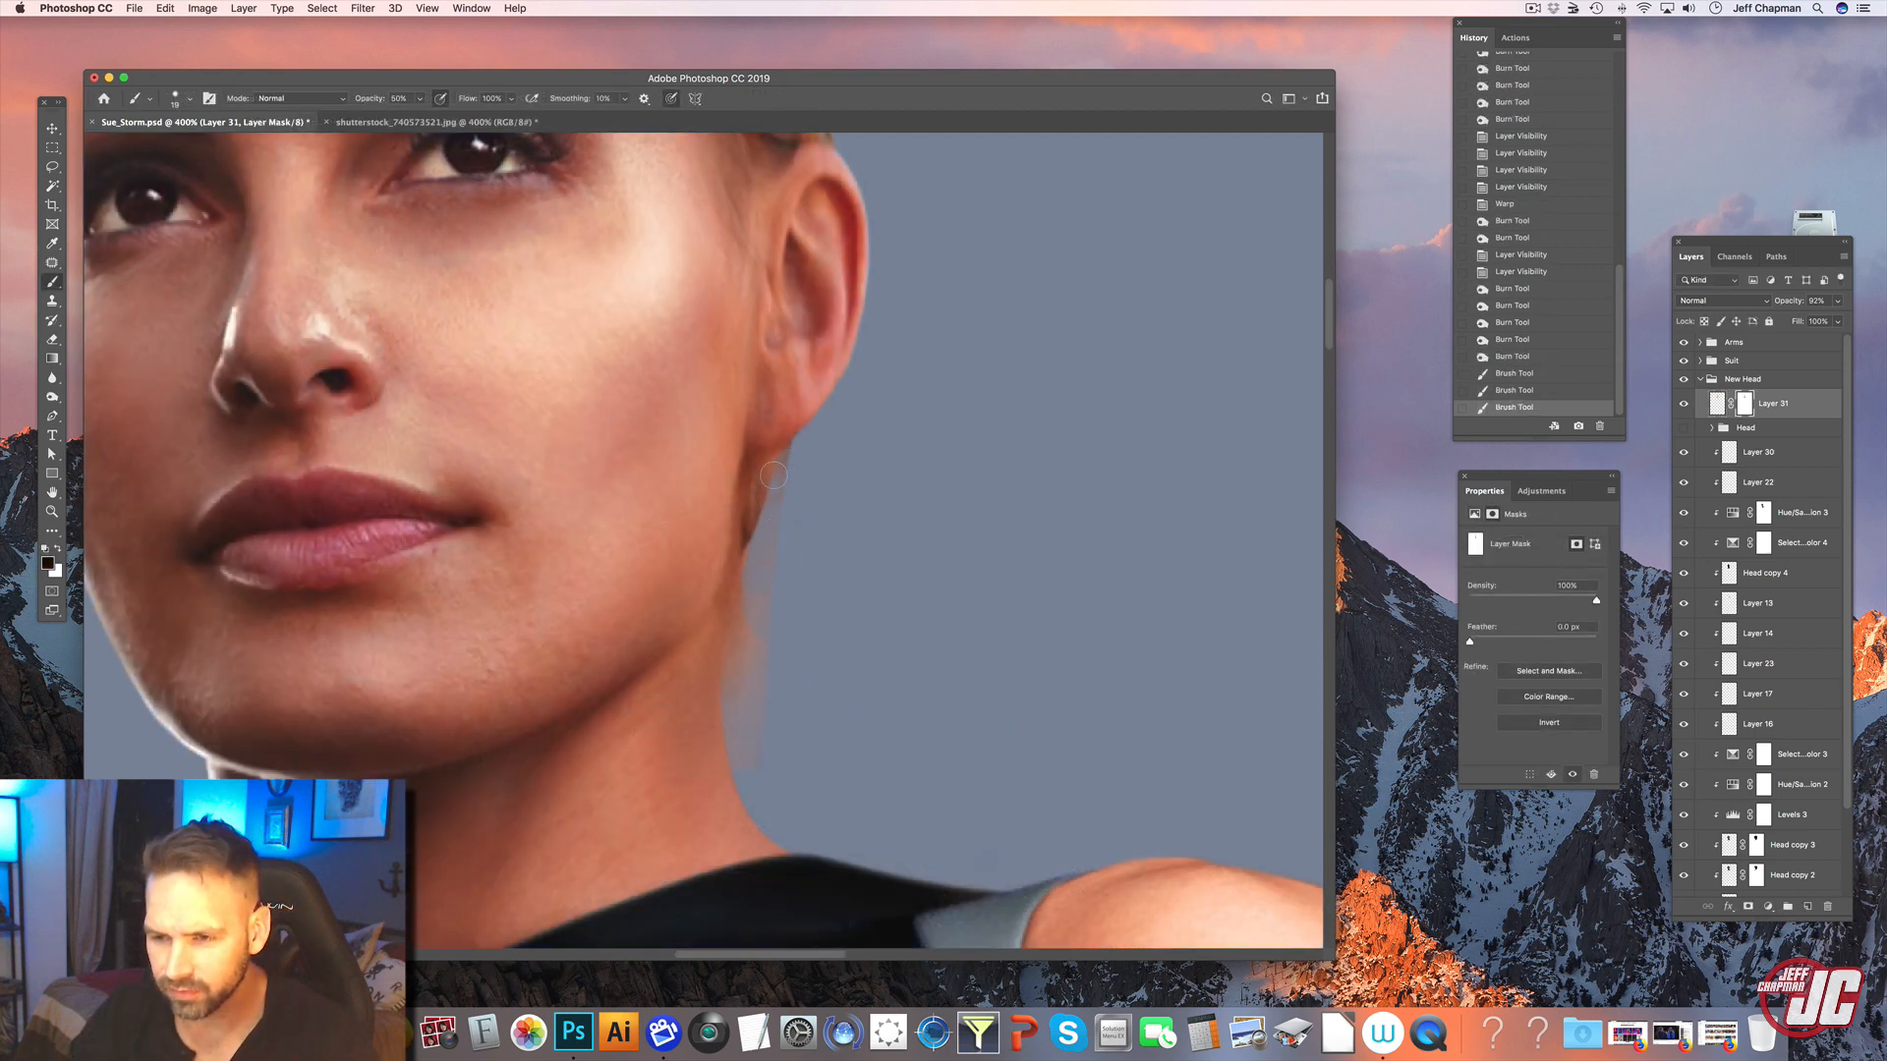
# - Brush the ear layer's mask along the skin edge below the earlobe and down the neck to remove the leftover fringe
pyautogui.moveTo(779, 465)
pyautogui.mouseDown()
pyautogui.moveTo(746, 675)
pyautogui.moveTo(754, 621)
pyautogui.mouseUp()
pyautogui.moveTo(755, 621); pyautogui.dragTo(765, 568)
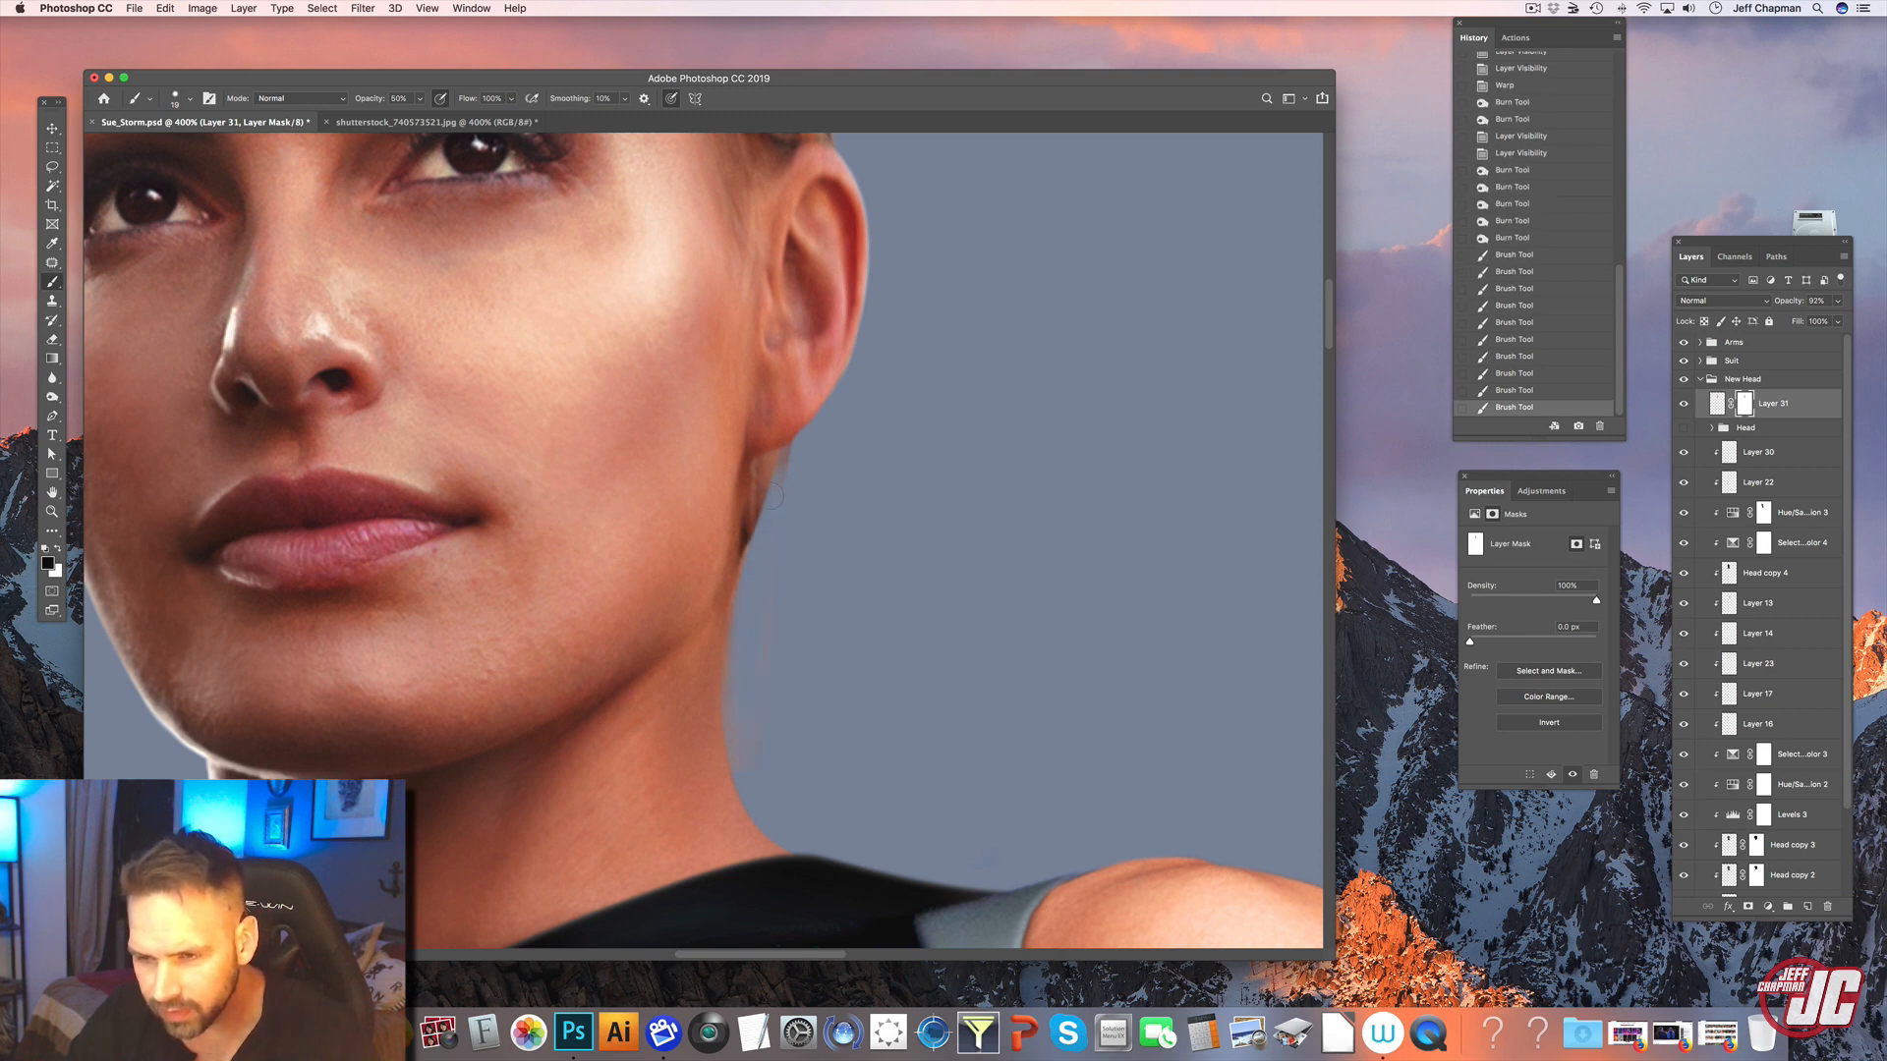
pyautogui.moveTo(774, 496); pyautogui.dragTo(791, 457)
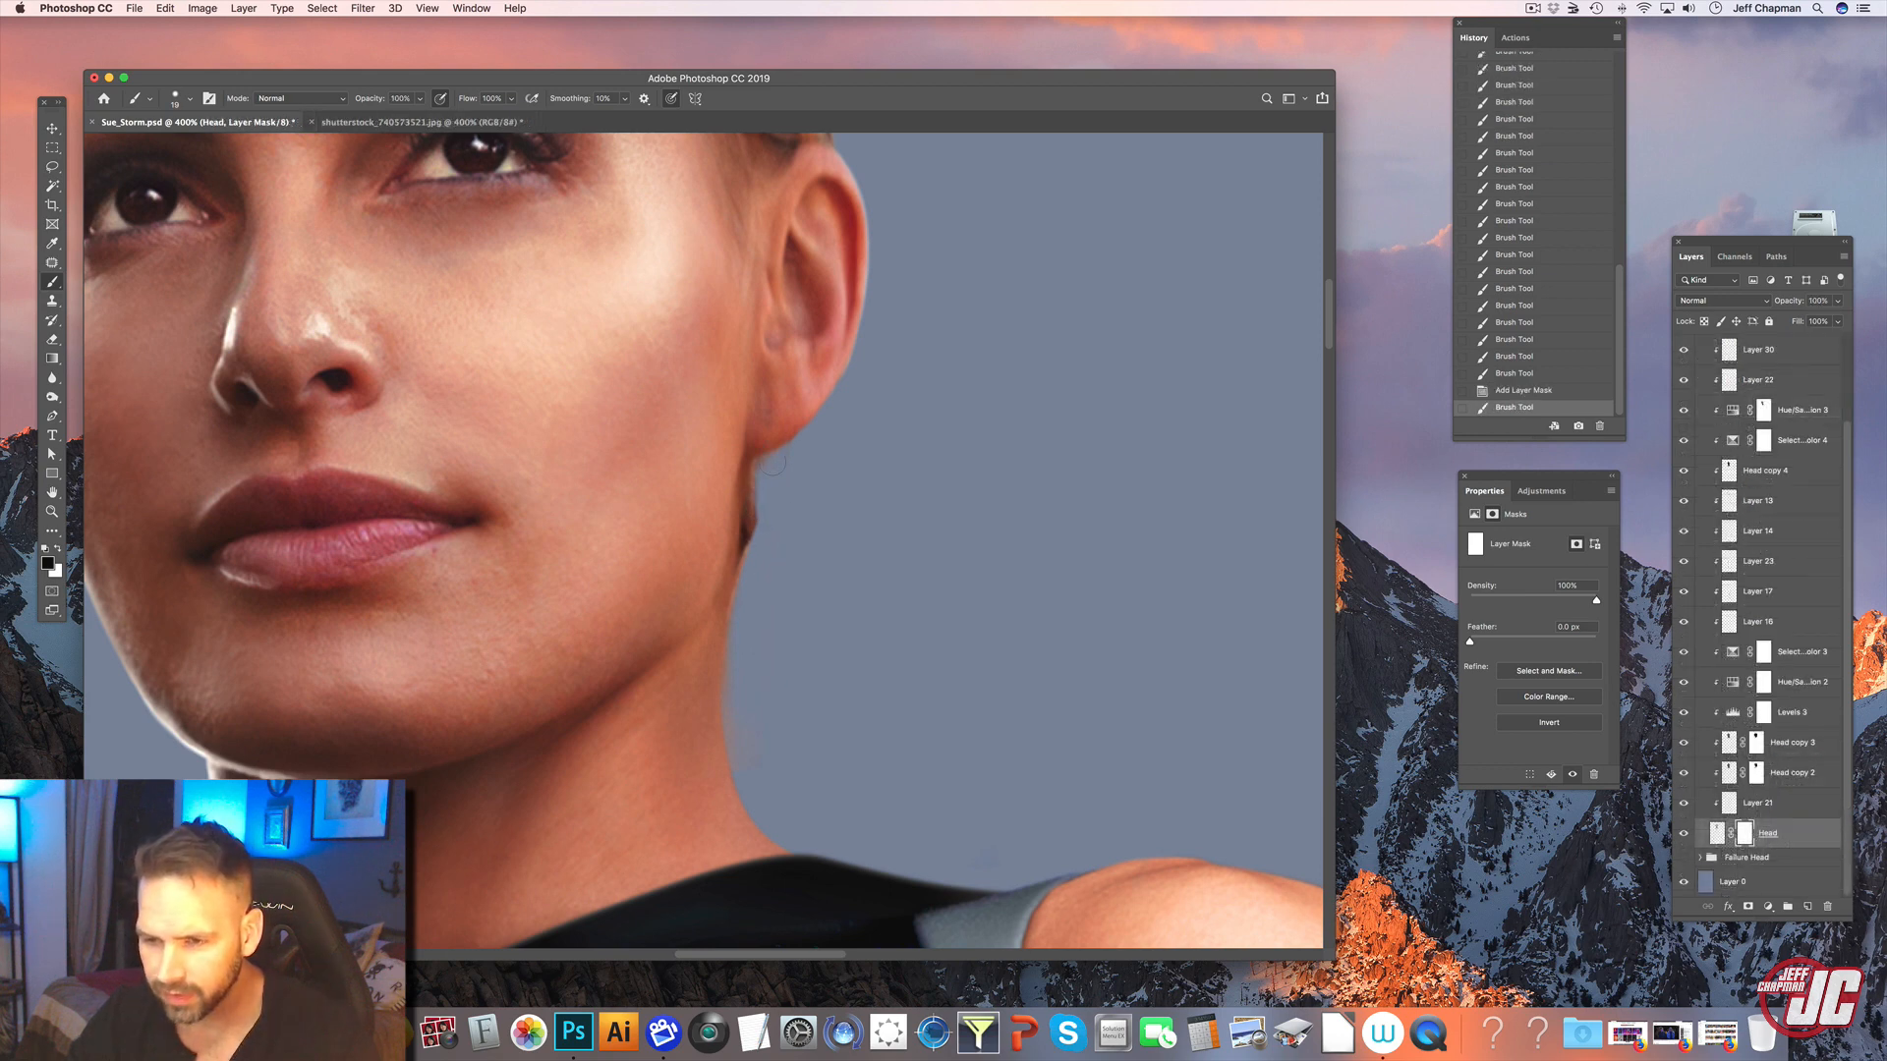
# - Add a mask to the Head layer and brush away its edge below the earlobe and down the neck at 100% opacity
pyautogui.moveTo(769, 457); pyautogui.dragTo(737, 594)
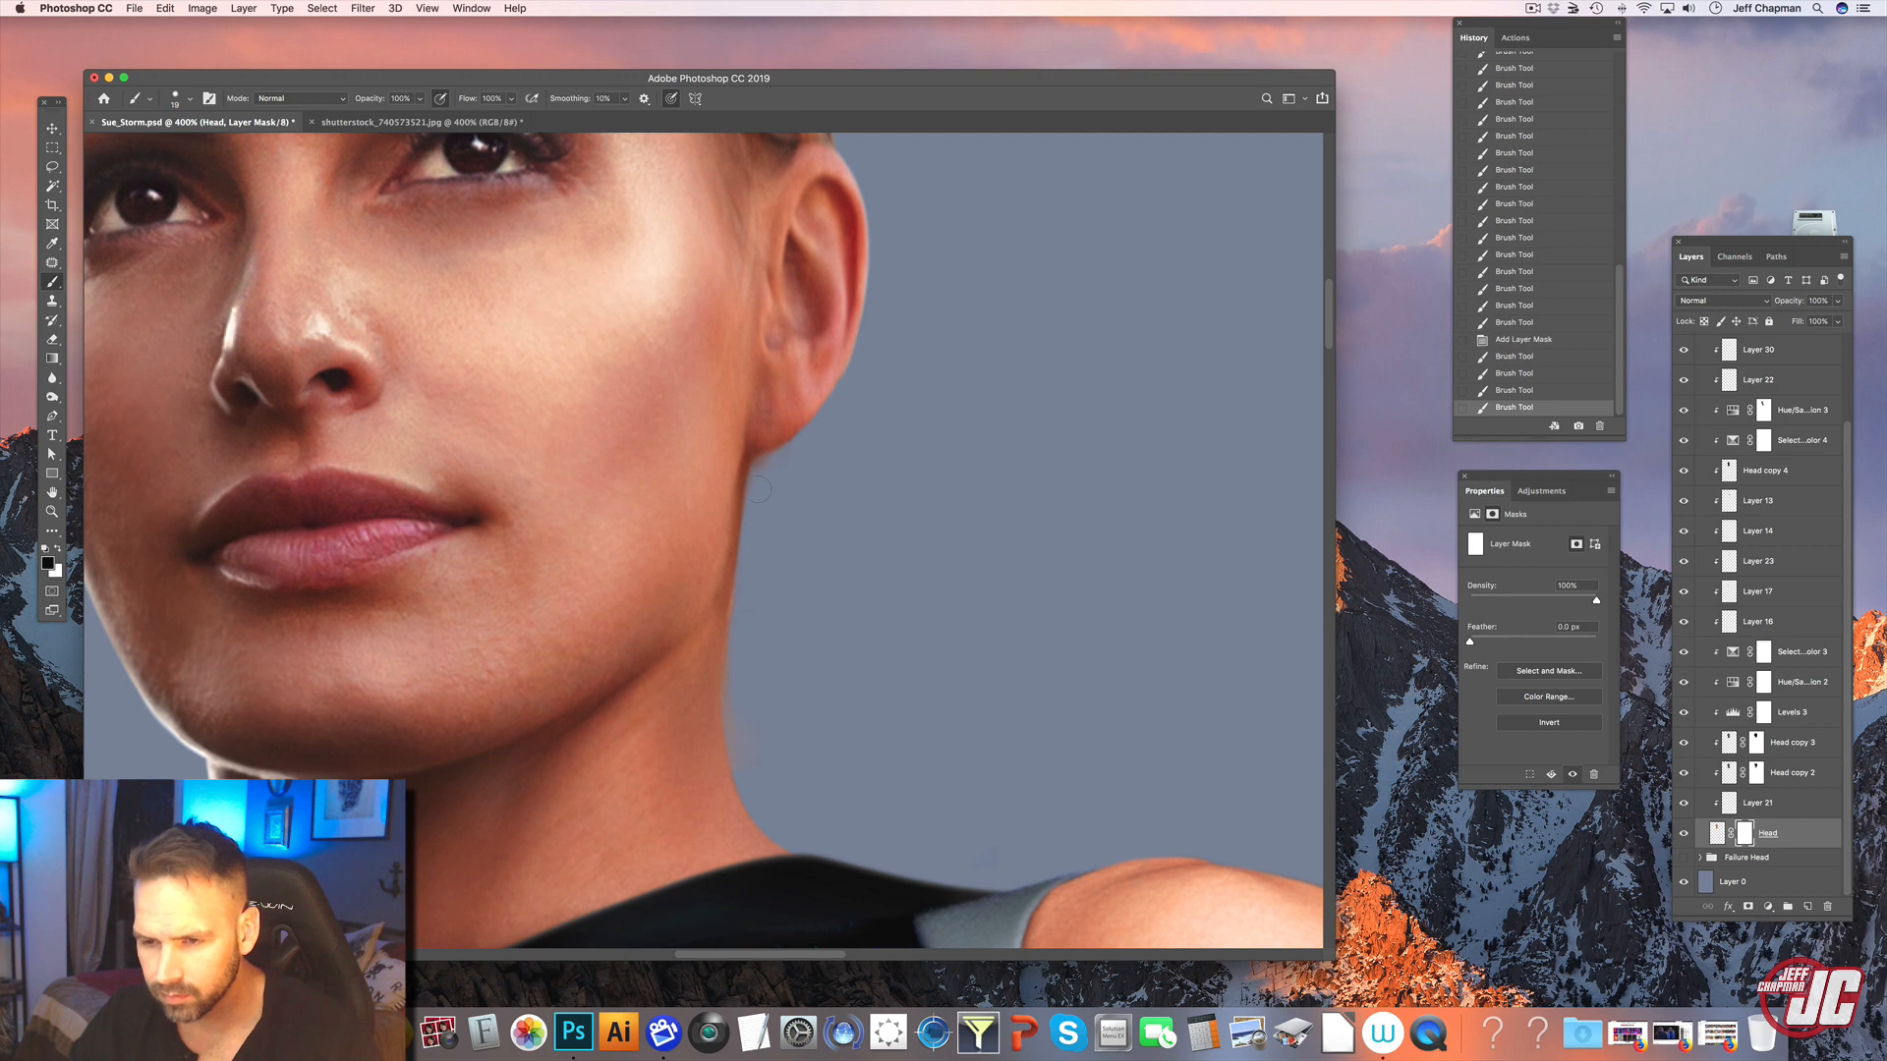
pyautogui.moveTo(757, 489)
pyautogui.mouseDown()
pyautogui.moveTo(751, 584)
pyautogui.moveTo(759, 555)
pyautogui.mouseUp()
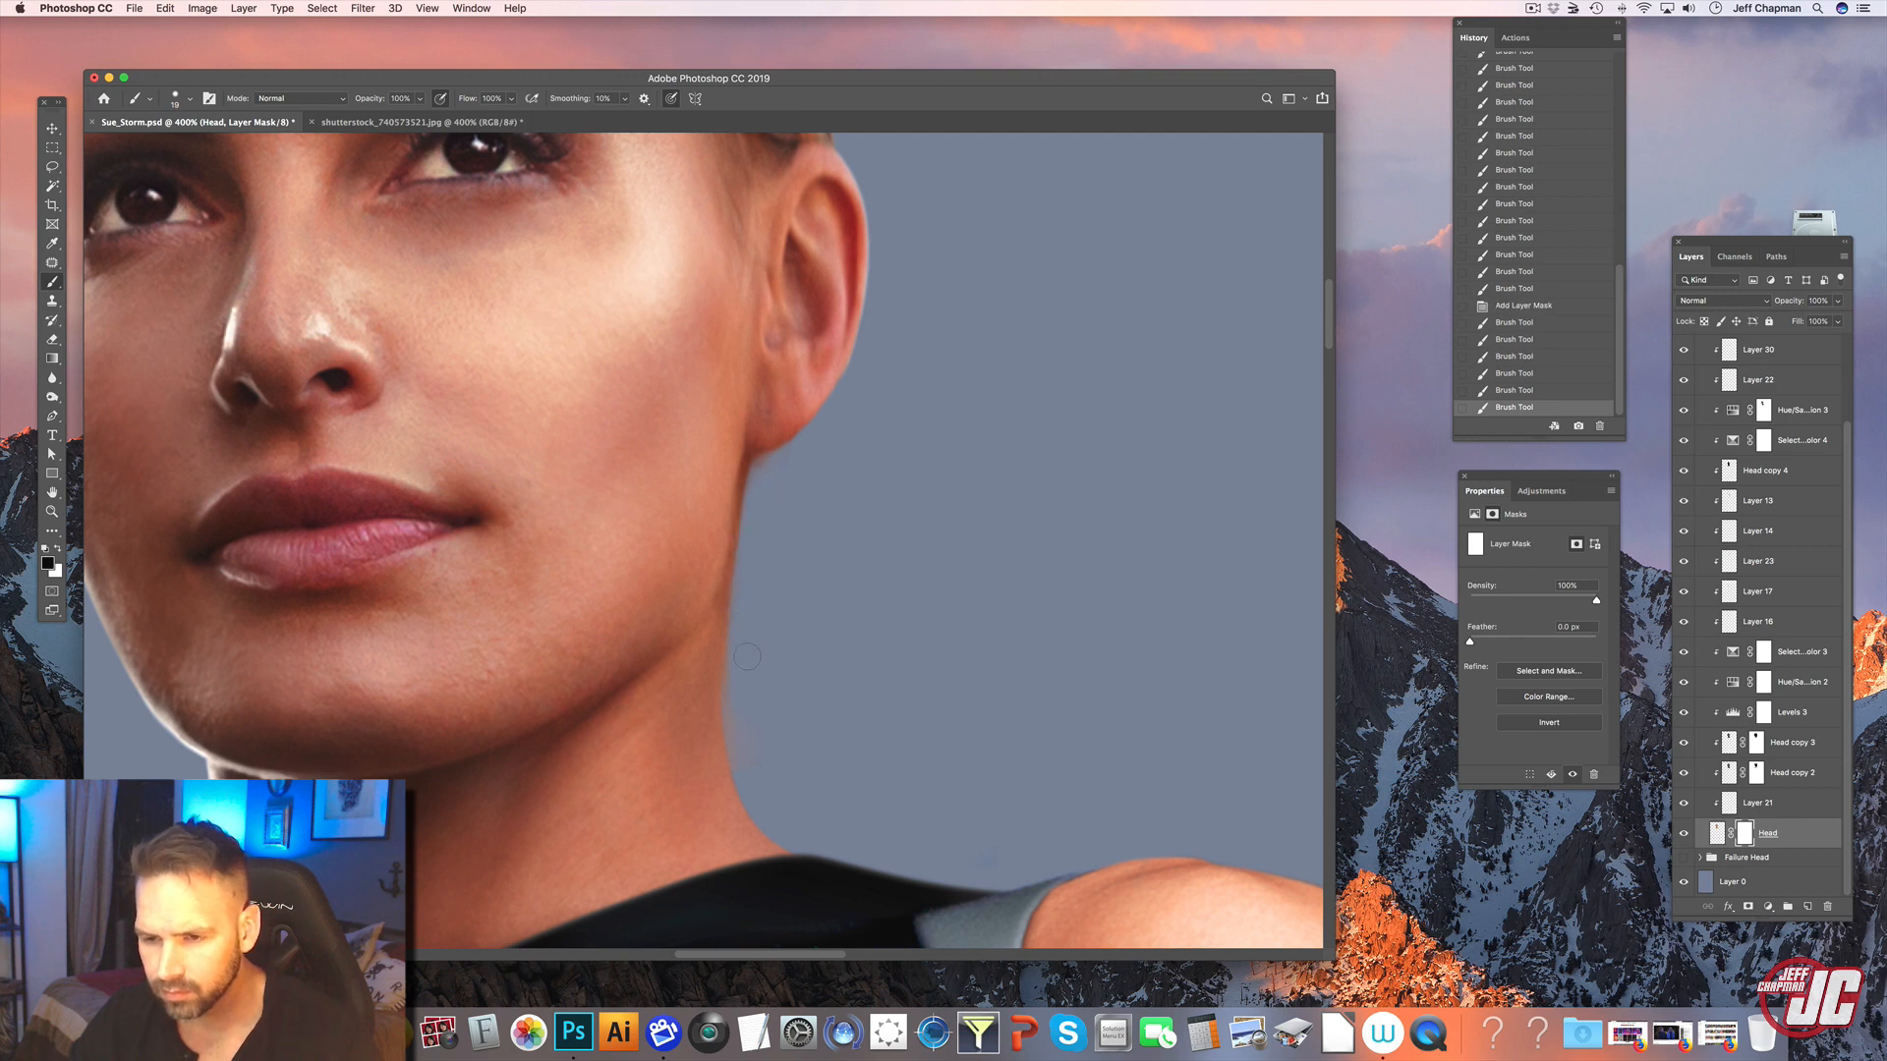
pyautogui.moveTo(748, 770); pyautogui.dragTo(742, 642)
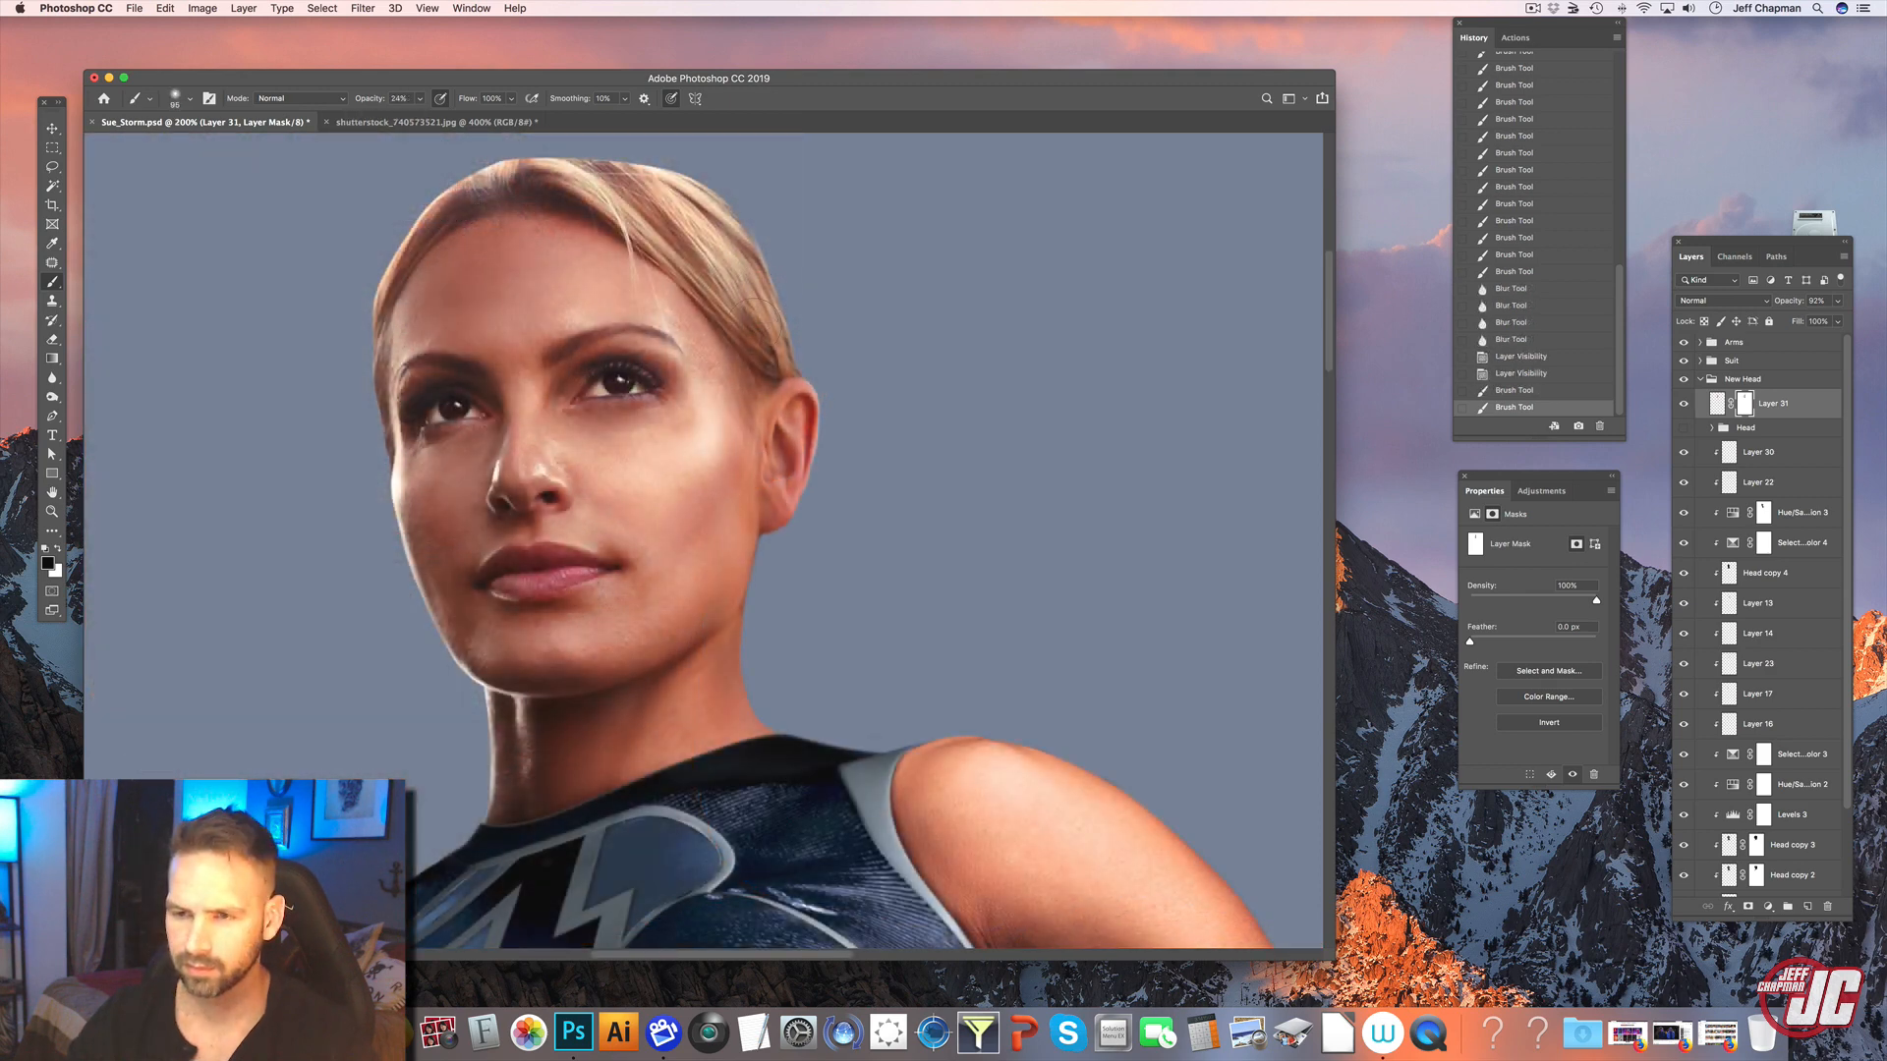
# - Touch up the ear layer's mask along the hair and compare the head with the layer hidden and shown
pyautogui.click(739, 226)
pyautogui.click(1682, 403)
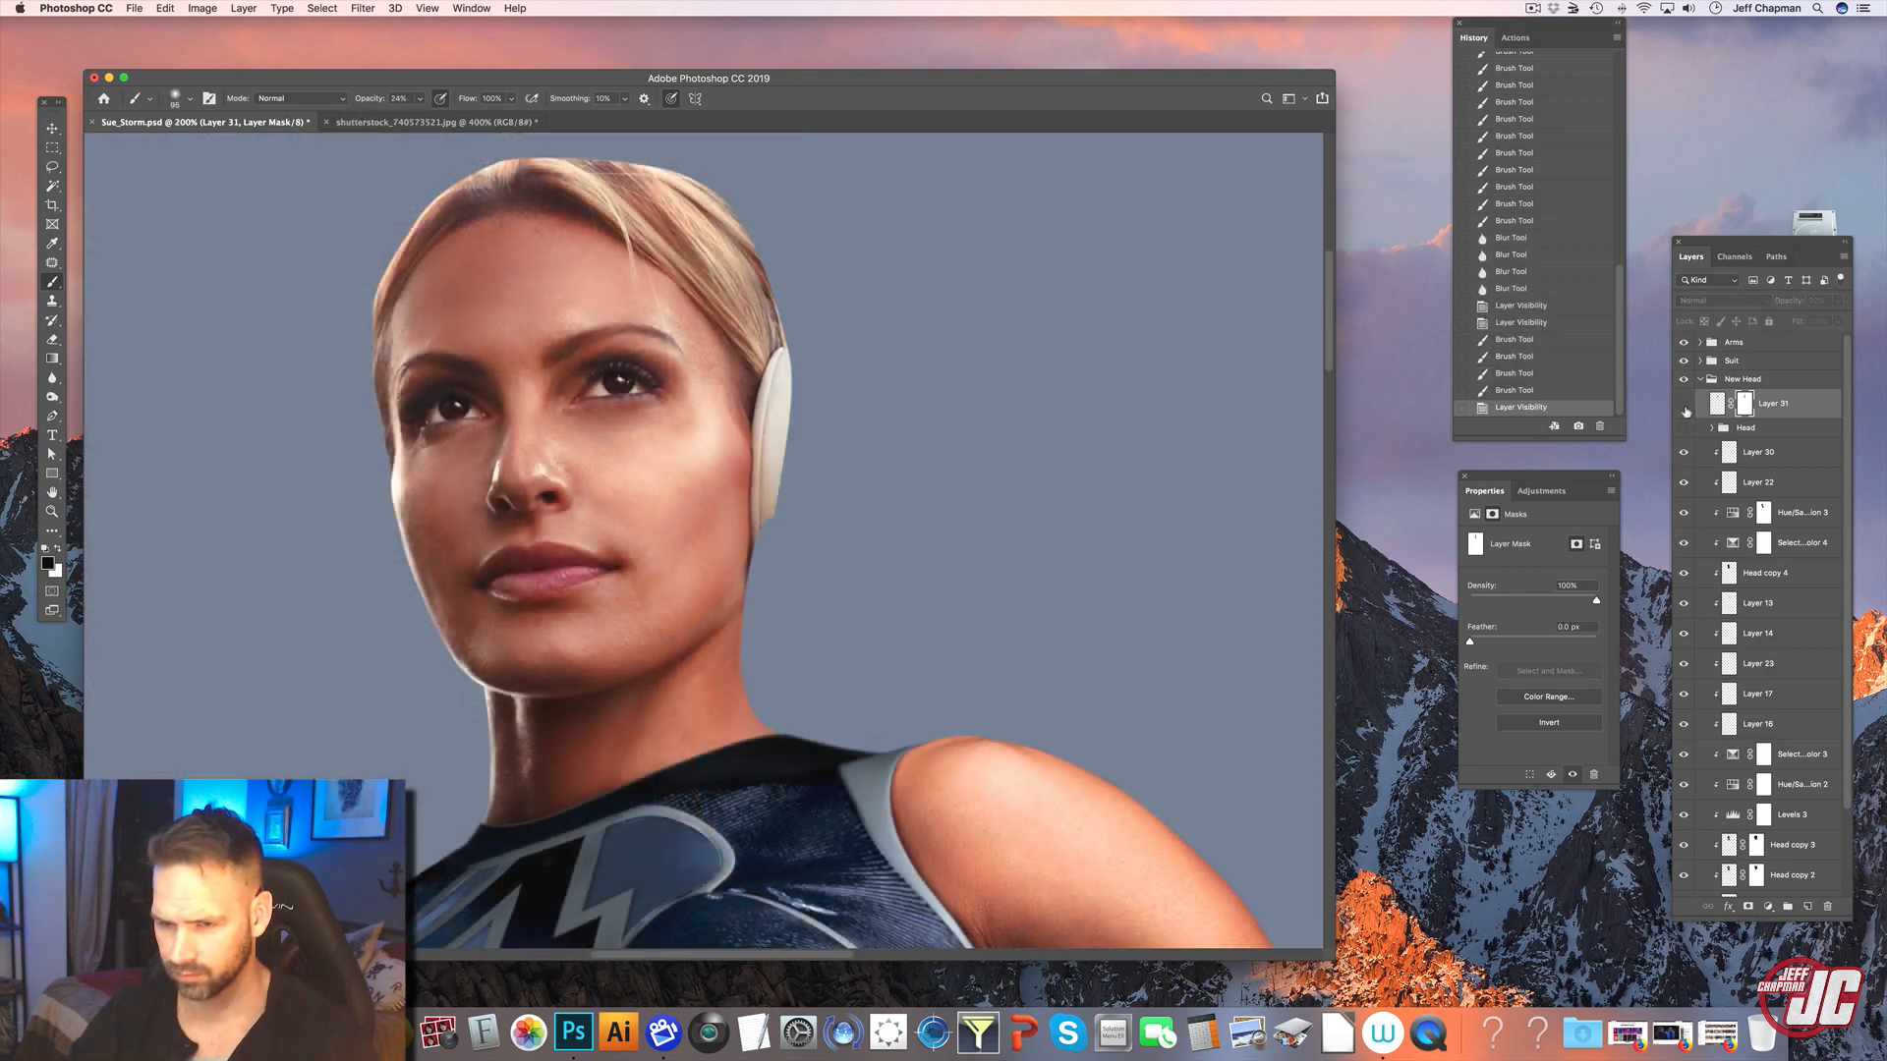
pyautogui.click(1682, 405)
# - Apply a Selective Color adjustment to the ear layer's pixels, raising Cyan in the Reds to +22%
pyautogui.click(1715, 404)
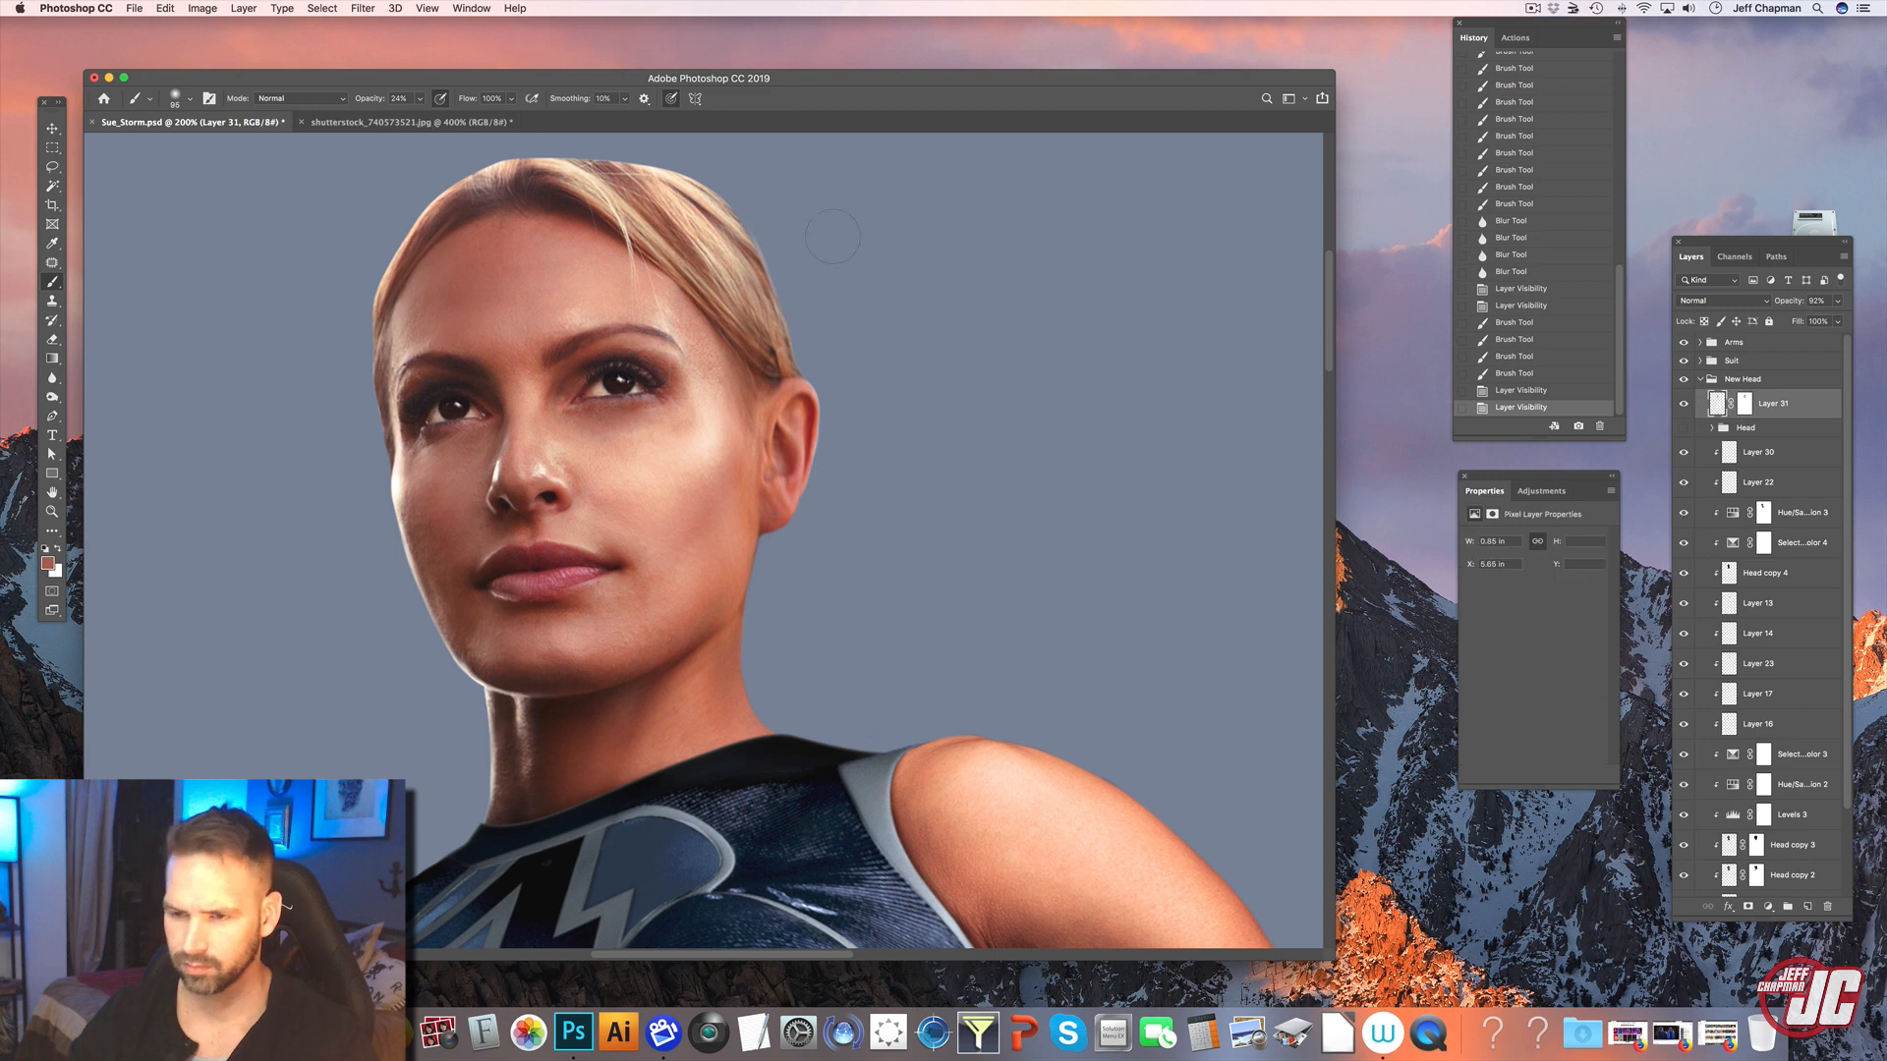
pyautogui.click(202, 7)
pyautogui.moveTo(245, 48)
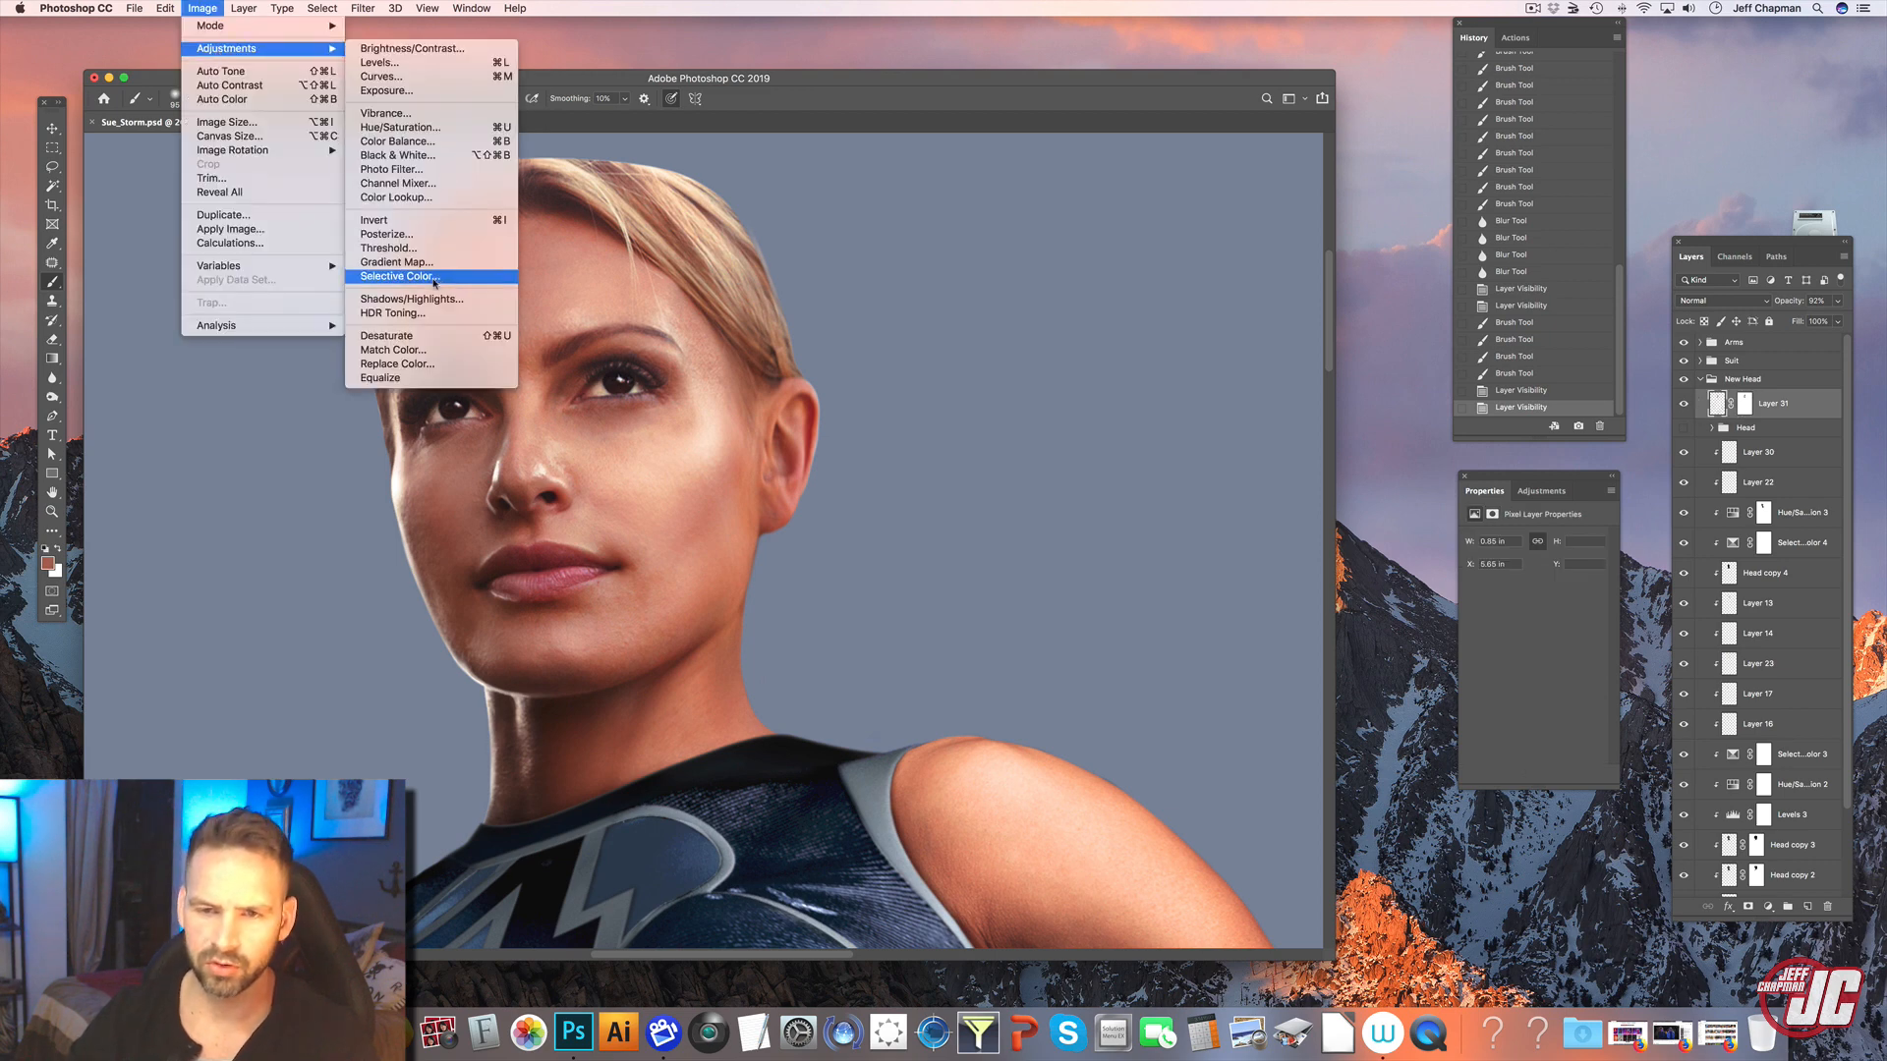
pyautogui.click(433, 275)
pyautogui.moveTo(984, 196); pyautogui.dragTo(1070, 197)
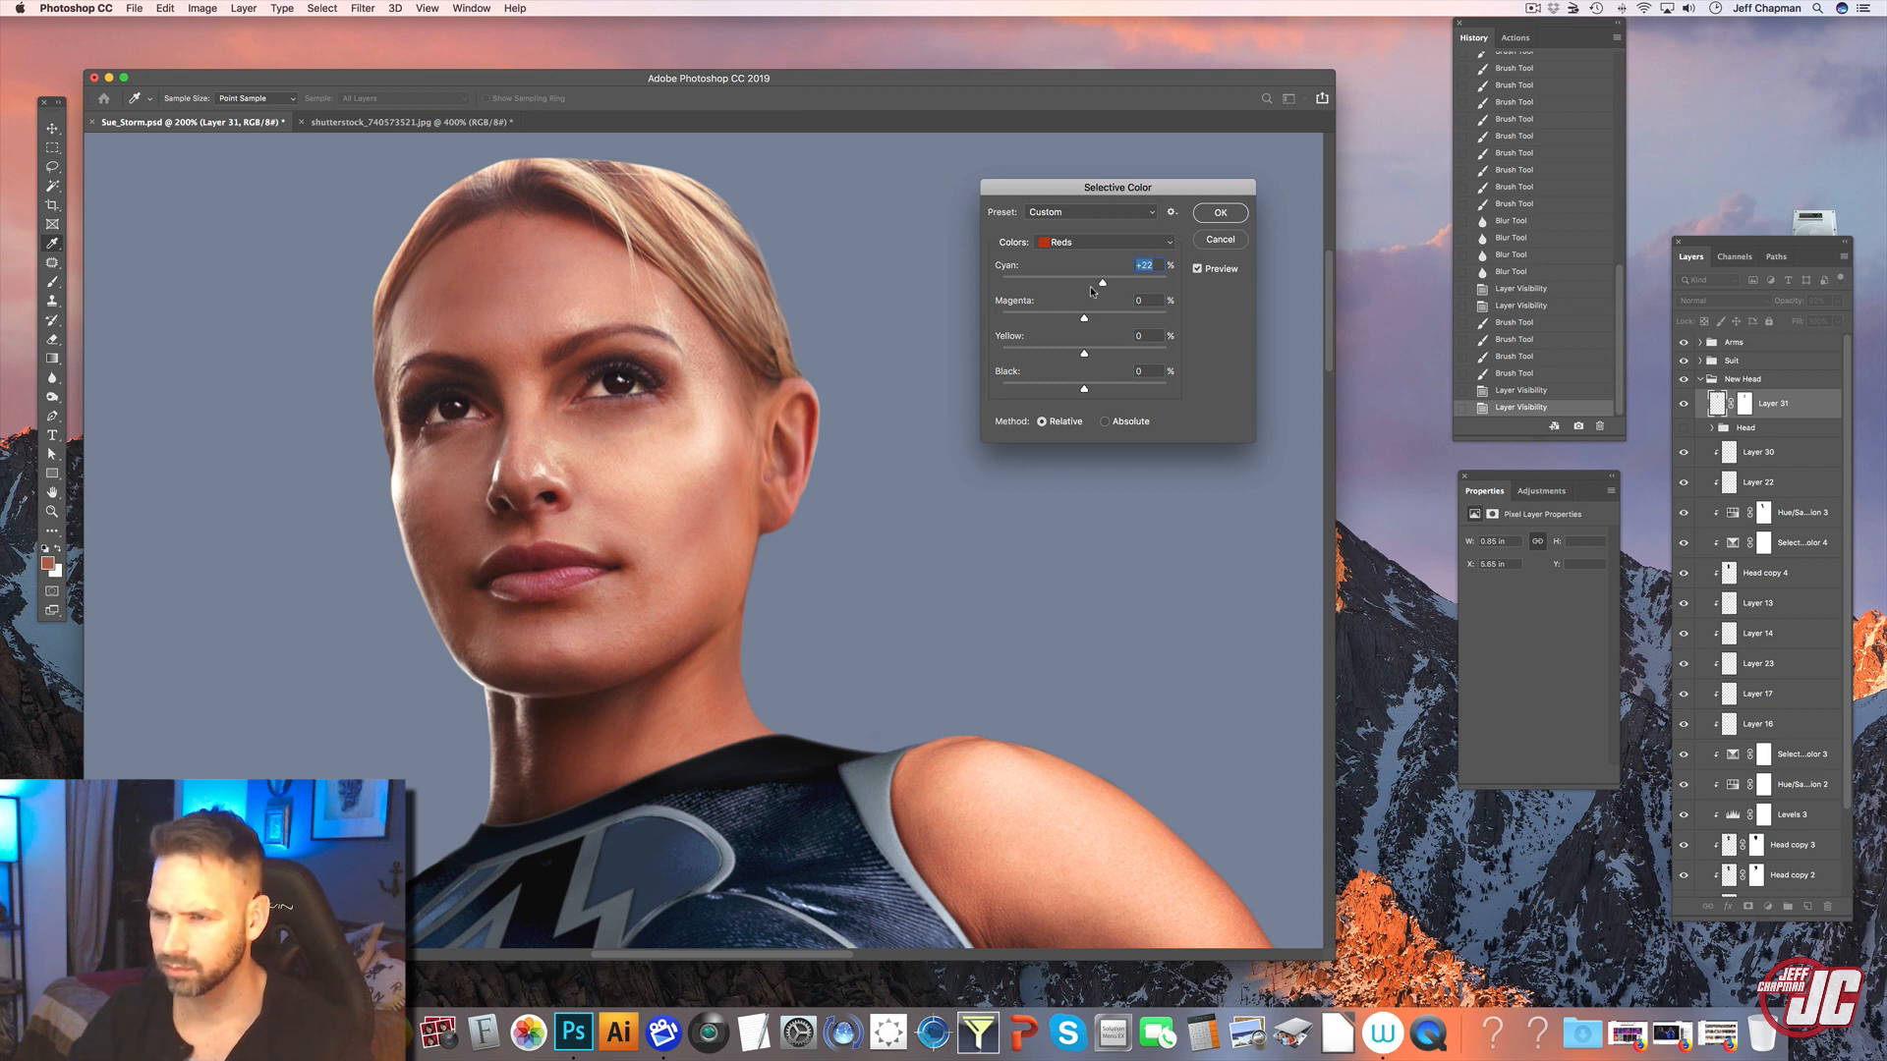
pyautogui.moveTo(1055, 290); pyautogui.dragTo(1092, 292)
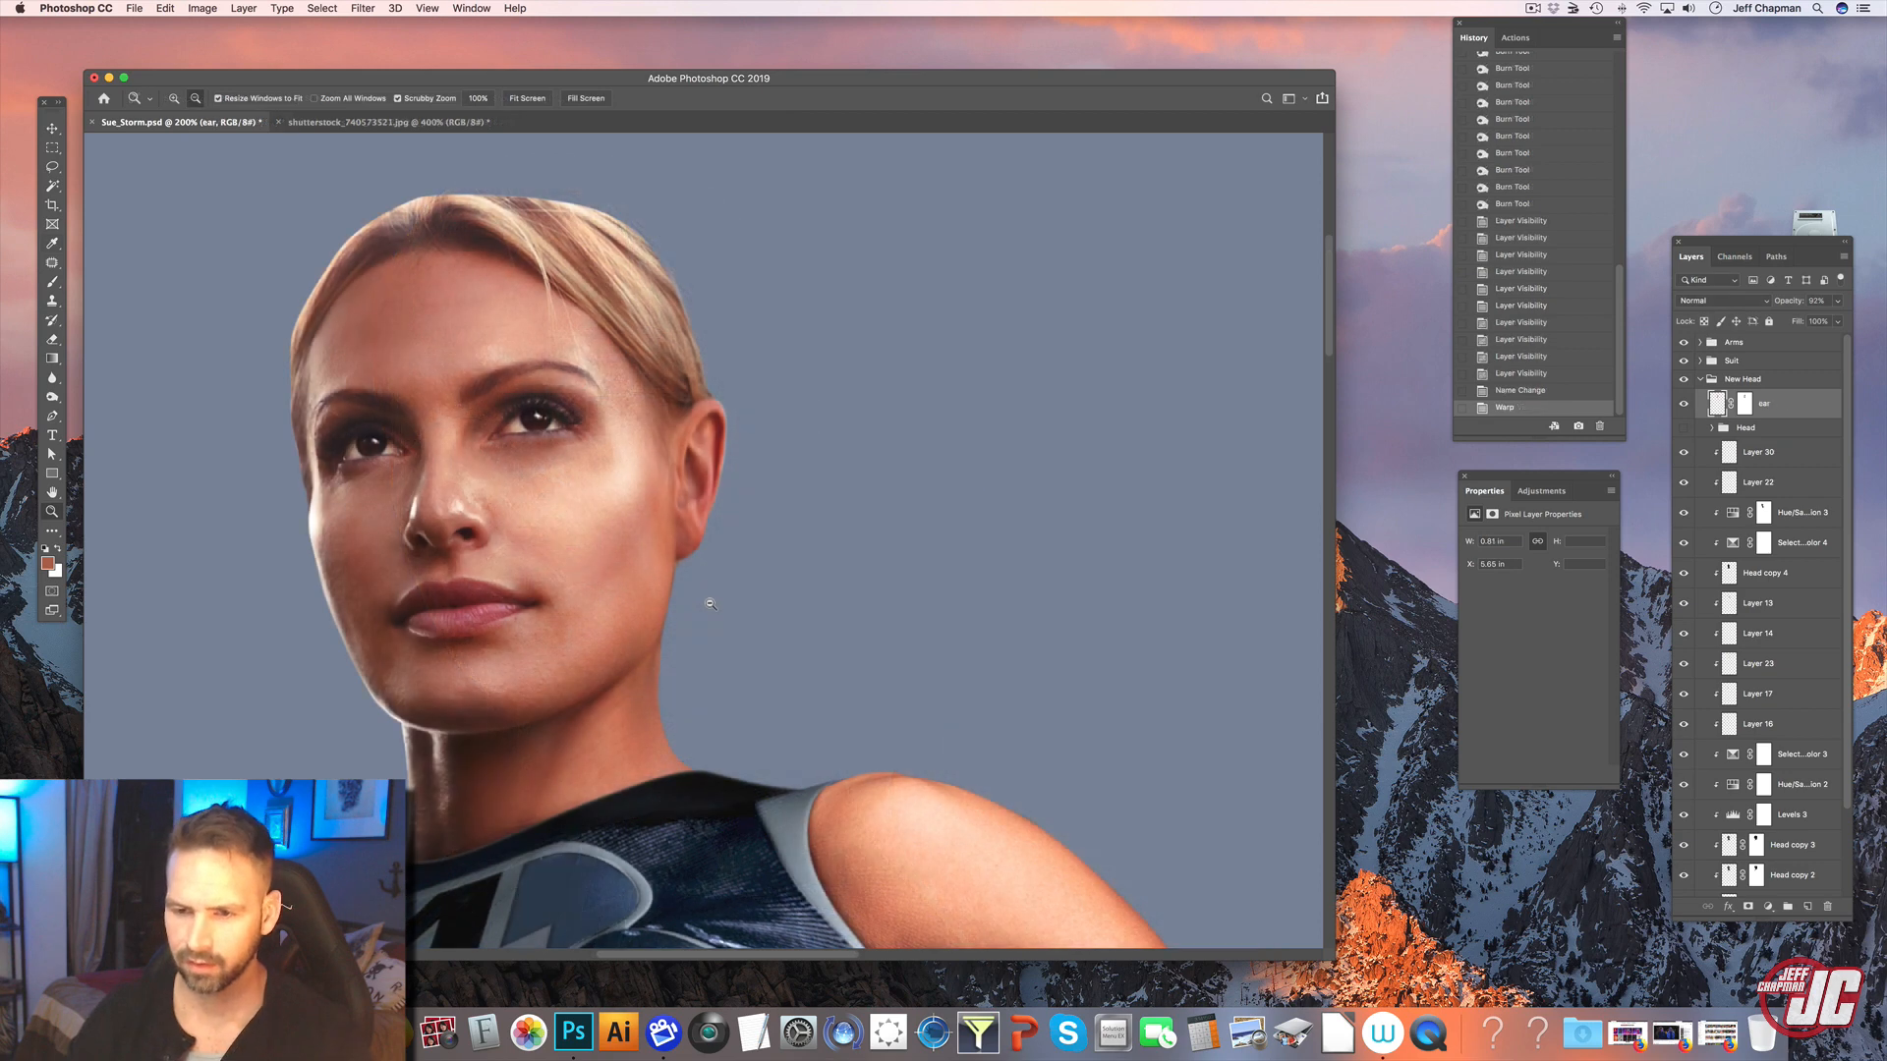
# - View more of the figure and place the Preview window of stock hair photos beside it, showing shutterstock_94986970.jpg
pyautogui.keyDown('alt'); pyautogui.click(693, 569); pyautogui.keyUp('alt')
pyautogui.scroll(-3, 723, 617)
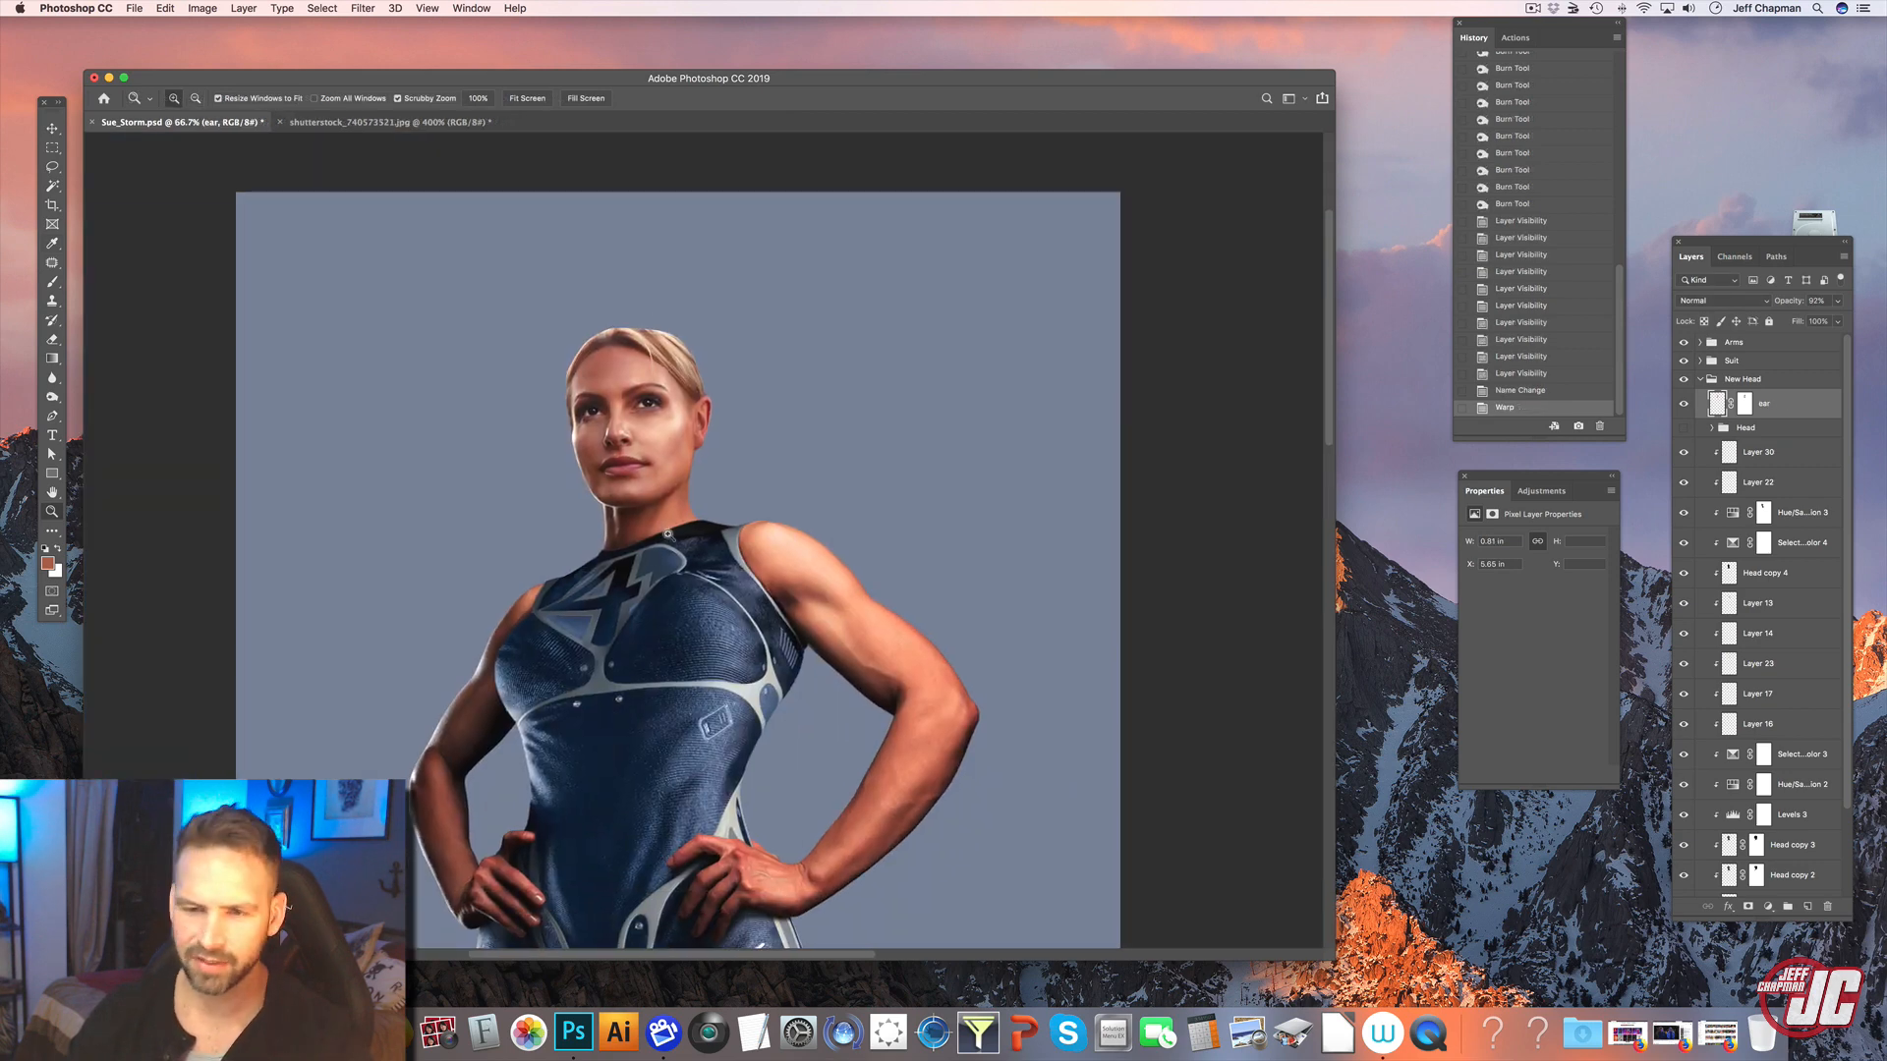
pyautogui.moveTo(777, 573); pyautogui.dragTo(757, 461)
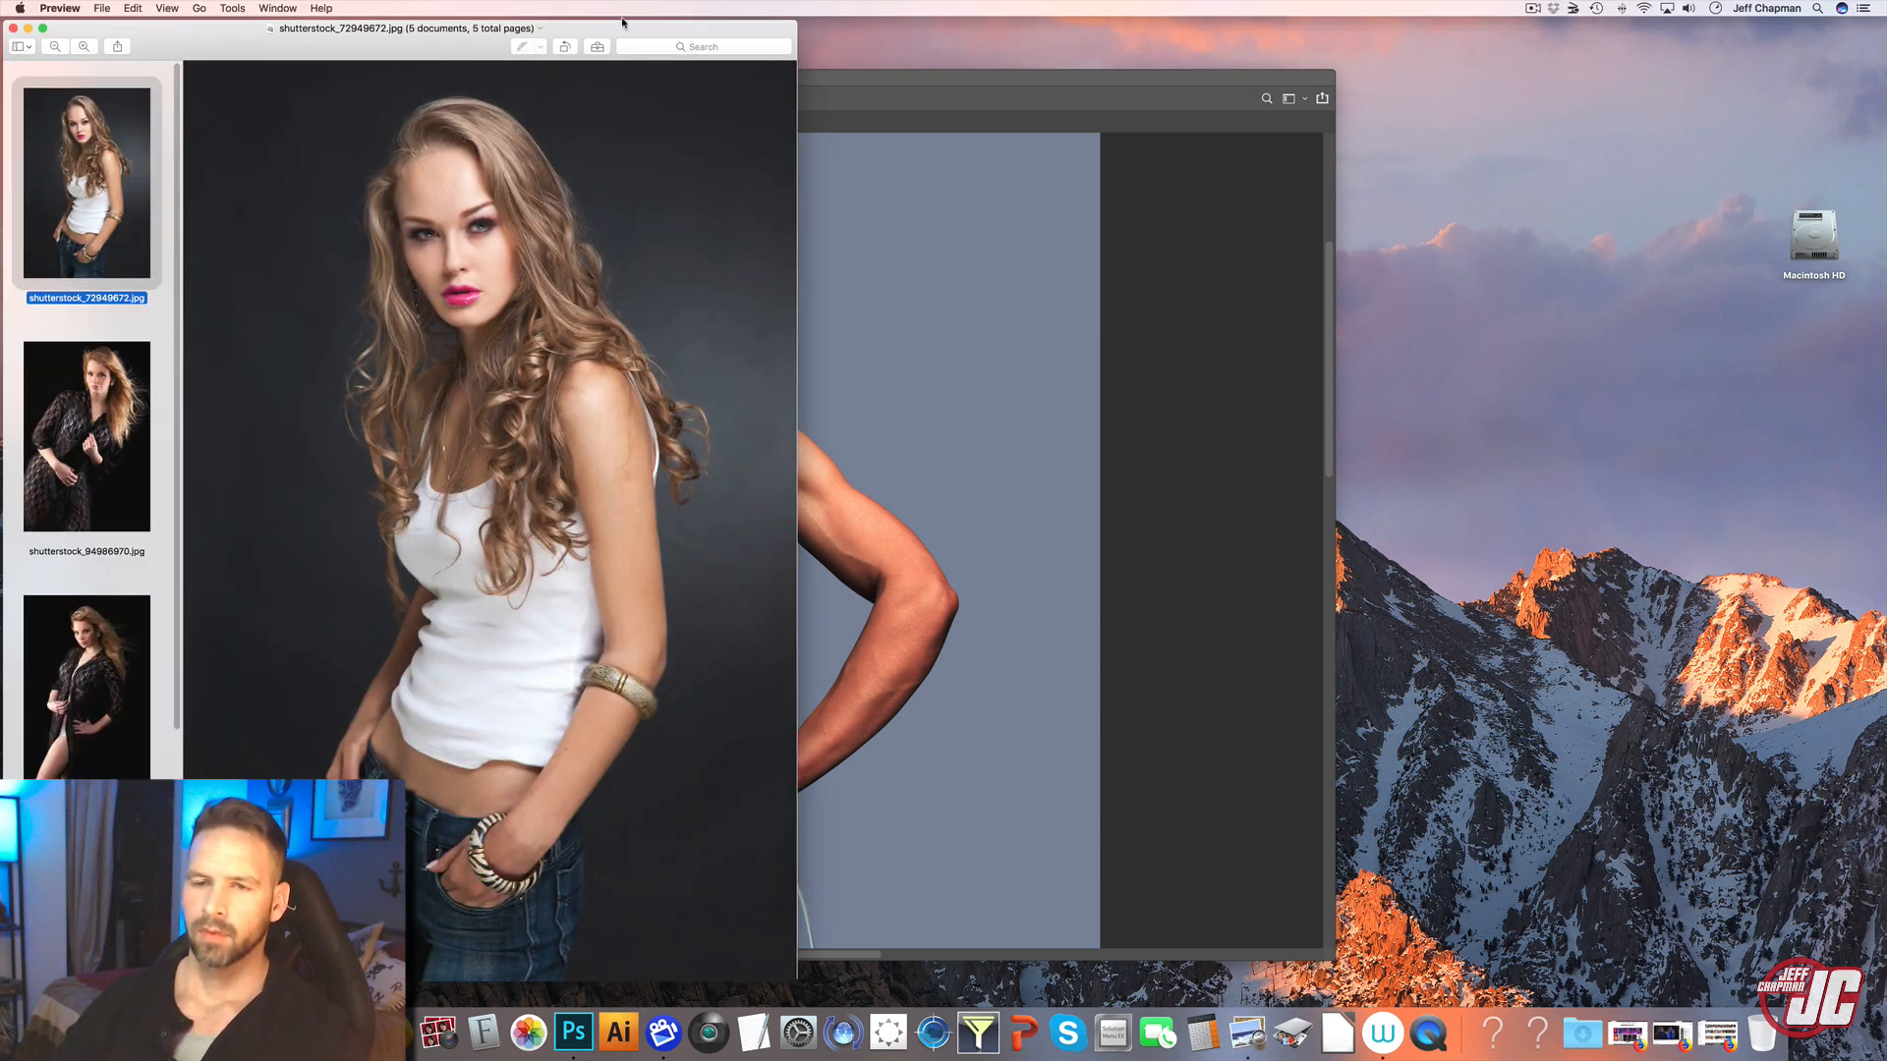
pyautogui.moveTo(622, 22); pyautogui.dragTo(1452, 18)
pyautogui.click(969, 373)
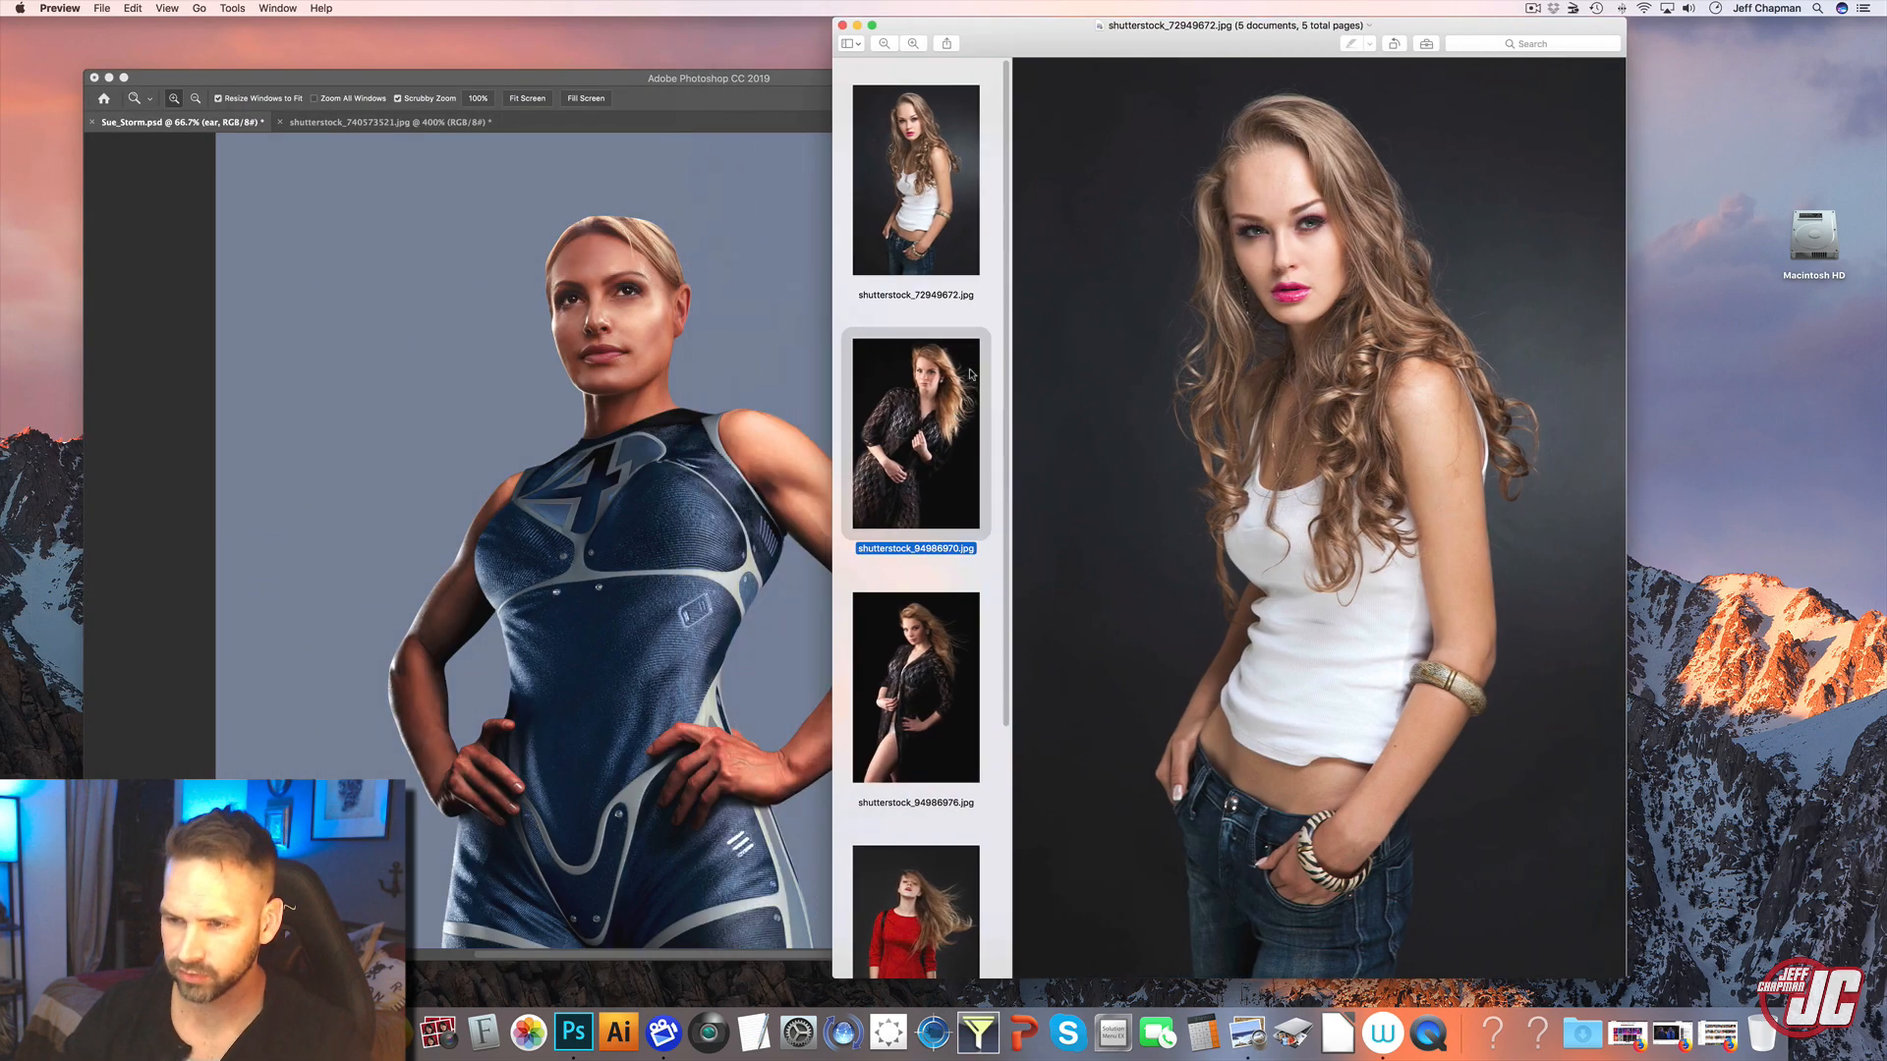
pyautogui.moveTo(1008, 354); pyautogui.dragTo(1043, 596)
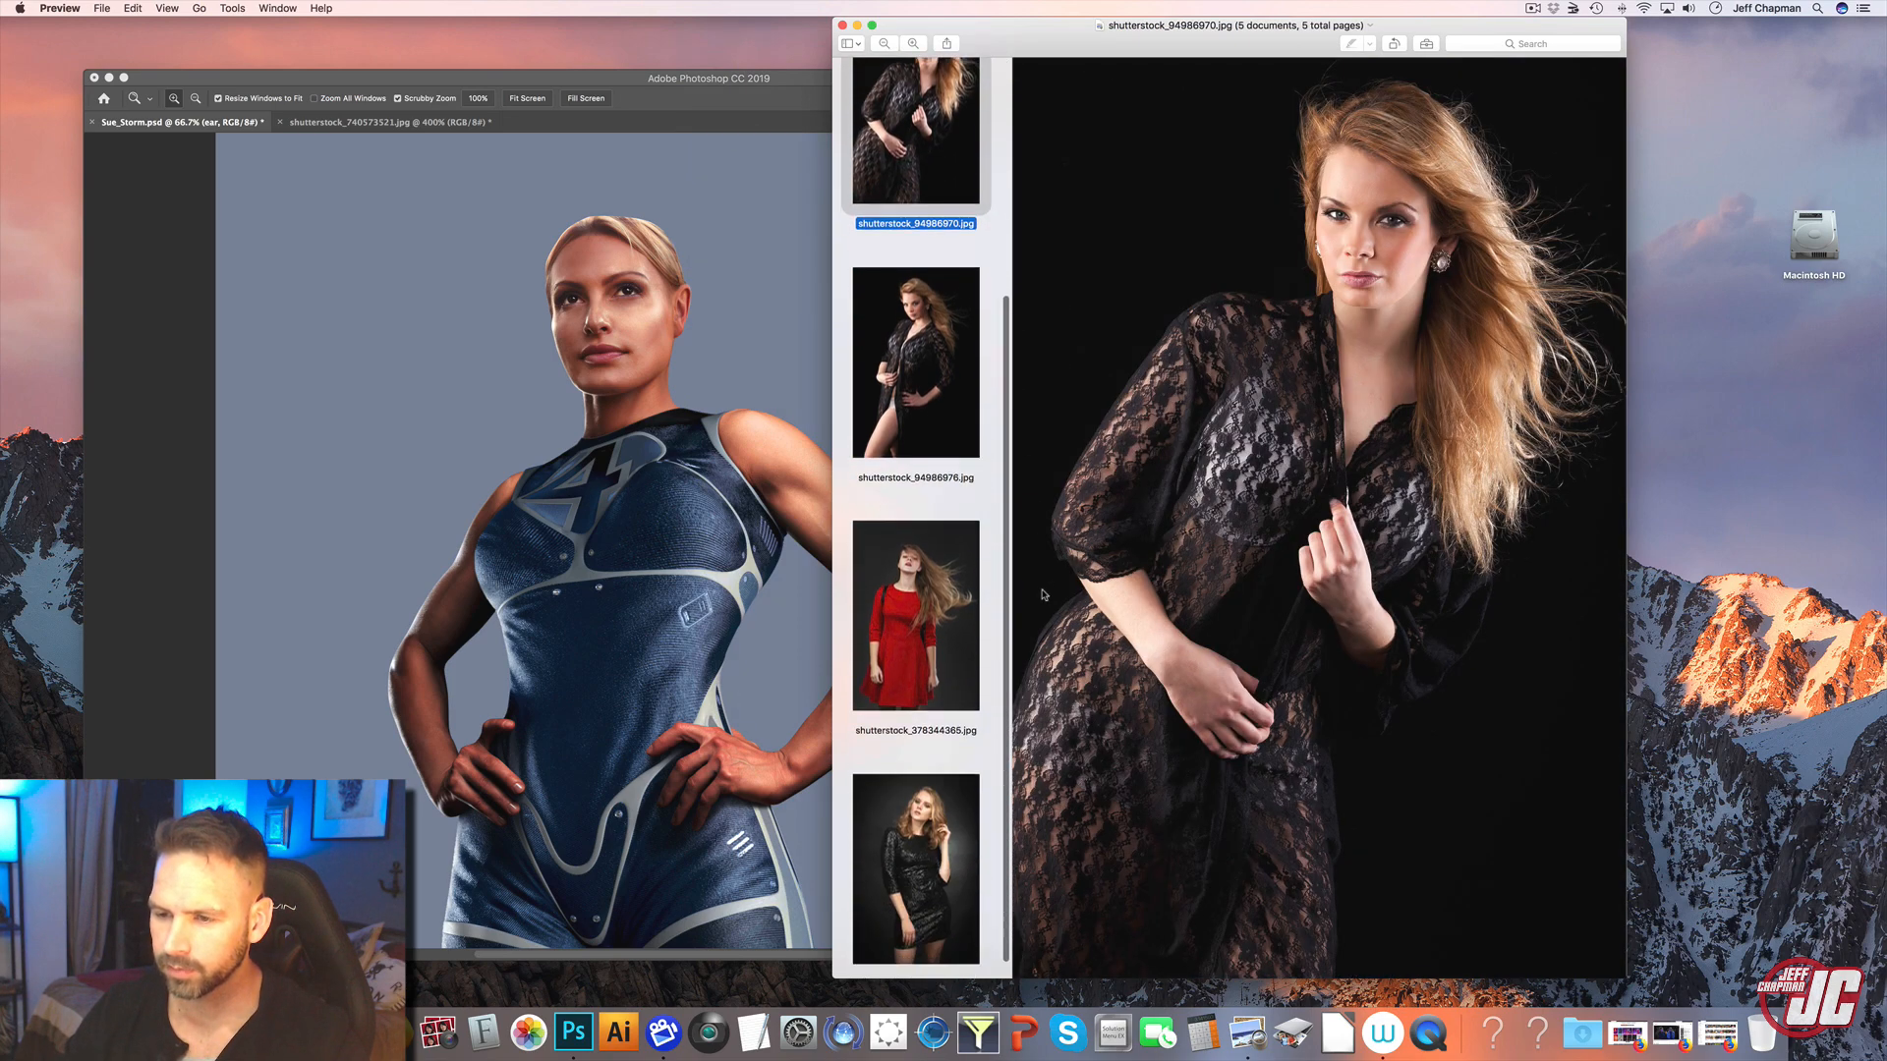
pyautogui.scroll(-1, 925, 558)
pyautogui.click(799, 77)
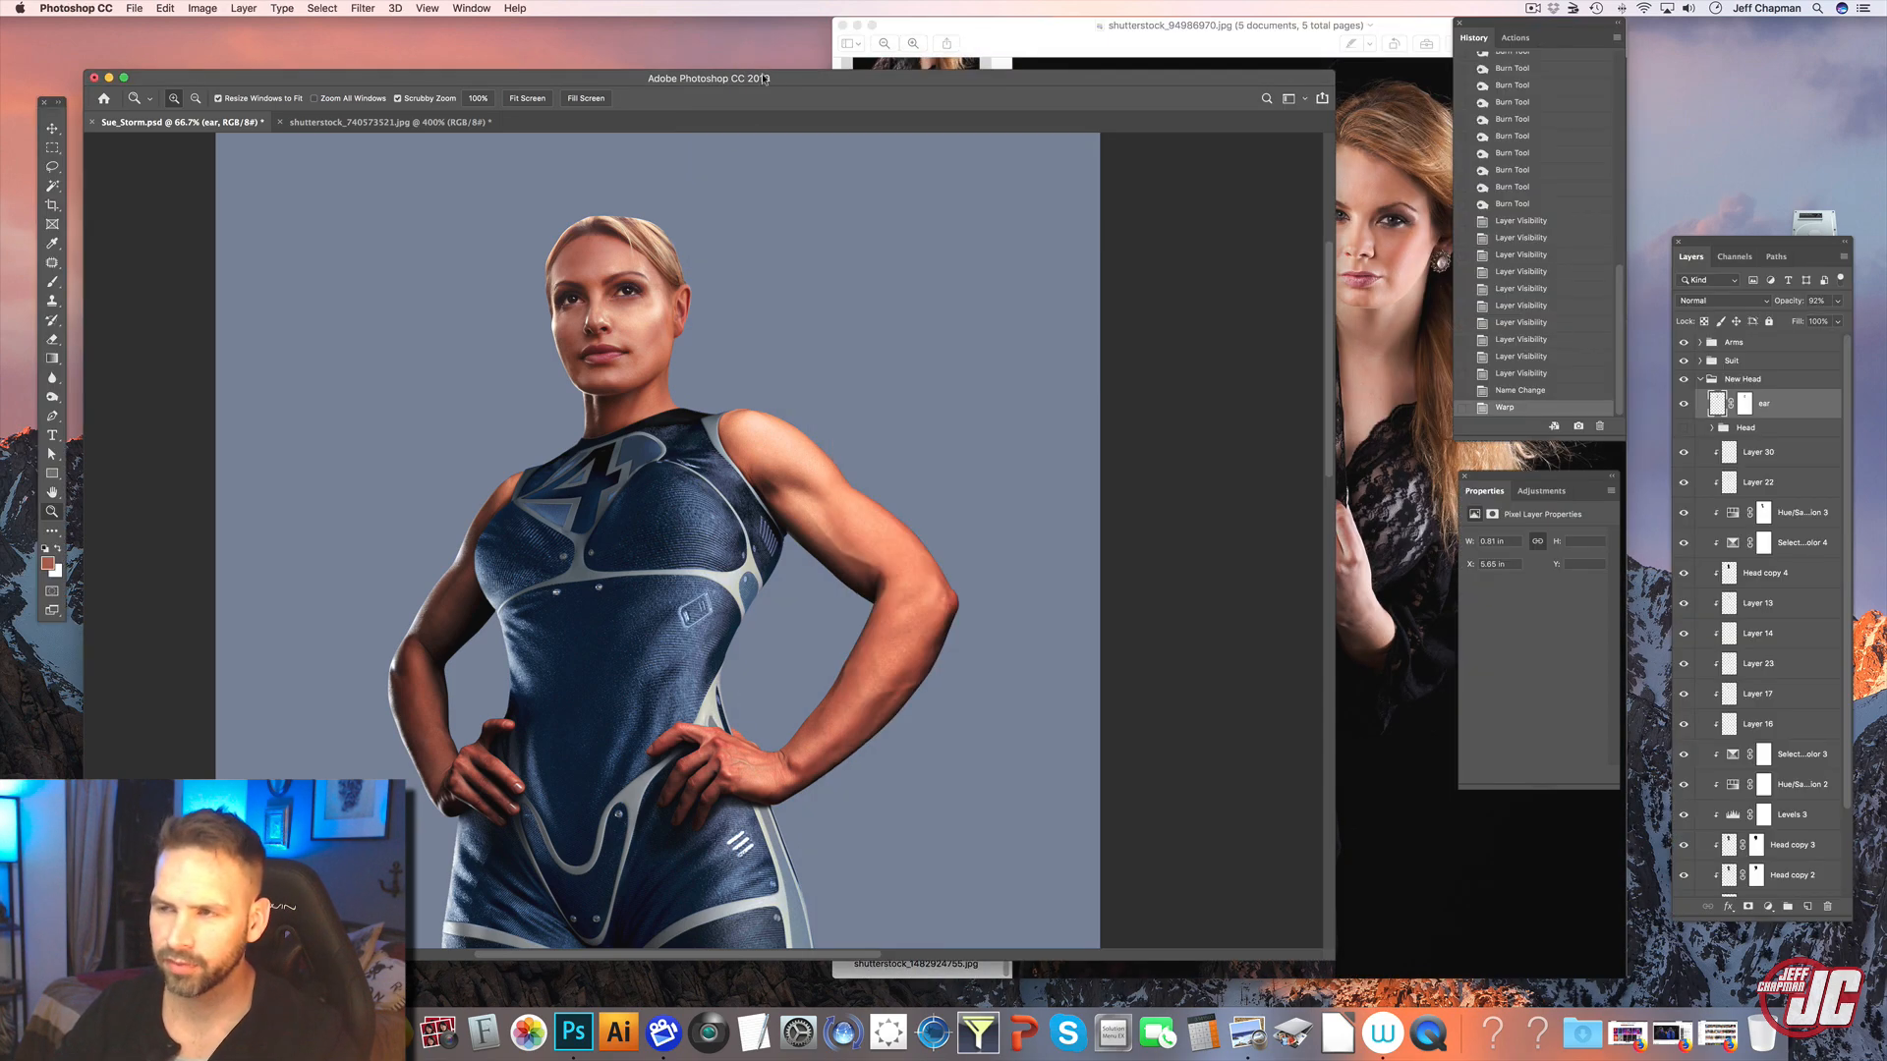
pyautogui.click(1270, 44)
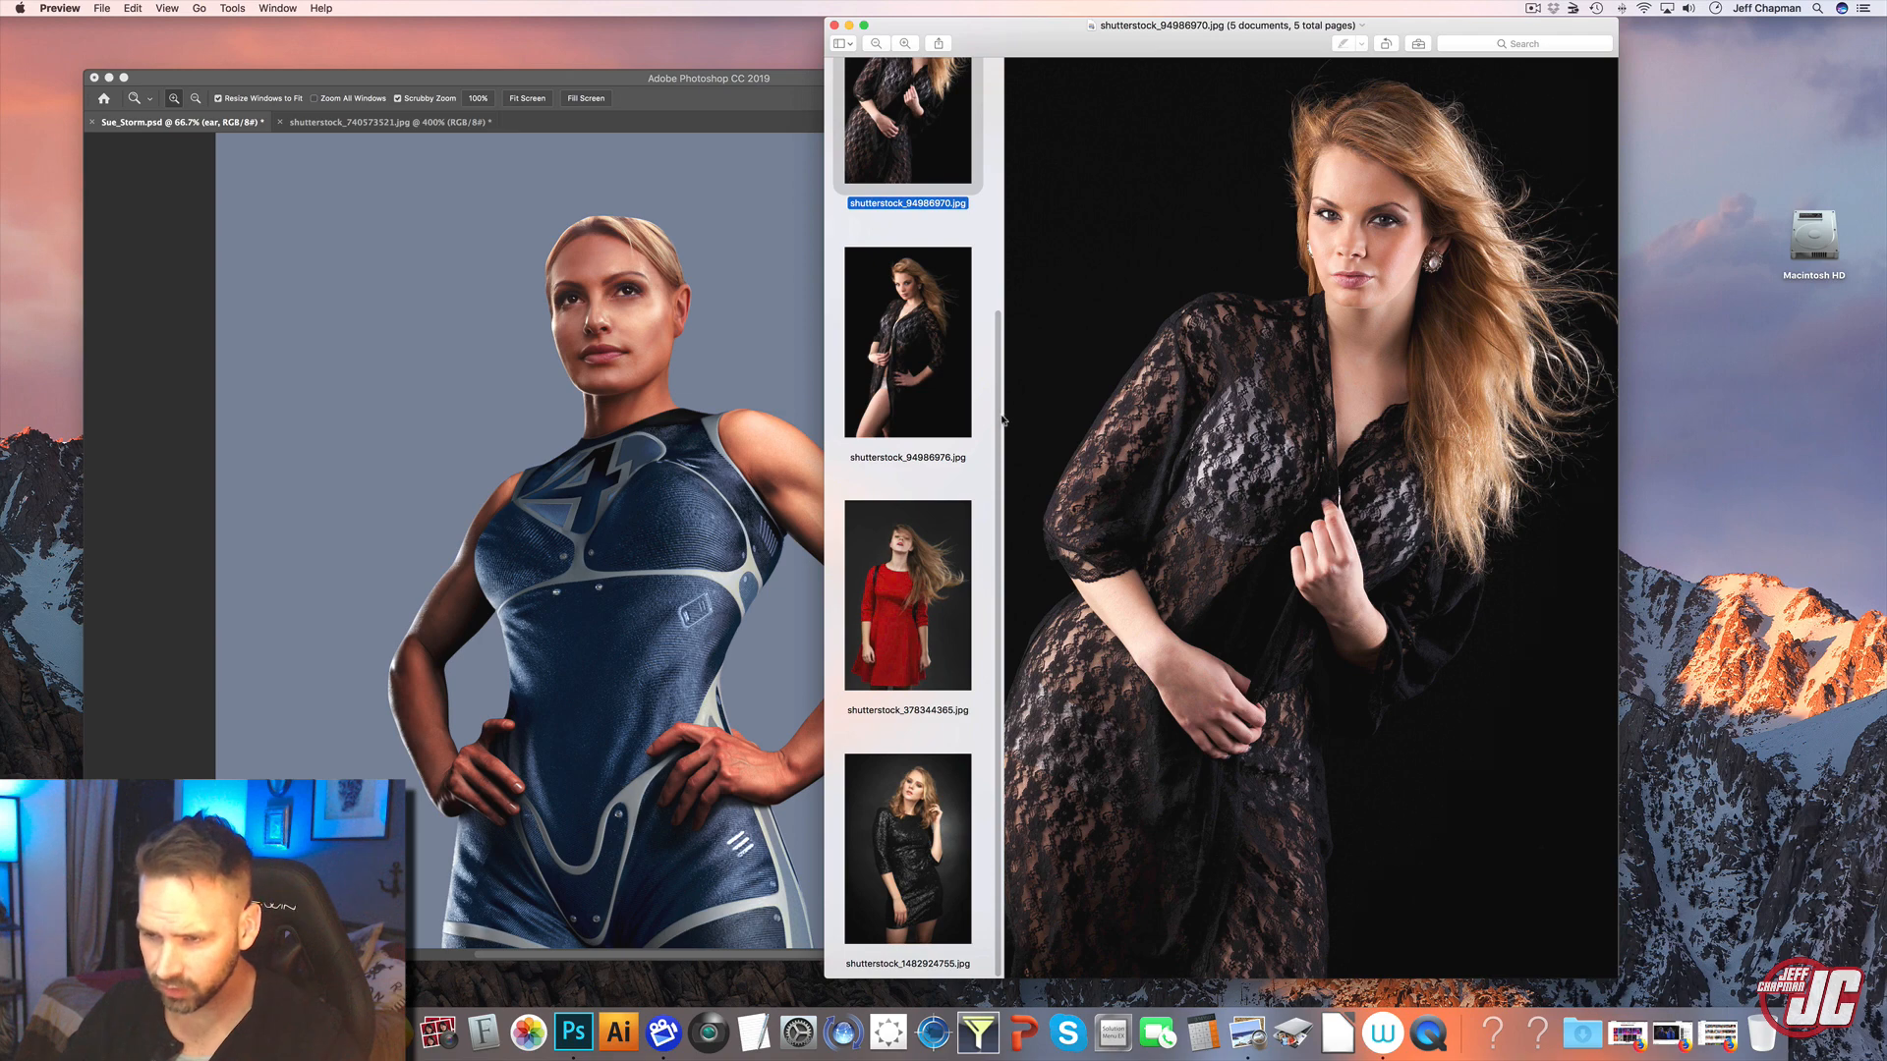
# - Compare the other stock hair photos with the figure, ending on shutterstock_72949672.jpg
pyautogui.click(931, 803)
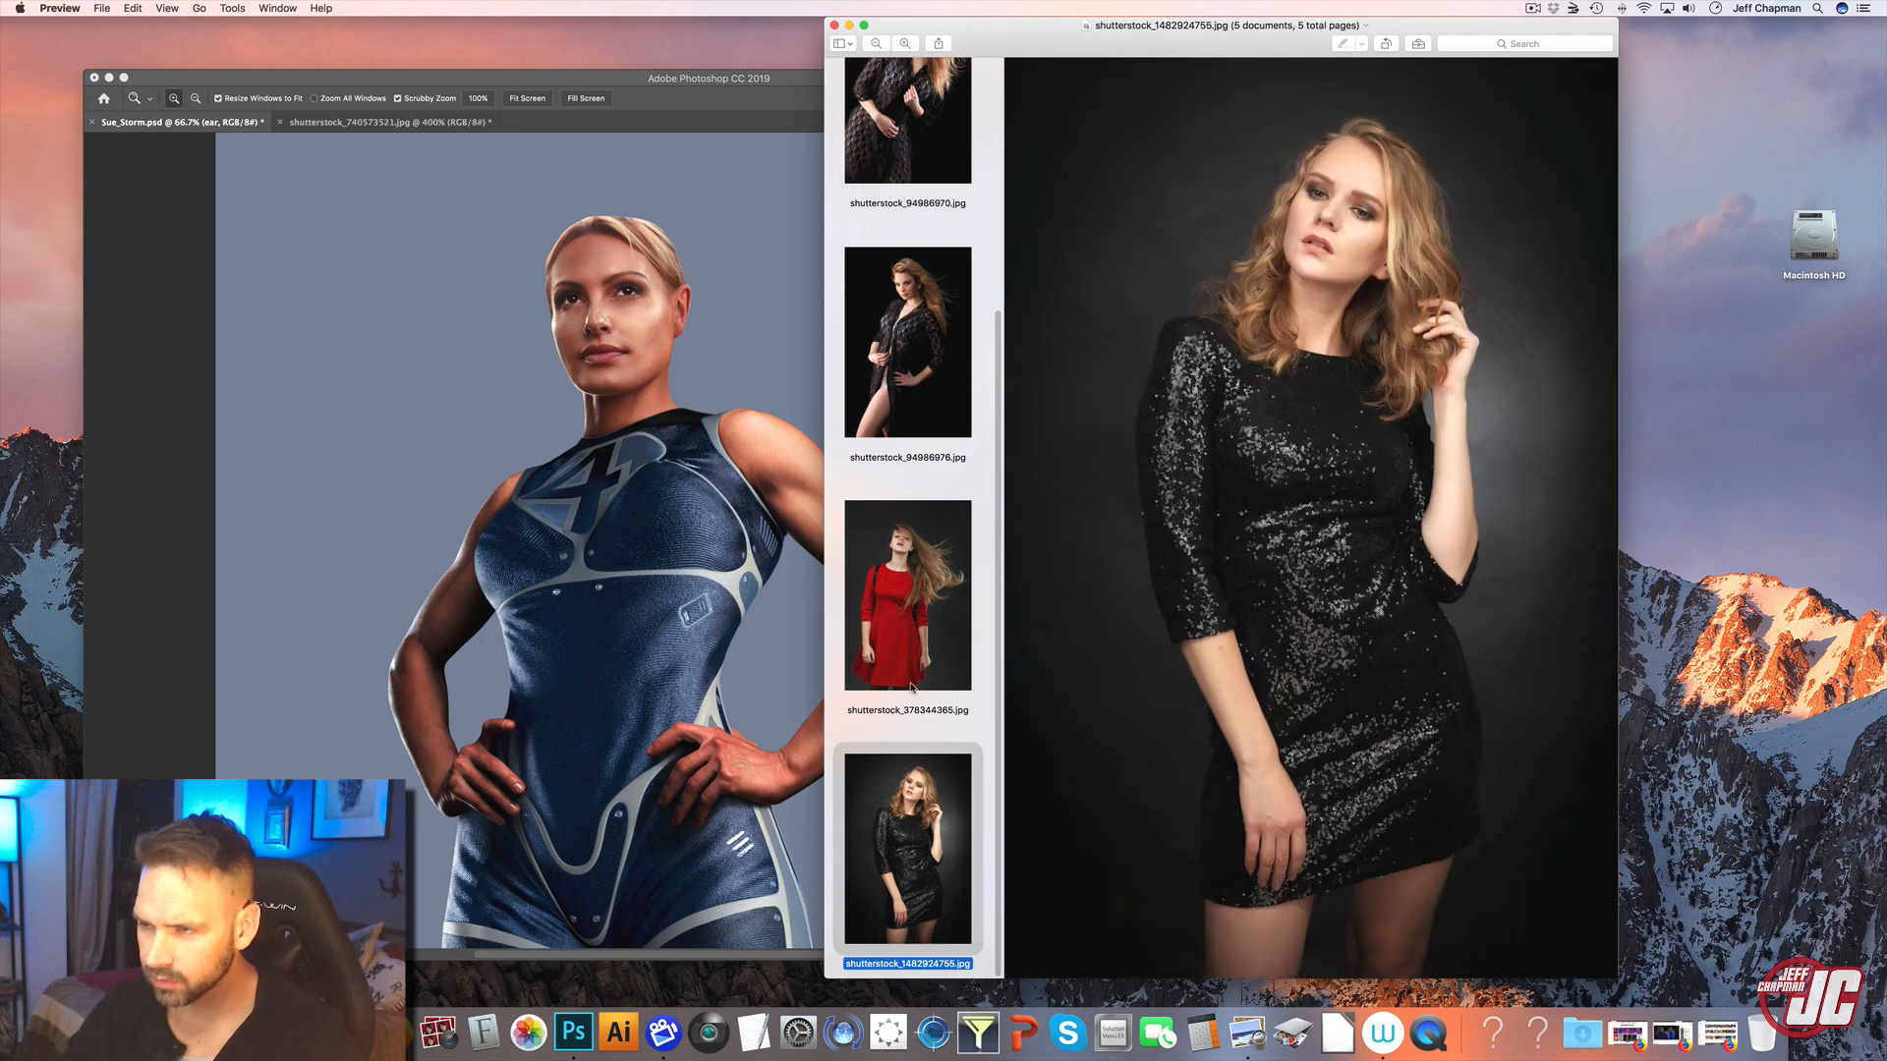
pyautogui.click(892, 644)
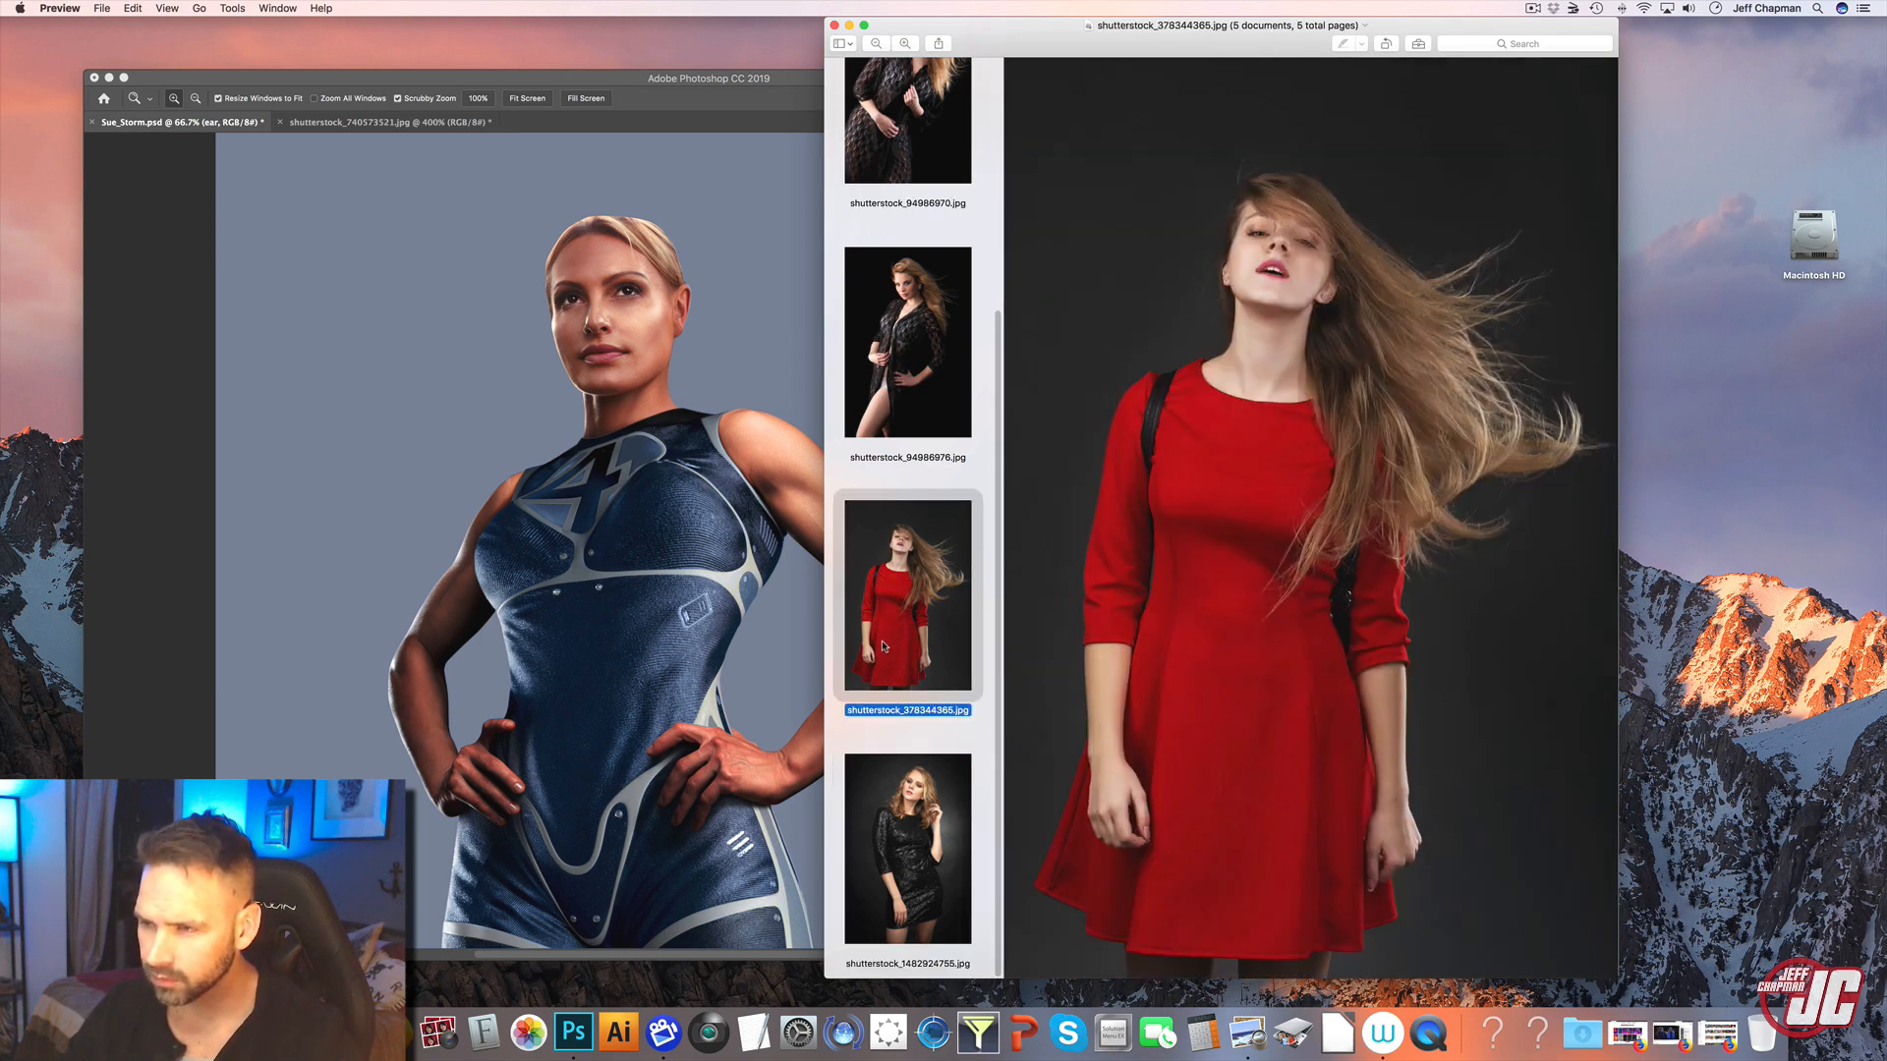
pyautogui.click(888, 373)
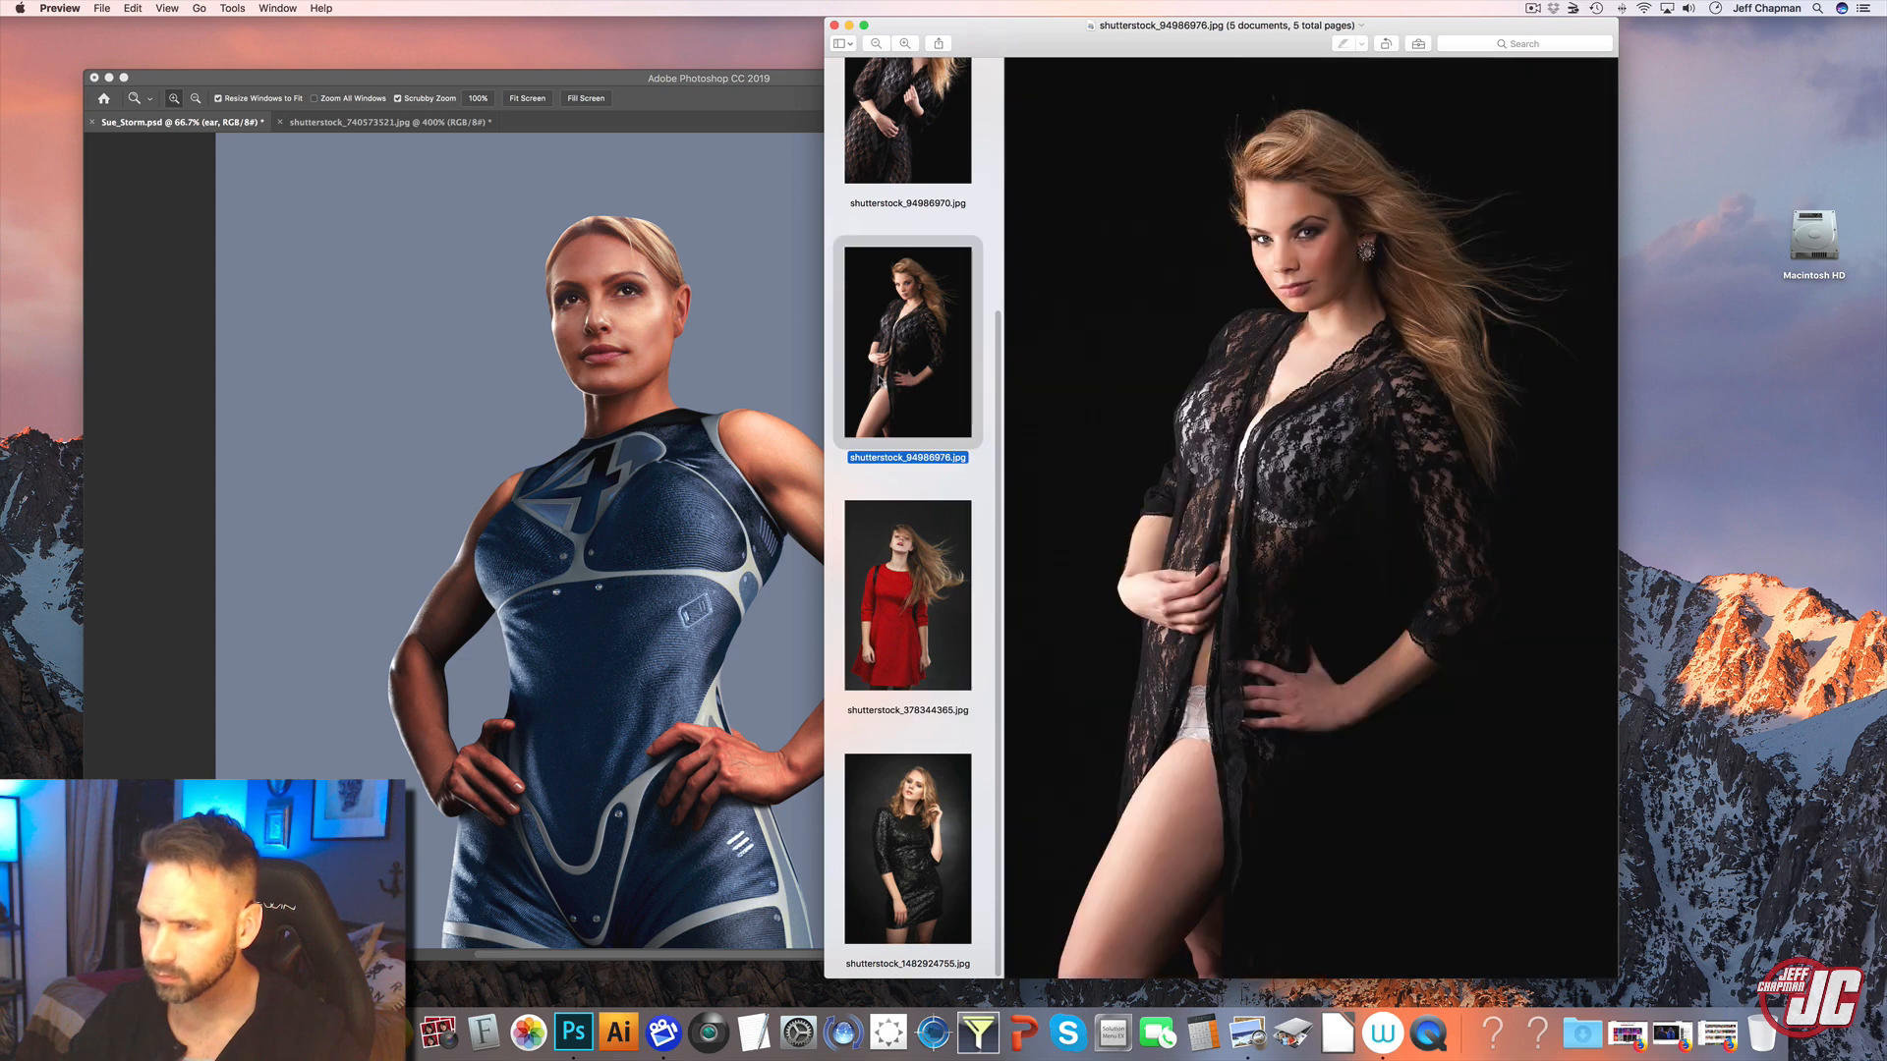
pyautogui.scroll(3, 978, 295)
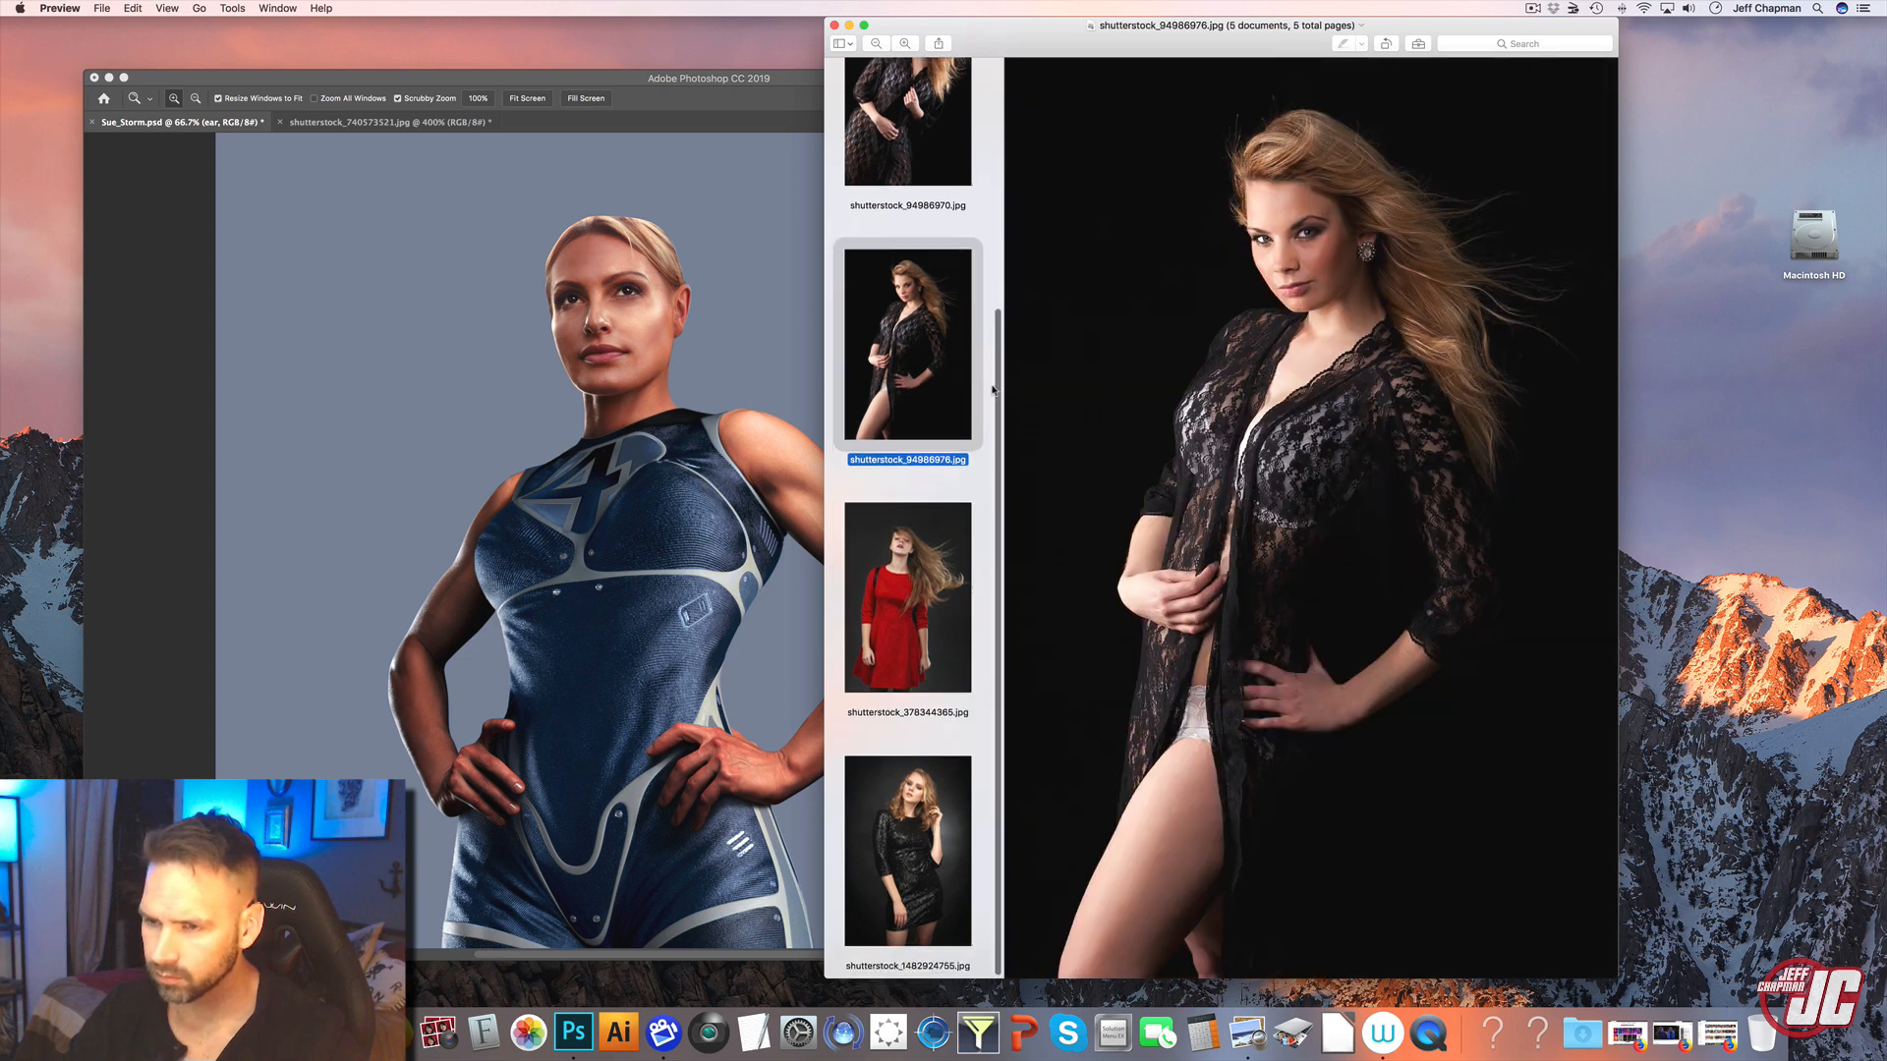
pyautogui.click(978, 282)
pyautogui.scroll(3, 983, 177)
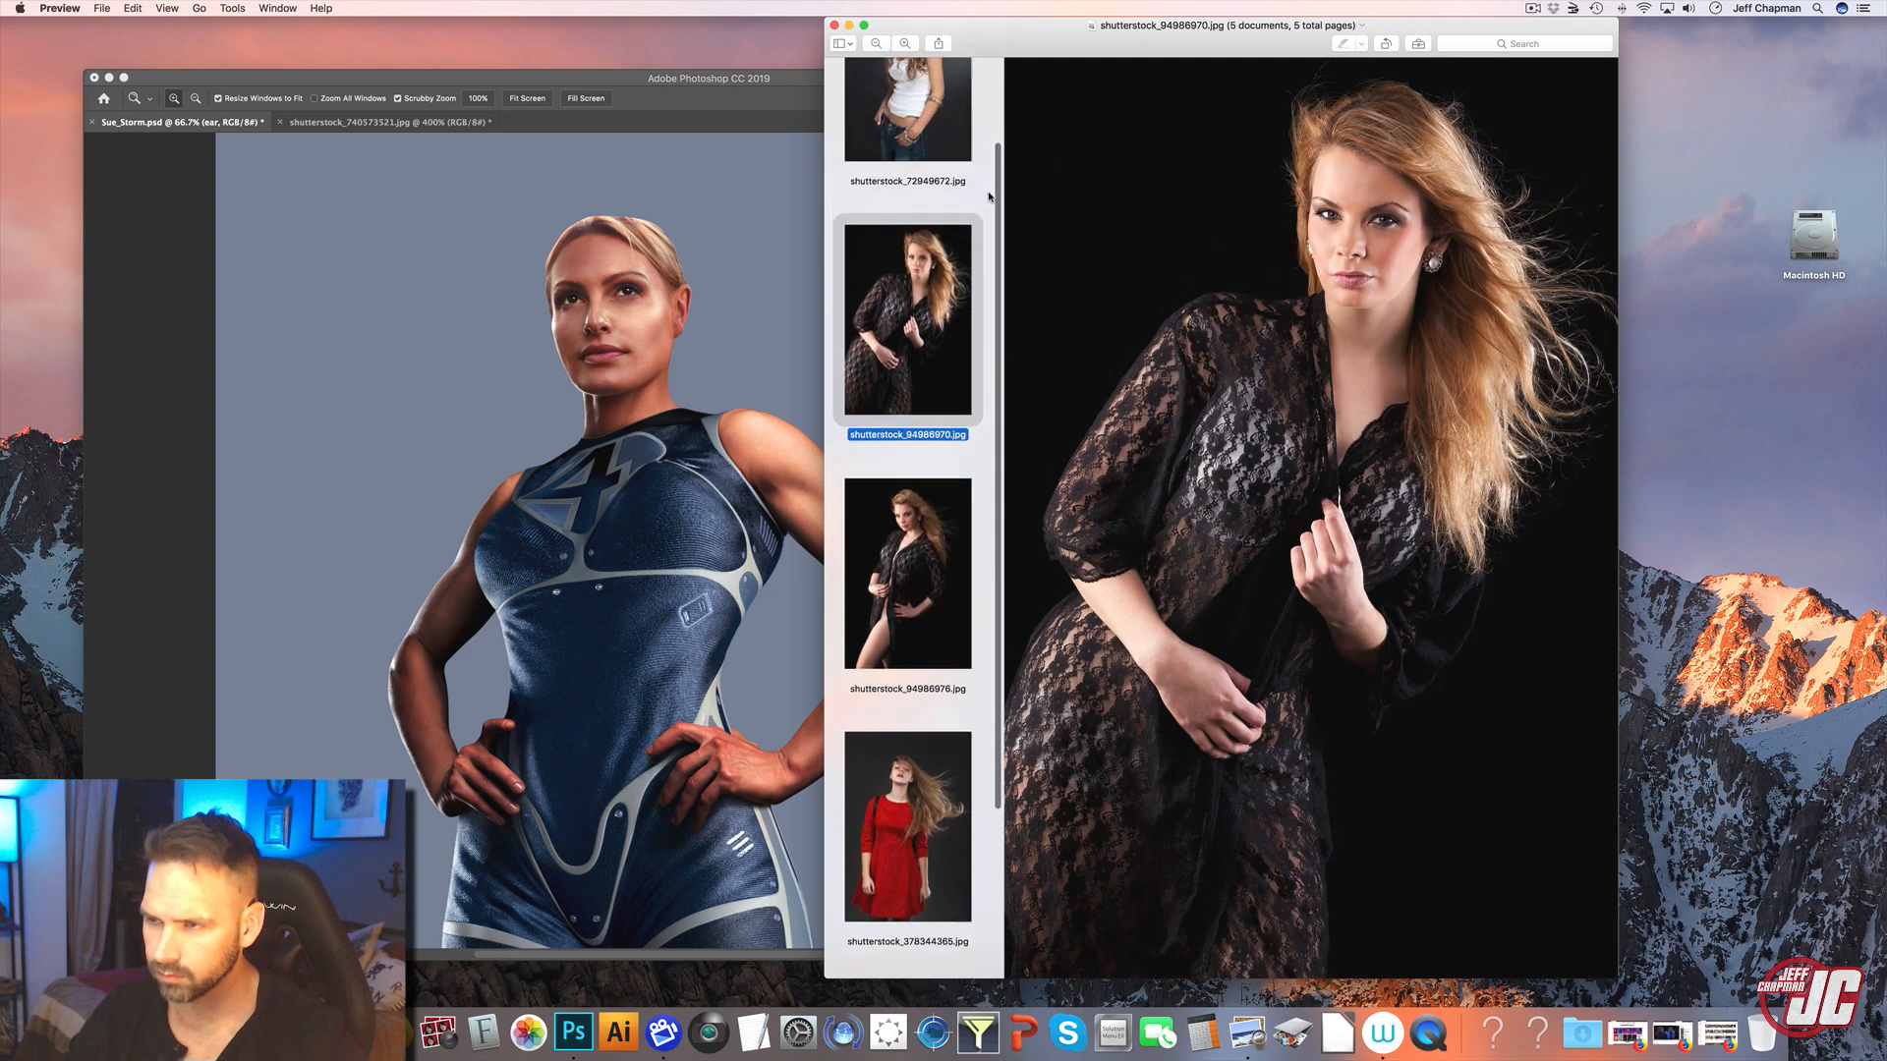
pyautogui.click(987, 172)
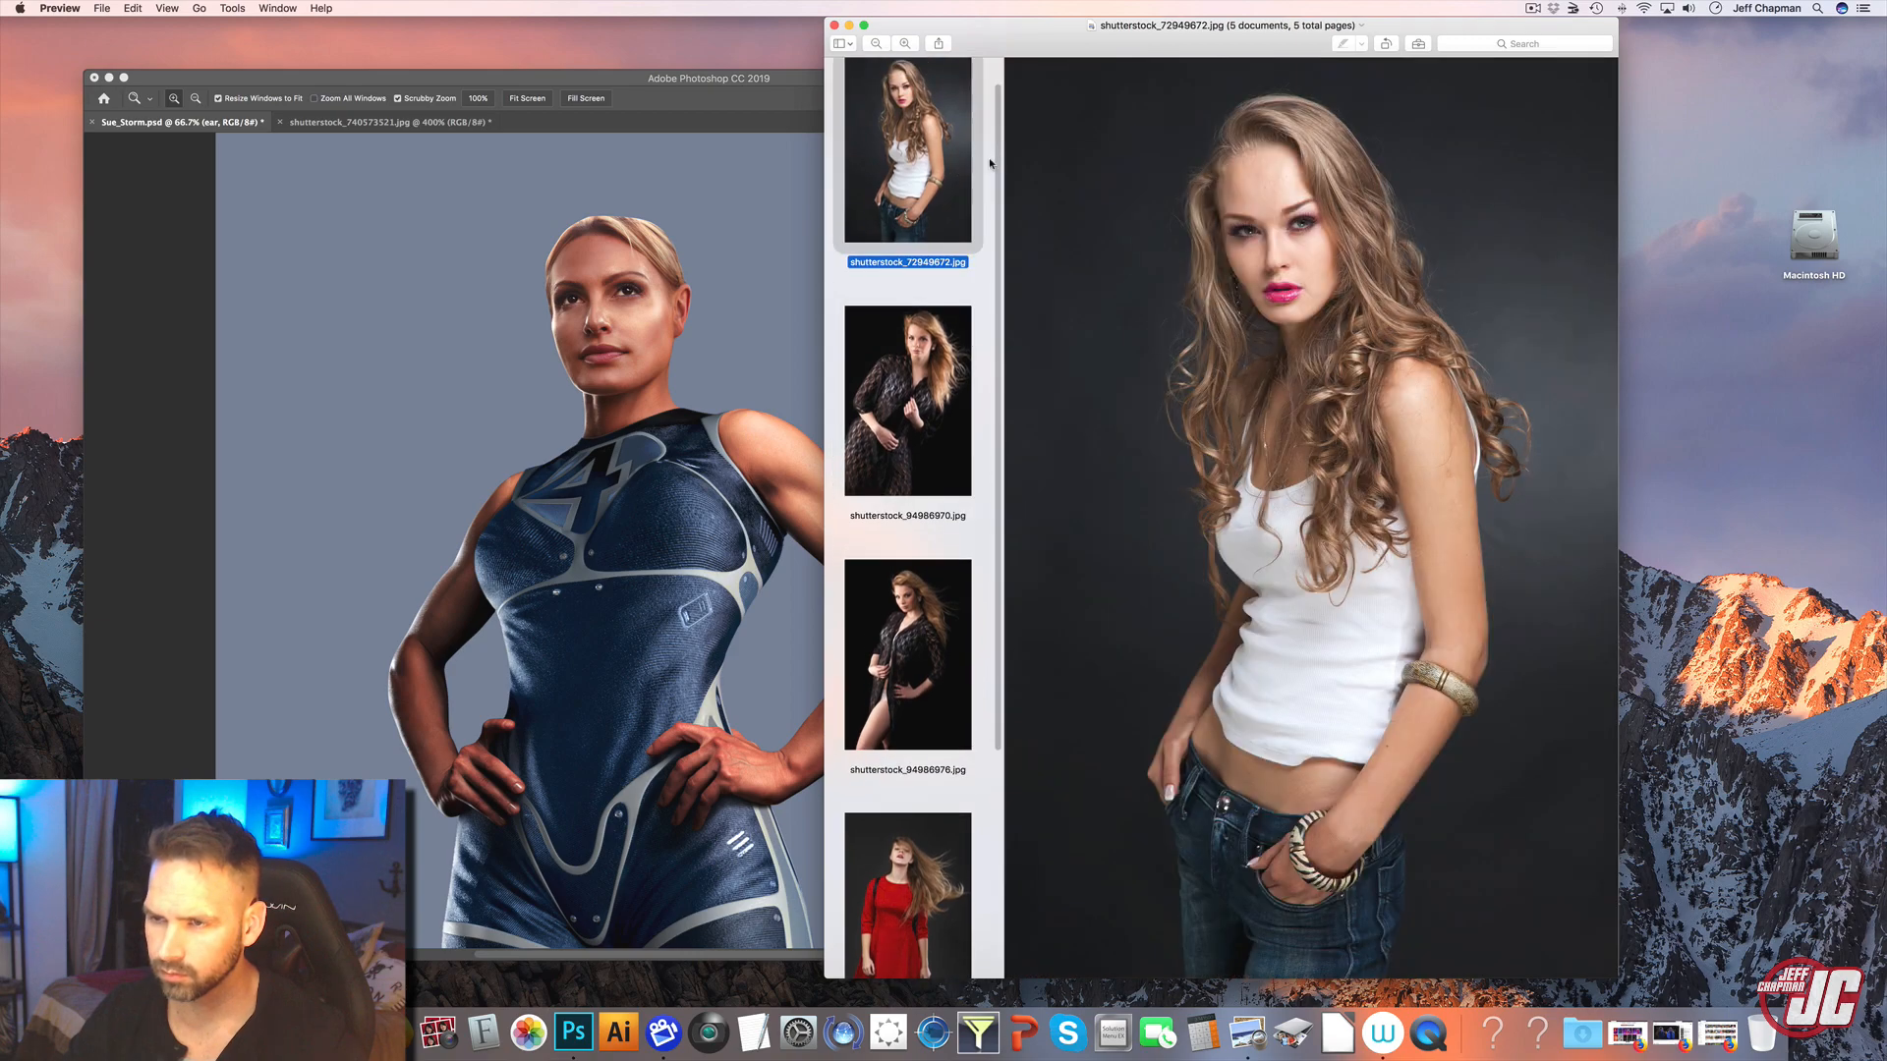
pyautogui.scroll(-5, 997, 197)
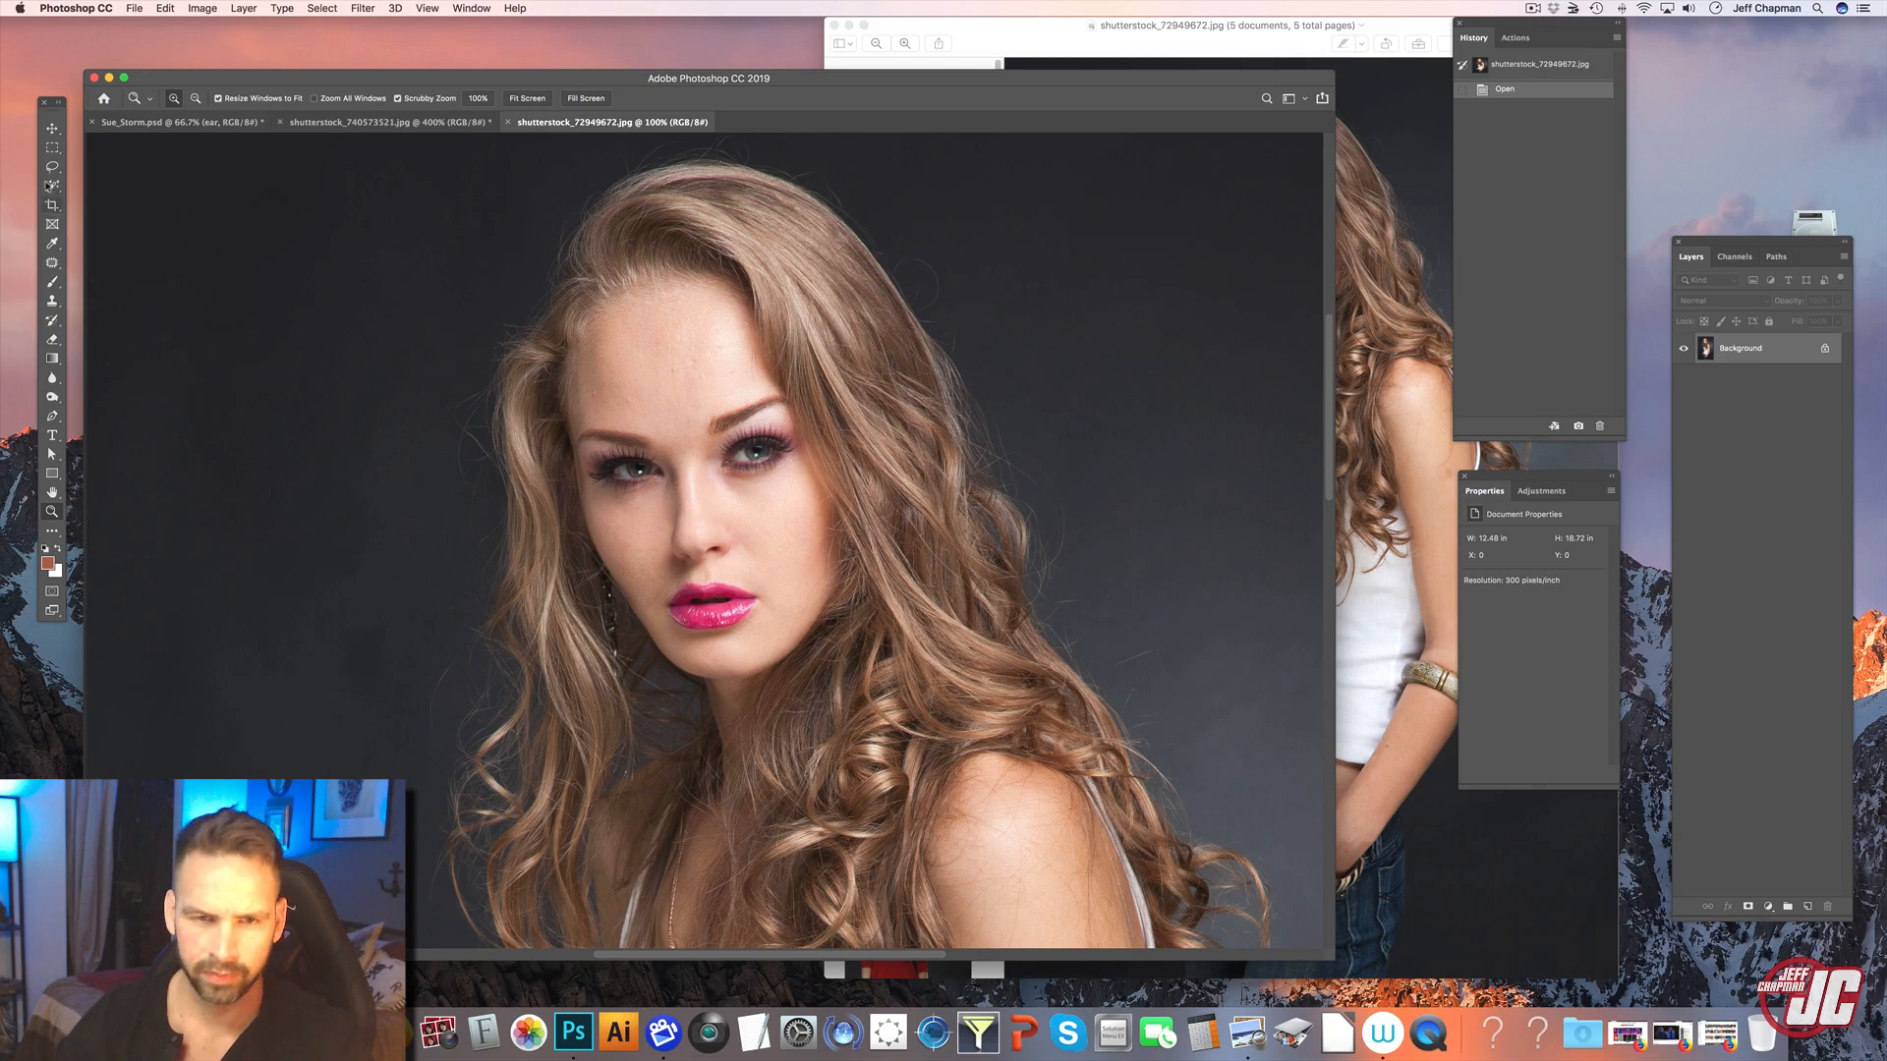
# - Lasso the hair and upper face in shutterstock_72949672.jpg, copy them onto a new layer and hide the background
pyautogui.click(52, 168)
pyautogui.moveTo(787, 322); pyautogui.dragTo(801, 385)
pyautogui.moveTo(1044, 298)
pyautogui.mouseDown()
pyautogui.moveTo(801, 162)
pyautogui.moveTo(420, 449)
pyautogui.moveTo(550, 638)
pyautogui.moveTo(1130, 570)
pyautogui.moveTo(1079, 300)
pyautogui.mouseUp()
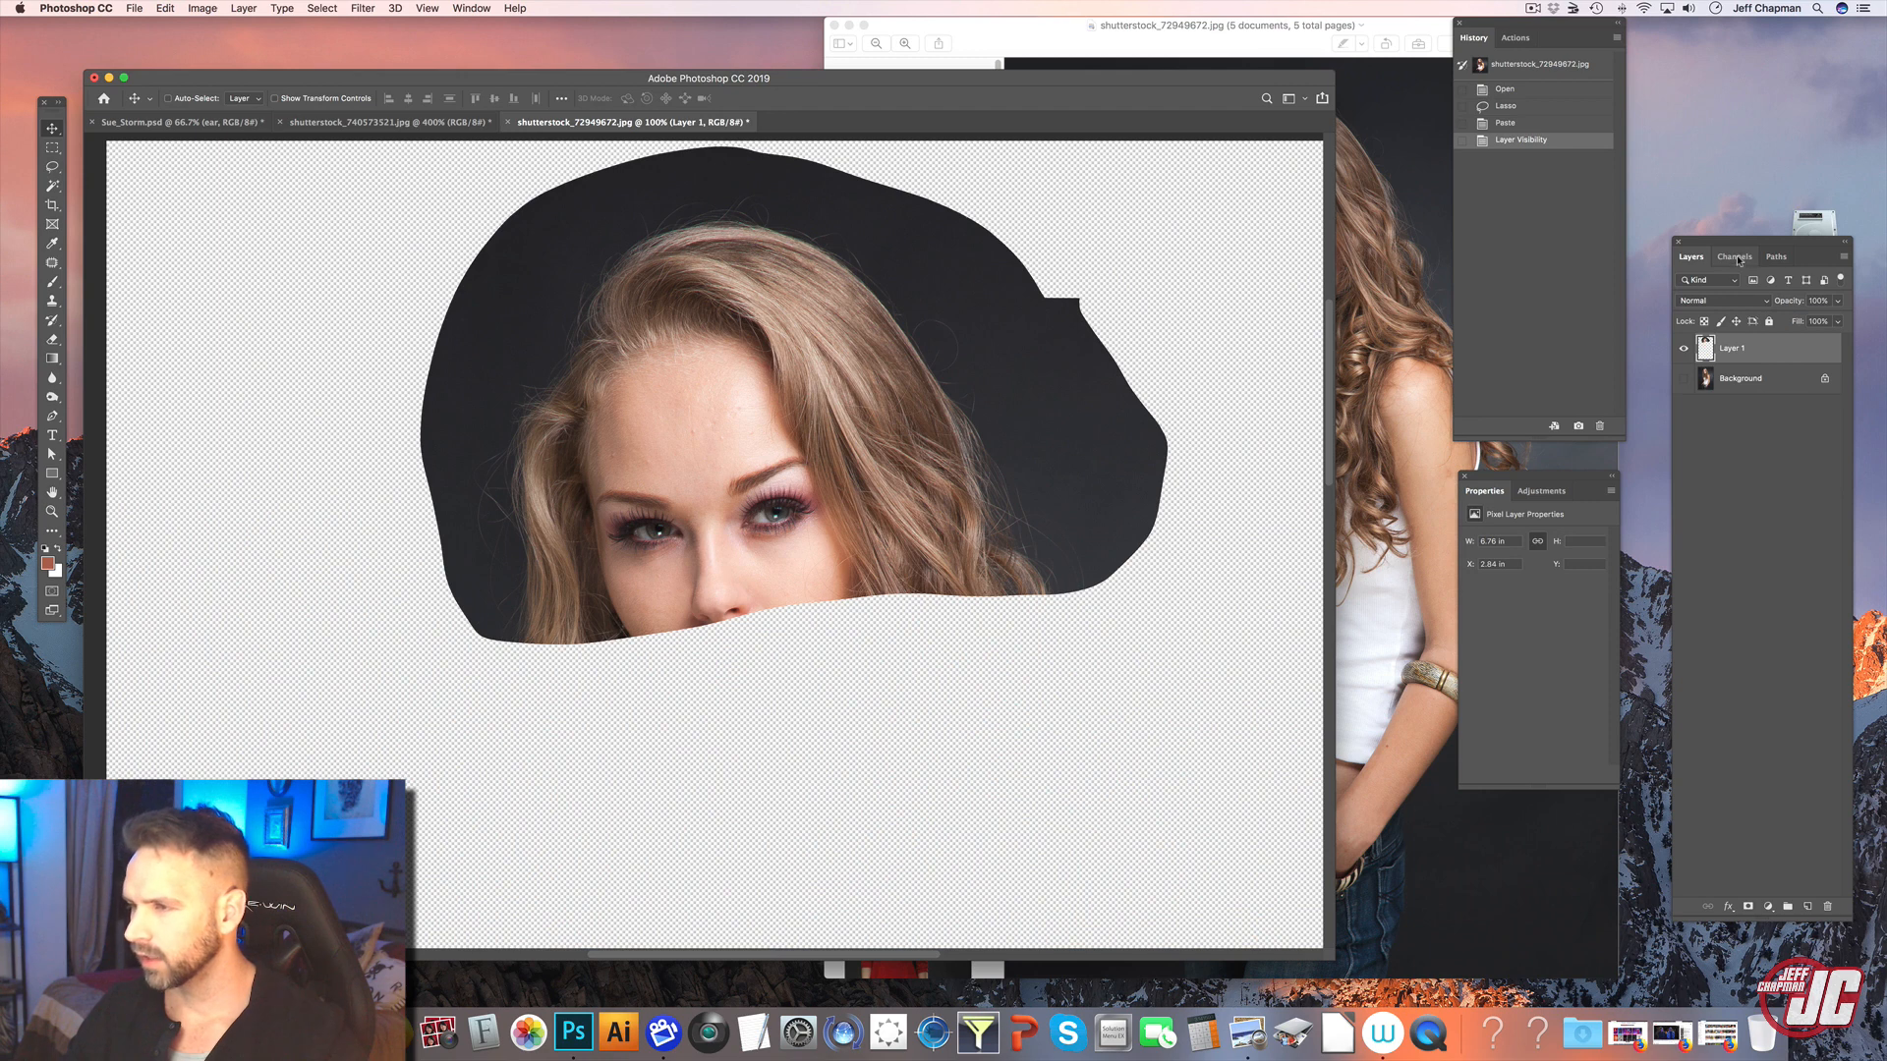
# - Compare the hair cutout's individual colour channels for contrast and duplicate the Red channel
pyautogui.click(1735, 257)
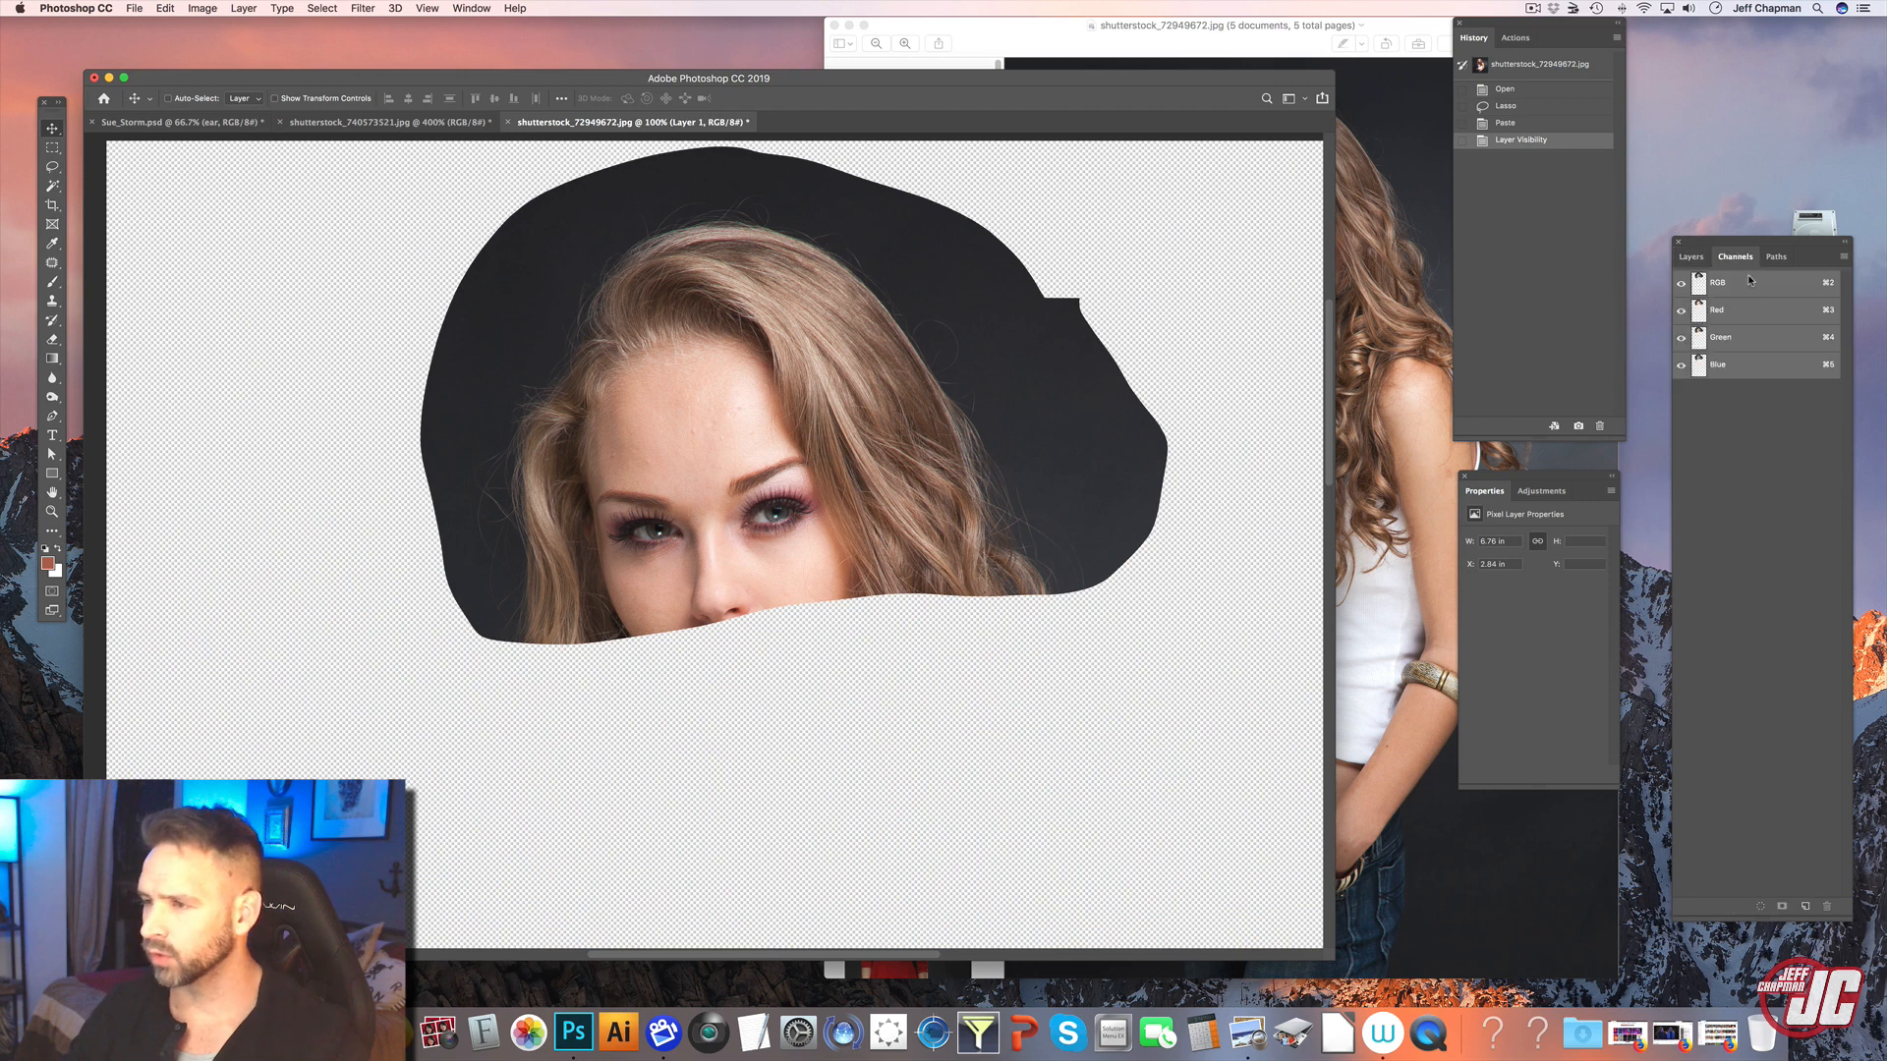
pyautogui.click(1680, 337)
pyautogui.click(1680, 364)
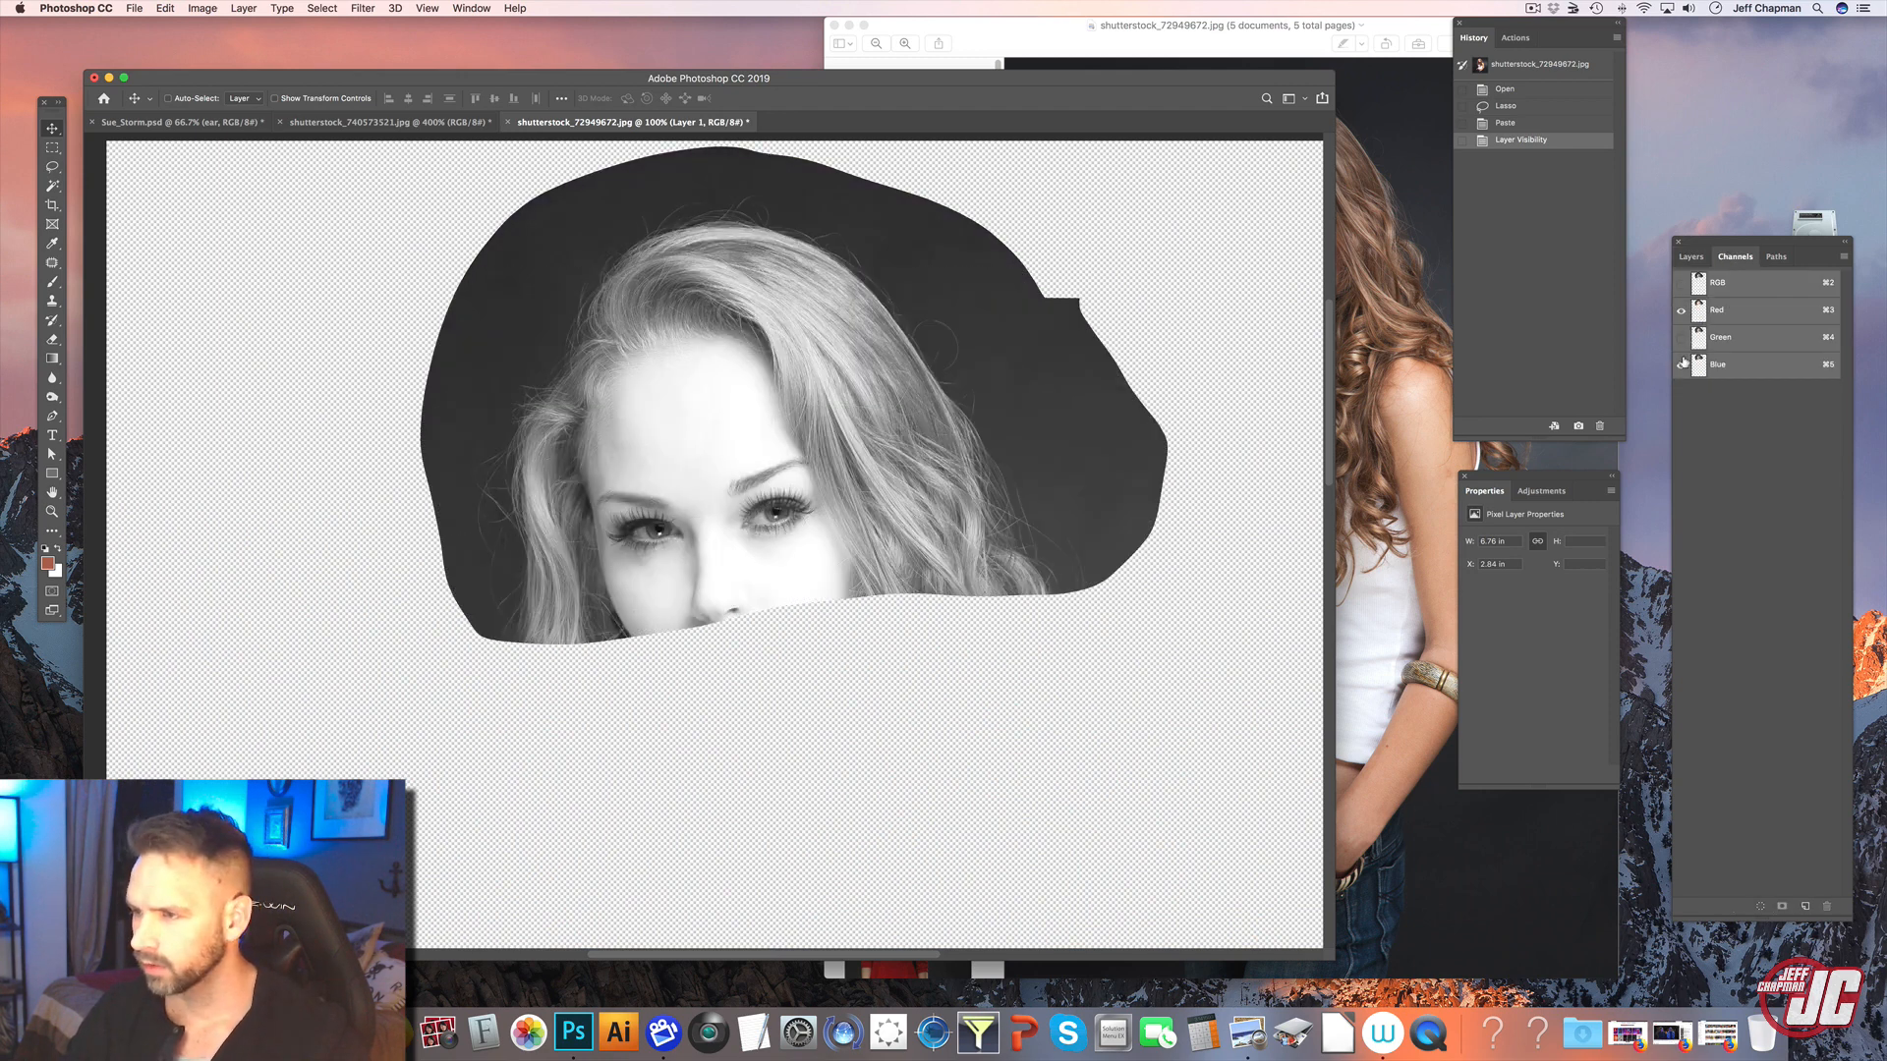
pyautogui.click(1680, 364)
pyautogui.click(1680, 310)
pyautogui.click(1680, 311)
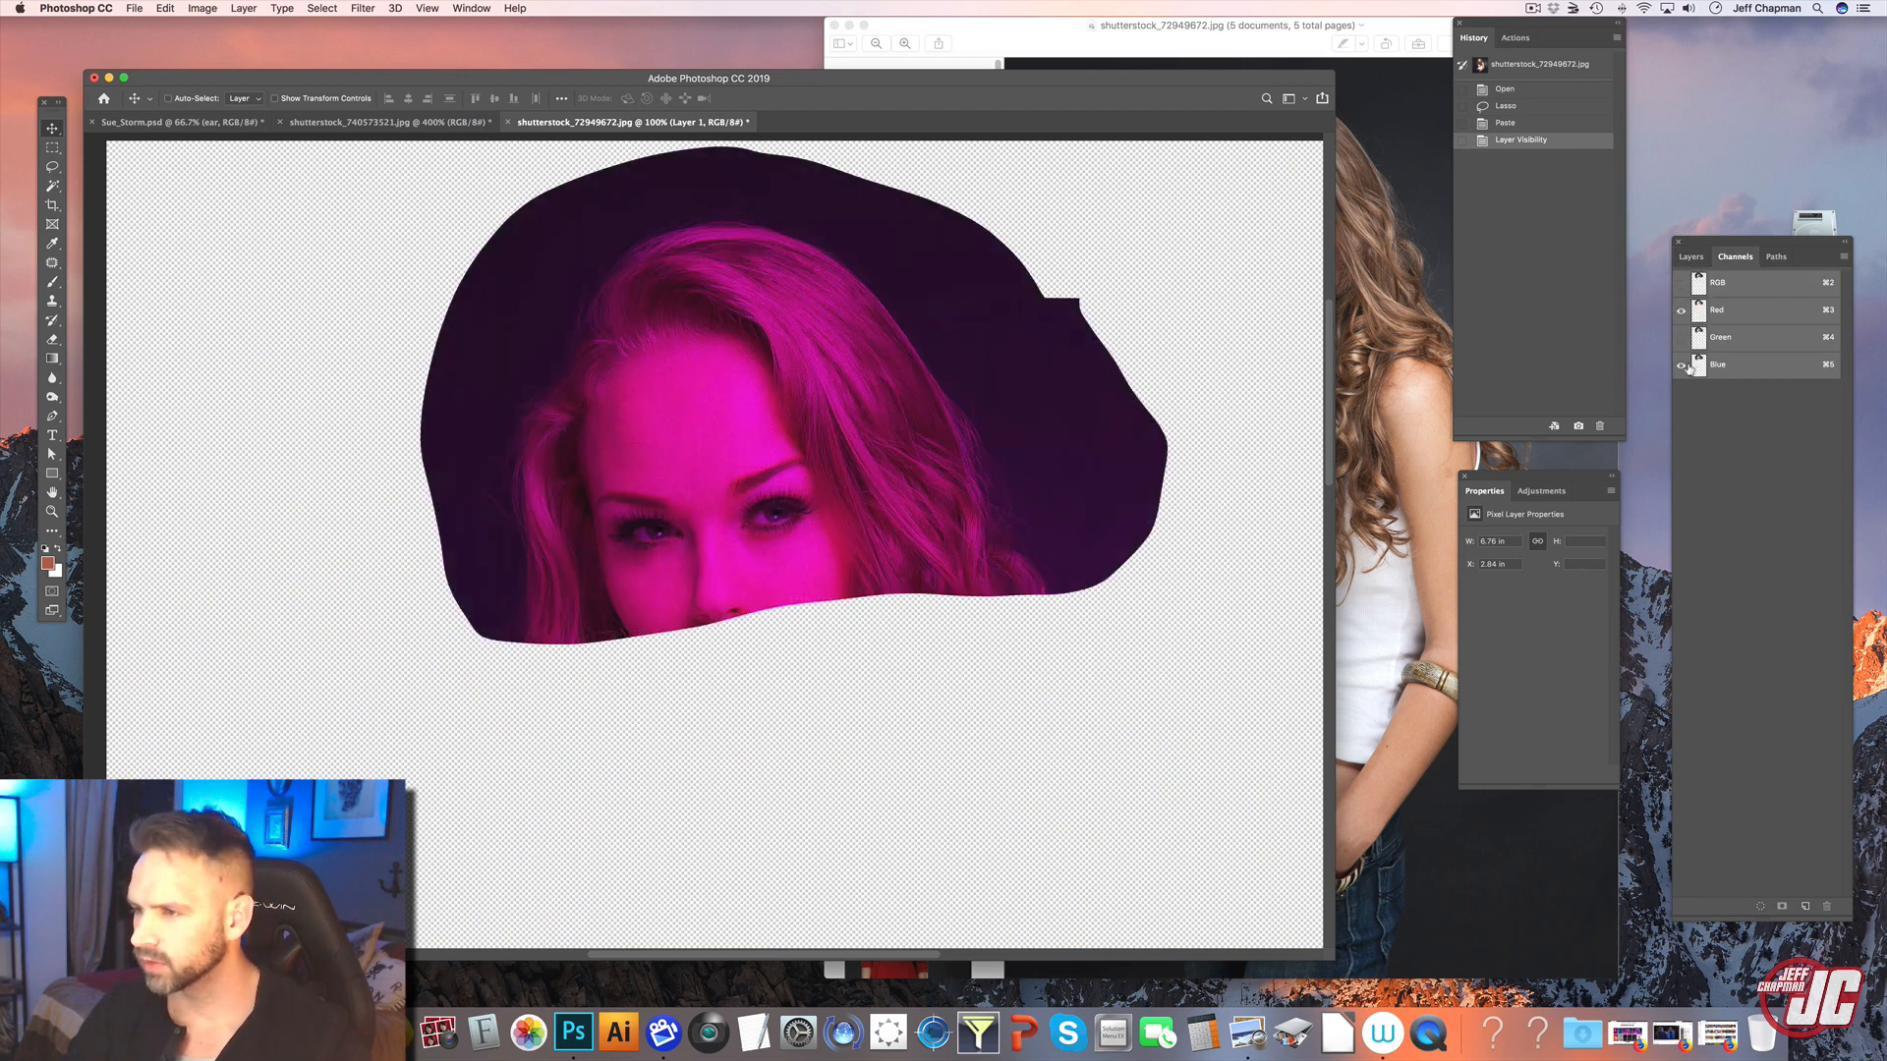
pyautogui.click(1680, 364)
pyautogui.click(1680, 364)
pyautogui.click(1681, 364)
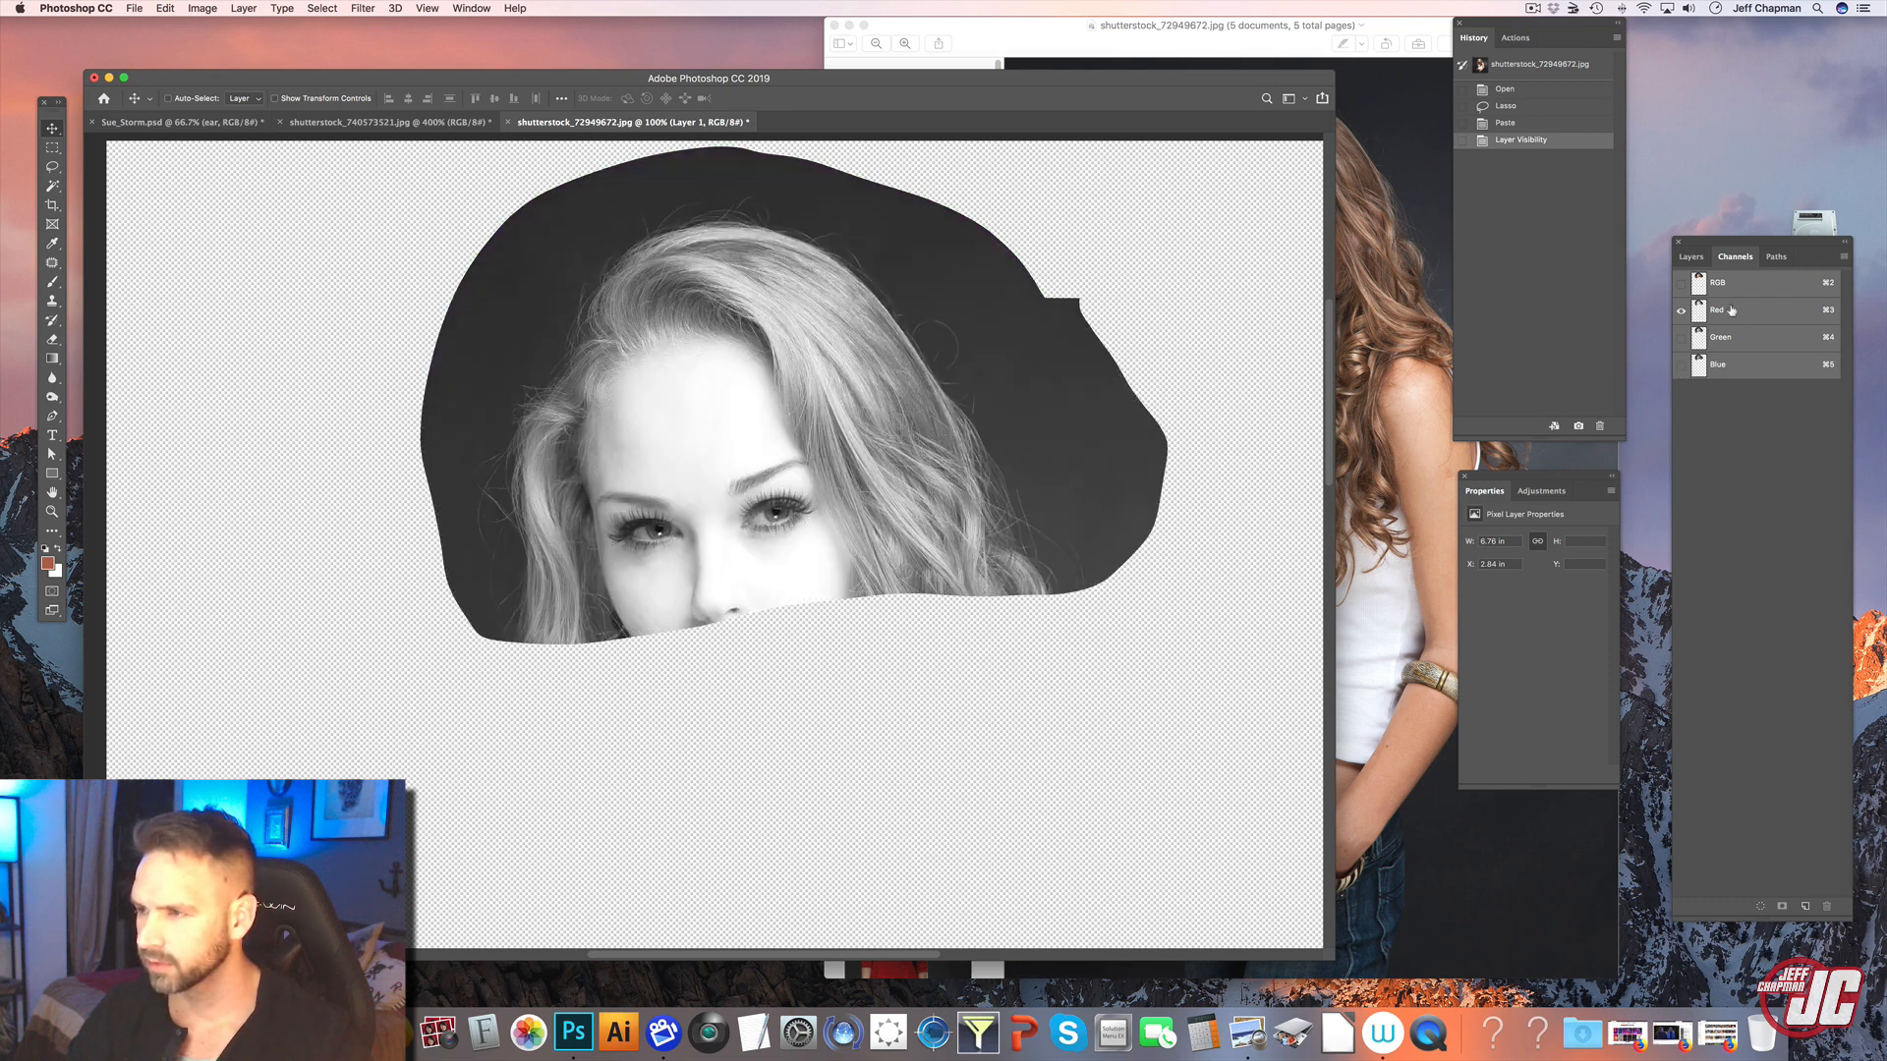
pyautogui.click(1765, 313)
pyautogui.moveTo(1771, 309); pyautogui.dragTo(1805, 905)
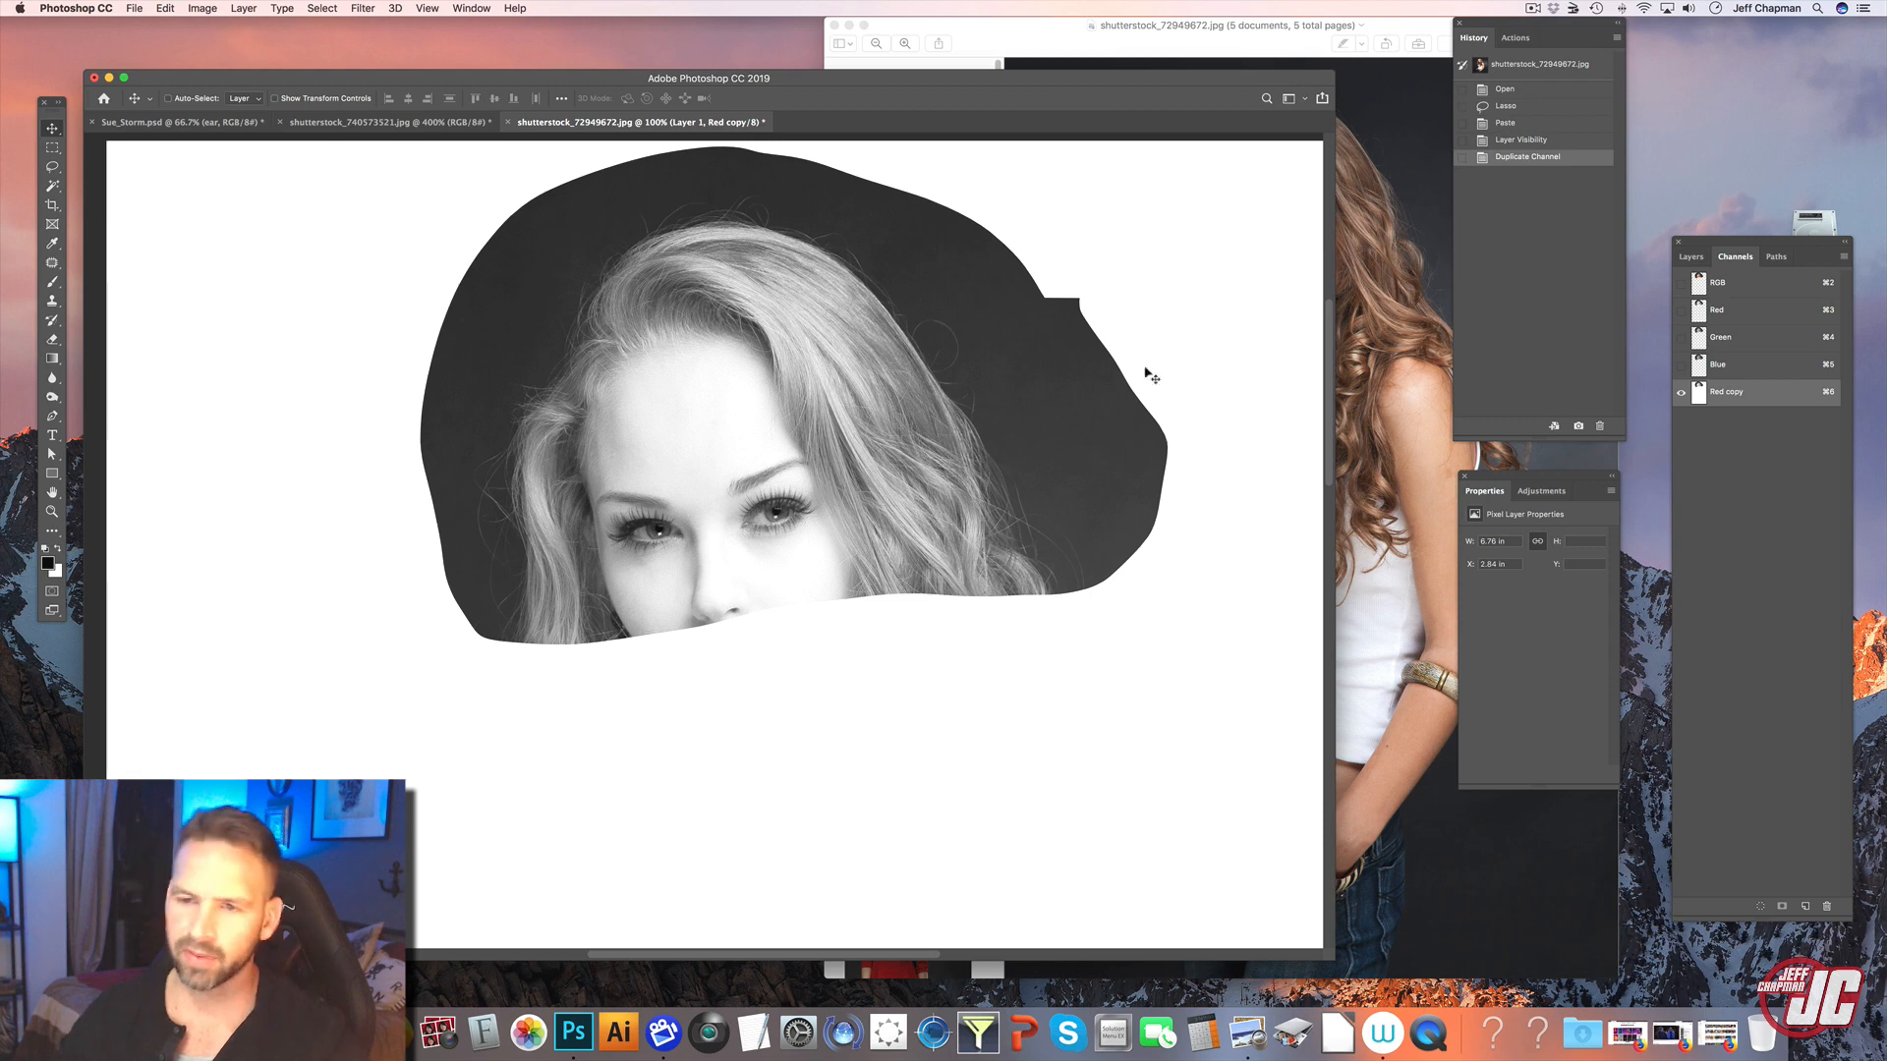
# - Increase the contrast of the Red copy channel with Levels, raising the shadow input and setting the highlight input to 137
pyautogui.click(203, 8)
pyautogui.moveTo(236, 51)
pyautogui.click(511, 77)
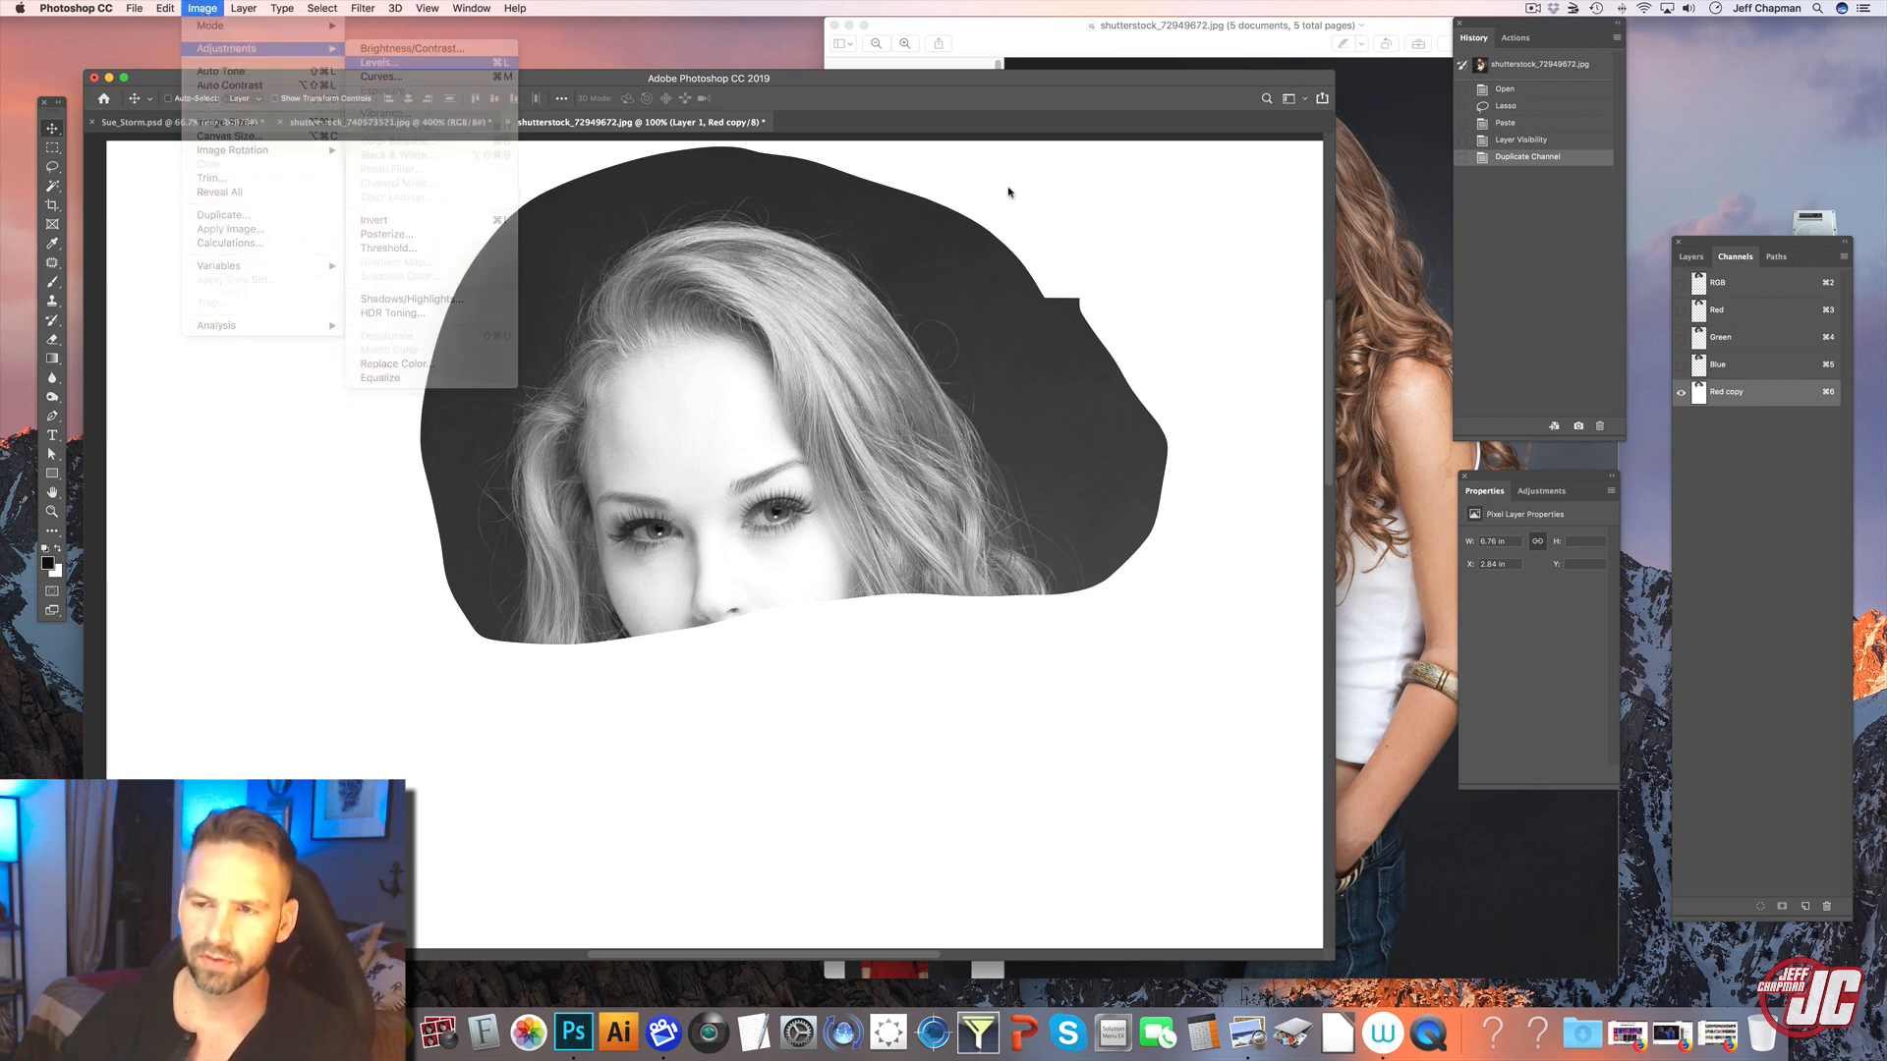
pyautogui.moveTo(1137, 366); pyautogui.dragTo(1140, 366)
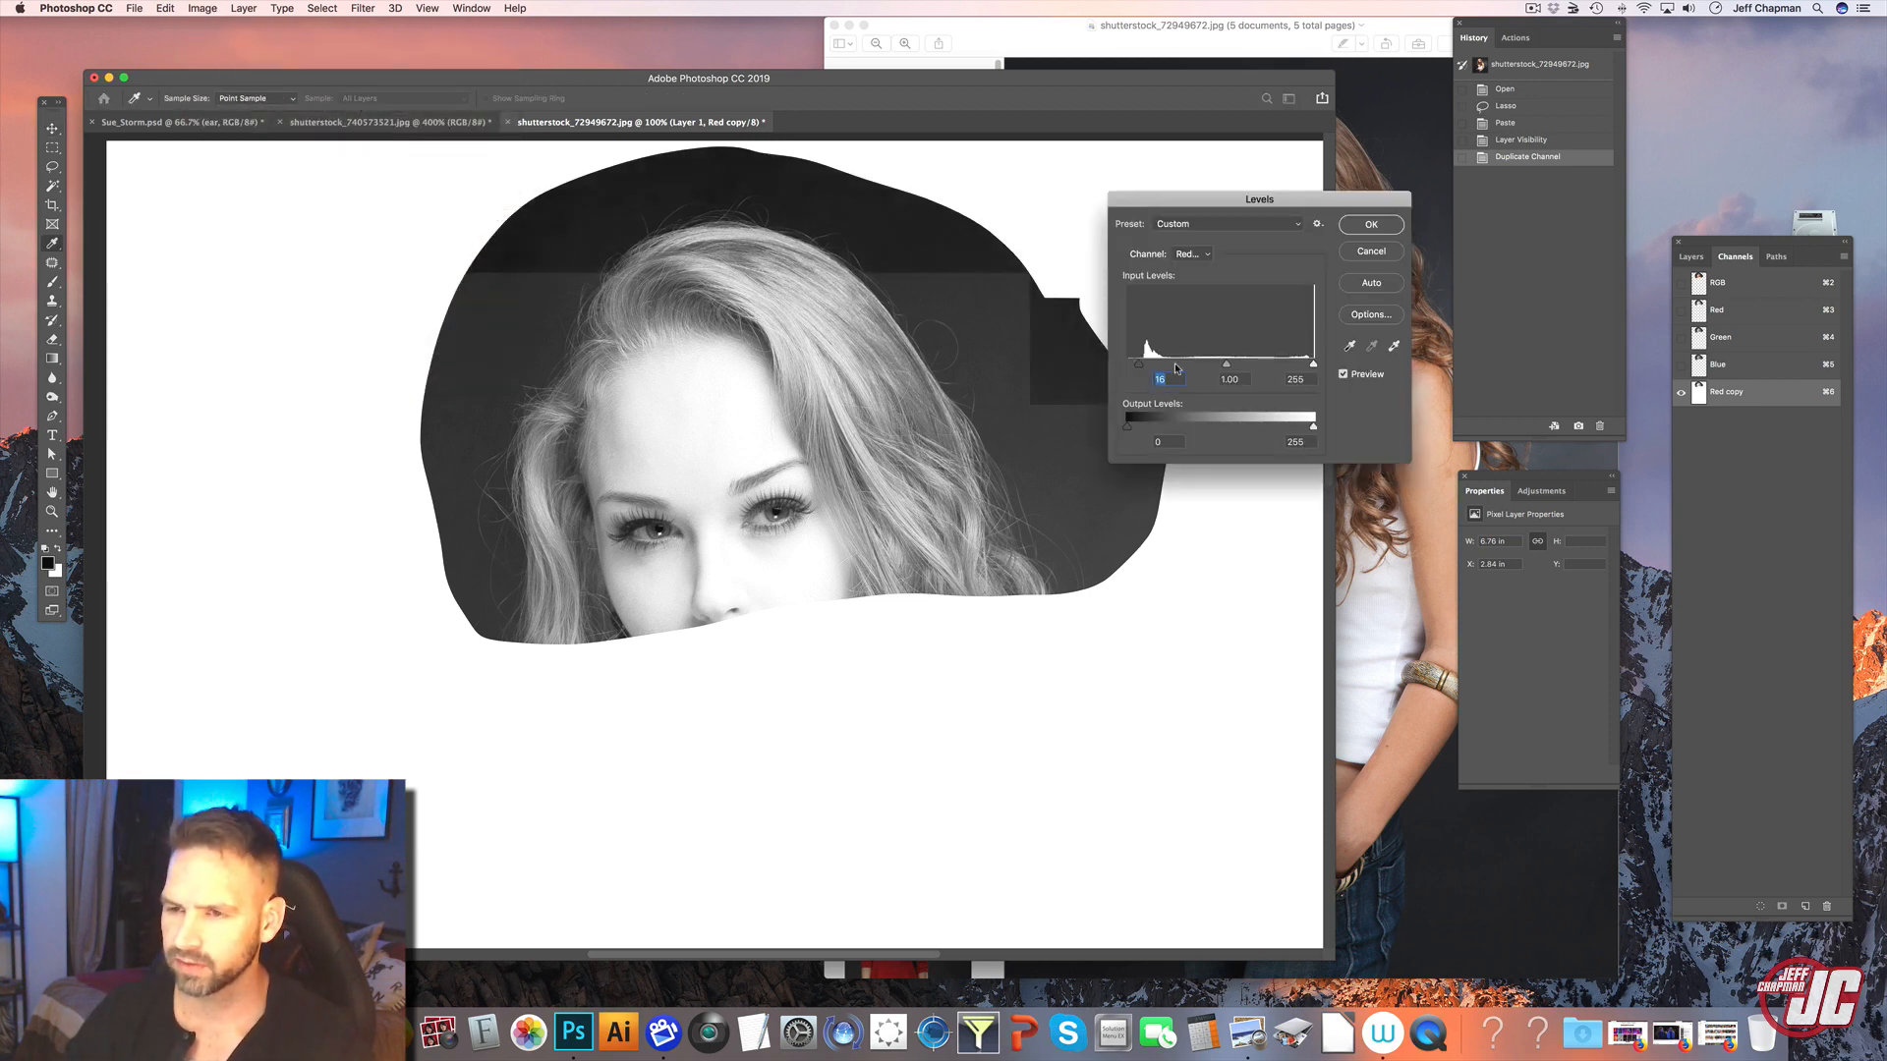
pyautogui.moveTo(1313, 364); pyautogui.dragTo(1157, 385)
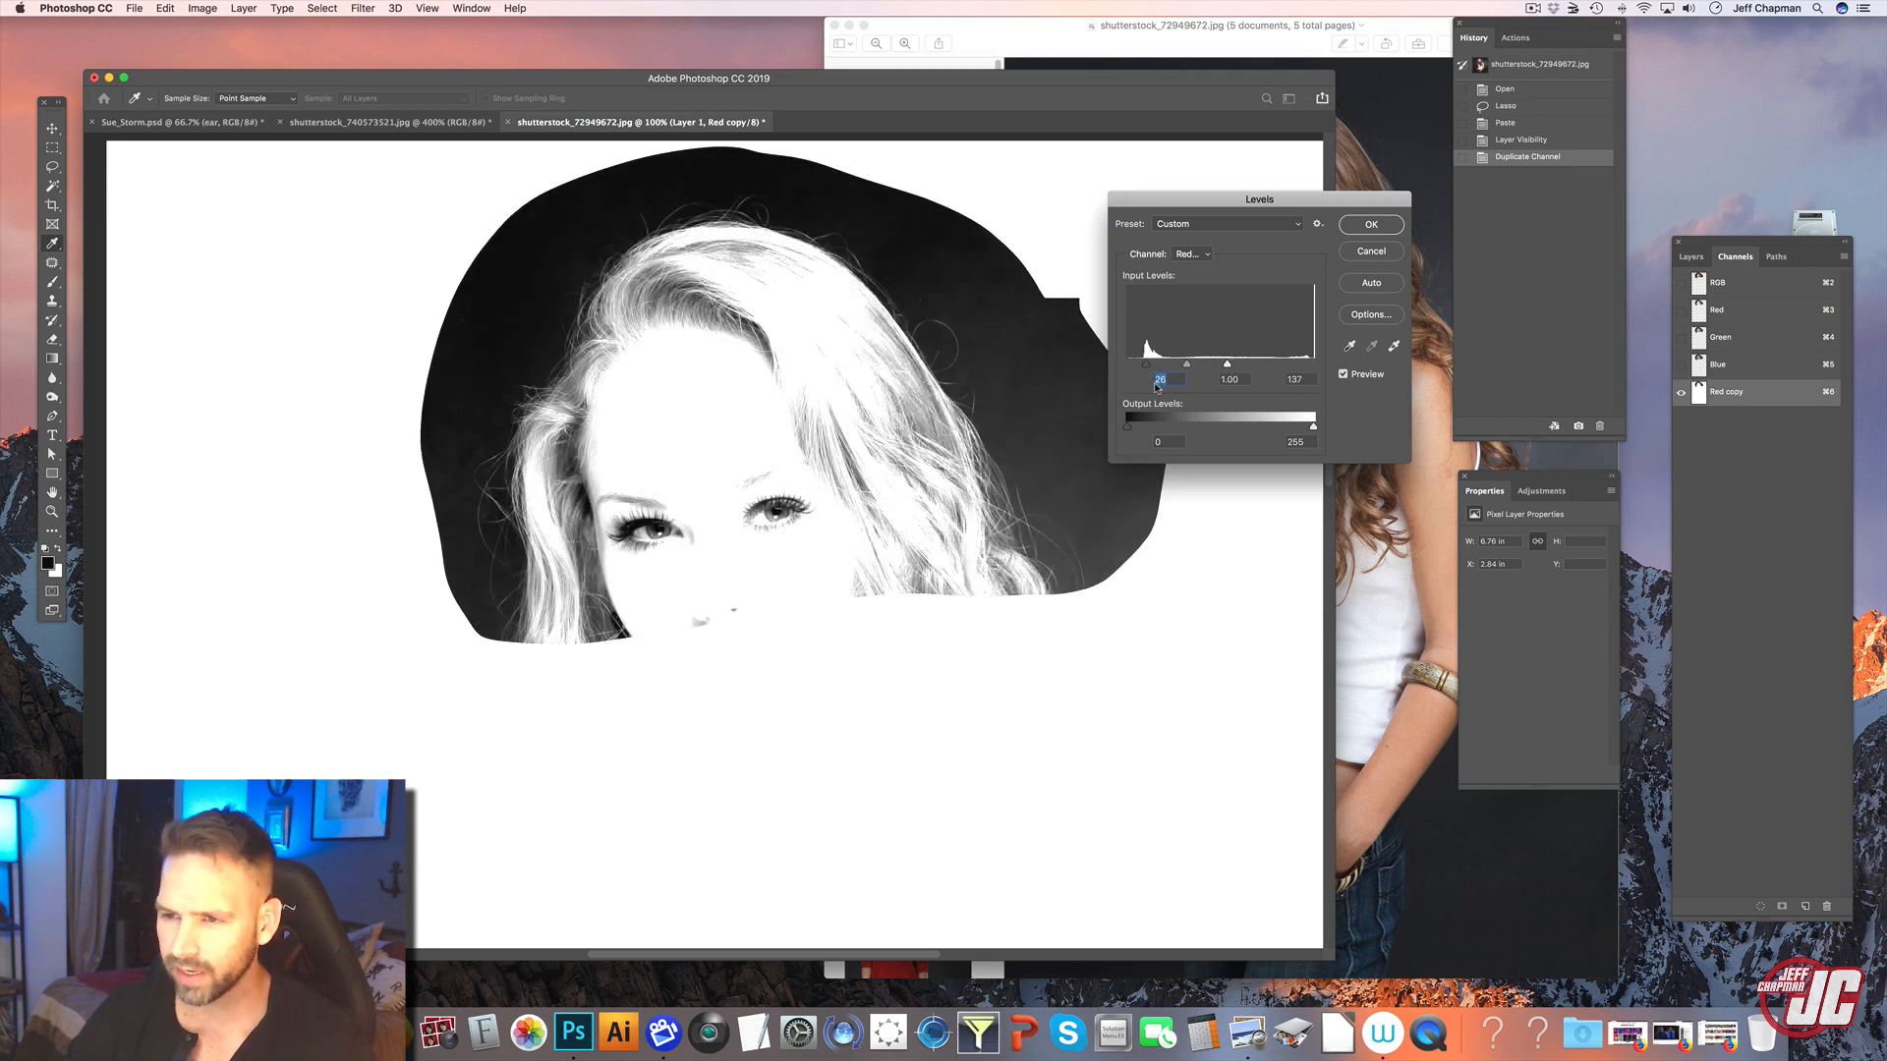
pyautogui.click(1361, 227)
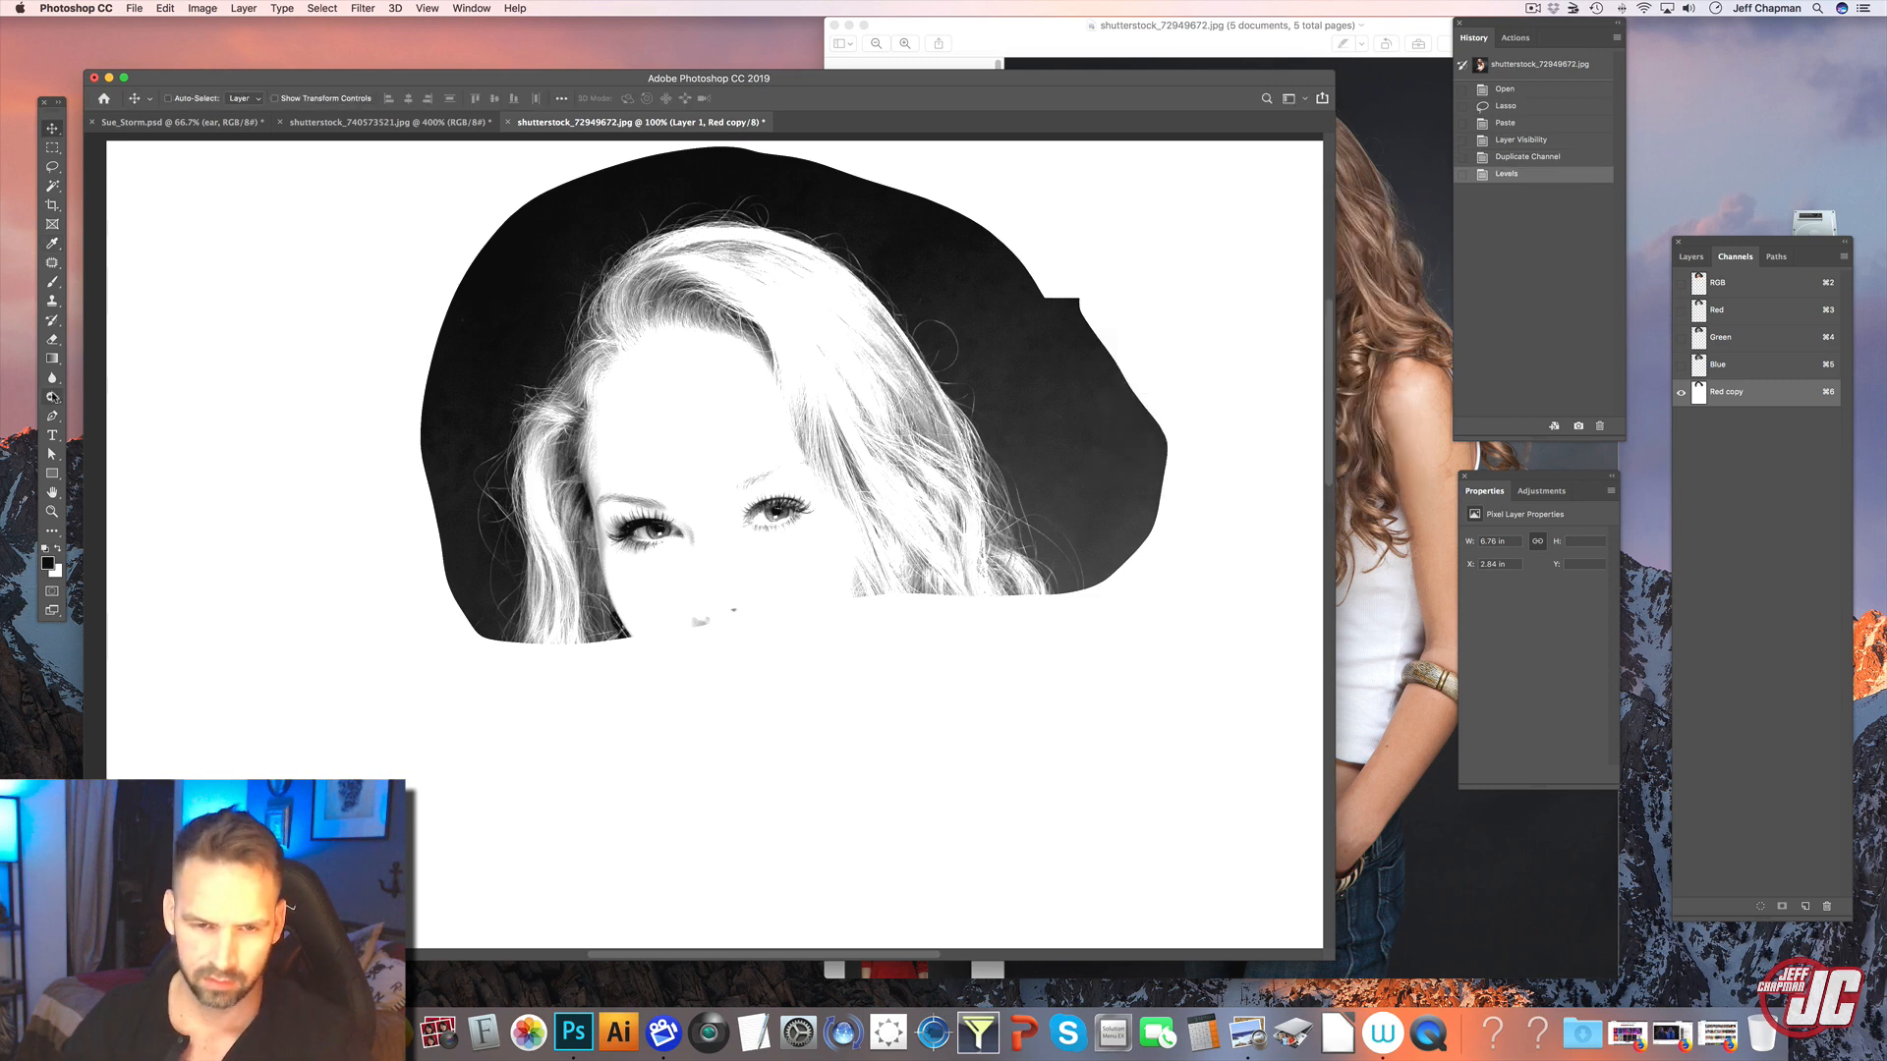
# - Burn the shadows of the dark background around the hair in the Red copy channel until it is nearly black
pyautogui.moveTo(52, 397); pyautogui.dragTo(108, 413)
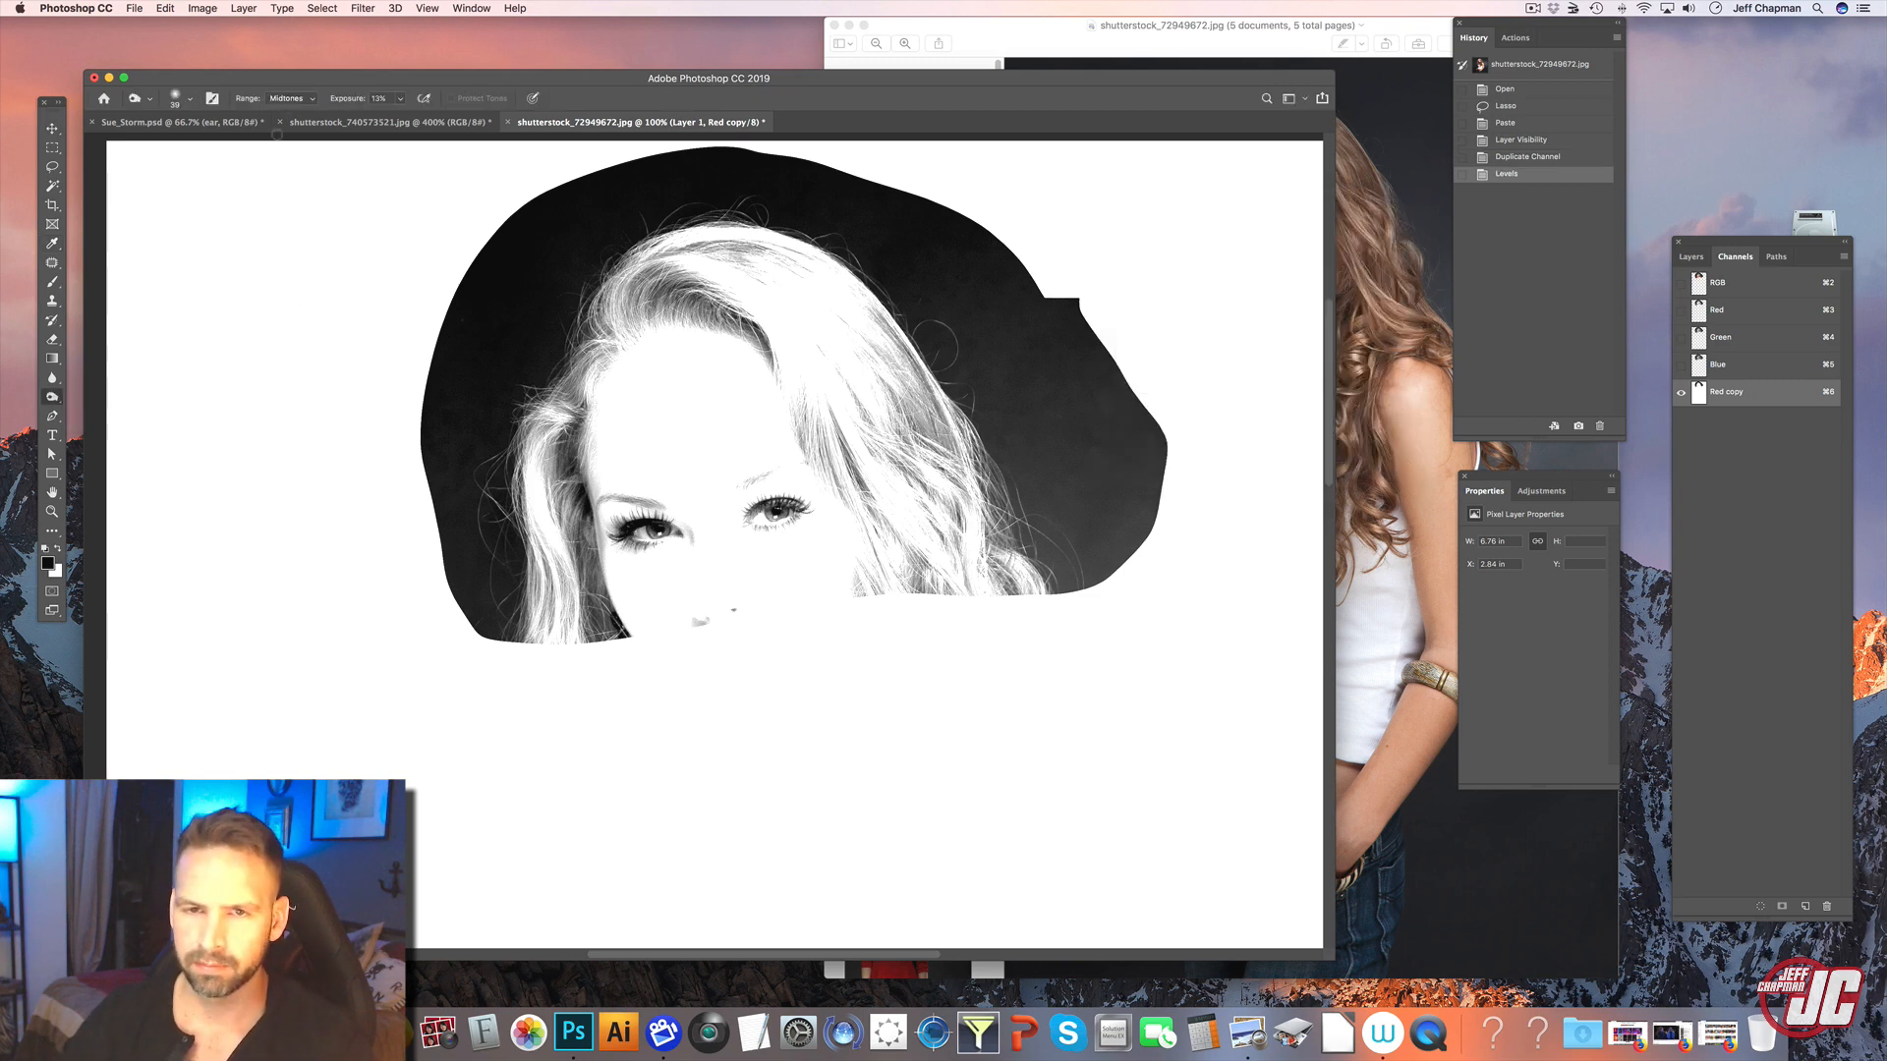
pyautogui.click(292, 98)
pyautogui.click(288, 84)
pyautogui.rightClick(691, 291)
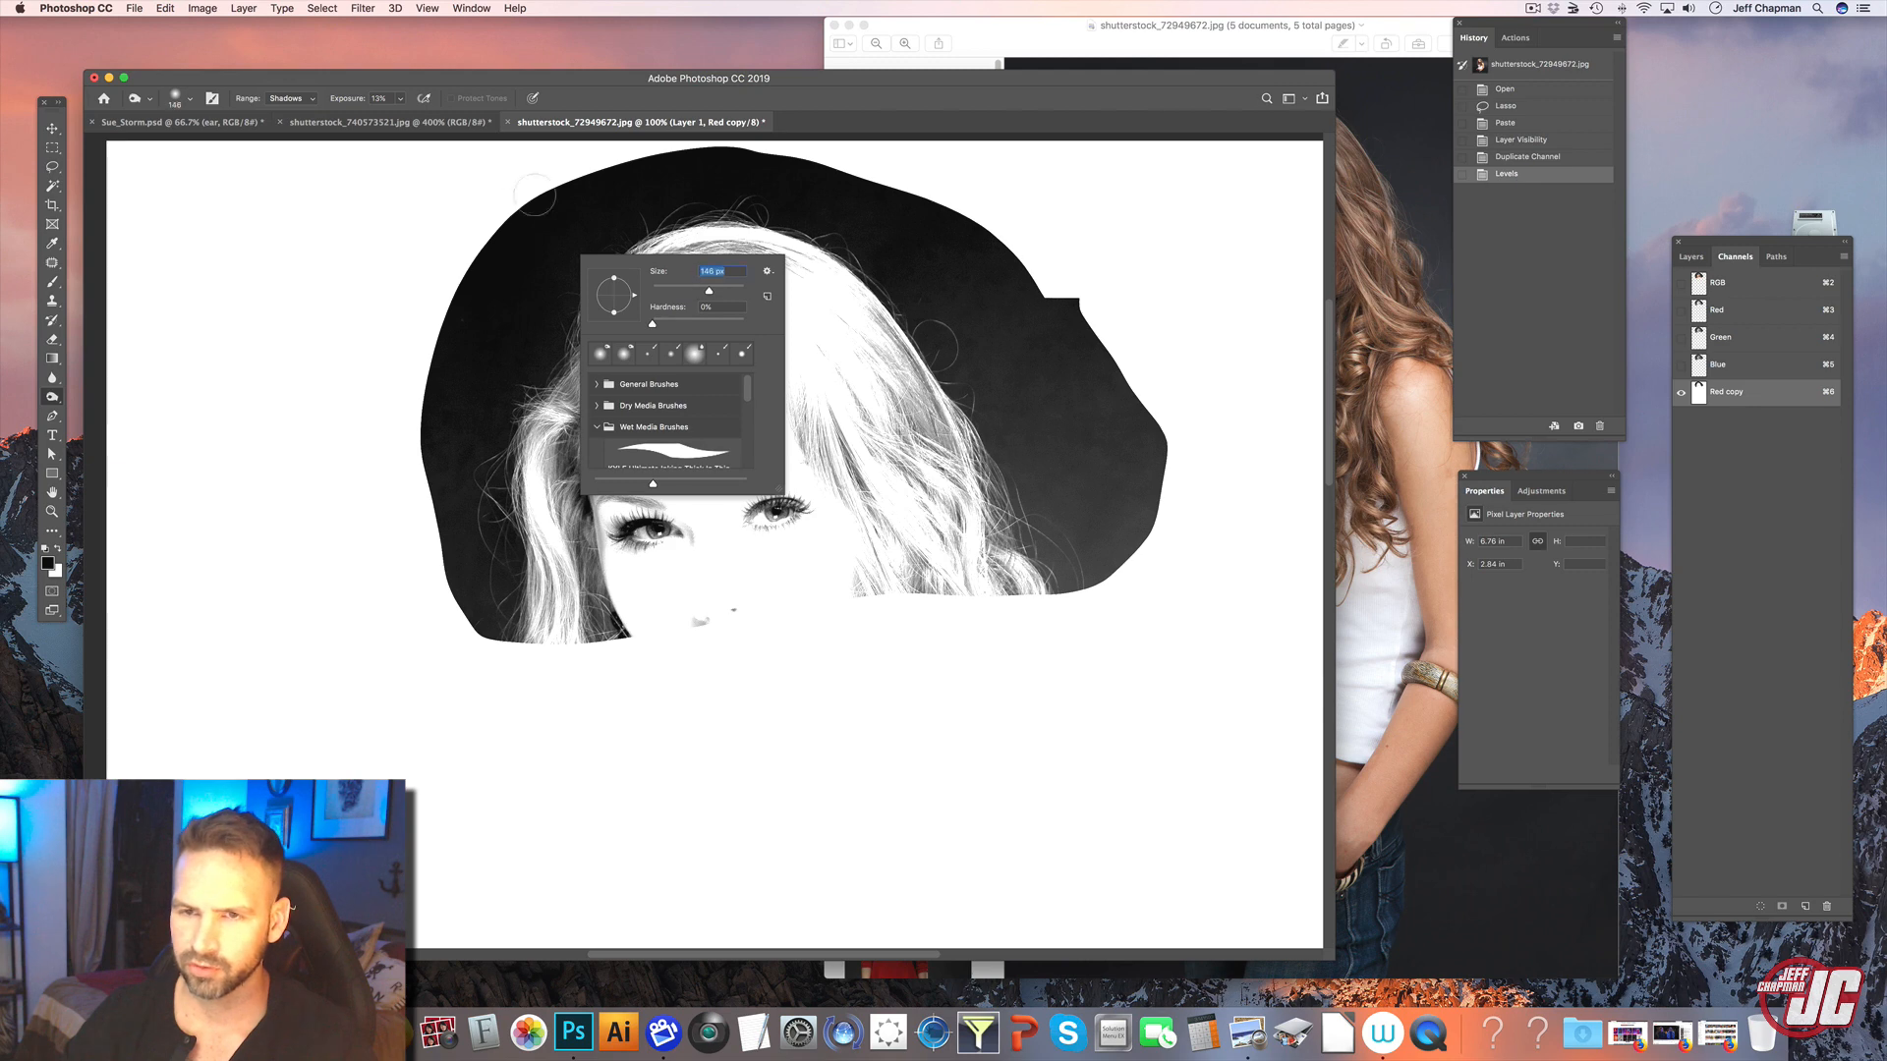
pyautogui.click(400, 98)
pyautogui.moveTo(398, 115); pyautogui.dragTo(445, 115)
pyautogui.moveTo(479, 502)
pyautogui.mouseDown()
pyautogui.moveTo(494, 612)
pyautogui.moveTo(479, 374)
pyautogui.moveTo(573, 241)
pyautogui.moveTo(732, 148)
pyautogui.moveTo(1091, 339)
pyautogui.mouseUp()
pyautogui.rightClick(1108, 357)
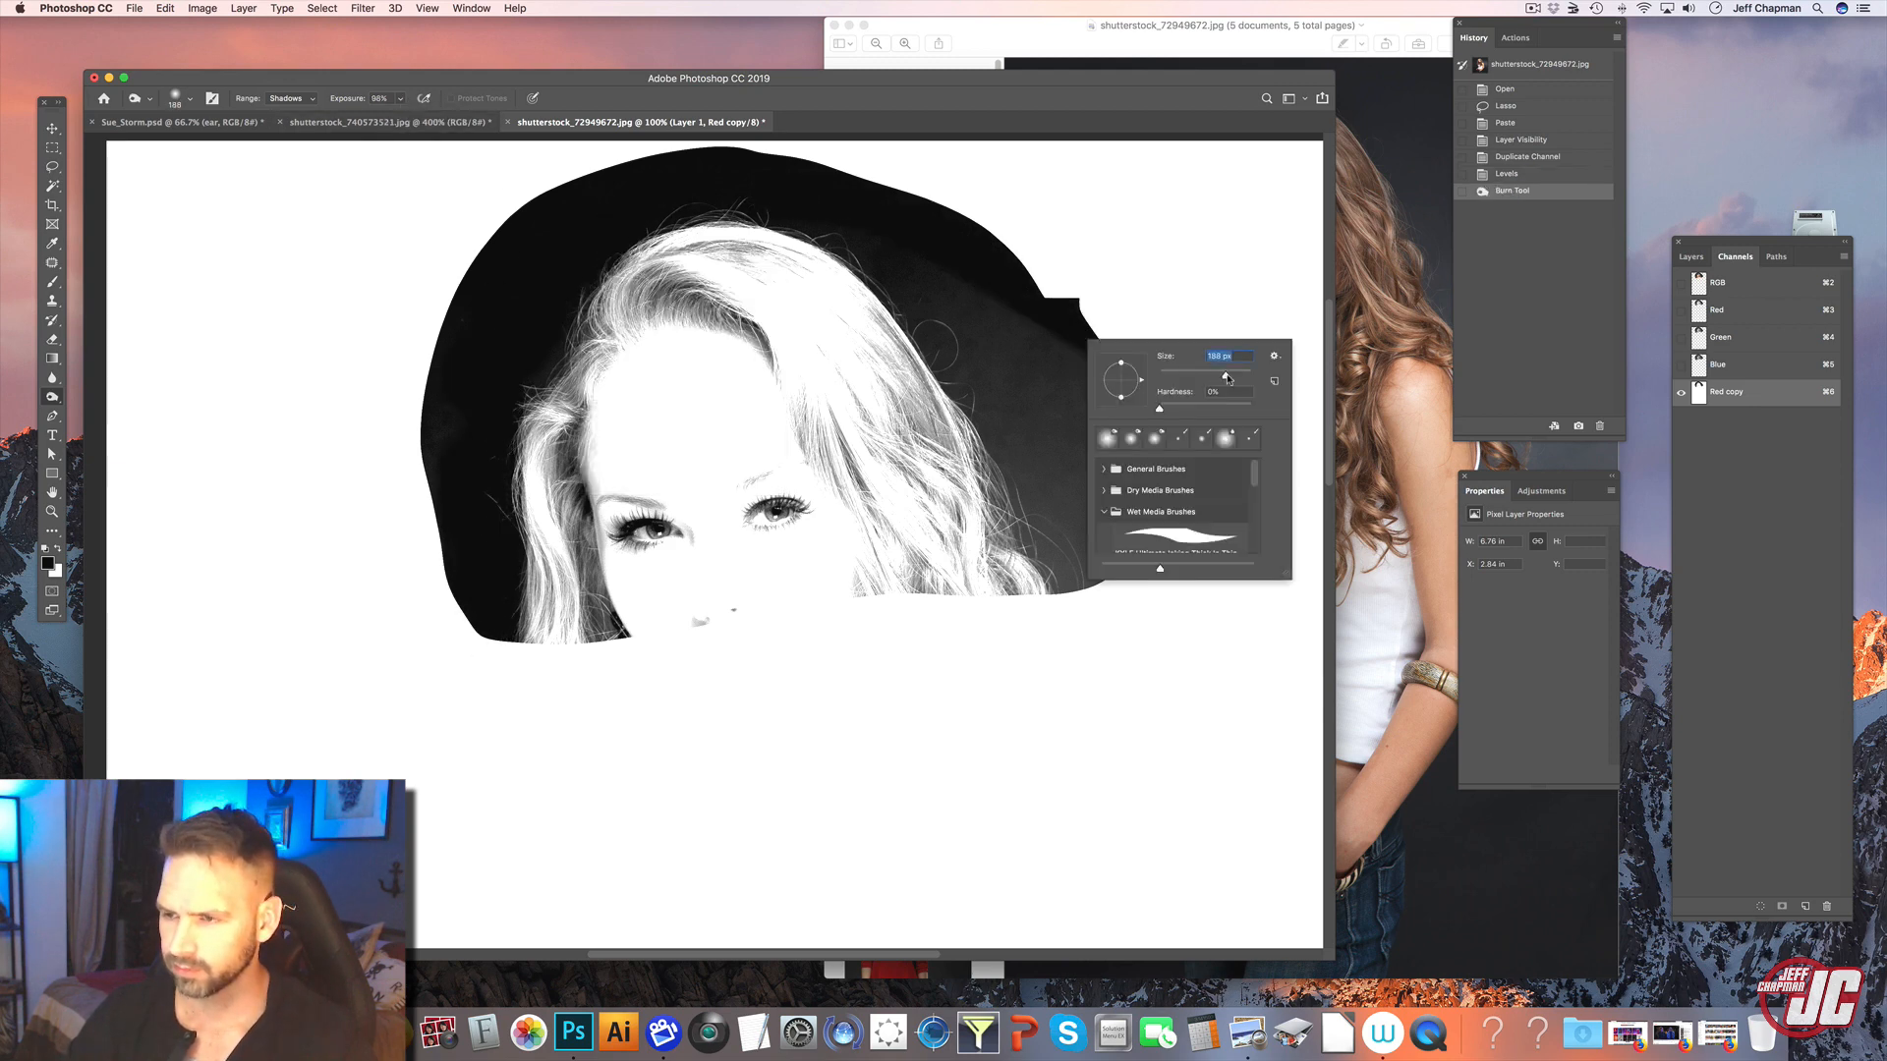
pyautogui.moveTo(1227, 378); pyautogui.dragTo(1229, 378)
pyautogui.moveTo(922, 297)
pyautogui.mouseDown()
pyautogui.moveTo(984, 346)
pyautogui.moveTo(1075, 604)
pyautogui.moveTo(1063, 350)
pyautogui.mouseUp()
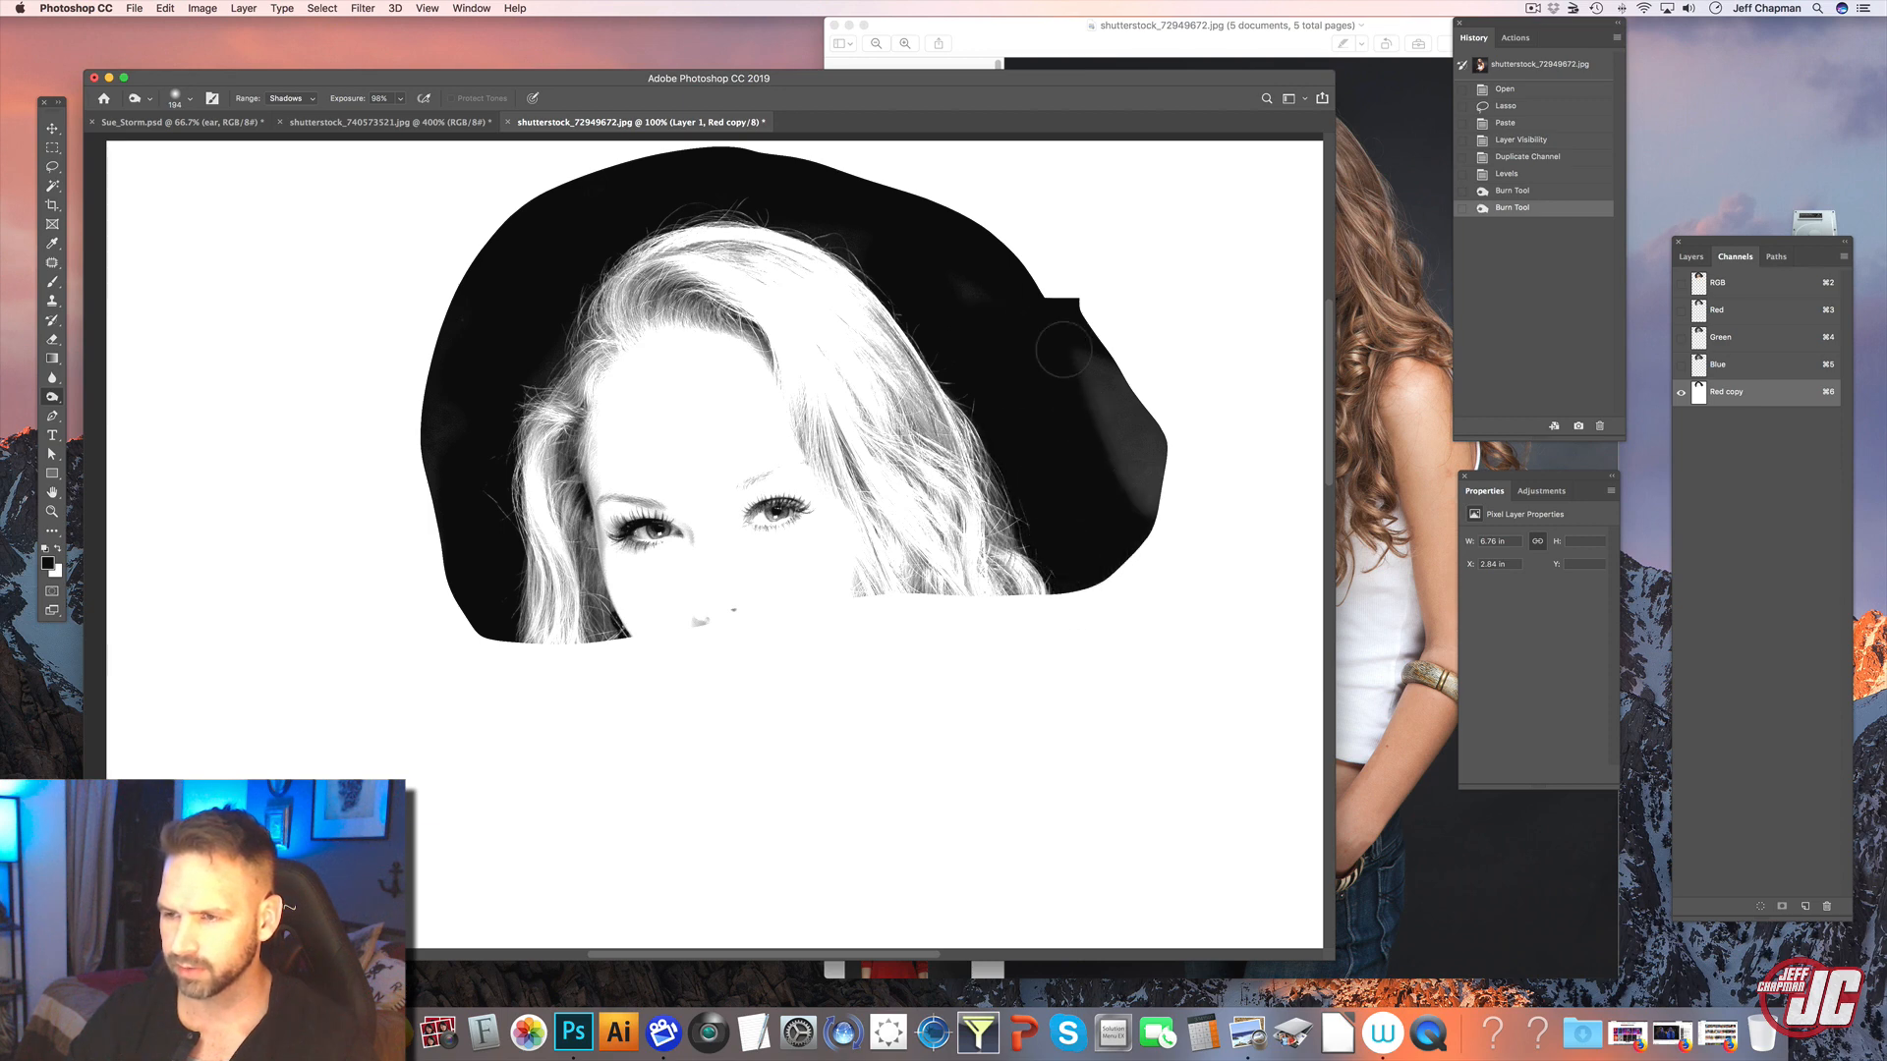
pyautogui.moveTo(781, 186)
pyautogui.mouseDown()
pyautogui.moveTo(554, 245)
pyautogui.moveTo(552, 370)
pyautogui.moveTo(439, 462)
pyautogui.moveTo(495, 713)
pyautogui.mouseUp()
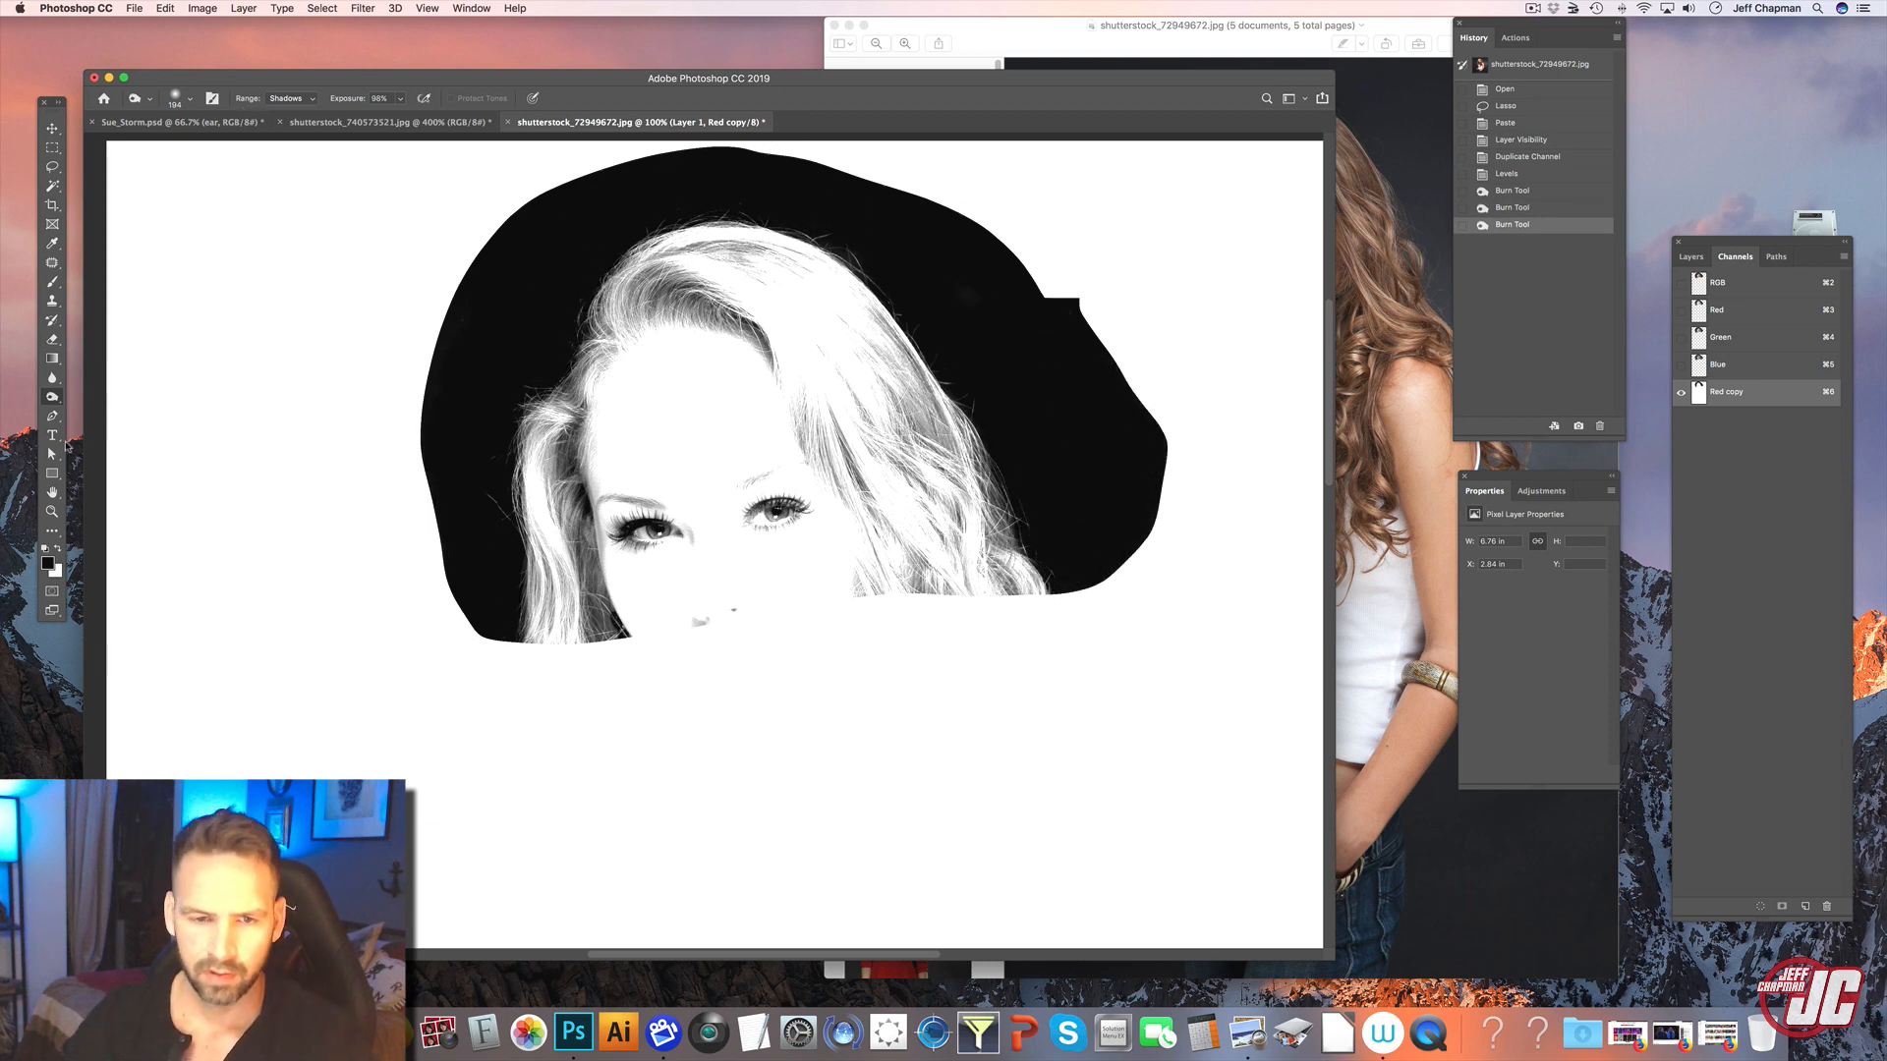
# - Dodge the highlights of the hair and its edges in the Red copy channel at 70% exposure until it is mostly white
pyautogui.moveTo(55, 401); pyautogui.dragTo(103, 399)
pyautogui.rightClick(753, 338)
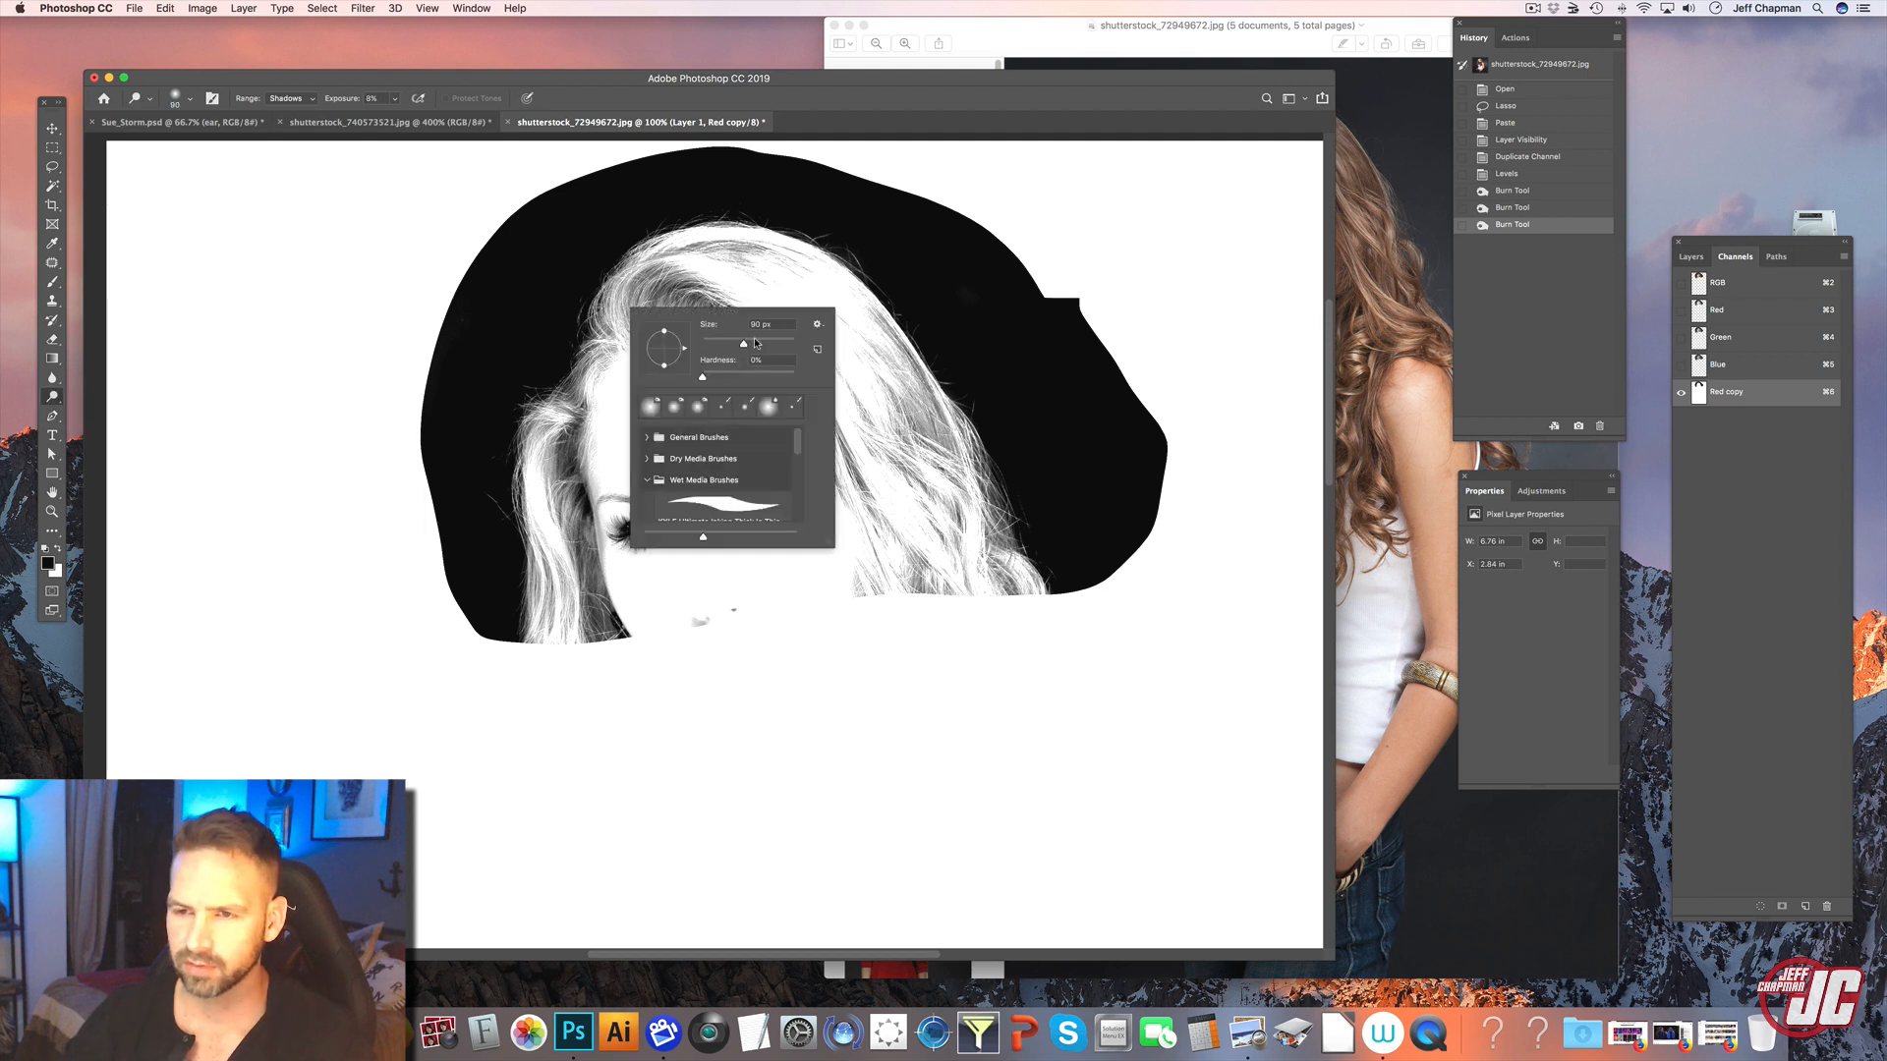
pyautogui.click(291, 98)
pyautogui.click(287, 125)
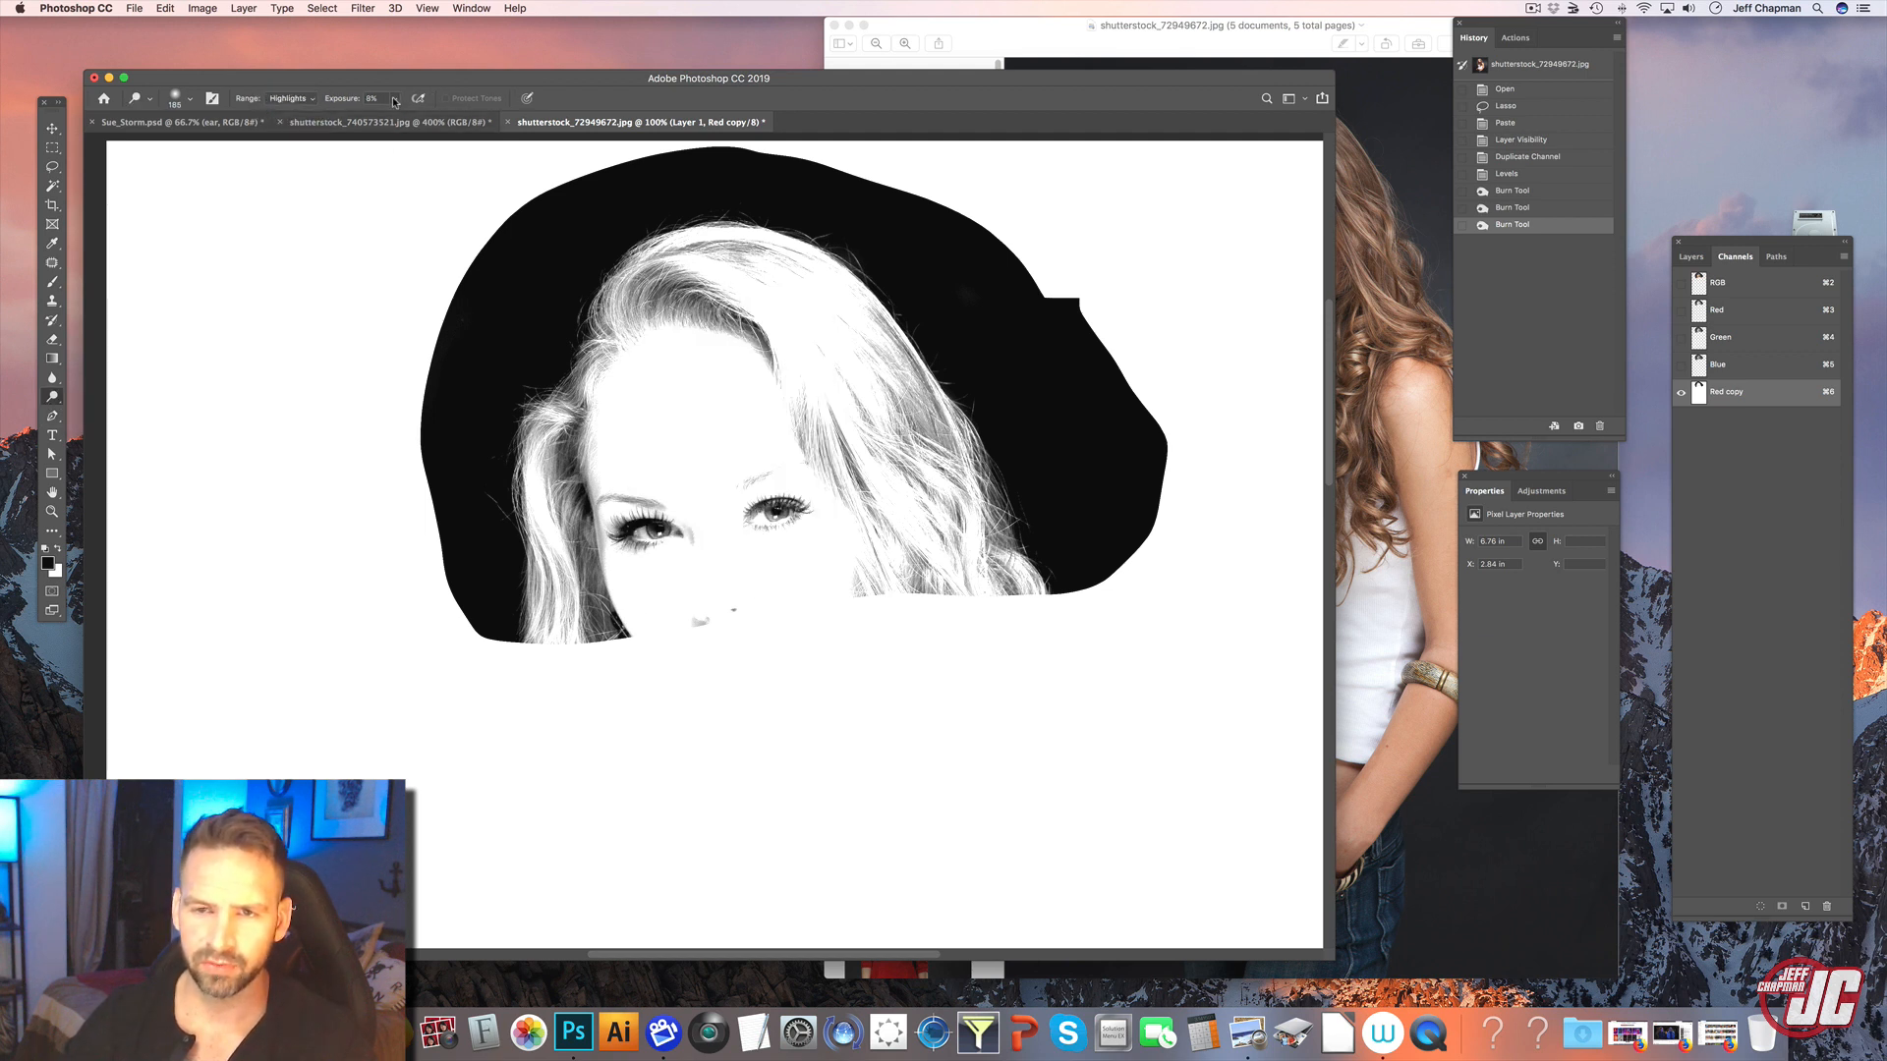
pyautogui.moveTo(394, 98); pyautogui.dragTo(442, 114)
pyautogui.moveTo(702, 270); pyautogui.dragTo(619, 378)
pyautogui.moveTo(693, 236)
pyautogui.mouseDown()
pyautogui.moveTo(604, 354)
pyautogui.moveTo(556, 496)
pyautogui.mouseUp()
pyautogui.moveTo(560, 501)
pyautogui.mouseDown()
pyautogui.moveTo(611, 366)
pyautogui.moveTo(580, 511)
pyautogui.mouseUp()
pyautogui.moveTo(570, 511)
pyautogui.mouseDown()
pyautogui.moveTo(558, 447)
pyautogui.moveTo(555, 556)
pyautogui.mouseUp()
pyautogui.moveTo(562, 462); pyautogui.dragTo(558, 560)
pyautogui.moveTo(555, 530); pyautogui.dragTo(564, 609)
pyautogui.moveTo(565, 550)
pyautogui.mouseDown()
pyautogui.moveTo(565, 654)
pyautogui.moveTo(598, 589)
pyautogui.moveTo(591, 361)
pyautogui.moveTo(659, 271)
pyautogui.moveTo(780, 255)
pyautogui.moveTo(756, 251)
pyautogui.moveTo(906, 376)
pyautogui.moveTo(1023, 605)
pyautogui.moveTo(906, 485)
pyautogui.moveTo(882, 397)
pyautogui.moveTo(892, 451)
pyautogui.moveTo(1017, 609)
pyautogui.moveTo(871, 499)
pyautogui.mouseUp()
pyautogui.moveTo(853, 387); pyautogui.dragTo(994, 603)
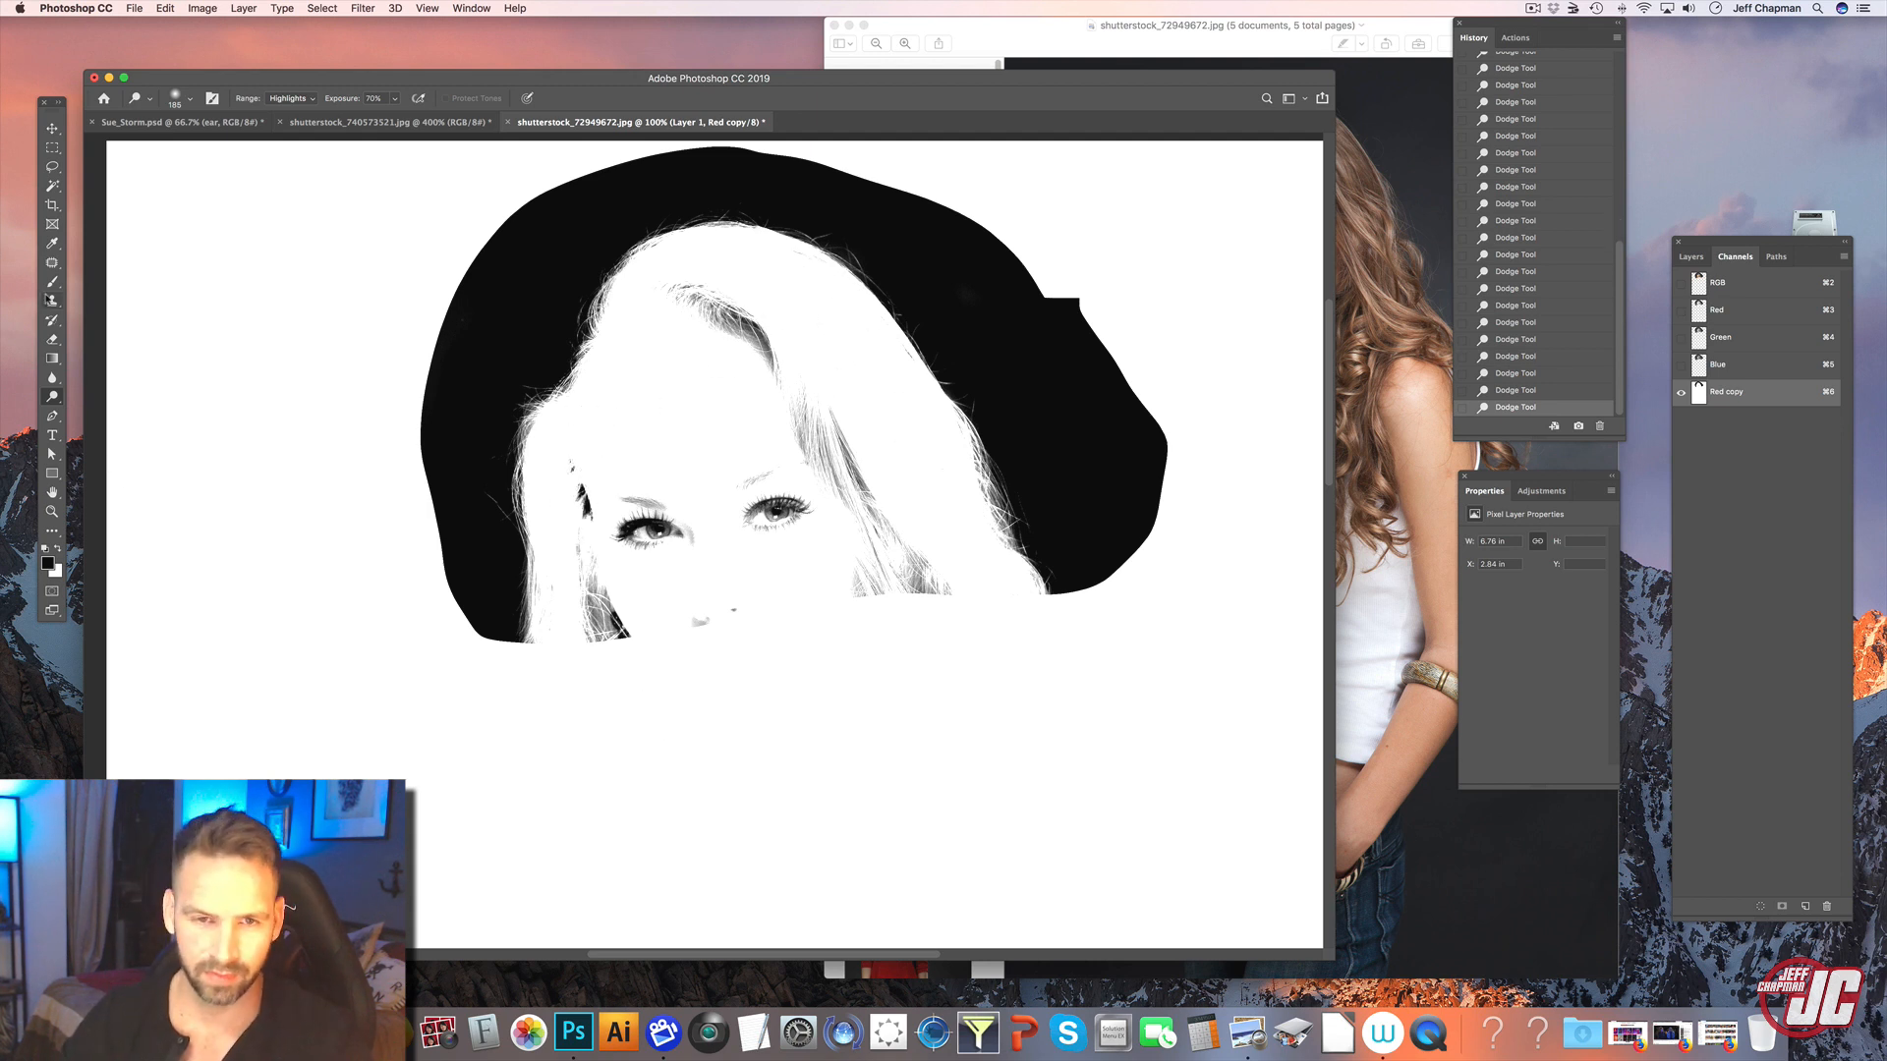
# - Paint the remaining grey areas inside the hair and face solid white with the Brush on the Red copy channel
pyautogui.press('b')
pyautogui.press('x')
pyautogui.rightClick(706, 393)
pyautogui.click(743, 350)
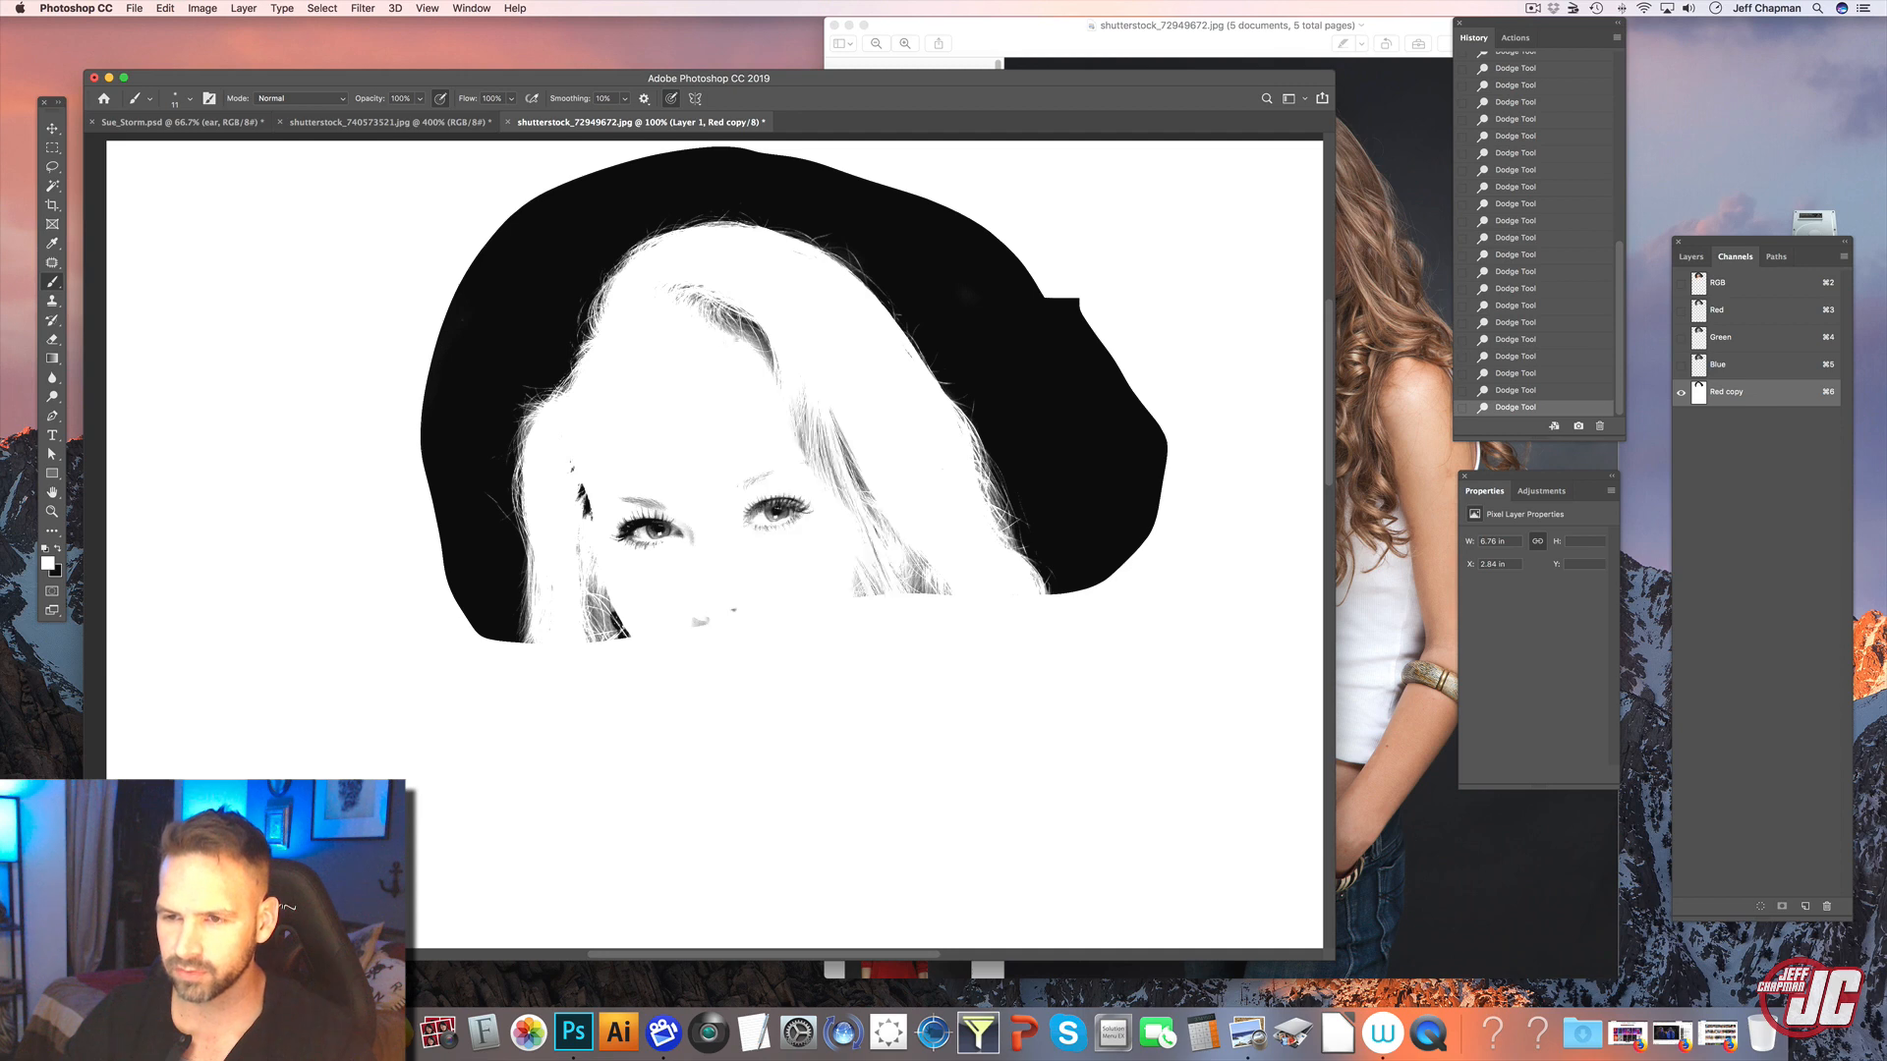
pyautogui.rightClick(746, 347)
pyautogui.moveTo(682, 316)
pyautogui.mouseDown()
pyautogui.moveTo(723, 305)
pyautogui.moveTo(746, 318)
pyautogui.moveTo(615, 506)
pyautogui.moveTo(594, 499)
pyautogui.moveTo(621, 622)
pyautogui.moveTo(592, 552)
pyautogui.moveTo(696, 609)
pyautogui.moveTo(790, 572)
pyautogui.moveTo(667, 509)
pyautogui.moveTo(874, 510)
pyautogui.moveTo(776, 442)
pyautogui.moveTo(797, 527)
pyautogui.moveTo(849, 591)
pyautogui.moveTo(944, 596)
pyautogui.moveTo(608, 370)
pyautogui.mouseUp()
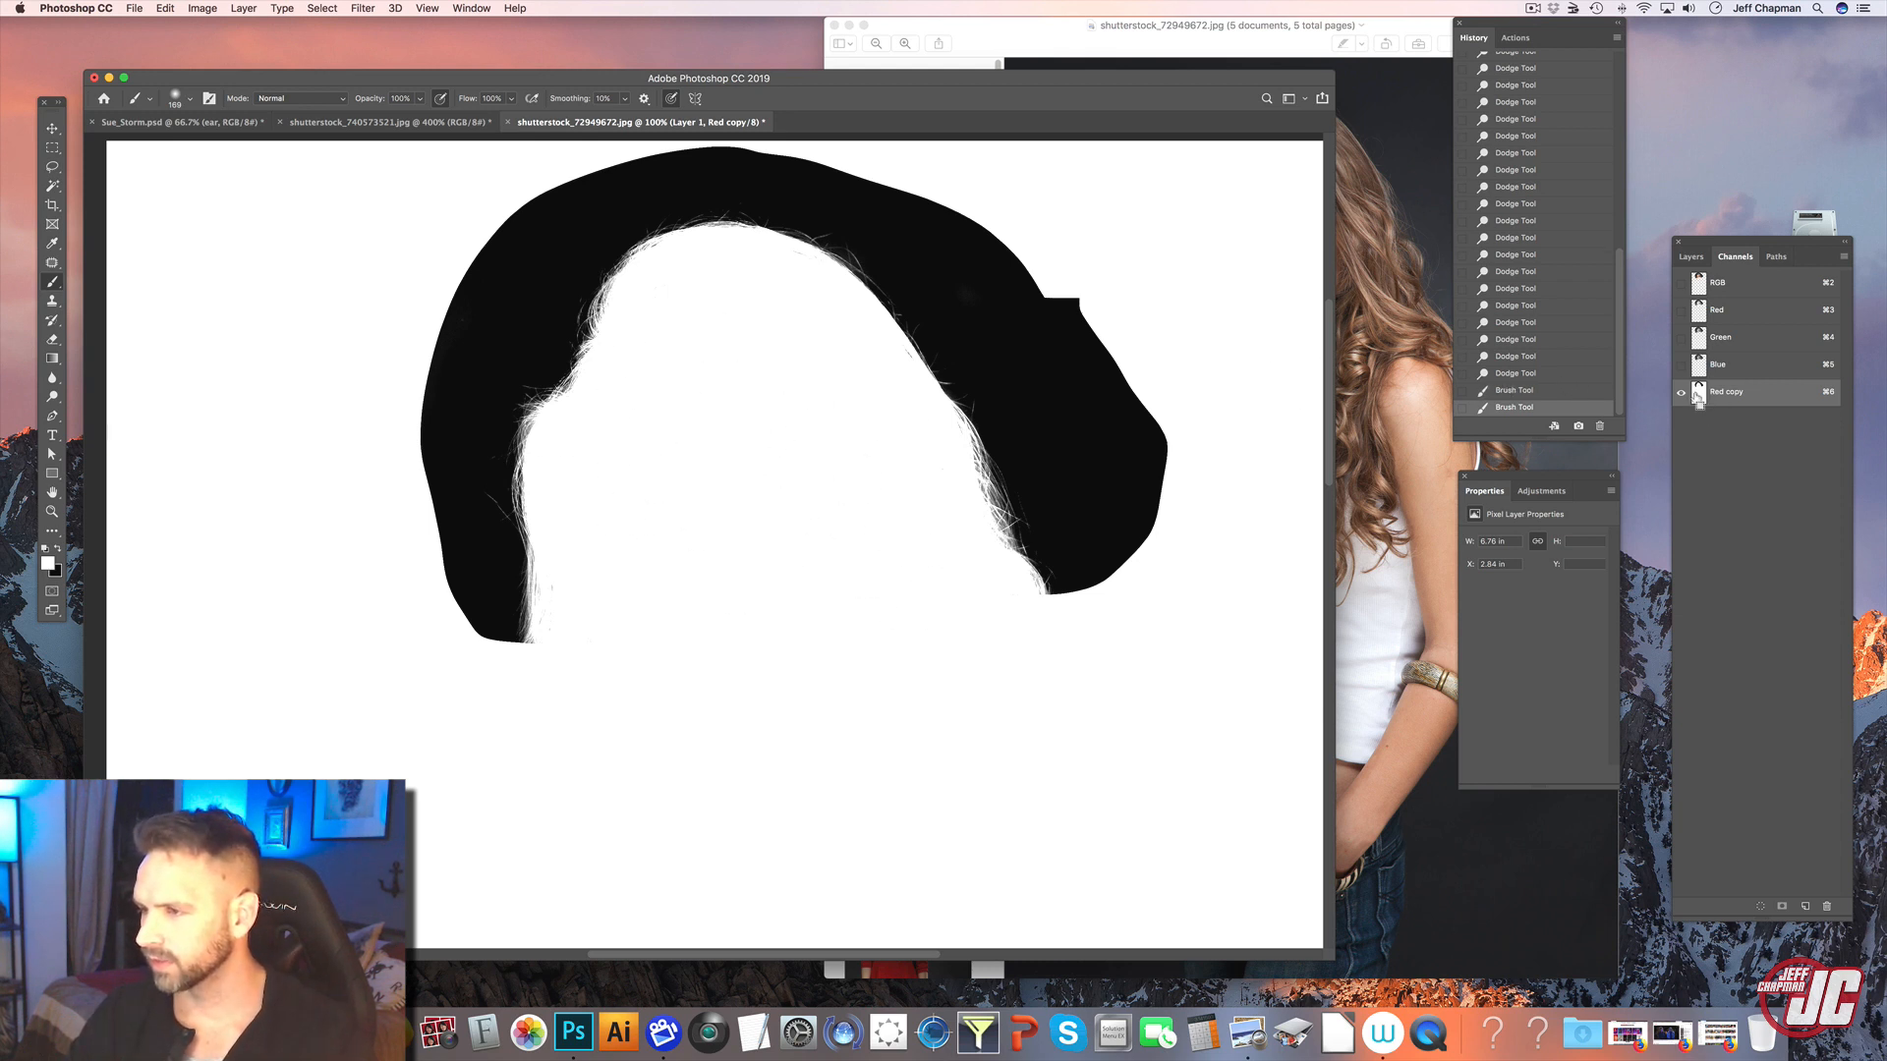
# - Load the Red copy channel as a selection and copy the hair from Layer 1 into Sue_Storm.psd
pyautogui.keyDown('super'); pyautogui.click(1699, 393); pyautogui.keyUp('super')
pyautogui.click(1706, 260)
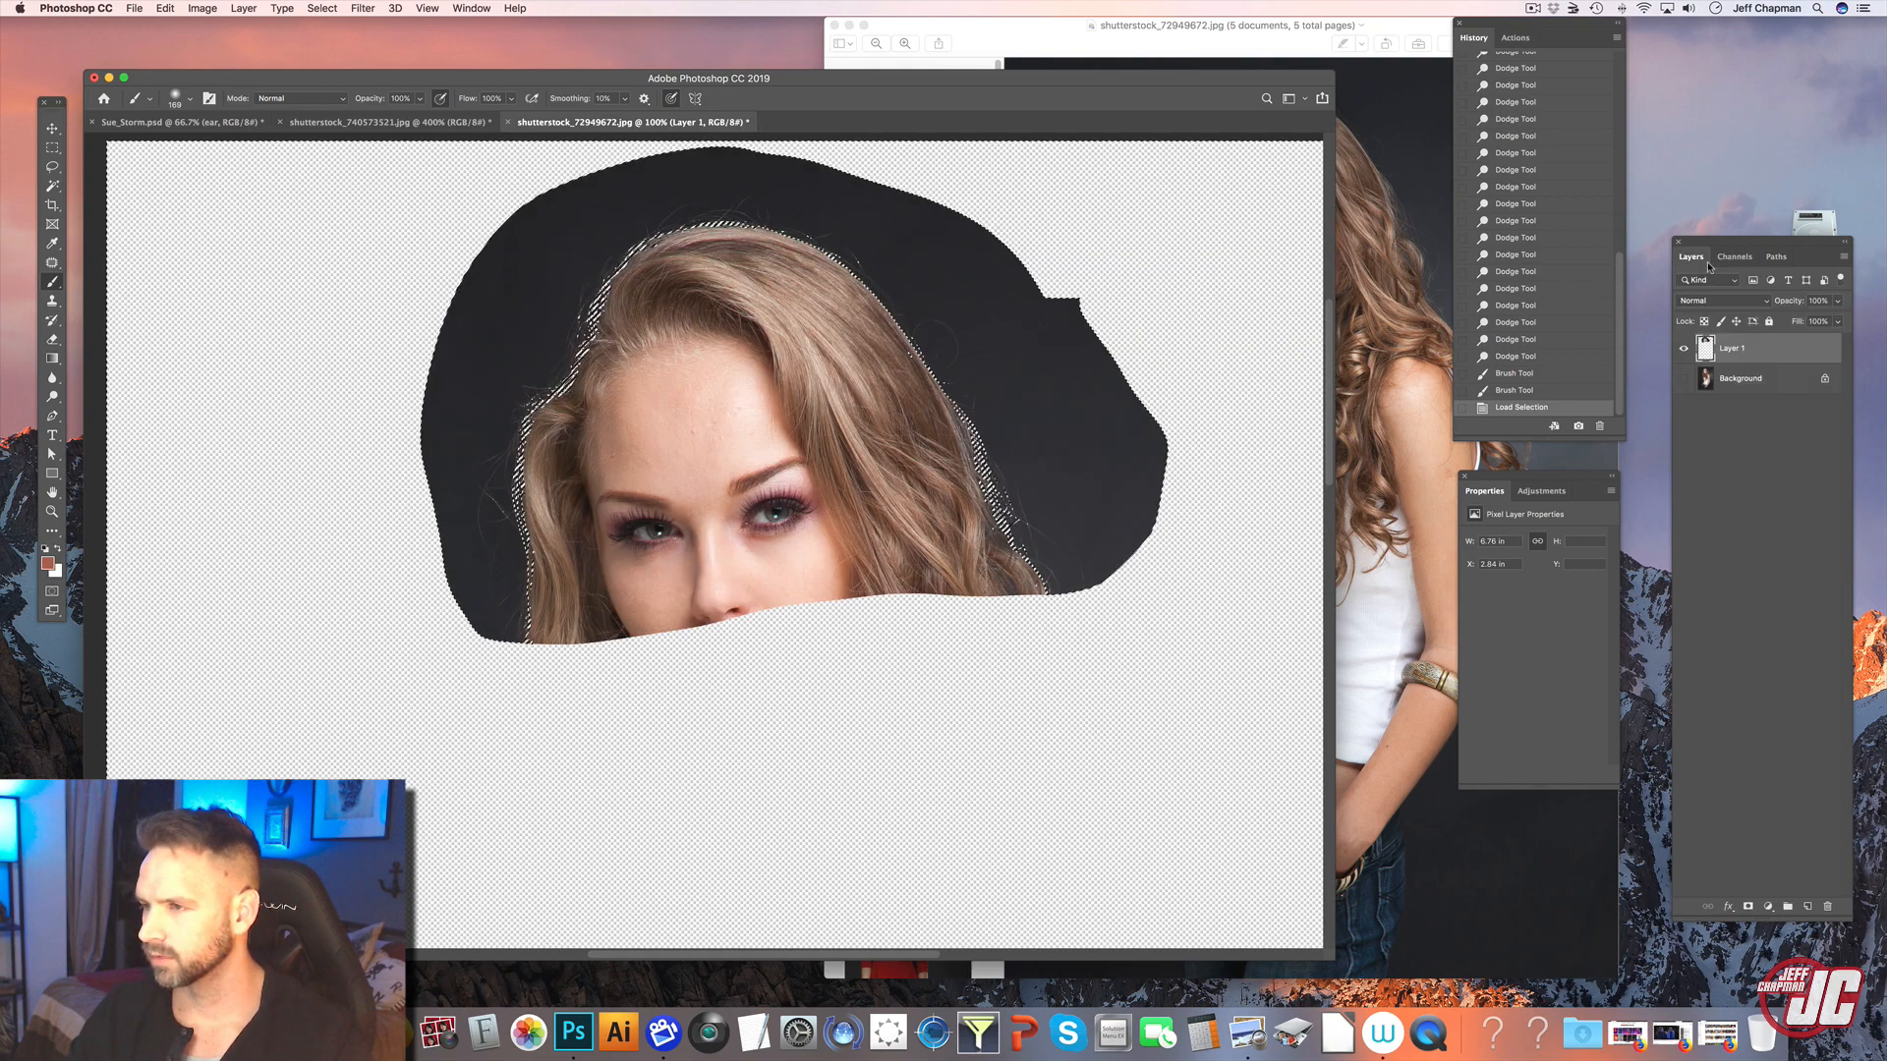
pyautogui.press('v')
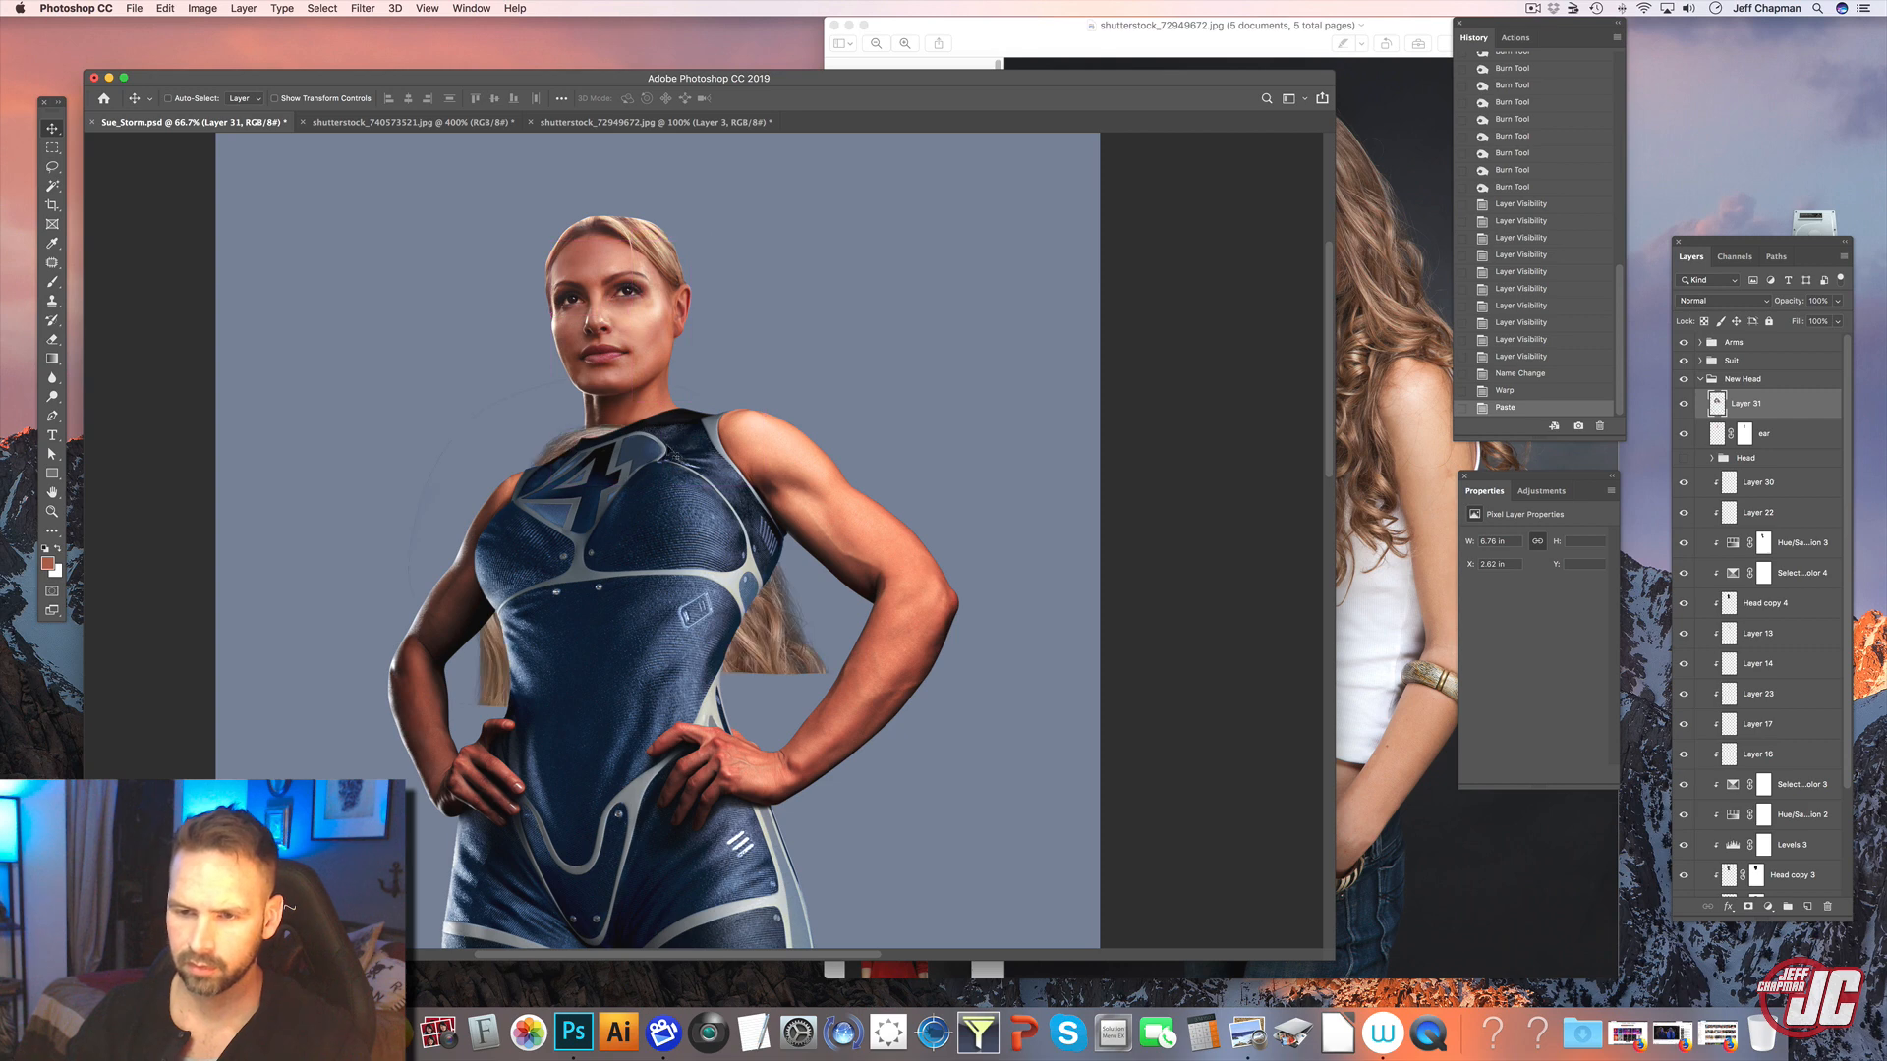
# - Place the pasted hair layer between the Suit and New Head groups and scale it down beside the figure's head
pyautogui.moveTo(1775, 395); pyautogui.dragTo(1753, 371)
pyautogui.click(1701, 409)
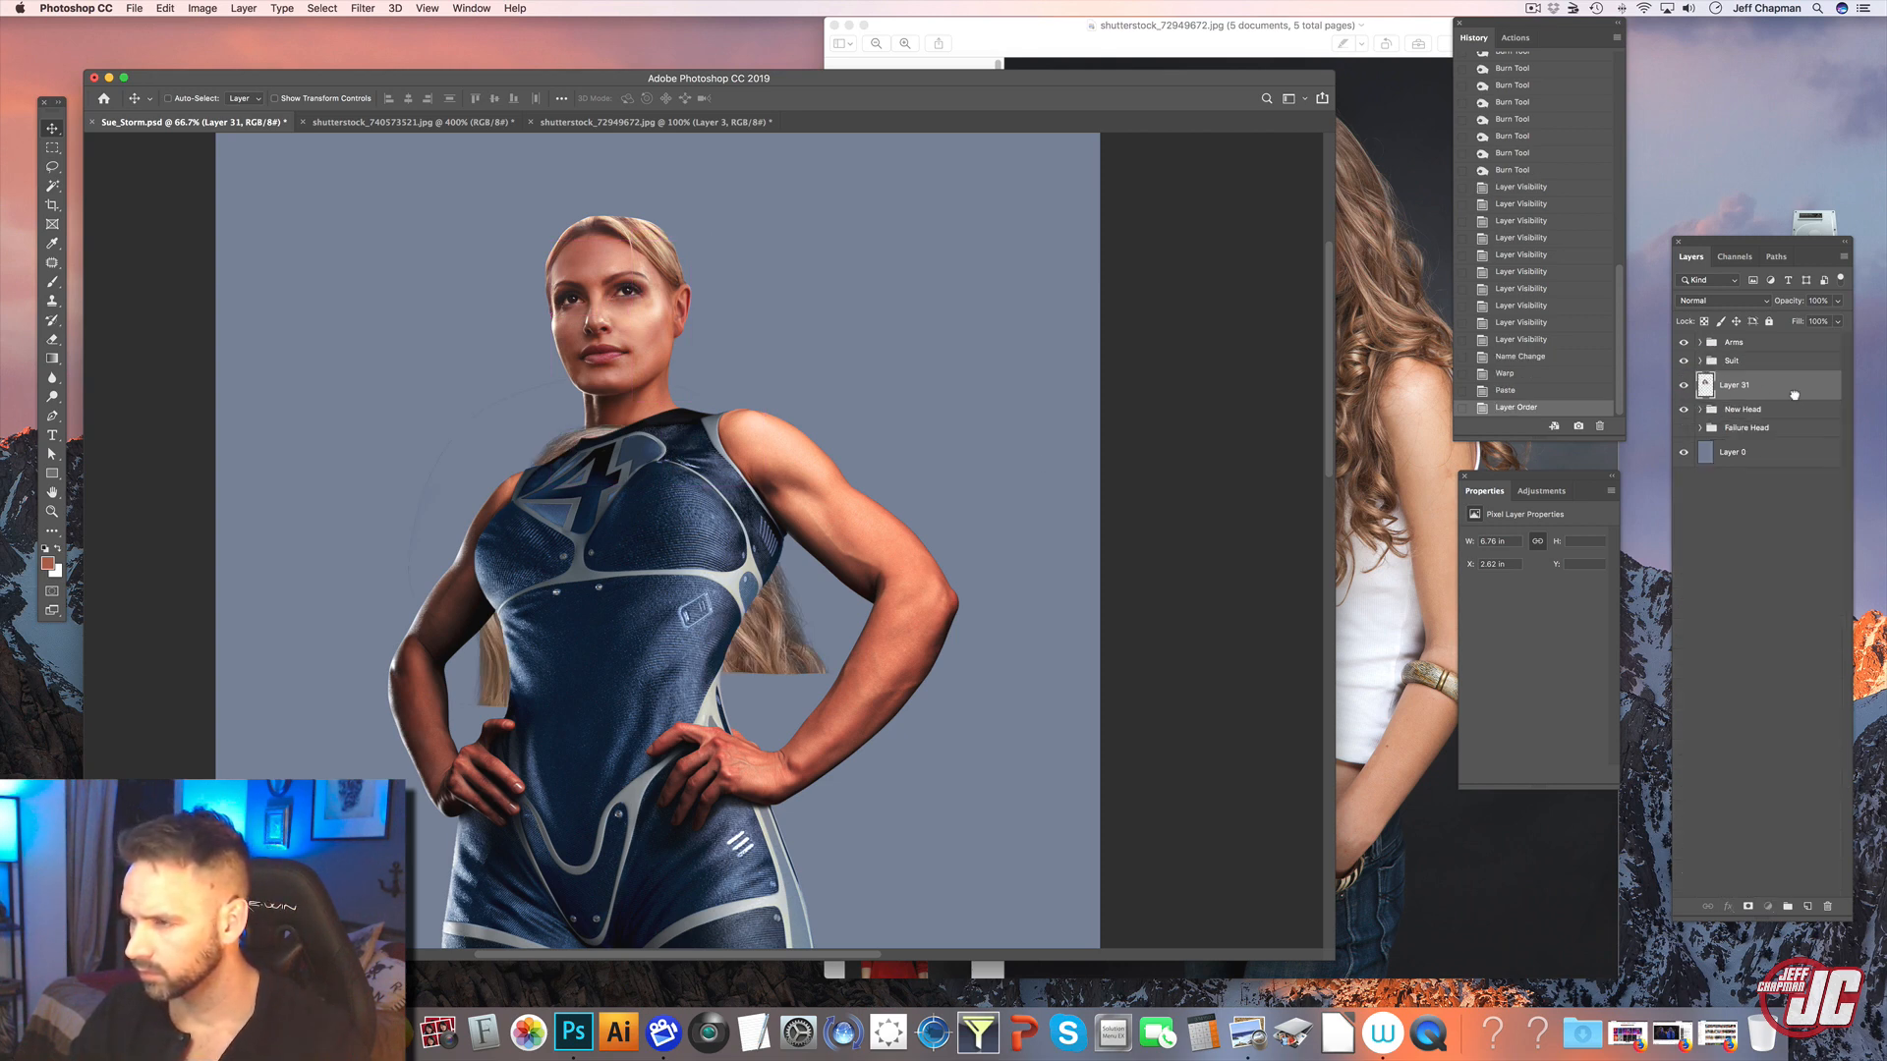
pyautogui.moveTo(868, 336); pyautogui.dragTo(943, 286)
pyautogui.press('super+t')
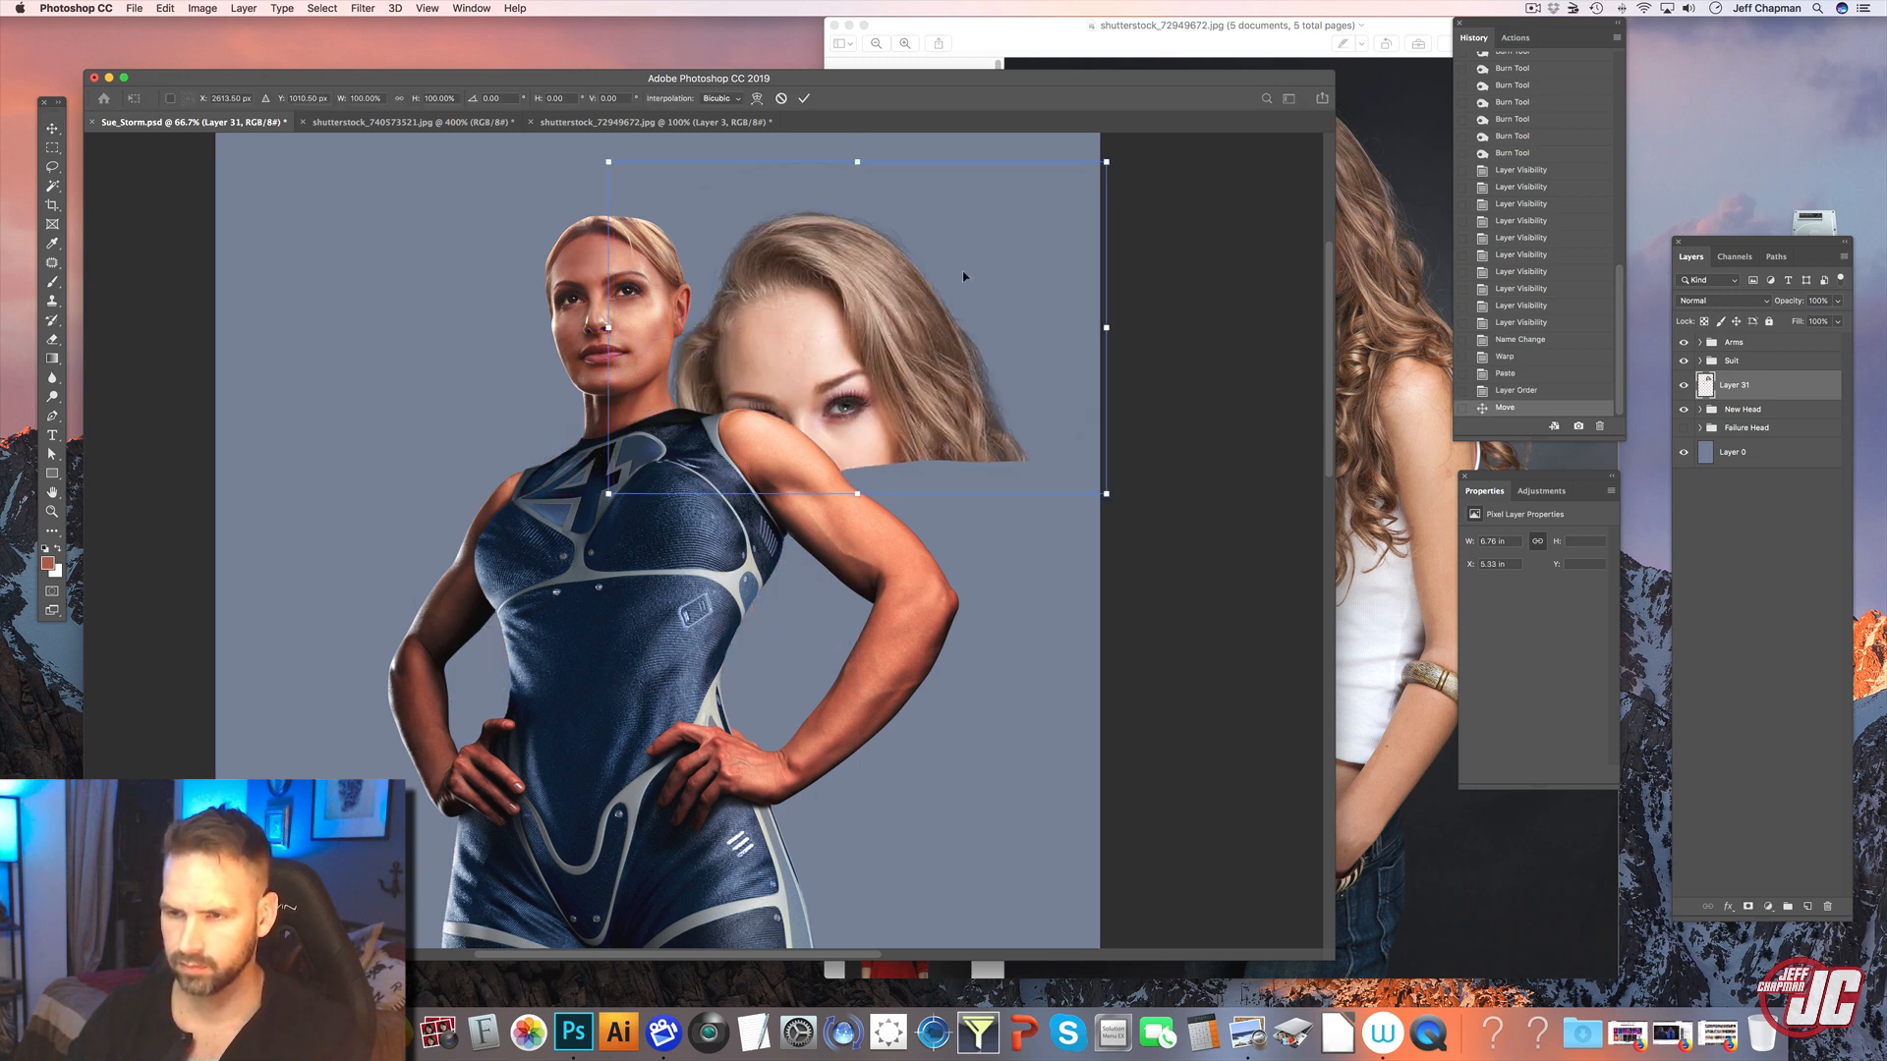
pyautogui.moveTo(1106, 161); pyautogui.dragTo(1002, 231)
pyautogui.moveTo(857, 327); pyautogui.dragTo(892, 263)
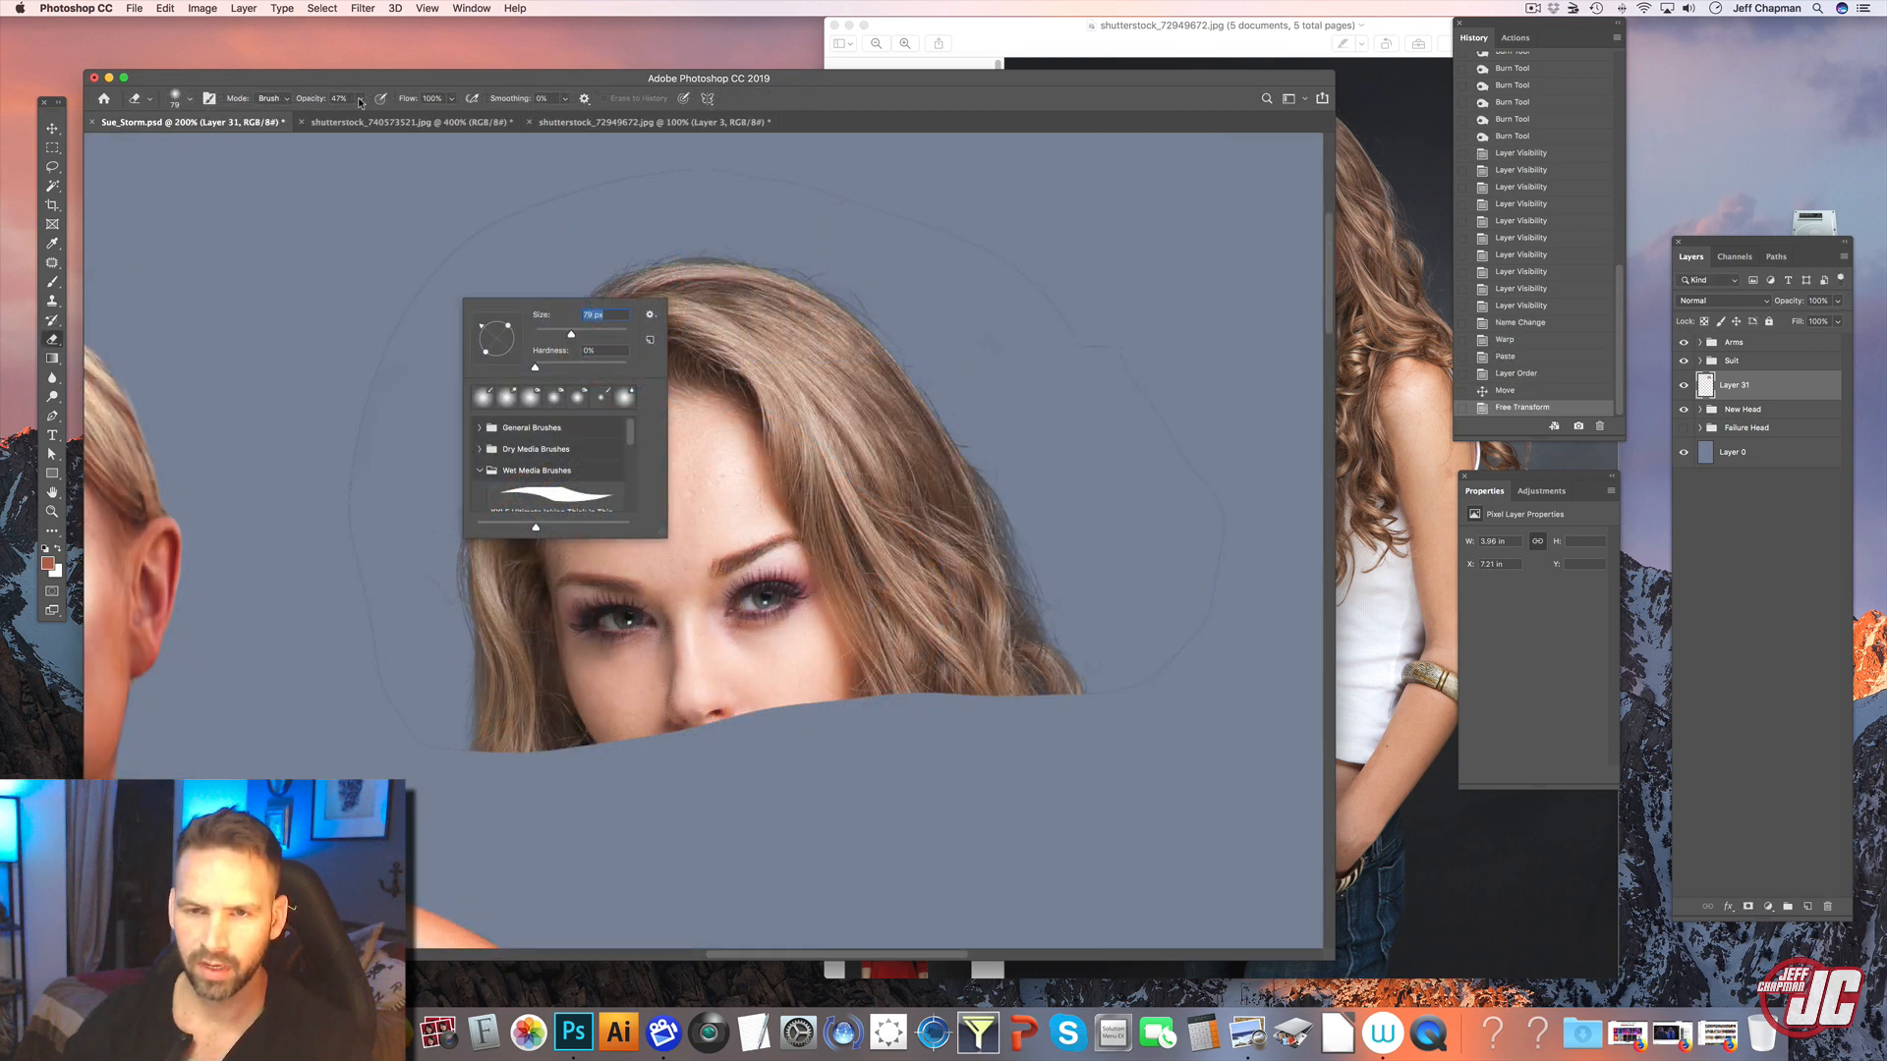
# - Erase the faint cutout outline around the hair and move the hair over the figure's head
pyautogui.moveTo(360, 99); pyautogui.dragTo(390, 123)
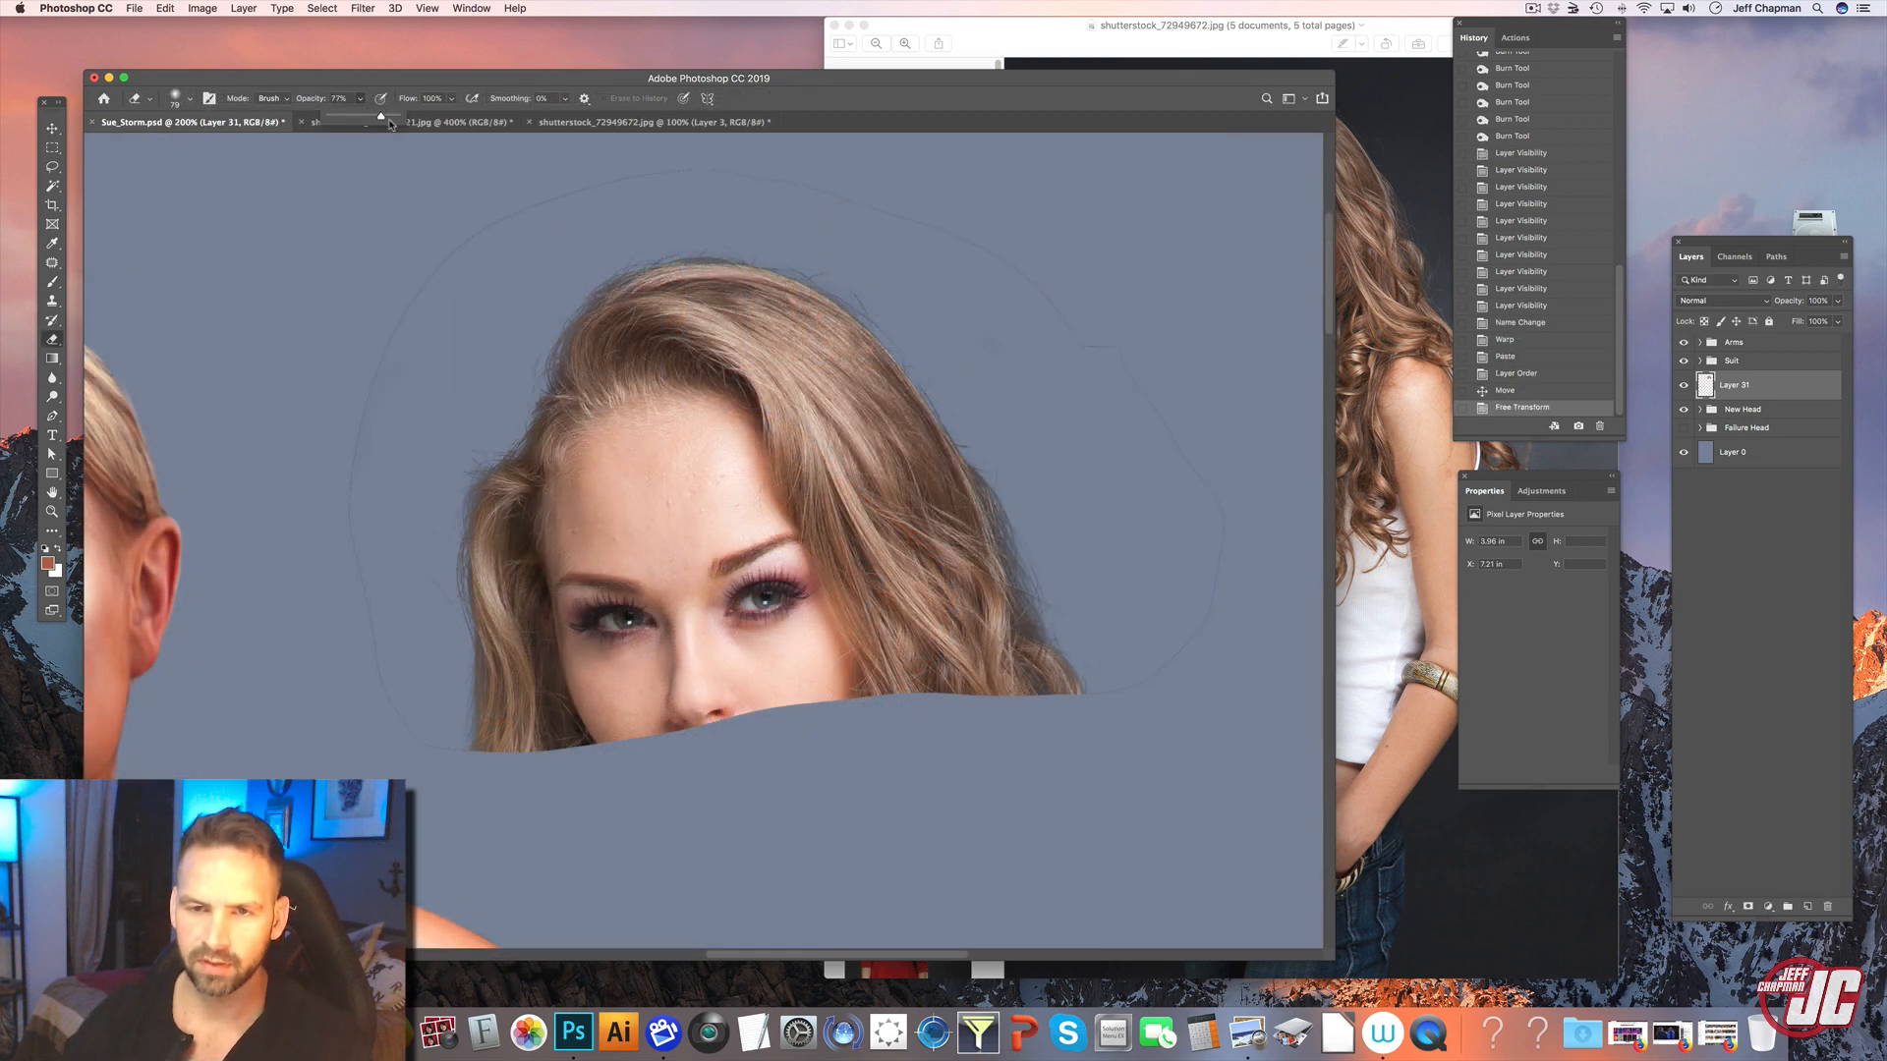
pyautogui.moveTo(520, 211); pyautogui.dragTo(404, 309)
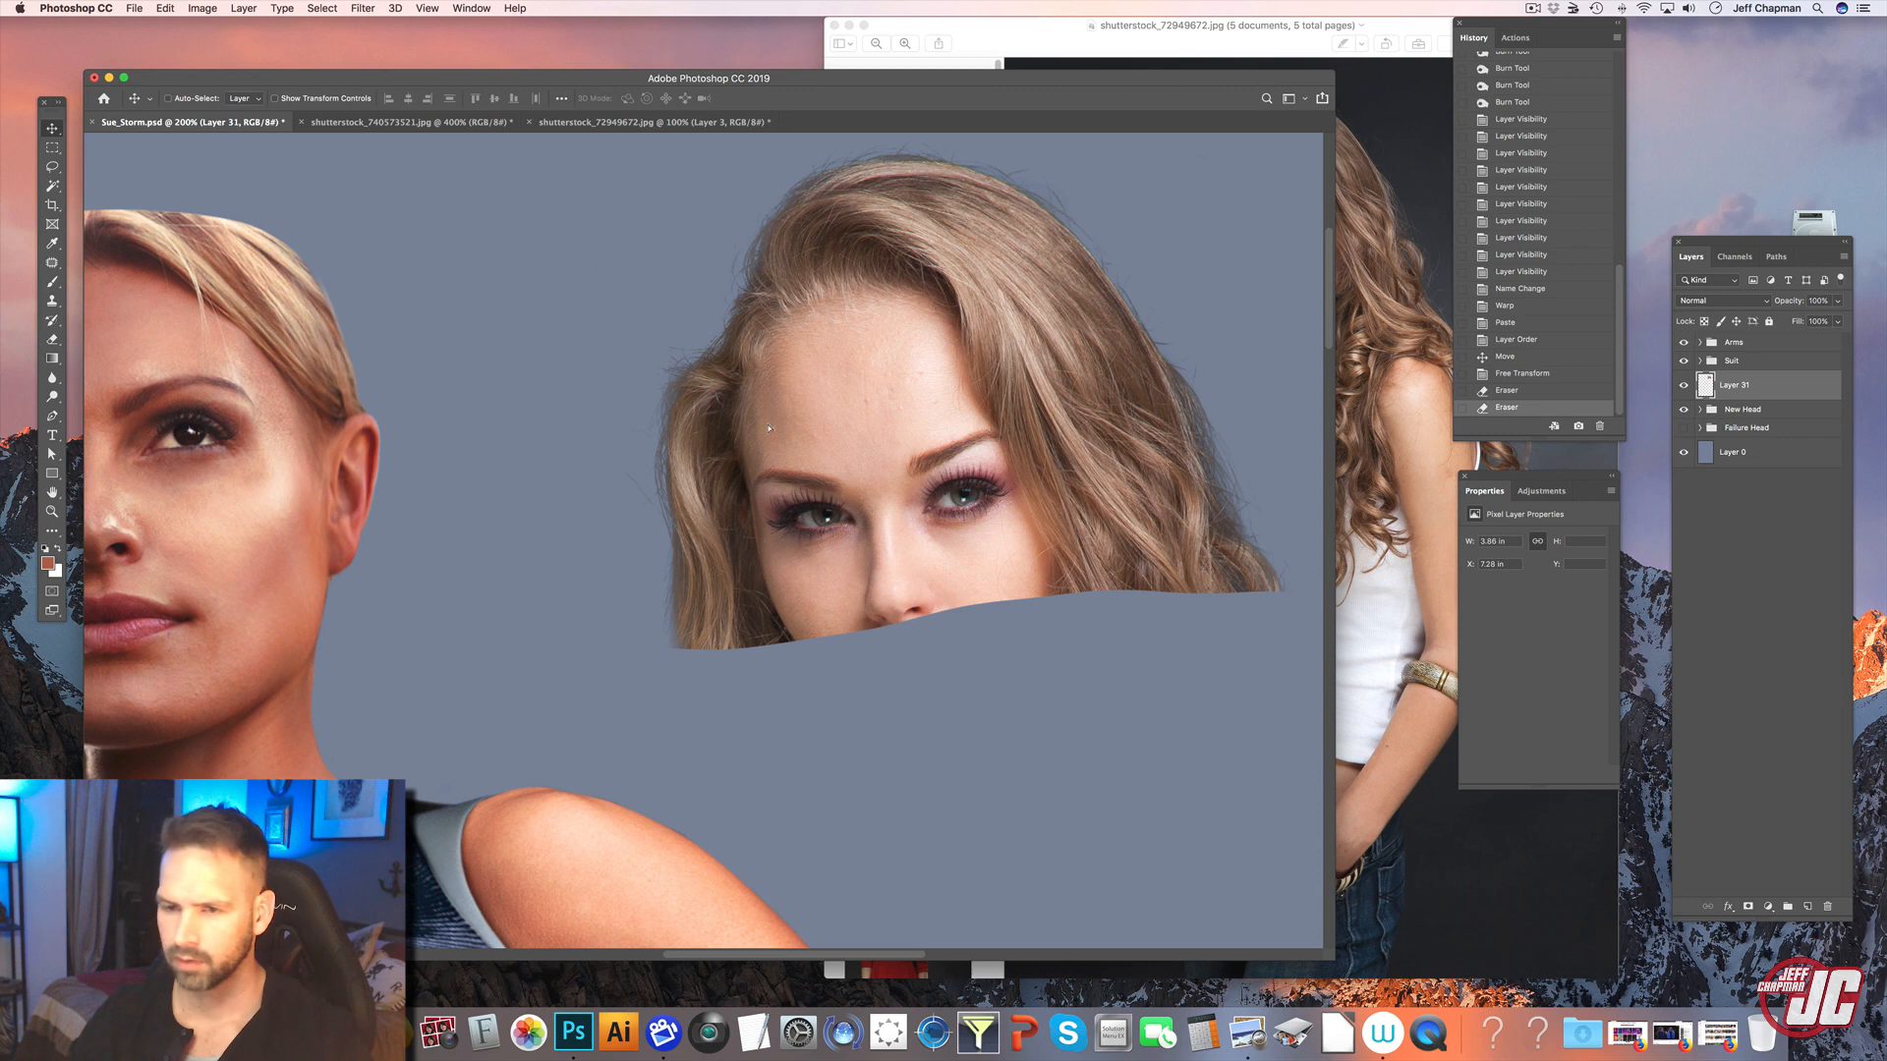
pyautogui.moveTo(1162, 466)
pyautogui.mouseDown()
pyautogui.moveTo(612, 465)
pyautogui.moveTo(1114, 475)
pyautogui.mouseUp()
pyautogui.moveTo(993, 467); pyautogui.dragTo(1180, 384)
# - Add a layer mask to the hair layer and paint out the stock model's face
pyautogui.click(1750, 907)
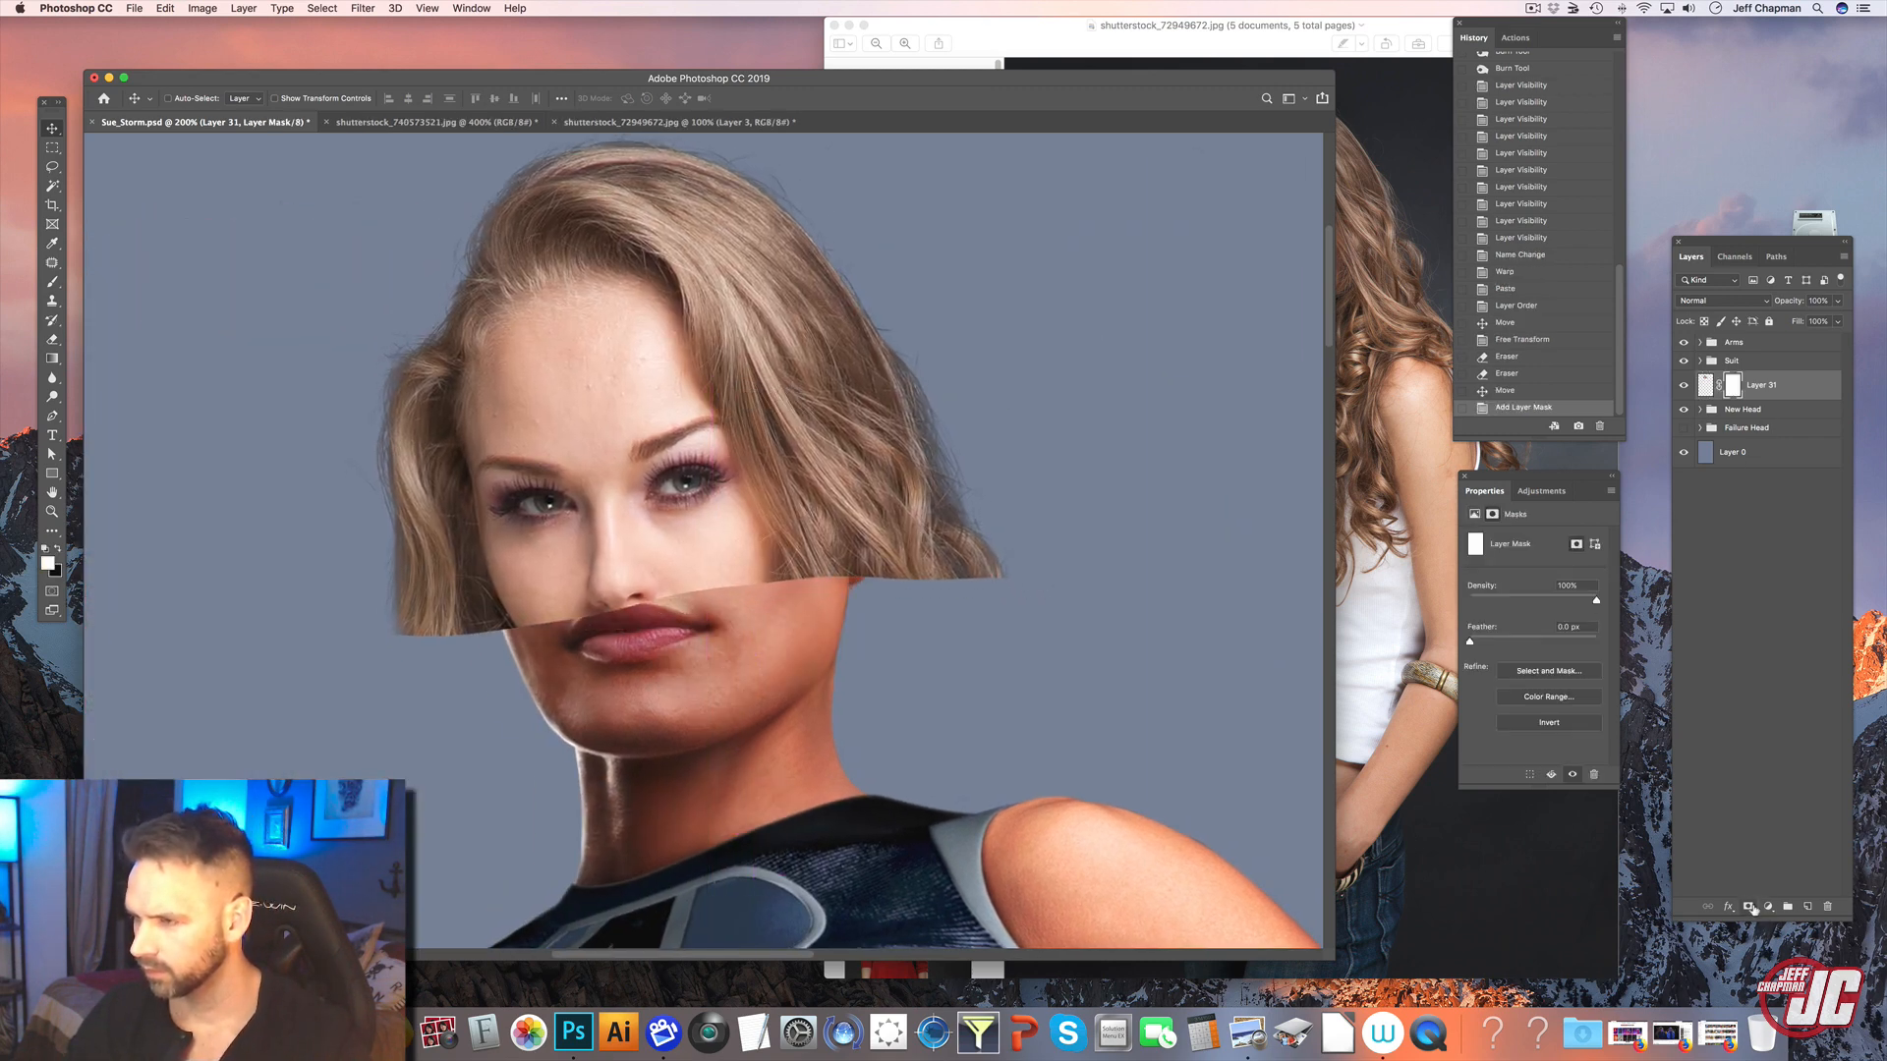
pyautogui.click(53, 282)
pyautogui.moveTo(550, 560)
pyautogui.mouseDown()
pyautogui.moveTo(573, 595)
pyautogui.moveTo(565, 357)
pyautogui.moveTo(602, 418)
pyautogui.moveTo(610, 318)
pyautogui.moveTo(694, 489)
pyautogui.moveTo(669, 525)
pyautogui.mouseUp()
pyautogui.rightClick(602, 432)
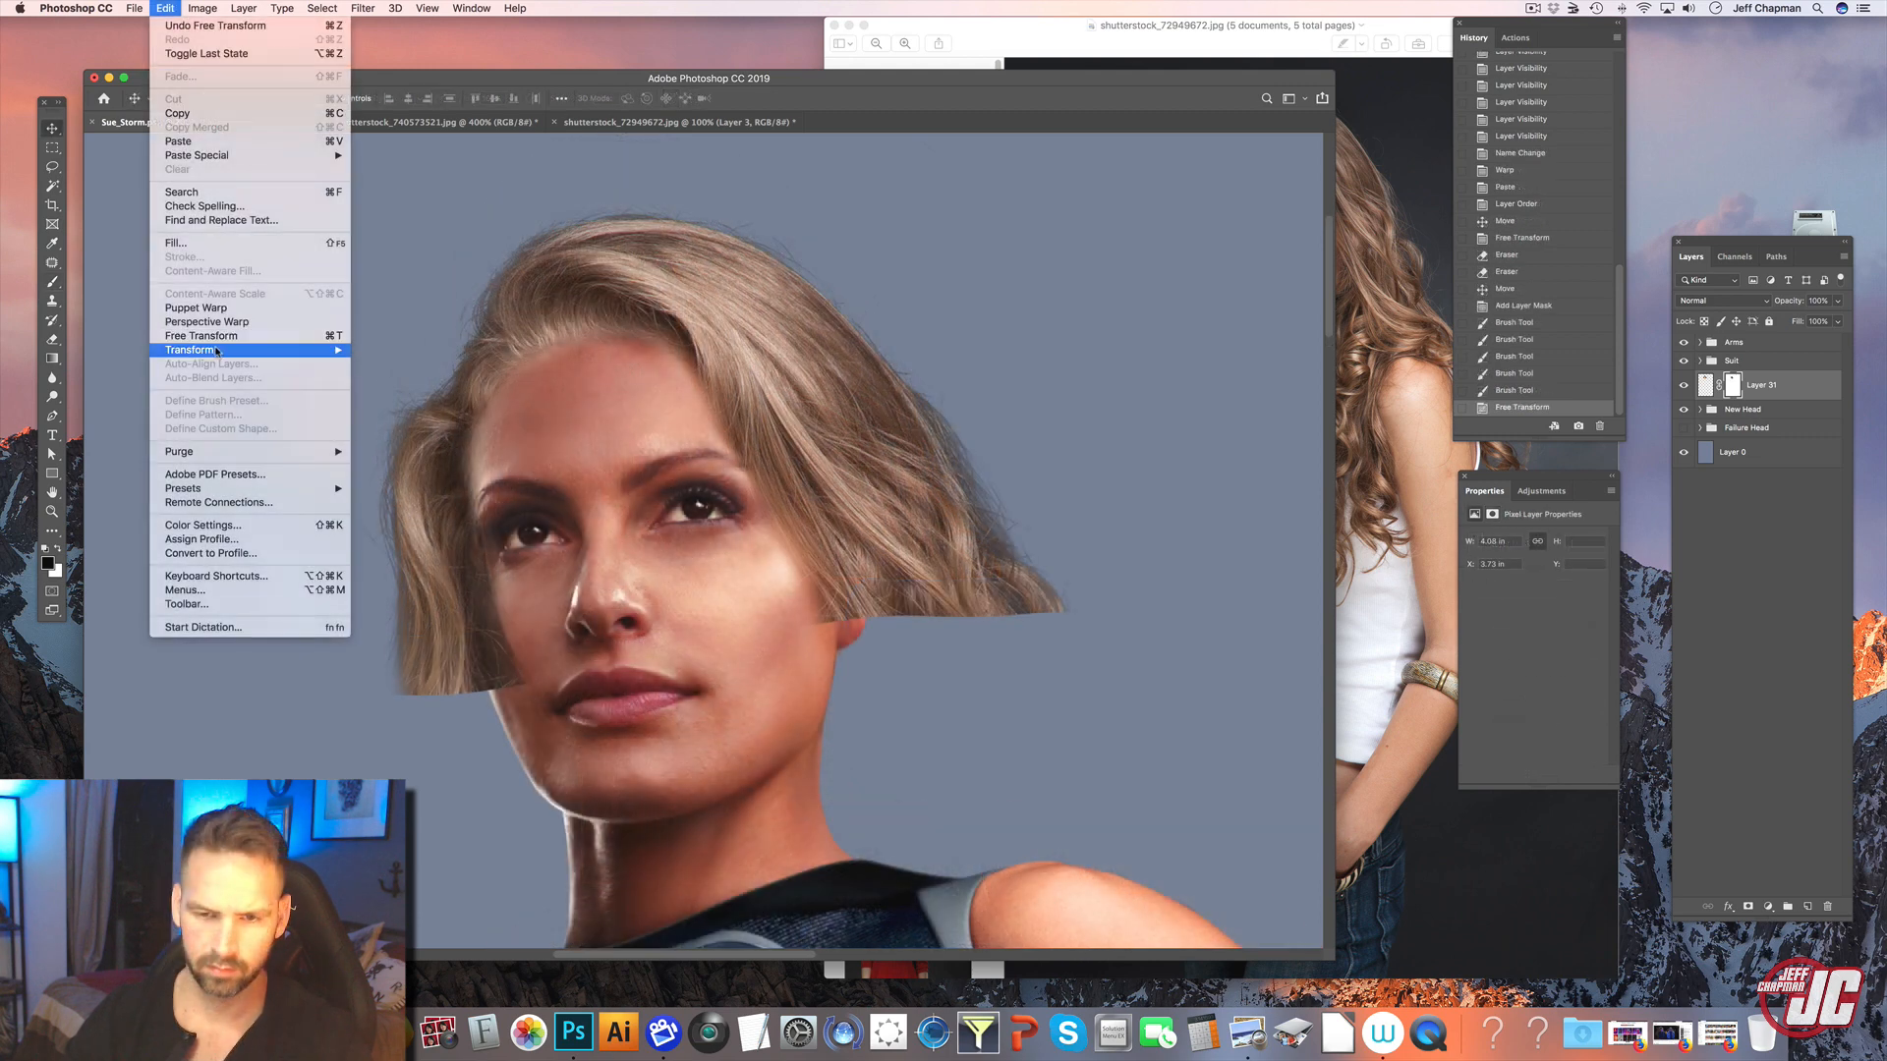
# - Warp the hair layer to follow the shape of the figure's head
pyautogui.moveTo(246, 350)
pyautogui.click(422, 444)
pyautogui.moveTo(487, 561)
pyautogui.mouseDown()
pyautogui.moveTo(452, 564)
pyautogui.moveTo(481, 568)
pyautogui.mouseUp()
pyautogui.moveTo(744, 510); pyautogui.dragTo(774, 511)
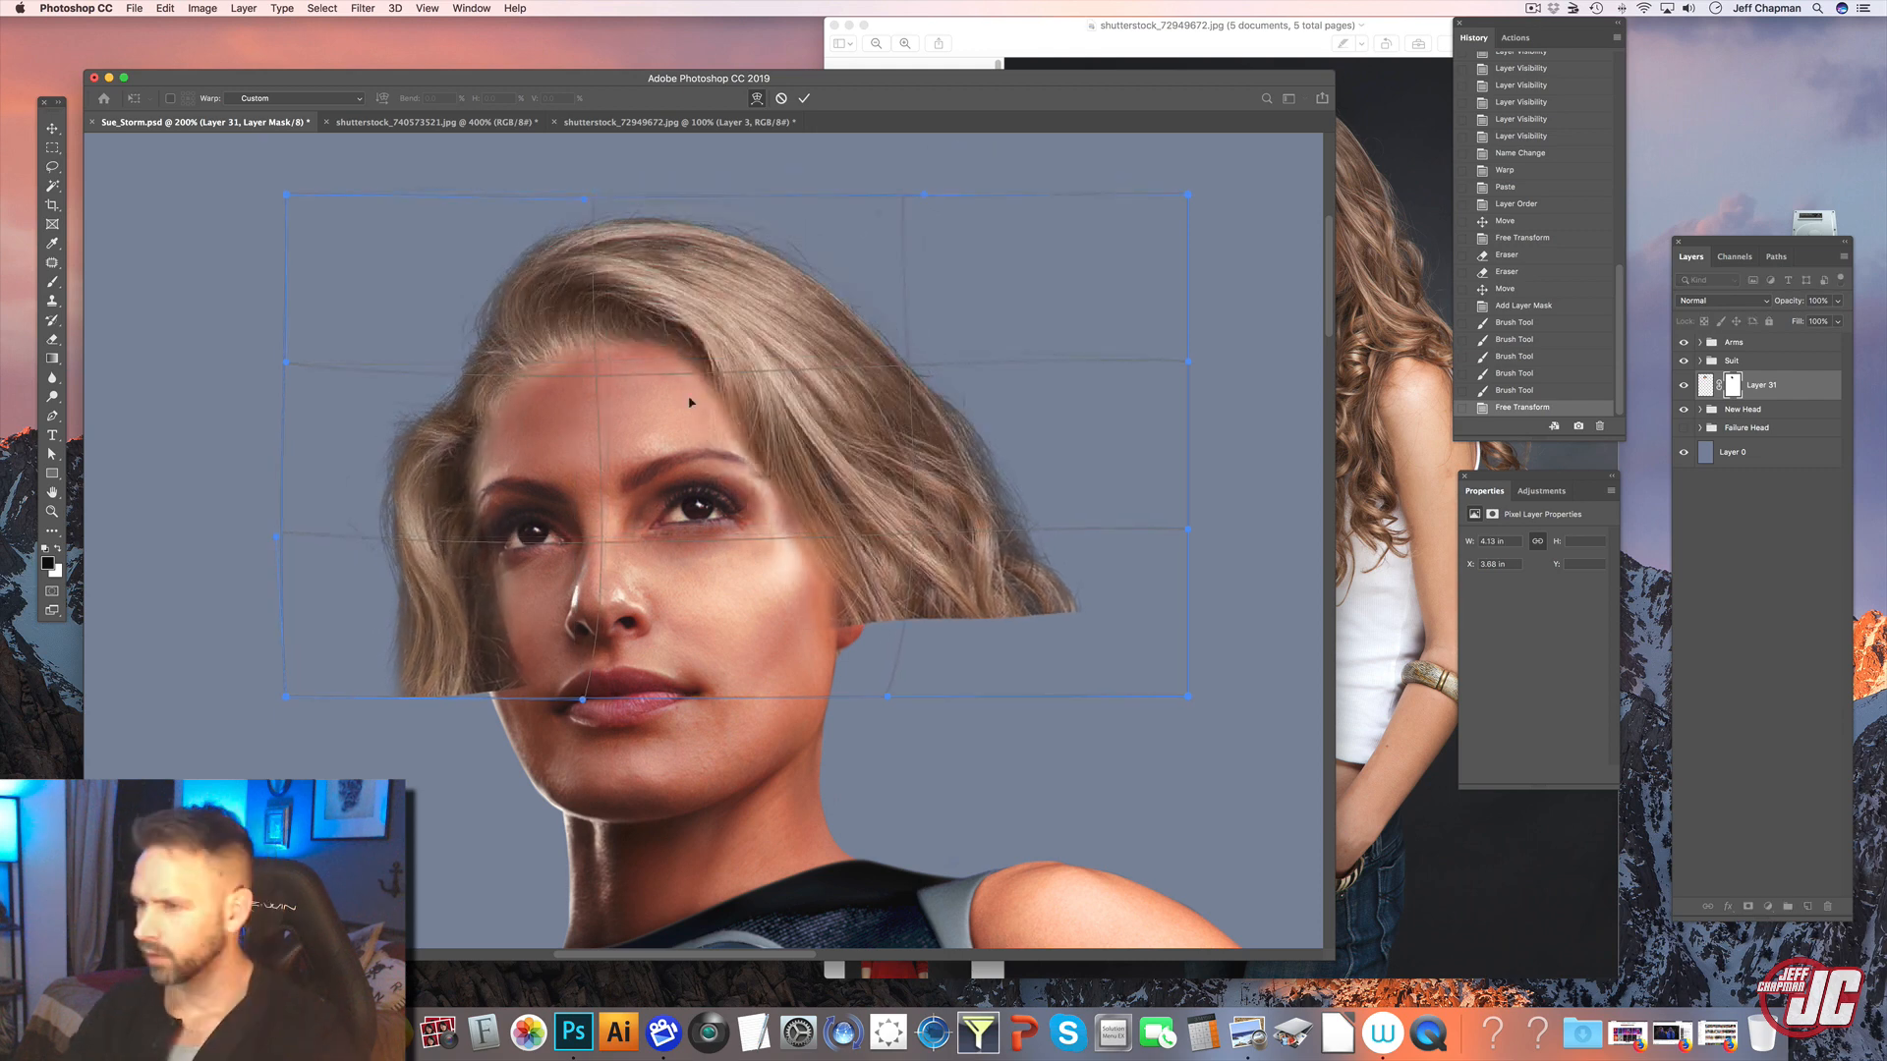
pyautogui.press('Return')
# - Move the hair layer below the New Head group and add a layer mask to that group
pyautogui.moveTo(1796, 386); pyautogui.dragTo(1797, 421)
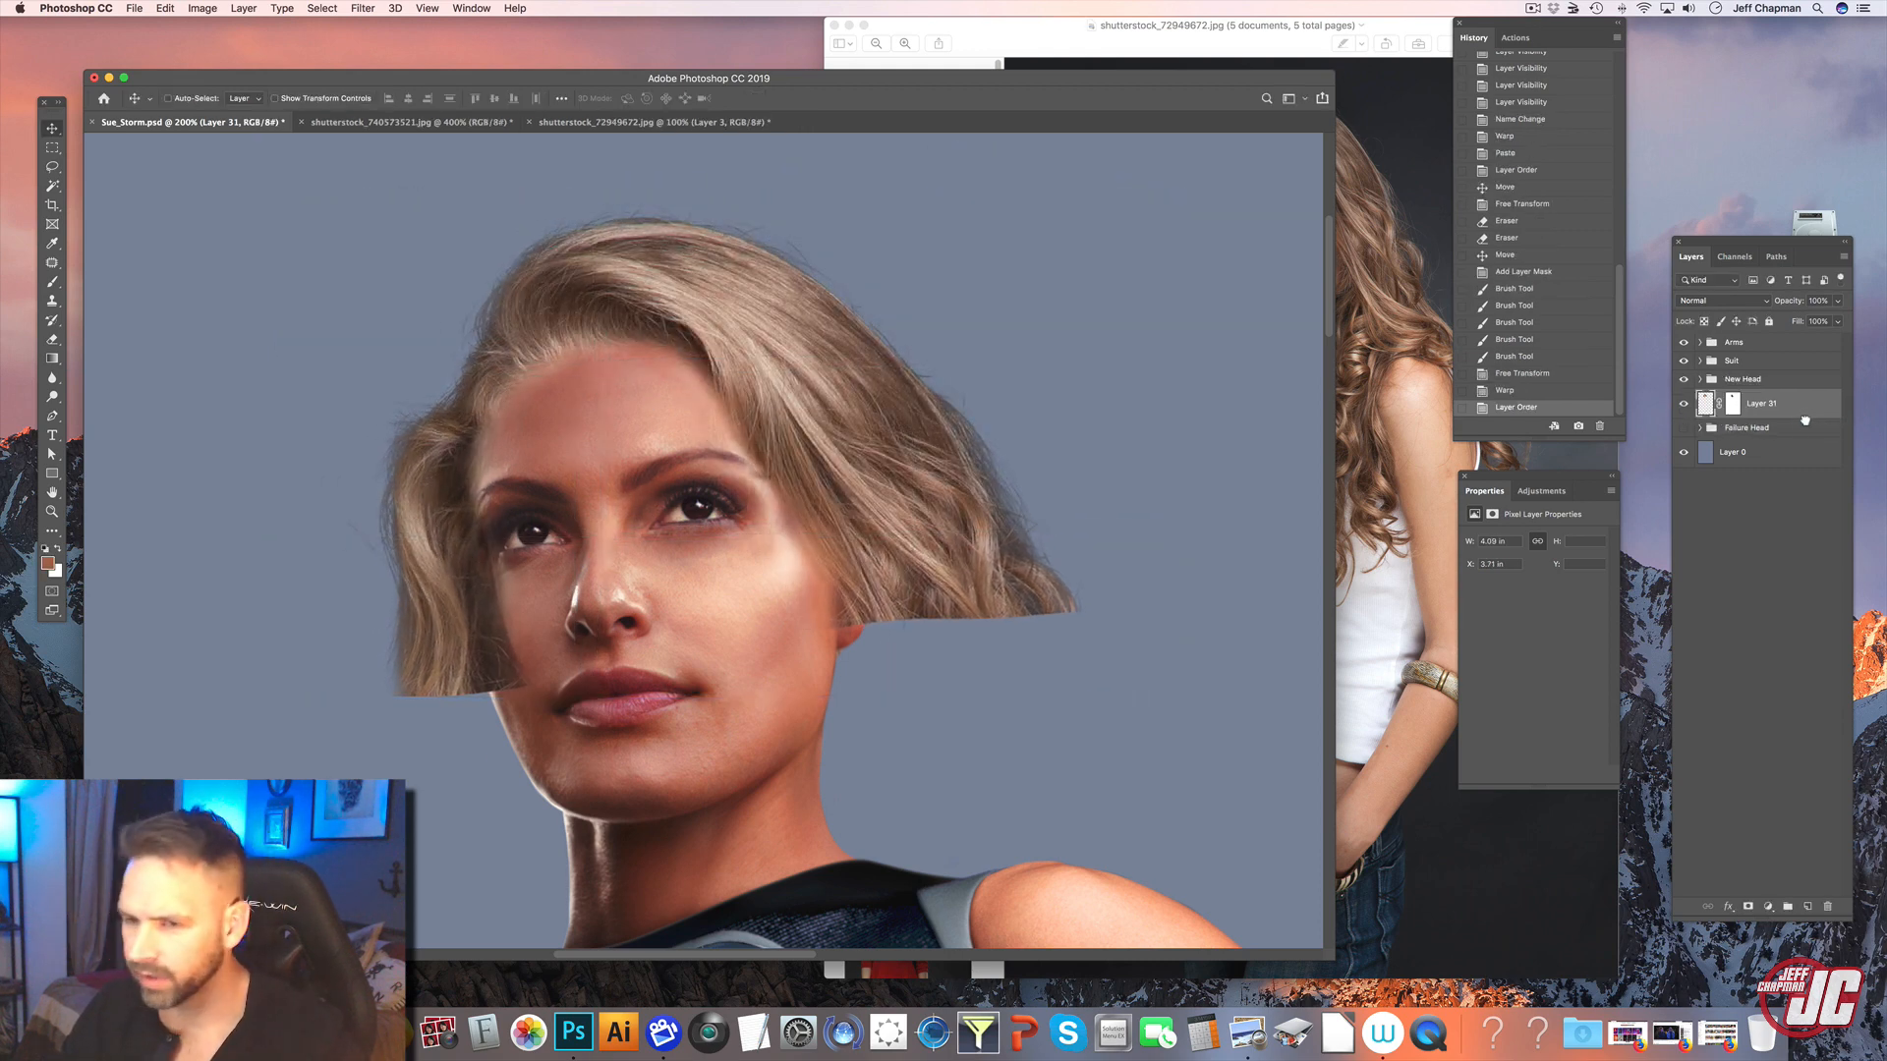
pyautogui.click(1699, 379)
pyautogui.click(1699, 379)
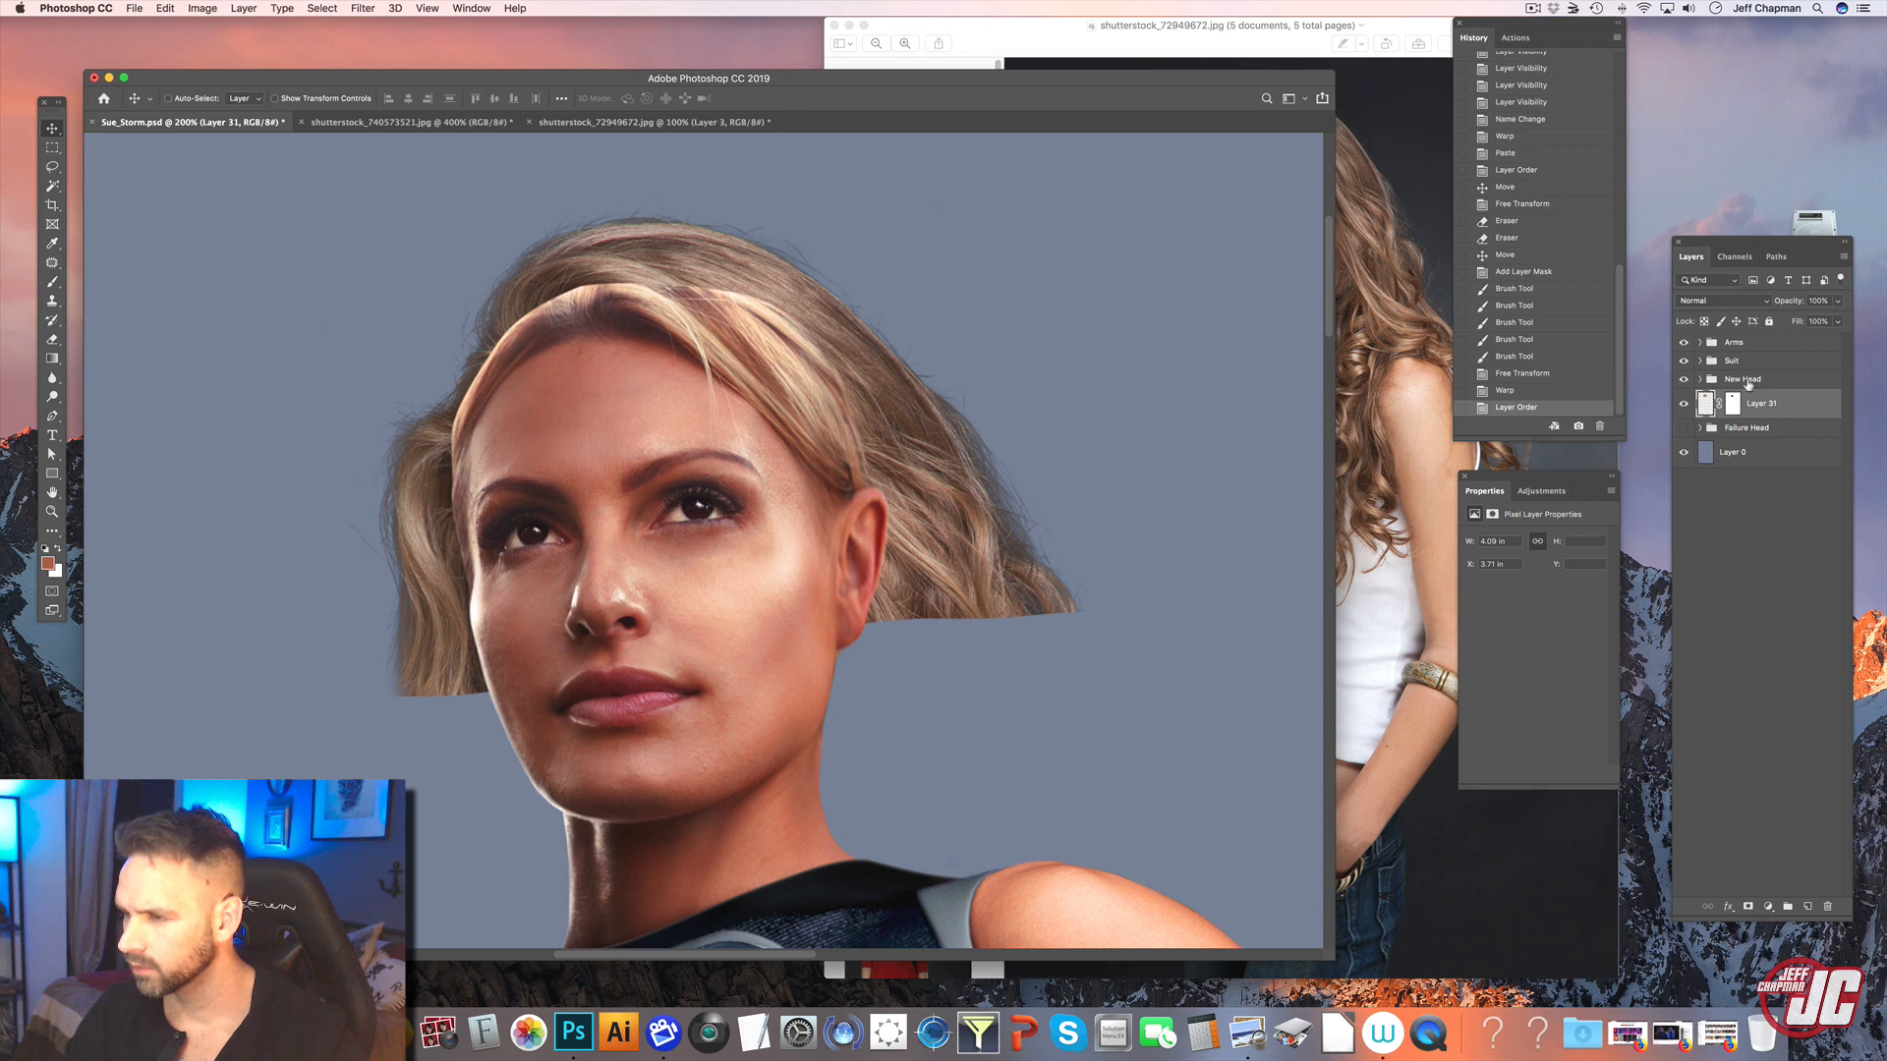
pyautogui.click(1747, 382)
pyautogui.click(1748, 906)
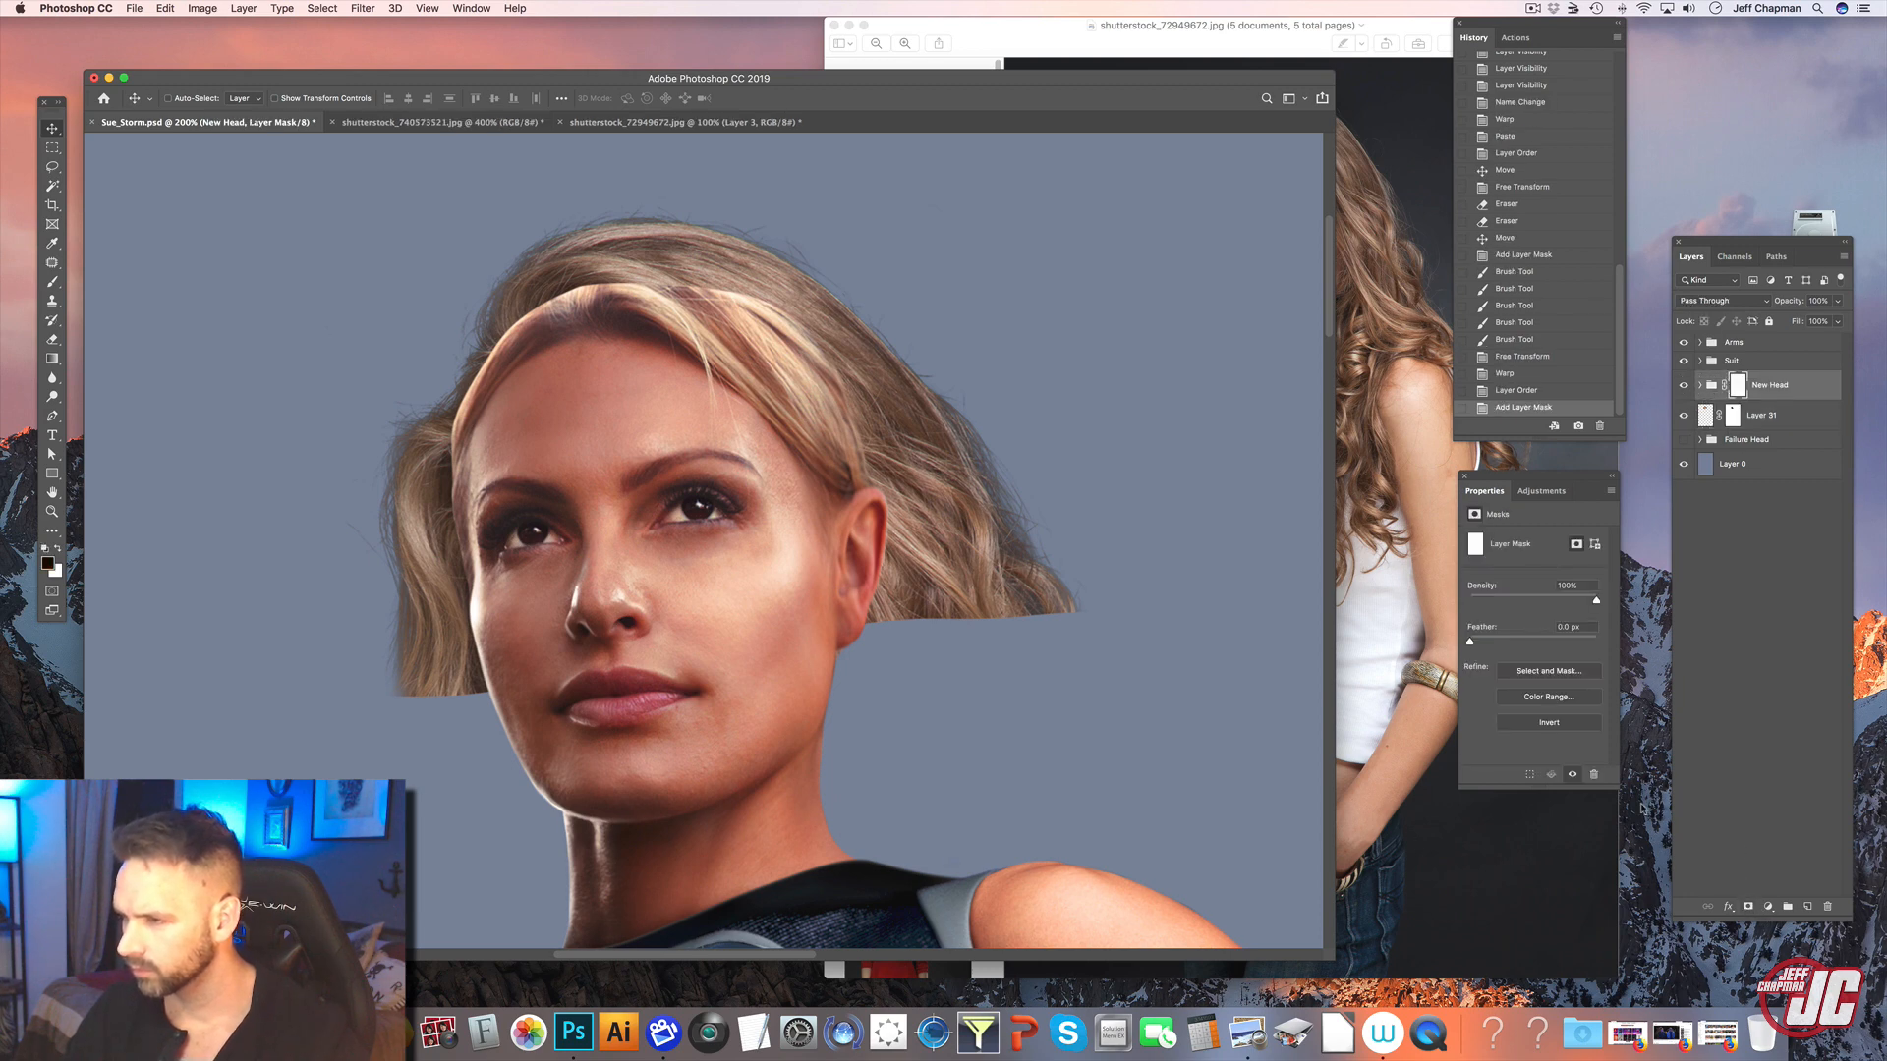
# - Mask out the old pulled-back hair along the hairline on the New Head mask, using a soft black brush at 43% opacity
pyautogui.click(52, 281)
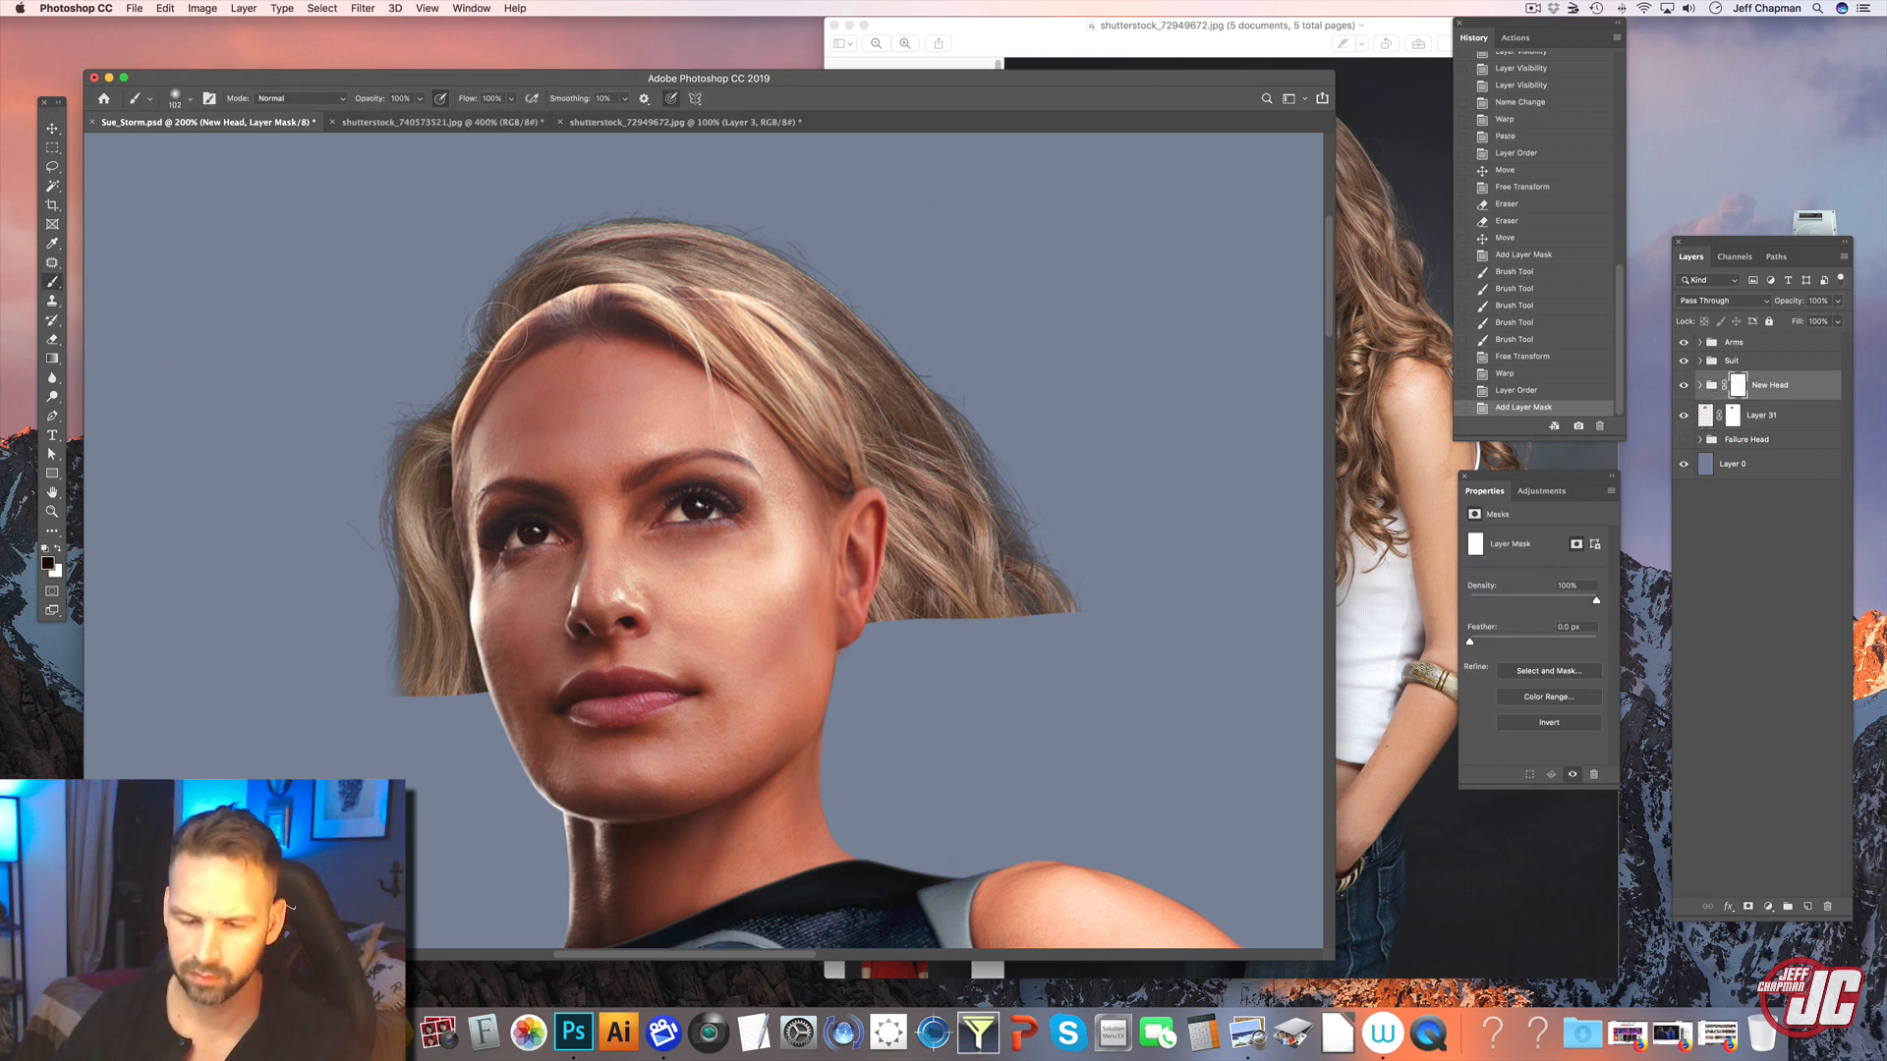
pyautogui.rightClick(501, 332)
pyautogui.click(420, 100)
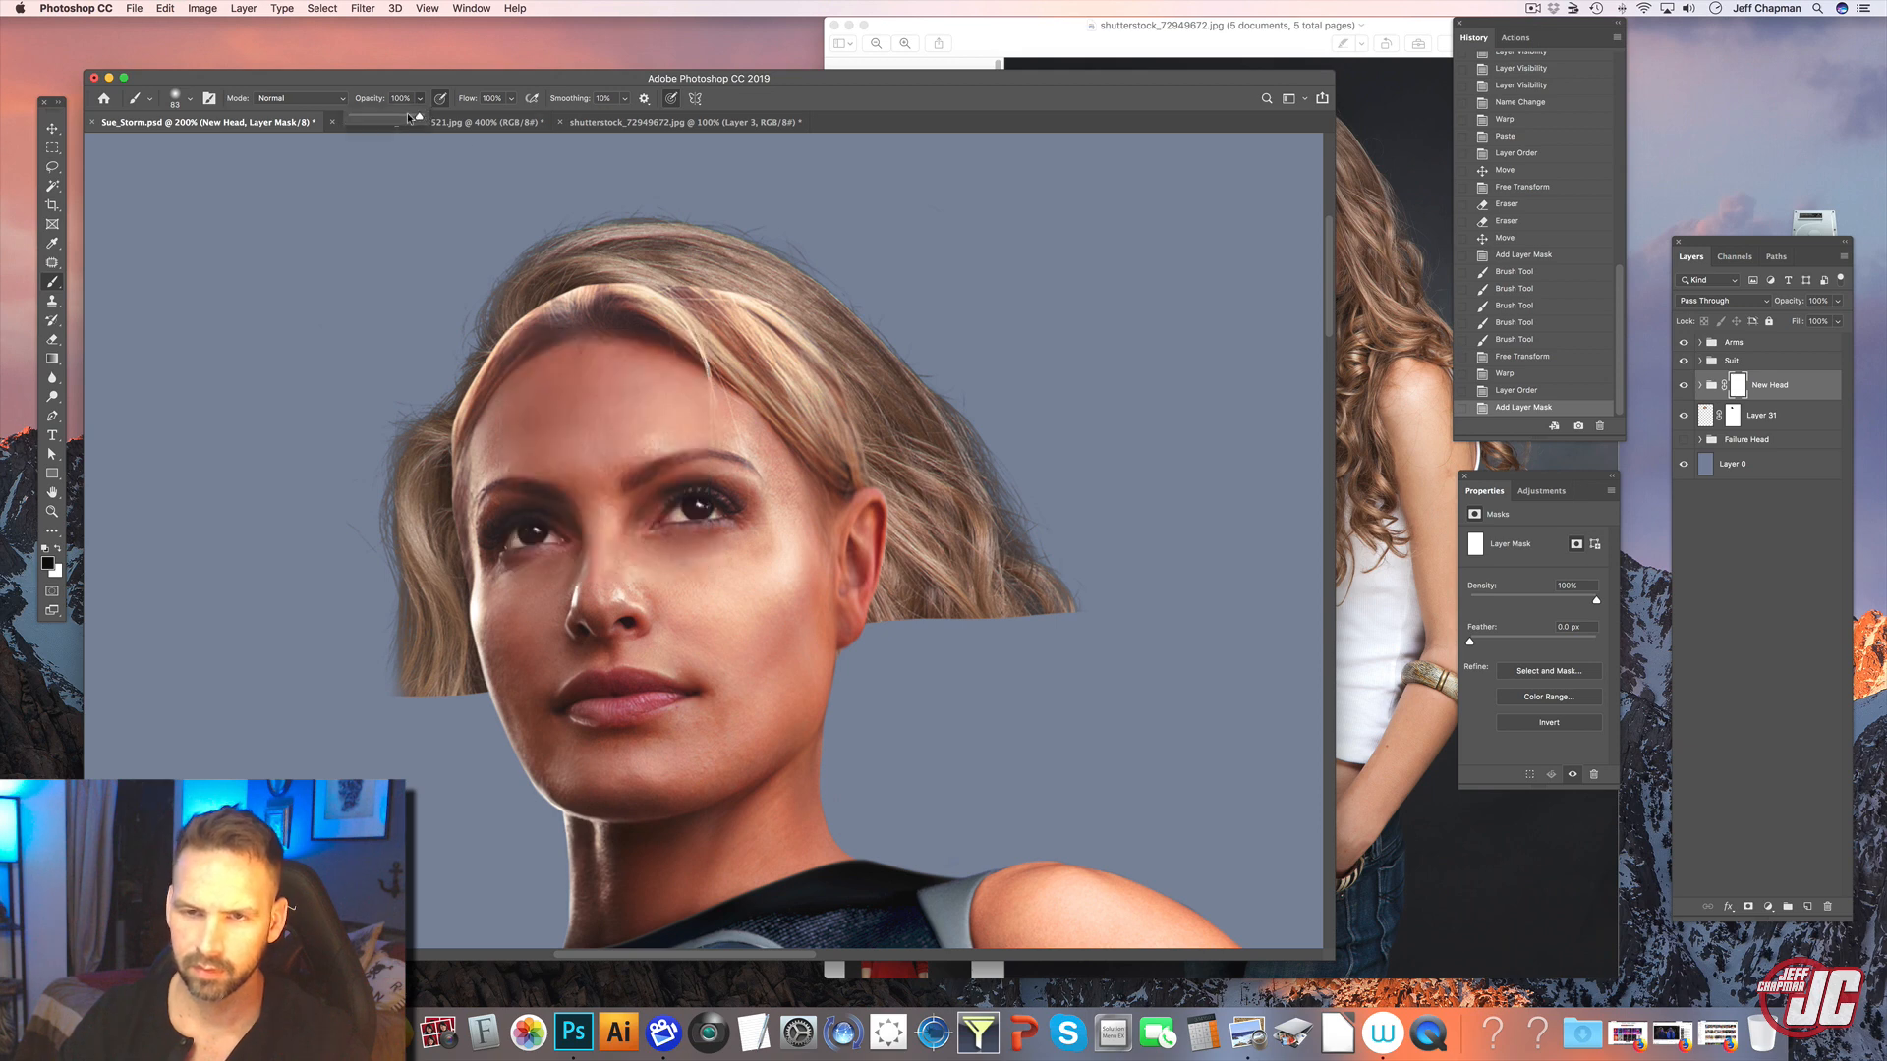
pyautogui.moveTo(419, 117); pyautogui.dragTo(380, 117)
pyautogui.moveTo(441, 418); pyautogui.dragTo(477, 353)
pyautogui.moveTo(458, 408); pyautogui.dragTo(544, 319)
pyautogui.moveTo(577, 307)
pyautogui.mouseDown()
pyautogui.moveTo(474, 368)
pyautogui.moveTo(633, 294)
pyautogui.mouseUp()
pyautogui.moveTo(570, 300); pyautogui.dragTo(643, 299)
pyautogui.moveTo(645, 300)
pyautogui.mouseDown()
pyautogui.moveTo(573, 293)
pyautogui.moveTo(469, 377)
pyautogui.moveTo(702, 321)
pyautogui.mouseUp()
pyautogui.moveTo(648, 302); pyautogui.dragTo(757, 344)
pyautogui.moveTo(688, 330)
pyautogui.mouseDown()
pyautogui.moveTo(800, 358)
pyautogui.moveTo(886, 335)
pyautogui.mouseUp()
# - Refine the New Head mask along the temple and hair edge with smaller soft brushes
pyautogui.rightClick(773, 320)
pyautogui.click(737, 319)
pyautogui.moveTo(853, 334); pyautogui.dragTo(845, 334)
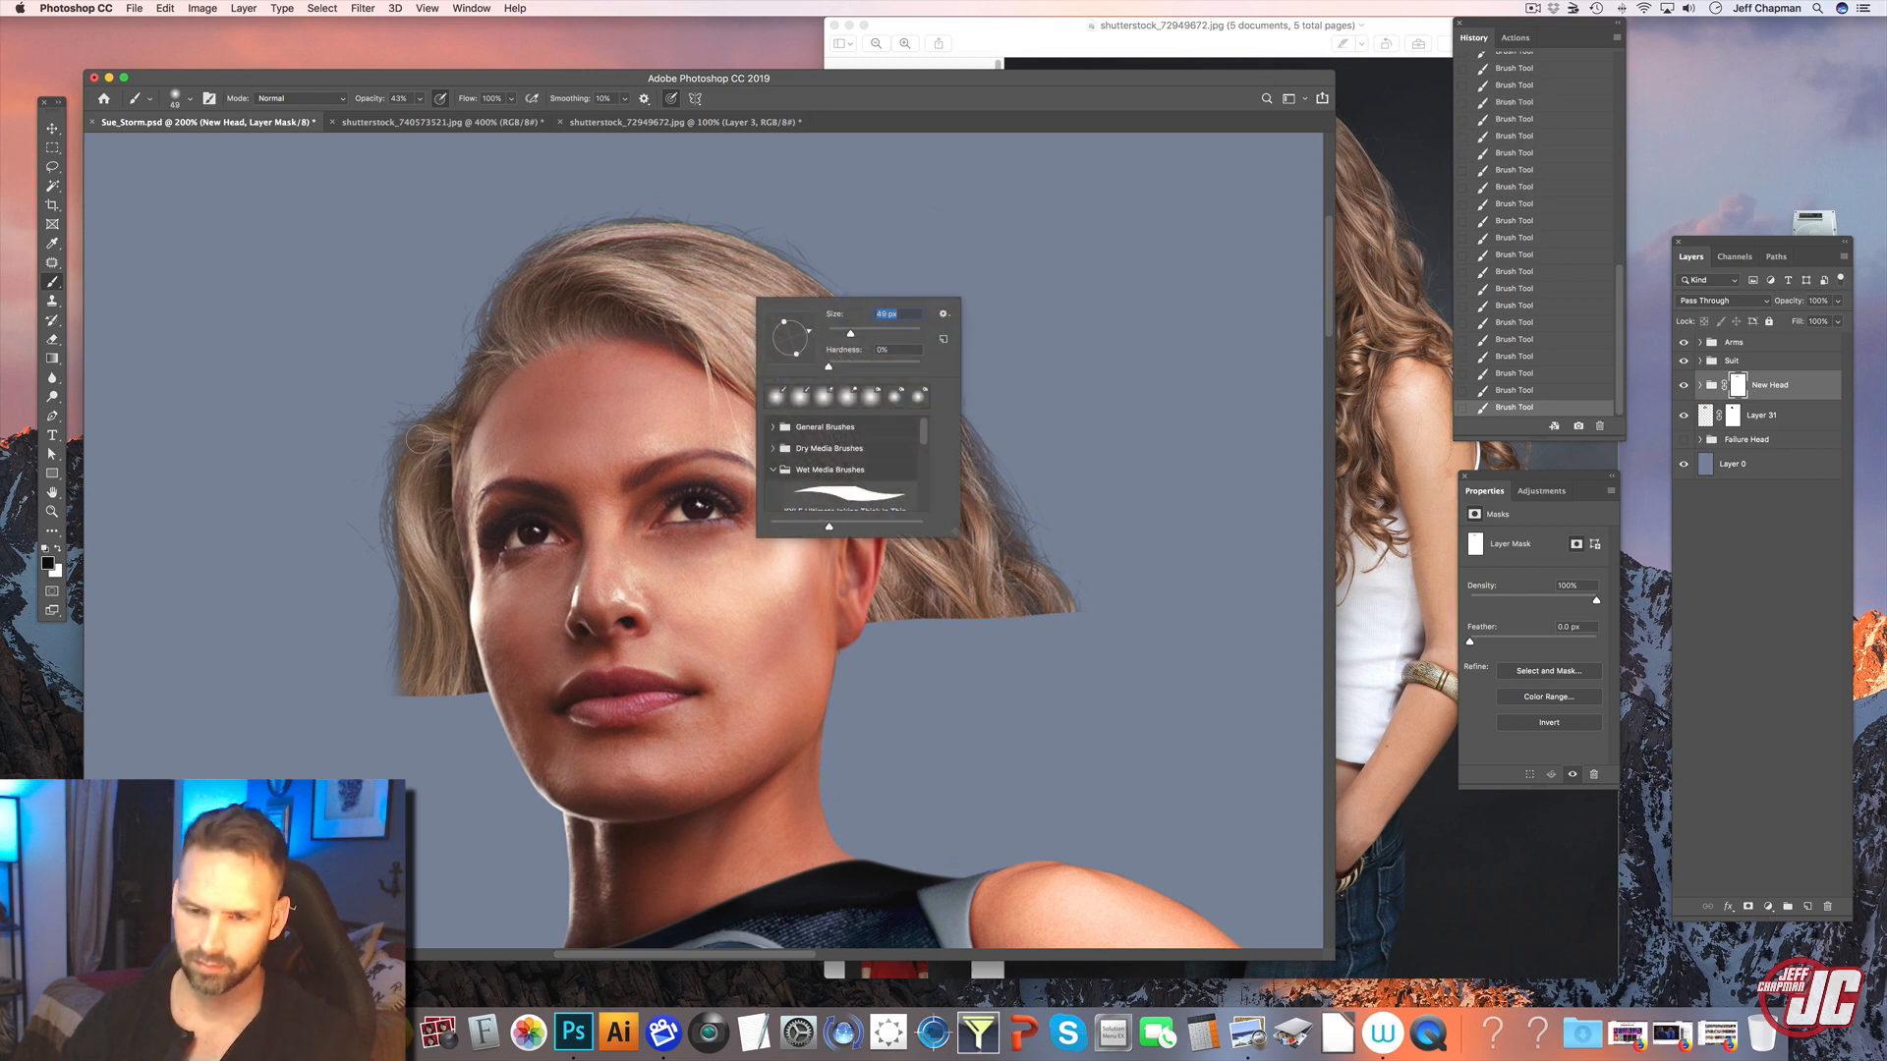
pyautogui.moveTo(438, 436); pyautogui.dragTo(452, 491)
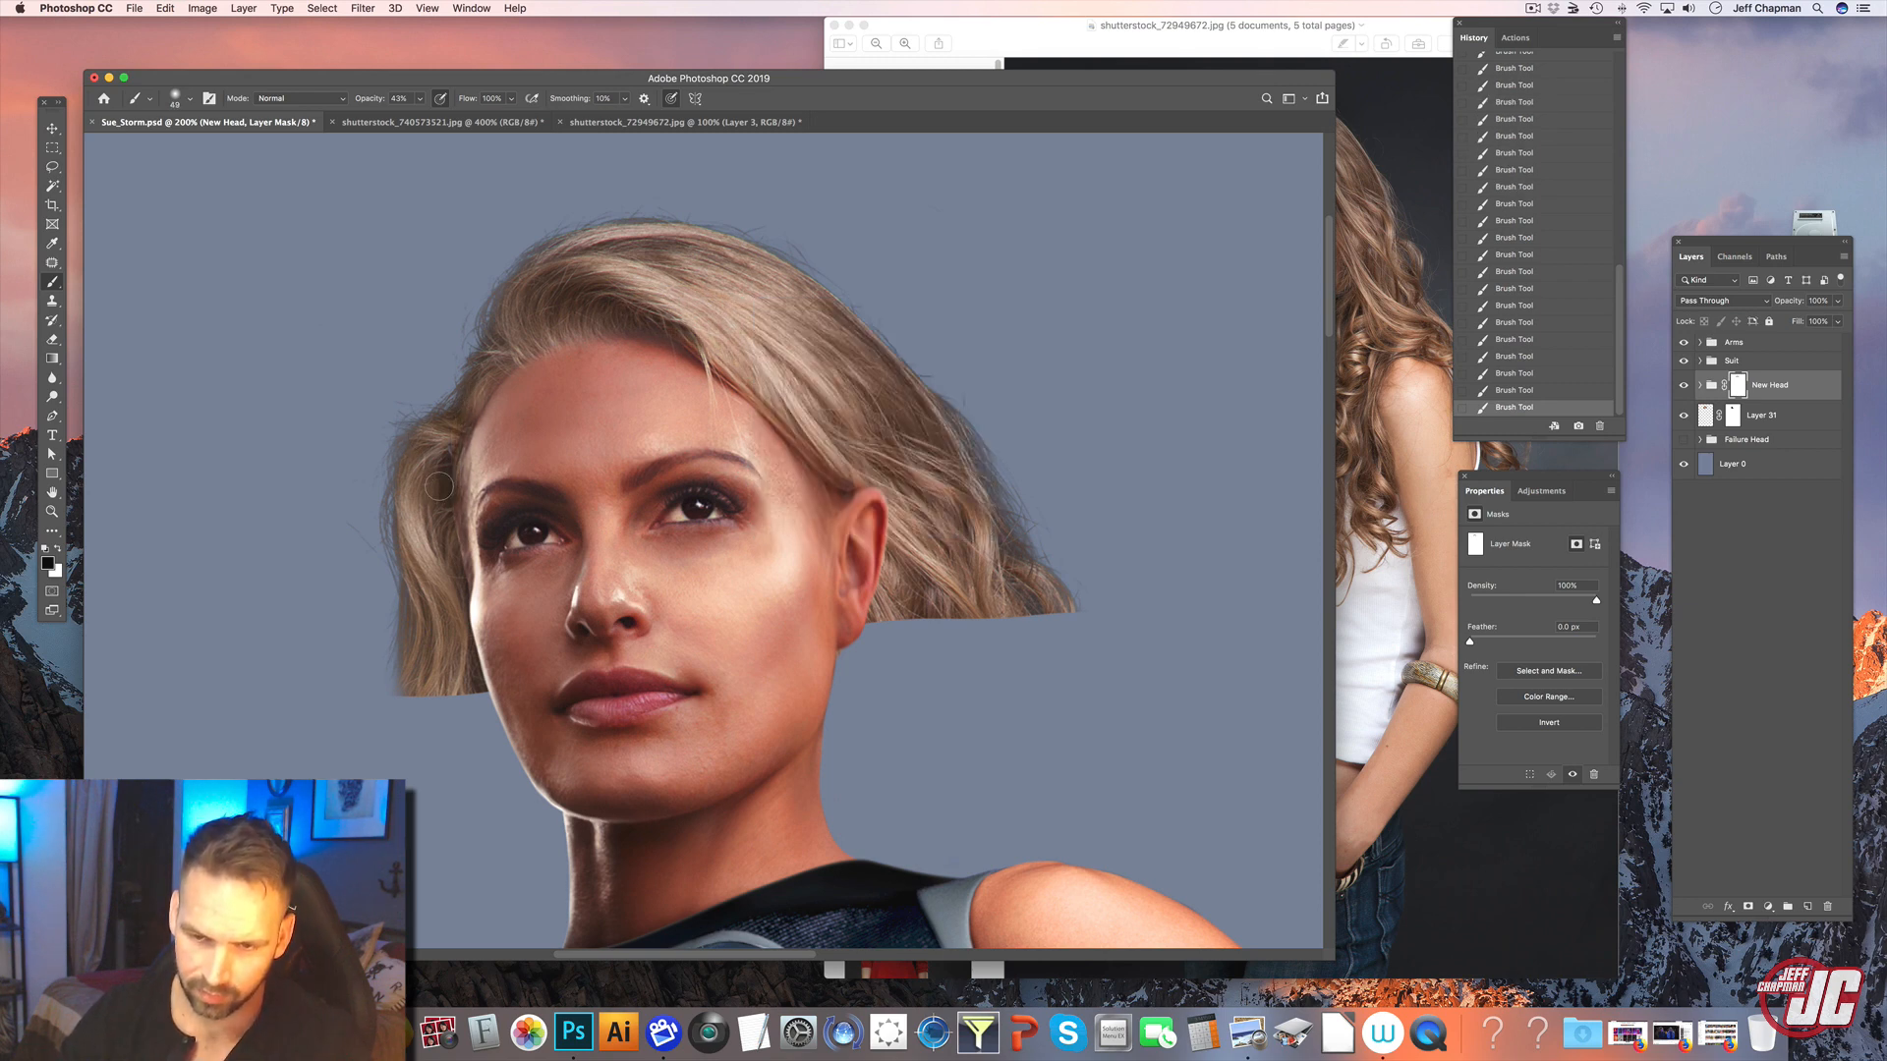
pyautogui.rightClick(561, 352)
pyautogui.click(530, 329)
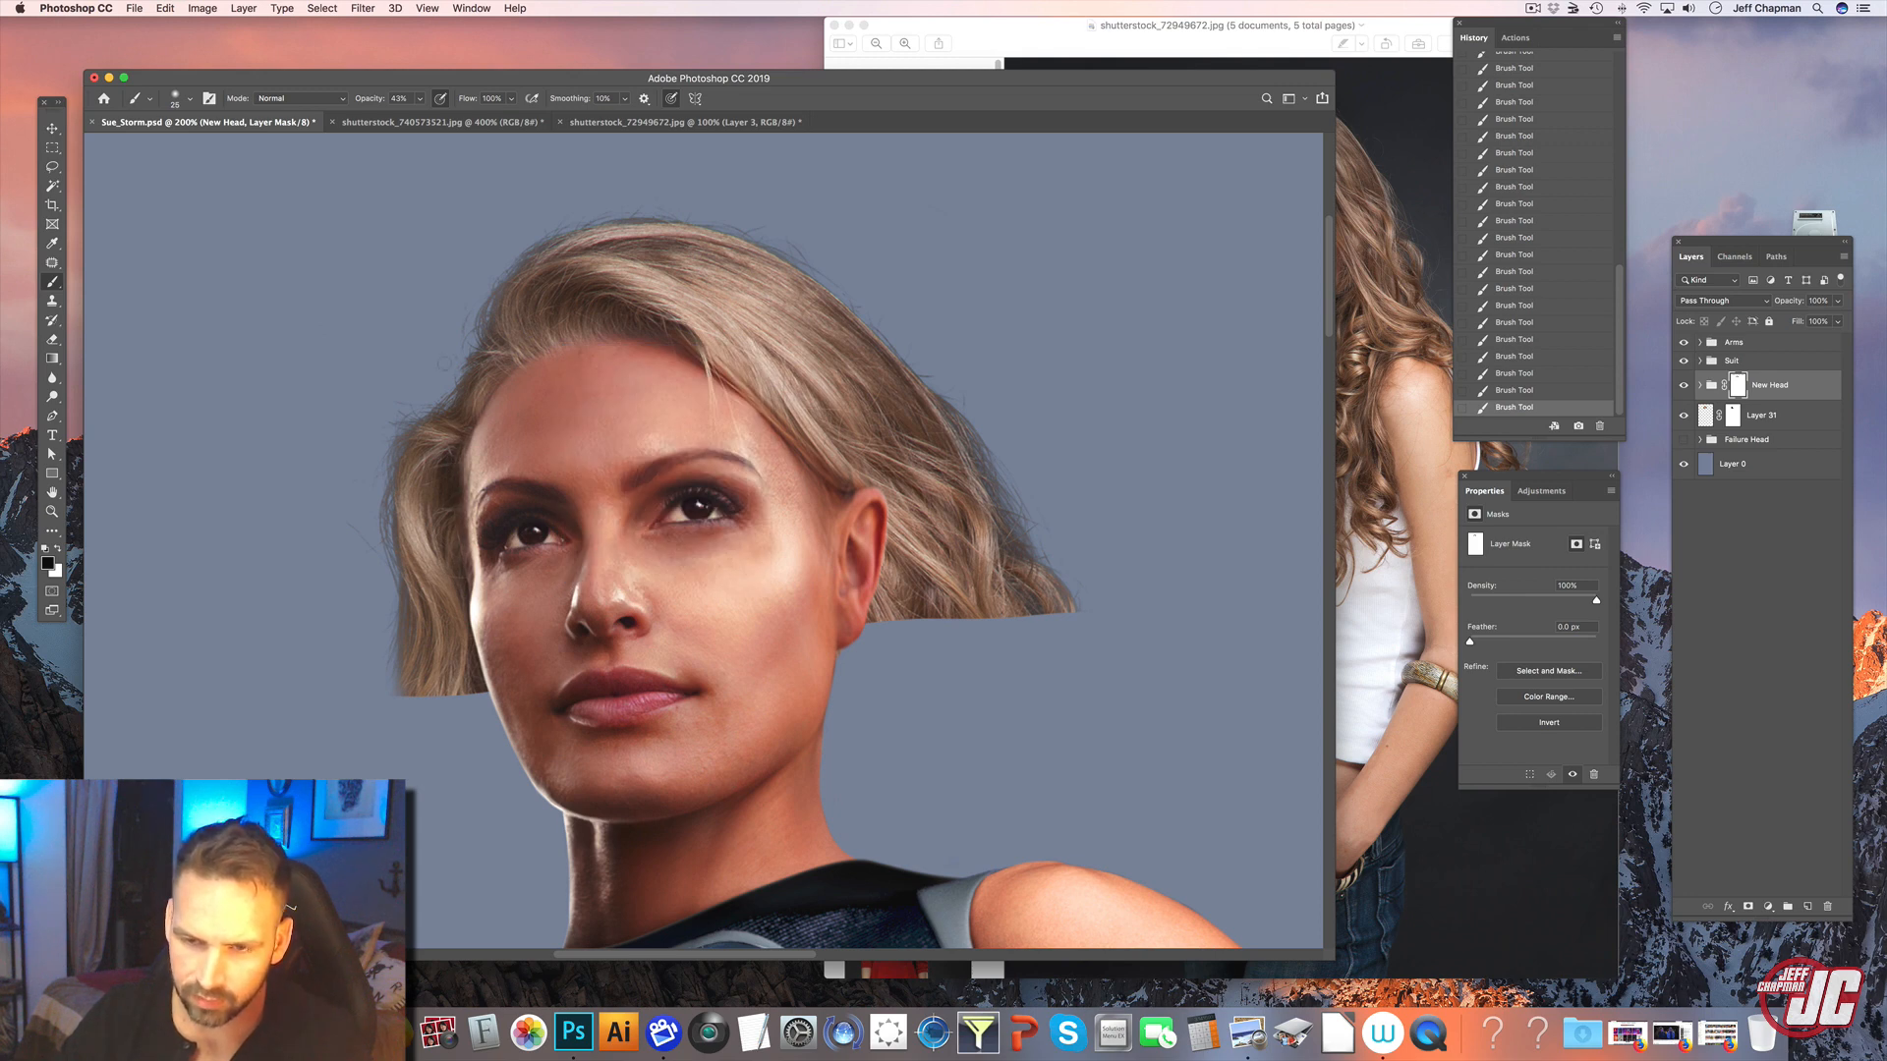
# - Warp the hair layer so both lower sides pull inward toward the face and neck
pyautogui.click(1778, 420)
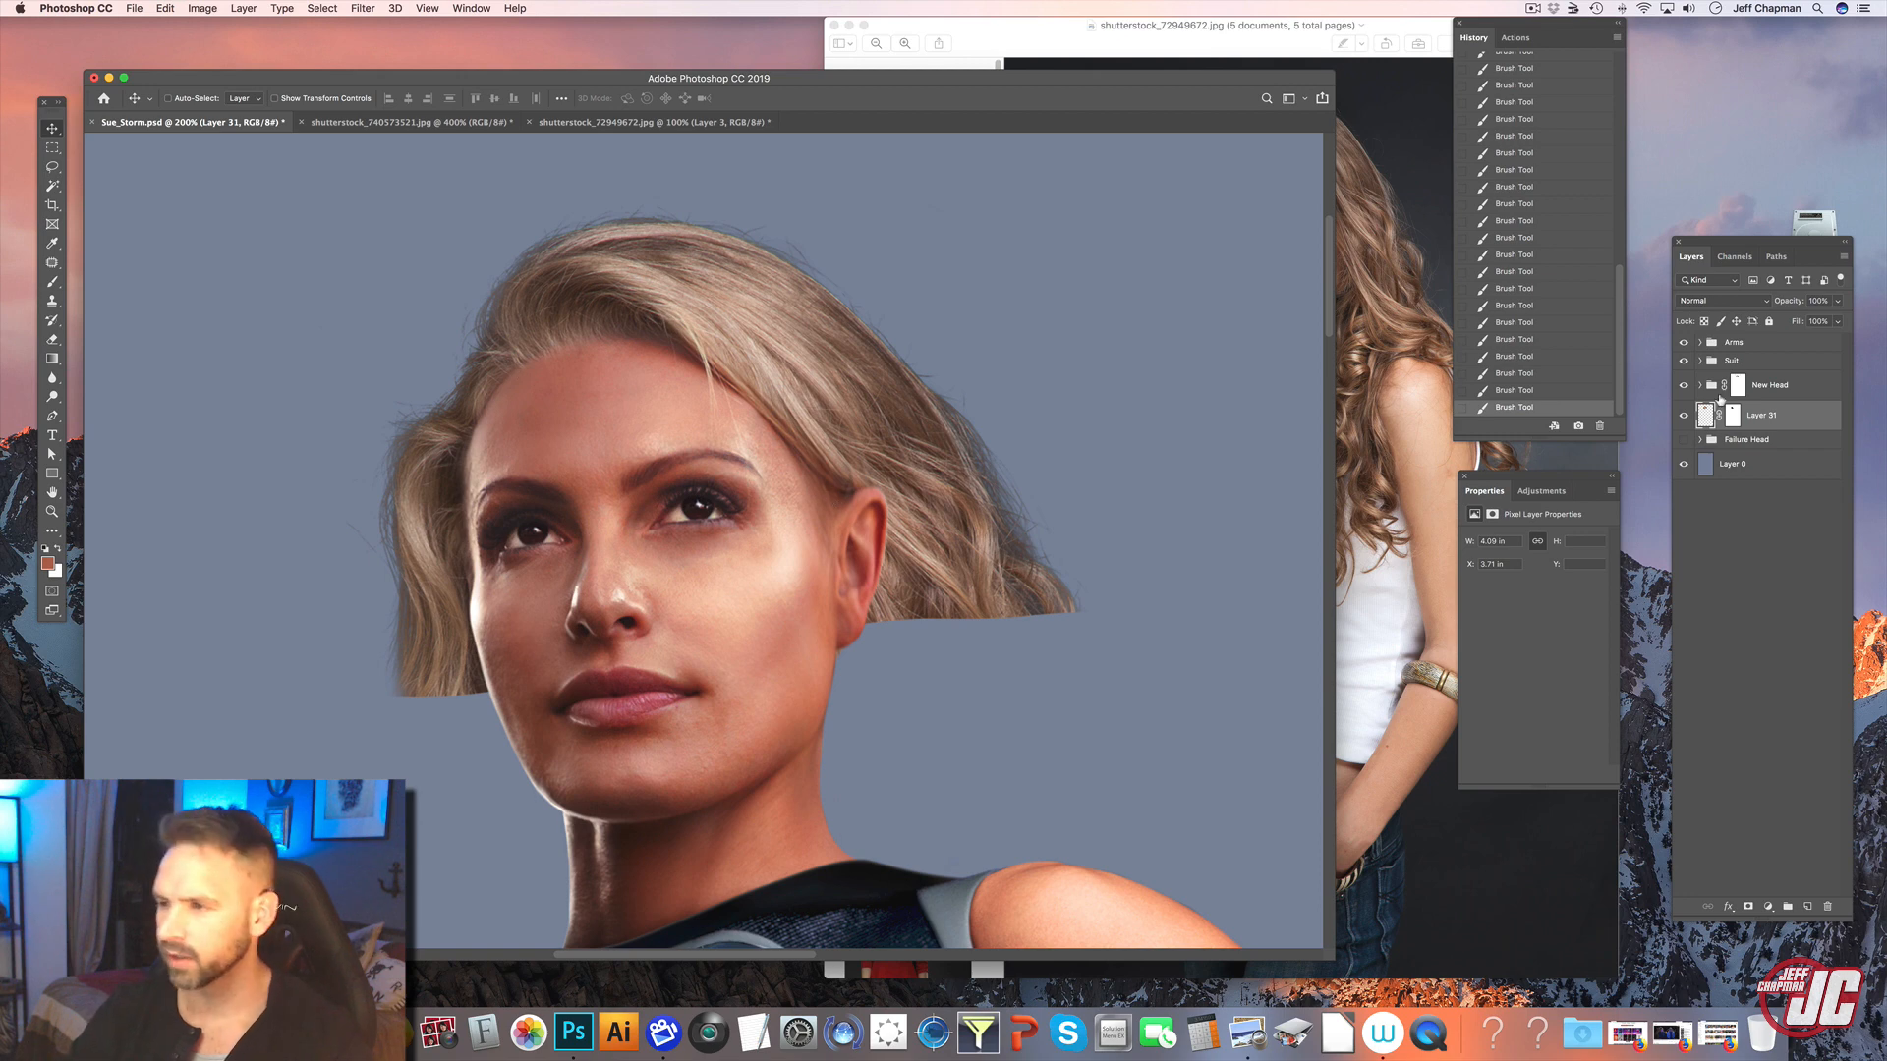
pyautogui.click(1801, 387)
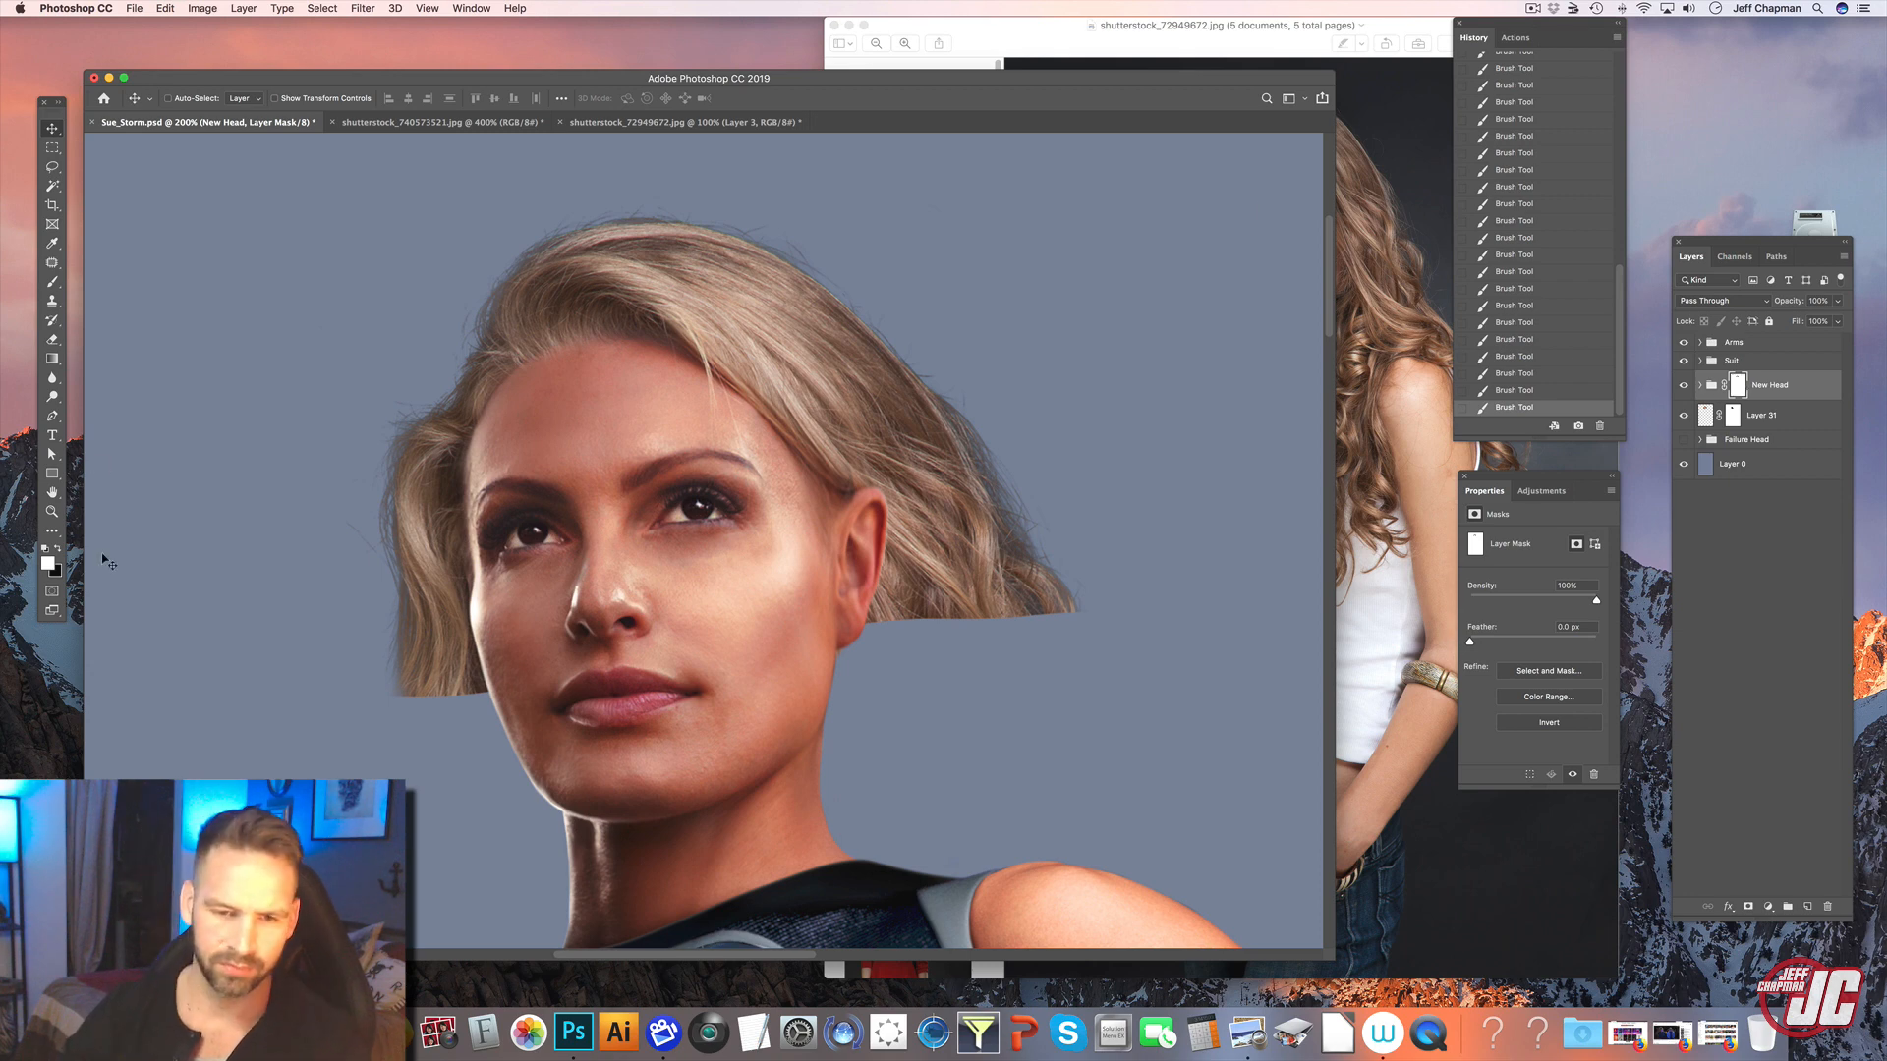
pyautogui.moveTo(337, 694); pyautogui.dragTo(454, 718)
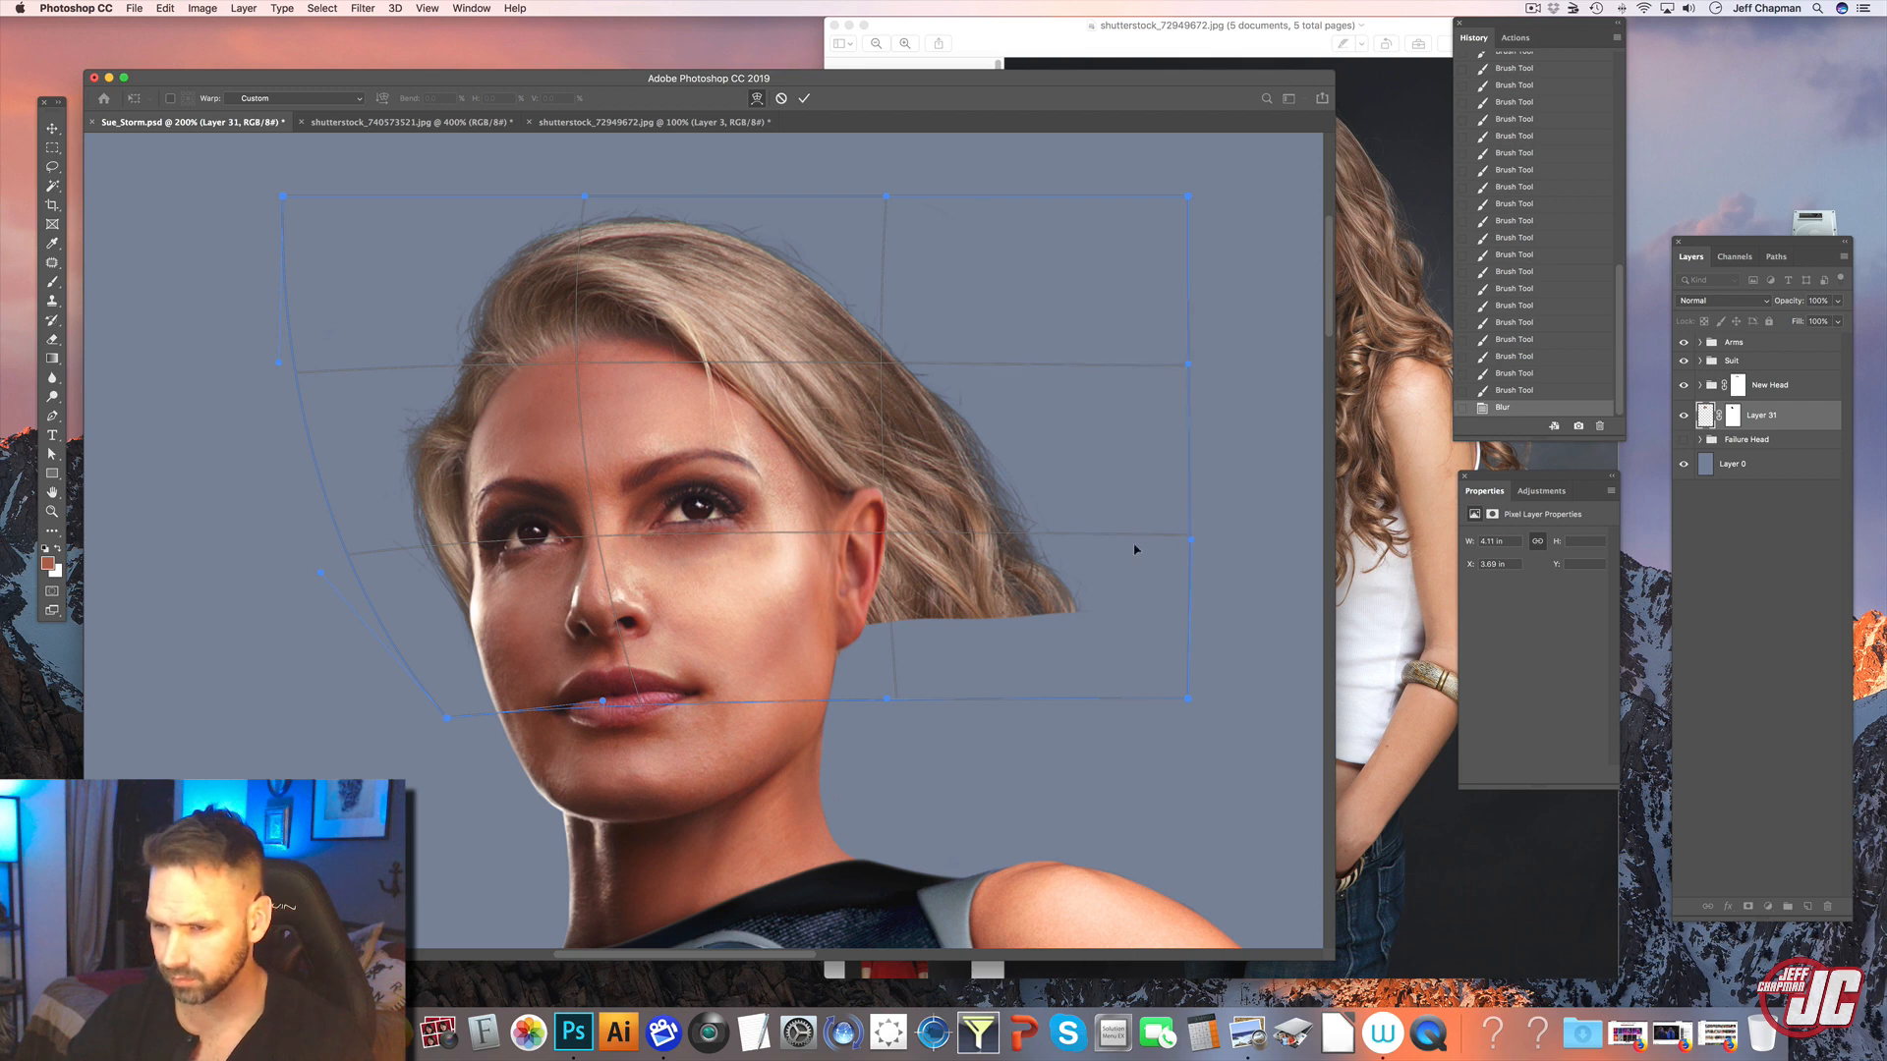
pyautogui.moveTo(1134, 545); pyautogui.dragTo(1052, 561)
pyautogui.moveTo(825, 540)
pyautogui.mouseDown()
pyautogui.moveTo(842, 524)
pyautogui.moveTo(828, 516)
pyautogui.mouseUp()
pyautogui.moveTo(1134, 635); pyautogui.dragTo(1125, 600)
pyautogui.moveTo(902, 402); pyautogui.dragTo(872, 383)
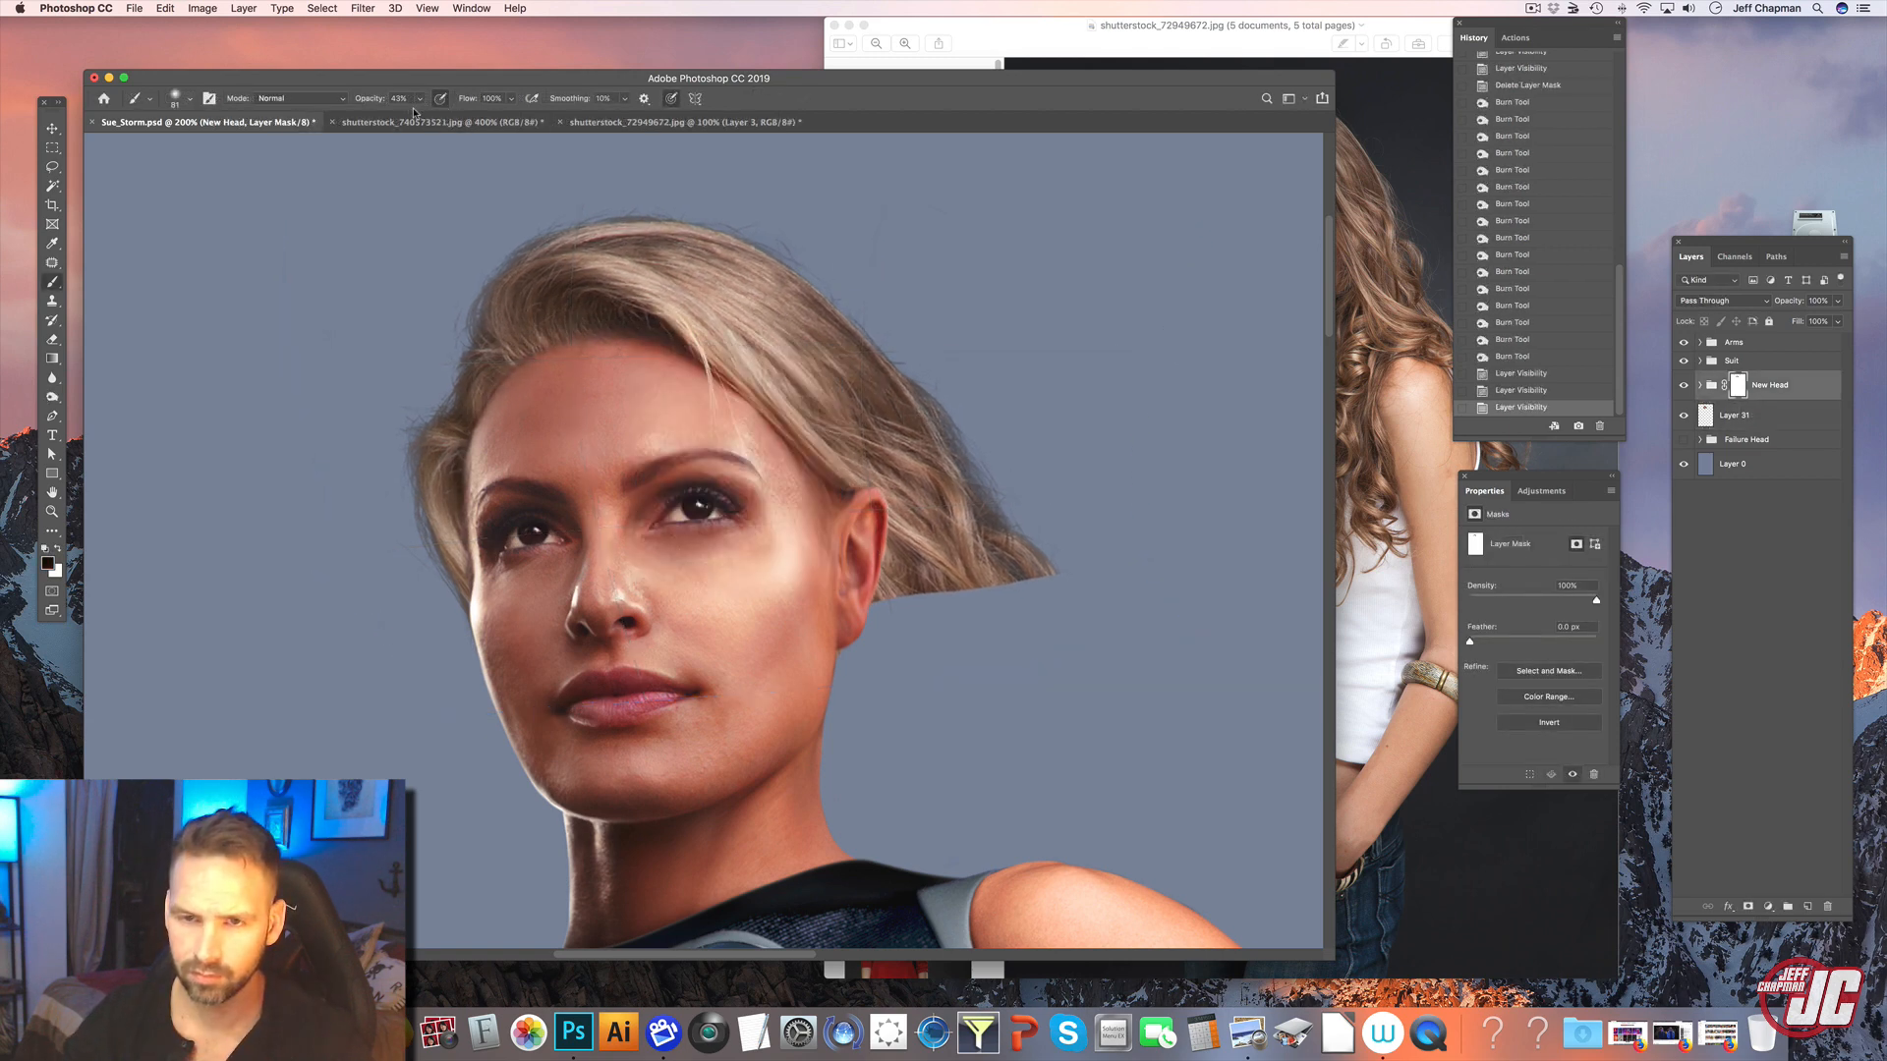
# - Soften the forehead hairline on the New Head mask with a low-opacity black brush
pyautogui.click(420, 99)
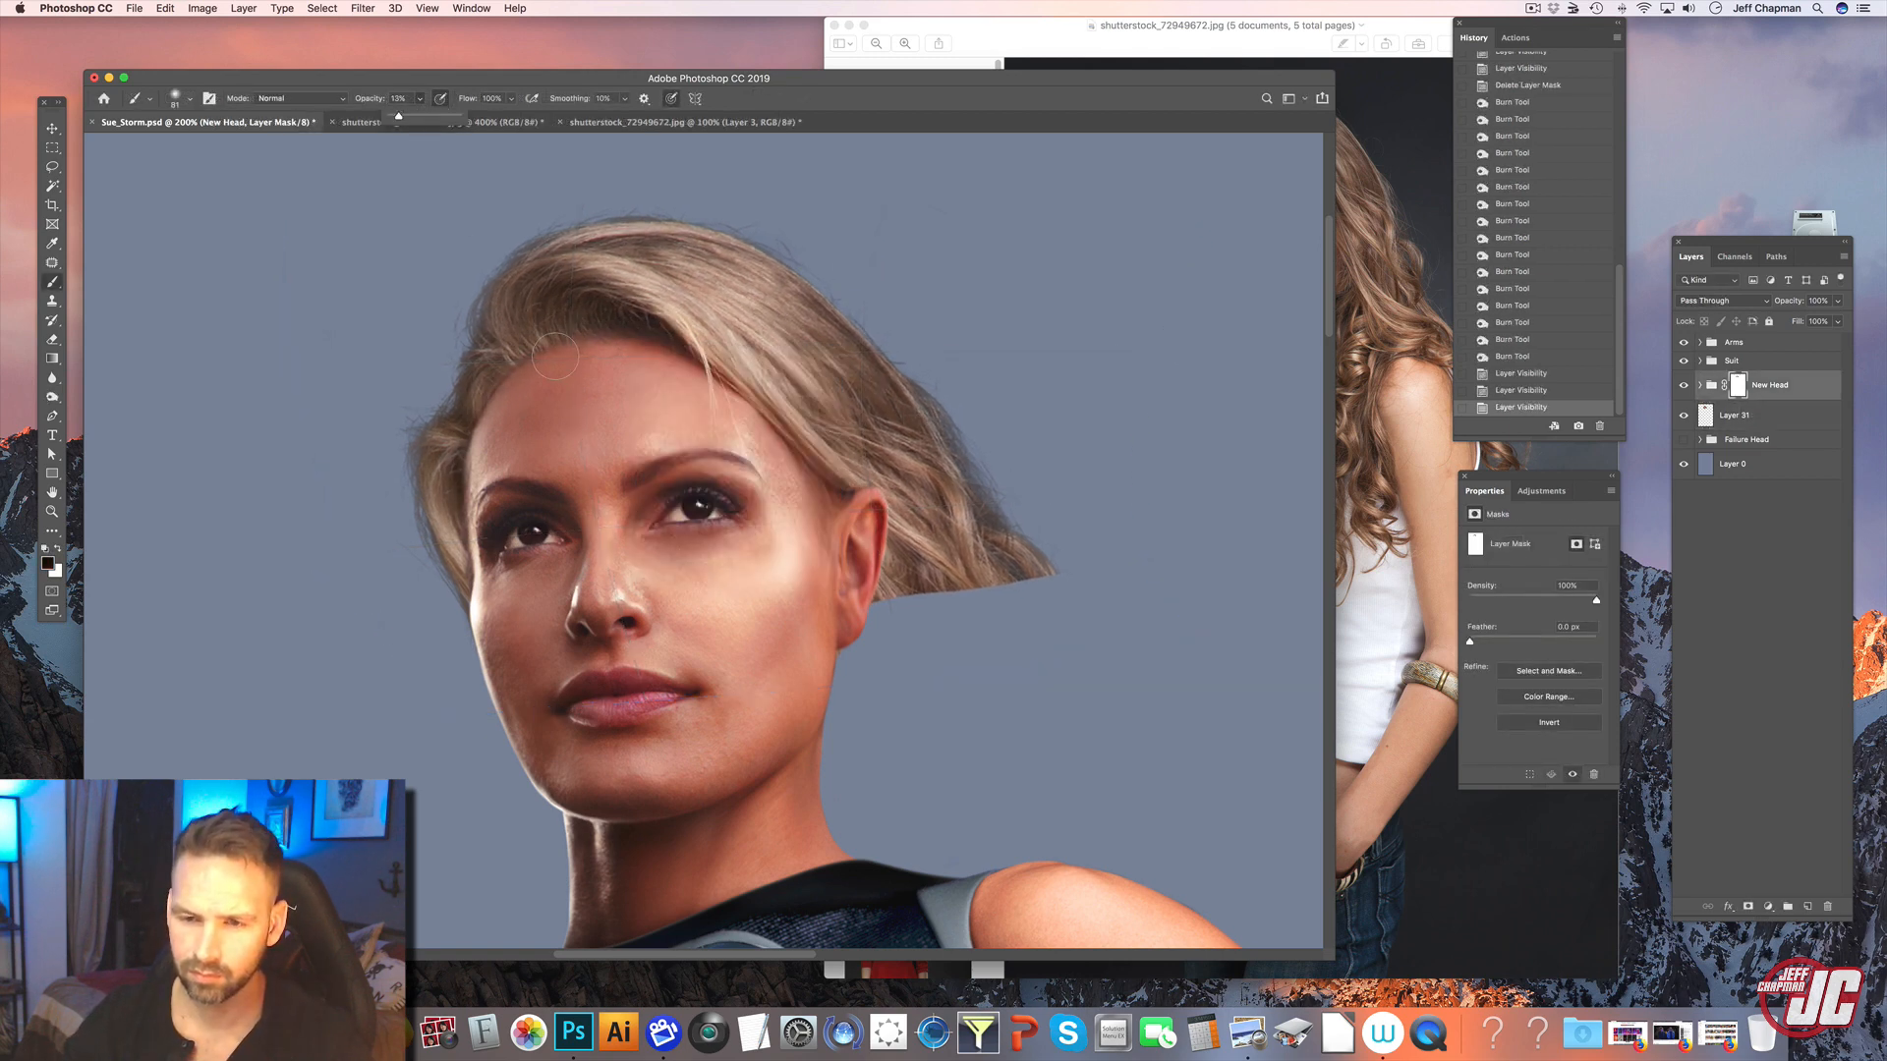
pyautogui.moveTo(548, 357); pyautogui.dragTo(489, 393)
pyautogui.moveTo(558, 315)
pyautogui.mouseDown()
pyautogui.moveTo(473, 401)
pyautogui.moveTo(510, 365)
pyautogui.moveTo(620, 328)
pyautogui.mouseUp()
pyautogui.click(420, 98)
pyautogui.moveTo(620, 328); pyautogui.dragTo(560, 334)
pyautogui.moveTo(609, 329); pyautogui.dragTo(668, 344)
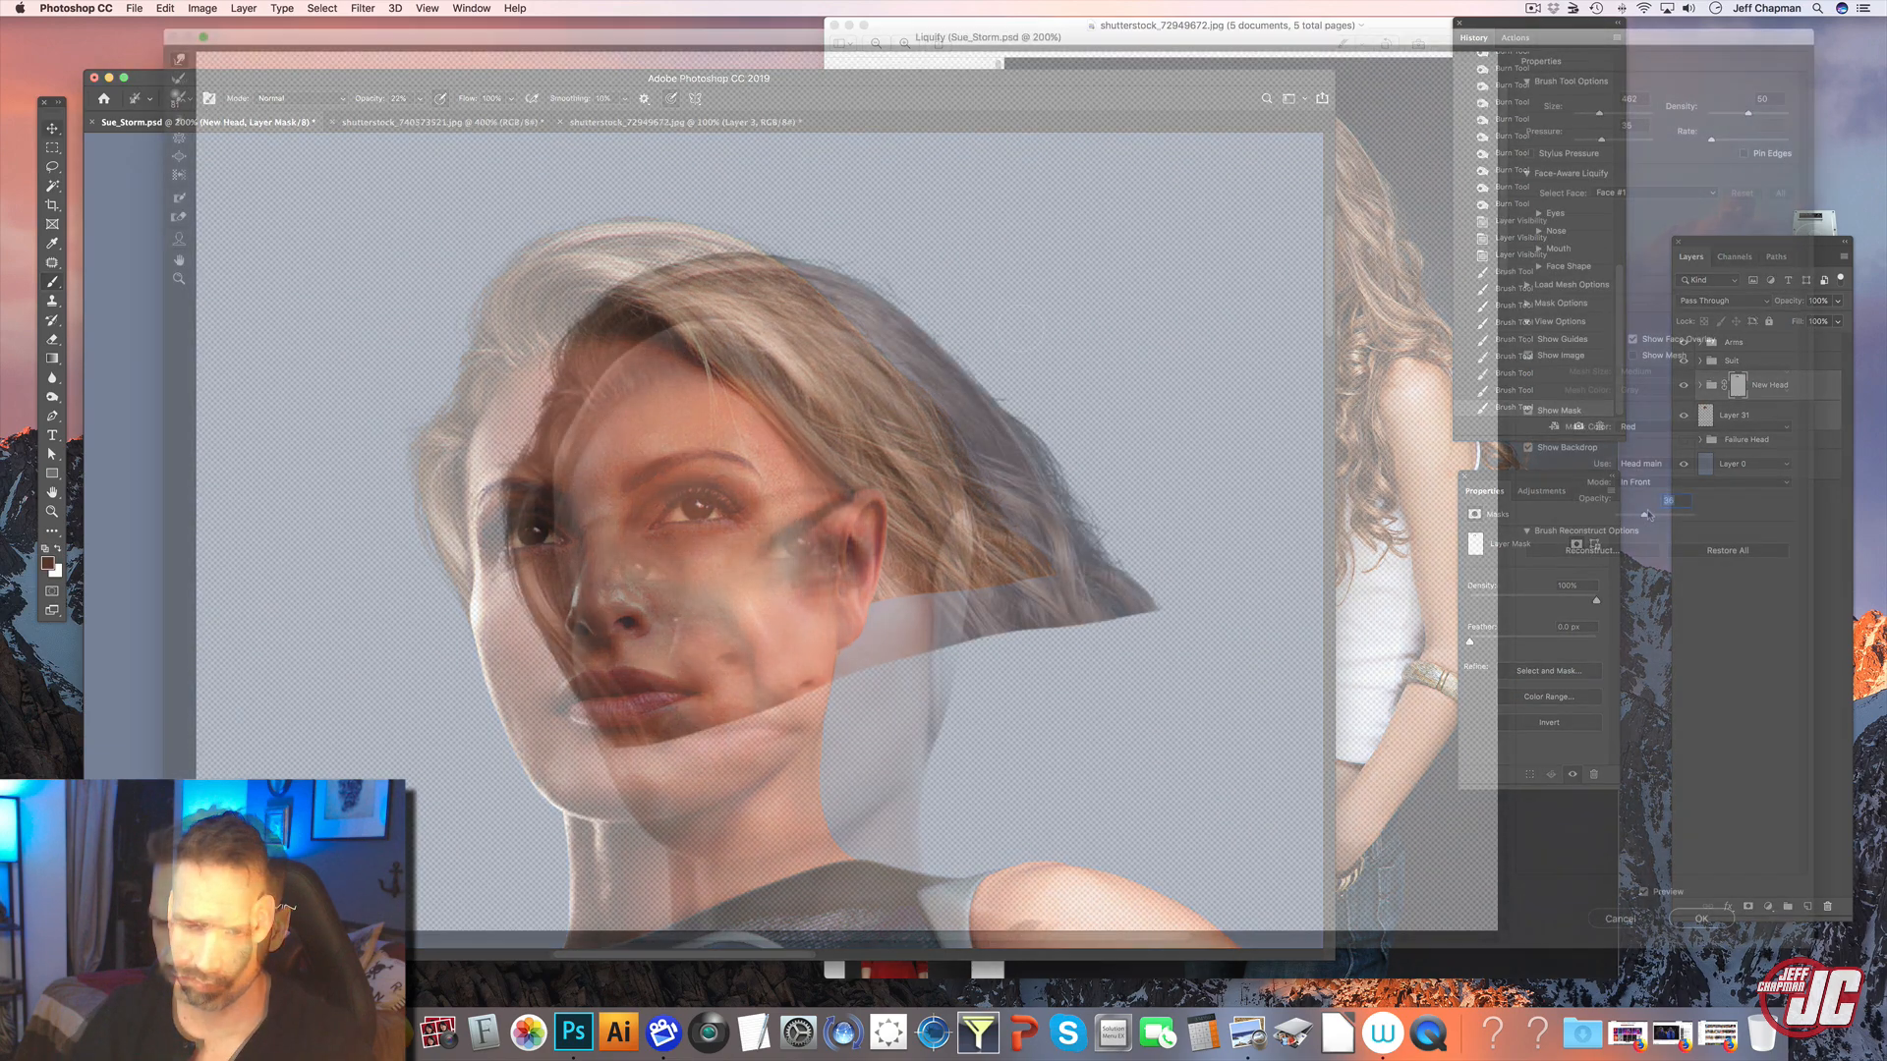
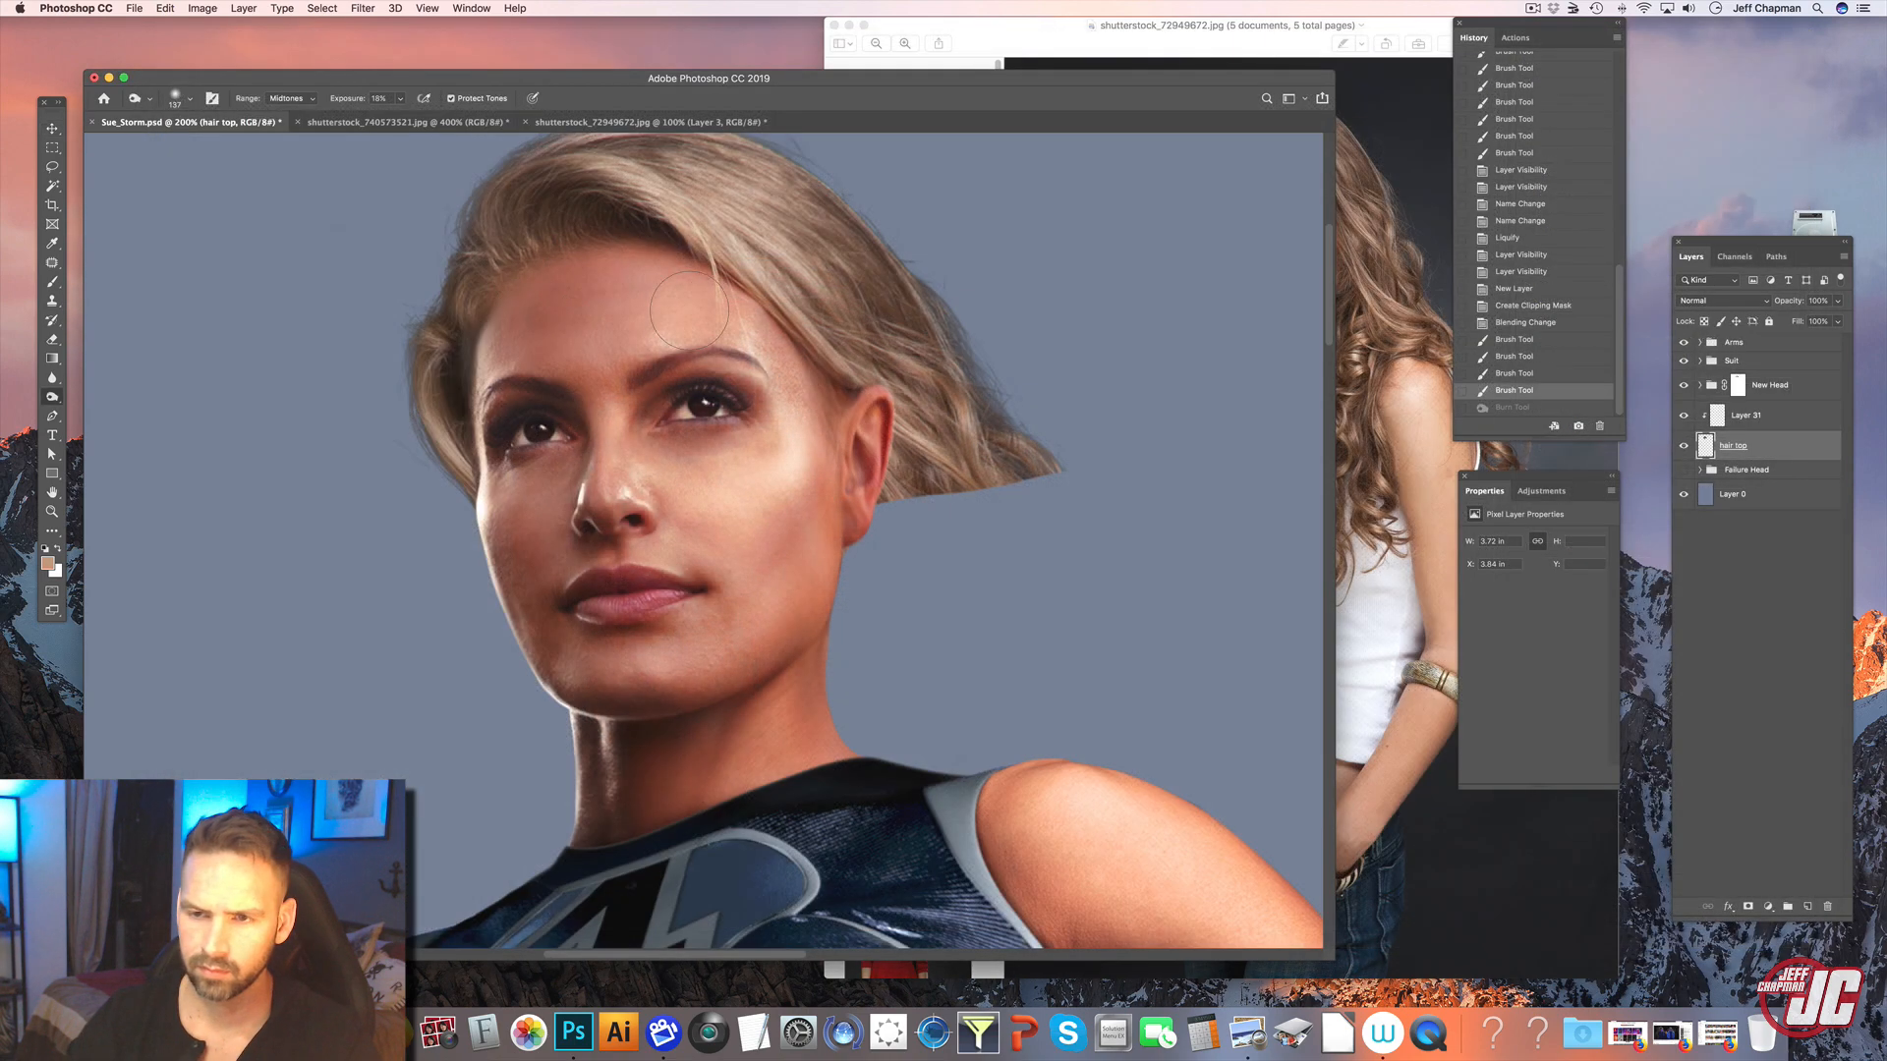
# - Darken the hair top layer around the forehead hairline and temple with the Burn tool set to Midtones
pyautogui.moveTo(668, 294)
pyautogui.mouseDown()
pyautogui.moveTo(698, 261)
pyautogui.moveTo(650, 267)
pyautogui.moveTo(747, 303)
pyautogui.moveTo(762, 344)
pyautogui.mouseUp()
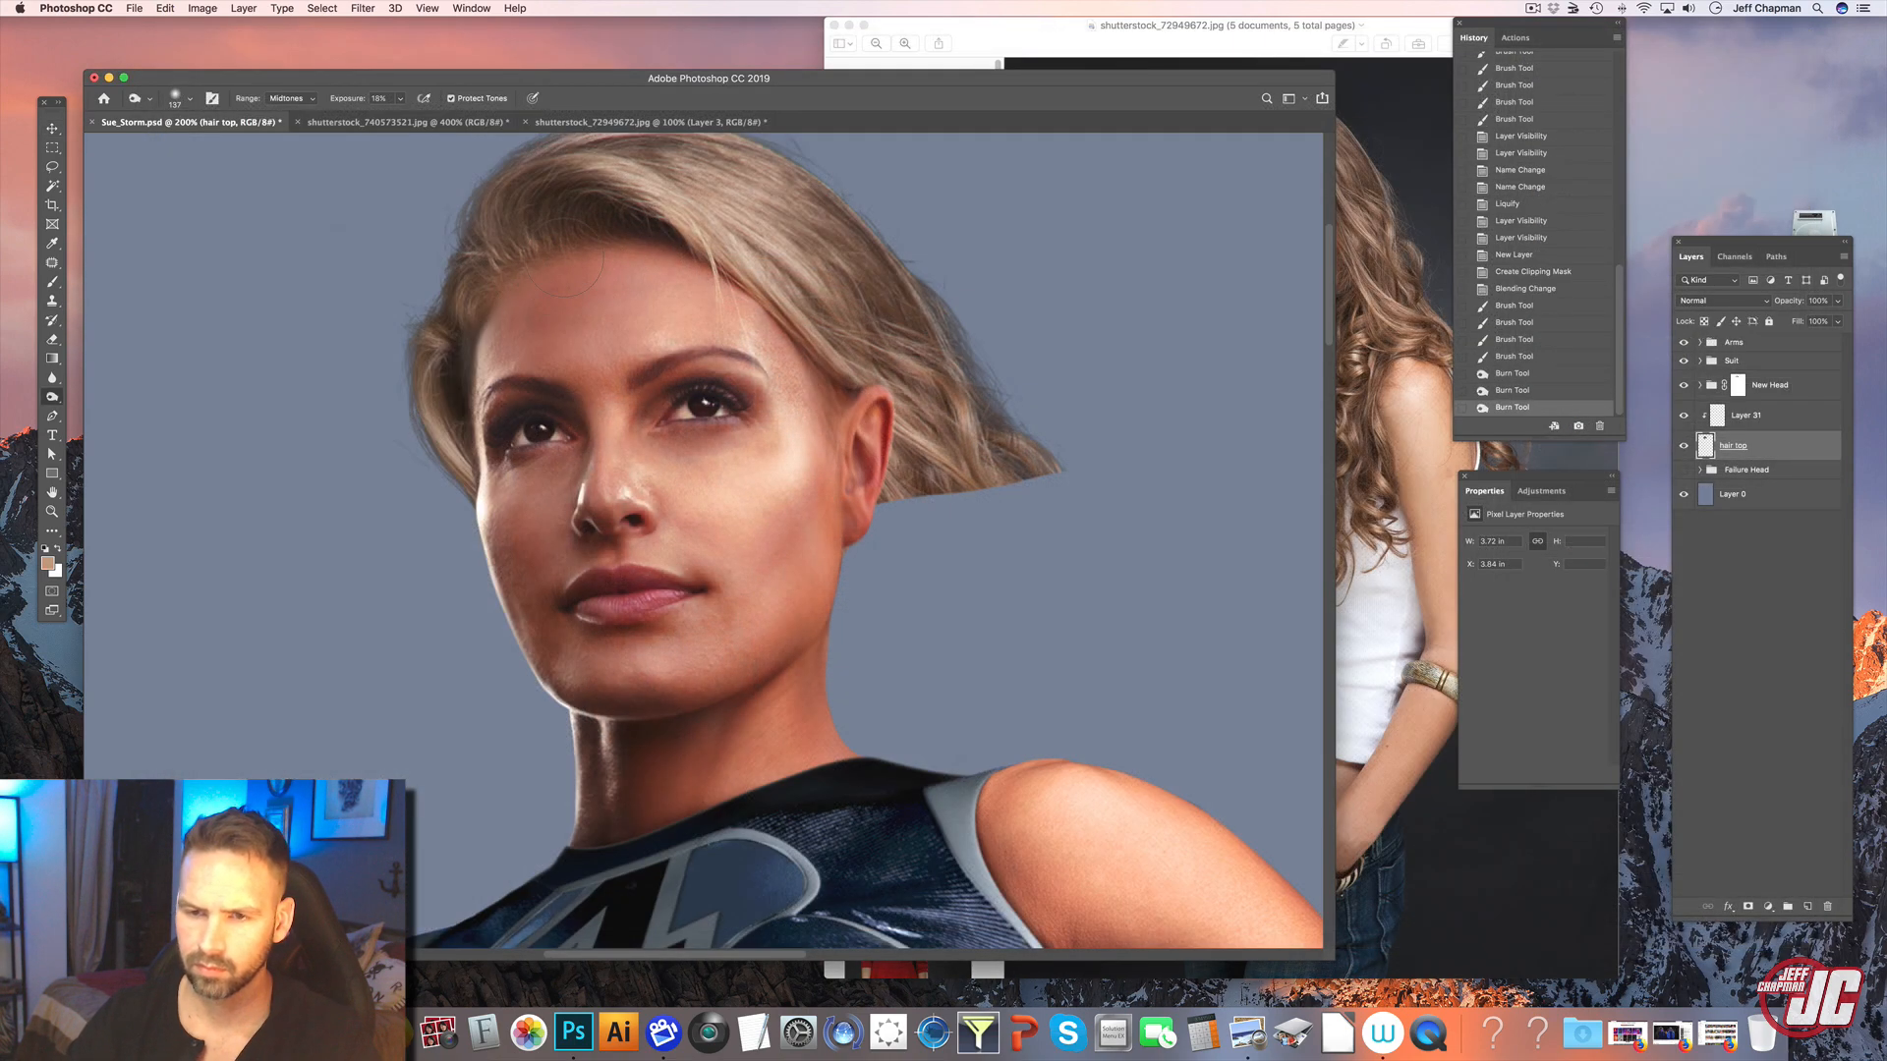
pyautogui.moveTo(511, 456)
pyautogui.mouseDown()
pyautogui.moveTo(503, 423)
pyautogui.moveTo(540, 498)
pyautogui.mouseUp()
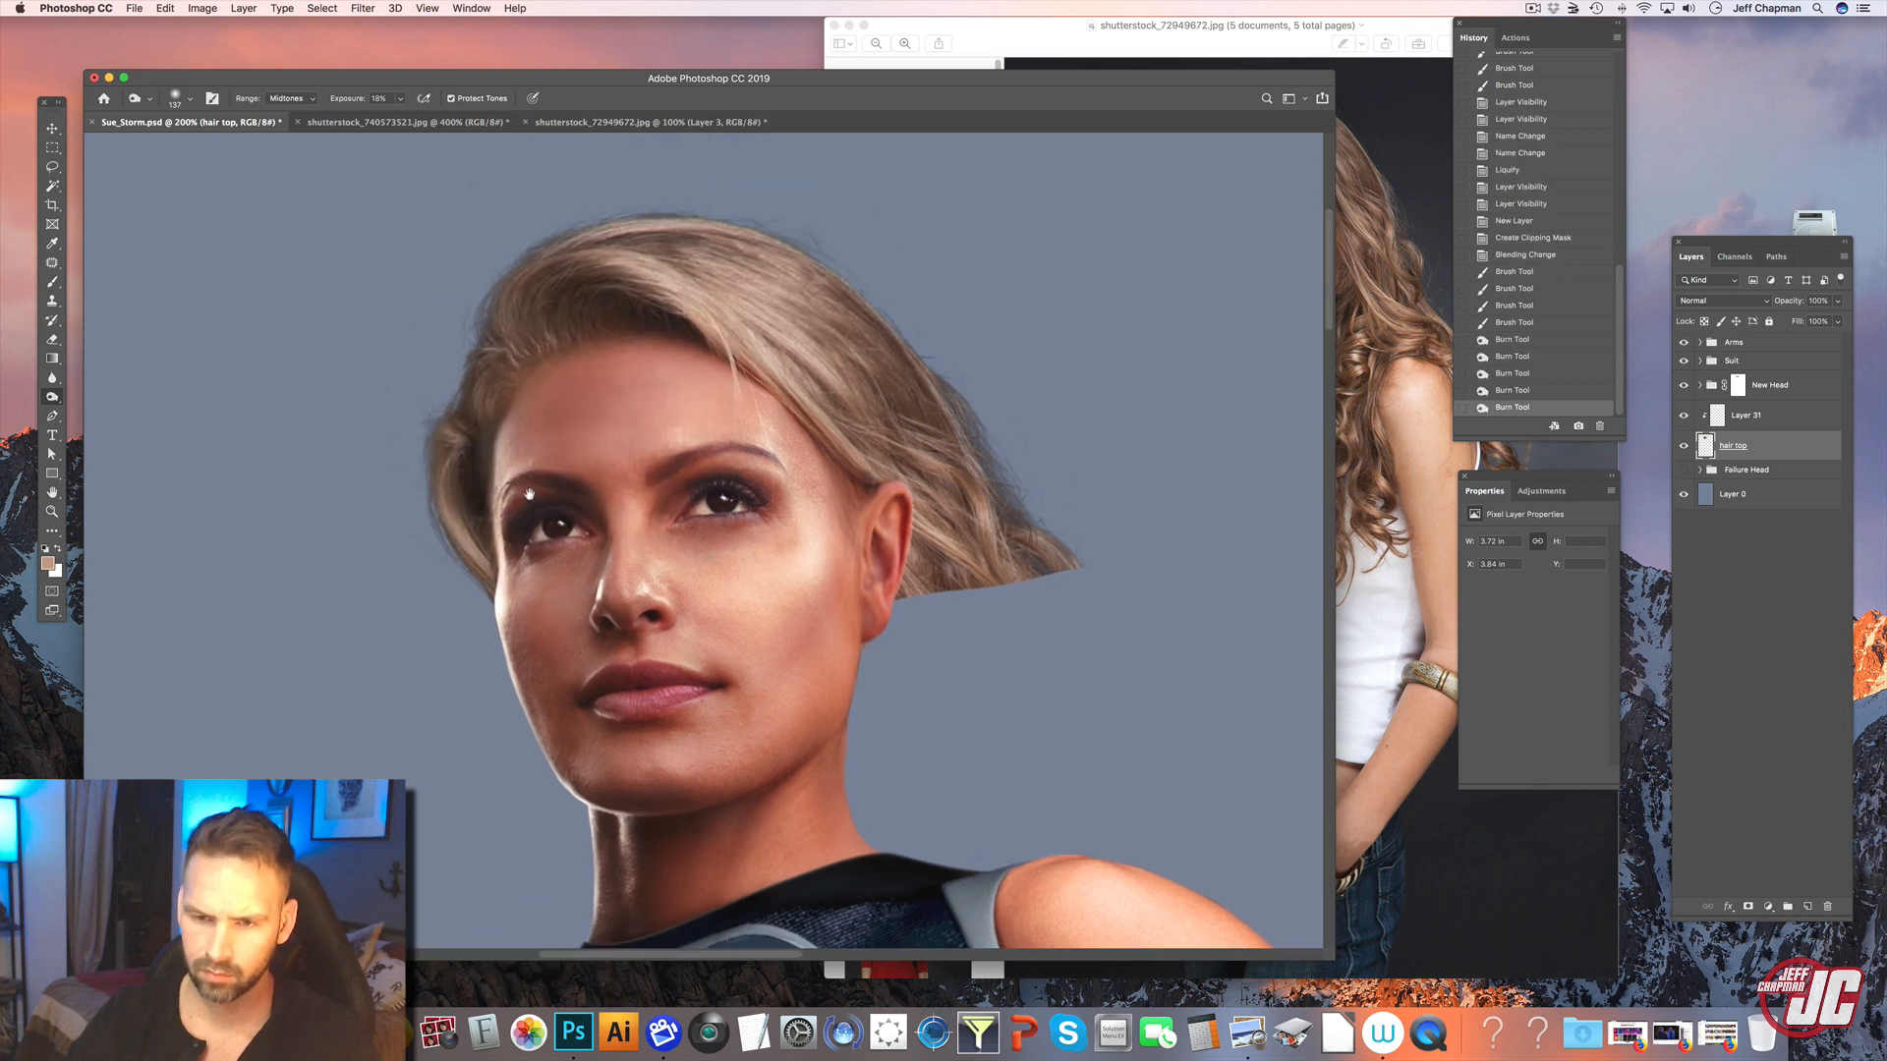
pyautogui.moveTo(521, 413); pyautogui.dragTo(587, 515)
pyautogui.click(286, 98)
pyautogui.click(286, 82)
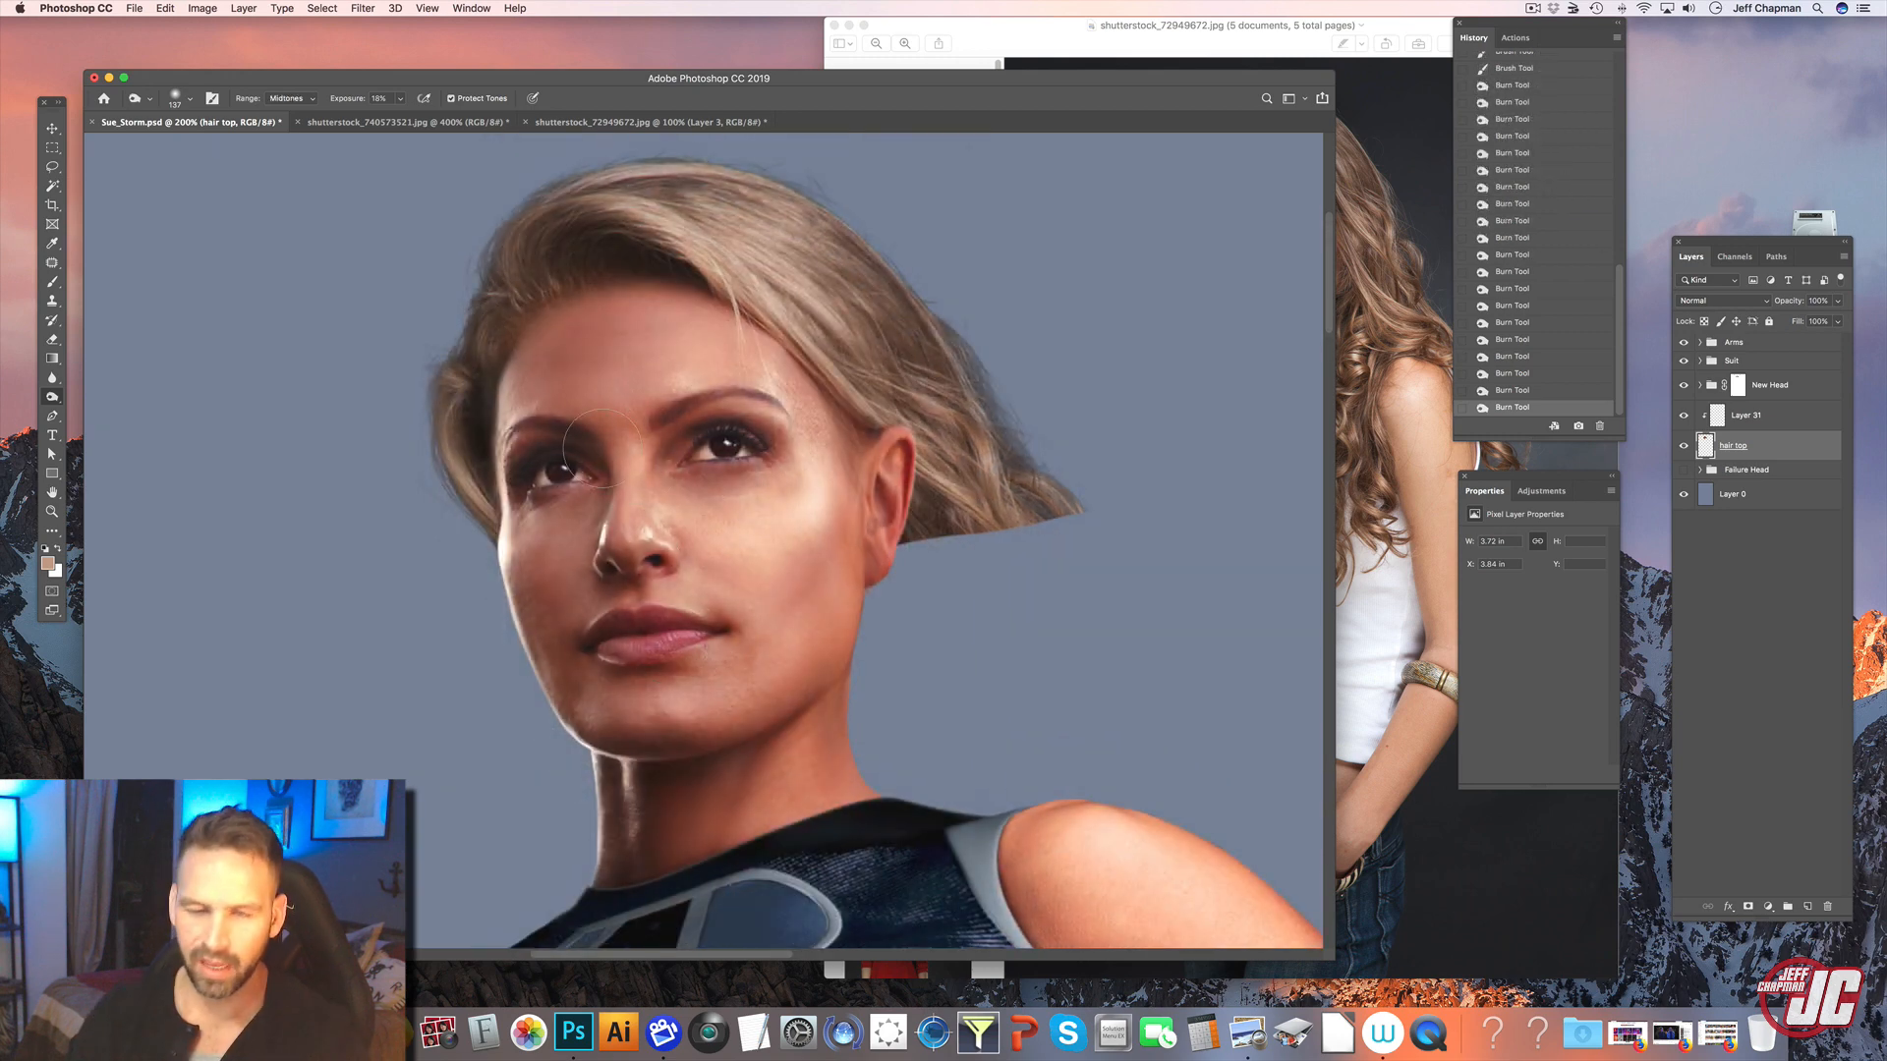
pyautogui.scroll(-8, 521, 707)
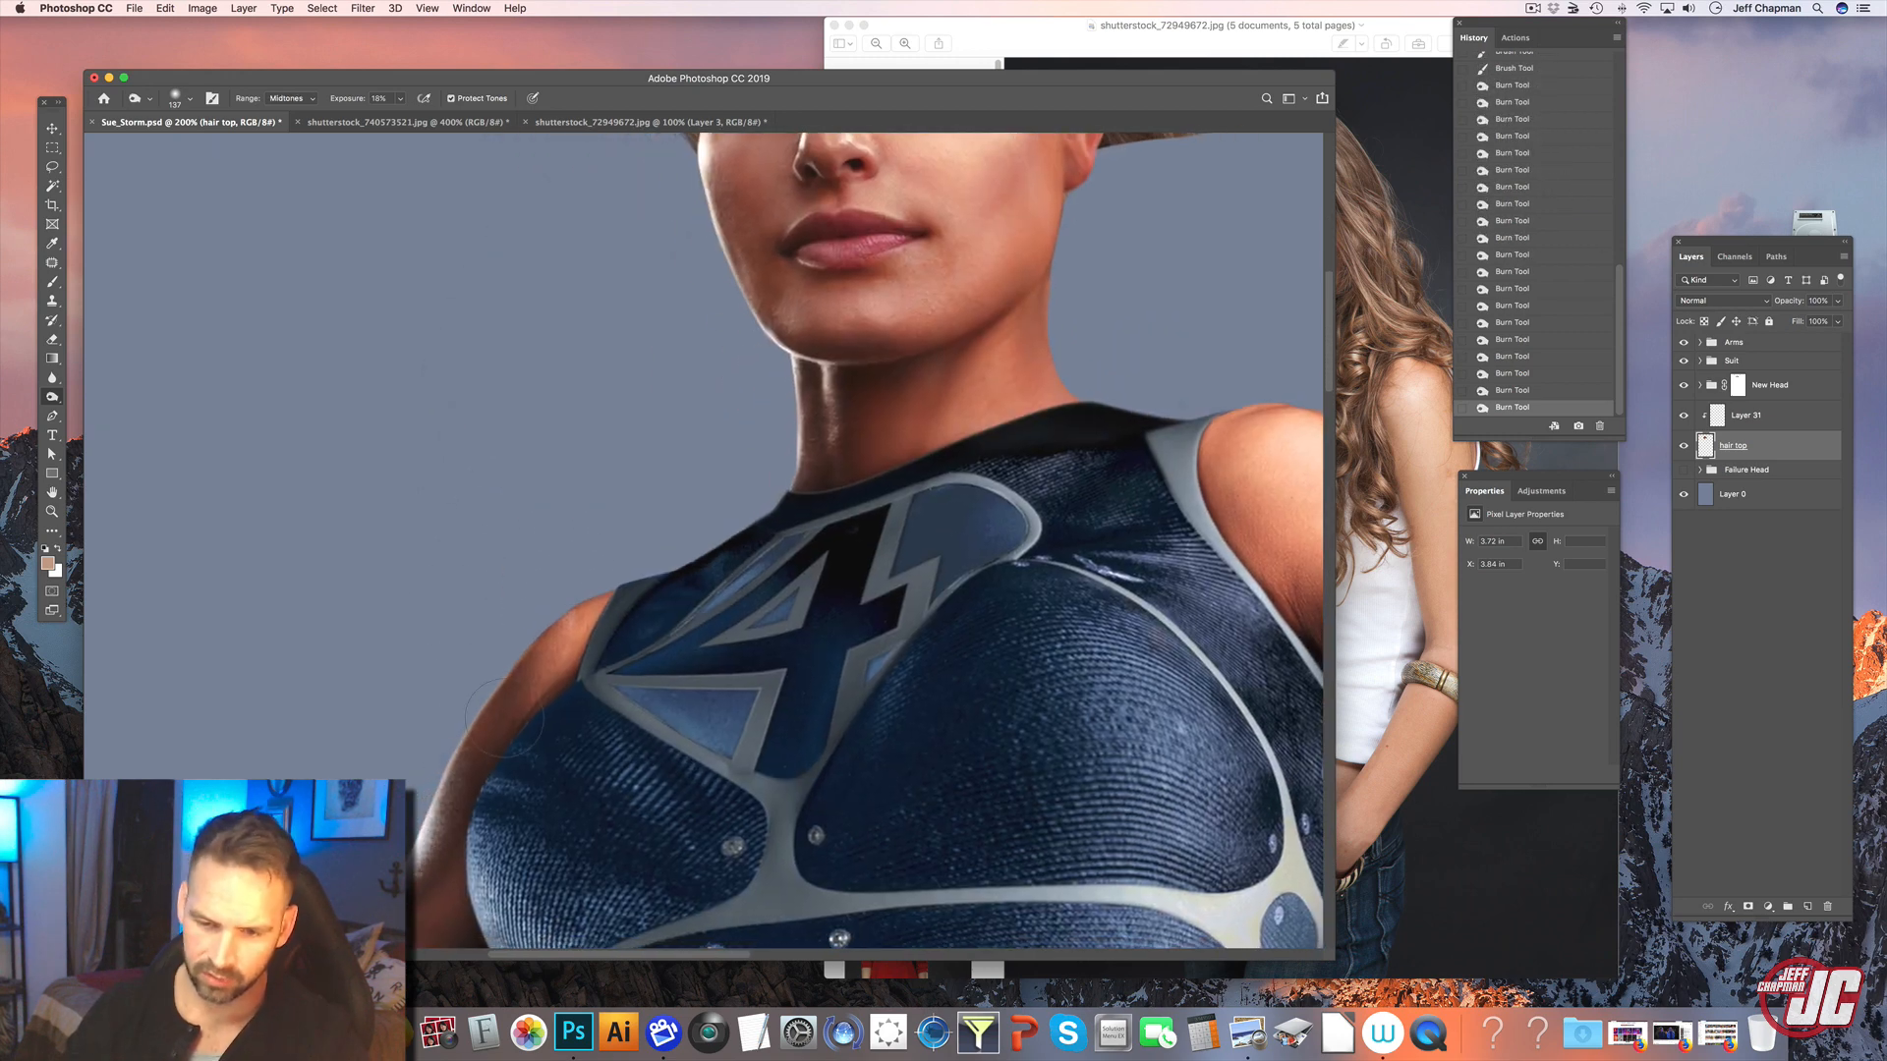
pyautogui.scroll(10, 753, 328)
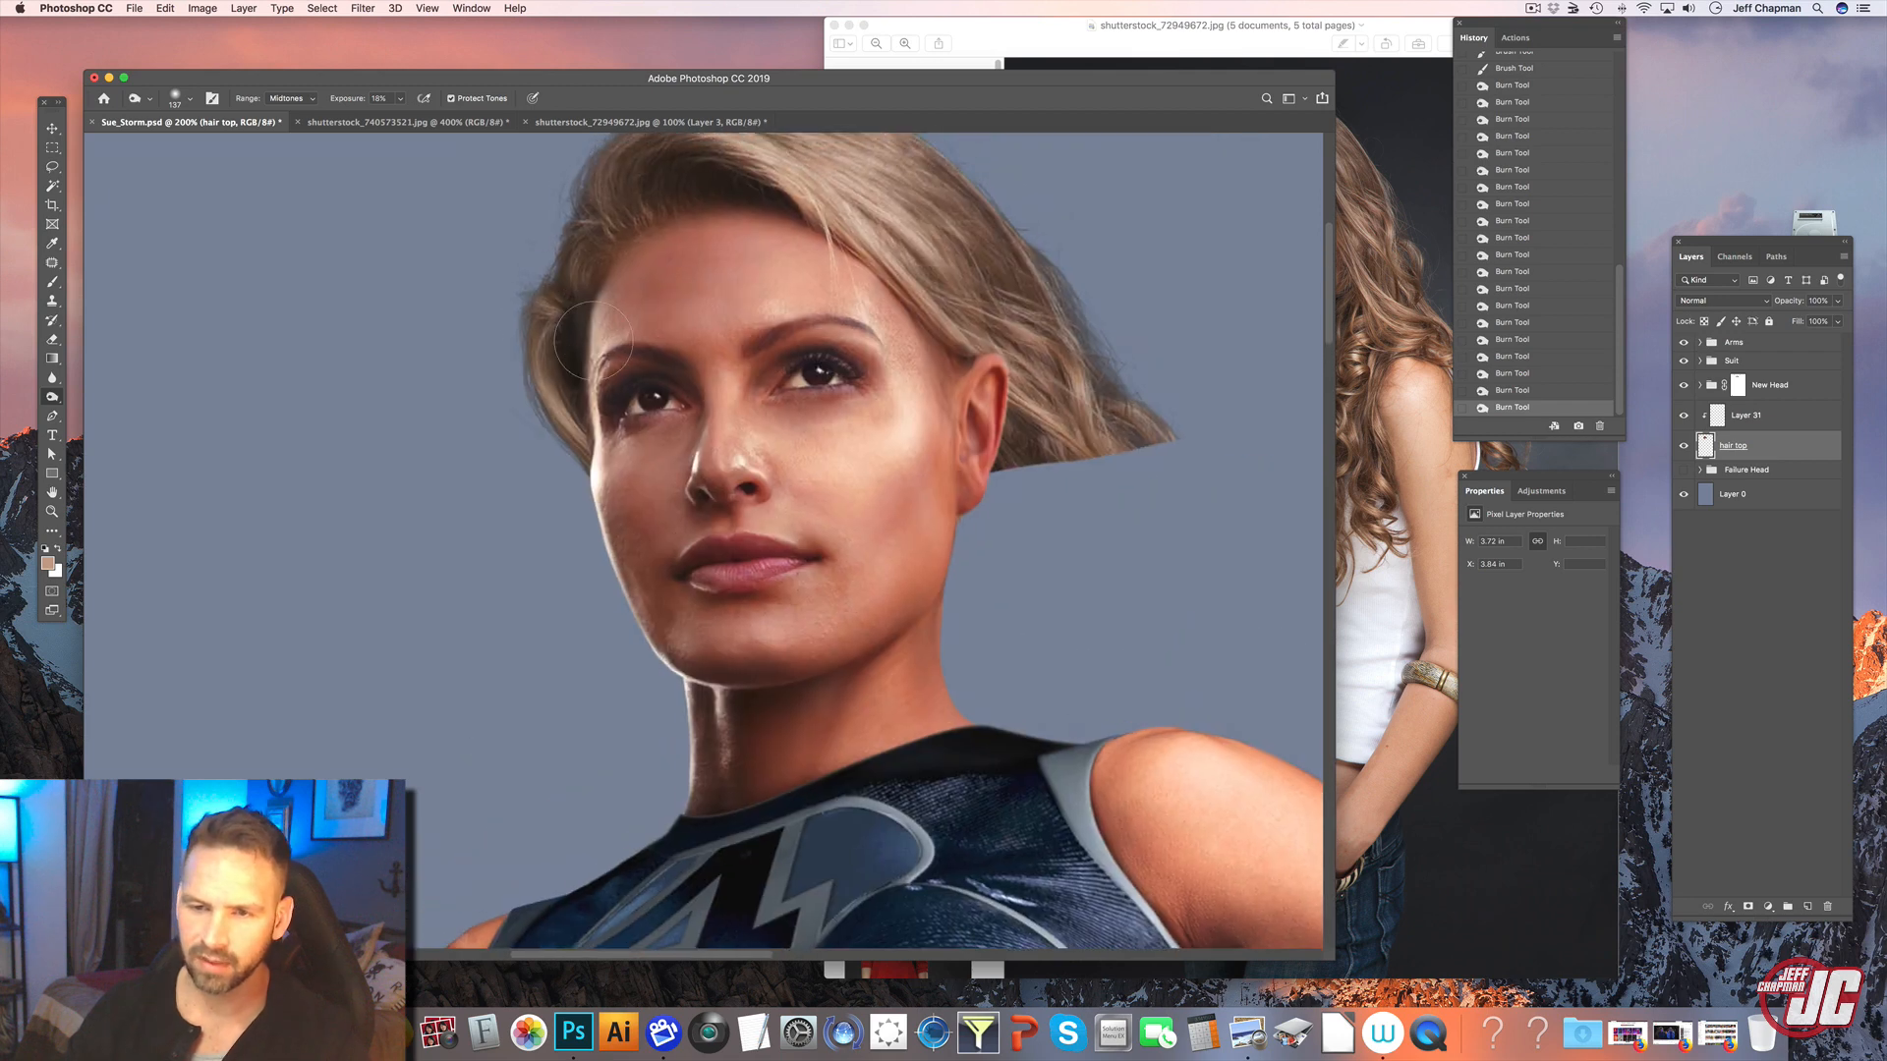
pyautogui.moveTo(614, 464); pyautogui.dragTo(610, 473)
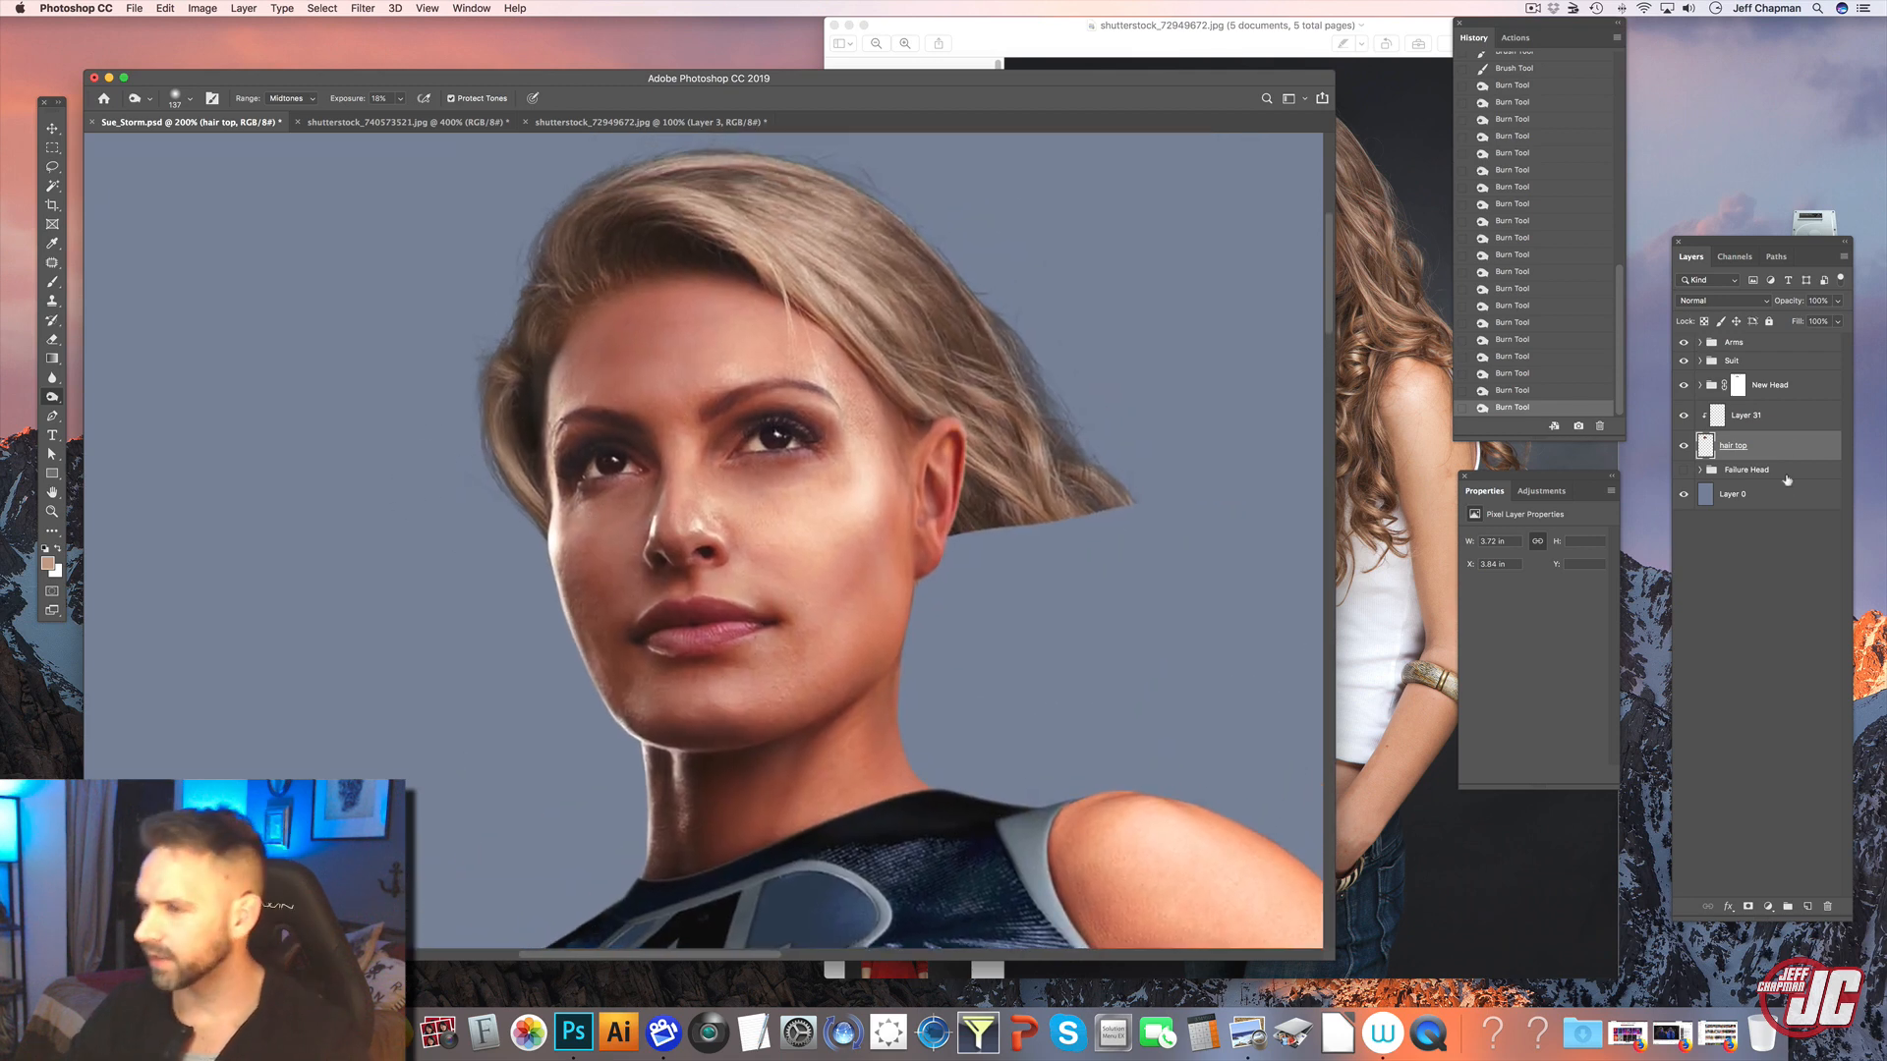
# - Add a new clipped layer above Layer 31 and set its blend mode to Linear Dodge (Add)
pyautogui.click(1807, 906)
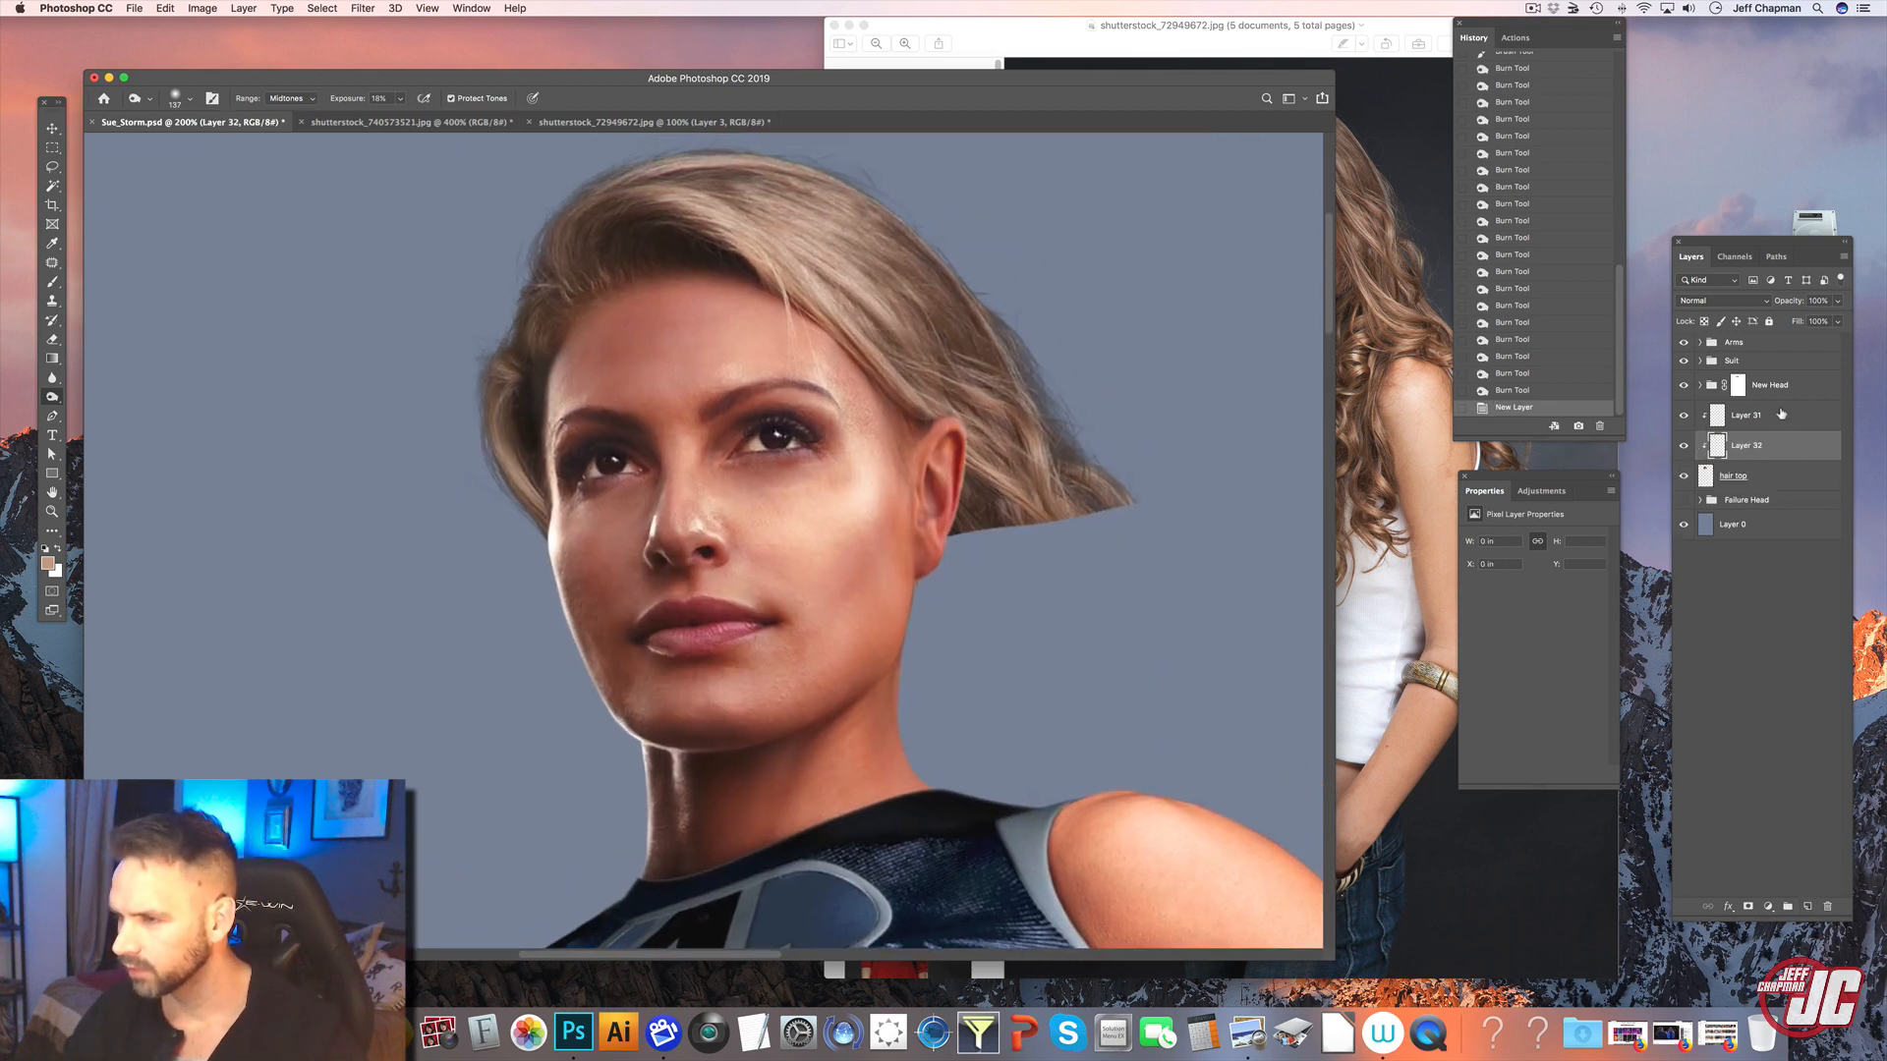
pyautogui.moveTo(1782, 415); pyautogui.dragTo(1791, 416)
pyautogui.click(1733, 301)
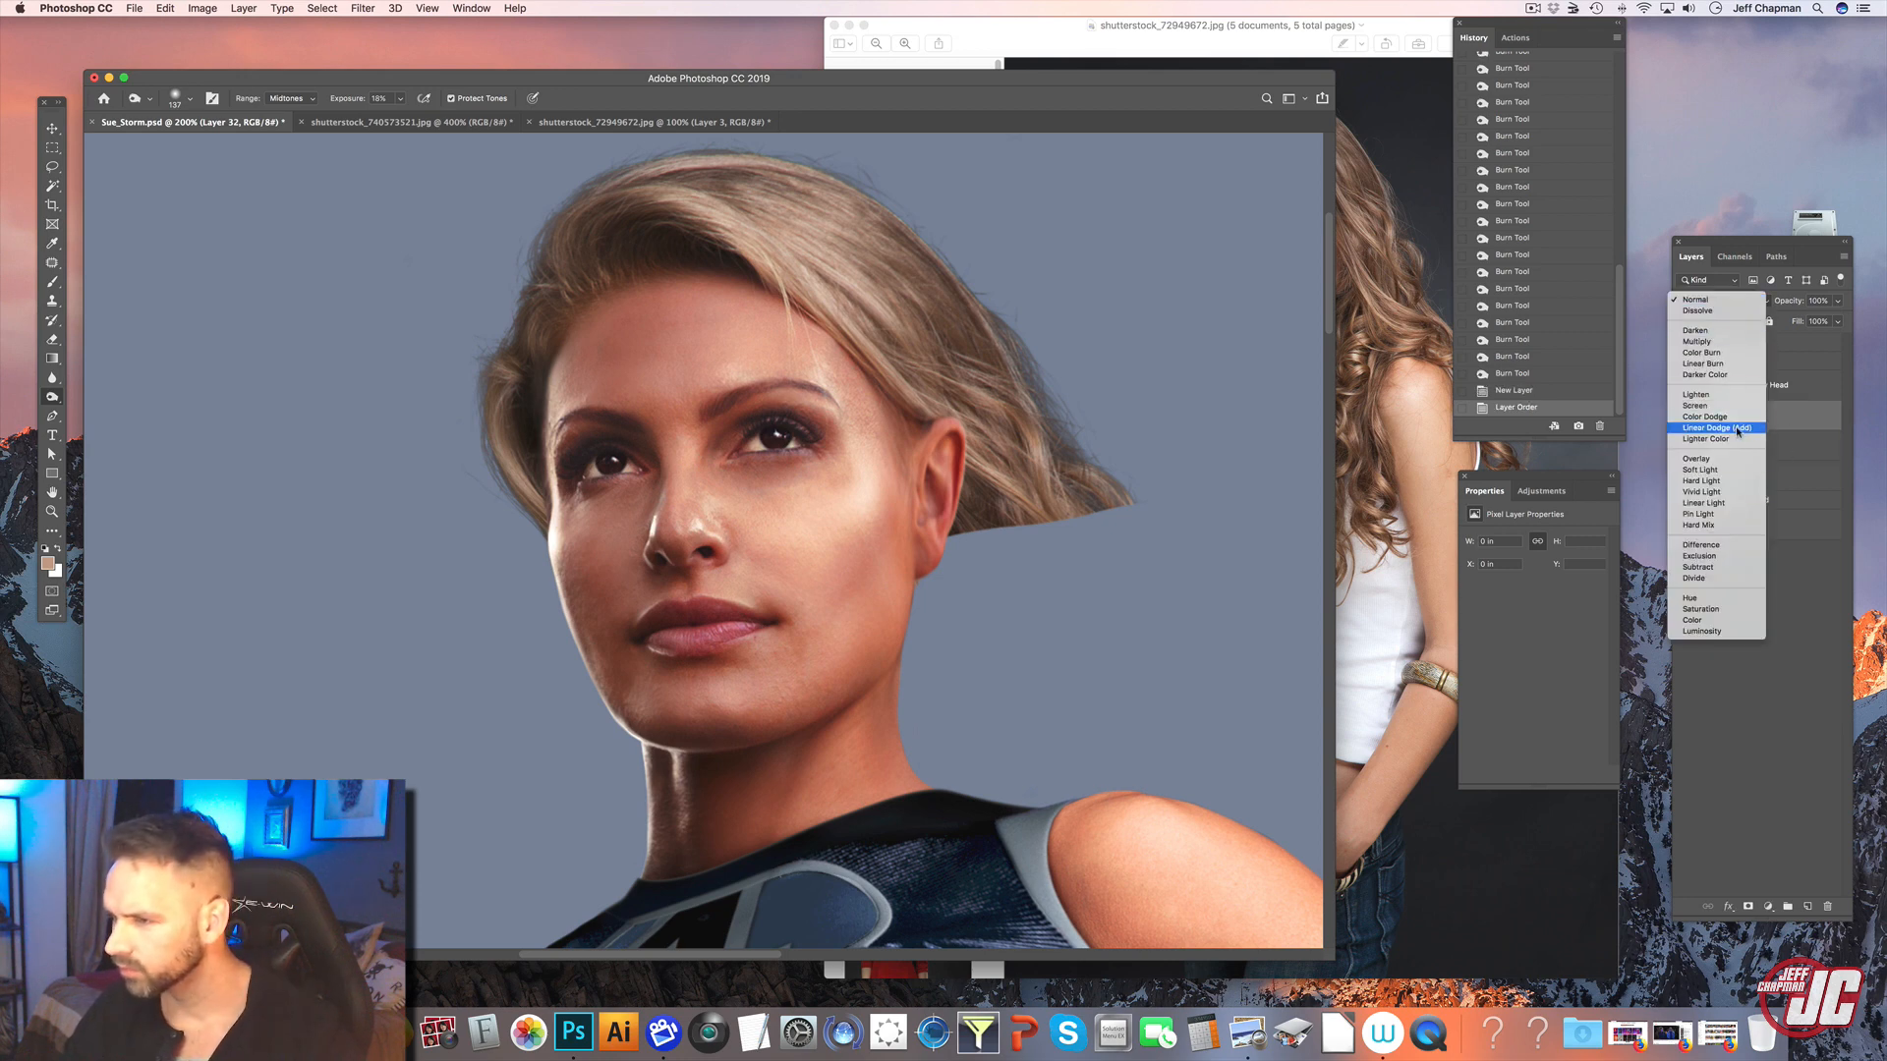
pyautogui.click(1685, 427)
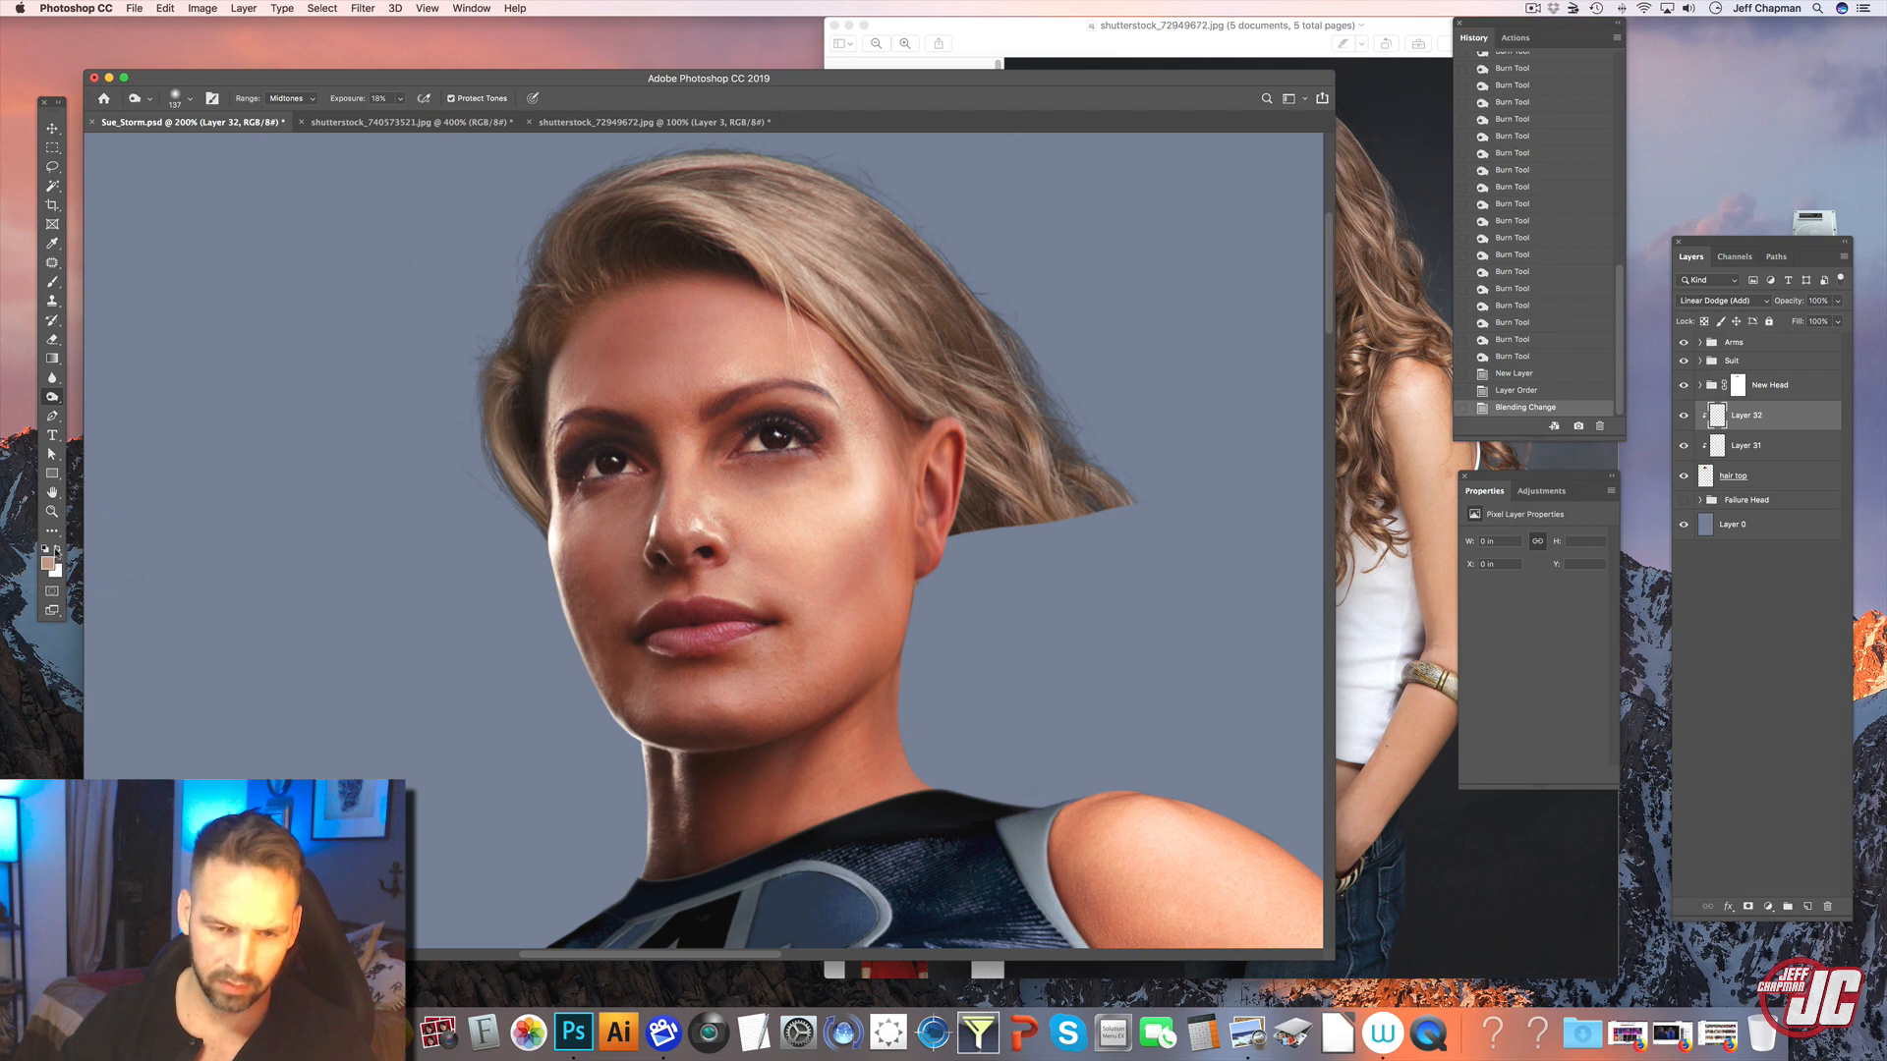
# - Paint soft white rim highlights along the outer hair edge beside the temple with a brush at about 22% opacity
pyautogui.click(52, 282)
pyautogui.rightClick(351, 309)
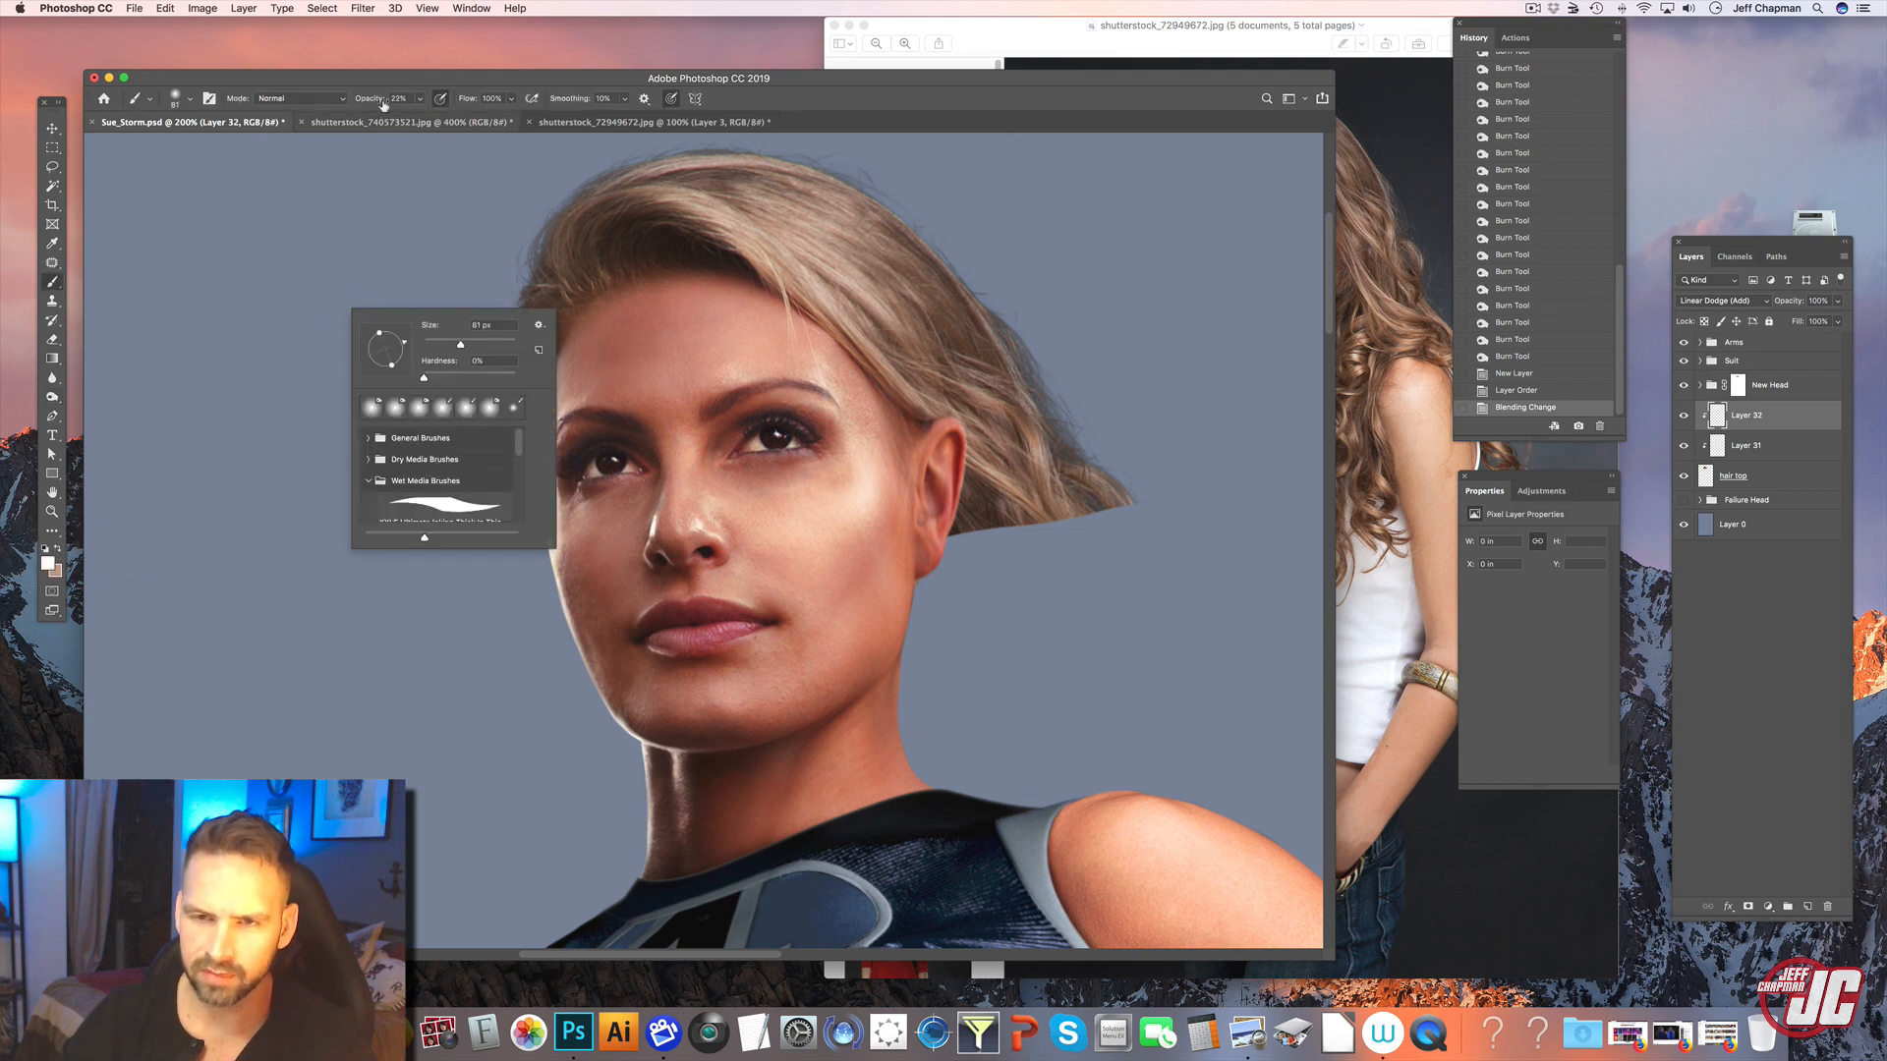
pyautogui.click(423, 99)
pyautogui.moveTo(472, 365)
pyautogui.mouseDown()
pyautogui.moveTo(490, 480)
pyautogui.moveTo(470, 472)
pyautogui.moveTo(485, 452)
pyautogui.moveTo(545, 541)
pyautogui.mouseUp()
pyautogui.rightClick(449, 439)
pyautogui.click(466, 423)
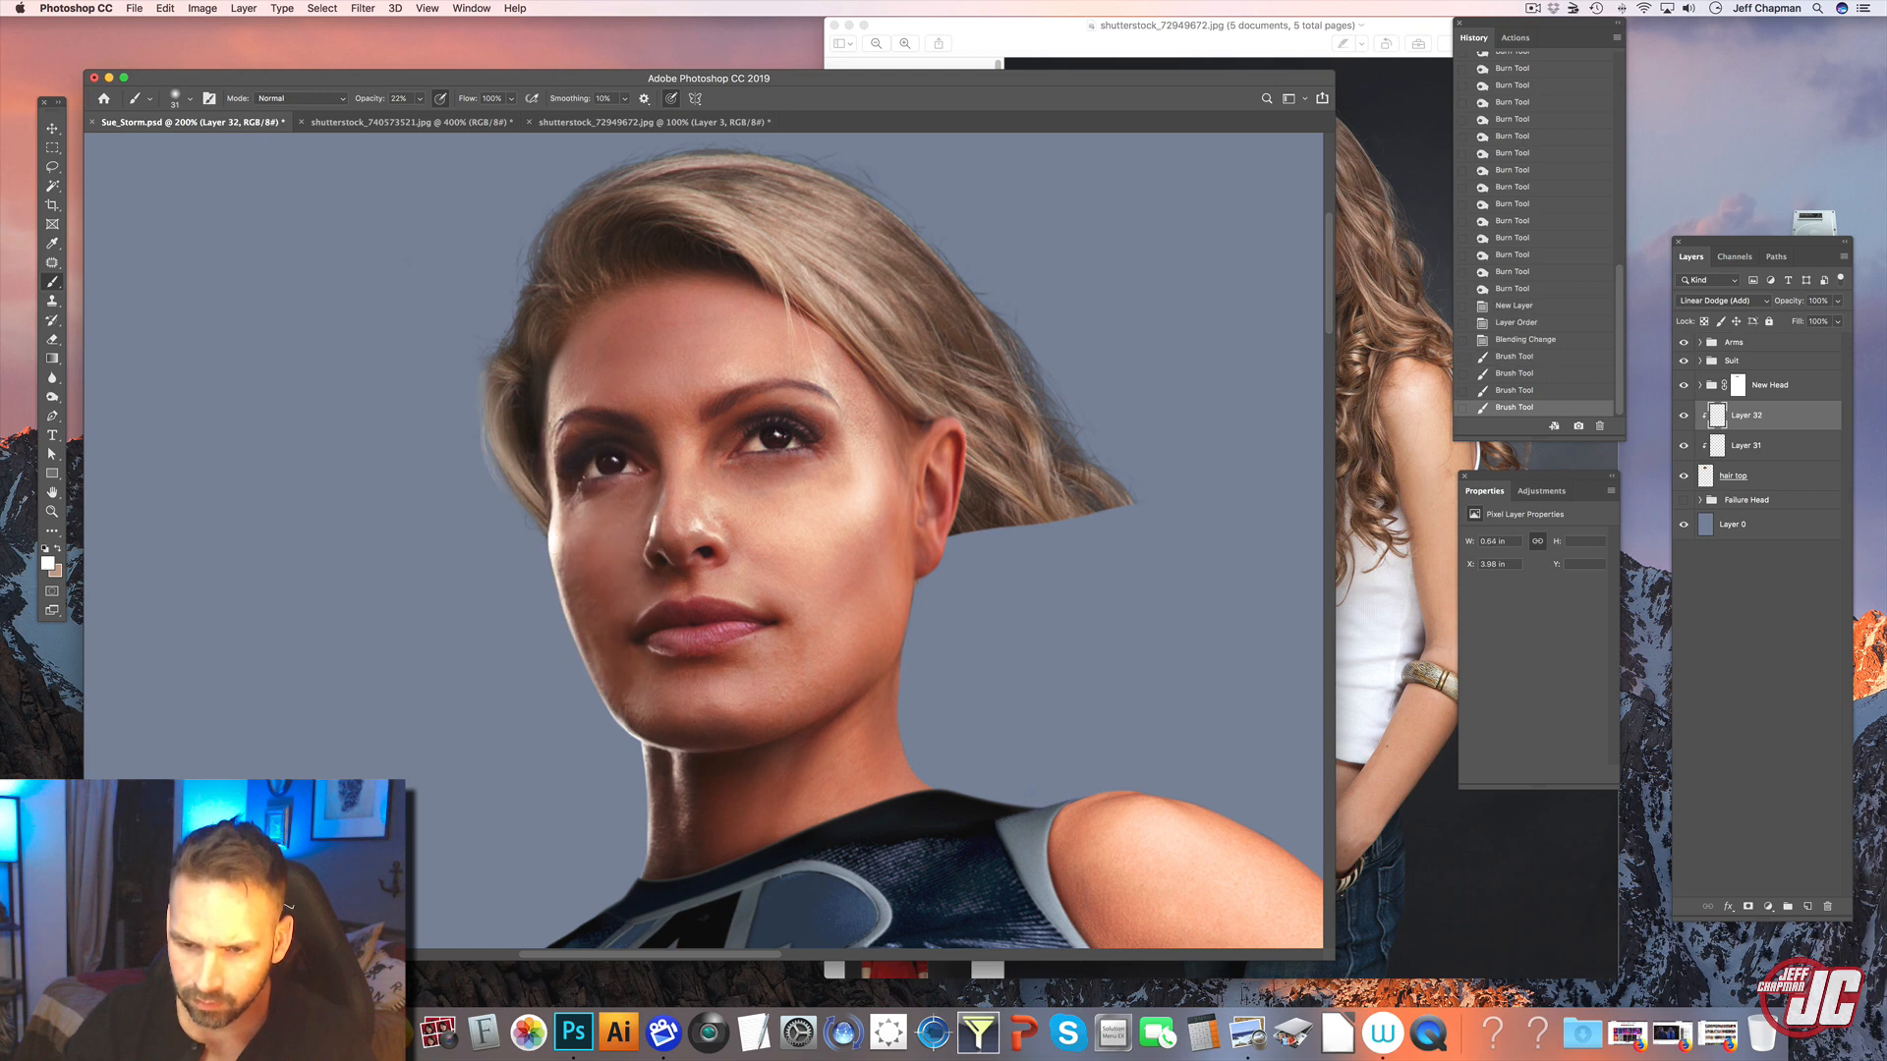
pyautogui.moveTo(502, 467)
pyautogui.mouseDown()
pyautogui.moveTo(548, 540)
pyautogui.moveTo(535, 521)
pyautogui.mouseUp()
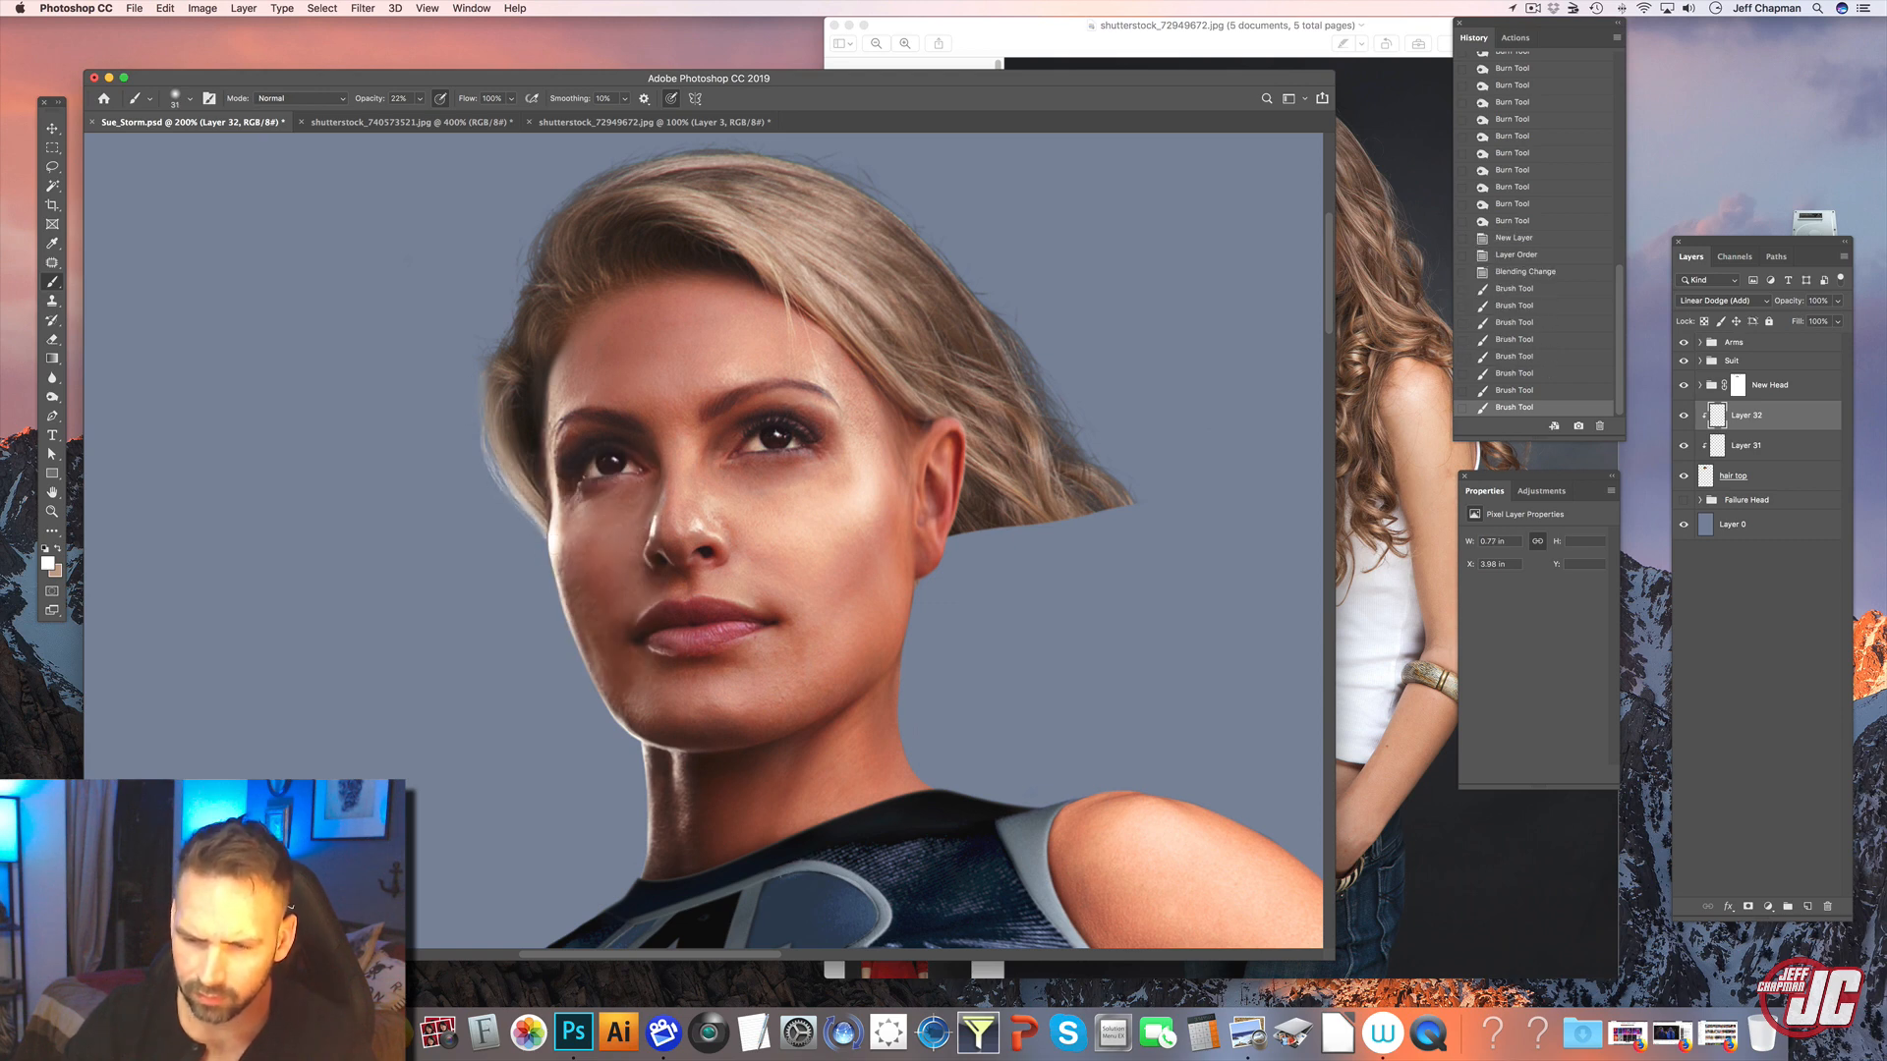
pyautogui.rightClick(510, 528)
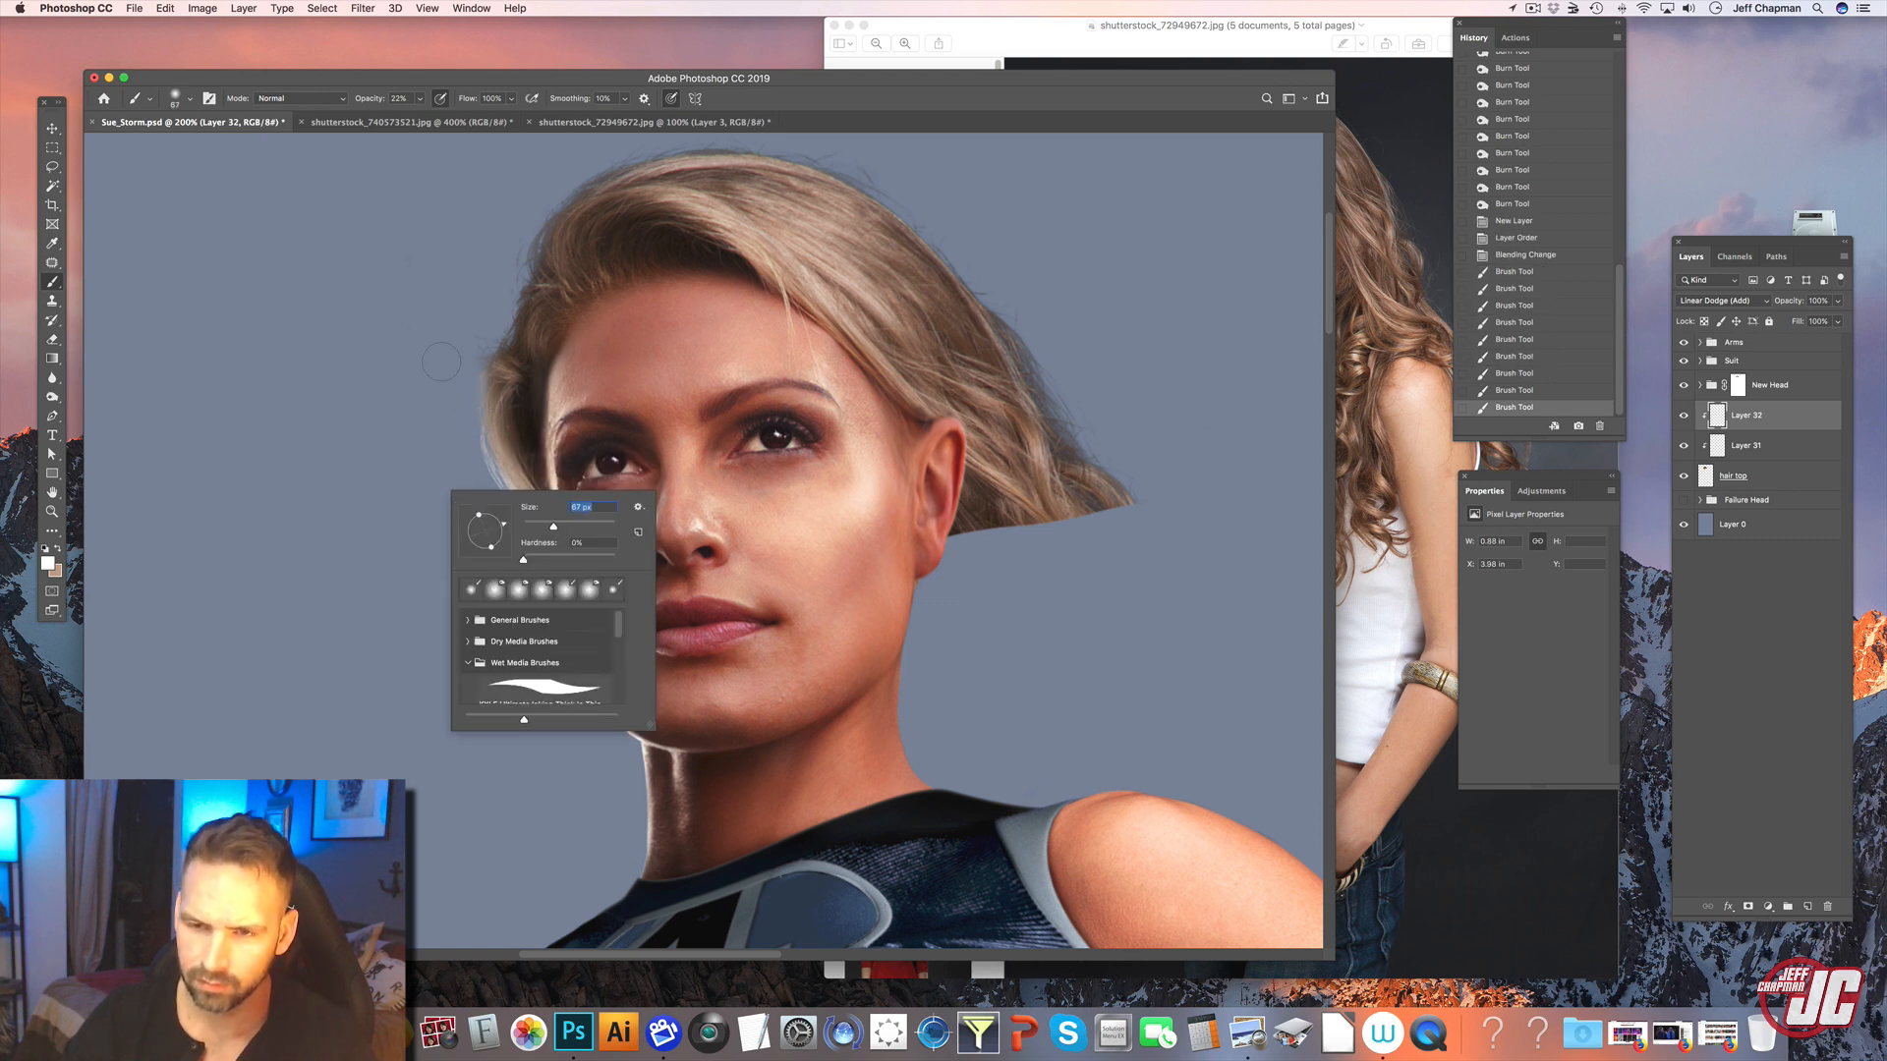
pyautogui.click(420, 99)
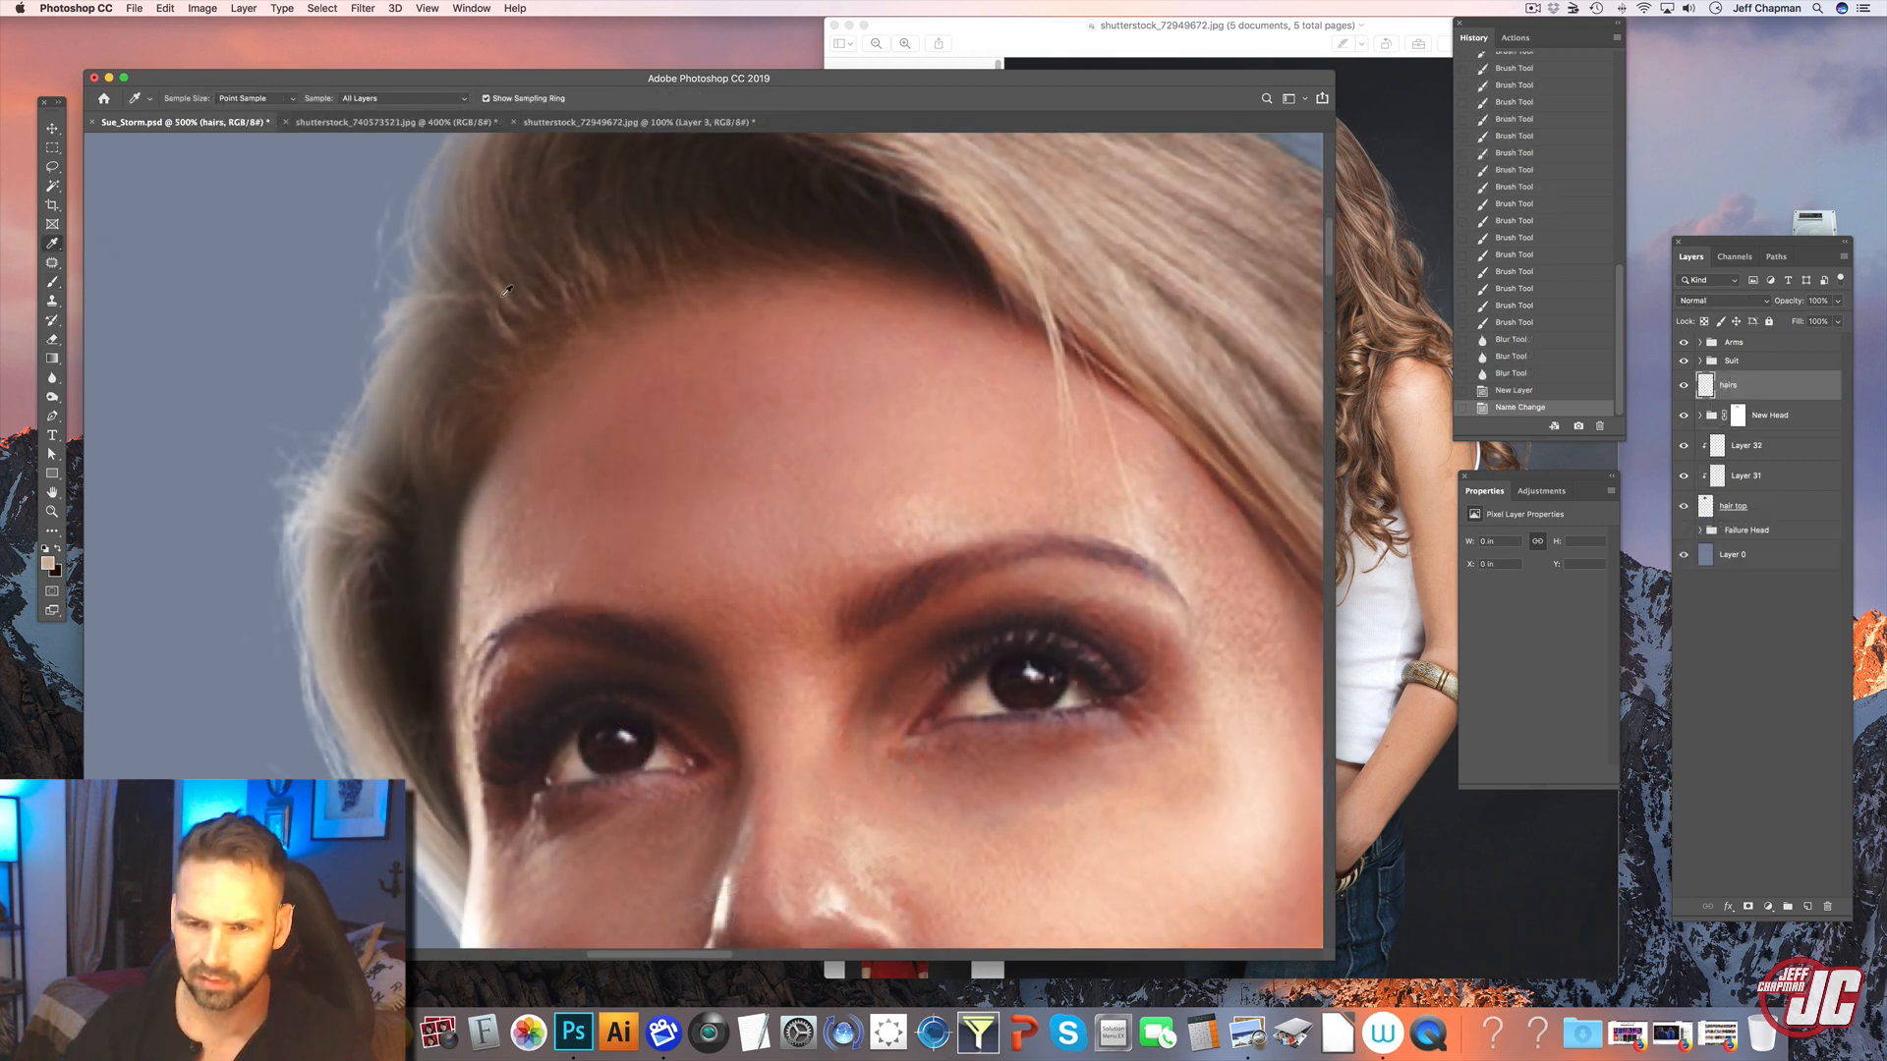
# - Paint the first fine strands over the hair beside the temple on the hairs layer, using a very small soft brush
pyautogui.click(52, 283)
pyautogui.rightClick(538, 313)
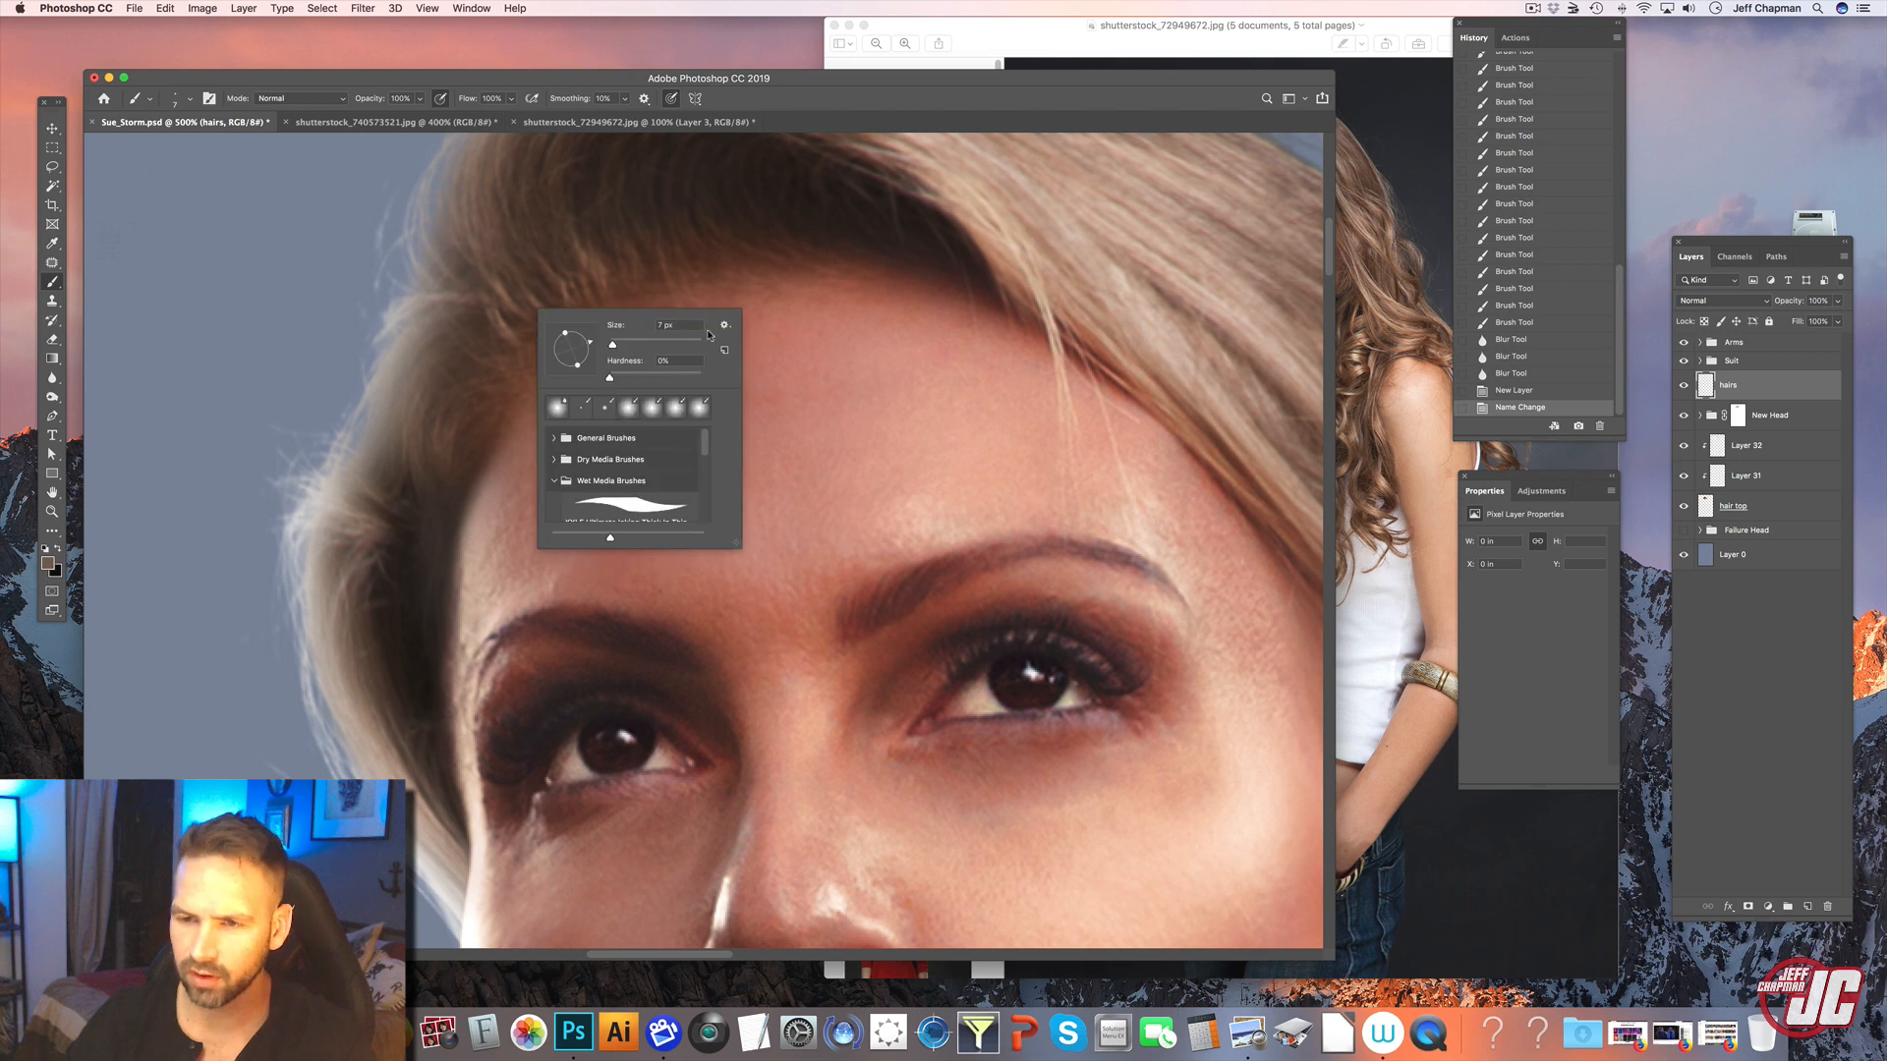
pyautogui.press('Return')
pyautogui.moveTo(407, 495); pyautogui.dragTo(466, 430)
pyautogui.moveTo(385, 548); pyautogui.dragTo(469, 448)
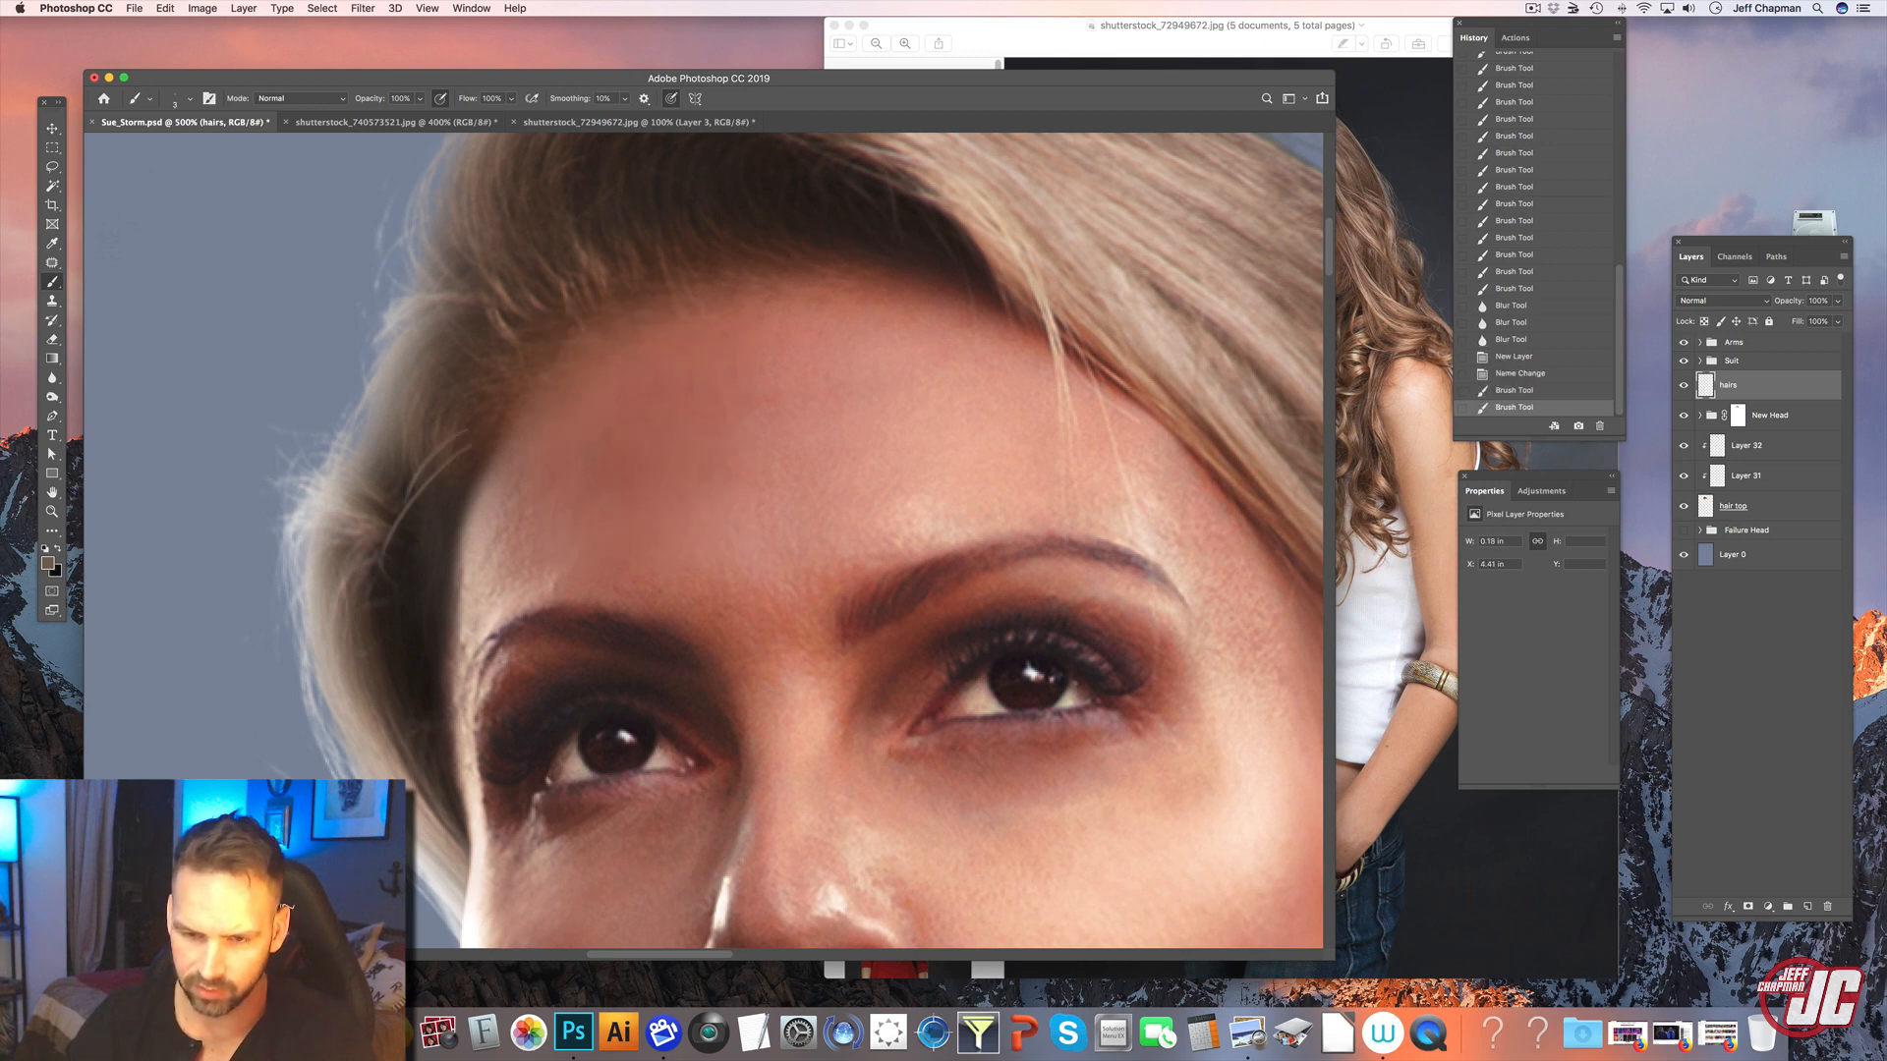
# - Set the brush size to 2 px and paint thin upward strands through the temple hair and along its outer edge
pyautogui.rightClick(488, 464)
pyautogui.write('2')
pyautogui.press('Return')
pyautogui.moveTo(399, 509); pyautogui.dragTo(431, 463)
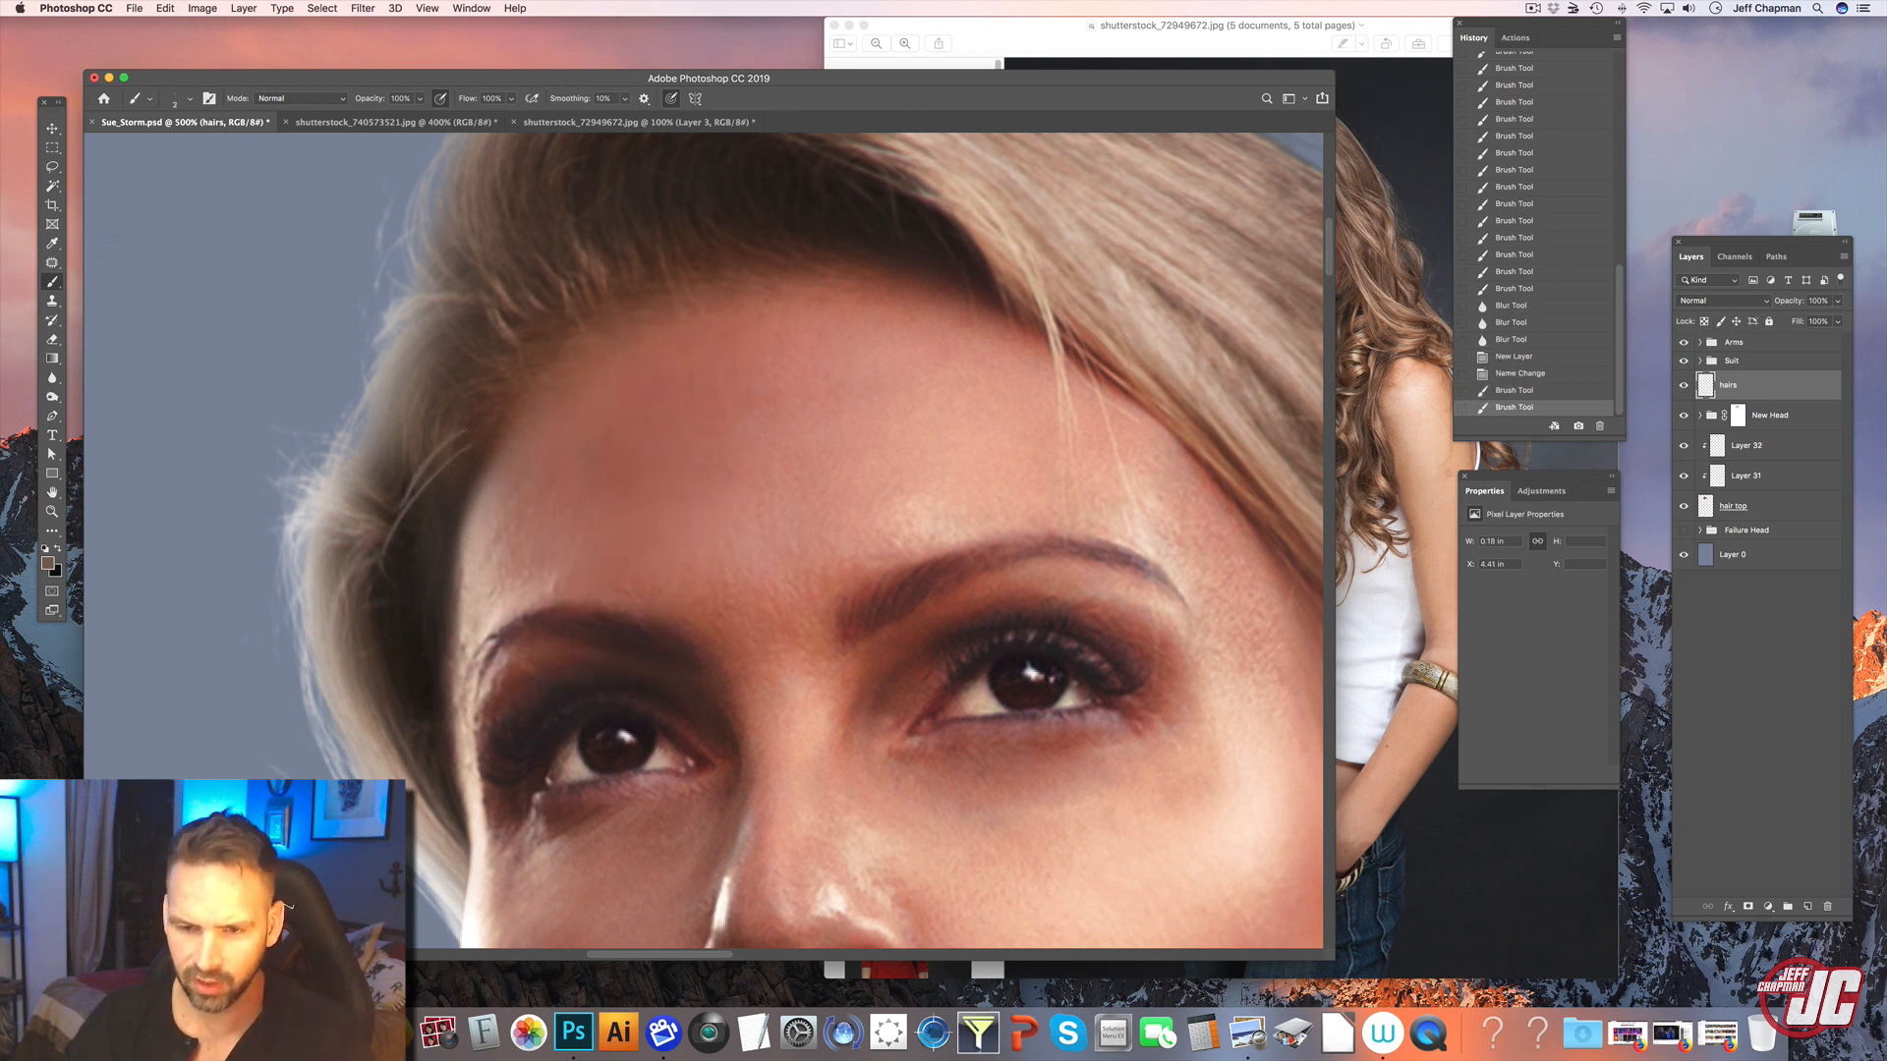
pyautogui.moveTo(376, 587); pyautogui.dragTo(424, 482)
pyautogui.moveTo(393, 520)
pyautogui.mouseDown()
pyautogui.moveTo(461, 442)
pyautogui.moveTo(405, 365)
pyautogui.mouseUp()
pyautogui.moveTo(352, 438); pyautogui.dragTo(397, 360)
pyautogui.moveTo(360, 401)
pyautogui.mouseDown()
pyautogui.moveTo(414, 353)
pyautogui.moveTo(387, 369)
pyautogui.mouseUp()
pyautogui.moveTo(367, 393)
pyautogui.mouseDown()
pyautogui.moveTo(408, 358)
pyautogui.moveTo(389, 352)
pyautogui.mouseUp()
# - Paint fine strands sweeping from the hairline out to the hair's outer edge, sampling the stroke color from the hair
pyautogui.moveTo(468, 313); pyautogui.dragTo(322, 397)
pyautogui.moveTo(413, 352); pyautogui.dragTo(360, 412)
pyautogui.moveTo(424, 372); pyautogui.dragTo(370, 405)
pyautogui.moveTo(486, 362); pyautogui.dragTo(360, 485)
pyautogui.moveTo(498, 378); pyautogui.dragTo(378, 504)
pyautogui.keyDown('alt'); pyautogui.click(502, 304); pyautogui.keyUp('alt')
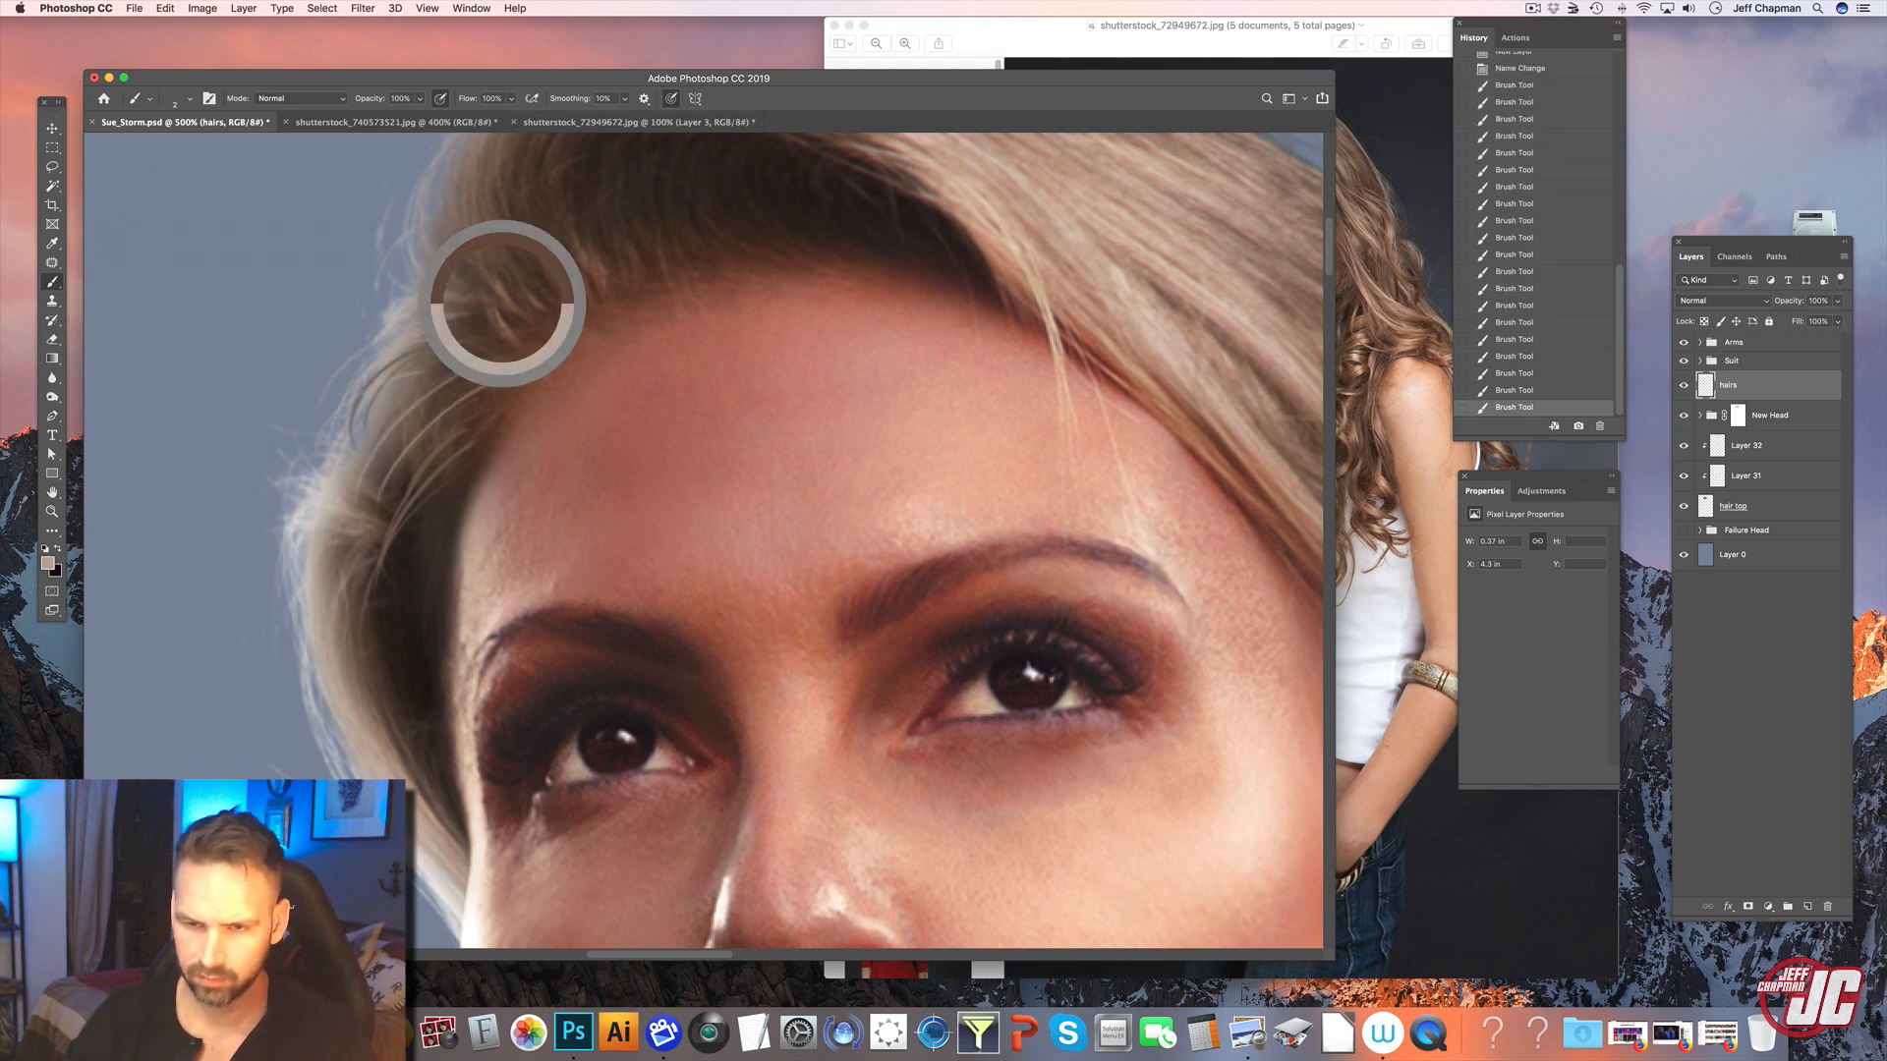
pyautogui.moveTo(516, 344); pyautogui.dragTo(466, 390)
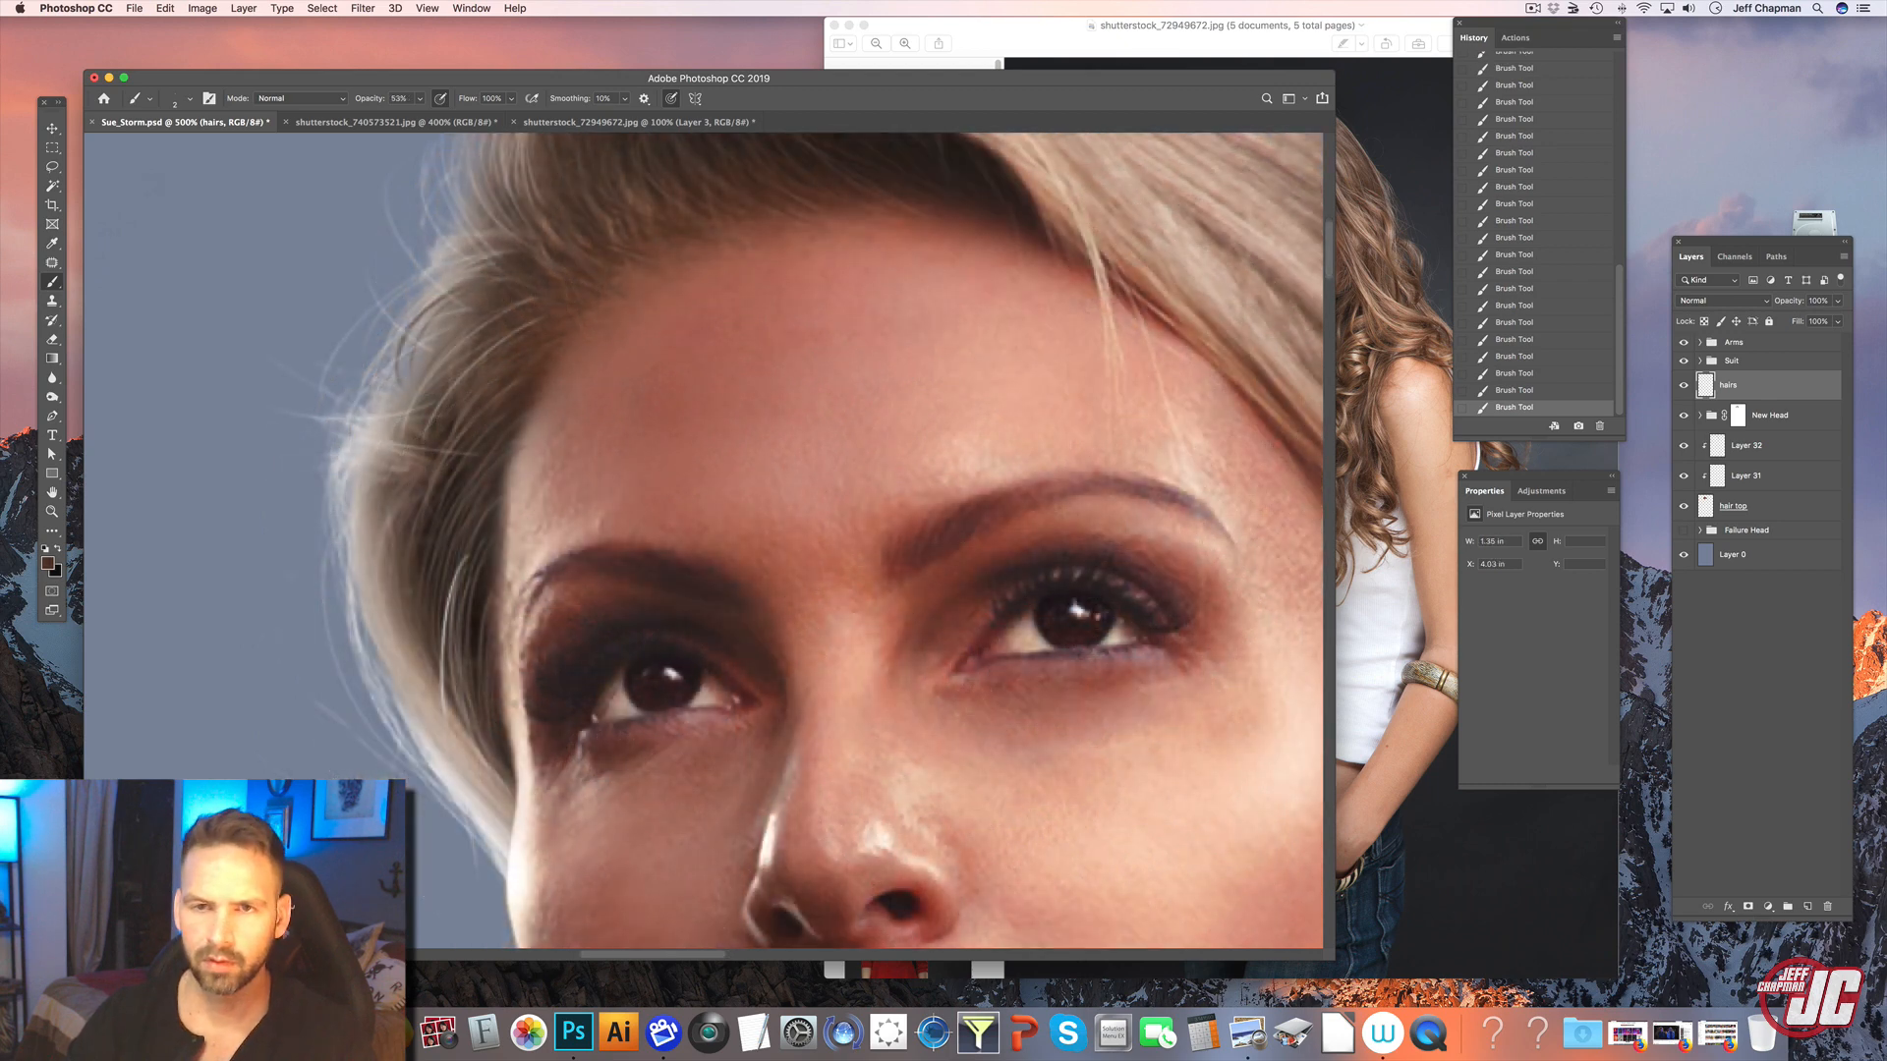
# - Apply the basic Blur filter to the painted strands on the hairs layer
pyautogui.click(363, 8)
pyautogui.moveTo(492, 186)
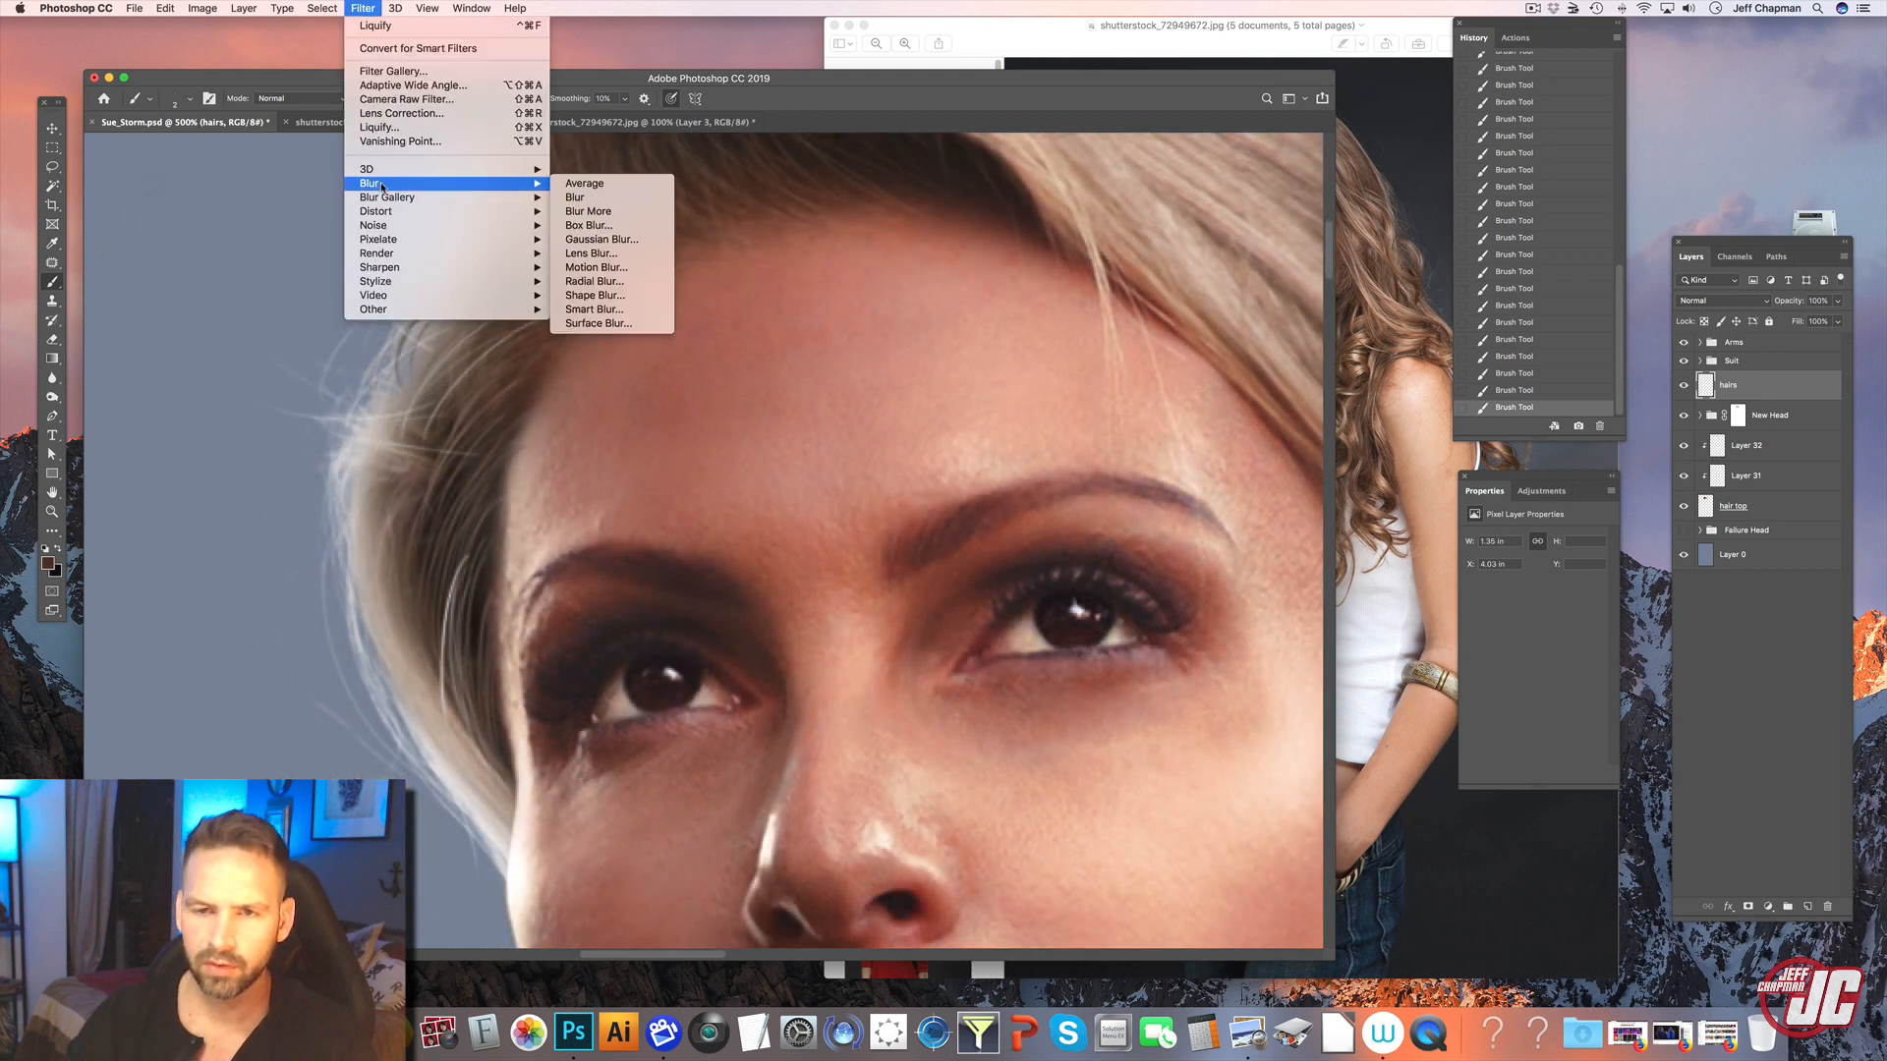
pyautogui.click(610, 203)
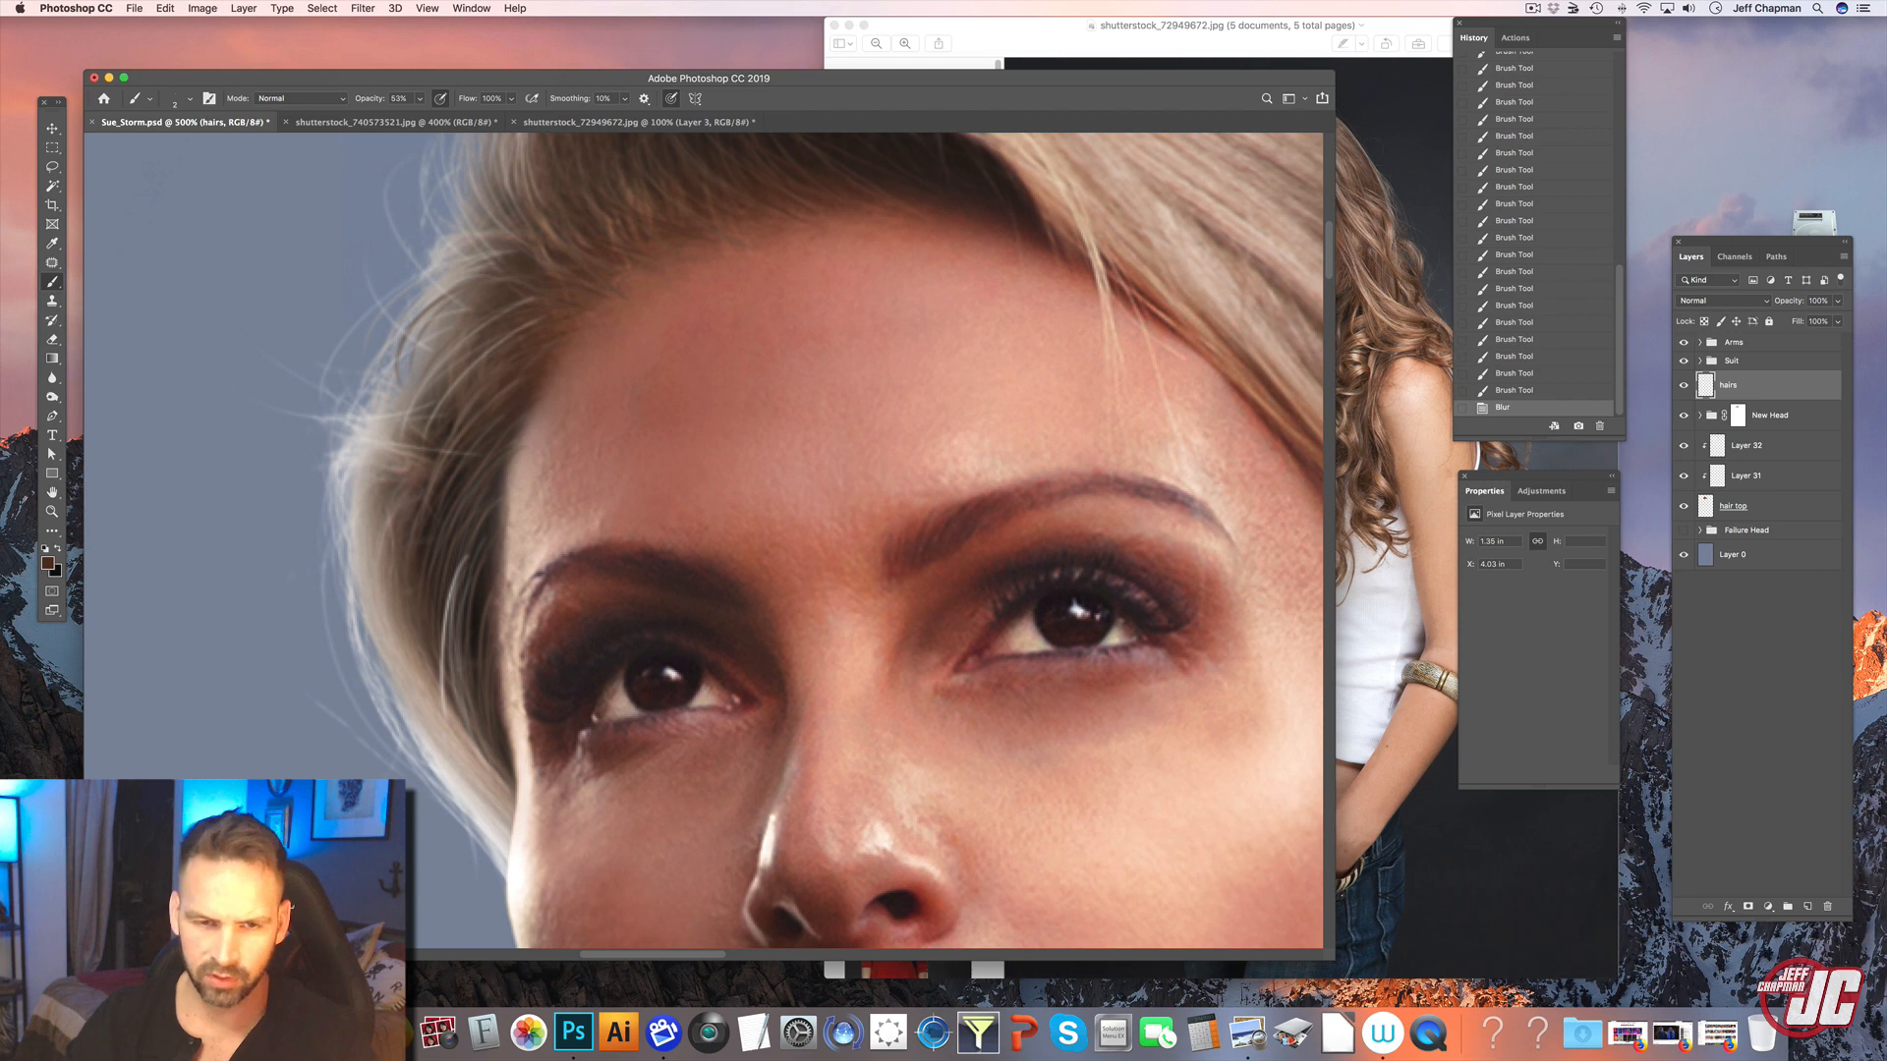
# - Fade the painted strands along the outer hair edge and hairline with a soft eraser at 37% opacity
pyautogui.click(51, 339)
pyautogui.rightClick(510, 312)
pyautogui.click(611, 347)
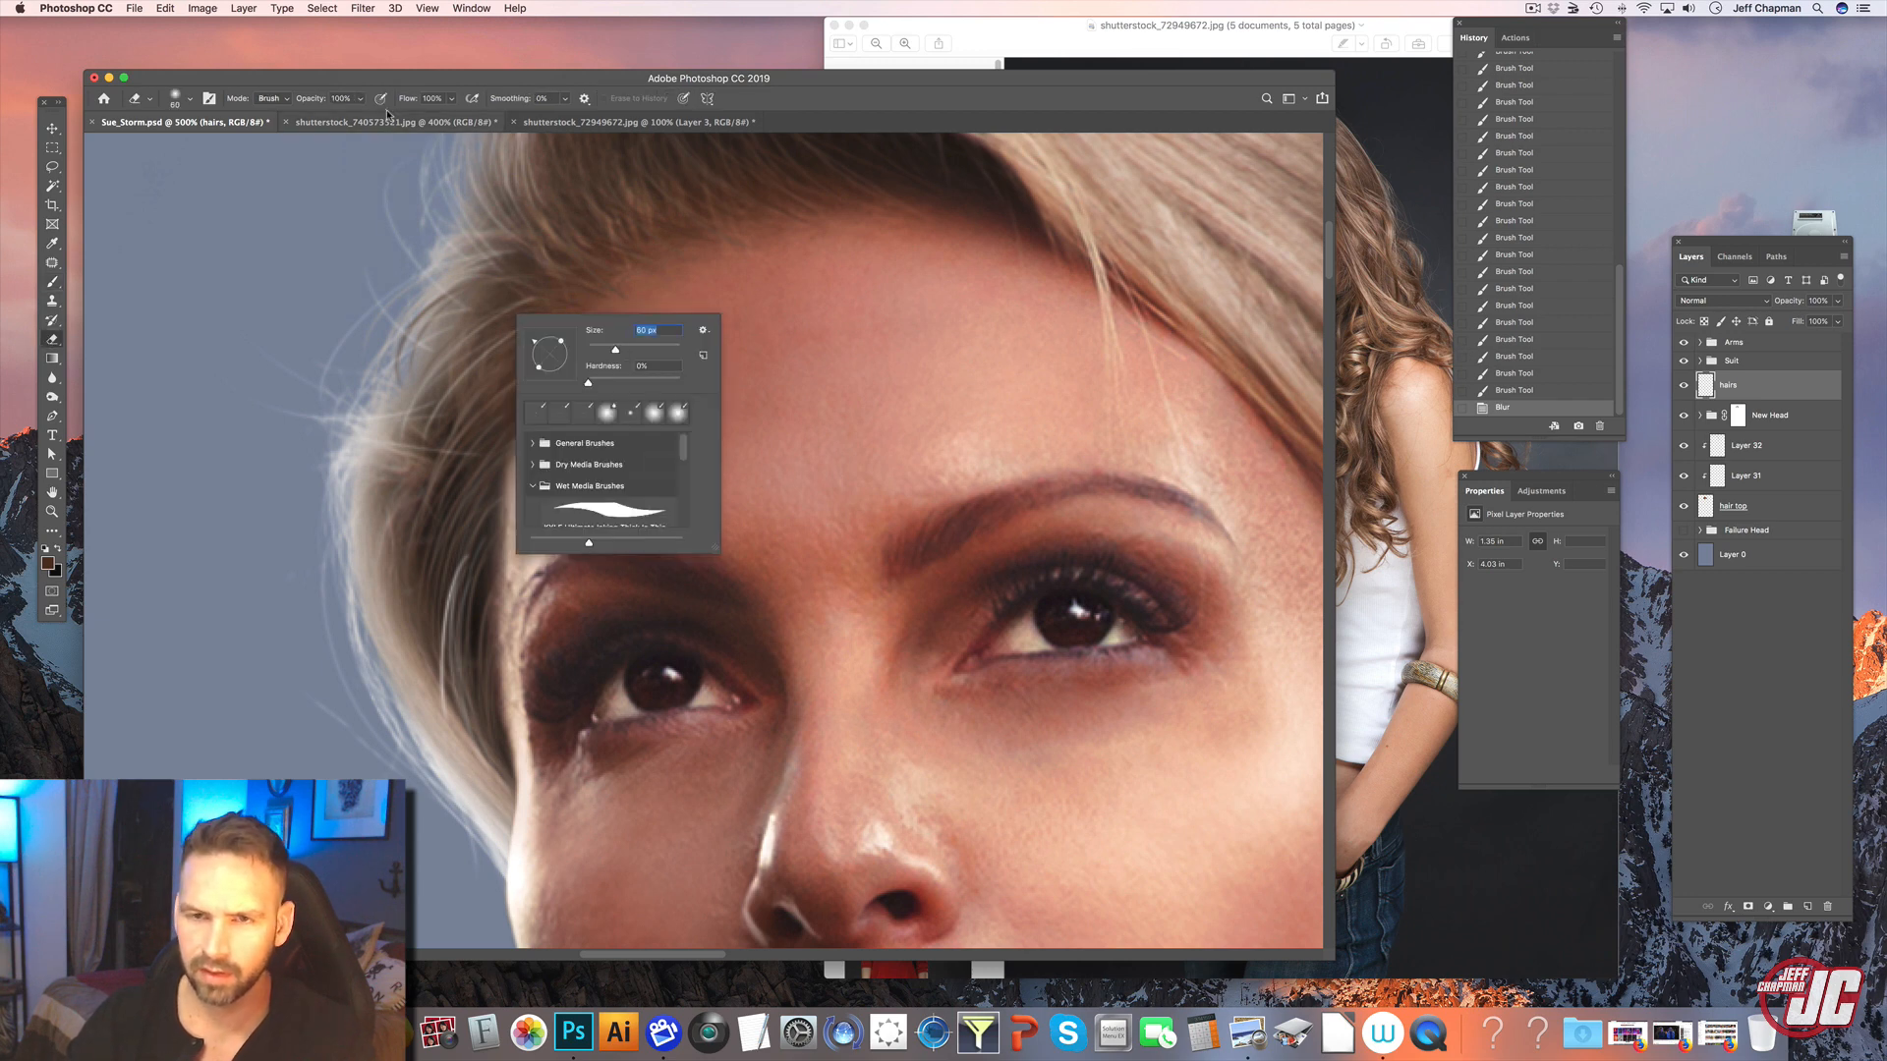
pyautogui.click(361, 99)
pyautogui.moveTo(327, 123); pyautogui.dragTo(317, 117)
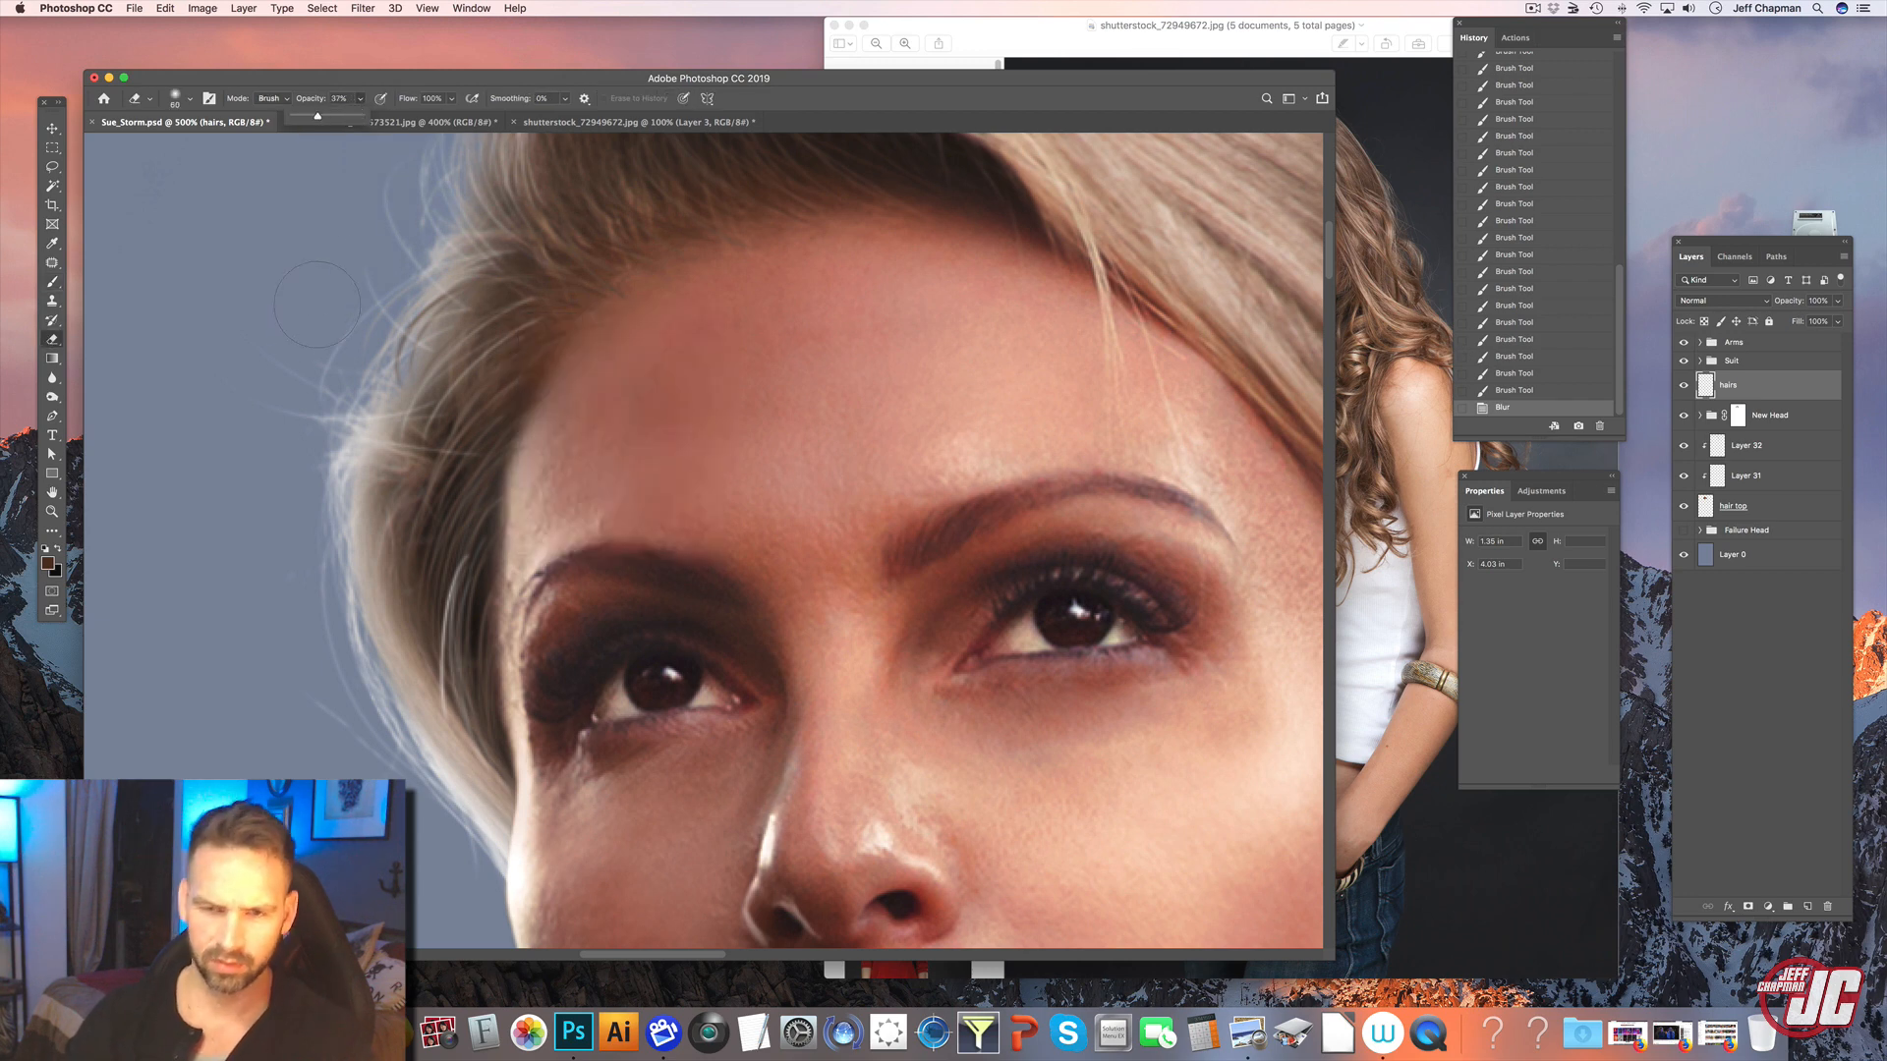
pyautogui.scroll(4, 348, 232)
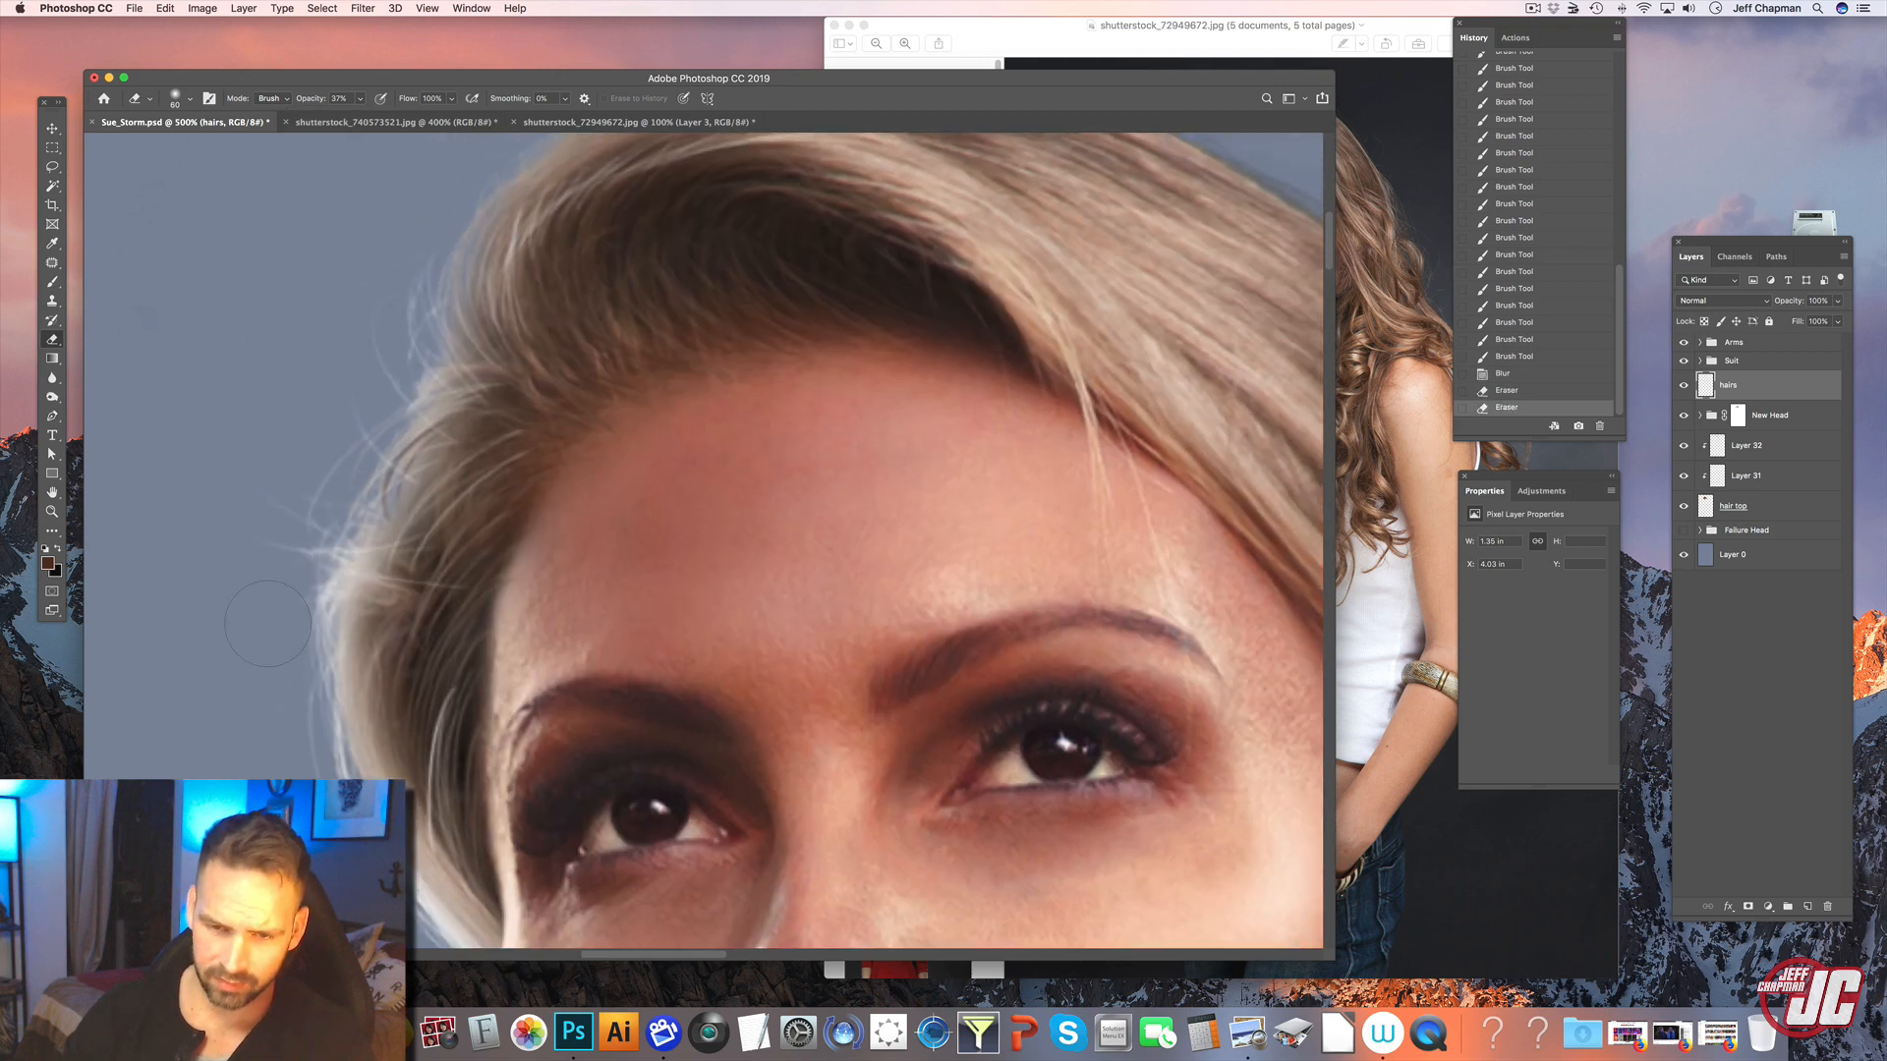
pyautogui.moveTo(268, 623); pyautogui.dragTo(295, 599)
pyautogui.moveTo(370, 421); pyautogui.dragTo(348, 308)
pyautogui.moveTo(472, 295)
pyautogui.mouseDown()
pyautogui.moveTo(508, 334)
pyautogui.moveTo(526, 429)
pyautogui.mouseUp()
pyautogui.moveTo(433, 324)
pyautogui.mouseDown()
pyautogui.moveTo(397, 350)
pyautogui.moveTo(393, 482)
pyautogui.mouseUp()
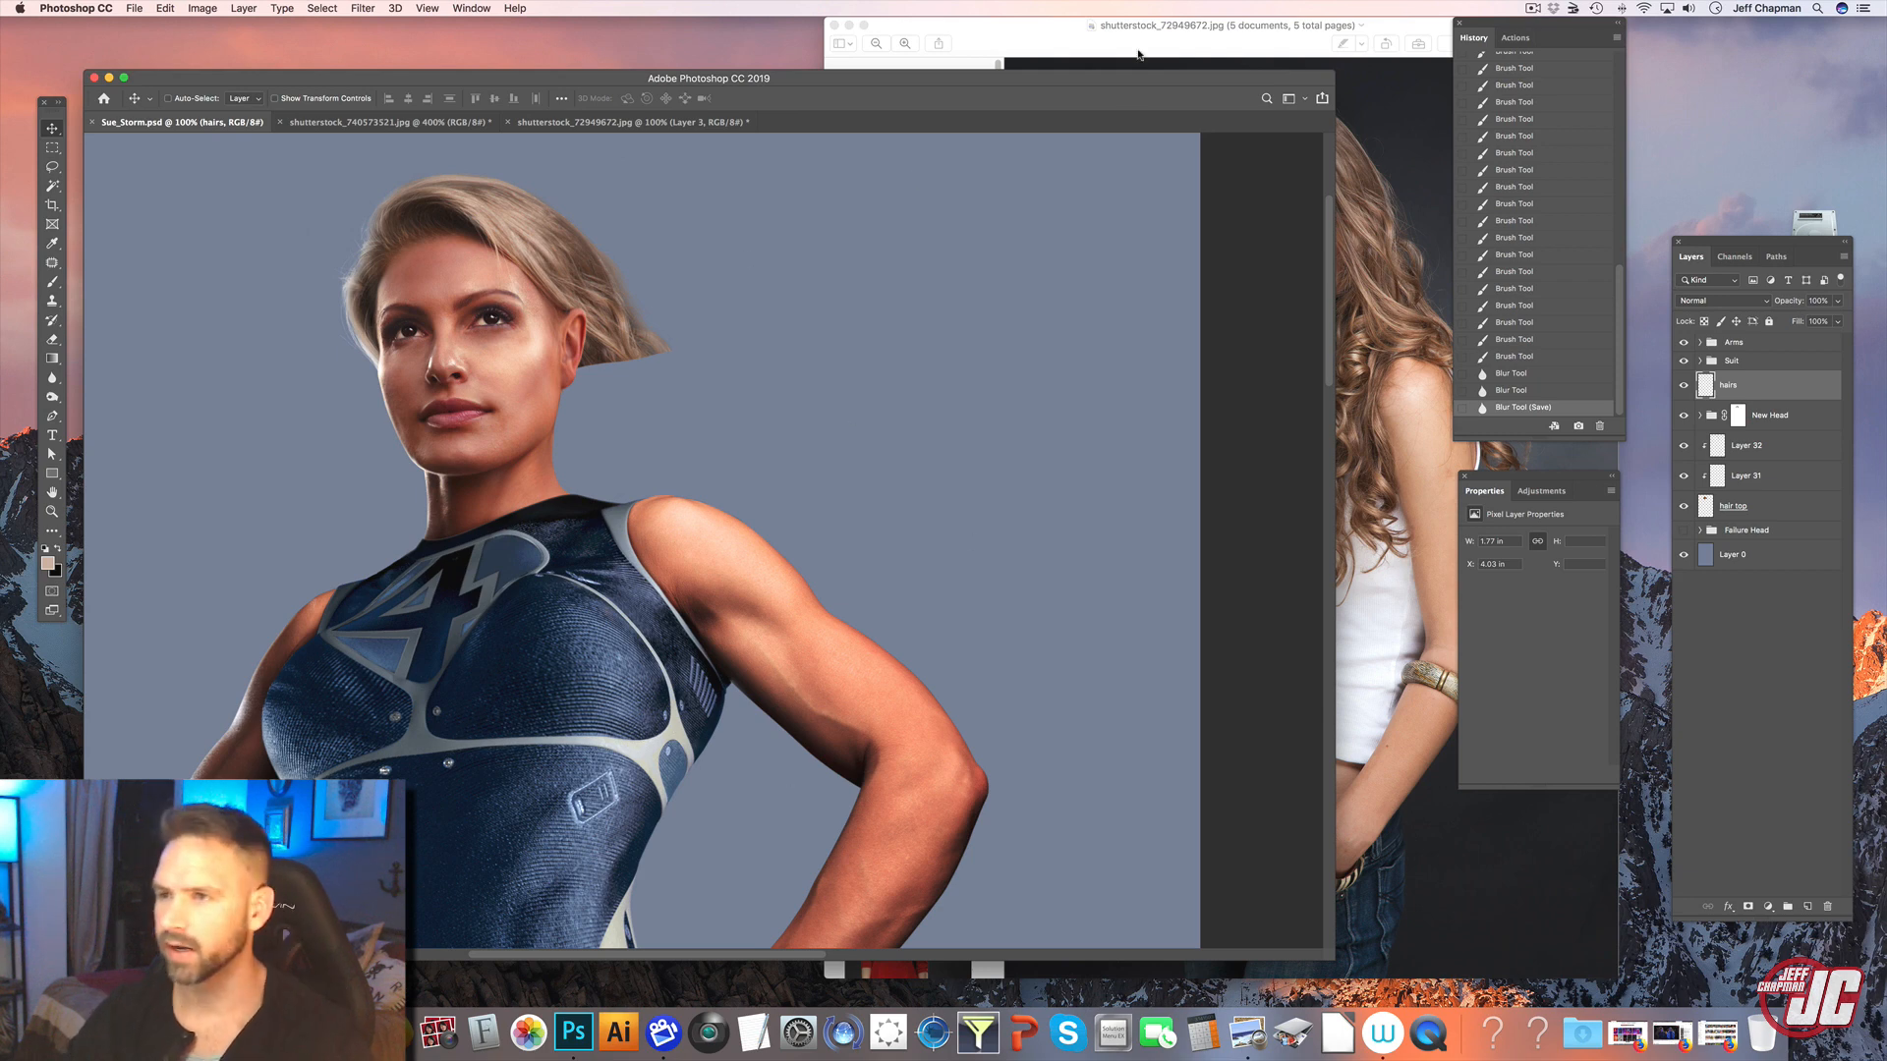
# - Switch to Preview and compare the stock photos for long flowing hair that suits the figure
pyautogui.moveTo(1289, 44); pyautogui.dragTo(985, 46)
pyautogui.click(637, 422)
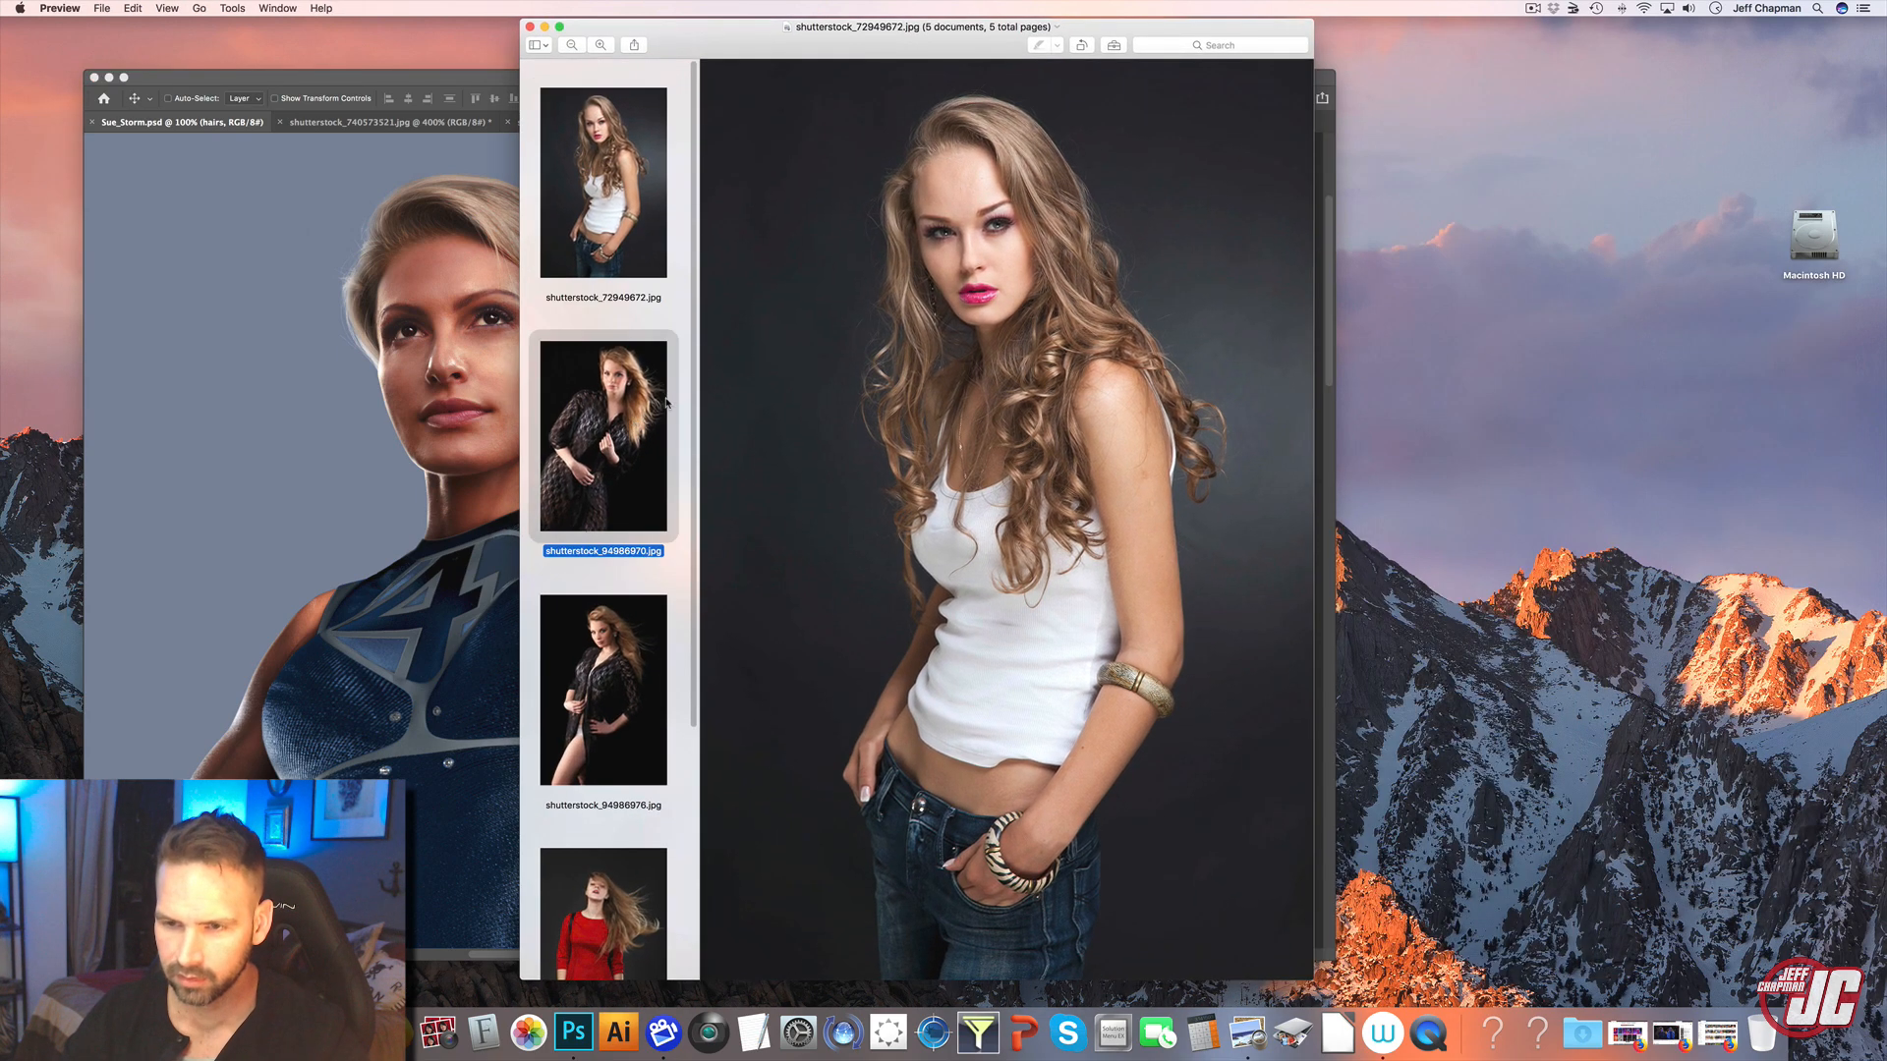
pyautogui.scroll(-5, 629, 417)
pyautogui.click(622, 414)
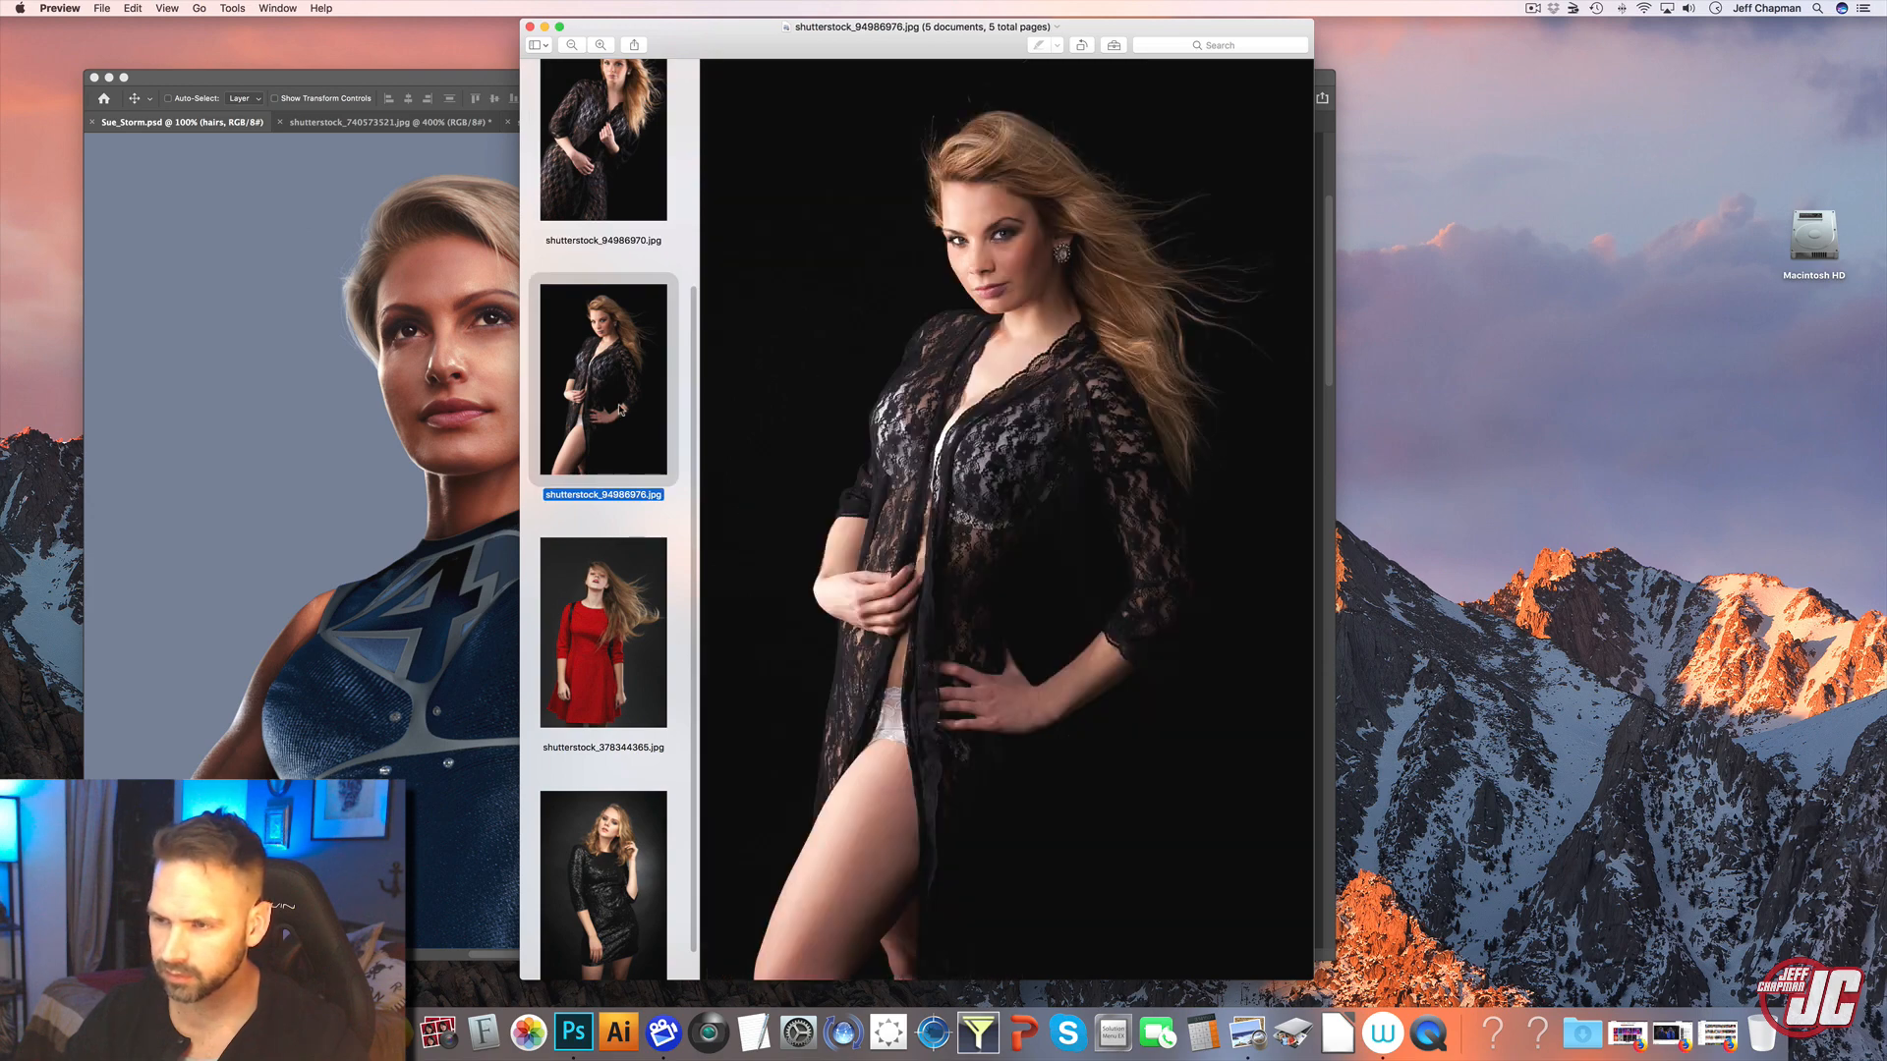
pyautogui.scroll(-1, 644, 403)
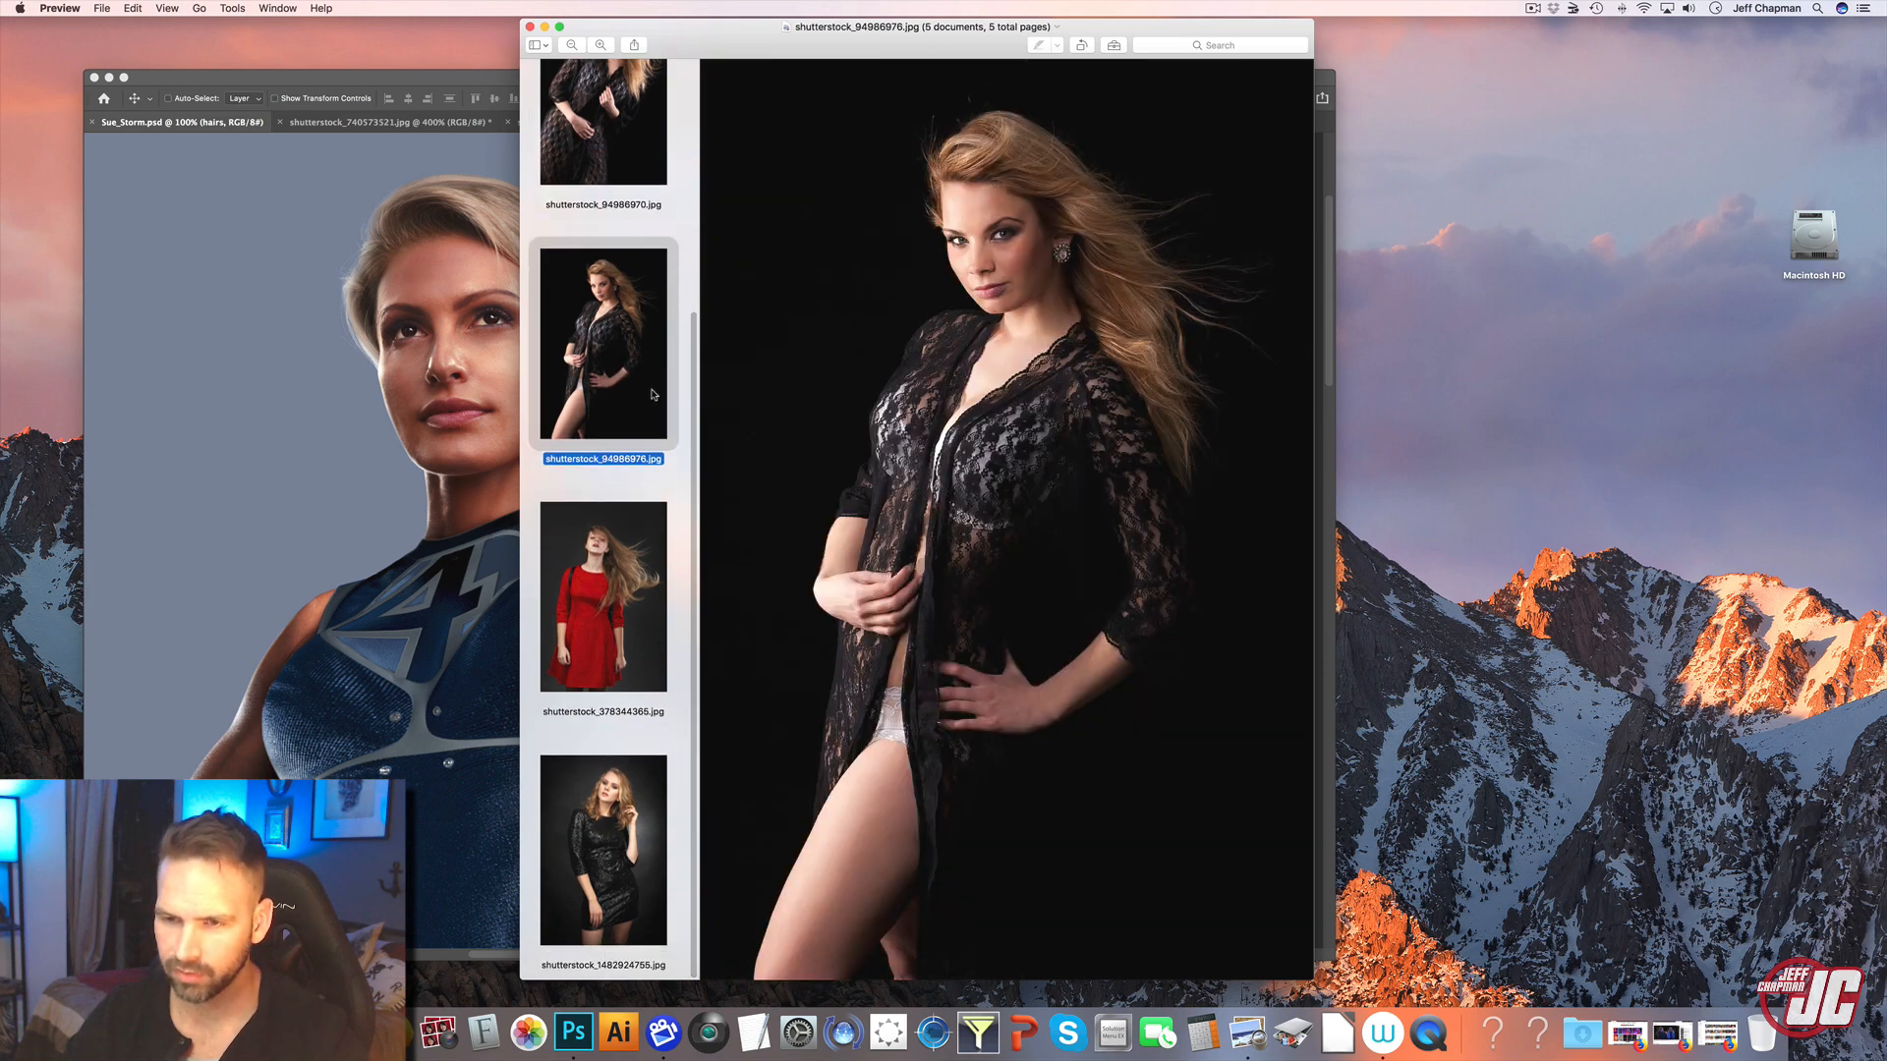
pyautogui.click(631, 583)
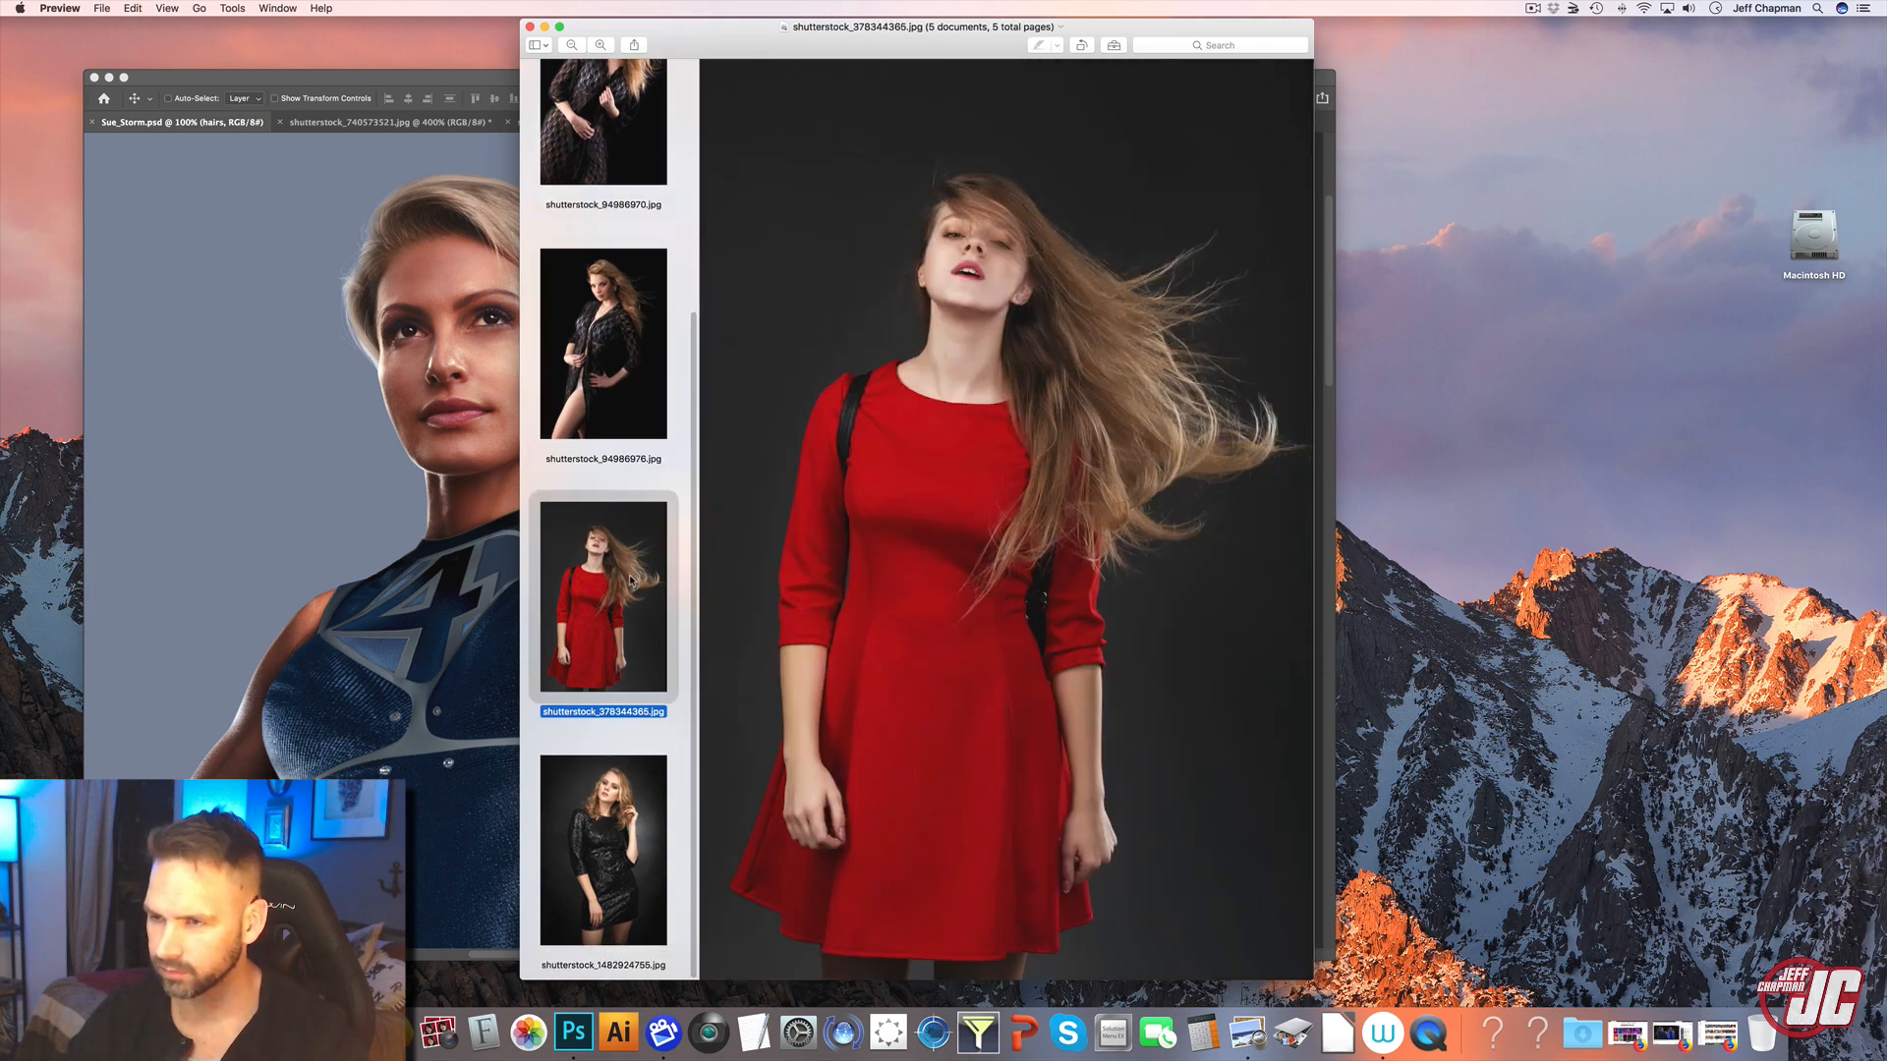
pyautogui.moveTo(855, 101); pyautogui.dragTo(985, 66)
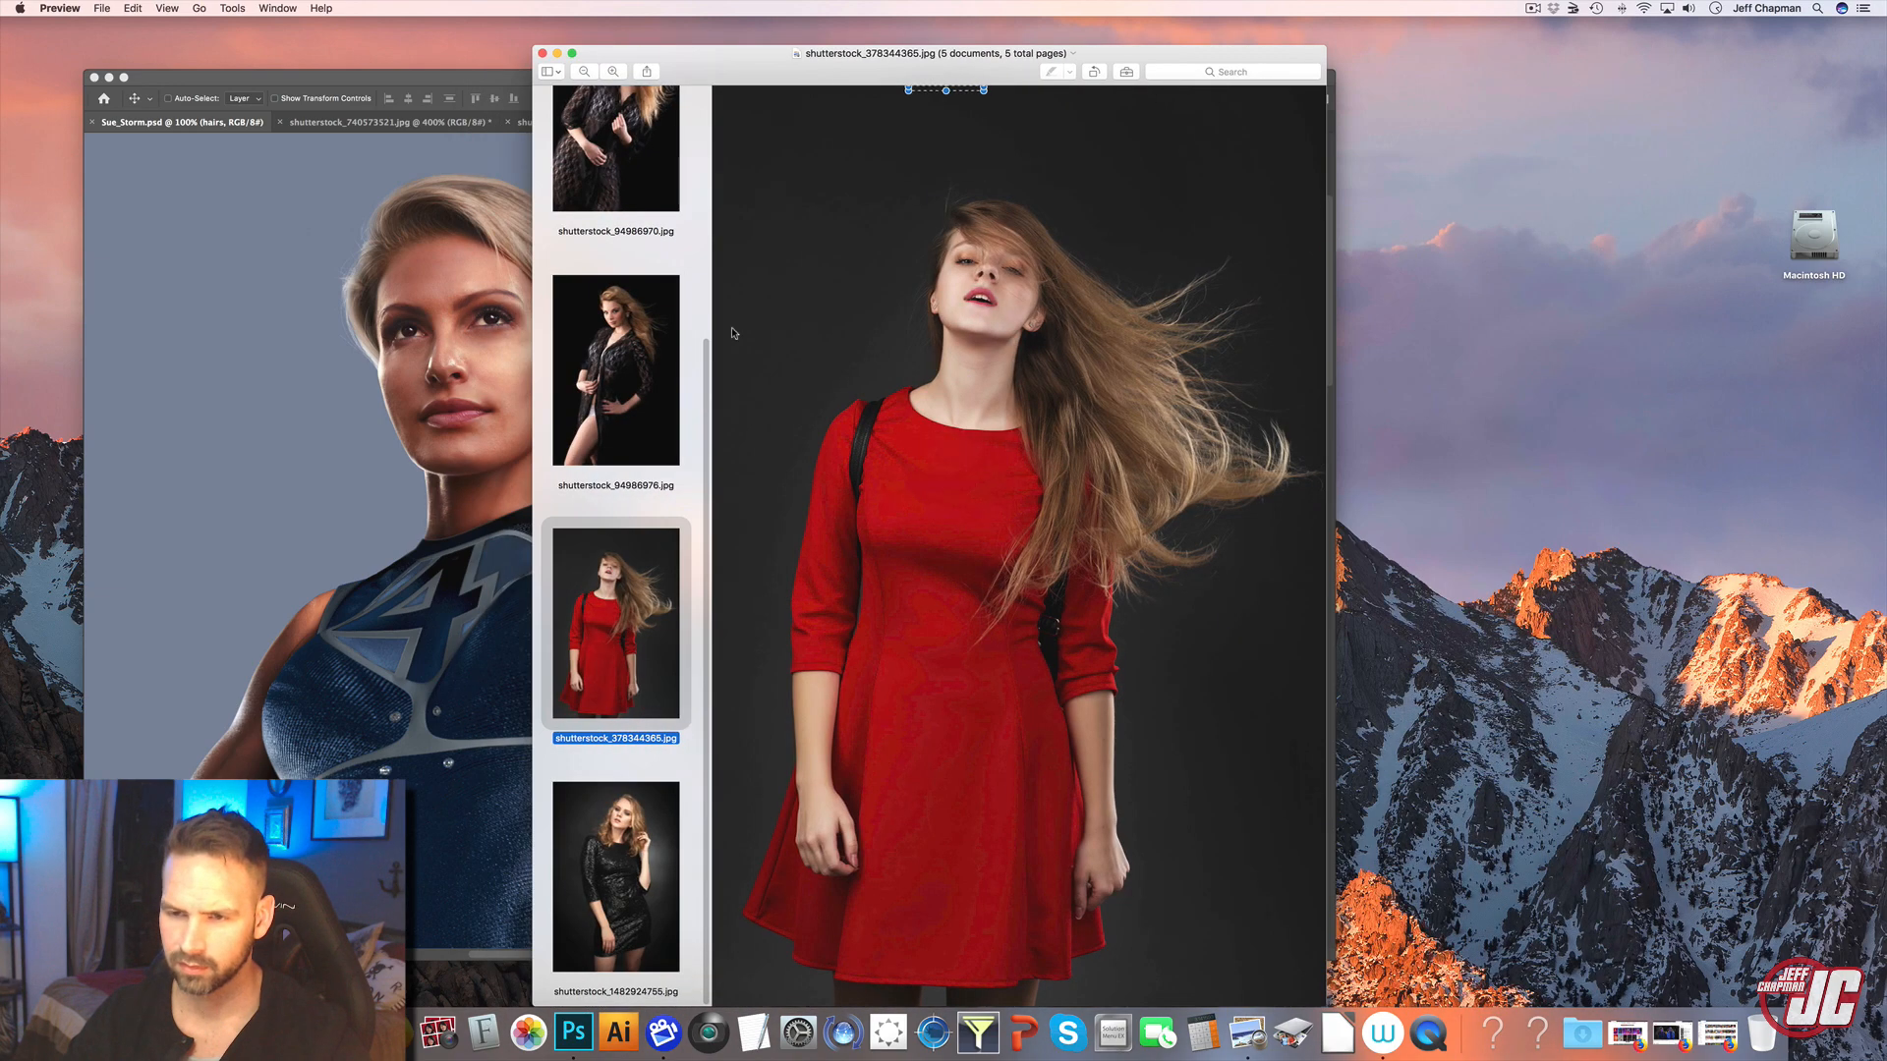
# - Choose shutterstock_94986976.jpg in Preview and open it in Photoshop
pyautogui.click(623, 401)
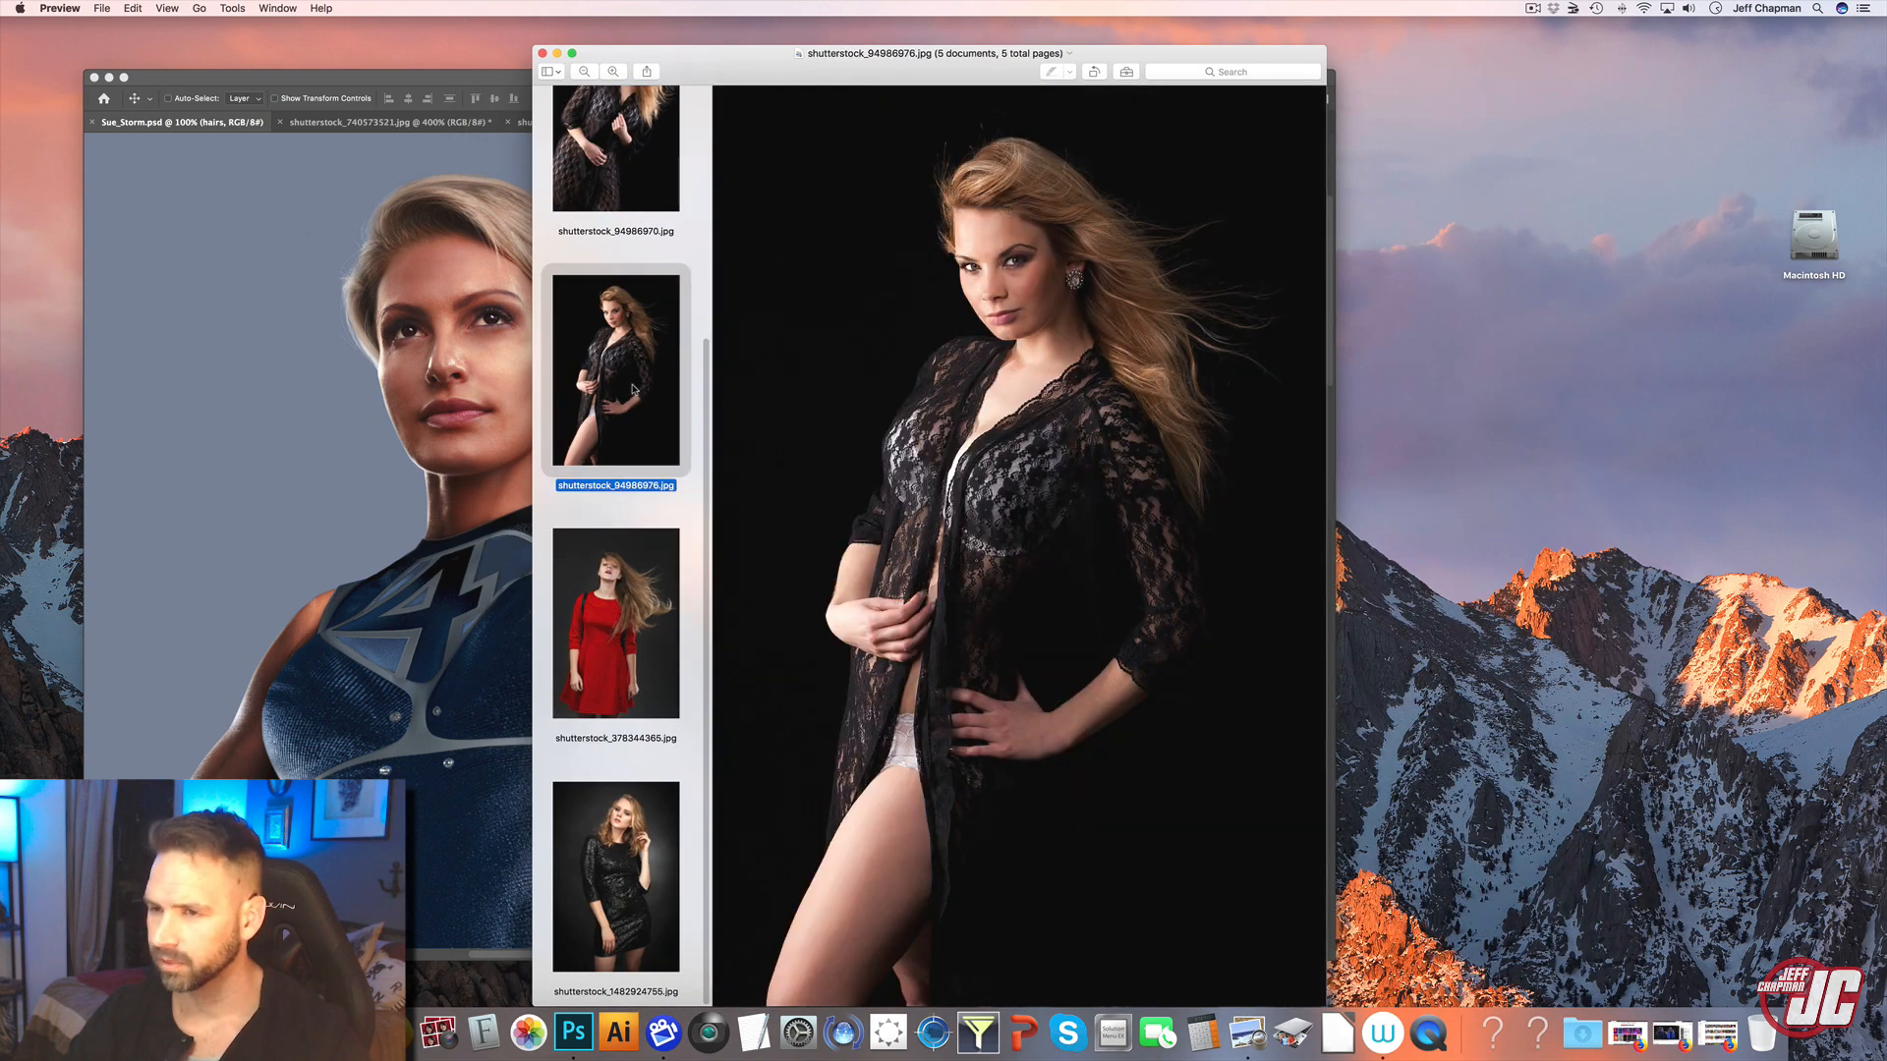
pyautogui.moveTo(833, 63); pyautogui.dragTo(890, 85)
pyautogui.moveTo(669, 372); pyautogui.dragTo(573, 1030)
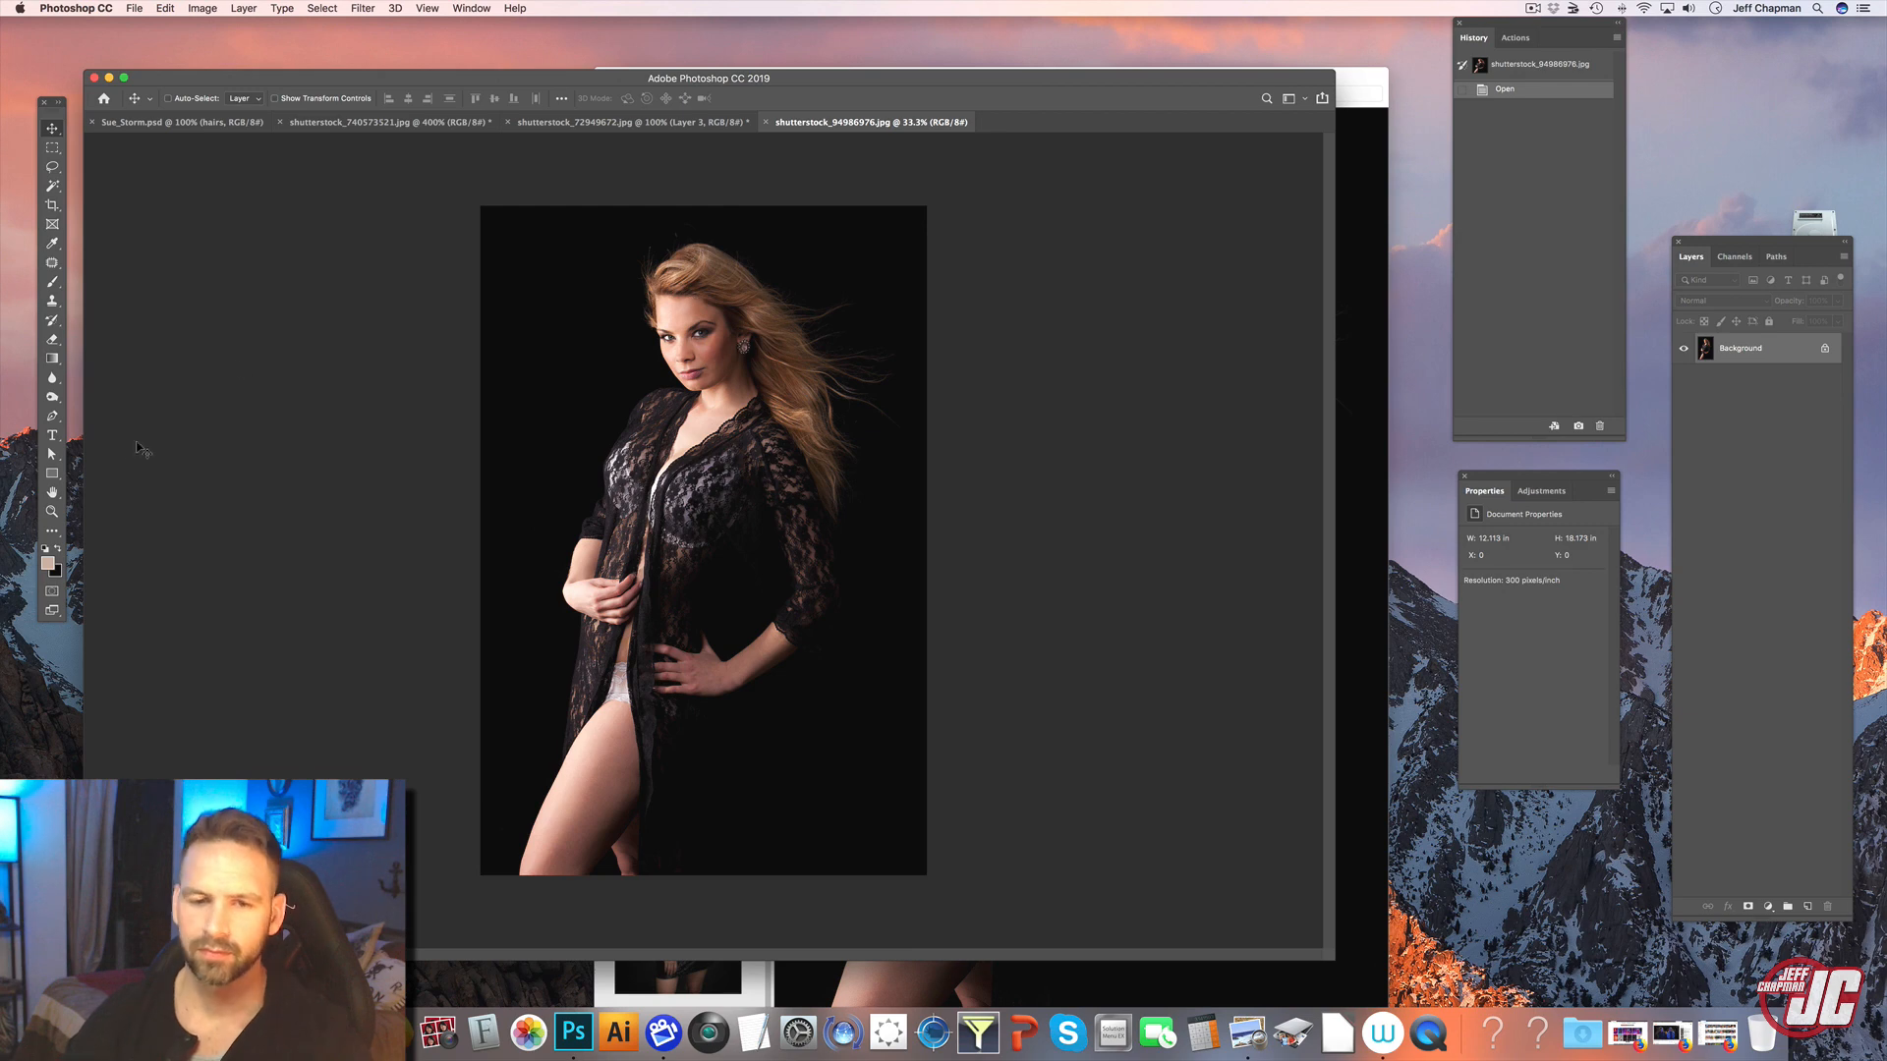
# - Make a freehand lasso selection around the woman's flowing hair and the black background beside it in shutterstock_94986976.jpg
pyautogui.click(52, 510)
pyautogui.moveTo(793, 405)
pyautogui.mouseDown()
pyautogui.moveTo(900, 382)
pyautogui.moveTo(666, 408)
pyautogui.moveTo(669, 461)
pyautogui.mouseUp()
pyautogui.click(52, 167)
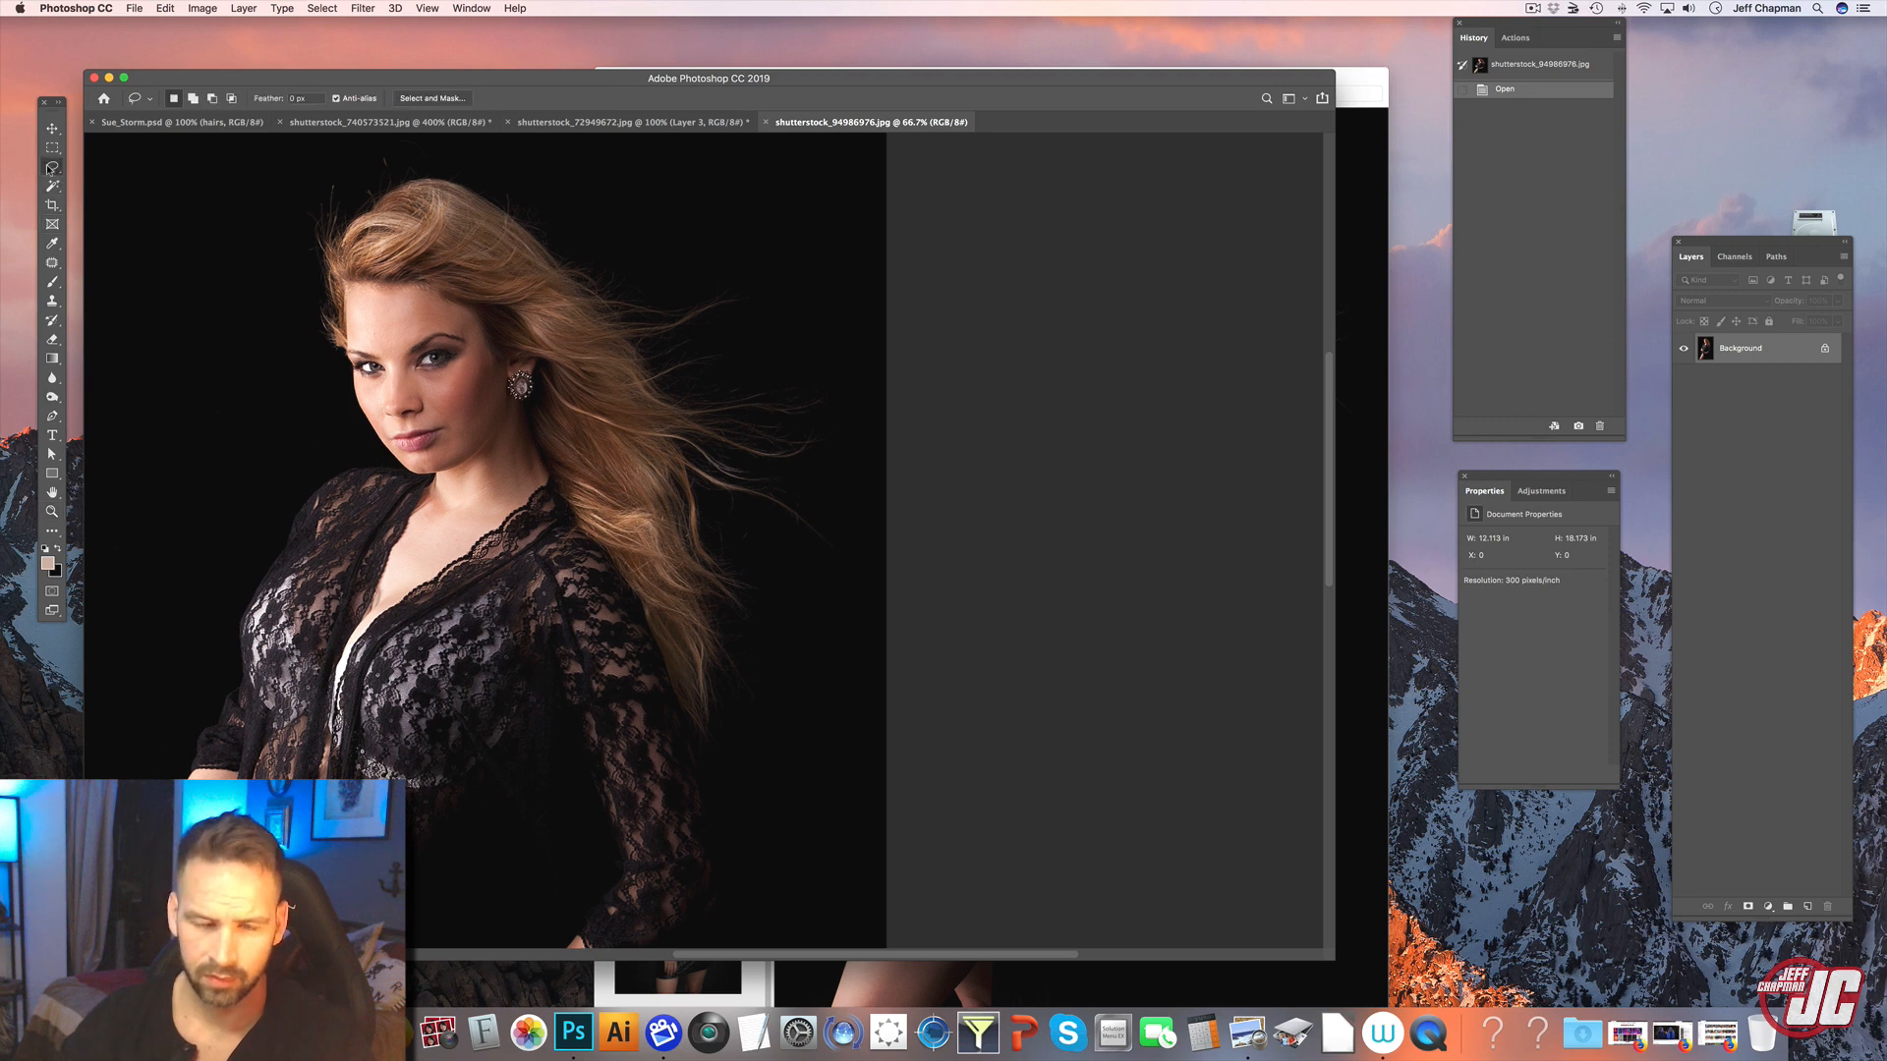
pyautogui.scroll(2, 425, 329)
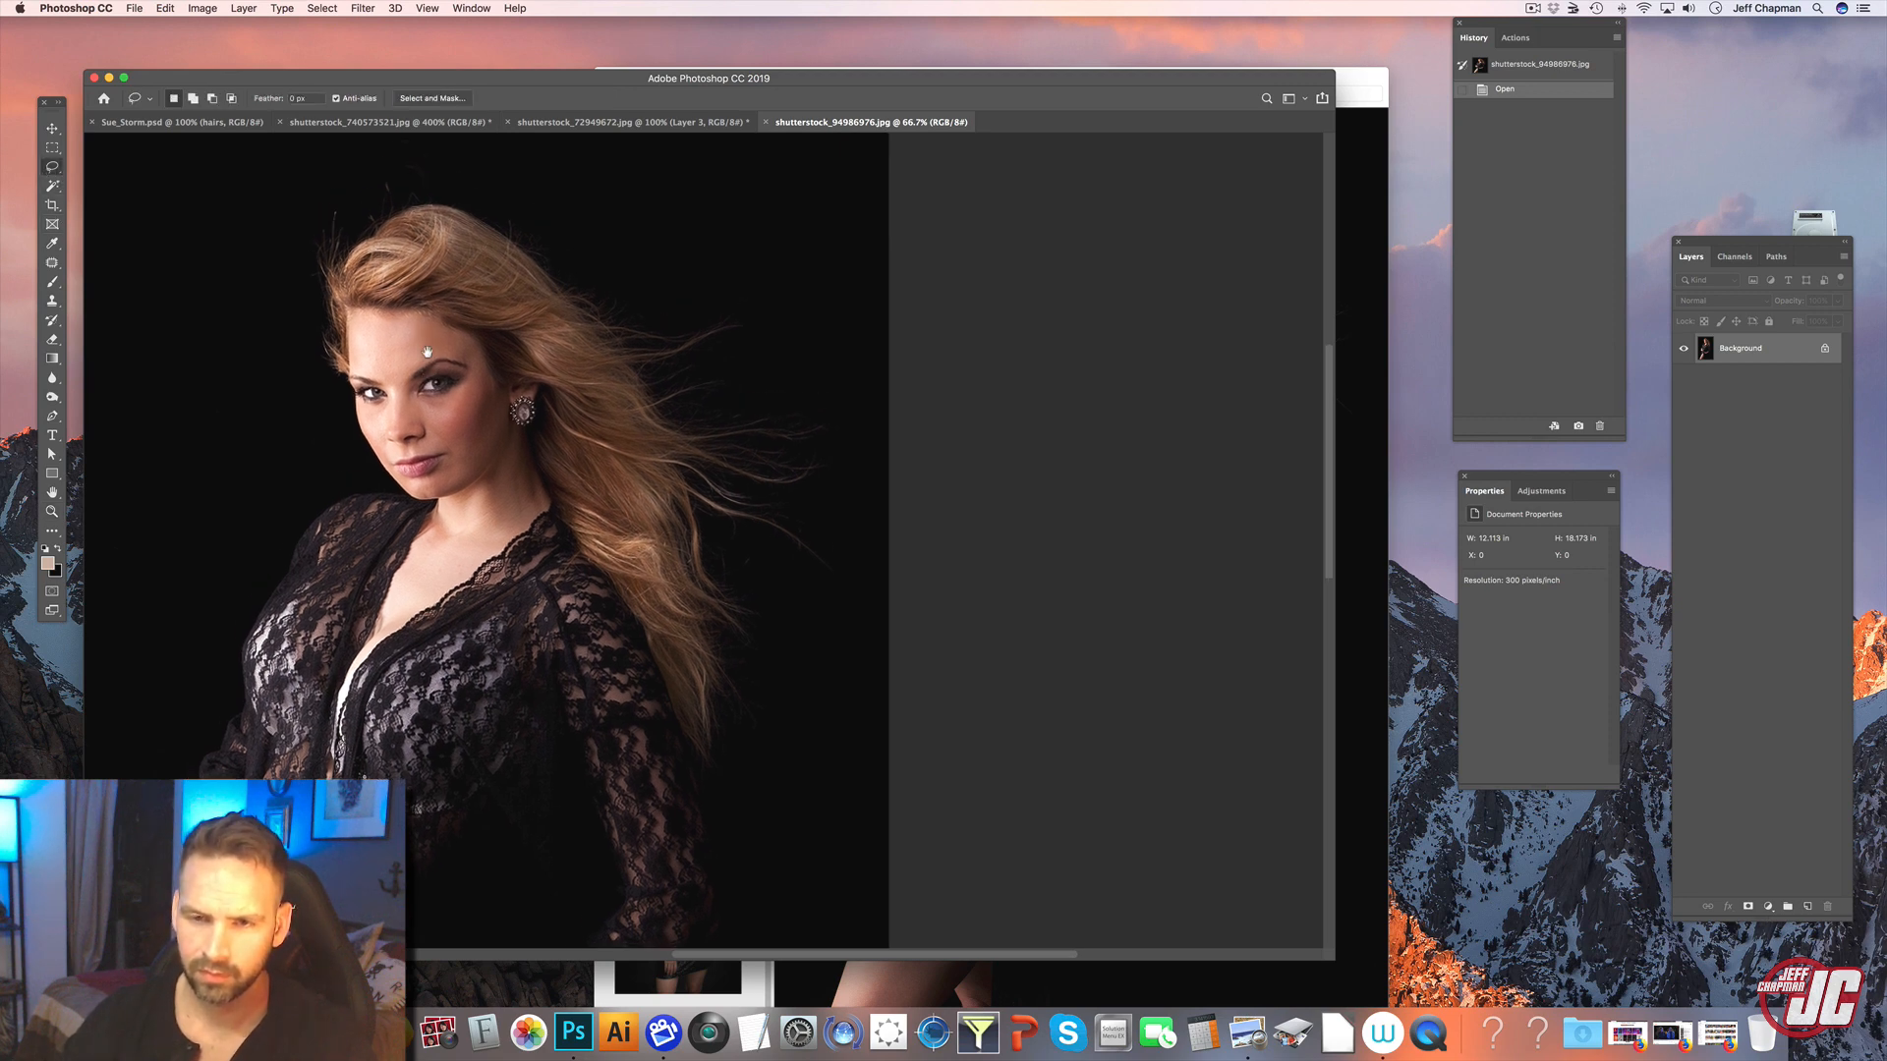
pyautogui.moveTo(441, 208)
pyautogui.mouseDown()
pyautogui.moveTo(947, 457)
pyautogui.moveTo(857, 796)
pyautogui.mouseUp()
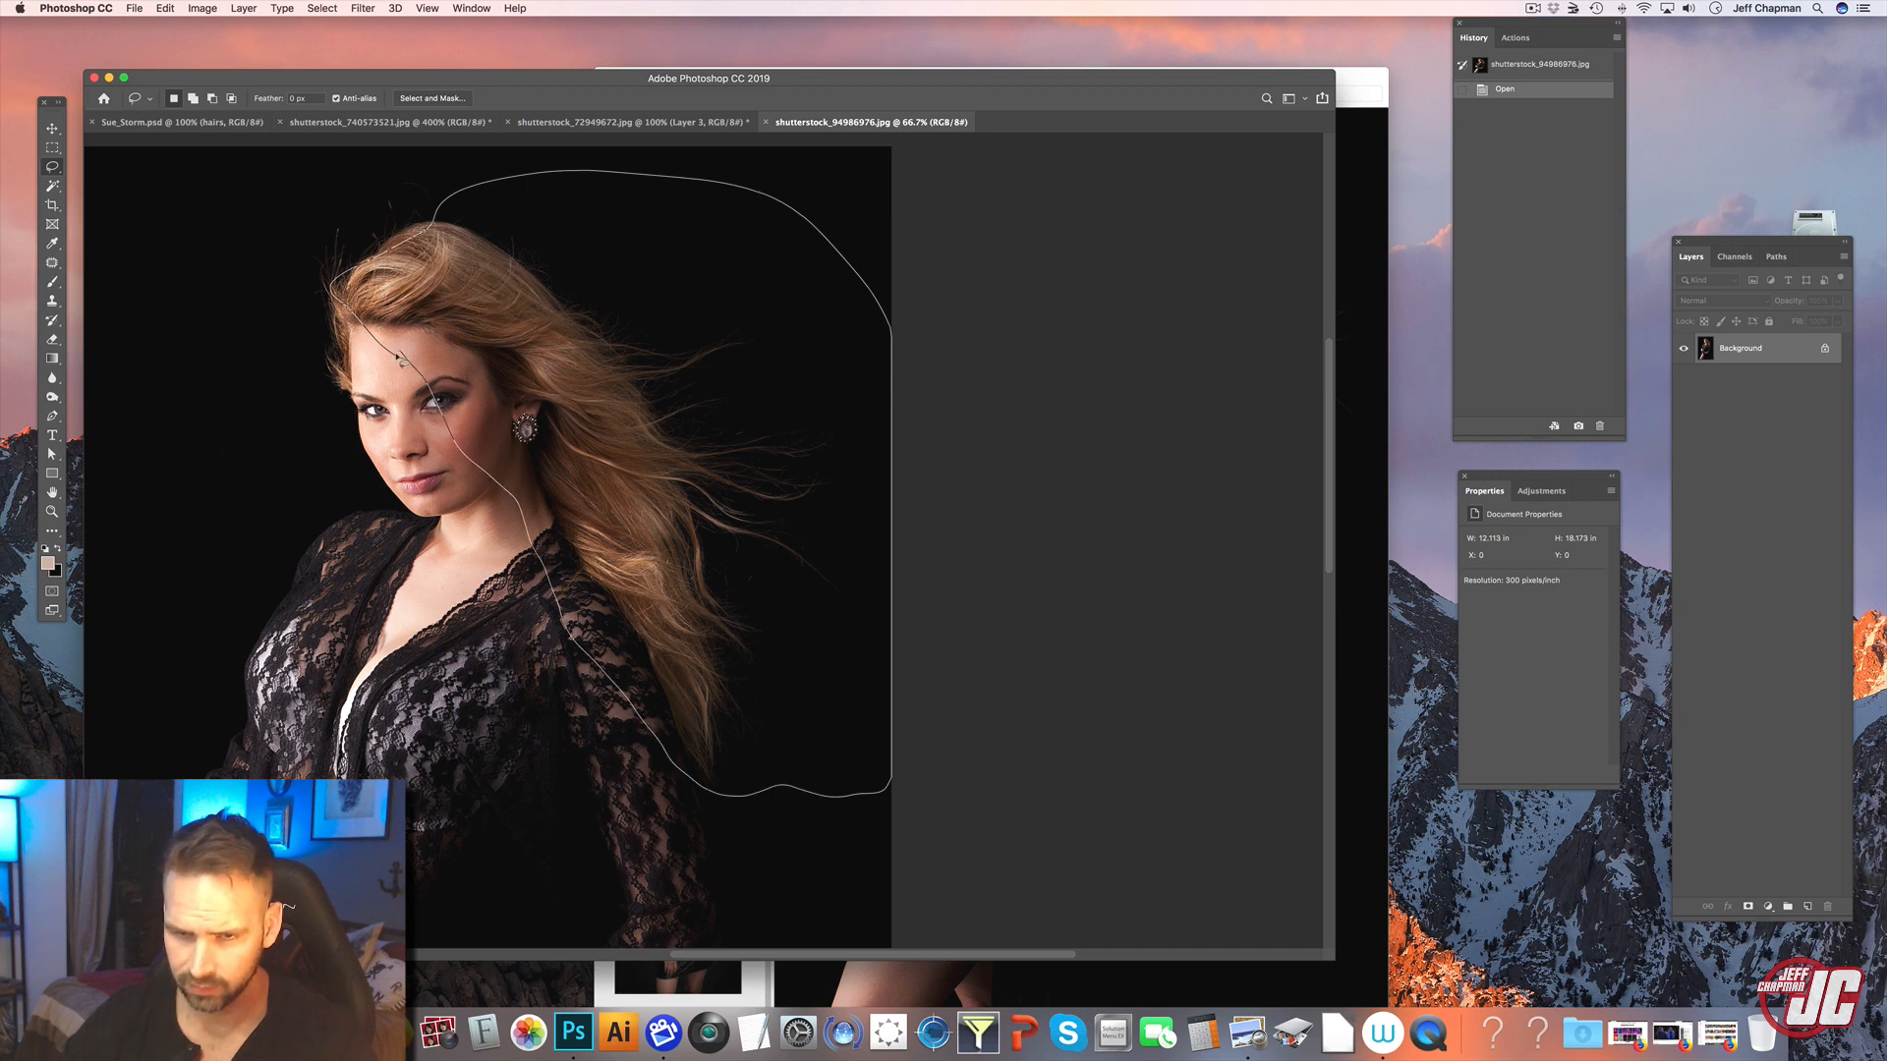
pyautogui.moveTo(401, 359); pyautogui.dragTo(403, 361)
pyautogui.press('v')
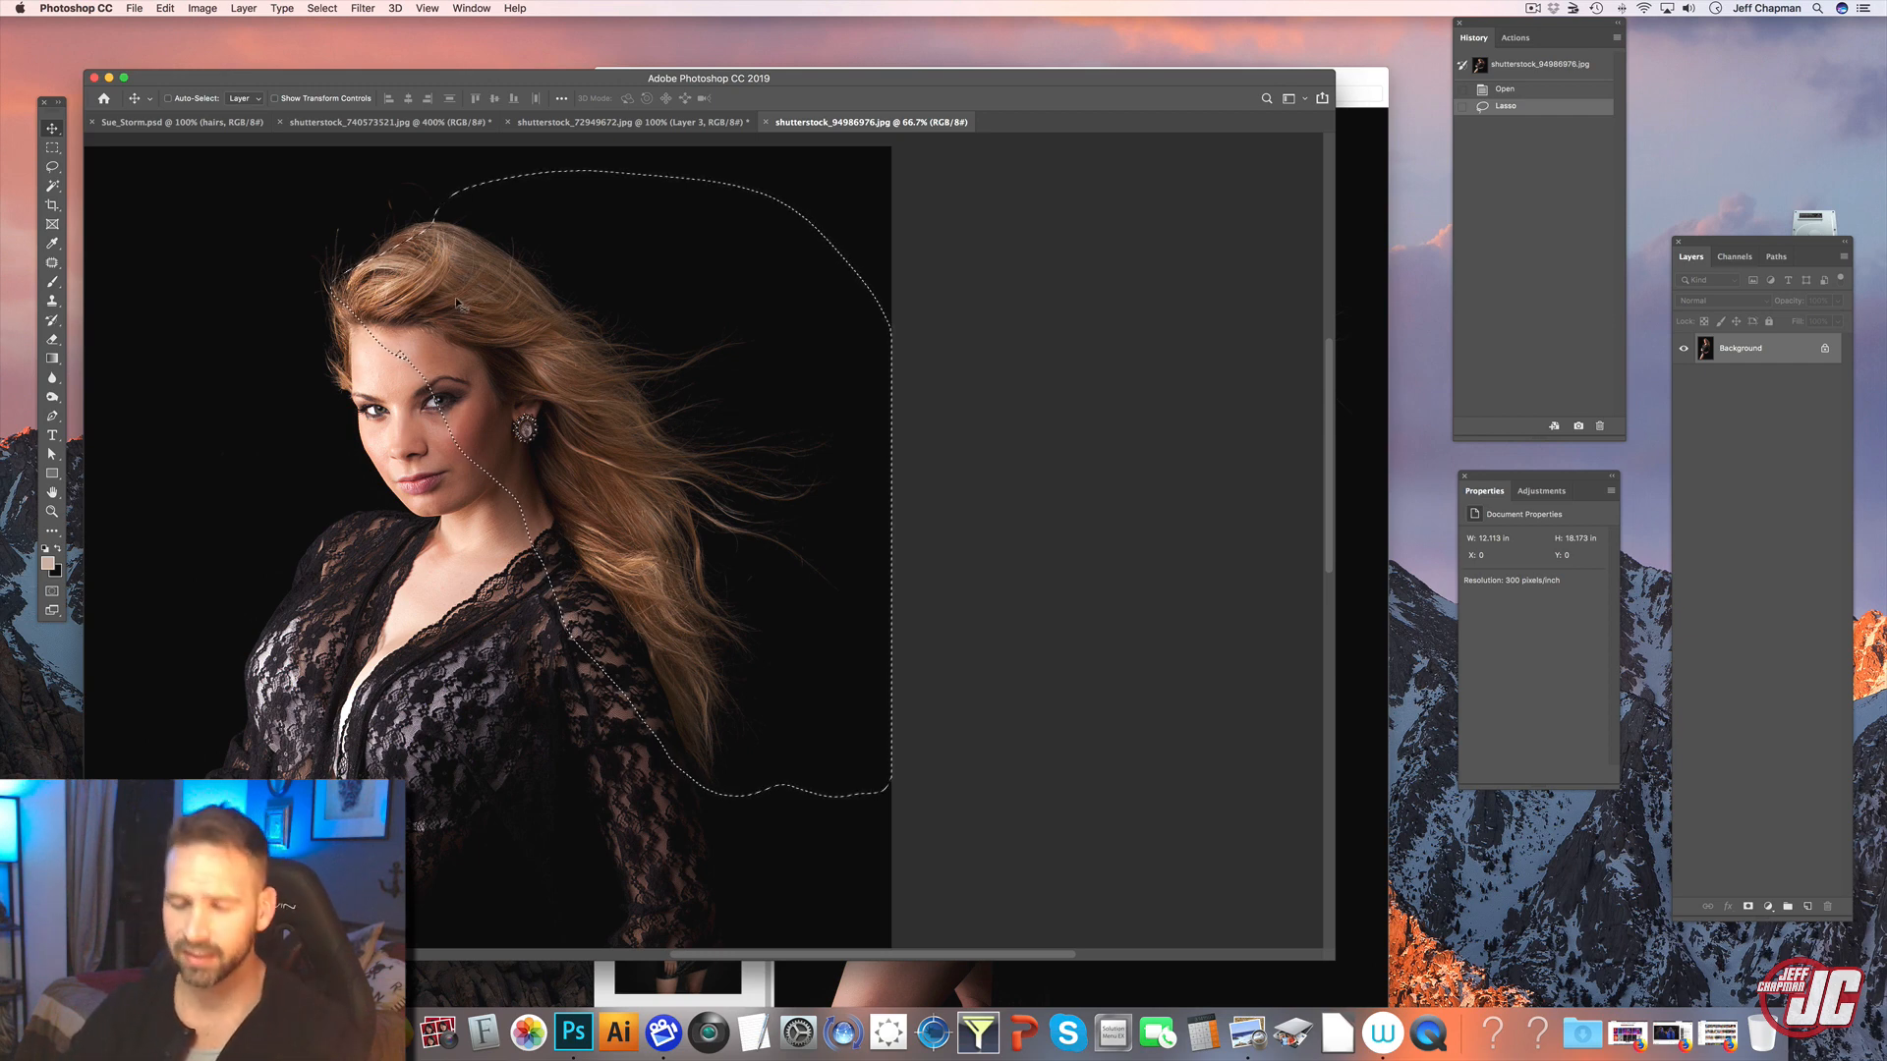
# - Copy the selected hair into Sue_Storm.psd above the Failure Head group, and scale and place it behind the figure's head
pyautogui.press('super+c')
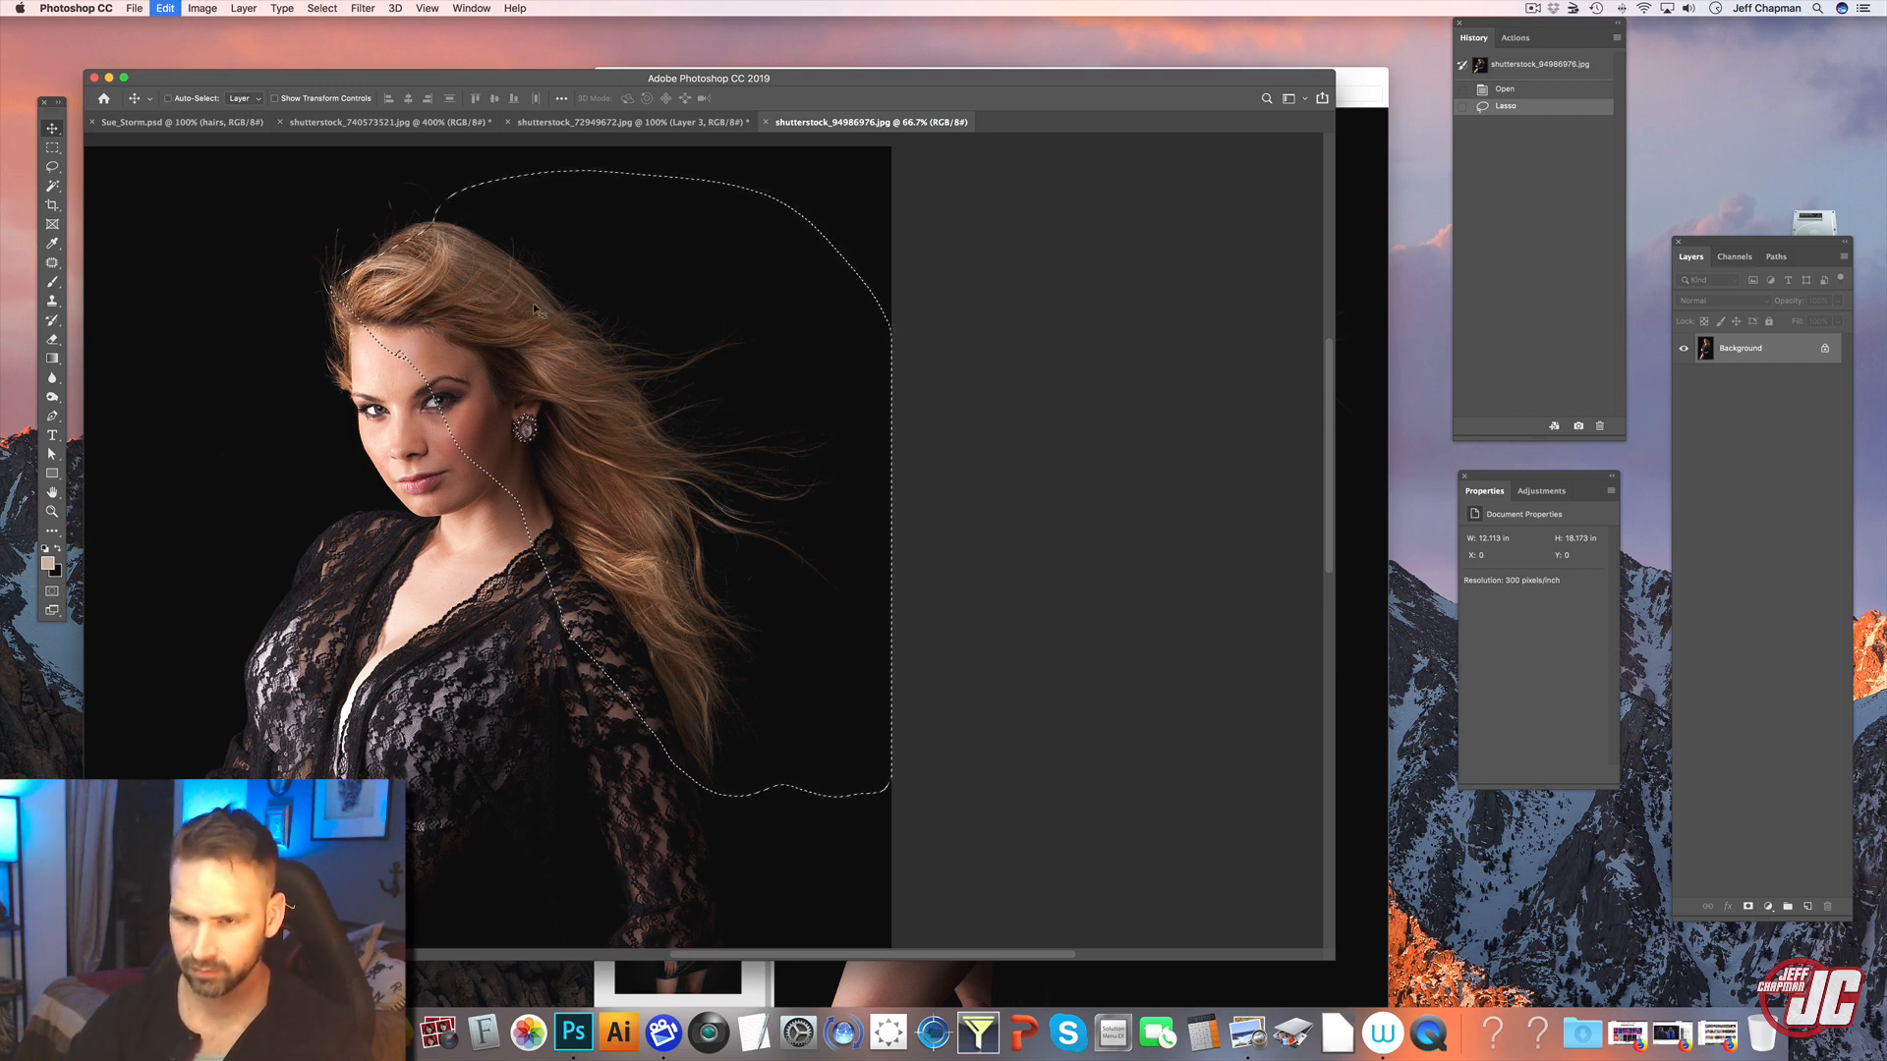
pyautogui.hotkey('ctrl', 'Tab')
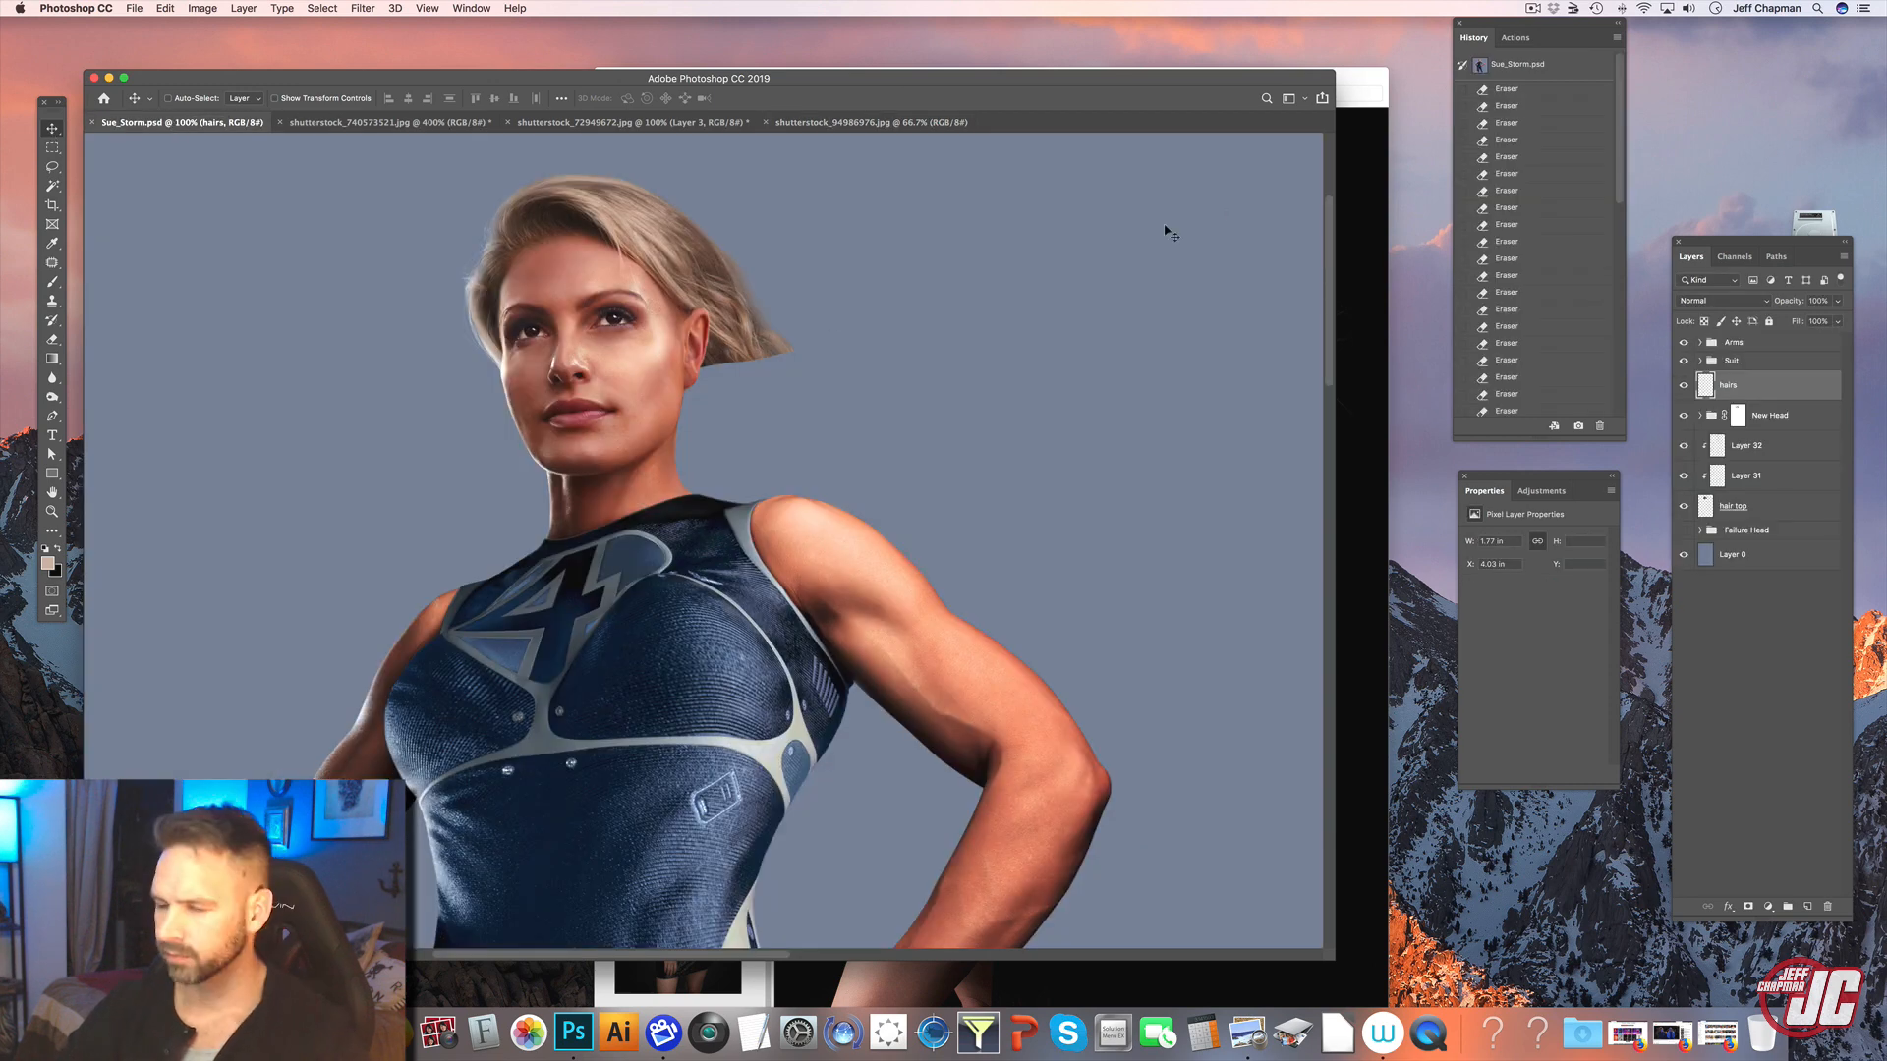
pyautogui.click(1778, 530)
pyautogui.press('super+v')
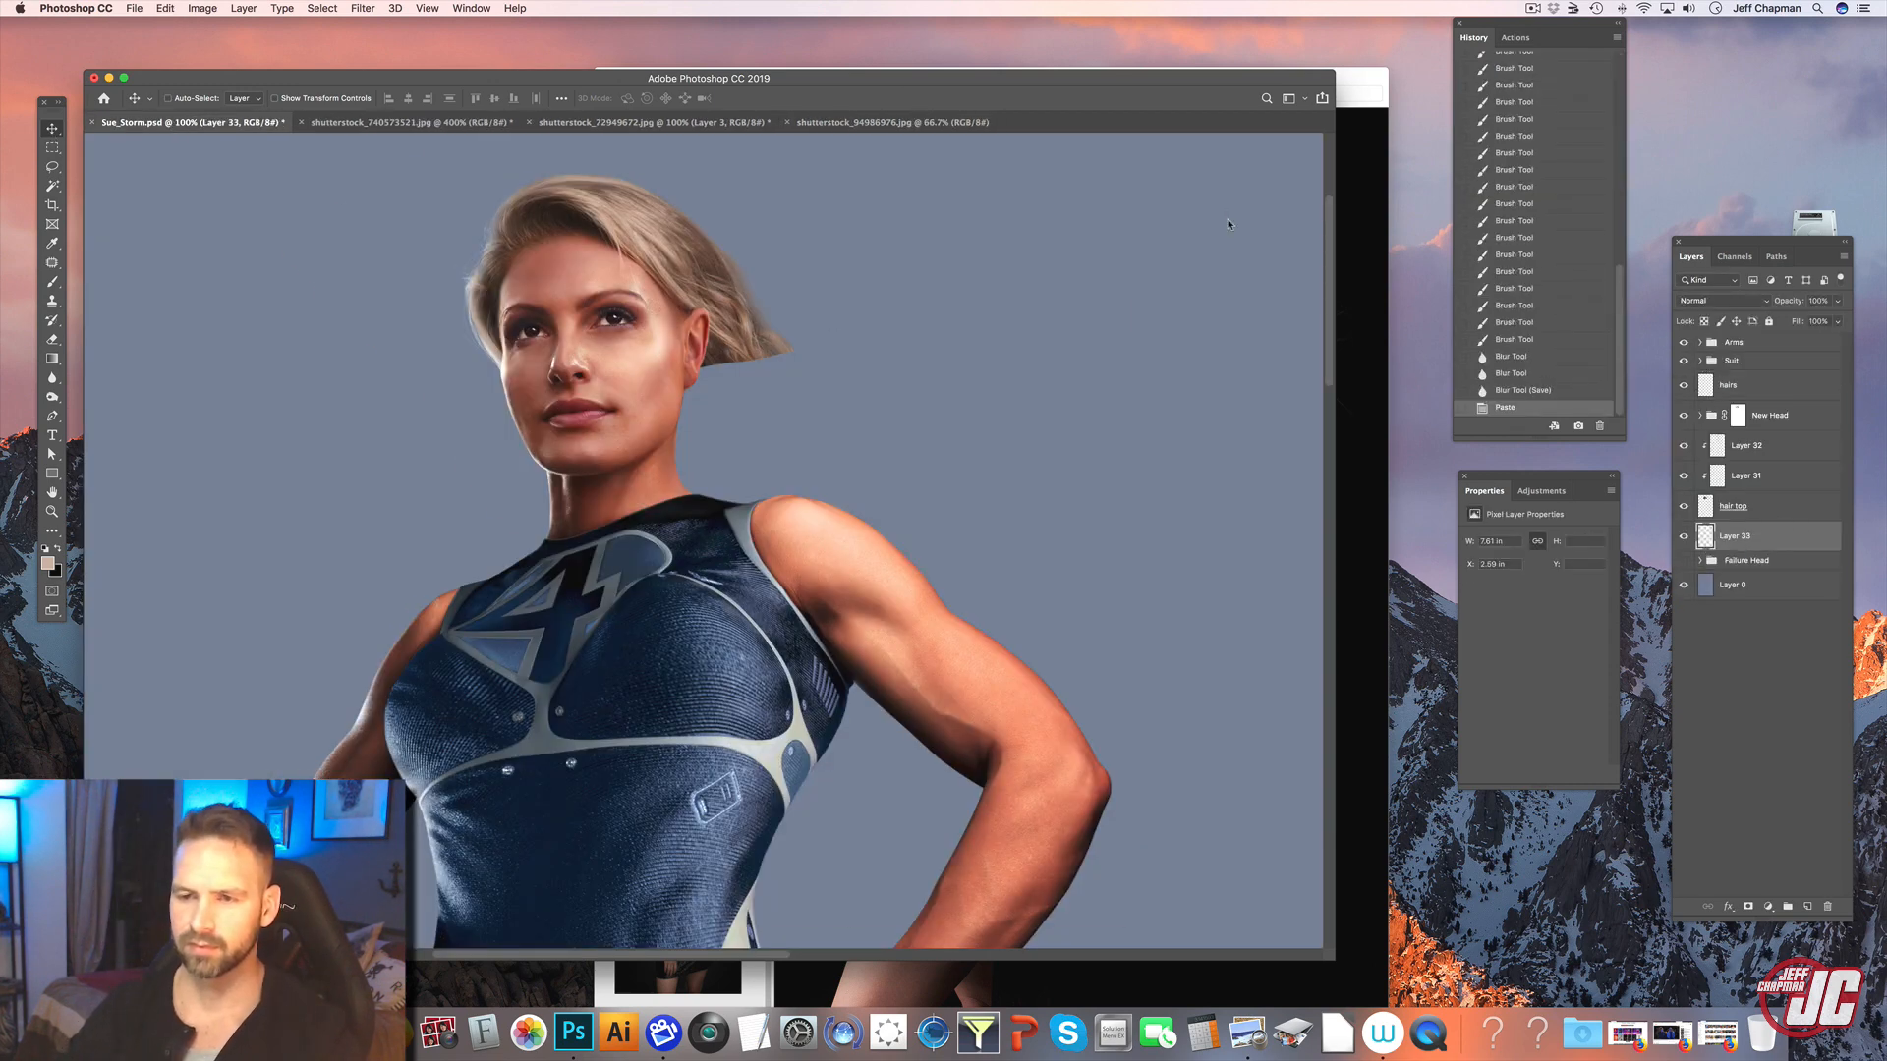
pyautogui.press('super+t')
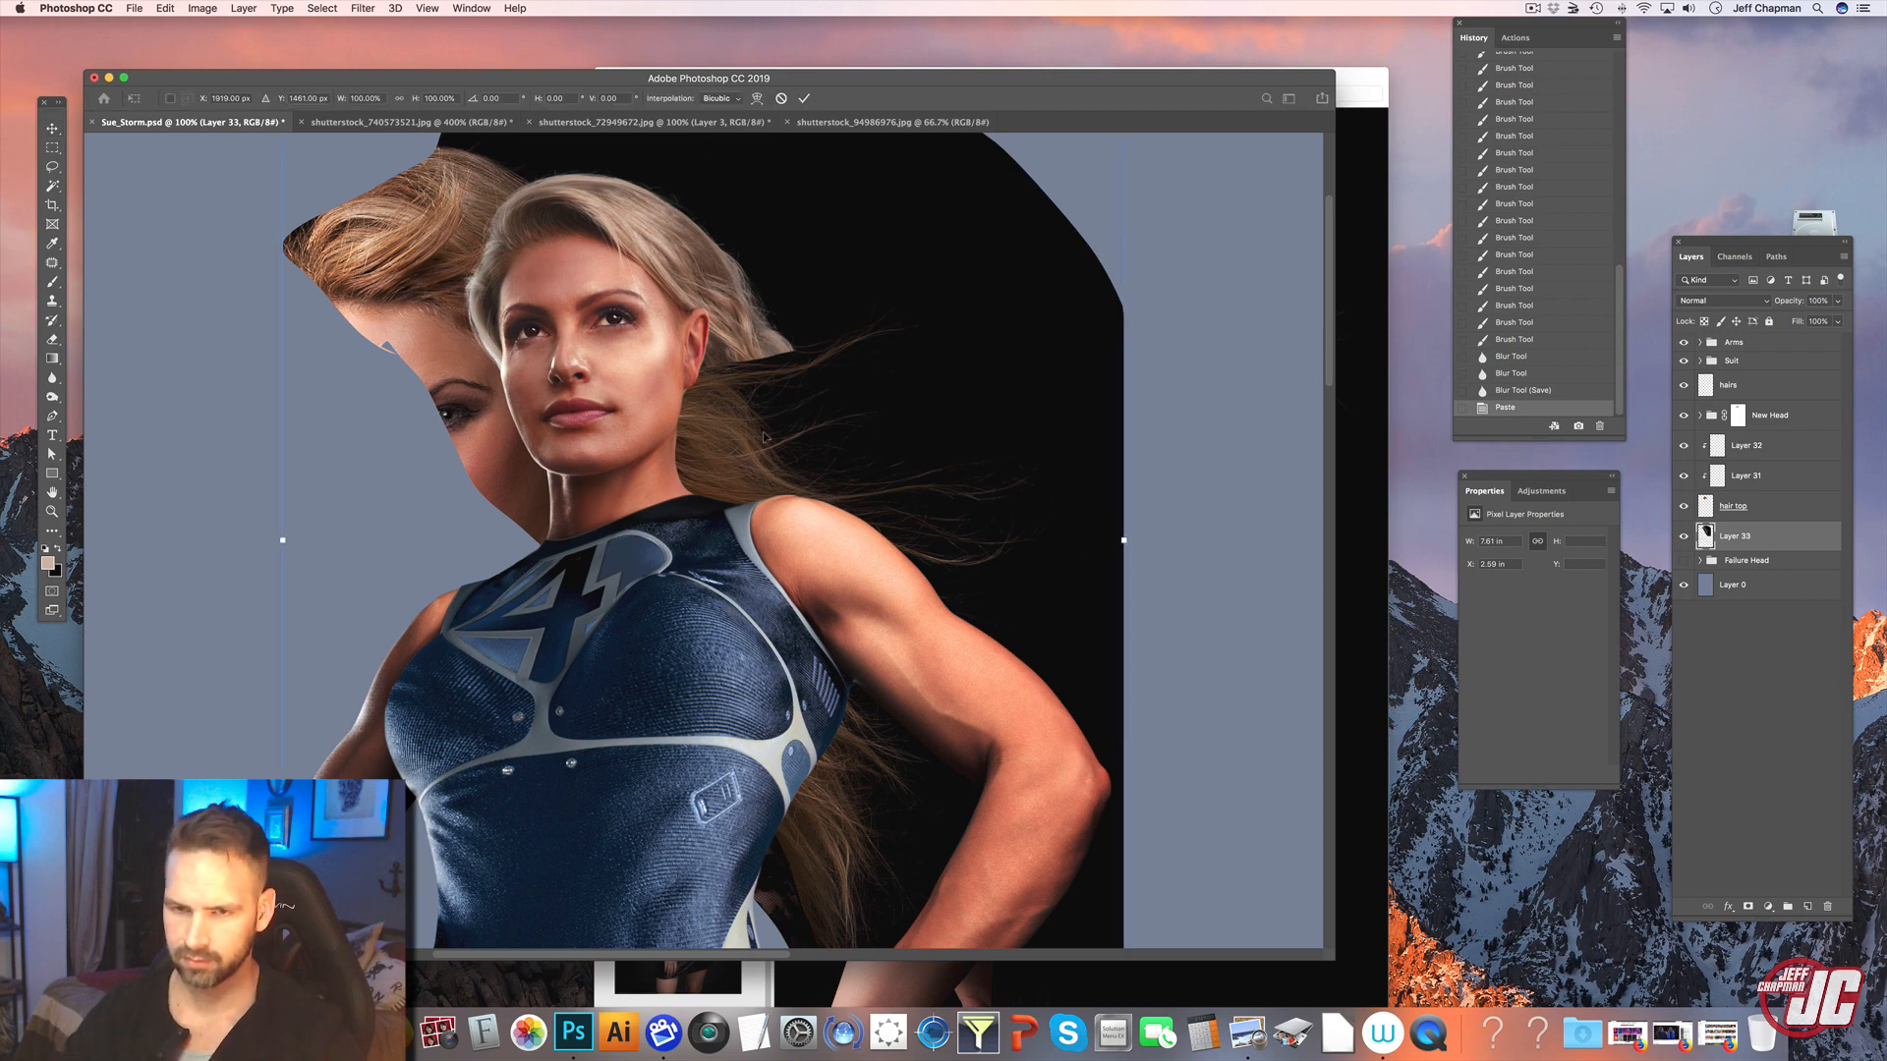
pyautogui.moveTo(764, 437); pyautogui.dragTo(892, 659)
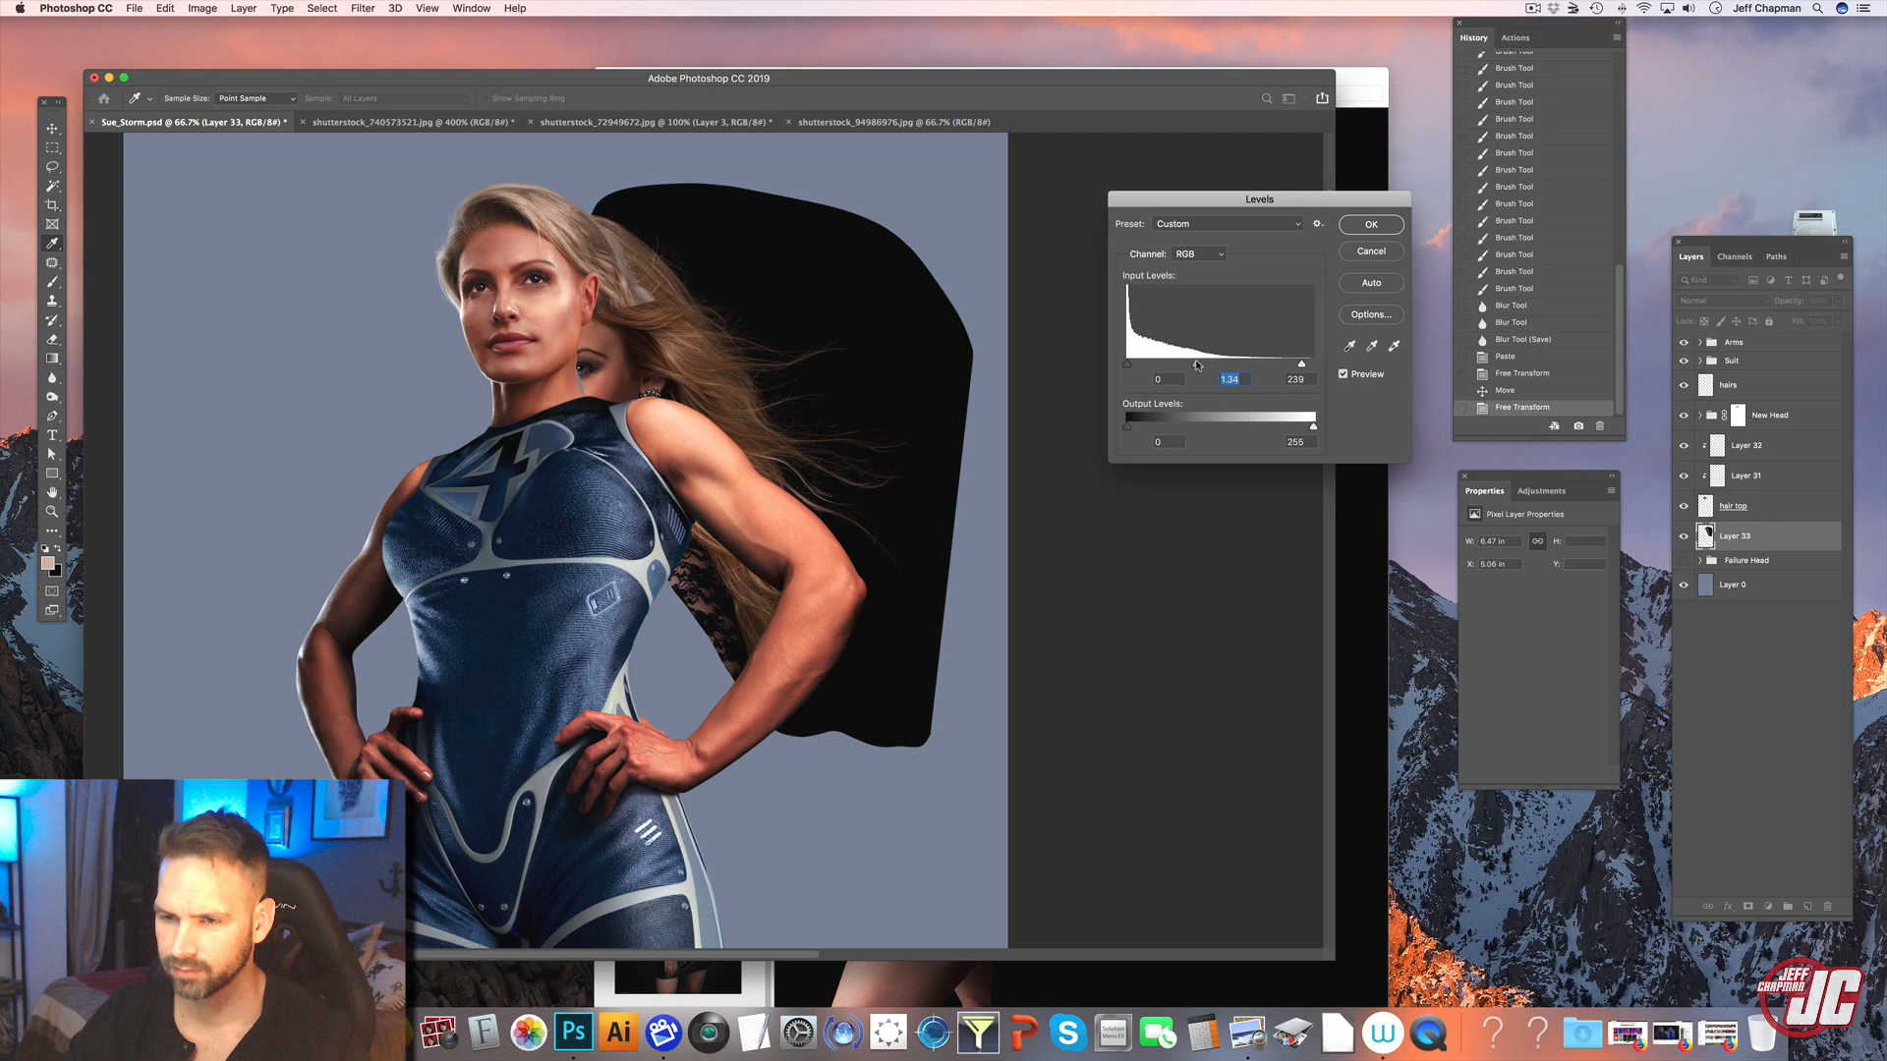
# - Brighten the pasted hair with Levels at midtones 1.34 and white input 239, and move it closer to the head
pyautogui.moveTo(1218, 364); pyautogui.dragTo(1197, 365)
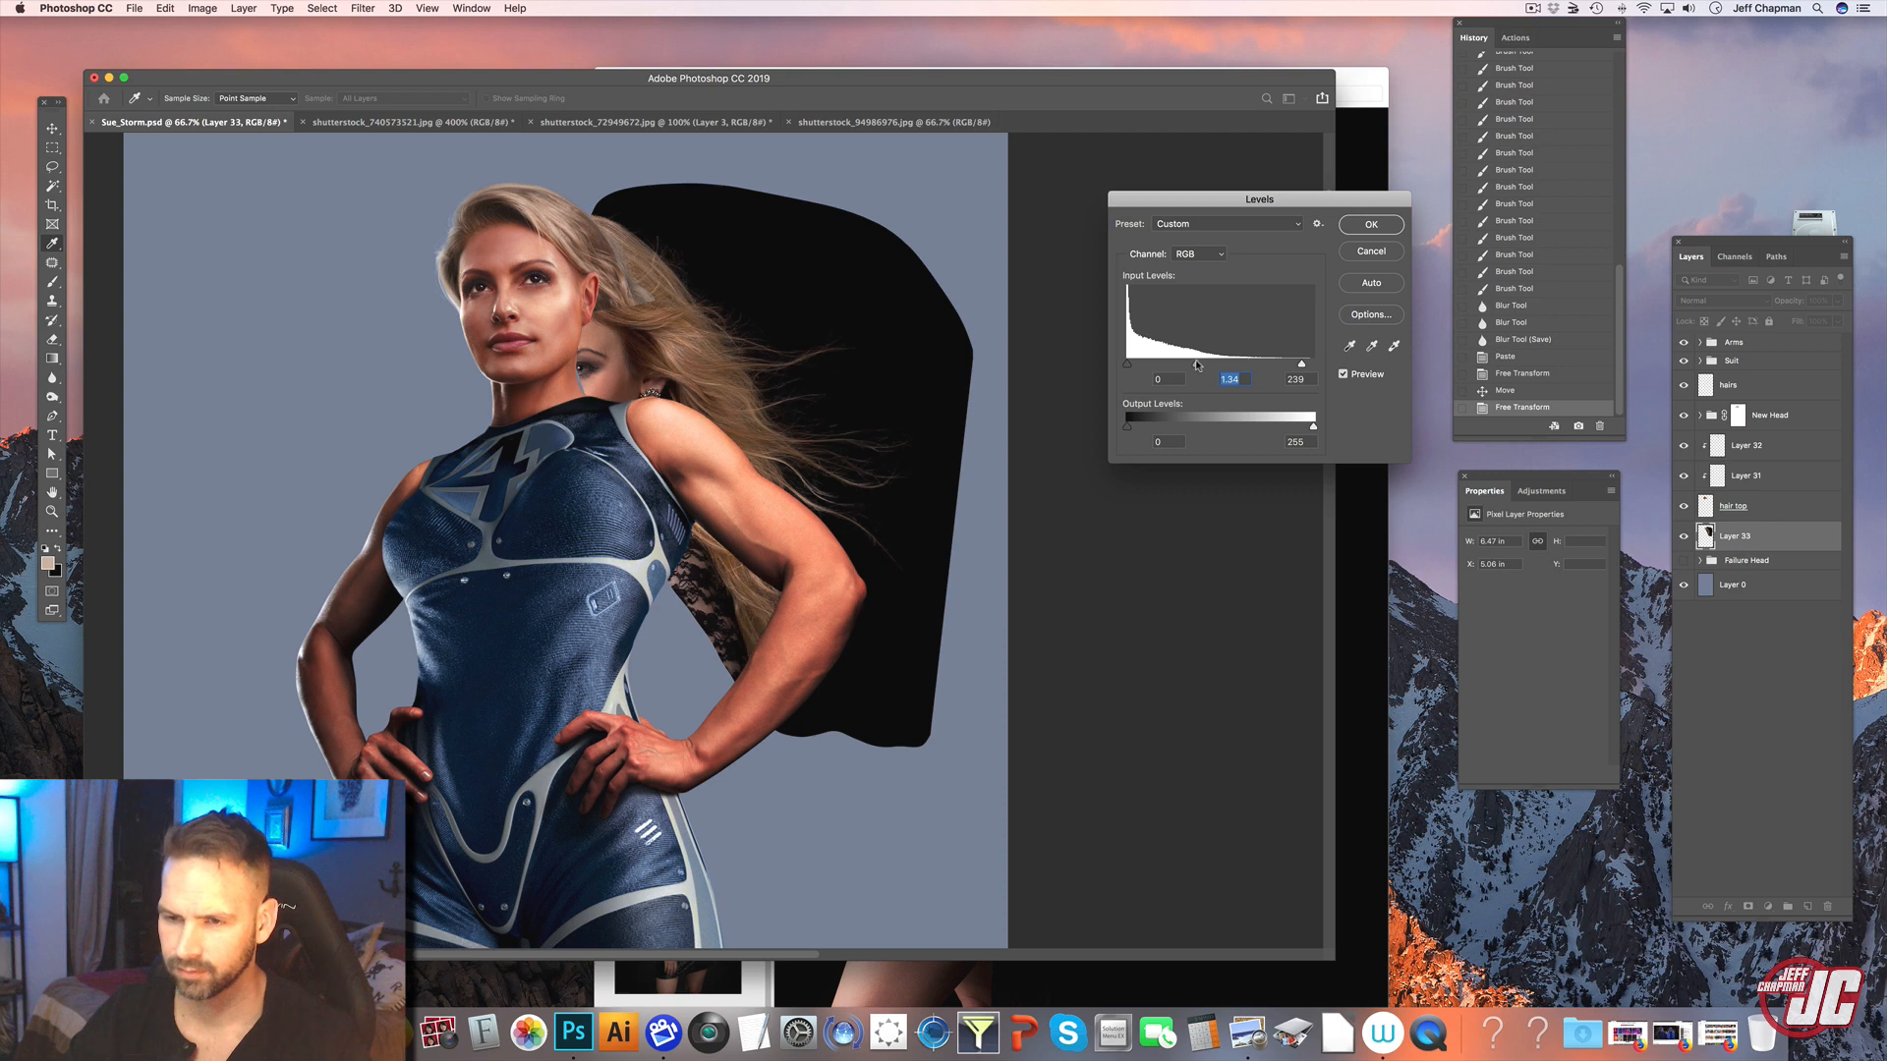
pyautogui.press('Return')
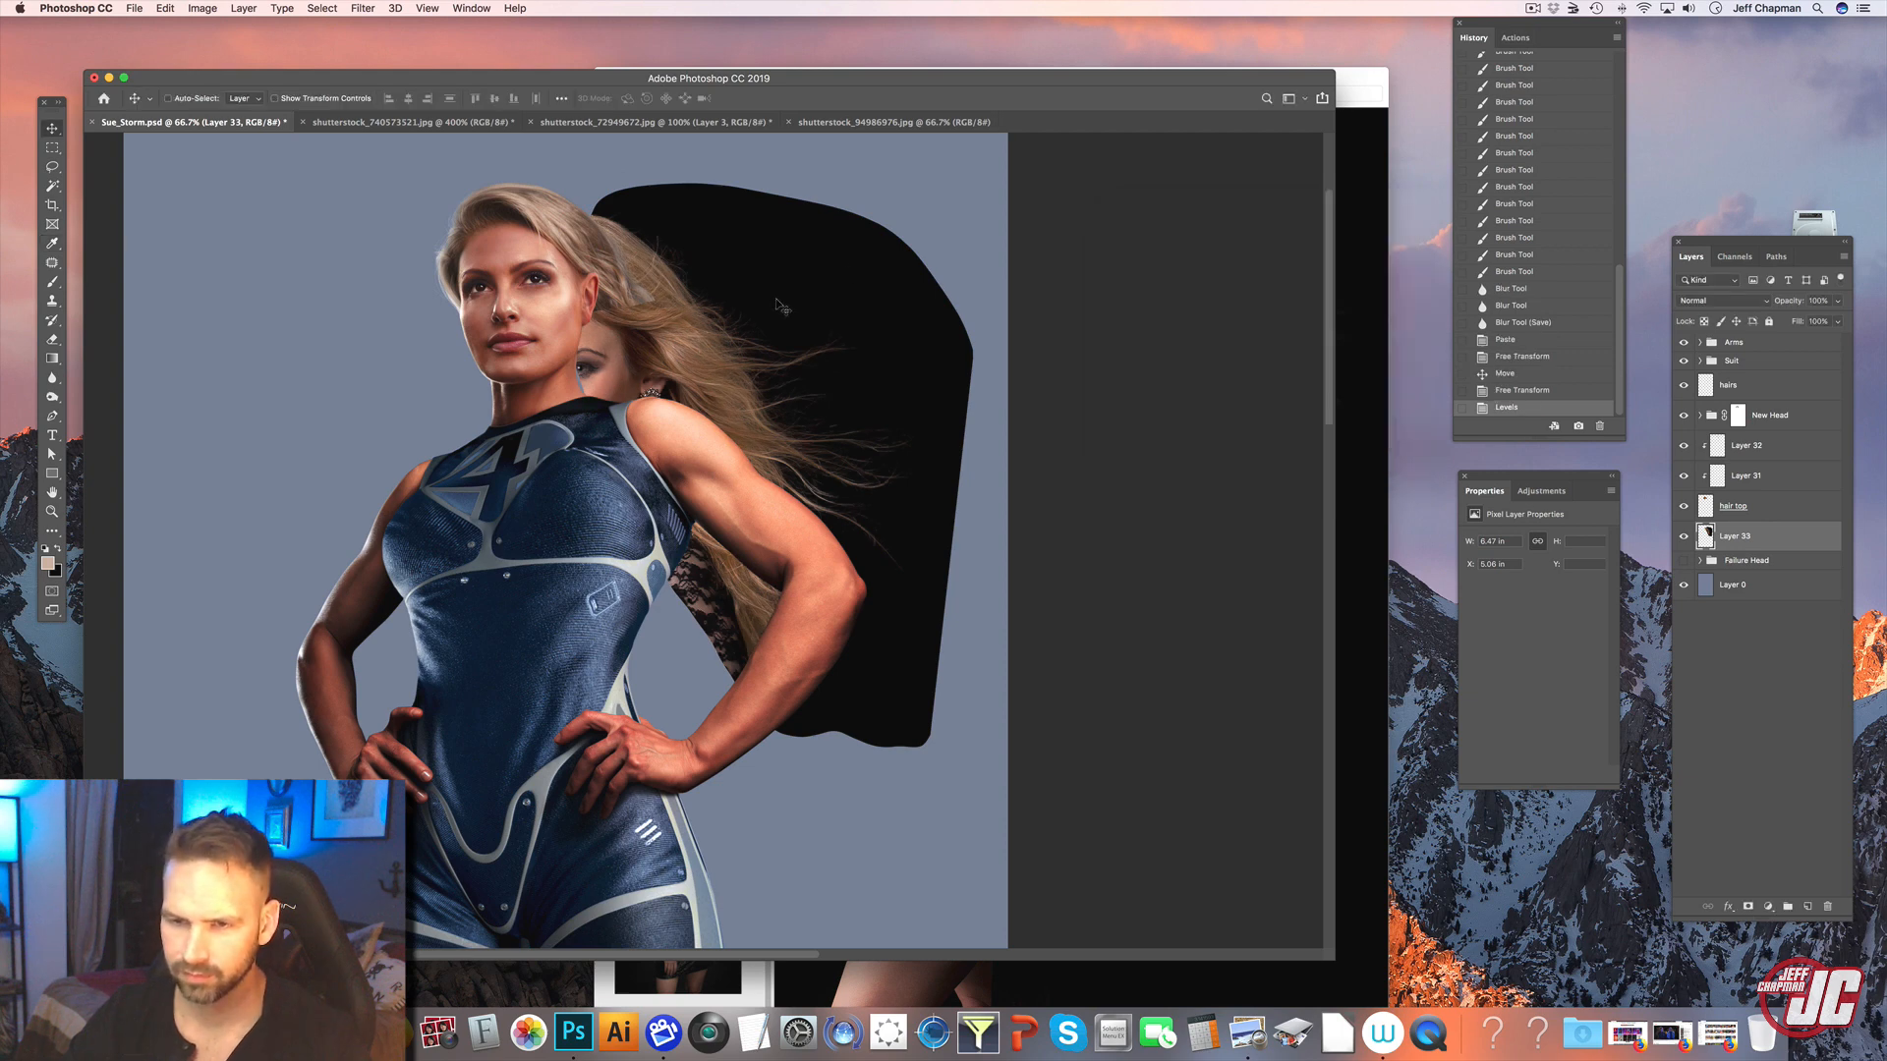
pyautogui.moveTo(781, 307); pyautogui.dragTo(732, 292)
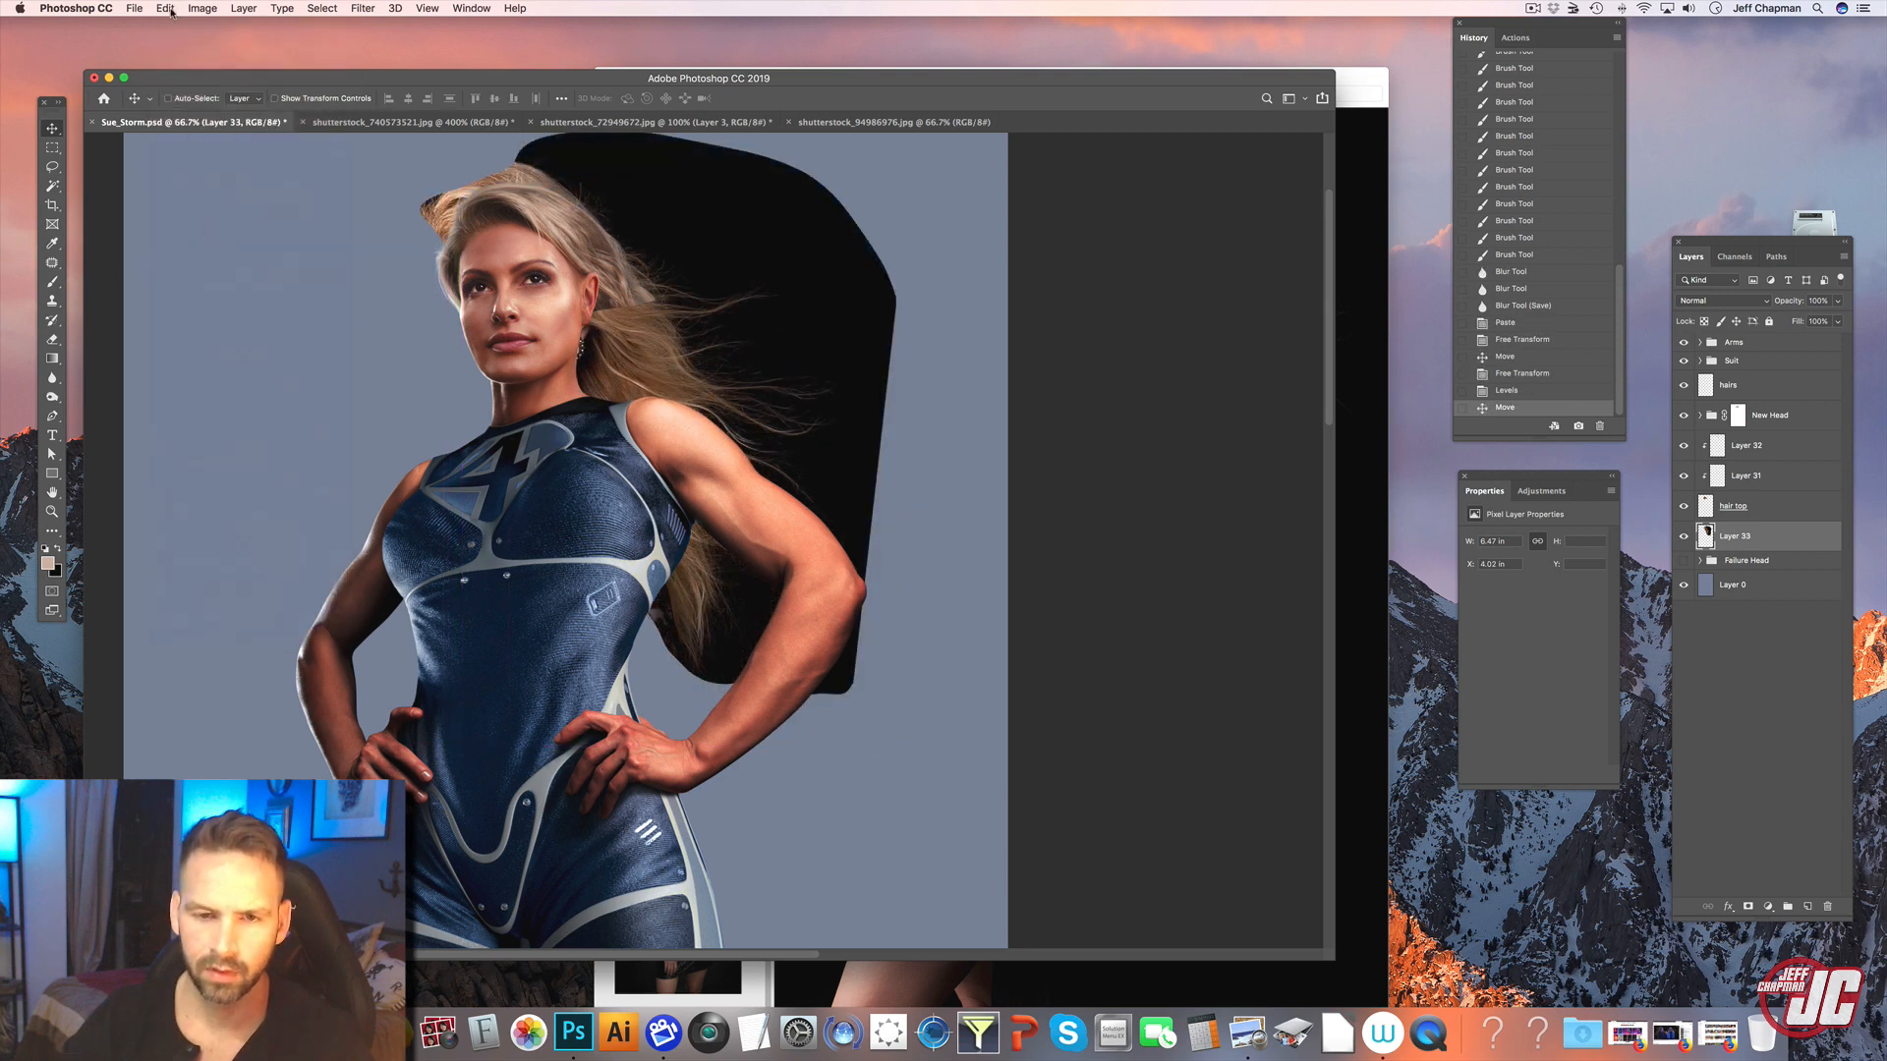
# - Warp the pasted hair so its top tucks behind the head and its lower part follows the shoulder and arm
pyautogui.click(165, 9)
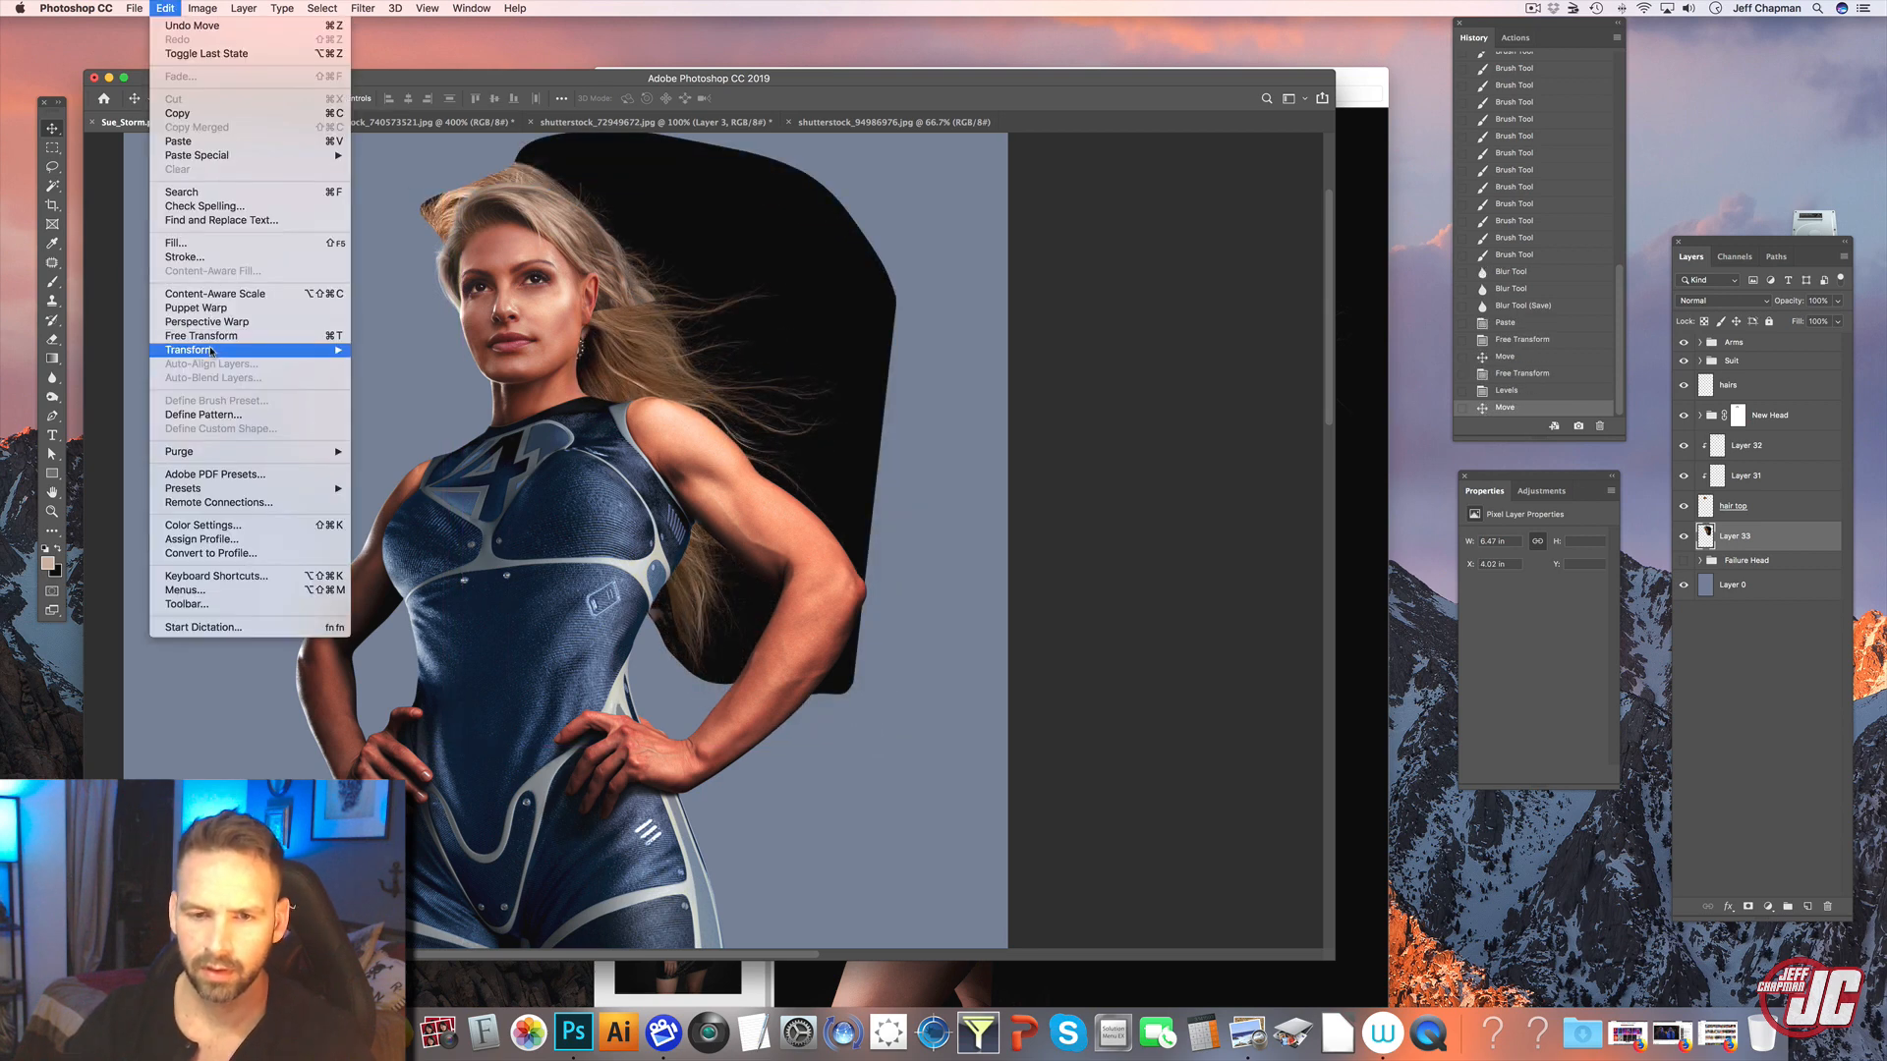
pyautogui.moveTo(324, 344)
pyautogui.click(443, 431)
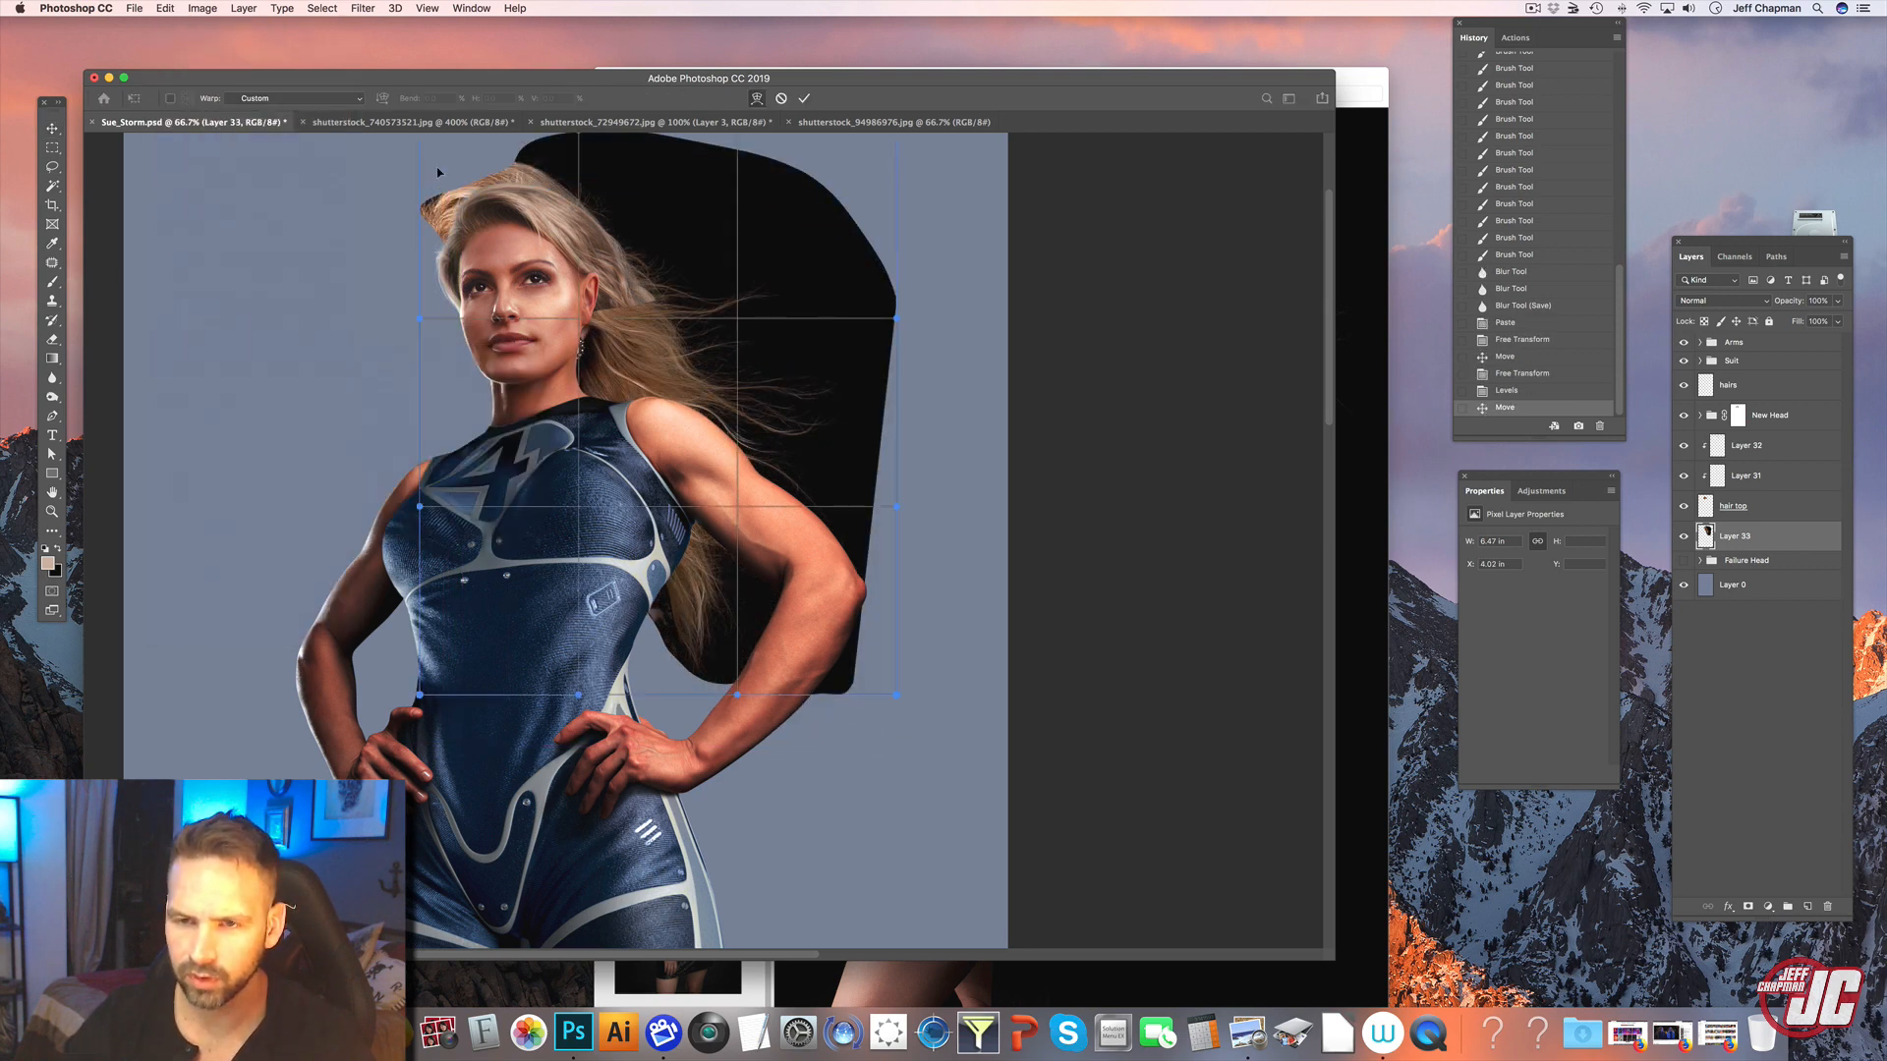
pyautogui.moveTo(438, 173); pyautogui.dragTo(462, 199)
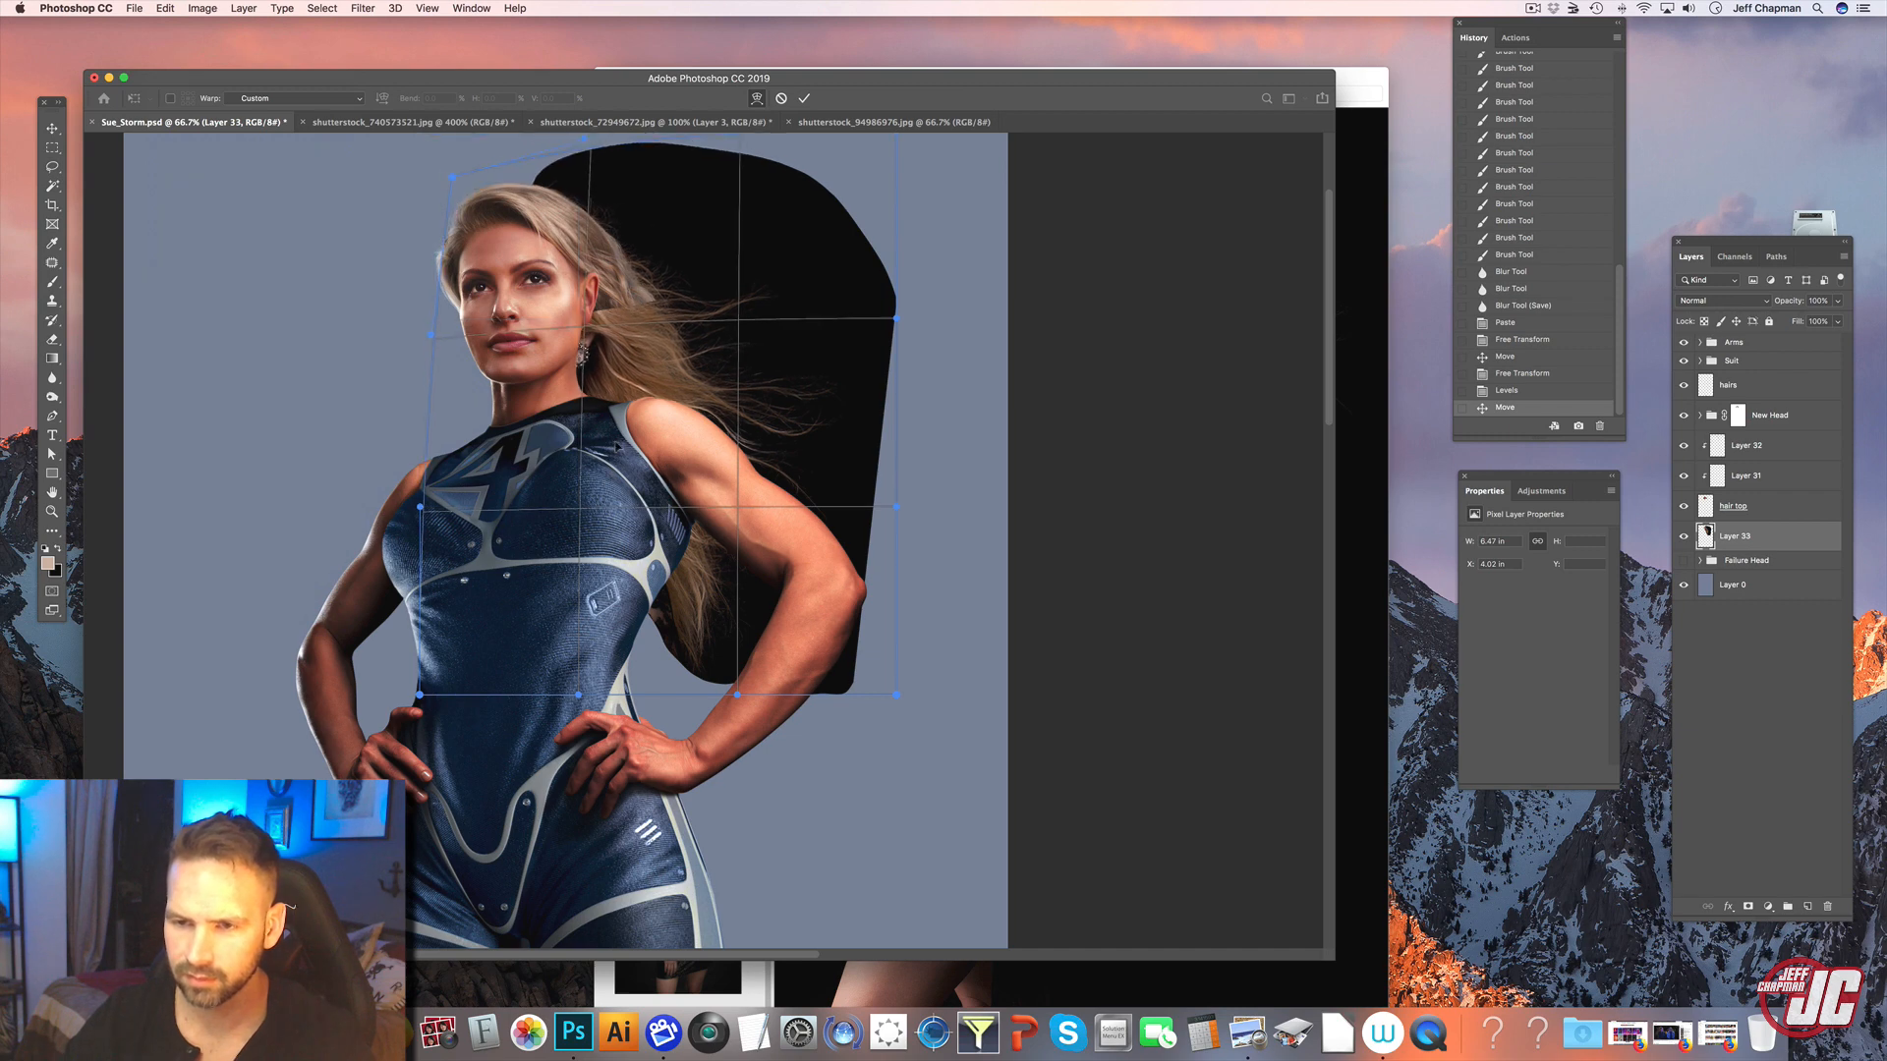
pyautogui.moveTo(589, 408); pyautogui.dragTo(611, 373)
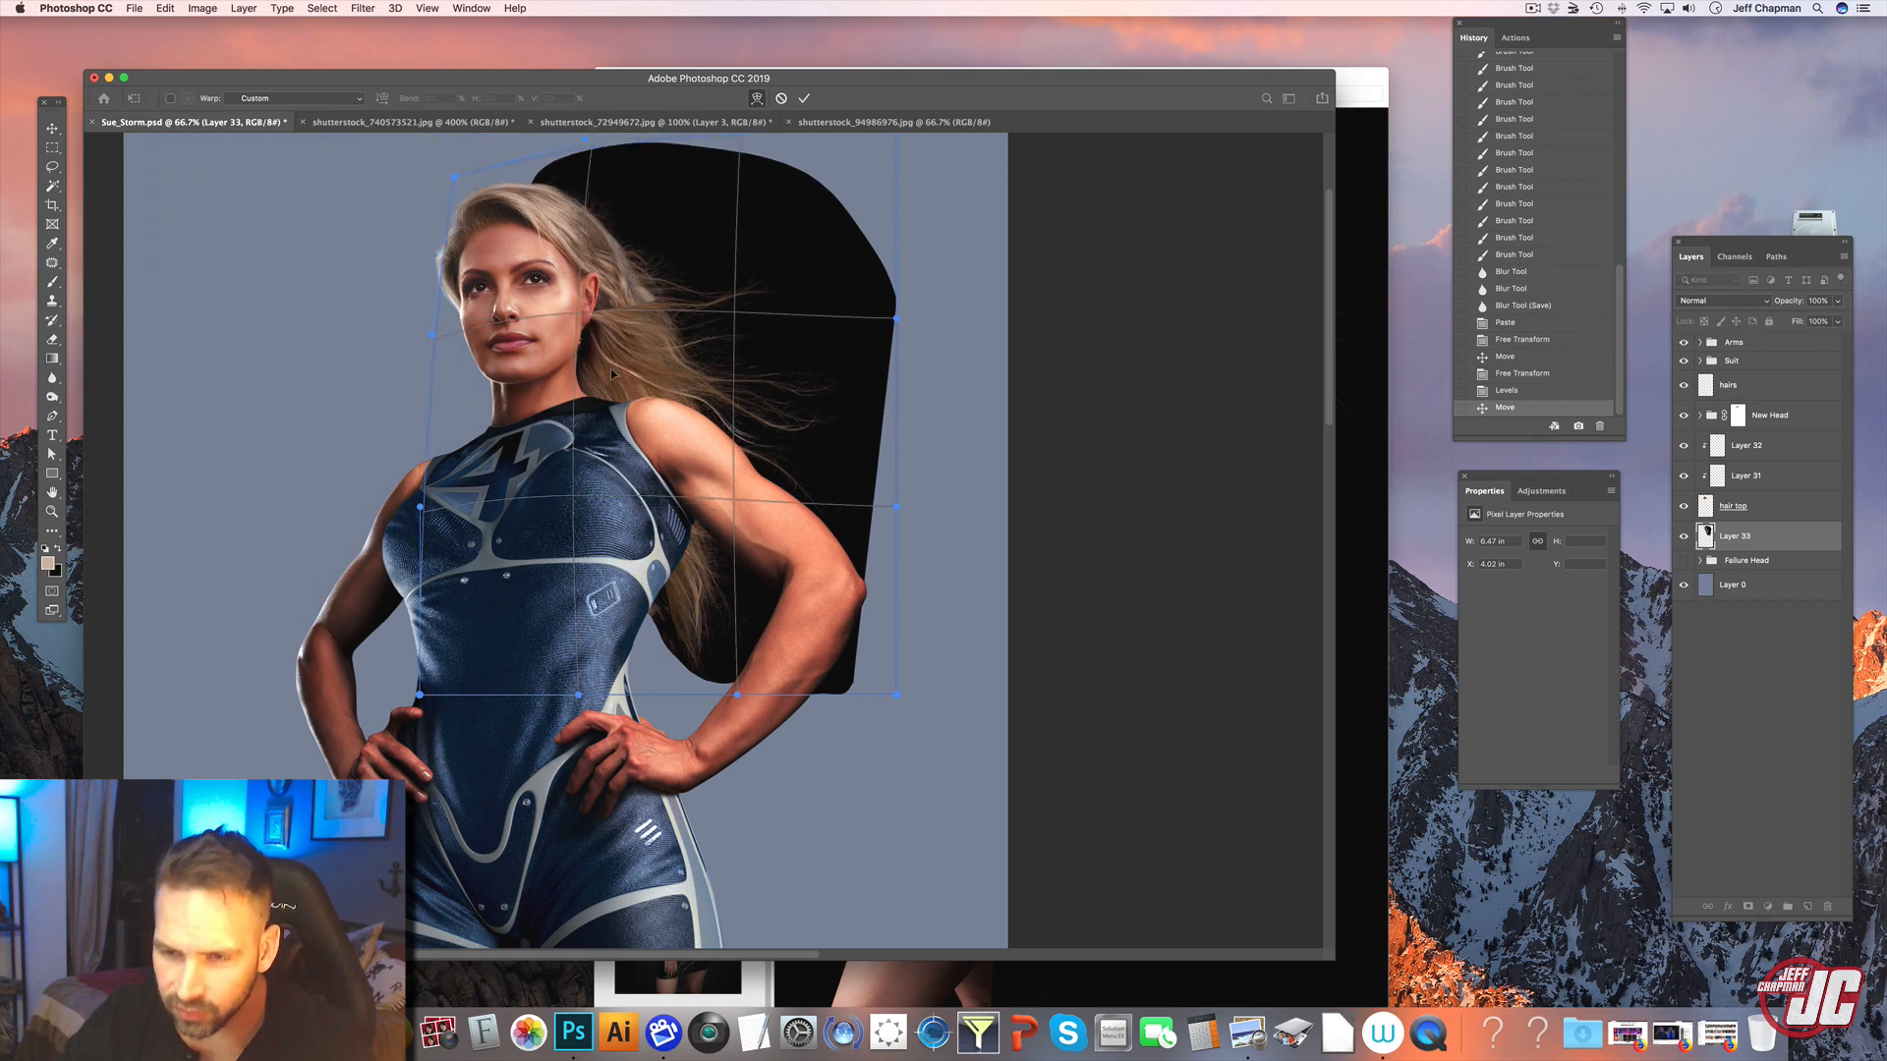
pyautogui.moveTo(724, 678); pyautogui.dragTo(808, 544)
pyautogui.moveTo(768, 621)
pyautogui.mouseDown()
pyautogui.moveTo(752, 611)
pyautogui.moveTo(803, 628)
pyautogui.mouseUp()
pyautogui.moveTo(665, 667)
pyautogui.mouseDown()
pyautogui.moveTo(649, 657)
pyautogui.moveTo(671, 666)
pyautogui.mouseUp()
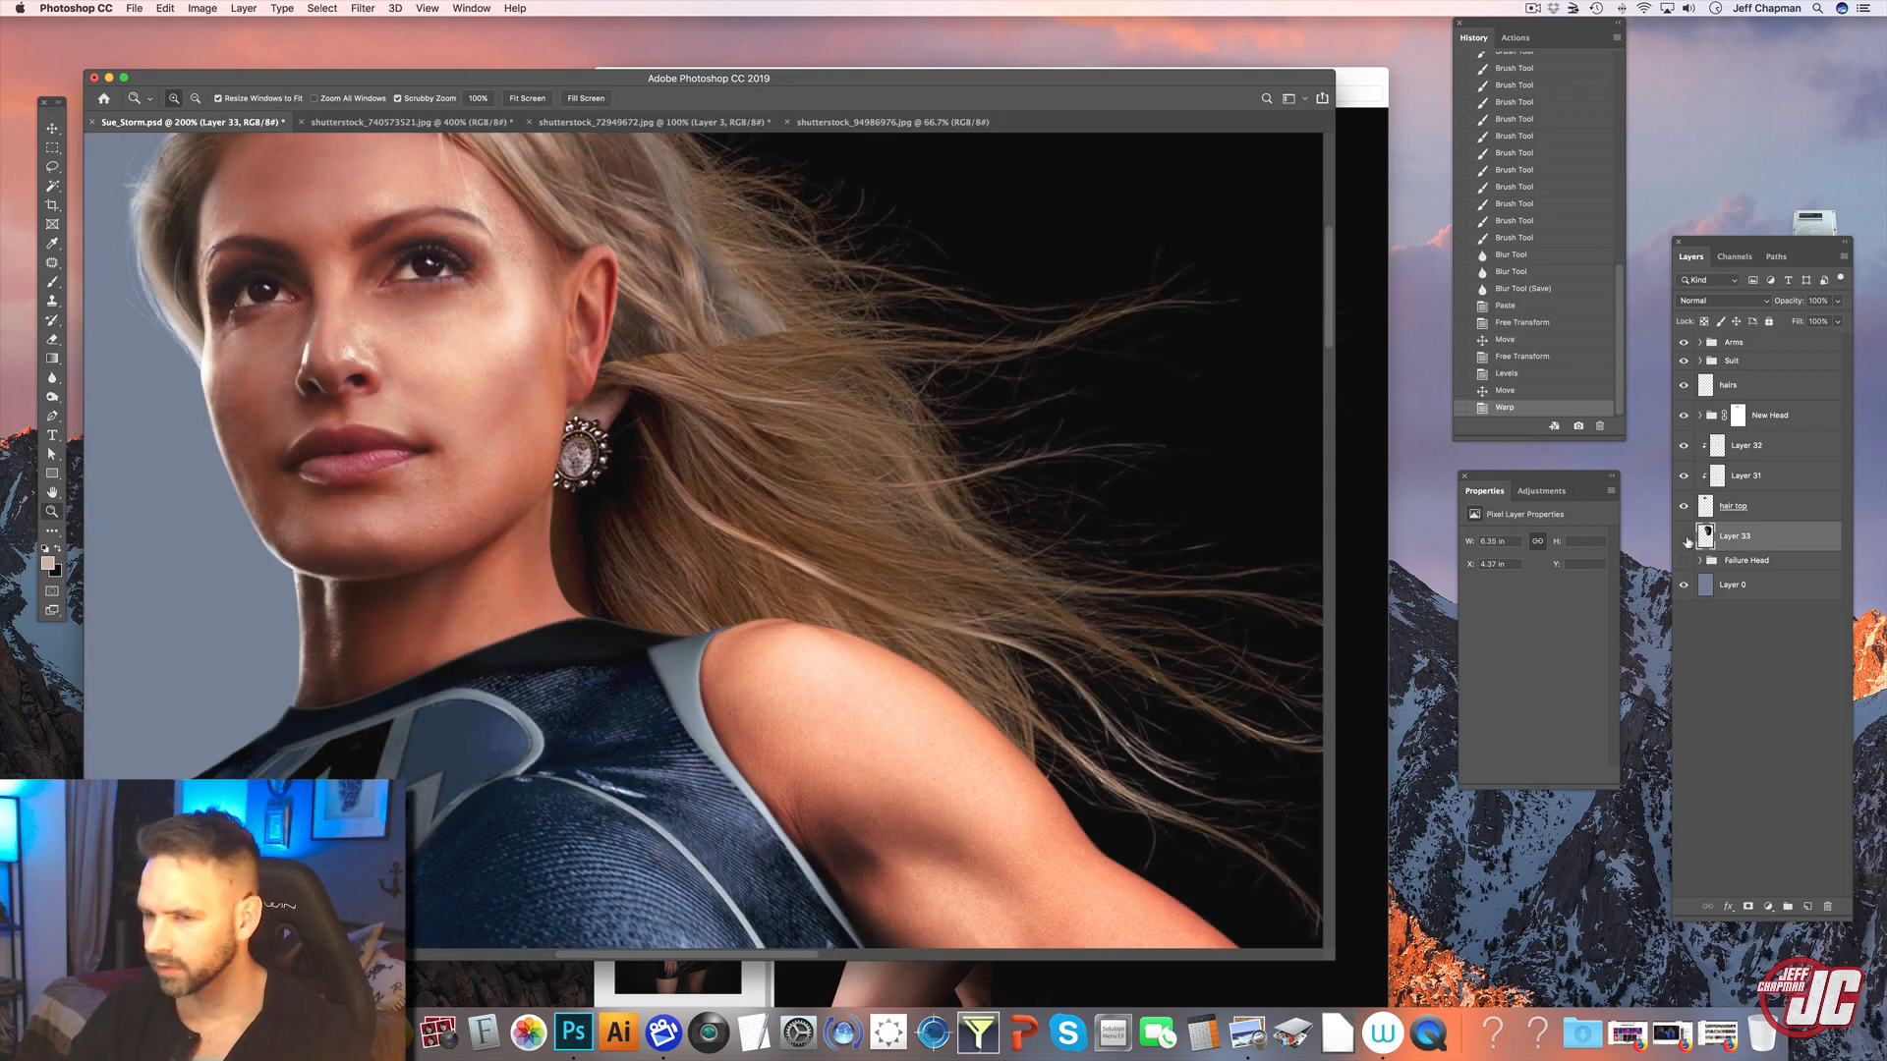
pyautogui.click(1685, 537)
pyautogui.click(1686, 537)
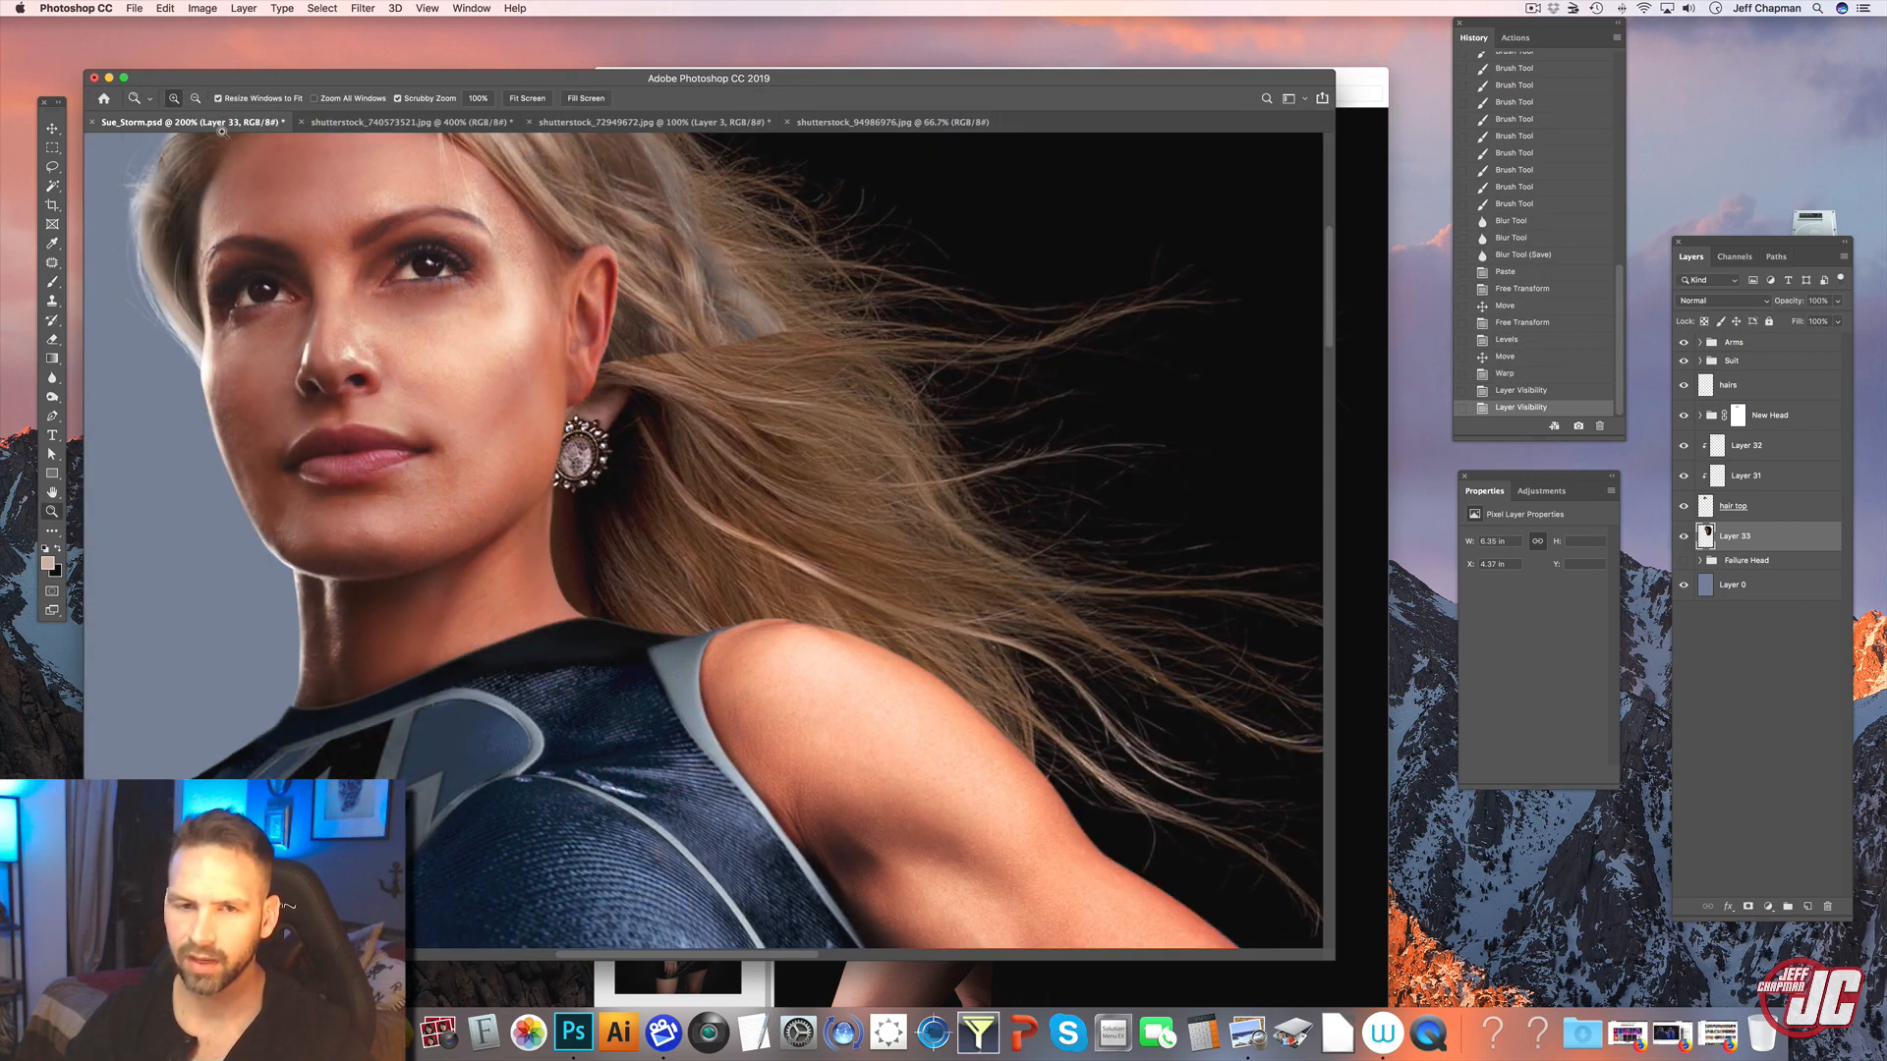
# - Open Layer 33 in Liquify and push the long hair towards the head and neck, using a brush size of 784
pyautogui.click(52, 128)
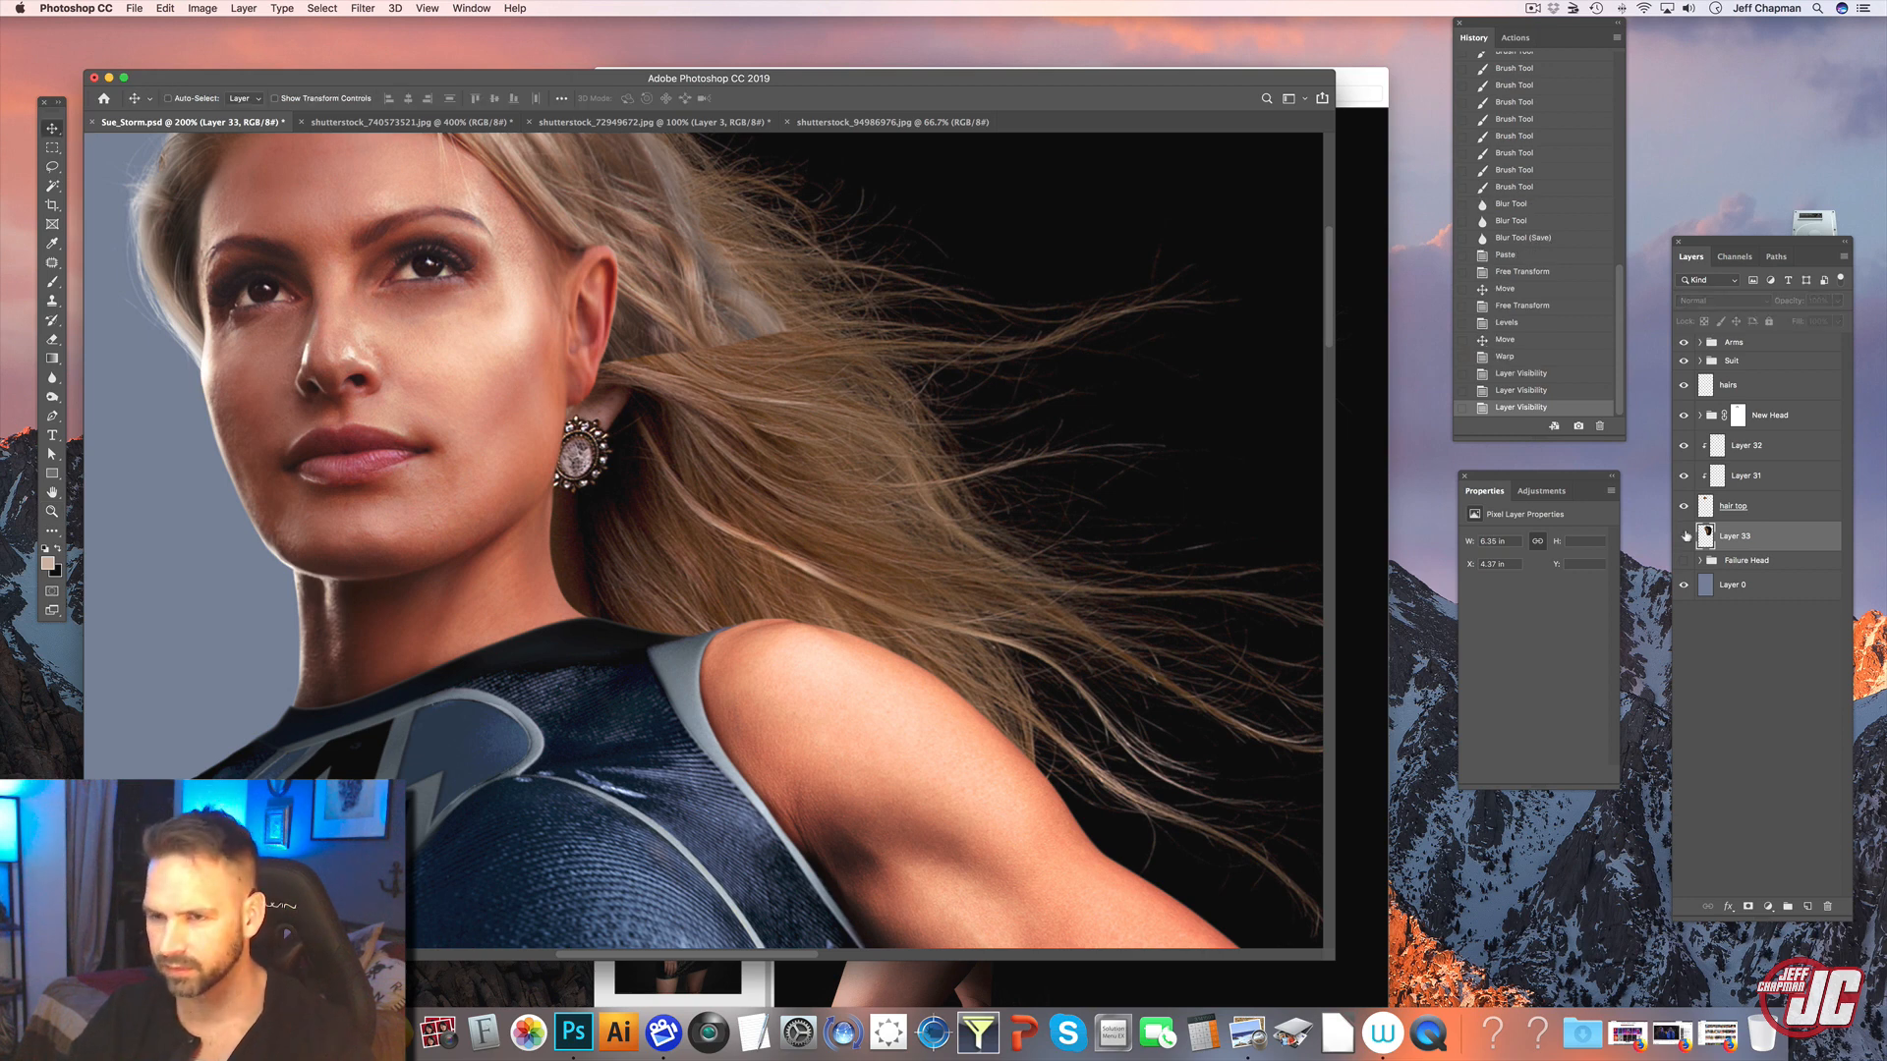
pyautogui.click(1683, 536)
pyautogui.click(1683, 535)
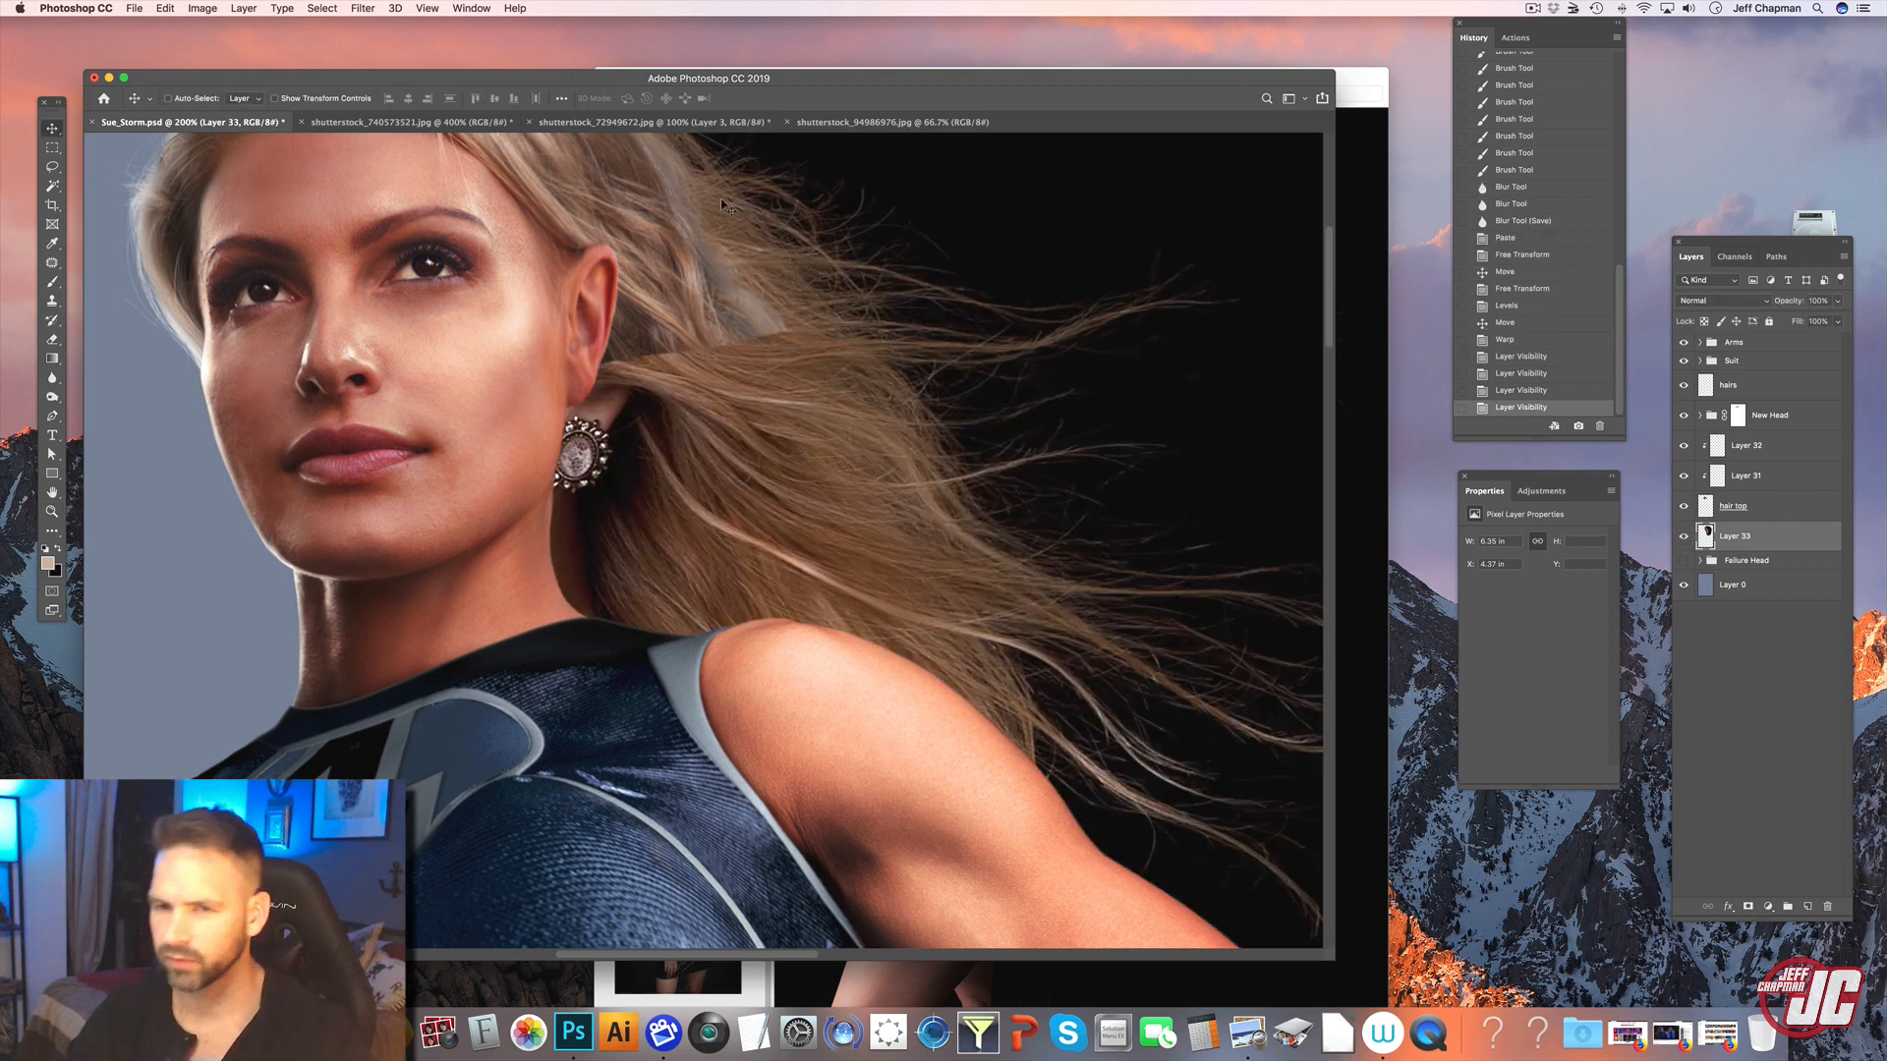
pyautogui.click(362, 9)
pyautogui.click(393, 120)
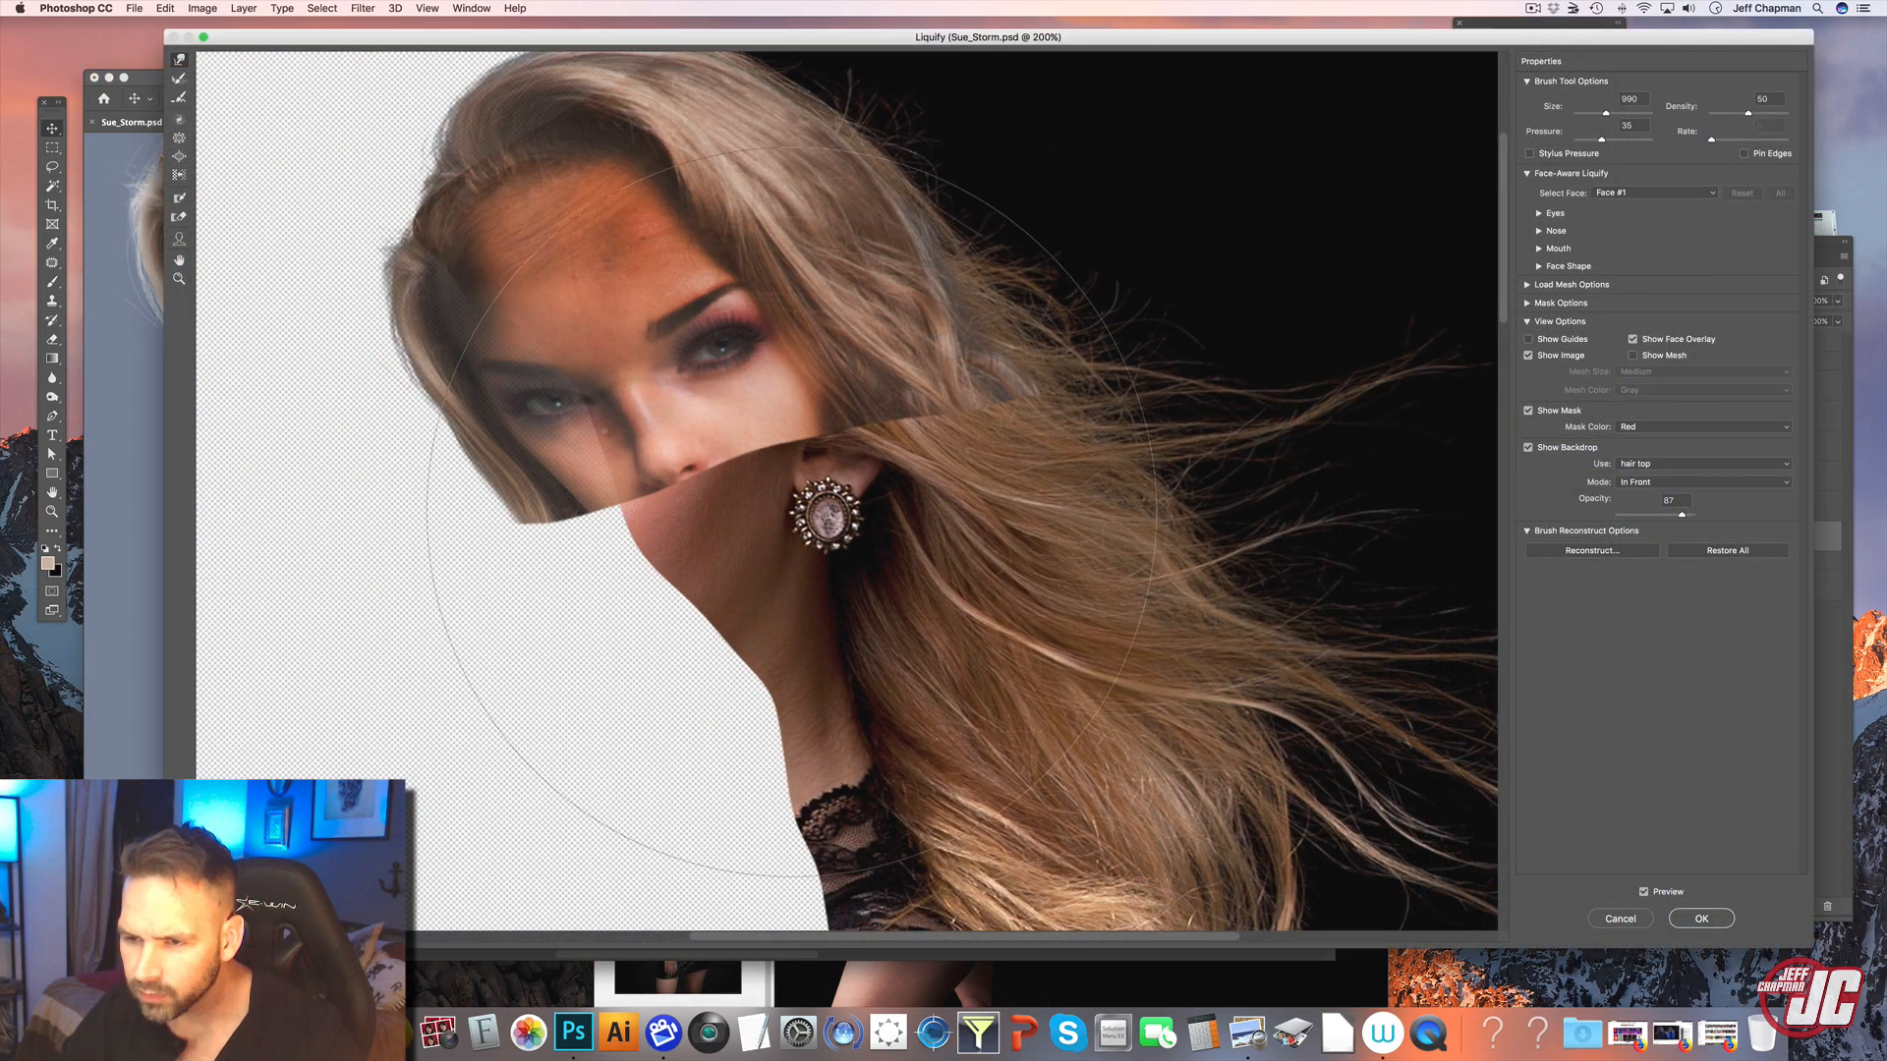
pyautogui.moveTo(792, 511)
pyautogui.mouseDown()
pyautogui.moveTo(806, 462)
pyautogui.moveTo(1013, 581)
pyautogui.moveTo(998, 601)
pyautogui.moveTo(806, 473)
pyautogui.moveTo(803, 415)
pyautogui.mouseUp()
pyautogui.moveTo(1601, 116); pyautogui.dragTo(1604, 116)
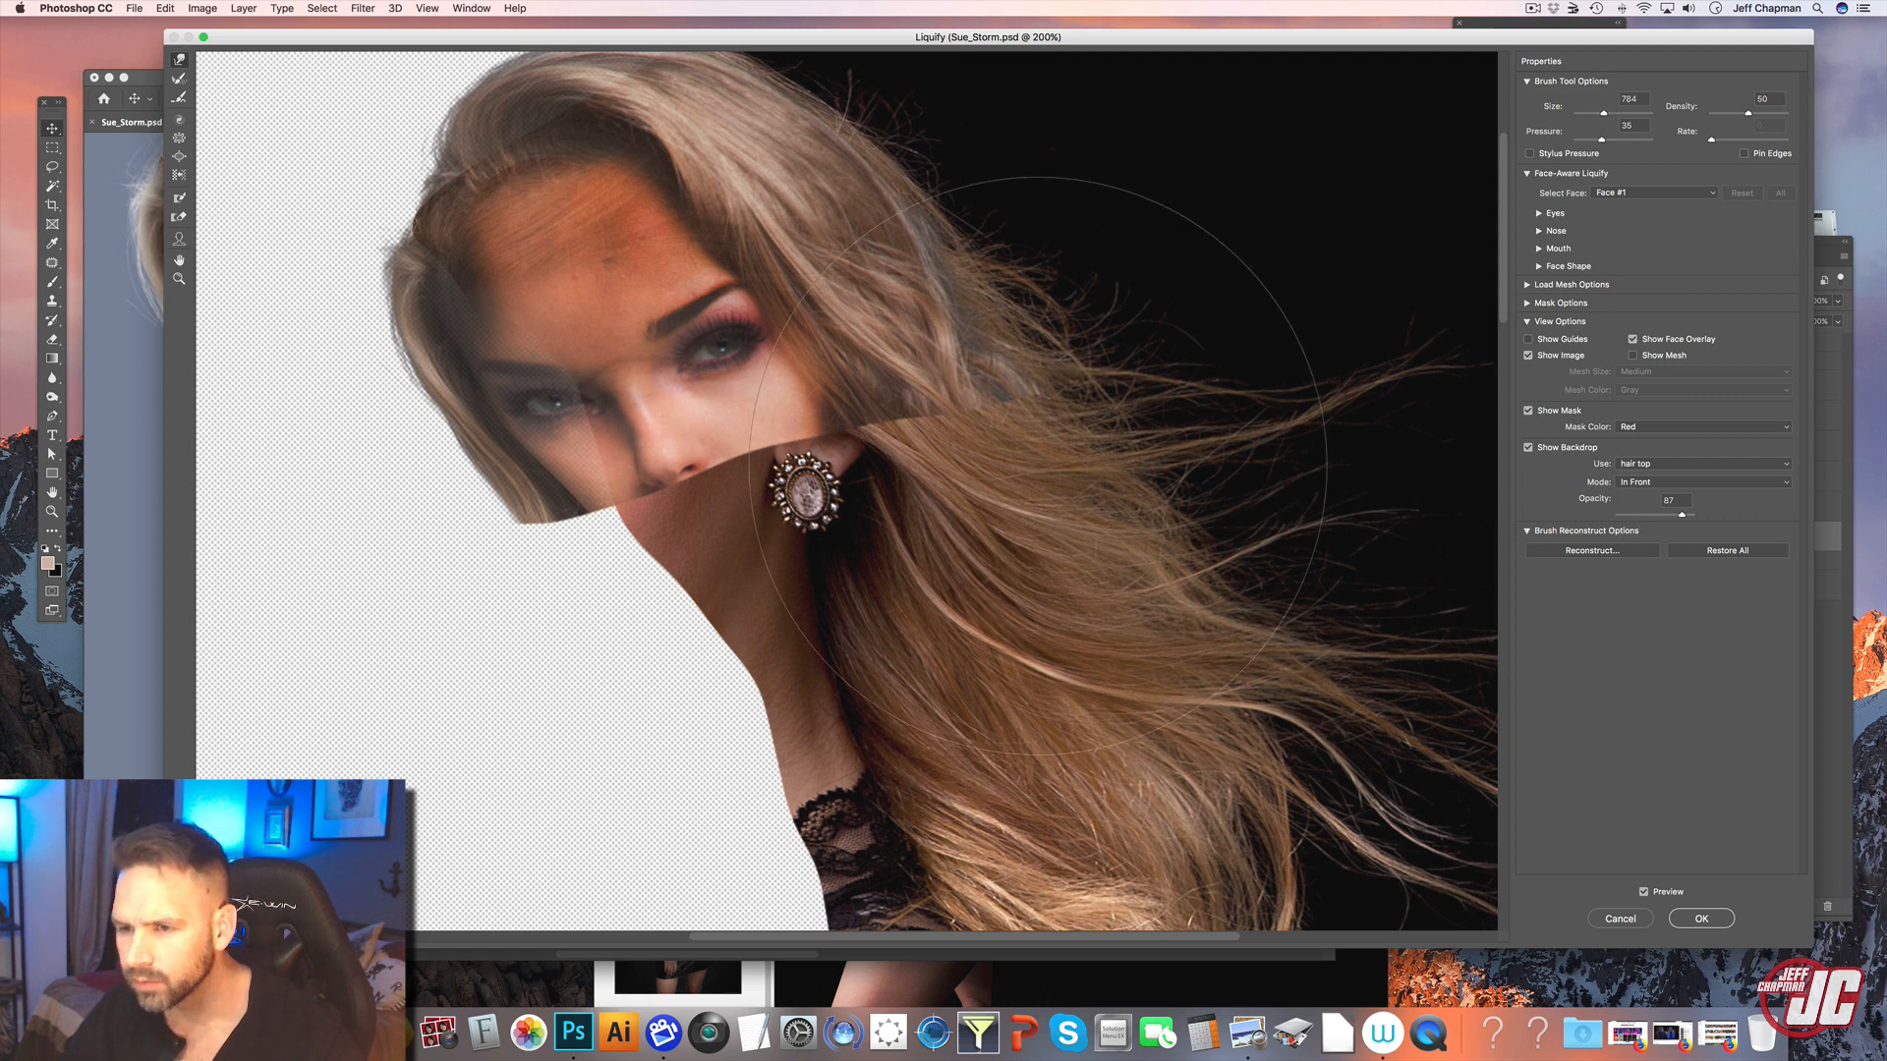
pyautogui.moveTo(1035, 466)
pyautogui.mouseDown()
pyautogui.moveTo(1022, 478)
pyautogui.moveTo(940, 435)
pyautogui.mouseUp()
pyautogui.moveTo(835, 409); pyautogui.dragTo(856, 395)
pyautogui.moveTo(903, 480); pyautogui.dragTo(886, 486)
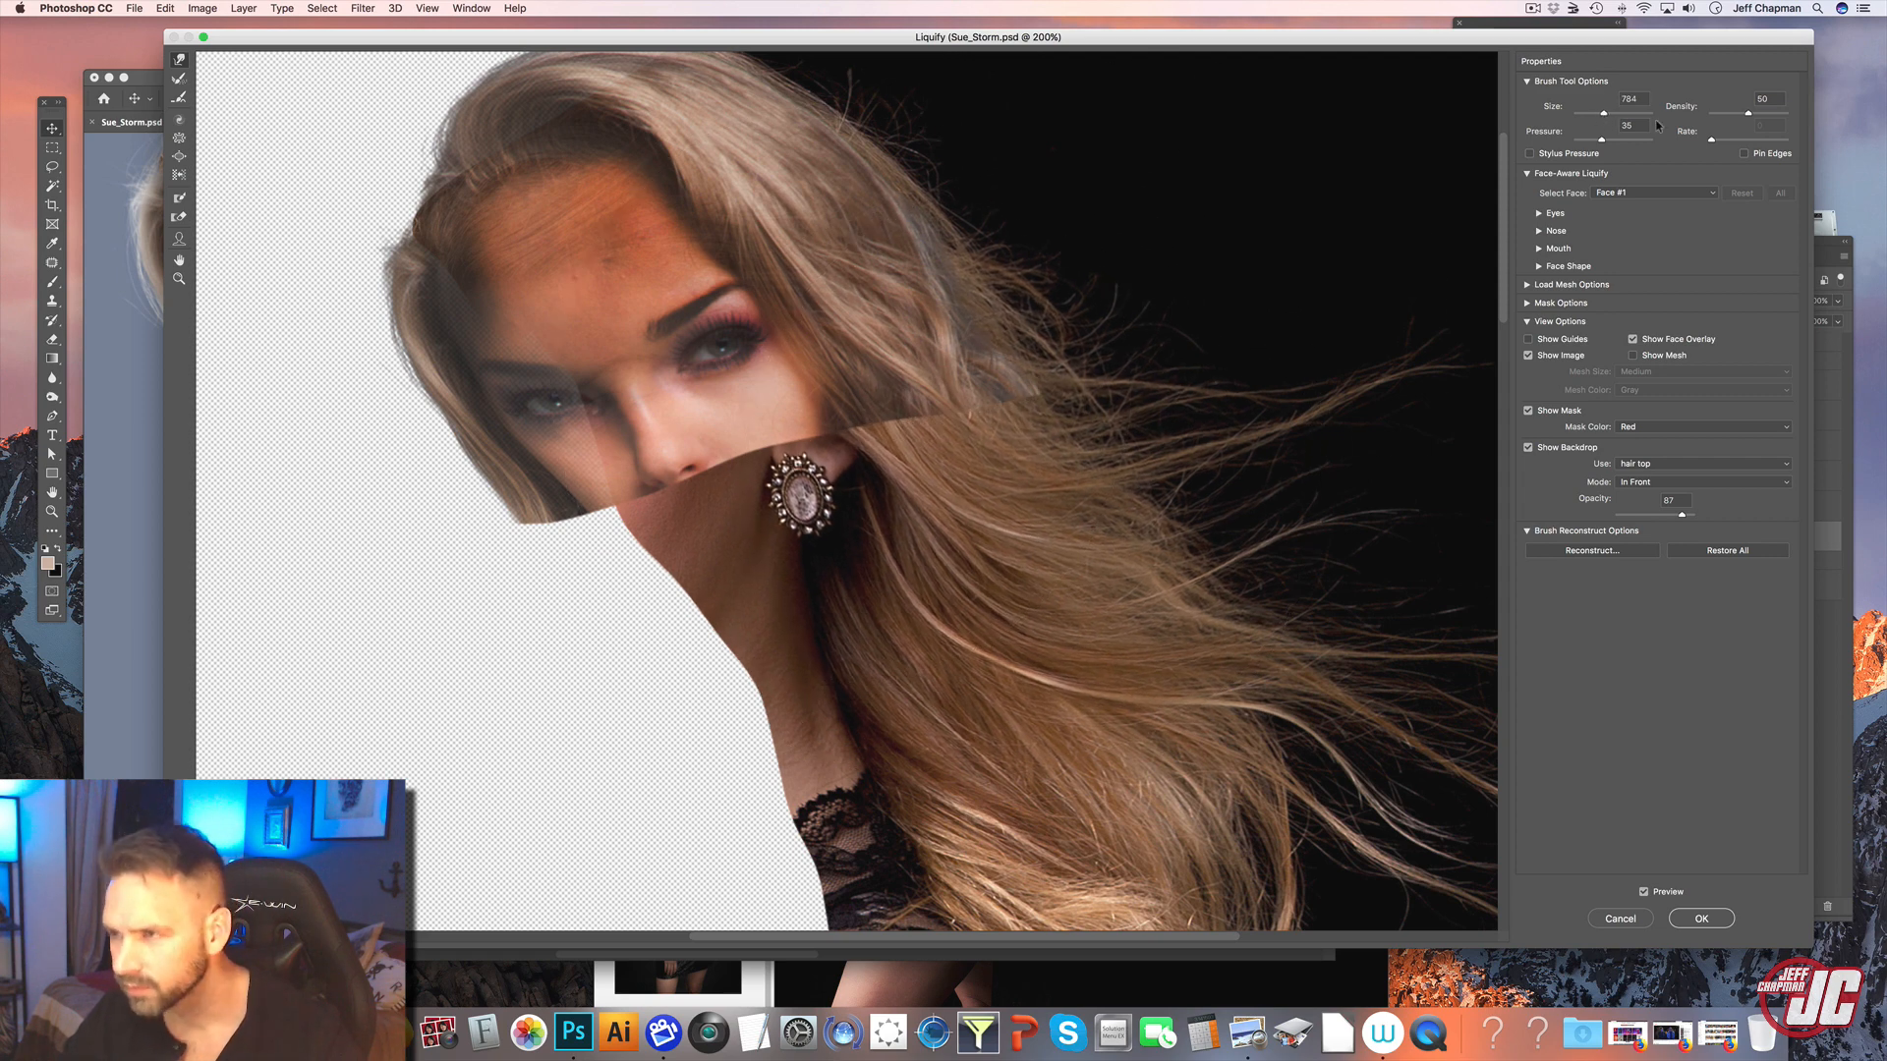
# - Refine the hair's shape near the ear and outer edge with a 378 brush and 82 backdrop opacity, and apply Liquify
pyautogui.moveTo(1599, 118); pyautogui.dragTo(1597, 118)
pyautogui.moveTo(979, 445); pyautogui.dragTo(873, 491)
pyautogui.moveTo(847, 575); pyautogui.dragTo(792, 553)
pyautogui.moveTo(1681, 515)
pyautogui.mouseDown()
pyautogui.moveTo(1598, 516)
pyautogui.moveTo(1679, 498)
pyautogui.mouseUp()
pyautogui.moveTo(1118, 395); pyautogui.dragTo(1089, 397)
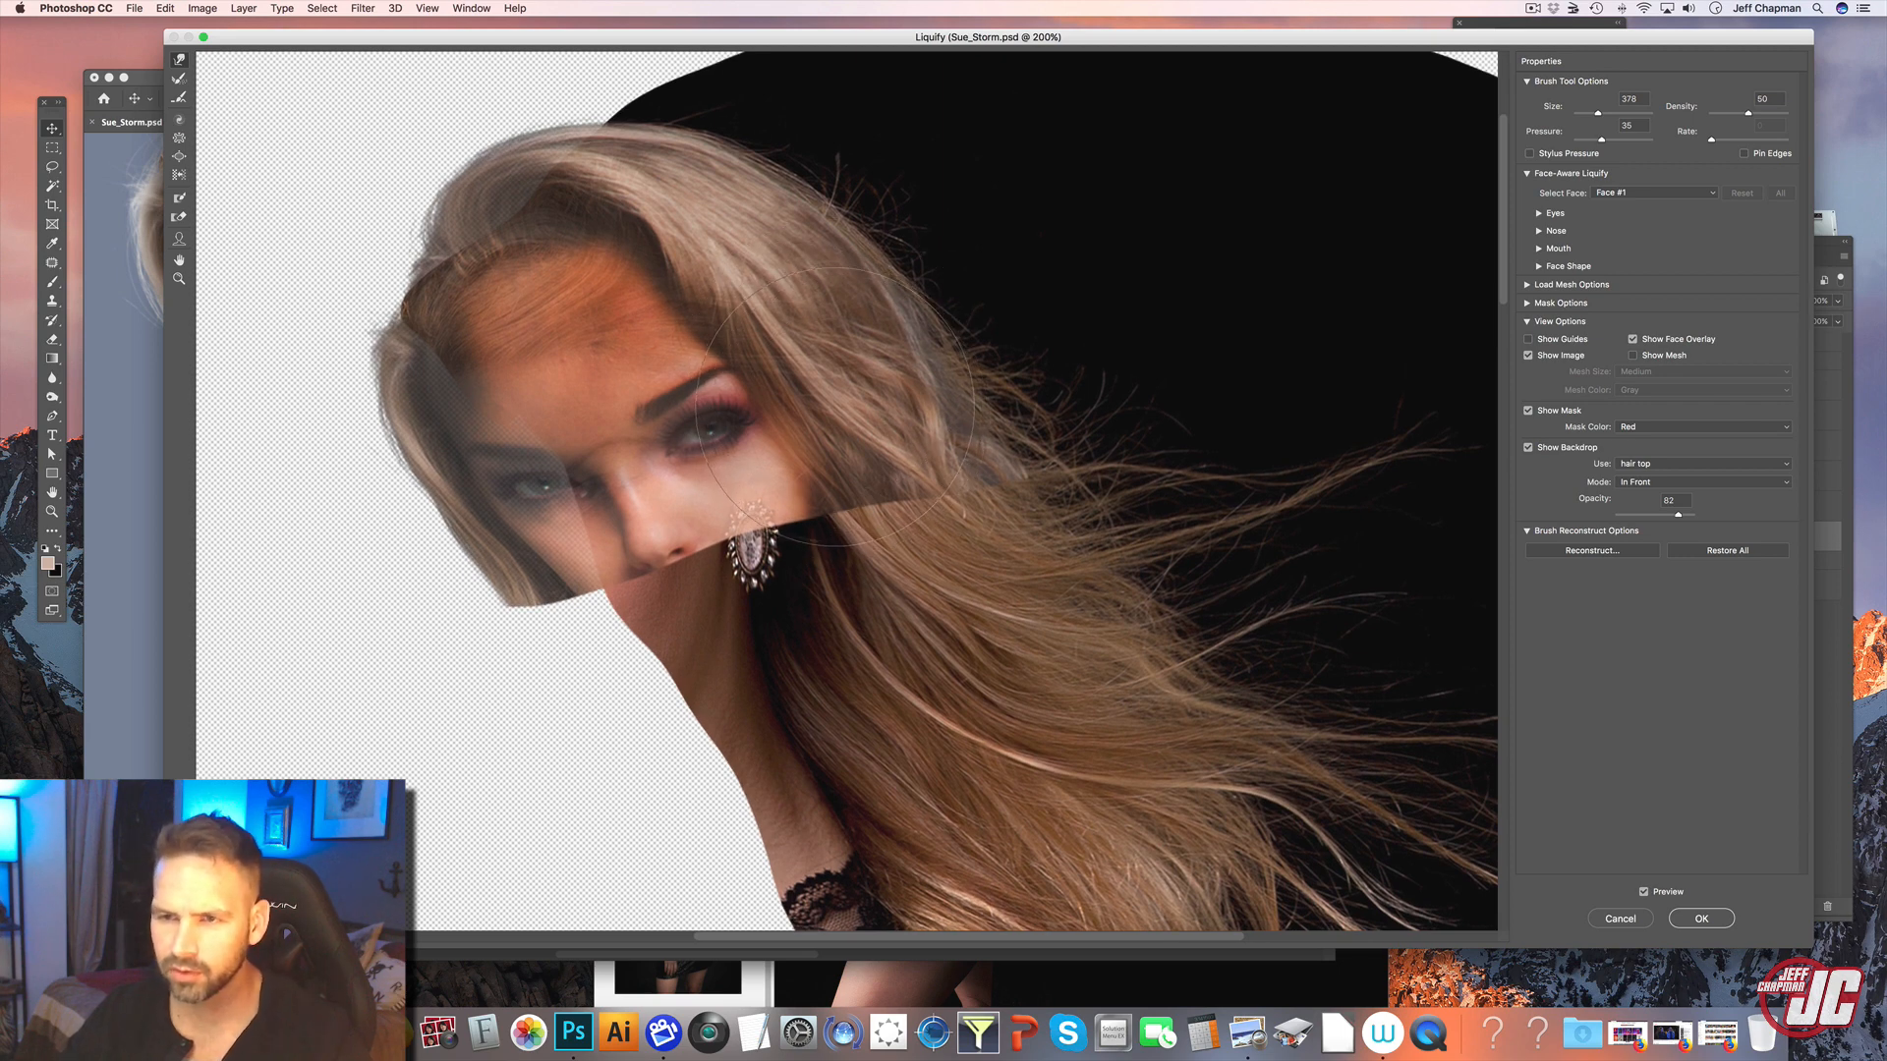
pyautogui.click(1703, 919)
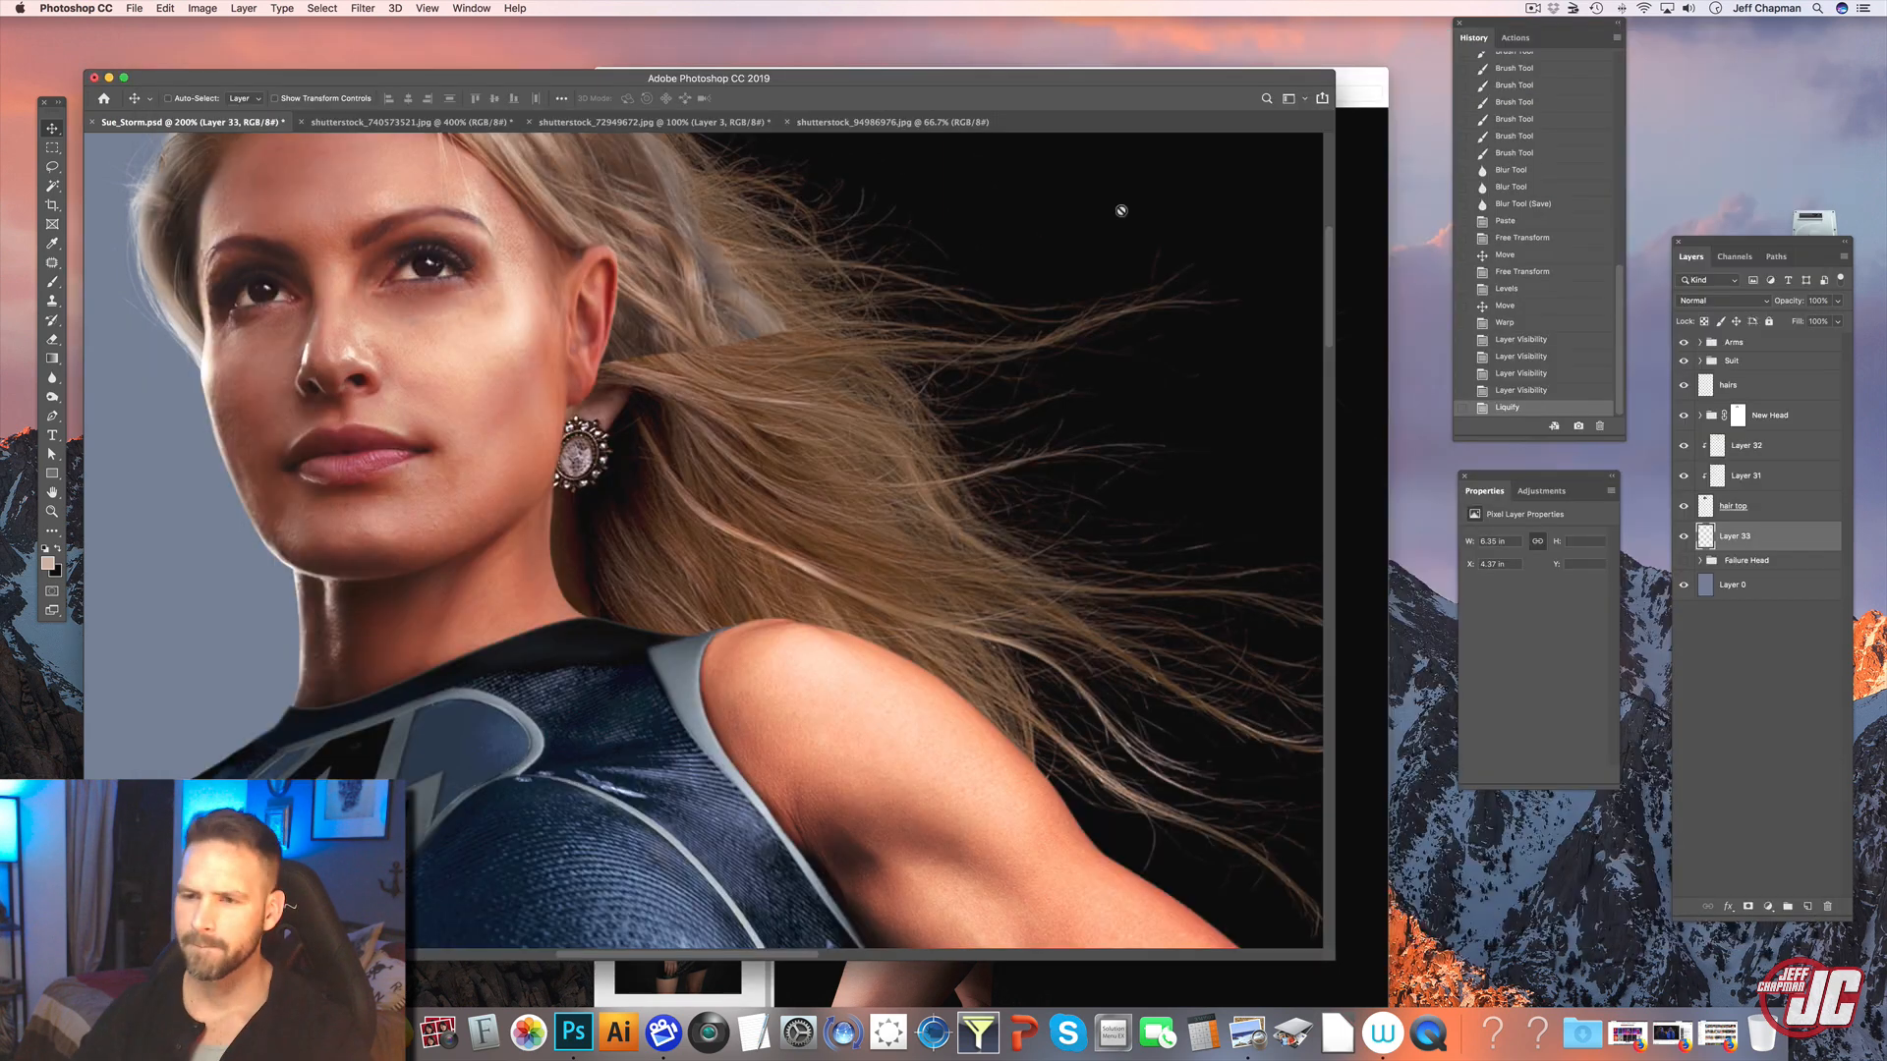
# - Add a layer mask to the hair top layer and paint black over its cut lower edge behind the ear
pyautogui.scroll(5, 763, 544)
pyautogui.hscroll(-4, 762, 544)
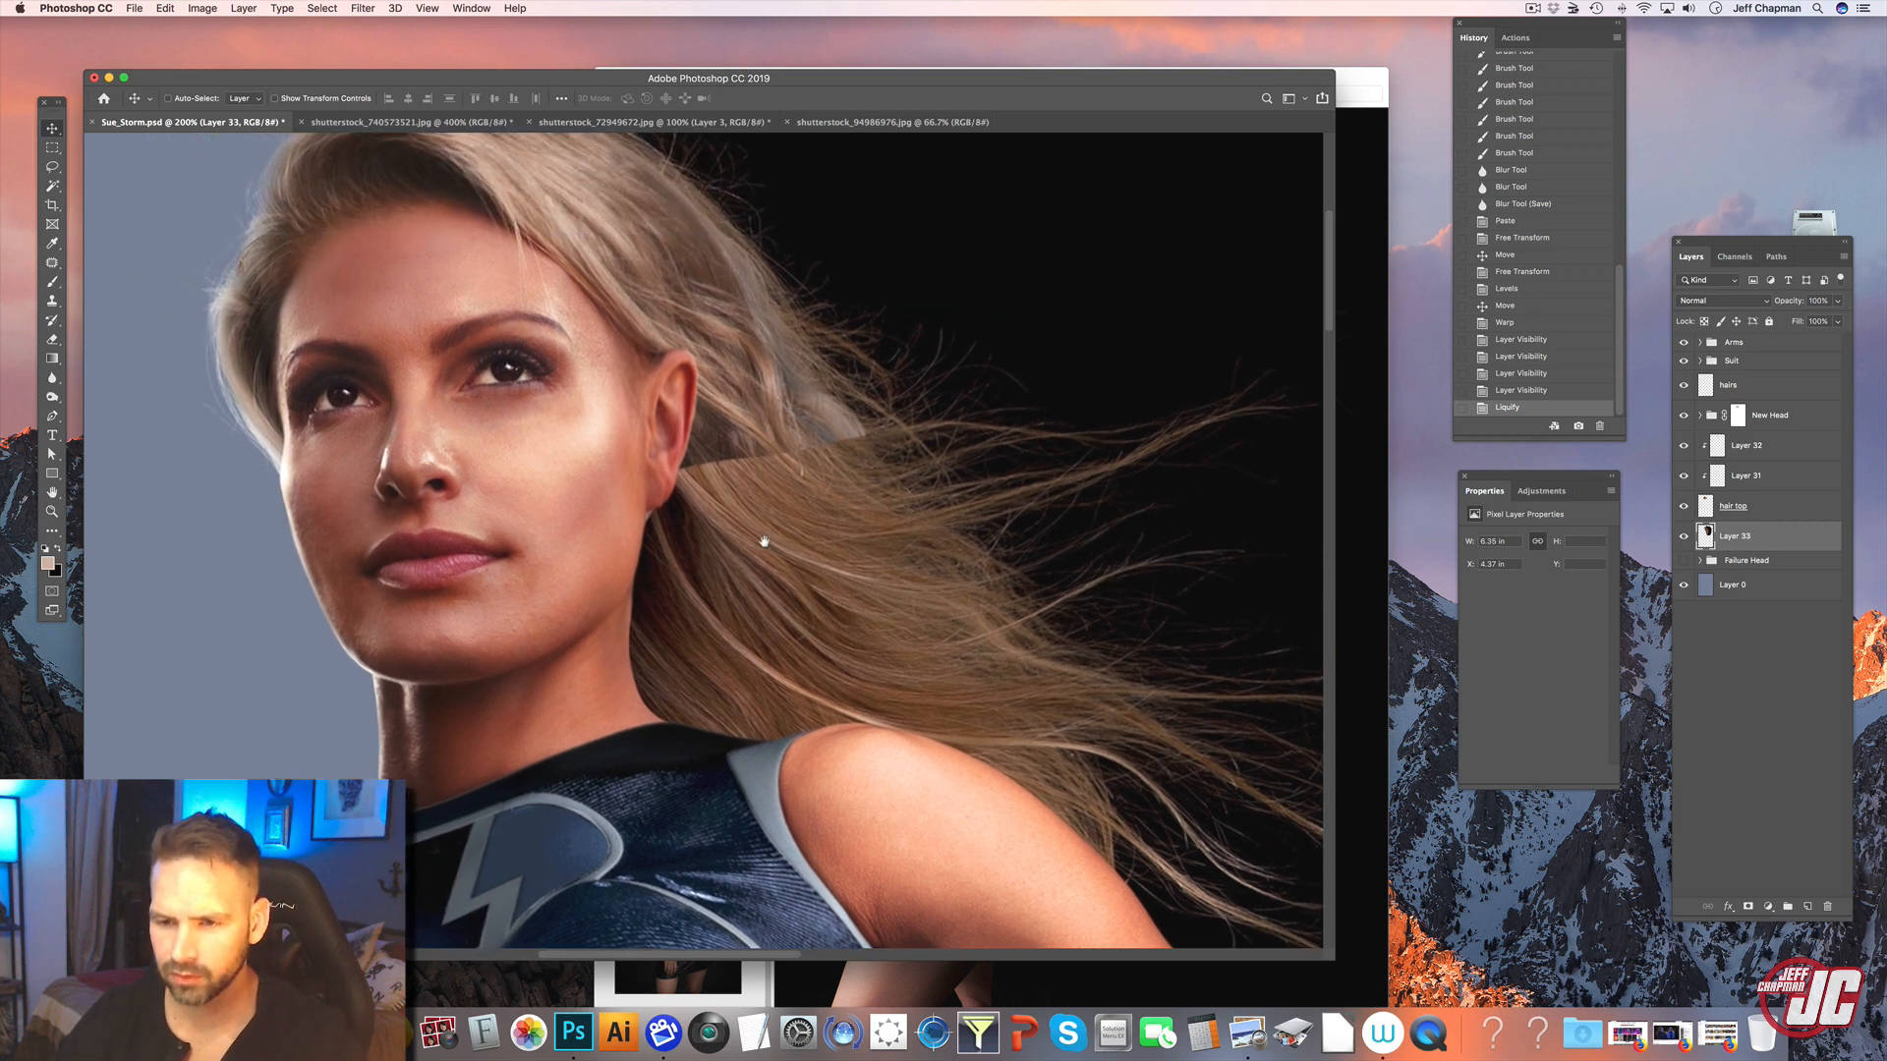
pyautogui.click(1758, 500)
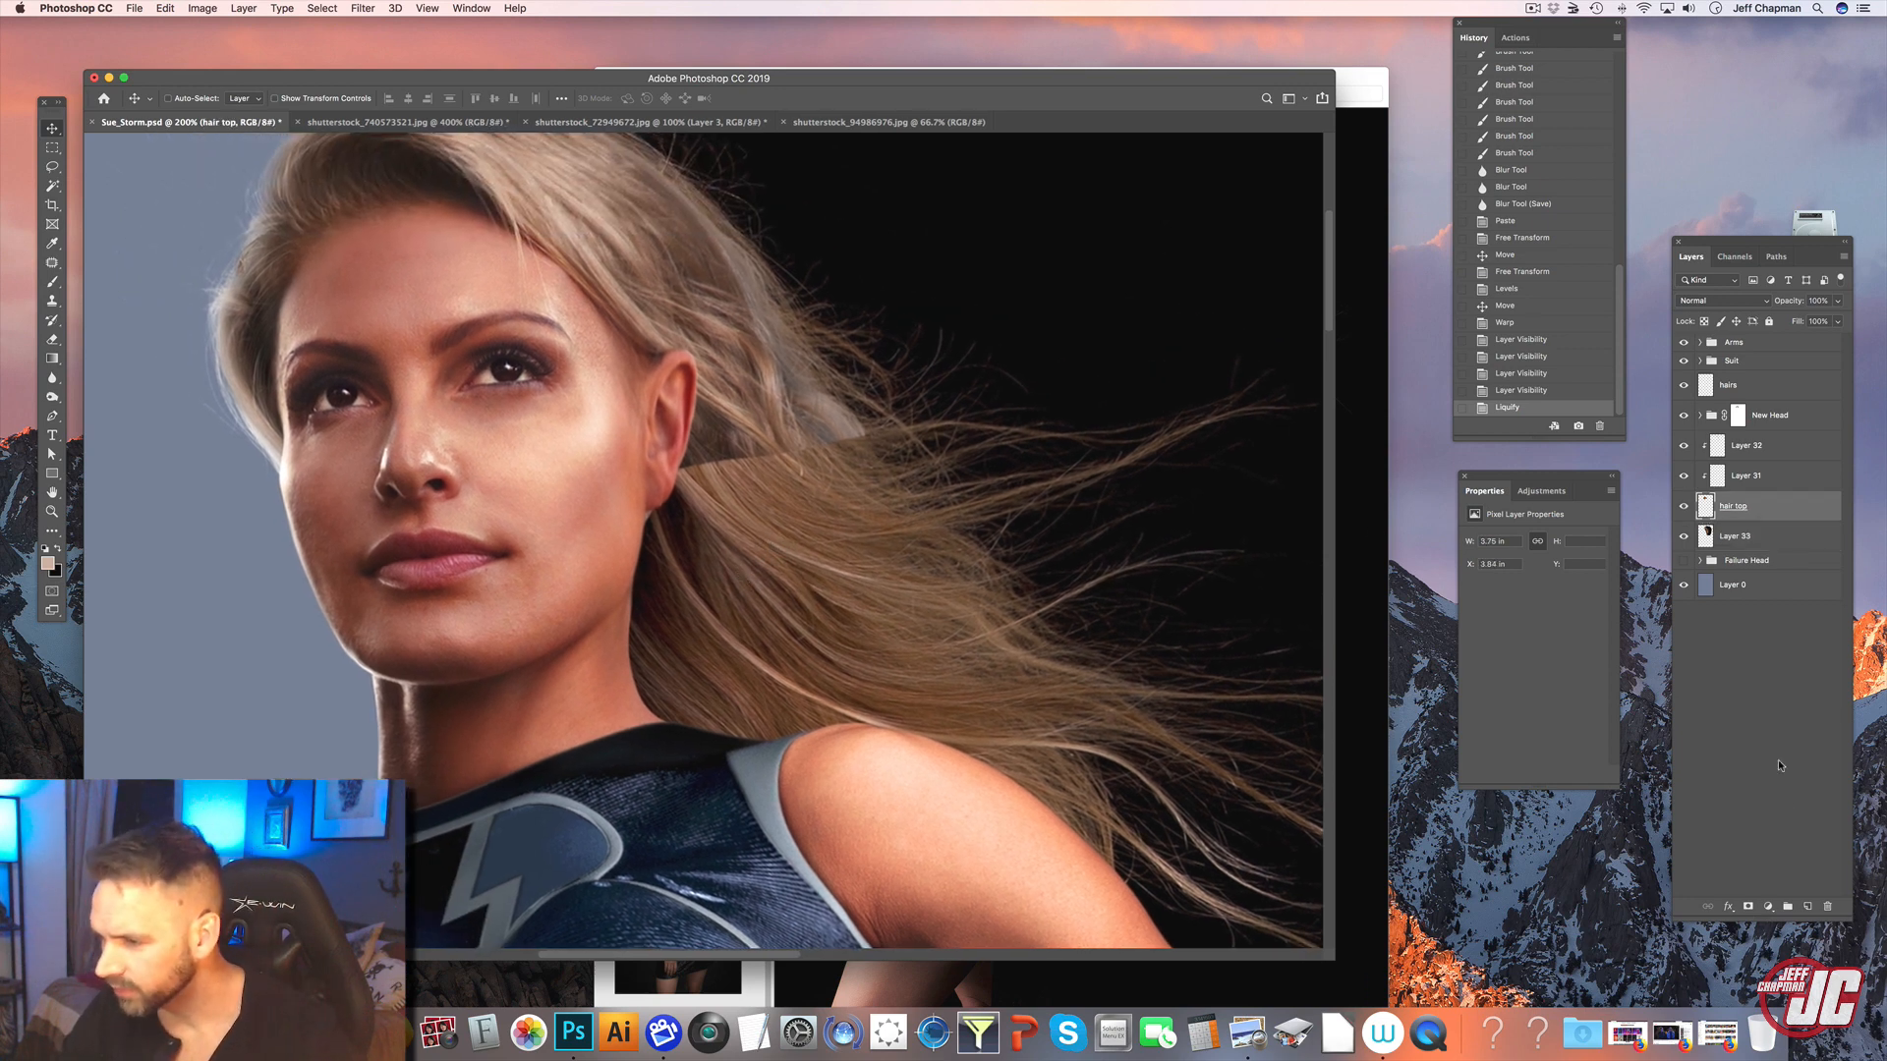
pyautogui.click(1747, 906)
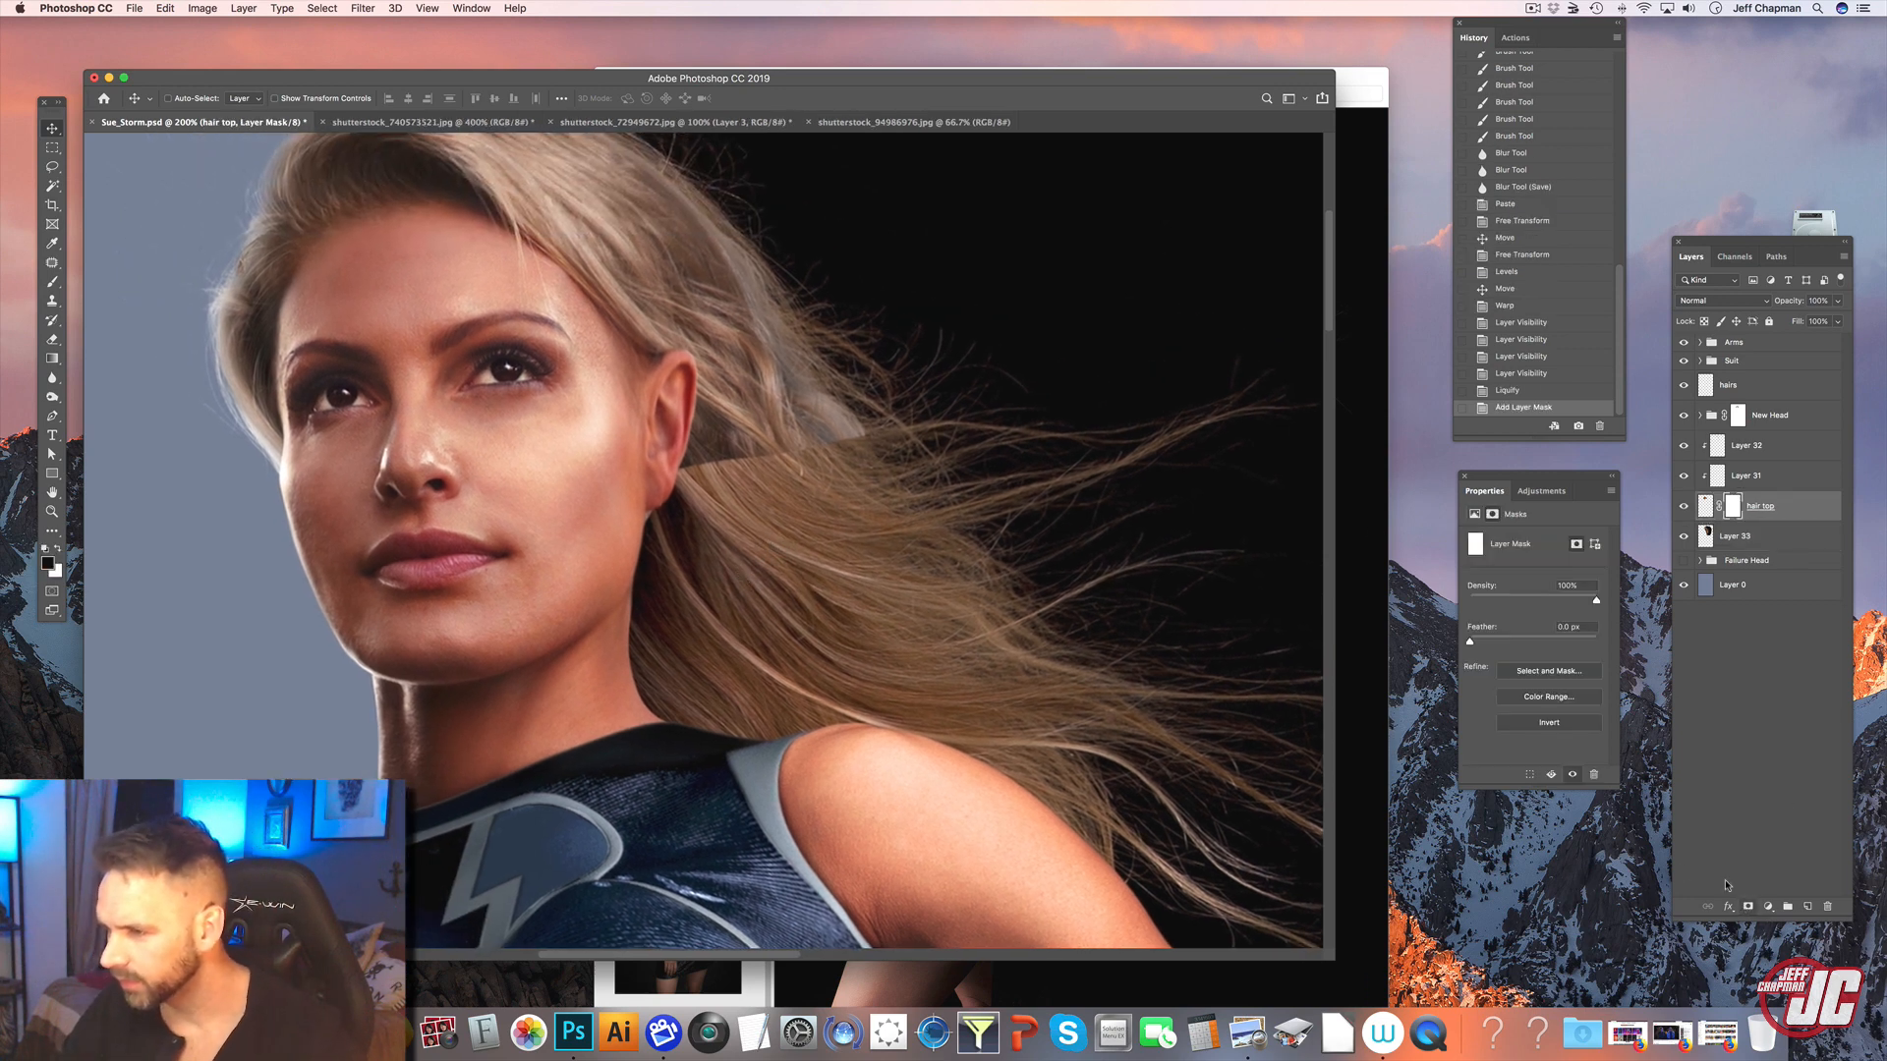
pyautogui.click(53, 282)
pyautogui.rightClick(751, 420)
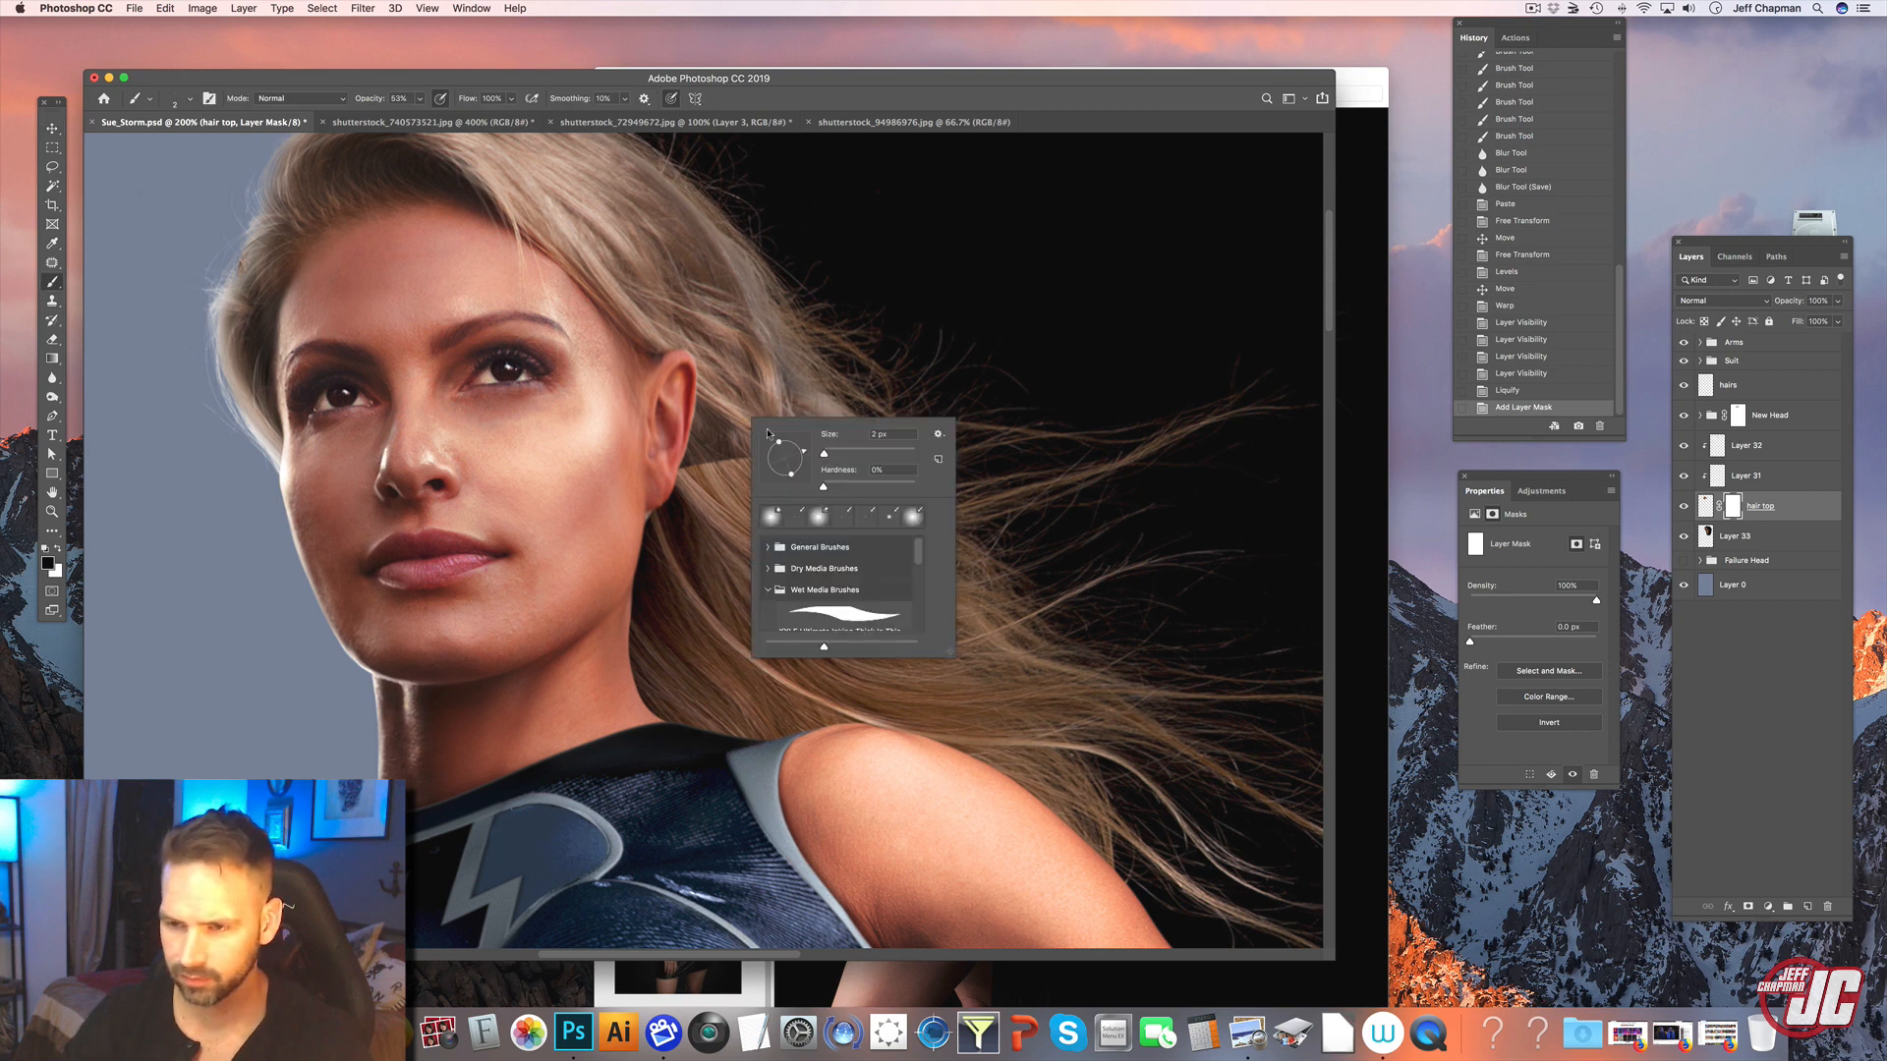
pyautogui.moveTo(716, 491); pyautogui.dragTo(712, 455)
pyautogui.click(708, 457)
pyautogui.click(708, 458)
# - Blend the hair top layer into the long hair by painting its mask with a soft, resized brush at 23% opacity
pyautogui.moveTo(420, 98); pyautogui.dragTo(383, 116)
pyautogui.moveTo(720, 438)
pyautogui.mouseDown()
pyautogui.moveTo(725, 480)
pyautogui.moveTo(742, 447)
pyautogui.moveTo(752, 471)
pyautogui.mouseUp()
pyautogui.moveTo(762, 467)
pyautogui.mouseDown()
pyautogui.moveTo(772, 442)
pyautogui.moveTo(798, 475)
pyautogui.mouseUp()
pyautogui.rightClick(802, 476)
pyautogui.moveTo(932, 510); pyautogui.dragTo(923, 511)
pyautogui.moveTo(923, 511); pyautogui.dragTo(915, 511)
pyautogui.click(683, 465)
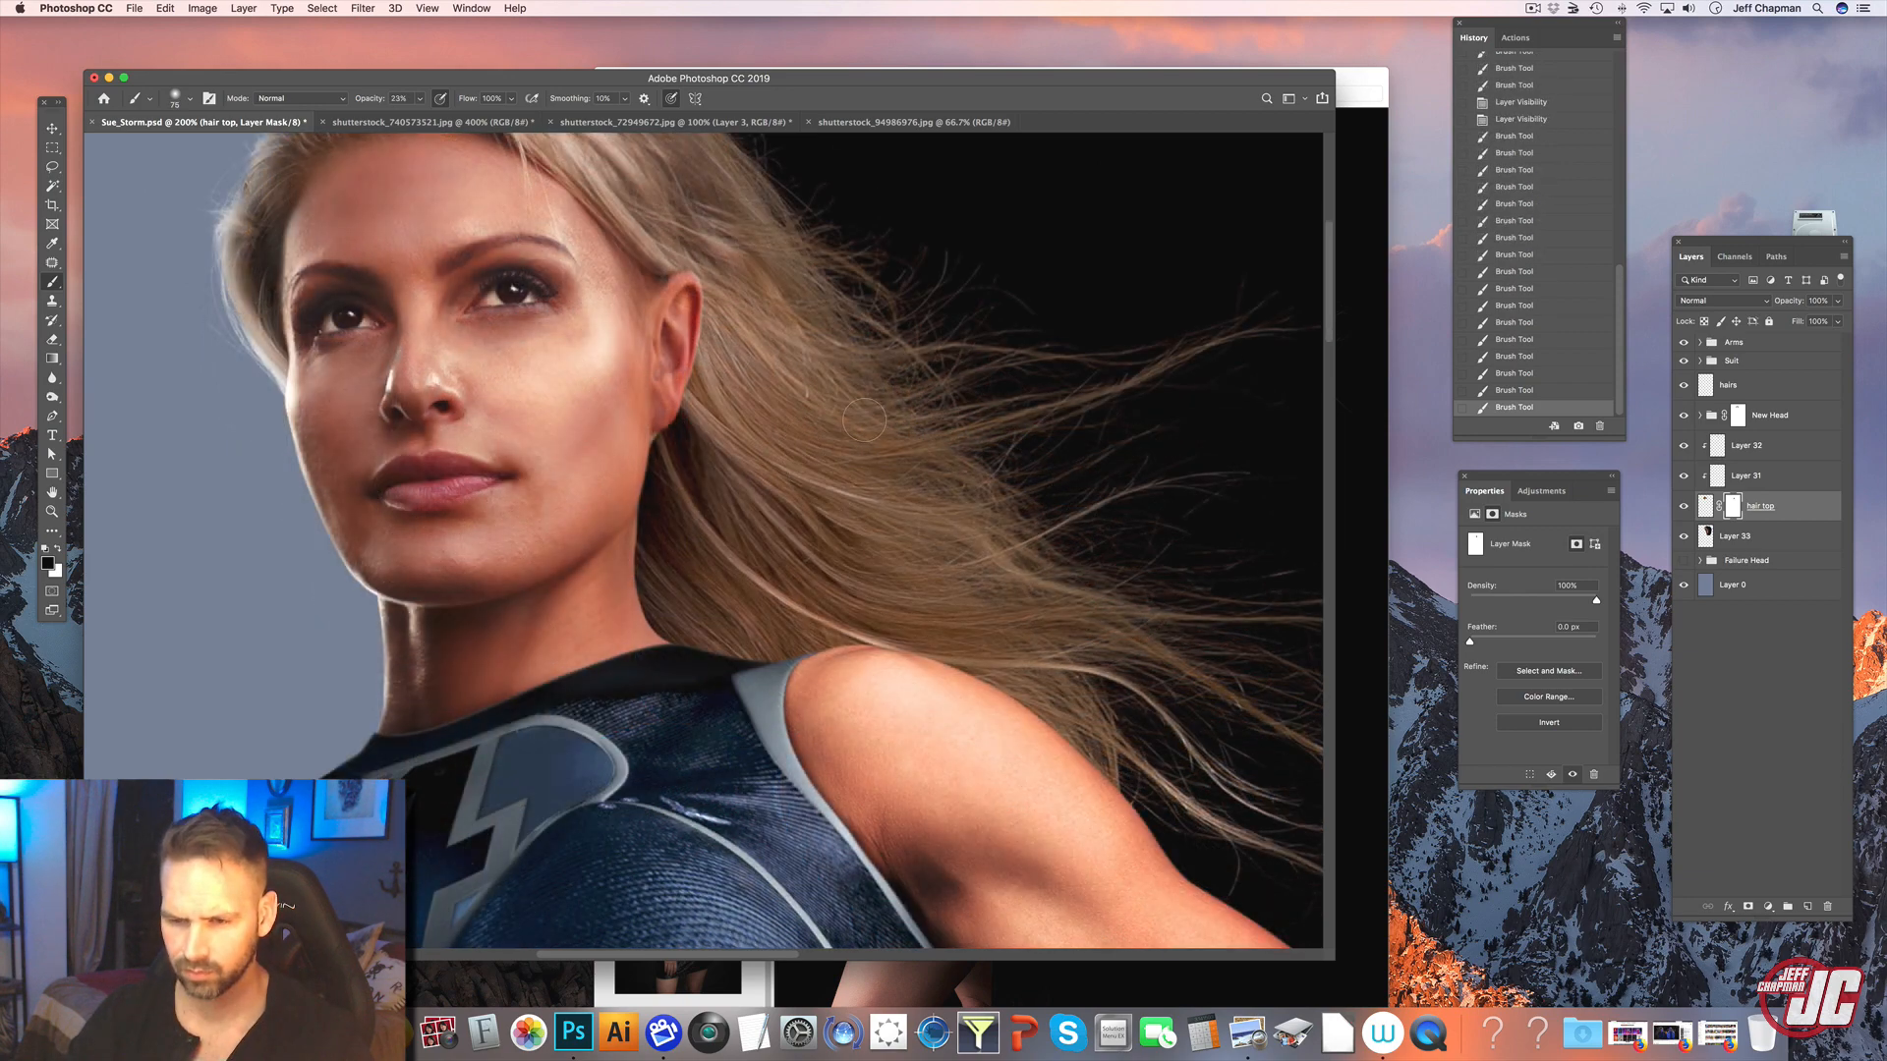
pyautogui.moveTo(865, 421); pyautogui.dragTo(879, 556)
pyautogui.moveTo(863, 469)
pyautogui.mouseDown()
pyautogui.moveTo(864, 498)
pyautogui.moveTo(794, 393)
pyautogui.moveTo(813, 552)
pyautogui.moveTo(800, 480)
pyautogui.mouseUp()
# - Finish blending the hair top mask behind the ear and start shading the hair with the Burn tool on midtones at 15% exposure
pyautogui.moveTo(660, 273); pyautogui.dragTo(812, 404)
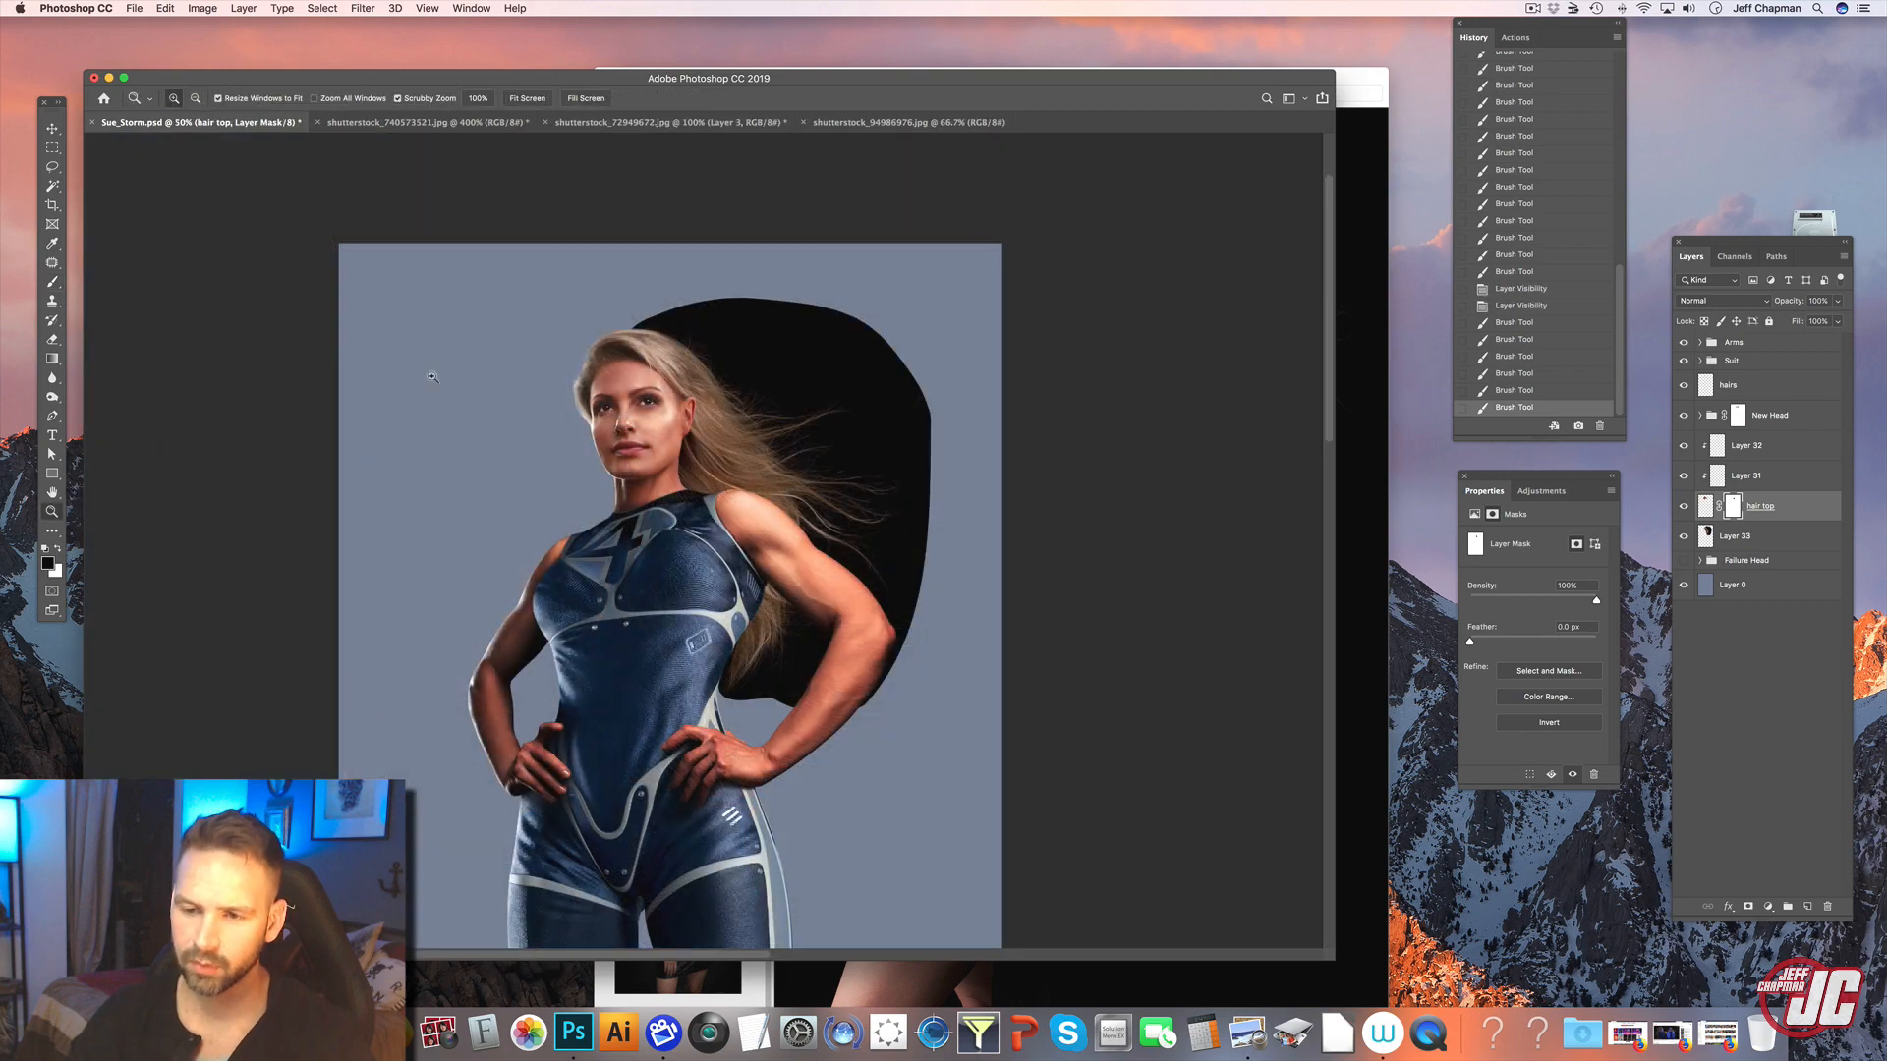
pyautogui.click(747, 487)
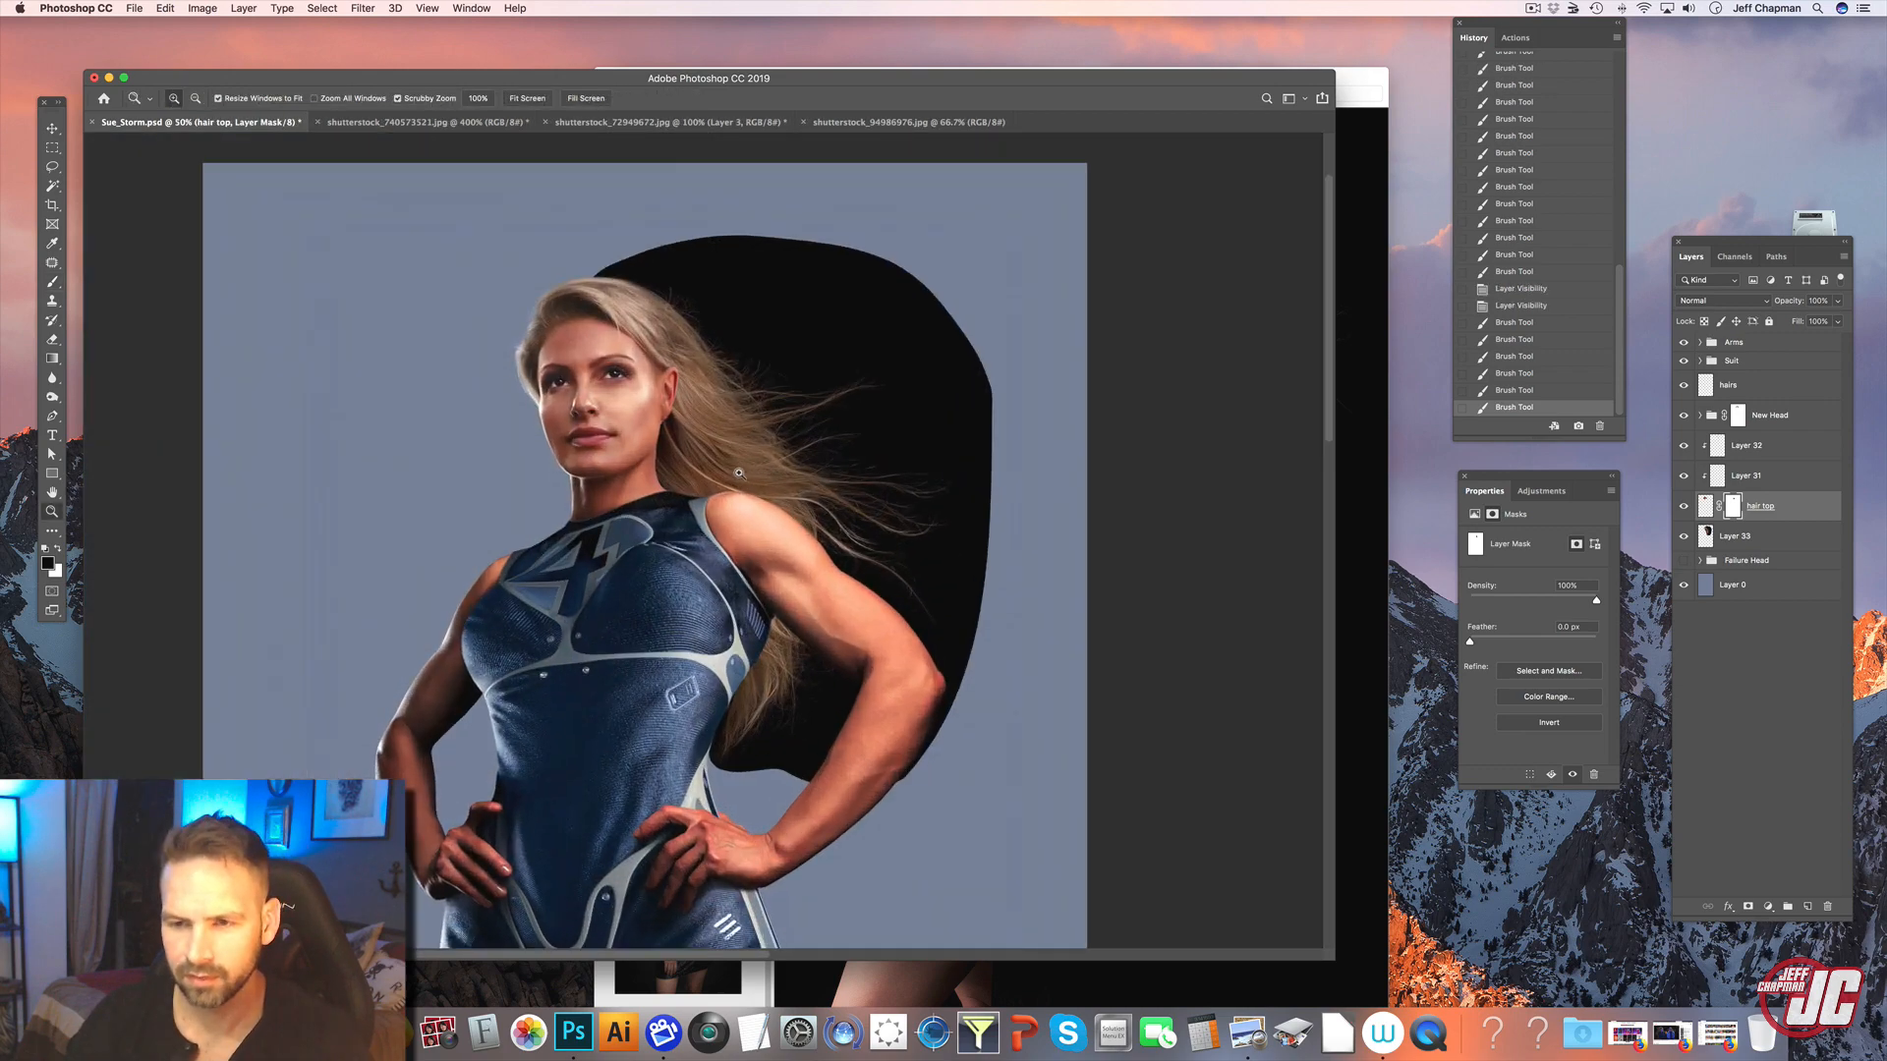
pyautogui.click(746, 487)
pyautogui.click(747, 487)
pyautogui.moveTo(652, 354); pyautogui.dragTo(731, 599)
pyautogui.click(53, 396)
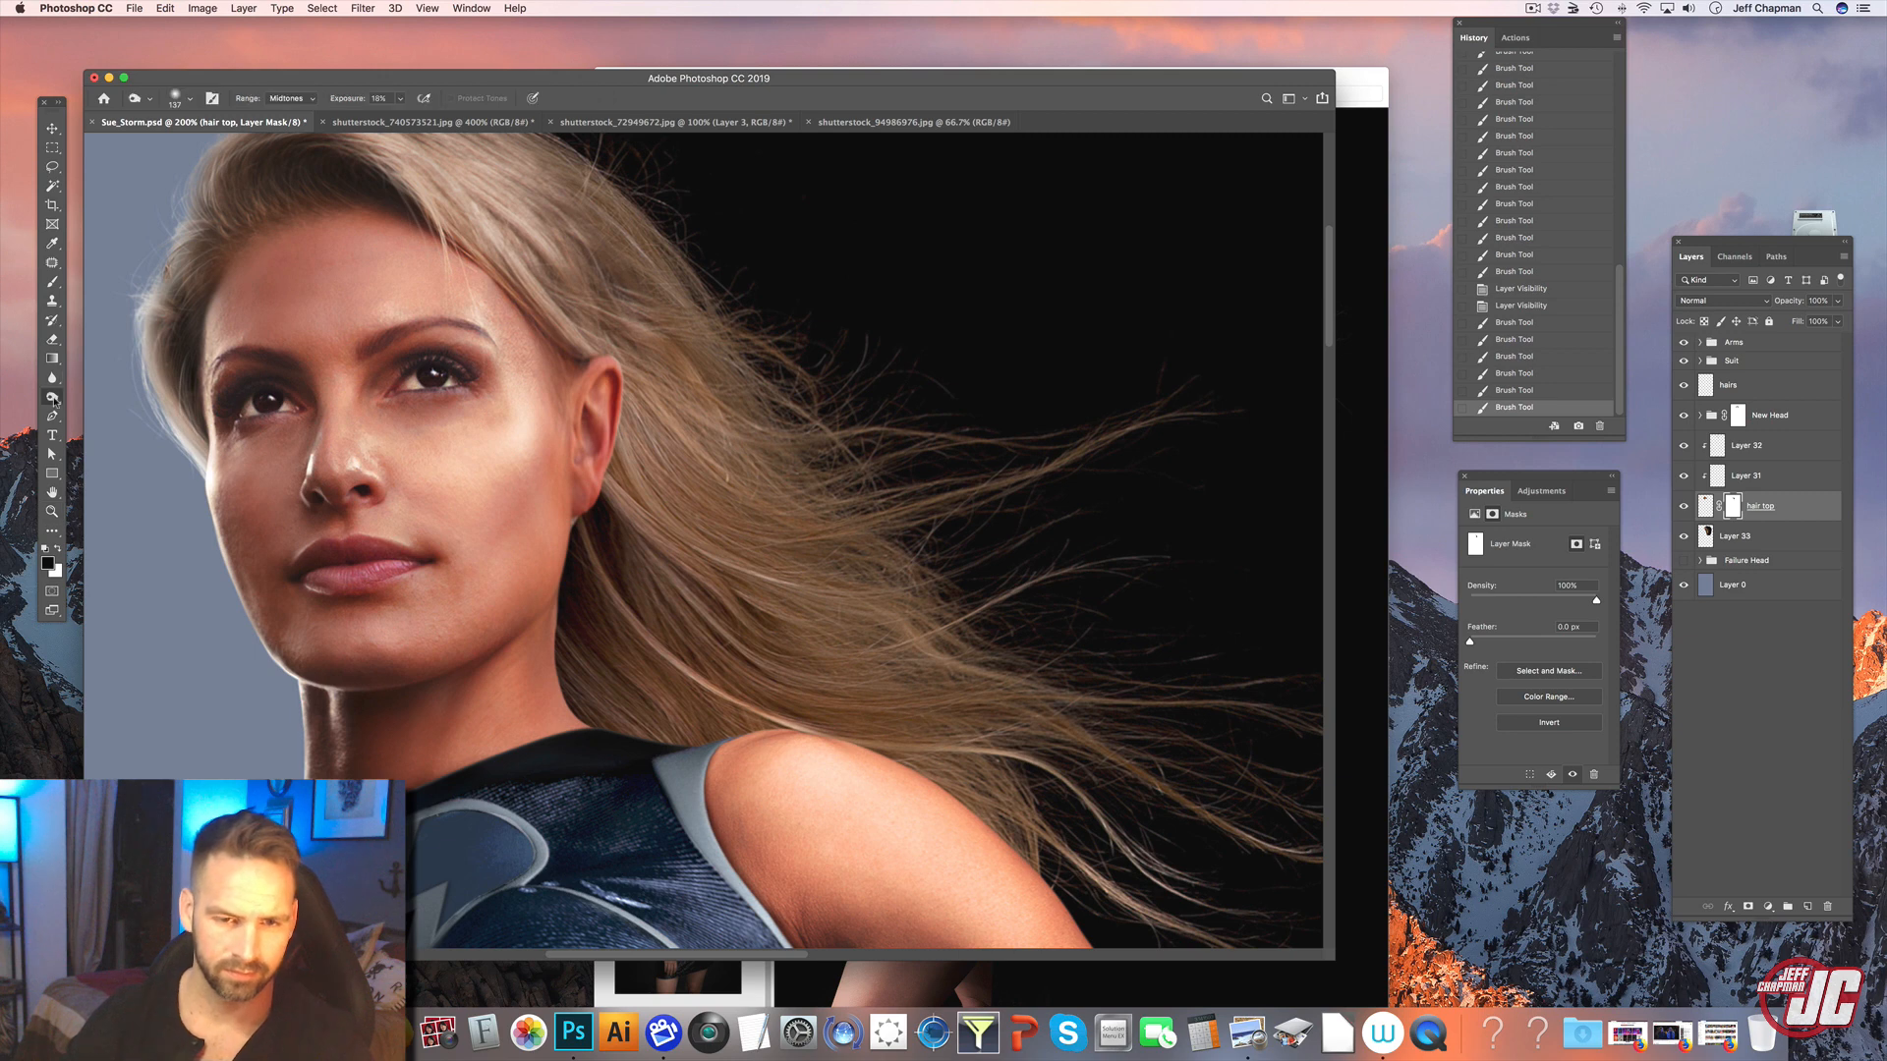
pyautogui.rightClick(725, 355)
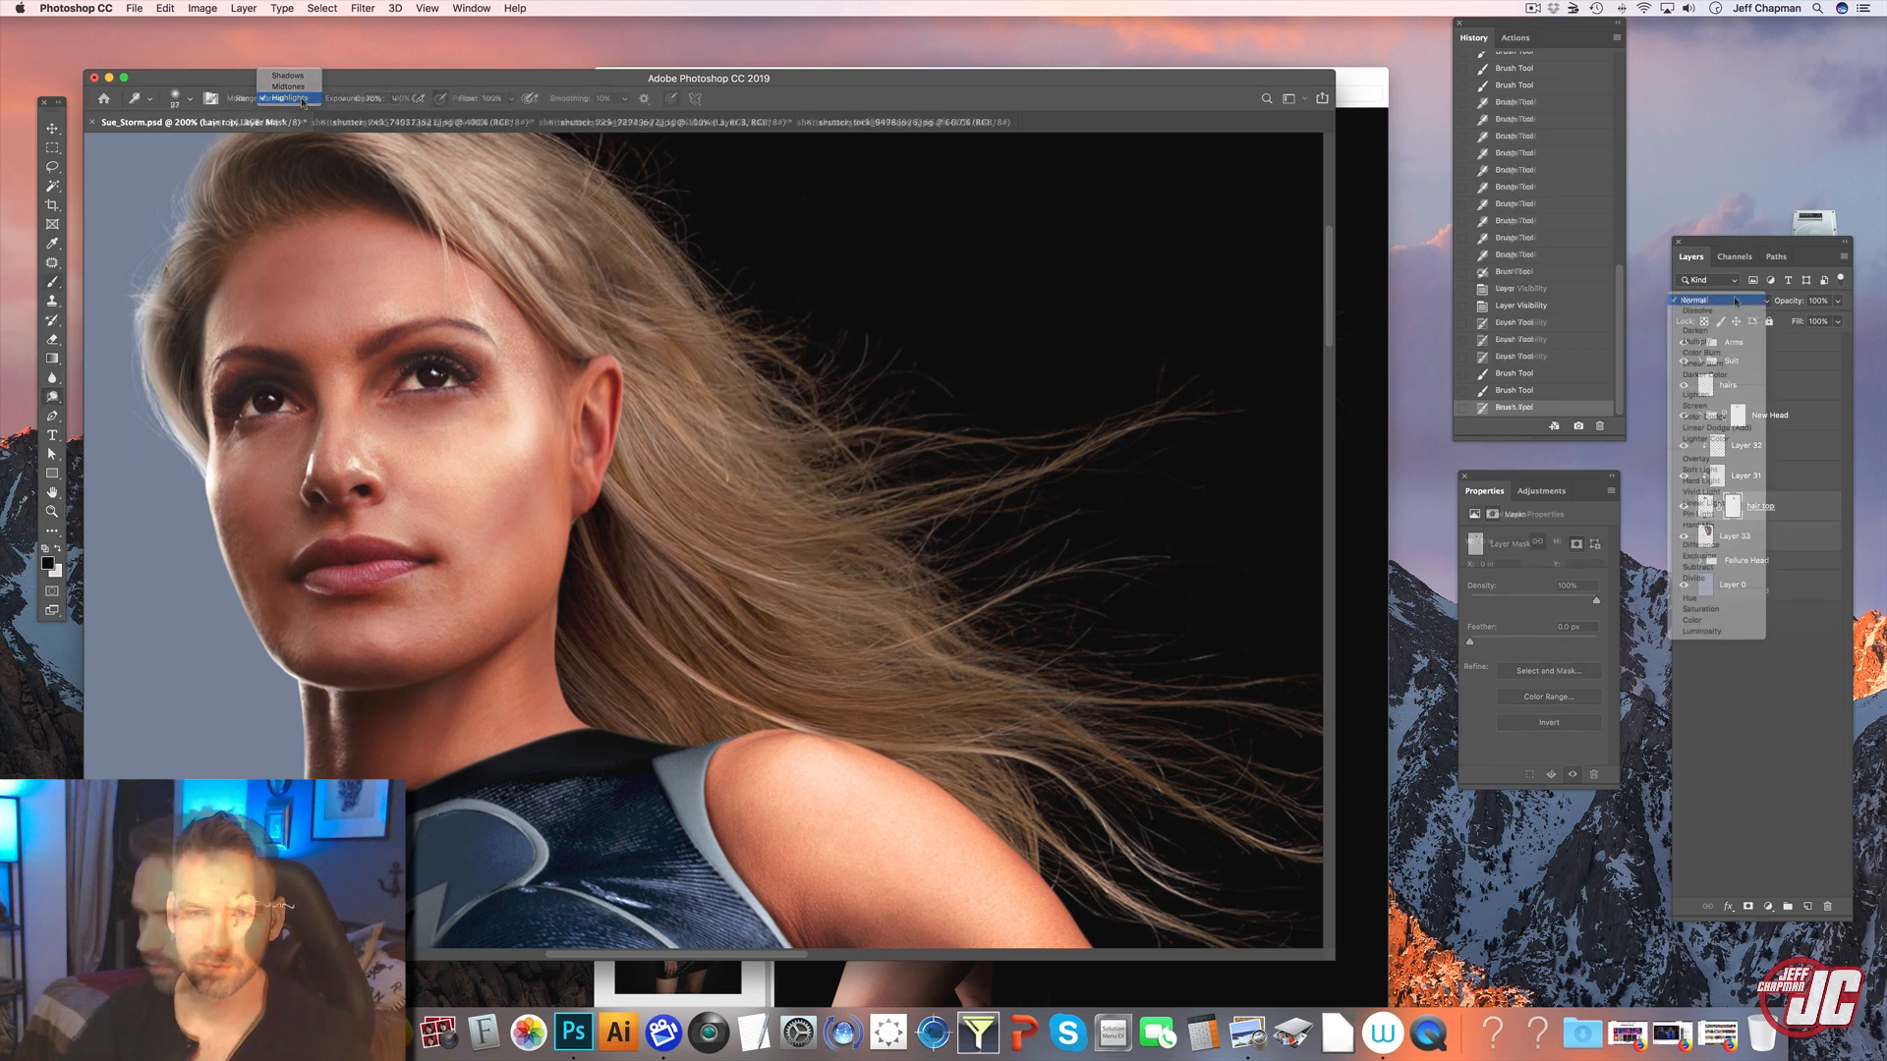
# - Set Layer 34 to Soft Light and paint soft shading over the long hair behind the ear and neck
pyautogui.click(1719, 300)
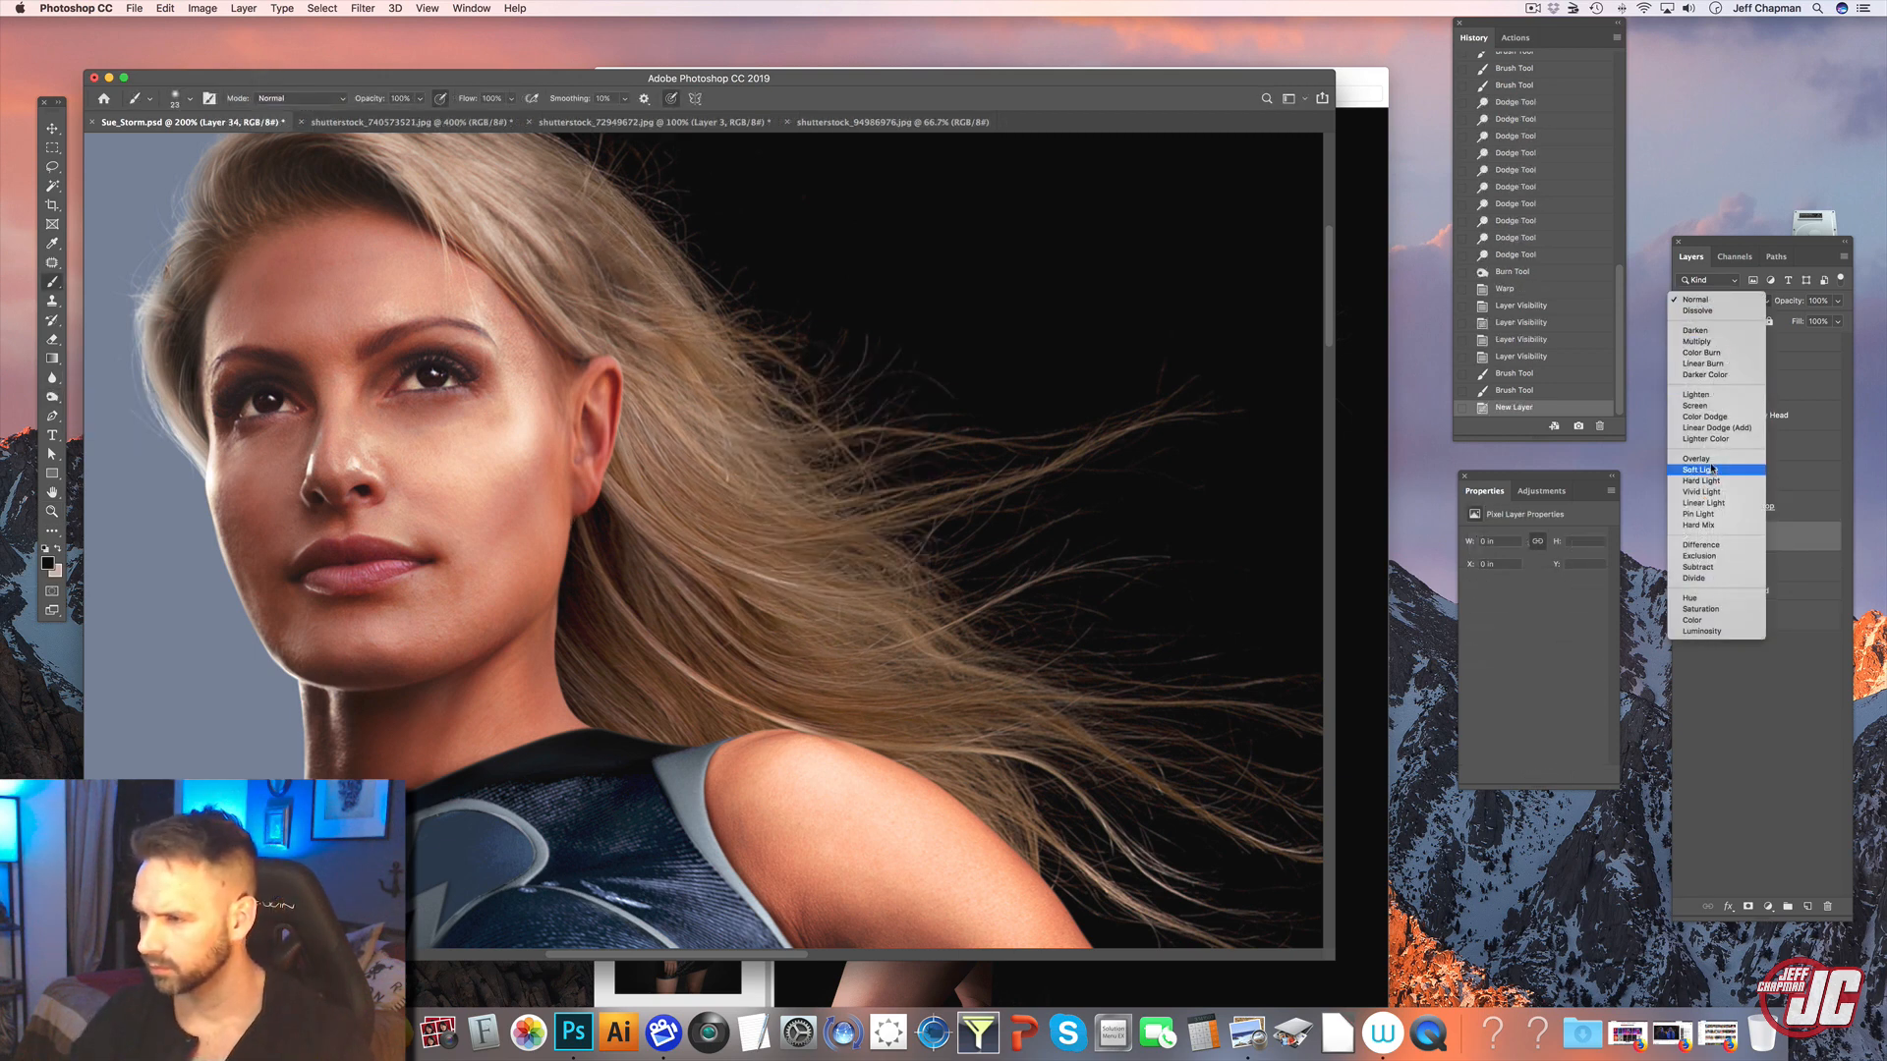
pyautogui.click(1713, 470)
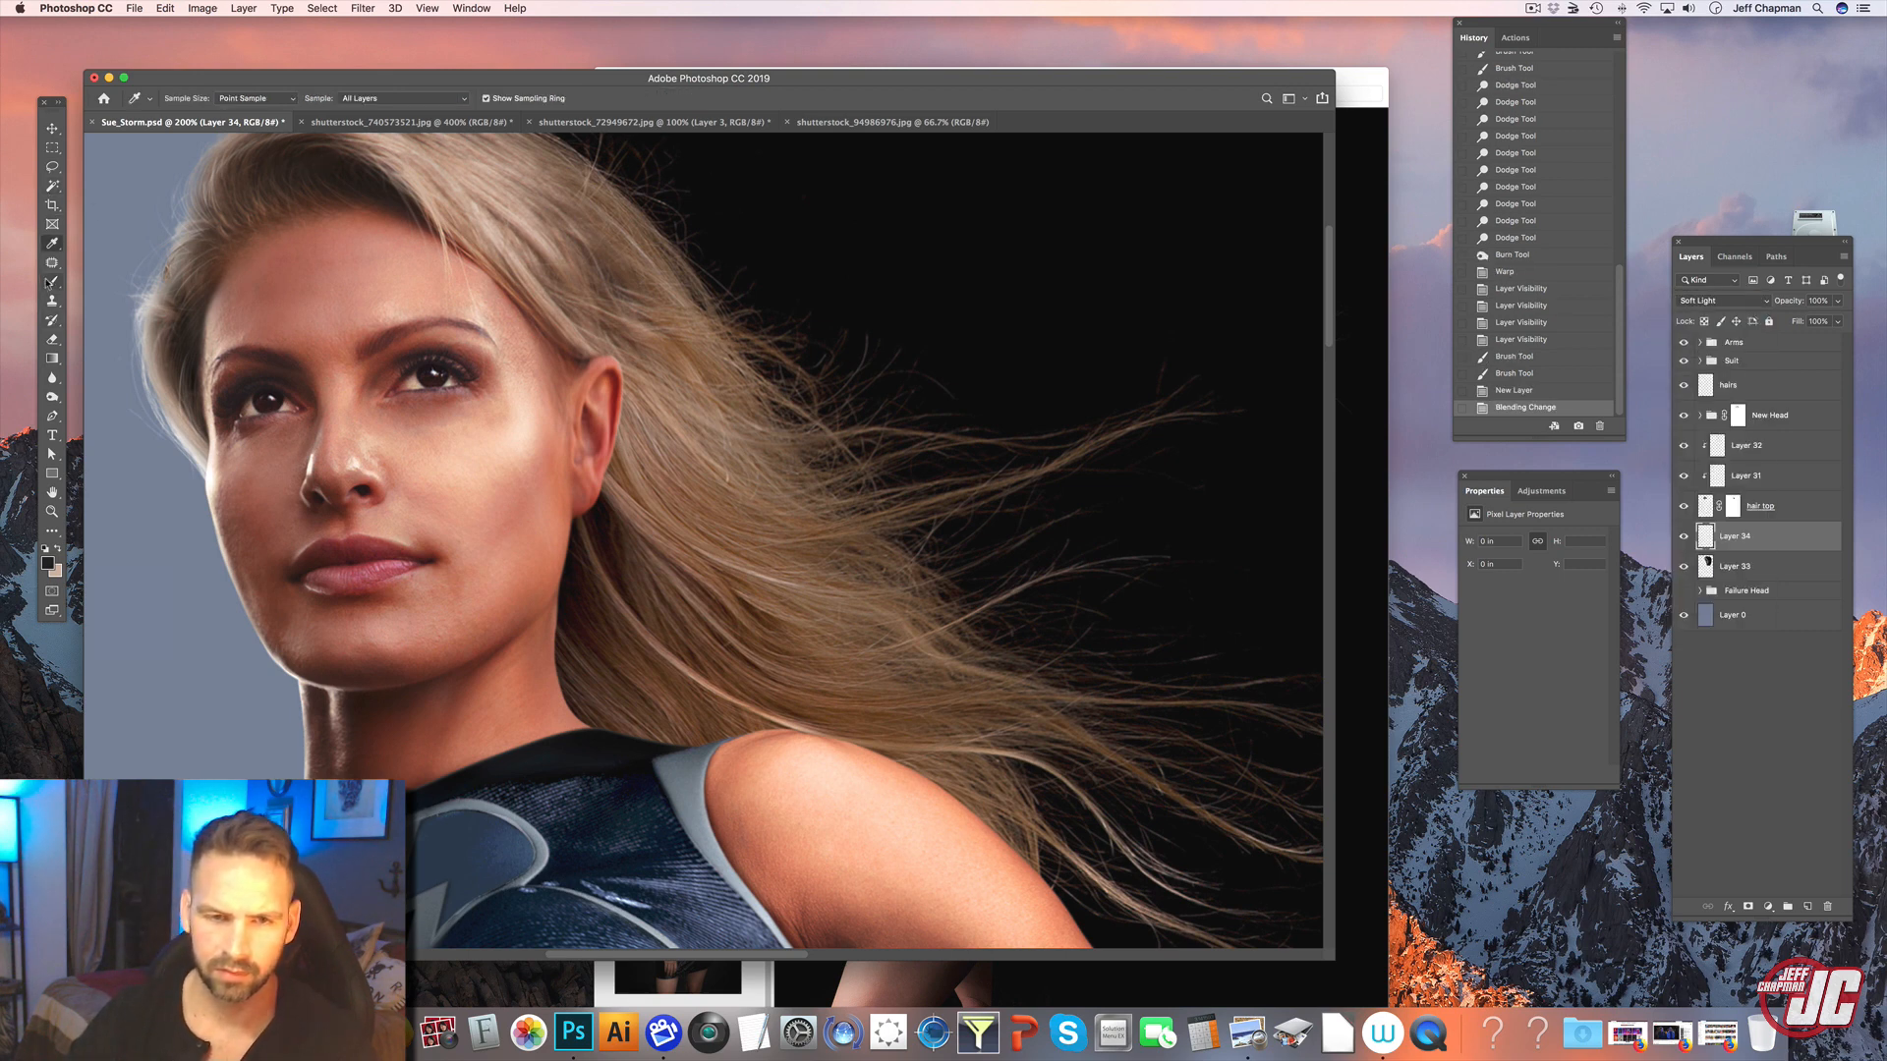
pyautogui.rightClick(698, 422)
pyautogui.click(840, 459)
pyautogui.moveTo(637, 587)
pyautogui.mouseDown()
pyautogui.moveTo(683, 791)
pyautogui.moveTo(778, 796)
pyautogui.moveTo(834, 828)
pyautogui.moveTo(556, 796)
pyautogui.moveTo(518, 617)
pyautogui.moveTo(723, 600)
pyautogui.mouseUp()
pyautogui.press('e')
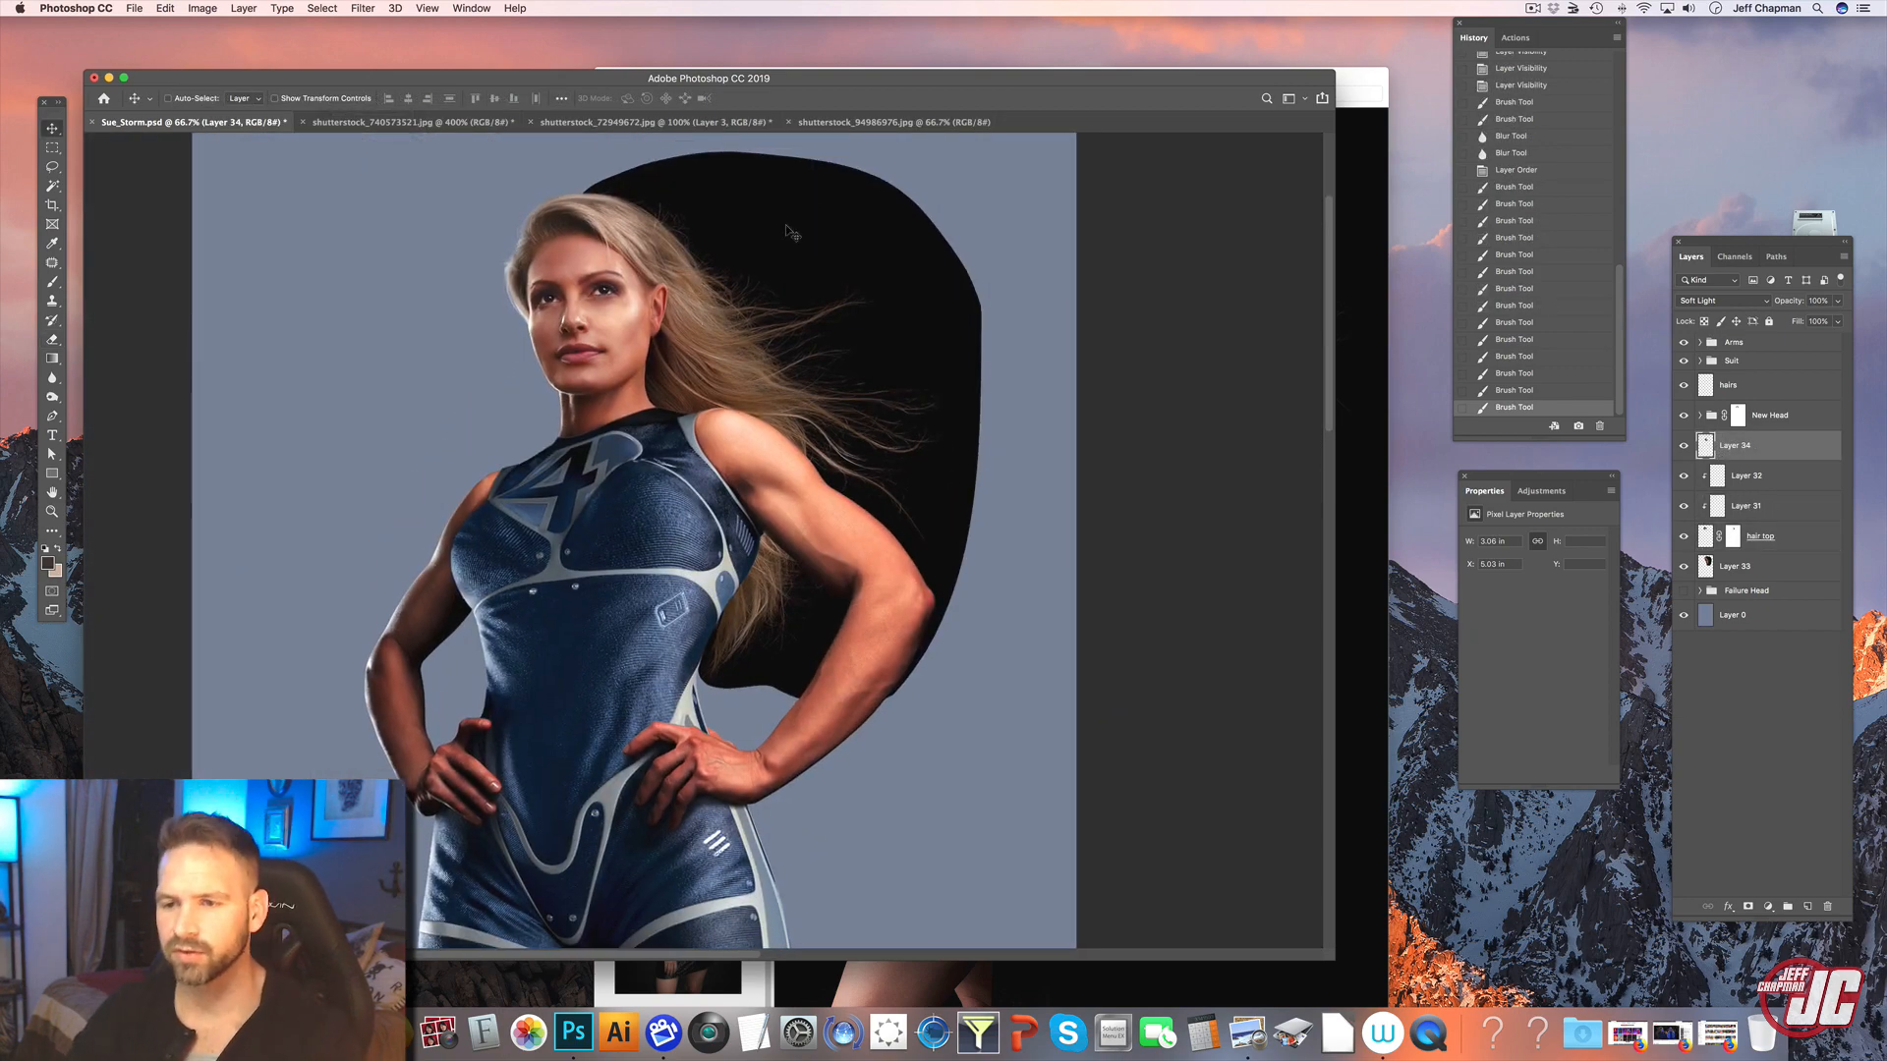
# - Isolate the stock hair by hiding every layer except Layer 33
pyautogui.click(52, 511)
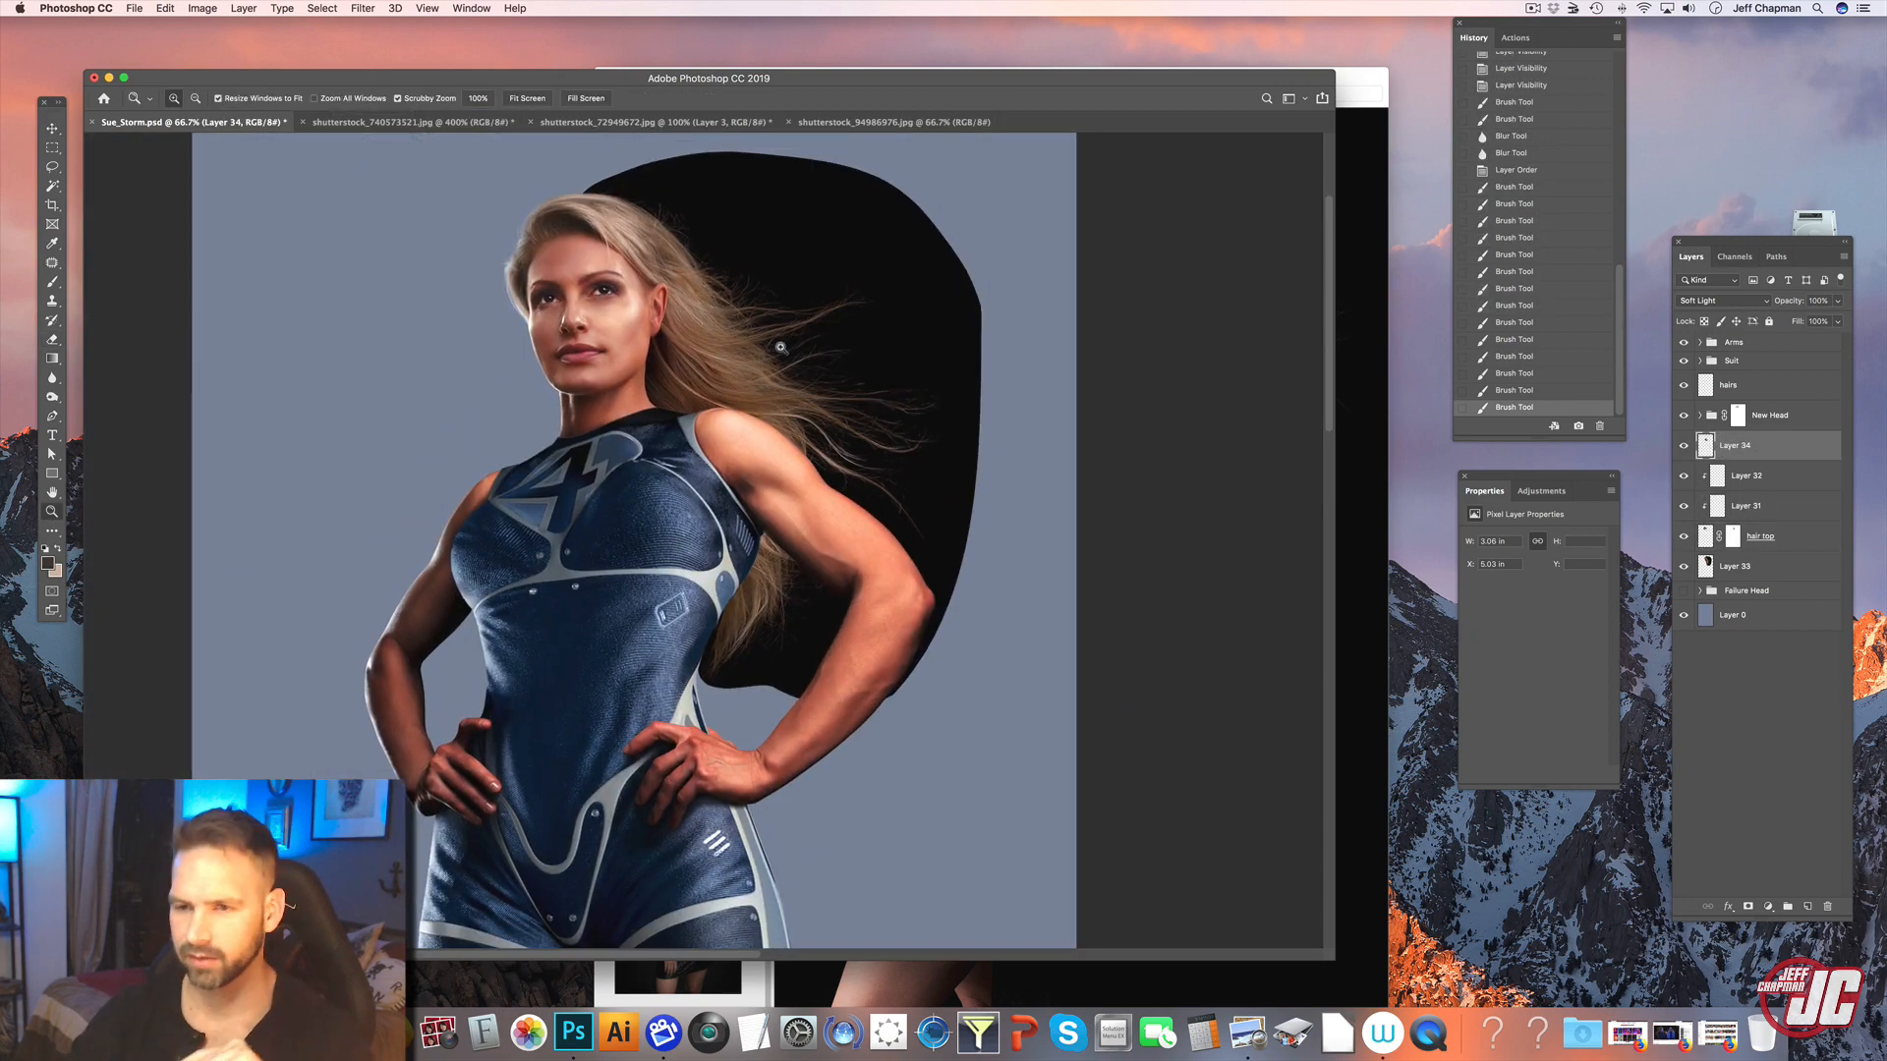
pyautogui.click(750, 355)
pyautogui.click(52, 129)
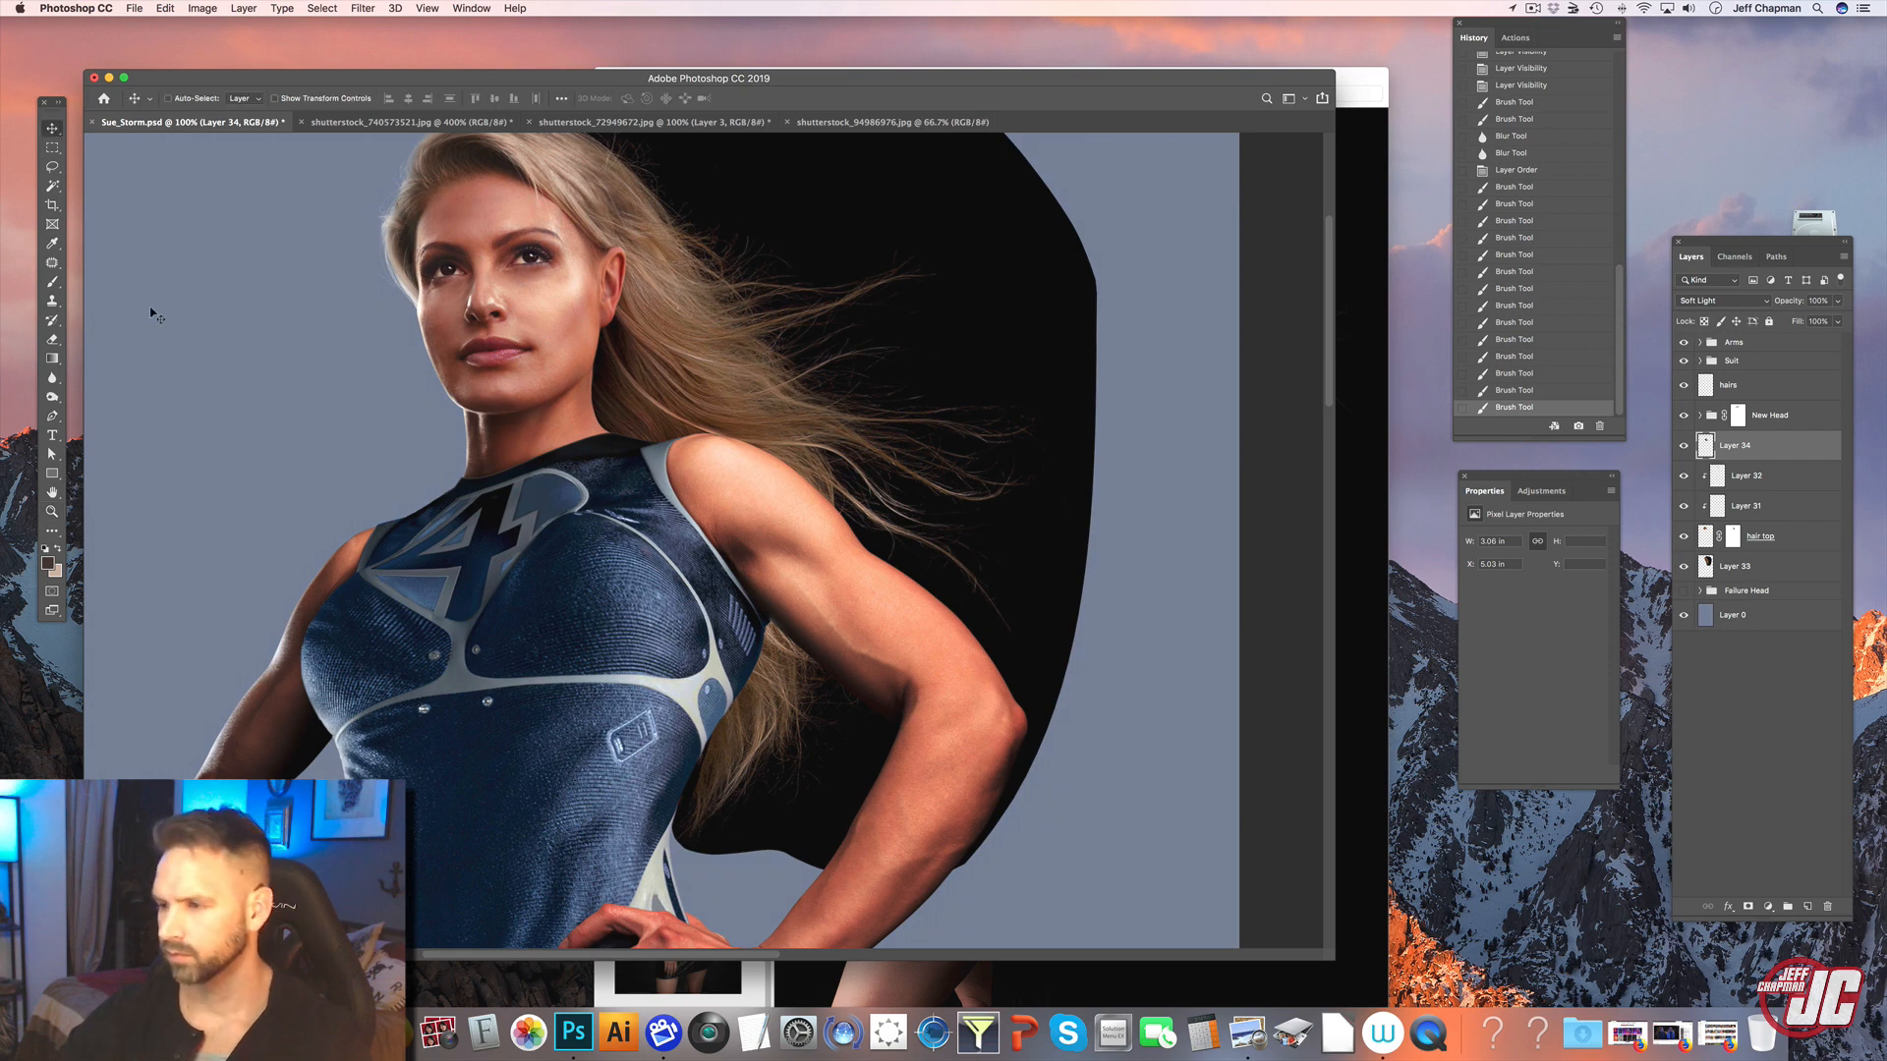
pyautogui.click(1793, 548)
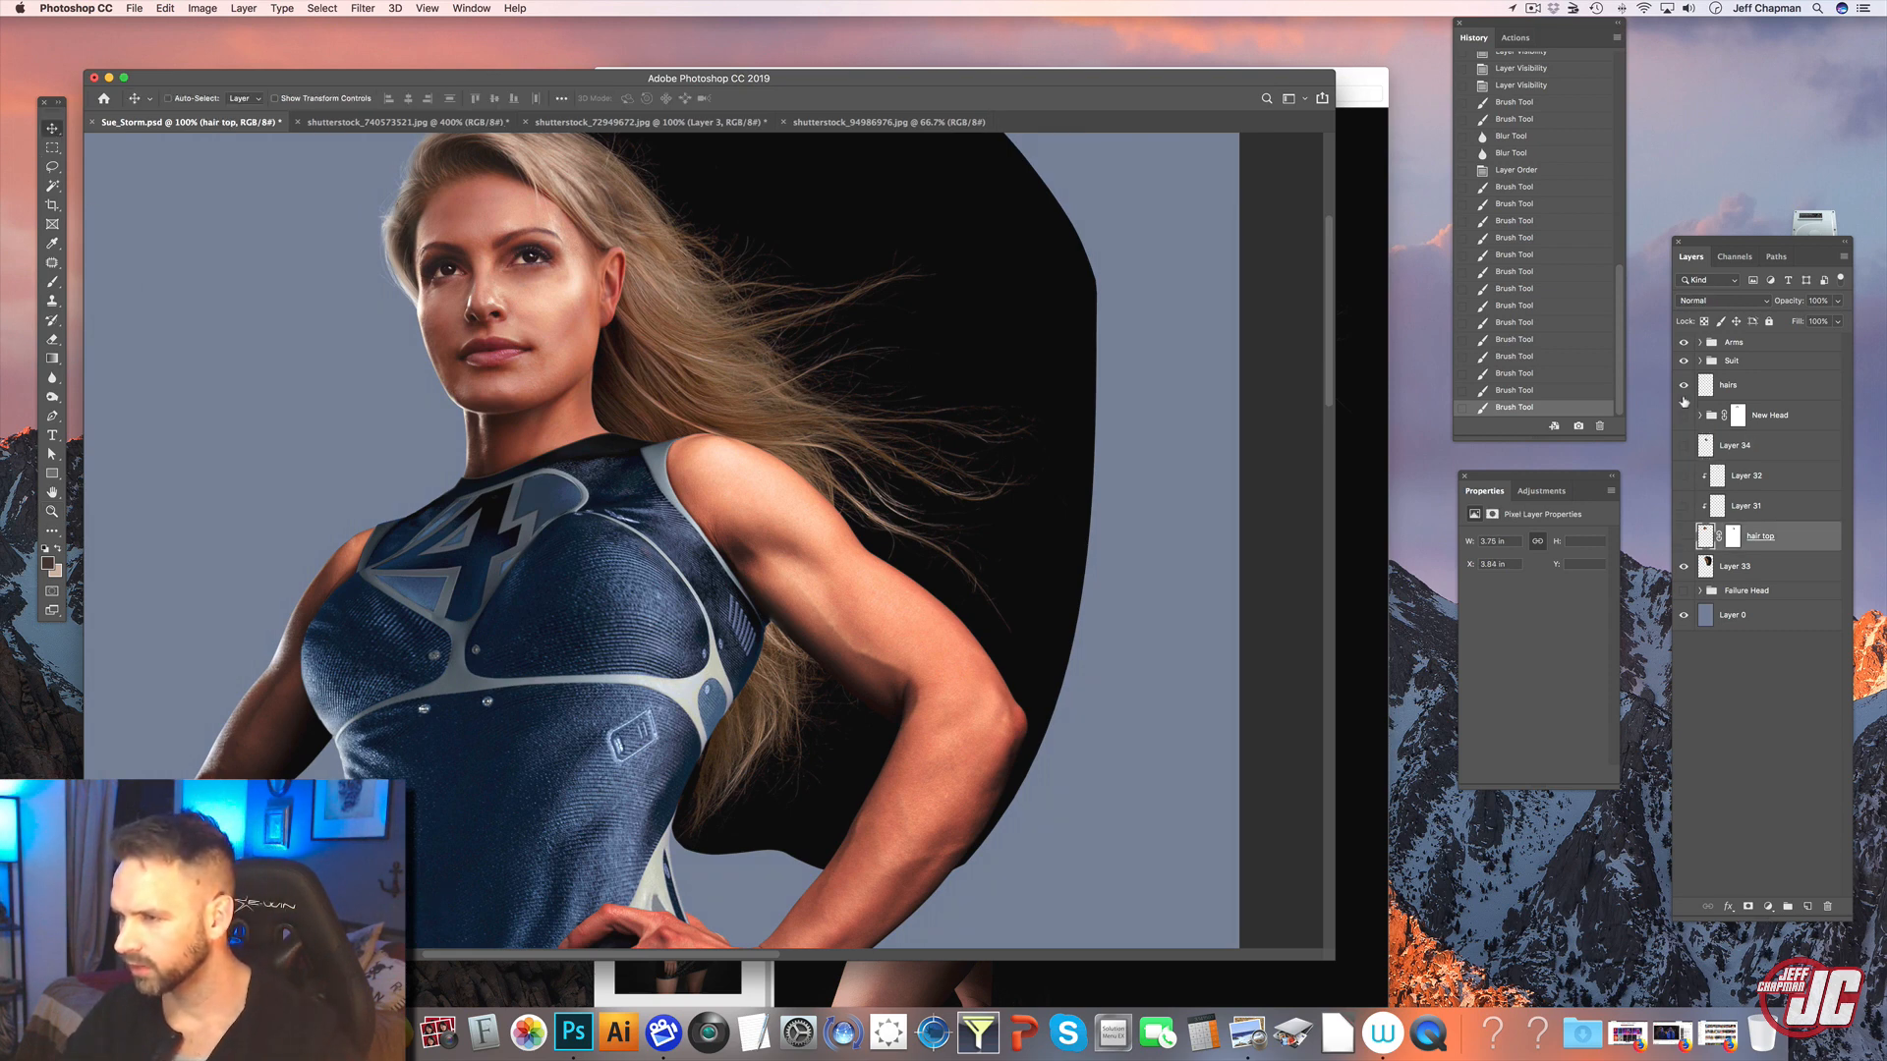
pyautogui.click(1684, 344)
pyautogui.click(1683, 615)
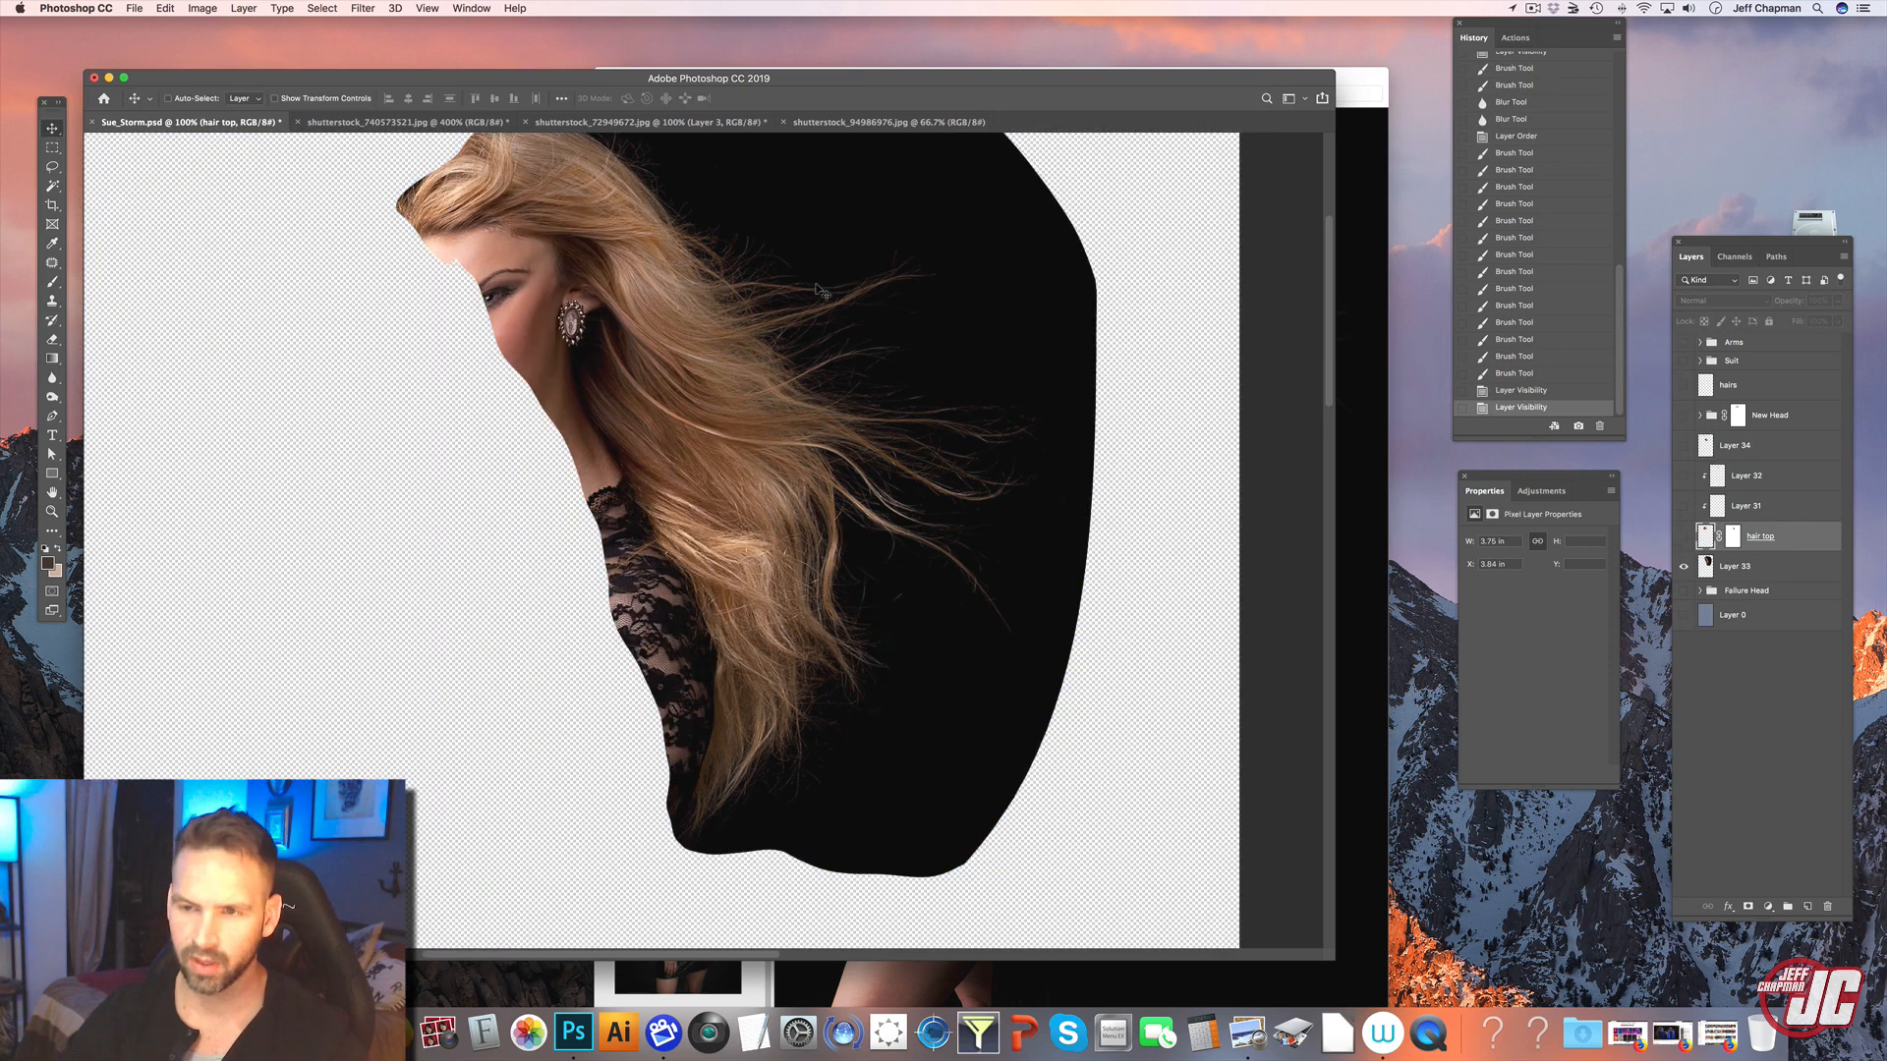
pyautogui.scroll(3, 800, 404)
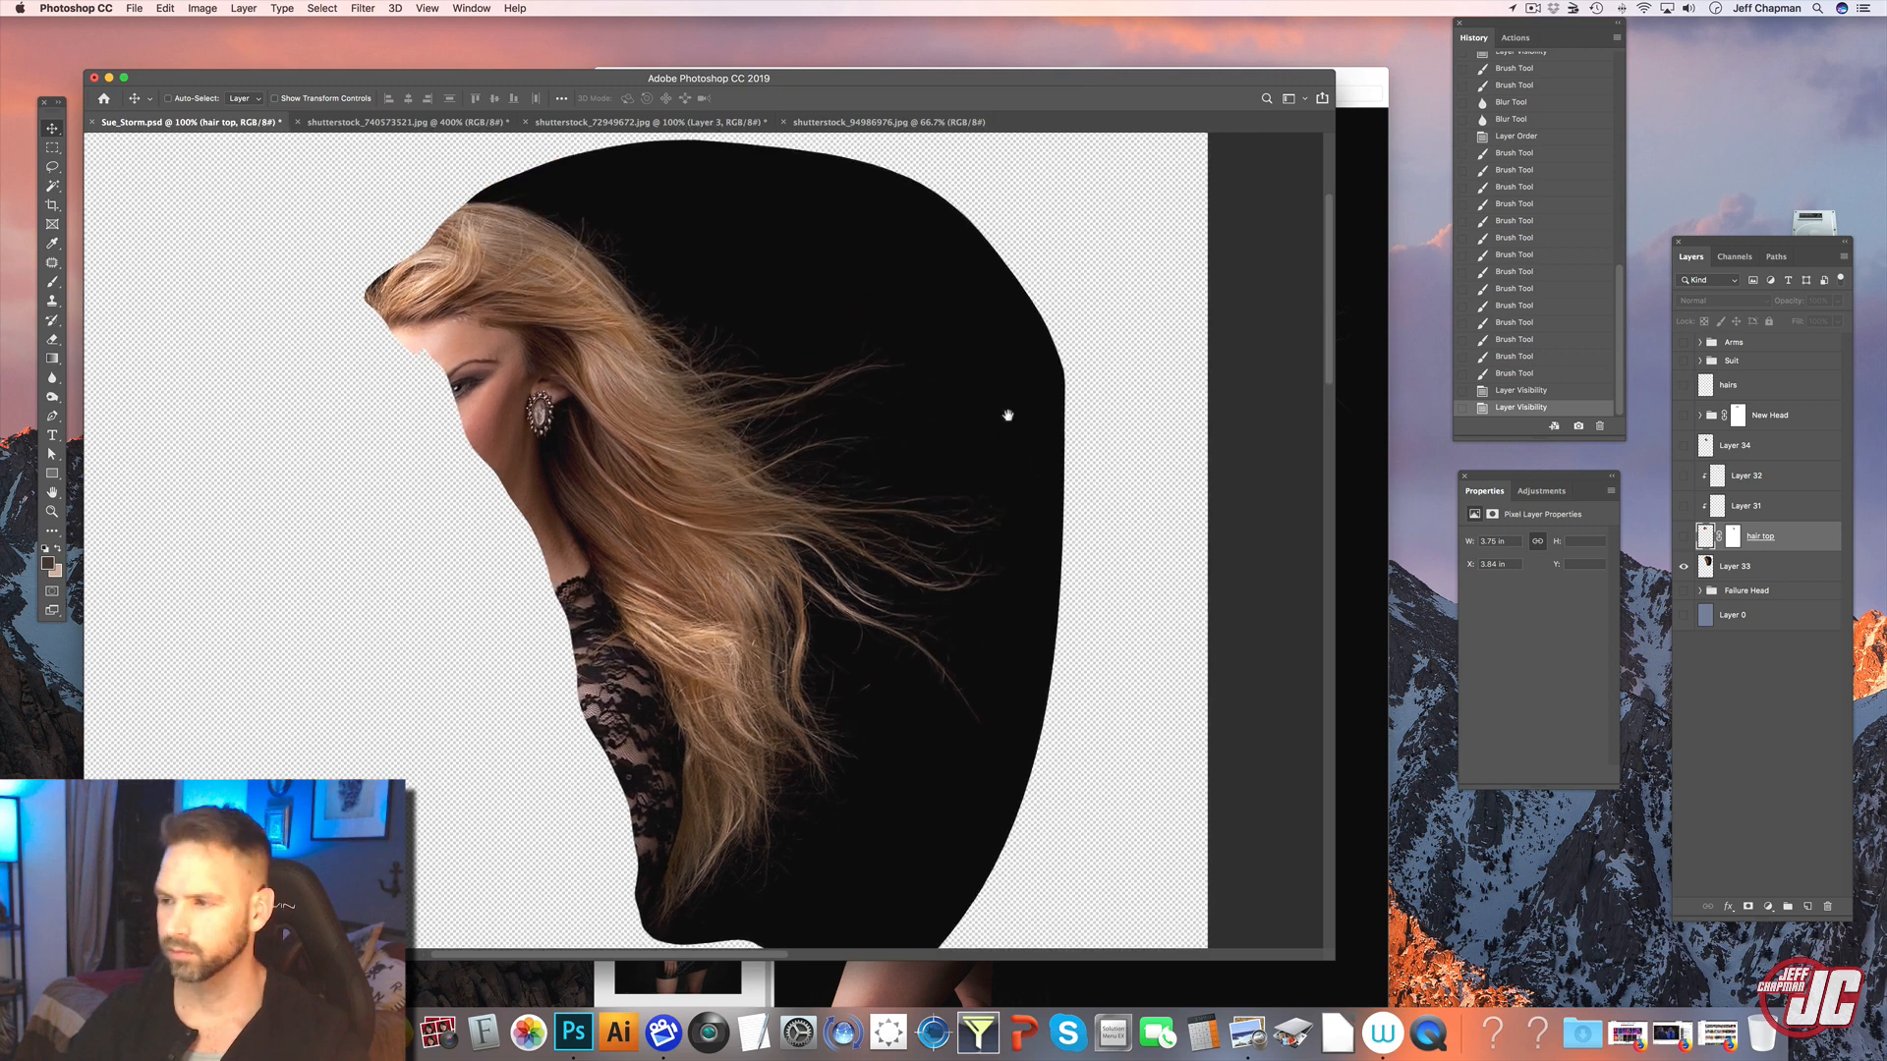
# - Duplicate the Red channel of the isolated hair
pyautogui.click(1735, 257)
pyautogui.click(1784, 312)
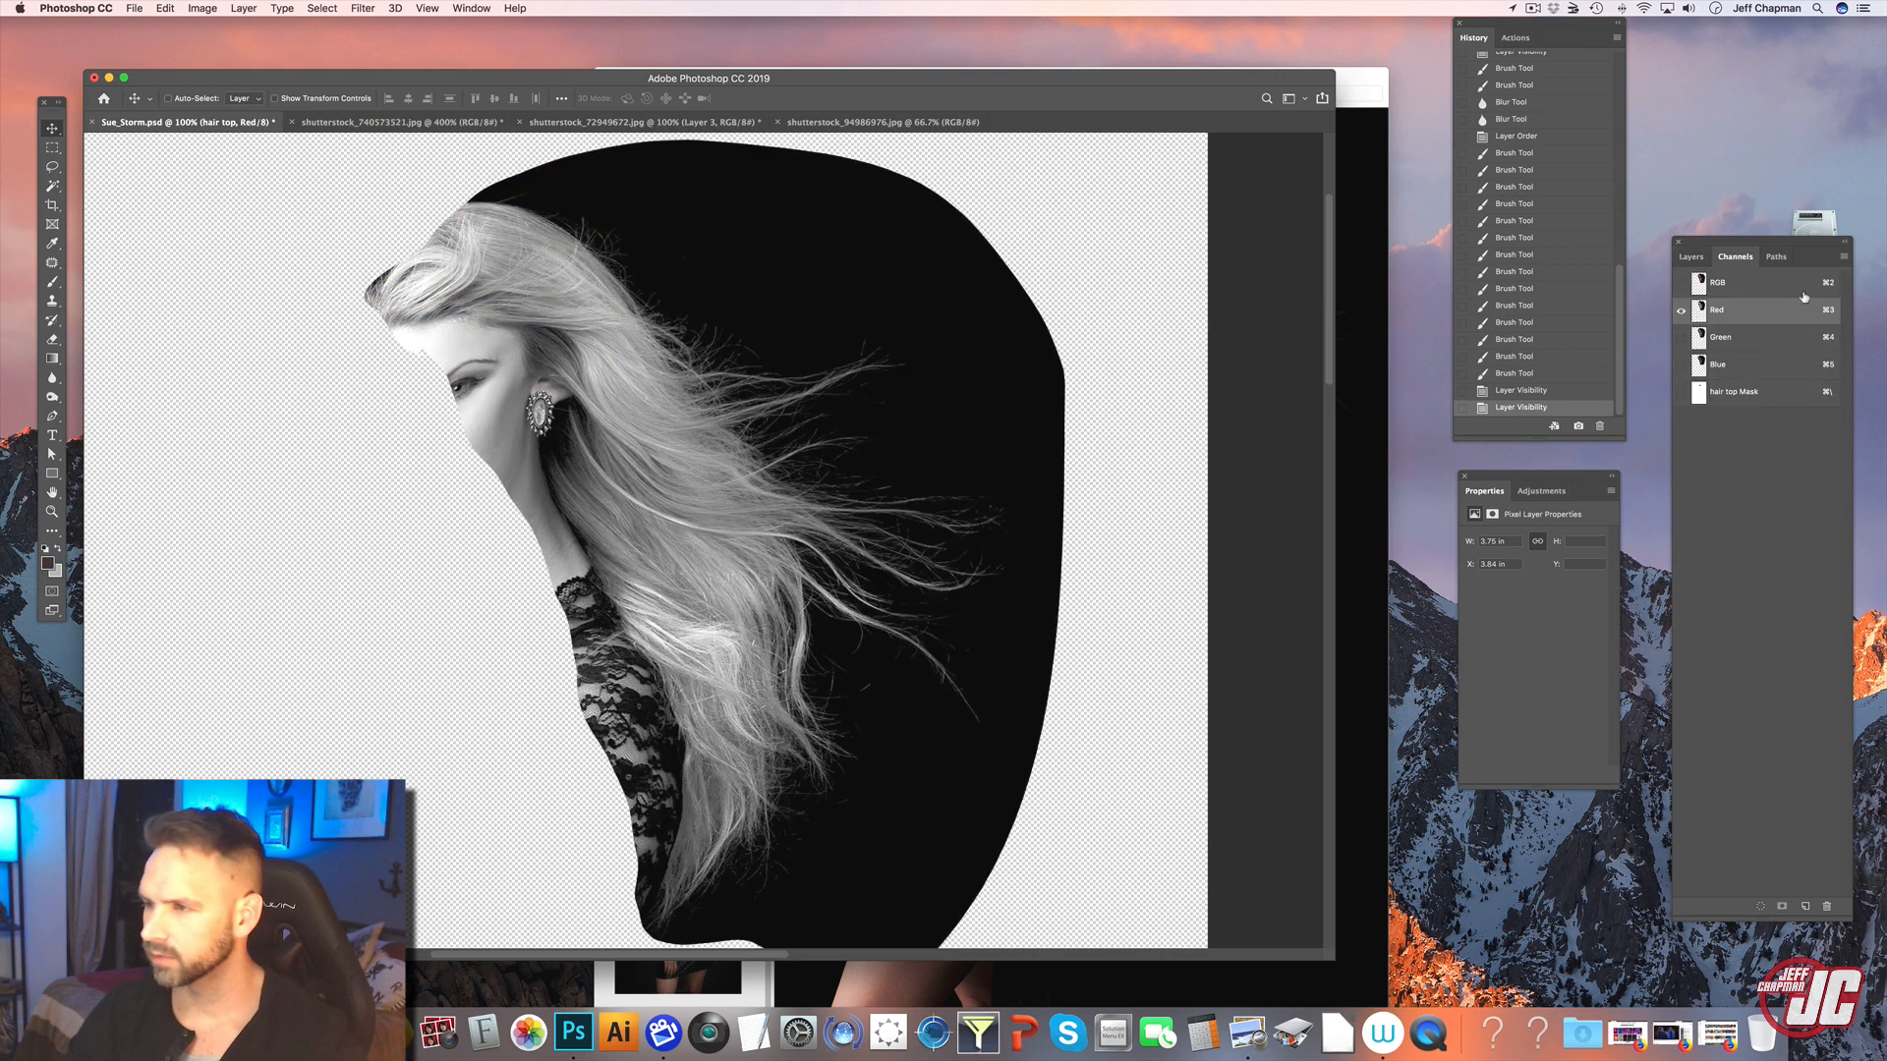
pyautogui.moveTo(1786, 315); pyautogui.dragTo(1805, 905)
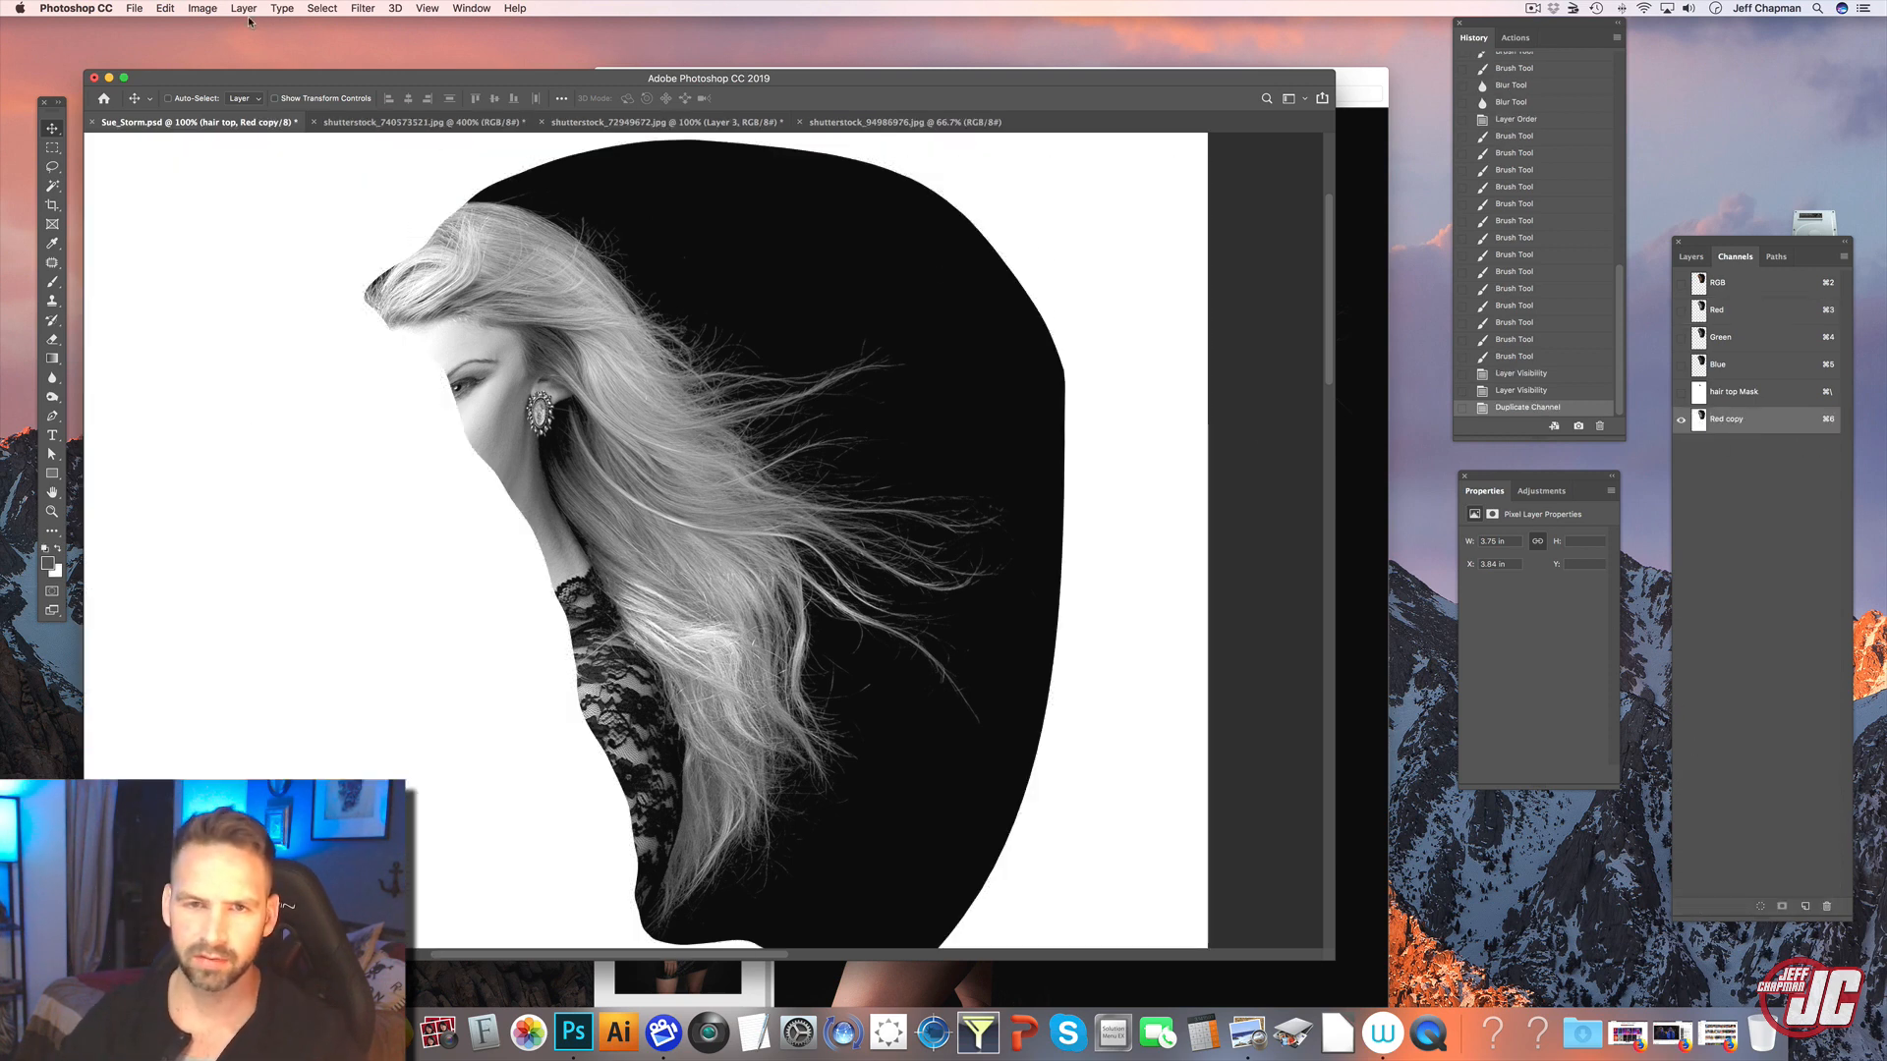
# - Apply Levels to the Red copy channel, strongly lowering the white input level to turn the hair strands white
pyautogui.click(202, 7)
pyautogui.moveTo(255, 48)
pyautogui.click(383, 62)
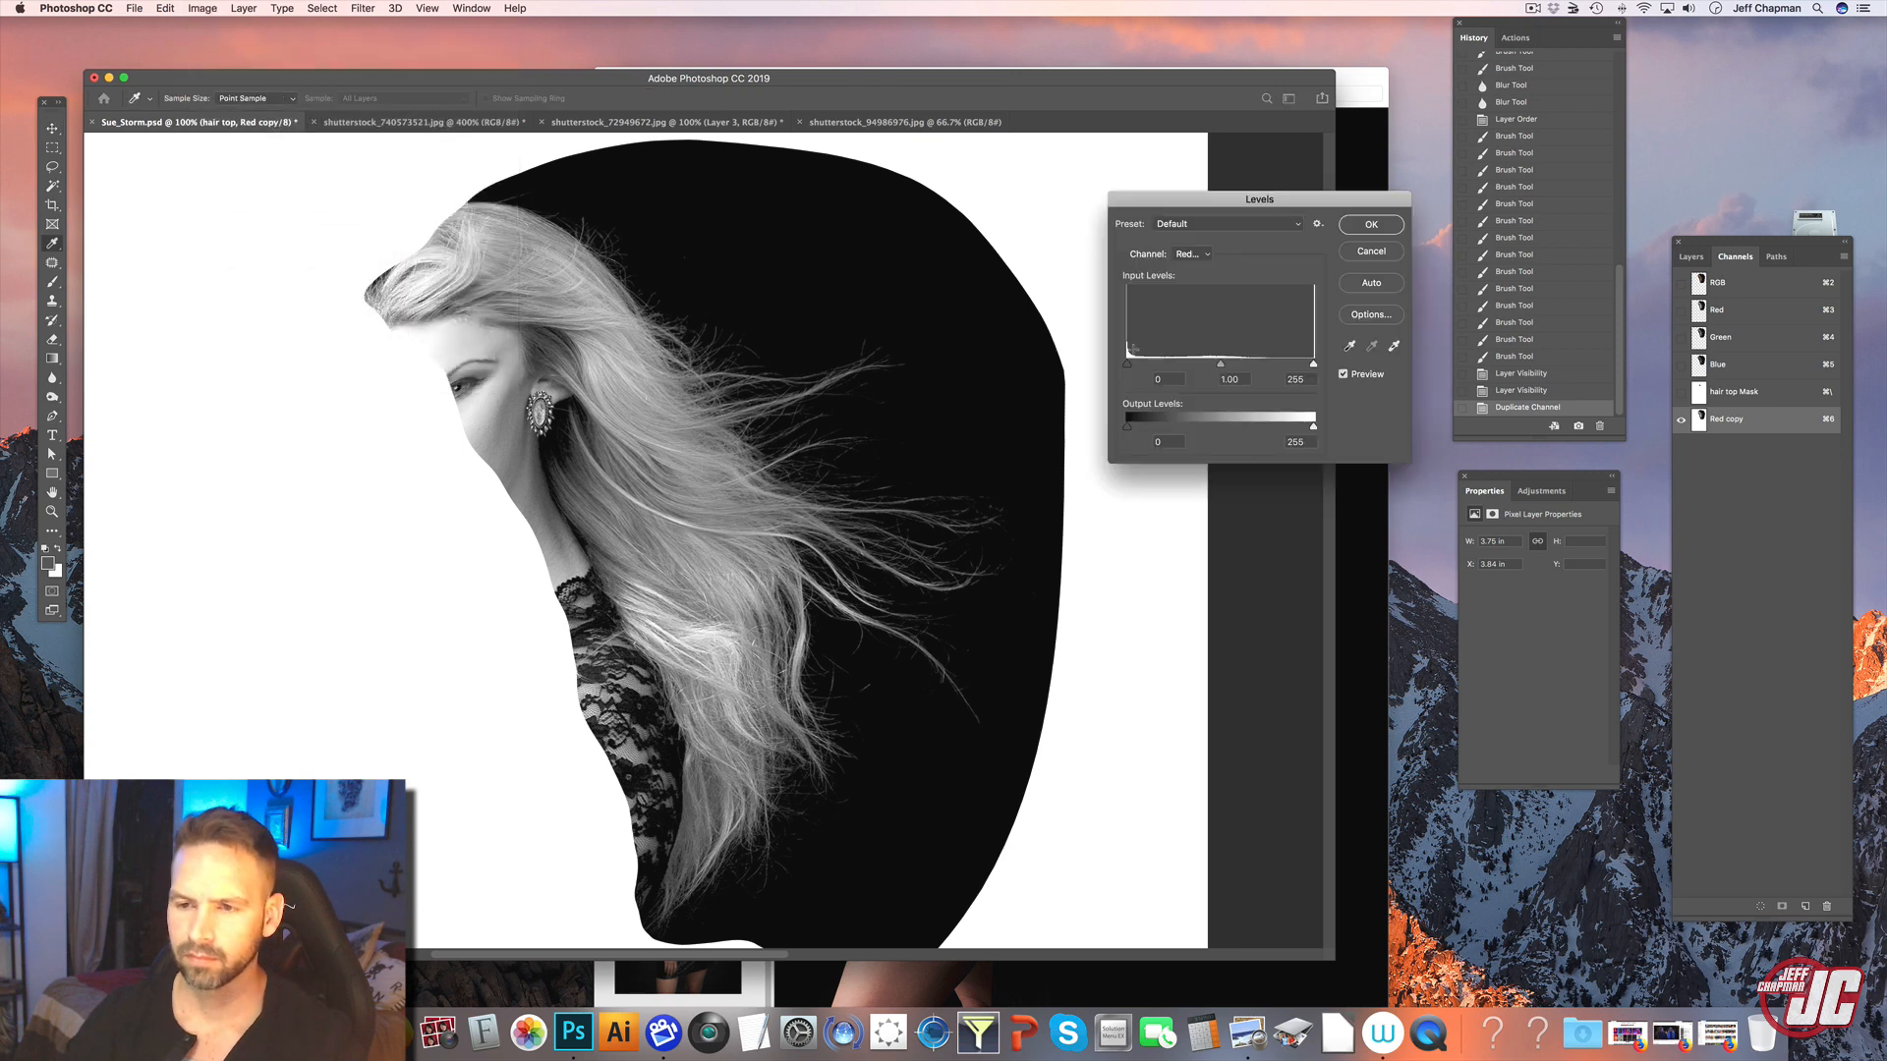
pyautogui.moveTo(1310, 366); pyautogui.dragTo(1136, 365)
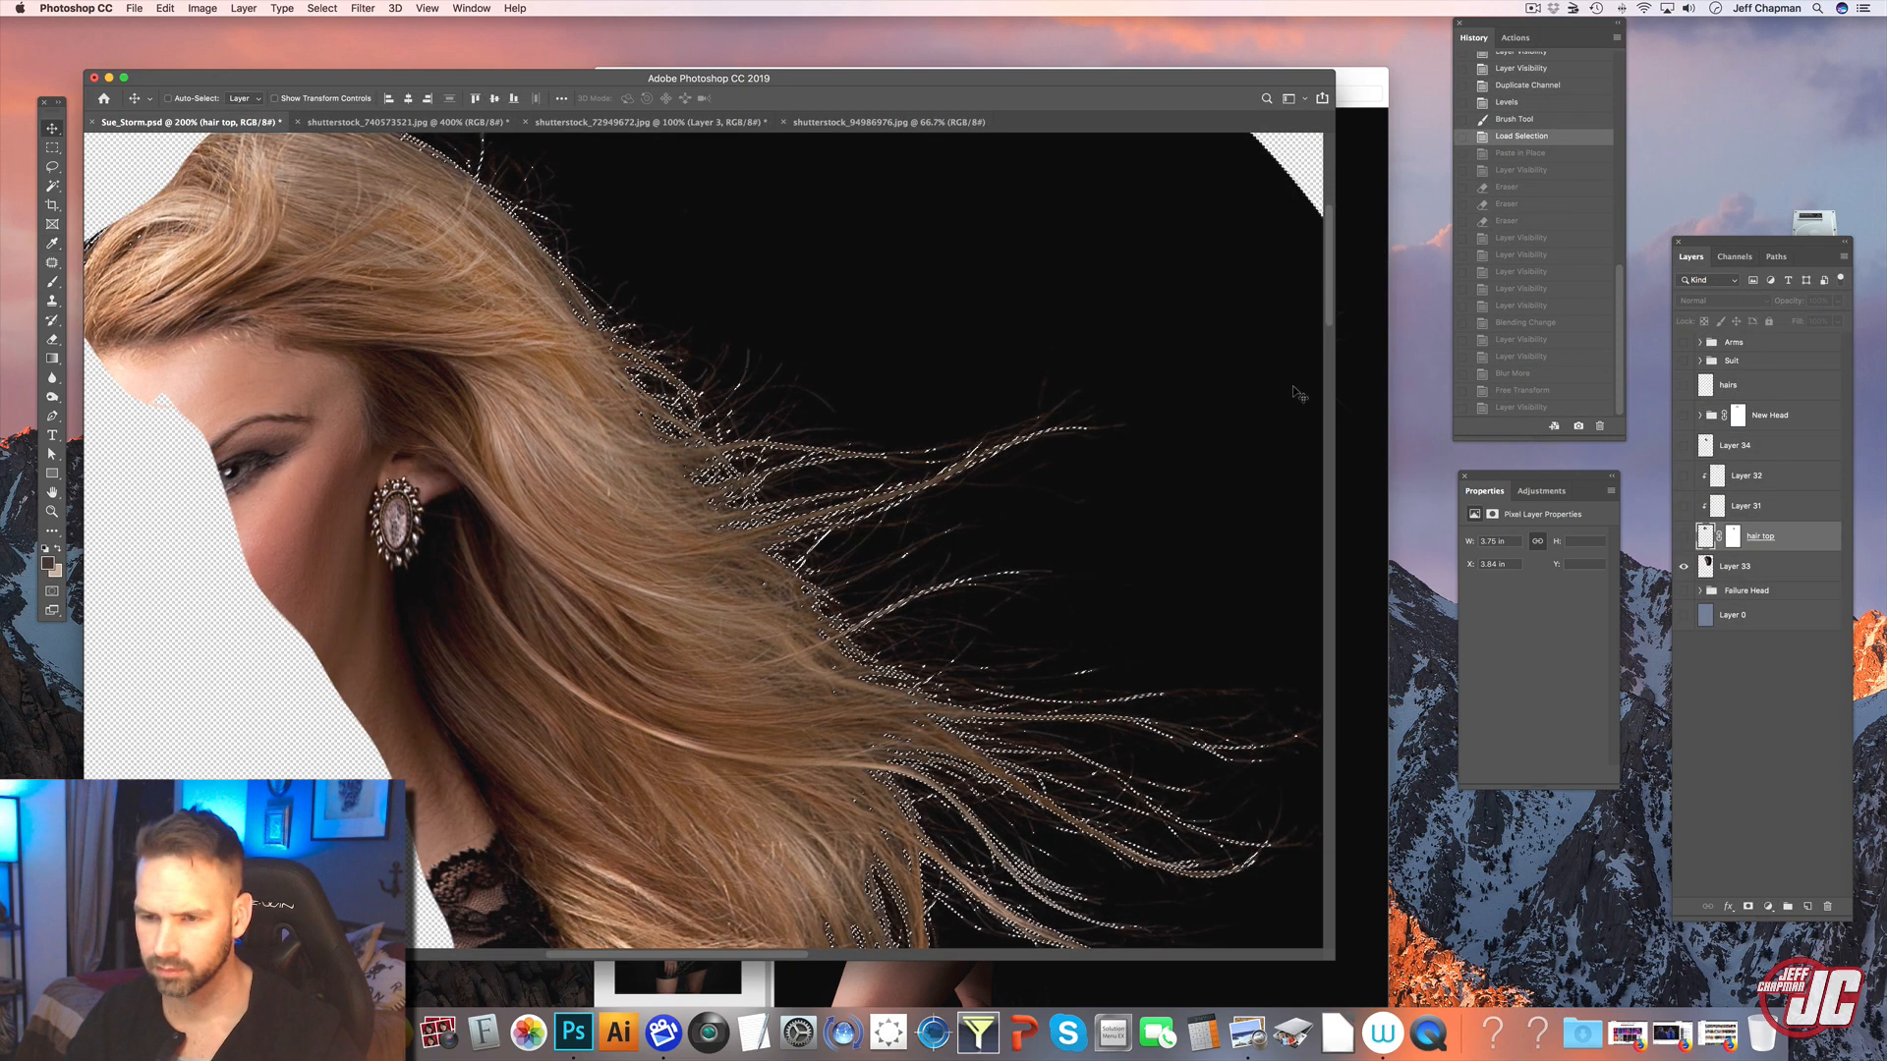
# - Add a layer mask to Layer 33 from the loaded hair selection to cut away the black backdrop
pyautogui.press('super+d')
pyautogui.moveTo(1056, 585); pyautogui.dragTo(977, 449)
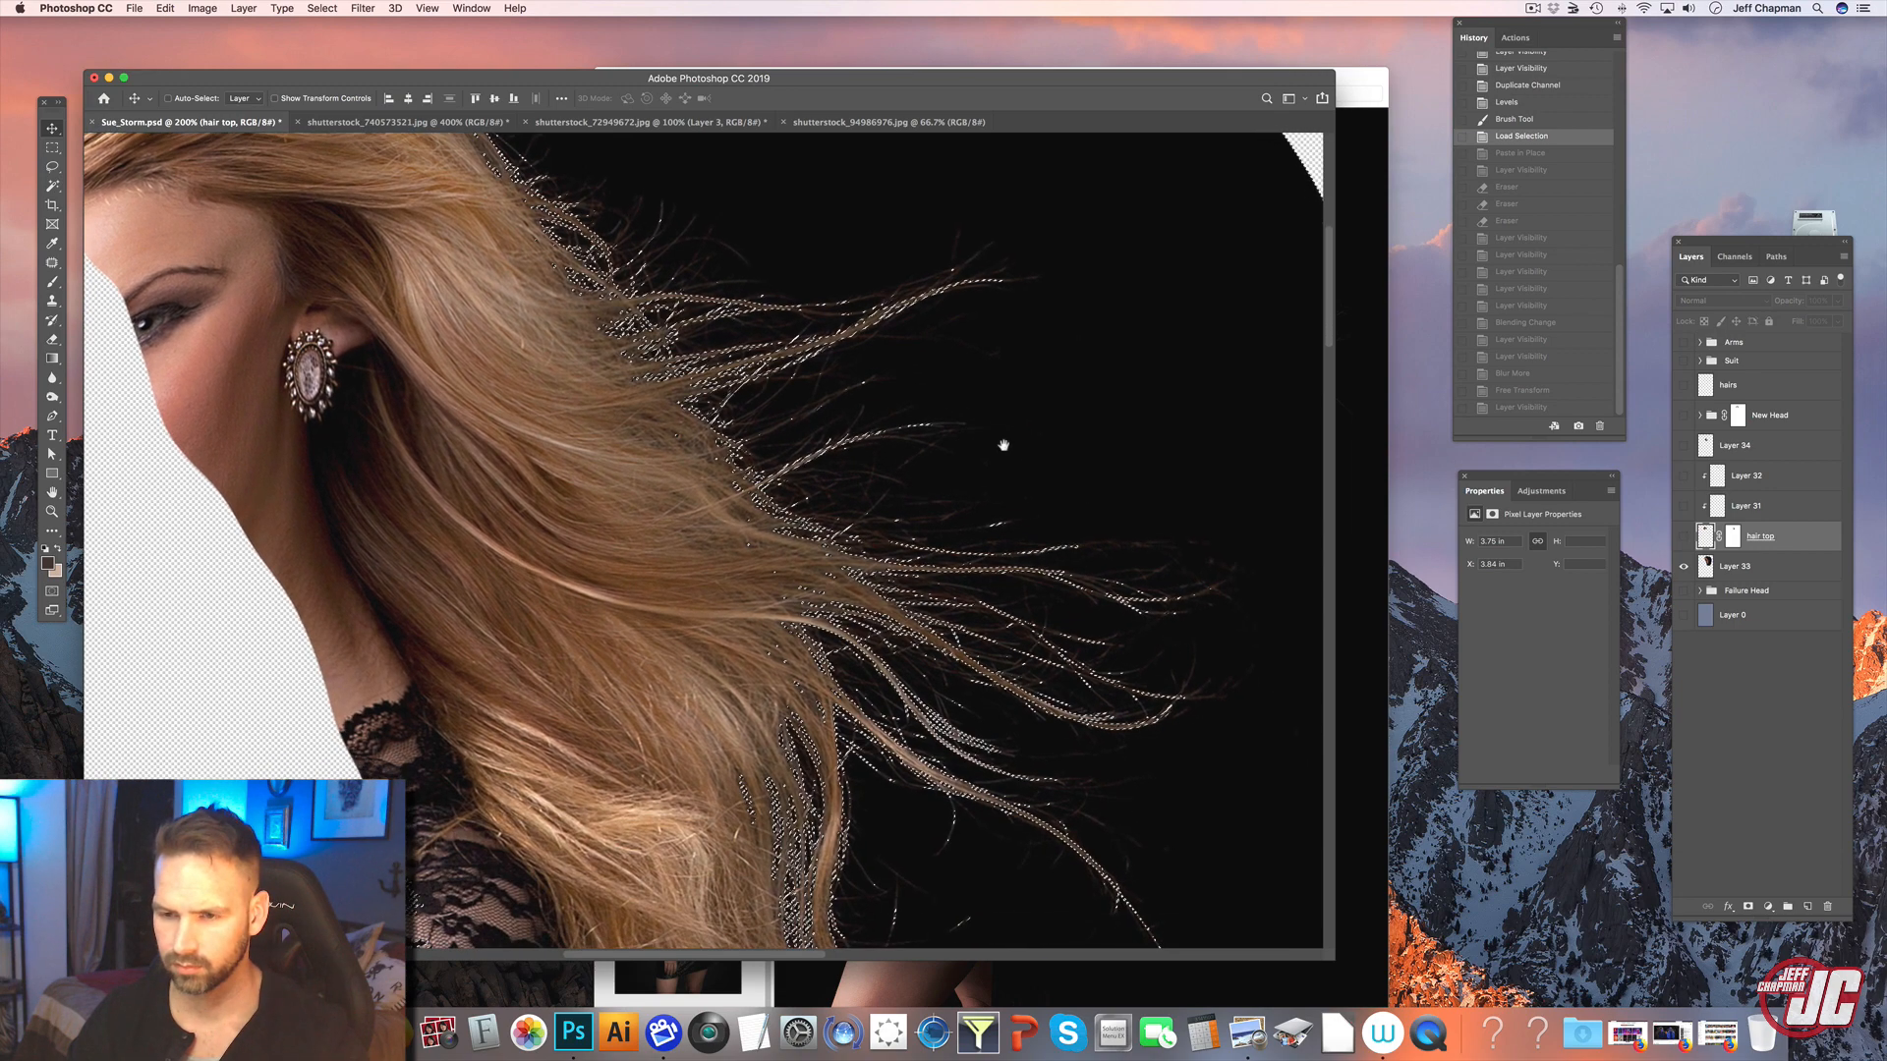
pyautogui.click(1766, 568)
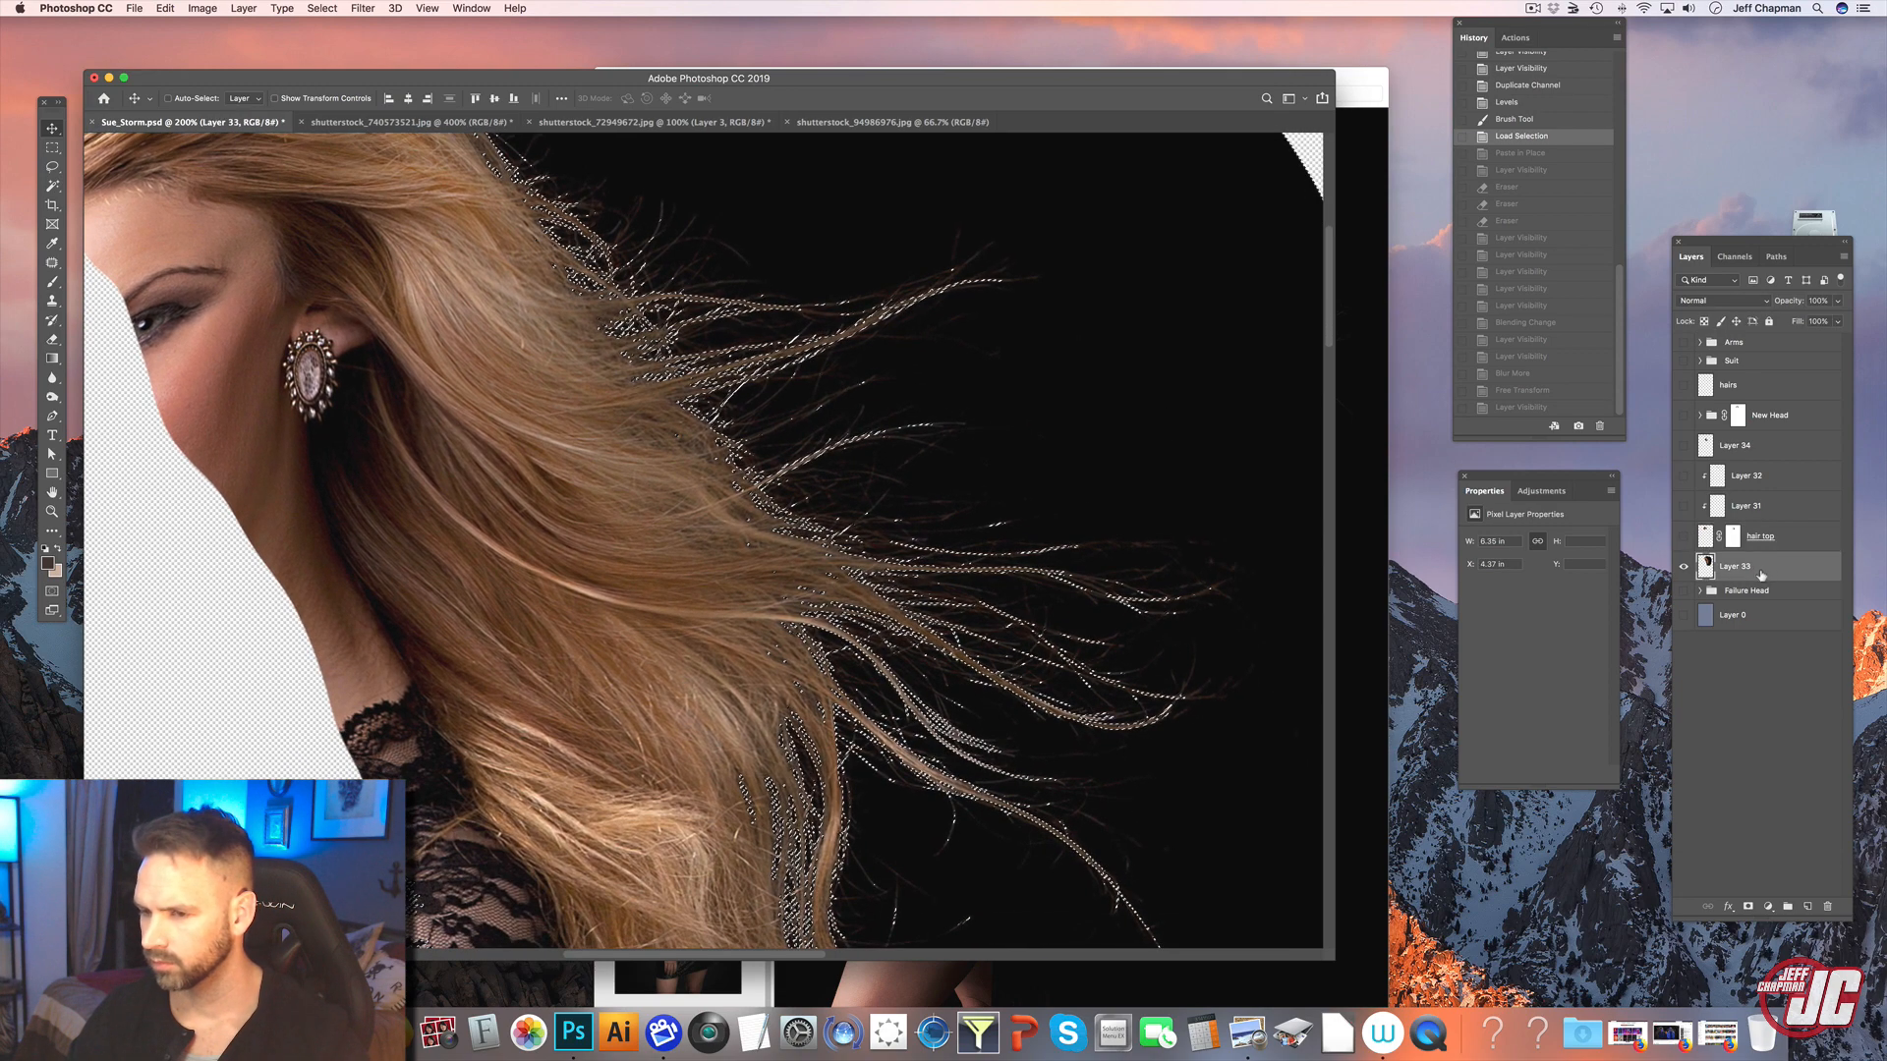
pyautogui.click(1748, 906)
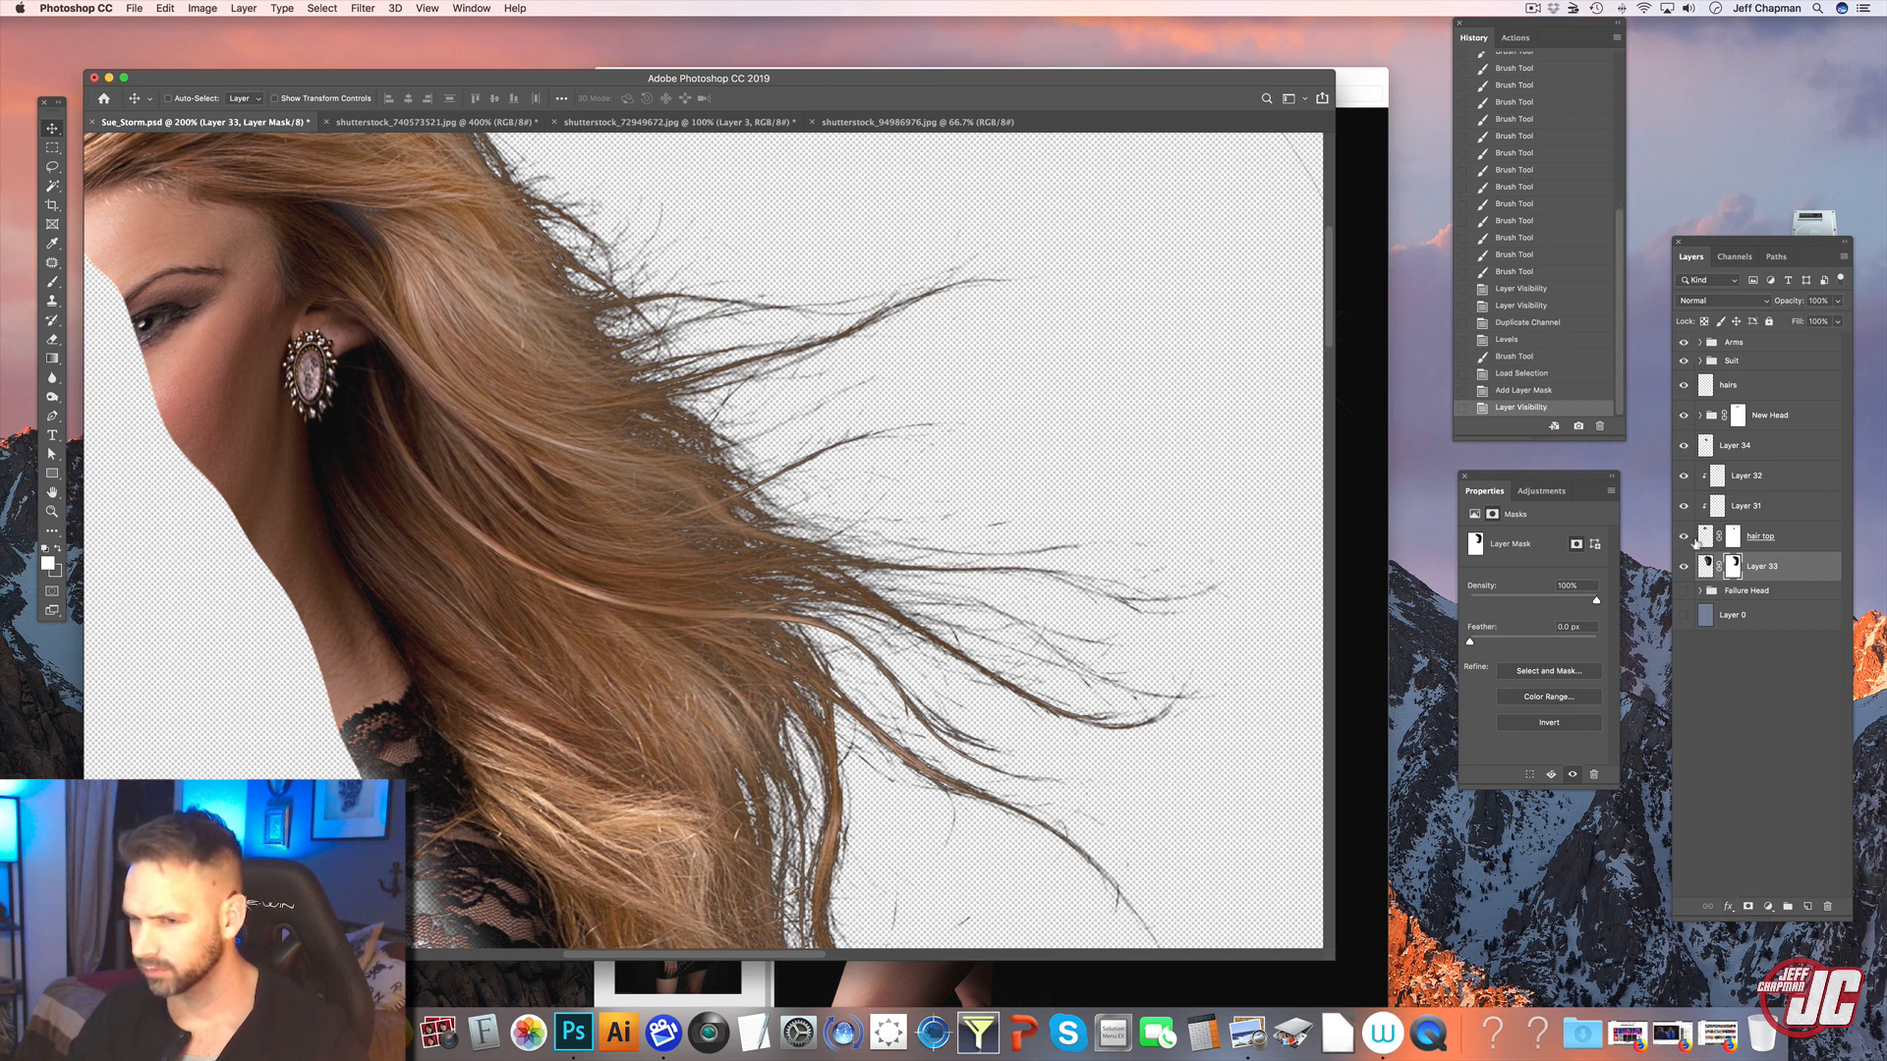
# - Show the figure's layers and the Layer 0 background again to check the masked hair
pyautogui.click(1684, 537)
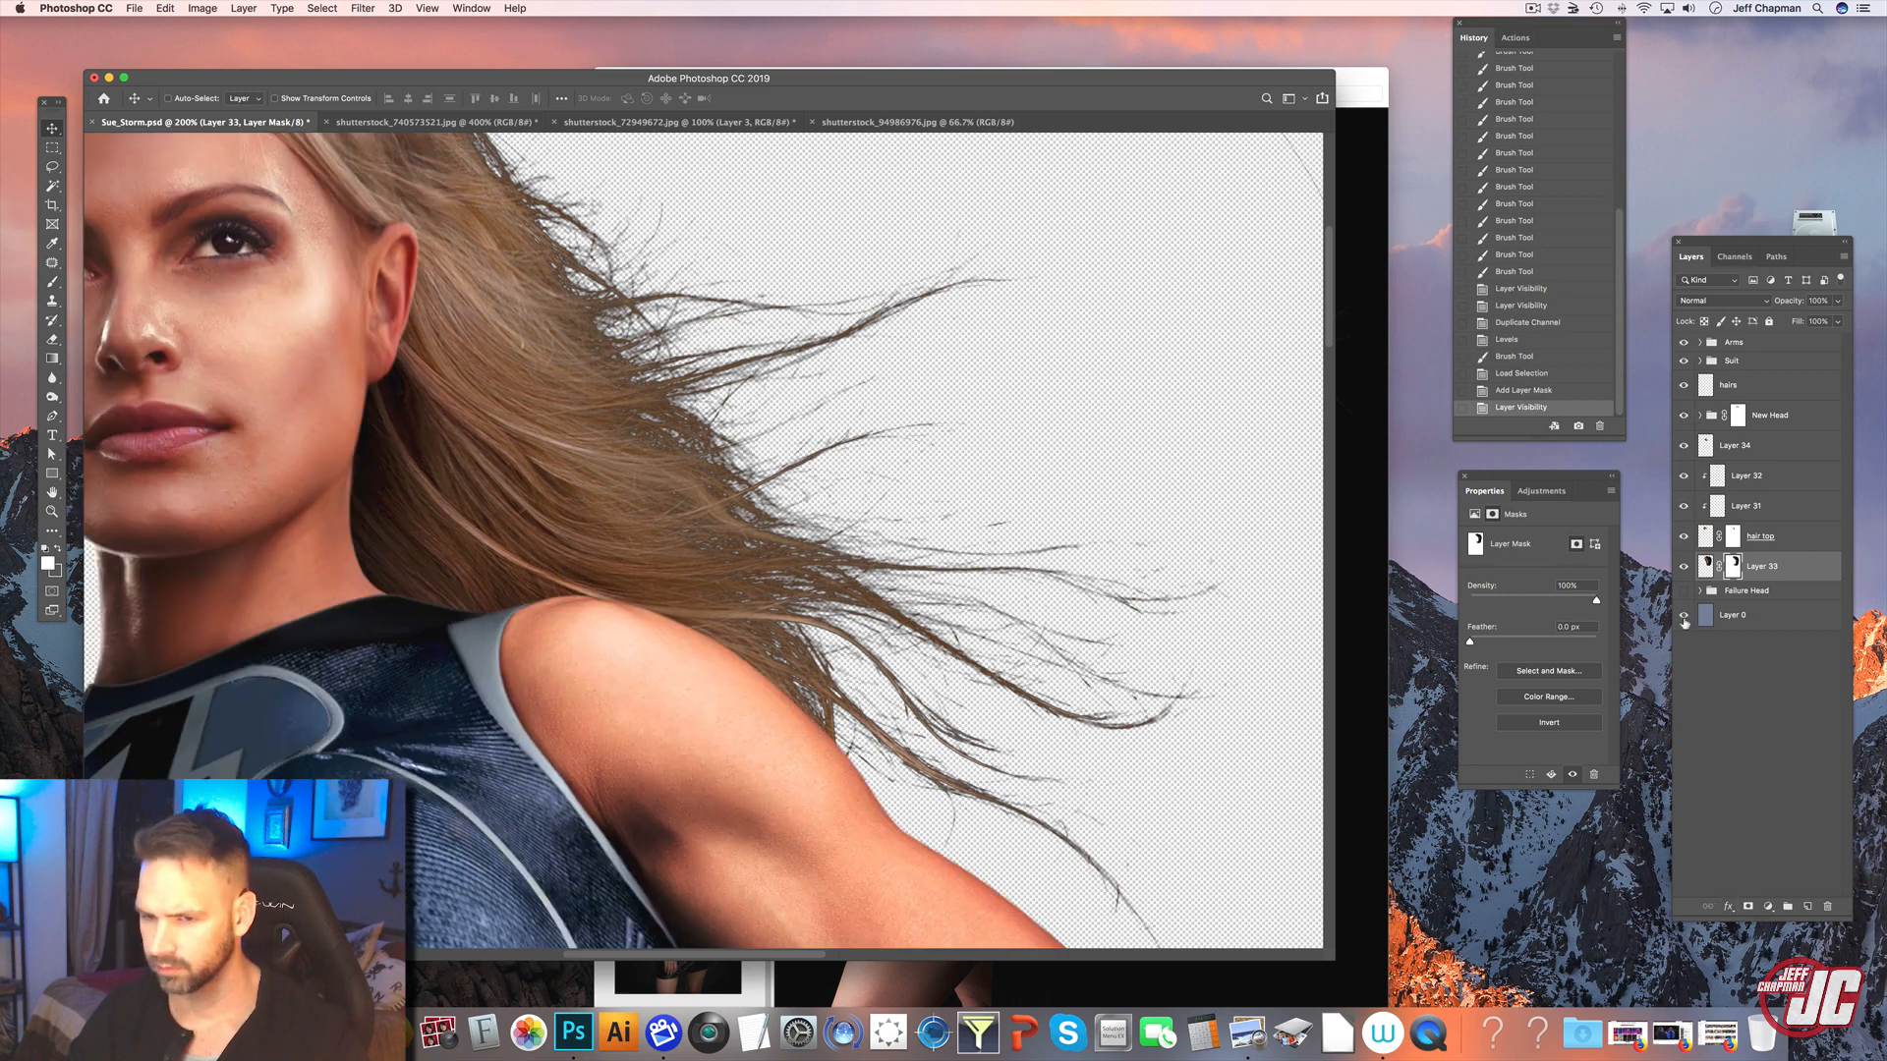
pyautogui.click(1684, 616)
pyautogui.click(53, 511)
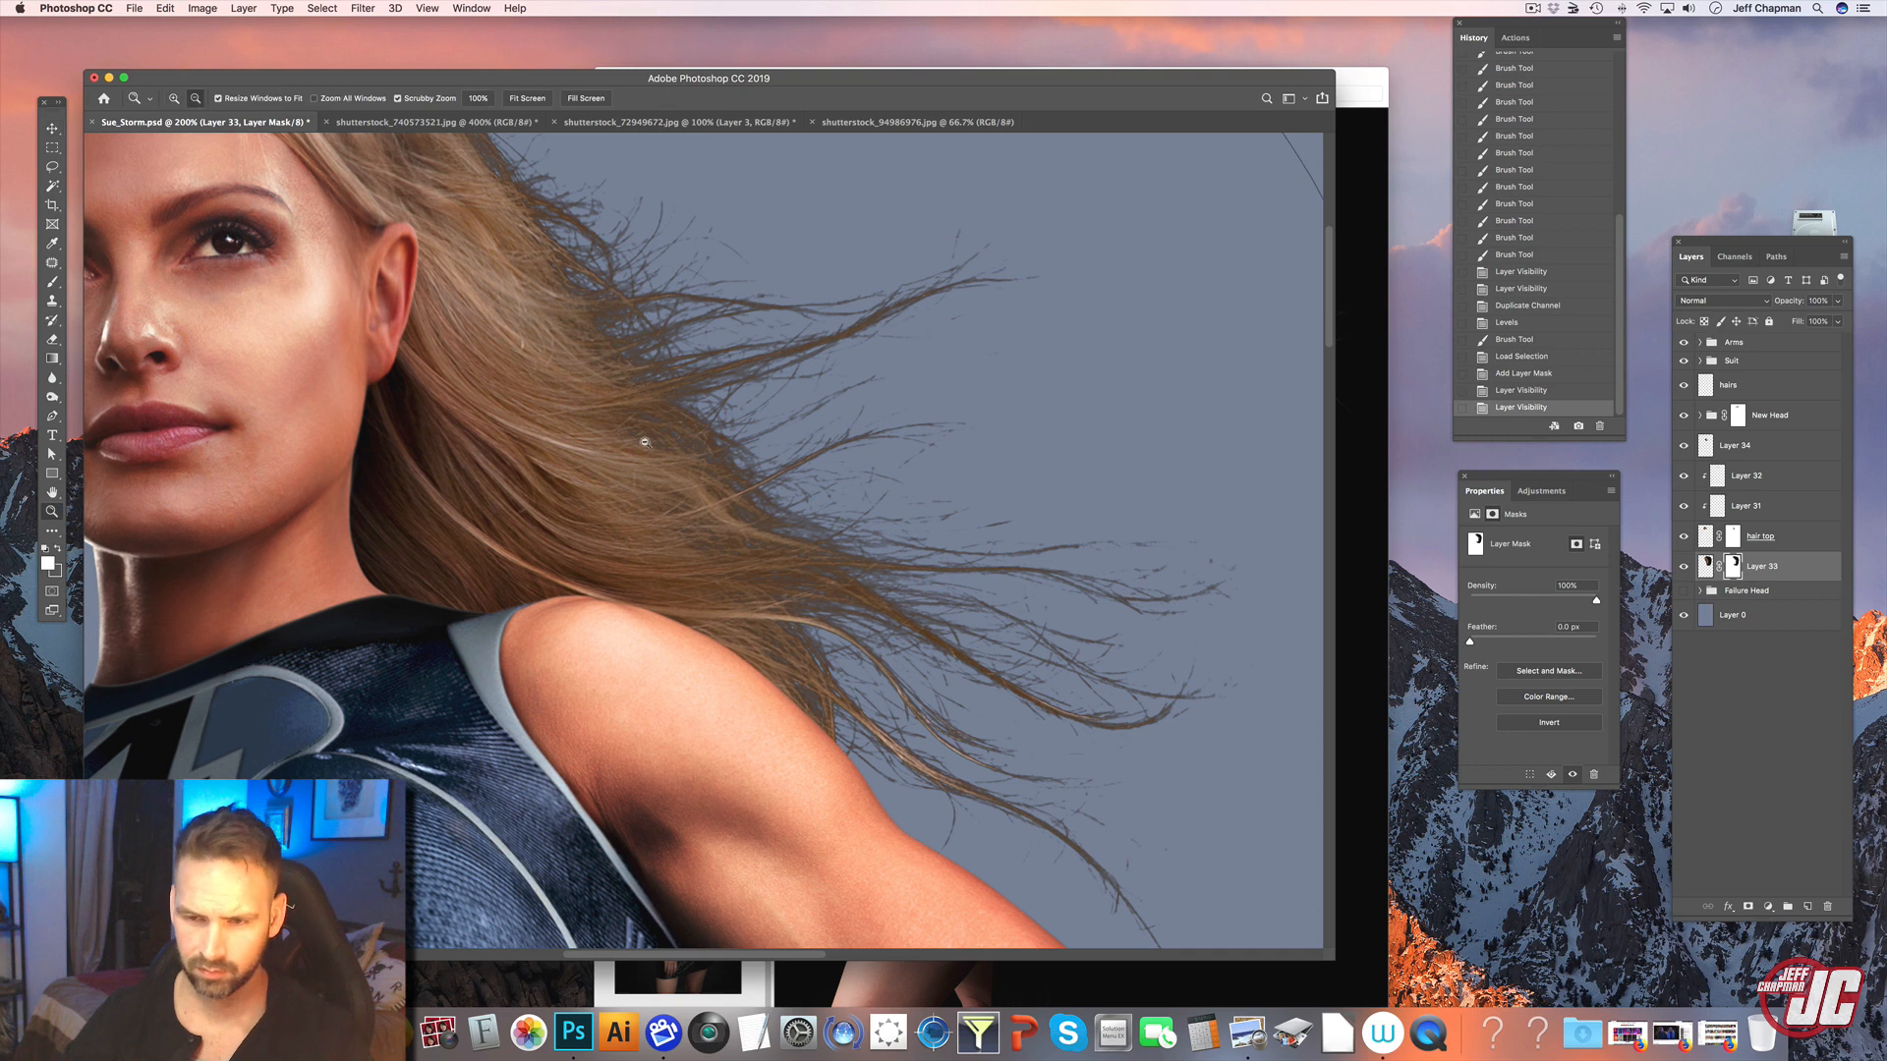
pyautogui.moveTo(640, 433); pyautogui.dragTo(396, 291)
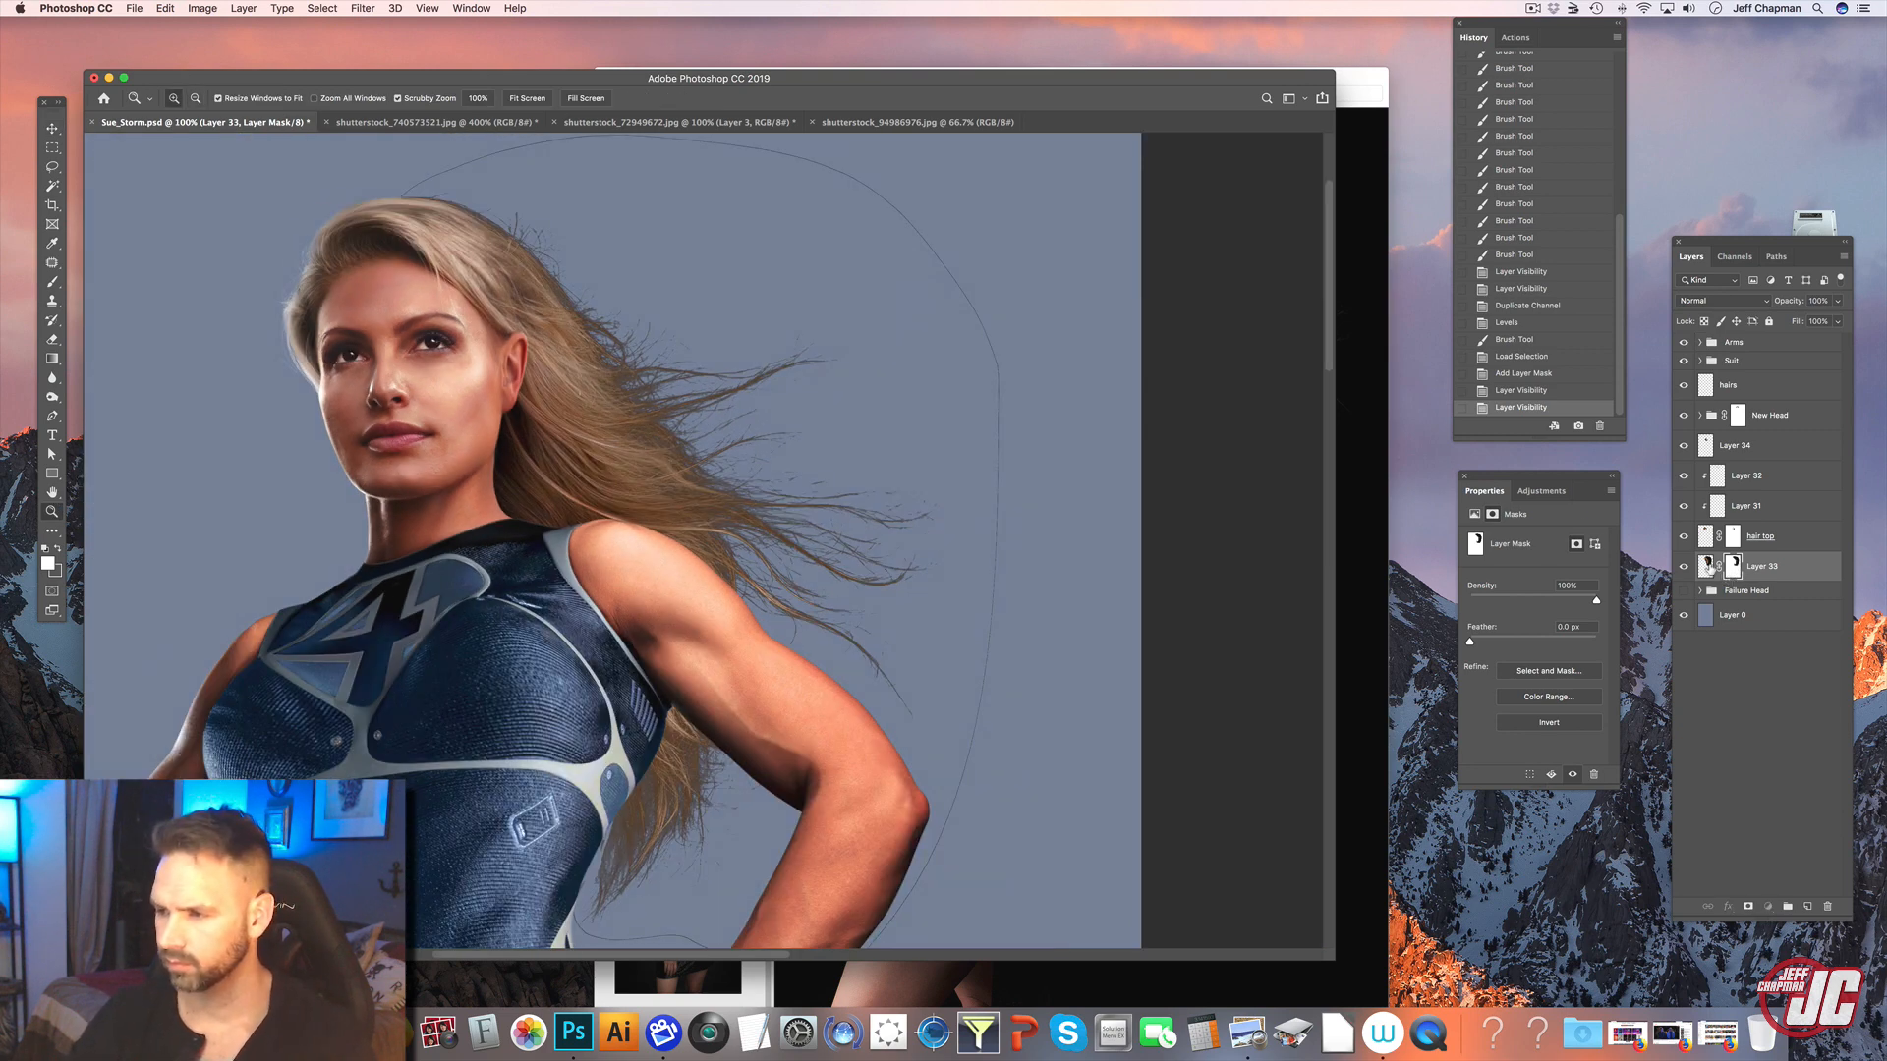
# - Erase the leftover outline of the old backdrop around the hair on Layer 33
pyautogui.click(1707, 566)
pyautogui.click(53, 339)
pyautogui.scroll(4, 540, 295)
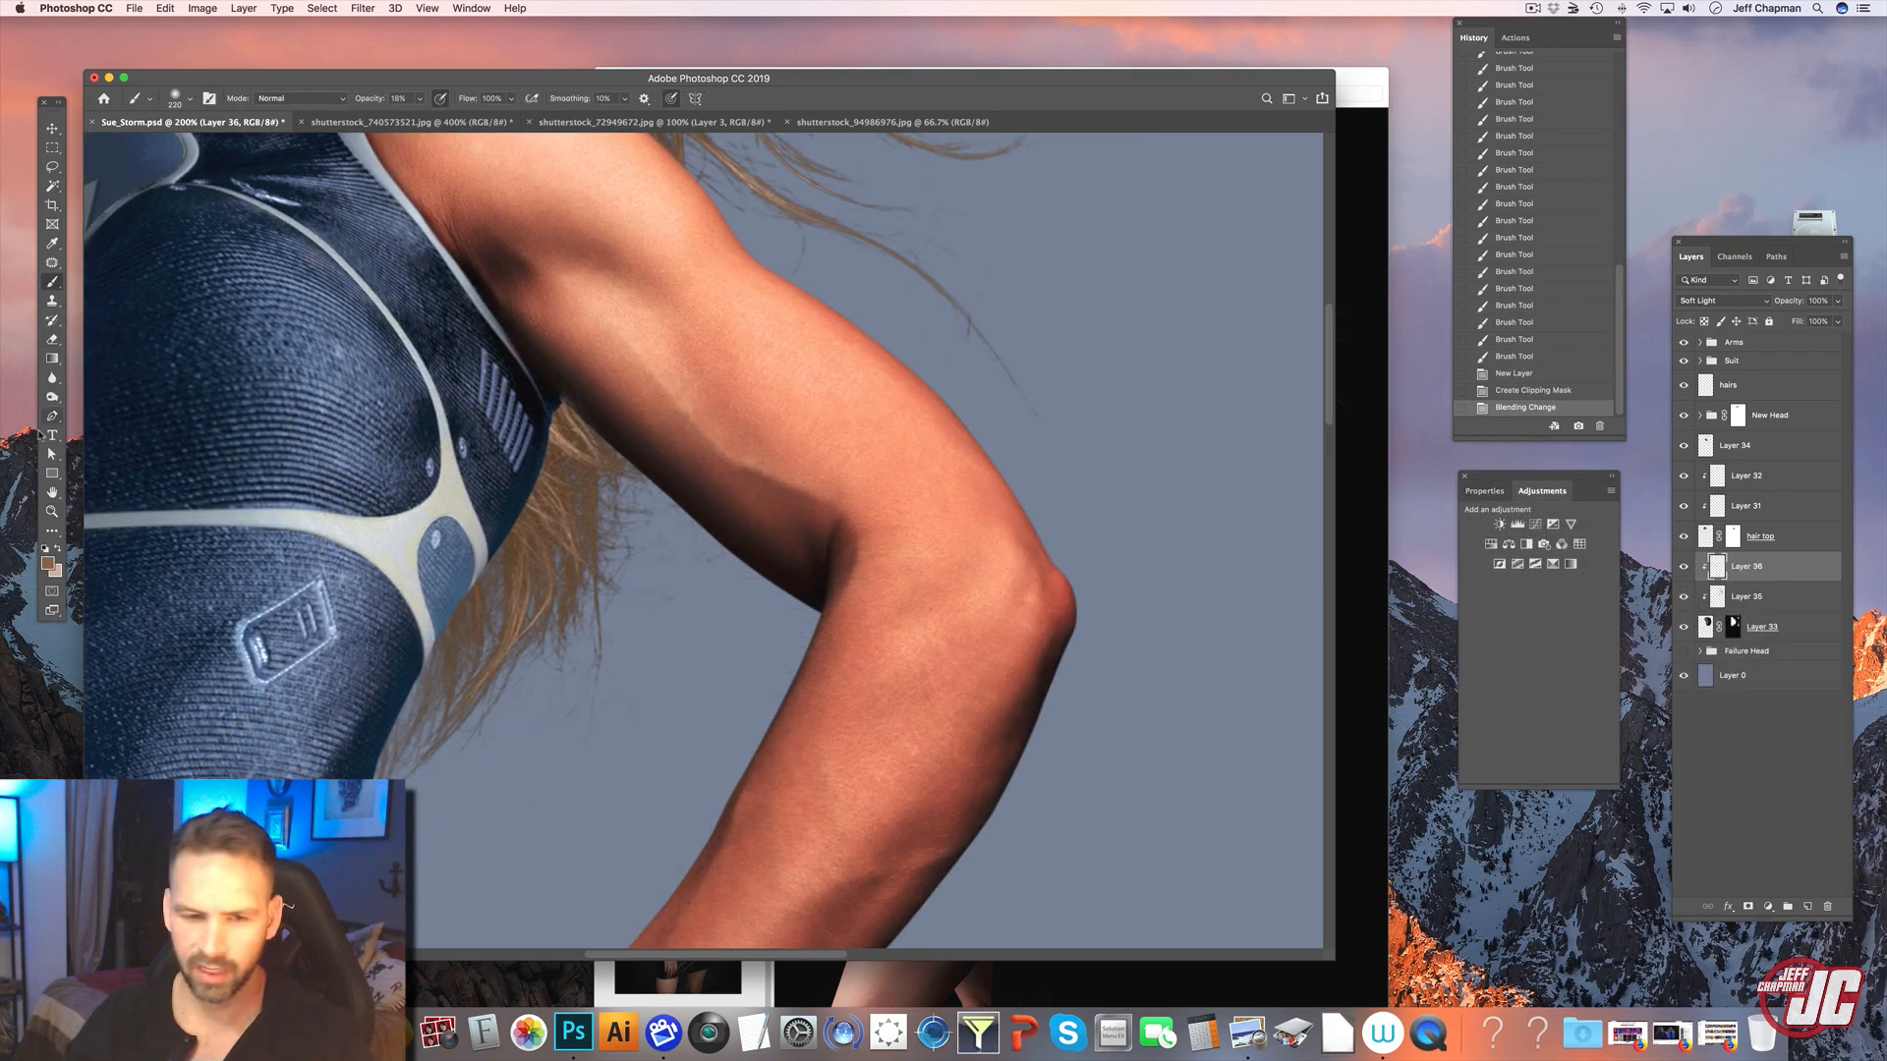
# - Sample a dark tone and shade the hair behind the upper arm on Layer 36 with a soft brush at 18% opacity
pyautogui.click(52, 243)
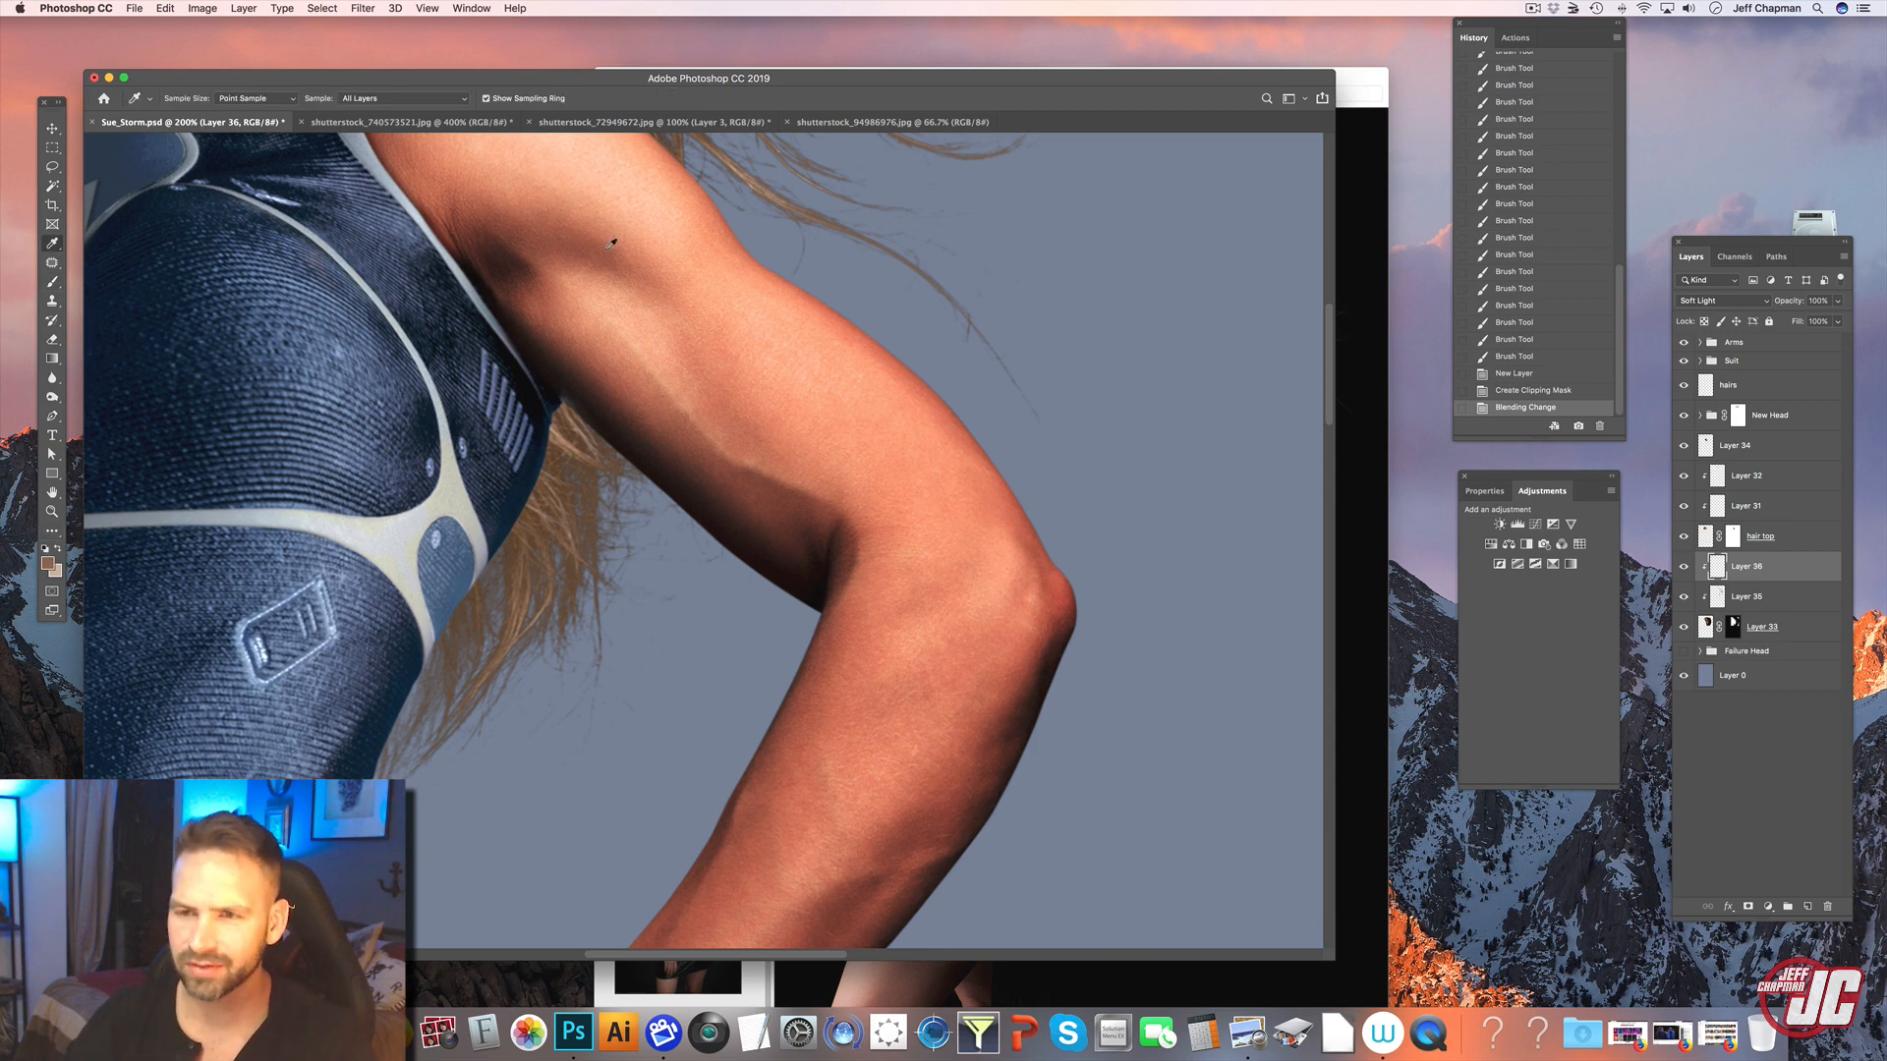
pyautogui.moveTo(599, 313)
pyautogui.mouseDown()
pyautogui.moveTo(638, 619)
pyautogui.moveTo(756, 347)
pyautogui.mouseUp()
pyautogui.click(298, 274)
pyautogui.press('b')
pyautogui.rightClick(744, 398)
pyautogui.click(586, 515)
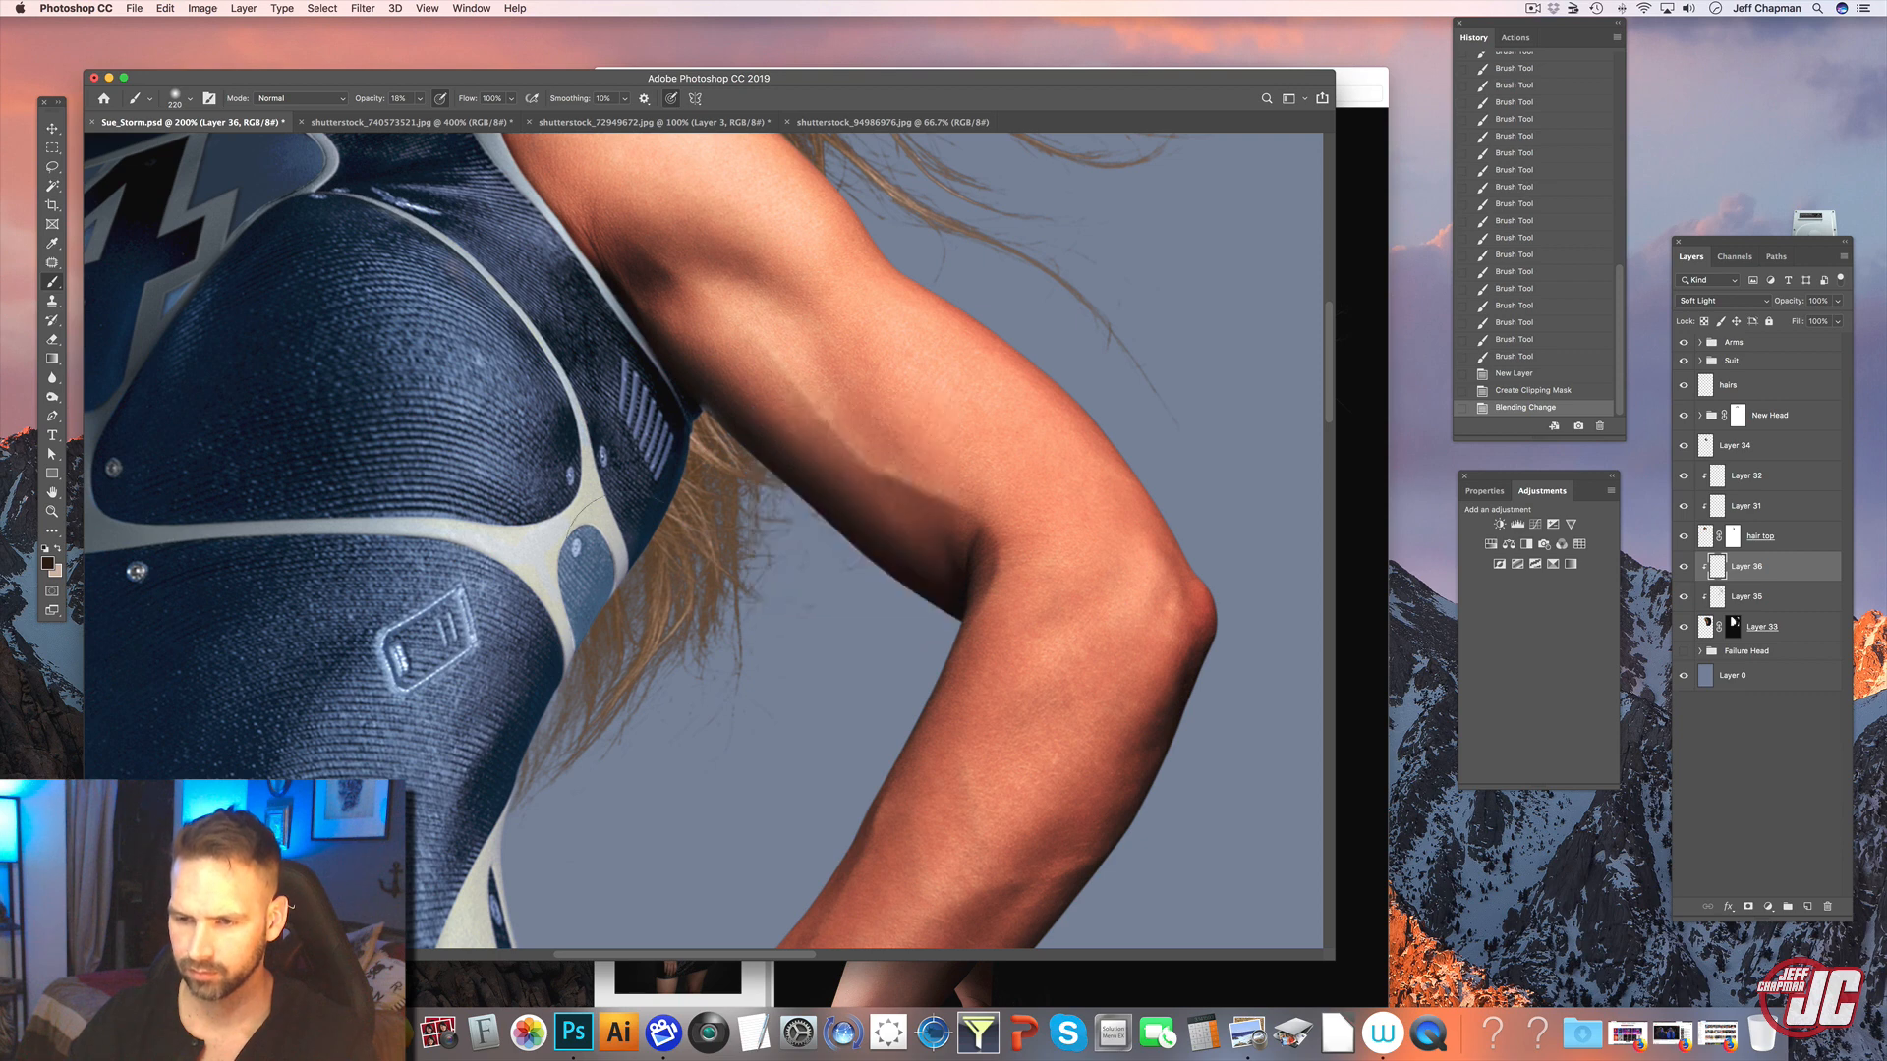
pyautogui.moveTo(610, 506)
pyautogui.mouseDown()
pyautogui.moveTo(685, 444)
pyautogui.moveTo(710, 462)
pyautogui.mouseUp()
pyautogui.moveTo(693, 432); pyautogui.dragTo(719, 472)
pyautogui.moveTo(700, 437); pyautogui.dragTo(722, 472)
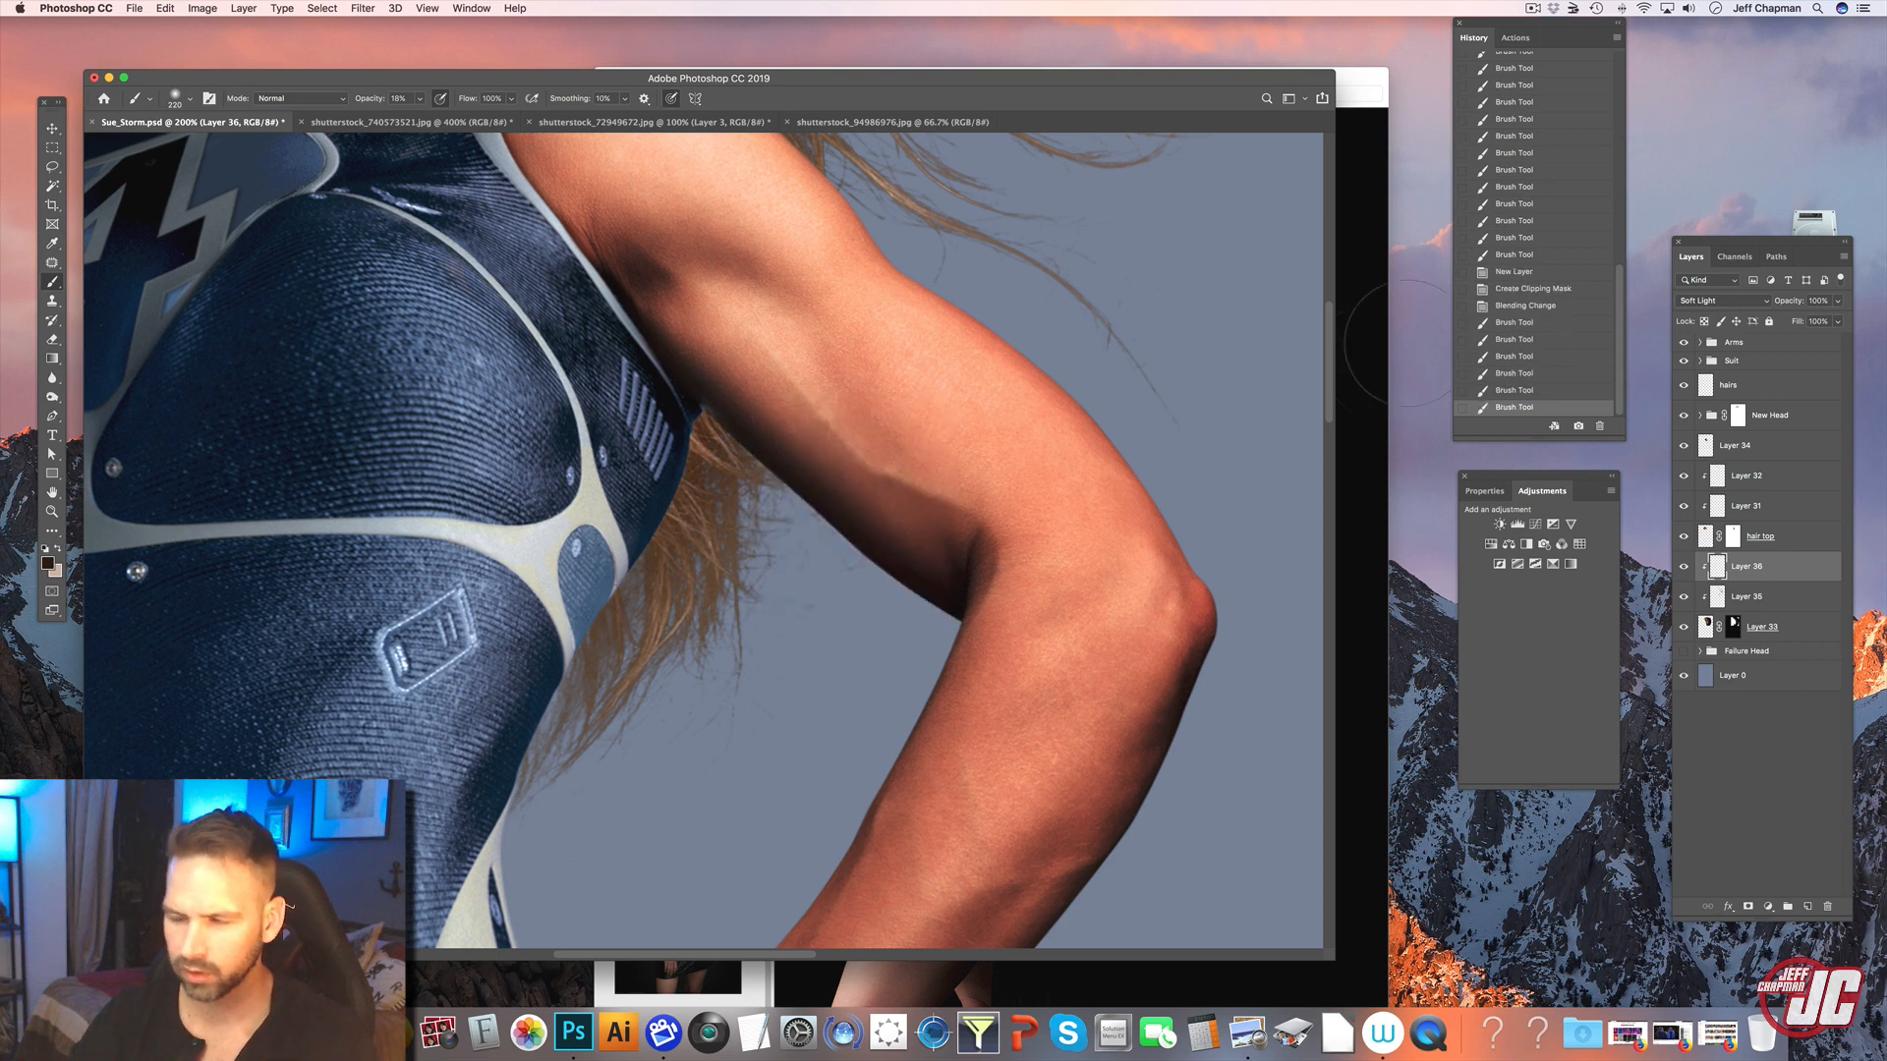
# - Change Layer 36 to Multiply and darken the hair beneath the armpit
pyautogui.click(1727, 302)
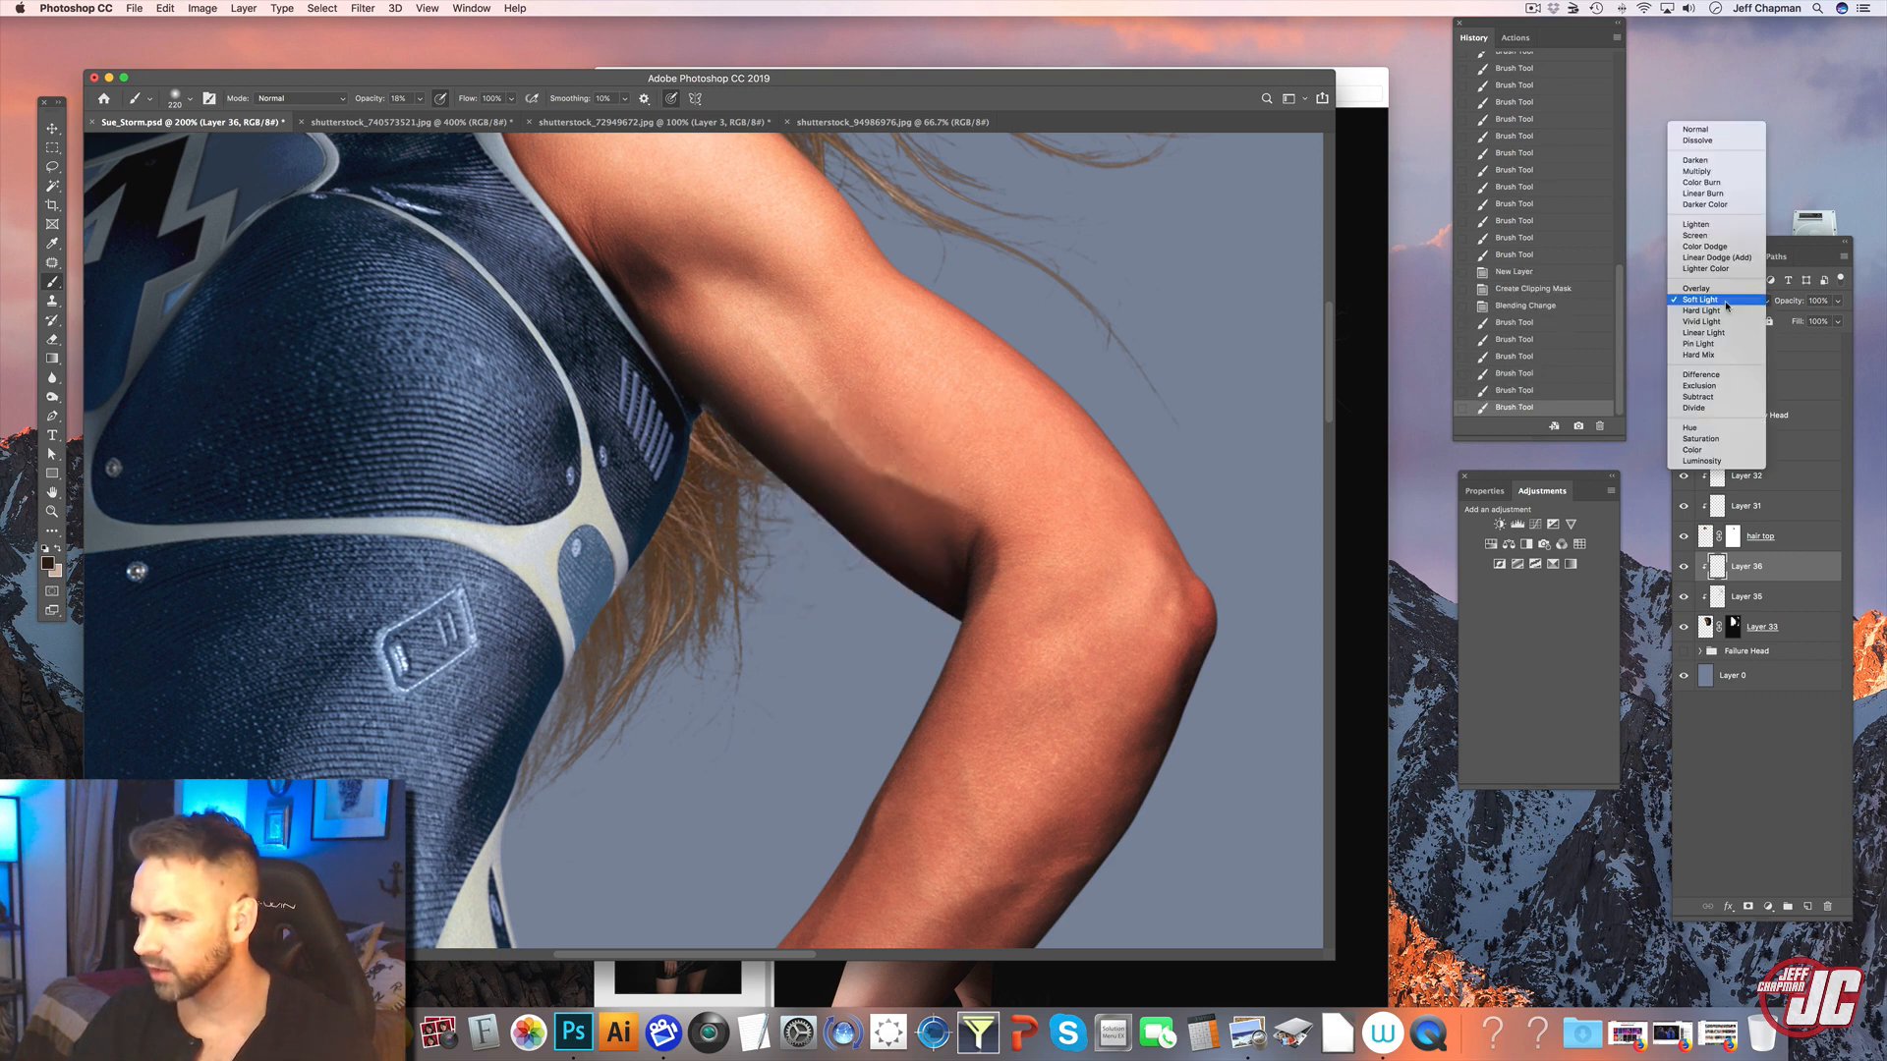
pyautogui.click(1706, 171)
pyautogui.moveTo(710, 433)
pyautogui.mouseDown()
pyautogui.moveTo(700, 376)
pyautogui.moveTo(645, 496)
pyautogui.mouseUp()
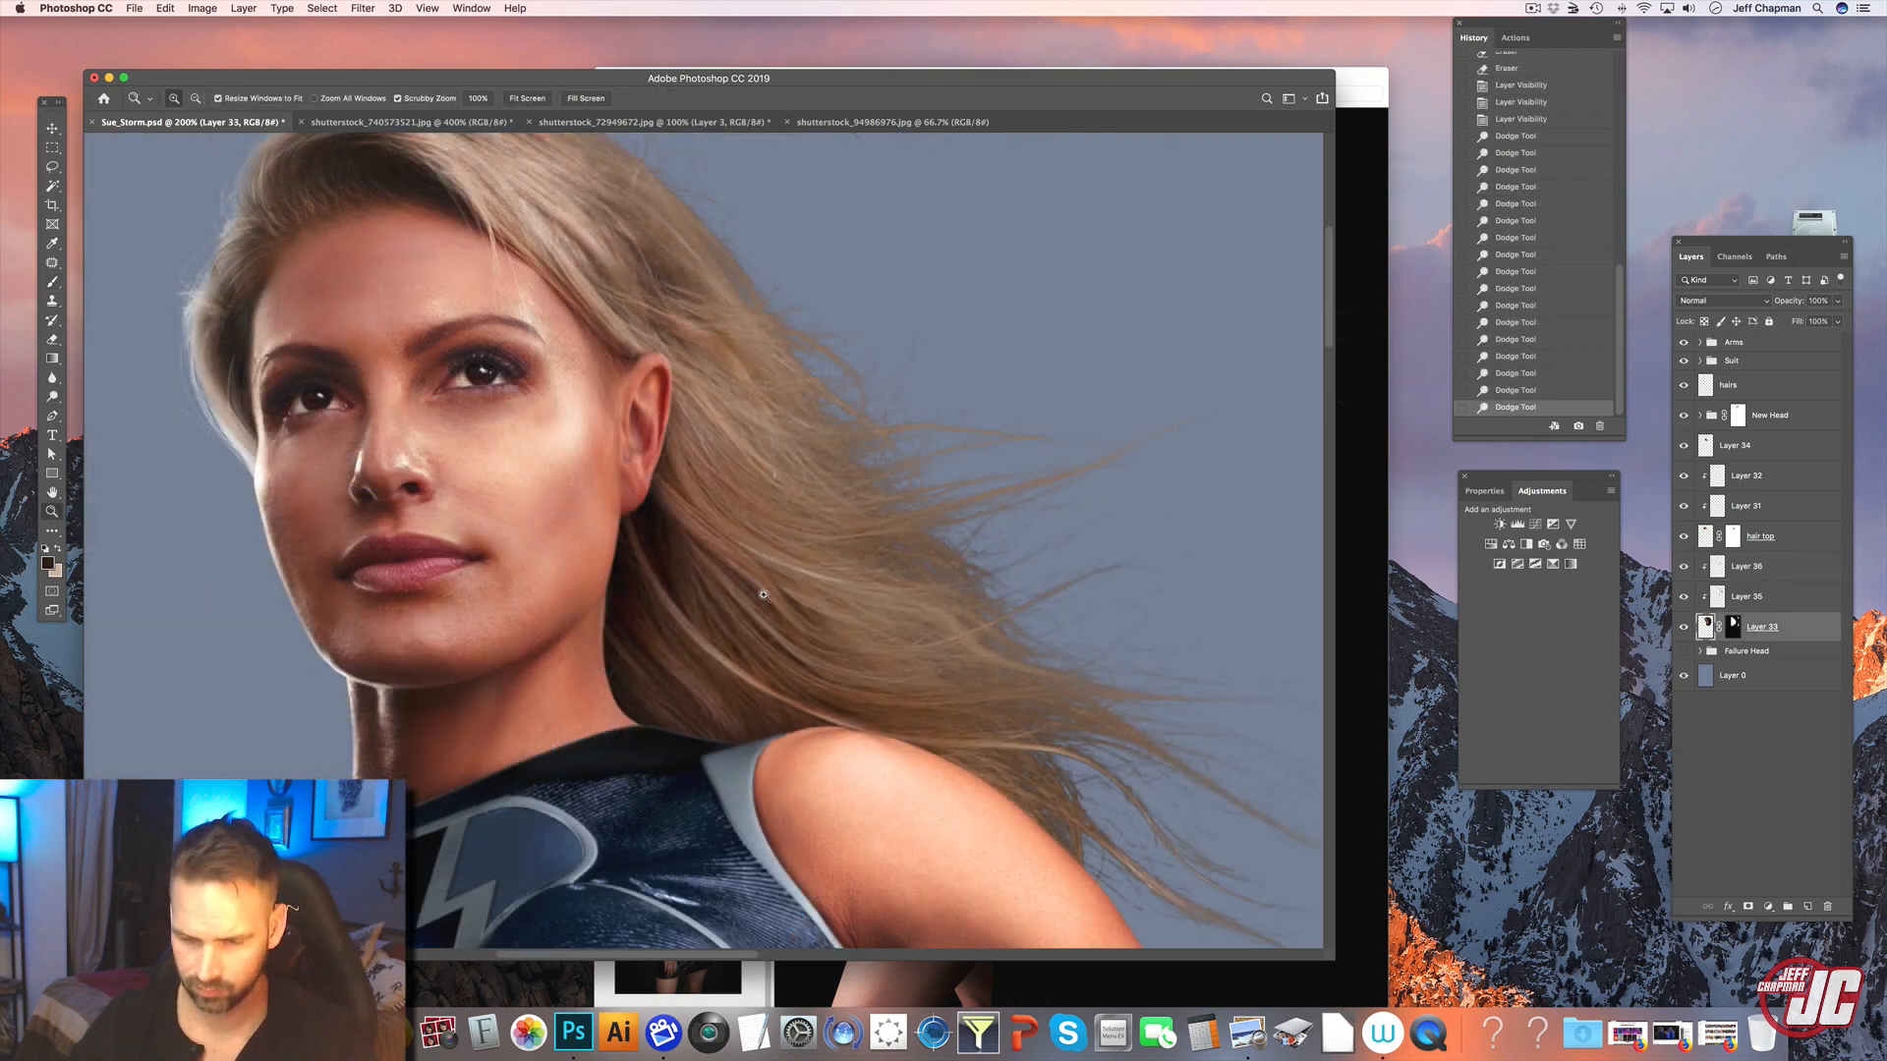
# - Rename Layer 33 as back hair
pyautogui.press('super+minus')
pyautogui.press('super+minus')
pyautogui.press('super+minus')
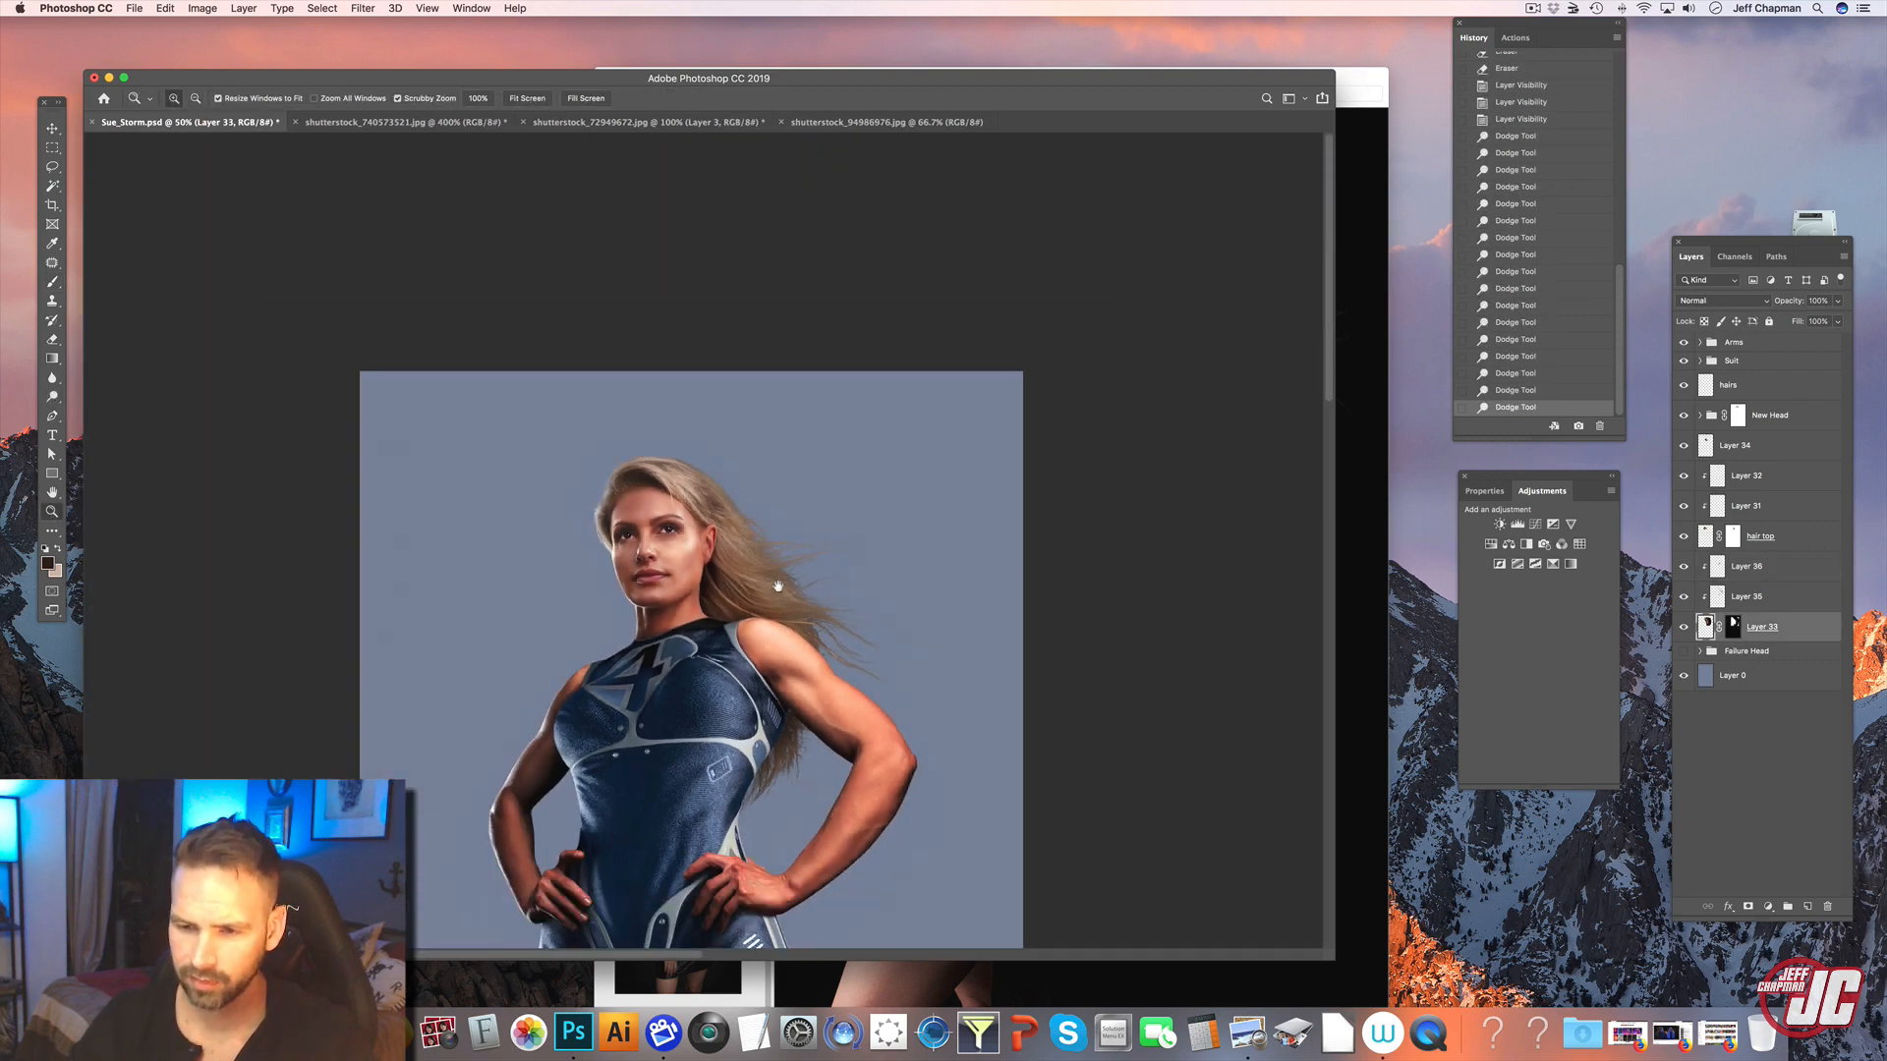
pyautogui.moveTo(778, 587); pyautogui.dragTo(745, 492)
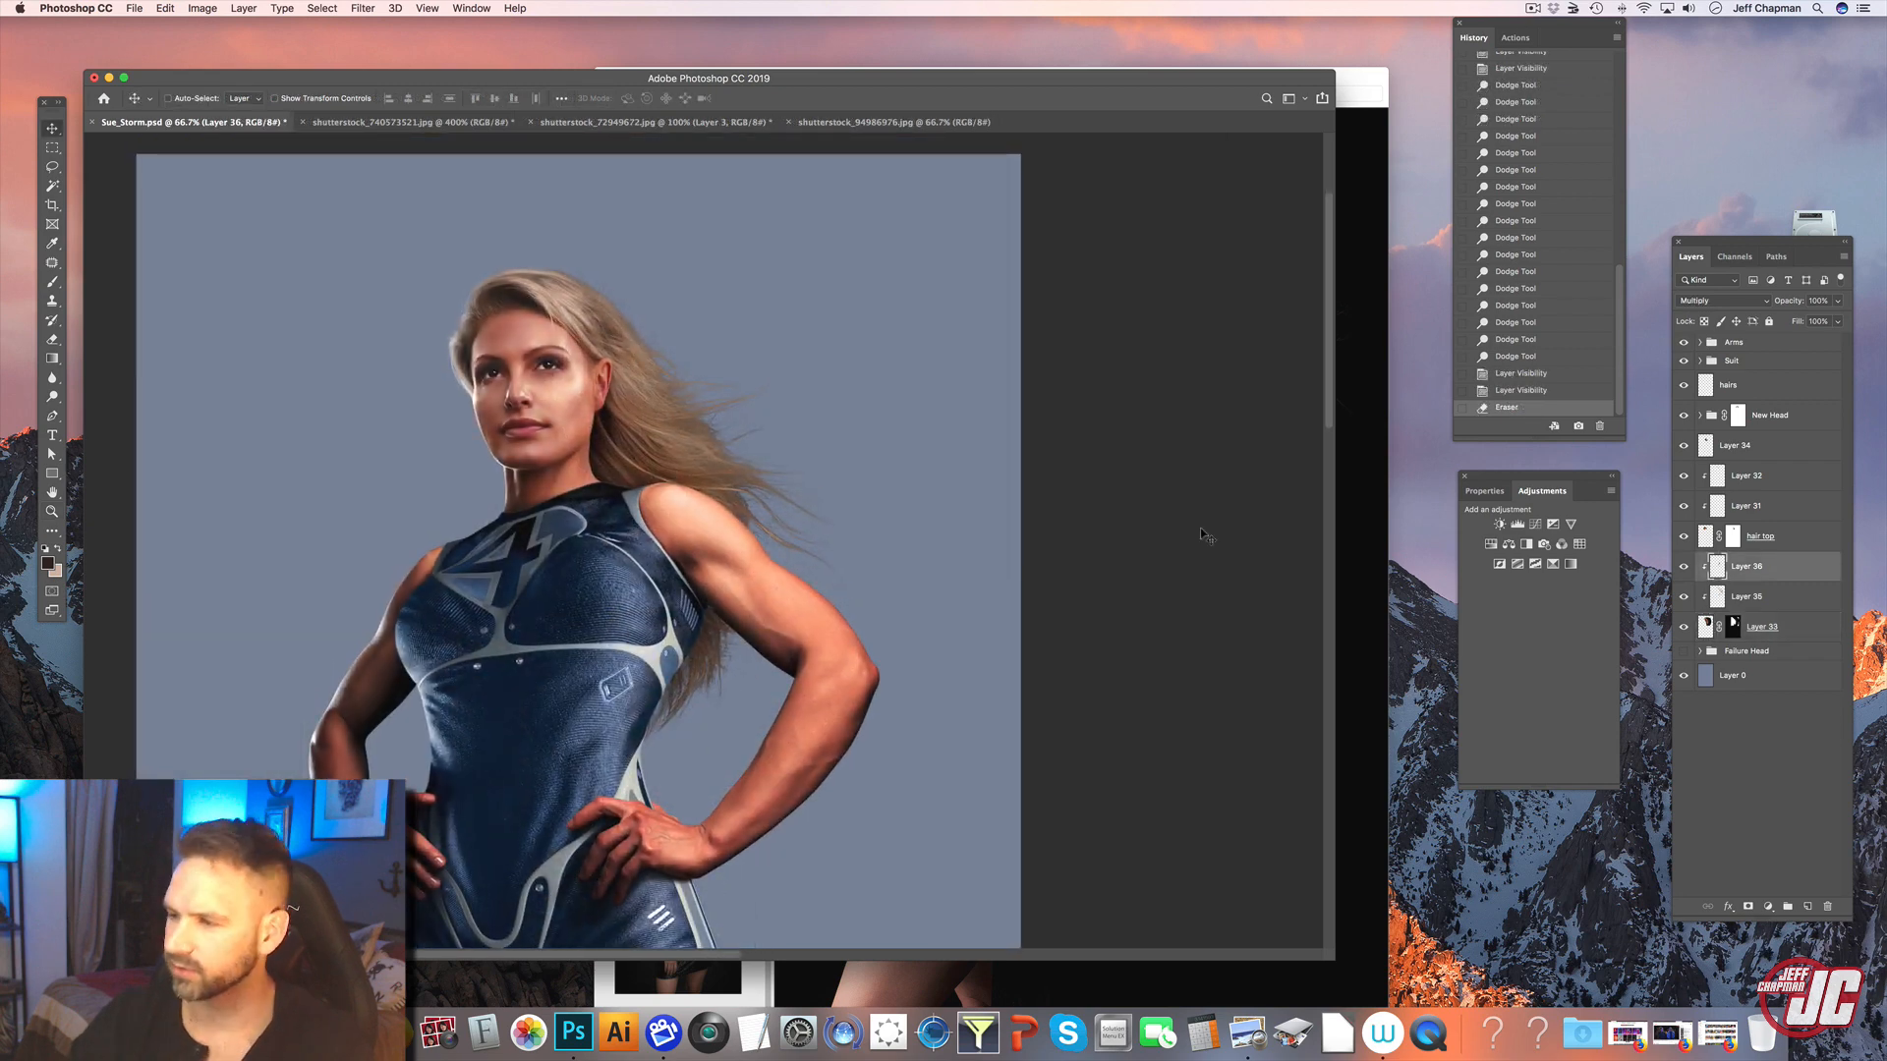
pyautogui.click(1770, 626)
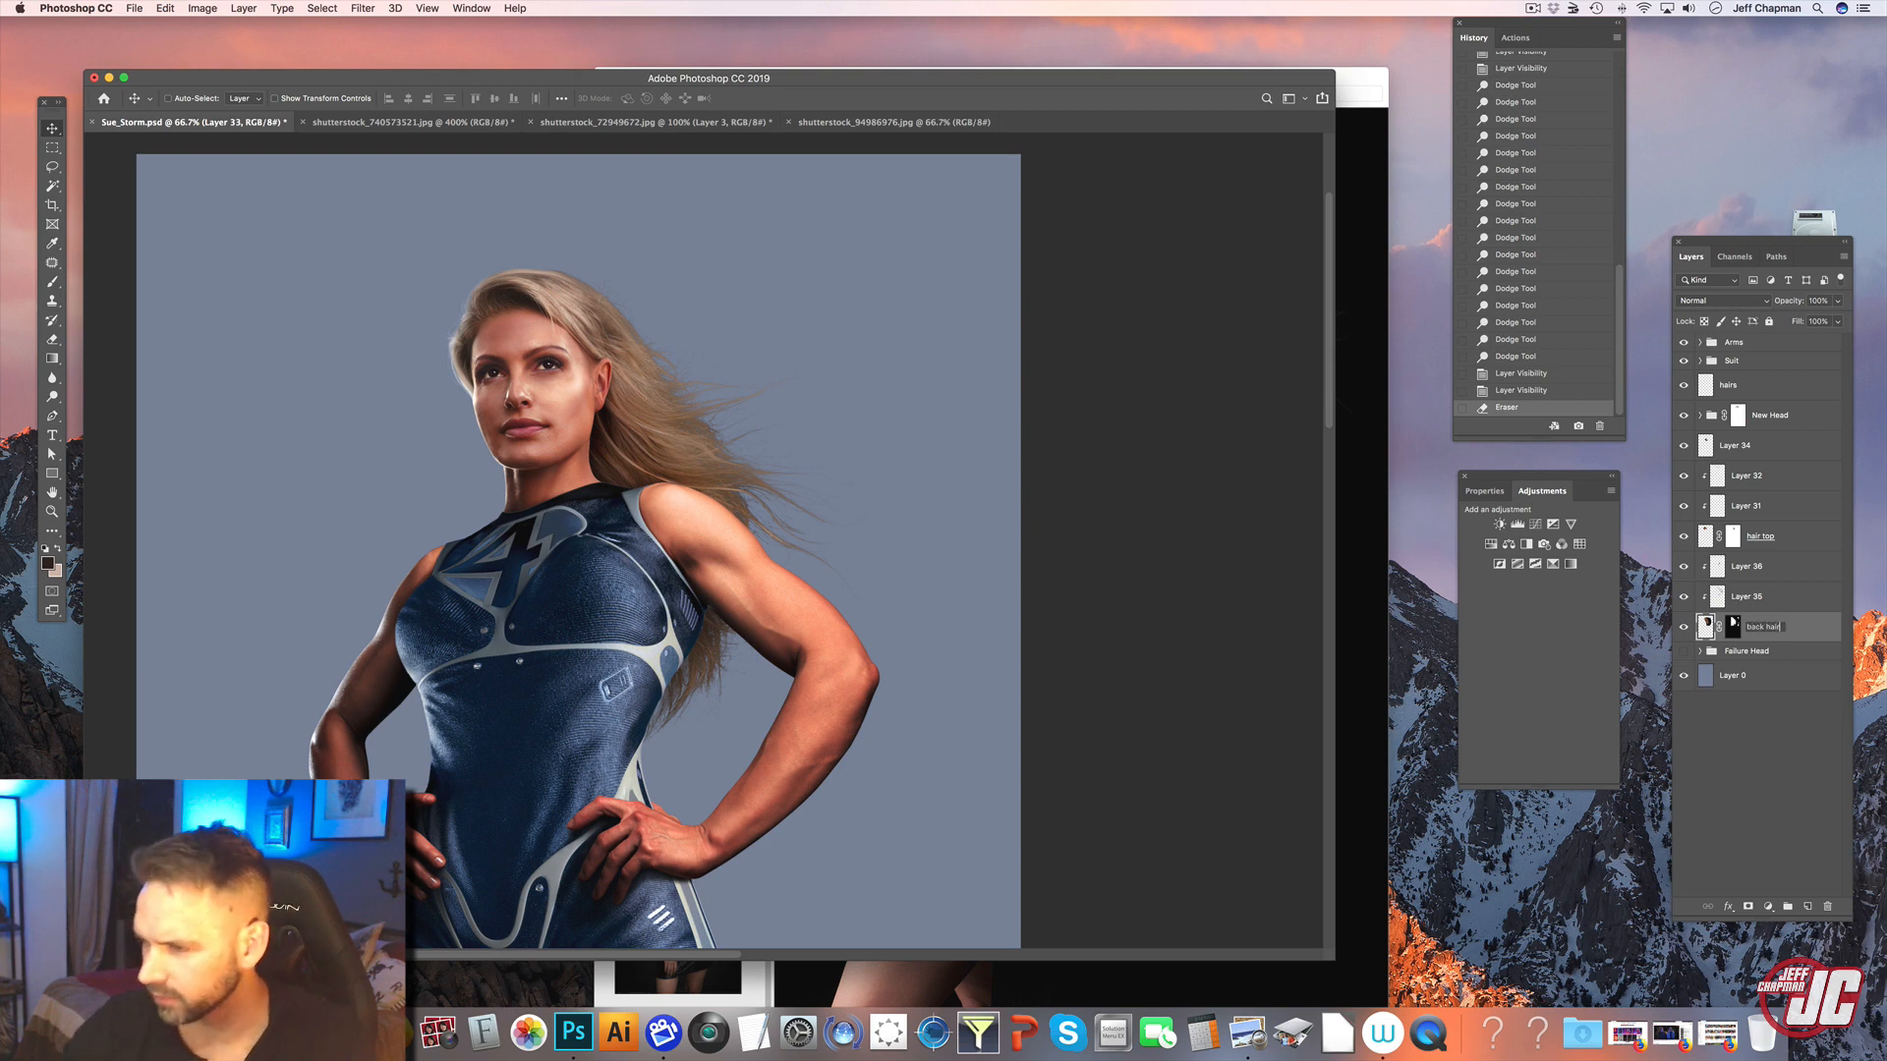
pyautogui.press('Return')
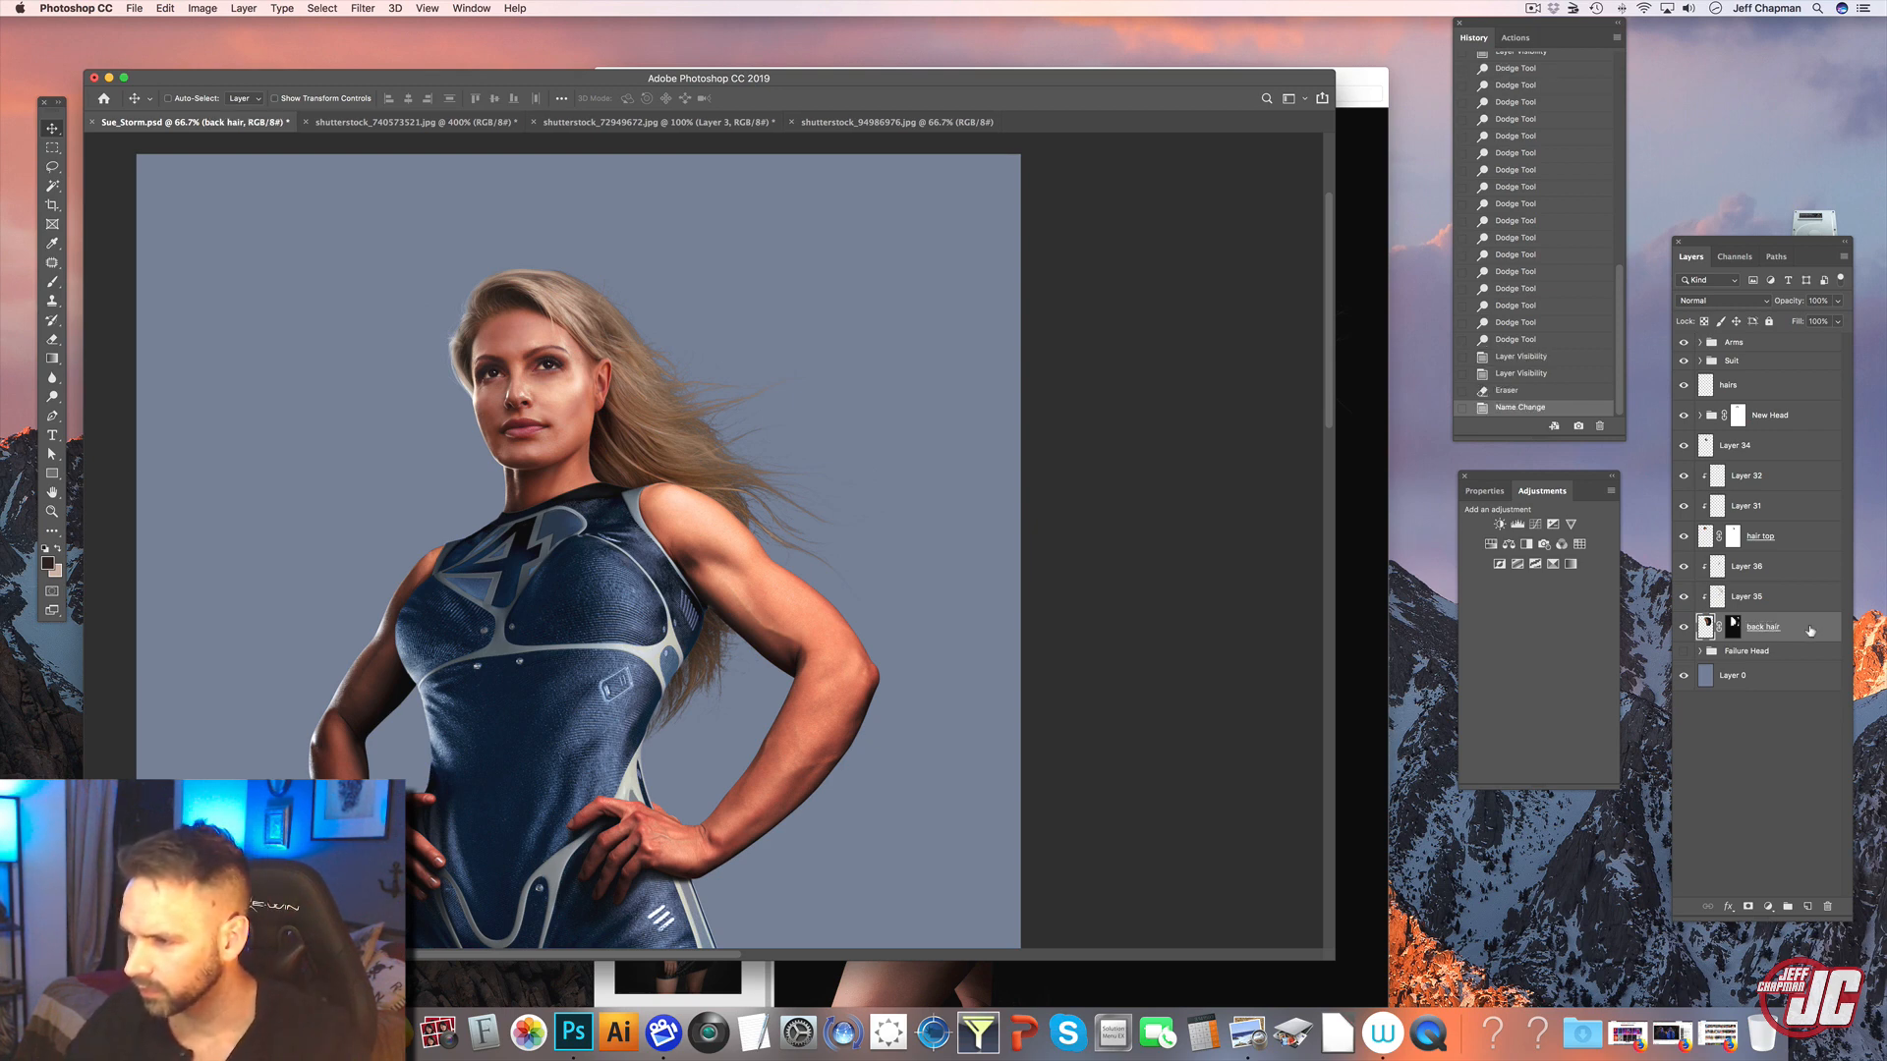
# - Duplicate the back hair layer directly above itself as a clipped layer and set the copy's blend mode to Screen
pyautogui.keyDown('alt'); pyautogui.moveTo(1810, 630); pyautogui.dragTo(1811, 597); pyautogui.keyUp('alt')
pyautogui.click(1704, 303)
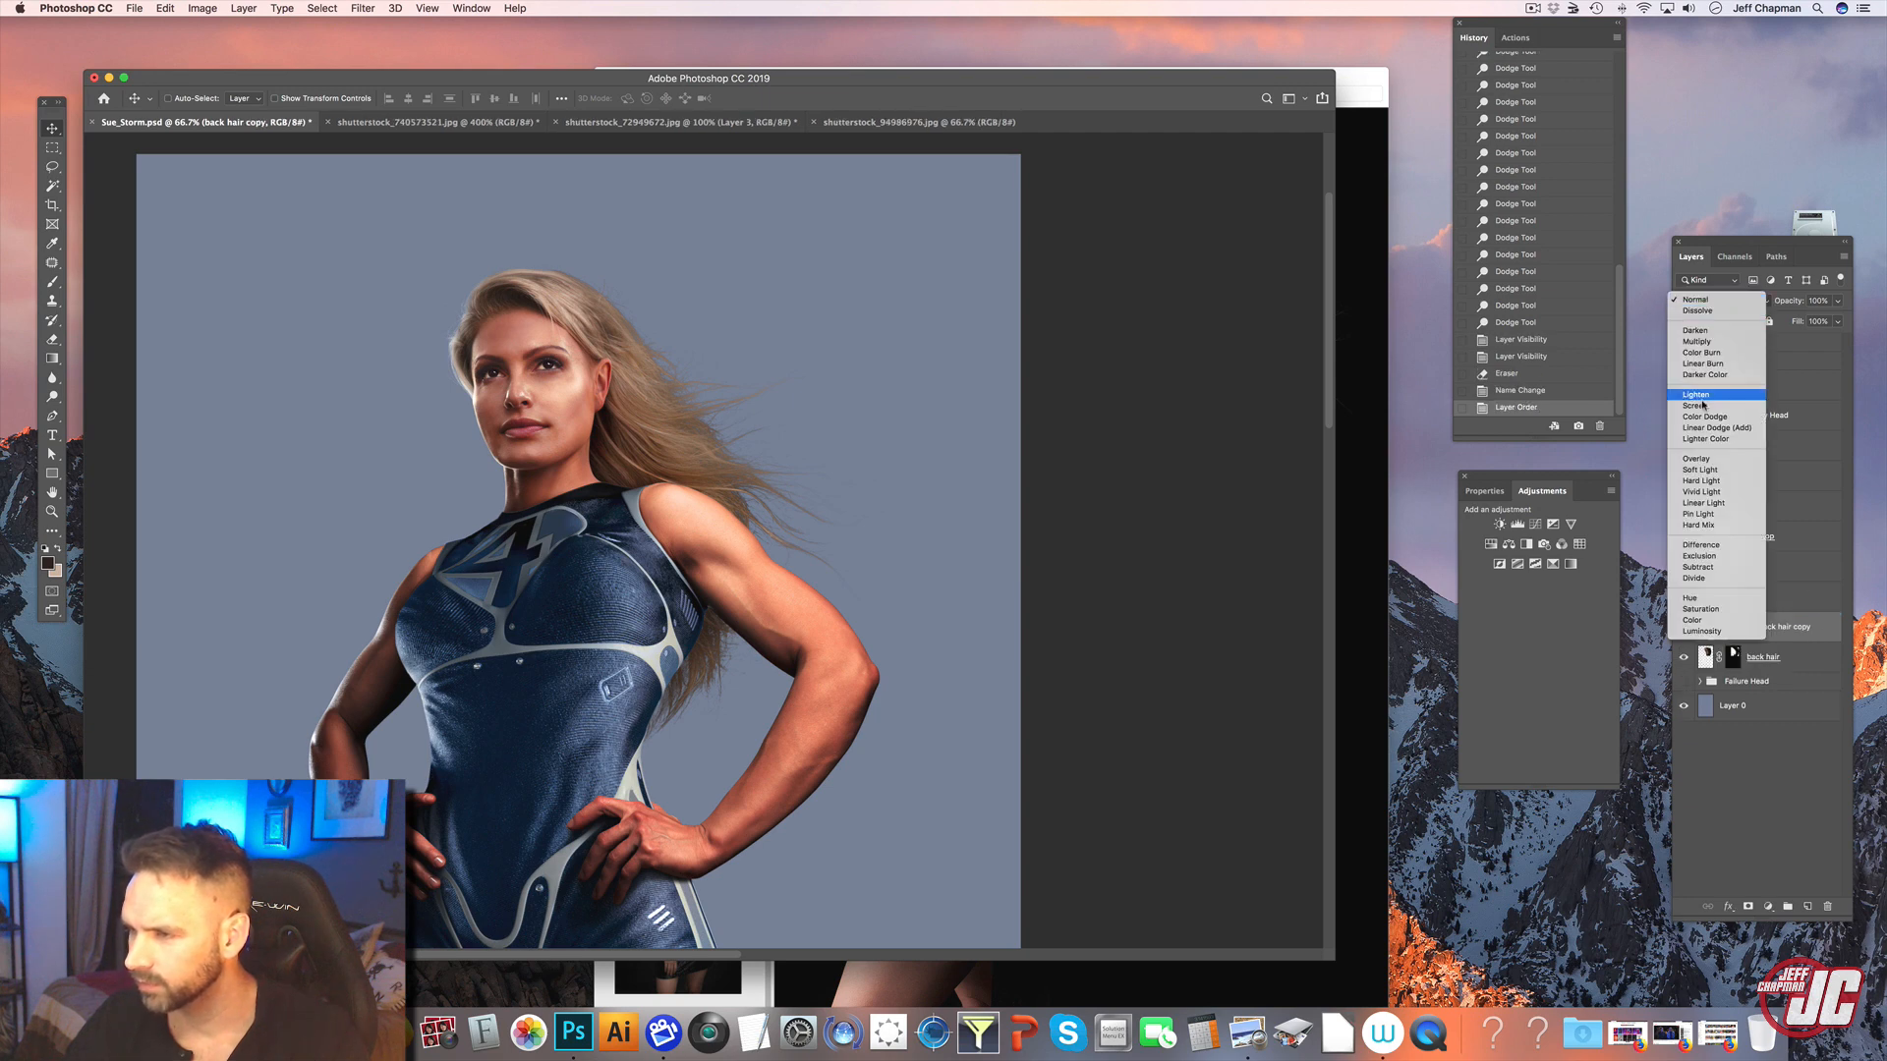
pyautogui.click(1697, 411)
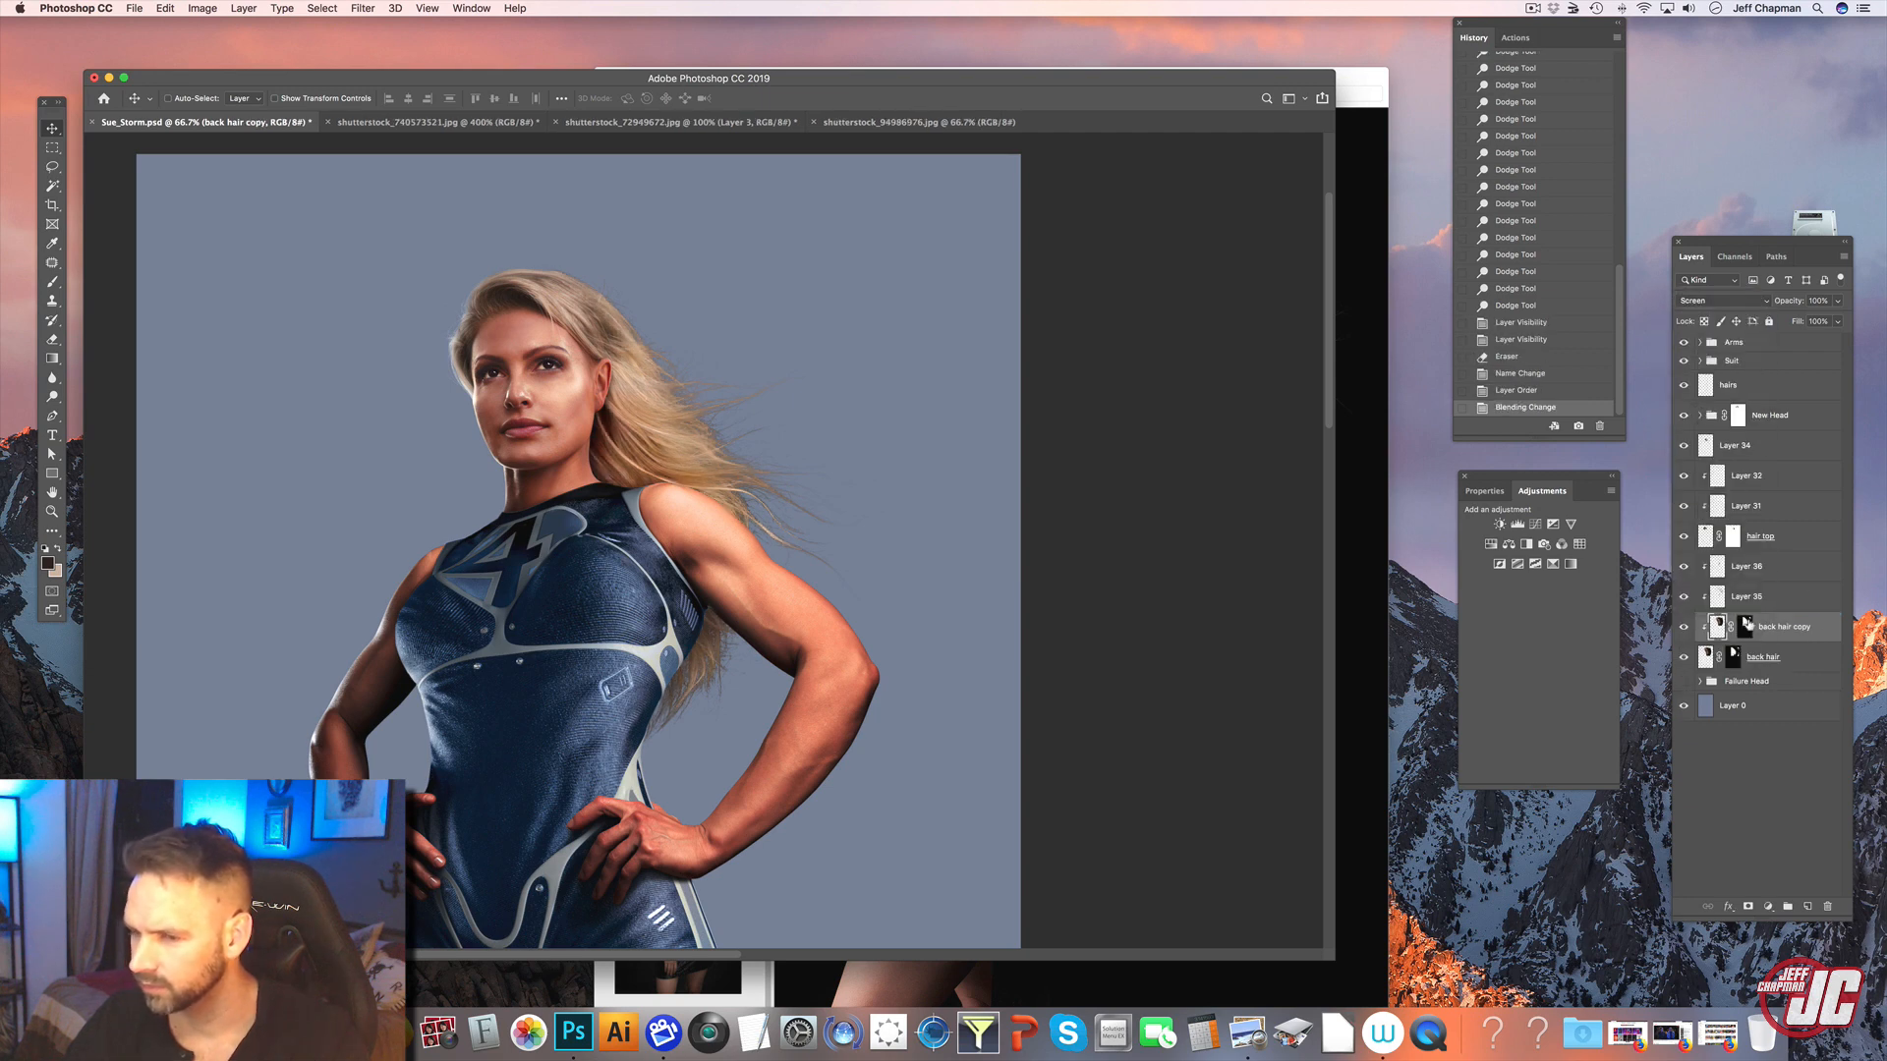
# - Desaturate the back hair copy and adjust its tones with Levels
pyautogui.press('super+shift+u')
pyautogui.press('super+l')
pyautogui.moveTo(807, 327); pyautogui.dragTo(885, 328)
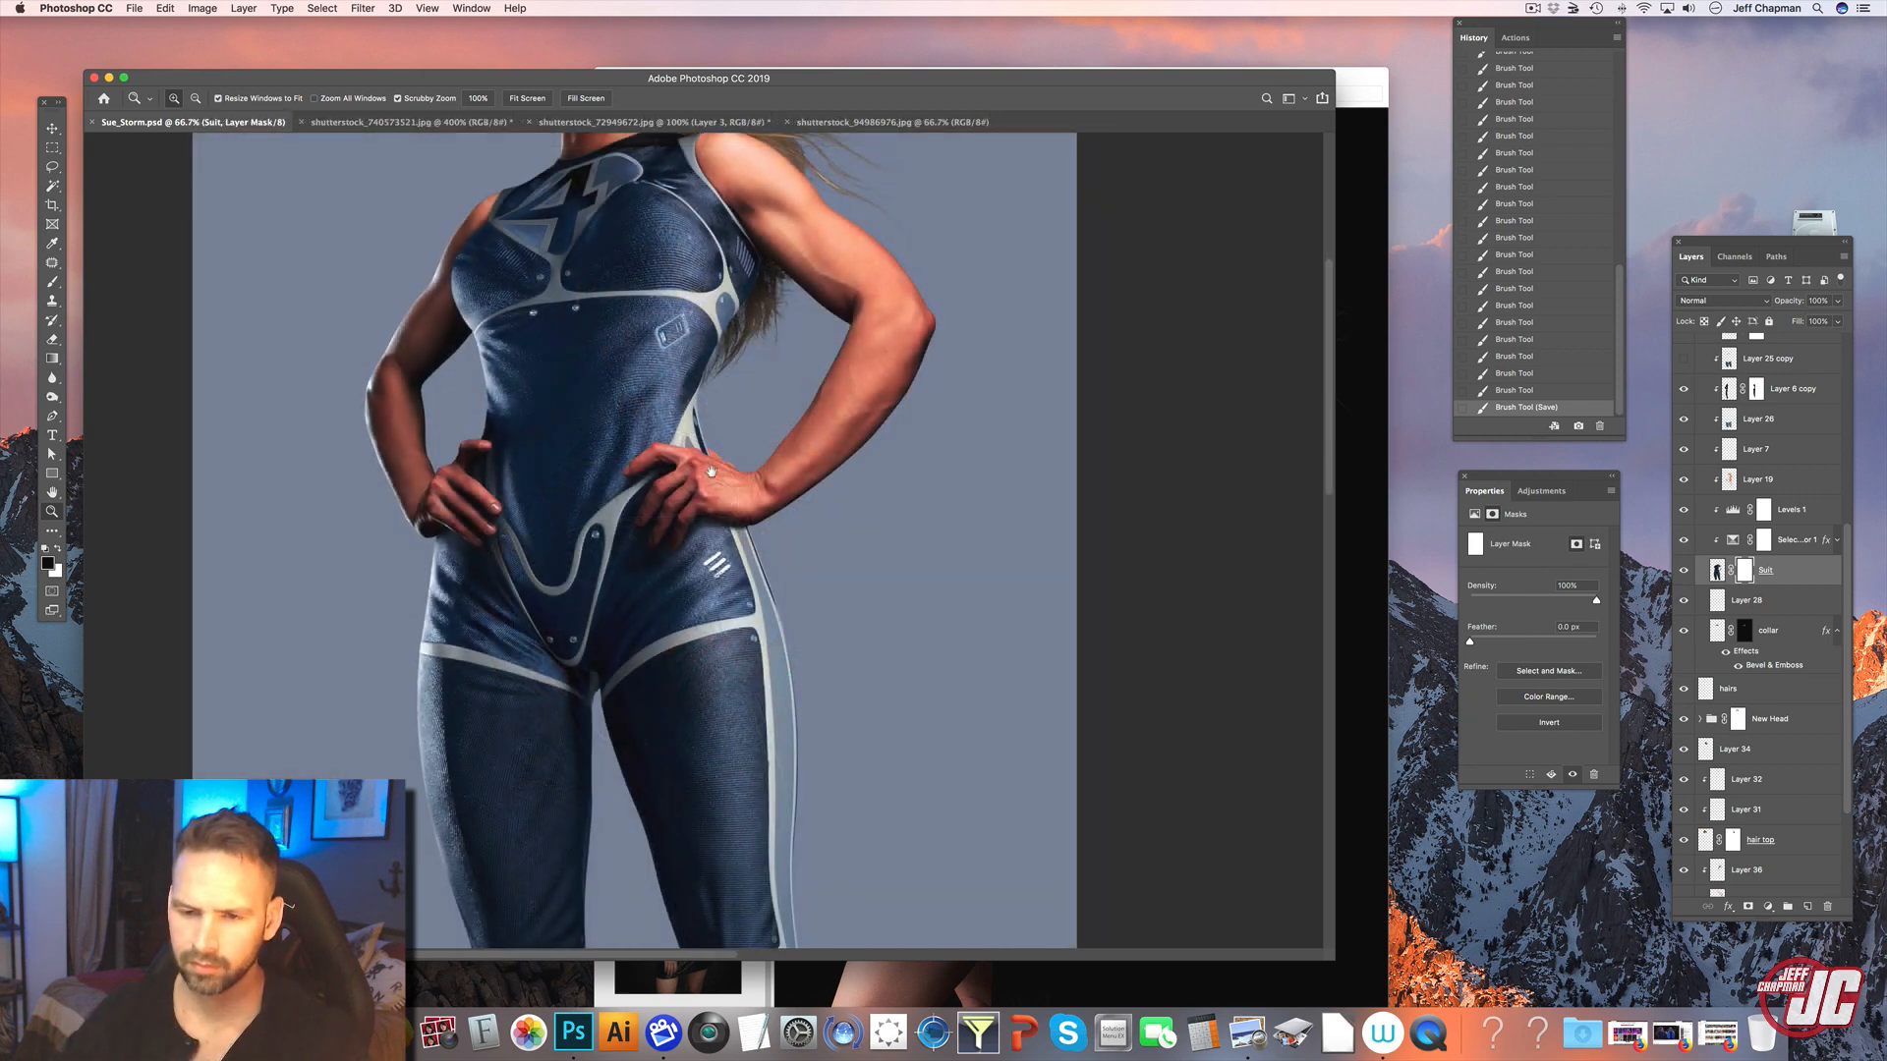
# - Add the text FOUR above Layer 29 in the Suit group and move it beside the outer thigh
pyautogui.scroll(-2, 719, 425)
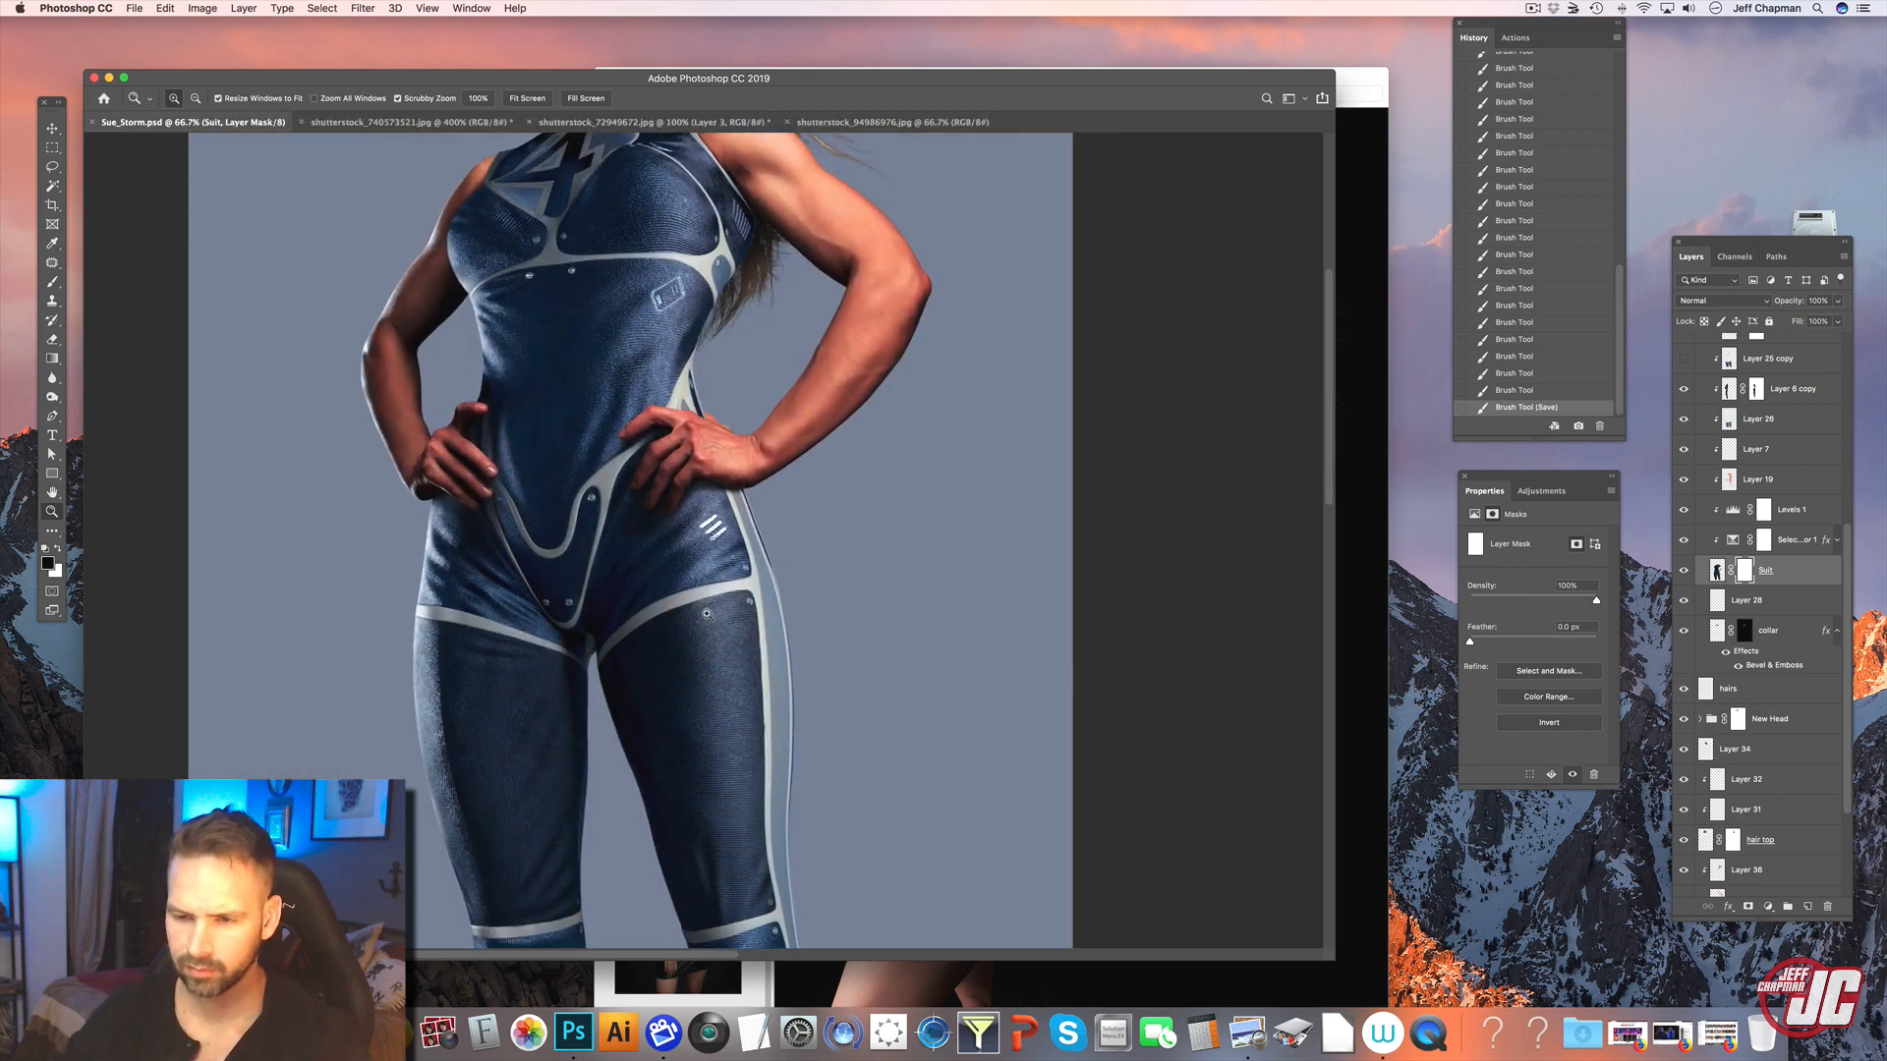
pyautogui.click(713, 617)
pyautogui.moveTo(722, 629); pyautogui.dragTo(713, 342)
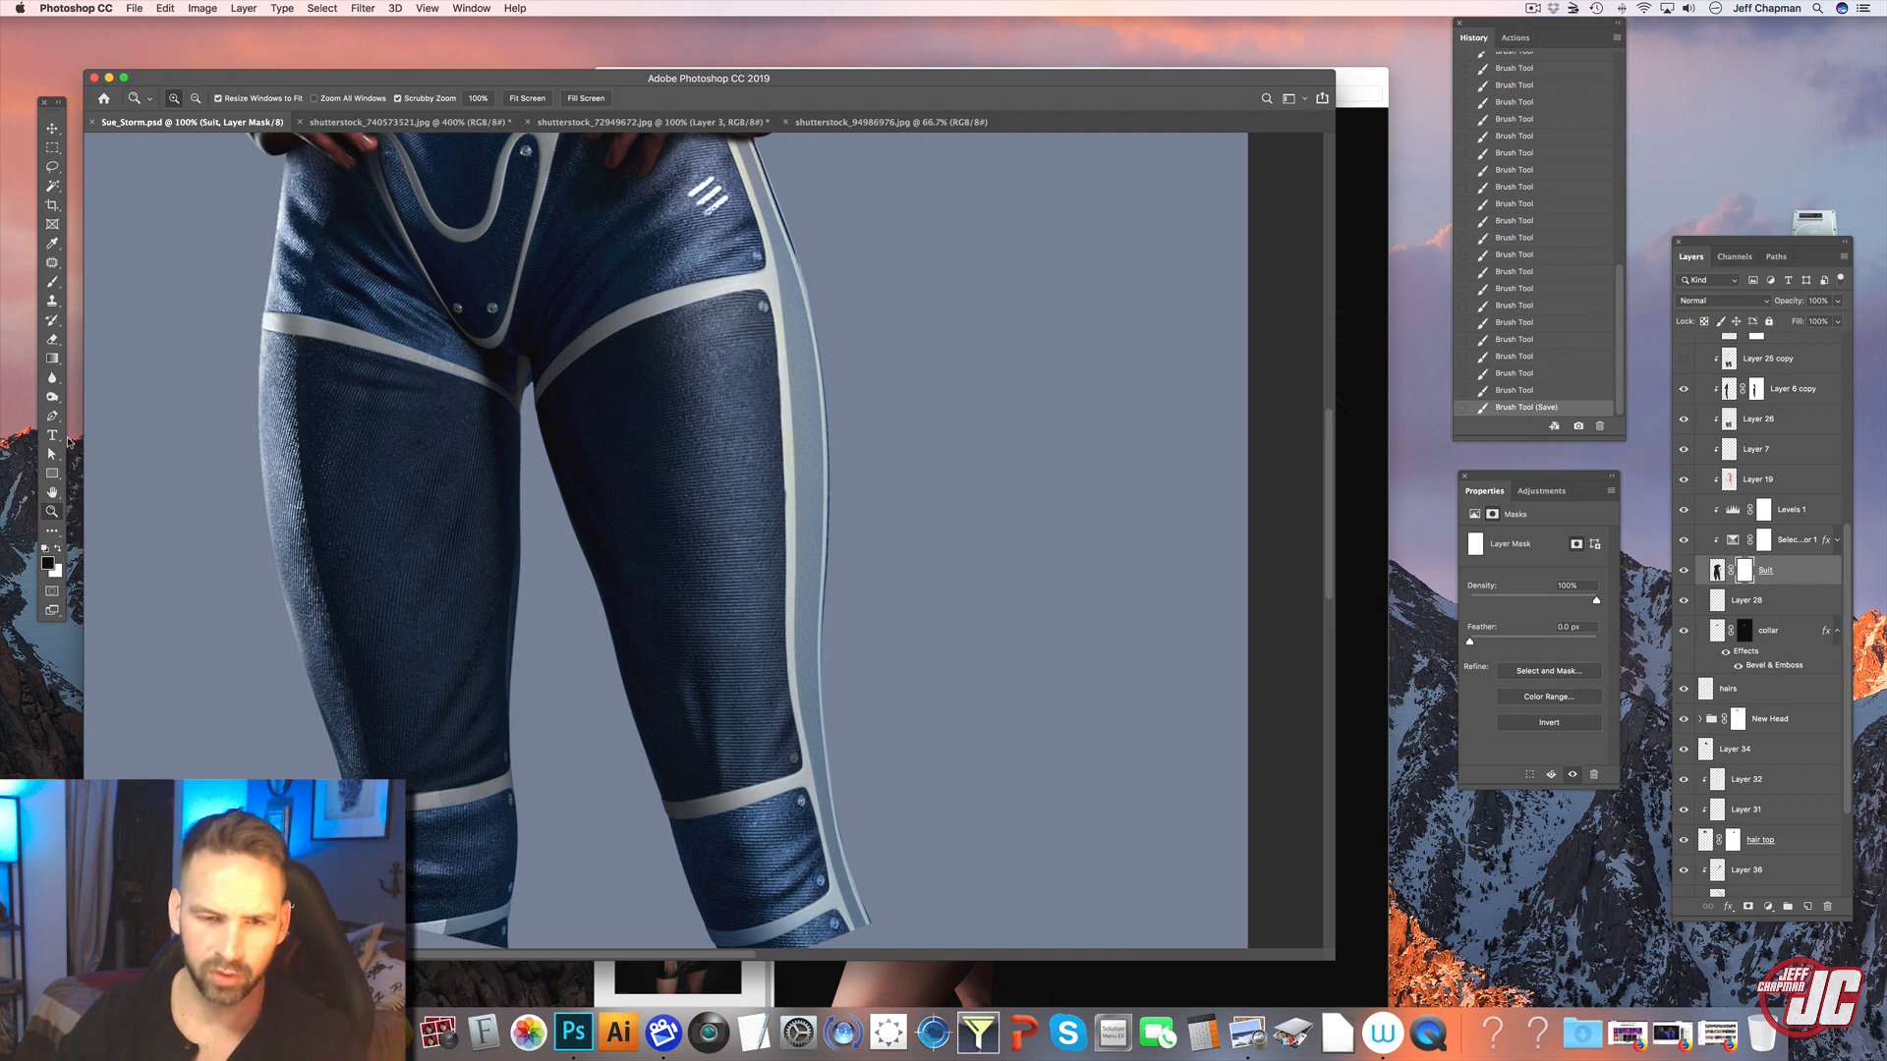
pyautogui.click(52, 435)
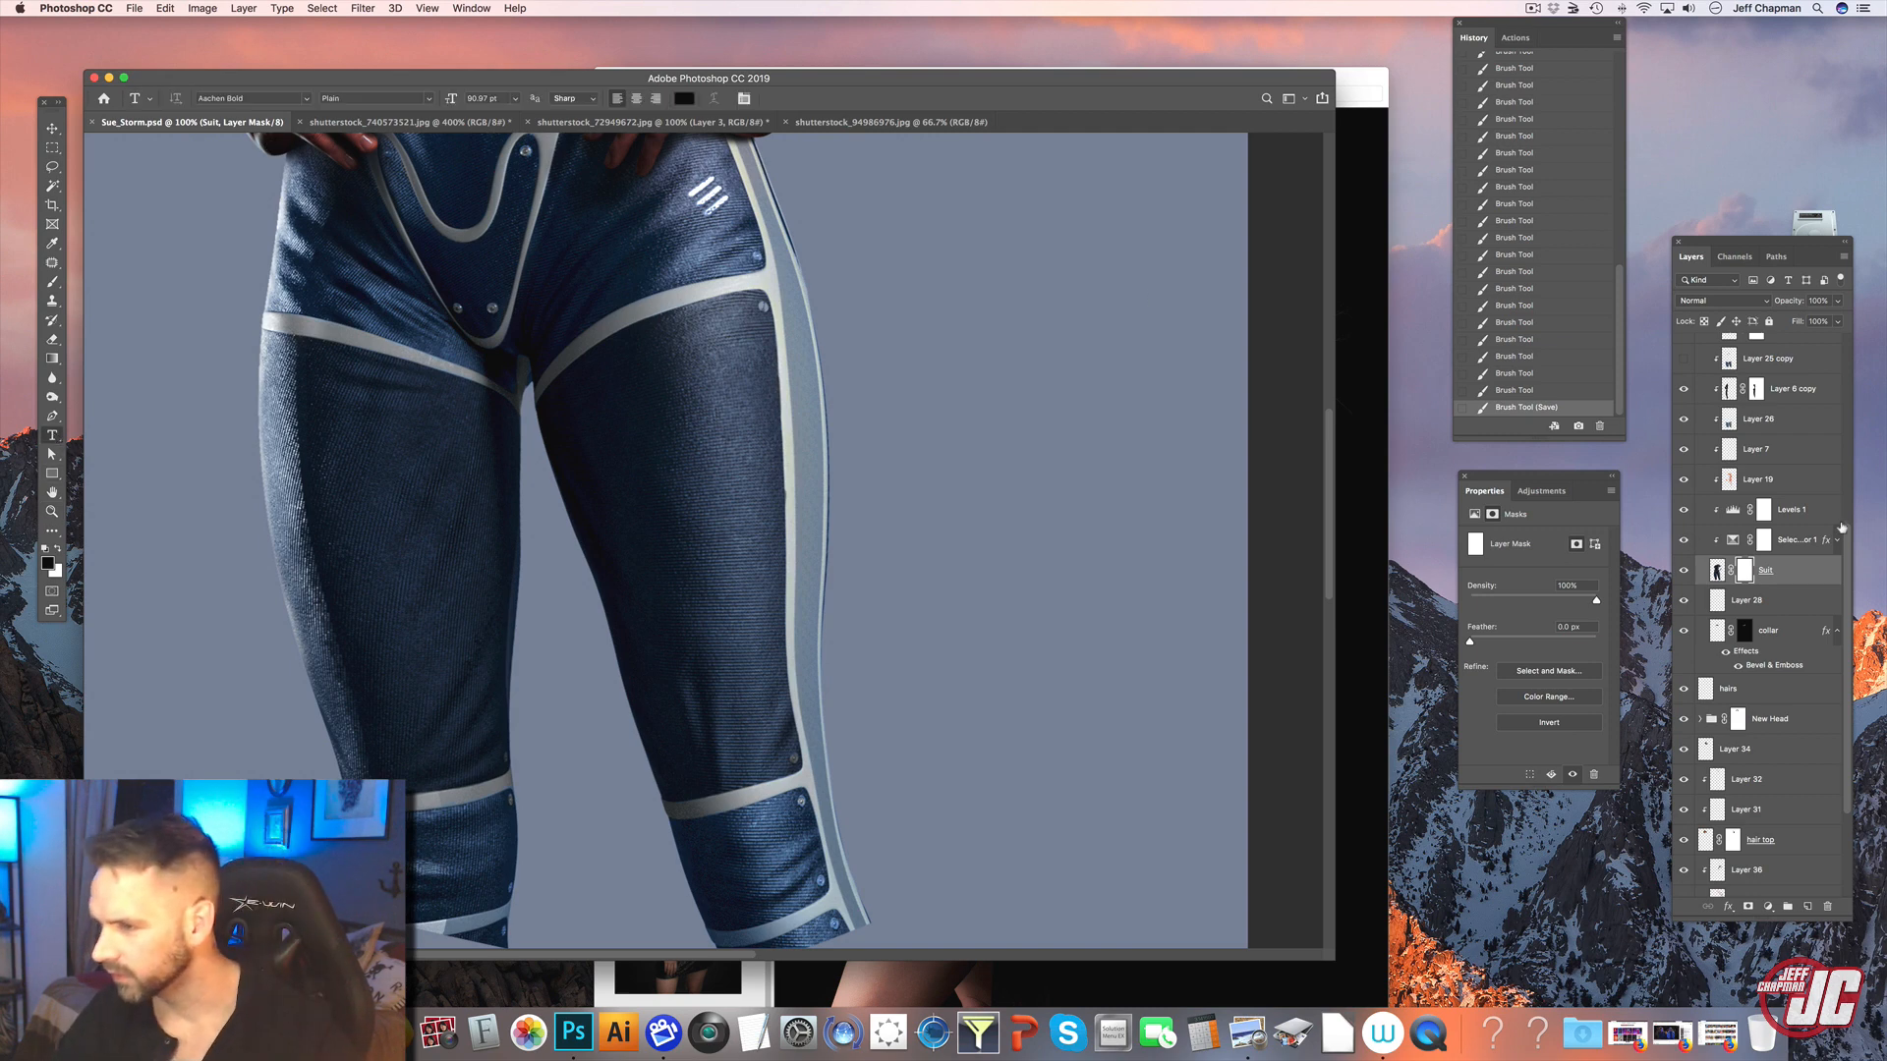
pyautogui.scroll(5, 1842, 527)
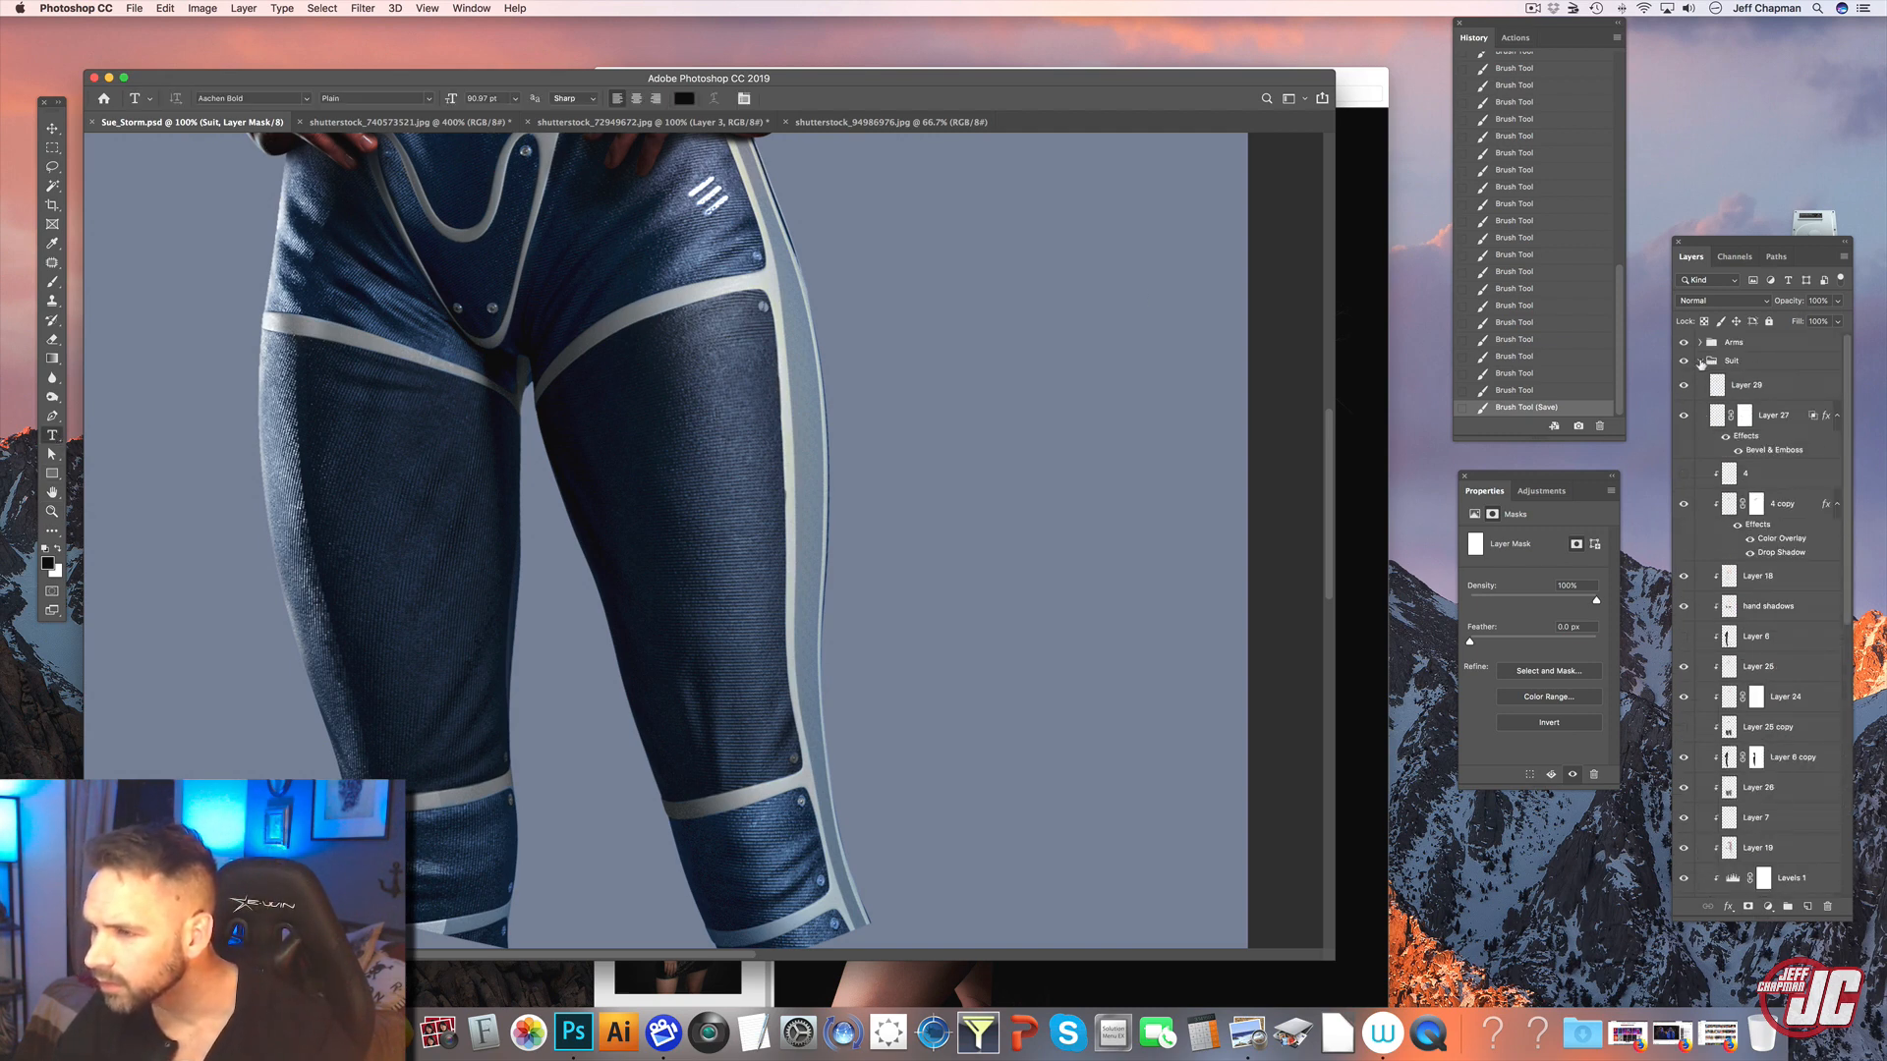
pyautogui.click(1699, 362)
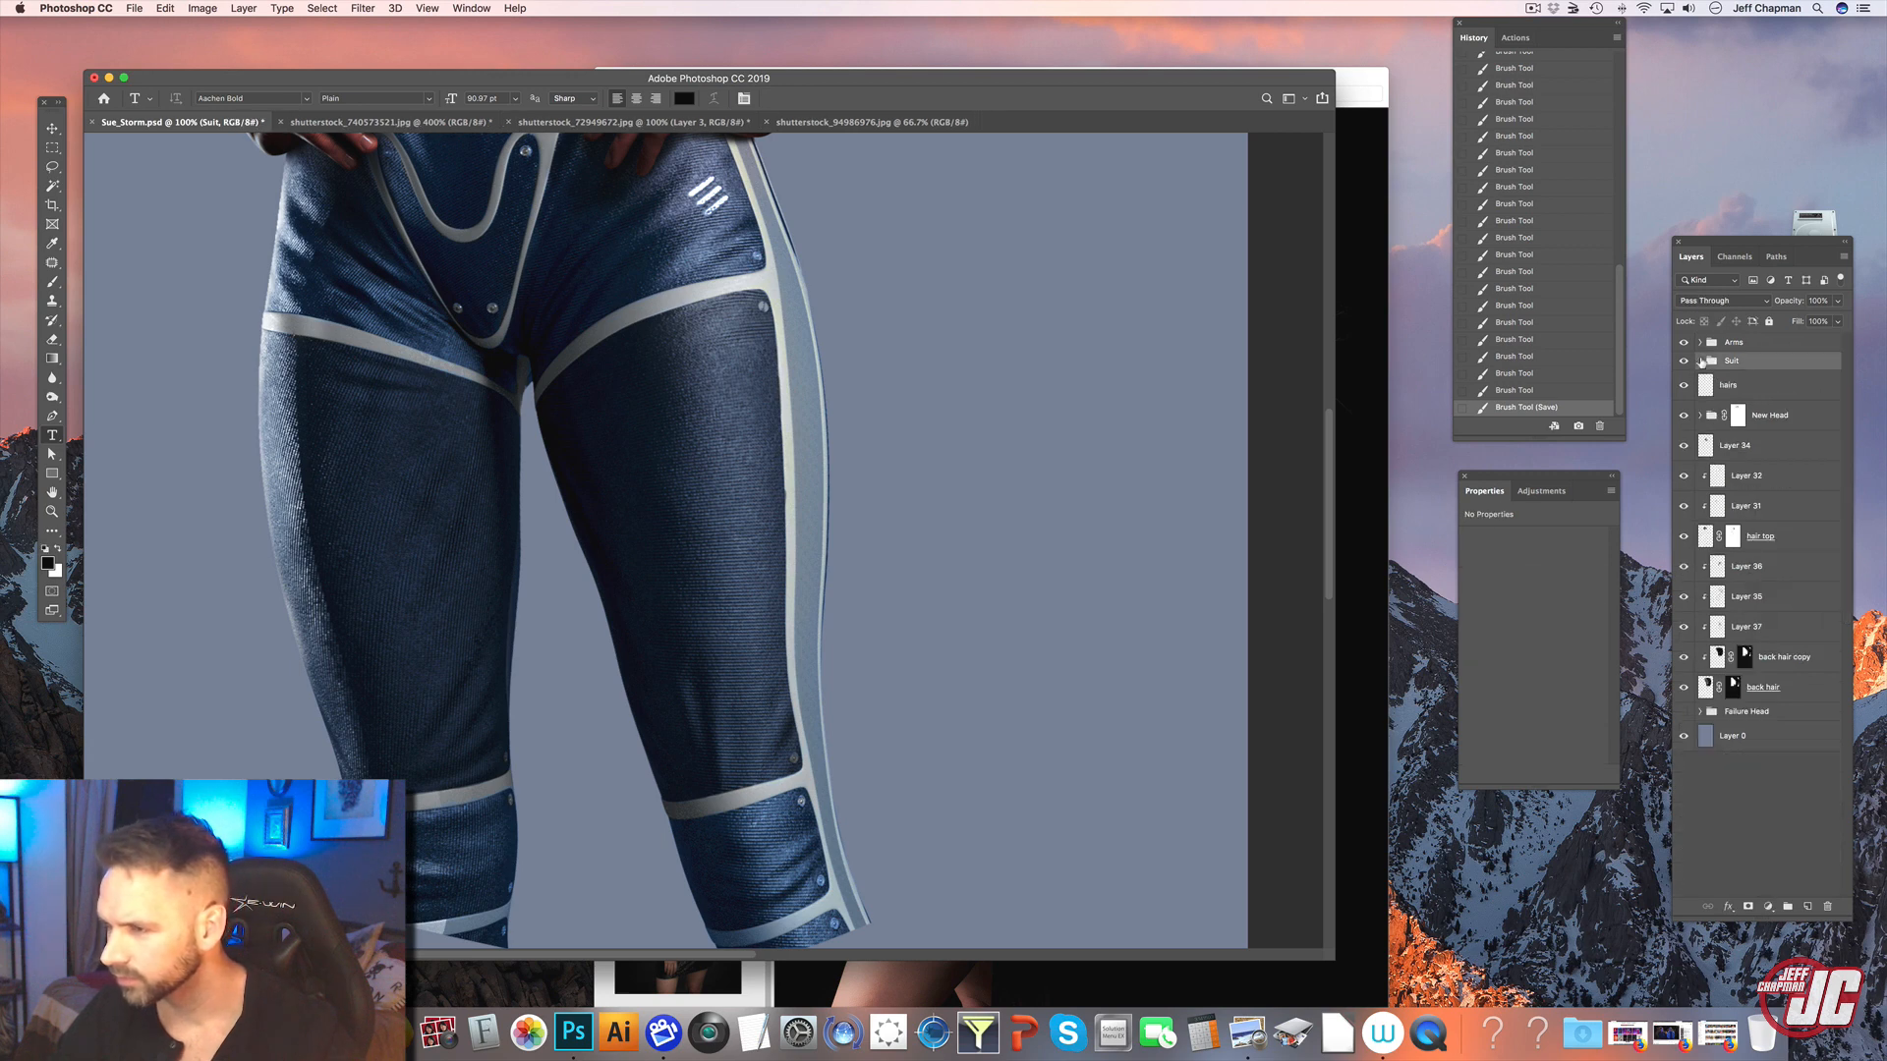
pyautogui.click(1701, 361)
pyautogui.click(1766, 391)
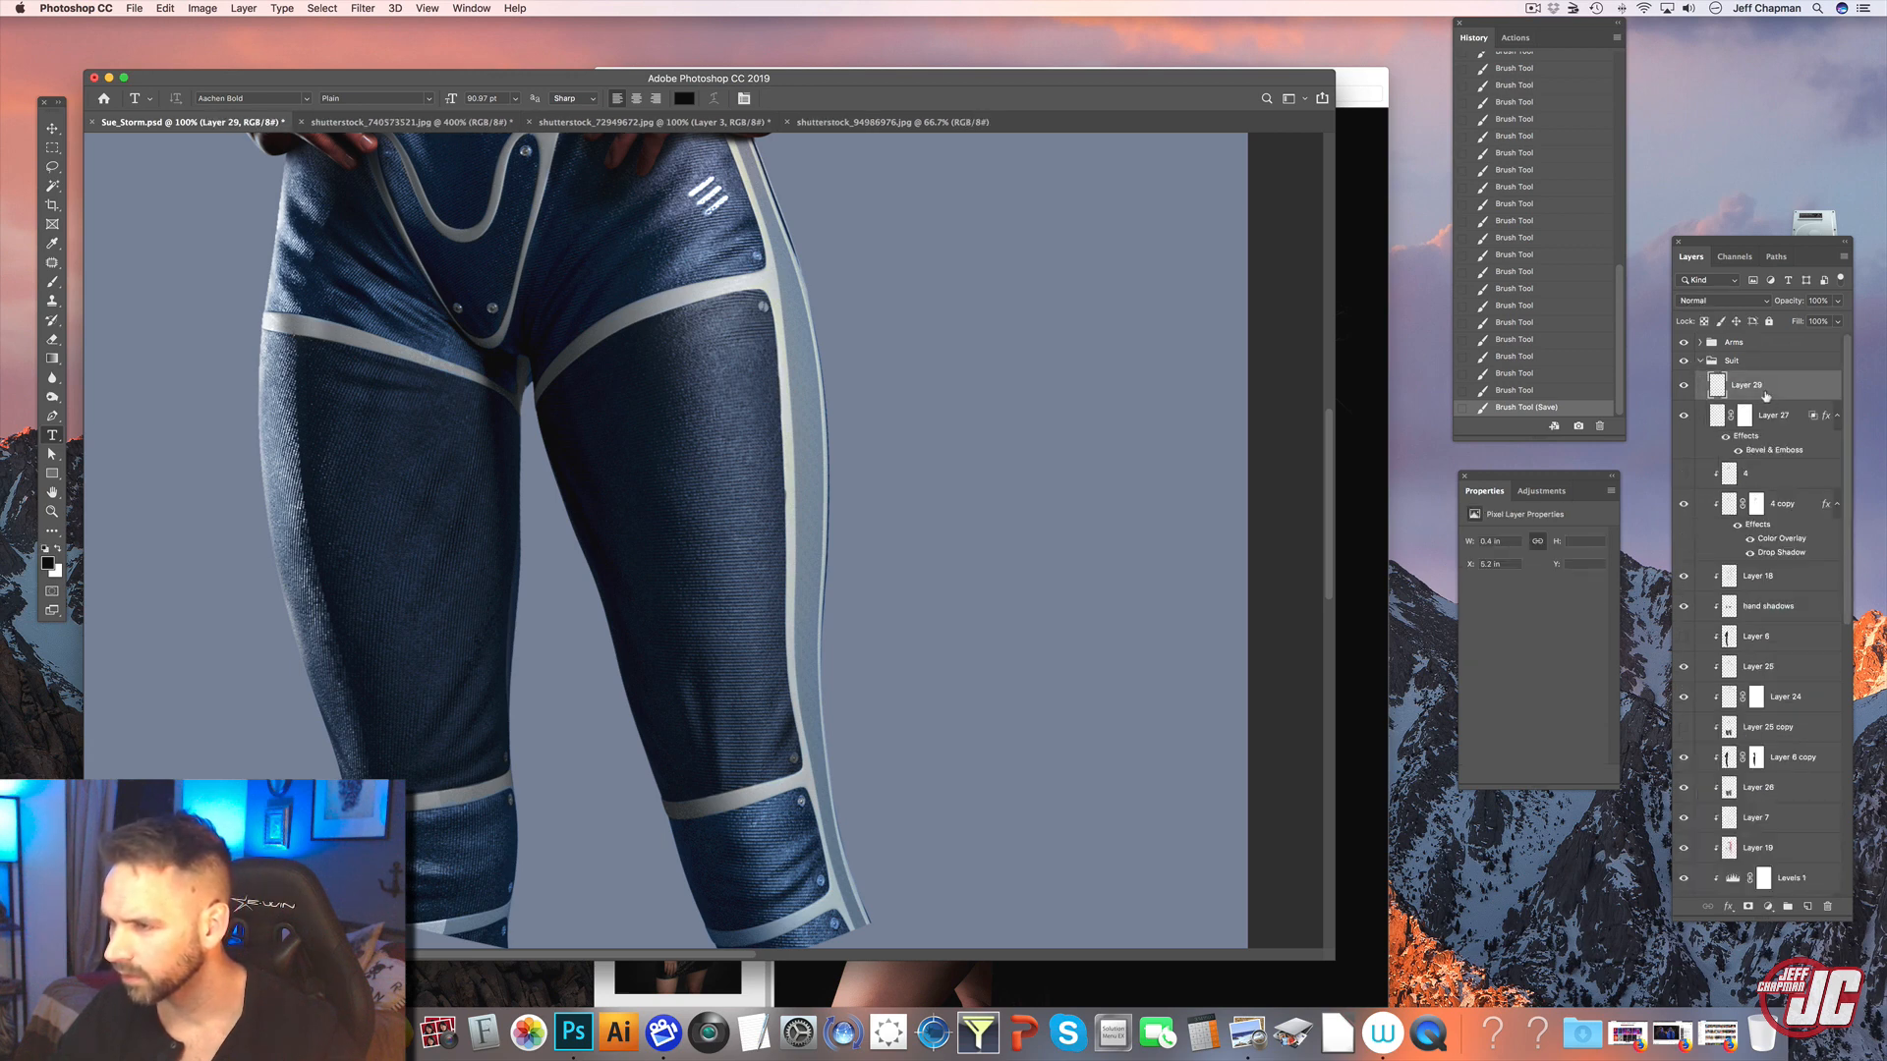
pyautogui.click(580, 458)
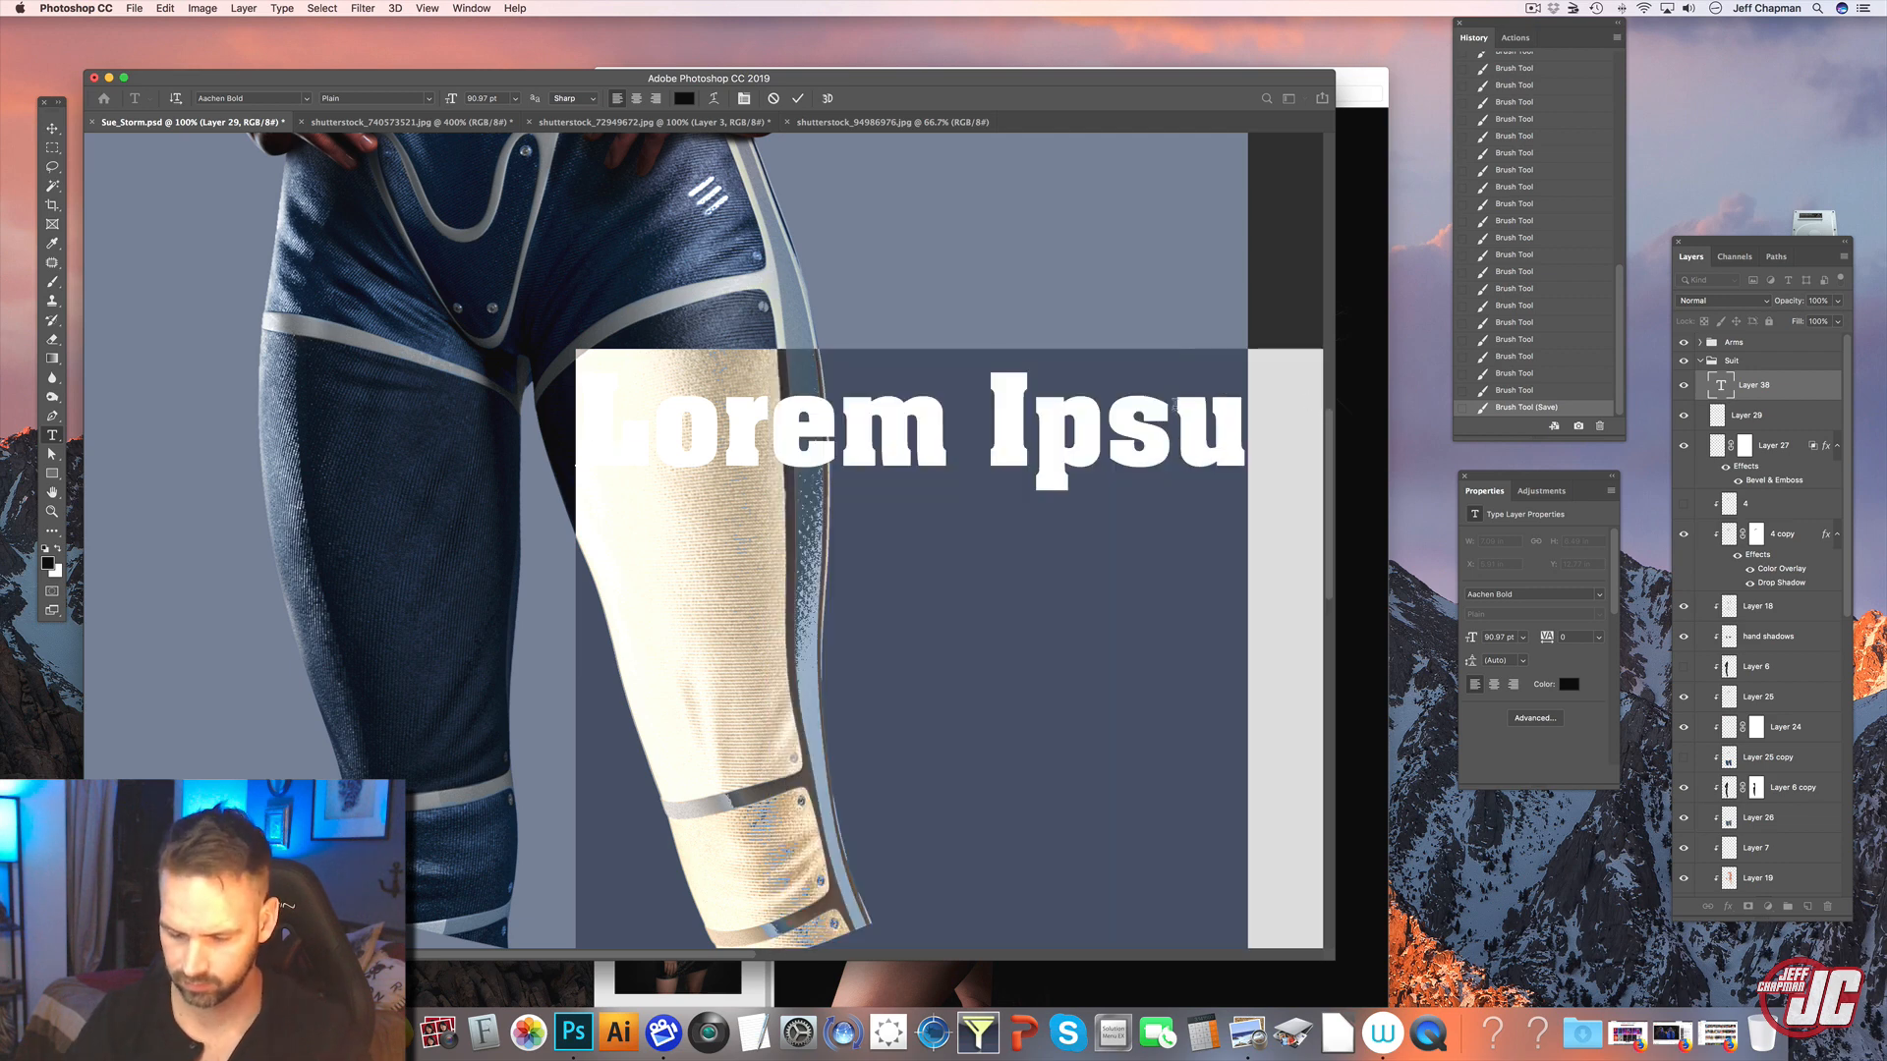
pyautogui.write('FOUR')
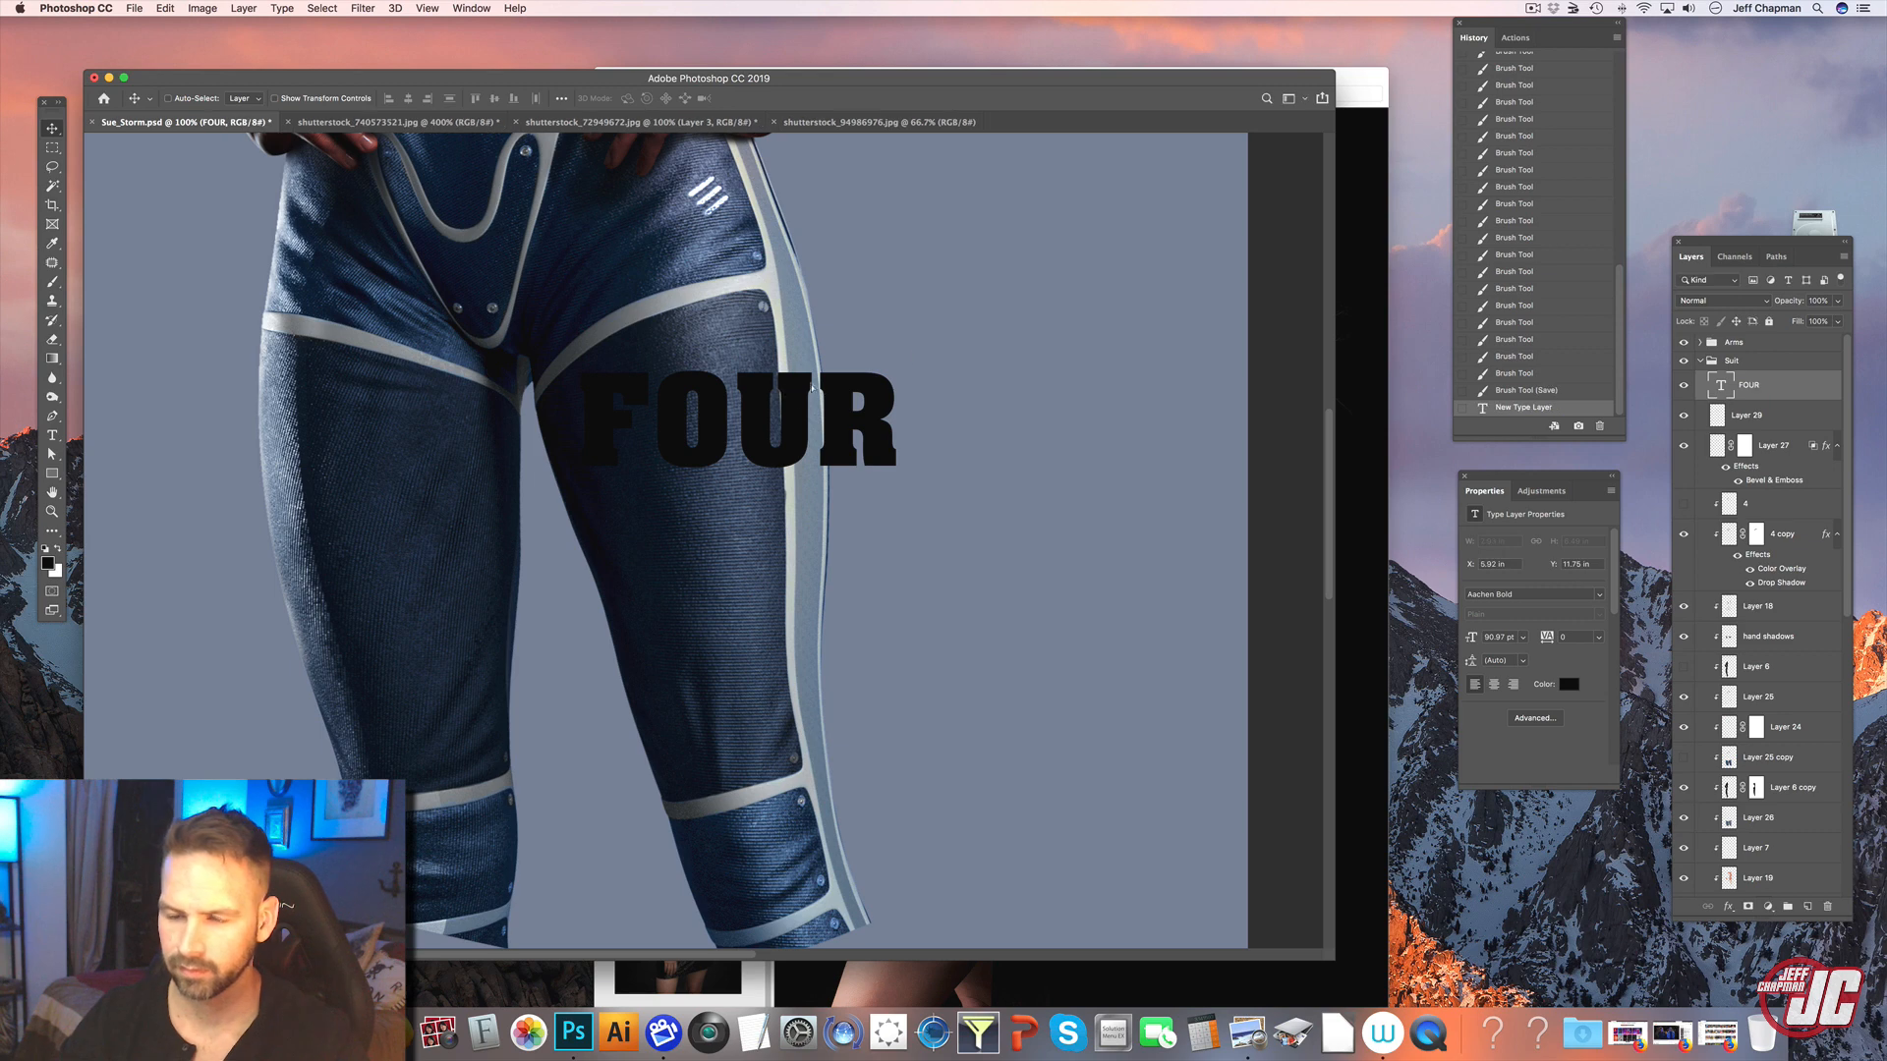
pyautogui.moveTo(821, 386); pyautogui.dragTo(1057, 310)
# - Change the font of the FOUR text to ! PEPSI !
pyautogui.click(52, 435)
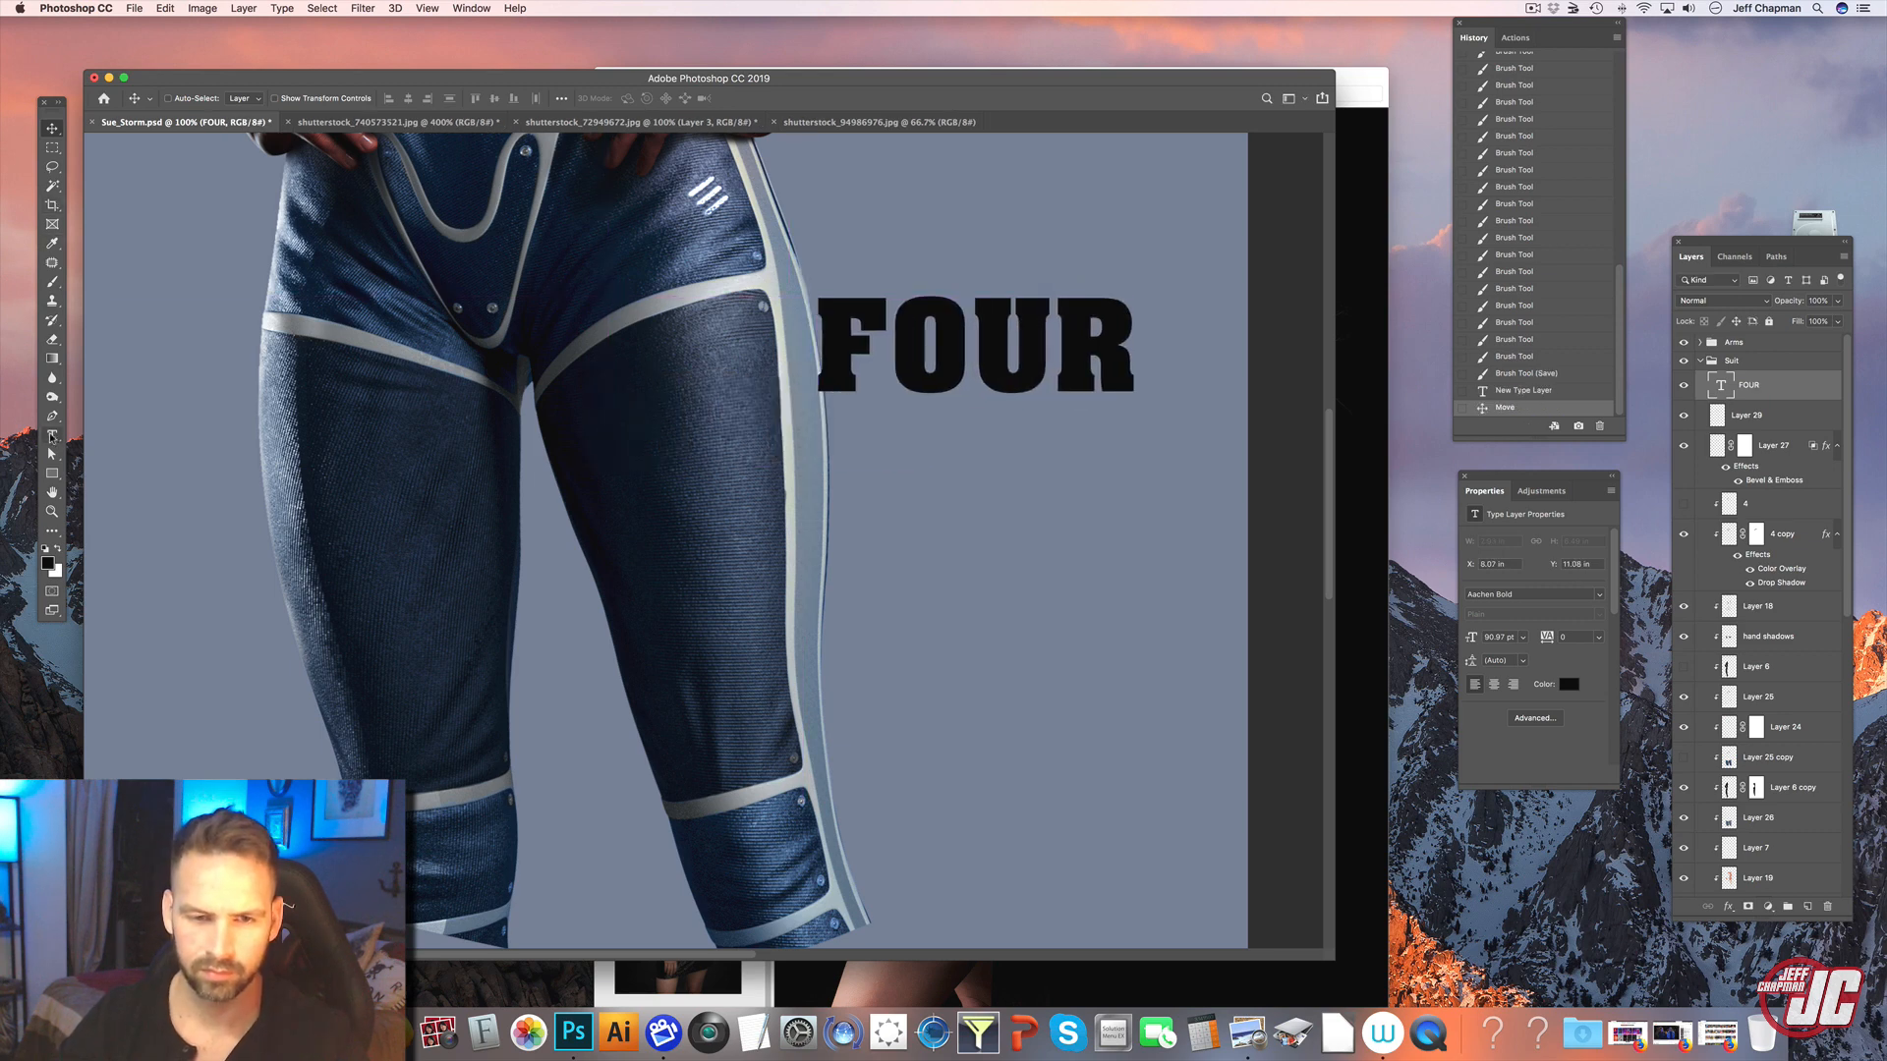
pyautogui.doubleClick(856, 336)
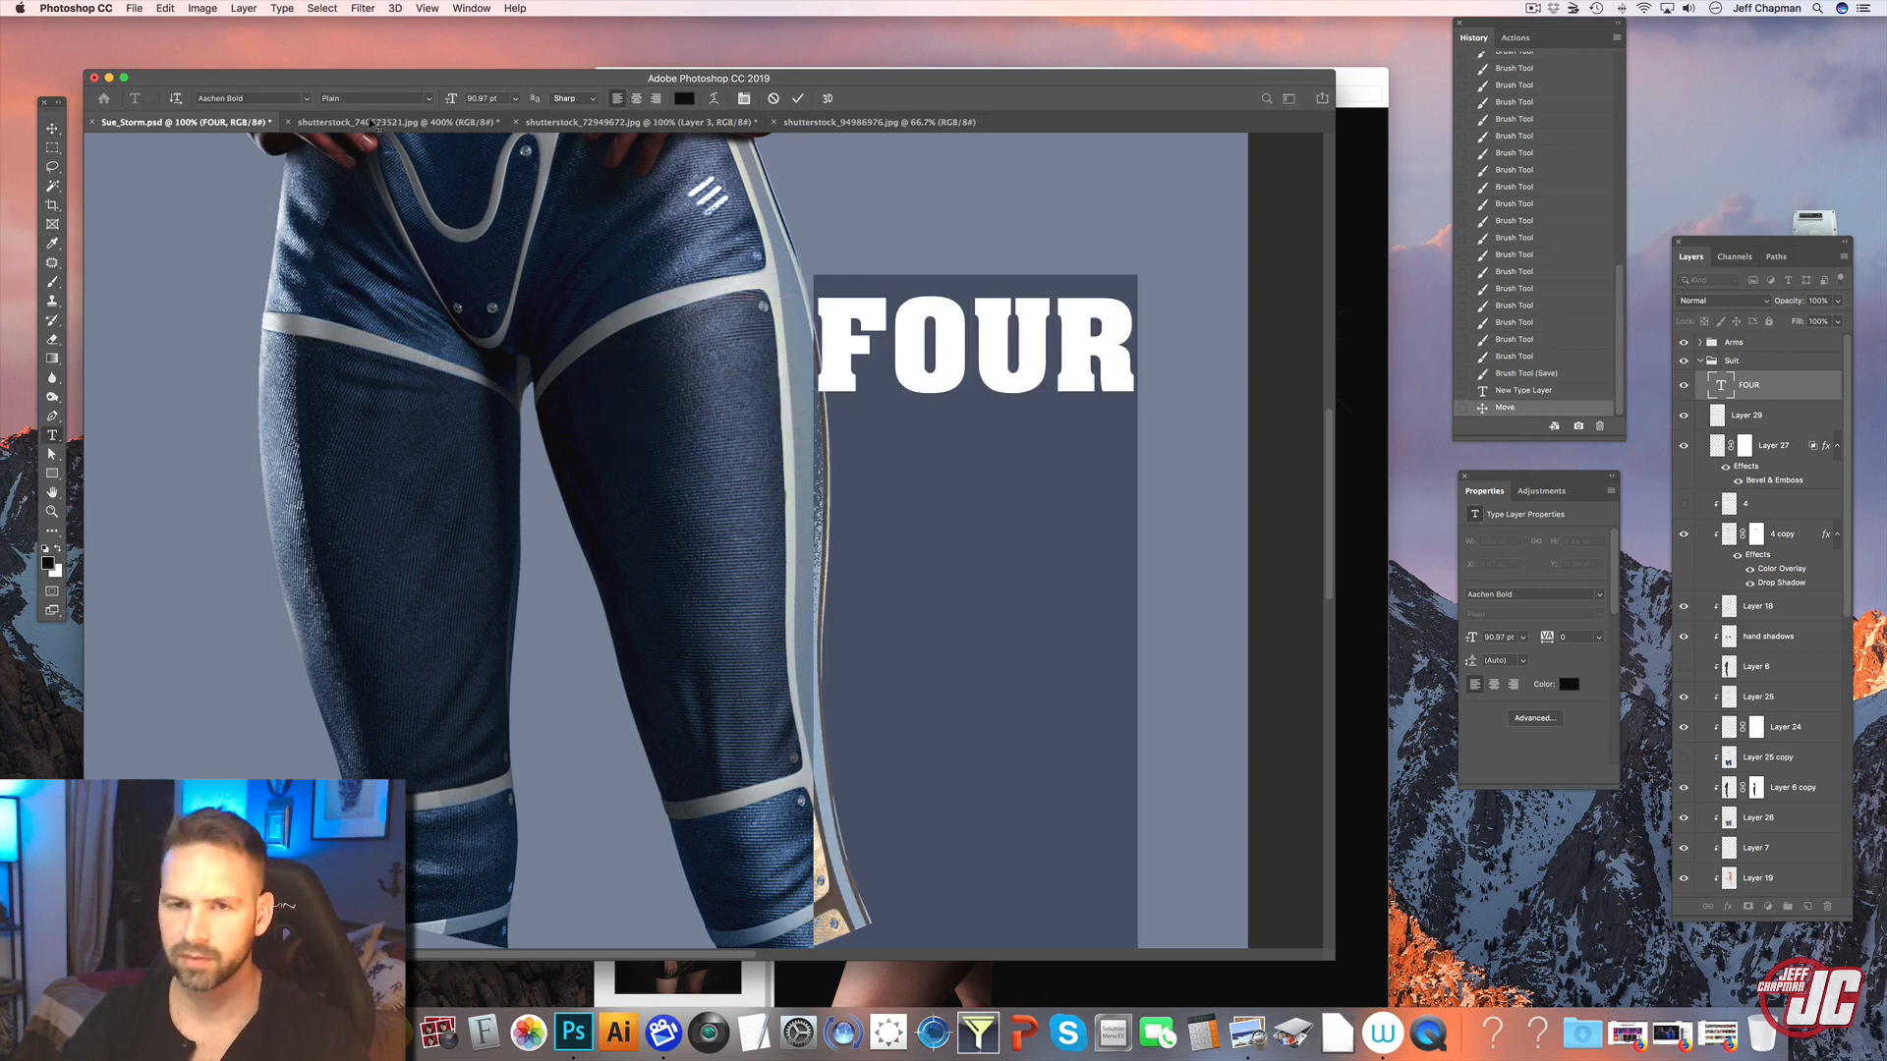
pyautogui.click(307, 100)
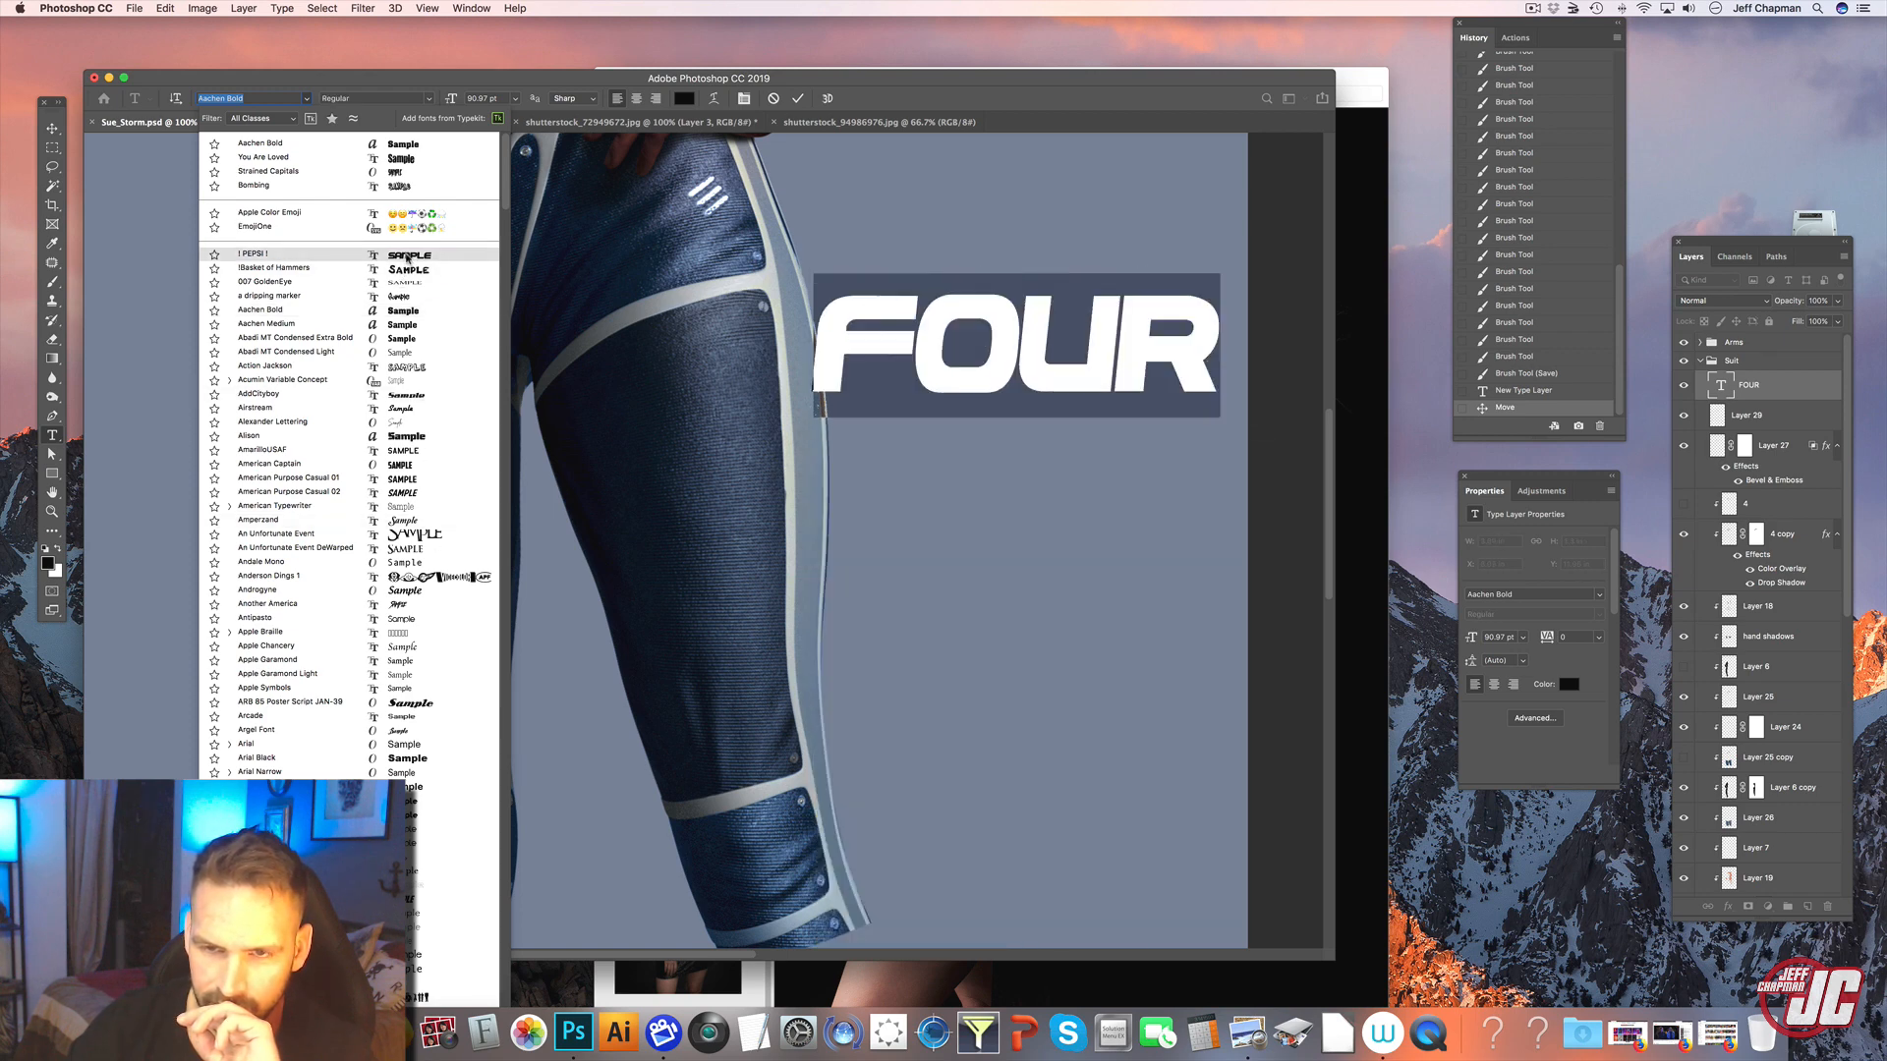
pyautogui.click(410, 257)
# - Duplicate the FOUR text just below the original and set the copy's font to Good Times
pyautogui.click(52, 129)
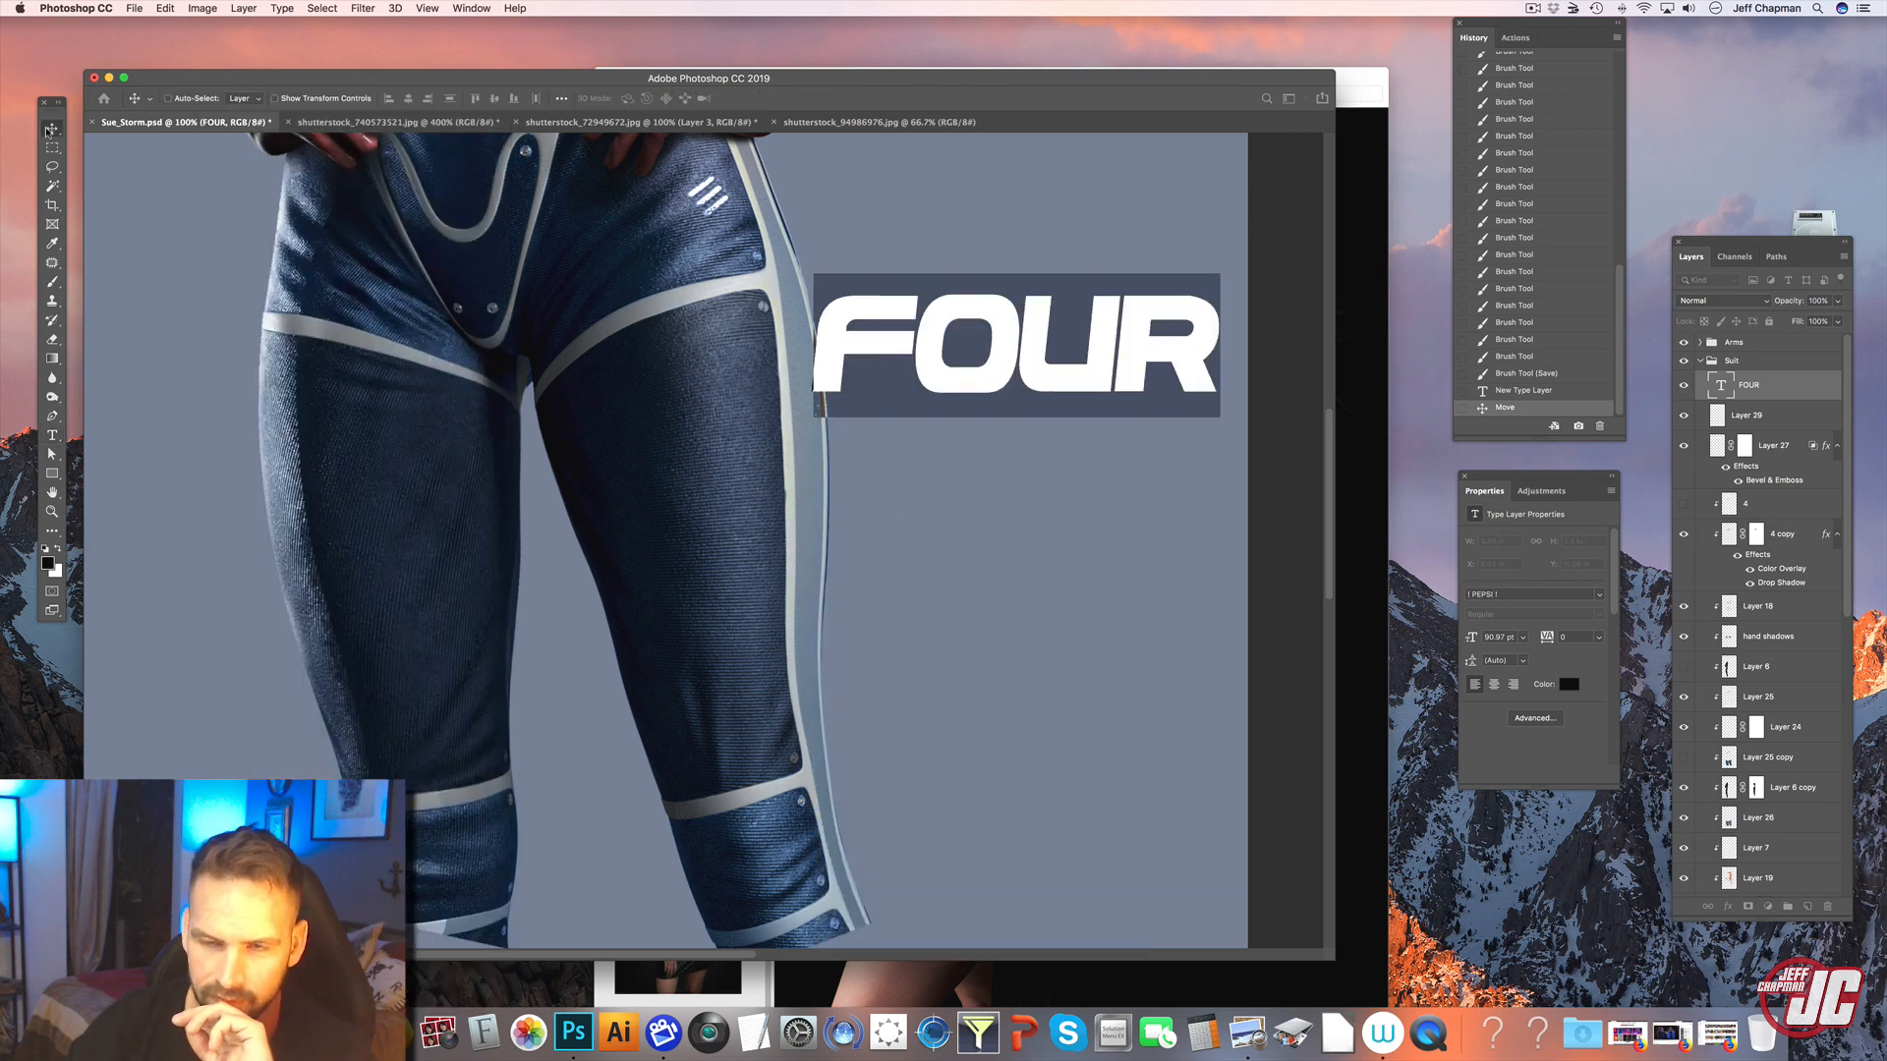
pyautogui.moveTo(1007, 364); pyautogui.dragTo(1000, 527)
pyautogui.click(52, 435)
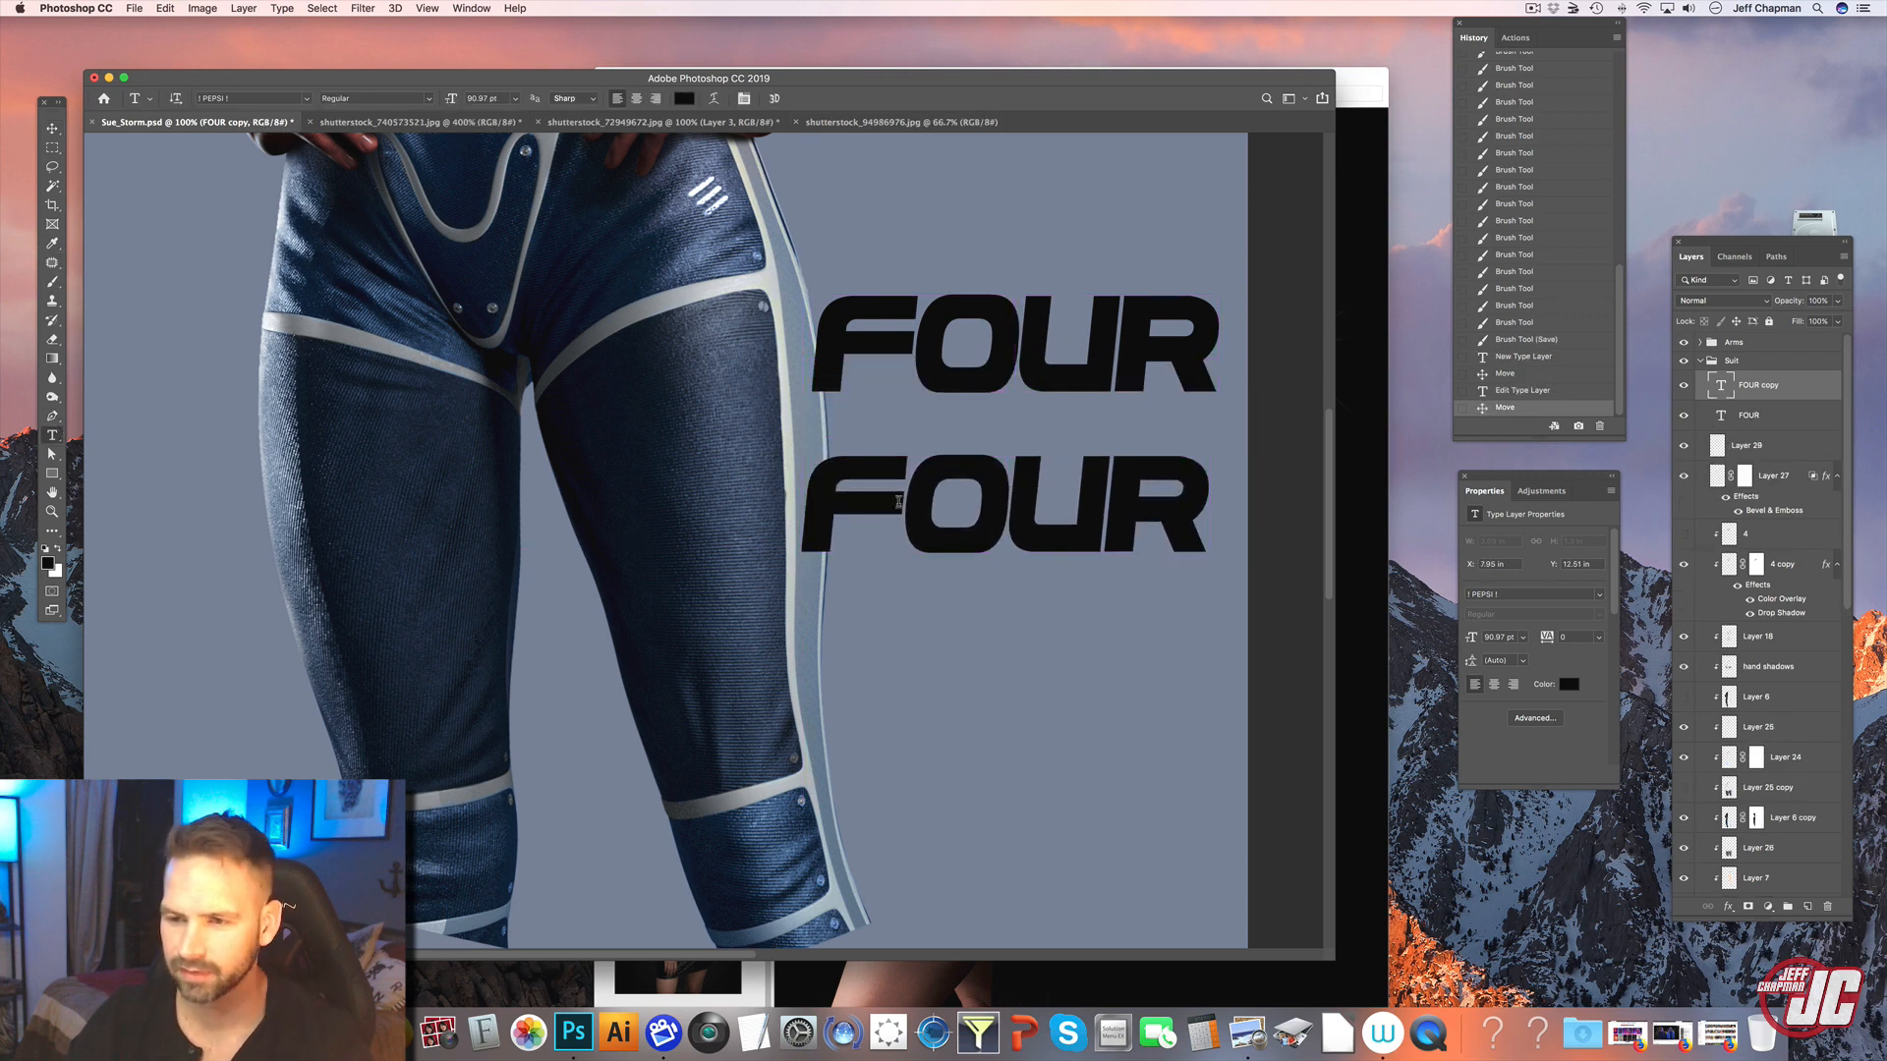
pyautogui.moveTo(813, 503); pyautogui.dragTo(1213, 503)
pyautogui.click(308, 98)
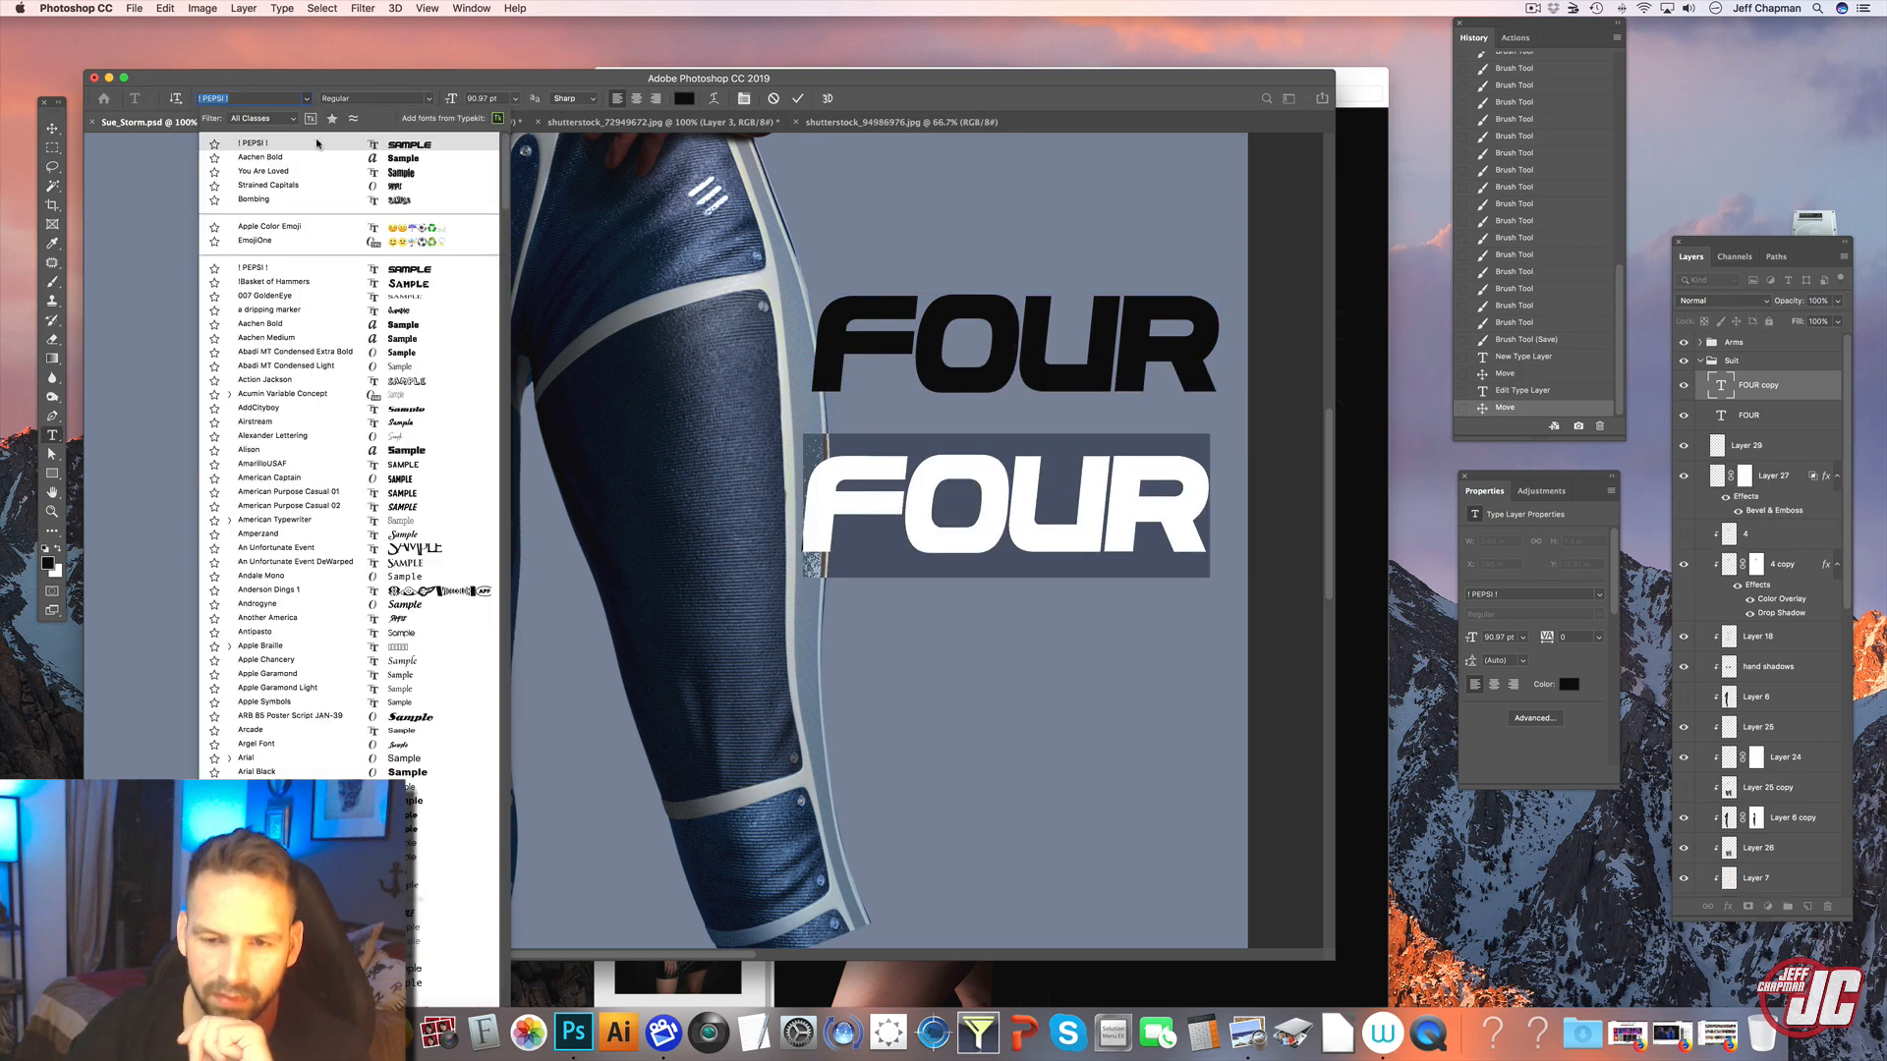
pyautogui.scroll(-15, 493, 404)
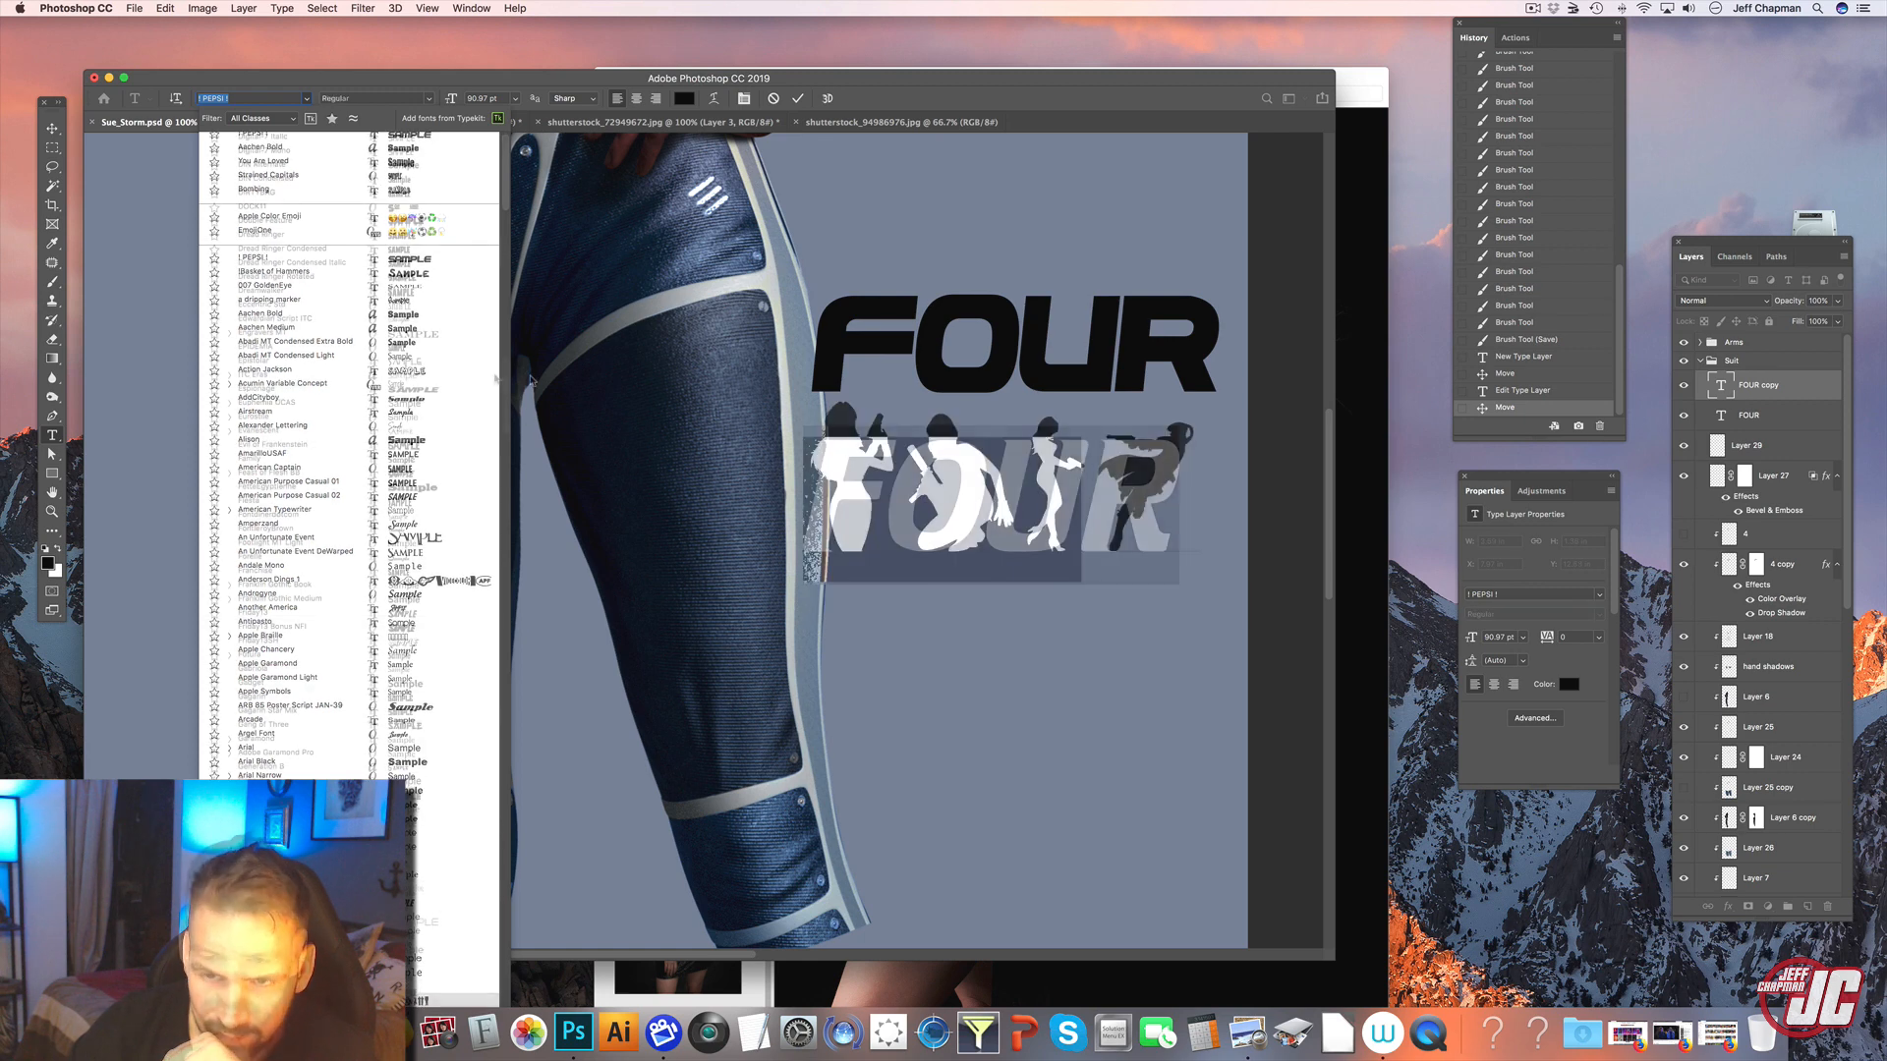
pyautogui.scroll(-1, 493, 405)
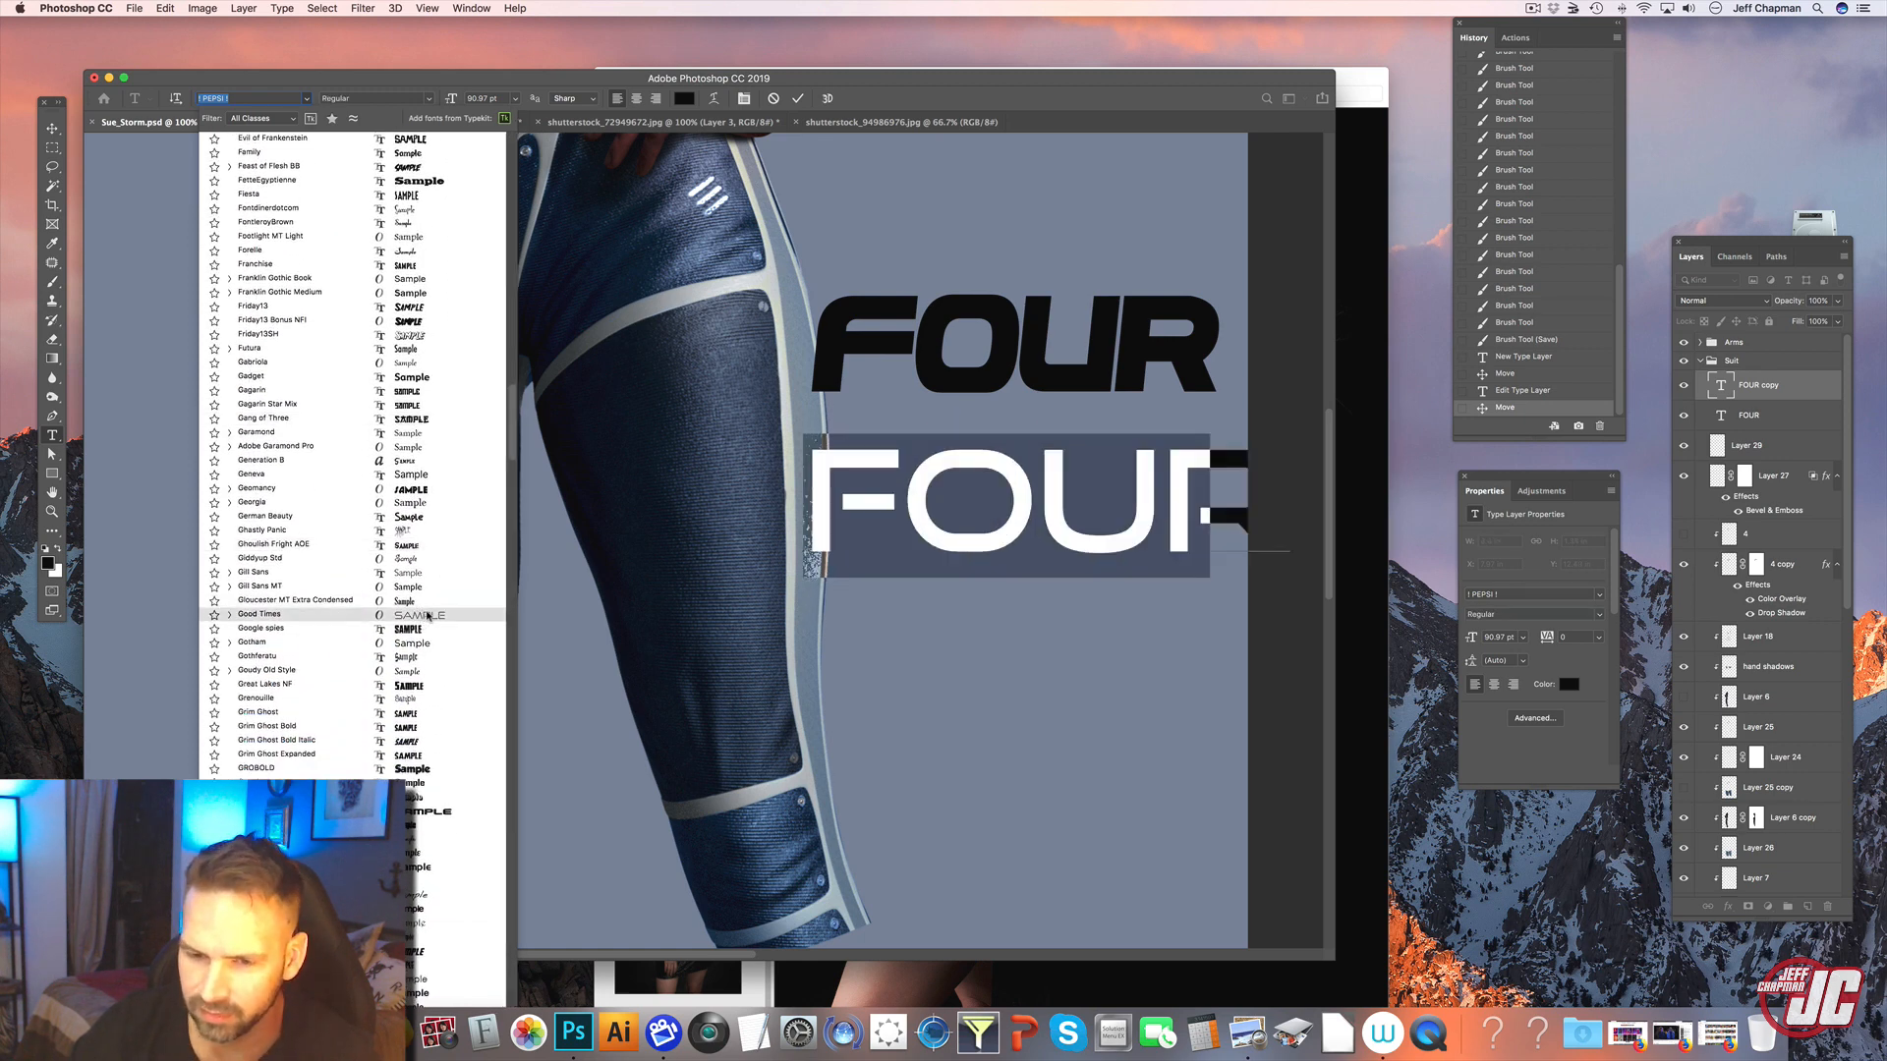
pyautogui.click(425, 615)
# - Shift the Good Times FOUR text partly over the thigh and hide the ! PEPSI ! version
pyautogui.click(52, 128)
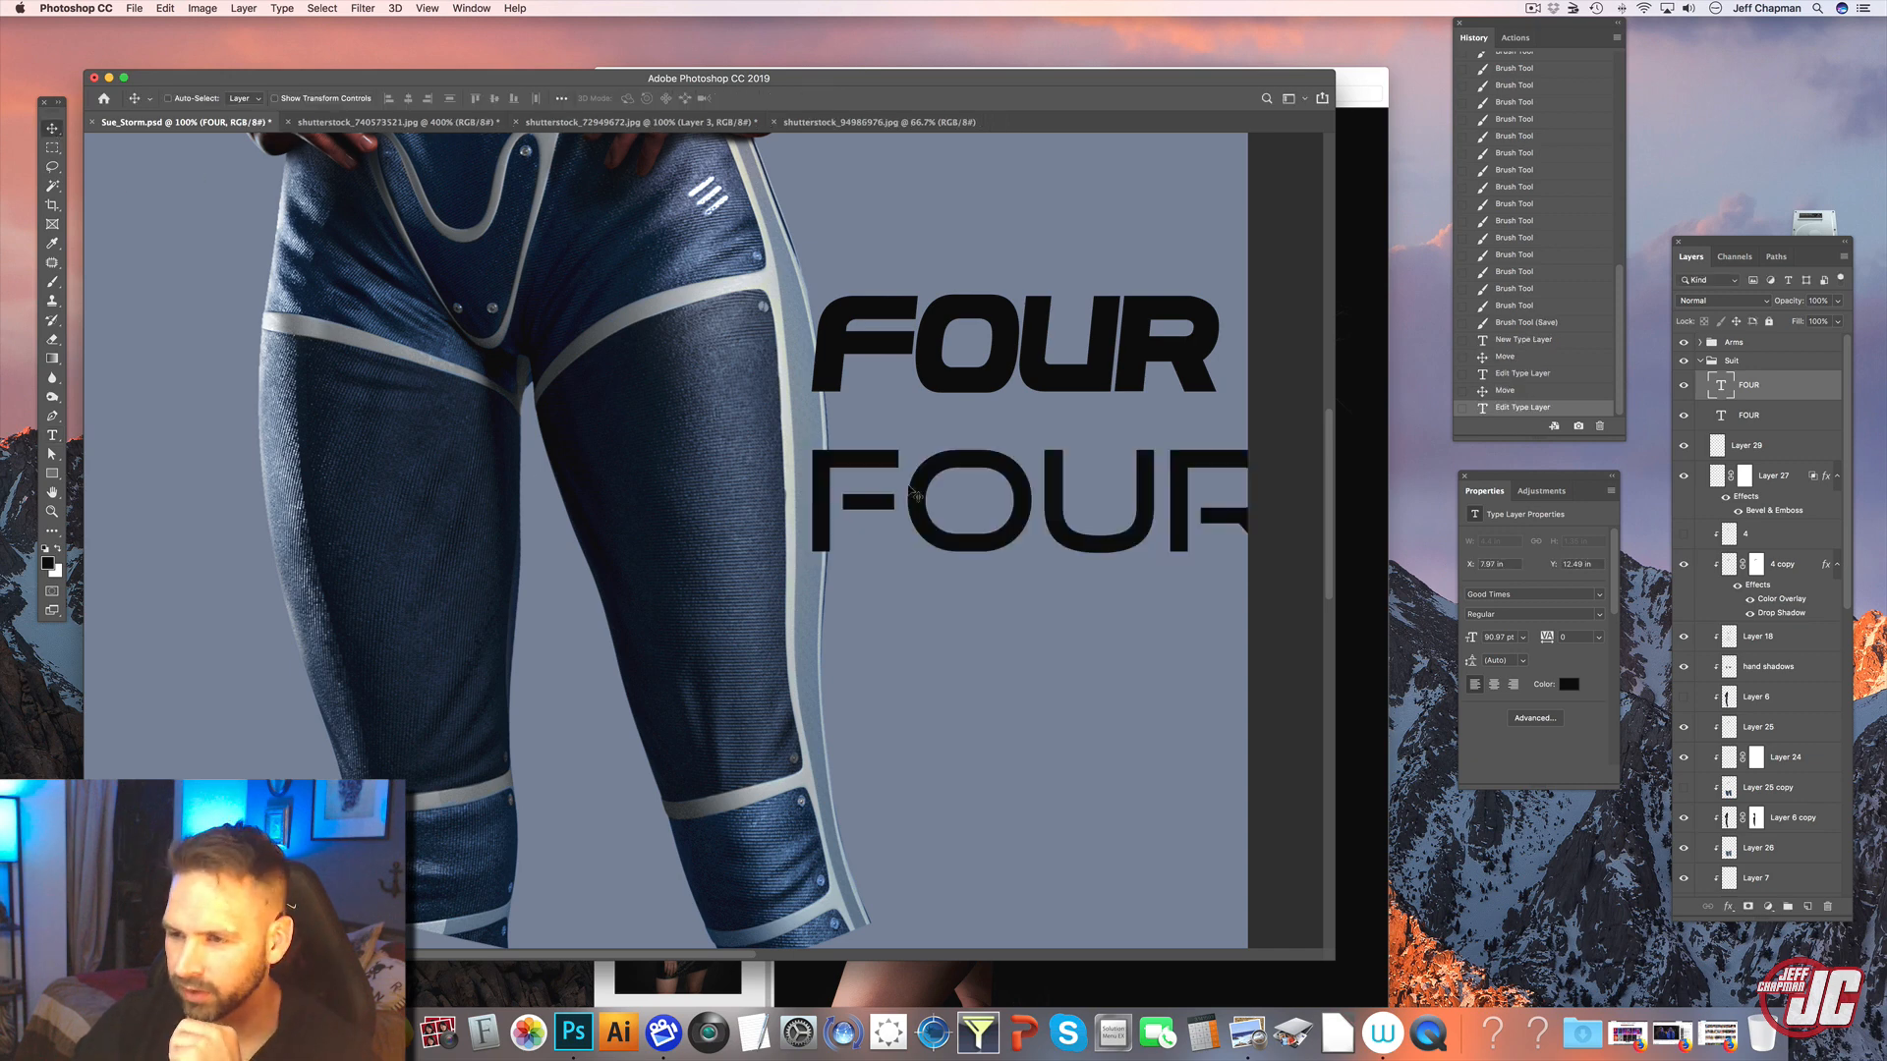
pyautogui.moveTo(914, 496); pyautogui.dragTo(793, 506)
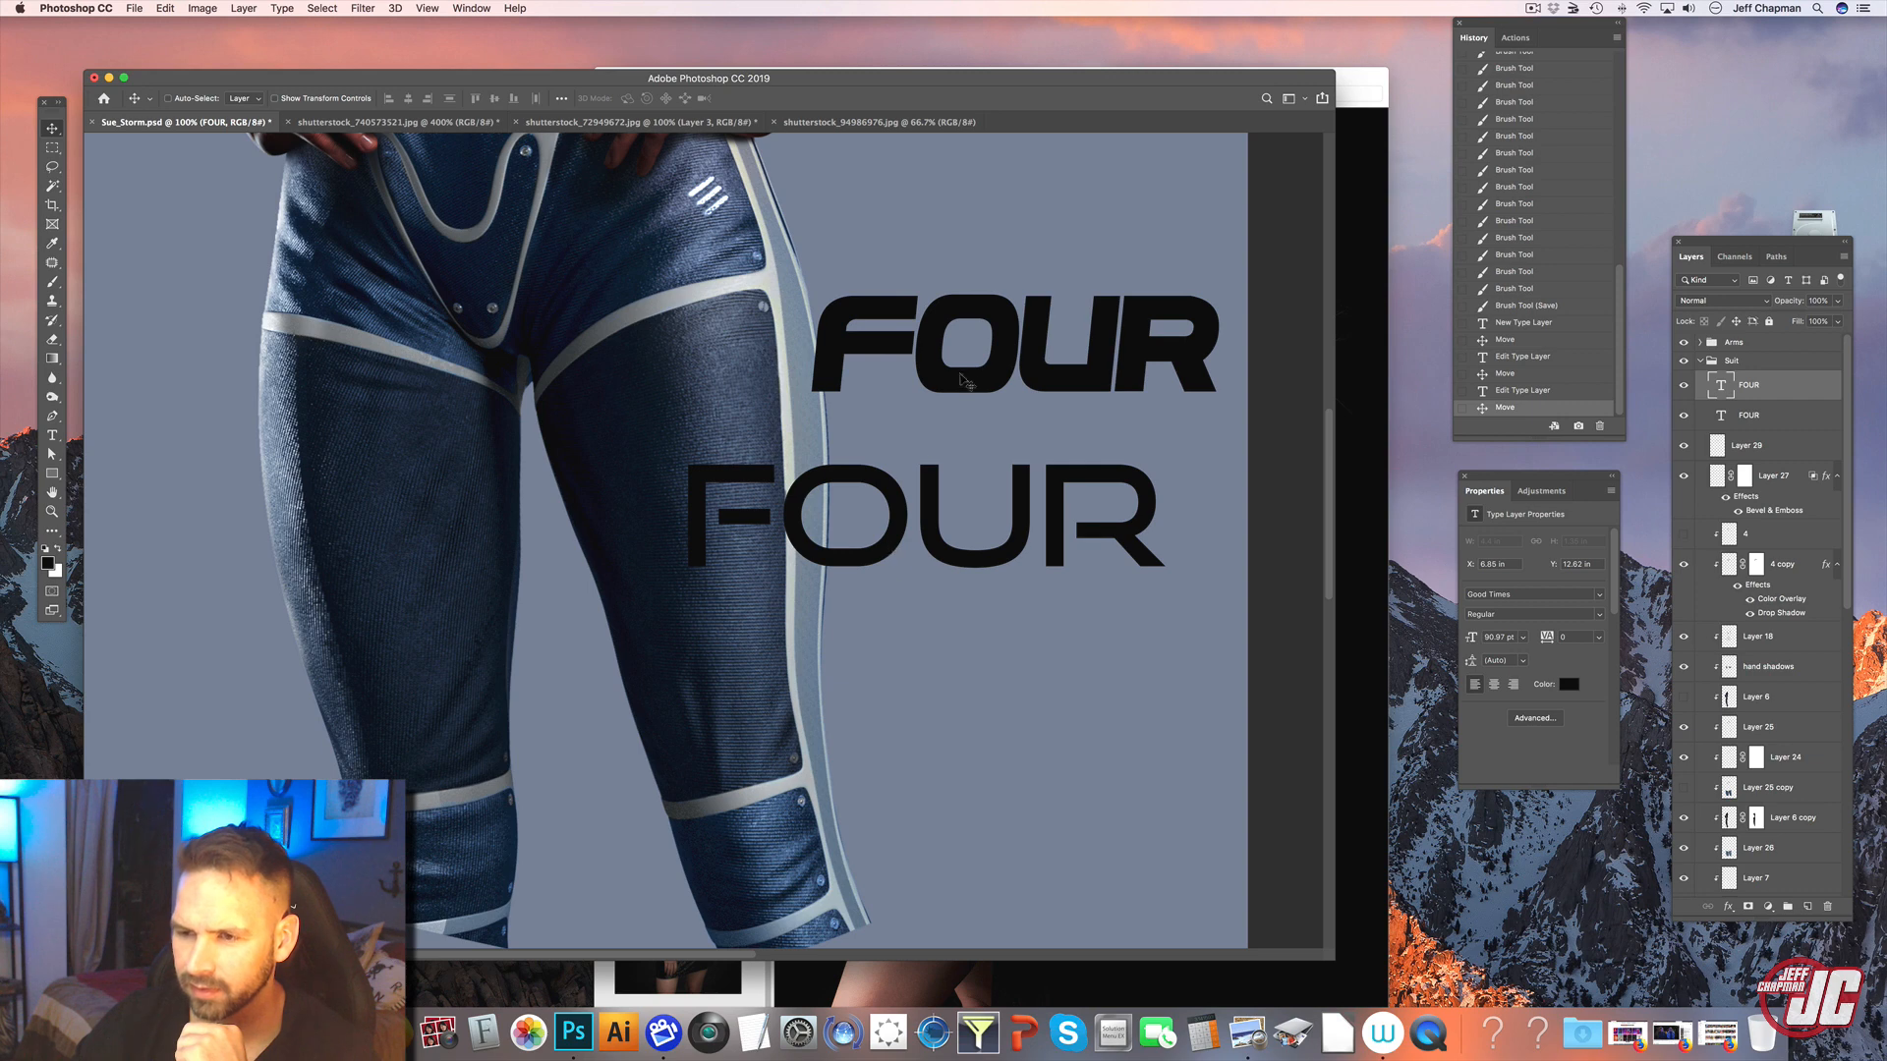
pyautogui.moveTo(938, 521); pyautogui.dragTo(929, 516)
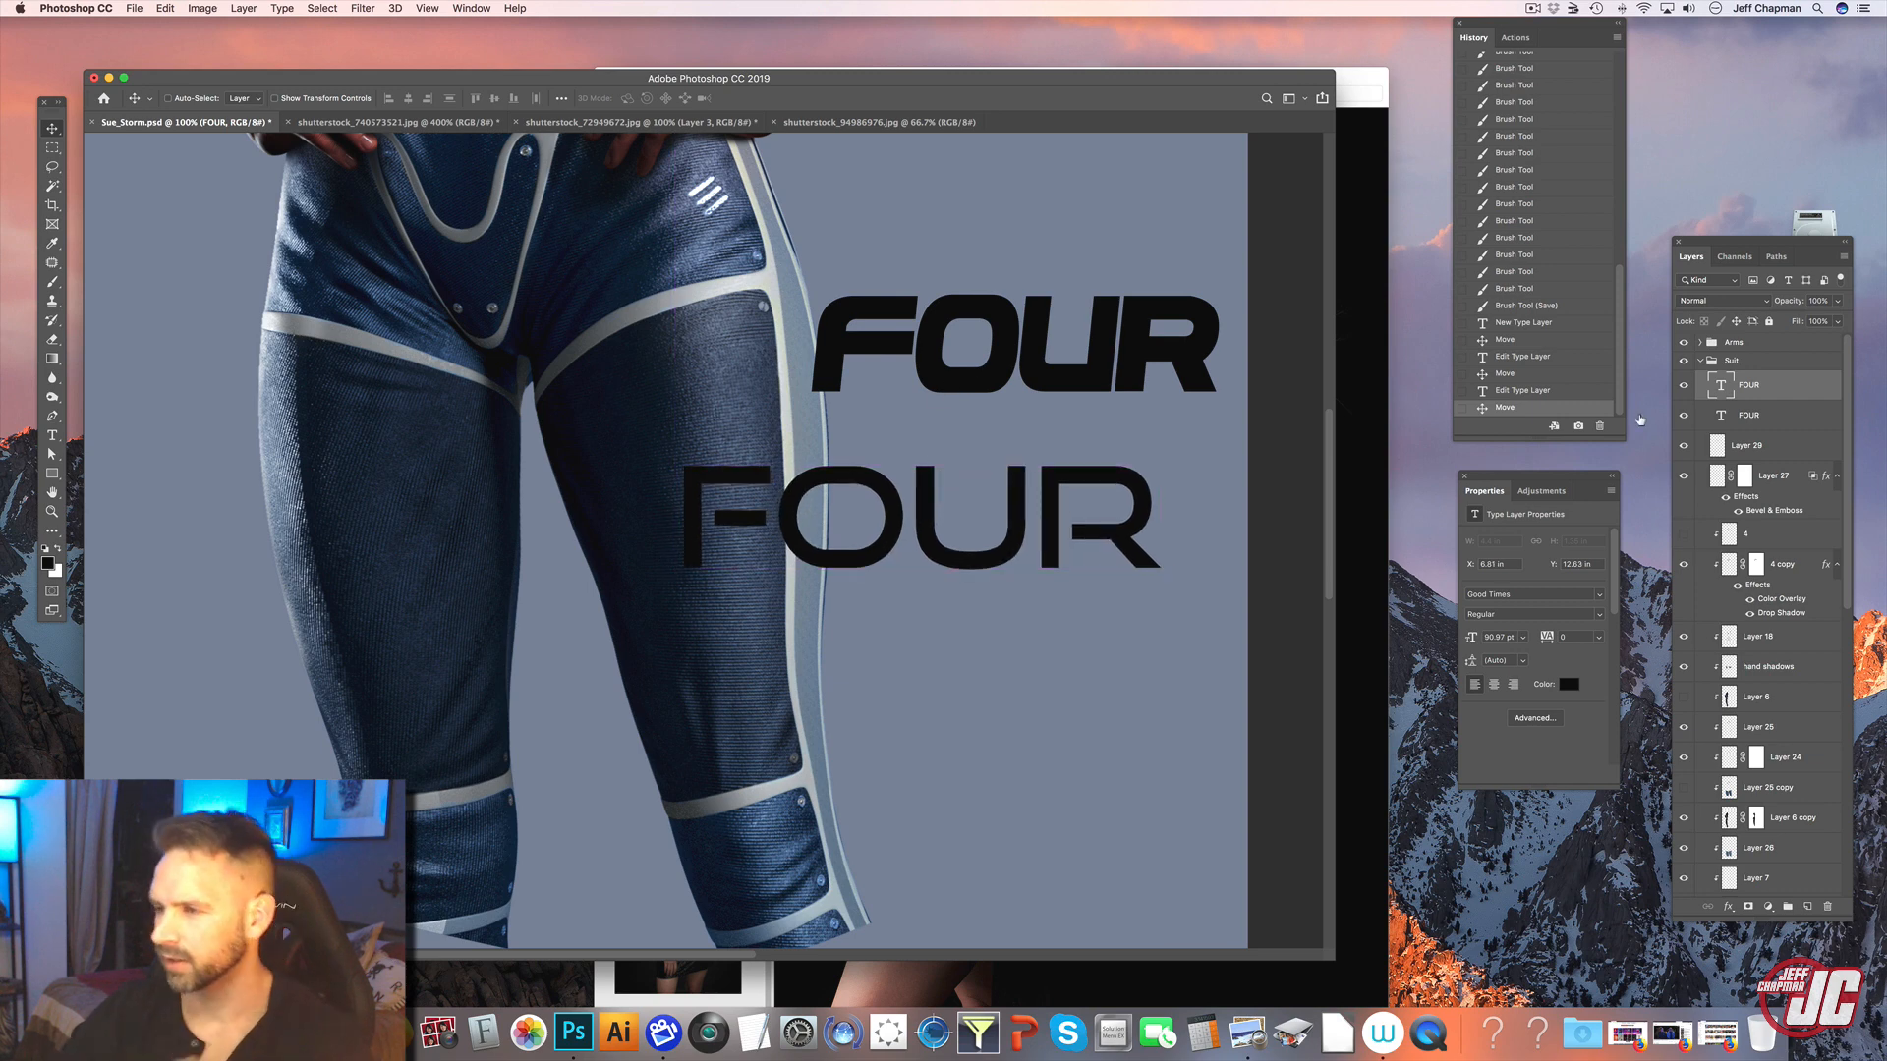
pyautogui.click(1684, 415)
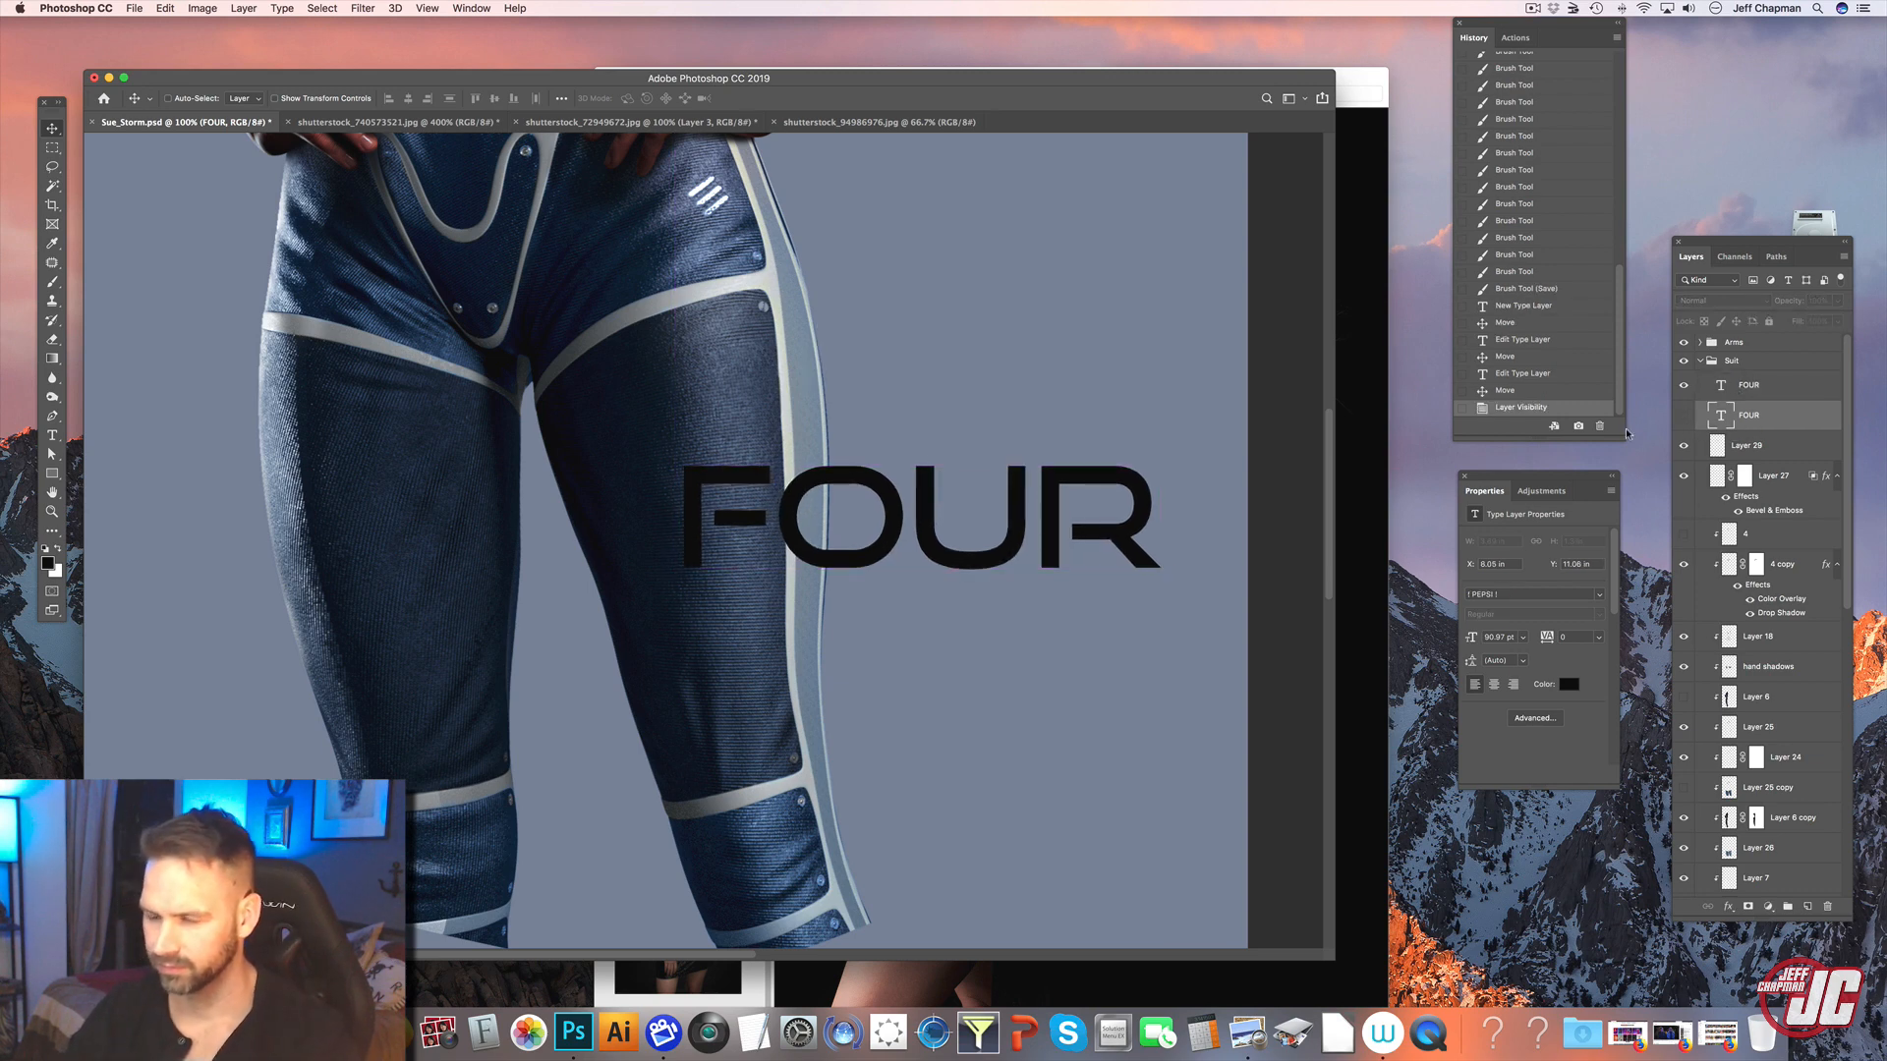
# - Rasterize the Good Times FOUR text, then rotate it to read upward and place it along the outer thigh
pyautogui.rightClick(1764, 416)
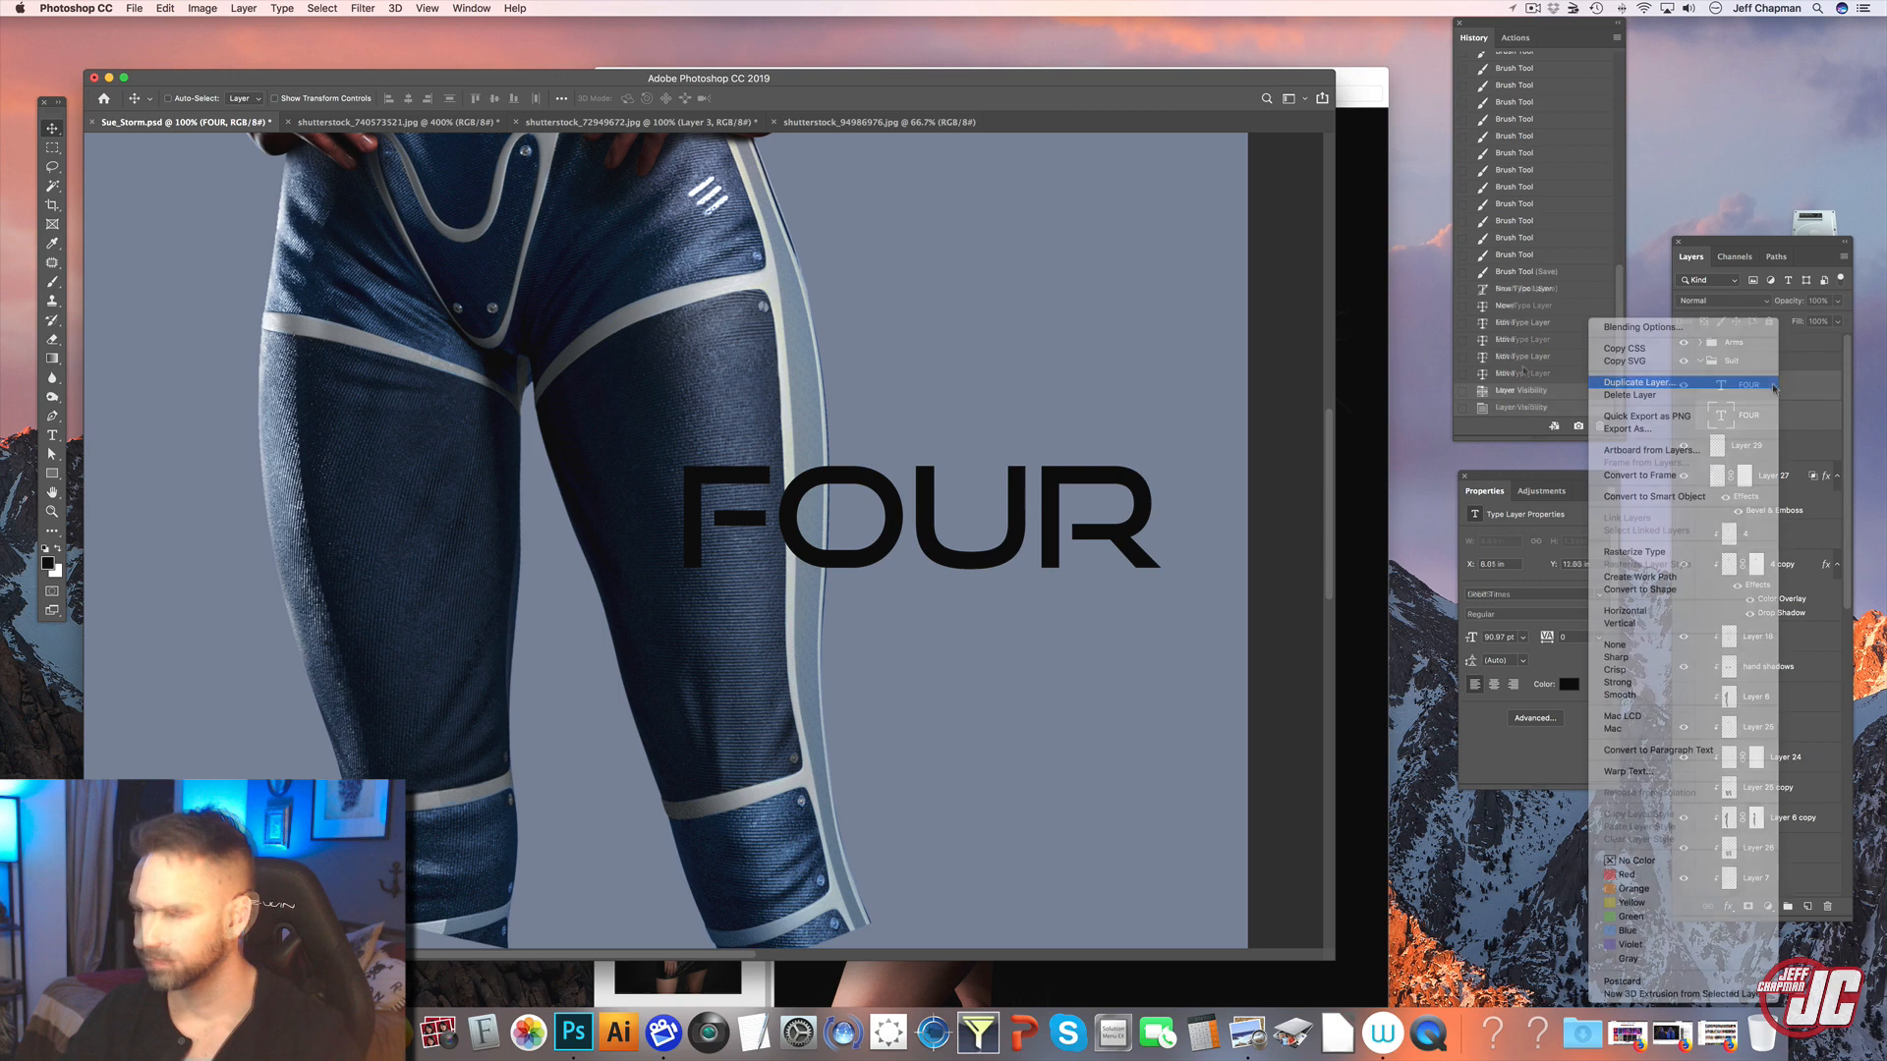
pyautogui.click(1675, 552)
pyautogui.press('super+t')
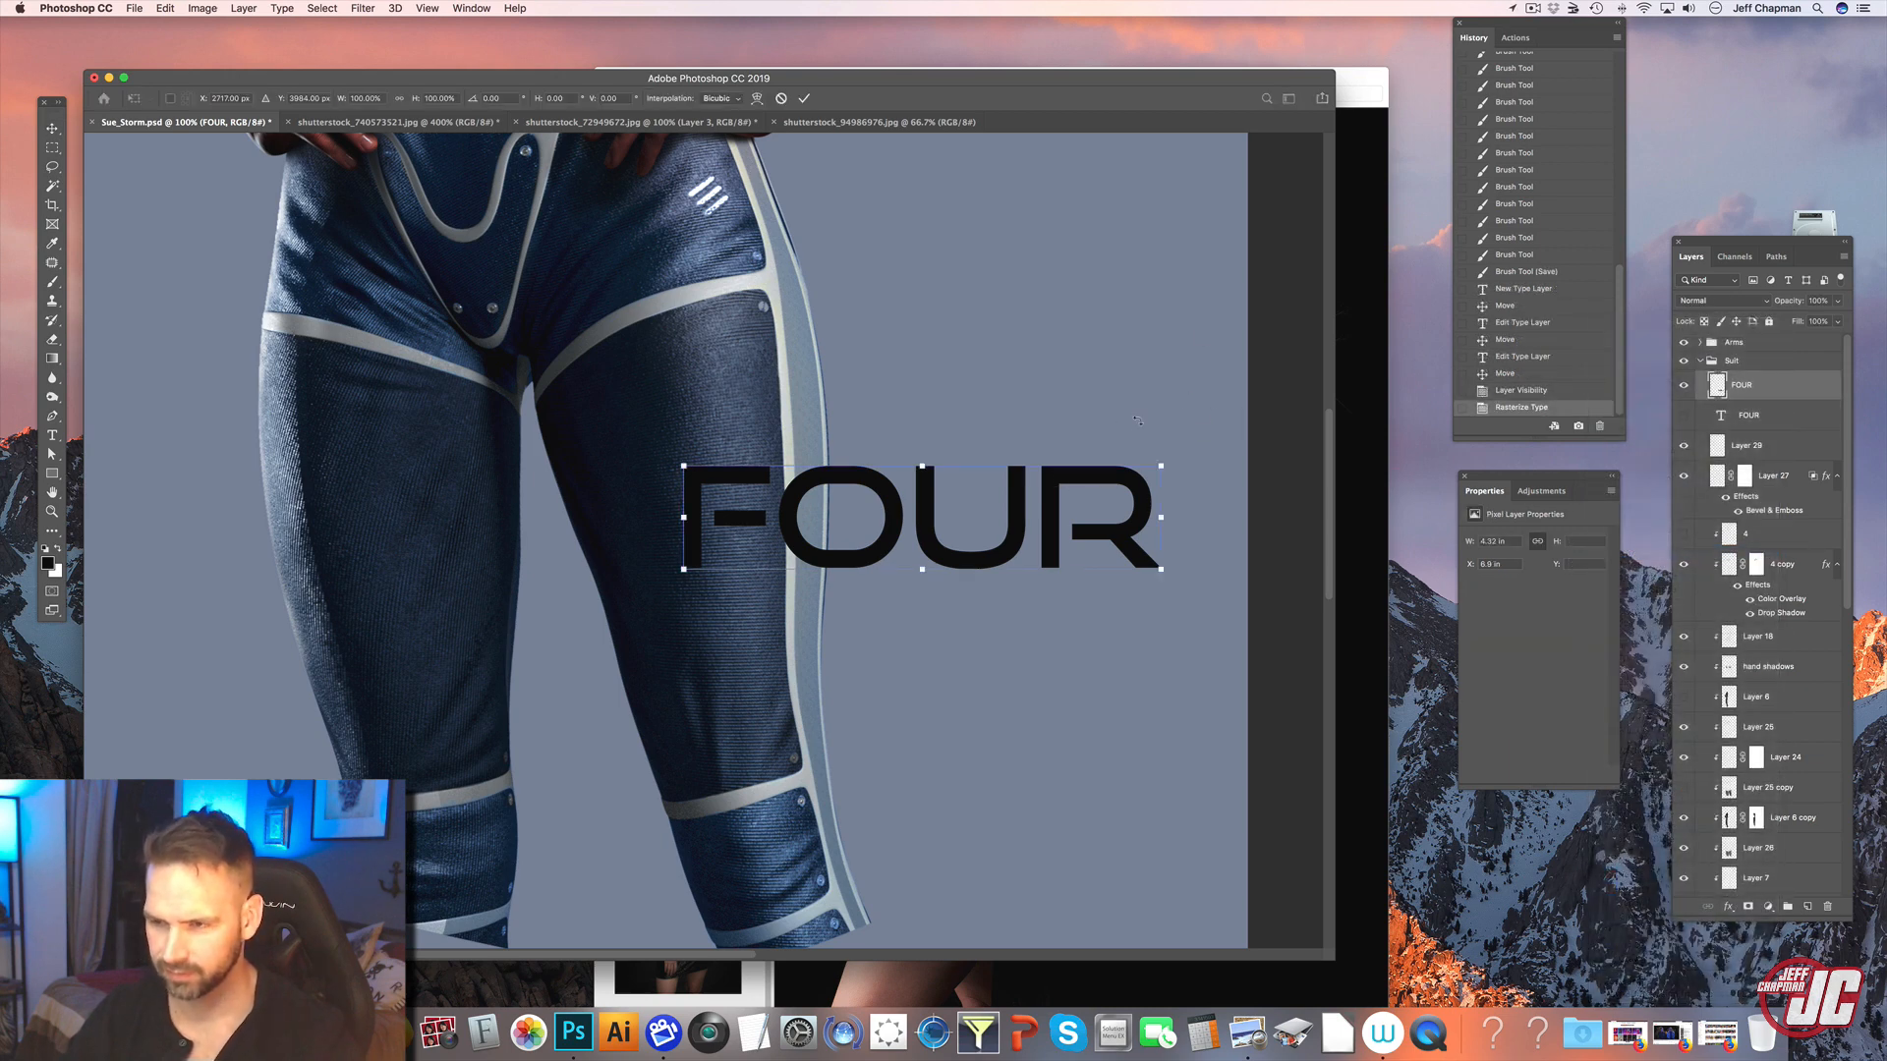
pyautogui.moveTo(1176, 418); pyautogui.dragTo(774, 293)
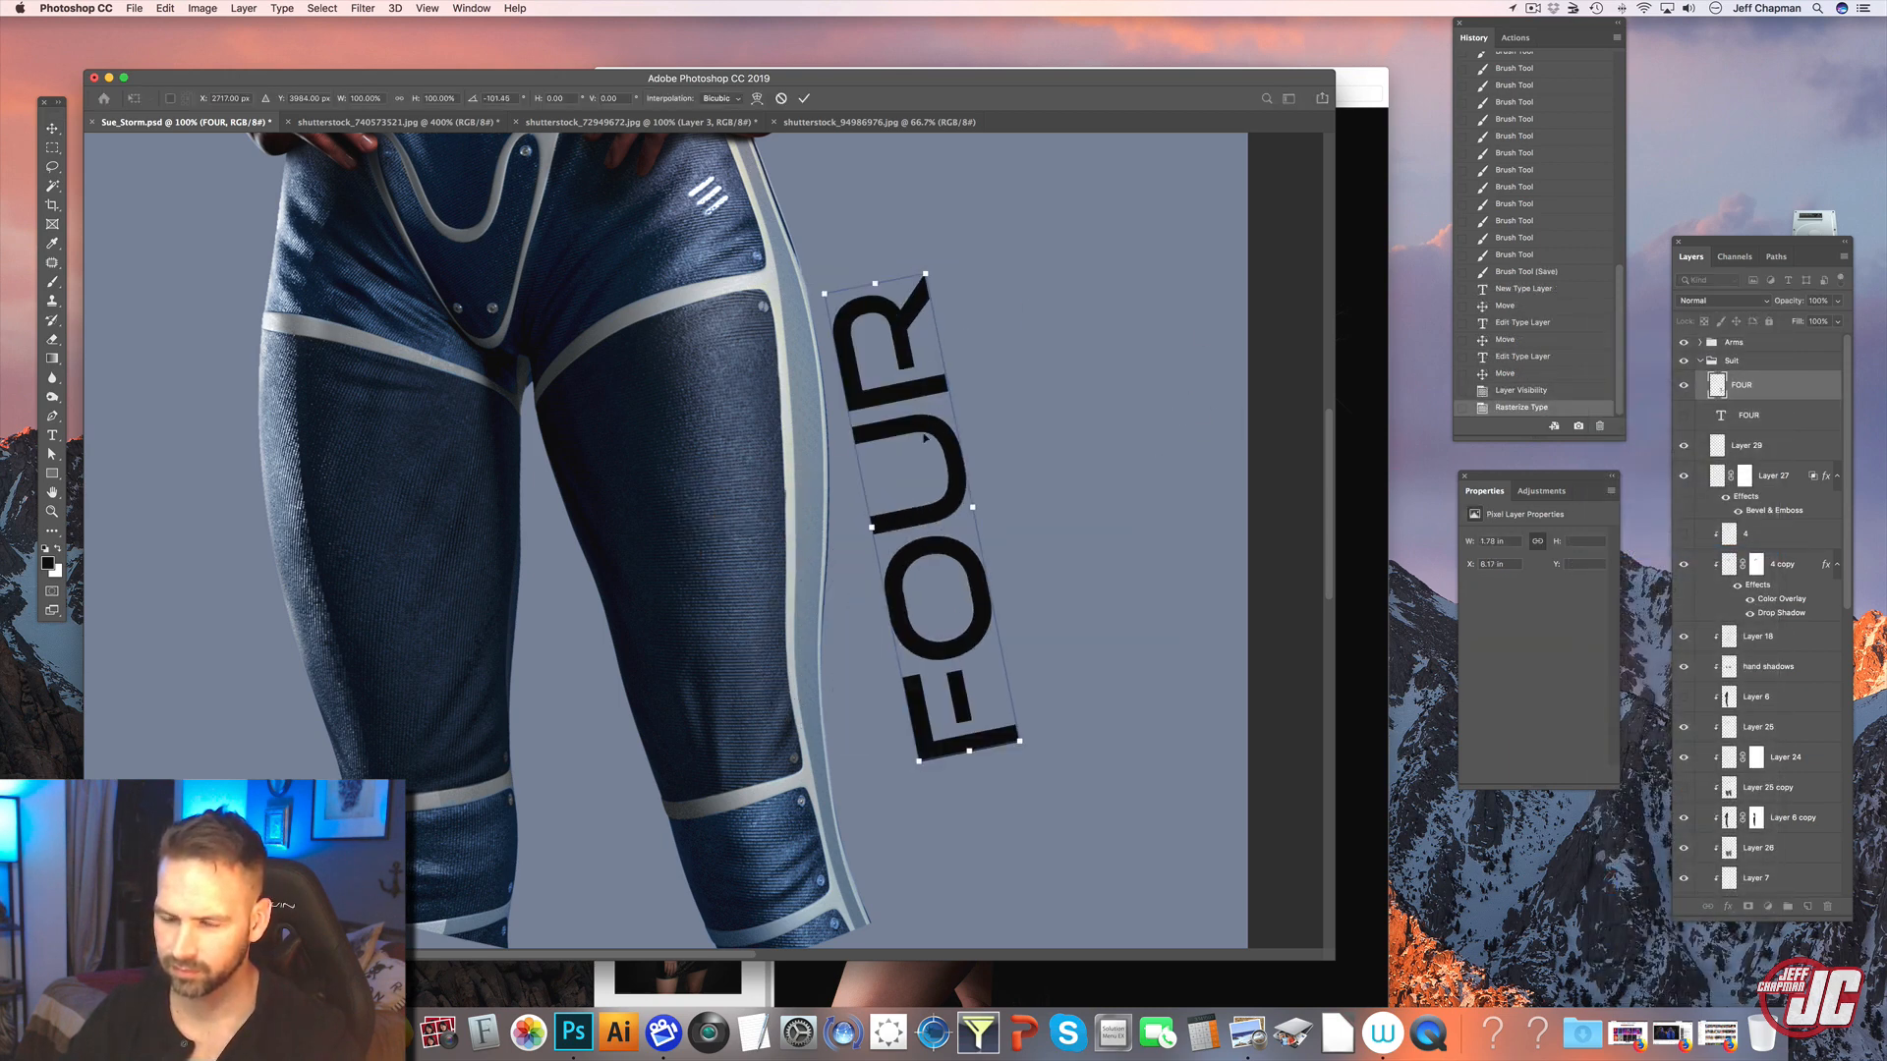
pyautogui.moveTo(879, 408); pyautogui.dragTo(596, 479)
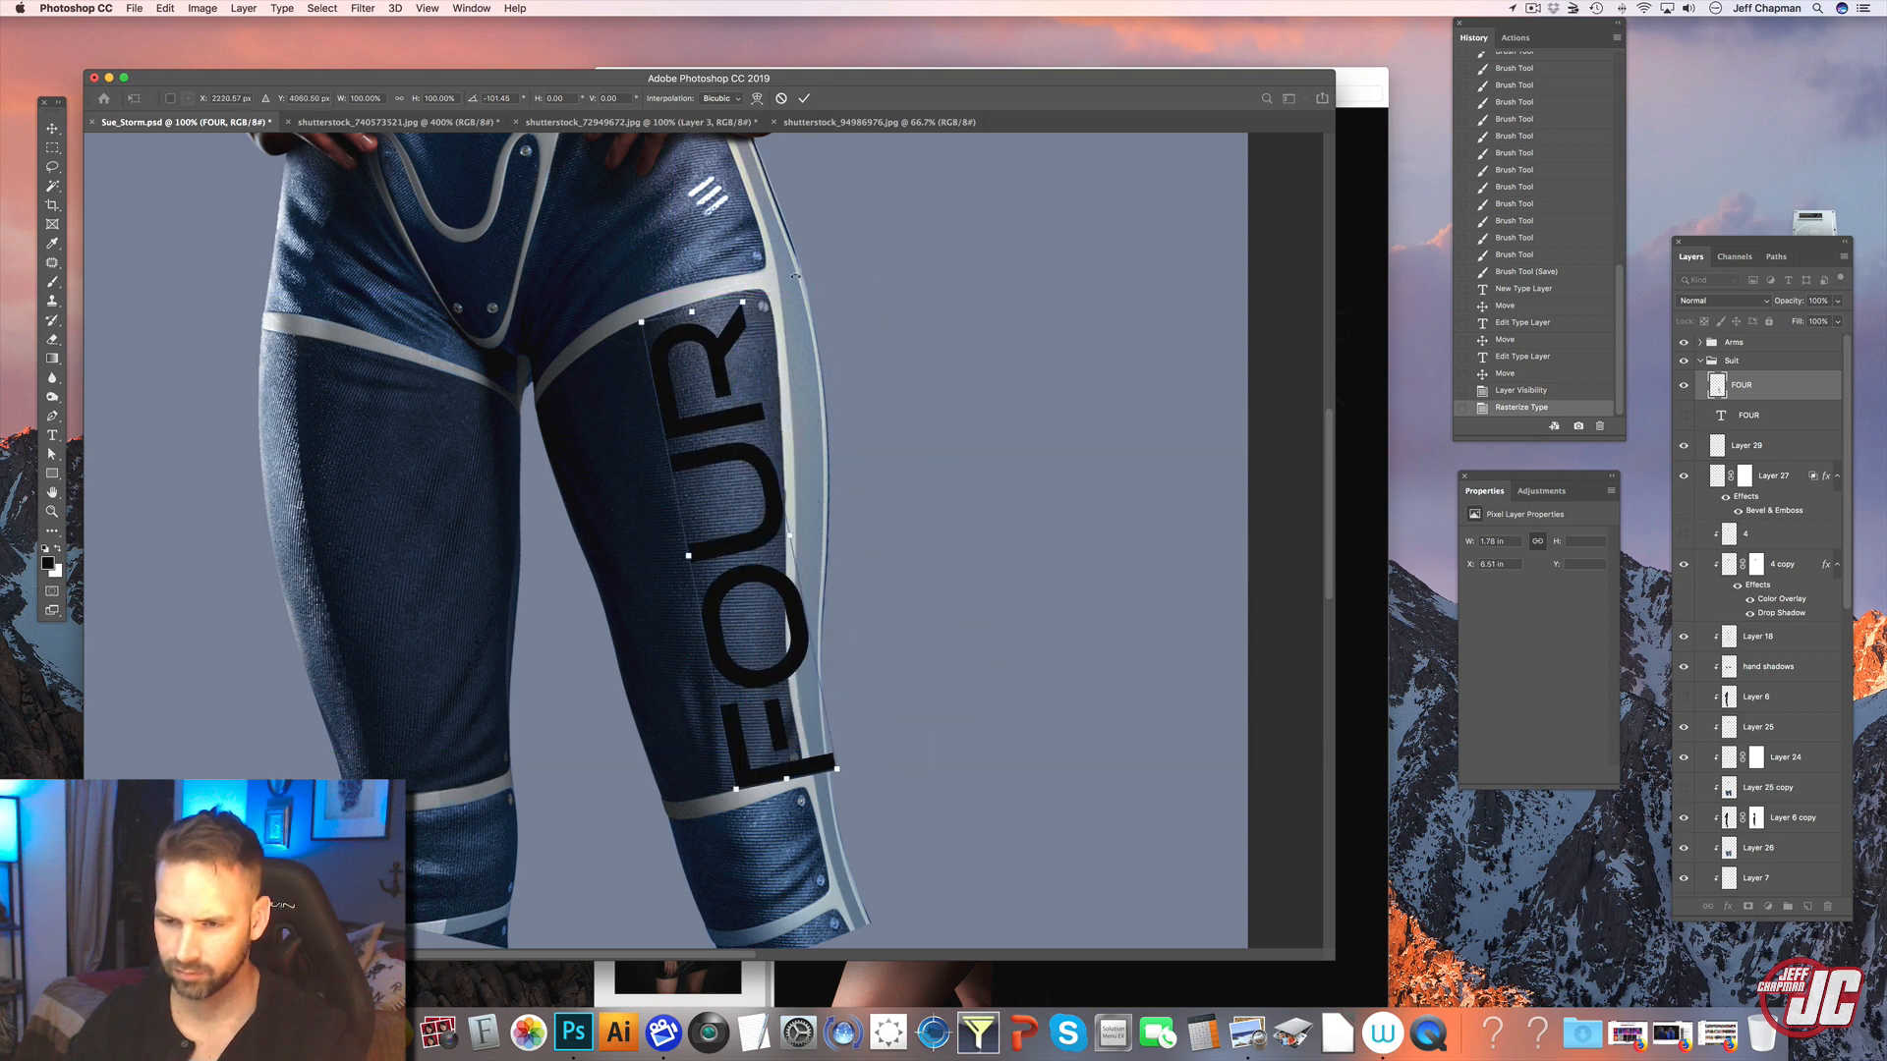
pyautogui.moveTo(795, 277)
pyautogui.mouseDown()
pyautogui.moveTo(818, 280)
pyautogui.moveTo(794, 312)
pyautogui.mouseUp()
pyautogui.moveTo(747, 462); pyautogui.dragTo(756, 457)
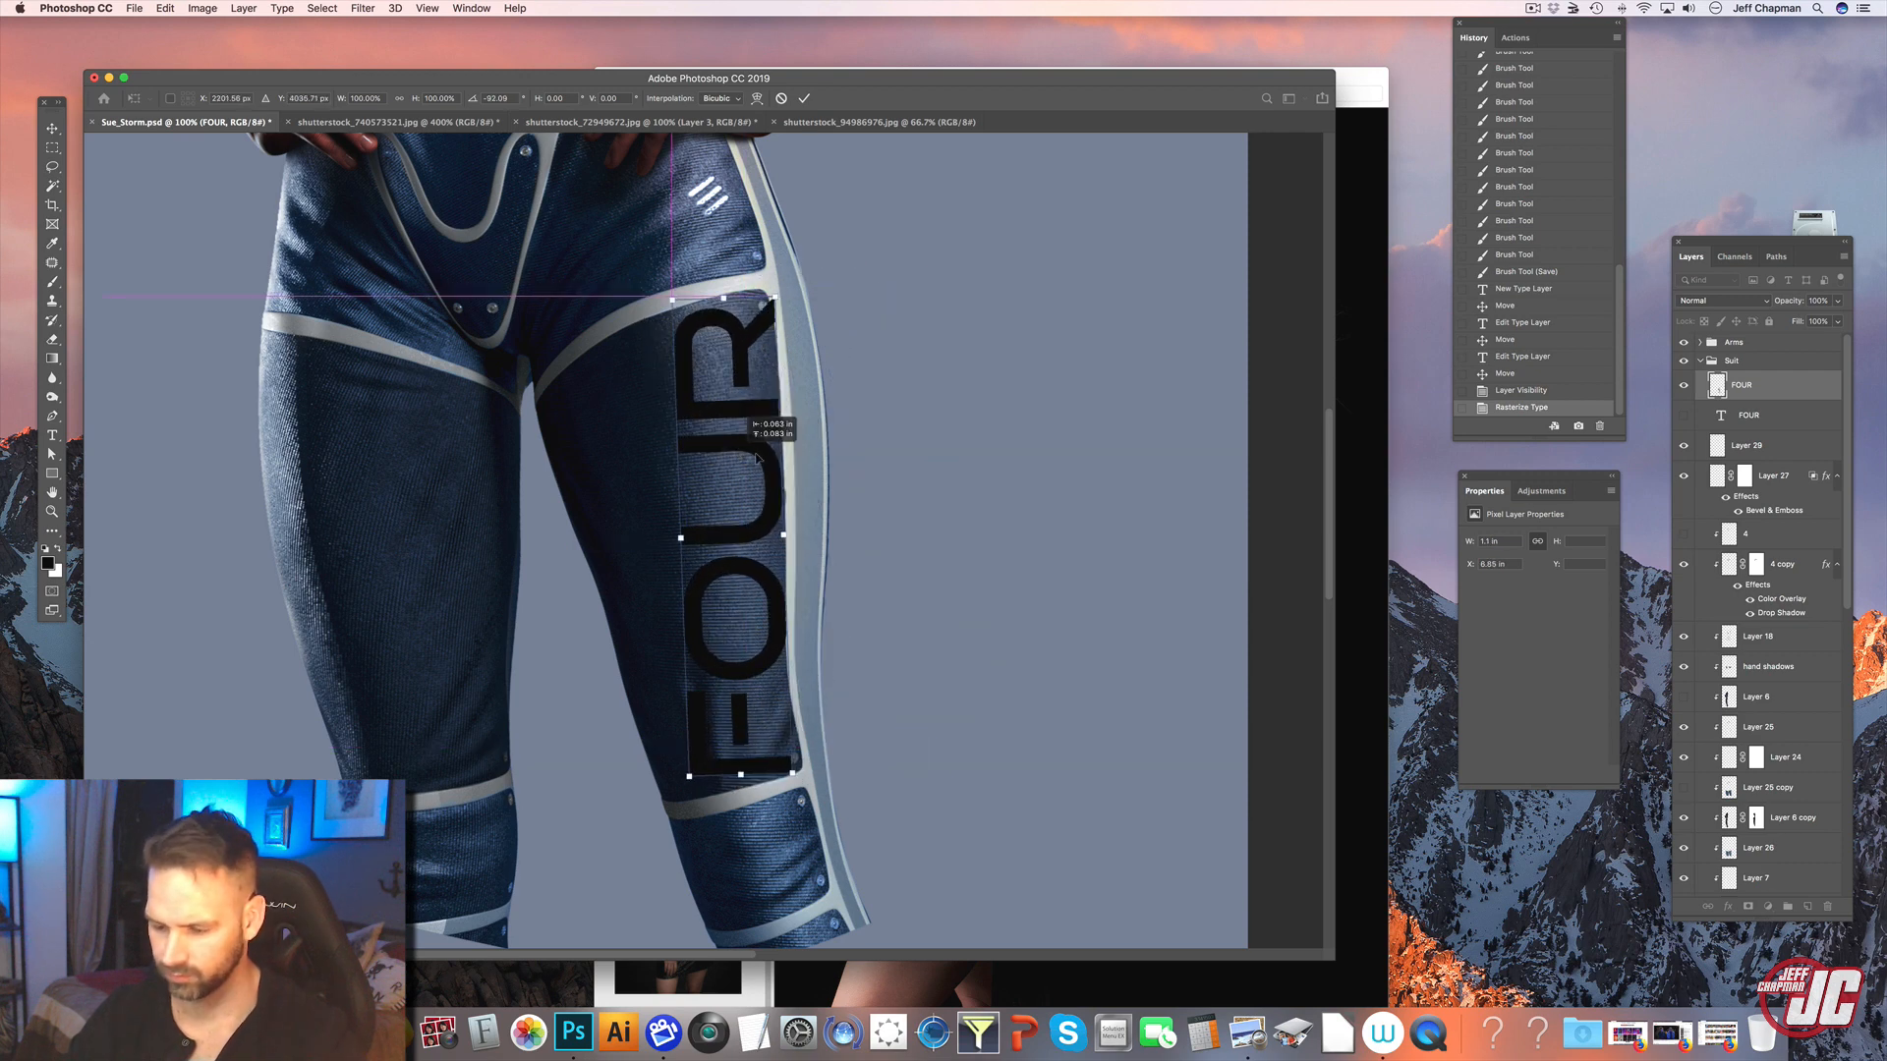
pyautogui.press('Return')
# - Turn the FOUR lettering white using Levels with the output black level at 255
pyautogui.click(203, 8)
pyautogui.moveTo(256, 48)
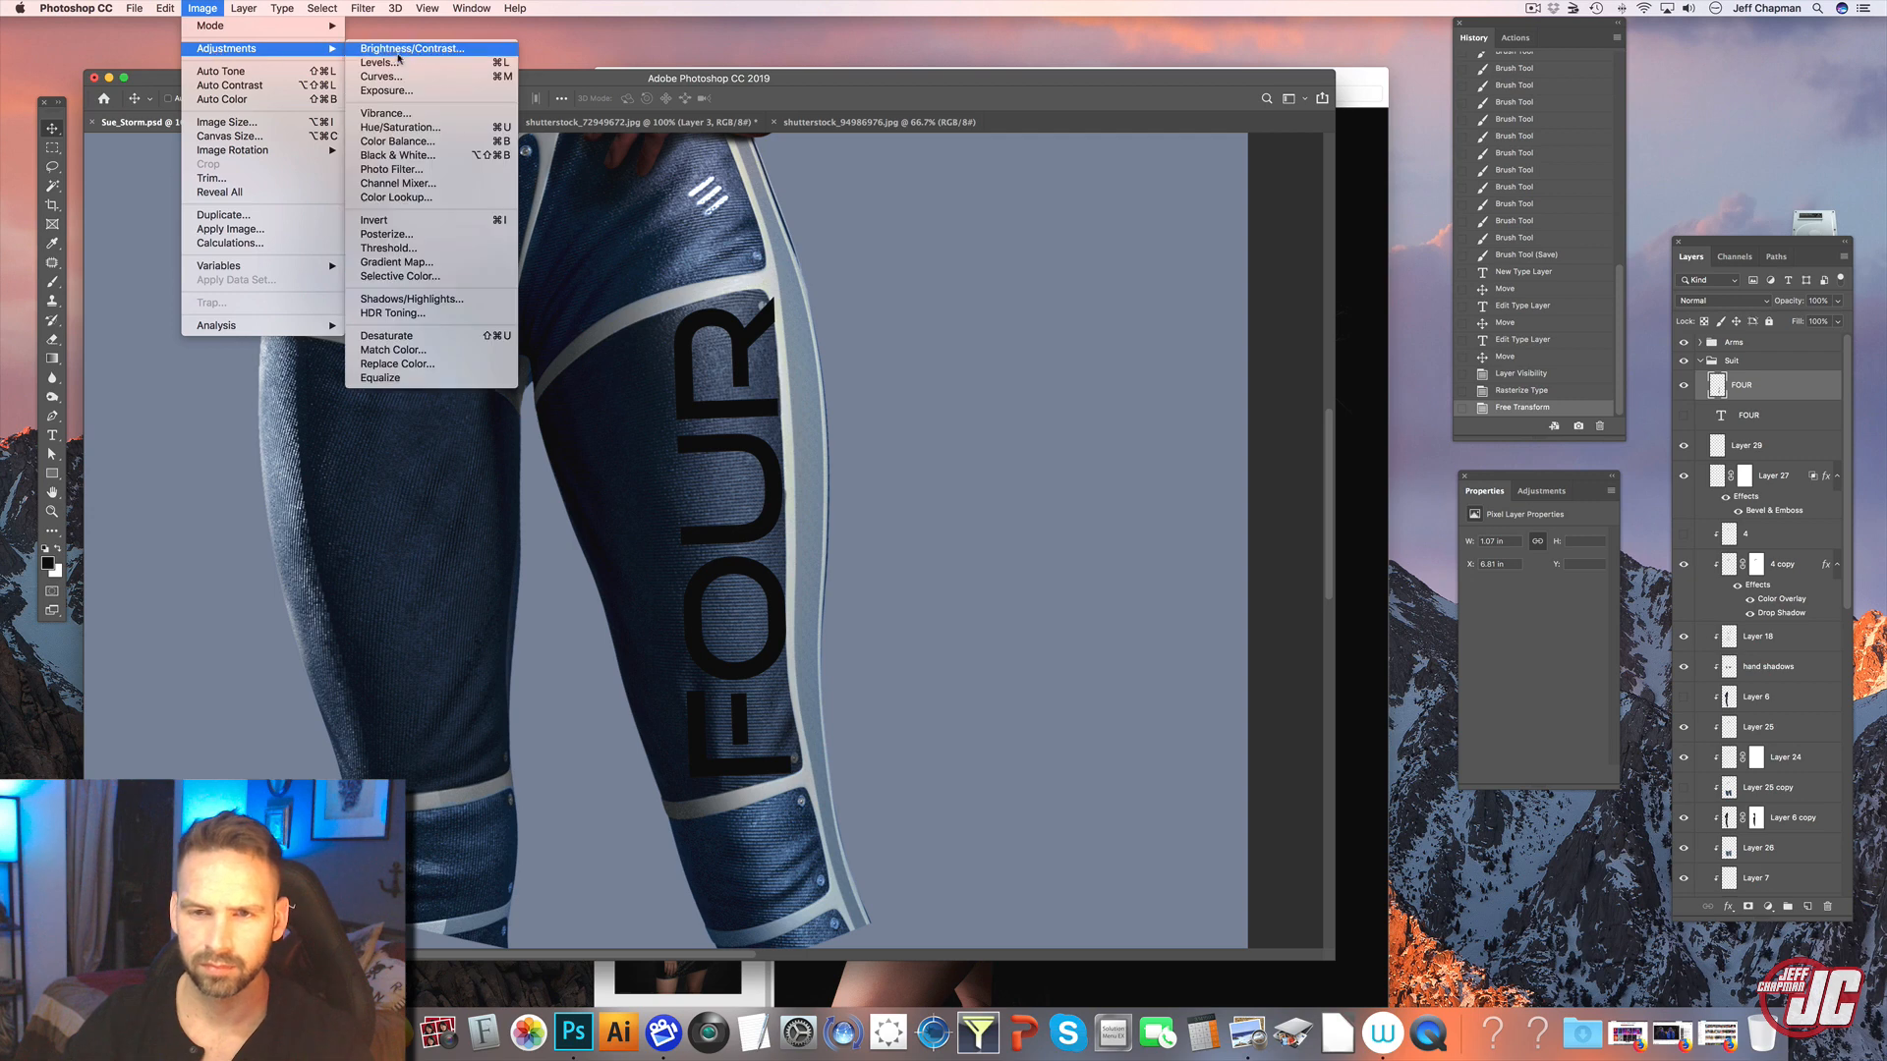
pyautogui.click(399, 62)
pyautogui.moveTo(806, 389); pyautogui.dragTo(989, 365)
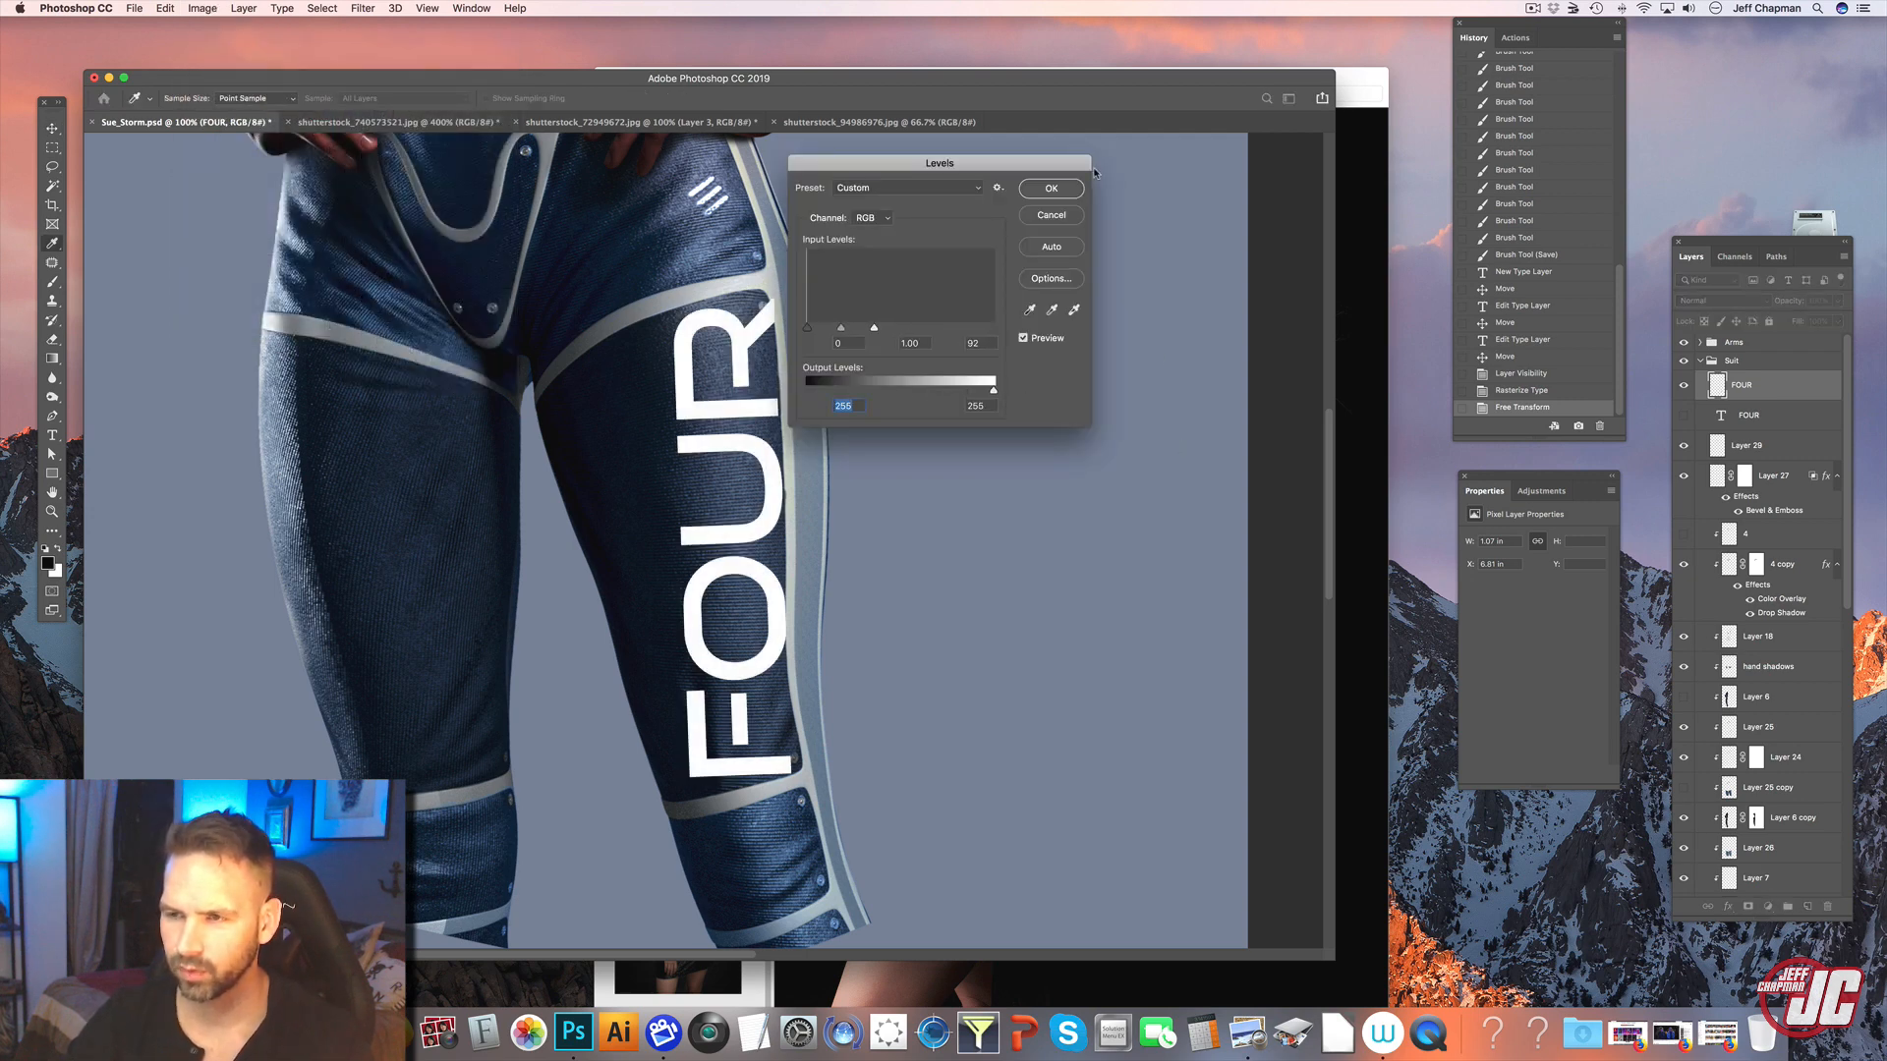
pyautogui.click(1051, 187)
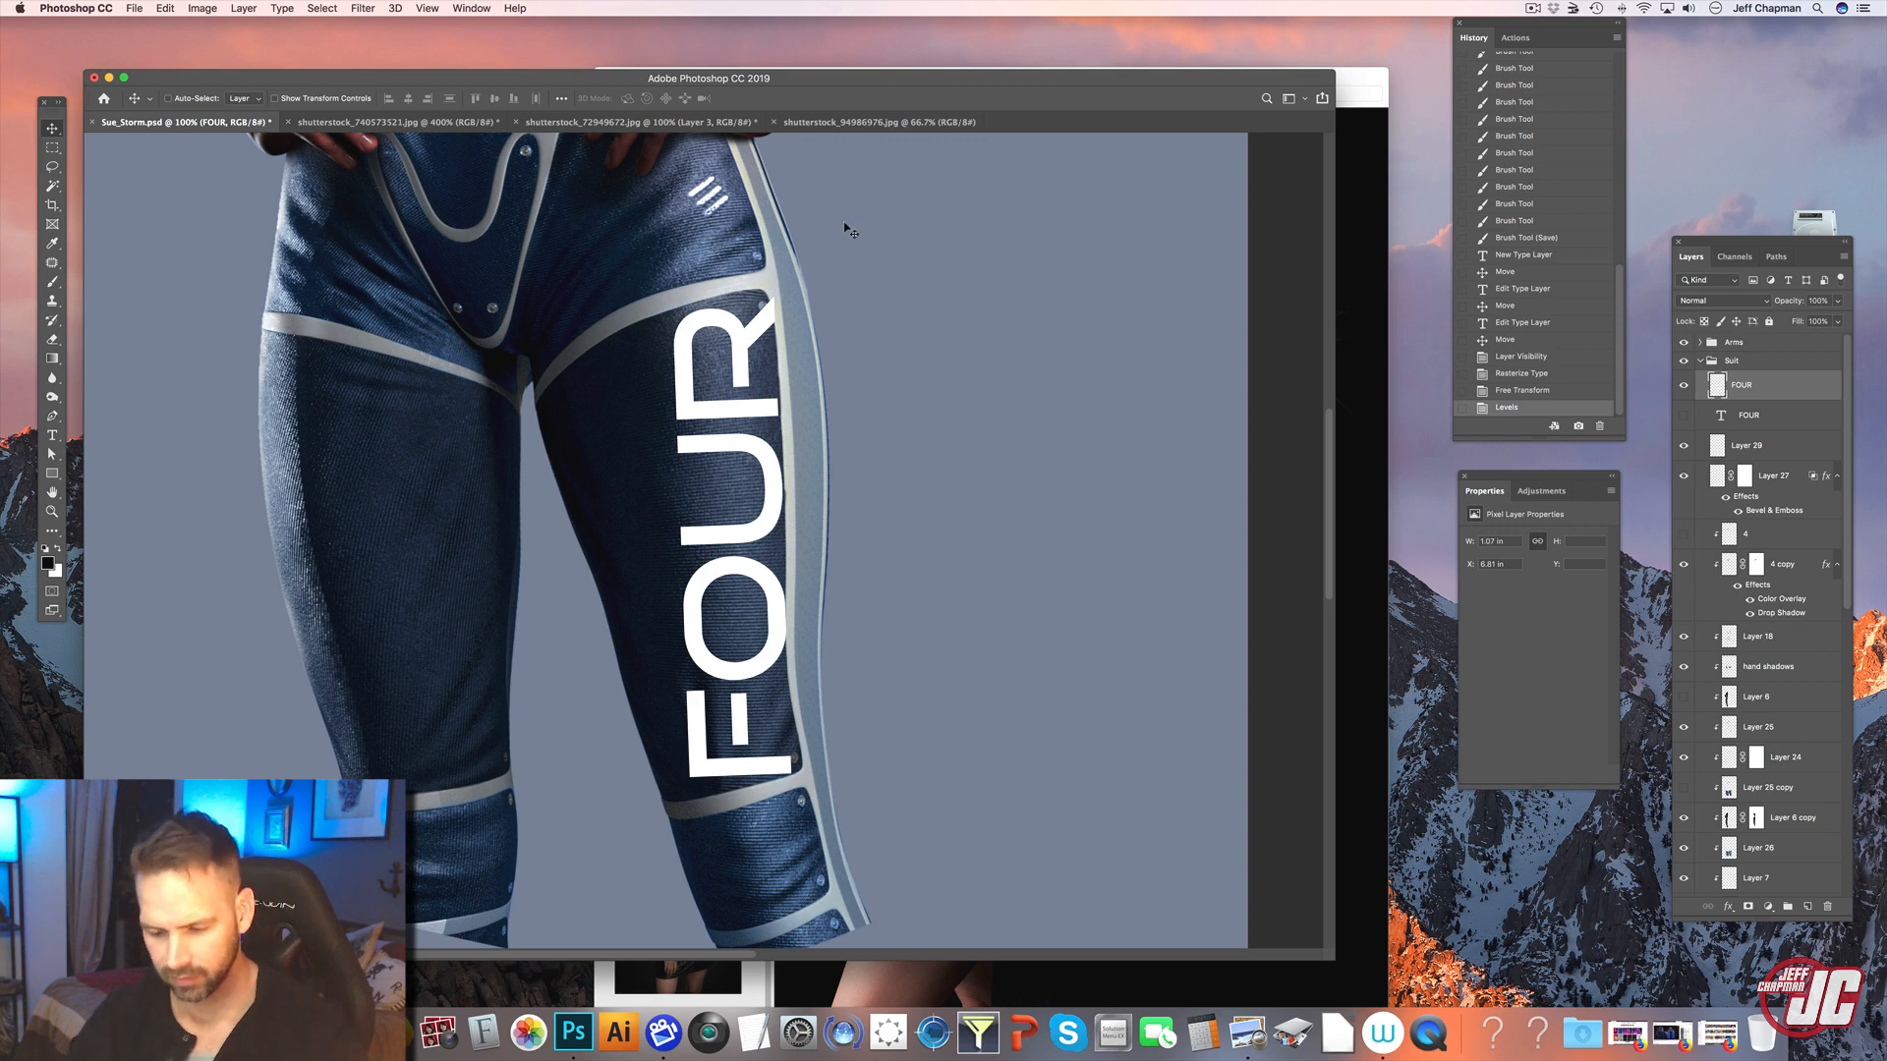
# - Distort and warp the FOUR lettering so it follows the contour of the outer thigh
pyautogui.press('super+t')
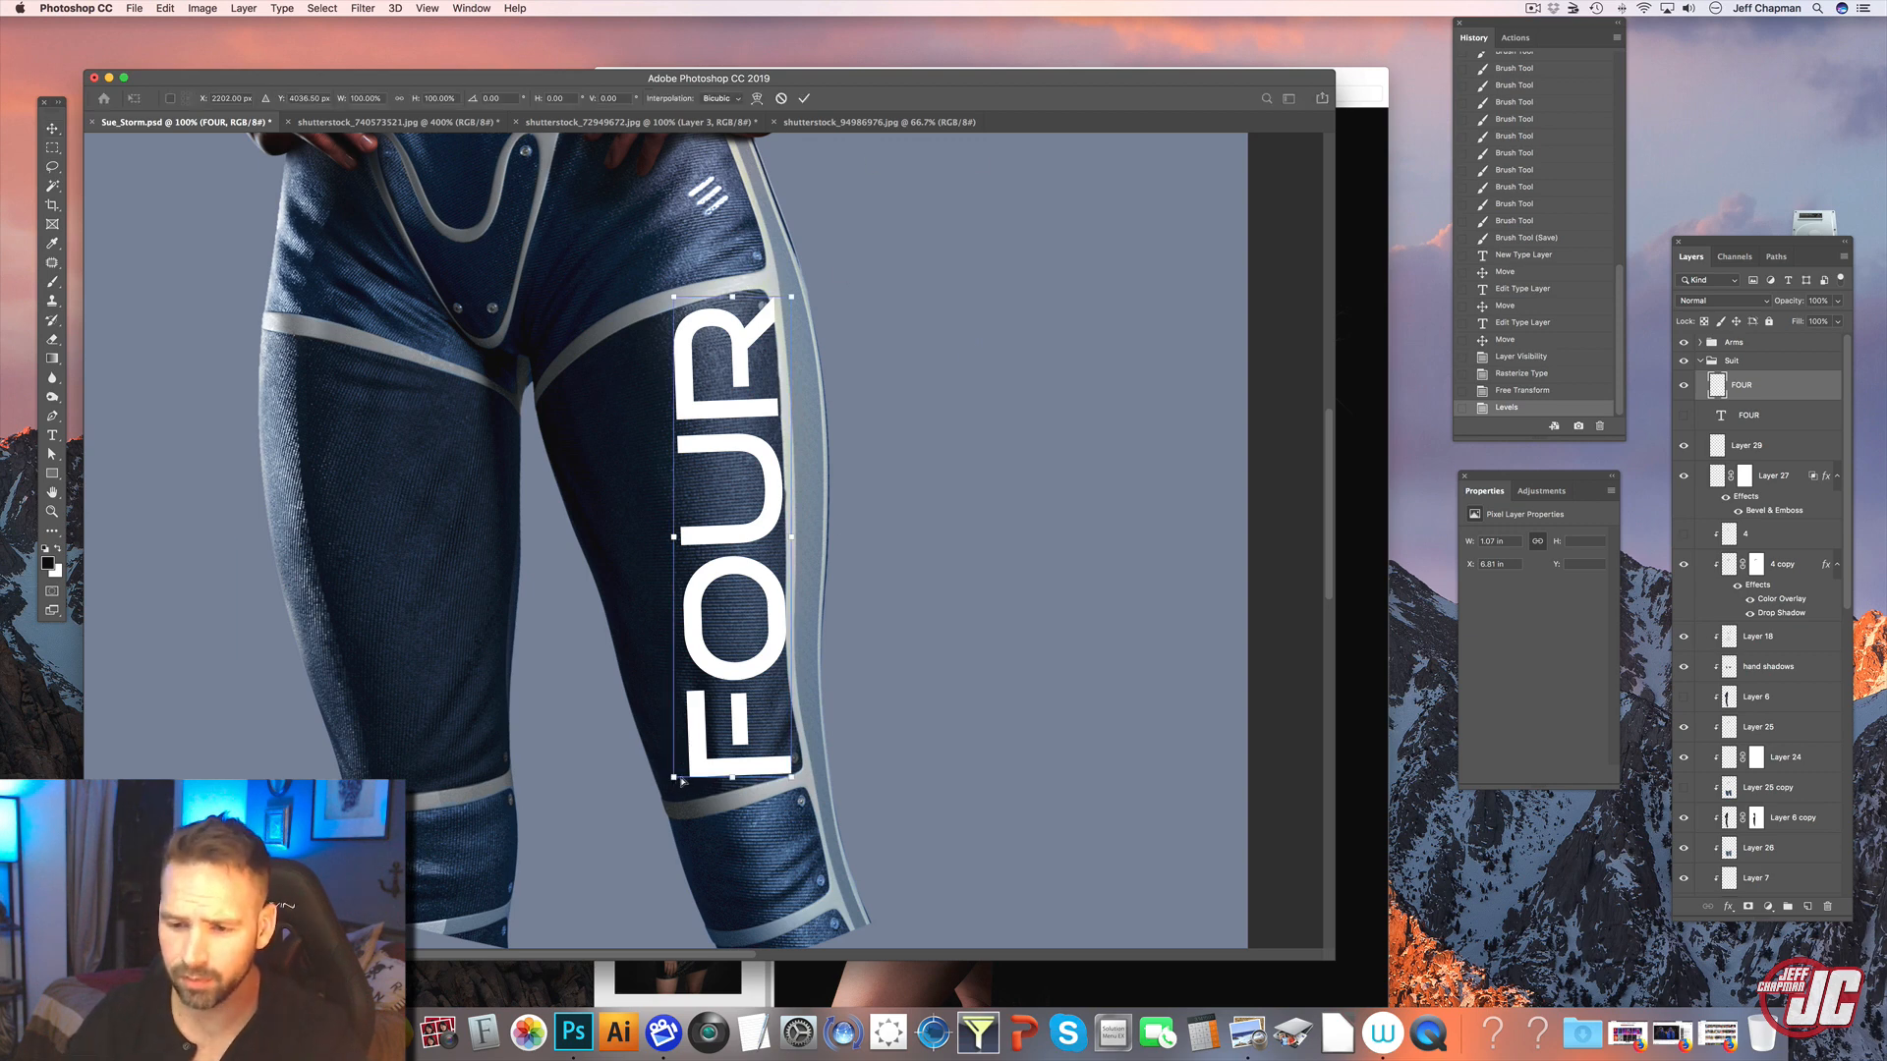
pyautogui.moveTo(684, 791); pyautogui.dragTo(698, 806)
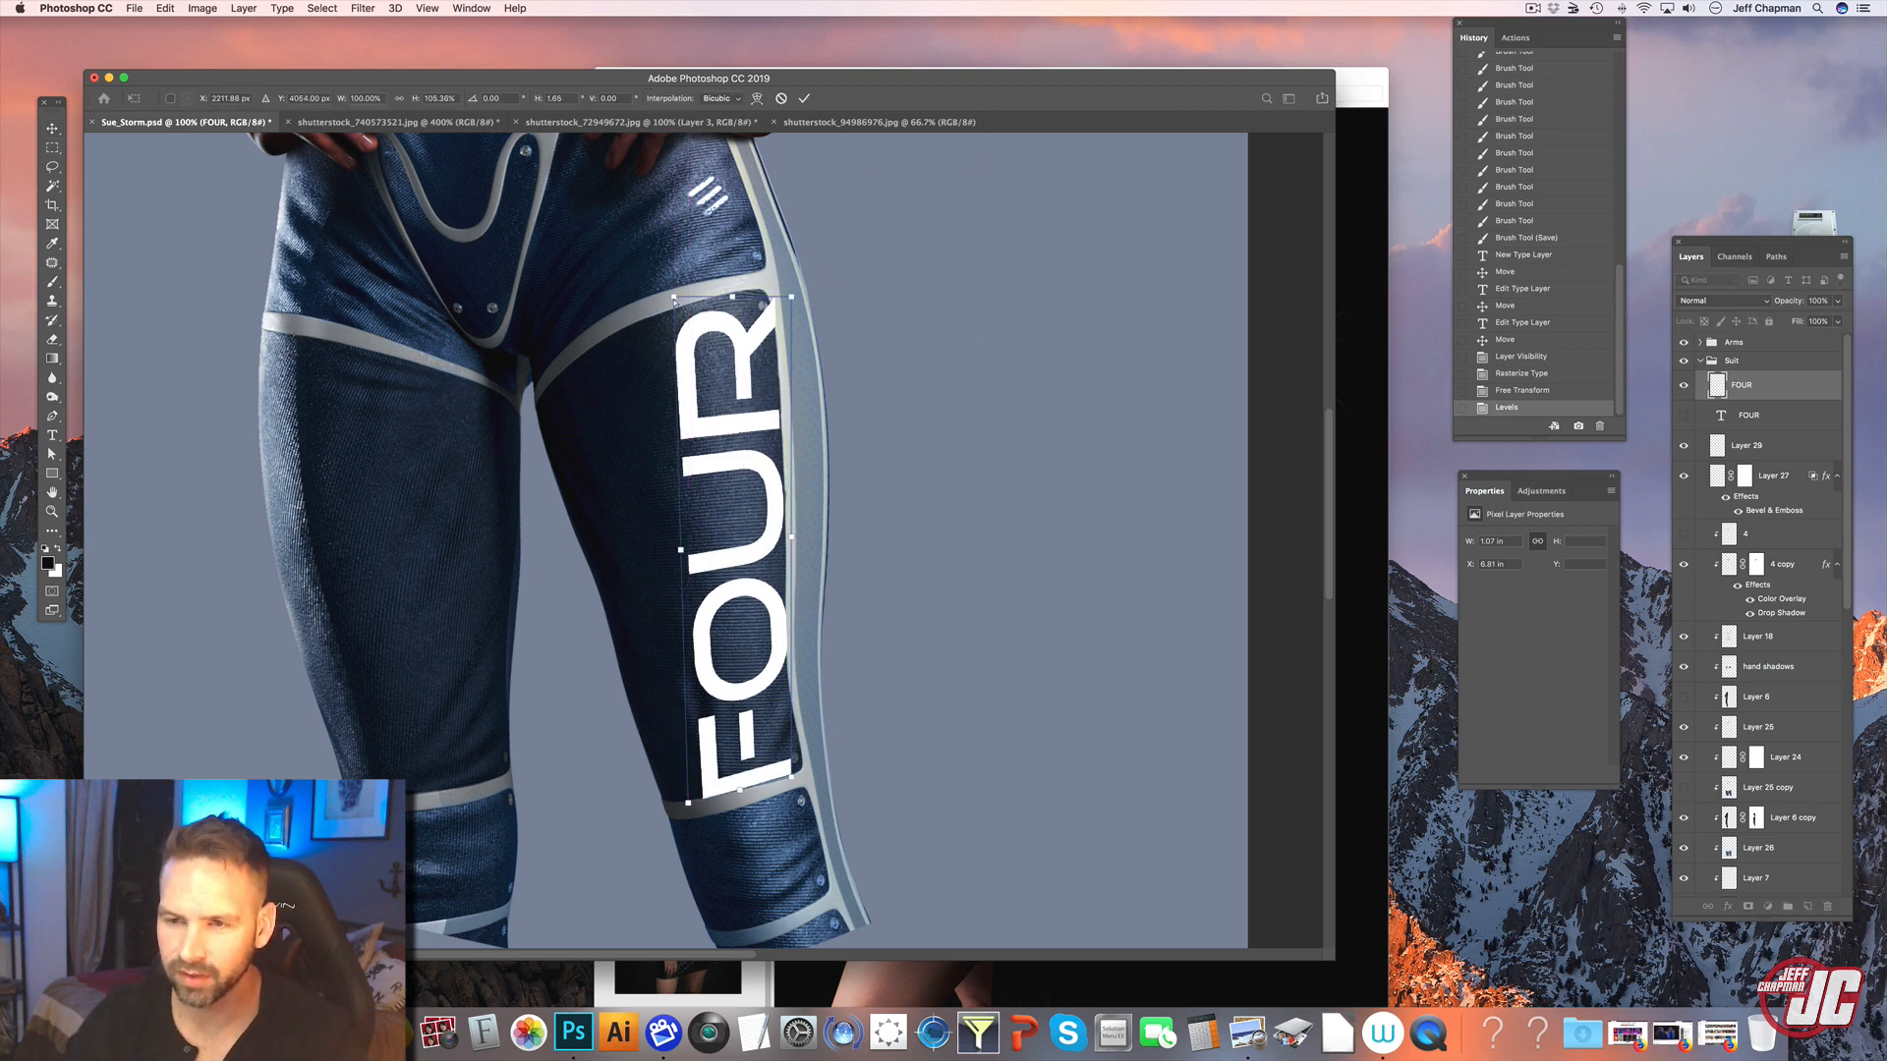
pyautogui.moveTo(674, 301); pyautogui.dragTo(647, 284)
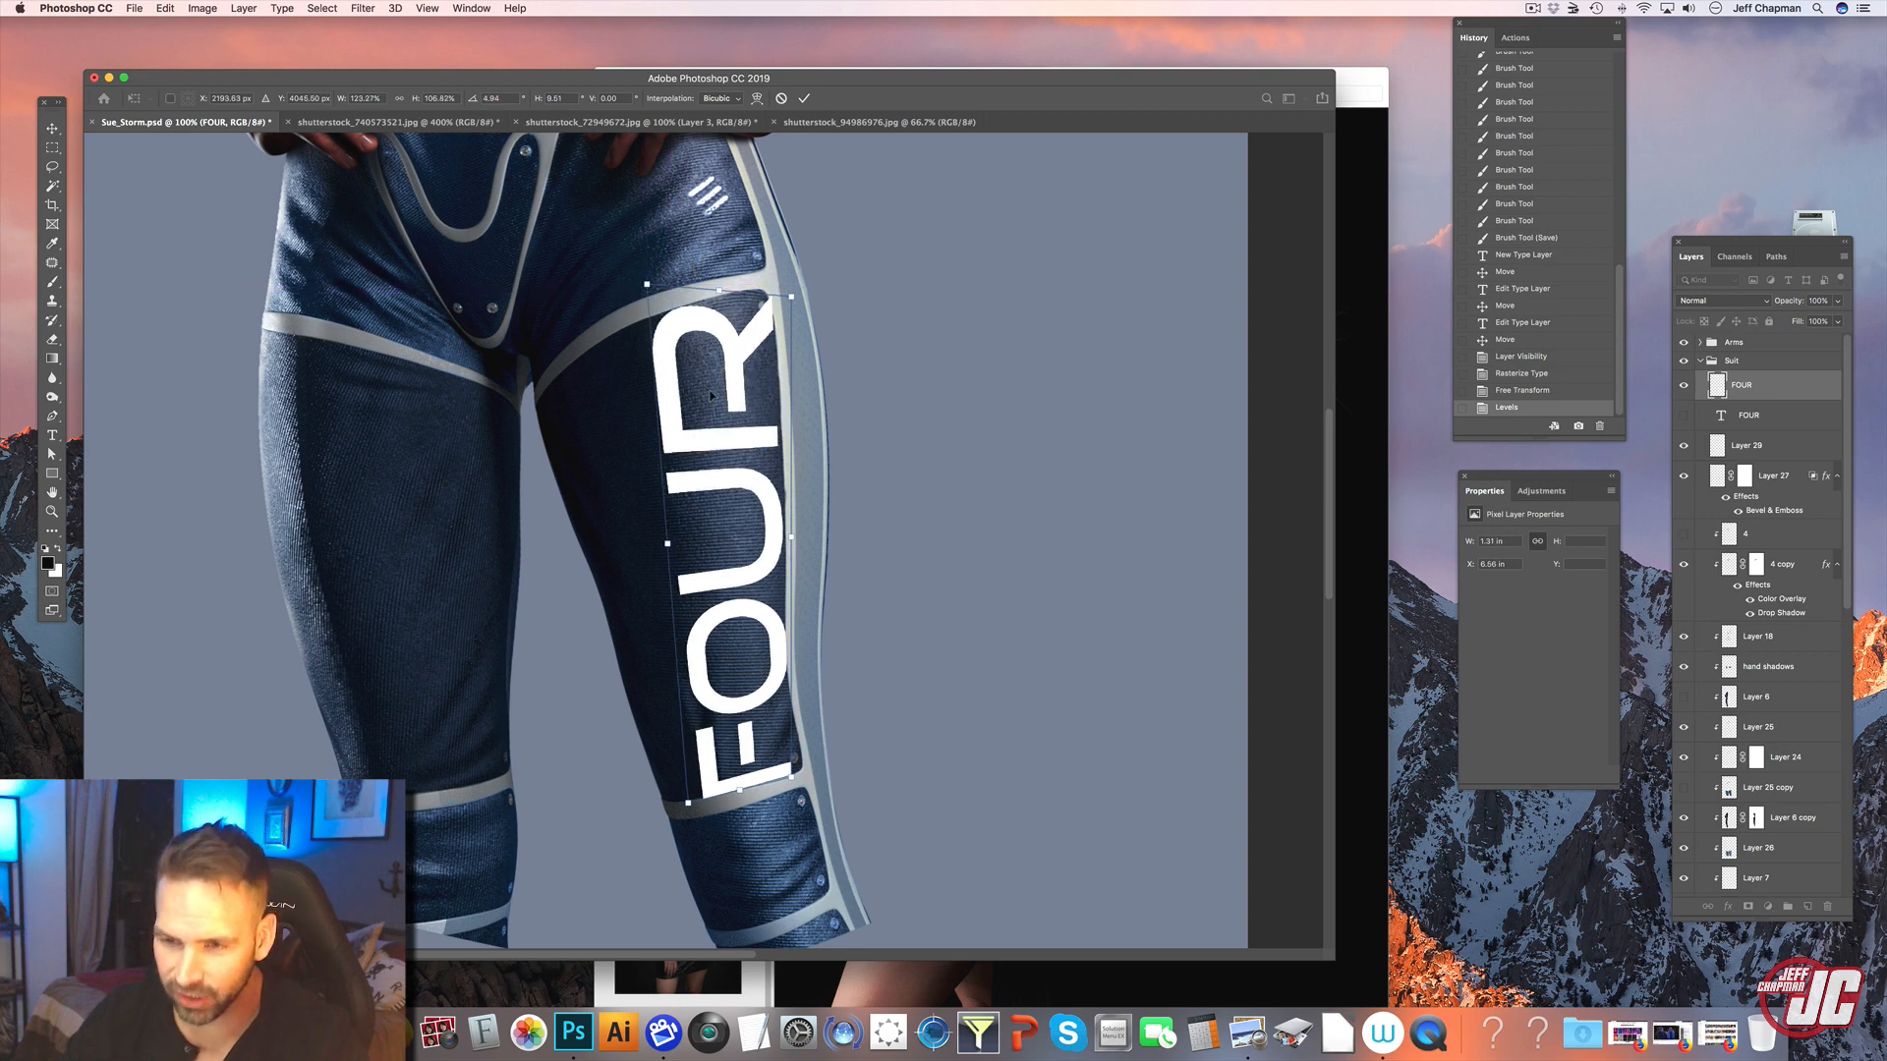
pyautogui.moveTo(667, 544); pyautogui.dragTo(667, 522)
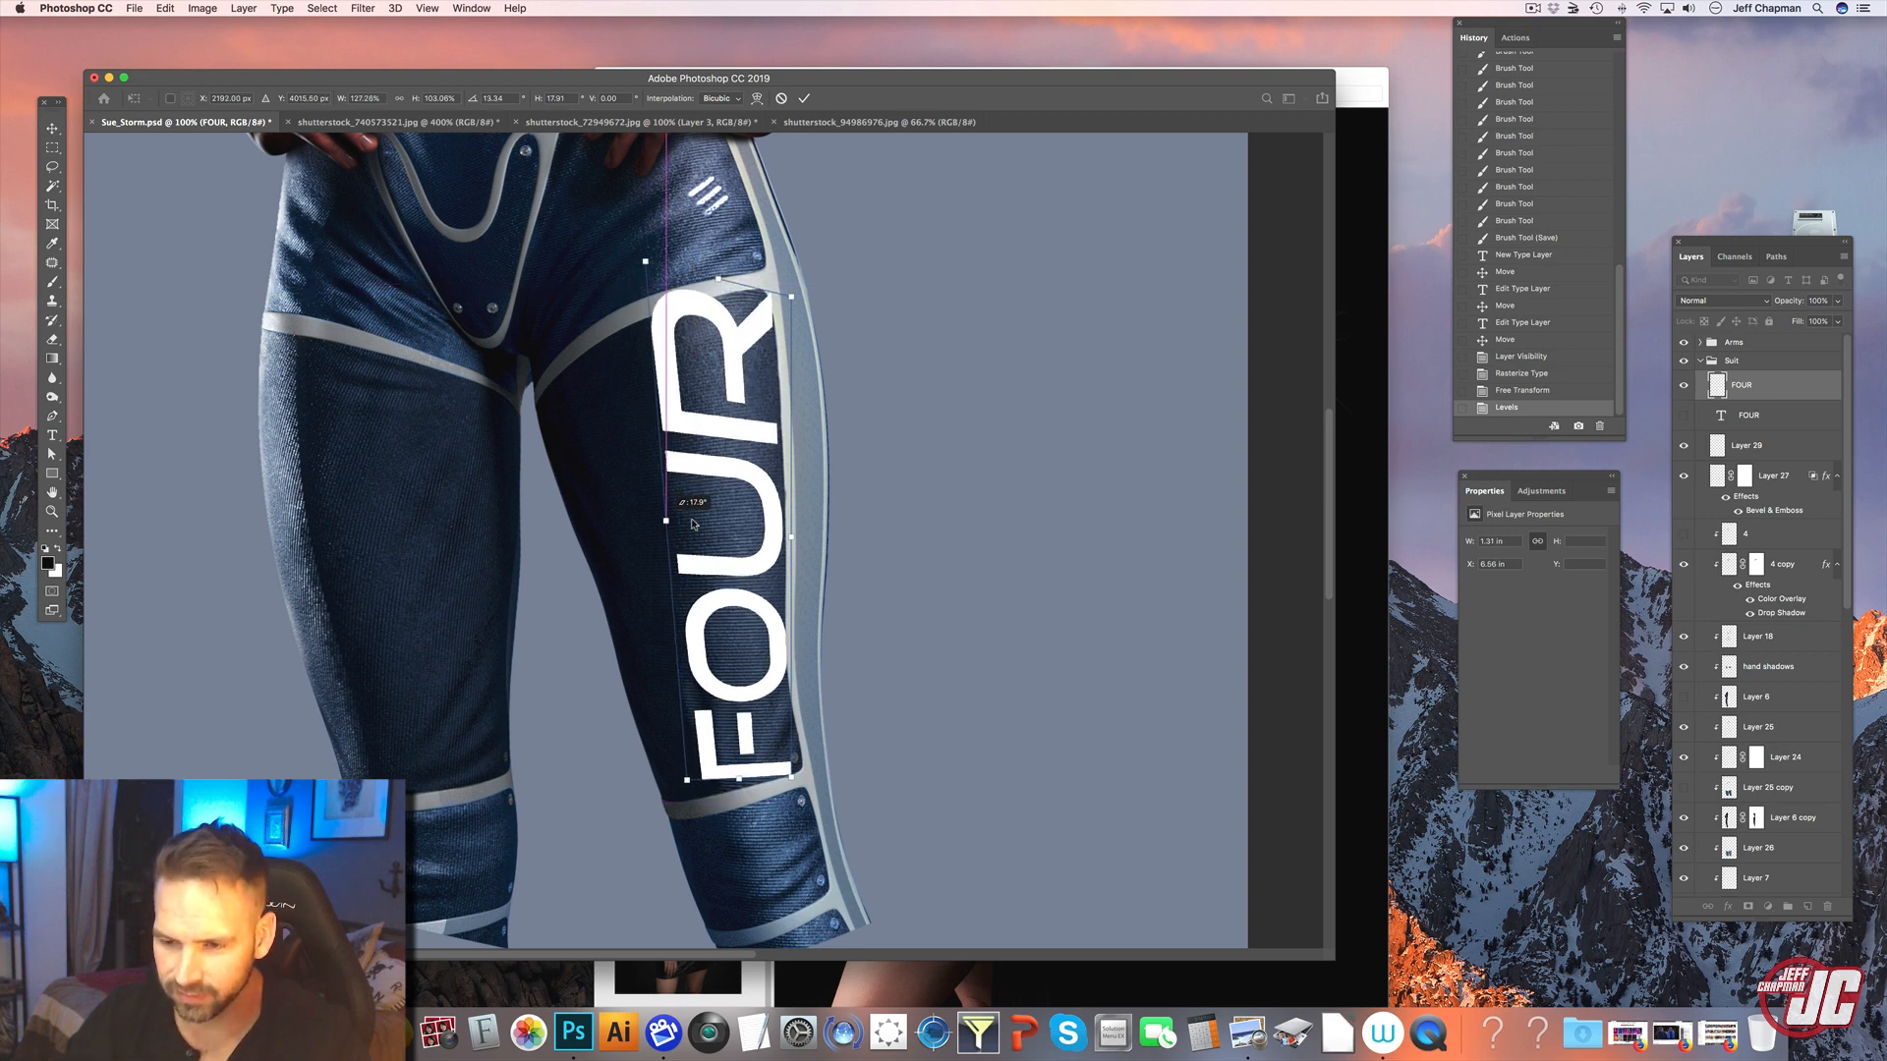
pyautogui.moveTo(791, 777); pyautogui.dragTo(792, 755)
pyautogui.click(757, 98)
pyautogui.moveTo(650, 291); pyautogui.dragTo(733, 330)
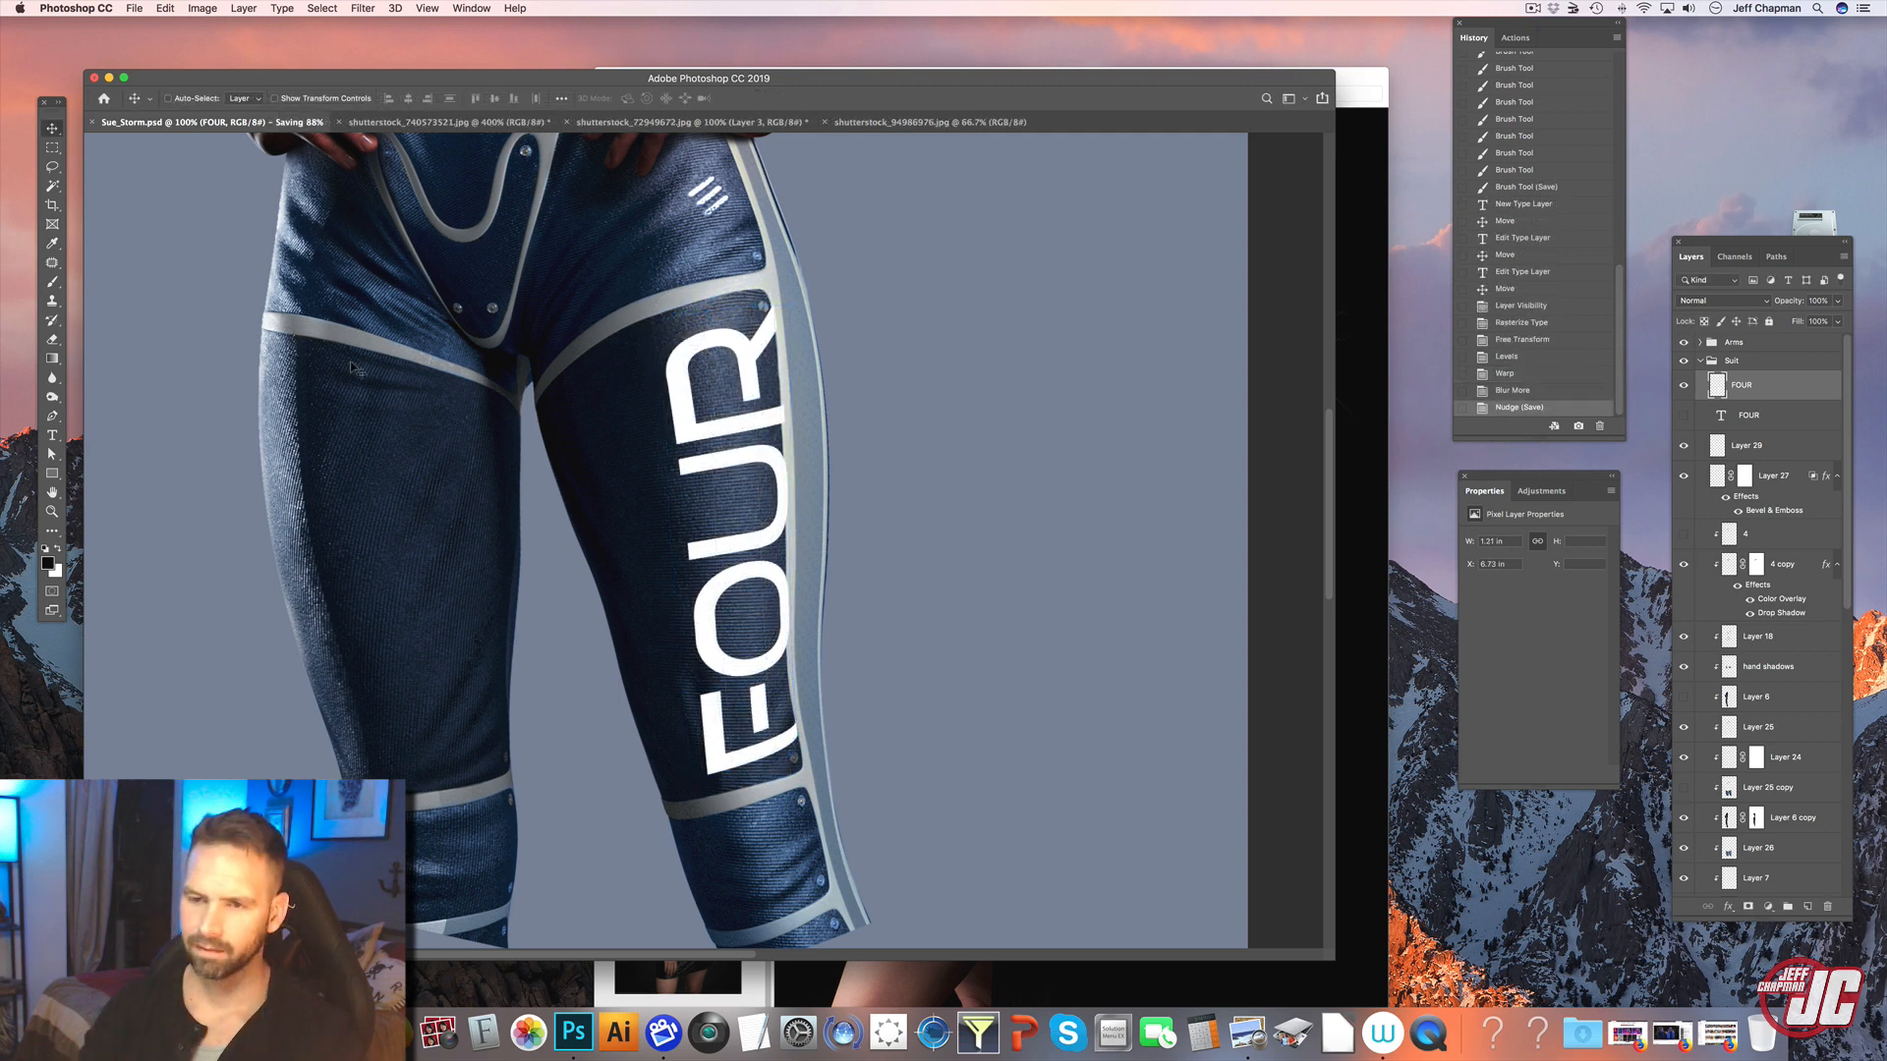
# - Save the document and set the FOUR lettering layer's blend mode to Screen
pyautogui.press('super+s')
pyautogui.click(1755, 300)
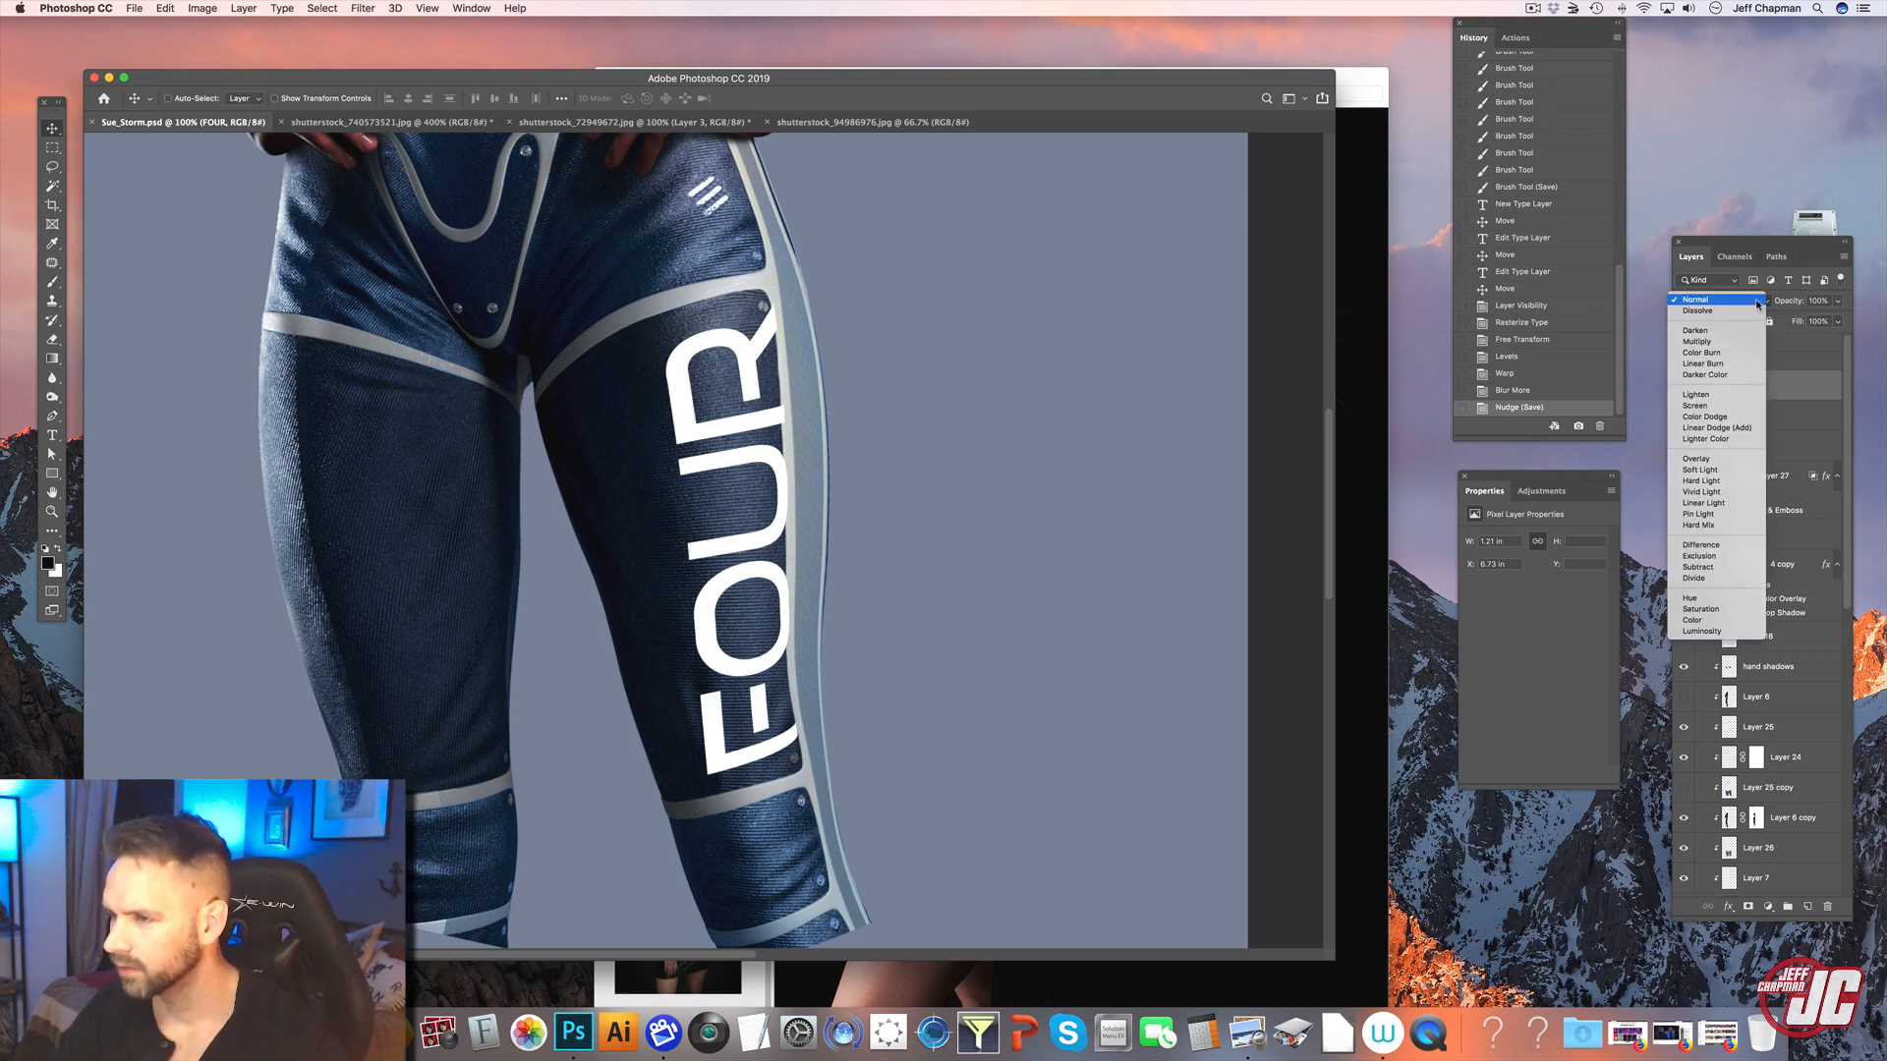
pyautogui.click(1715, 410)
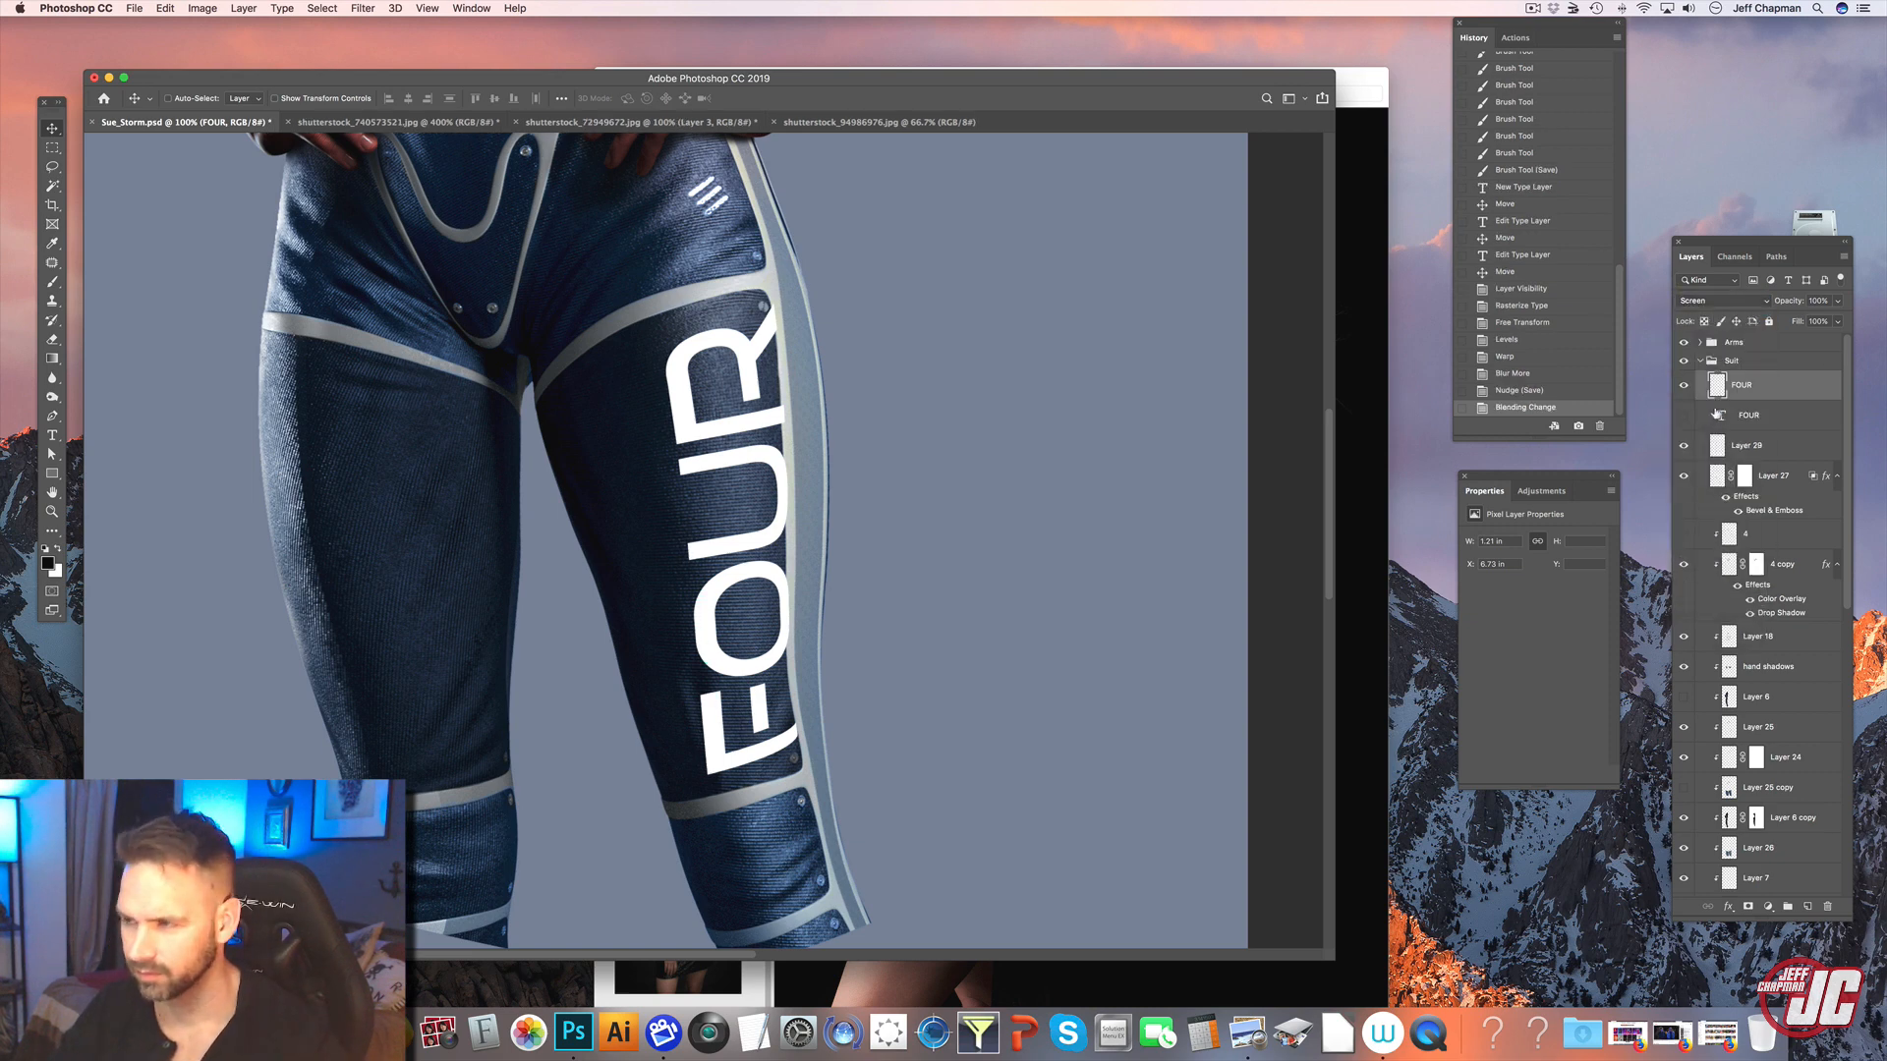
# - Set the FOUR lettering layer's blend mode to Soft Light and warp the lettering to follow the outer thigh
pyautogui.click(1724, 300)
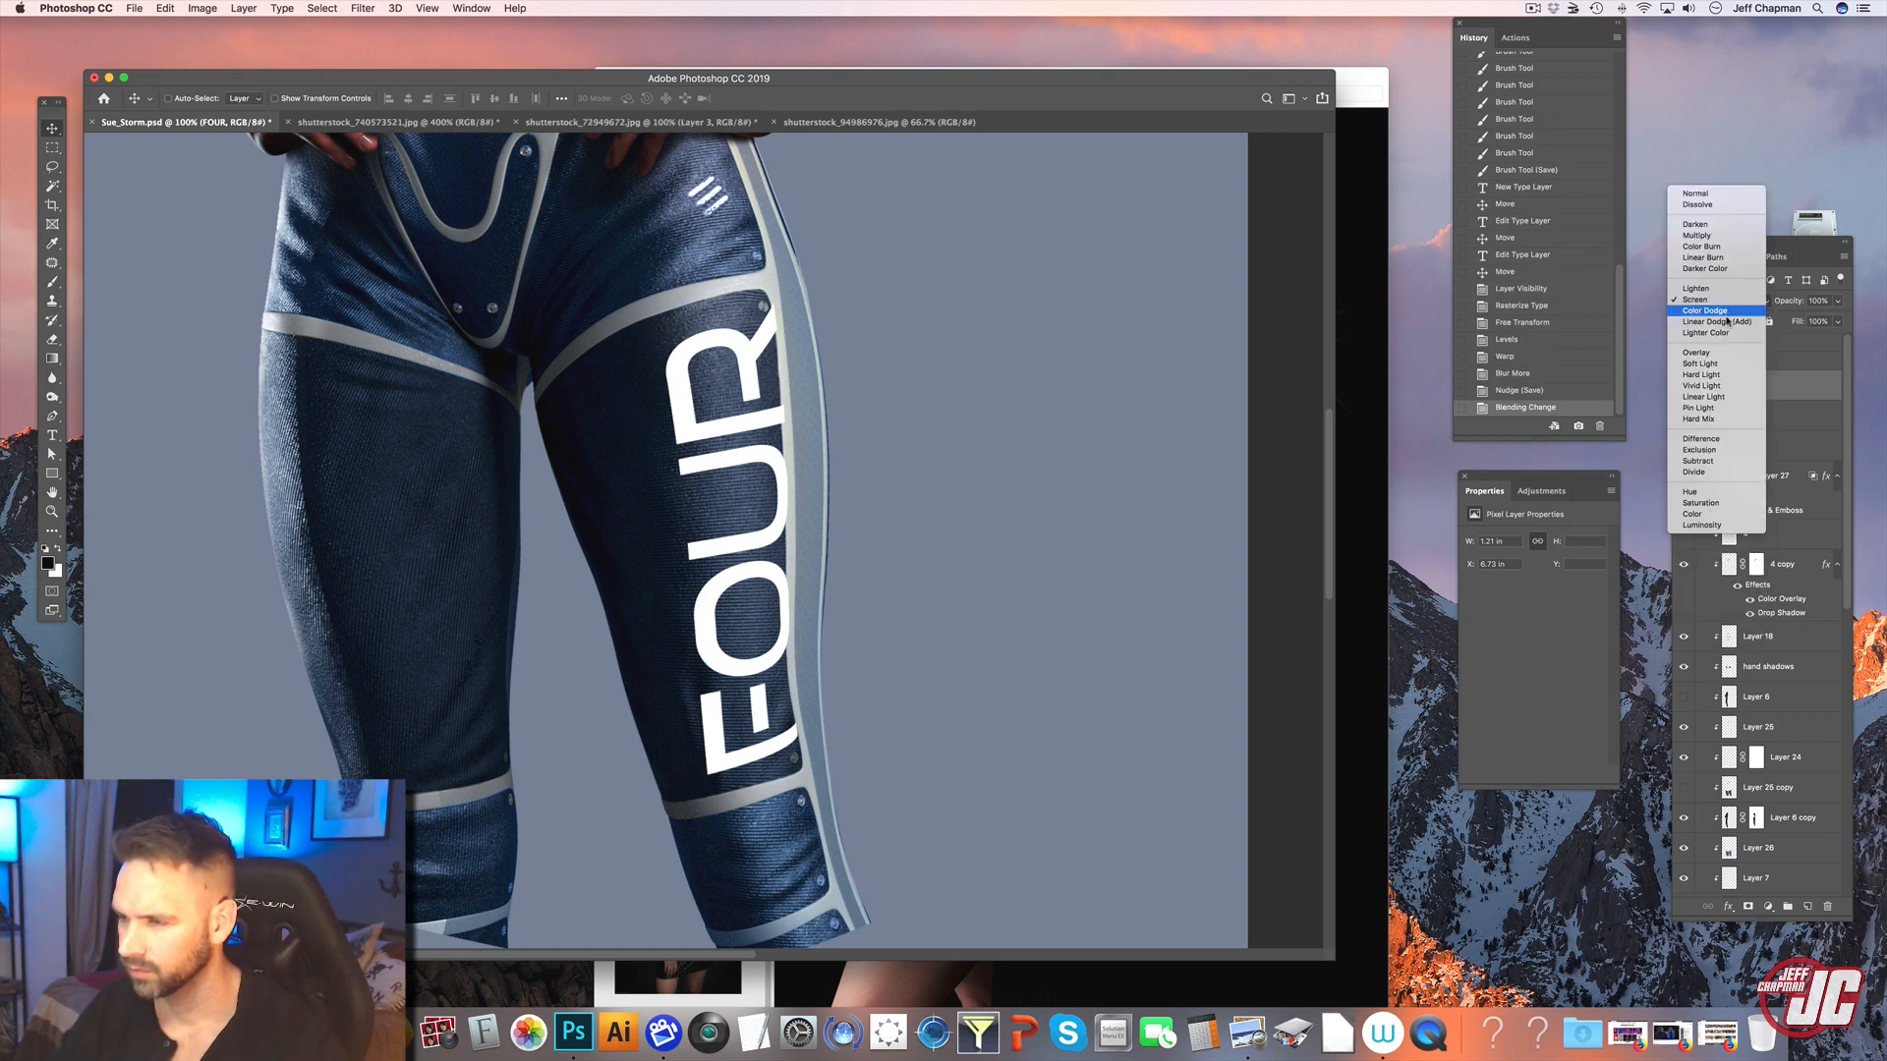
pyautogui.click(1715, 353)
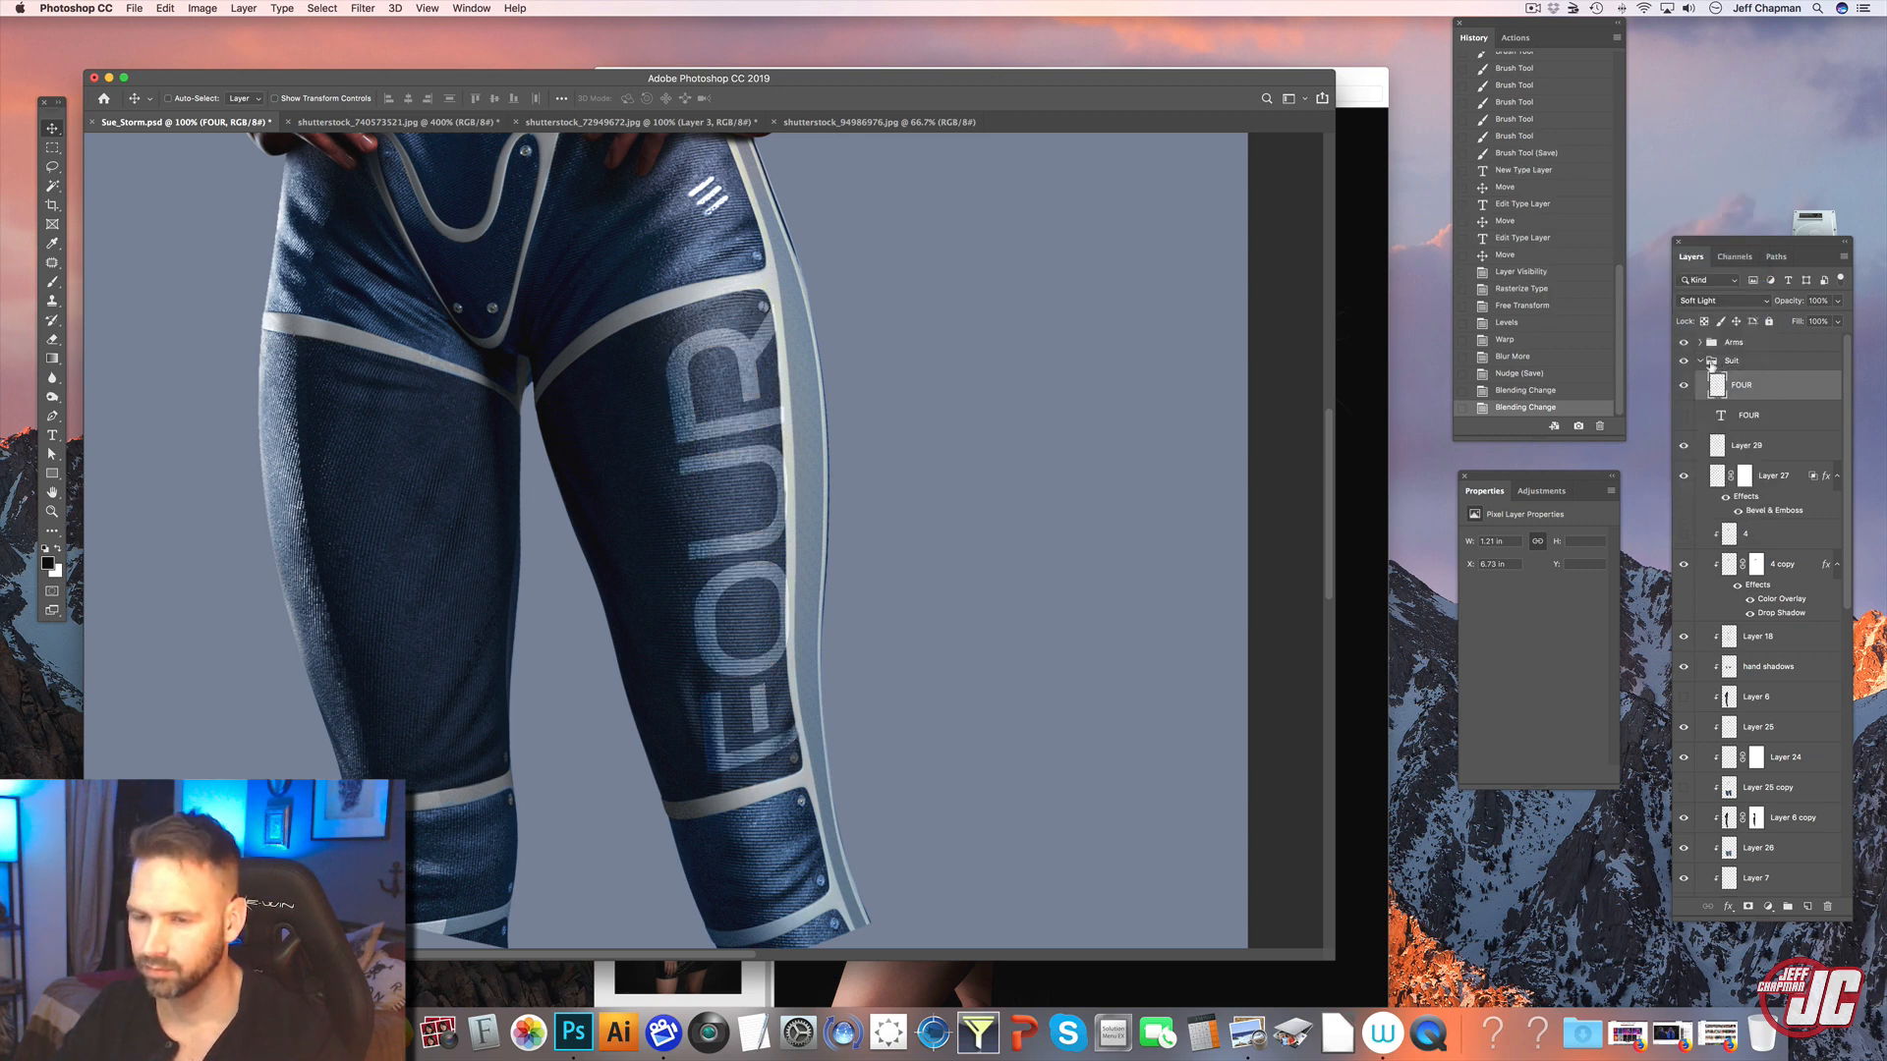
pyautogui.click(53, 510)
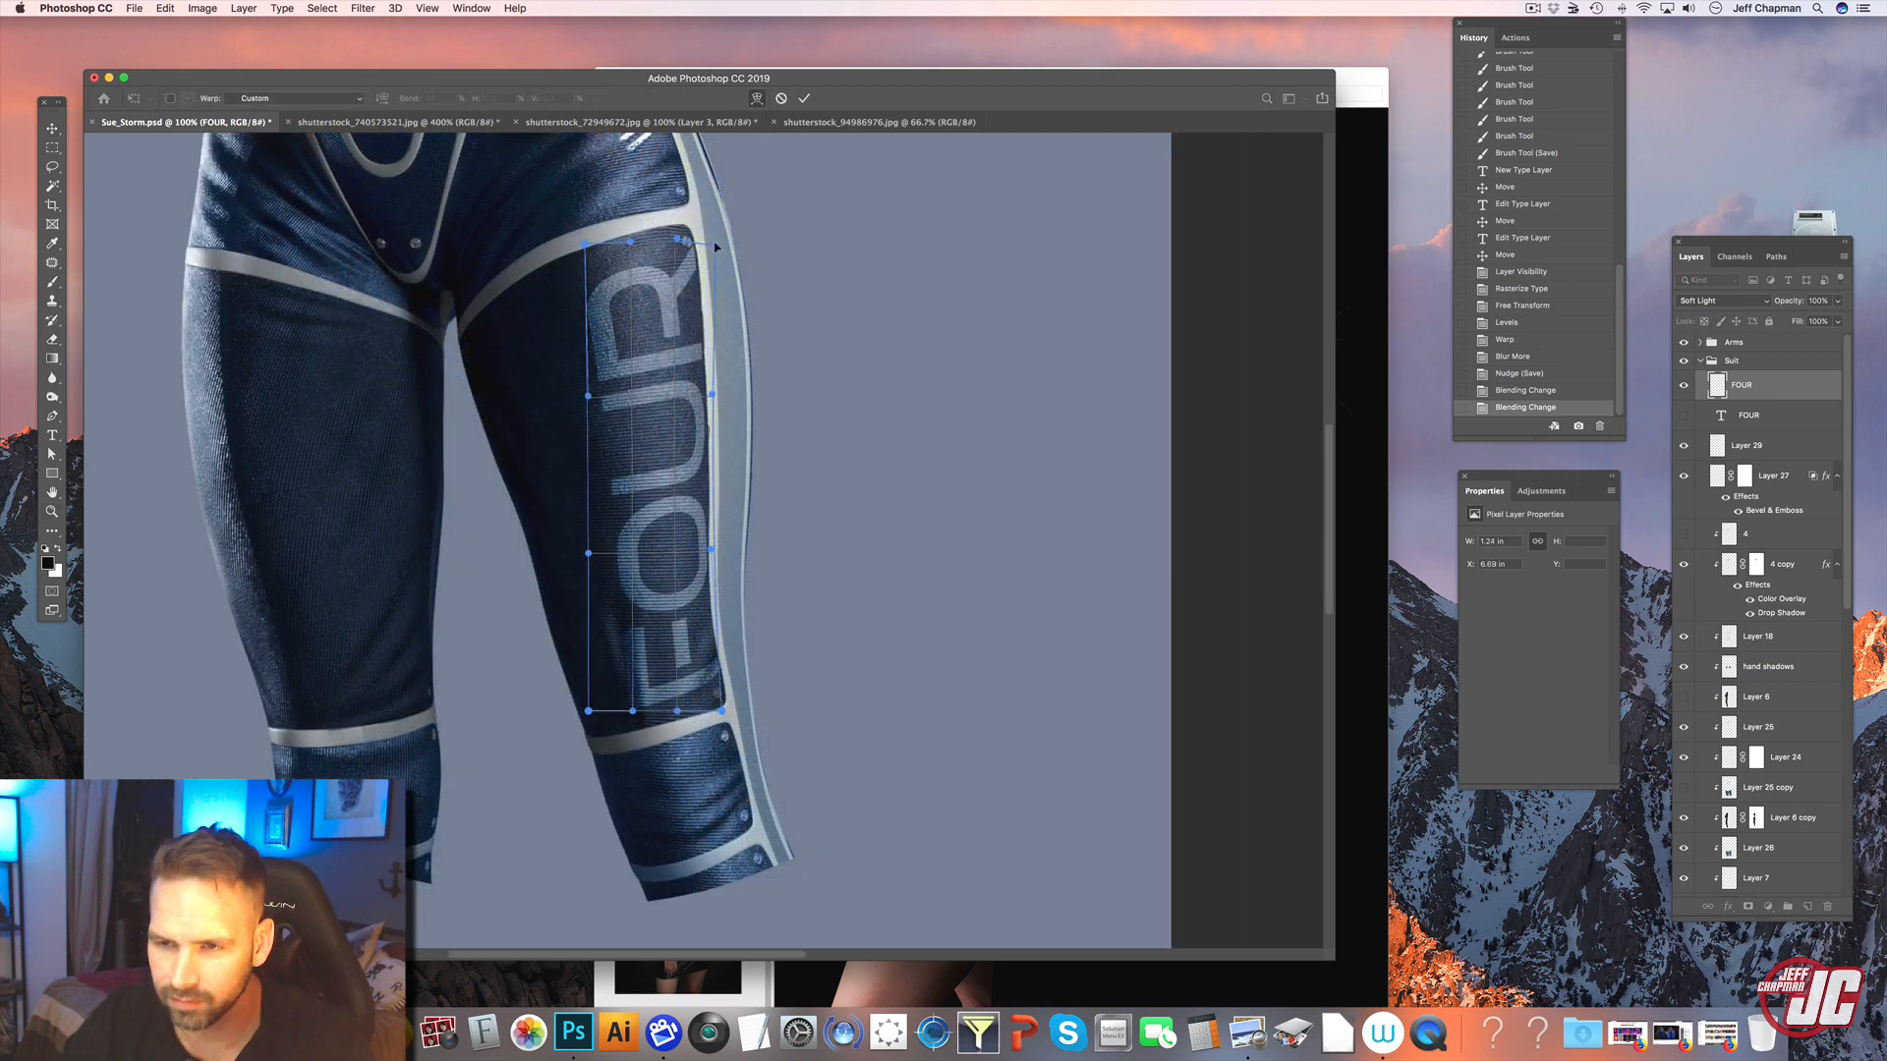
pyautogui.moveTo(716, 243); pyautogui.dragTo(717, 246)
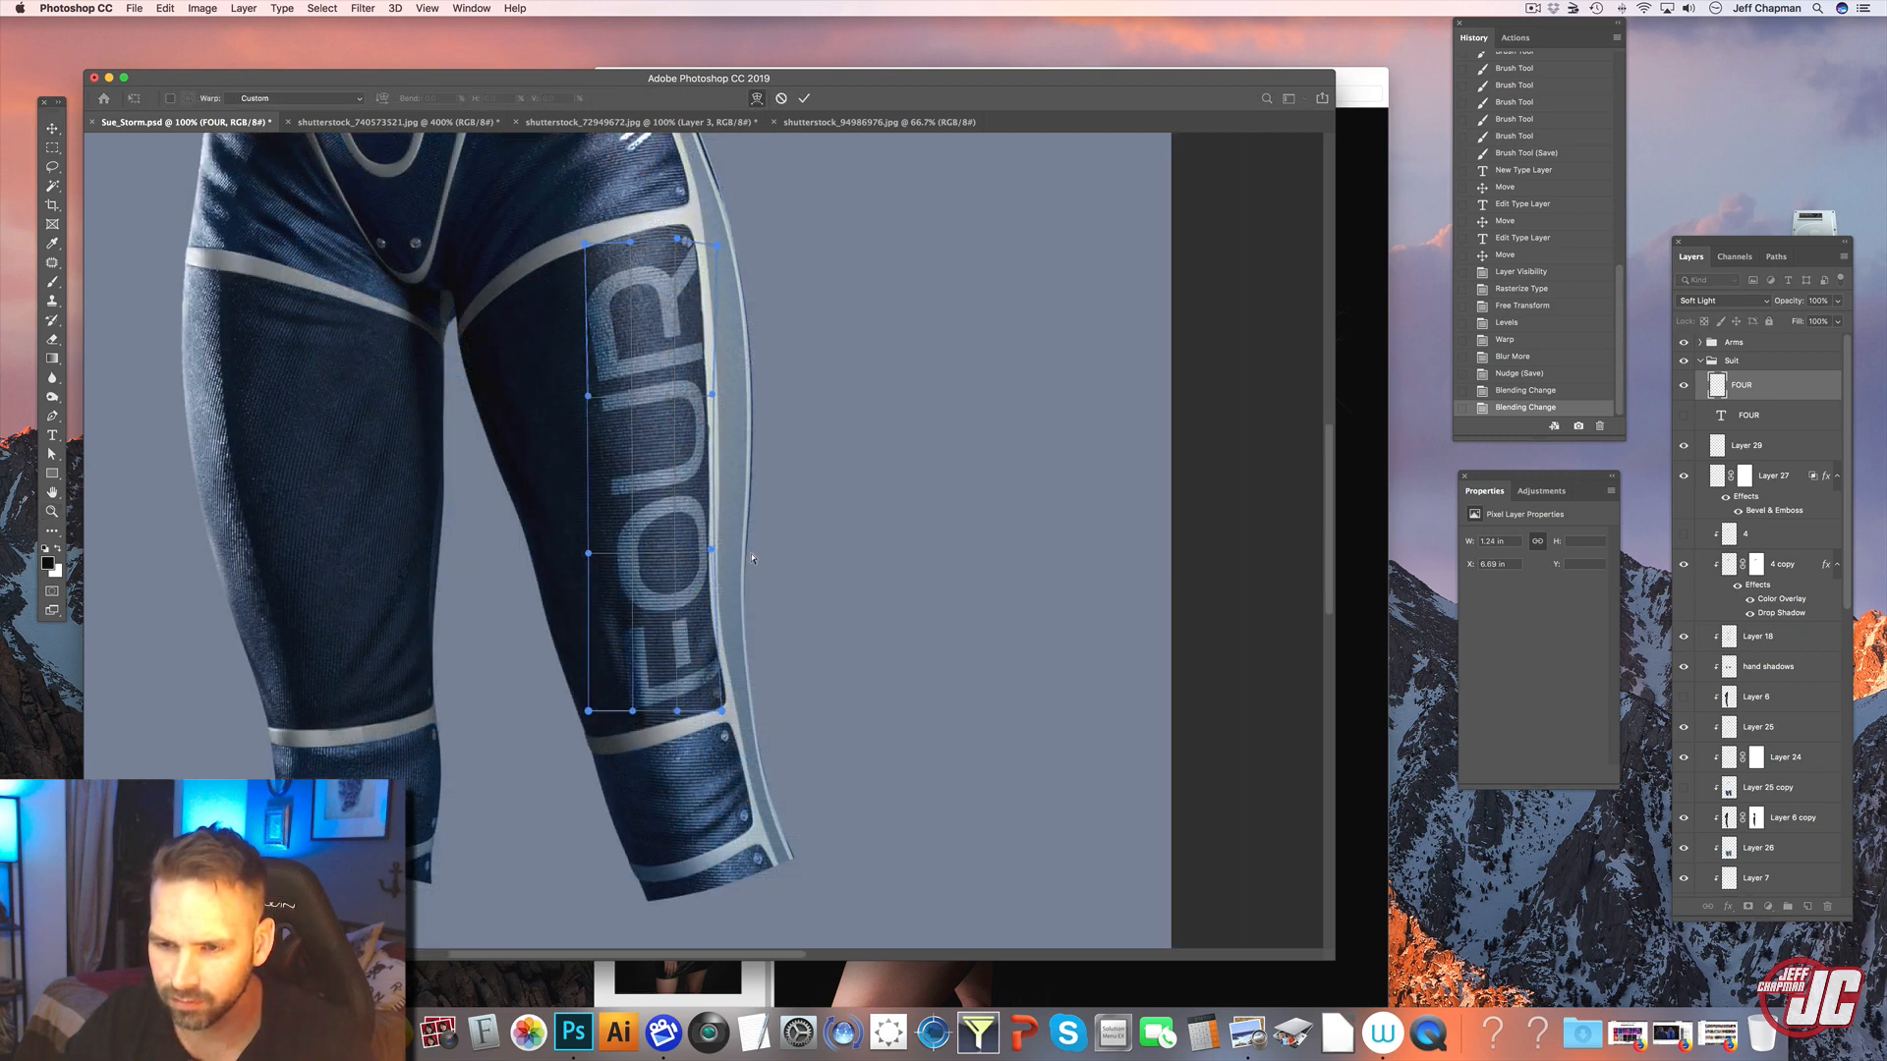
pyautogui.press('Return')
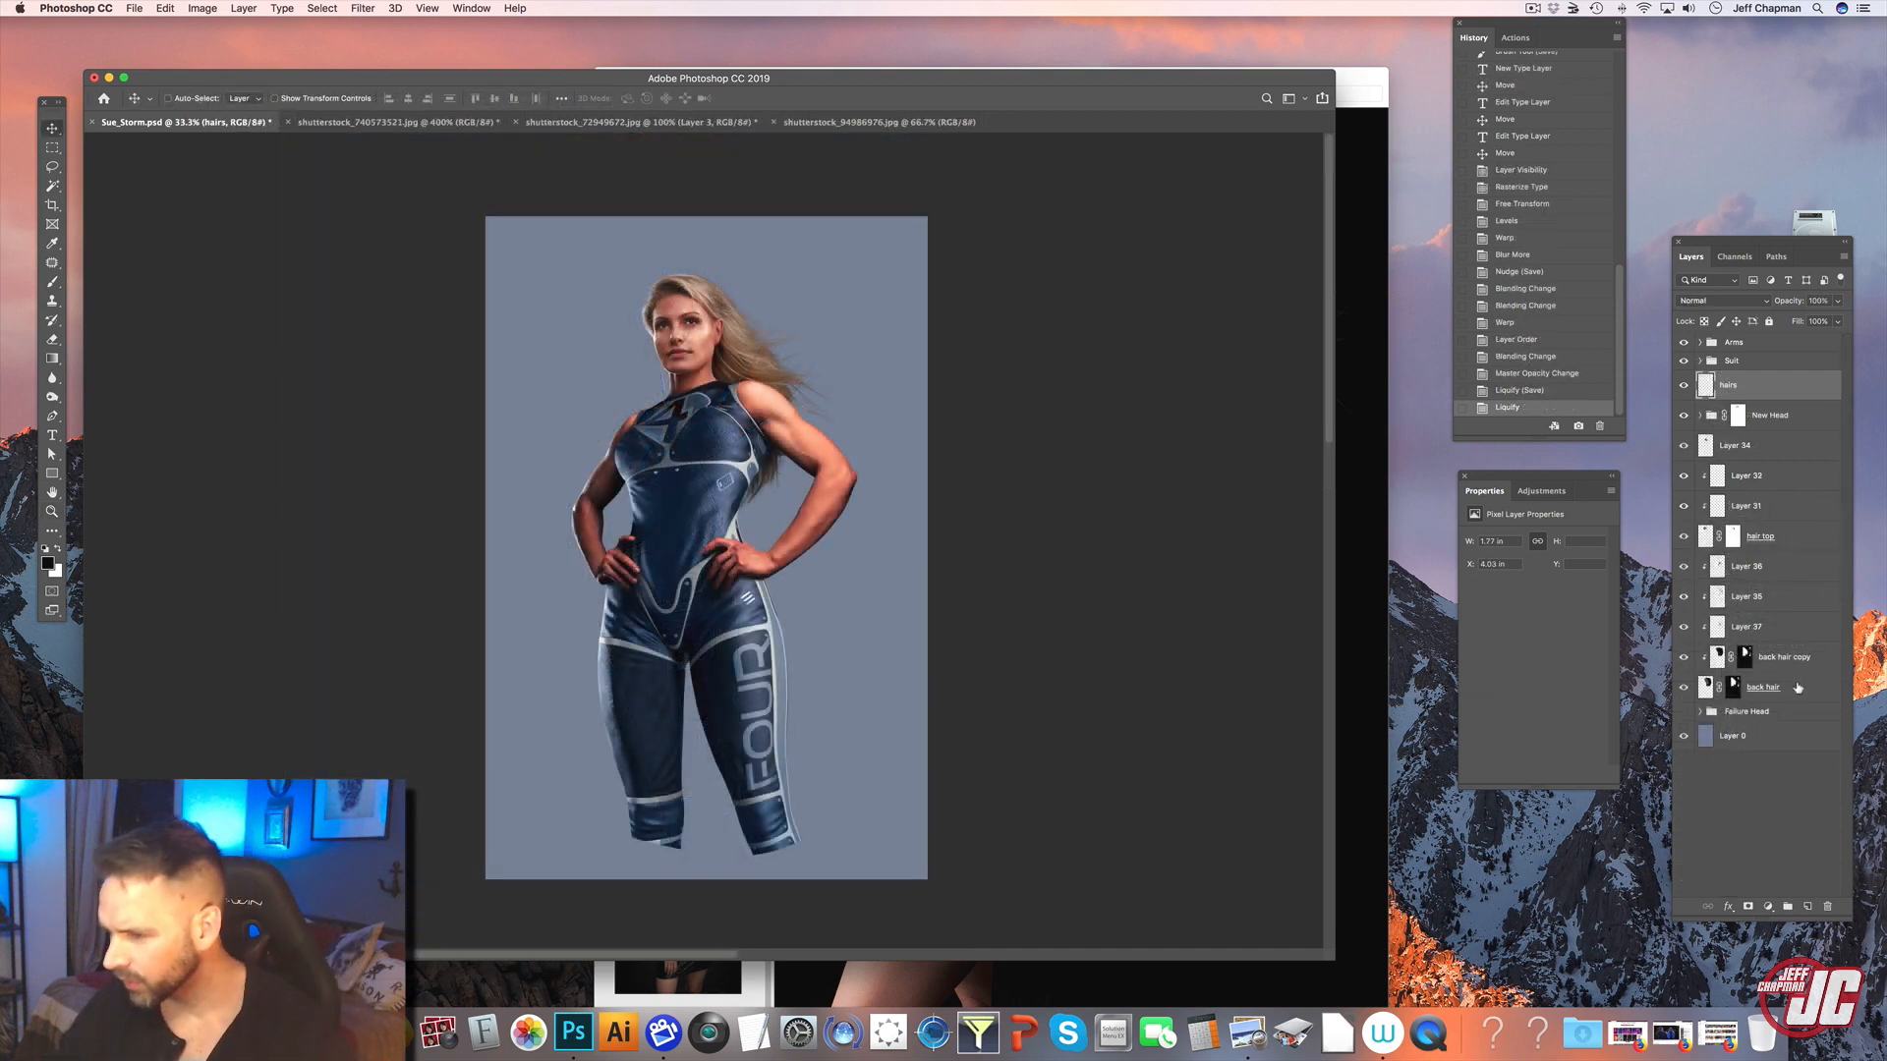
# - Group the layers from hairs down to back hair and name the group hair
pyautogui.keyDown('shift'); pyautogui.click(1808, 688); pyautogui.keyUp('shift')
pyautogui.press('super+g')
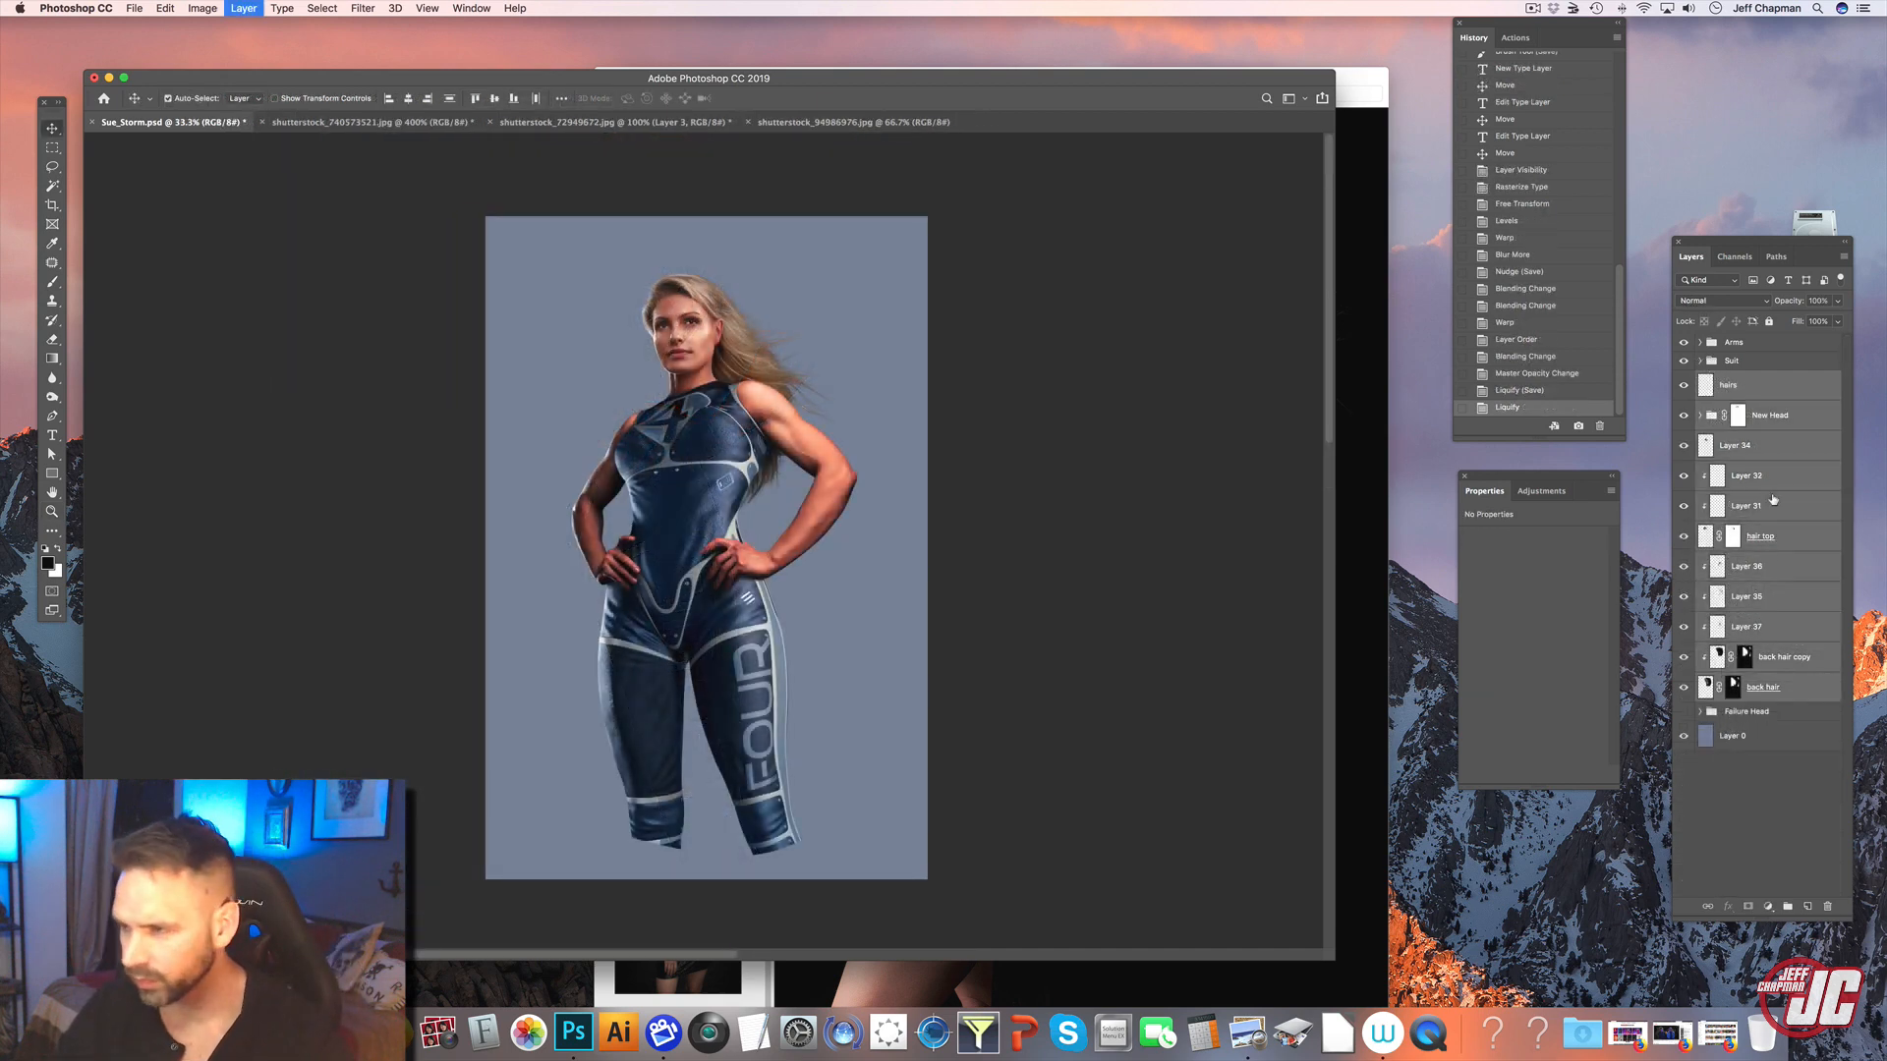
pyautogui.doubleClick(1738, 380)
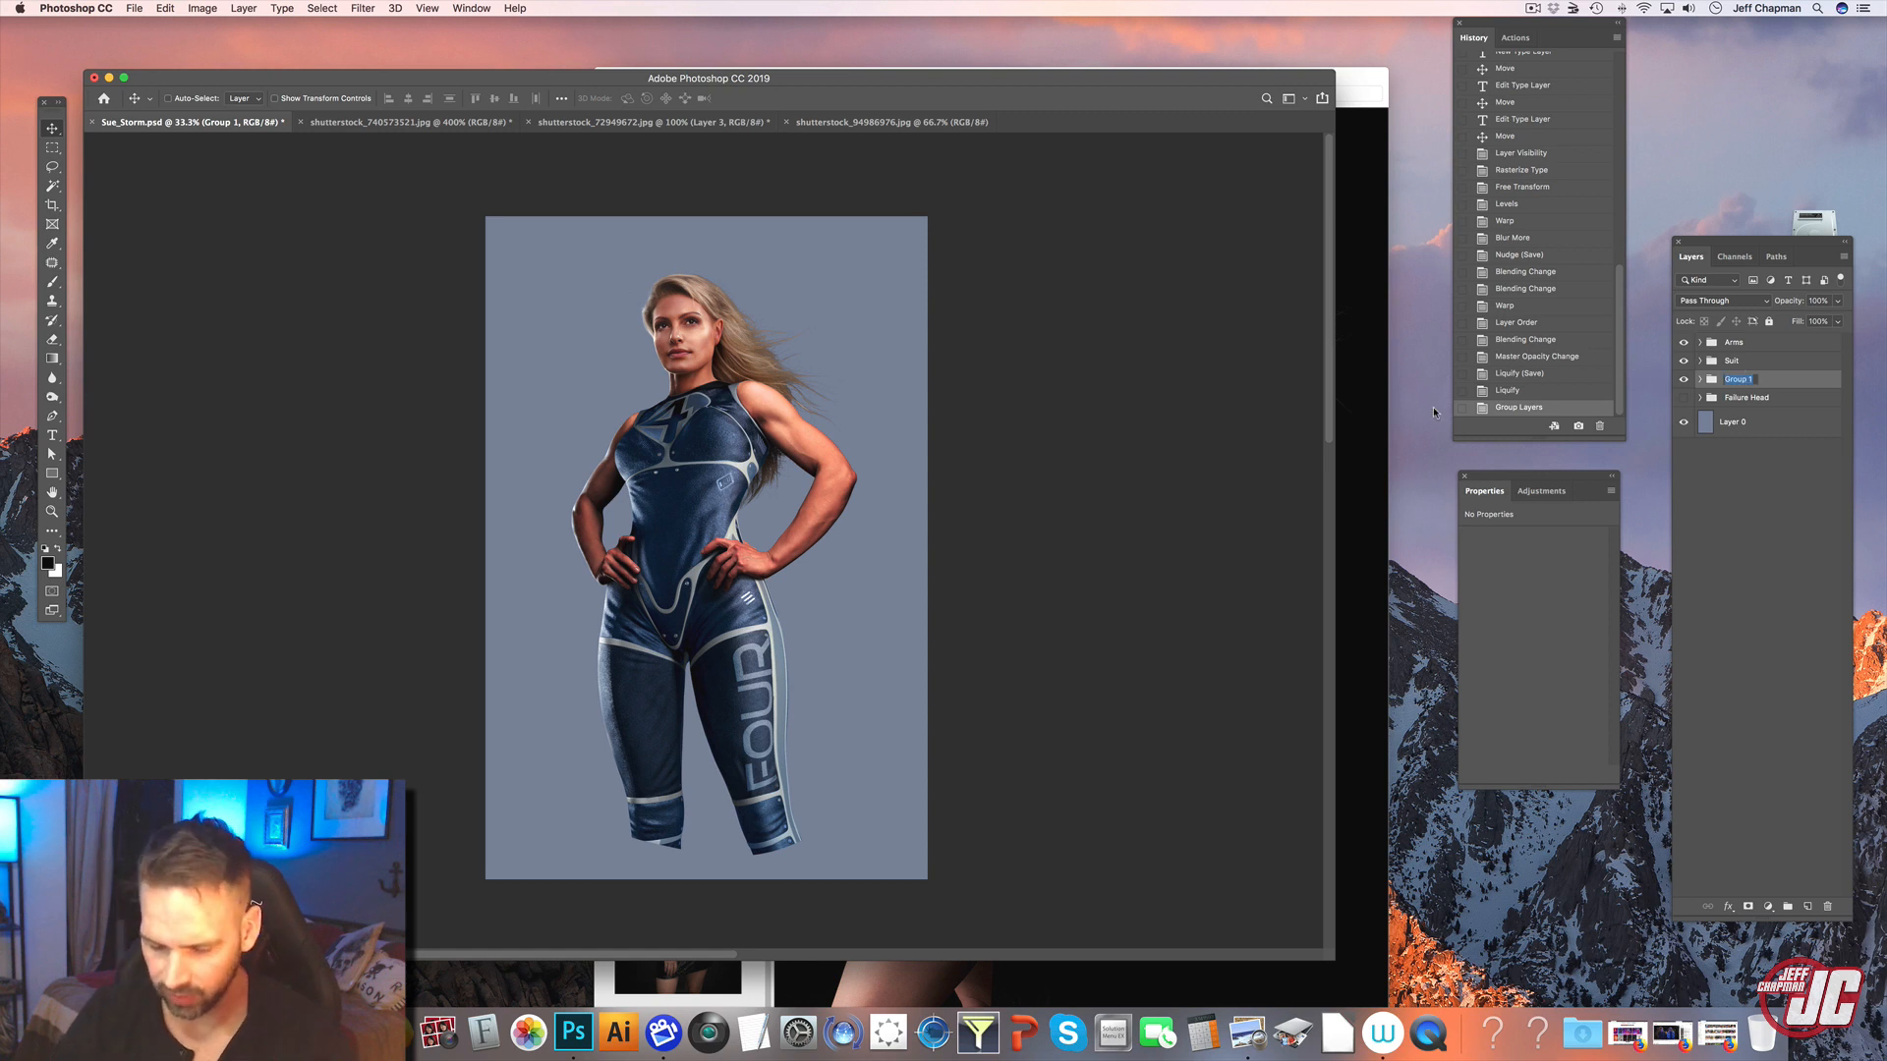
pyautogui.write('hai')
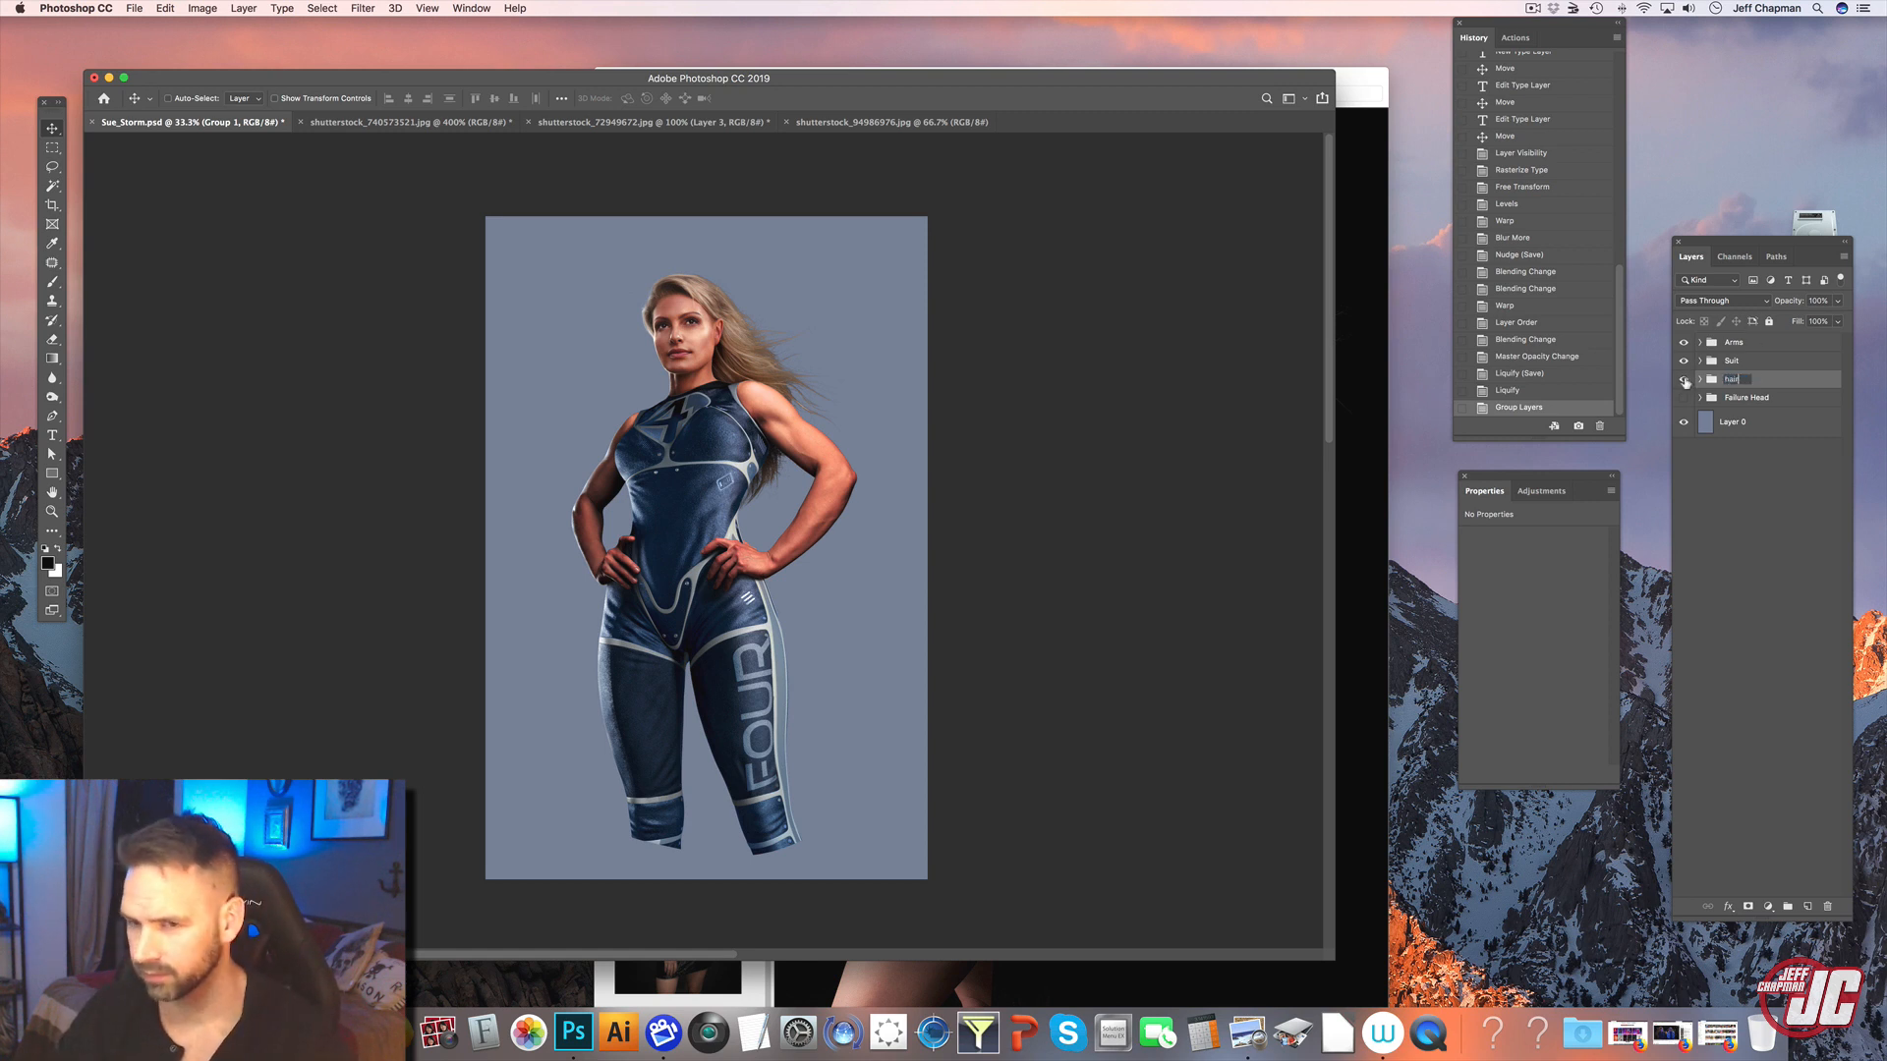
pyautogui.write('r')
# - Toggle the visibility of the hair, Suit and Failure Head groups to compare the earlier head with the new one up close
pyautogui.click(1684, 381)
pyautogui.click(1684, 381)
pyautogui.doubleClick(1684, 381)
pyautogui.click(1685, 381)
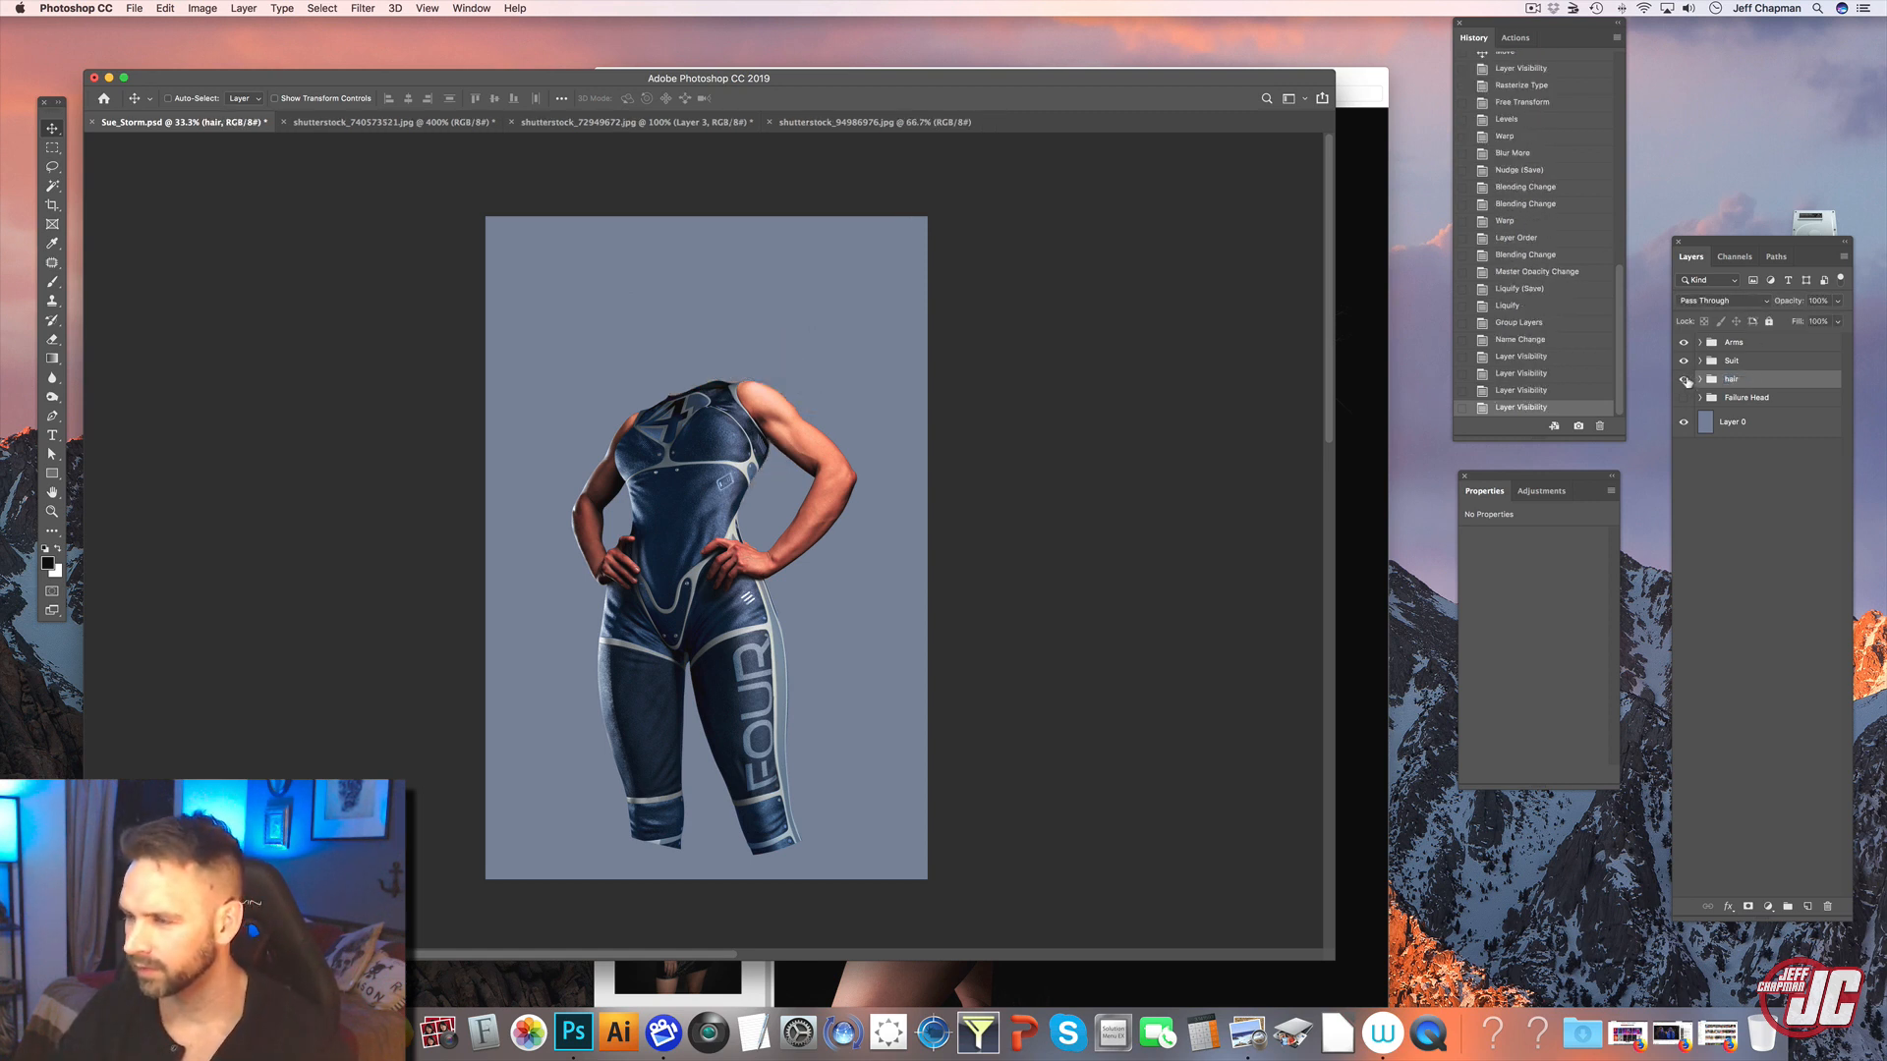
pyautogui.click(1684, 381)
pyautogui.moveTo(1684, 380); pyautogui.dragTo(1684, 361)
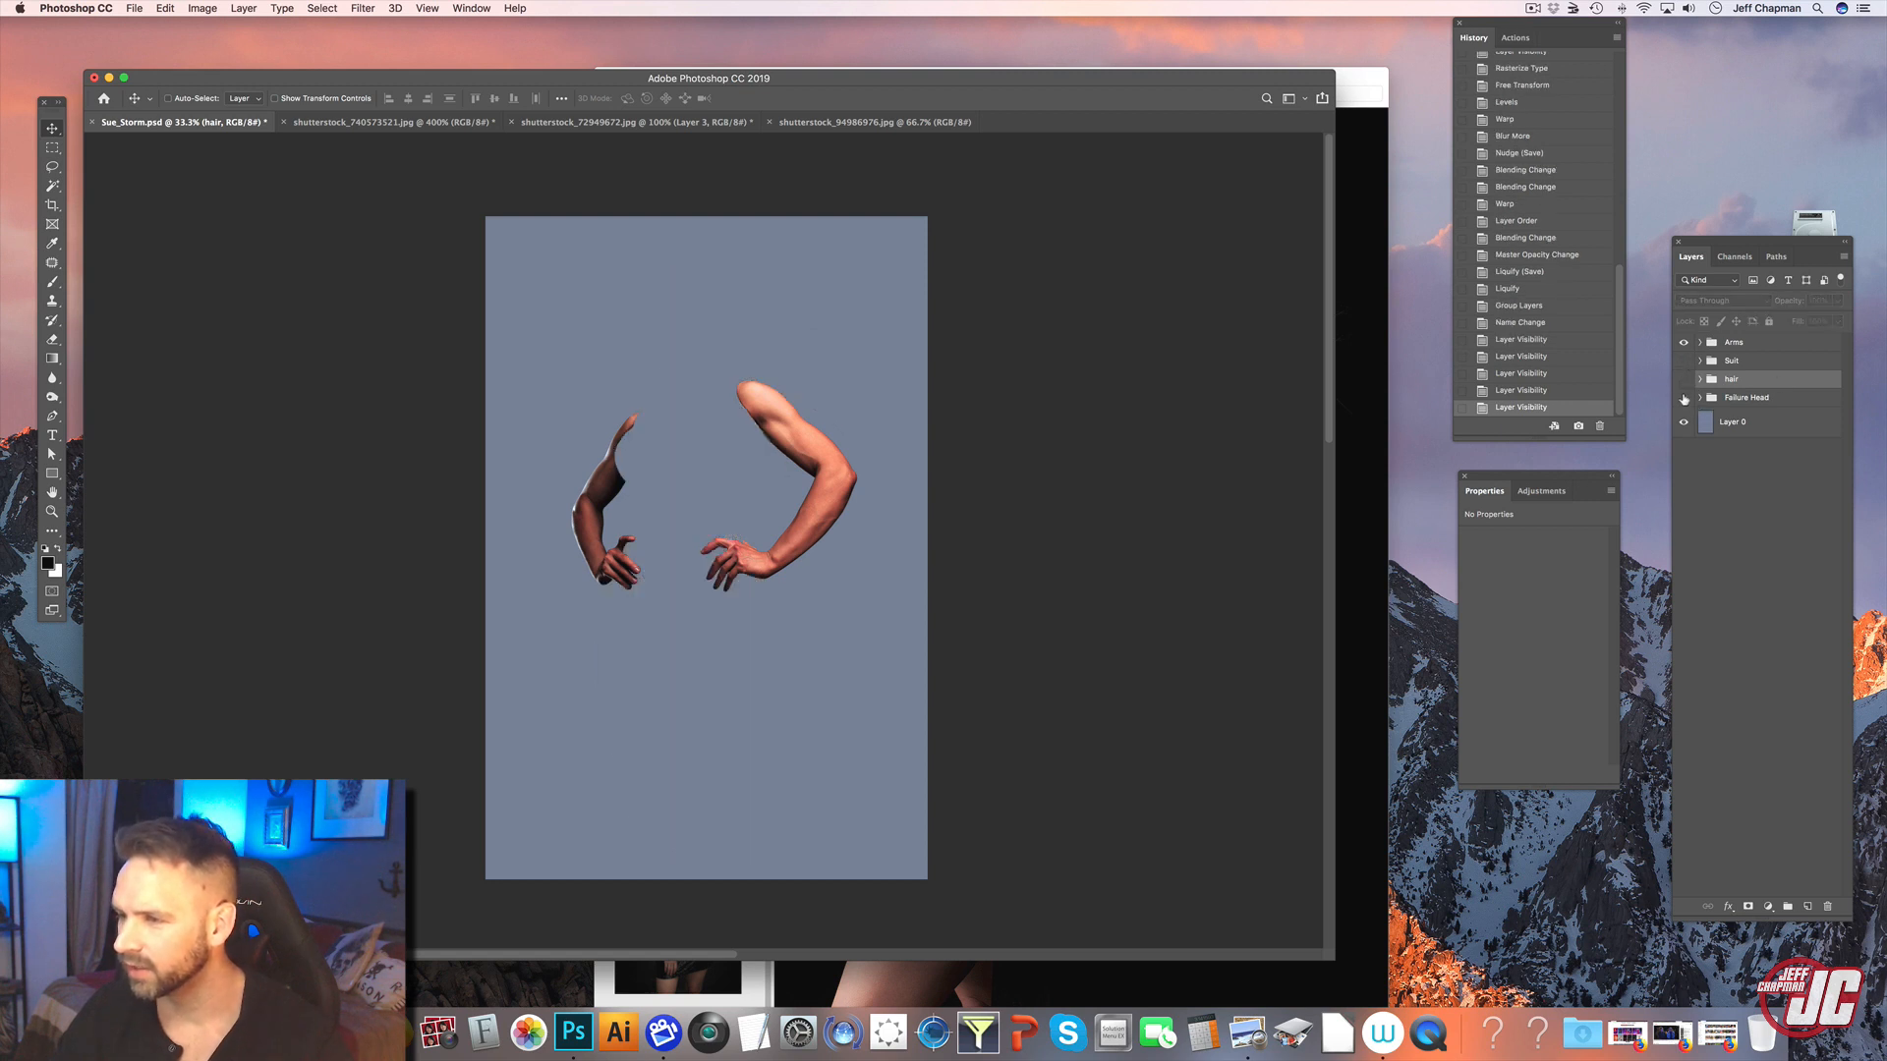
pyautogui.click(1684, 398)
pyautogui.click(1682, 362)
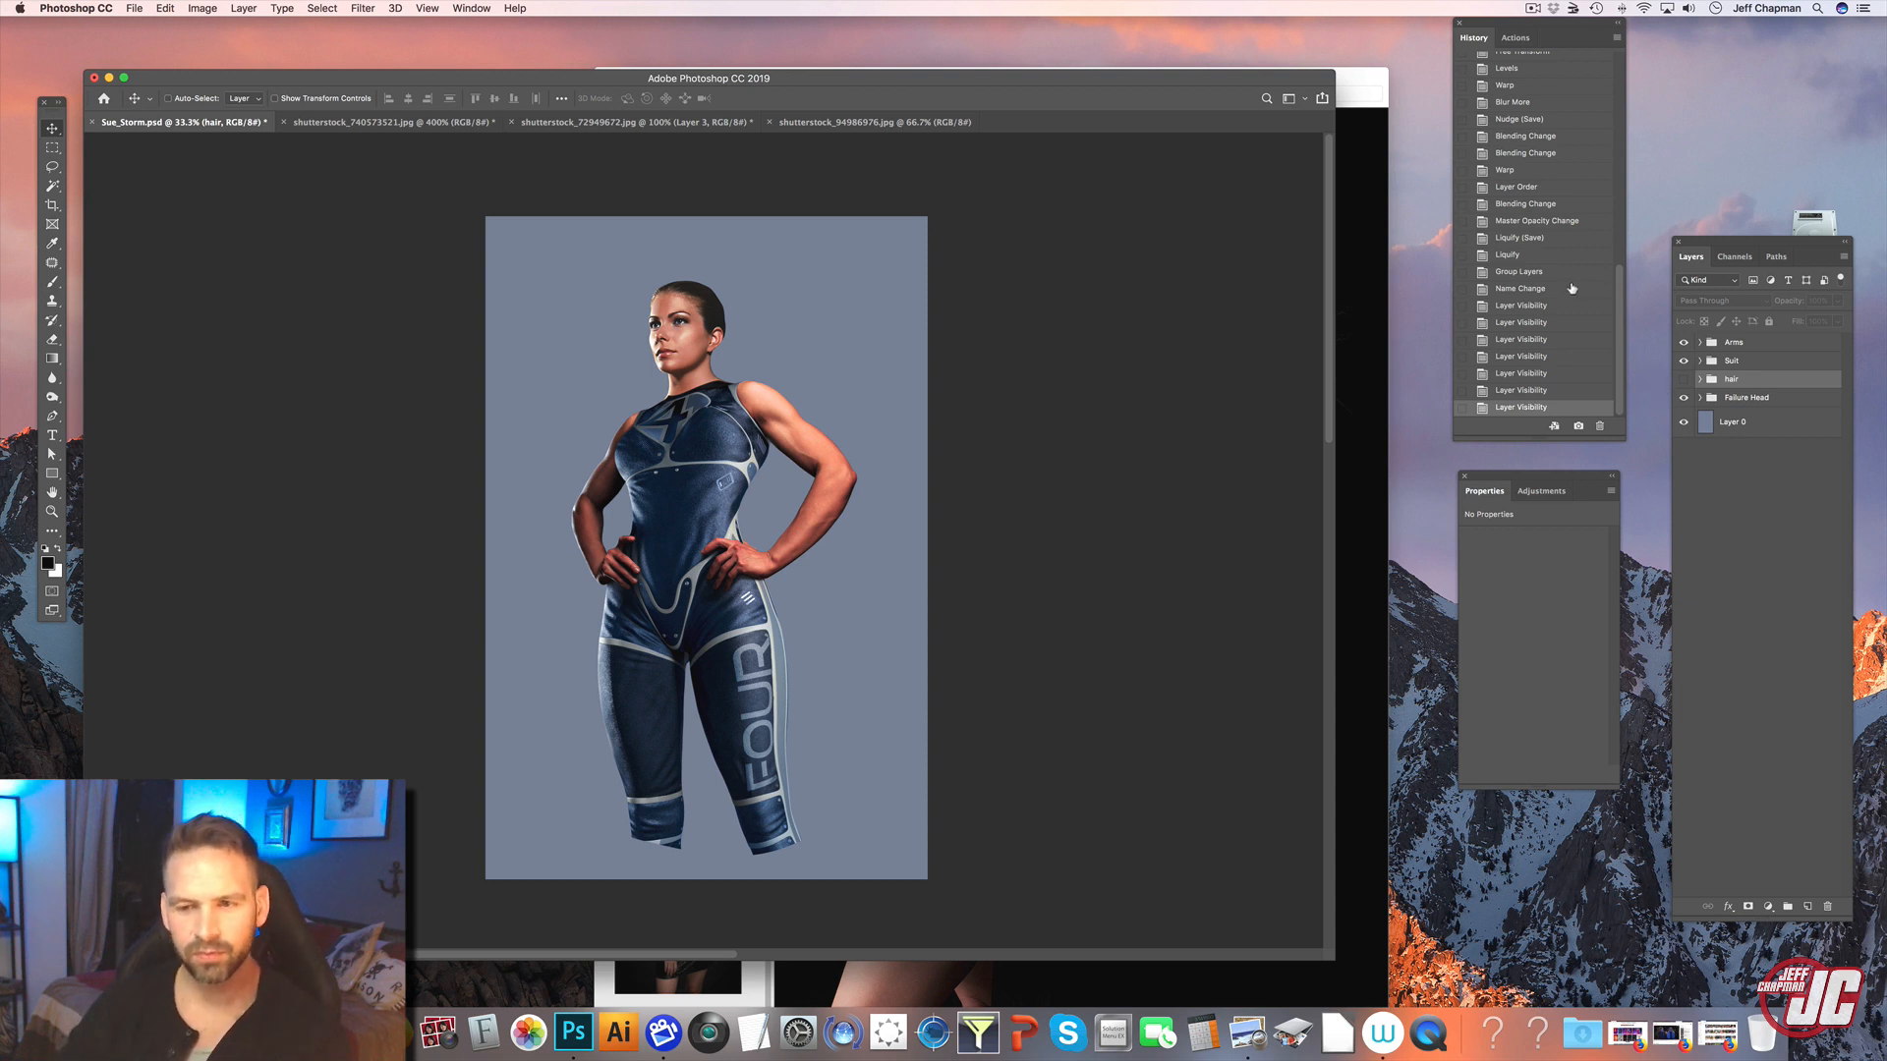
pyautogui.click(52, 511)
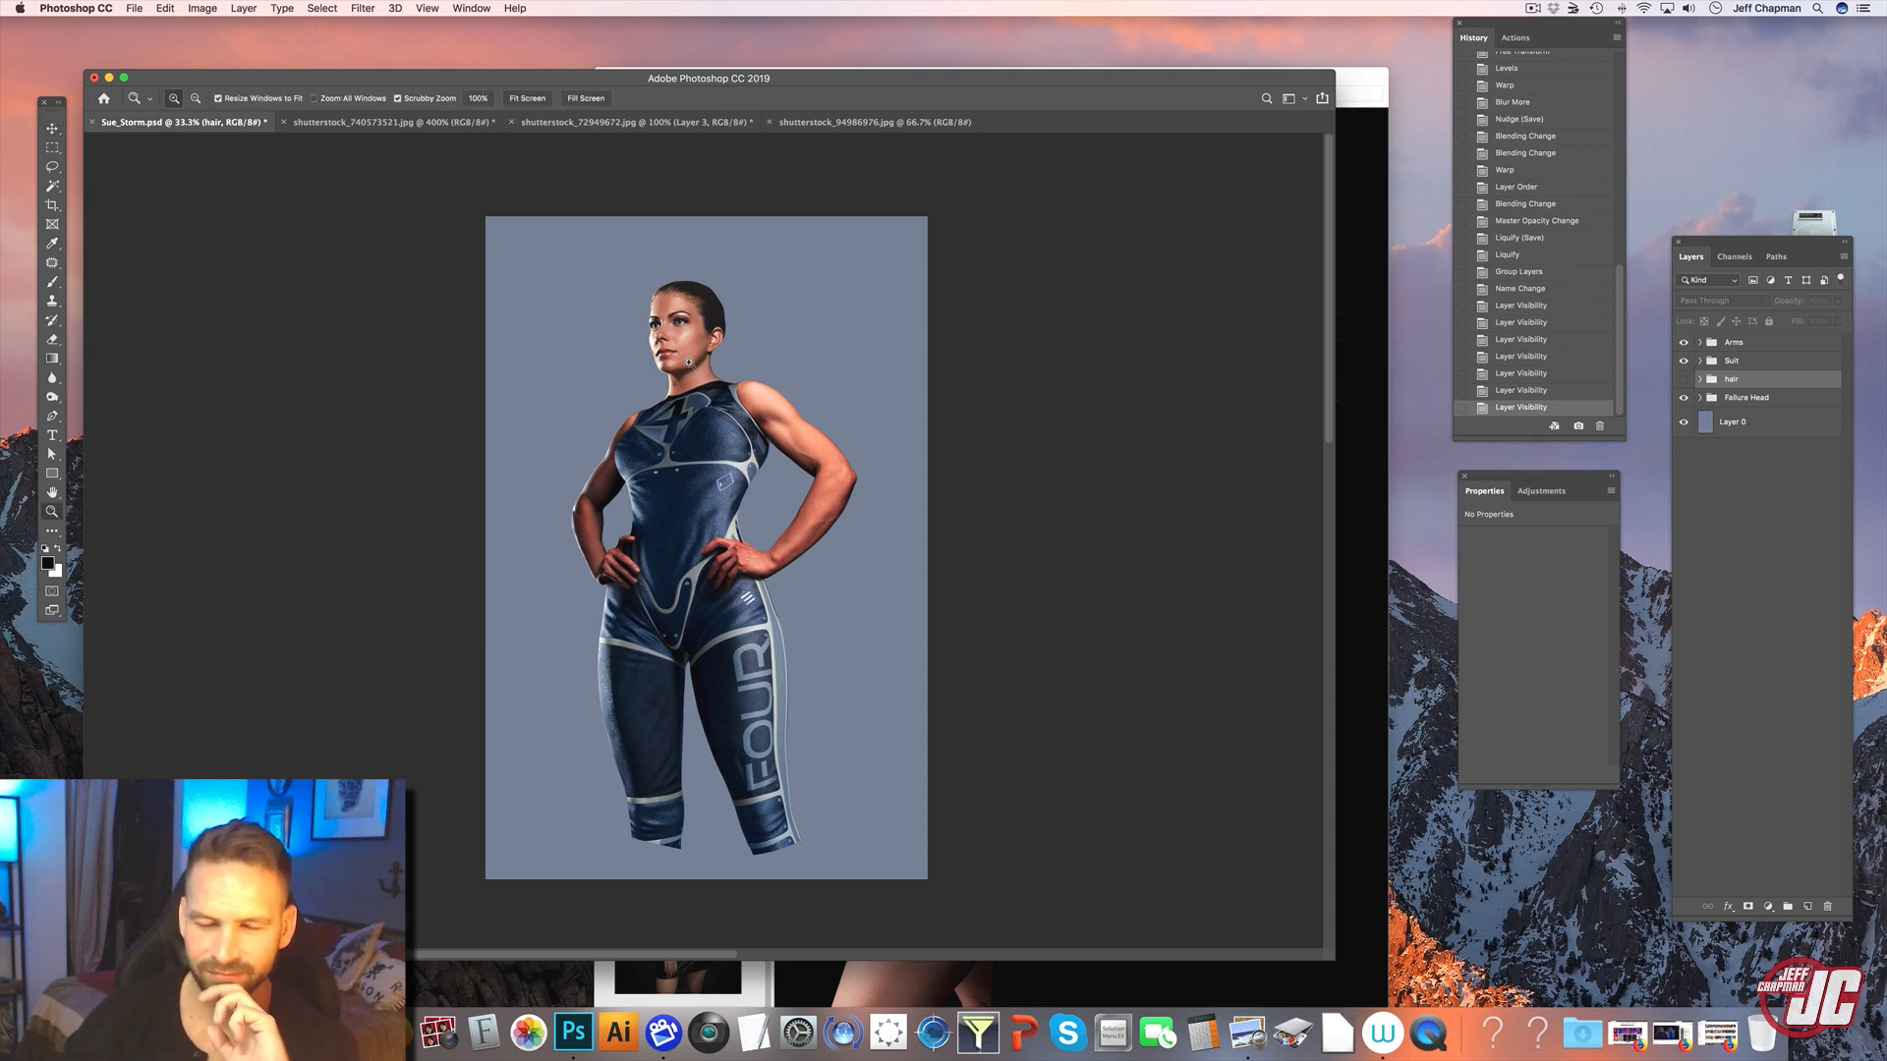
pyautogui.click(713, 361)
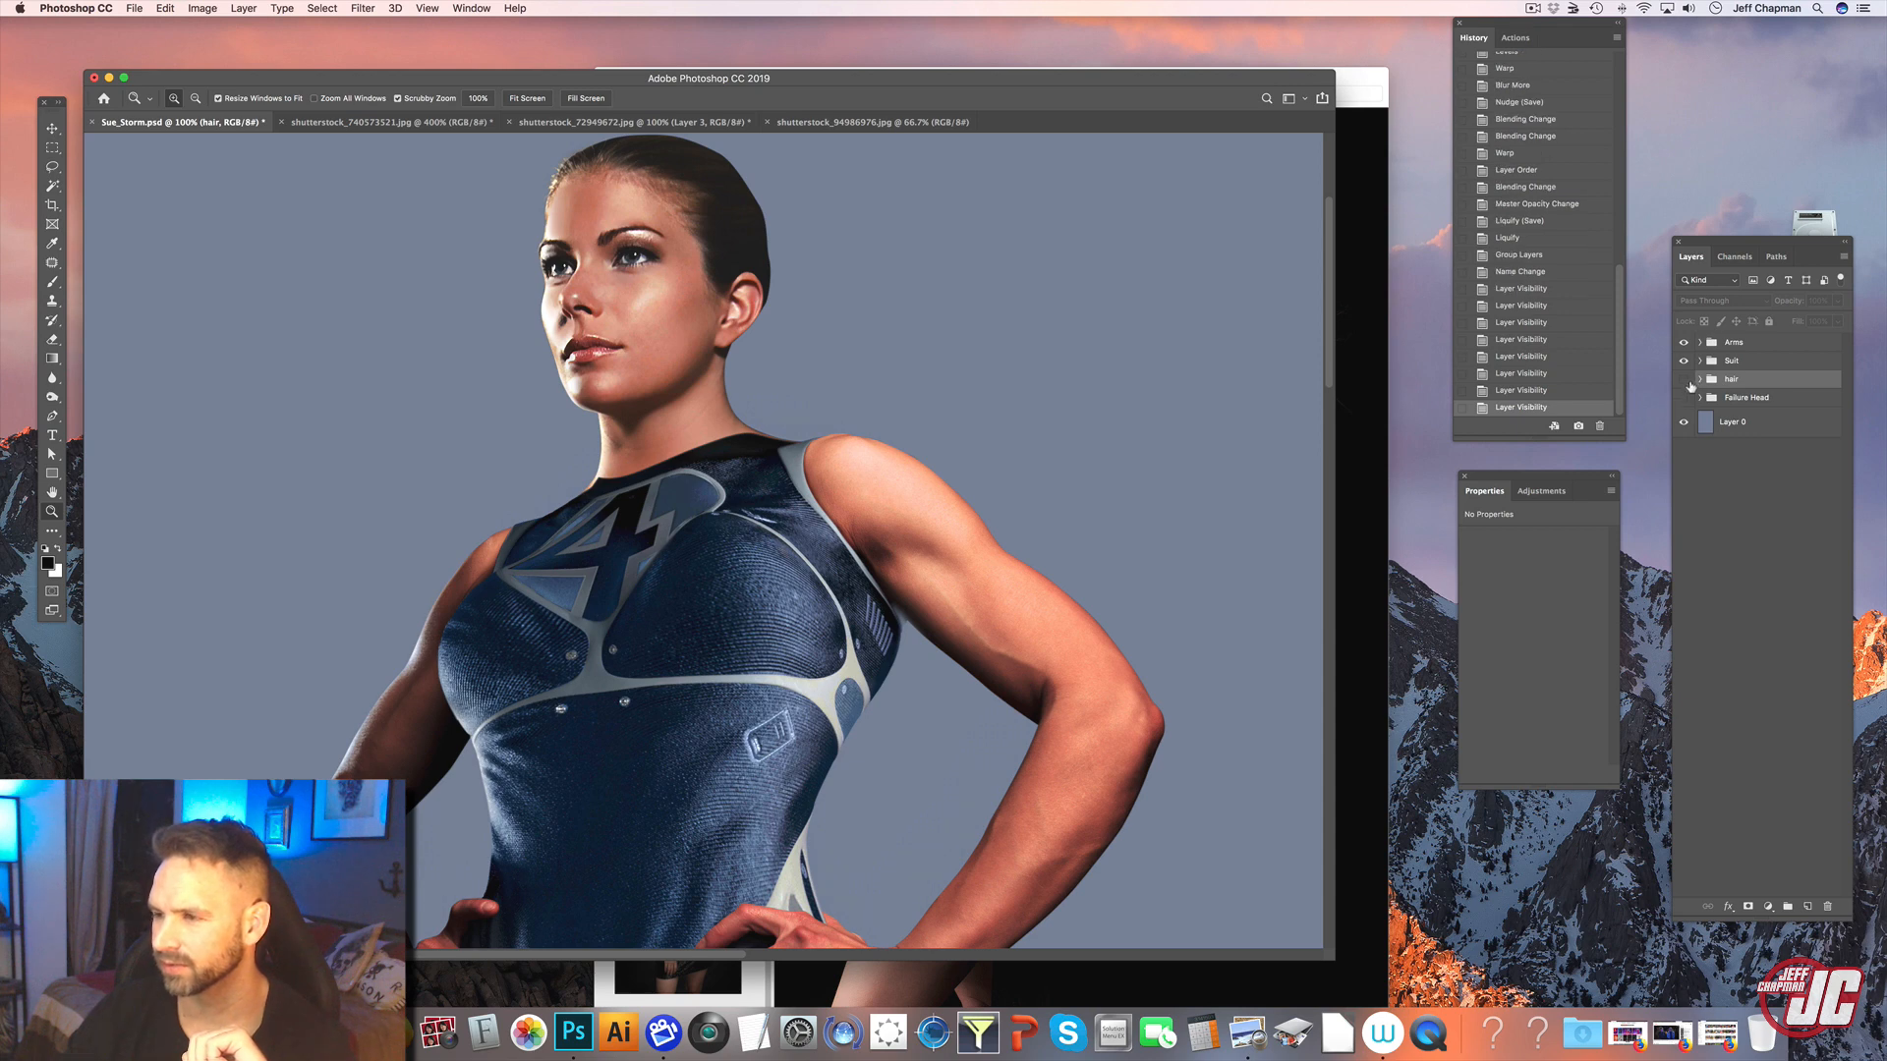
pyautogui.click(1685, 395)
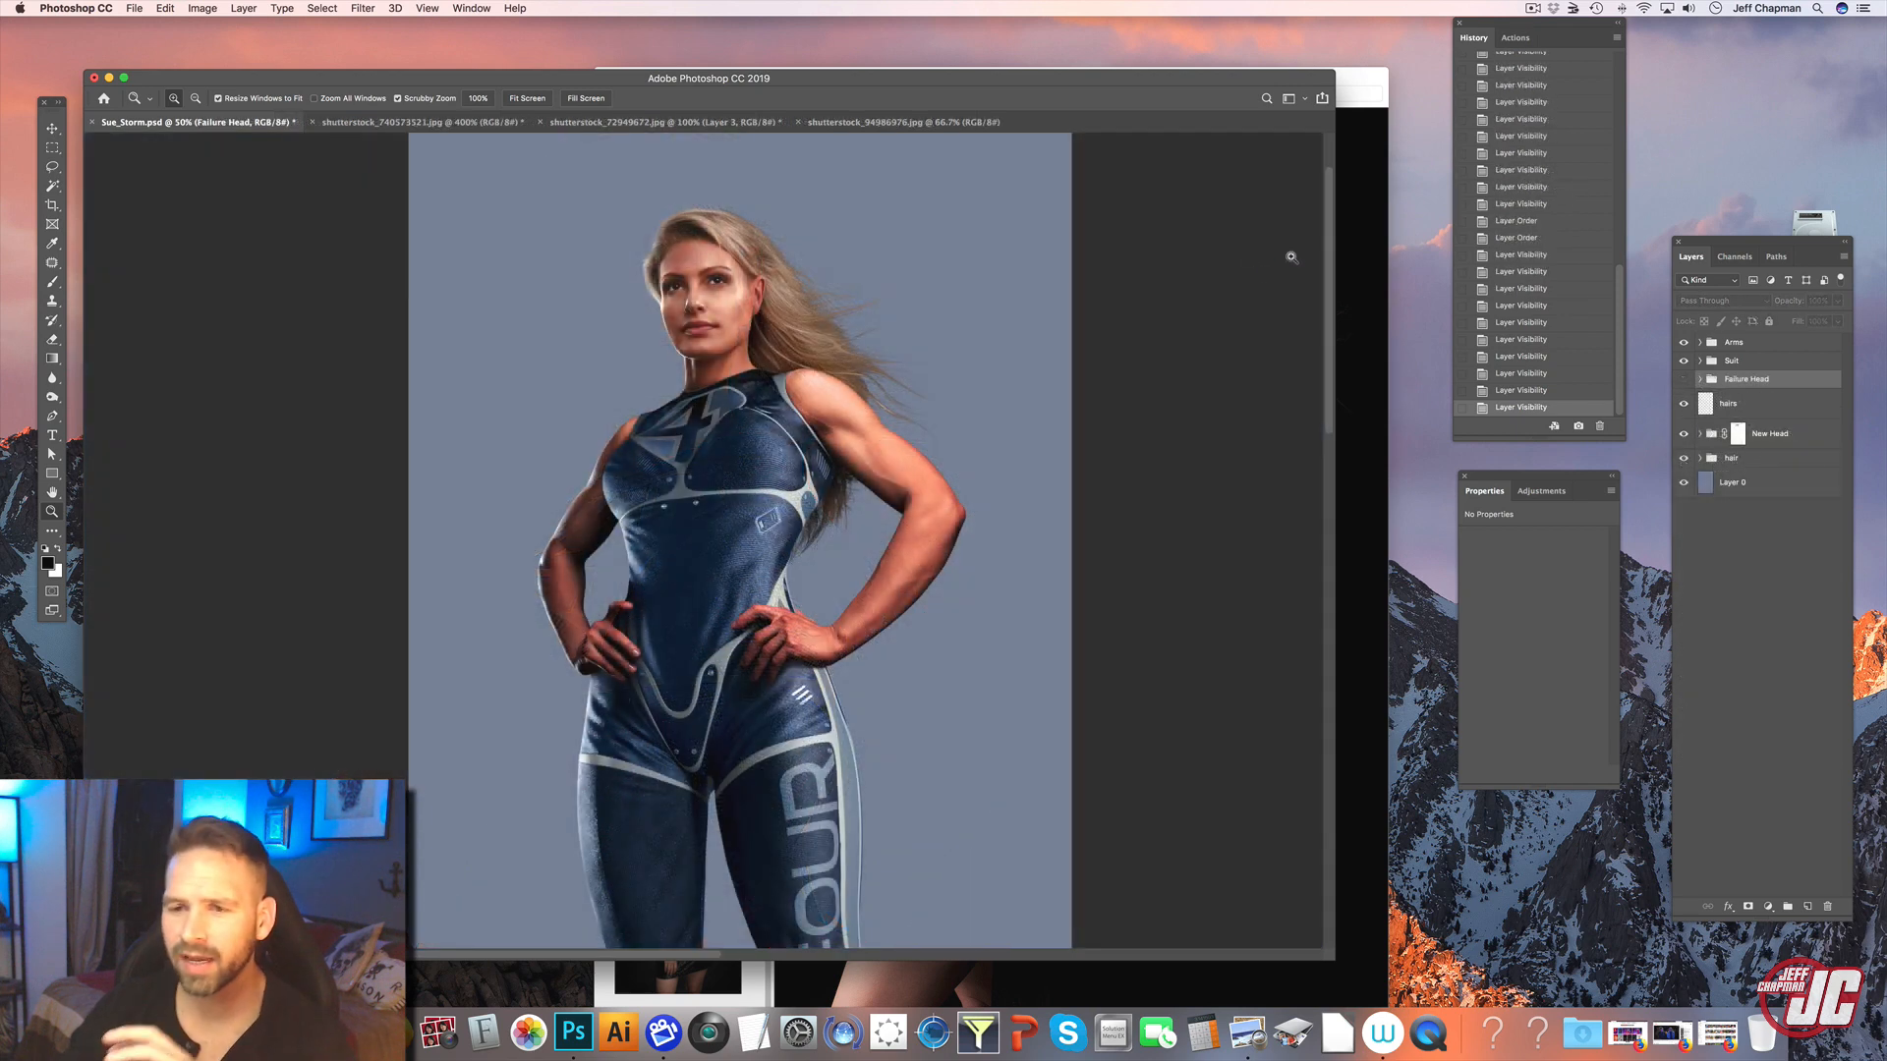
# - Compare the Failure Head group against the new head, leave it hidden, and move it below the hair group
pyautogui.click(1682, 381)
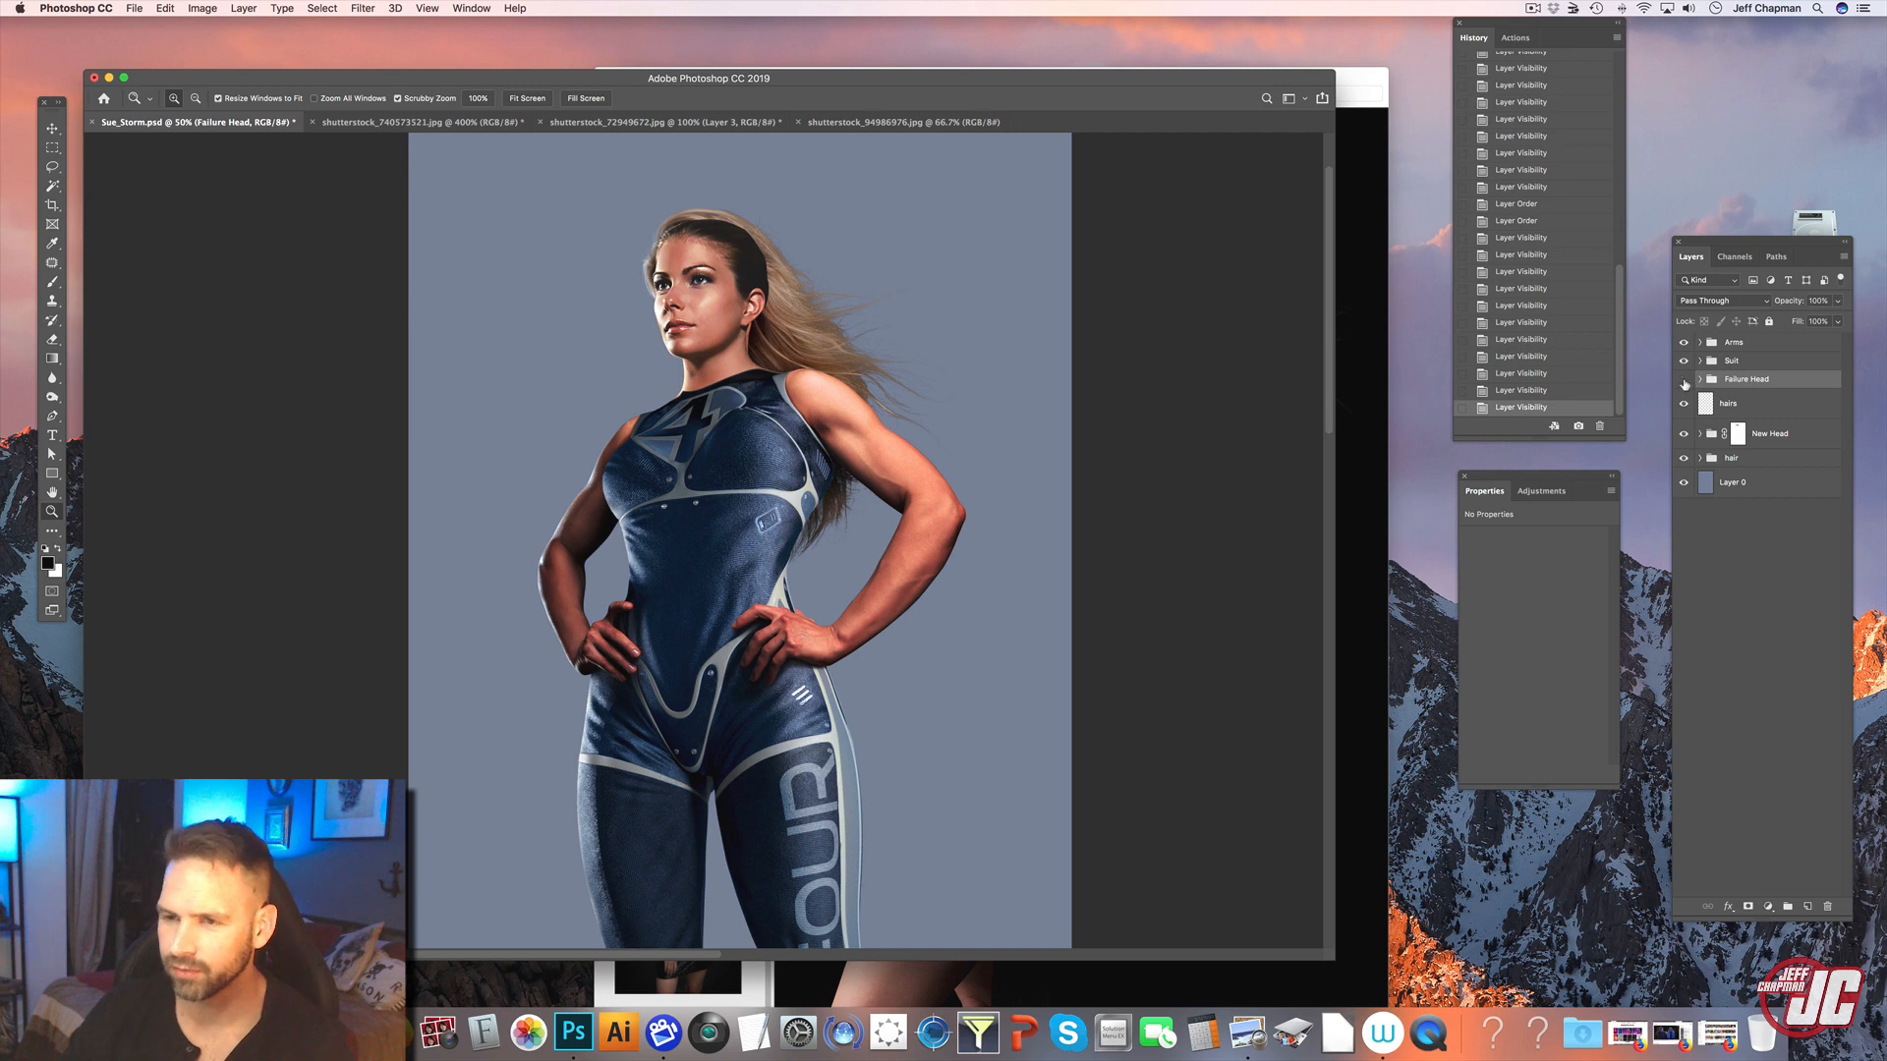
pyautogui.click(1683, 380)
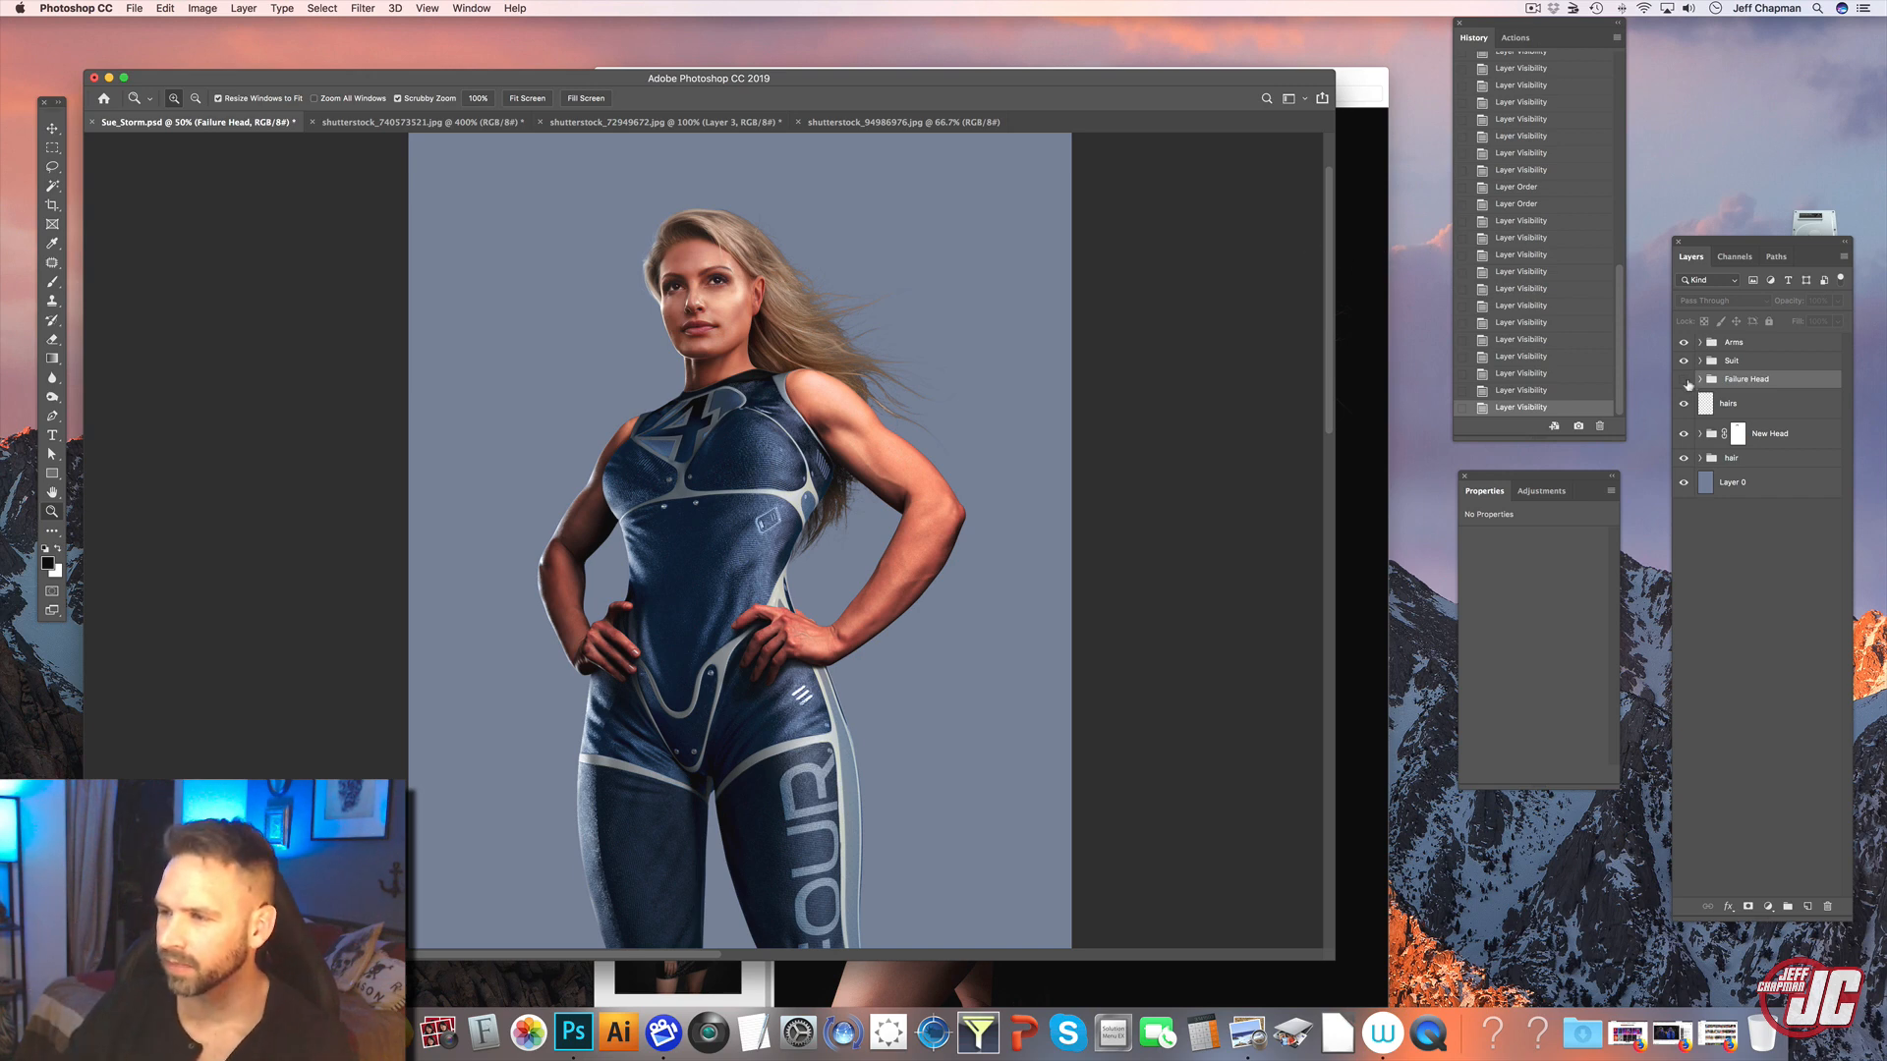
pyautogui.click(1684, 380)
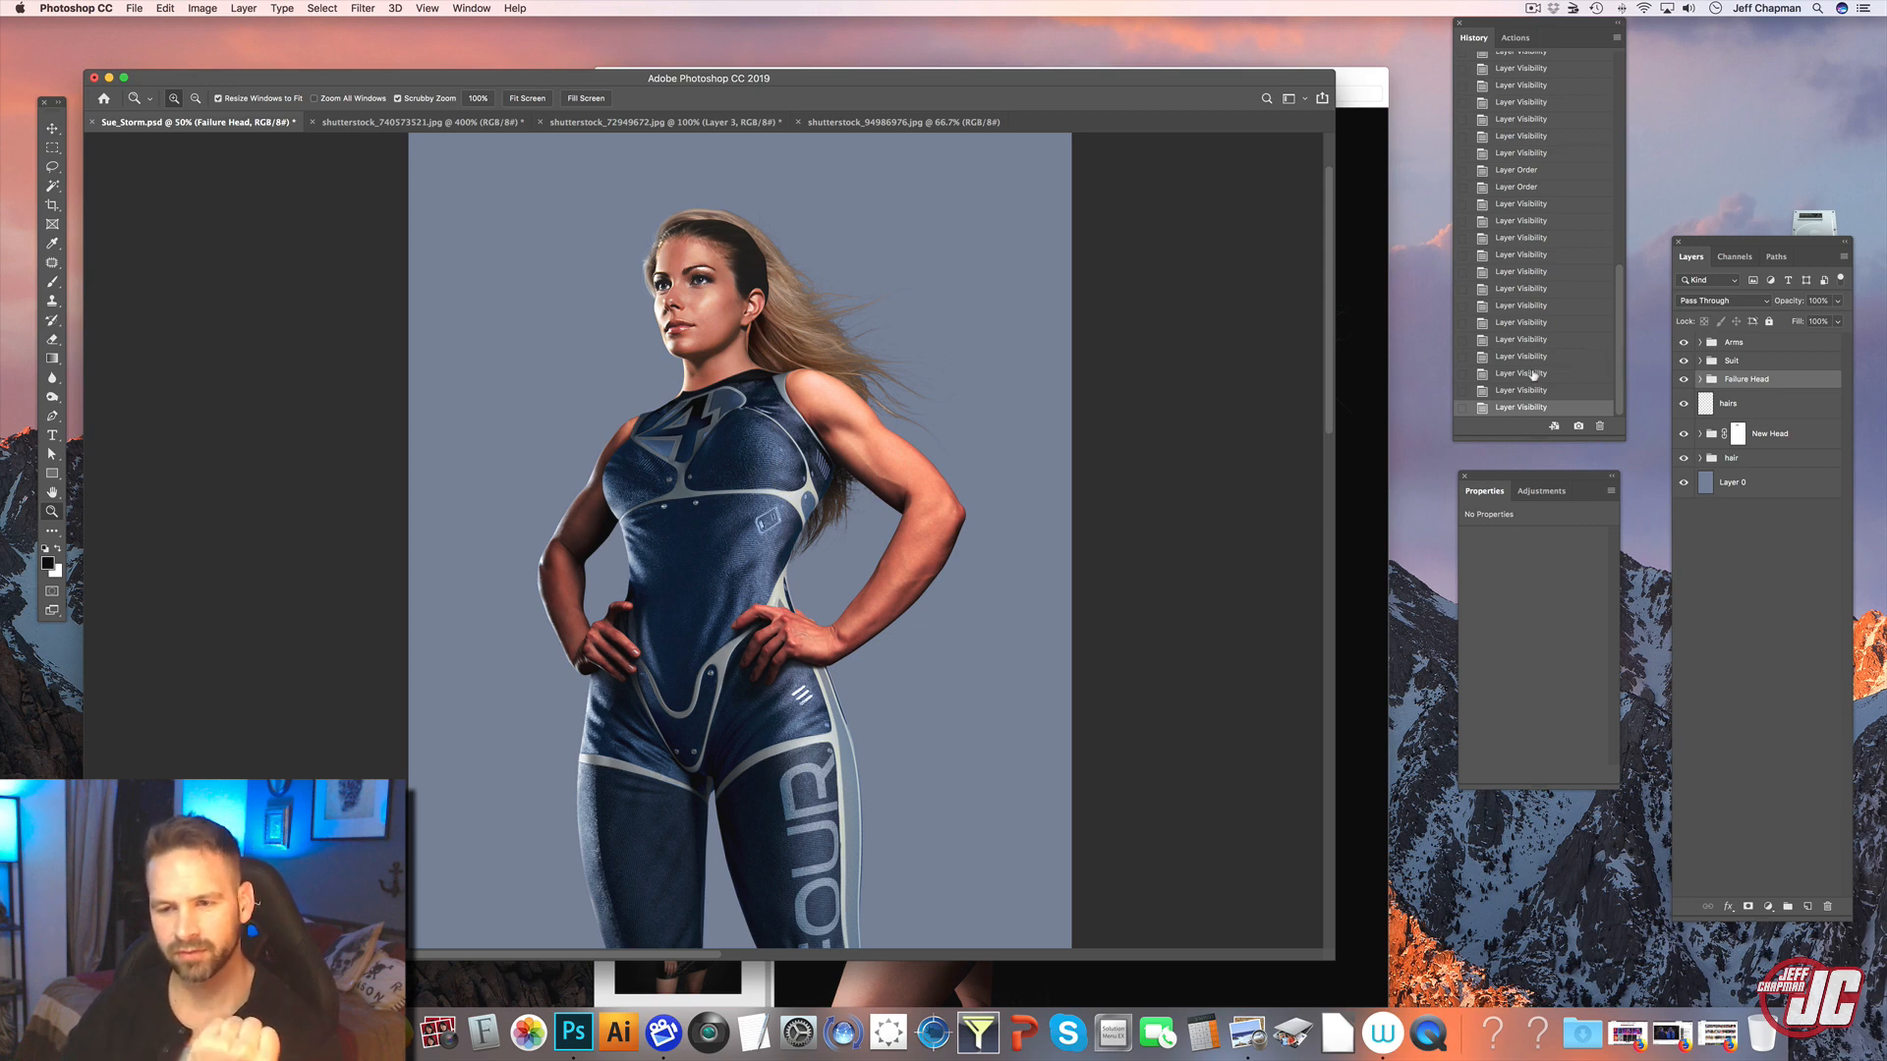
pyautogui.click(1684, 380)
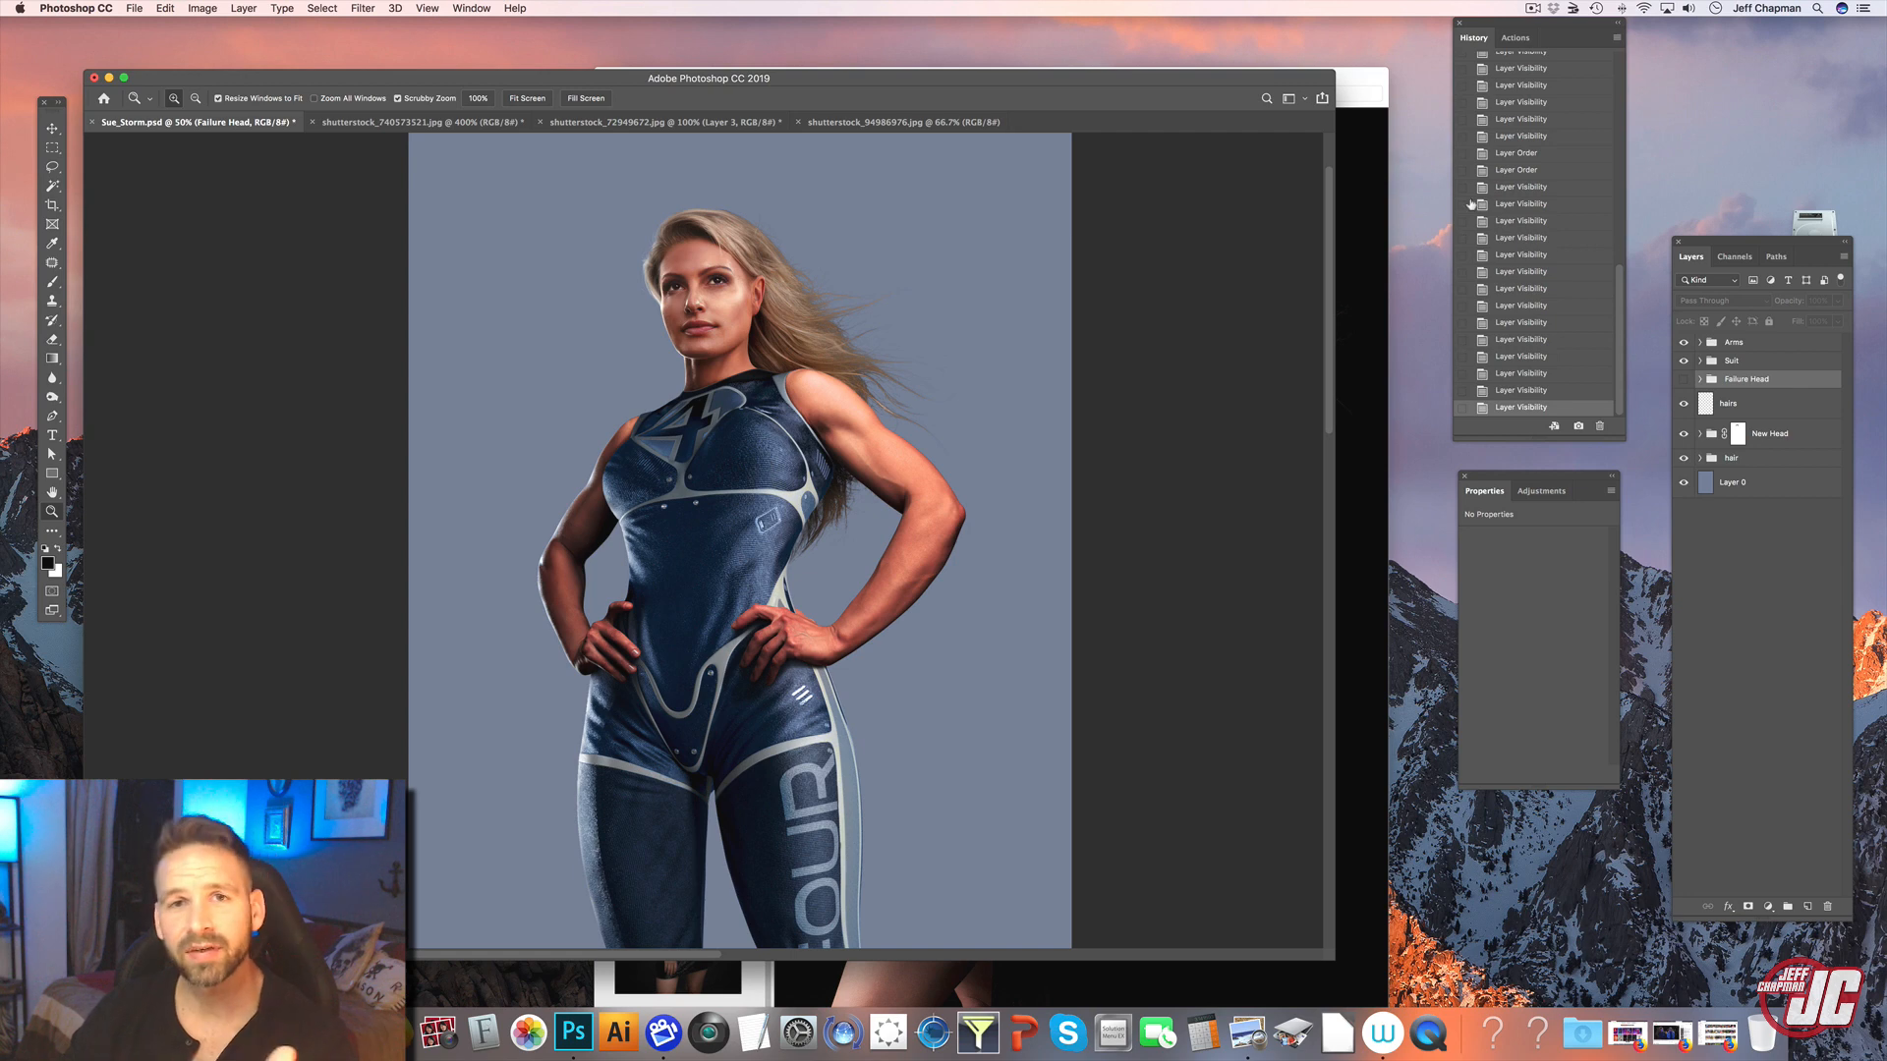
pyautogui.moveTo(1802, 383); pyautogui.dragTo(1797, 468)
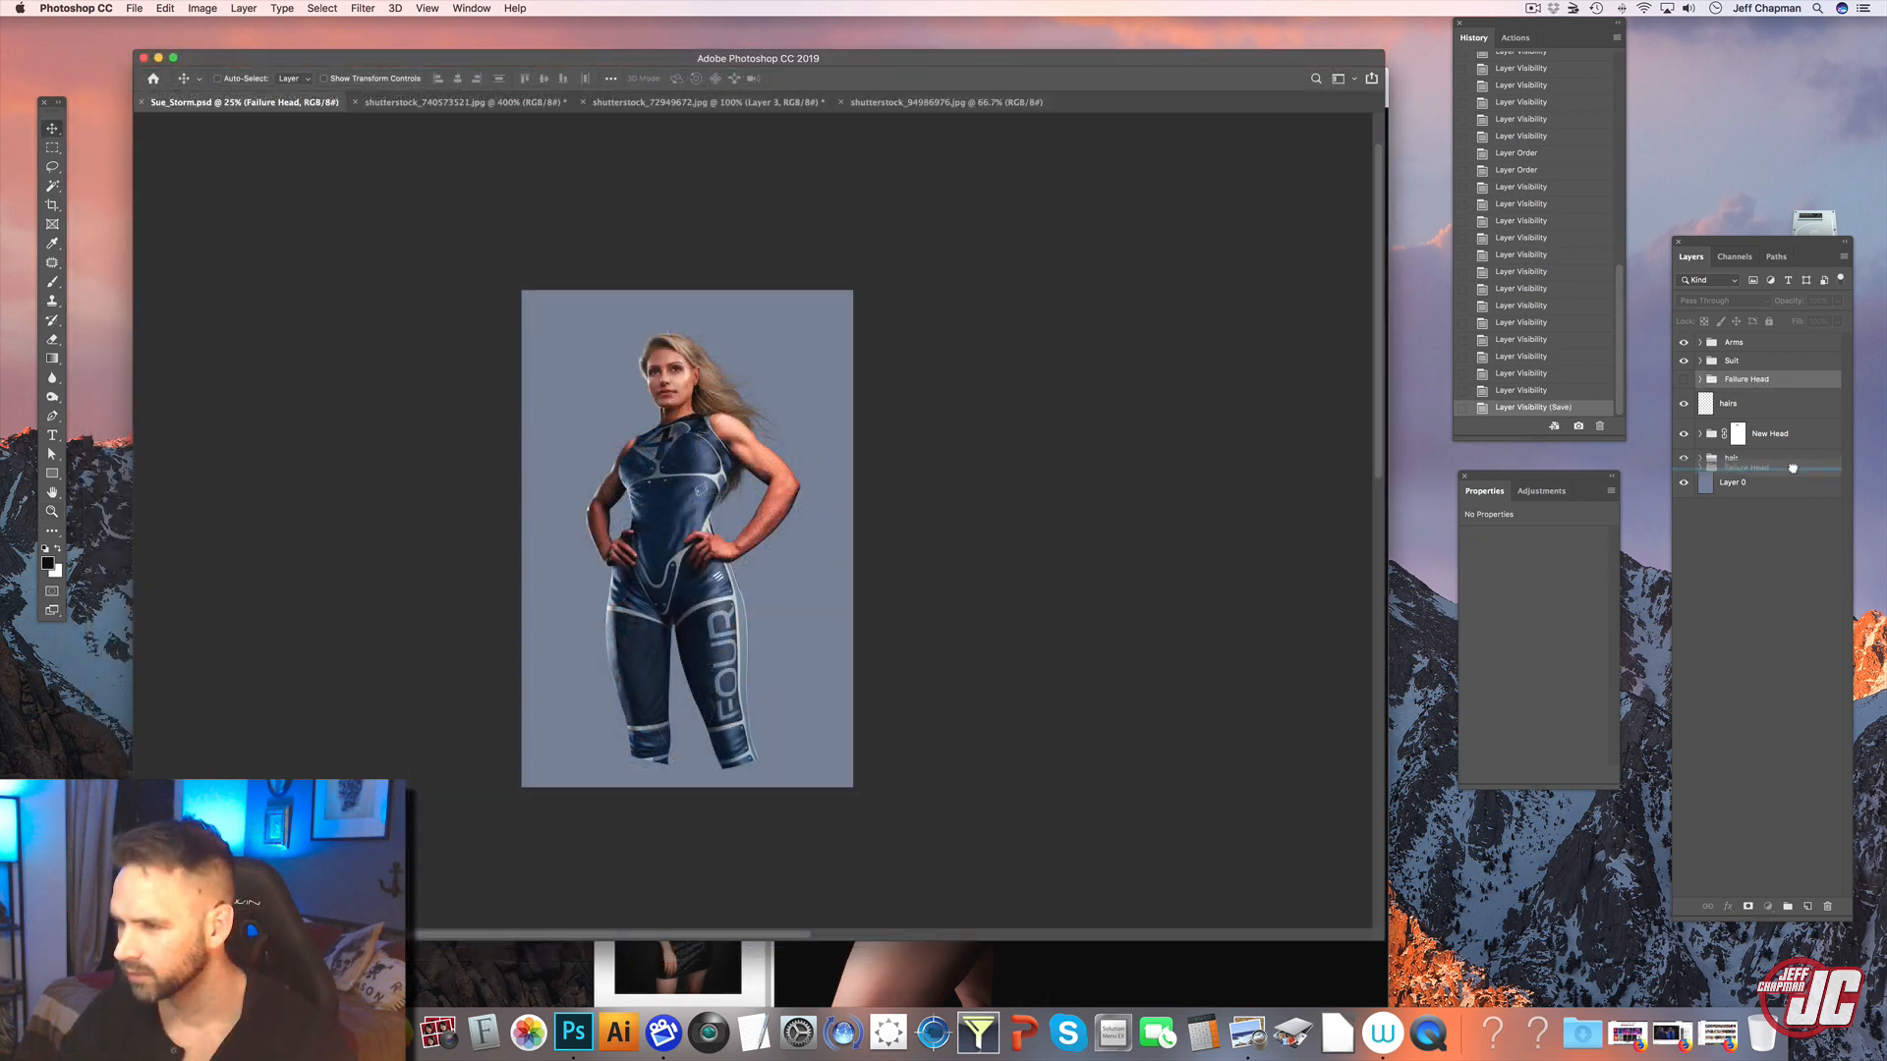
# - Select all figure layers from Arms to Failure Head, scale them to about 119%, and position the figure so its legs run off the canvas bottom
pyautogui.keyDown('shift'); pyautogui.click(1781, 354); pyautogui.keyUp('shift')
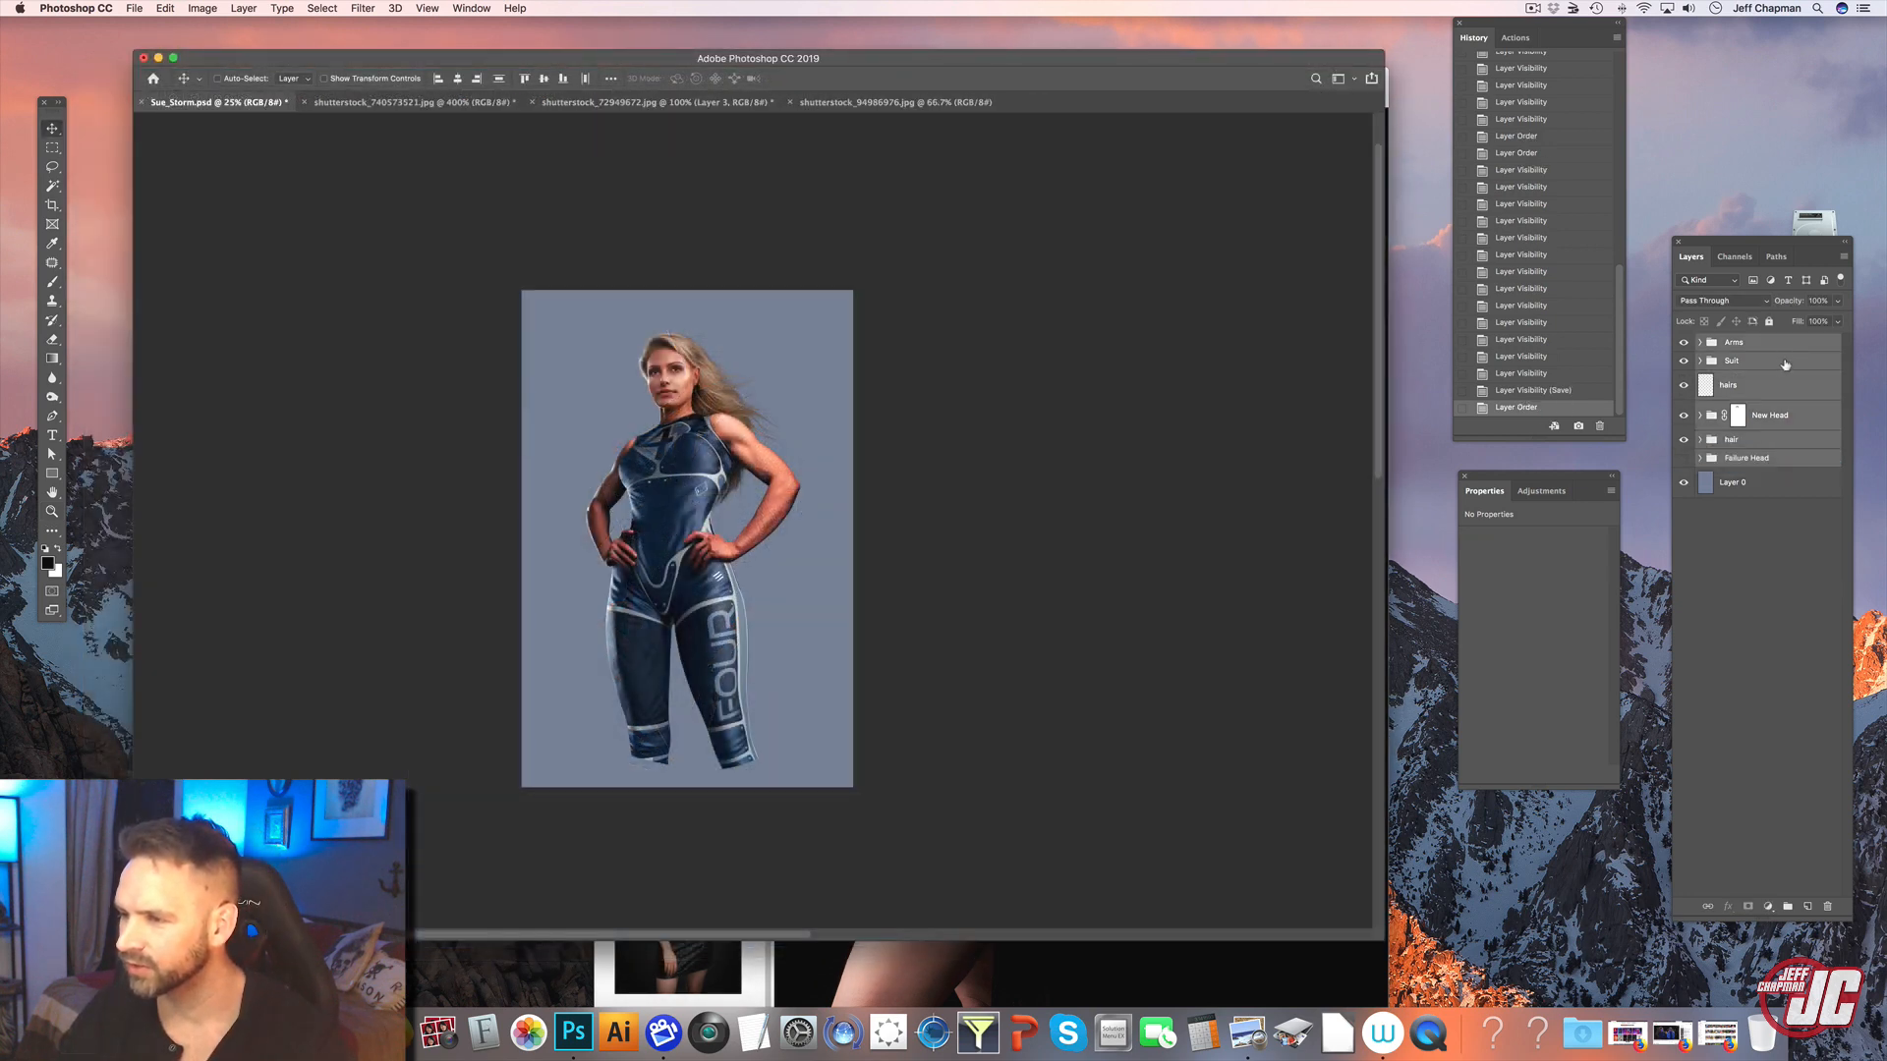
pyautogui.press('super+t')
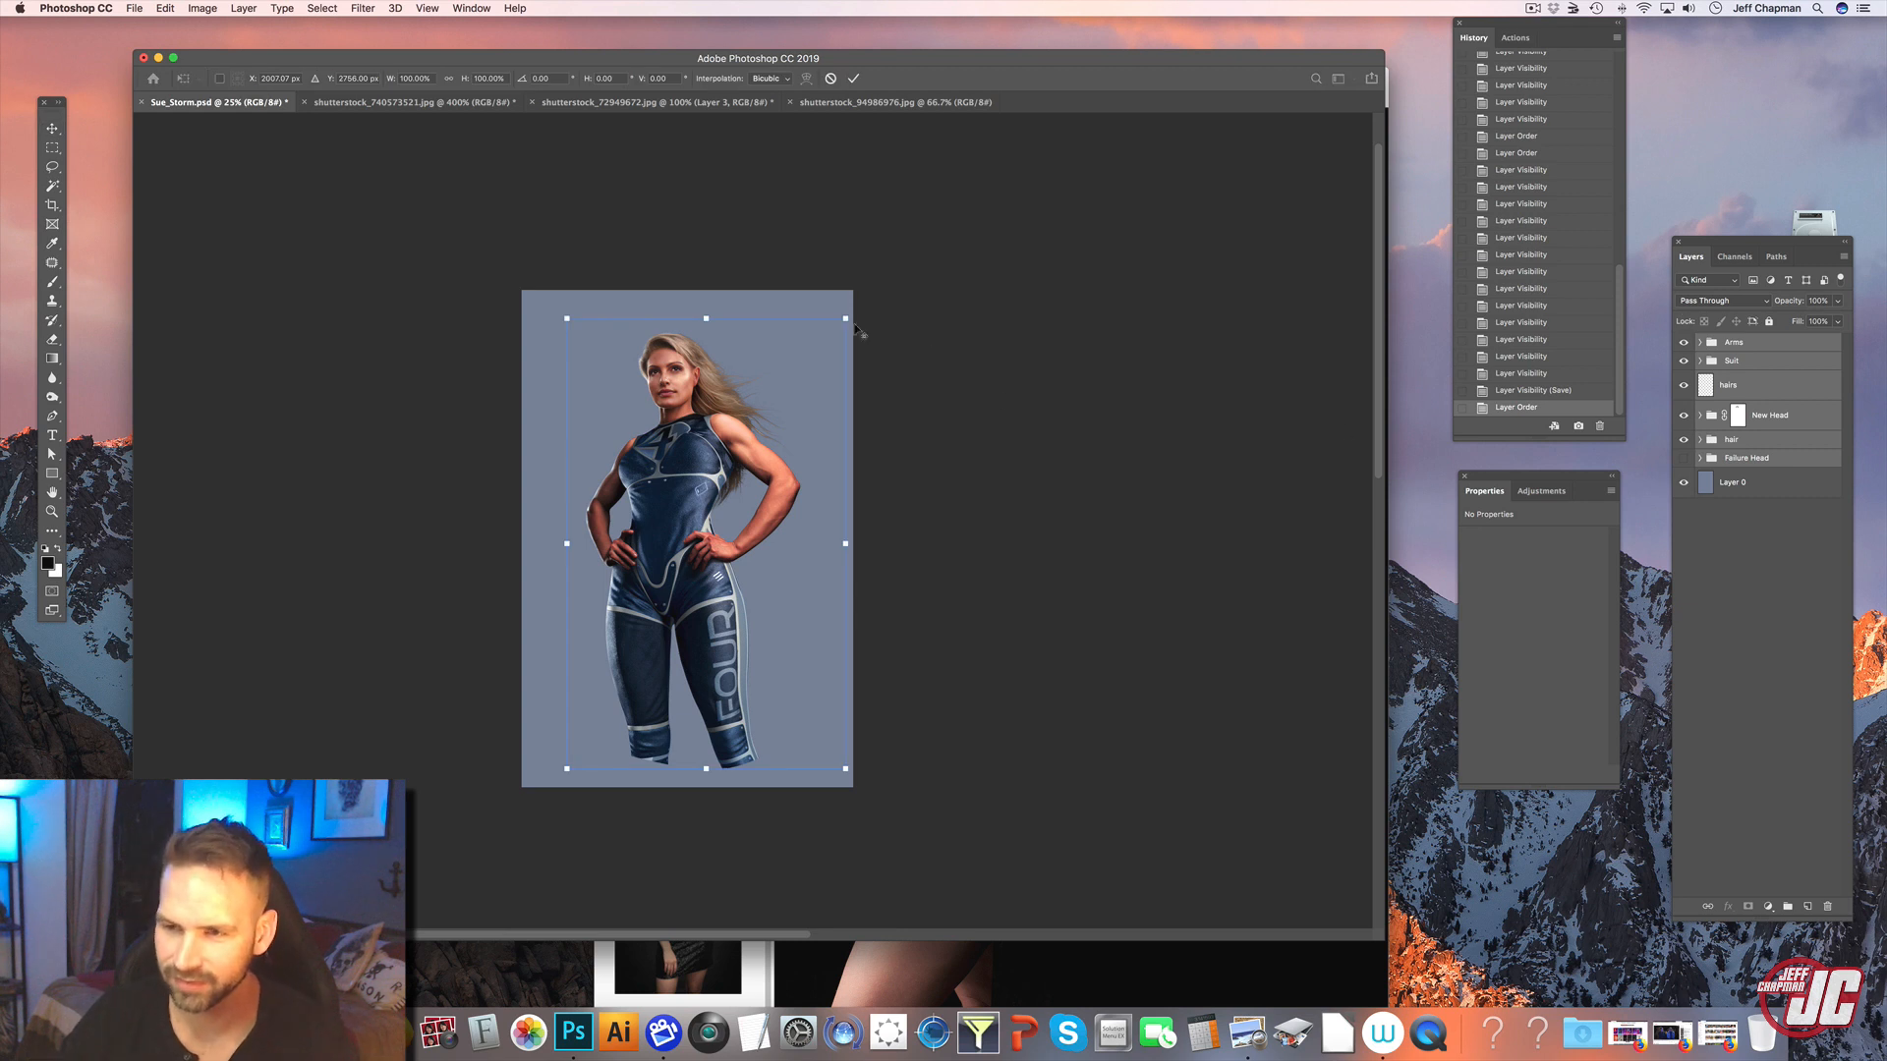
pyautogui.moveTo(851, 303); pyautogui.dragTo(875, 268)
pyautogui.moveTo(816, 467); pyautogui.dragTo(822, 488)
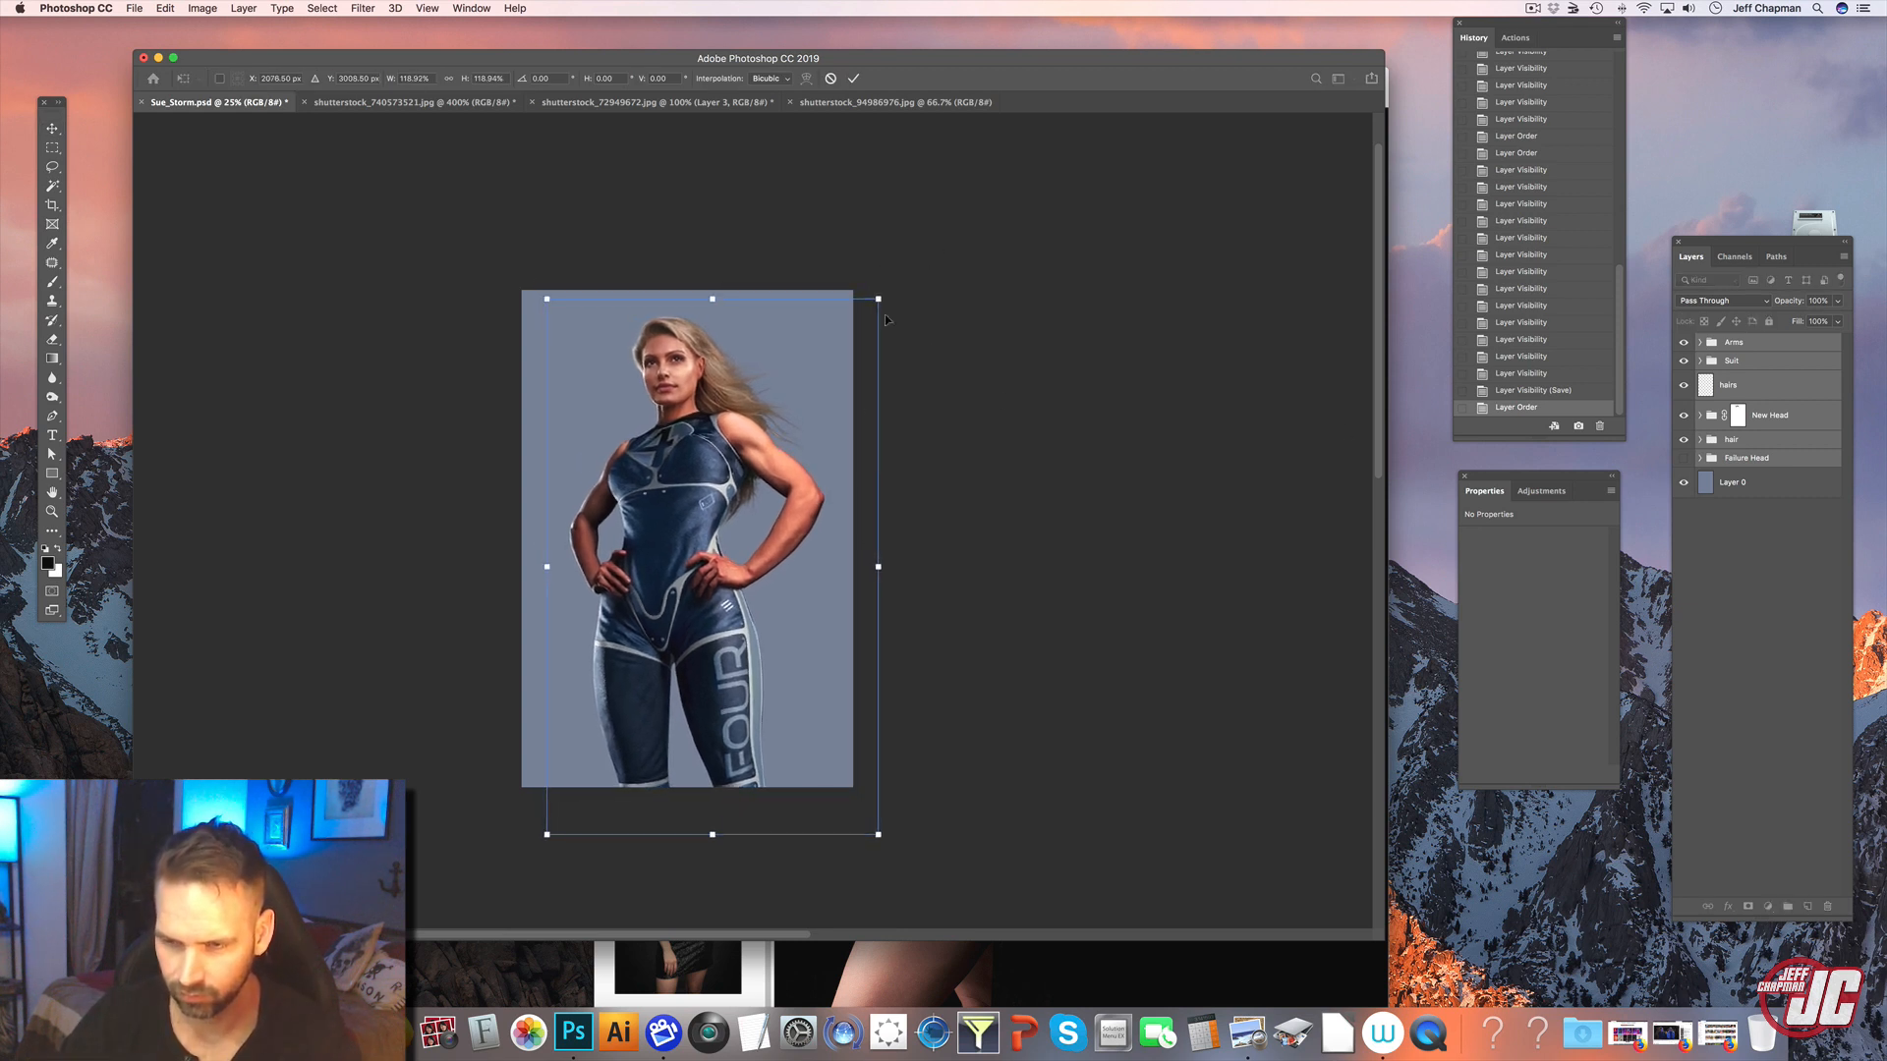
pyautogui.moveTo(878, 297); pyautogui.dragTo(874, 306)
pyautogui.moveTo(805, 504); pyautogui.dragTo(804, 489)
pyautogui.moveTo(872, 293); pyautogui.dragTo(868, 298)
pyautogui.moveTo(792, 424); pyautogui.dragTo(793, 435)
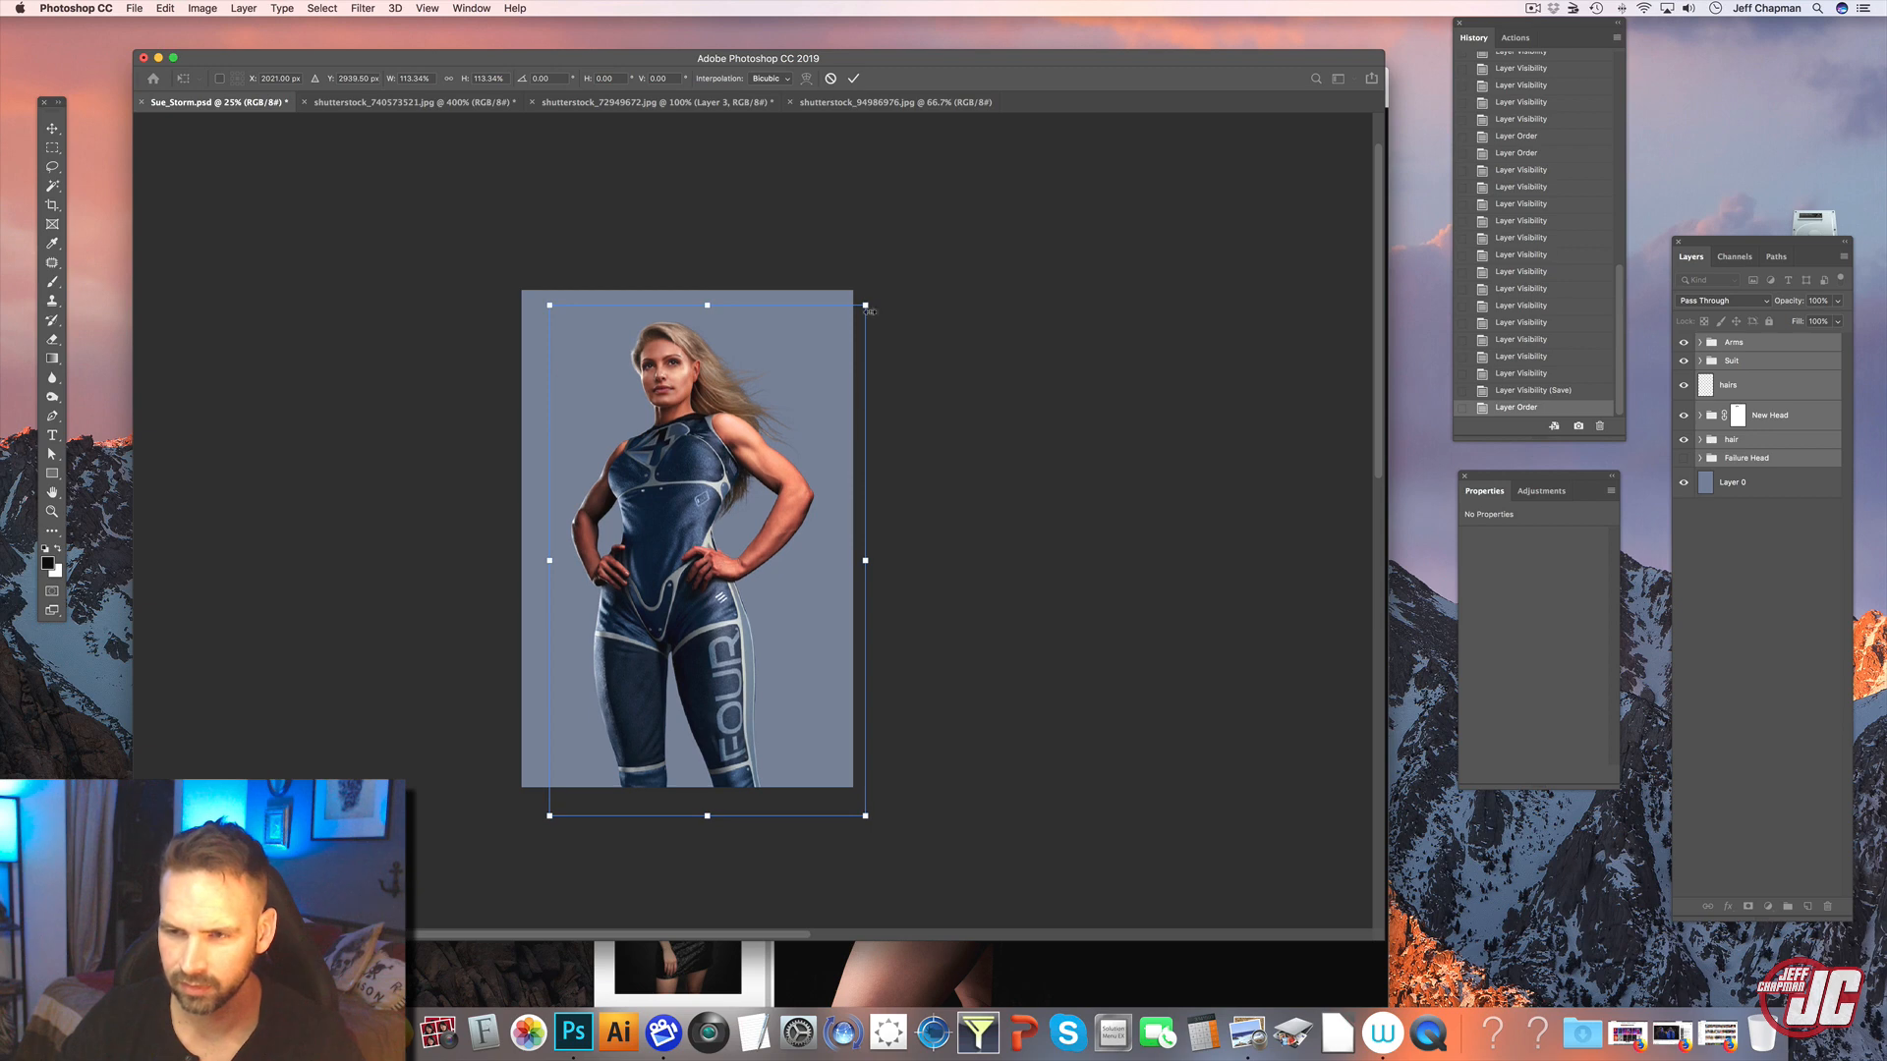
pyautogui.moveTo(868, 306); pyautogui.dragTo(874, 293)
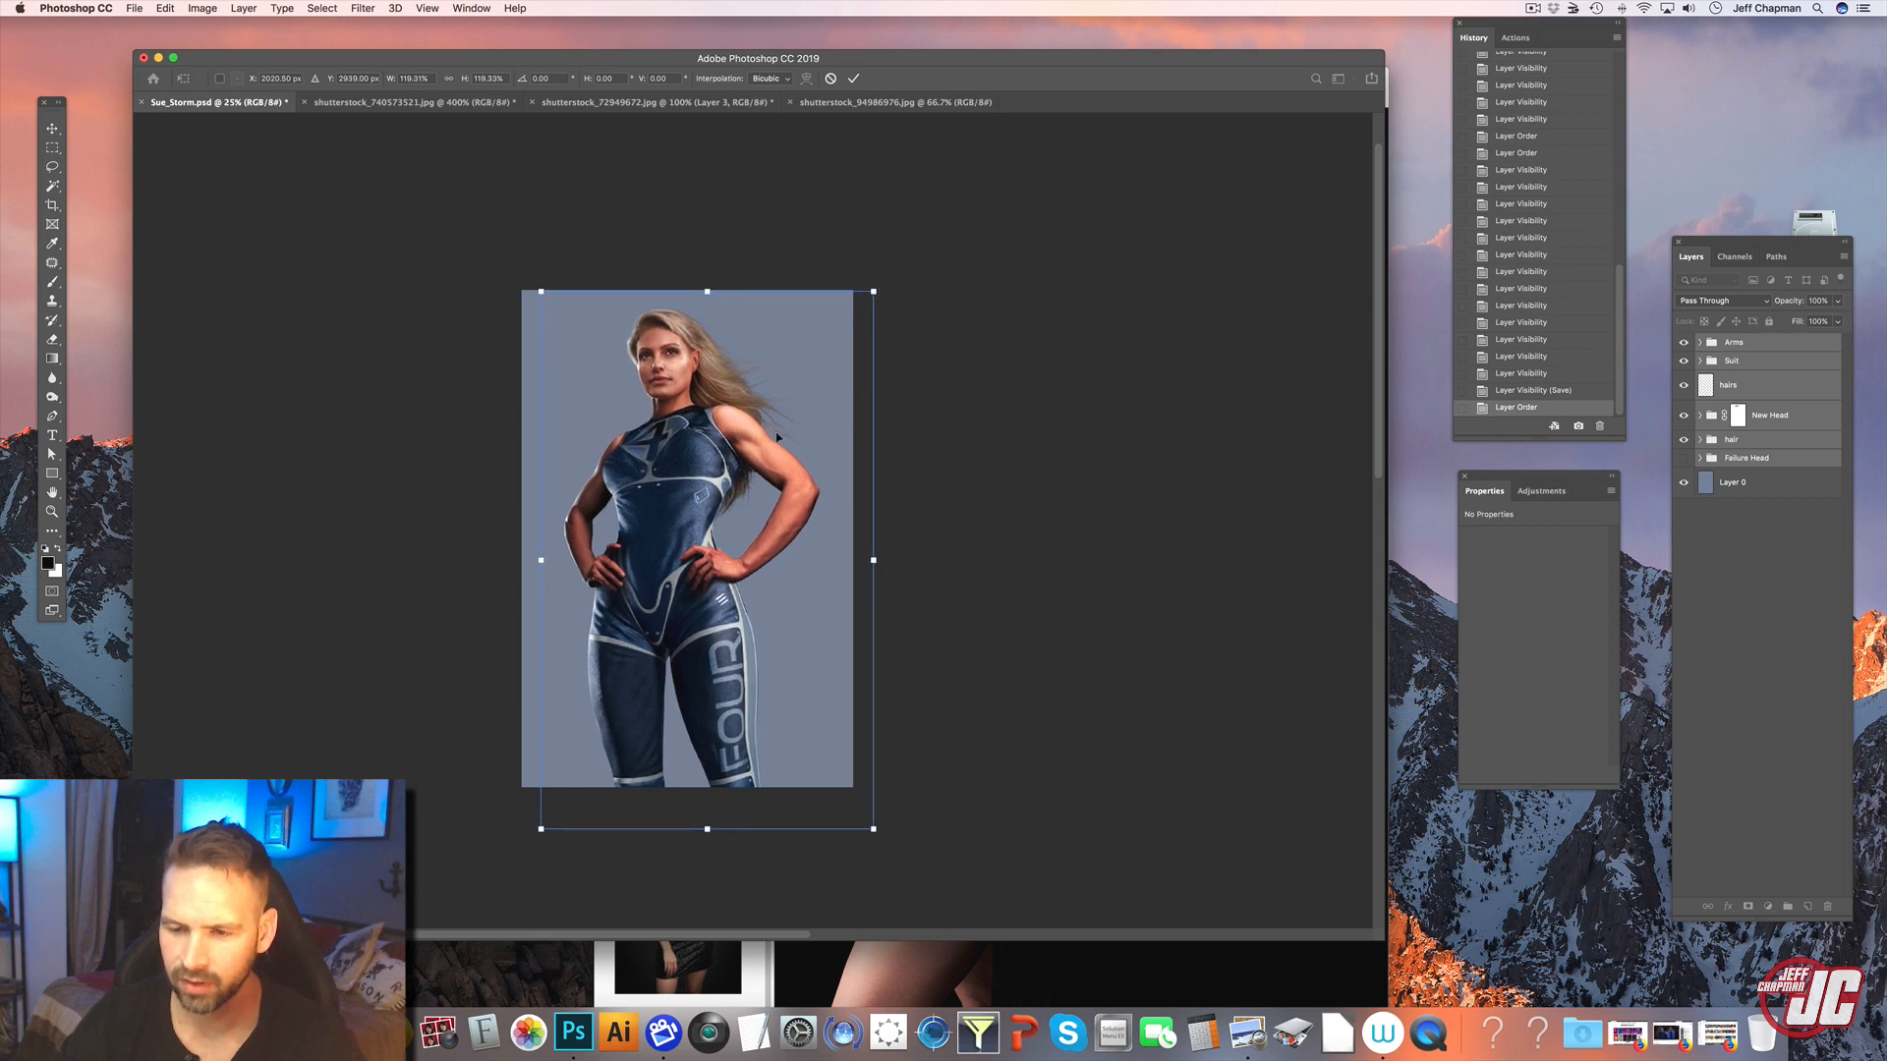
pyautogui.moveTo(776, 441); pyautogui.dragTo(776, 447)
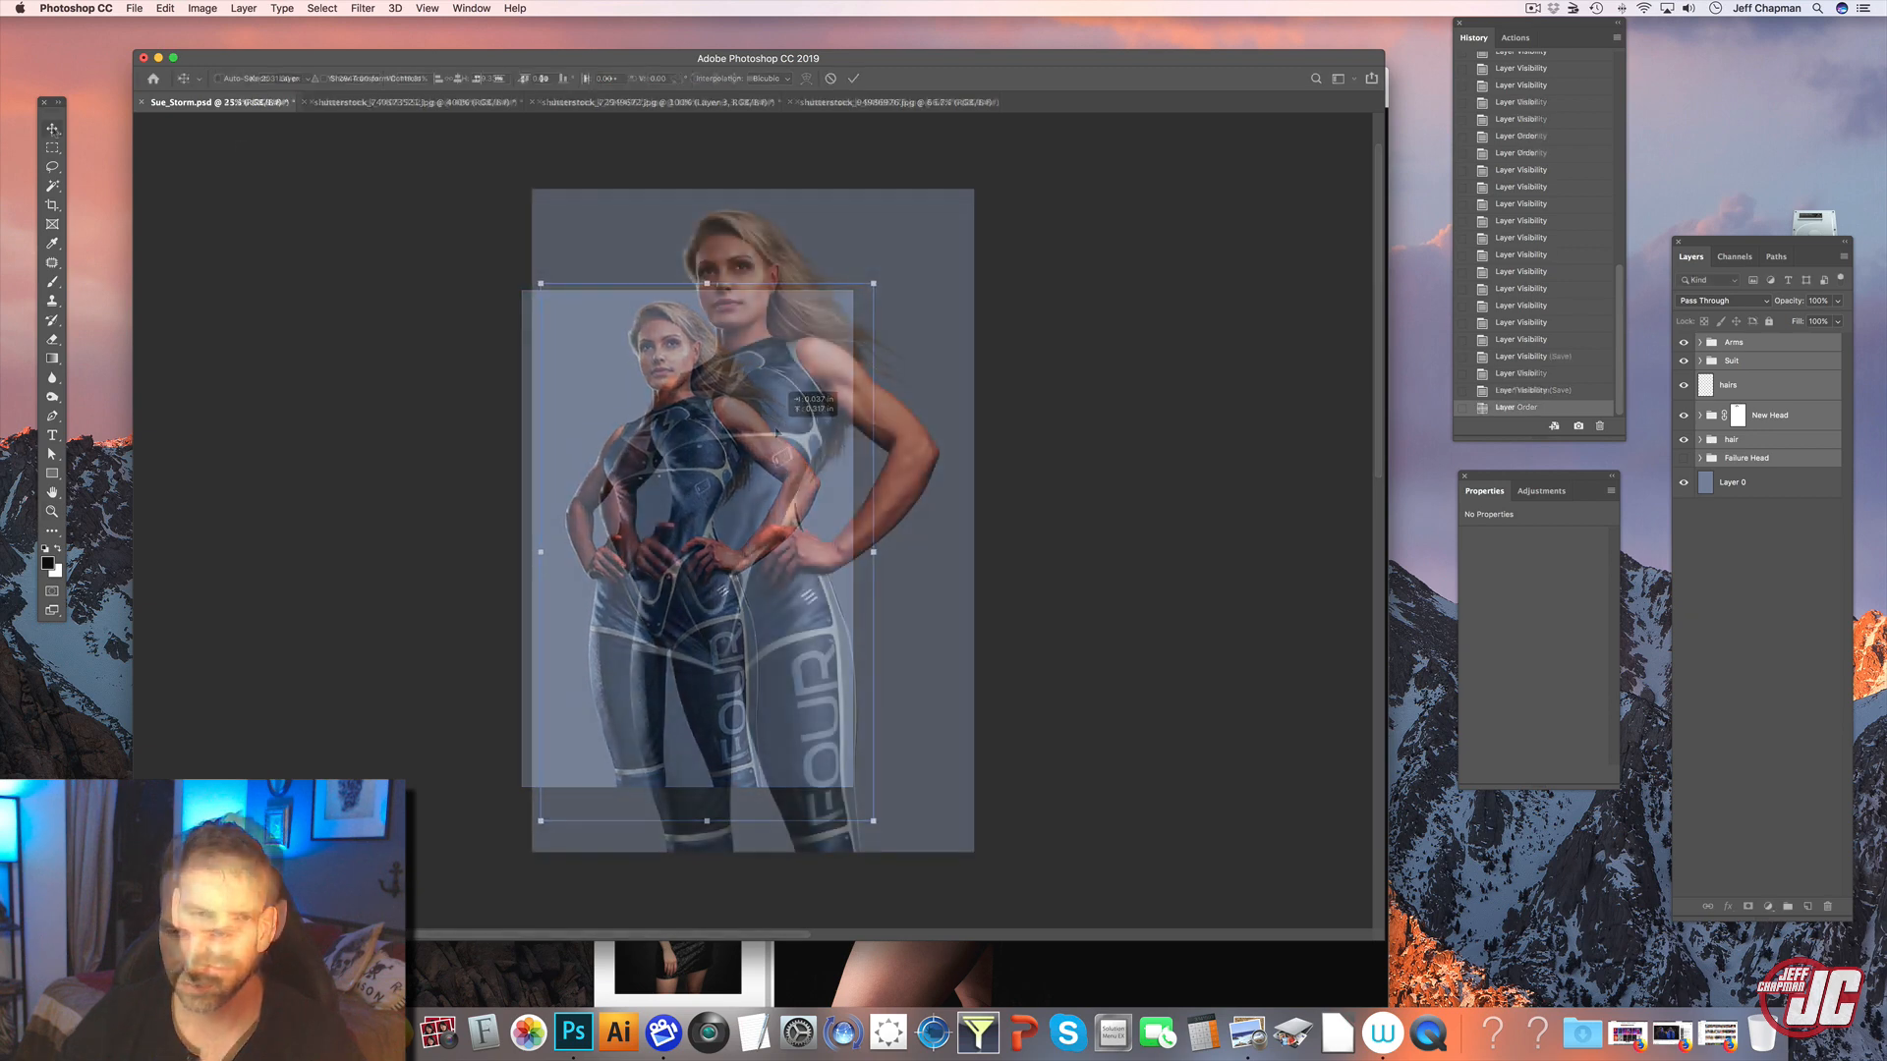